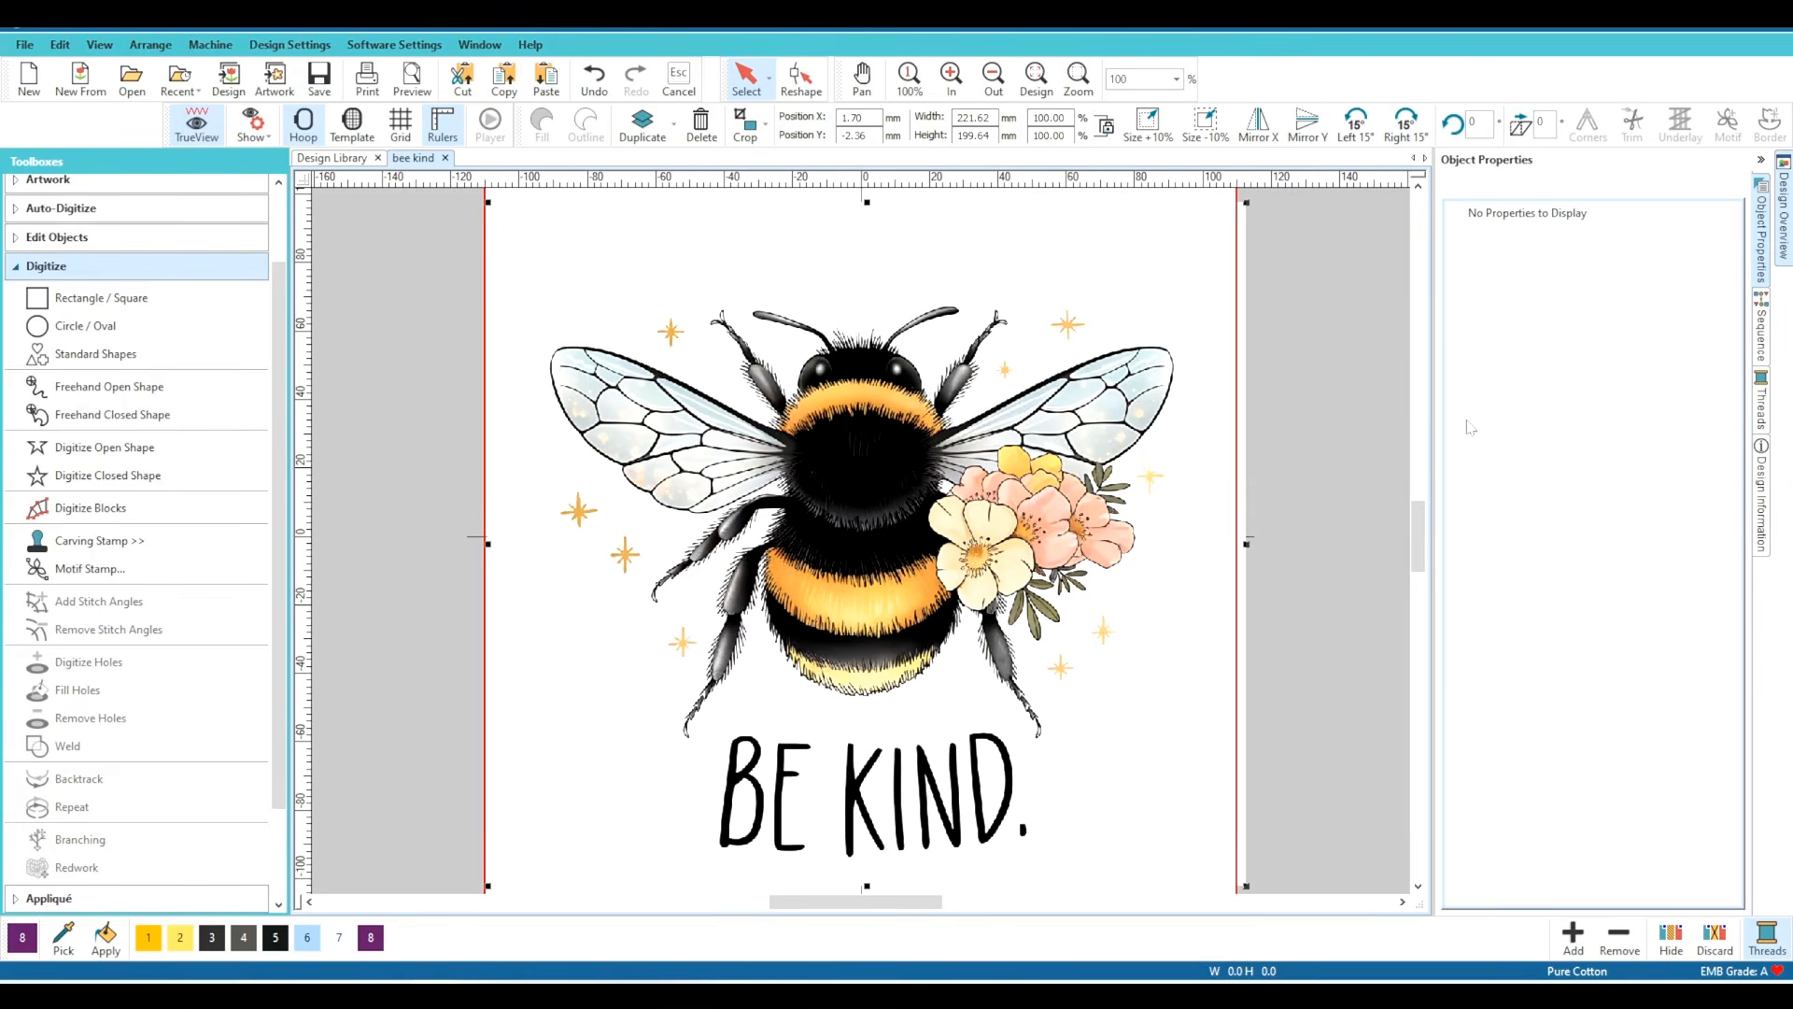
Dim the bee artwork so that it can serve as a tracing background
left_click_drag(1419, 534, 1426, 533)
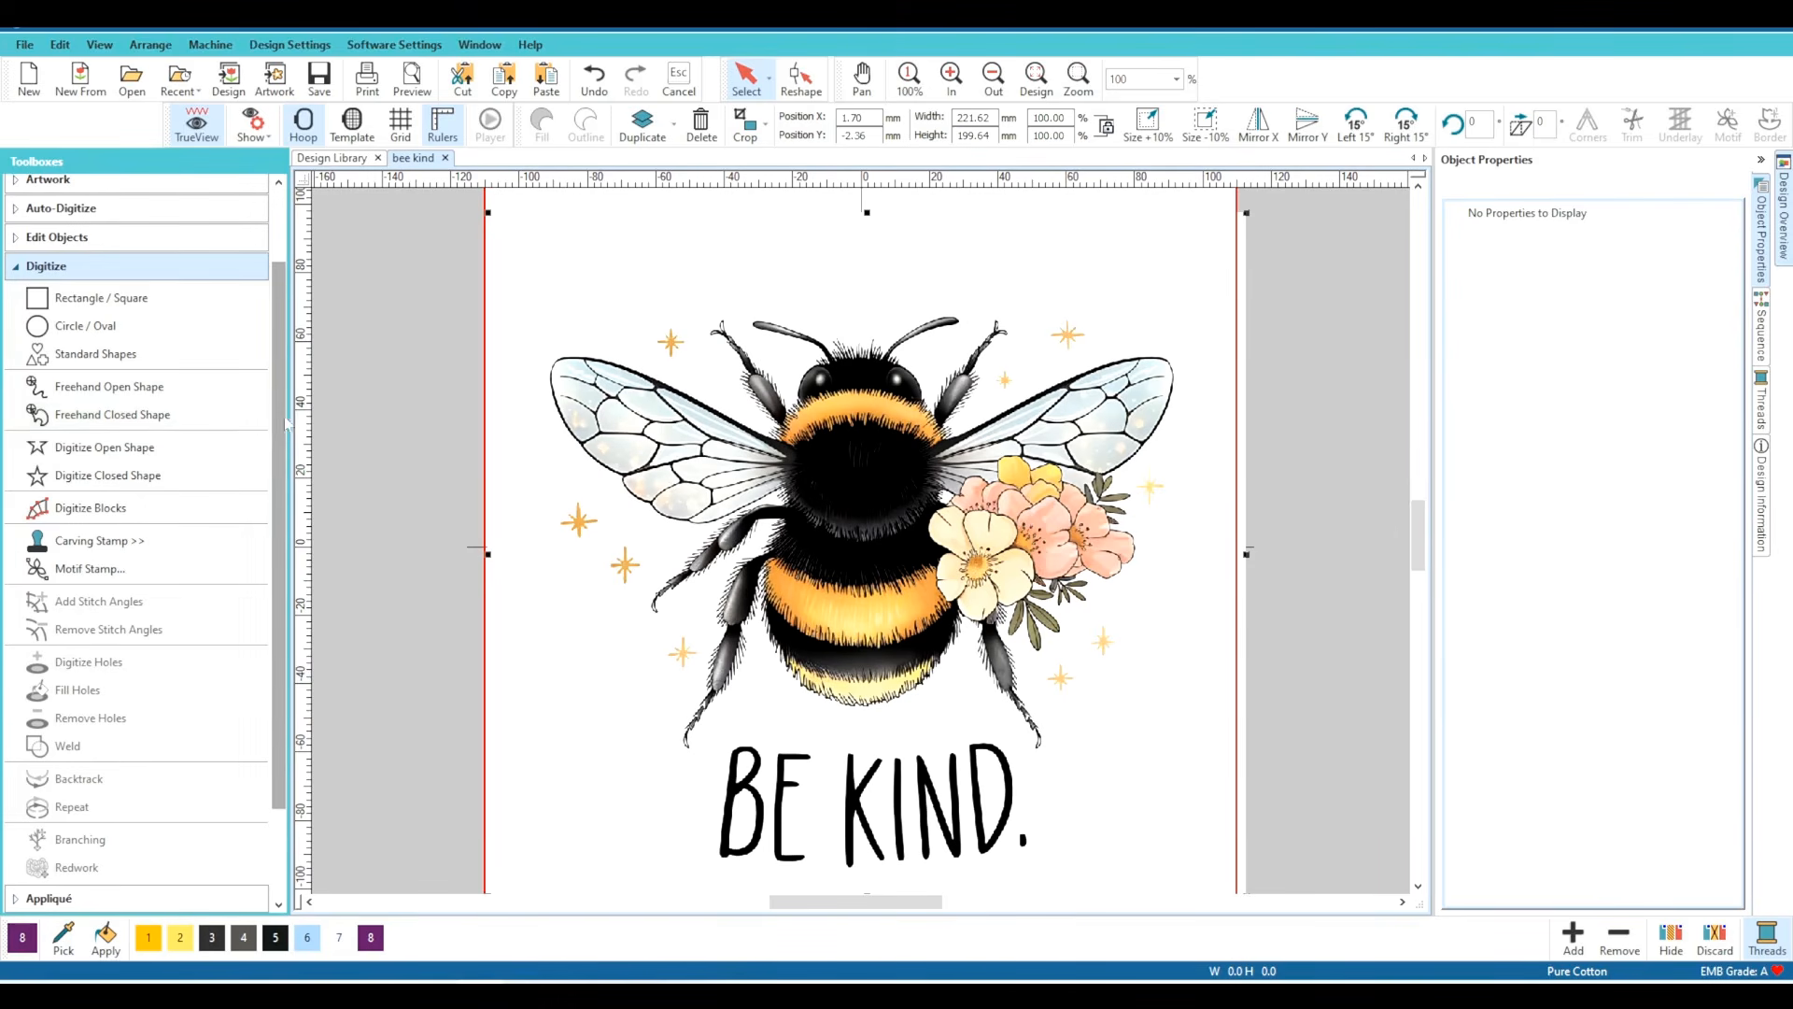
scroll(140, 355, "up", 3)
left_click(52, 270)
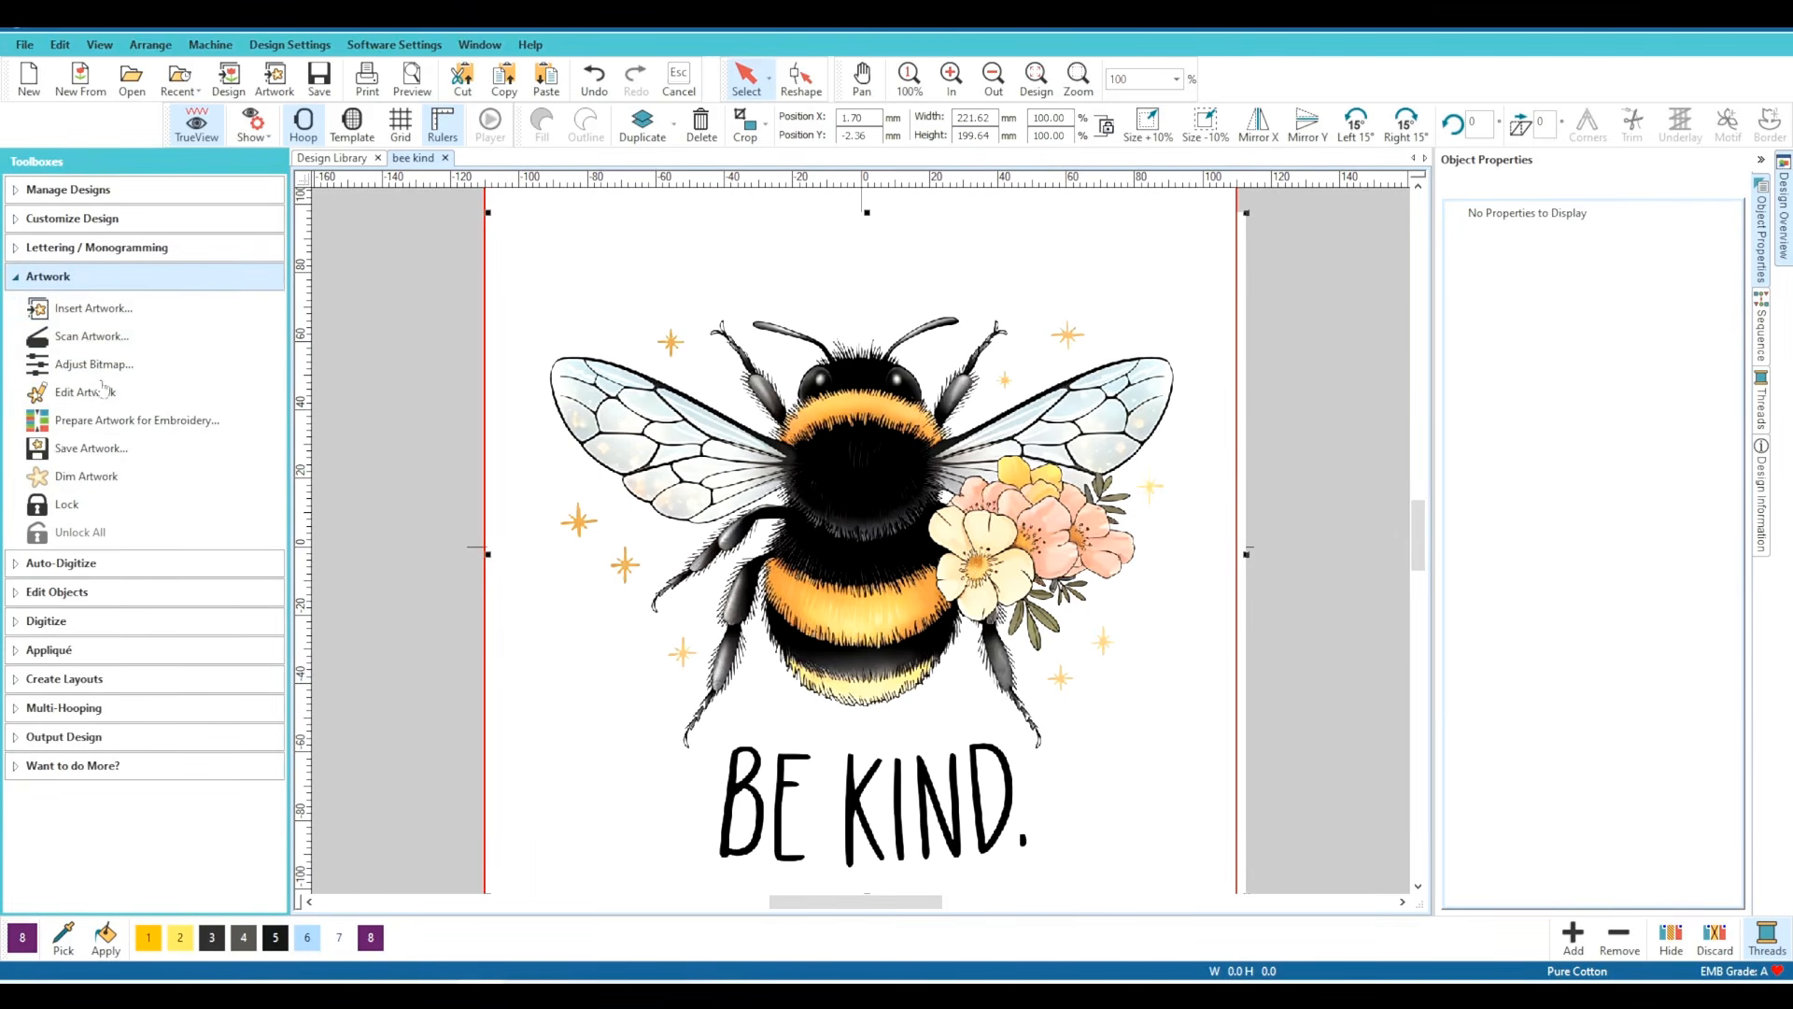
left_click(86, 475)
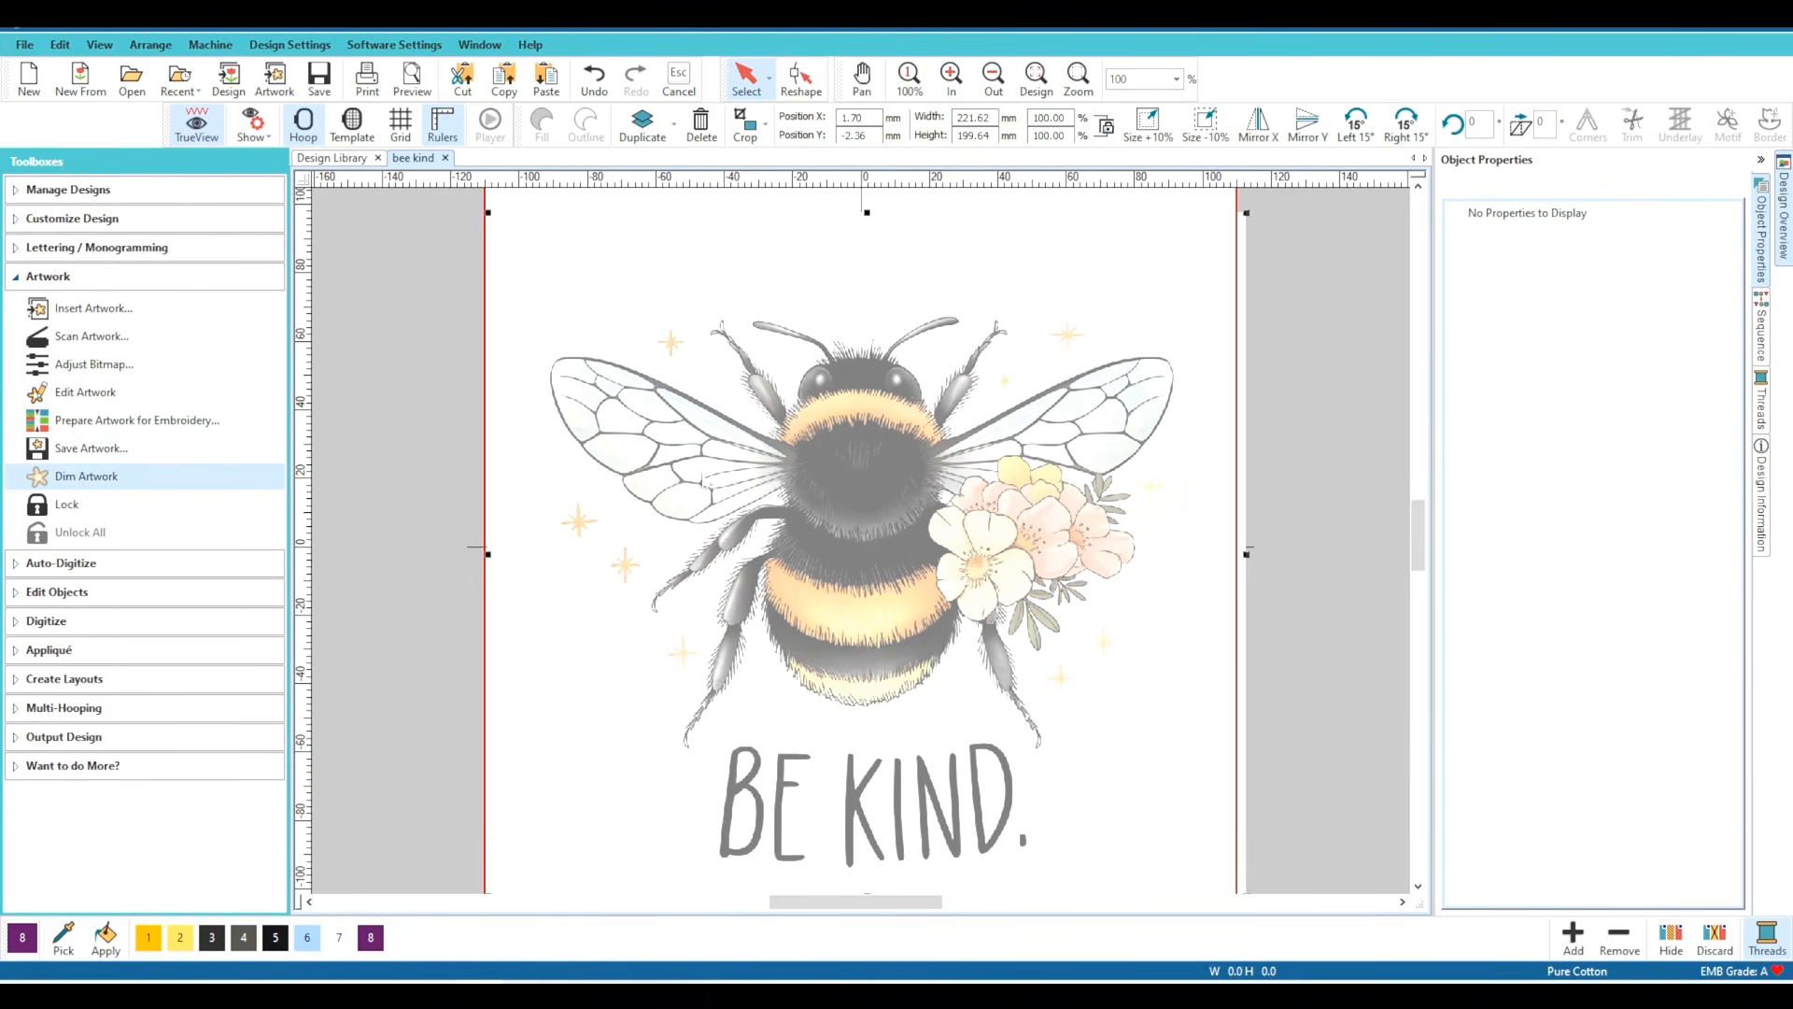
Lock the bee artwork in place
right_click(788, 388)
left_click(1313, 405)
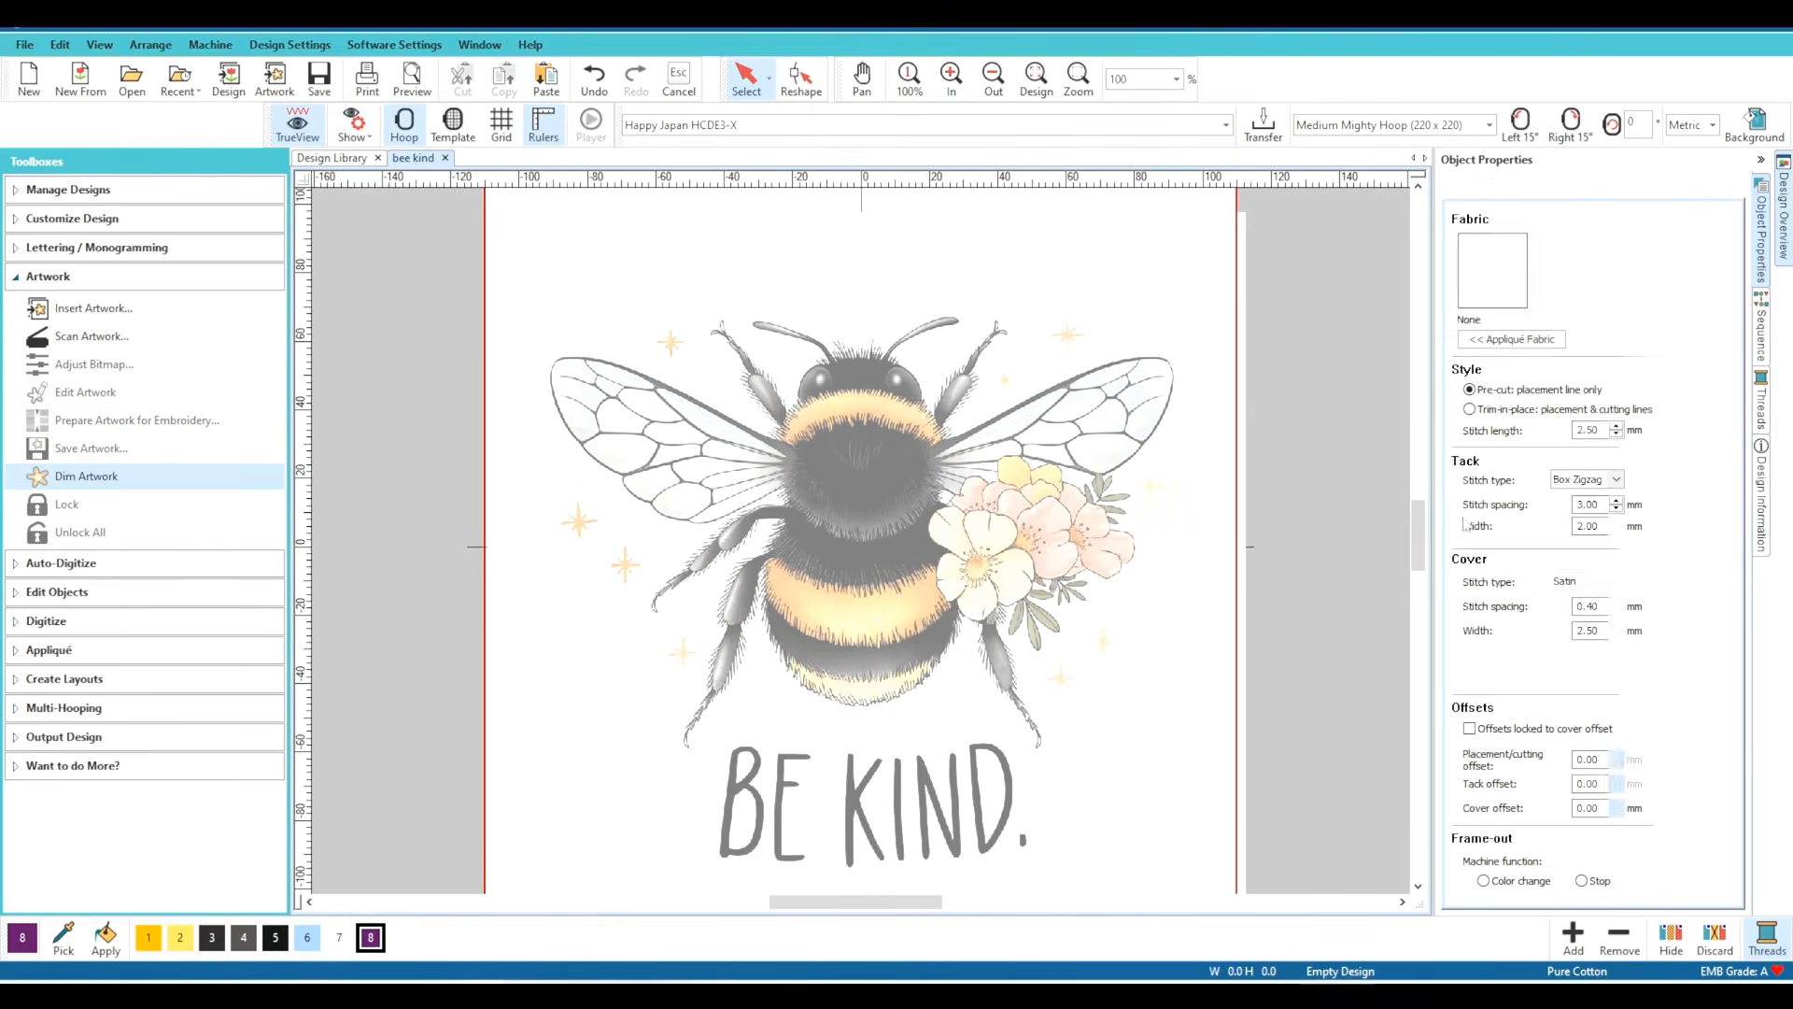
scroll(1419, 535, "up", 1)
left_click_drag(1423, 535, 1423, 539)
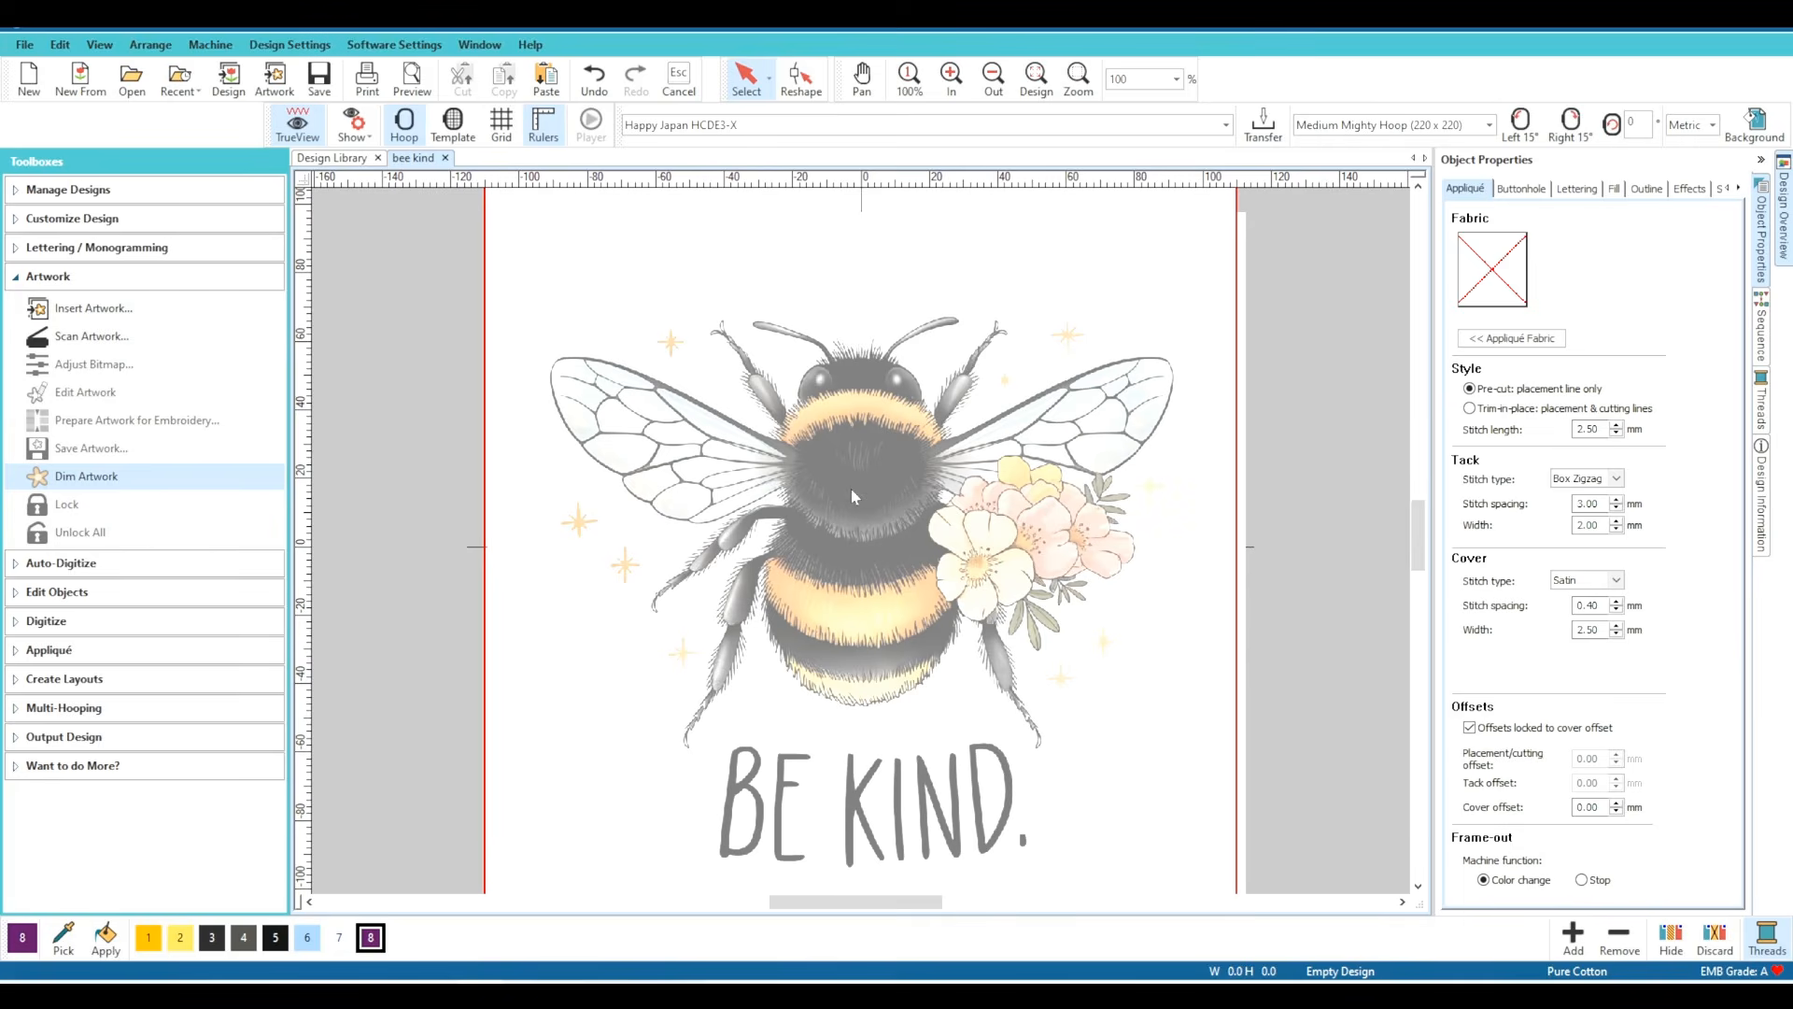
right_click(912, 460)
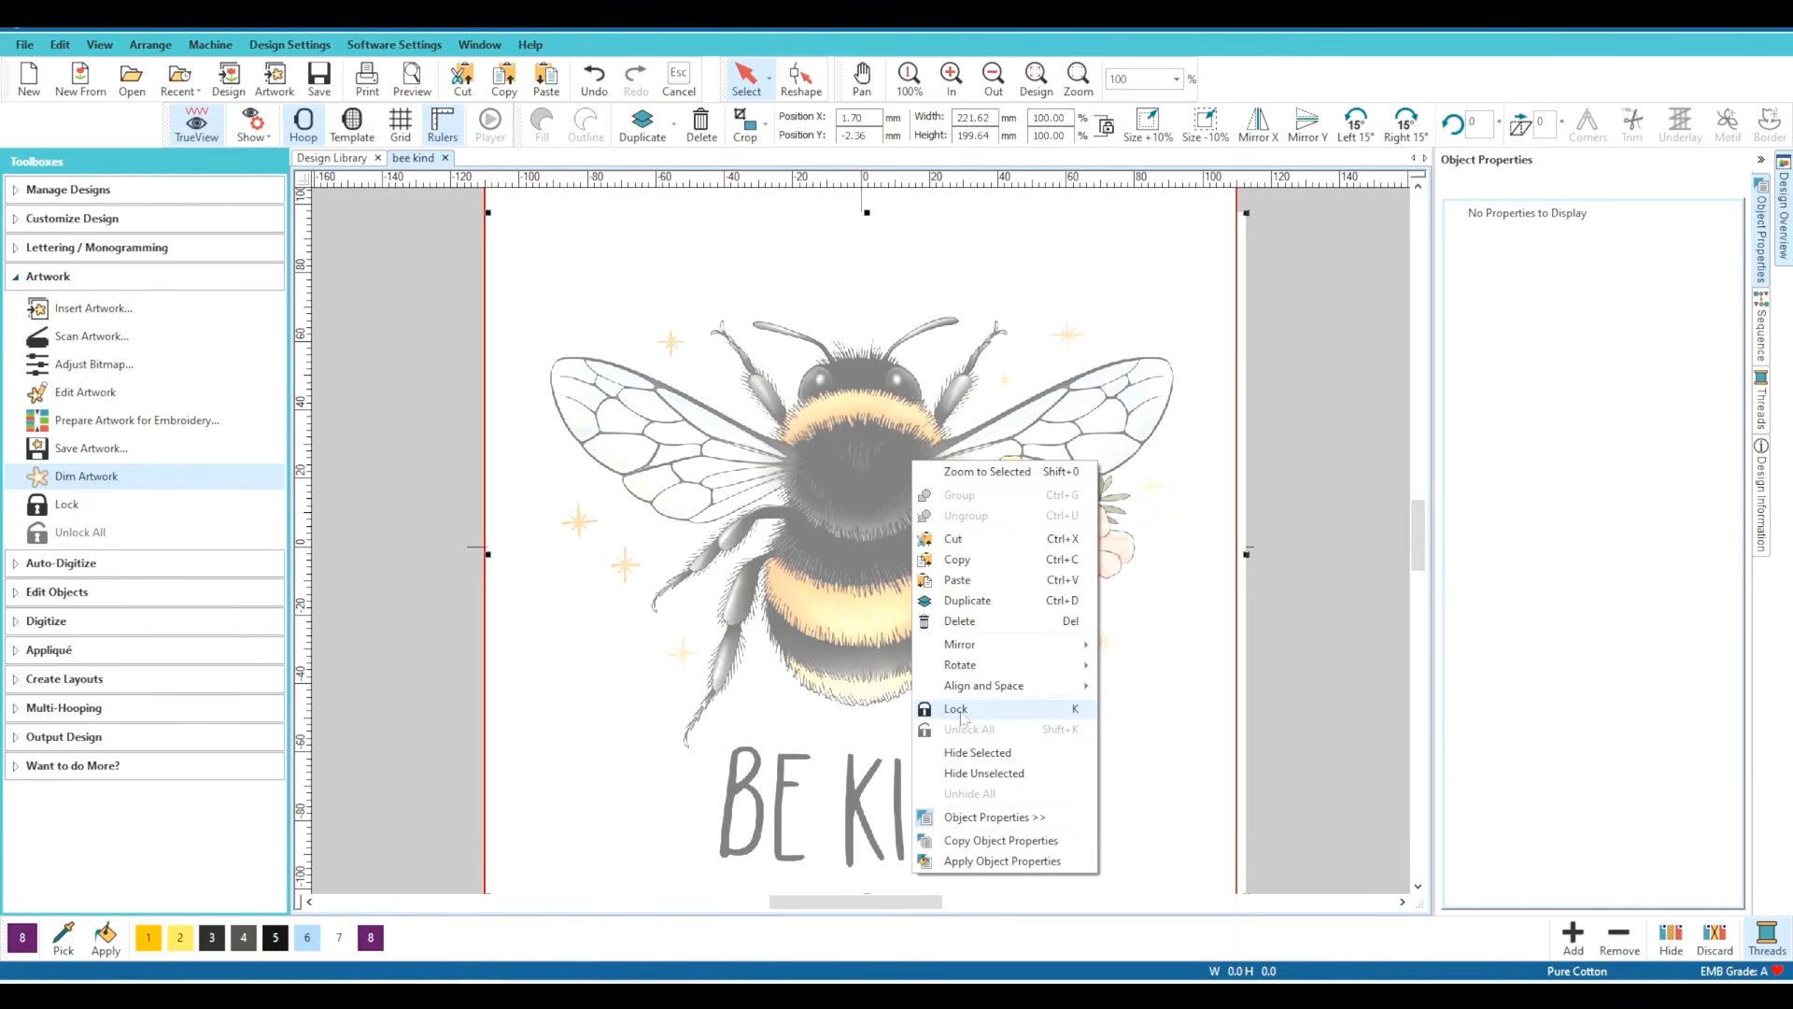
left_click(957, 710)
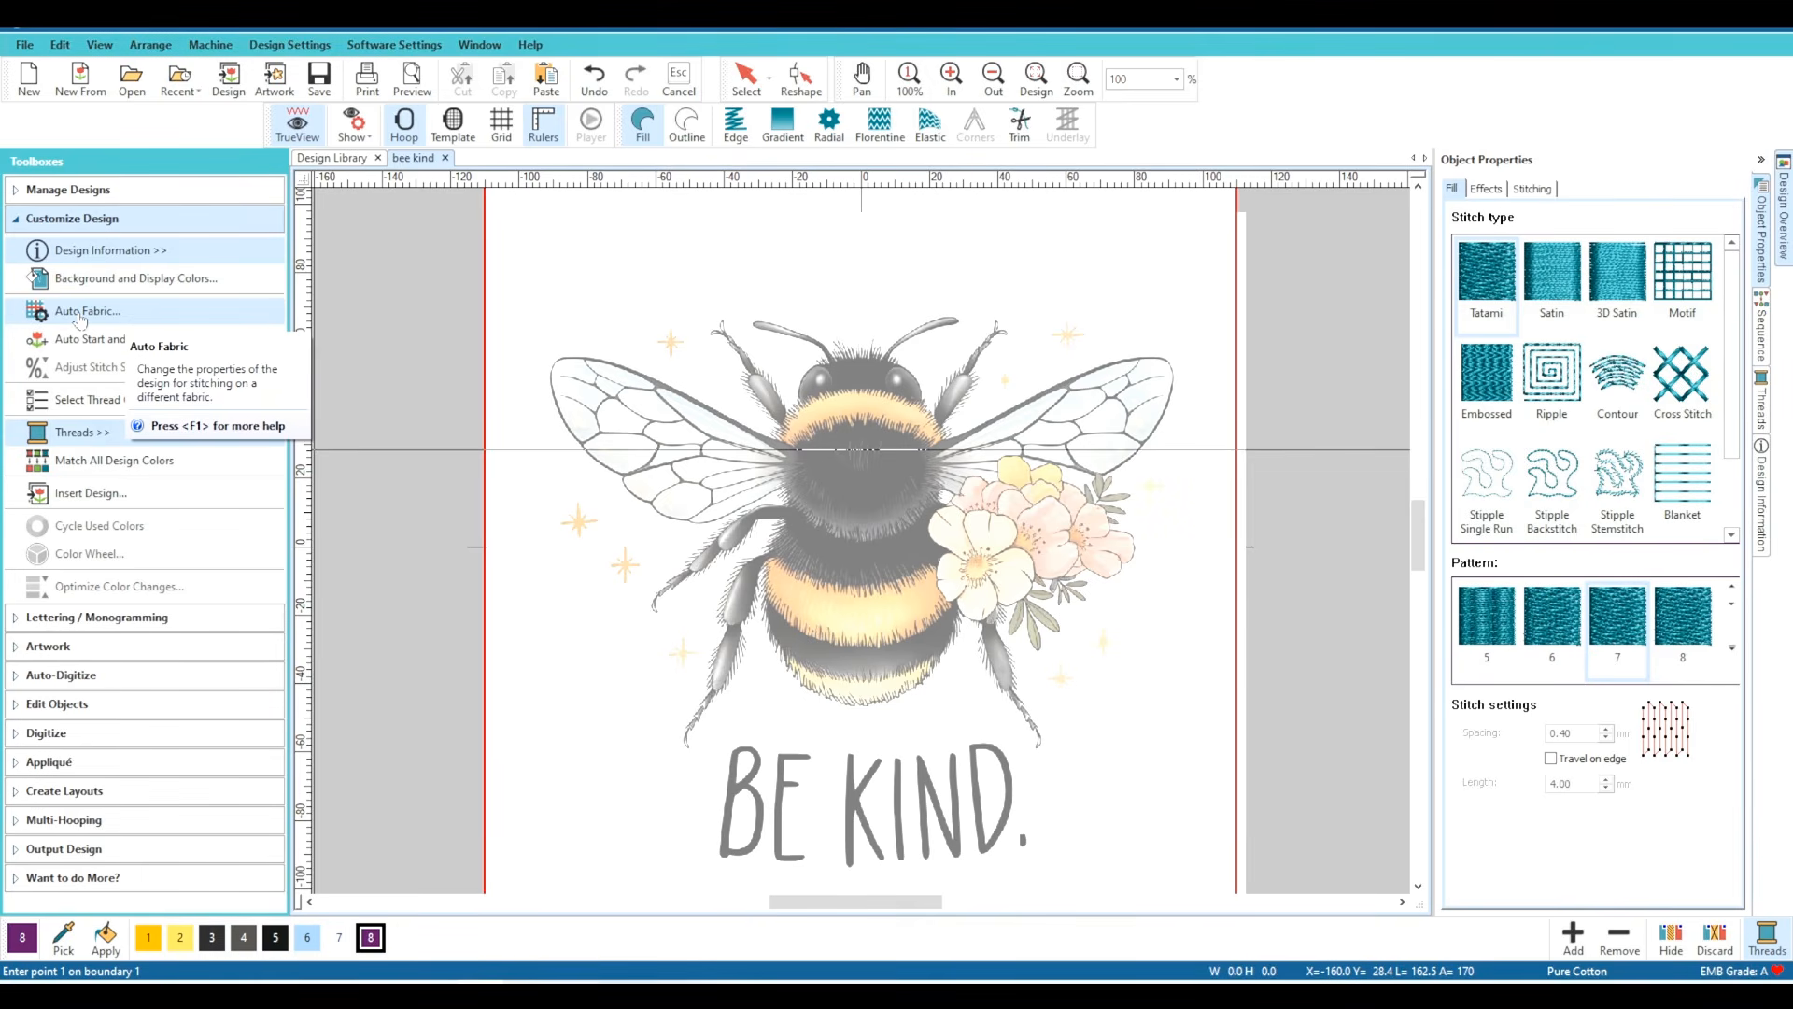
Review the available fabrics, required stabilizers and apply option in the Auto Fabric settings without changing them
left_click(80, 316)
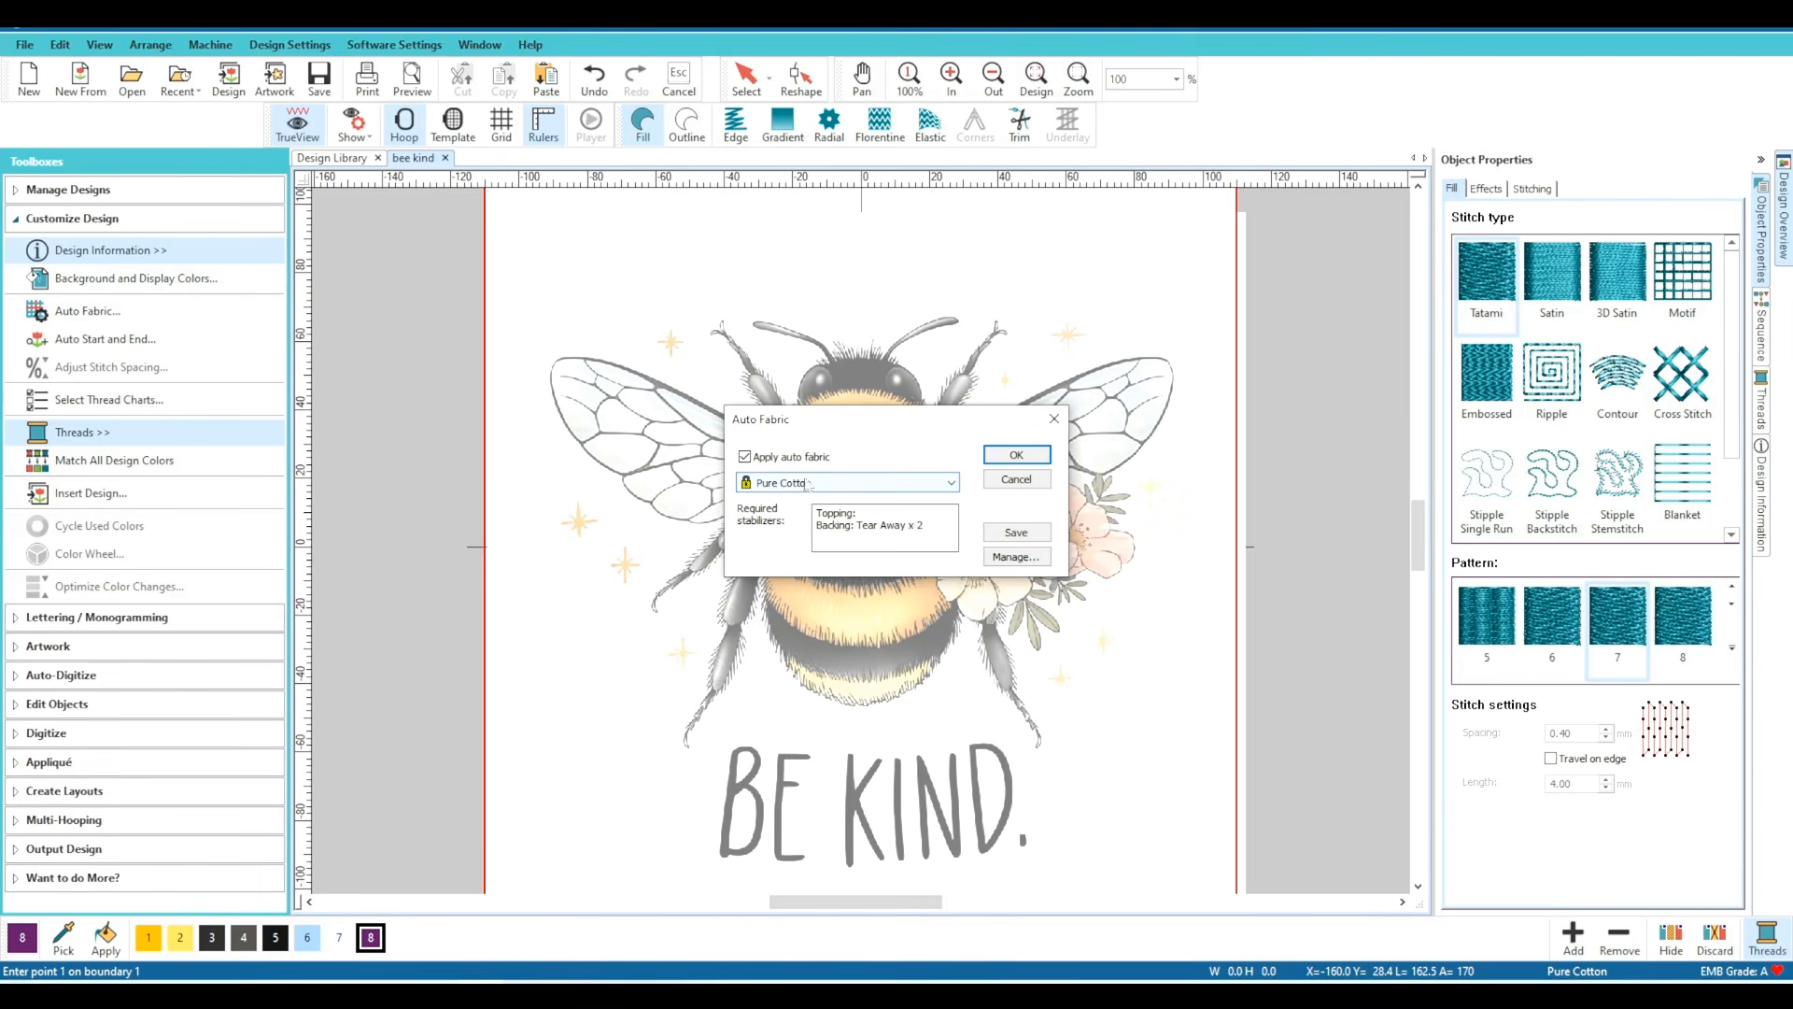
left_click(915, 483)
scroll(840, 626, "up", 3)
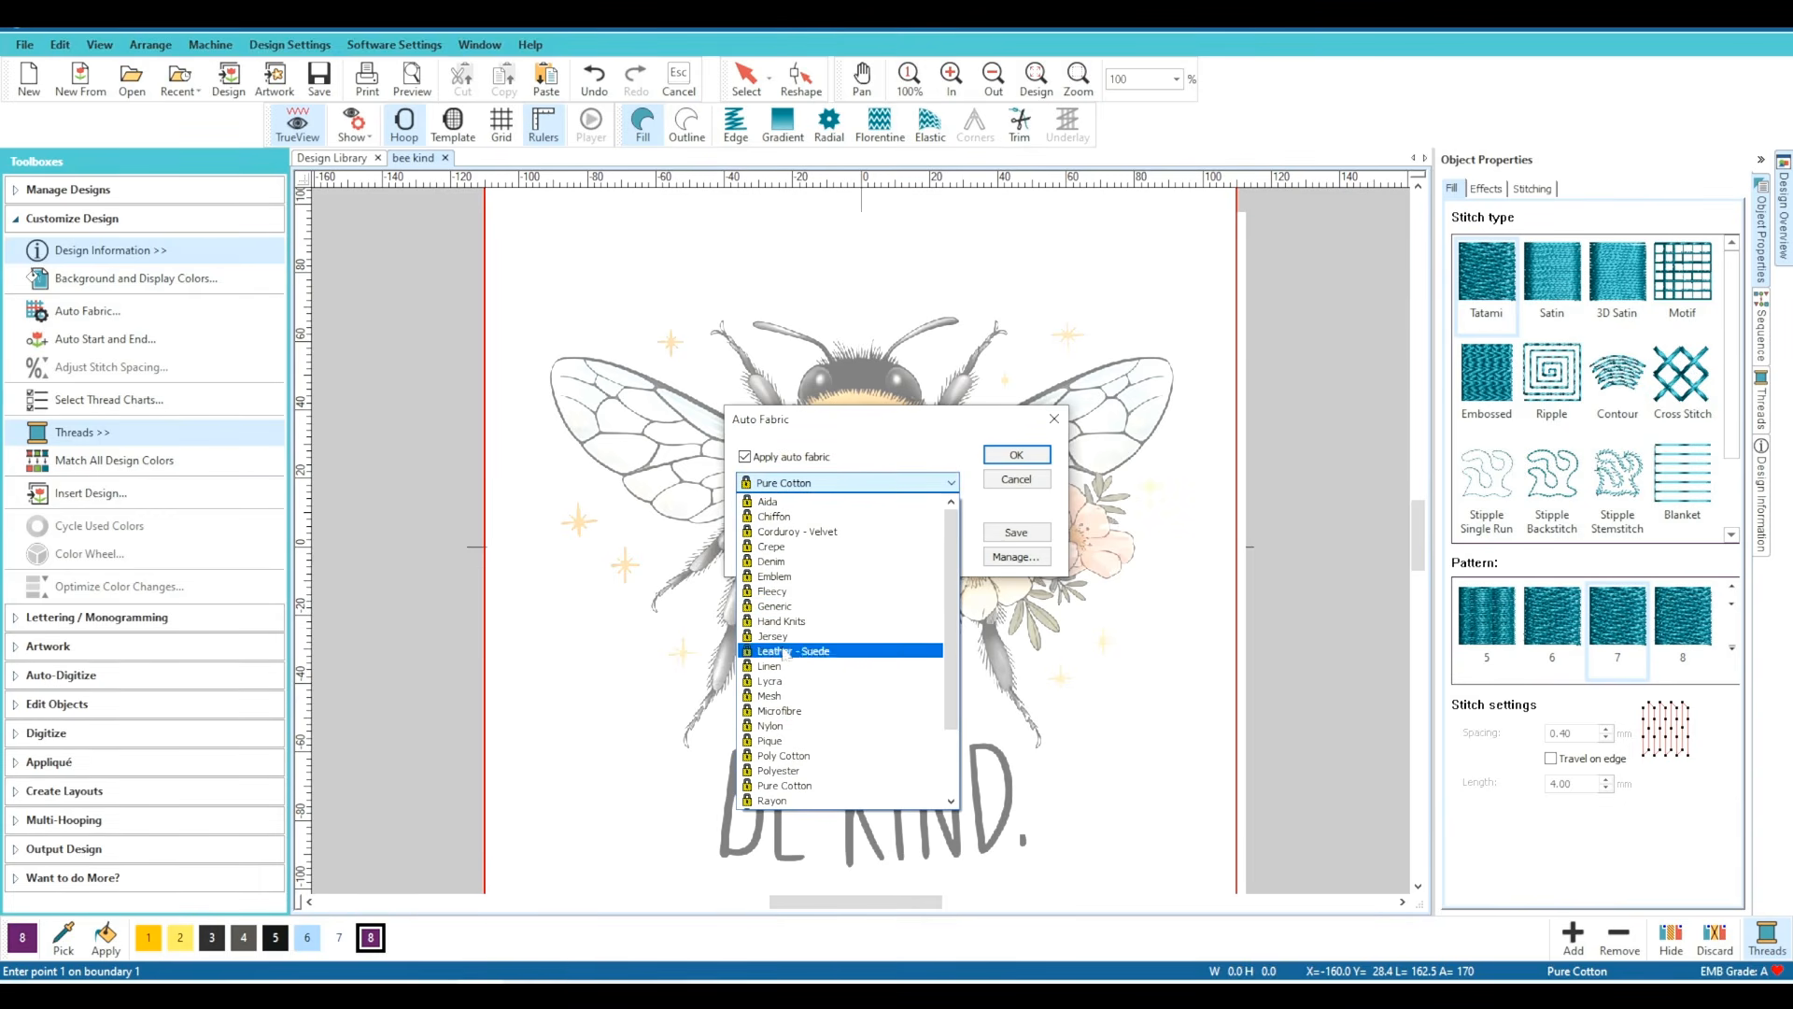
scroll(822, 691, "down", 2)
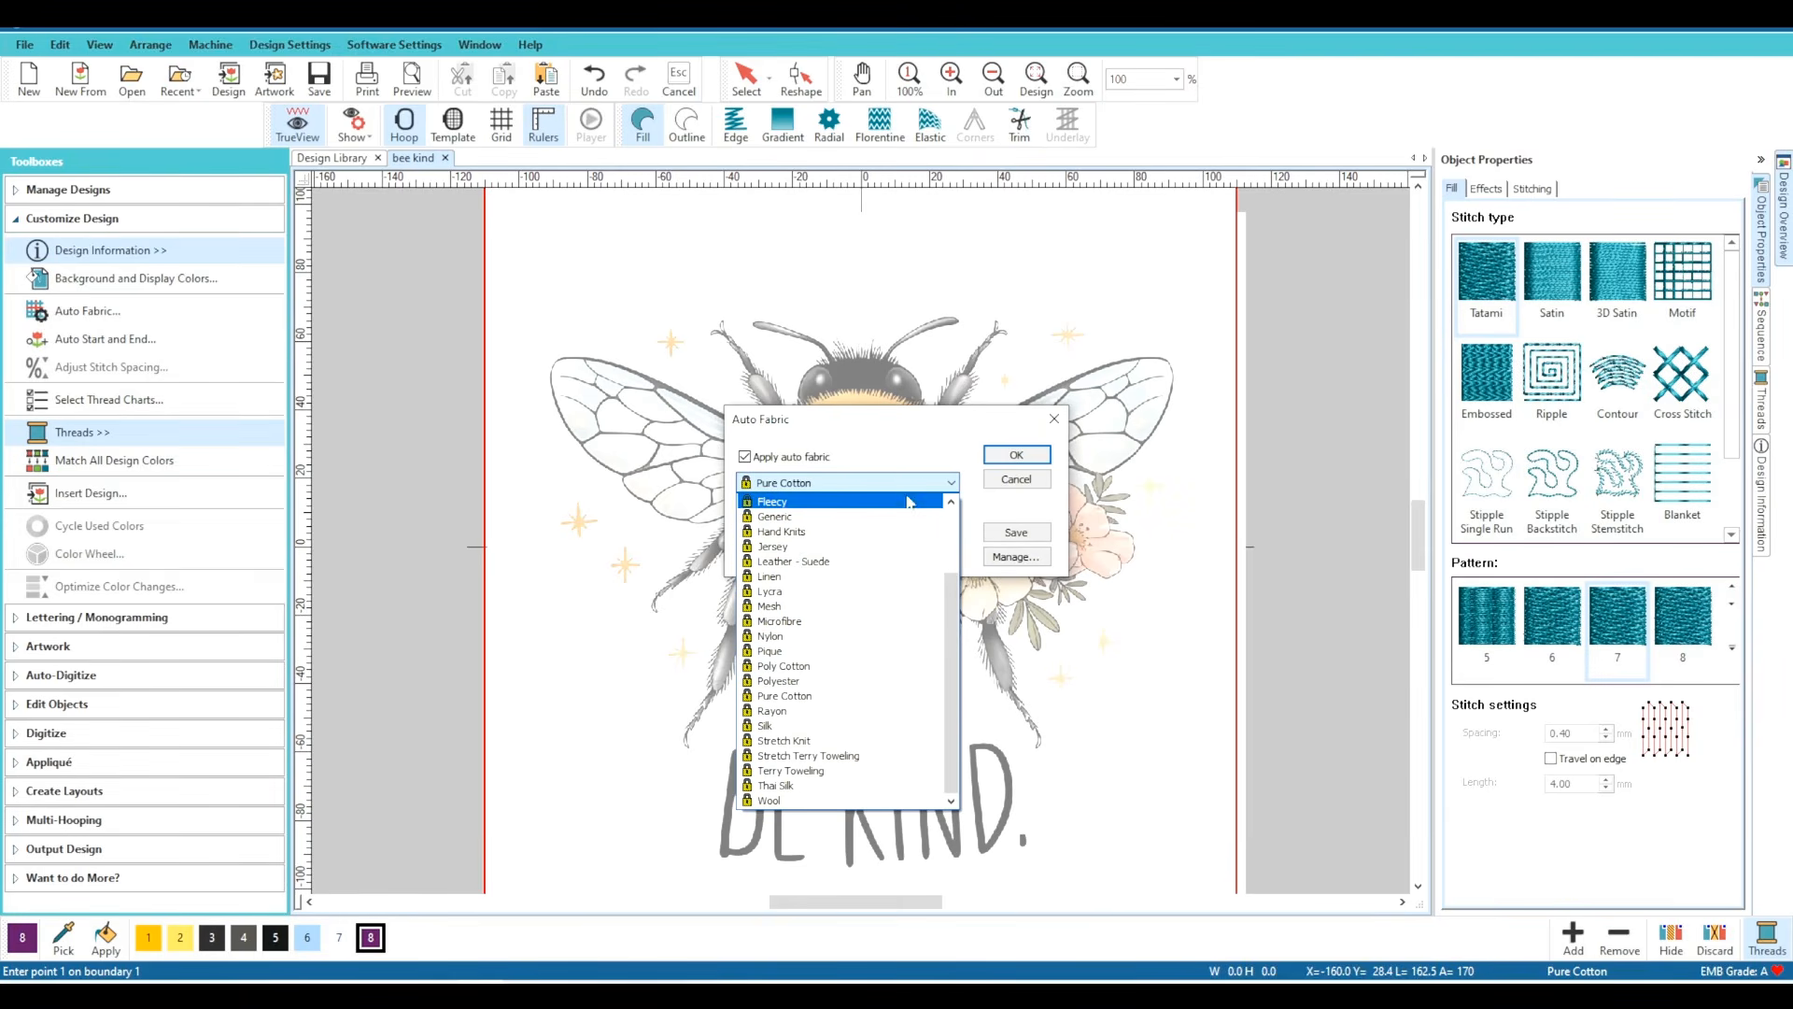
left_click(908, 457)
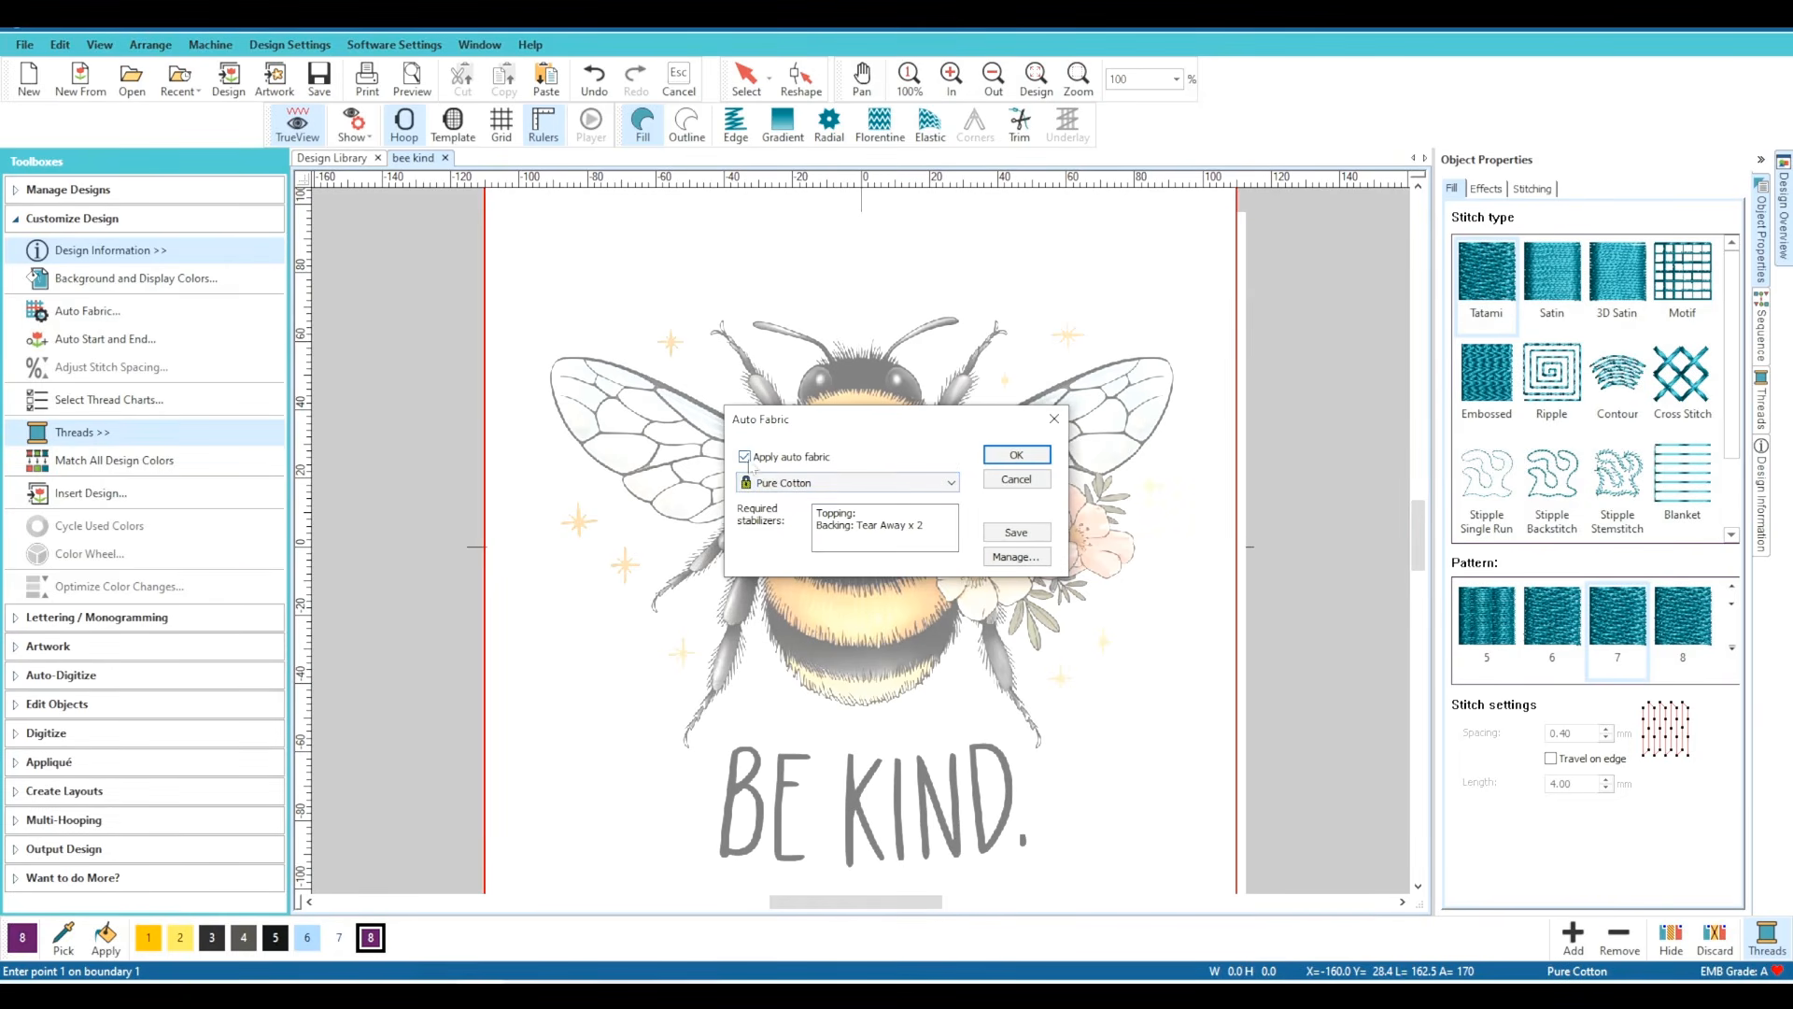
left_click(744, 456)
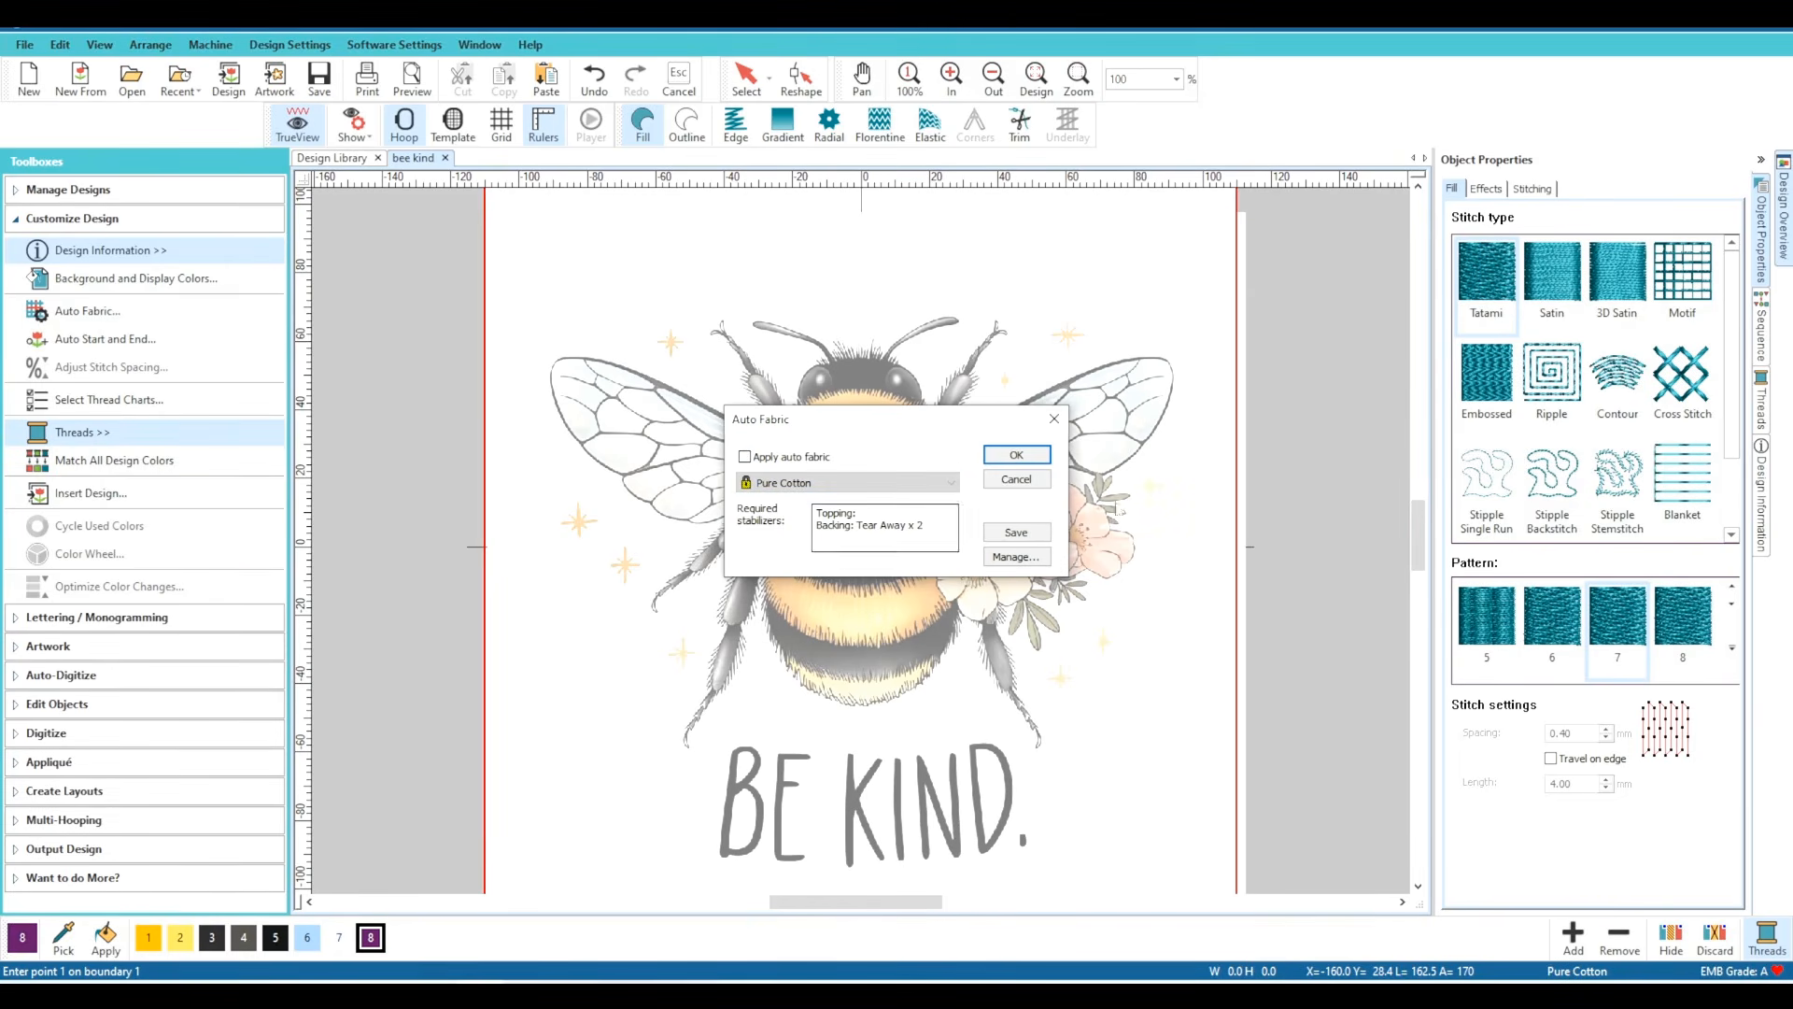
left_click(746, 457)
left_click(1054, 420)
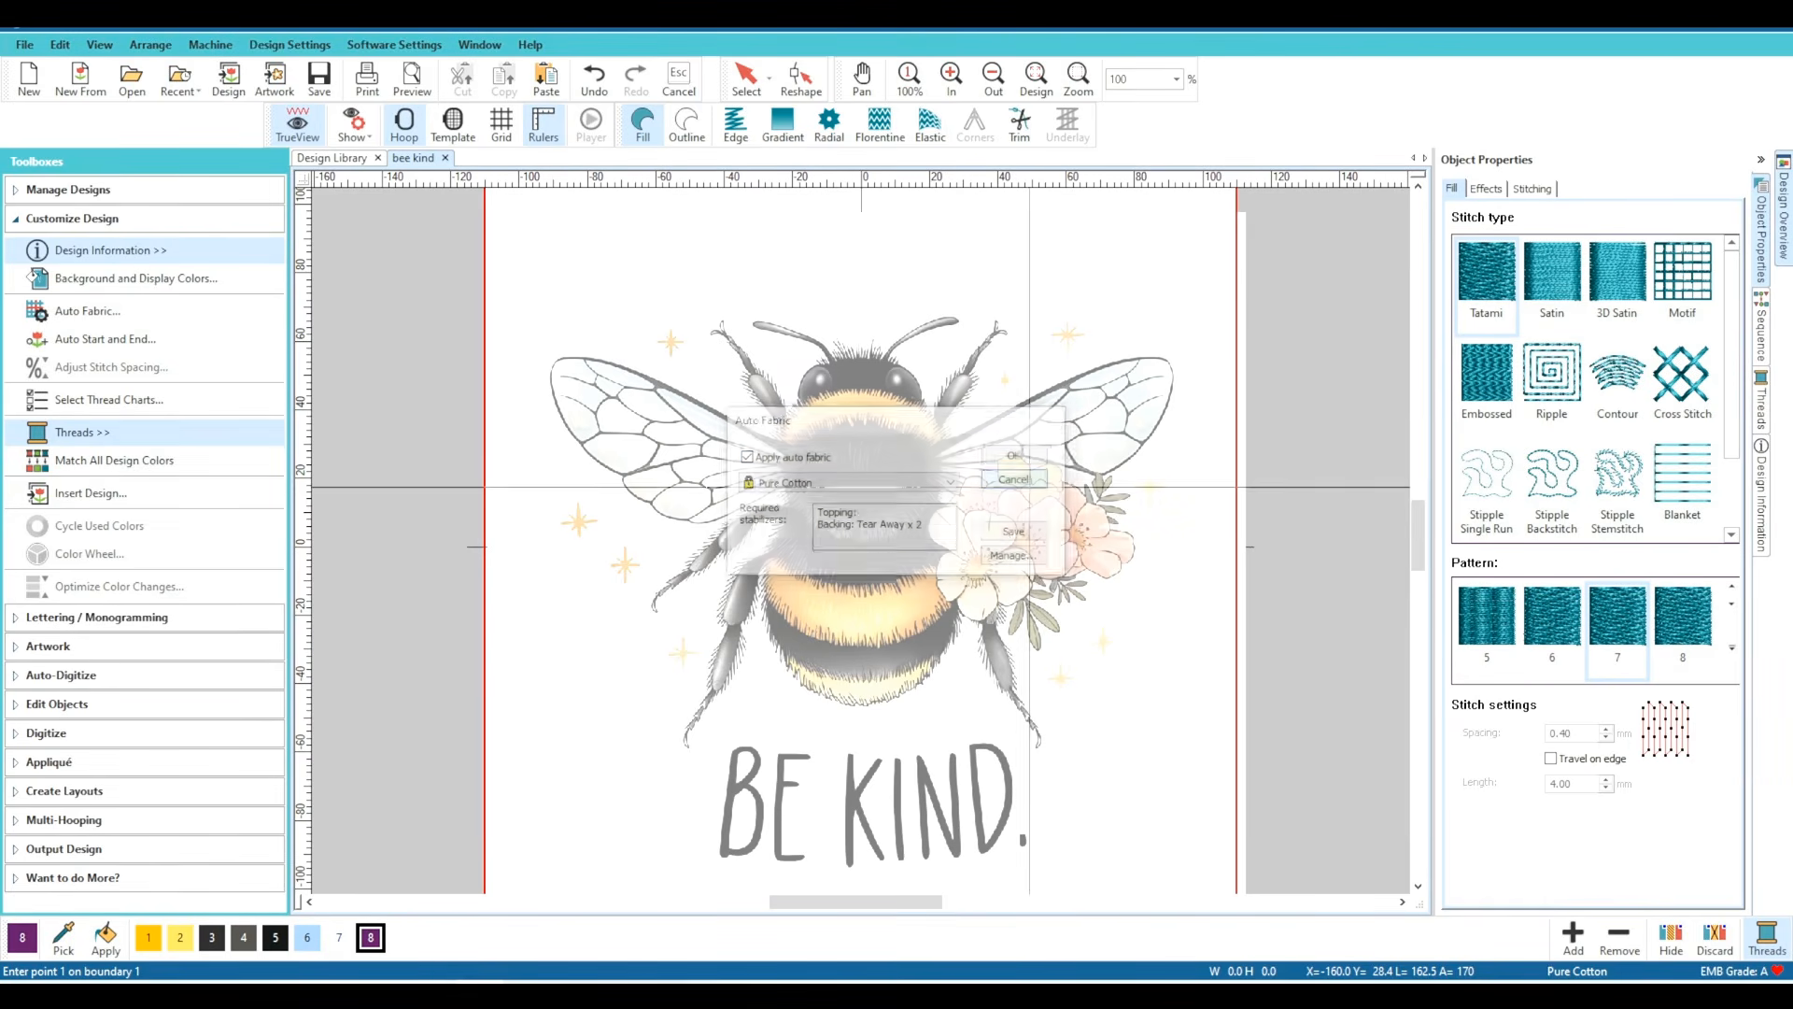
Digitize a four-sided closed tatami test shape about 28 by 30 mm over the bee's upper body
left_click(57, 733)
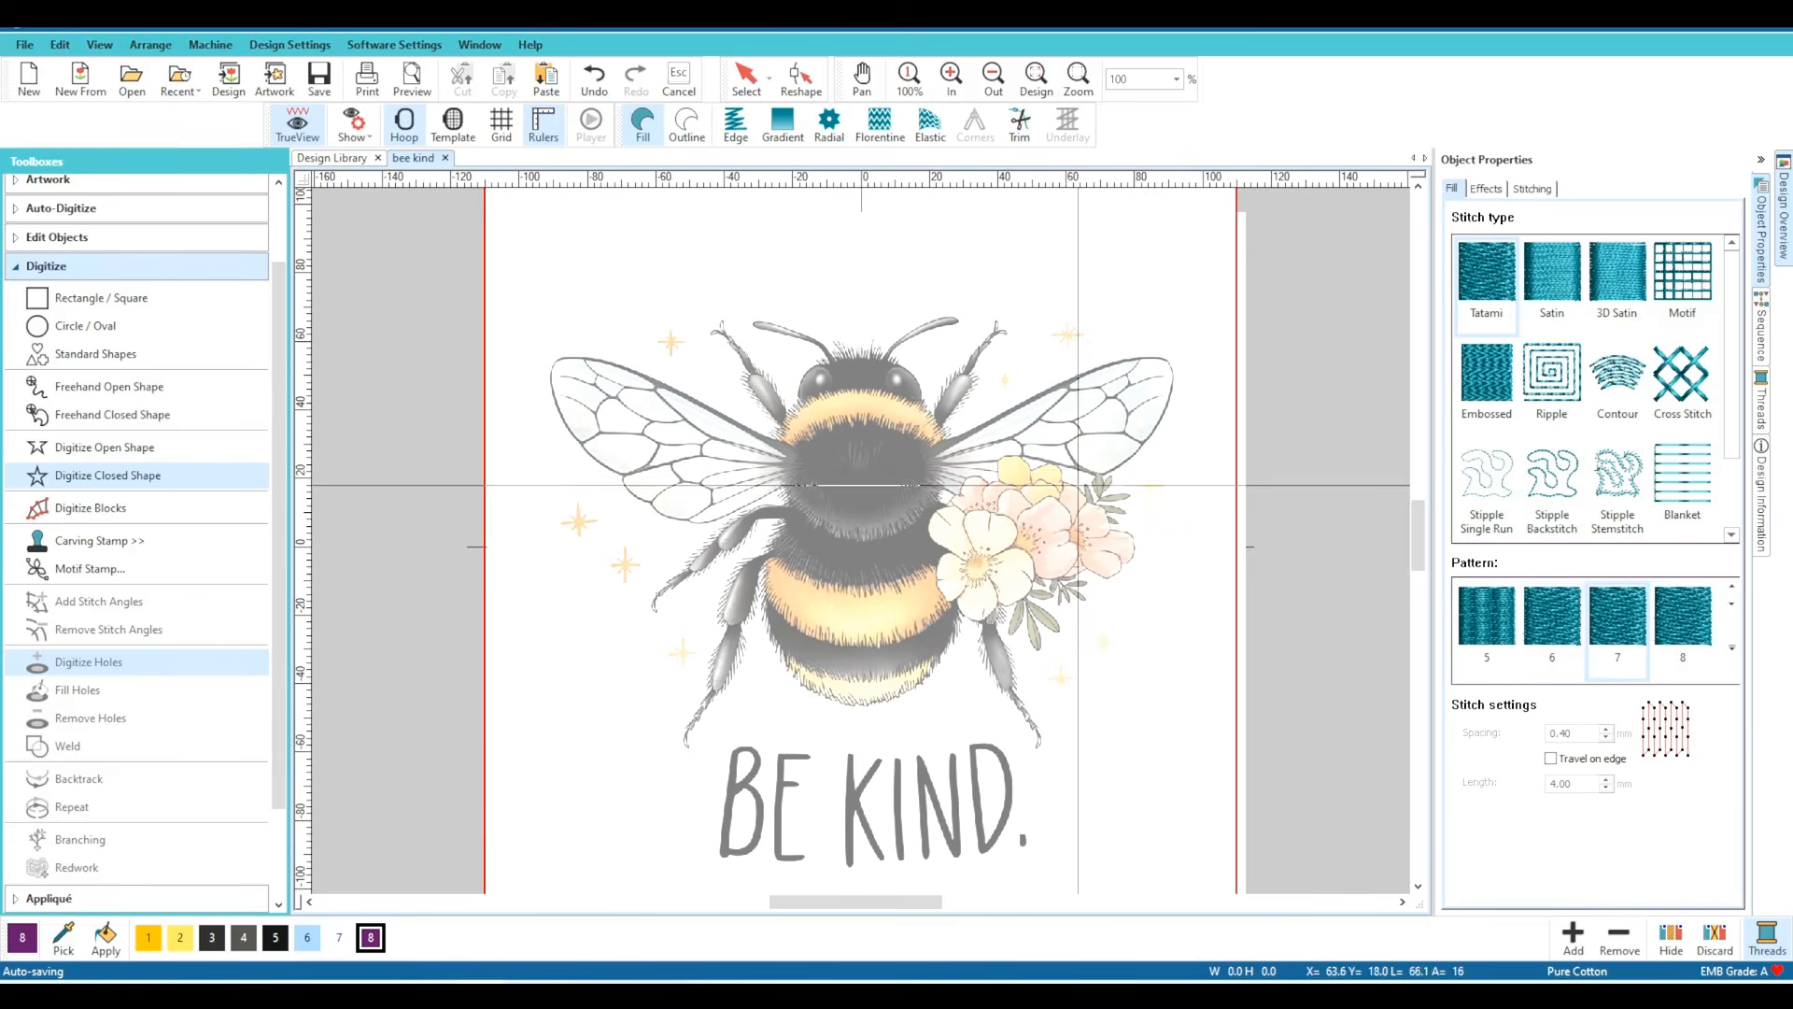
left_click(1530, 190)
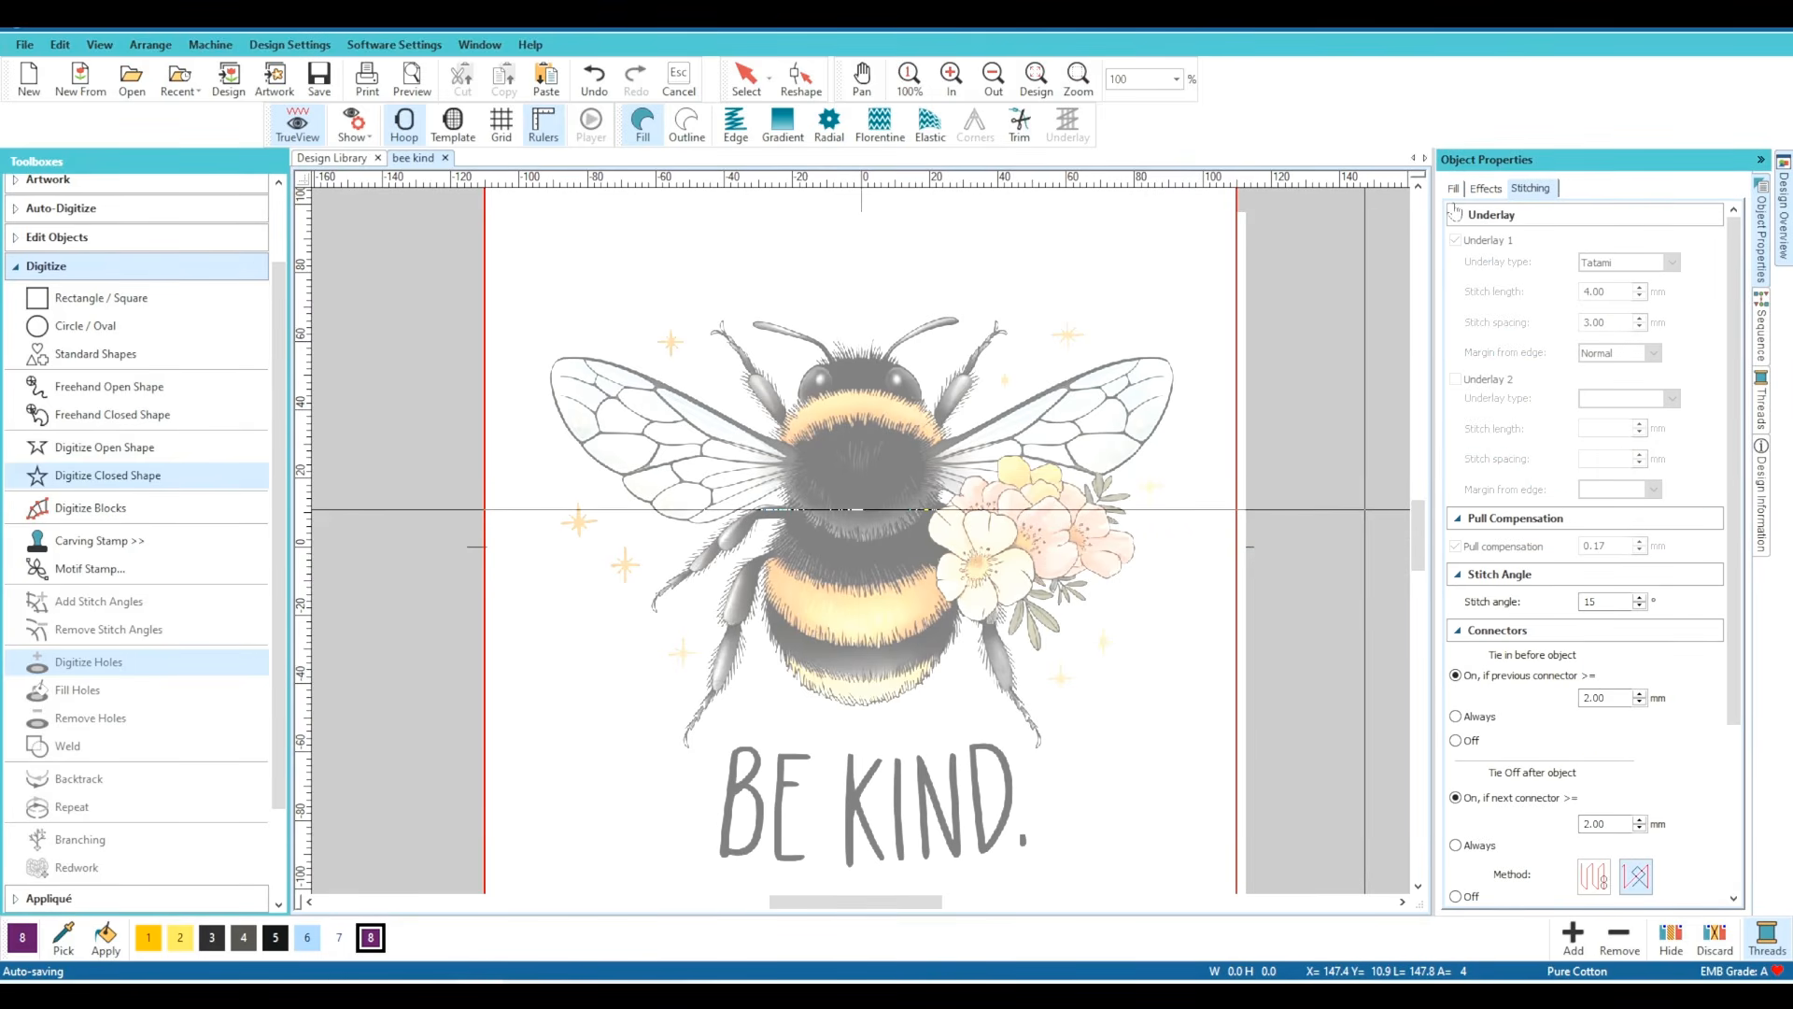
left_click(833, 499)
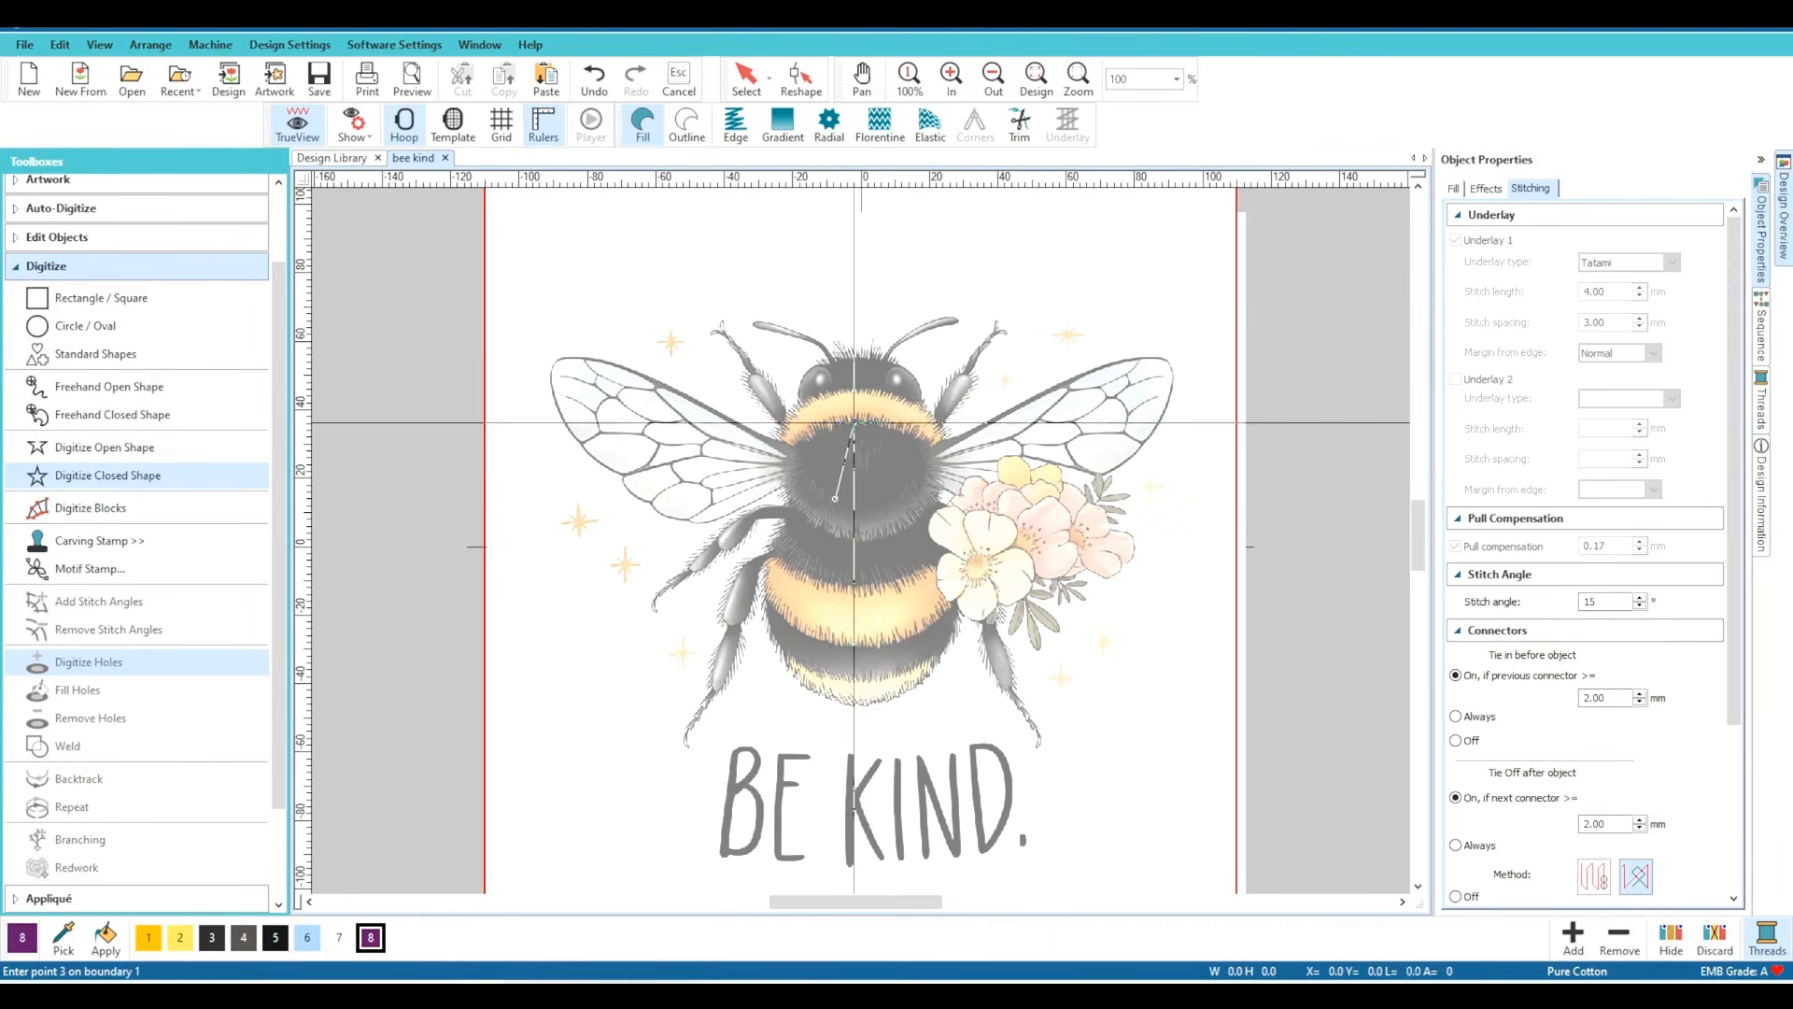
left_click(853, 422)
left_click(927, 422)
left_click(928, 521)
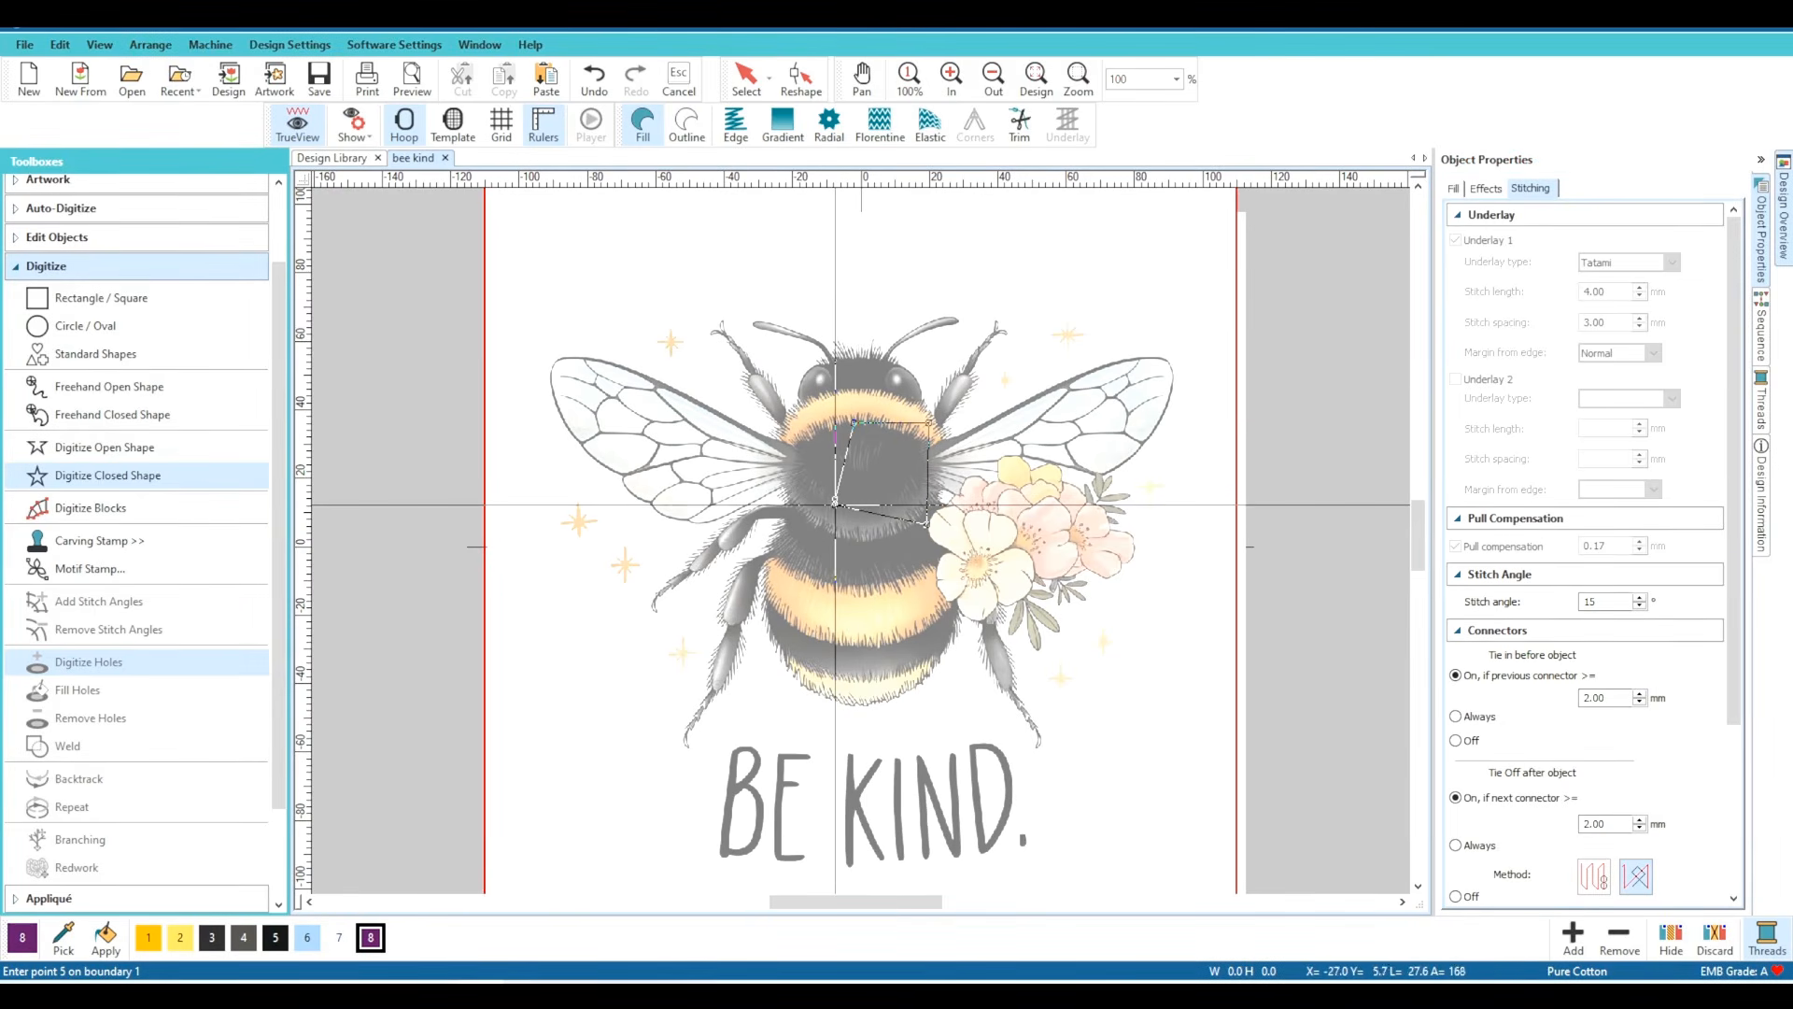
left_click(832, 503)
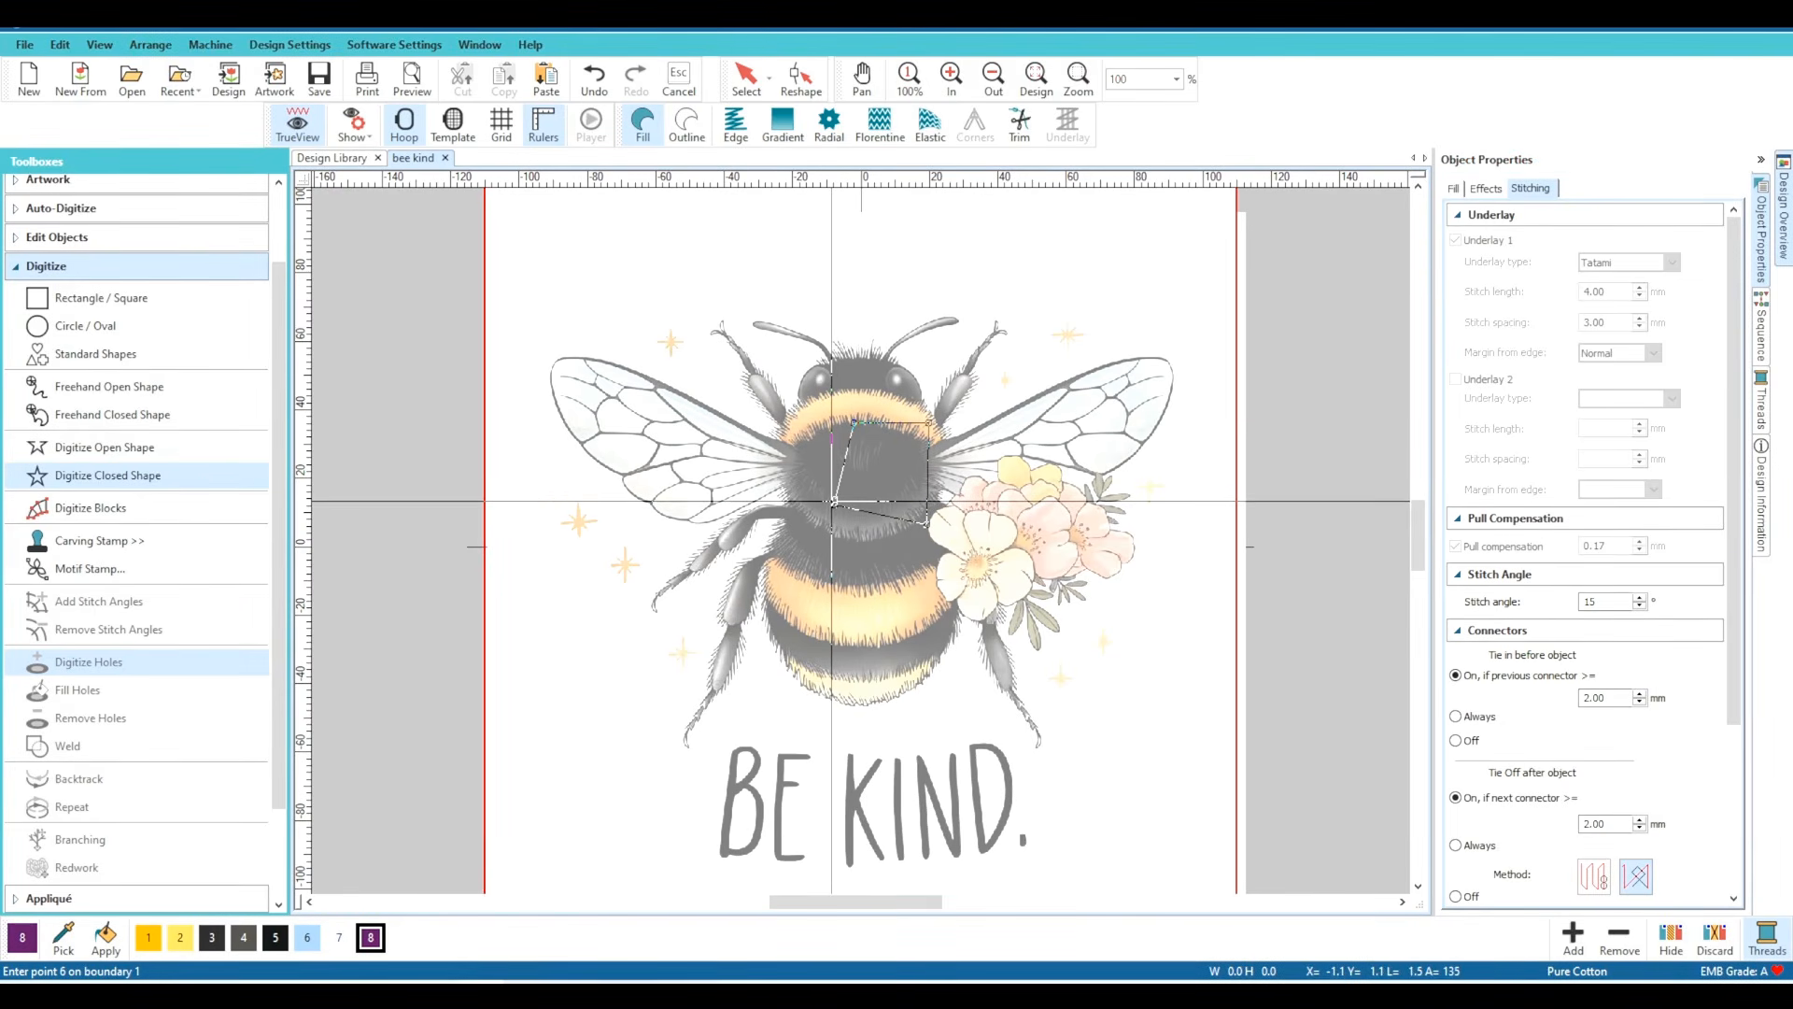
key("Return")
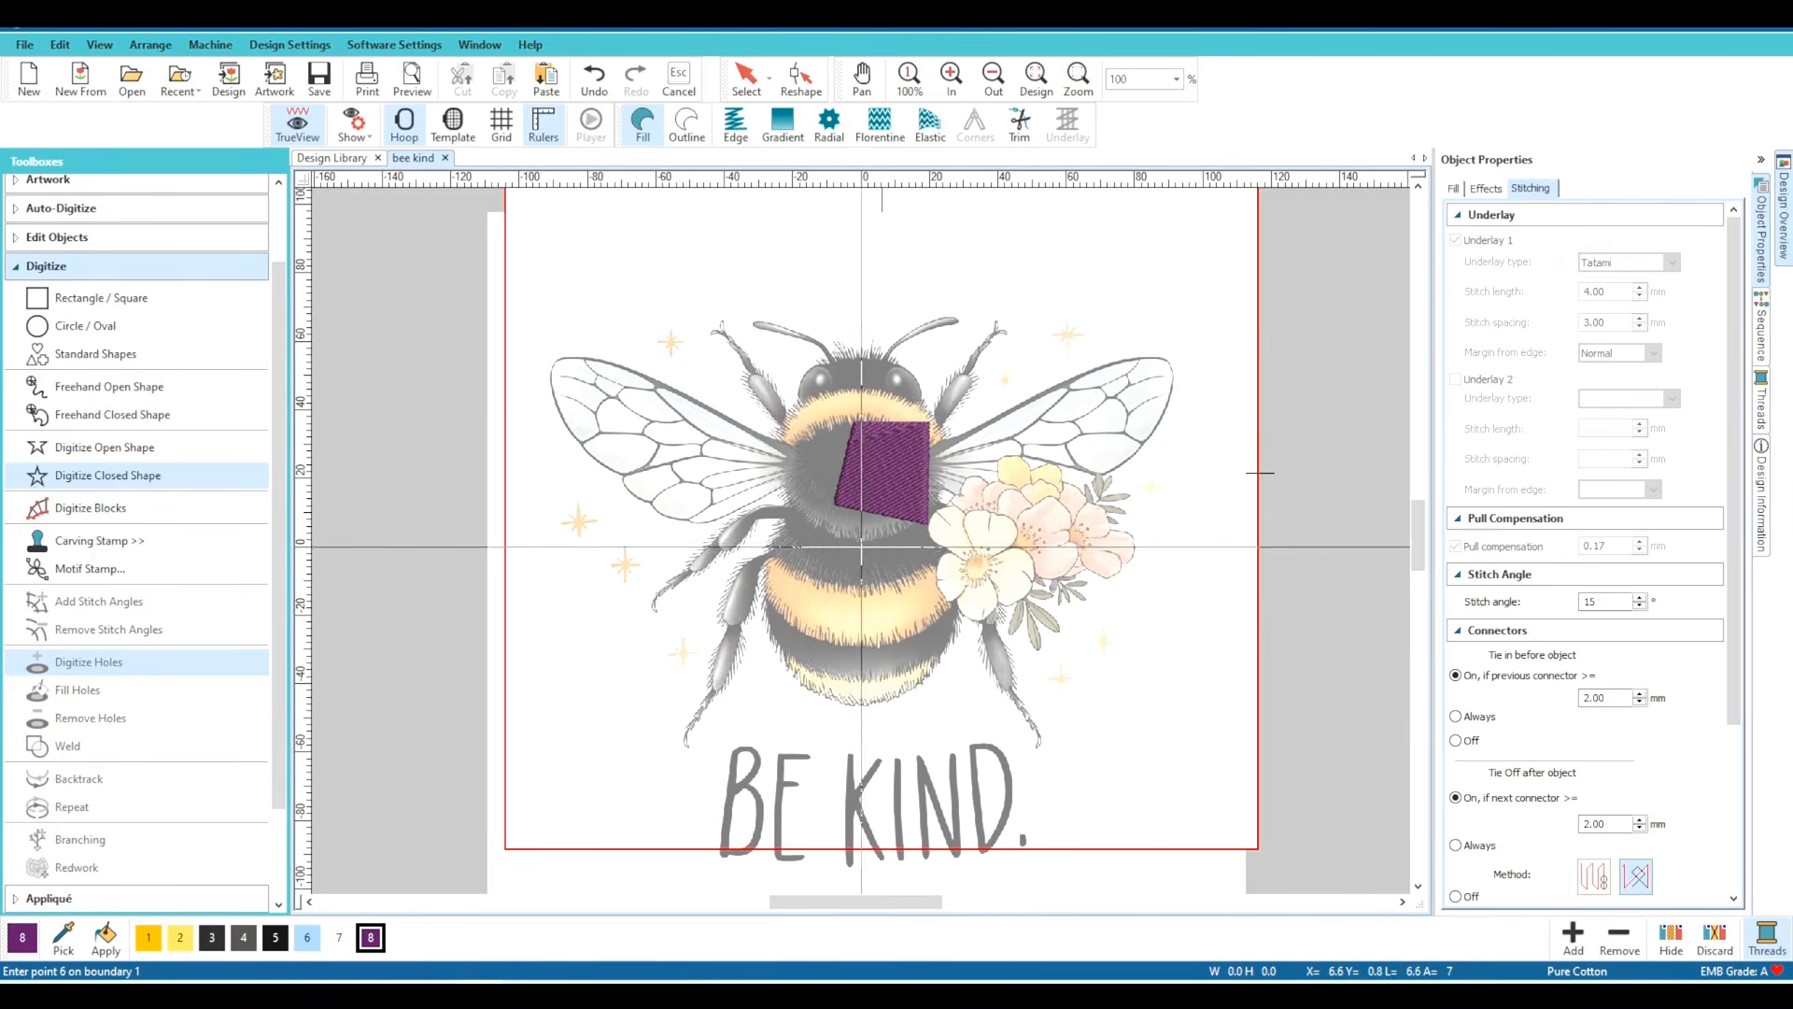
key("Escape")
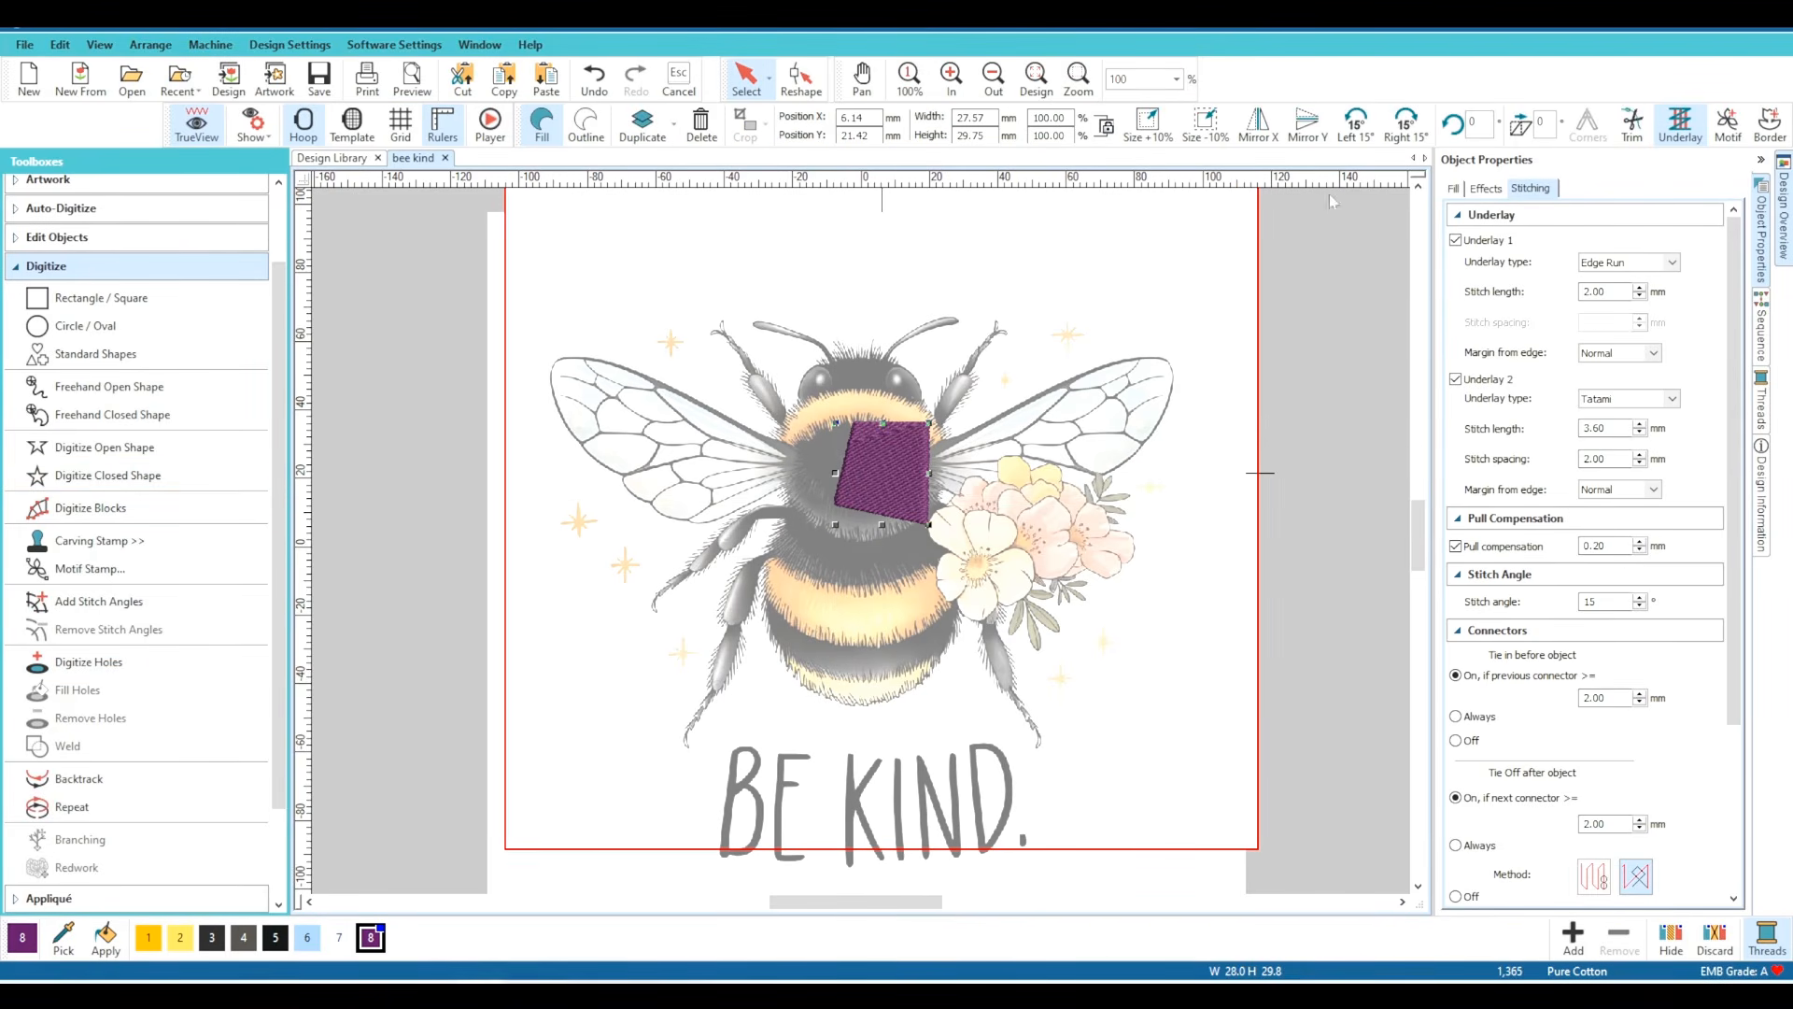
Set the test shape's first underlay type to Tatami and check its fill spacing and length
left_click(1608, 265)
left_click(1601, 307)
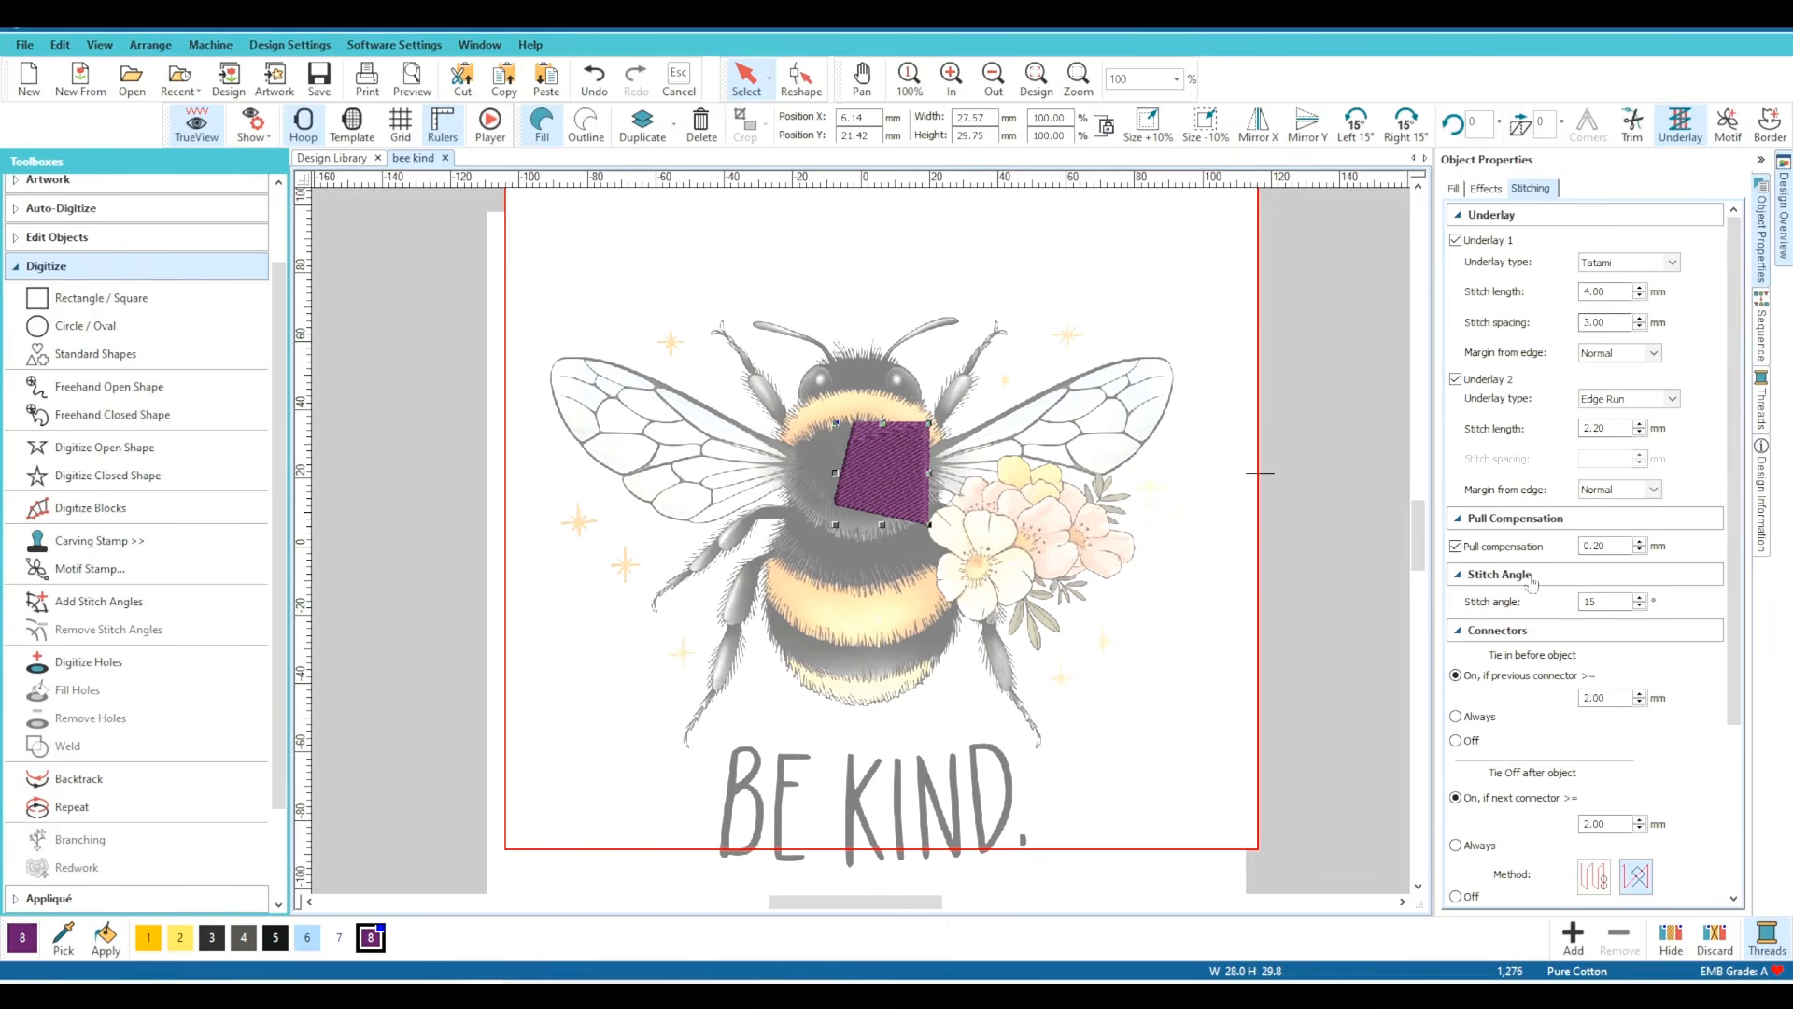
left_click(1452, 189)
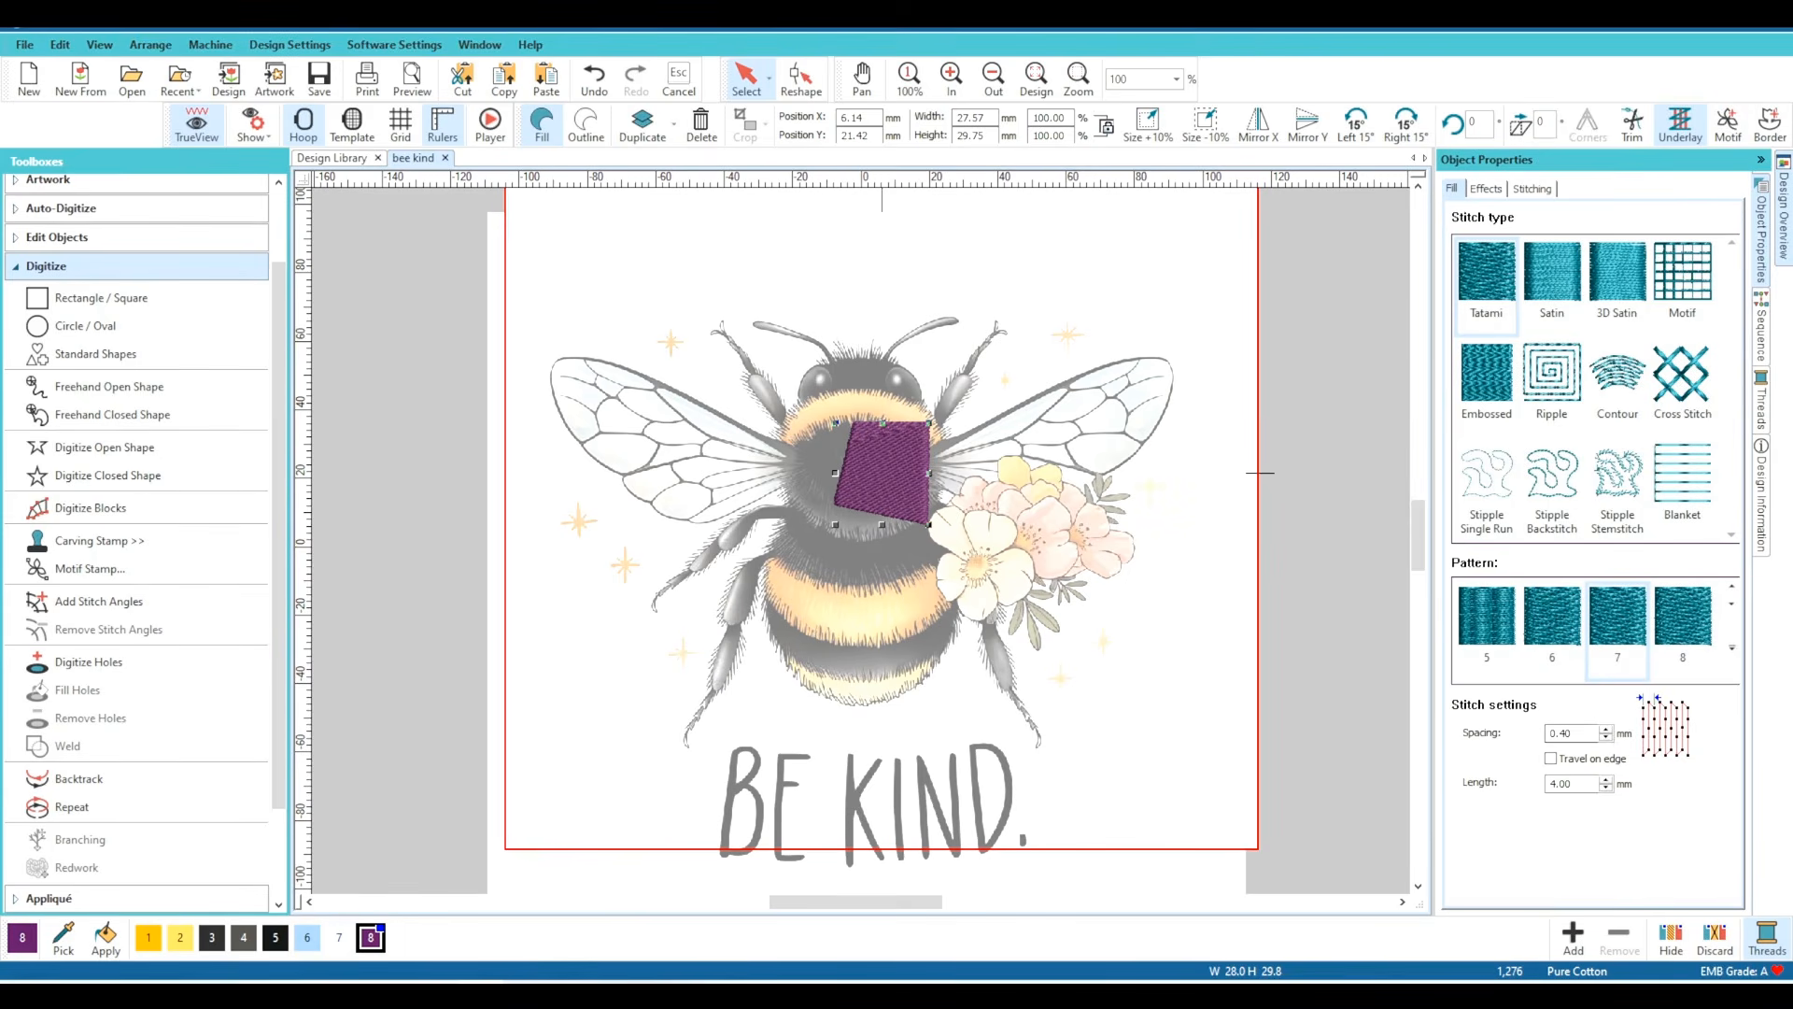
left_click_drag(1592, 734, 1536, 791)
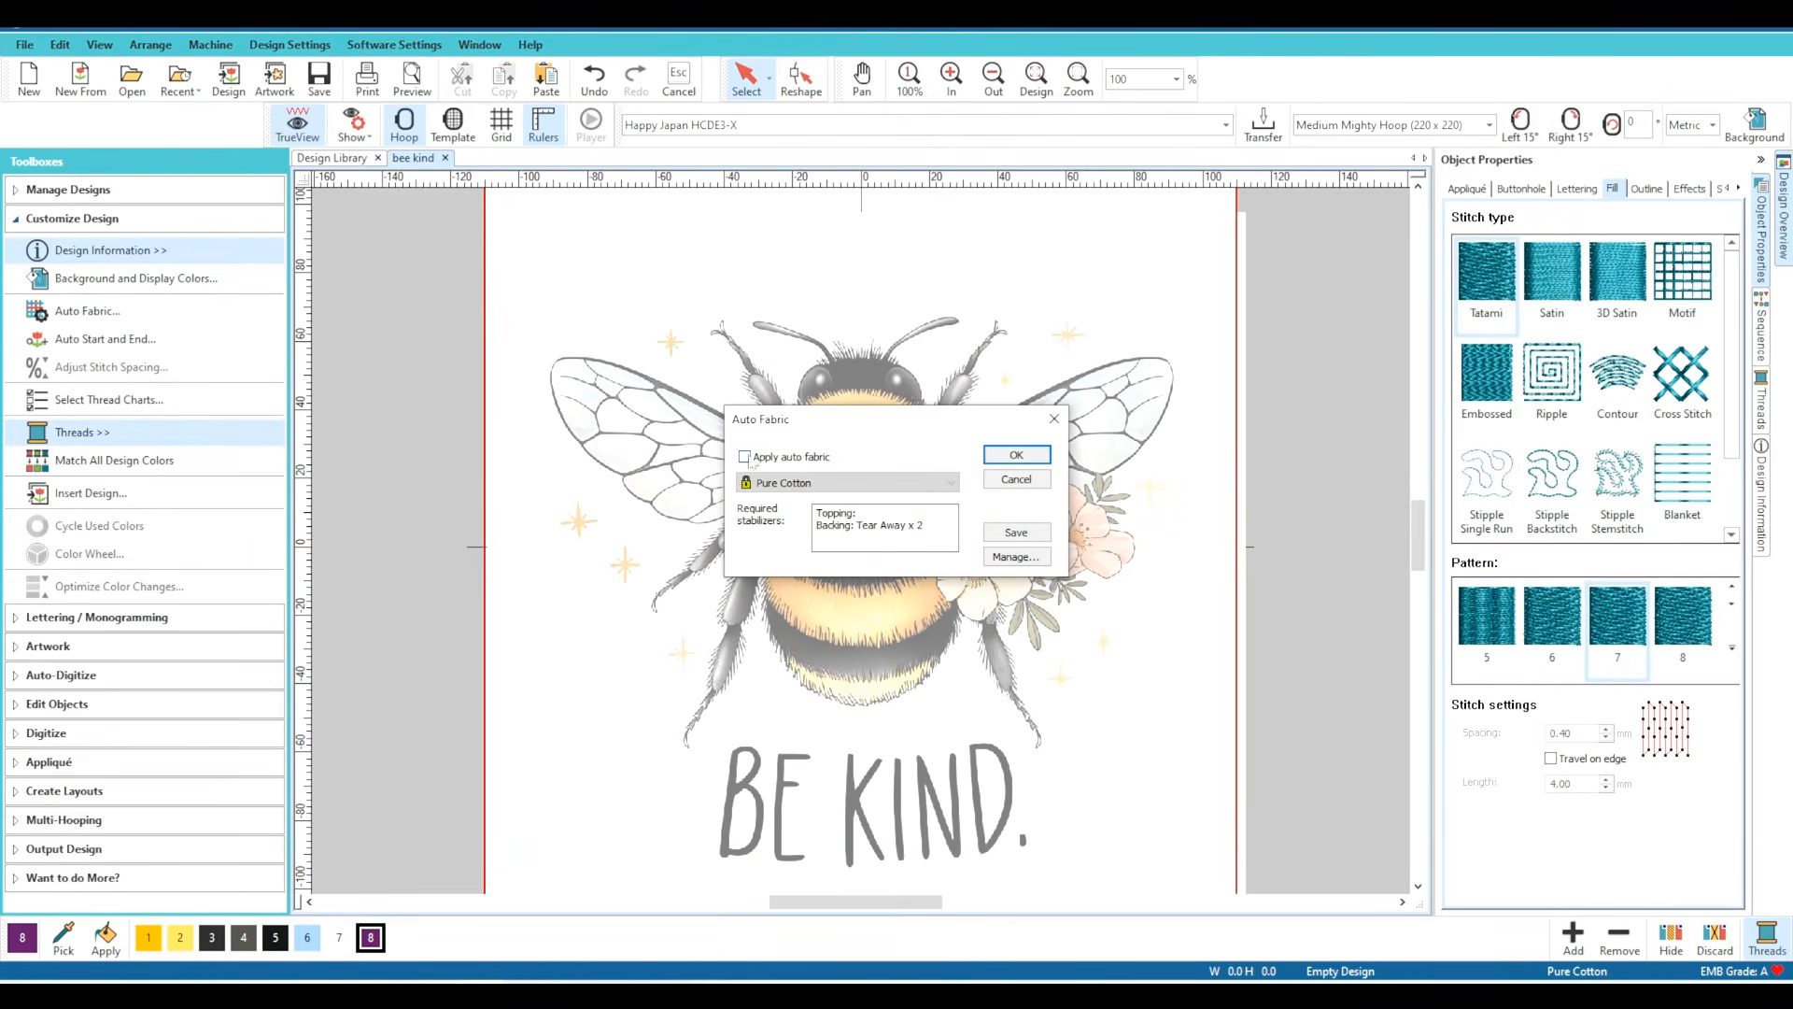
Turn off auto fabric for the design and check the fill and stitching settings for a new closed shape
left_click(1016, 455)
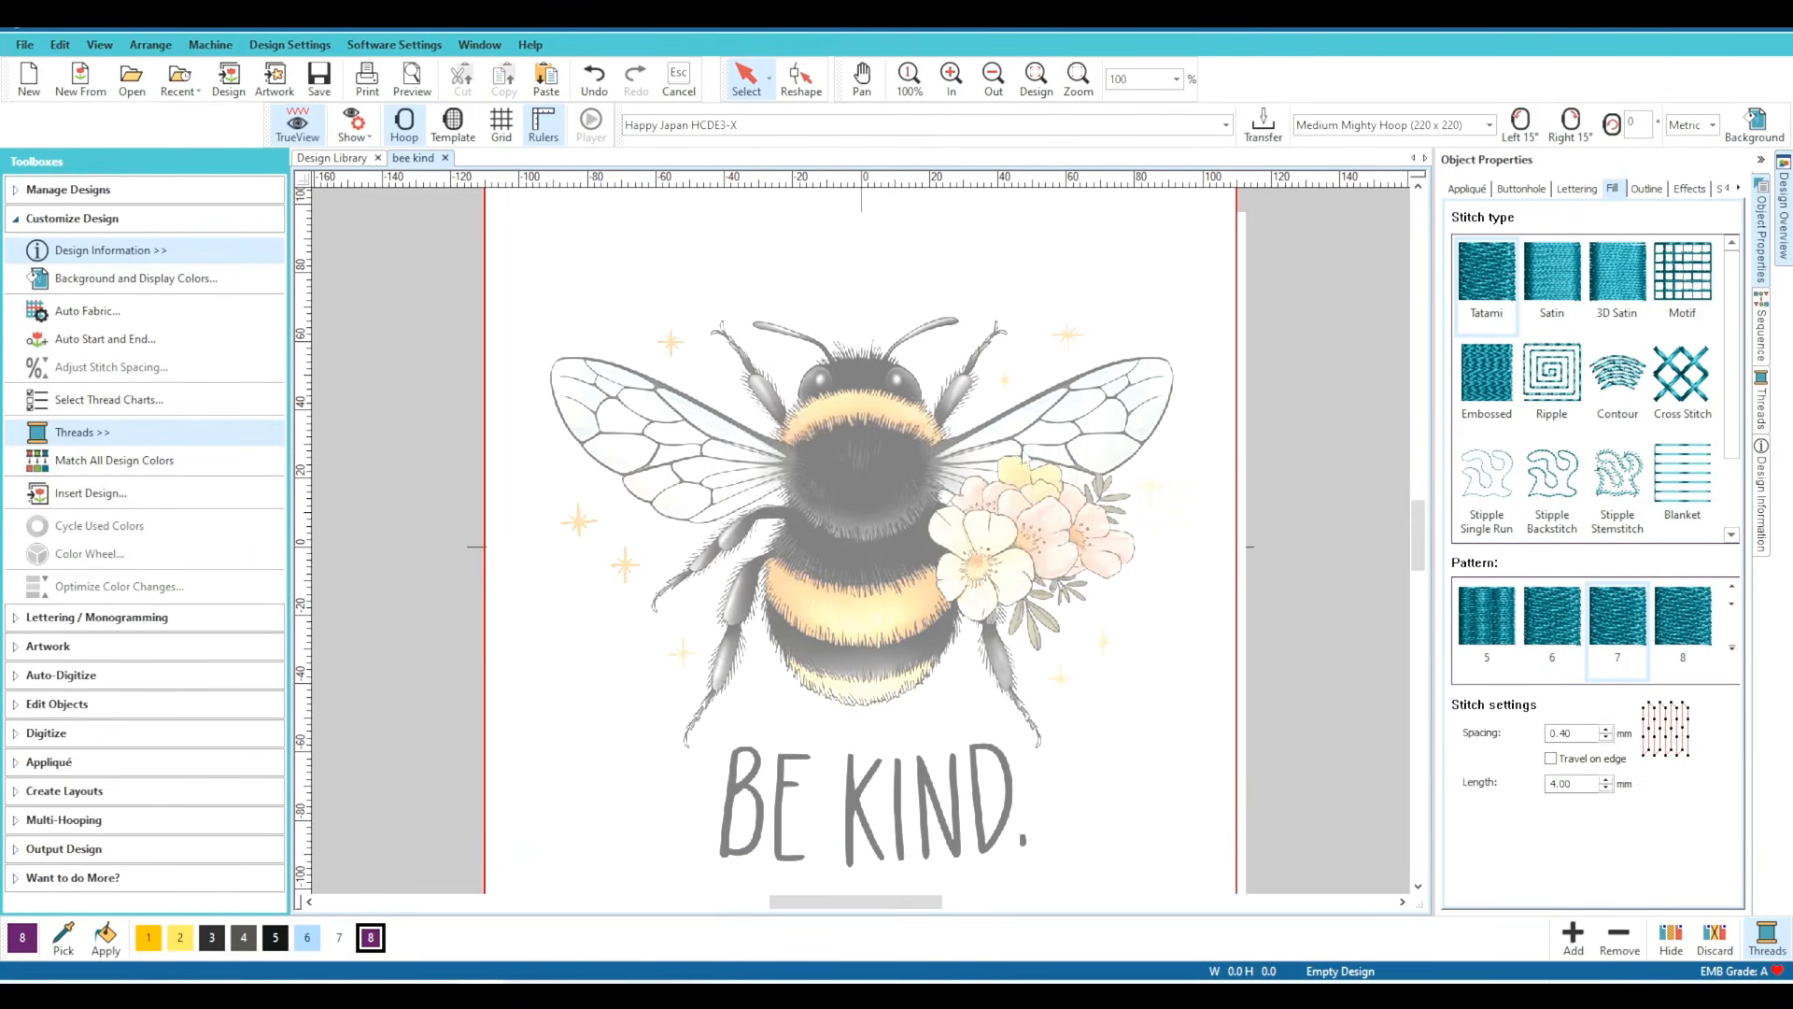
left_click(74, 736)
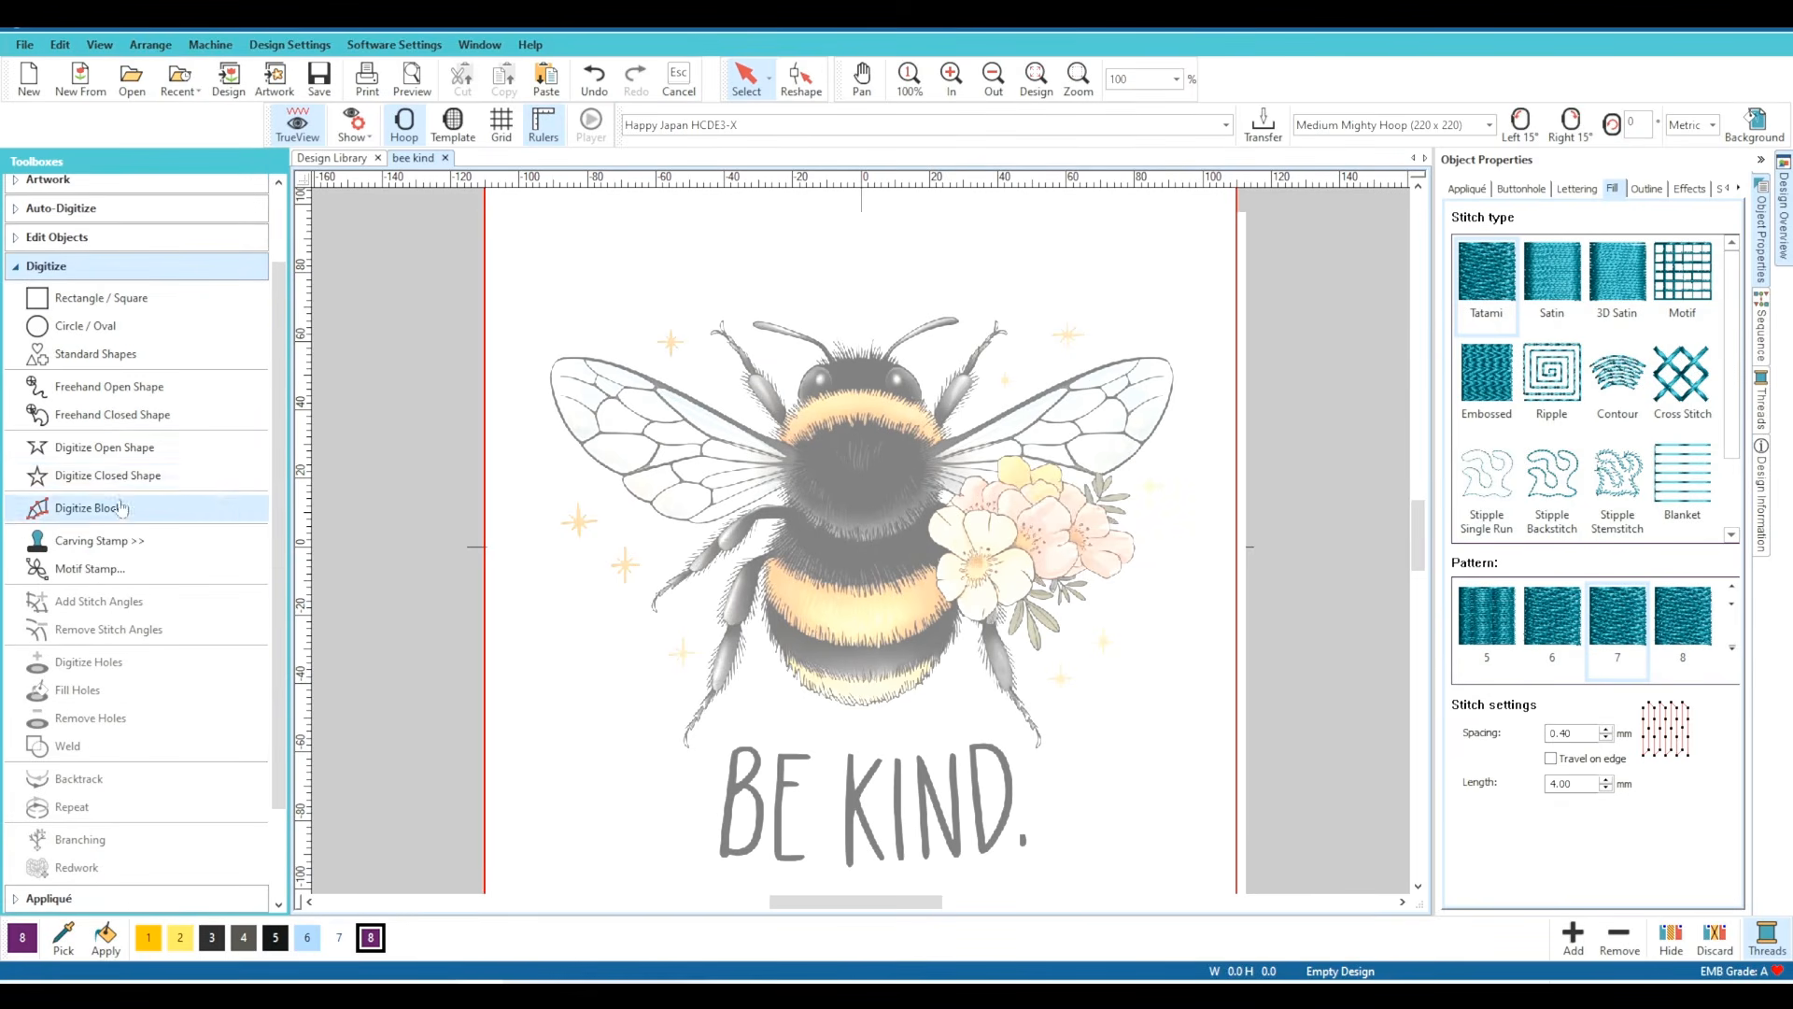
left_click(93, 475)
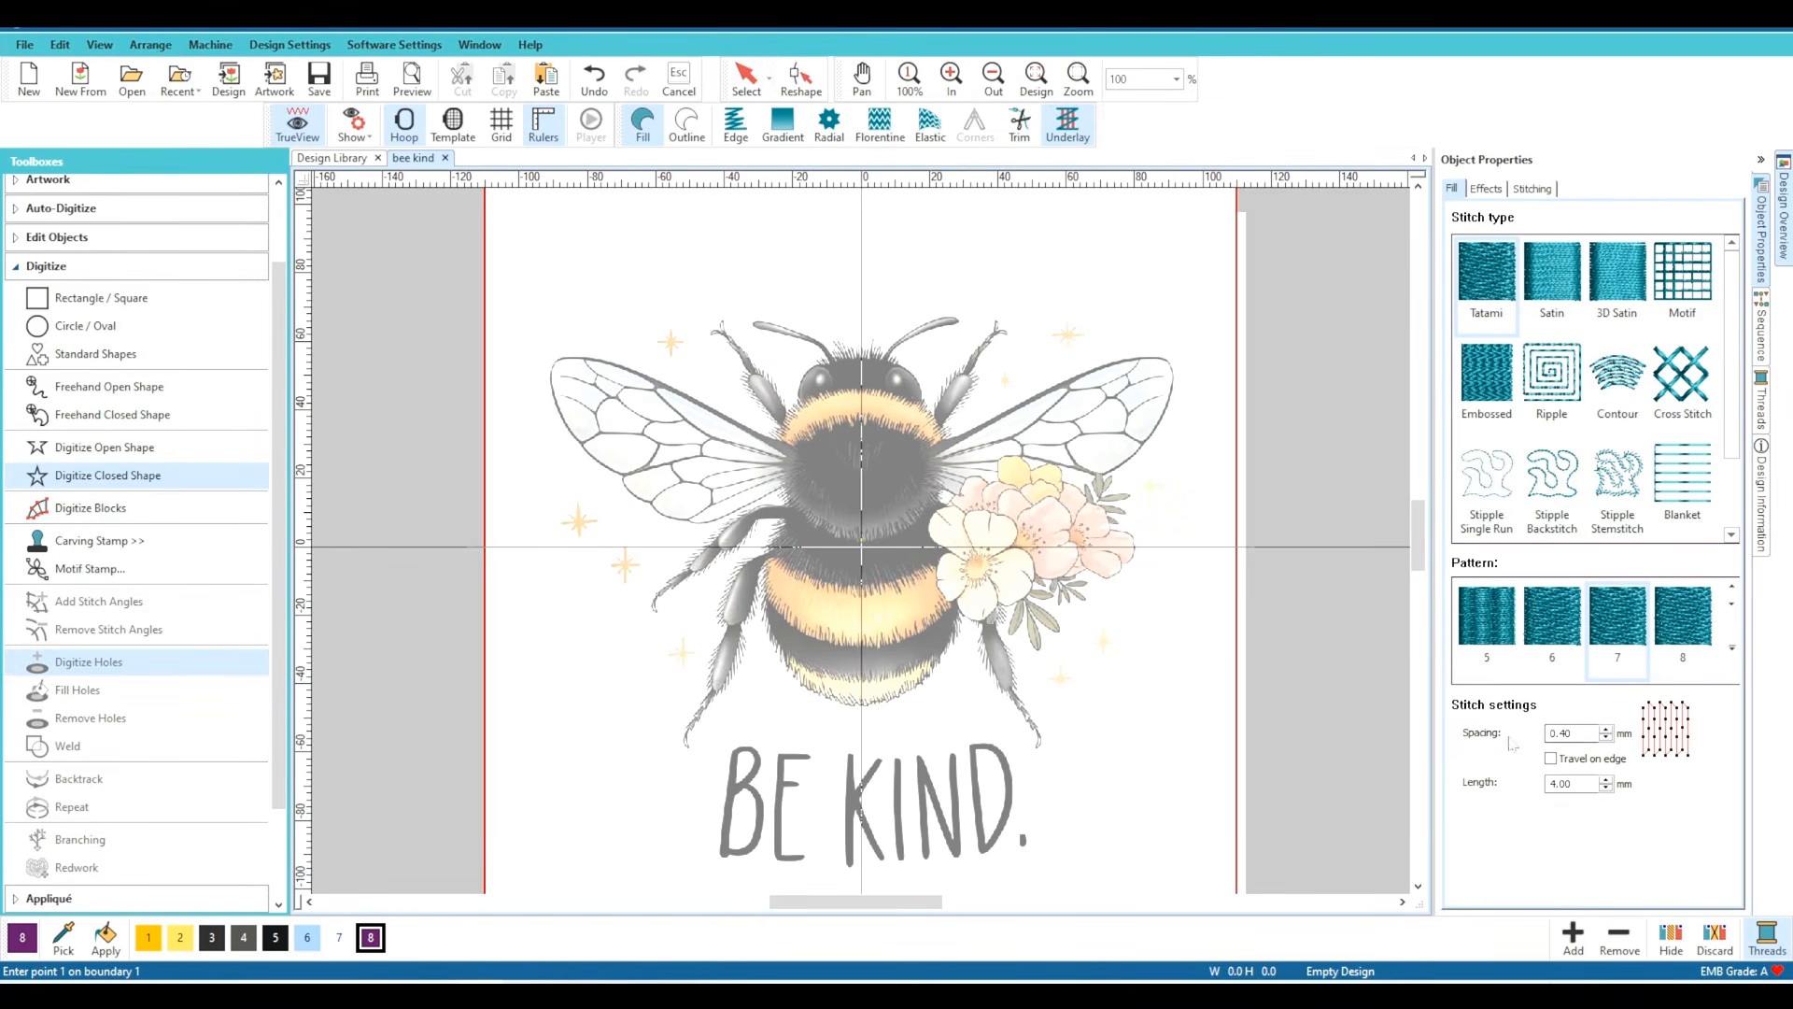
left_click(1578, 733)
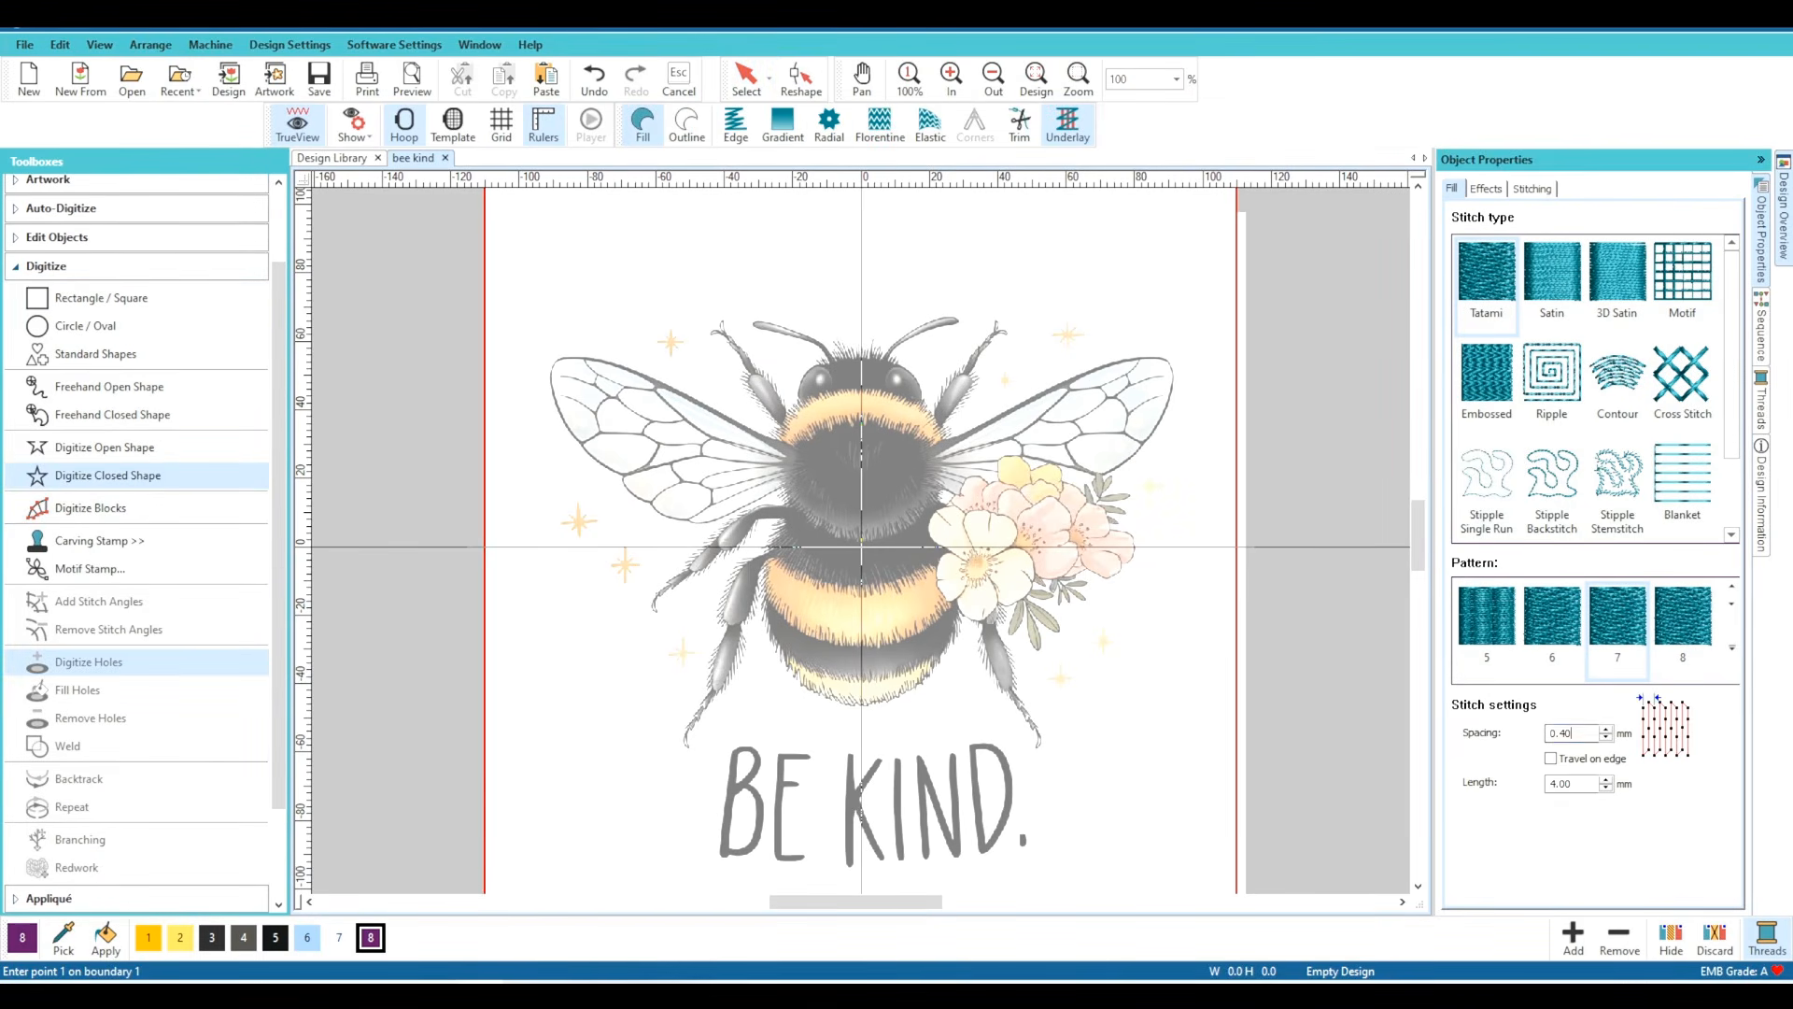
left_click(1531, 189)
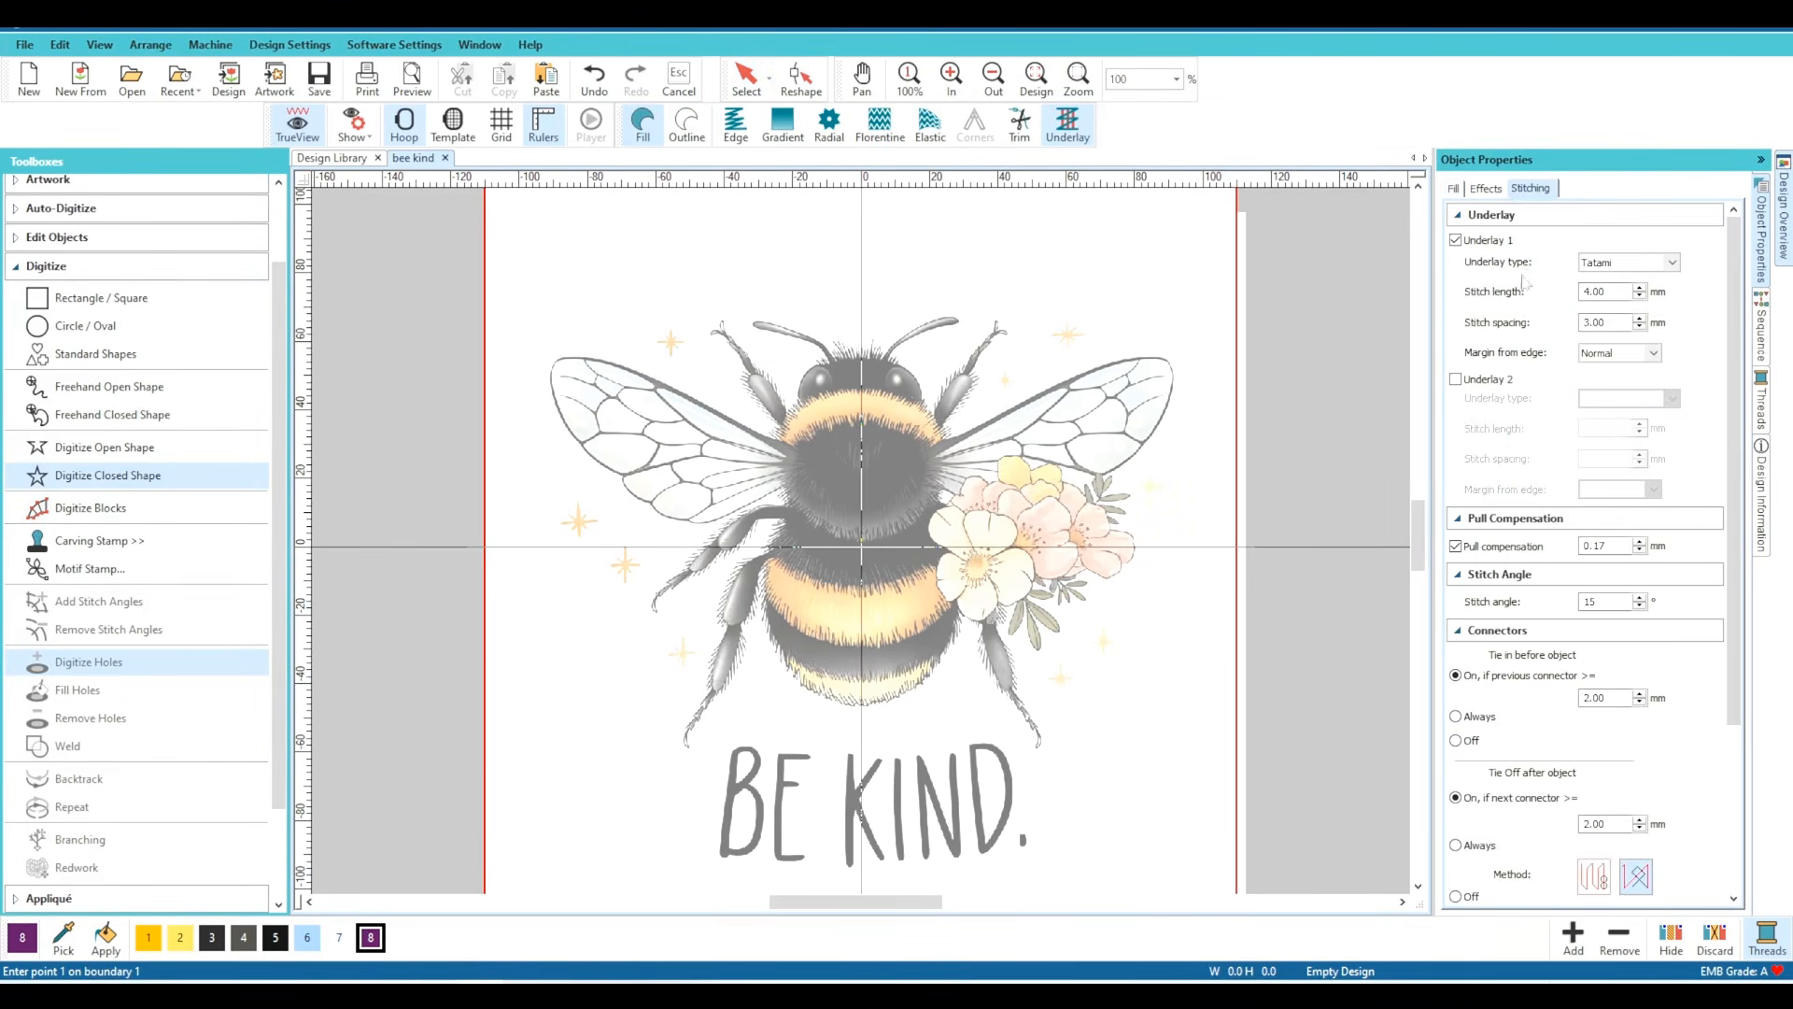
left_click(1452, 188)
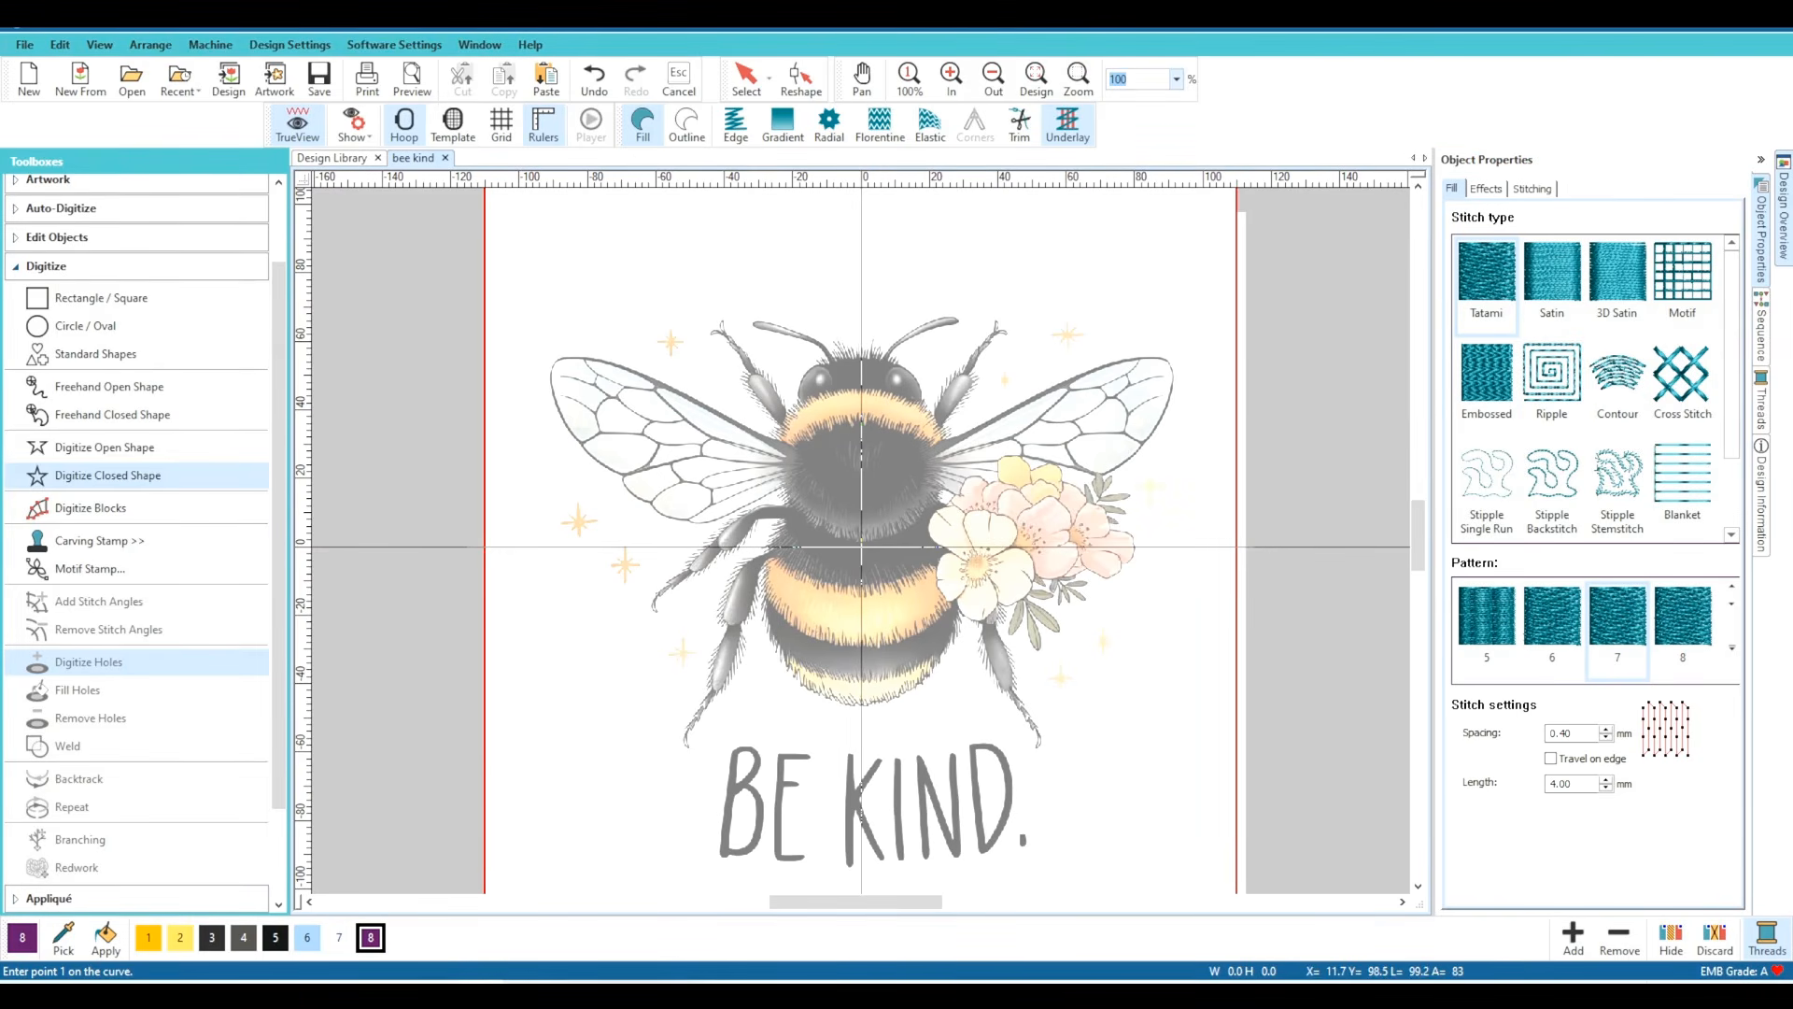
Examine the bee's body and stripes at 300% zoom and return to the 100% view
type("300")
key("Return")
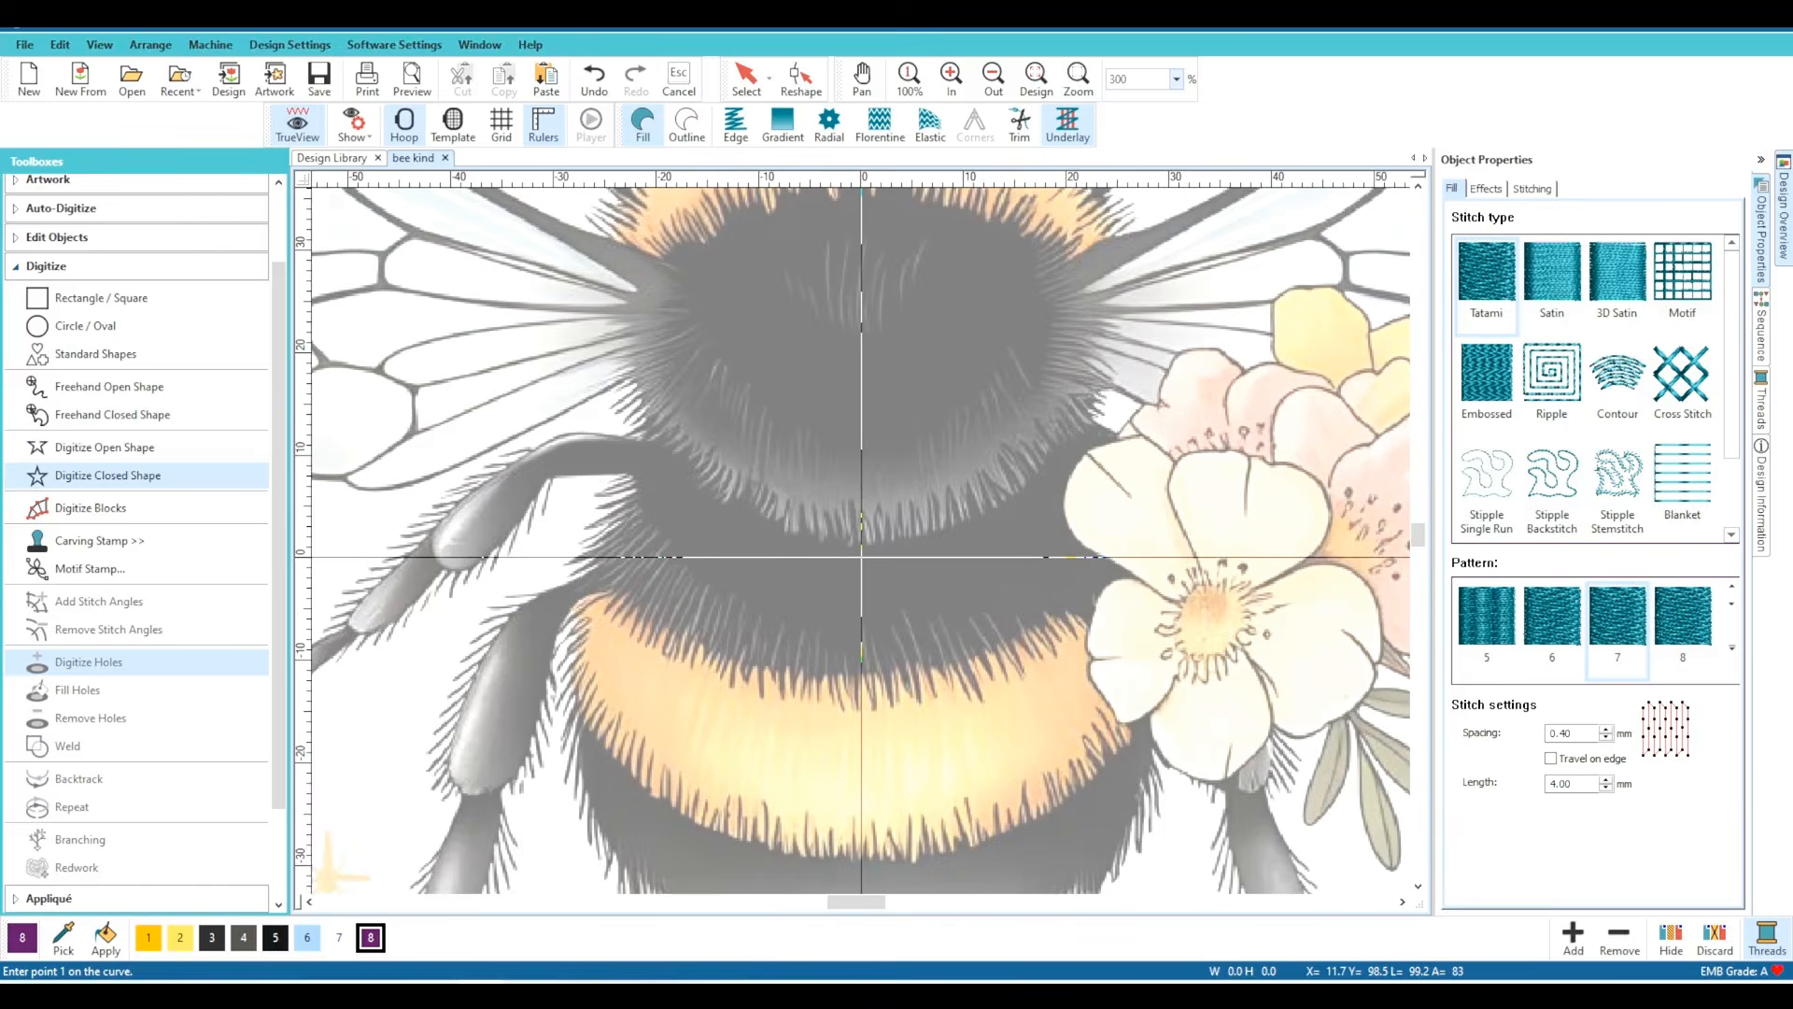
left_click_drag(1420, 540, 1423, 549)
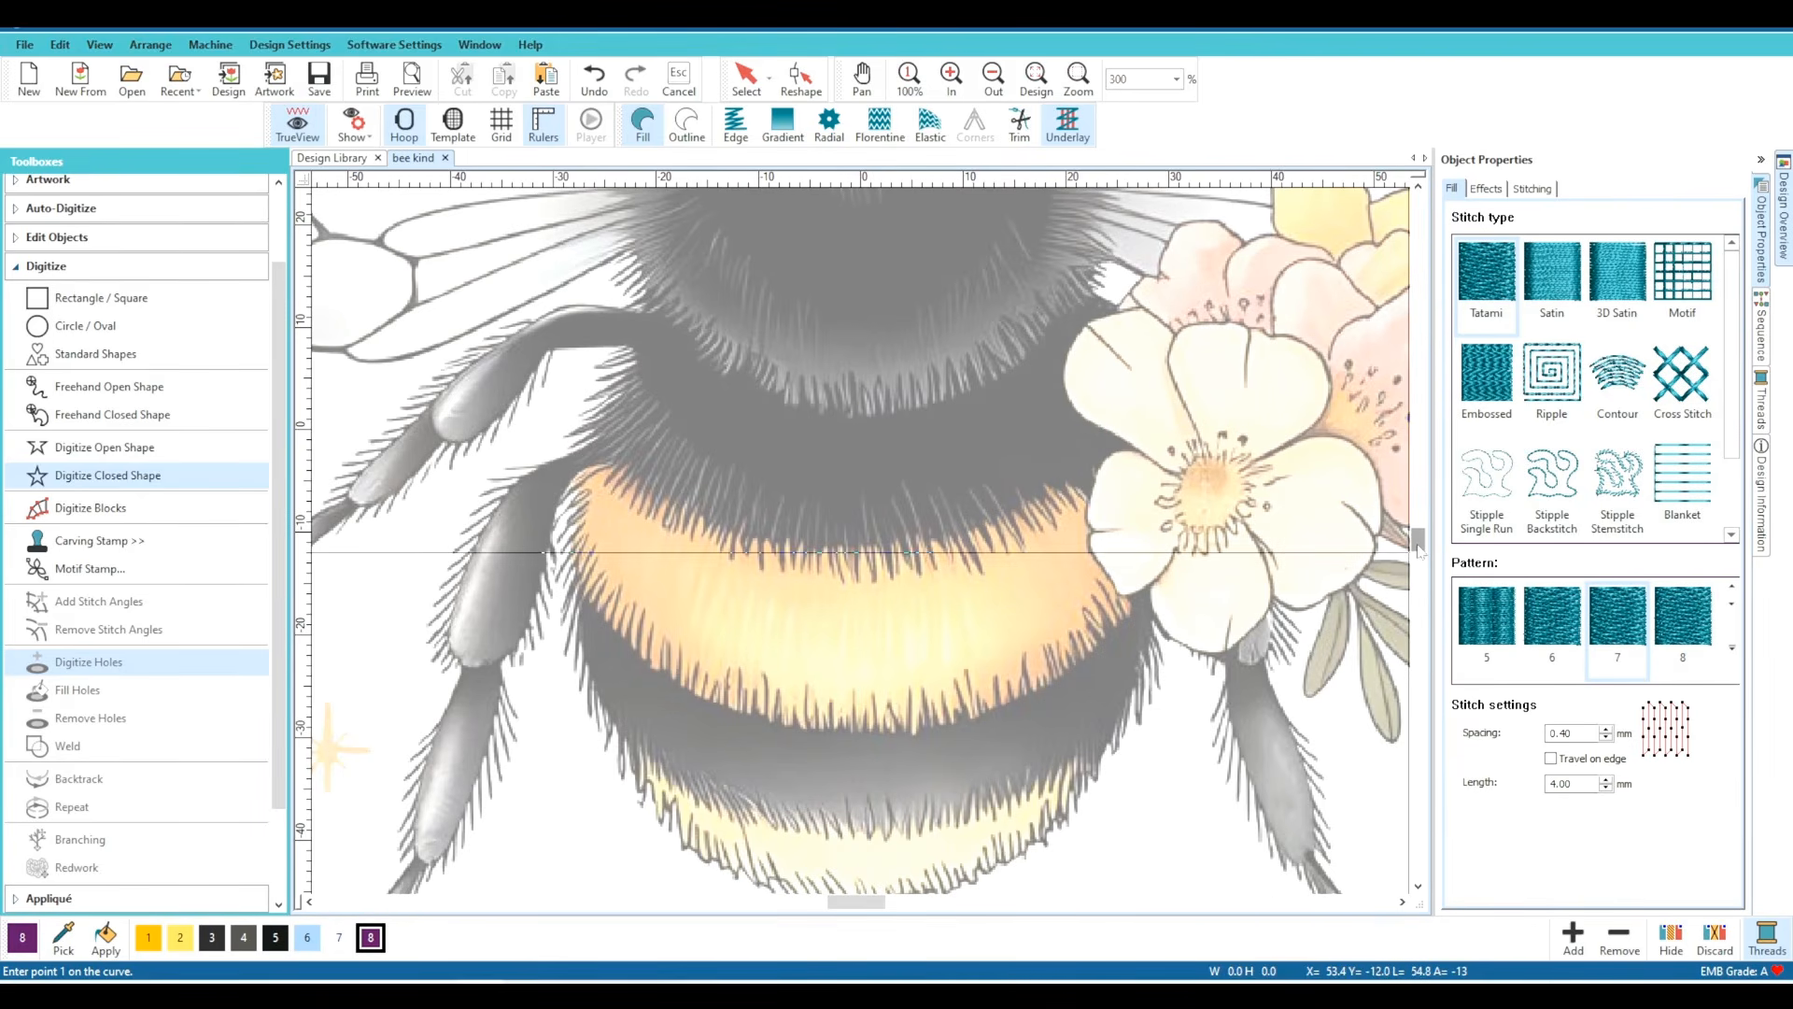
scroll(1420, 551, "up", 3)
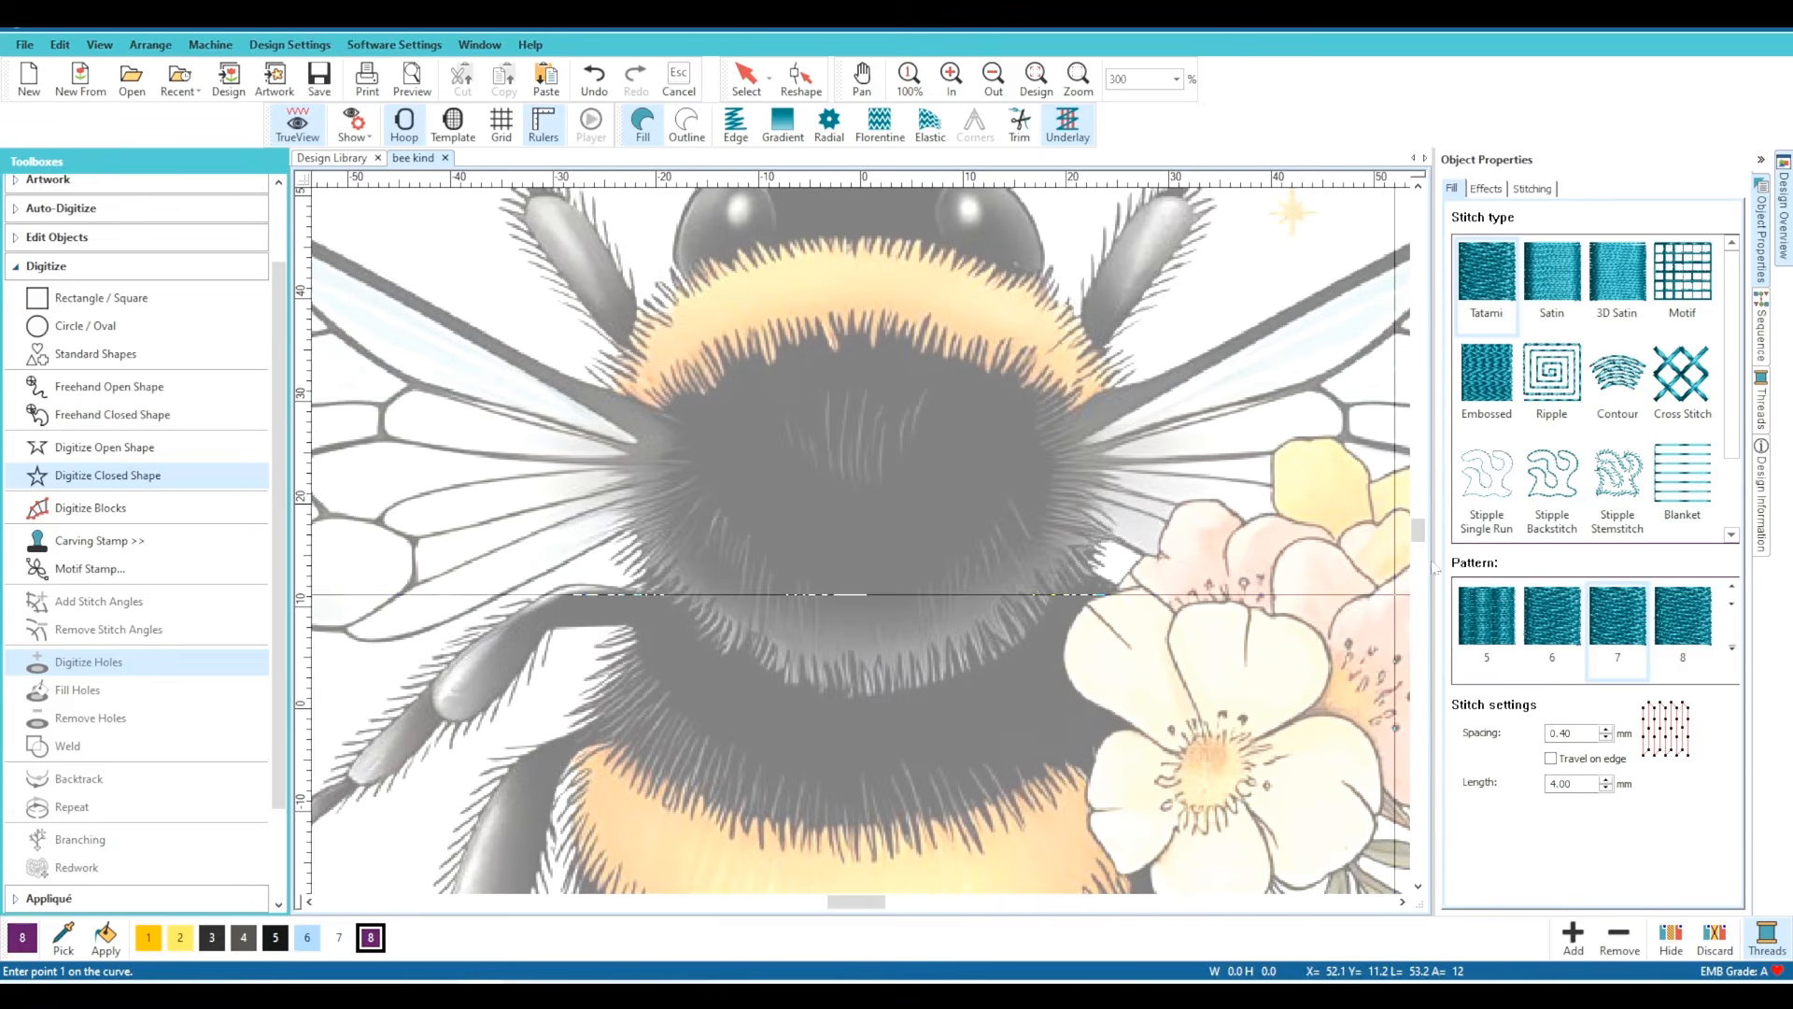
left_click_drag(1422, 528, 1428, 532)
left_click(1176, 78)
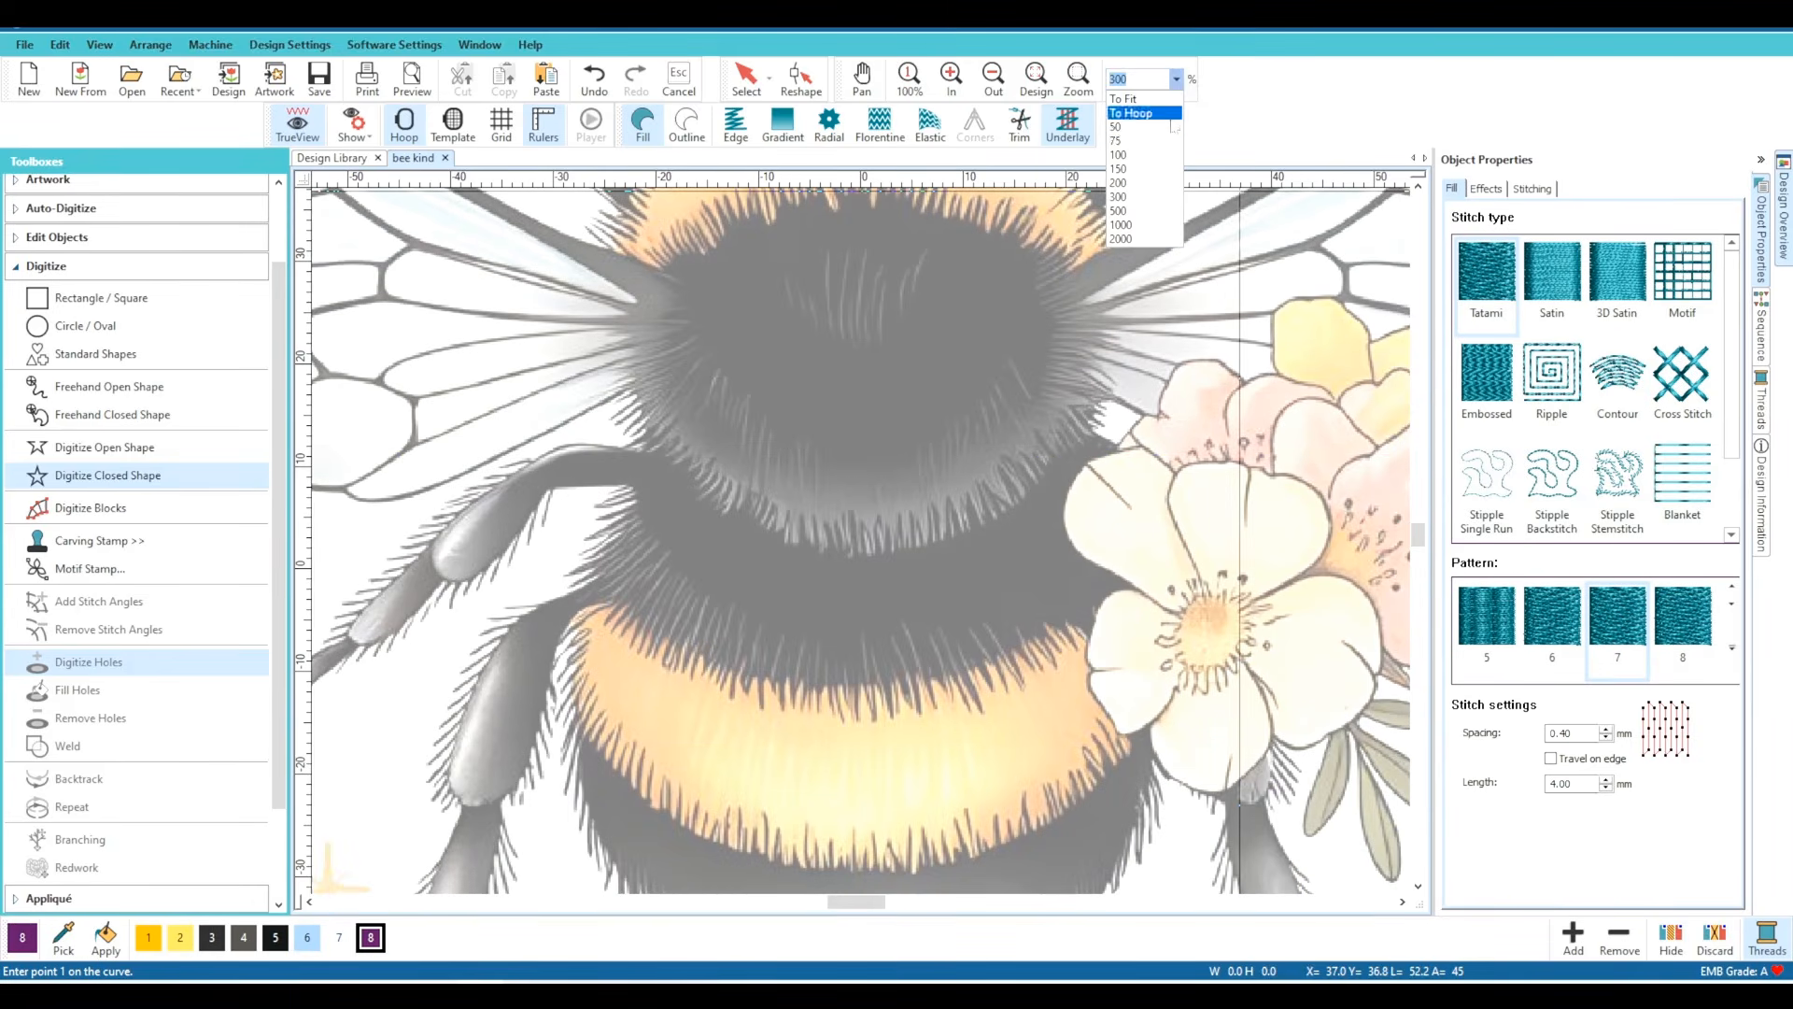
left_click(1144, 145)
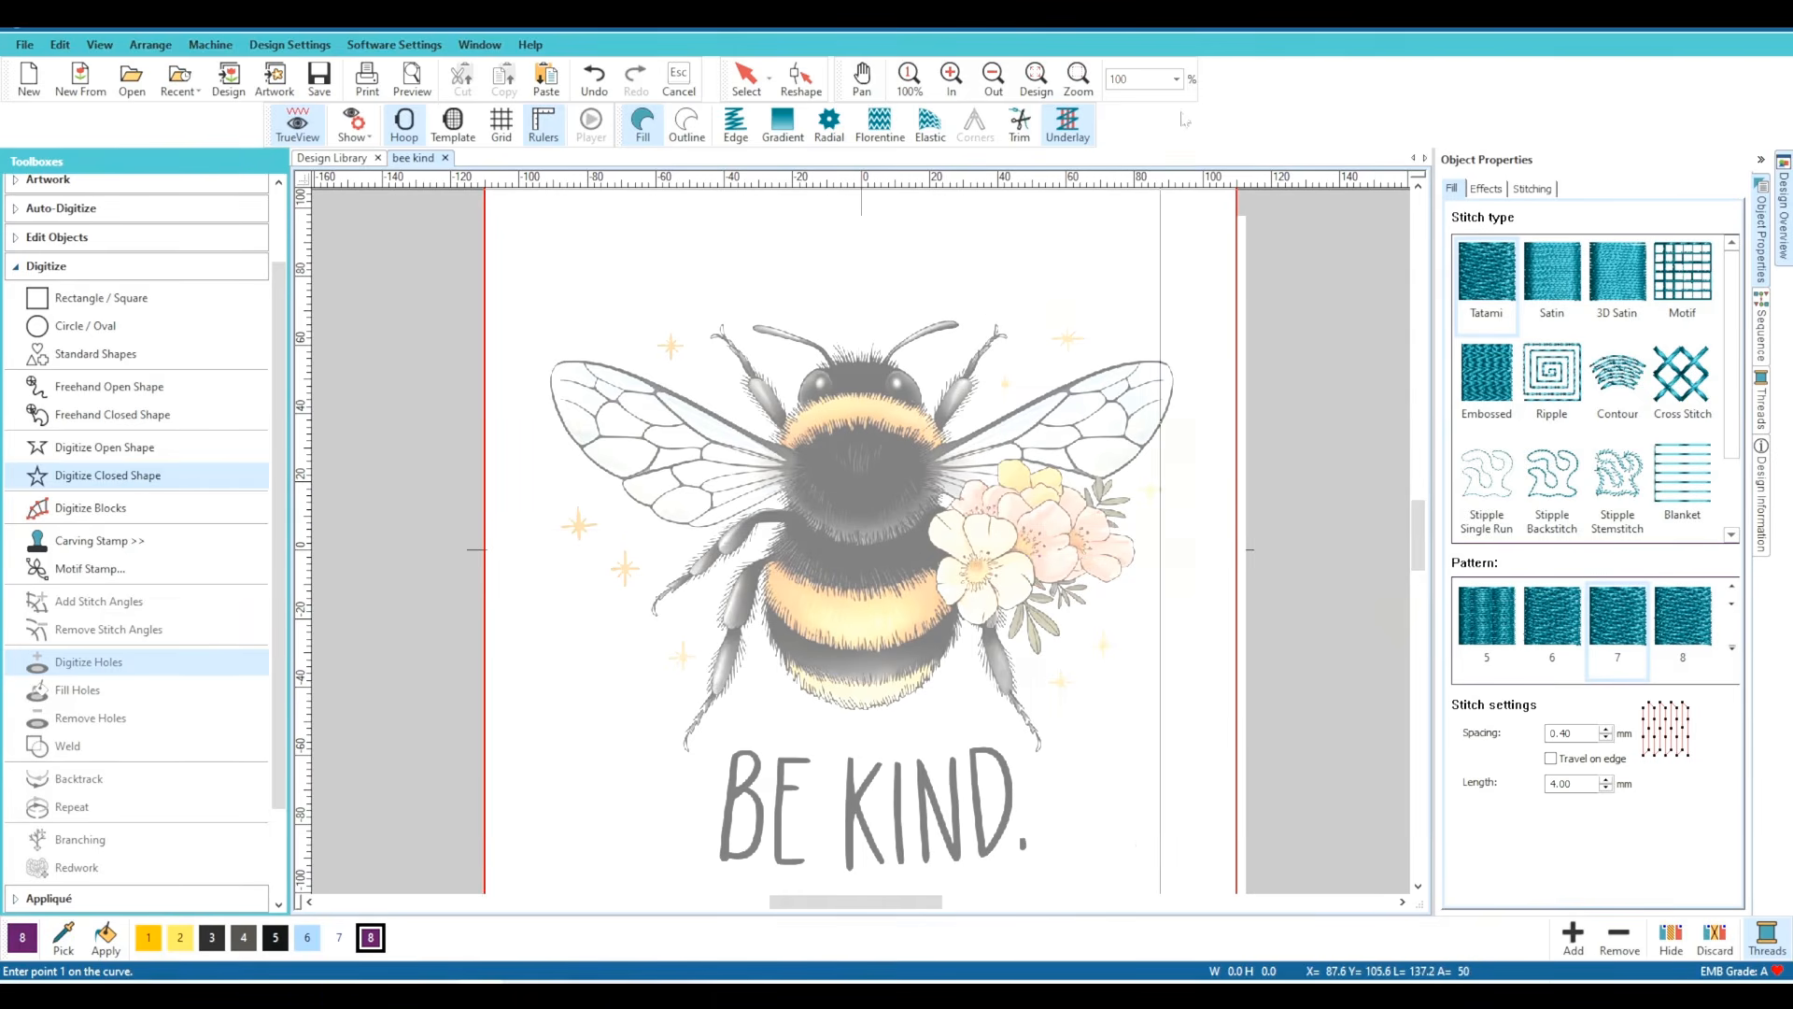
left_click(1177, 80)
left_click(1135, 197)
left_click(1177, 80)
left_click(1135, 169)
left_click(1177, 80)
left_click(1147, 155)
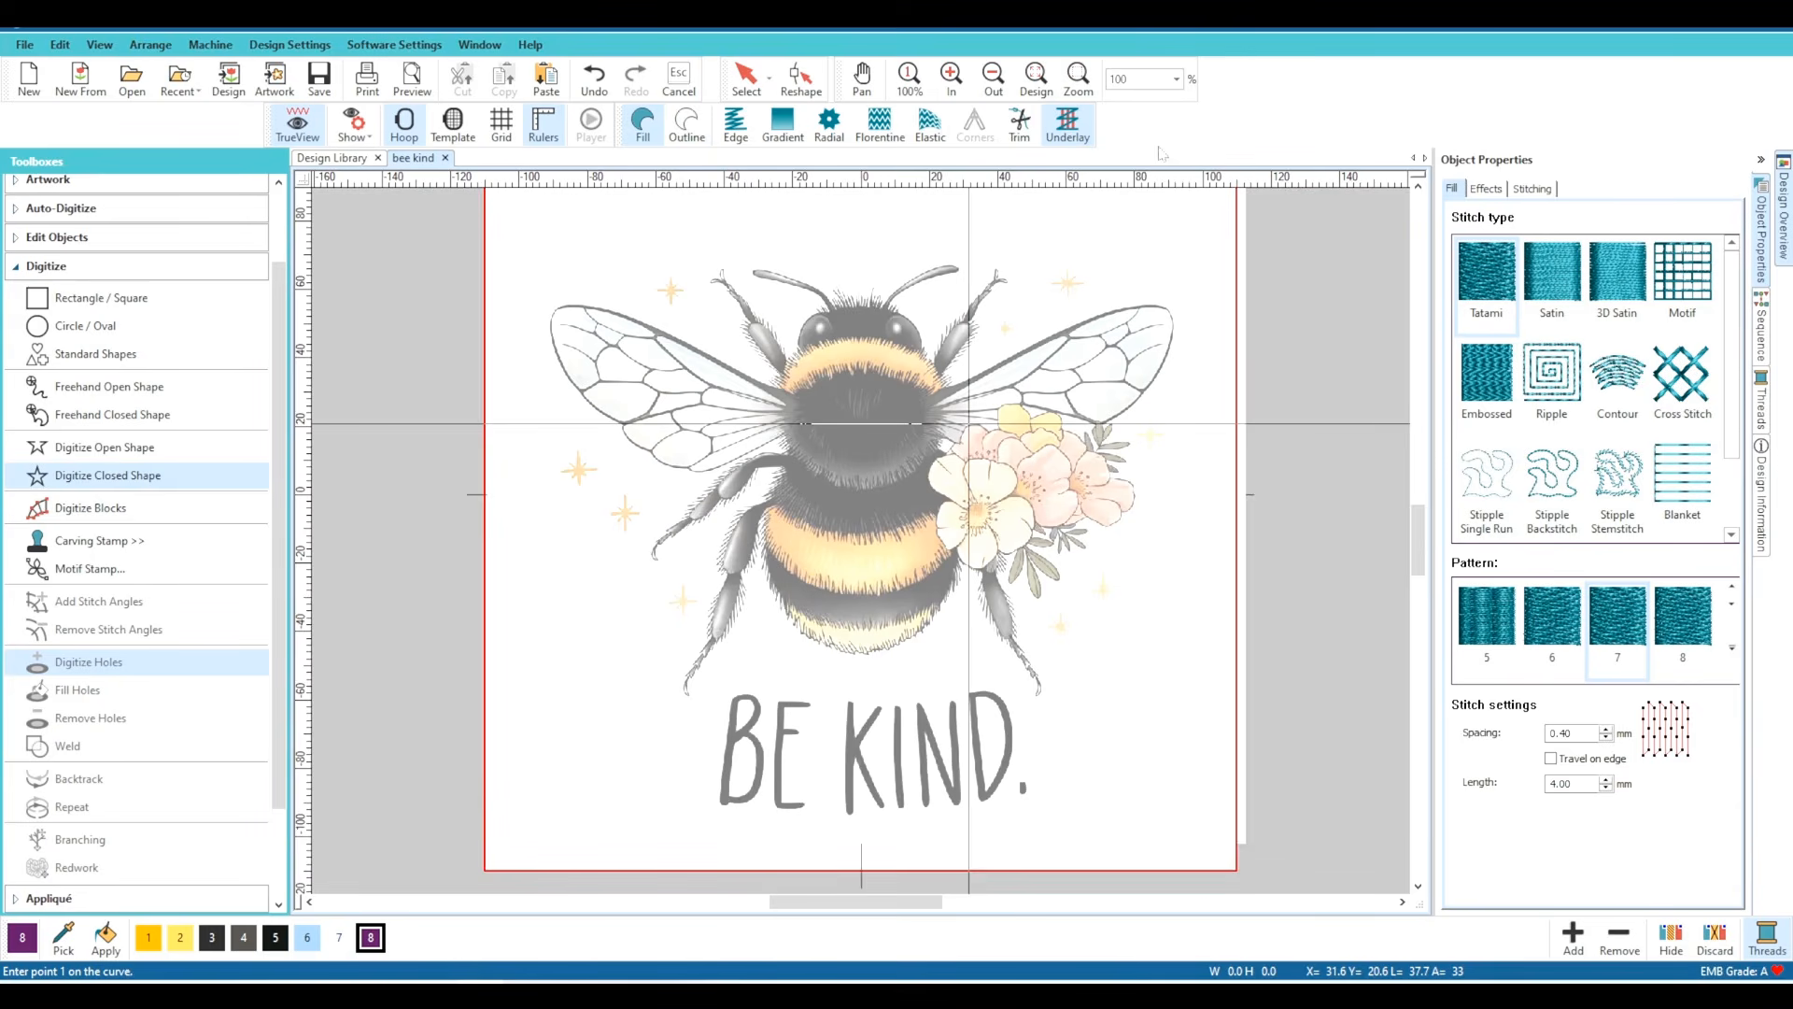
Try tracing the bee's left wing with a freehand open shape about 68 by 49 mm and undo it
left_click_drag(1420, 509, 1420, 501)
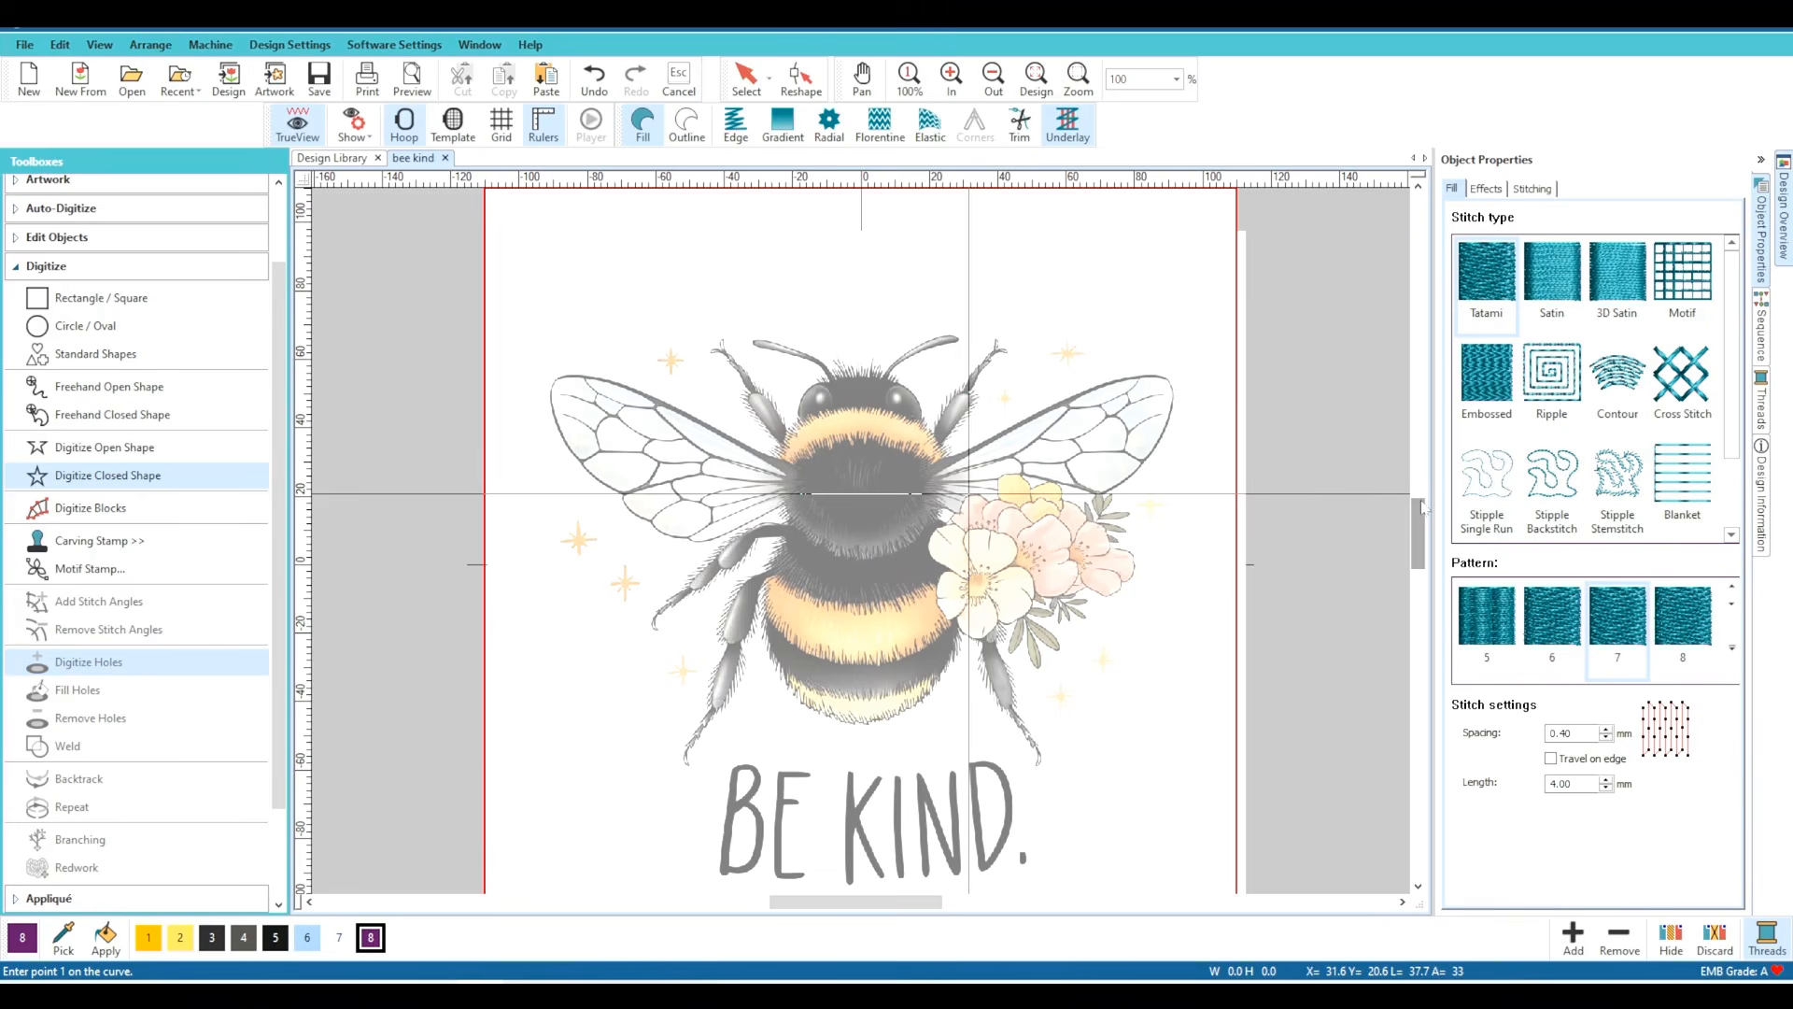
key("Escape")
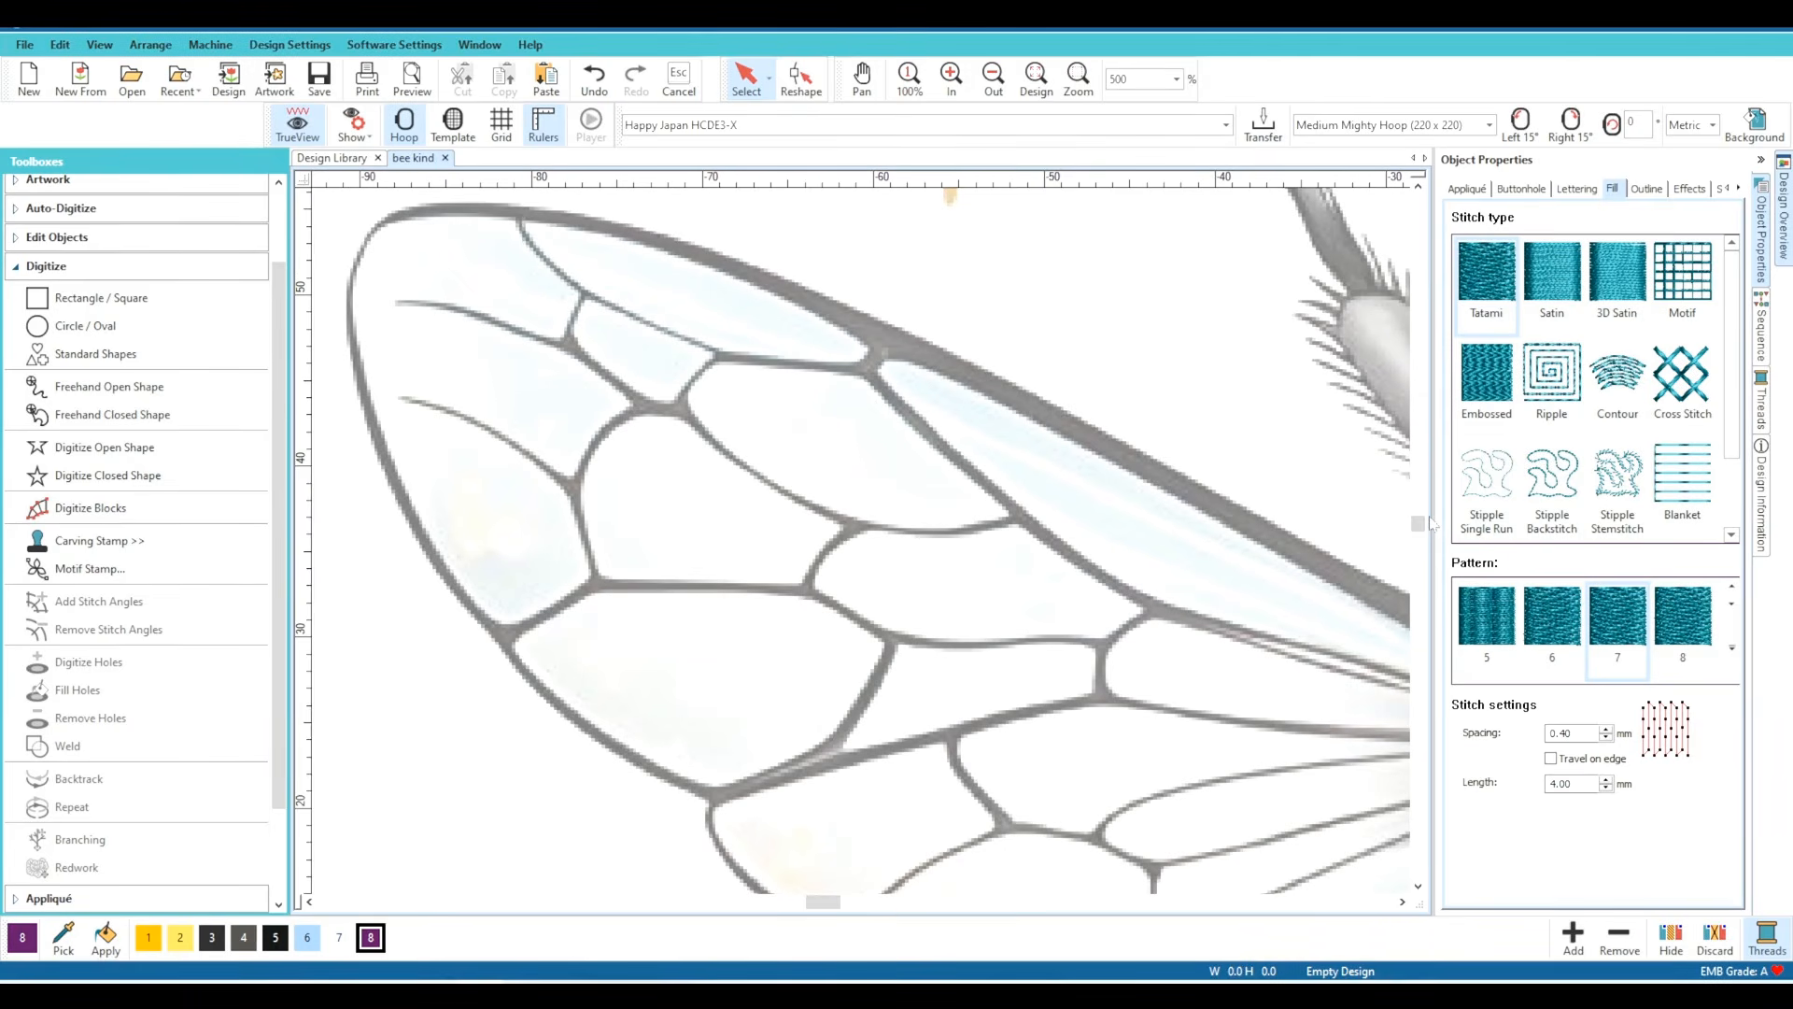
left_click_drag(820, 902, 823, 902)
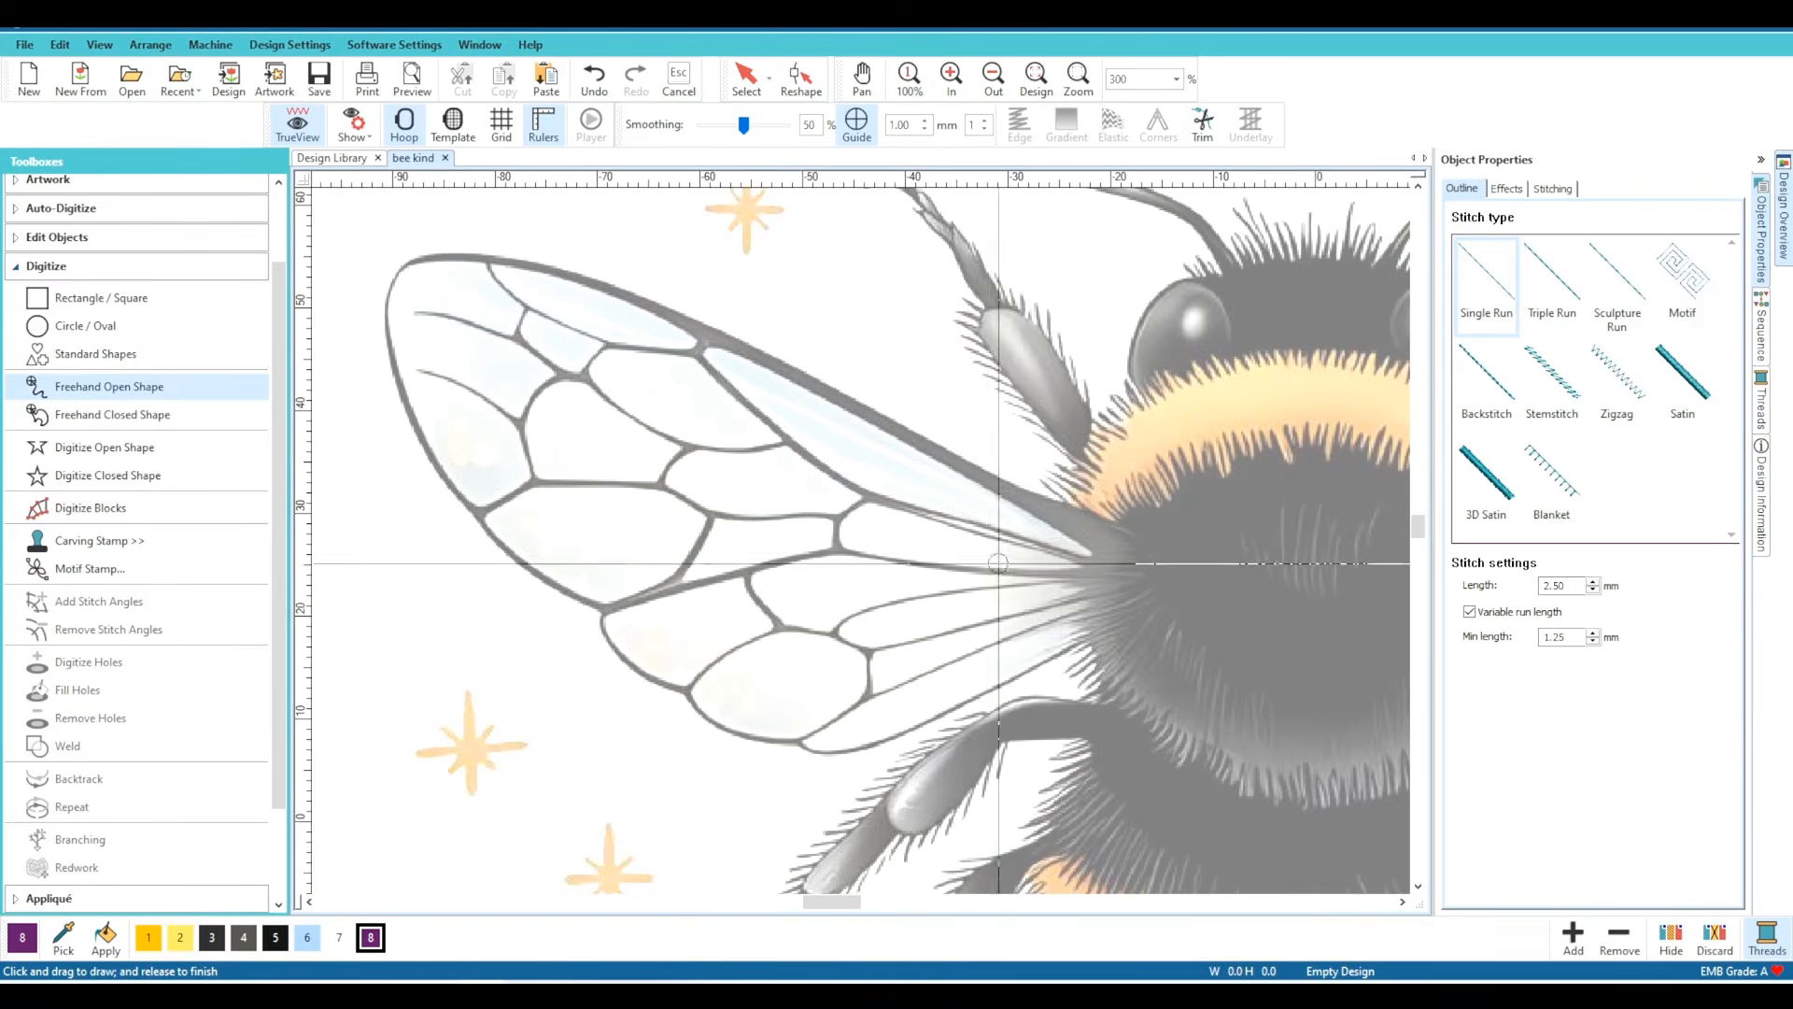
mouse_move(1069, 547)
left_mouse_down()
mouse_move(749, 392)
mouse_move(392, 364)
mouse_move(670, 715)
mouse_move(934, 738)
mouse_move(1074, 654)
mouse_move(1058, 529)
left_mouse_up()
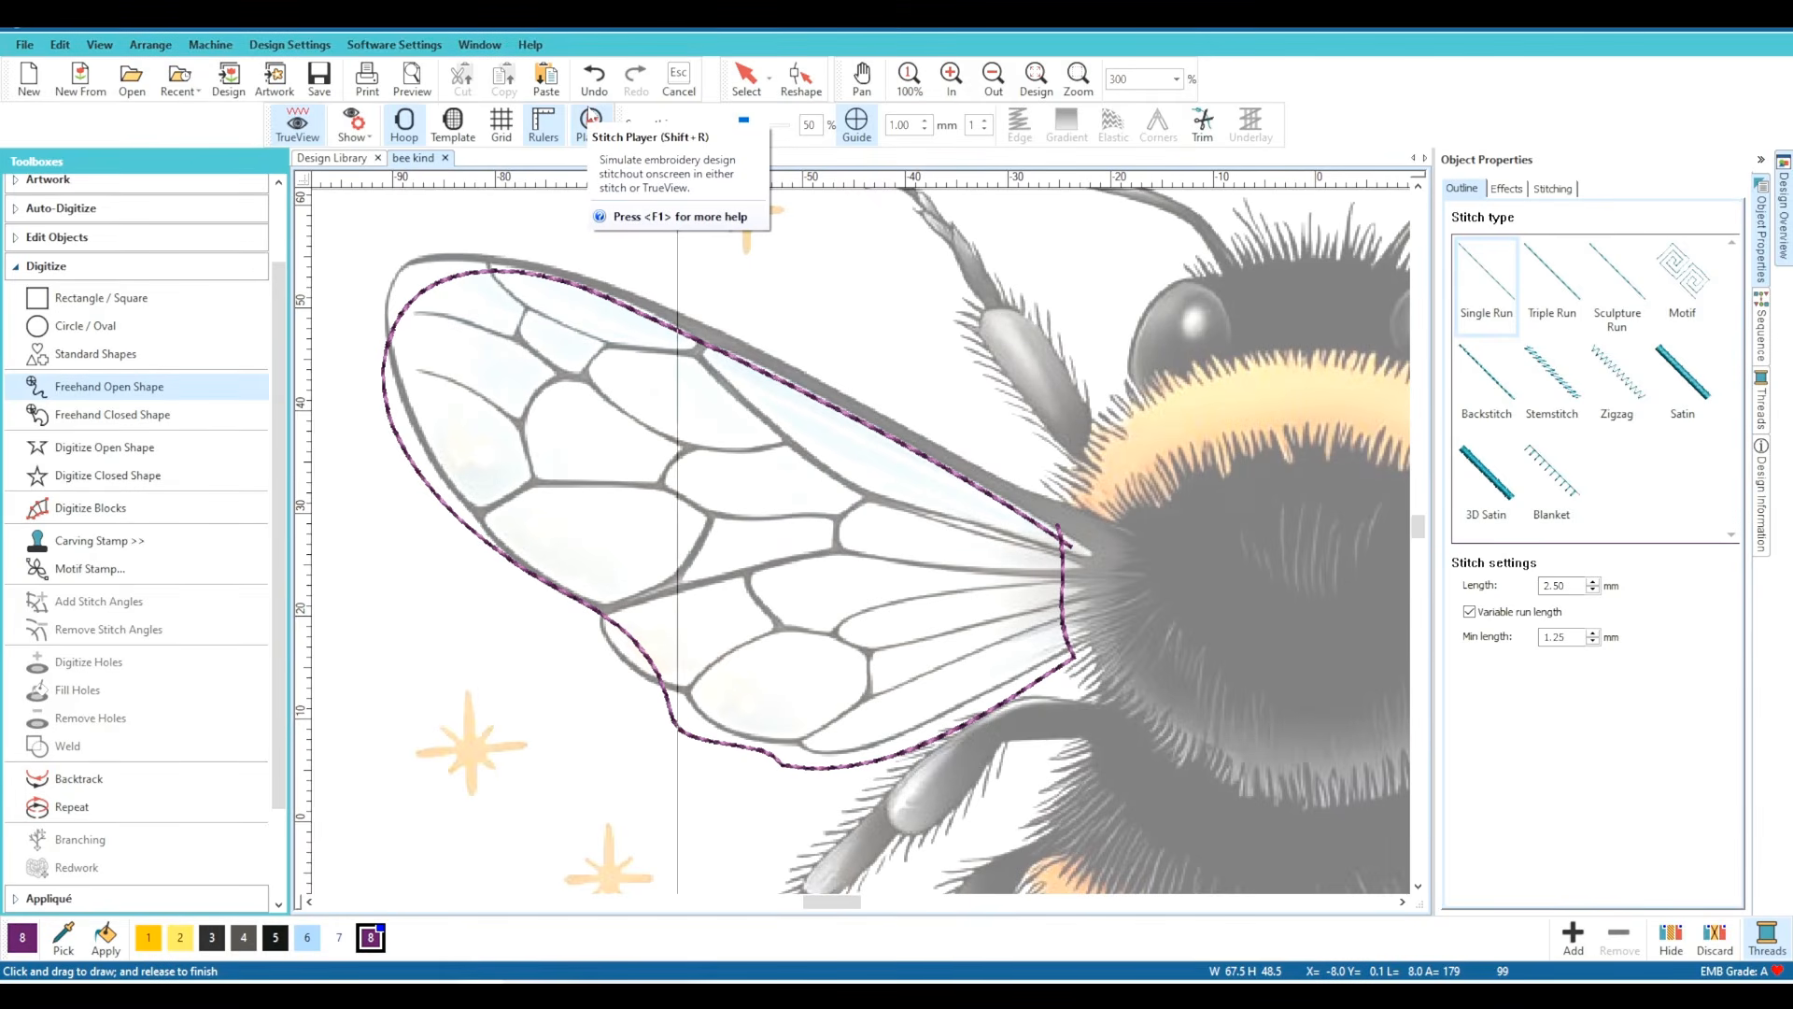
left_click(593, 81)
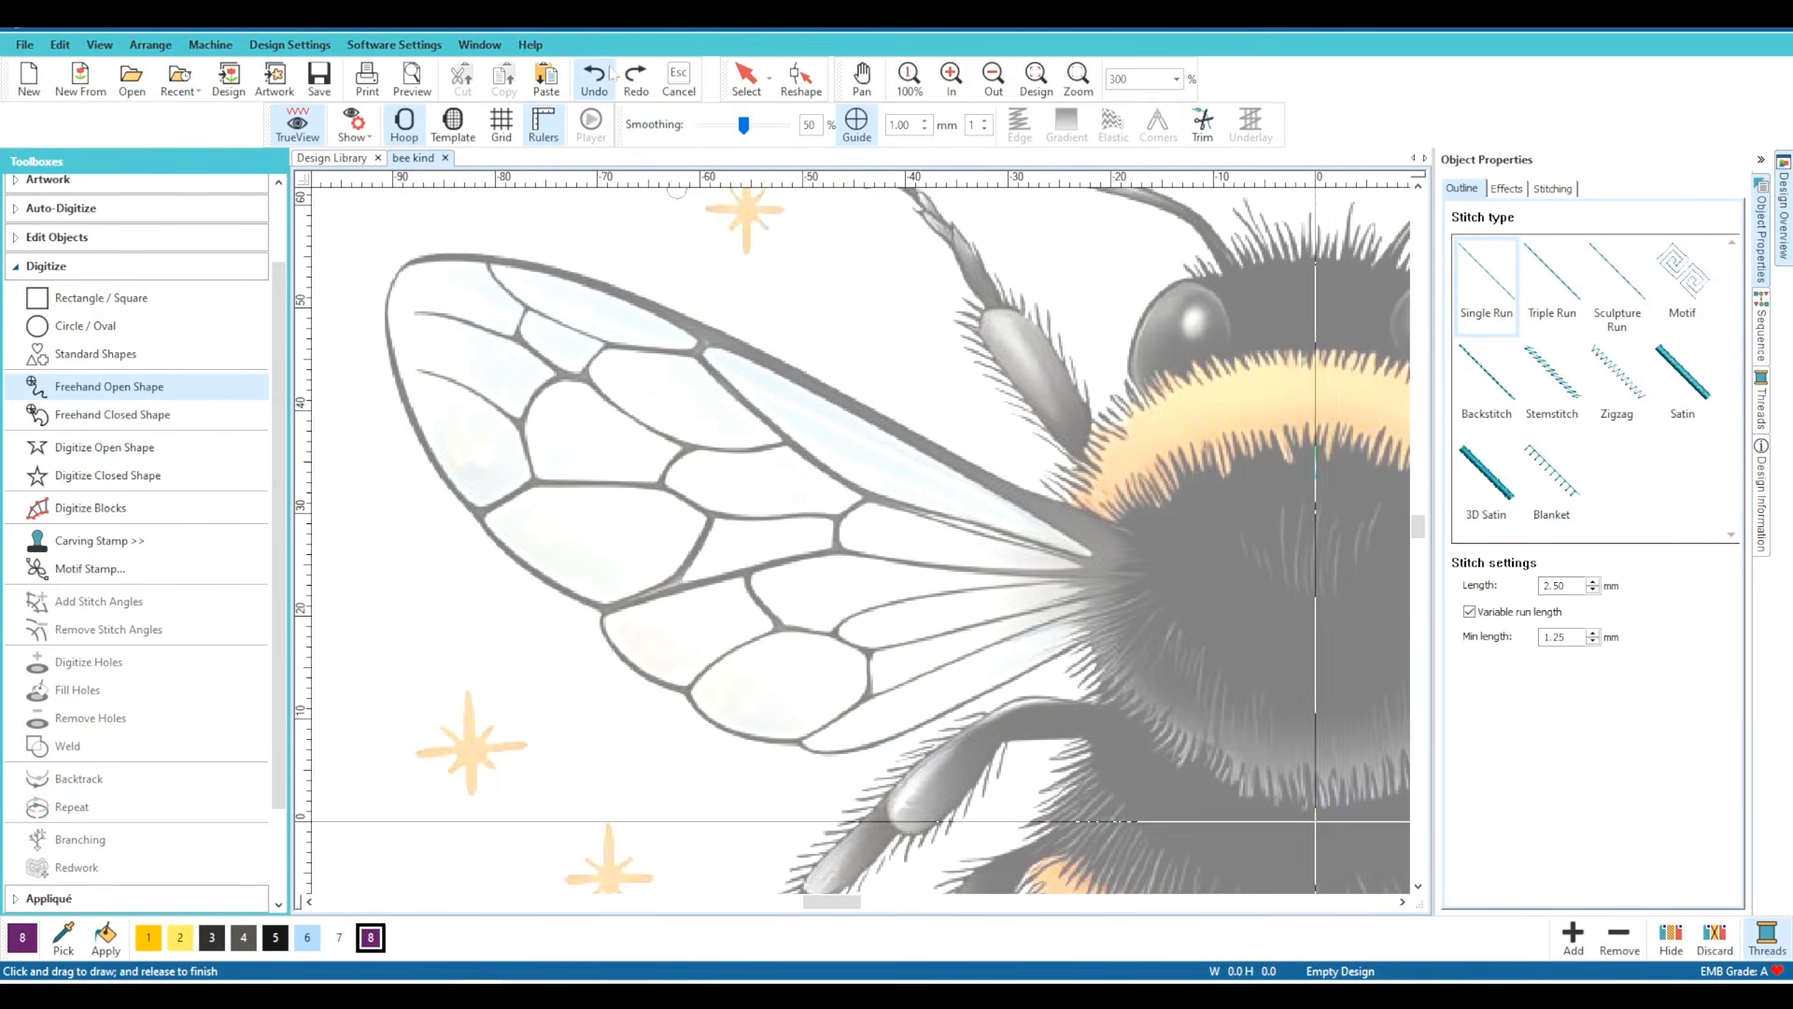
key("ctrl+z")
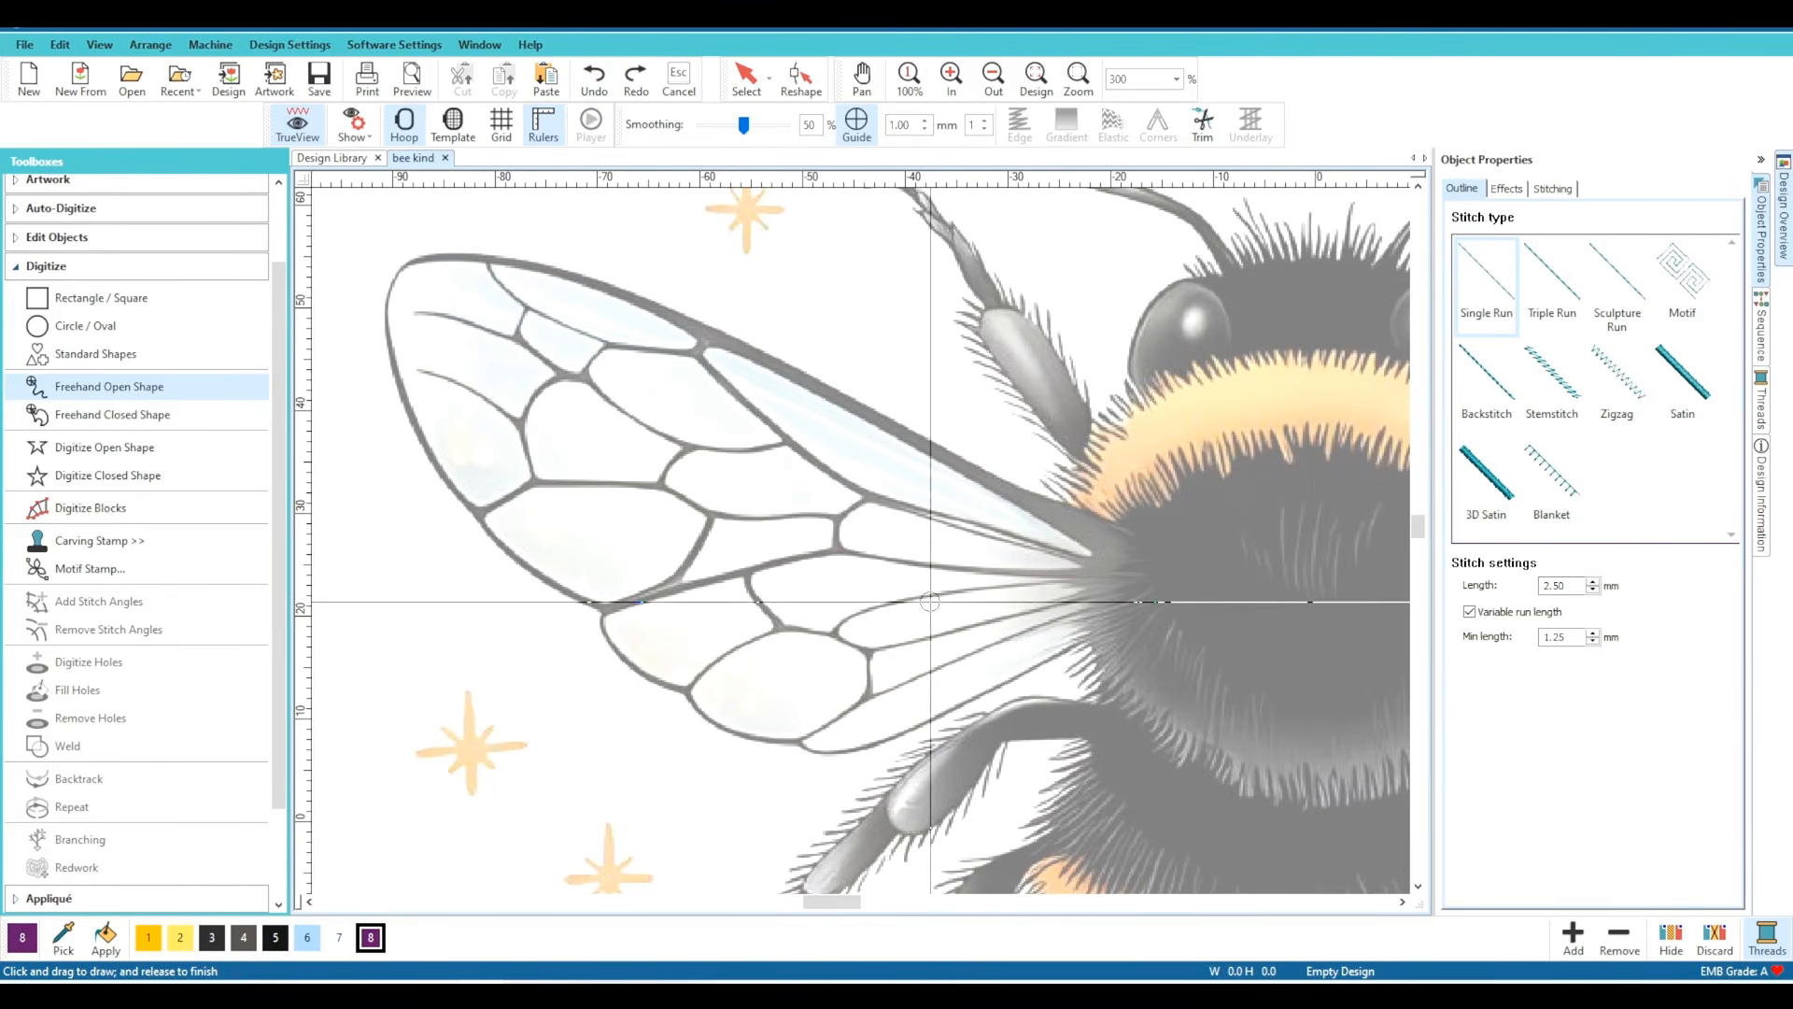
Start a filled closed shape using tatami pattern 40 and the light blue thread colour 6
left_click(154, 478)
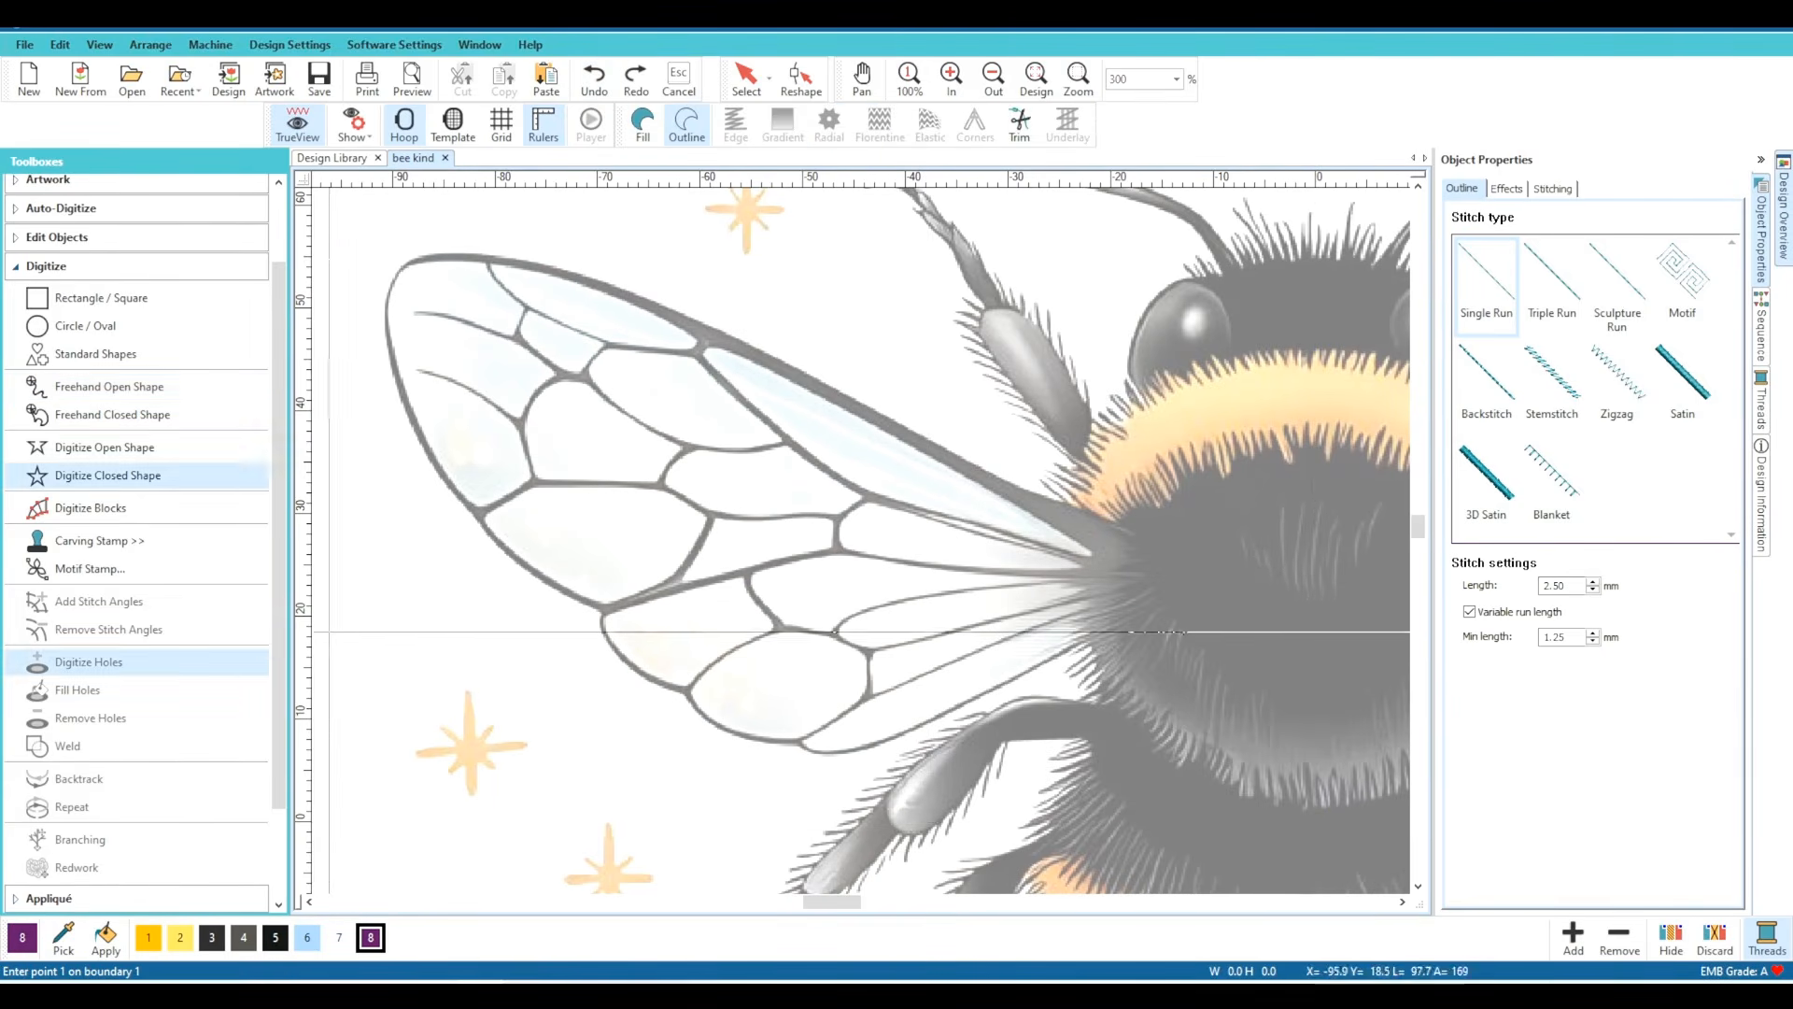
left_click(660, 125)
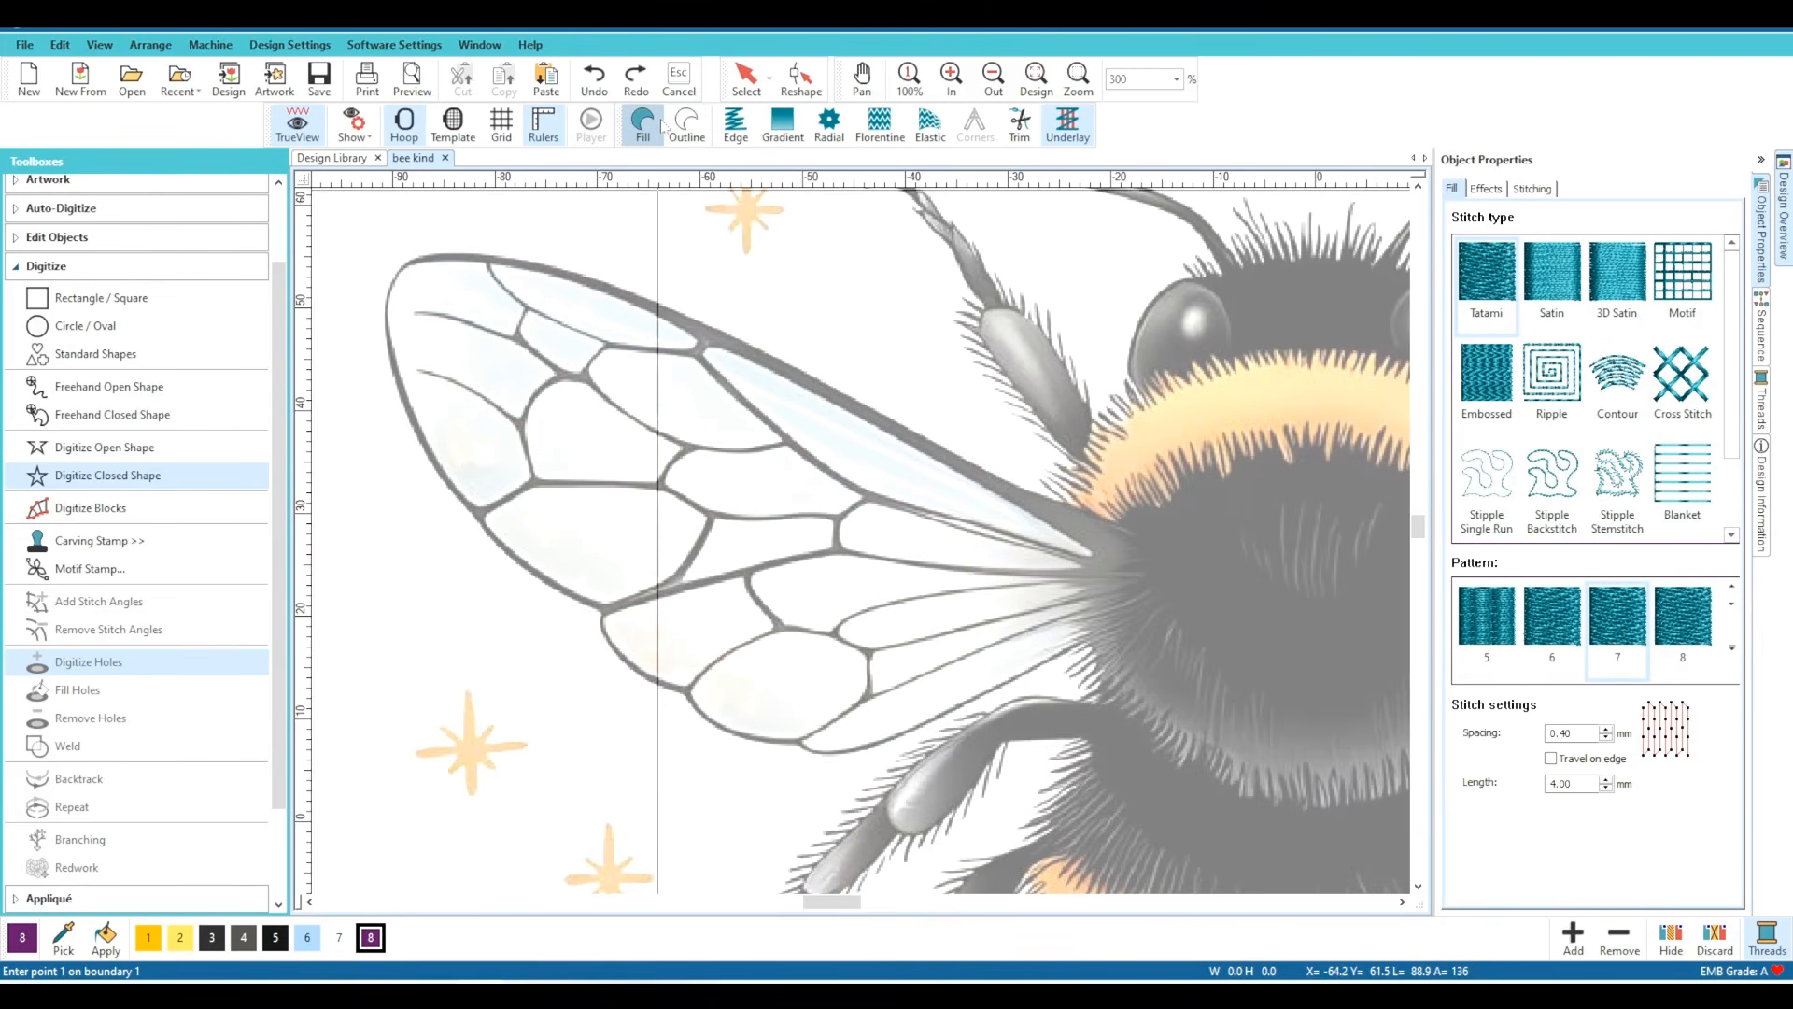
left_click(1733, 653)
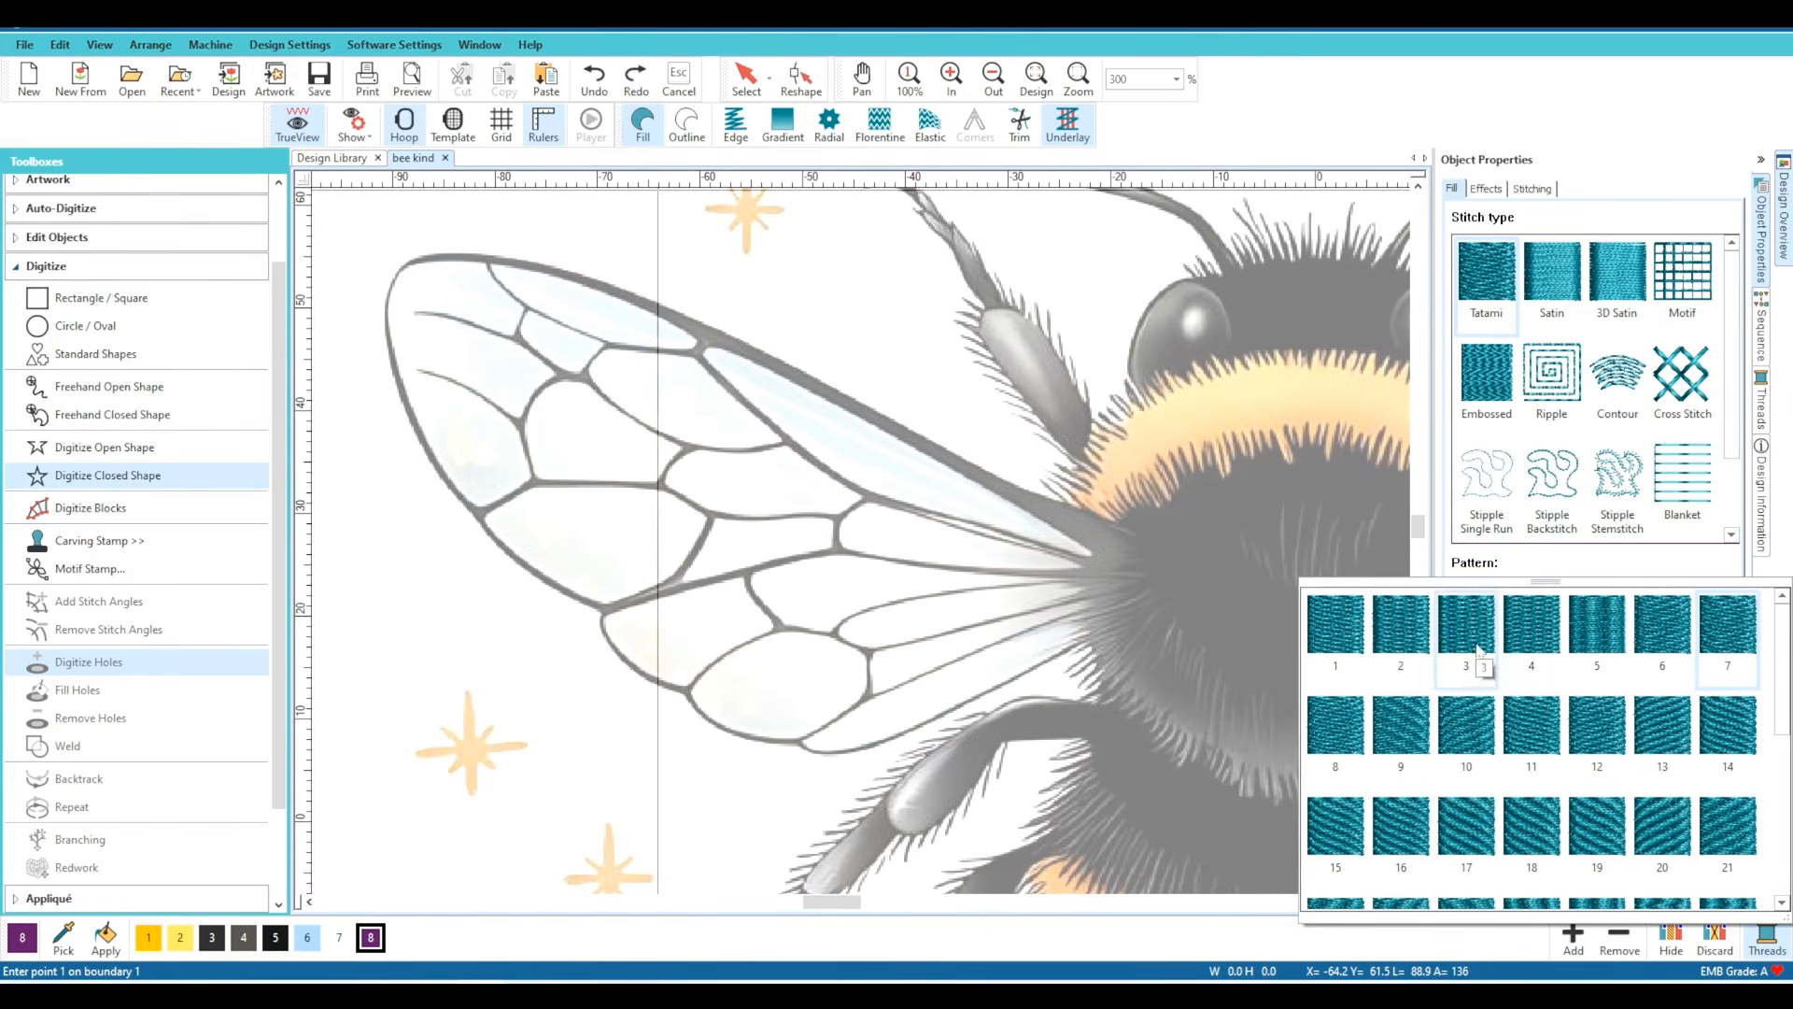
scroll(1784, 645, "down", 5)
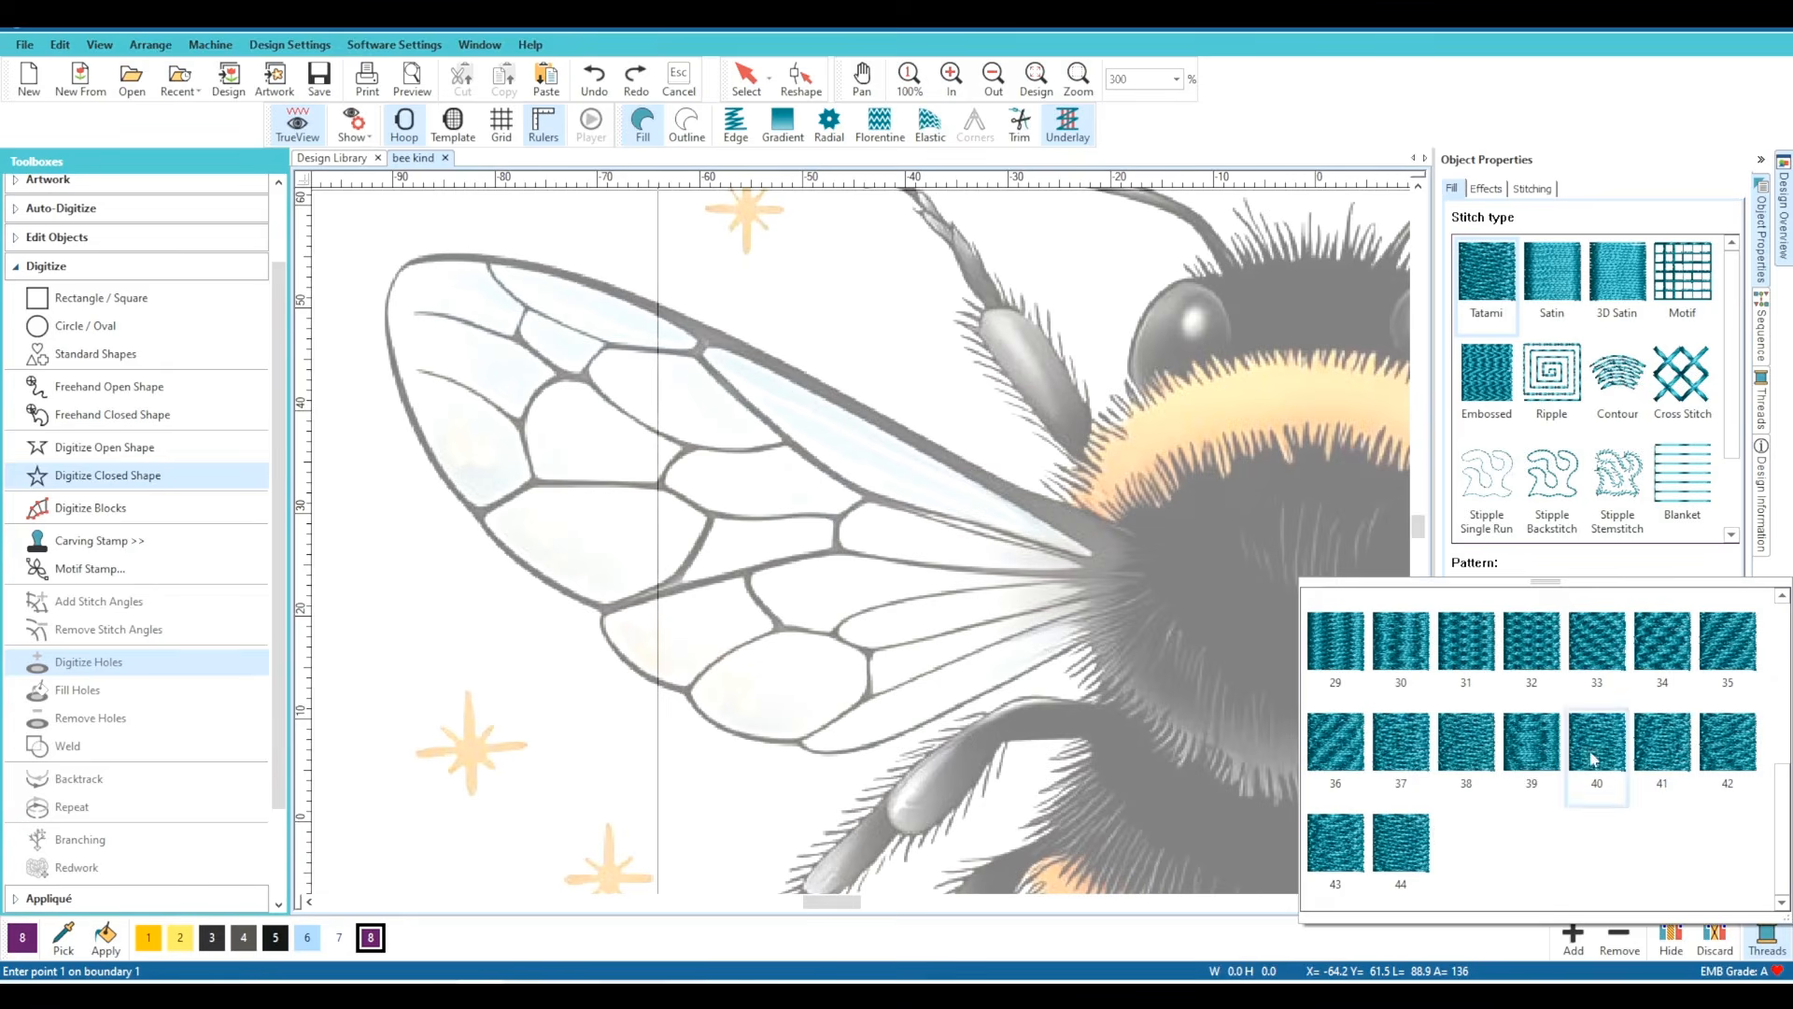
left_click(1593, 747)
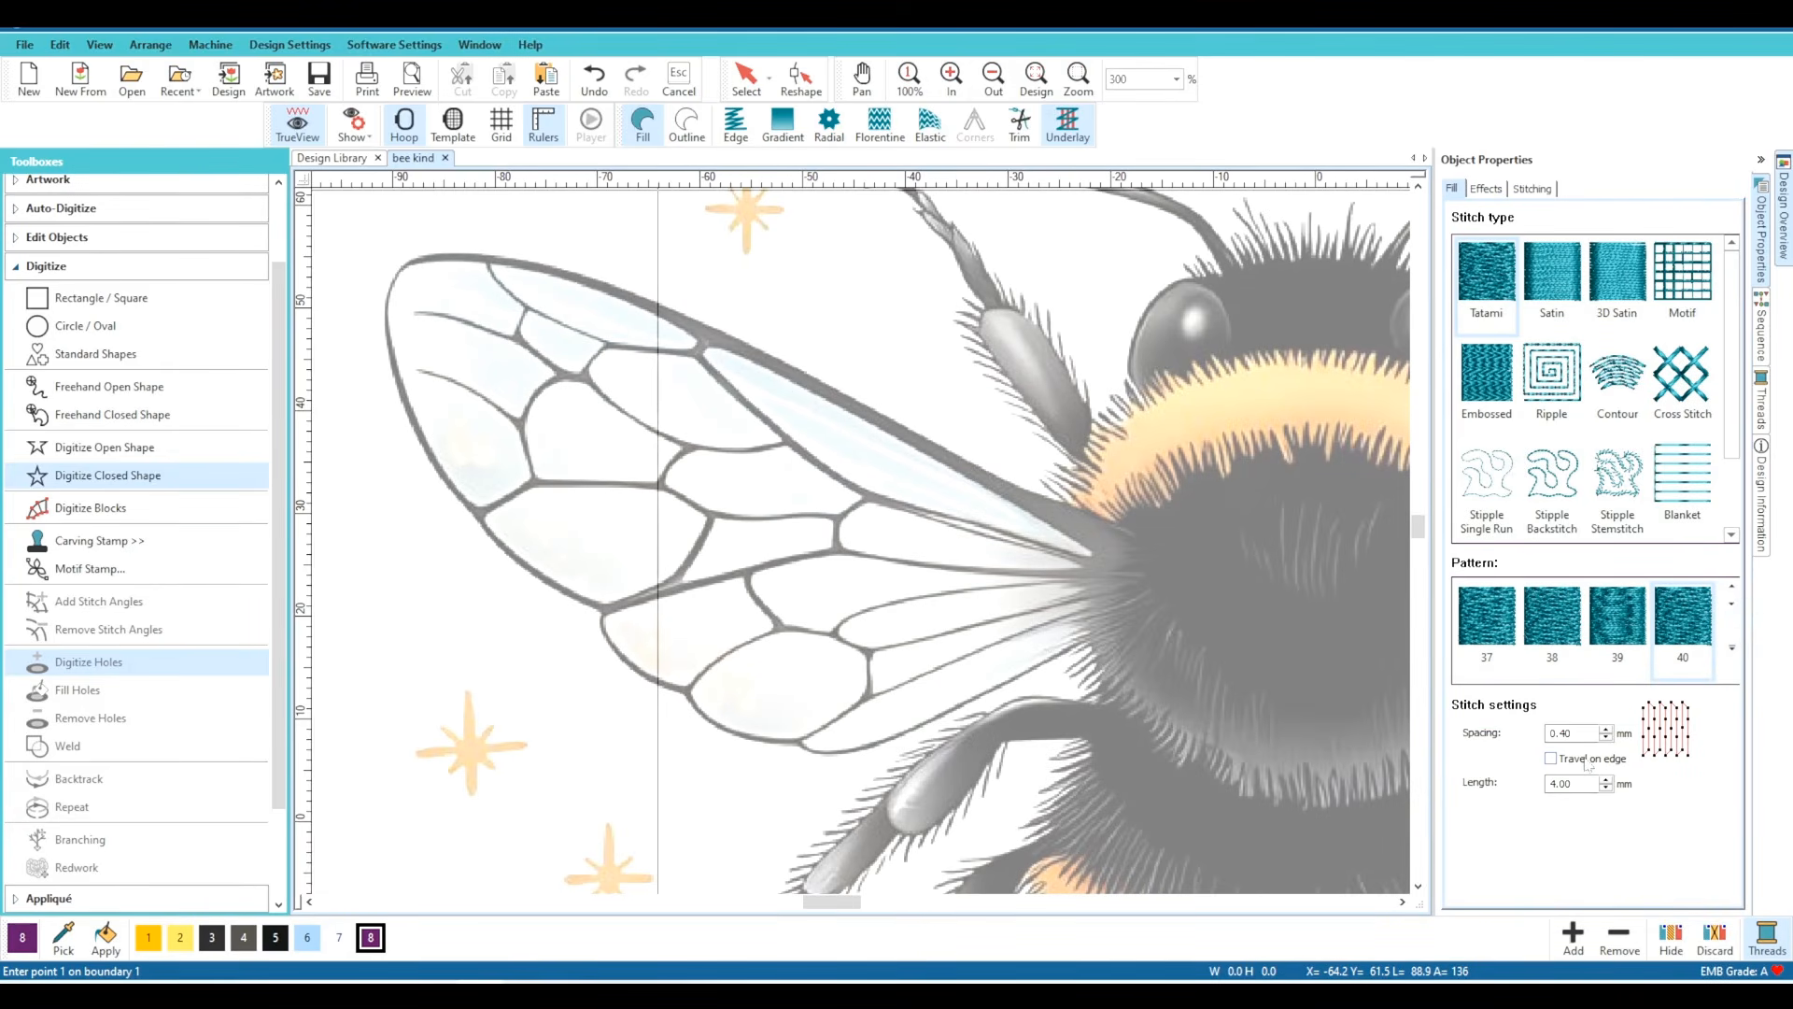
left_click(308, 936)
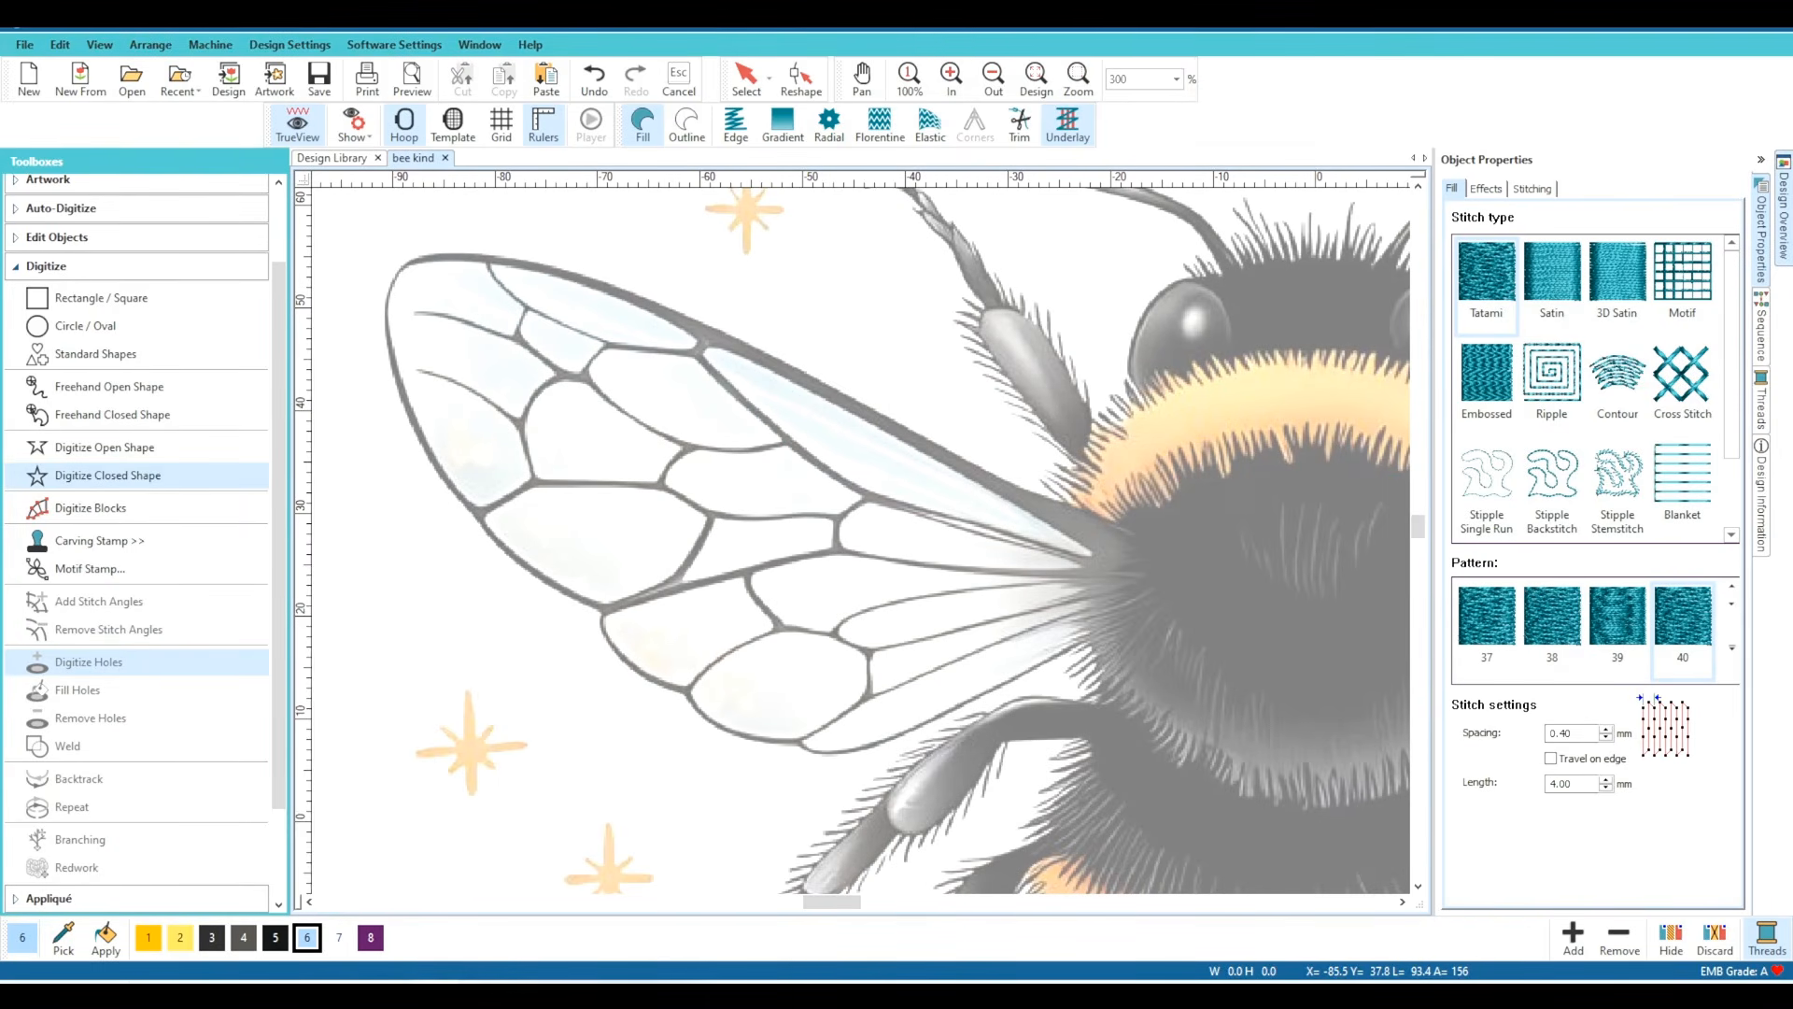
Set the tatami fill spacing to 1.20 mm with travel on edge, and turn off Underlay 1
double_click(1555, 732)
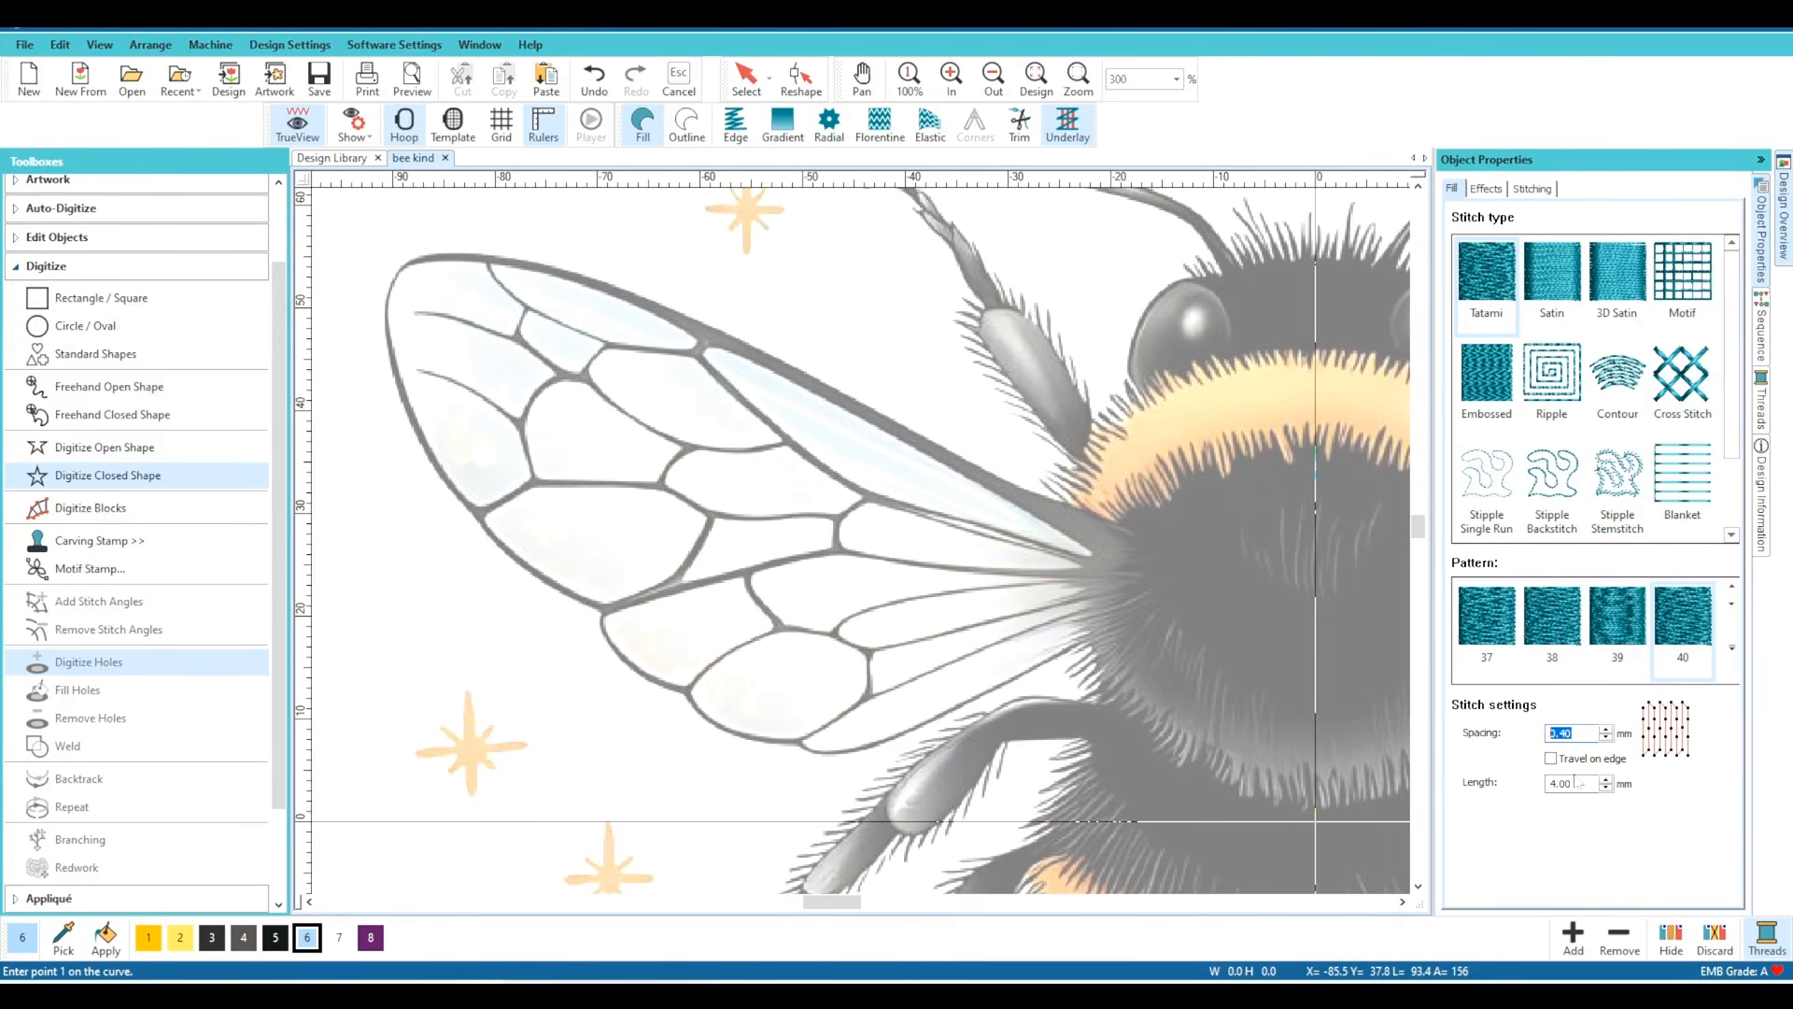
type("1.20")
key("Return")
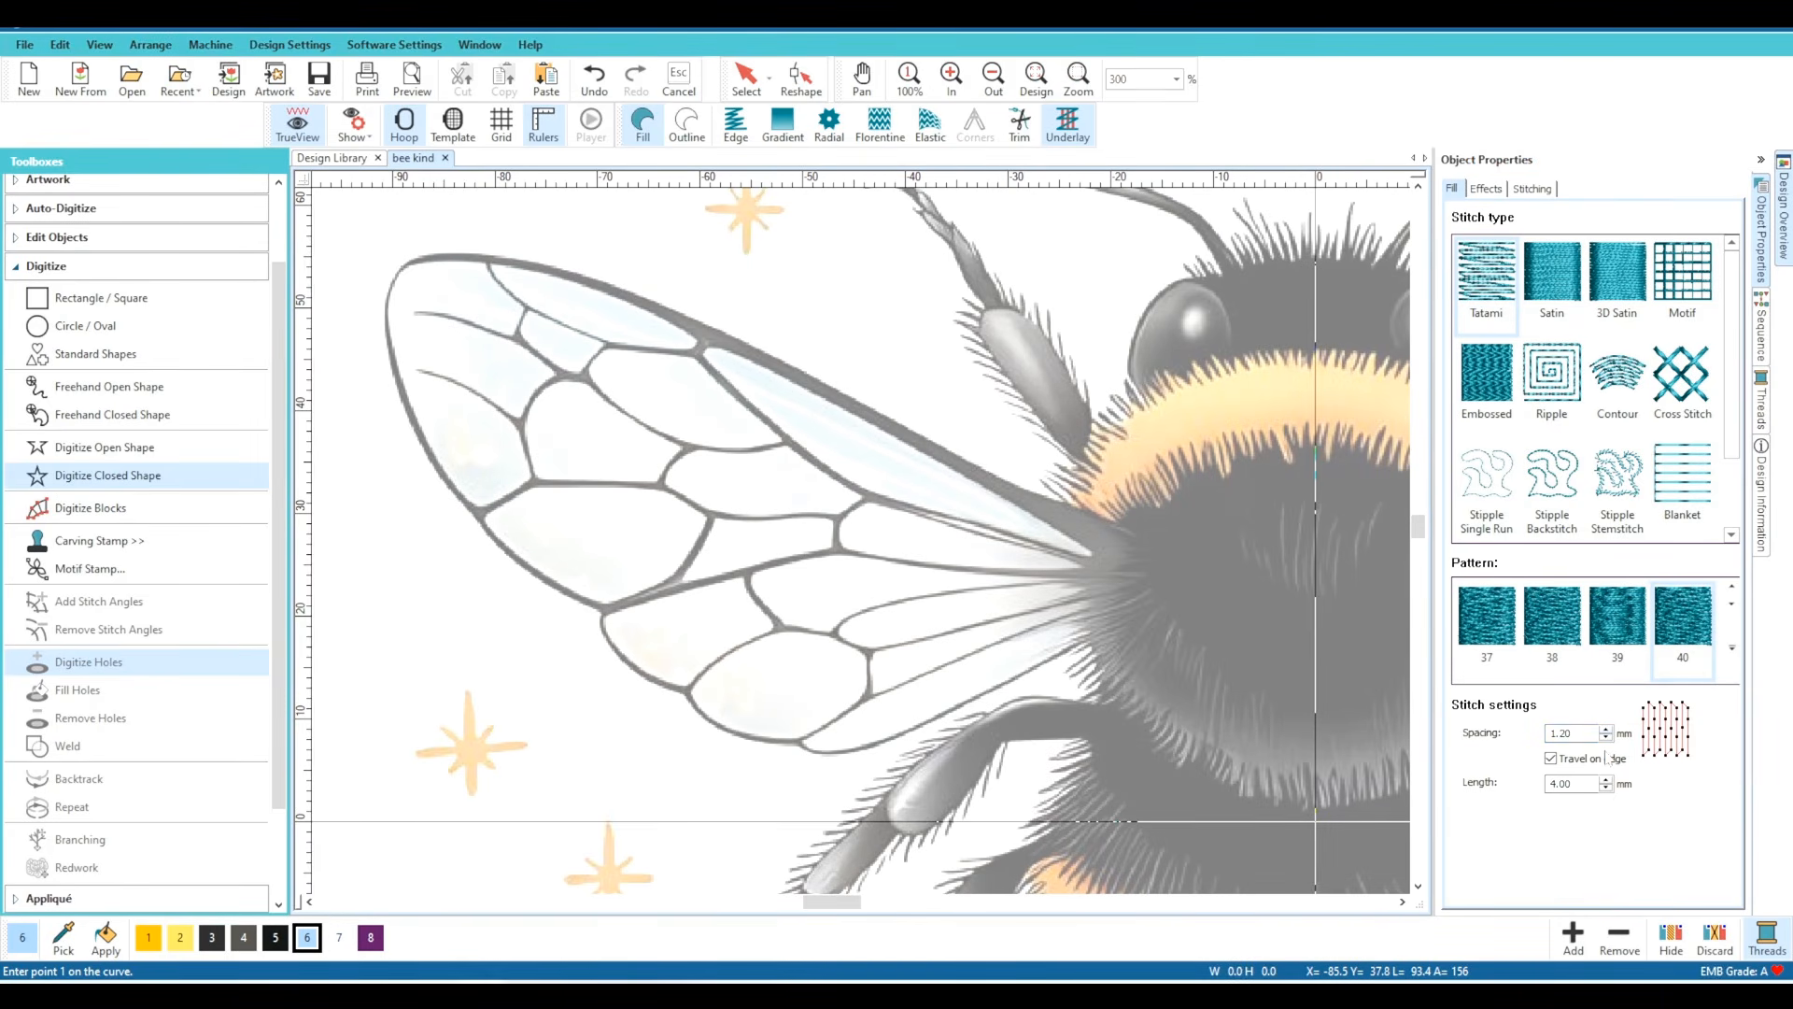
left_click(1553, 192)
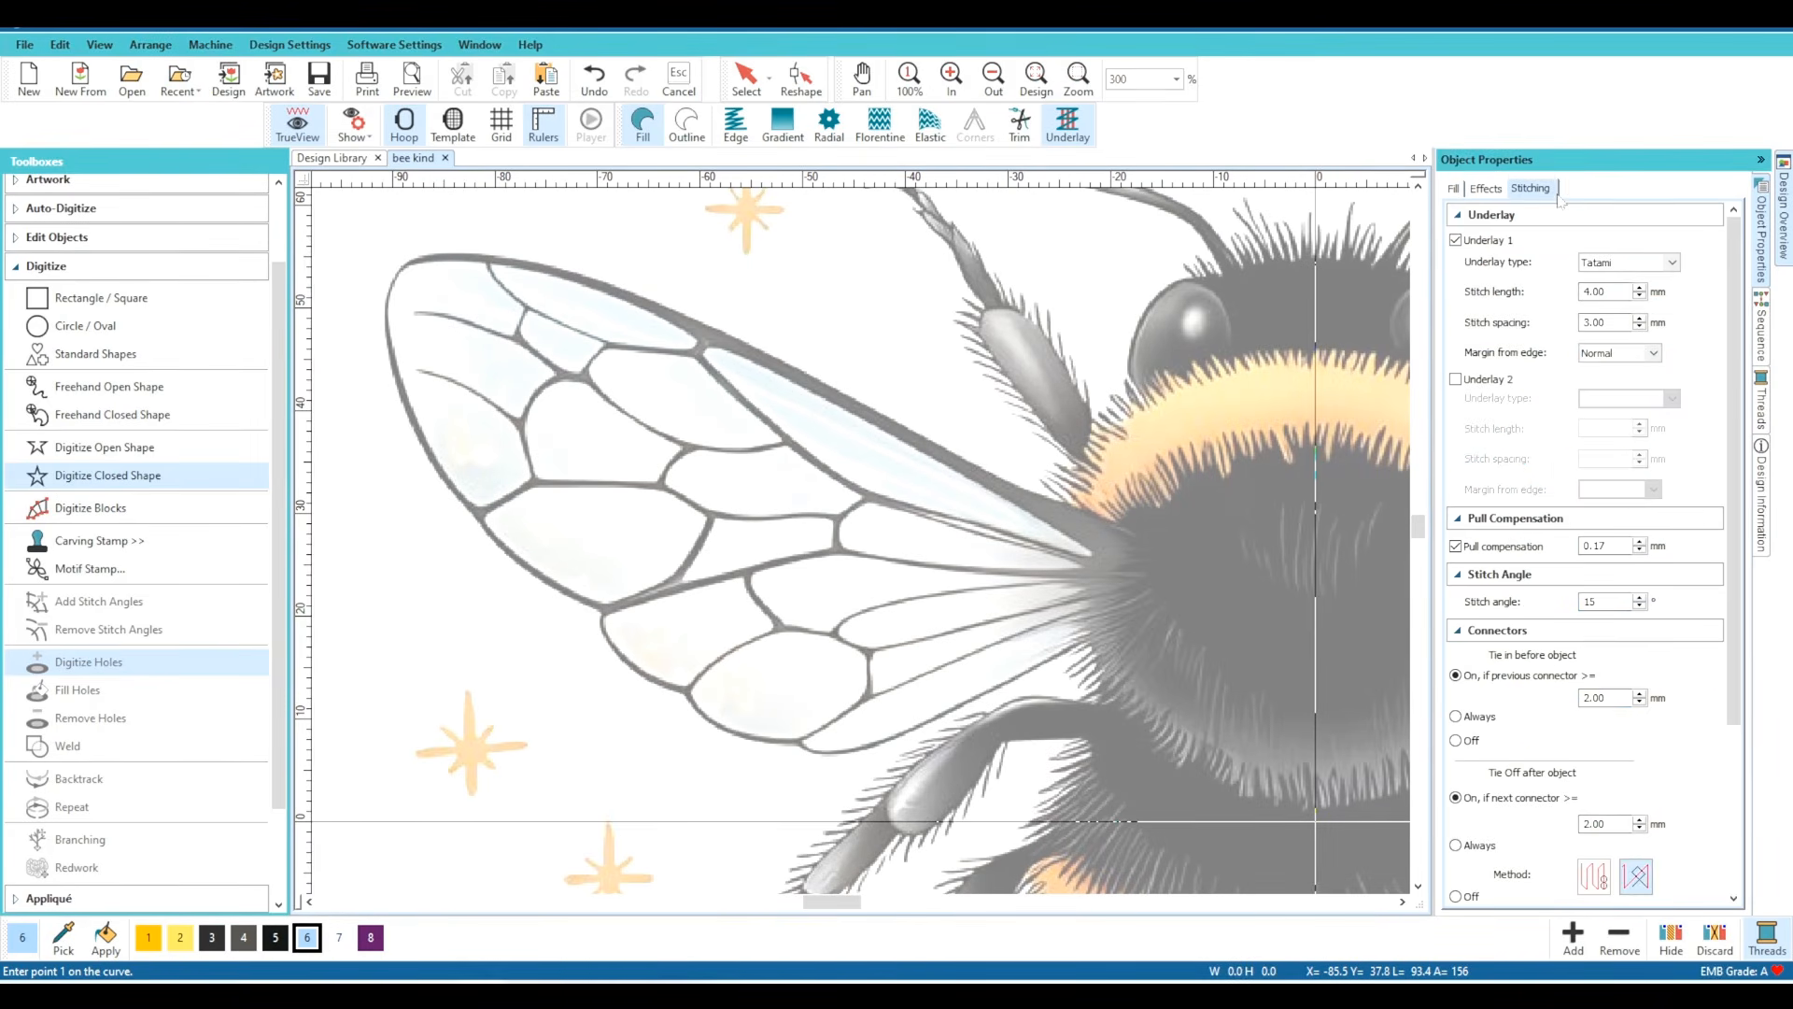
left_click(1457, 241)
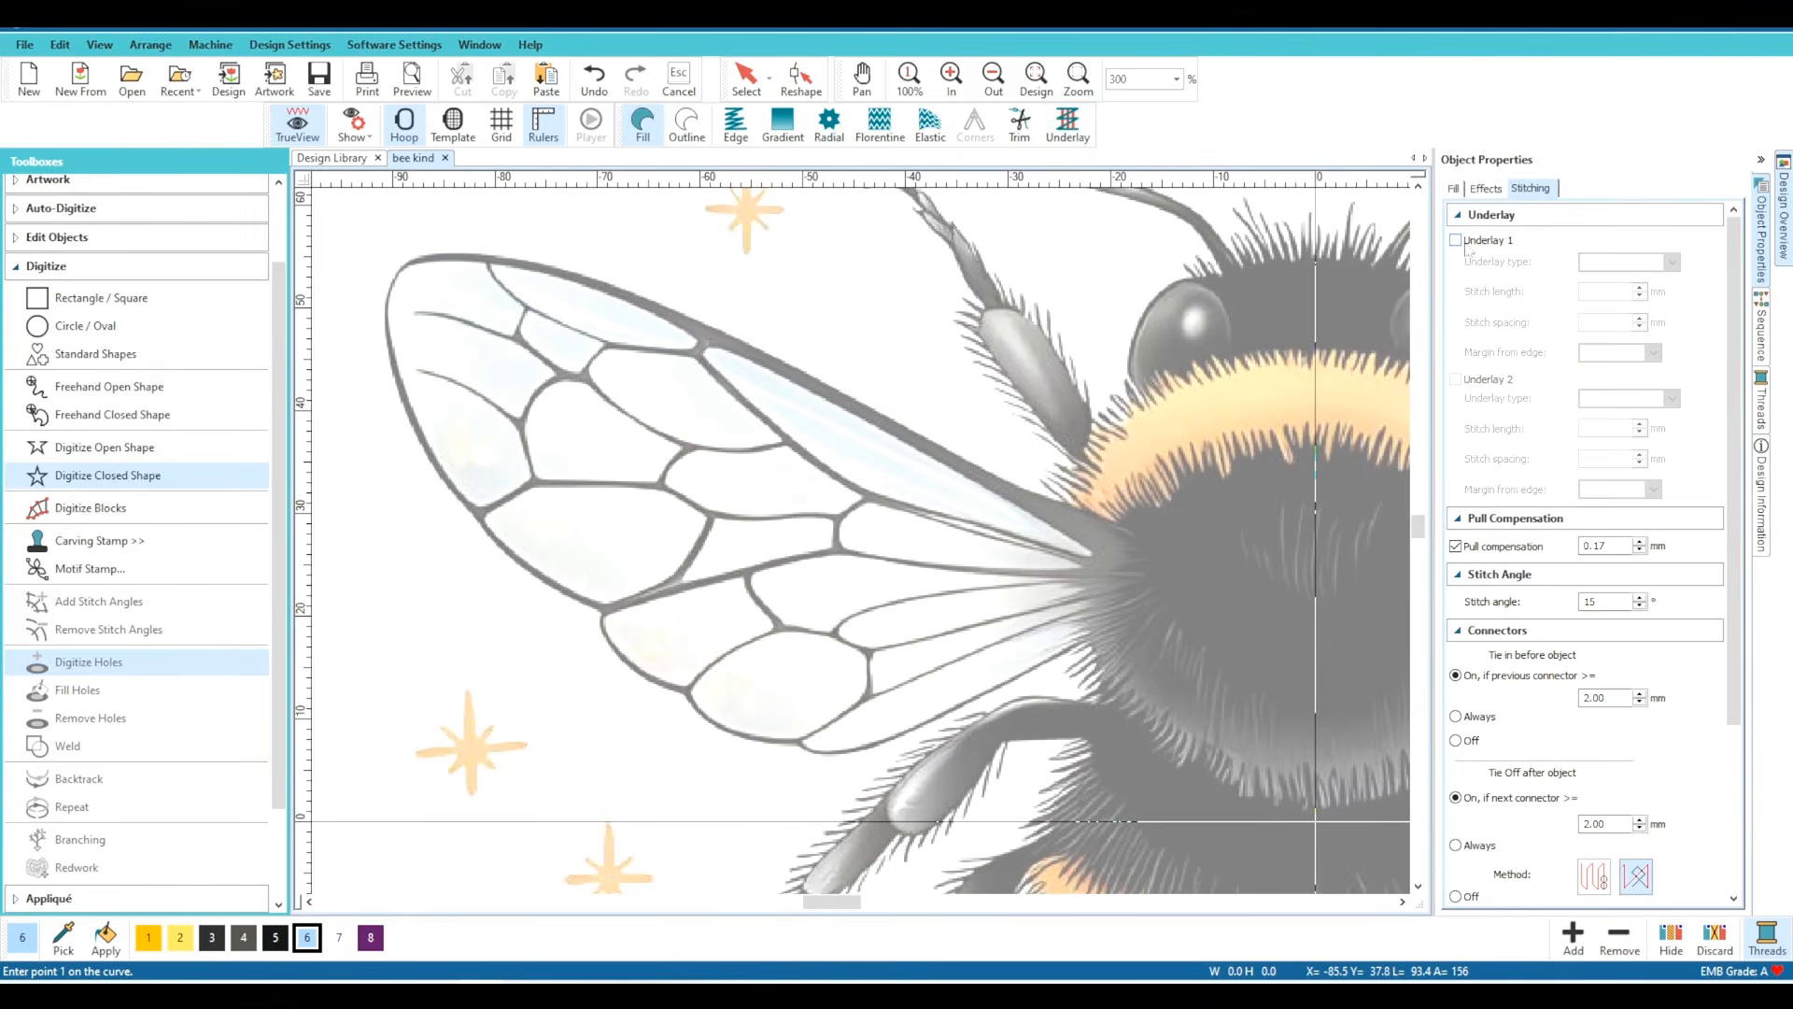
left_click(1454, 190)
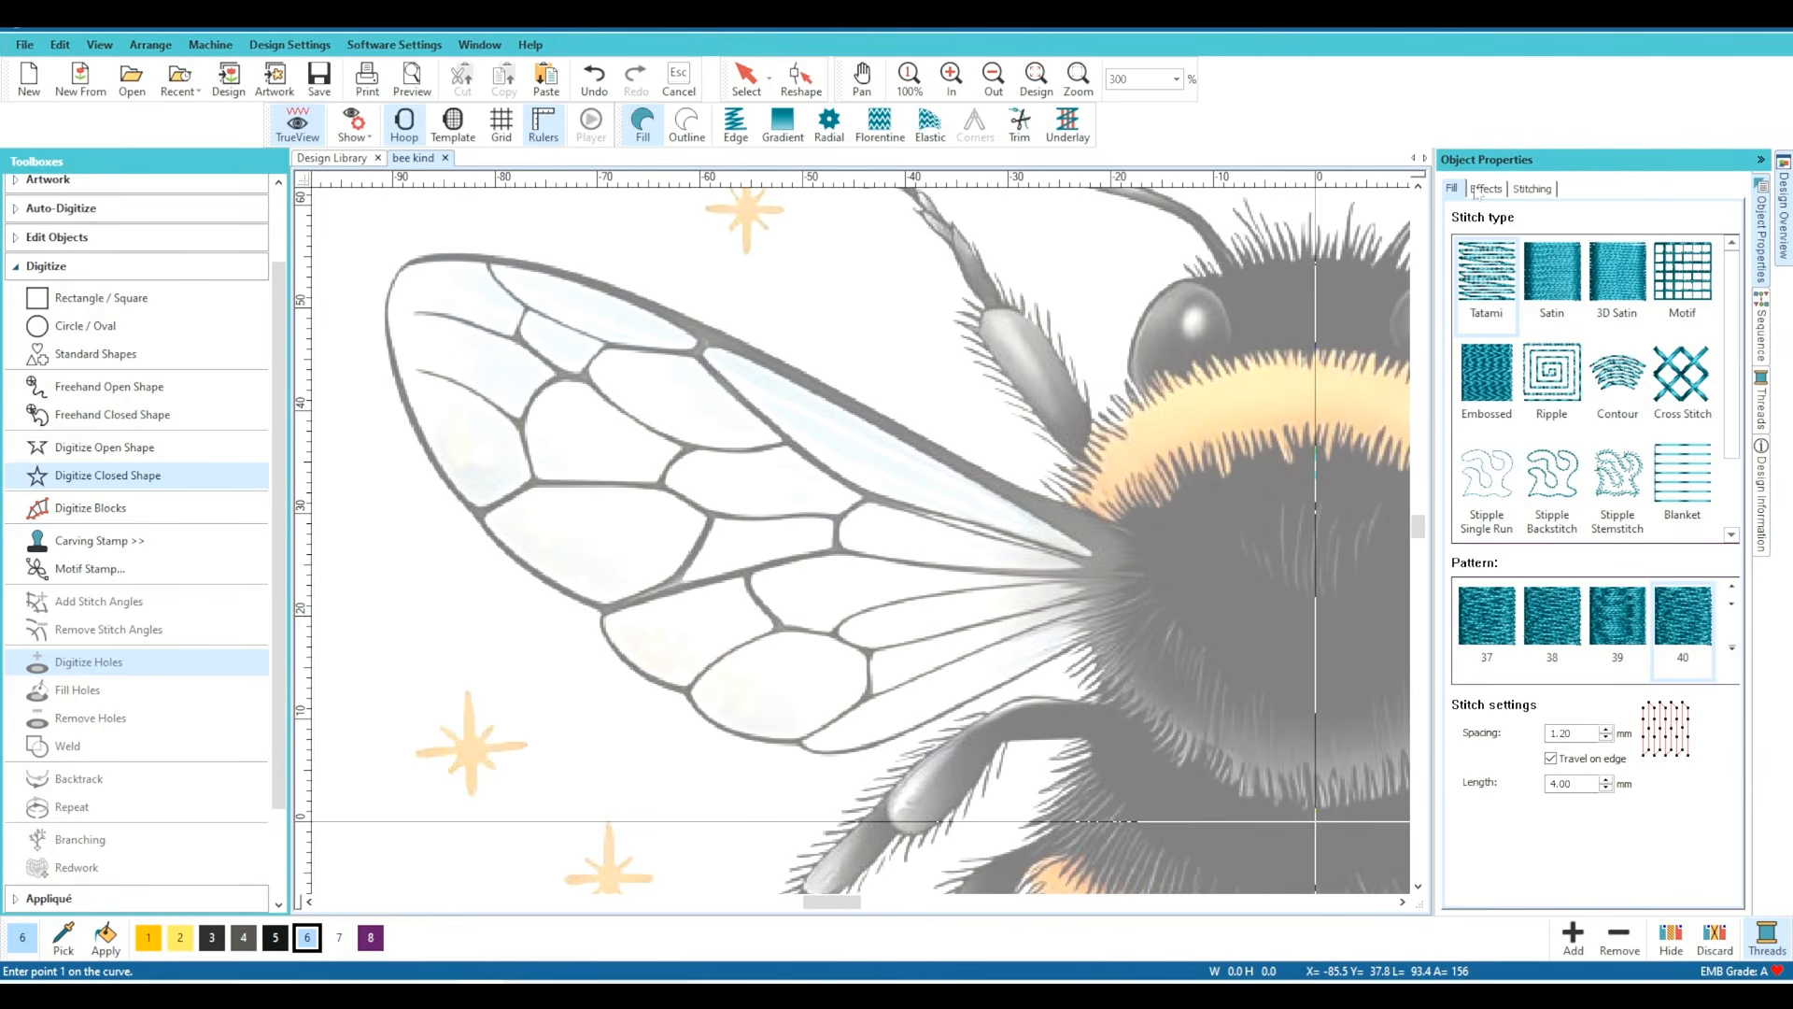
Digitize a tatami closed shape about 38 by 21 mm over the left wing's long upper cell, starting at the wing base
scroll(842, 873, "left", 2)
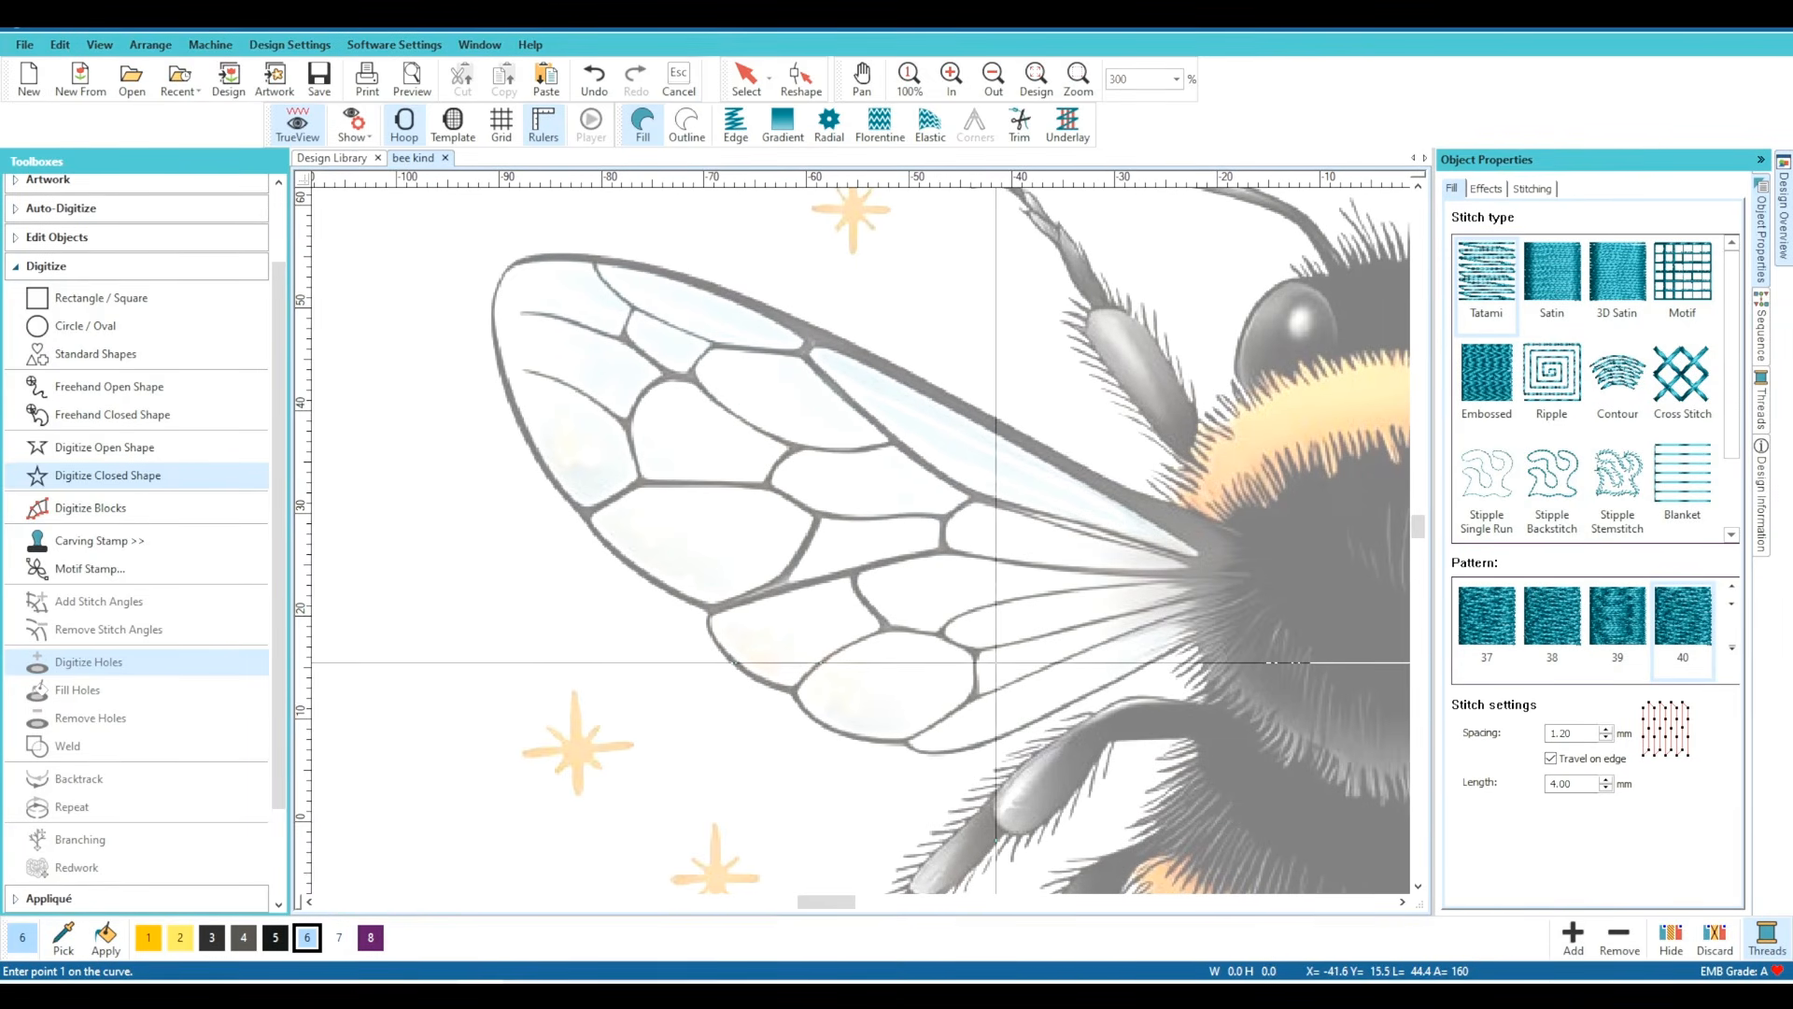
scroll(841, 886, "right", 1)
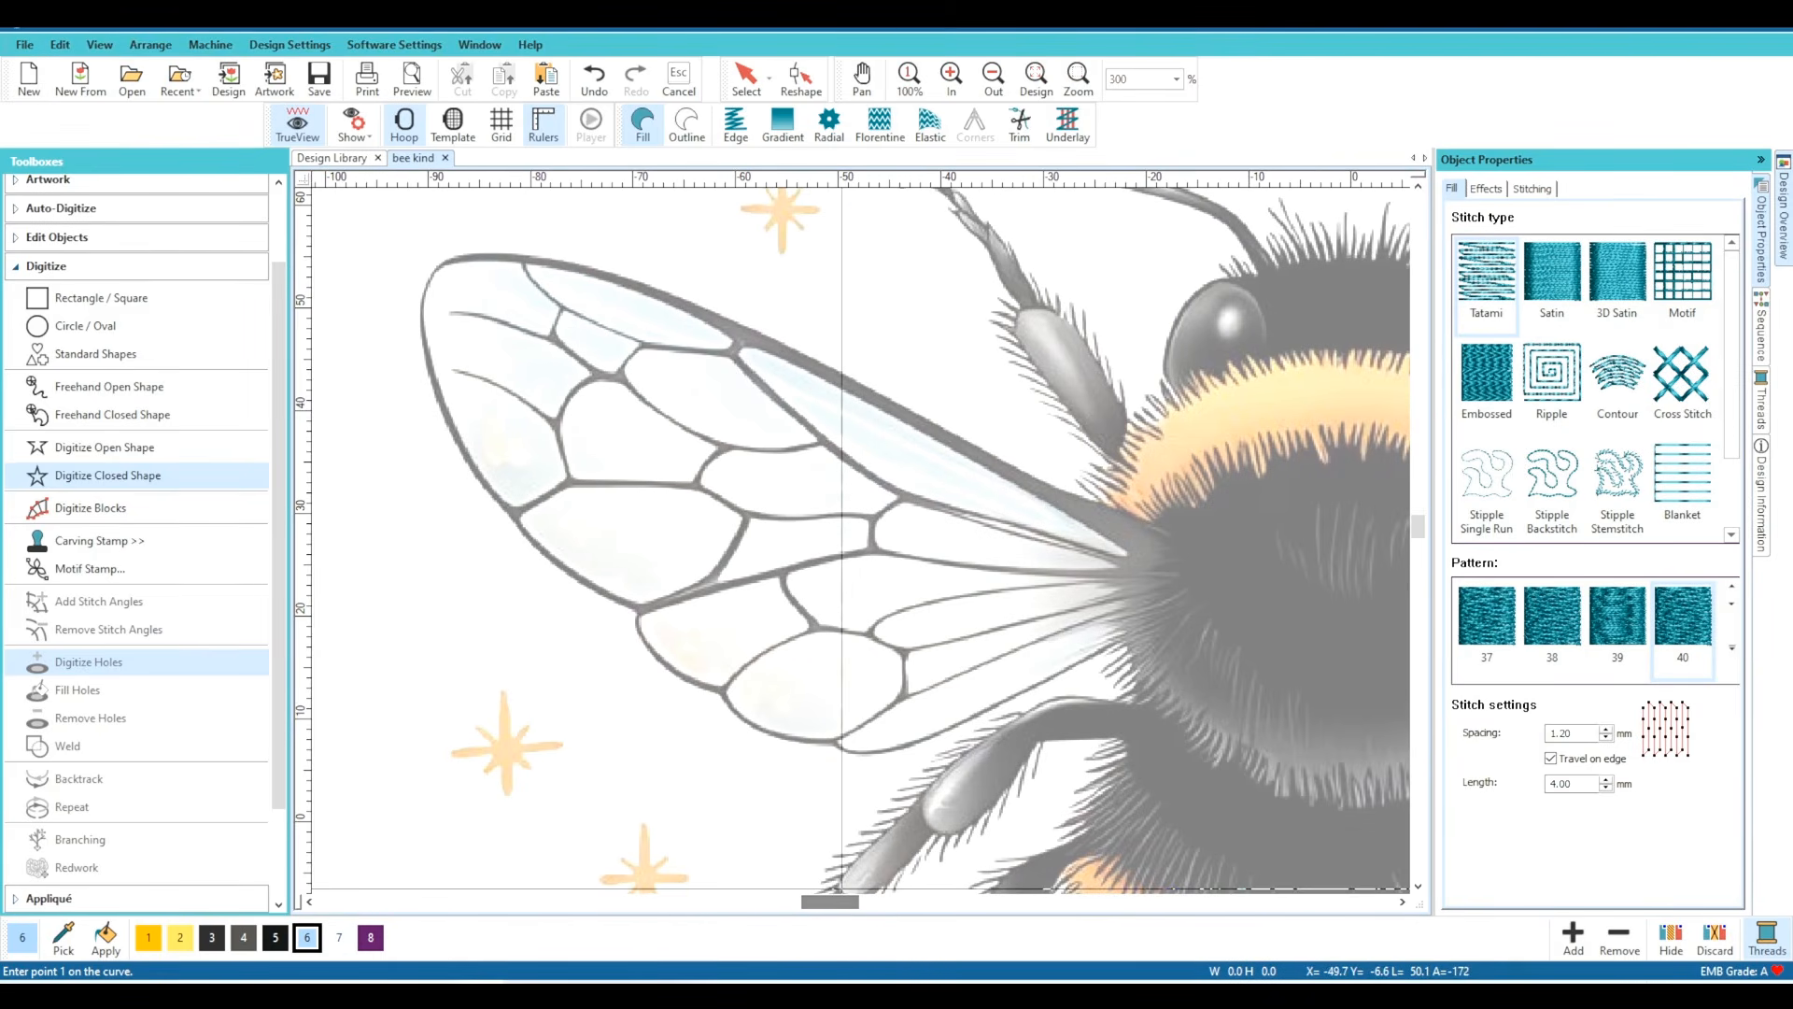
left_click(1128, 551)
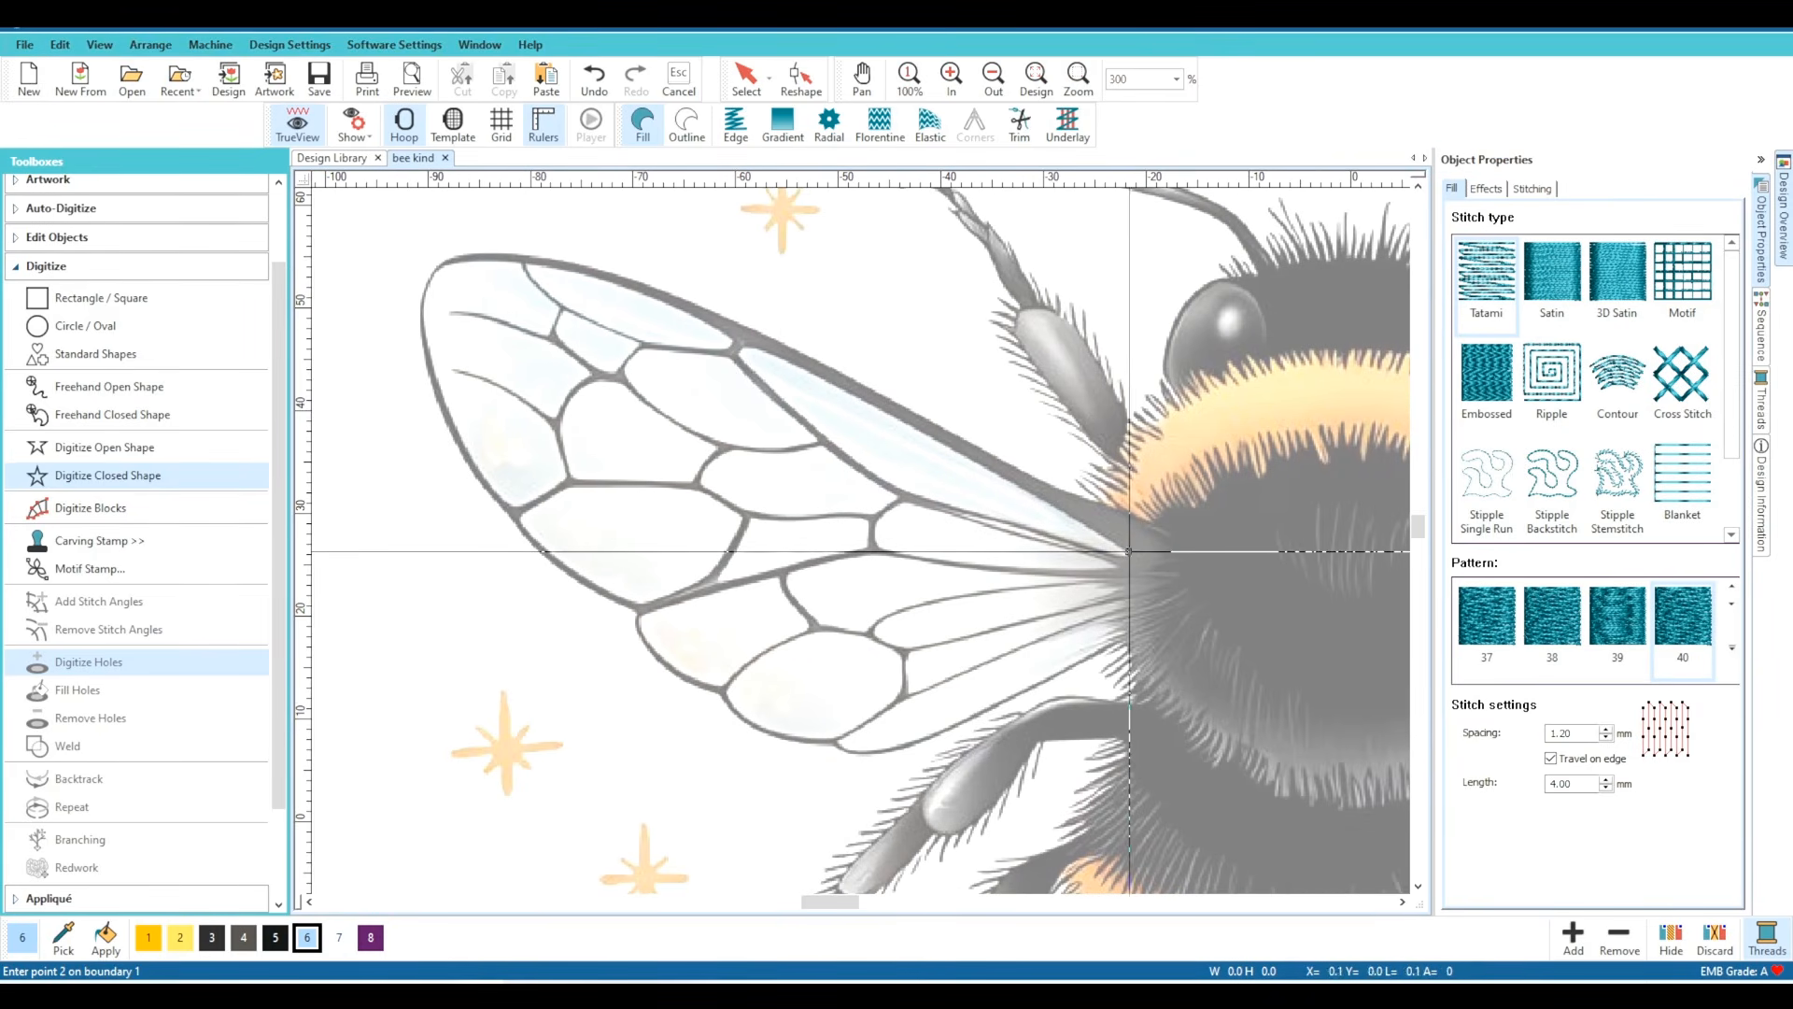
left_click(981, 459)
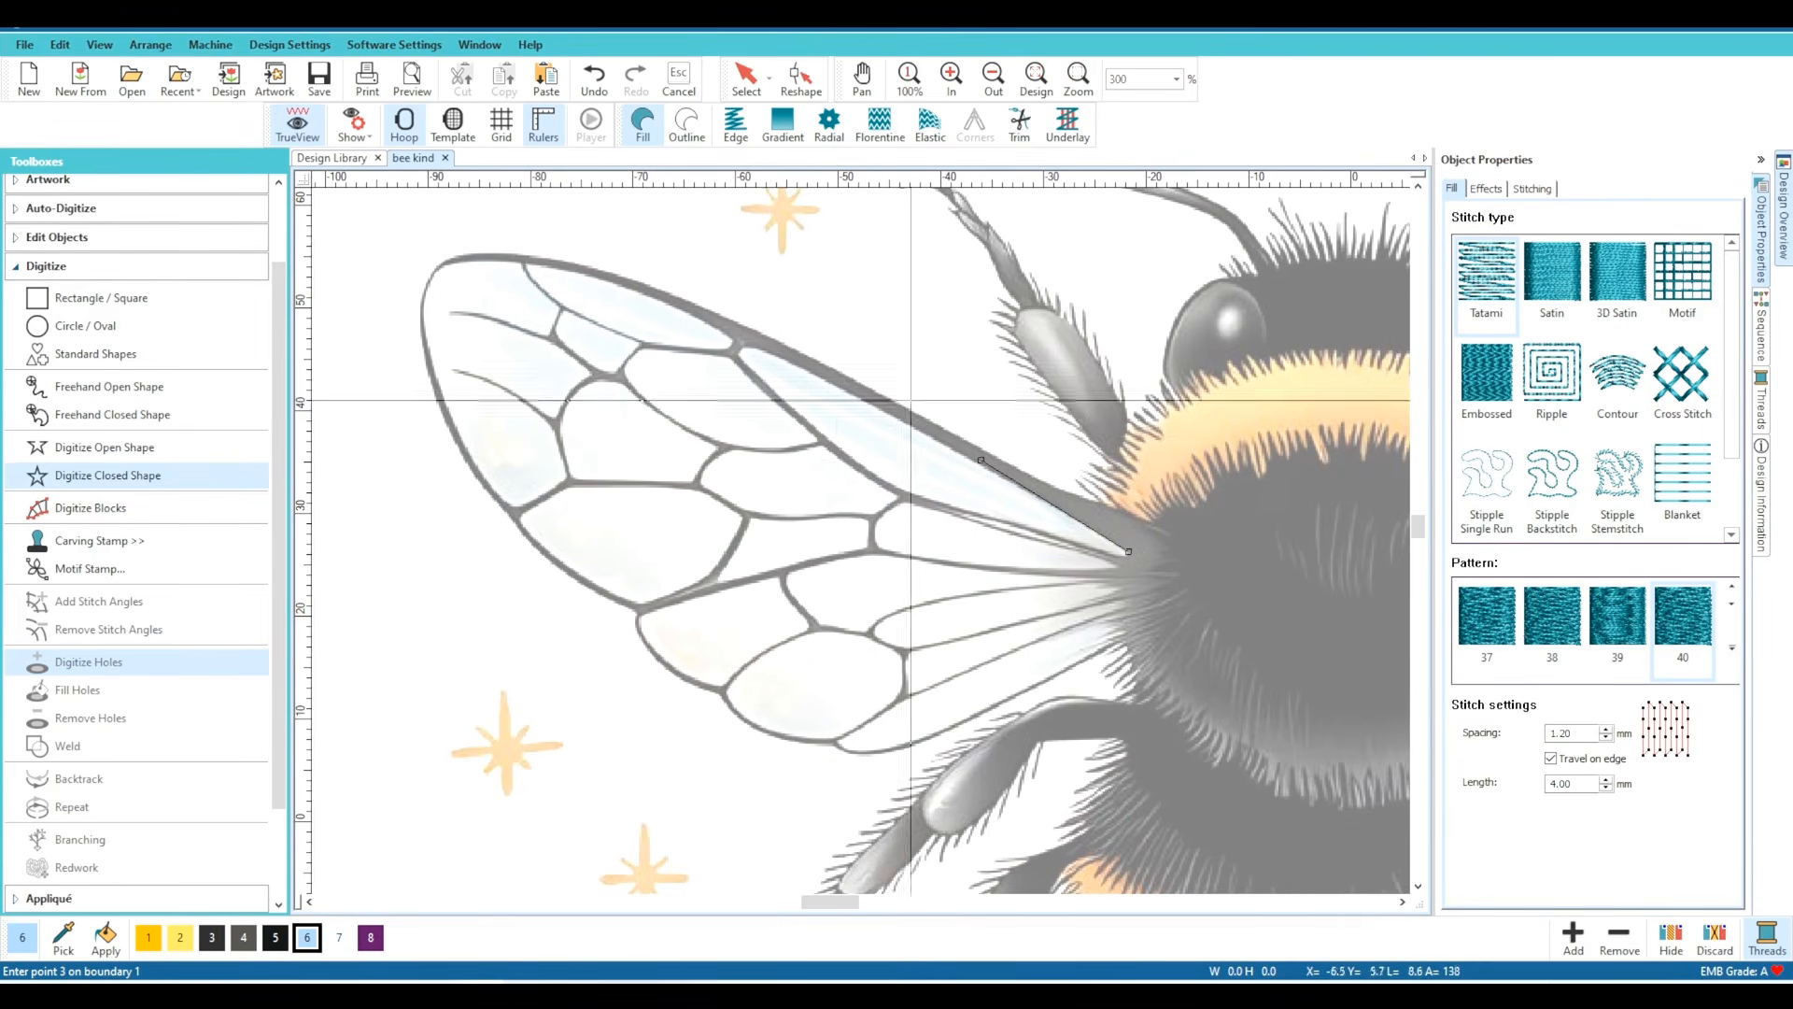
left_click(824, 374)
left_click(757, 343)
left_click(738, 350)
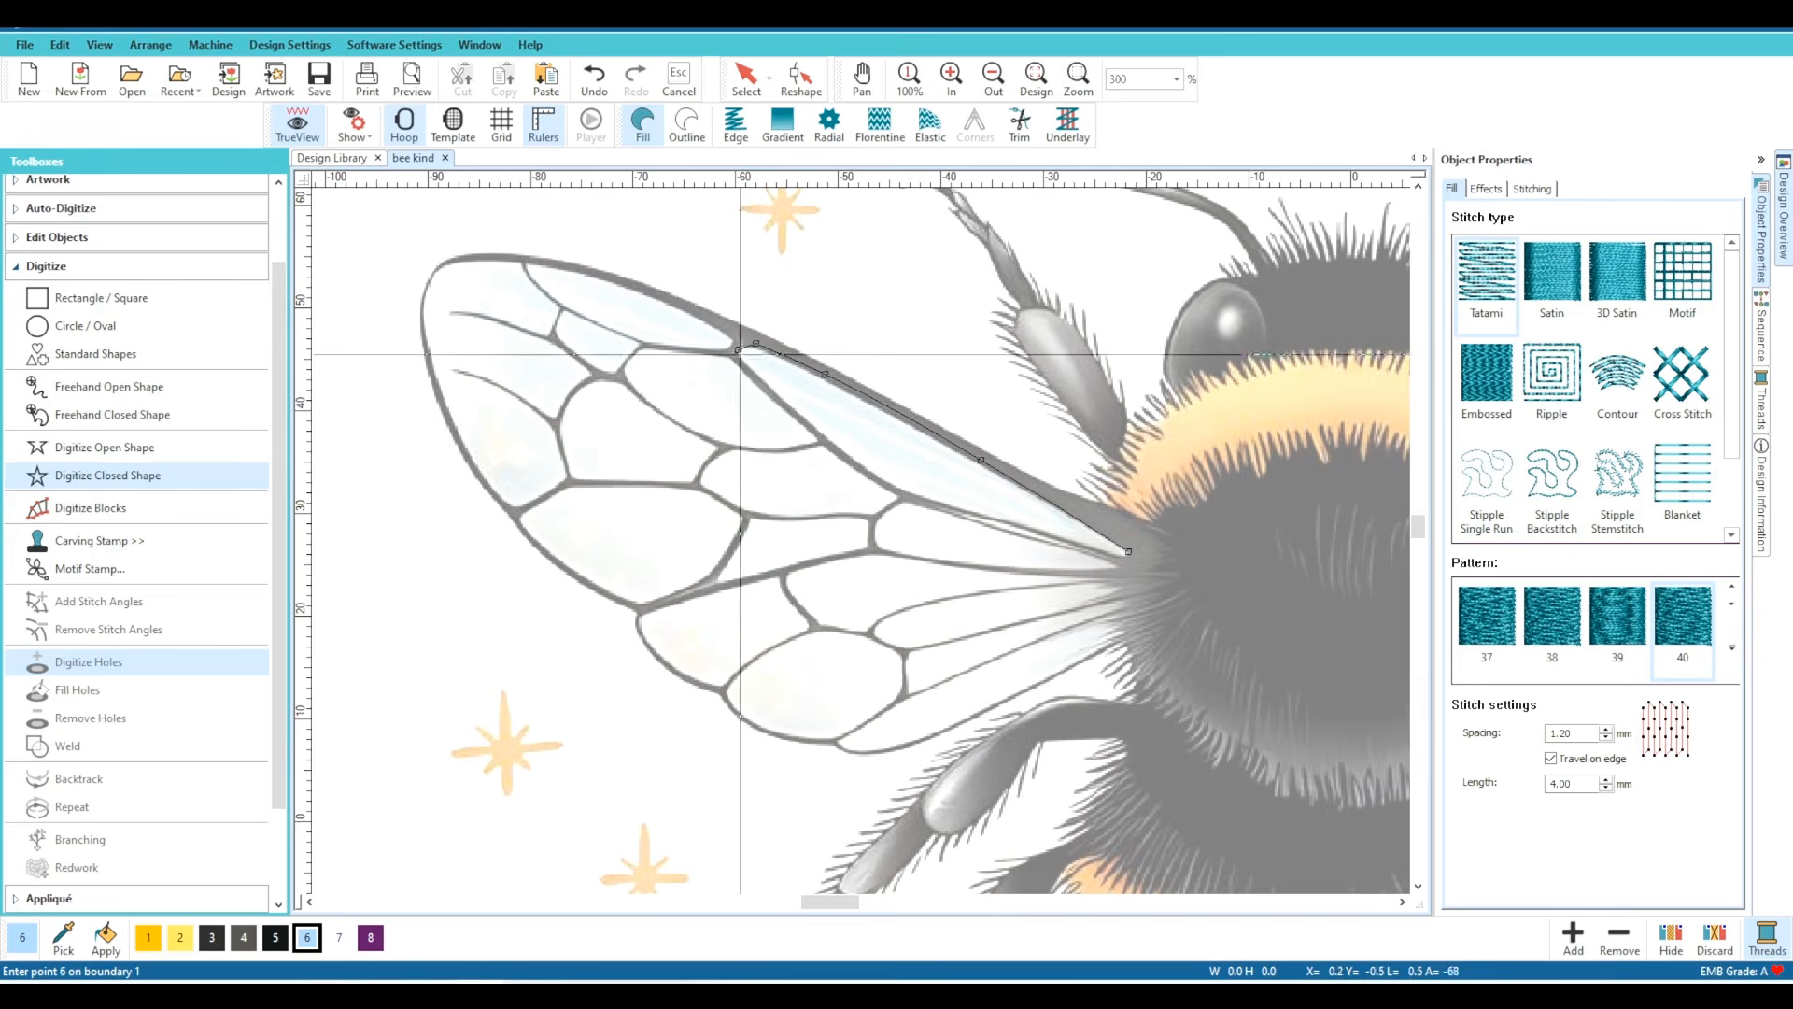
left_click(745, 368)
left_click(847, 460)
left_click(928, 503)
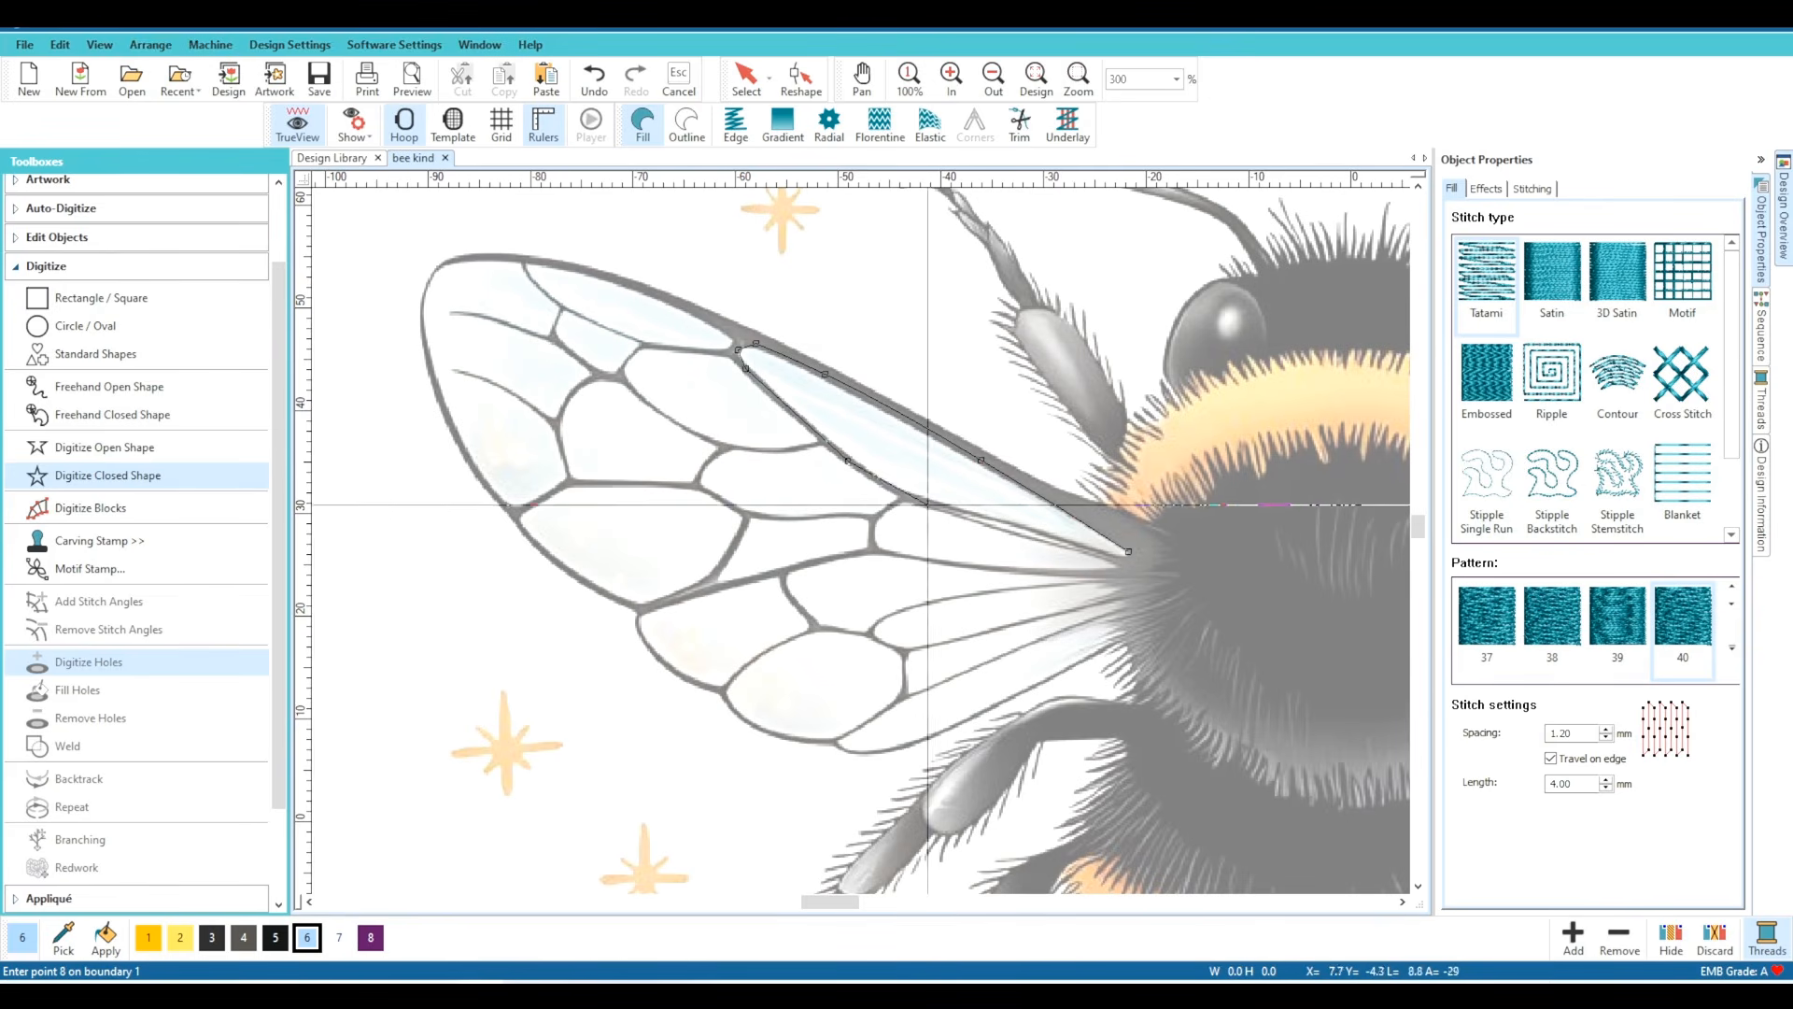
left_click(1102, 552)
key("Return")
key("Return")
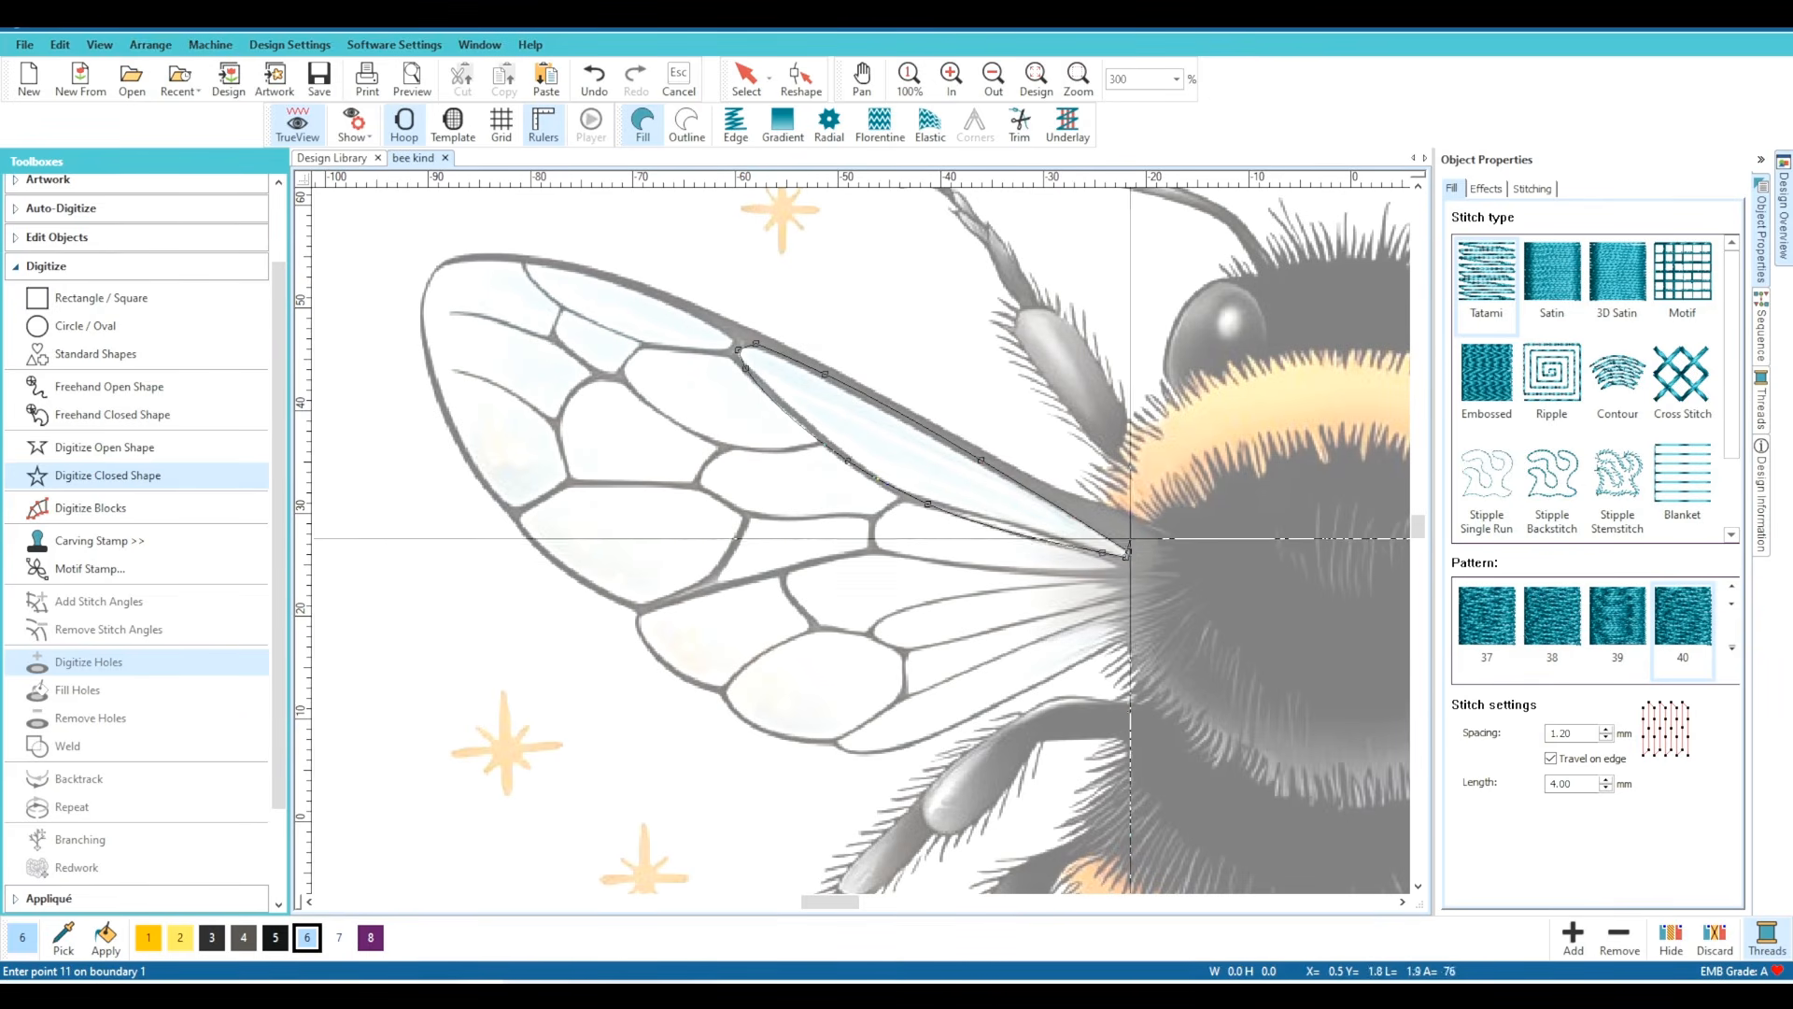
Digitize a closed tatami fill over the narrow cell directly below the long upper cell at the left wing's base
left_click(1115, 559)
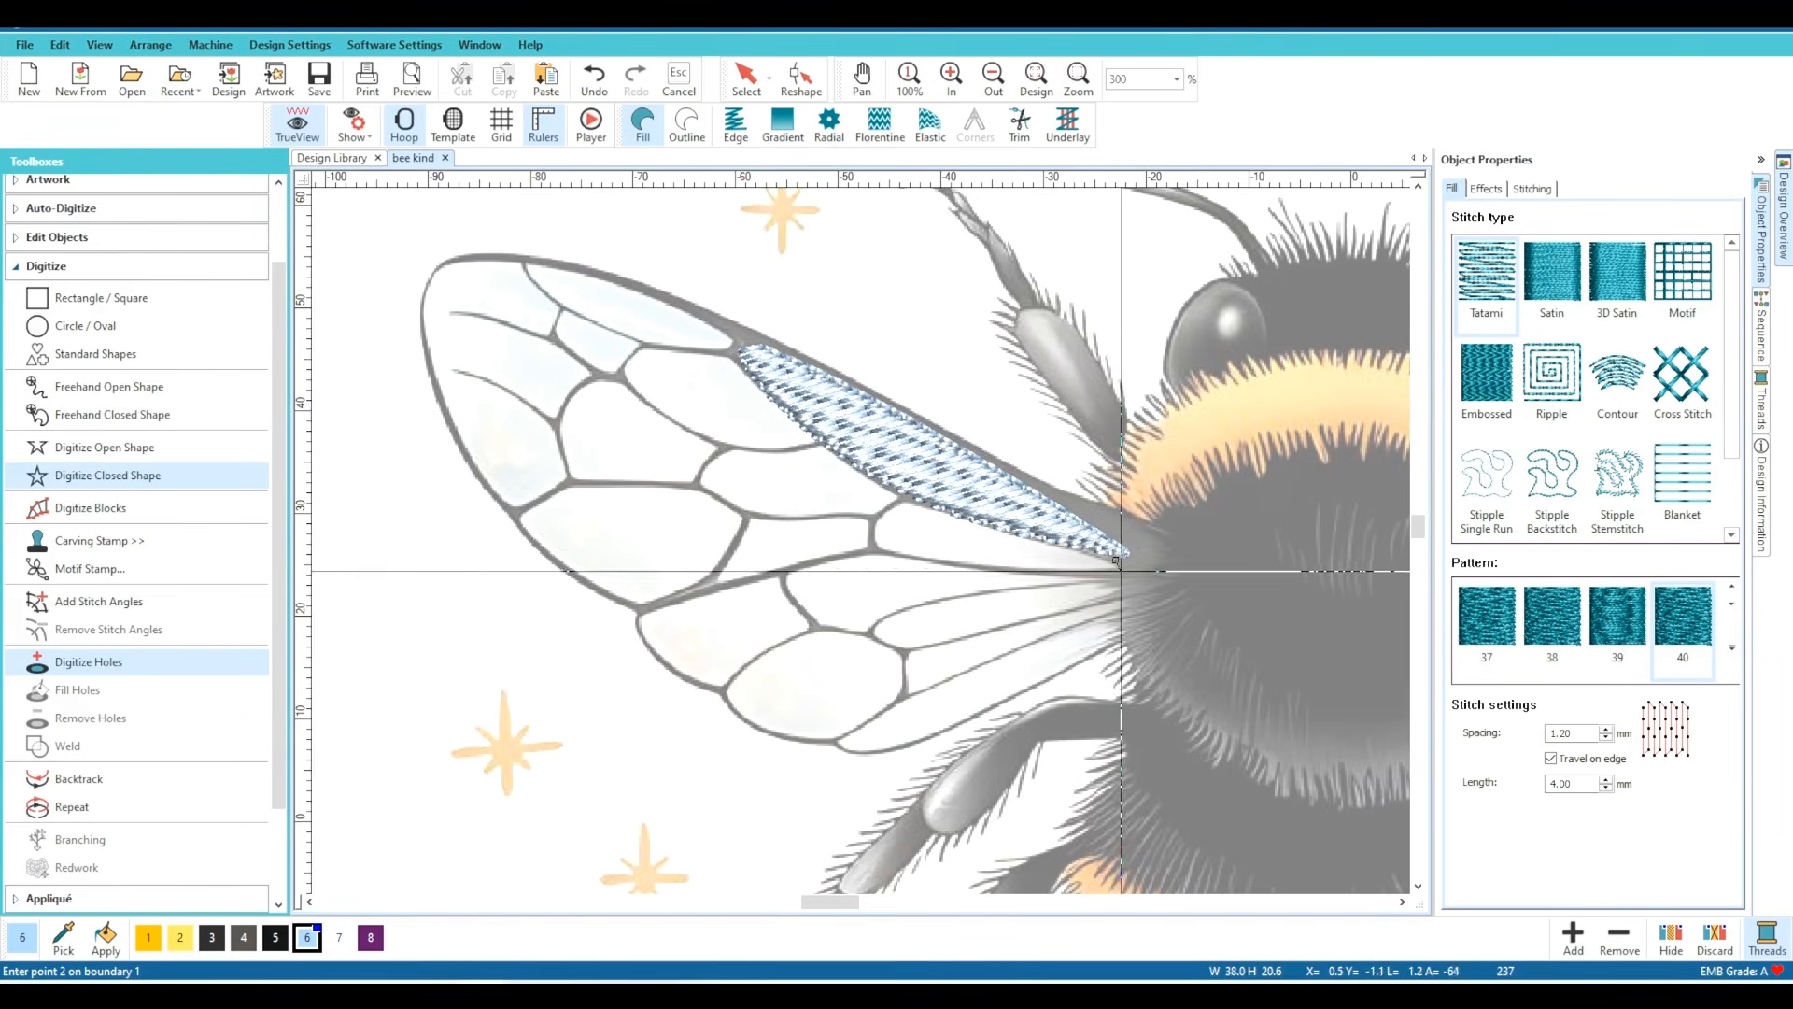
left_click(1122, 569)
left_click(988, 567)
left_click(892, 553)
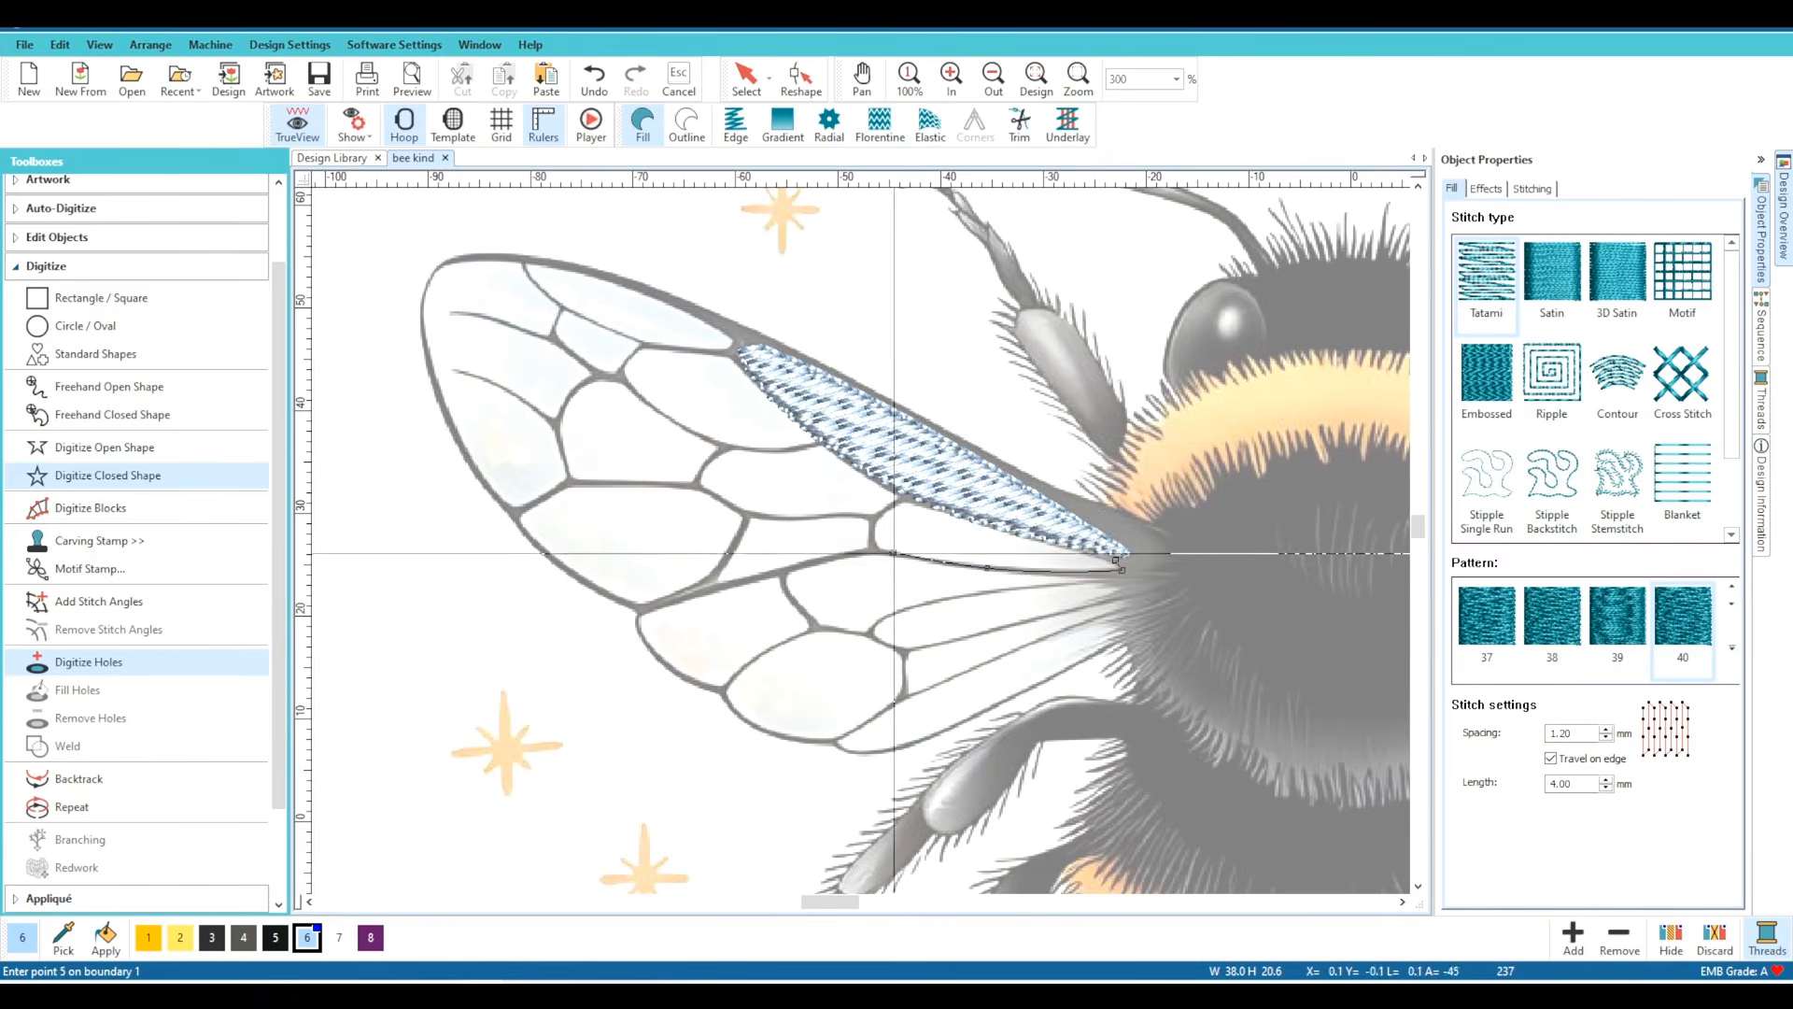
left_click(872, 540)
left_click(874, 521)
left_click(885, 508)
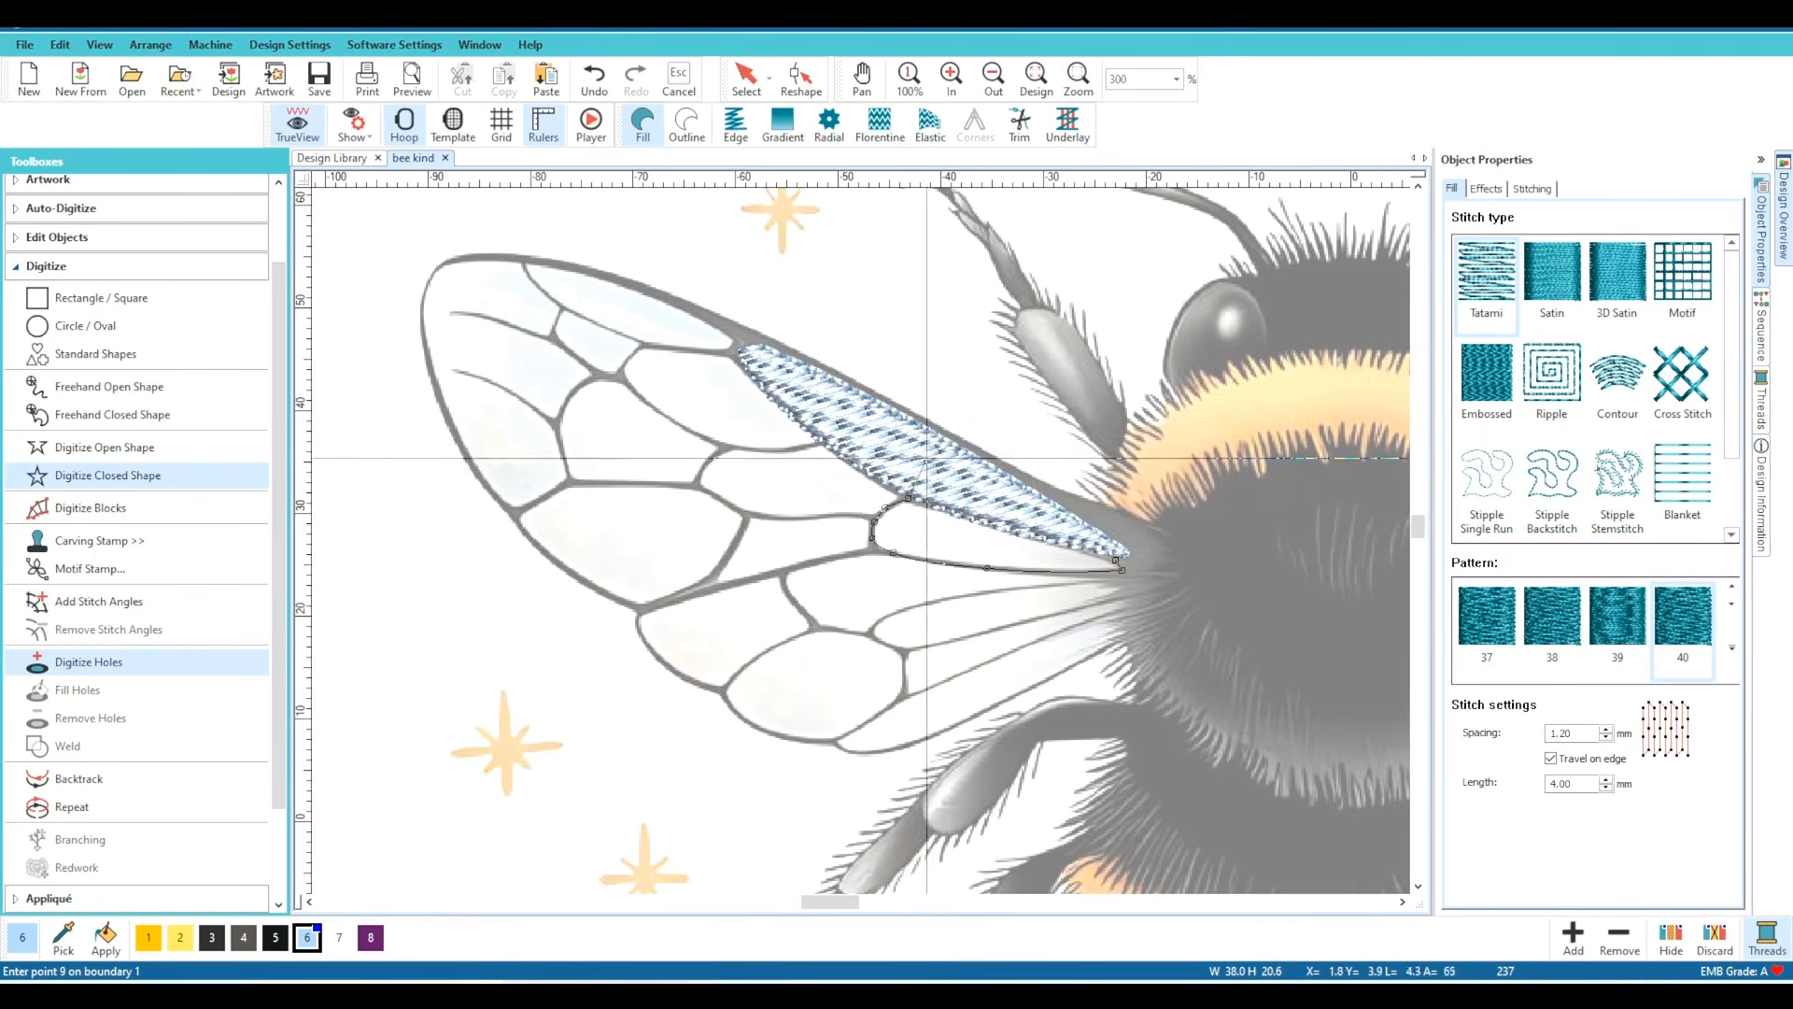
key("Return")
key("Return")
Digitize a closed tatami fill over the middle wing cell that adjoins the outer end of the narrow base cell
left_click(875, 516)
left_click(793, 517)
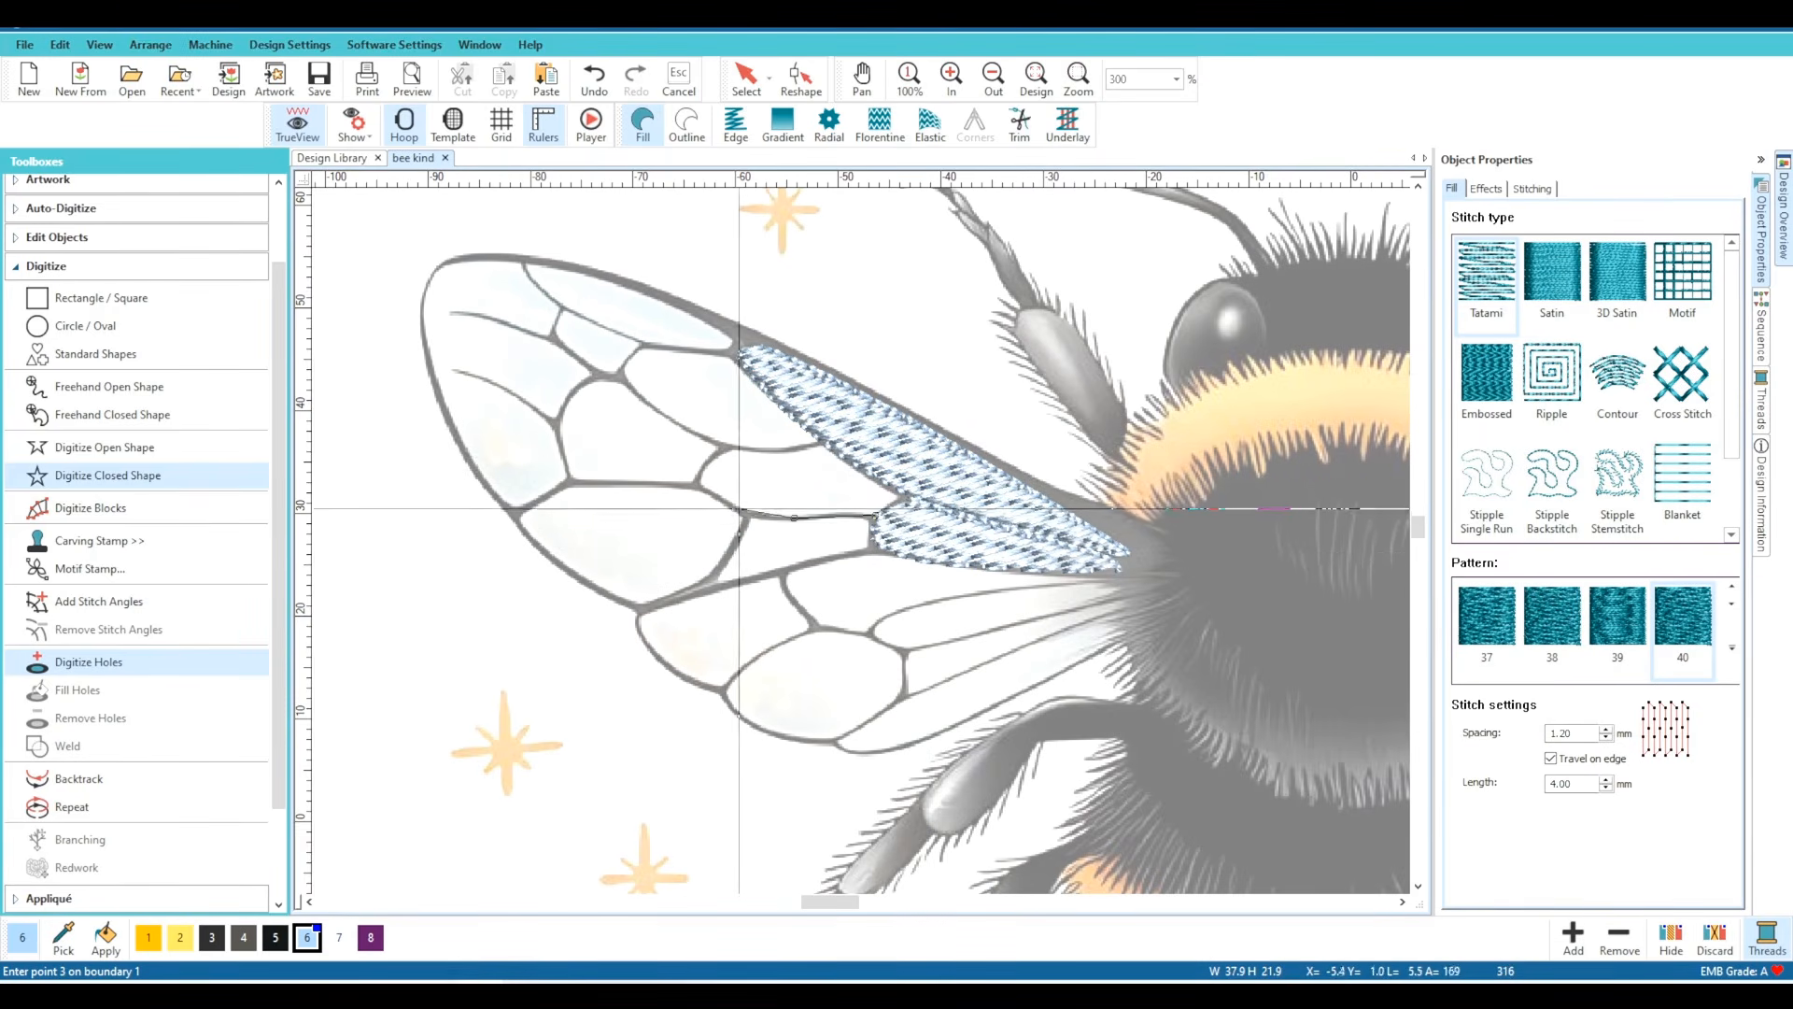
left_click(742, 512)
left_click(698, 482)
left_click(707, 464)
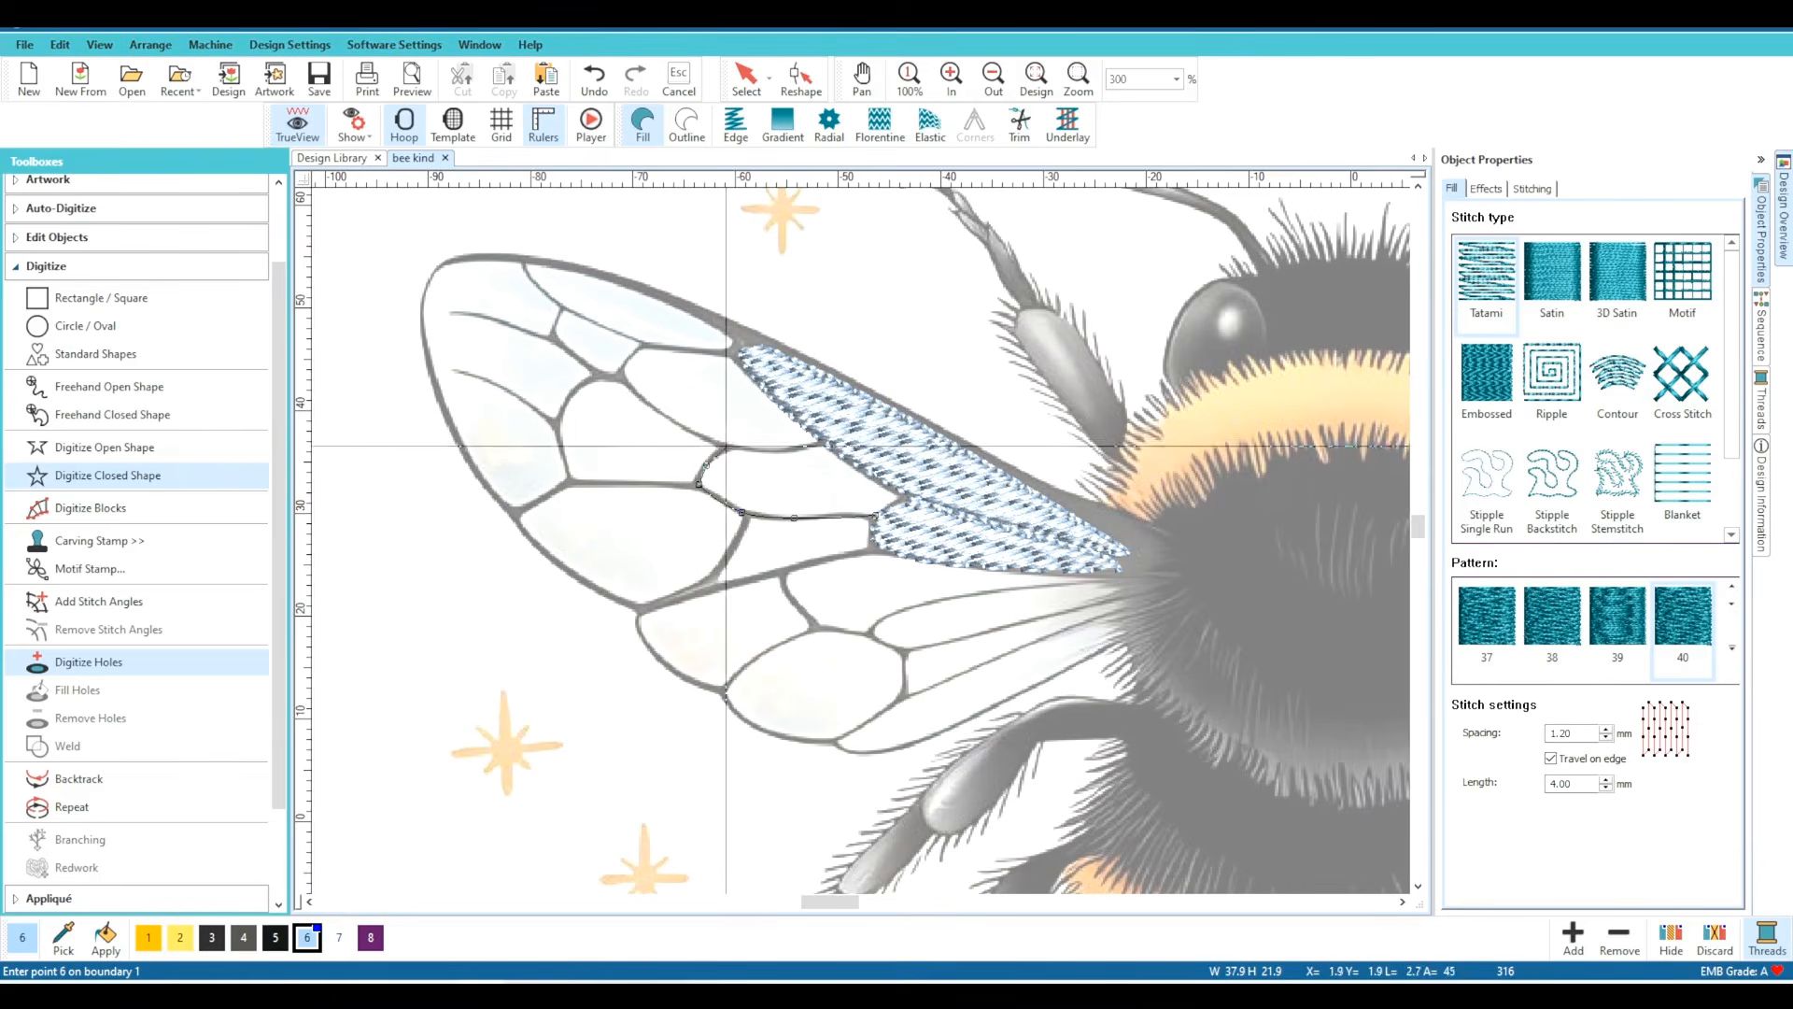
left_click(727, 449)
left_click(764, 451)
left_click(794, 450)
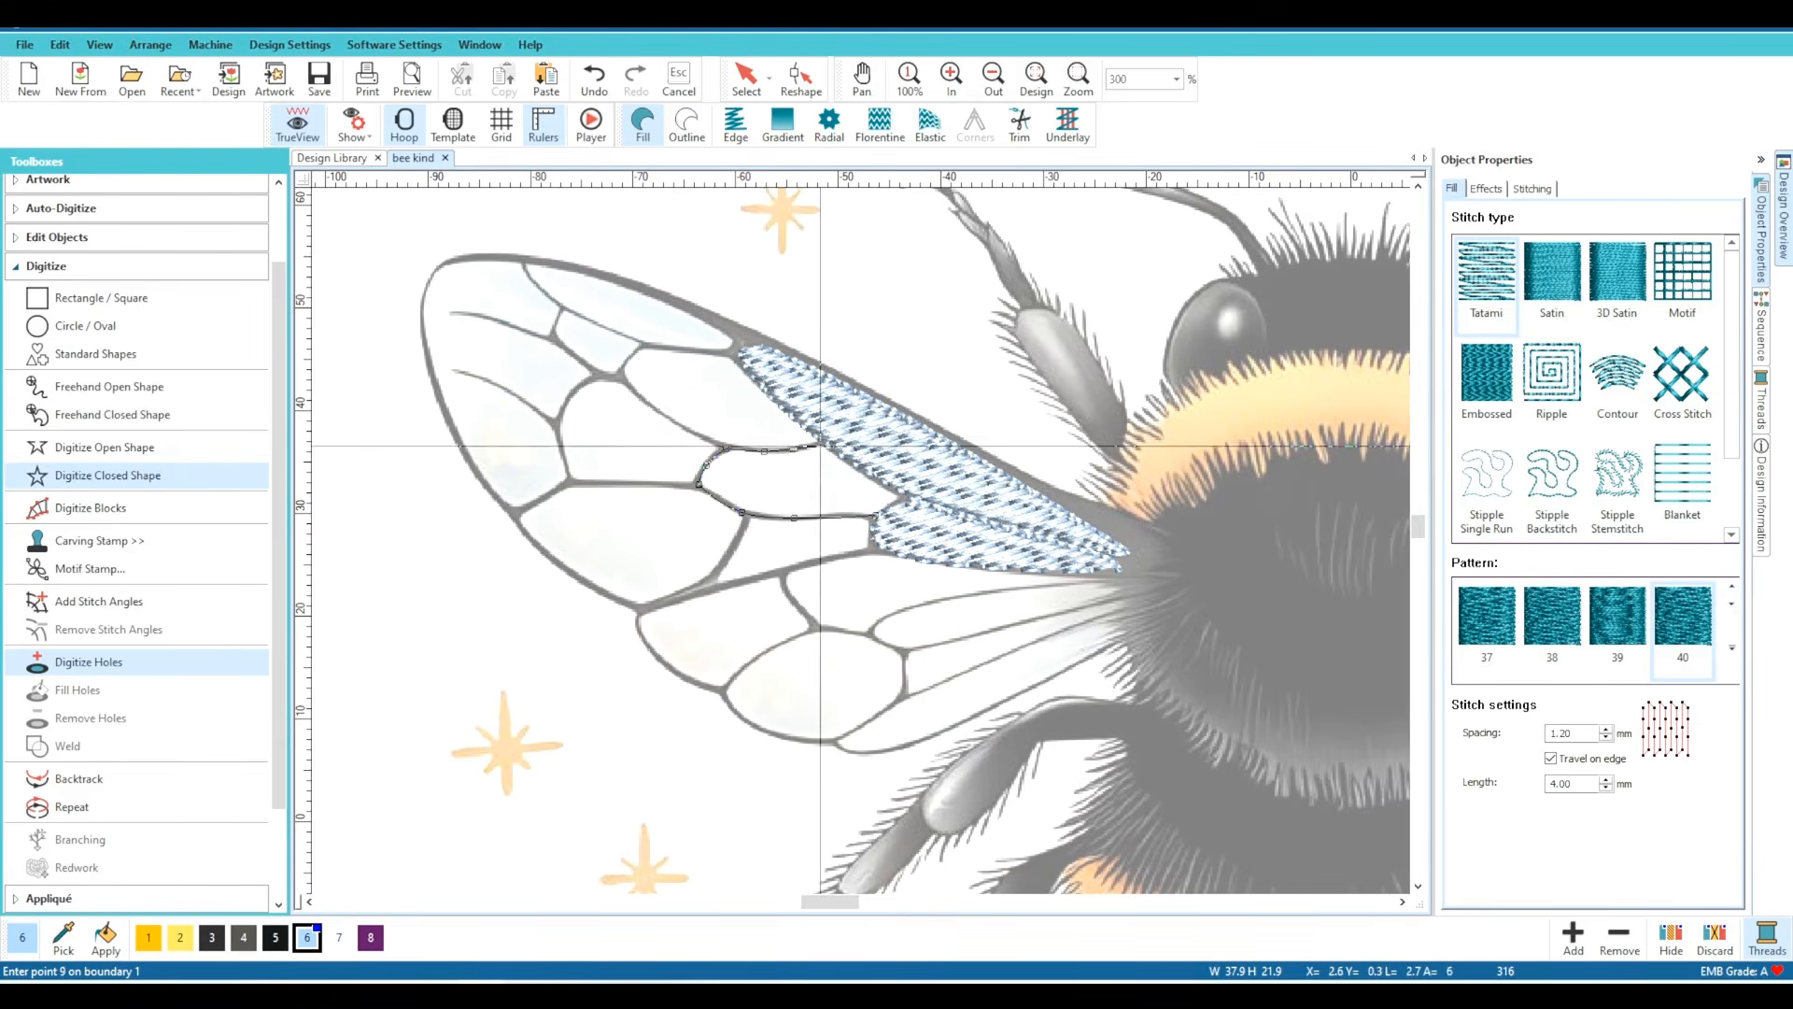
left_click(822, 442)
left_click(859, 472)
left_click(904, 495)
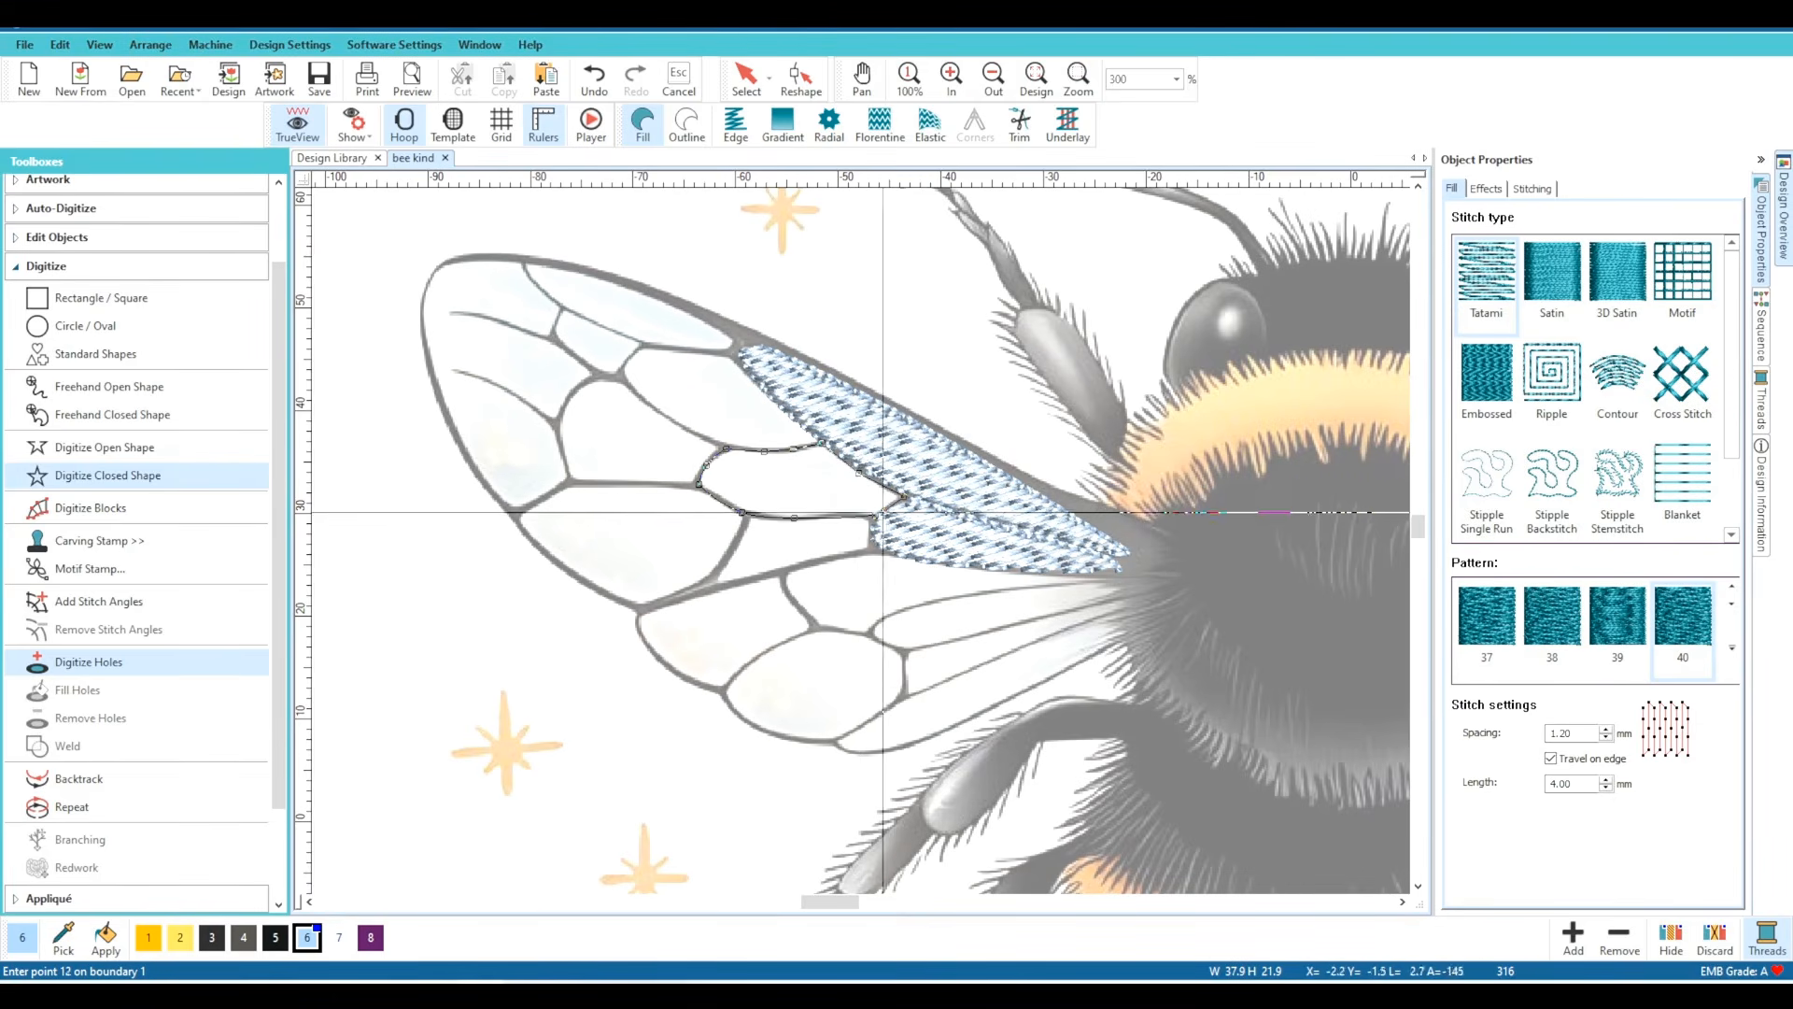
left_click(883, 513)
key("Return")
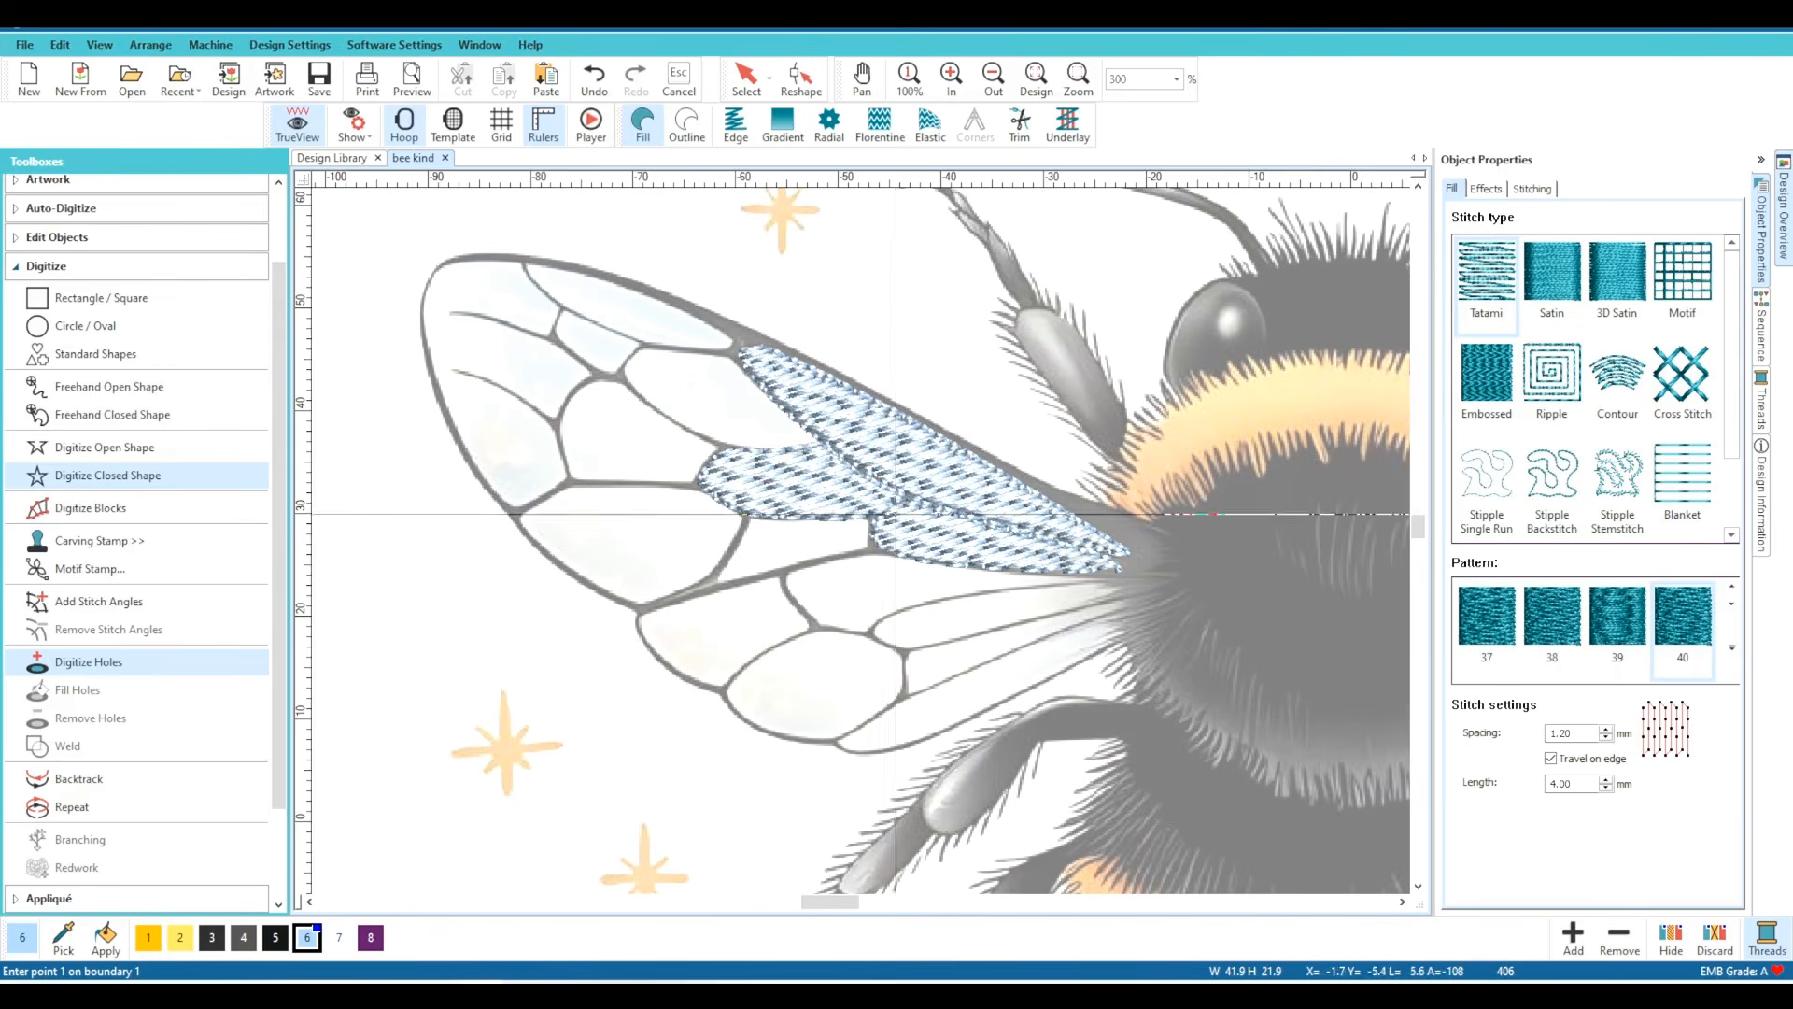
Digitize a closed tatami fill over the large cell between the middle cell and the wing's upper edge
left_click(720, 452)
left_click(652, 408)
left_click(621, 379)
left_click(620, 364)
left_click(643, 347)
left_click(738, 352)
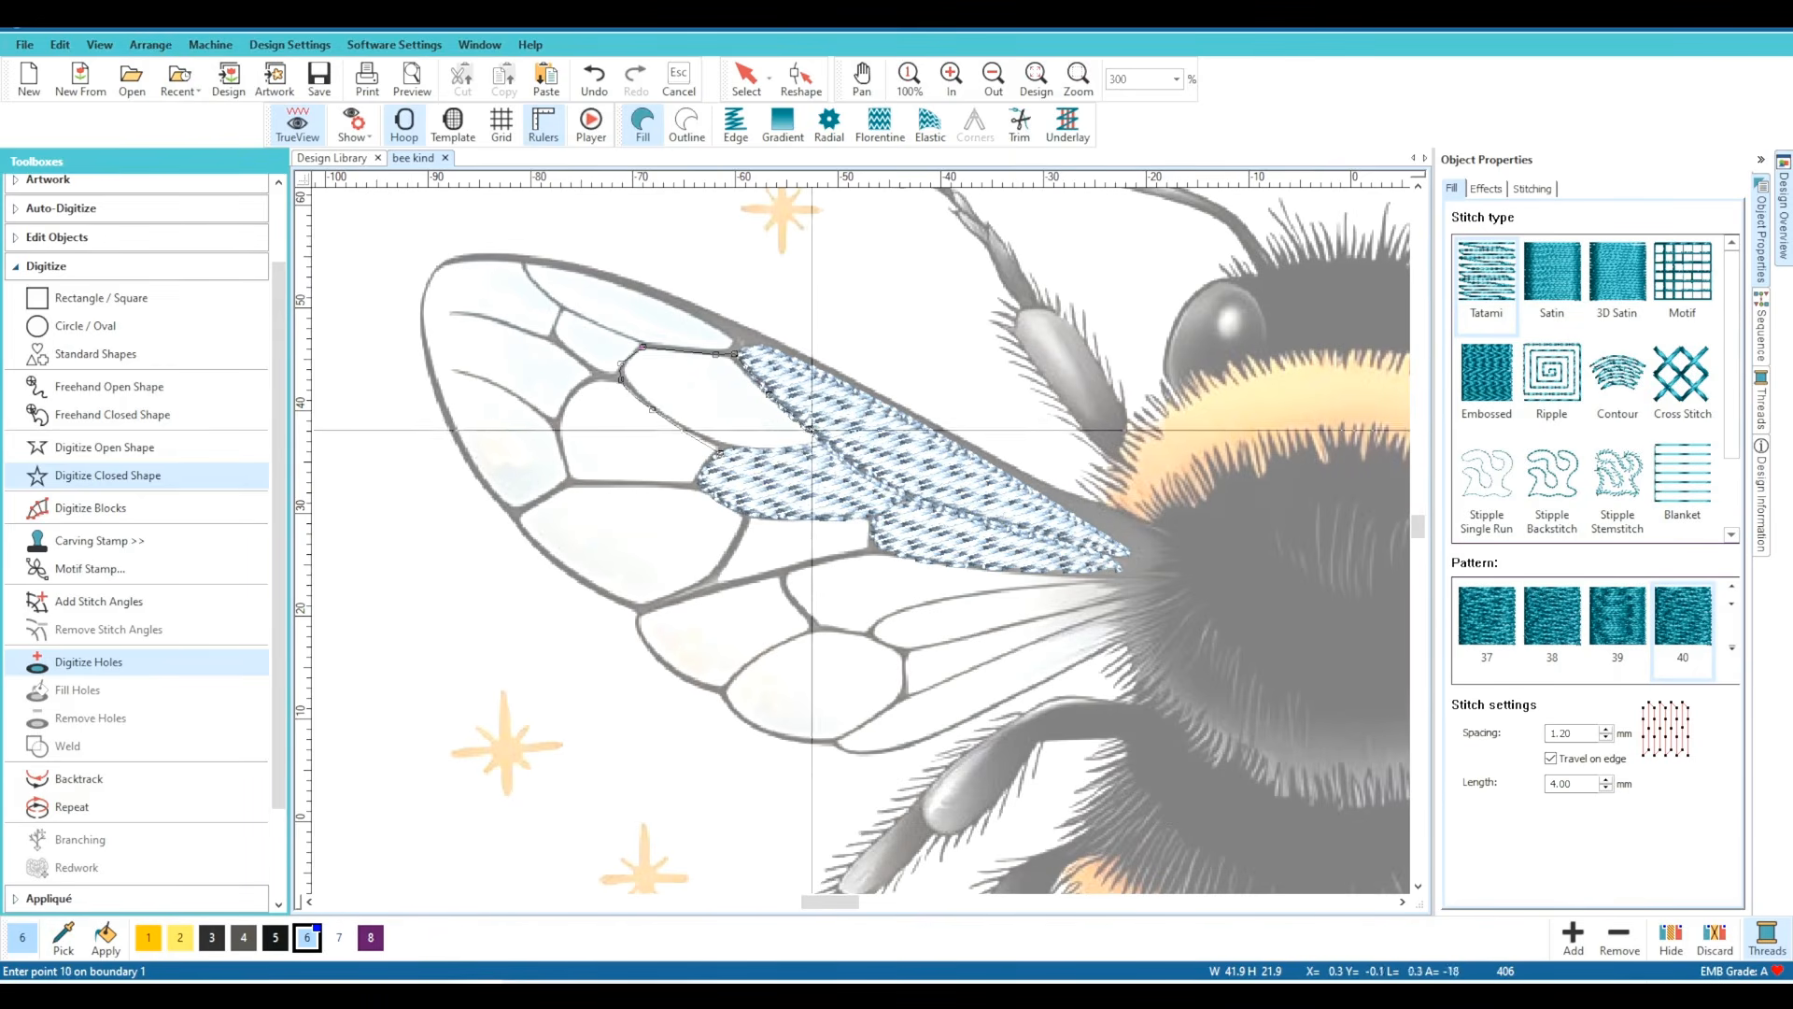
key("Return")
Digitize a closed tatami fill over the narrow cell along the upper edge towards the left wing's tip
left_click(735, 352)
left_click(637, 344)
left_click(559, 304)
left_click(526, 276)
left_click(525, 262)
left_click(628, 282)
left_click(735, 340)
key("Return")
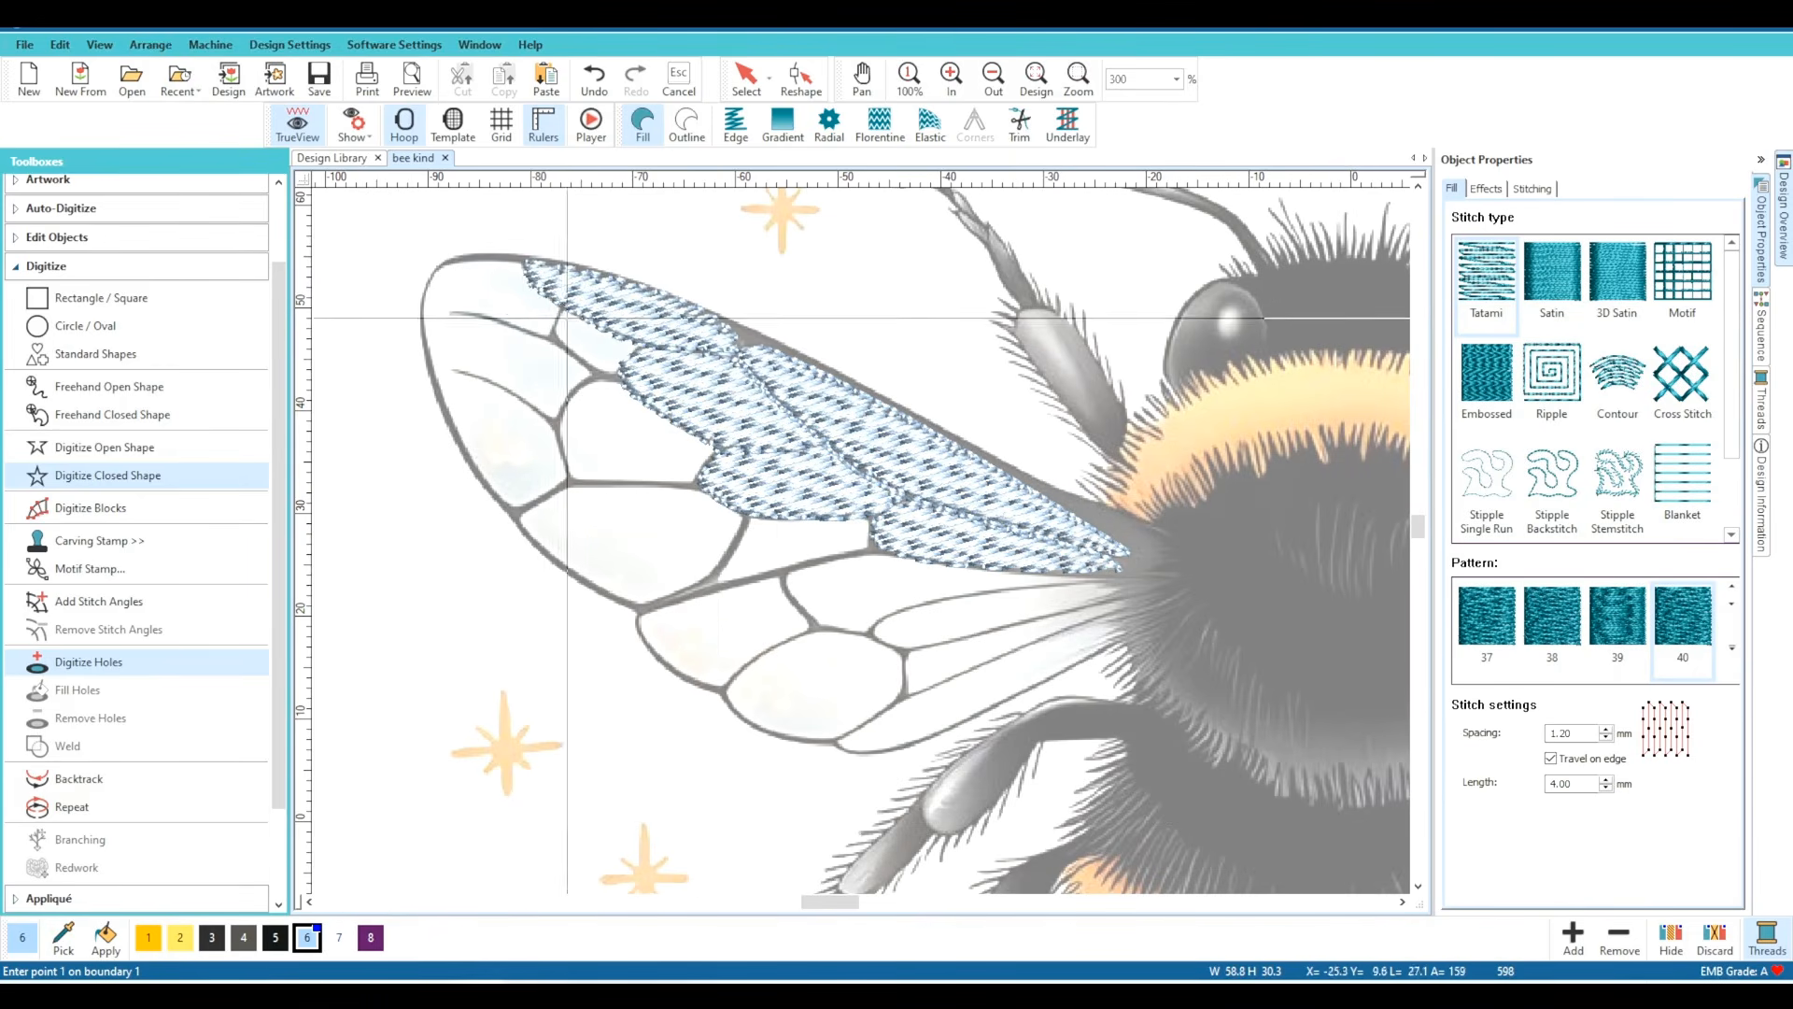
Digitize a closed tatami fill over the rounded tip of the left wing, using curved points along its edge
left_click(549, 342)
left_click(420, 320)
right_click(466, 261)
left_click(521, 262)
key("Return")
key("h")
left_click(108, 476)
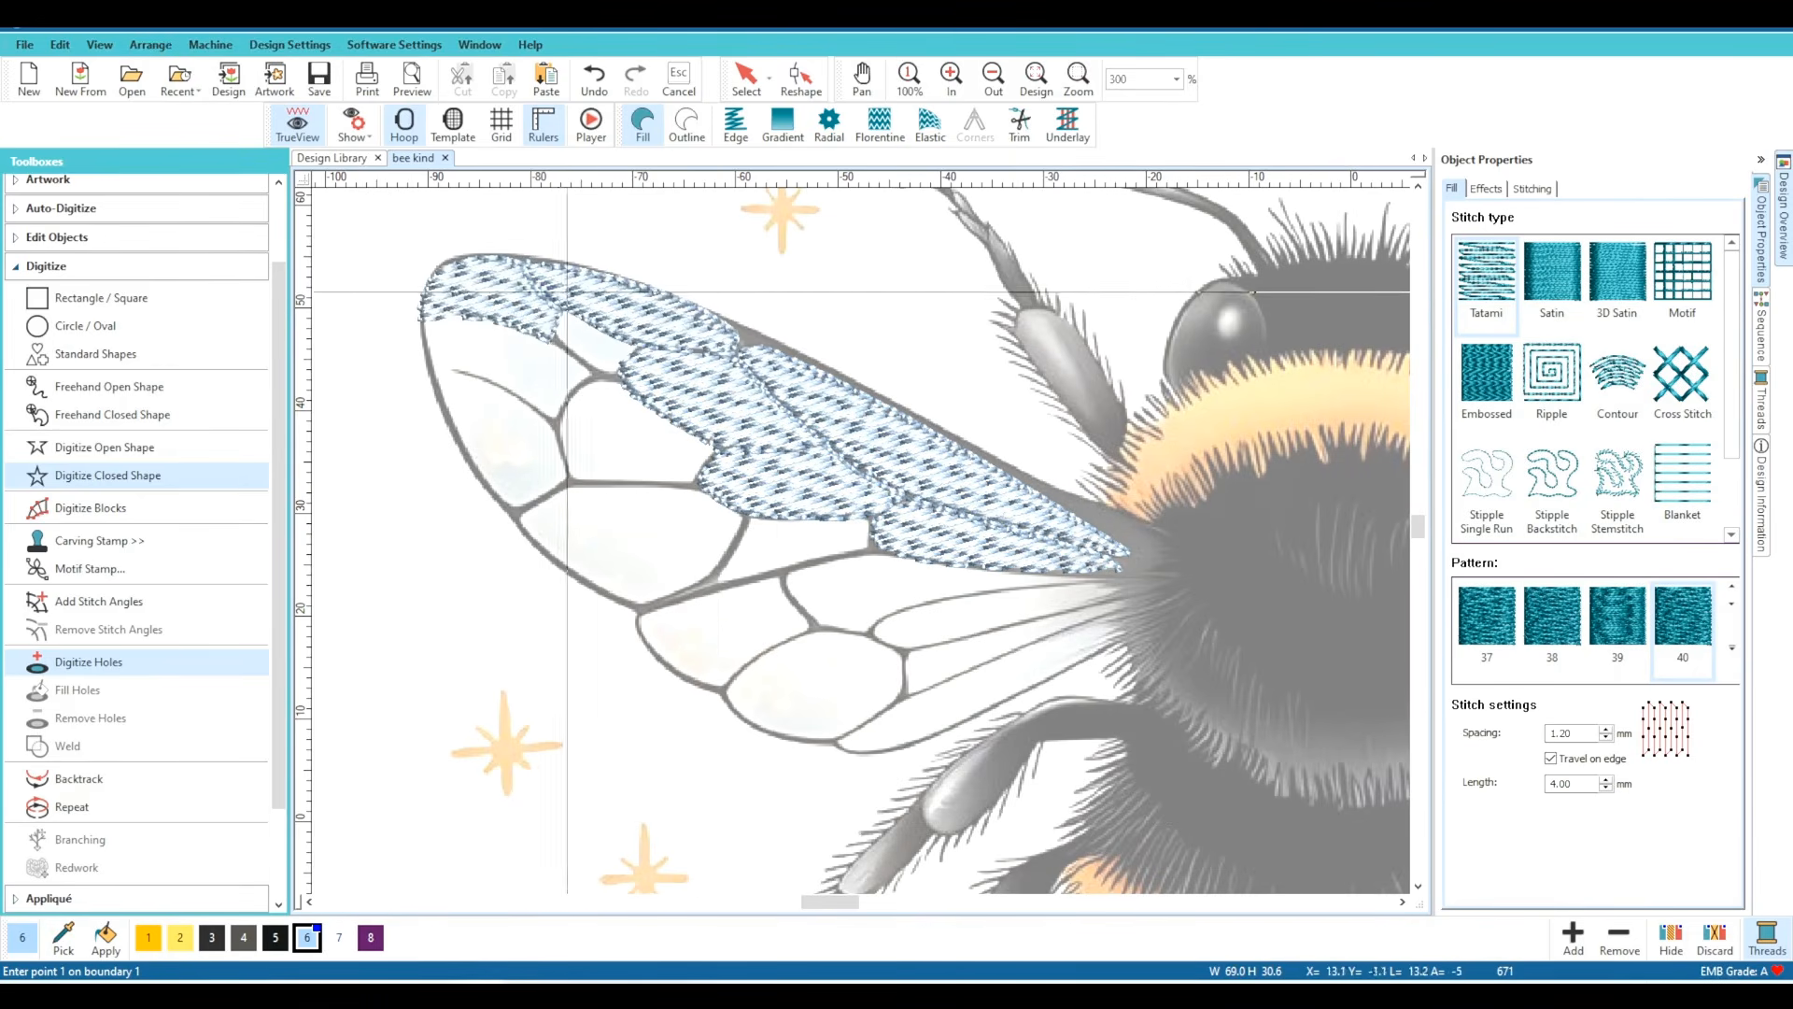
Digitize closed tatami fills over the small inner cell next to the tip and the curved cell directly beneath the rounded tip
left_click(562, 308)
key("Return")
left_click(436, 376)
right_click(488, 381)
left_click(557, 425)
right_click(582, 381)
left_click(617, 377)
left_click(422, 317)
key("Return")
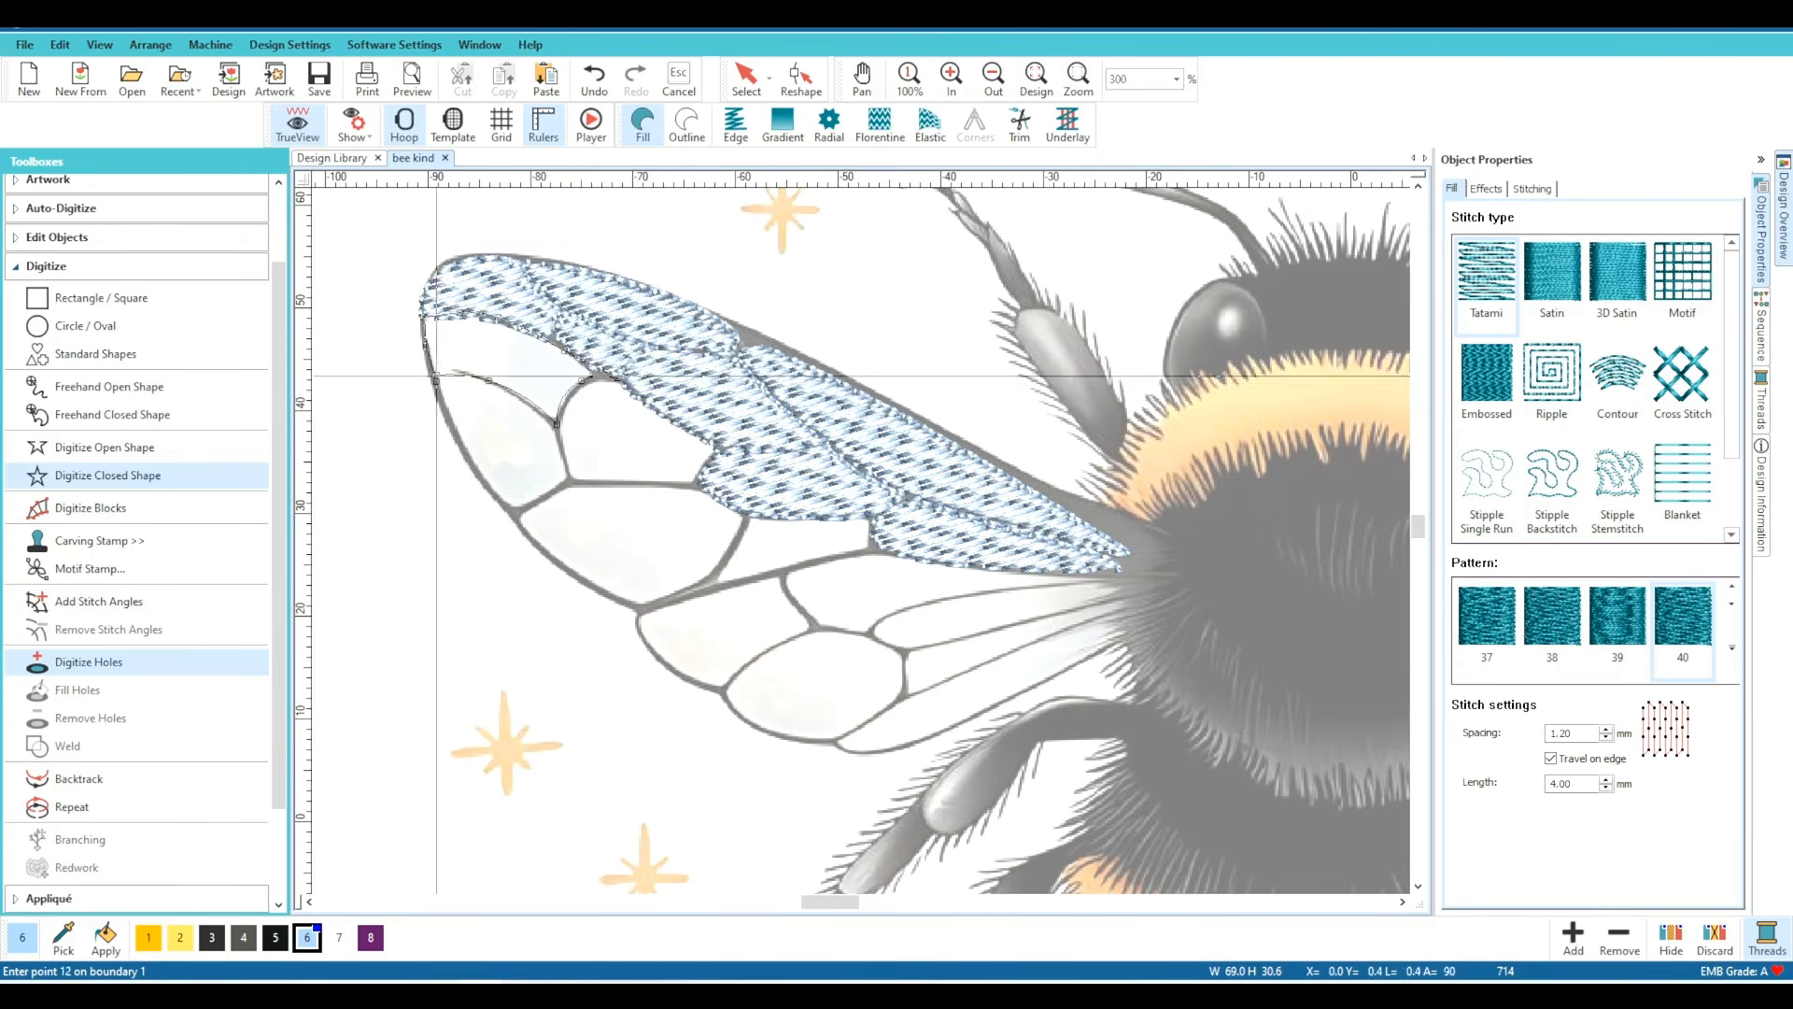
Digitize a closed tatami fill over the outer-edge cell below the tip cells of the left wing
left_click(513, 511)
left_click(567, 481)
left_click(558, 424)
key("Return")
Digitize a closed tatami fill over the central cell between the outer-edge cell and the middle wing cell
left_click(567, 481)
left_click(558, 421)
left_click(618, 379)
left_click(715, 447)
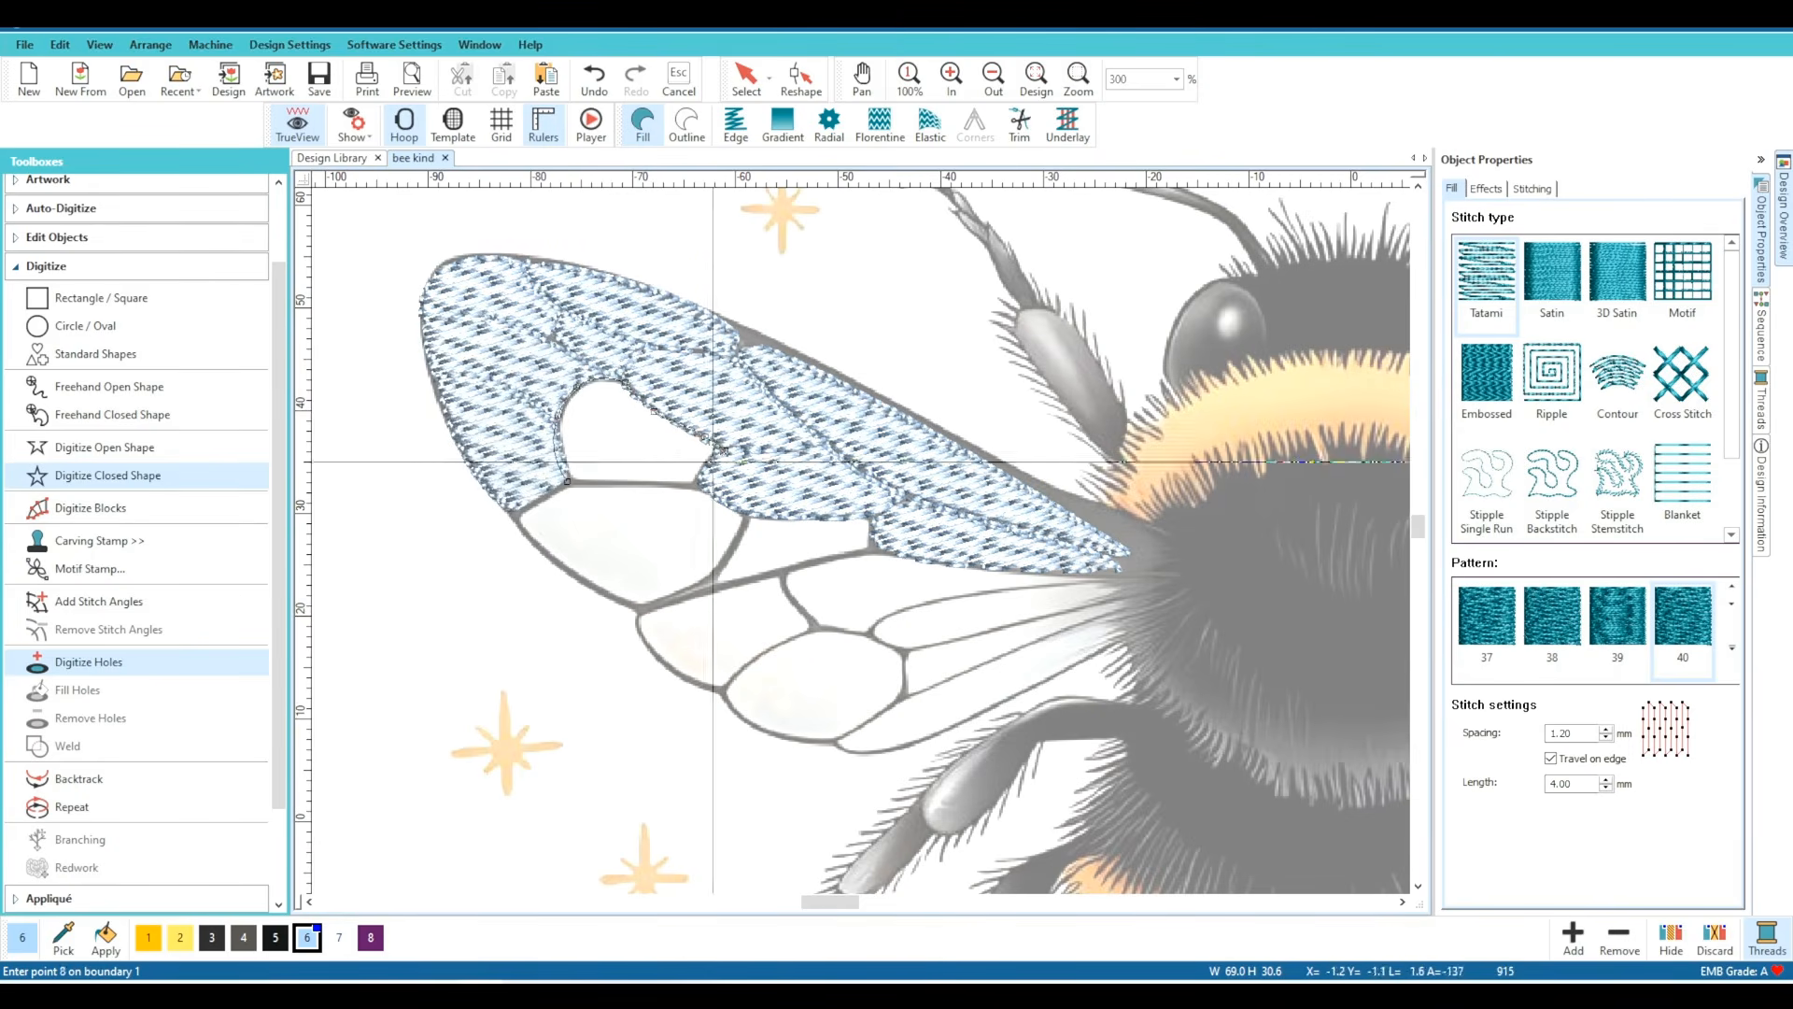
left_click(698, 484)
key("Return")
Digitize a closed tatami fill over the large lower outer cell of the left upper wing
left_click(517, 512)
left_click(641, 612)
left_click(748, 516)
key("Return")
Digitize a closed tatami fill over the small four-sided cell between the lower outer cell and the narrow base cell
left_click(708, 582)
left_click(748, 516)
left_click(869, 519)
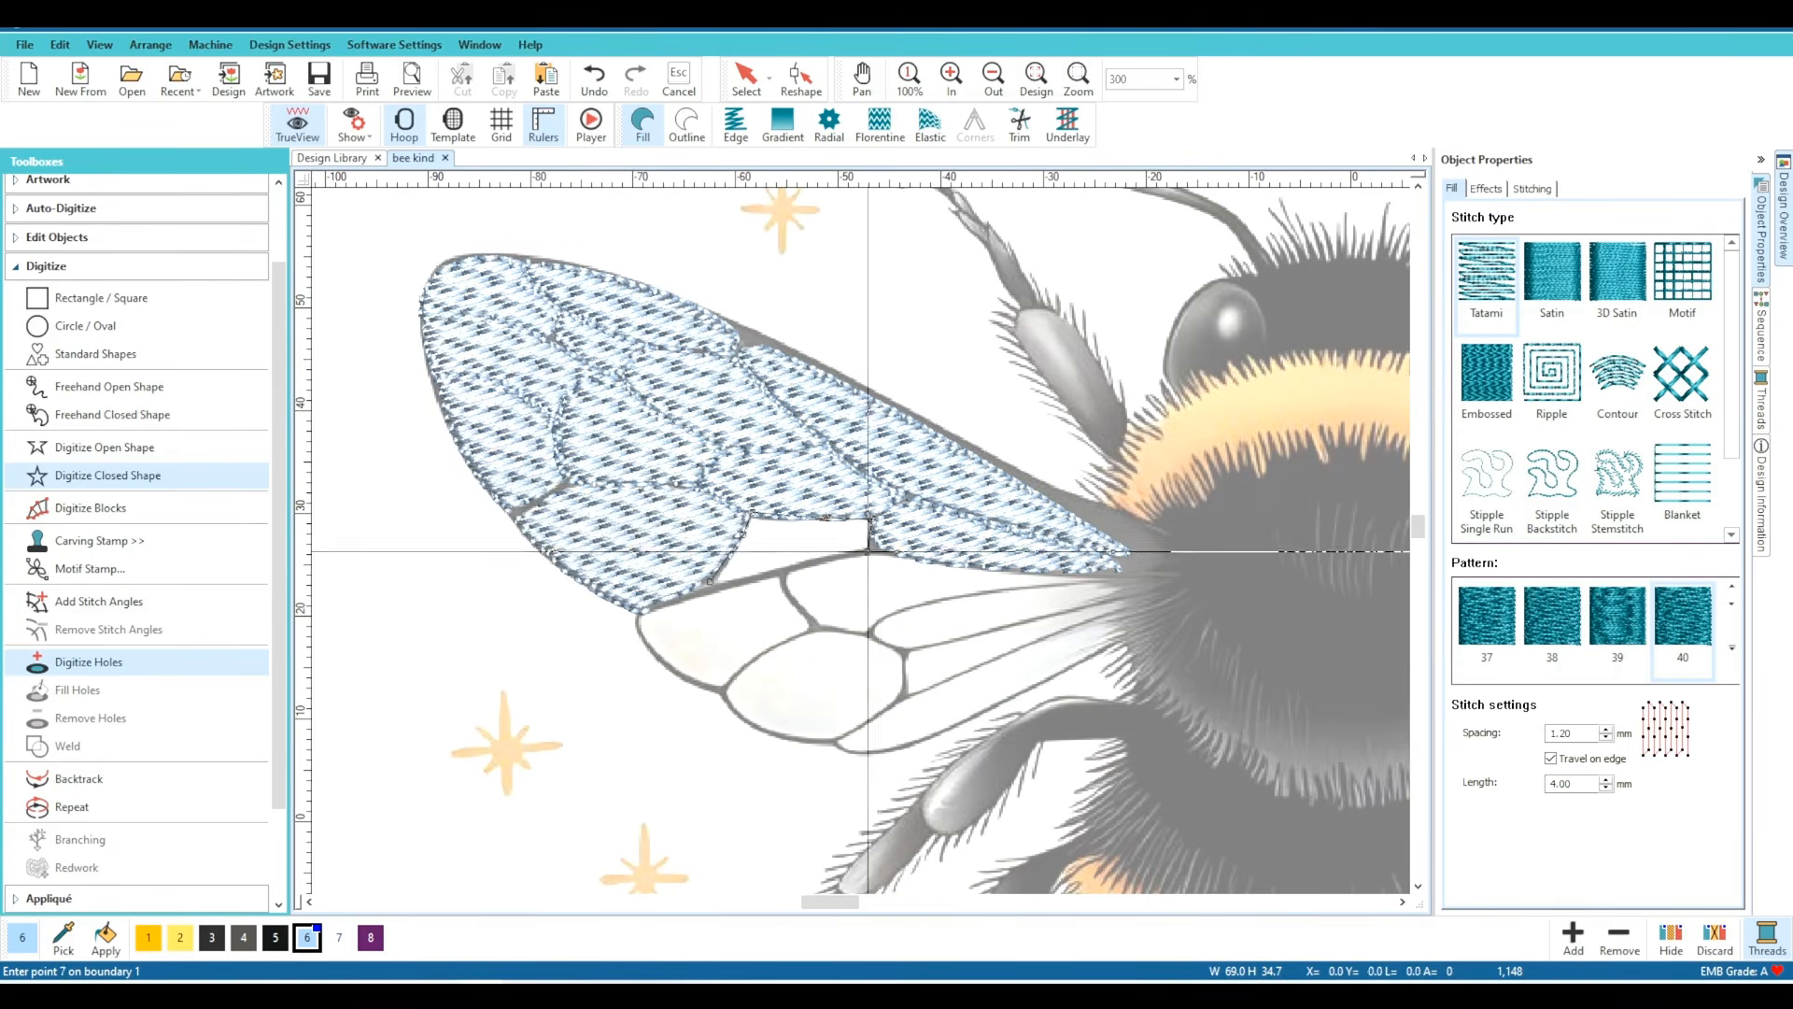
left_click(870, 550)
key("Return")
Digitize closed tatami fills over the outermost cell of the lower wing and the rounded cell beside it
left_click(642, 613)
left_click(785, 575)
left_click(815, 628)
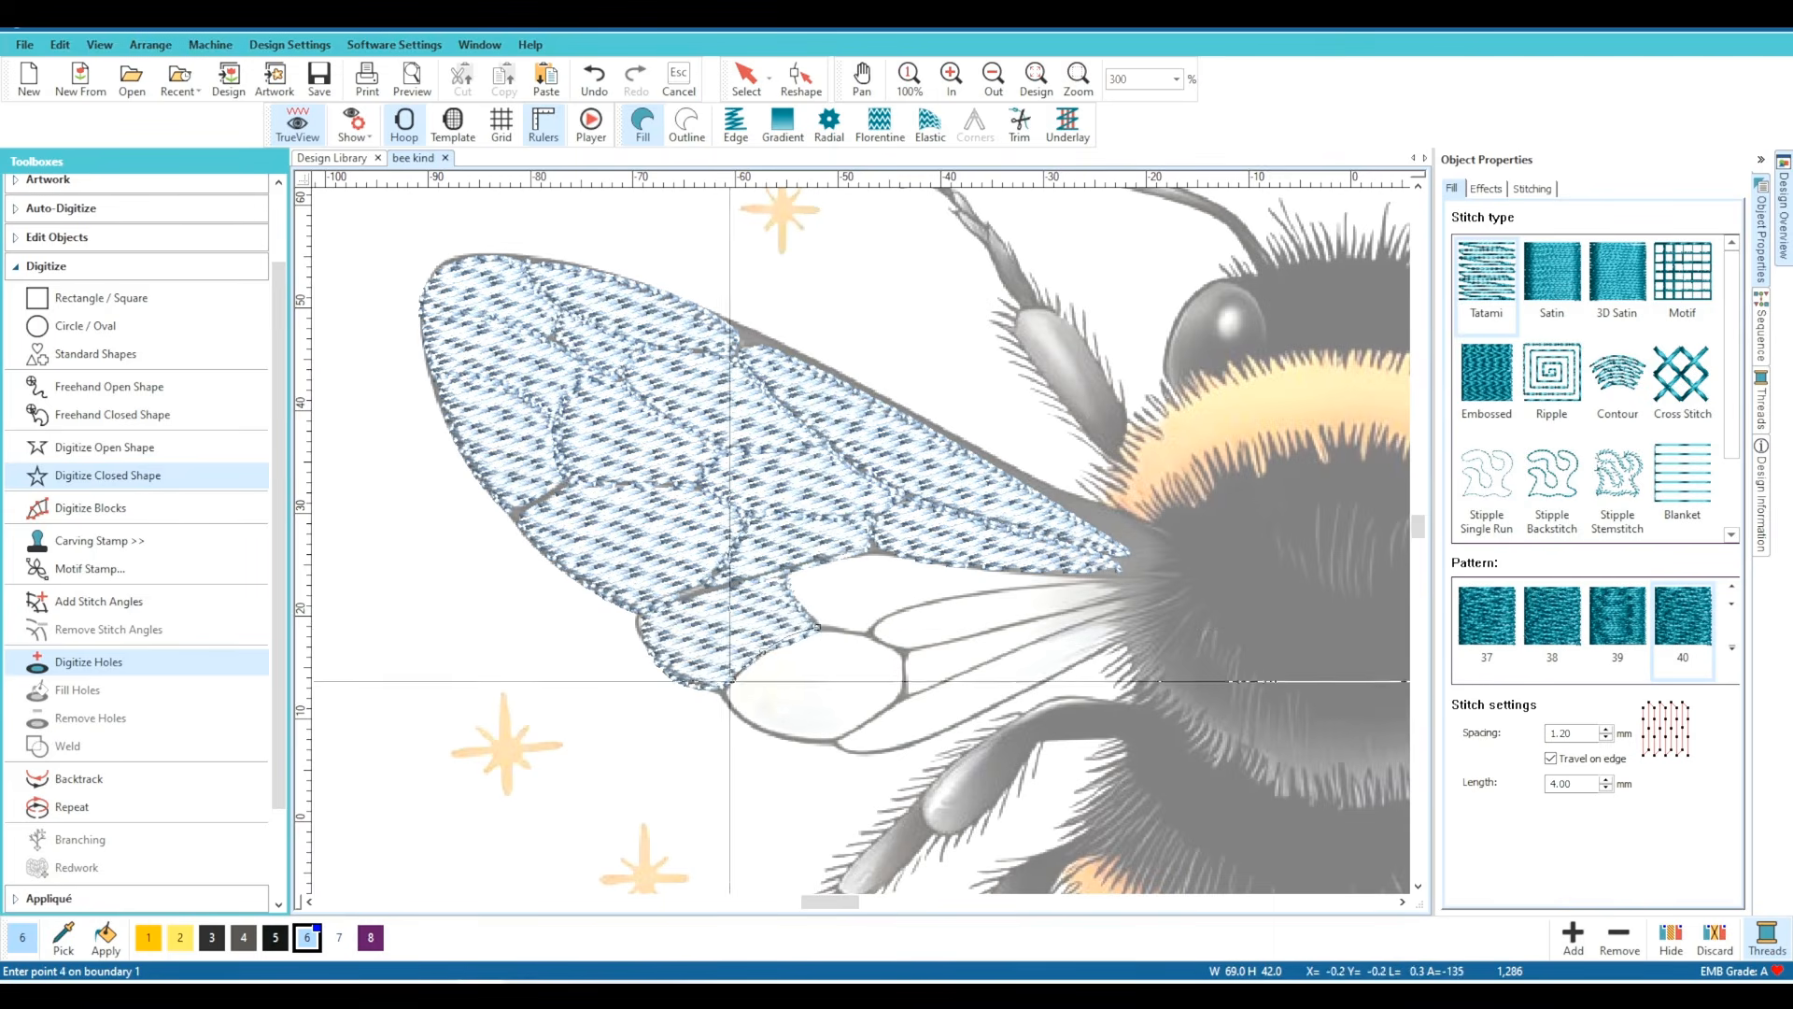
left_click(835, 742)
key("Return")
Digitize a closed tatami fill over the lower wing's long top cell reaching to the body, using curved points along its edges
left_click(785, 581)
right_click(803, 614)
left_click(822, 627)
left_click(868, 631)
right_click(895, 615)
right_click(971, 591)
left_click(1118, 577)
right_click(981, 567)
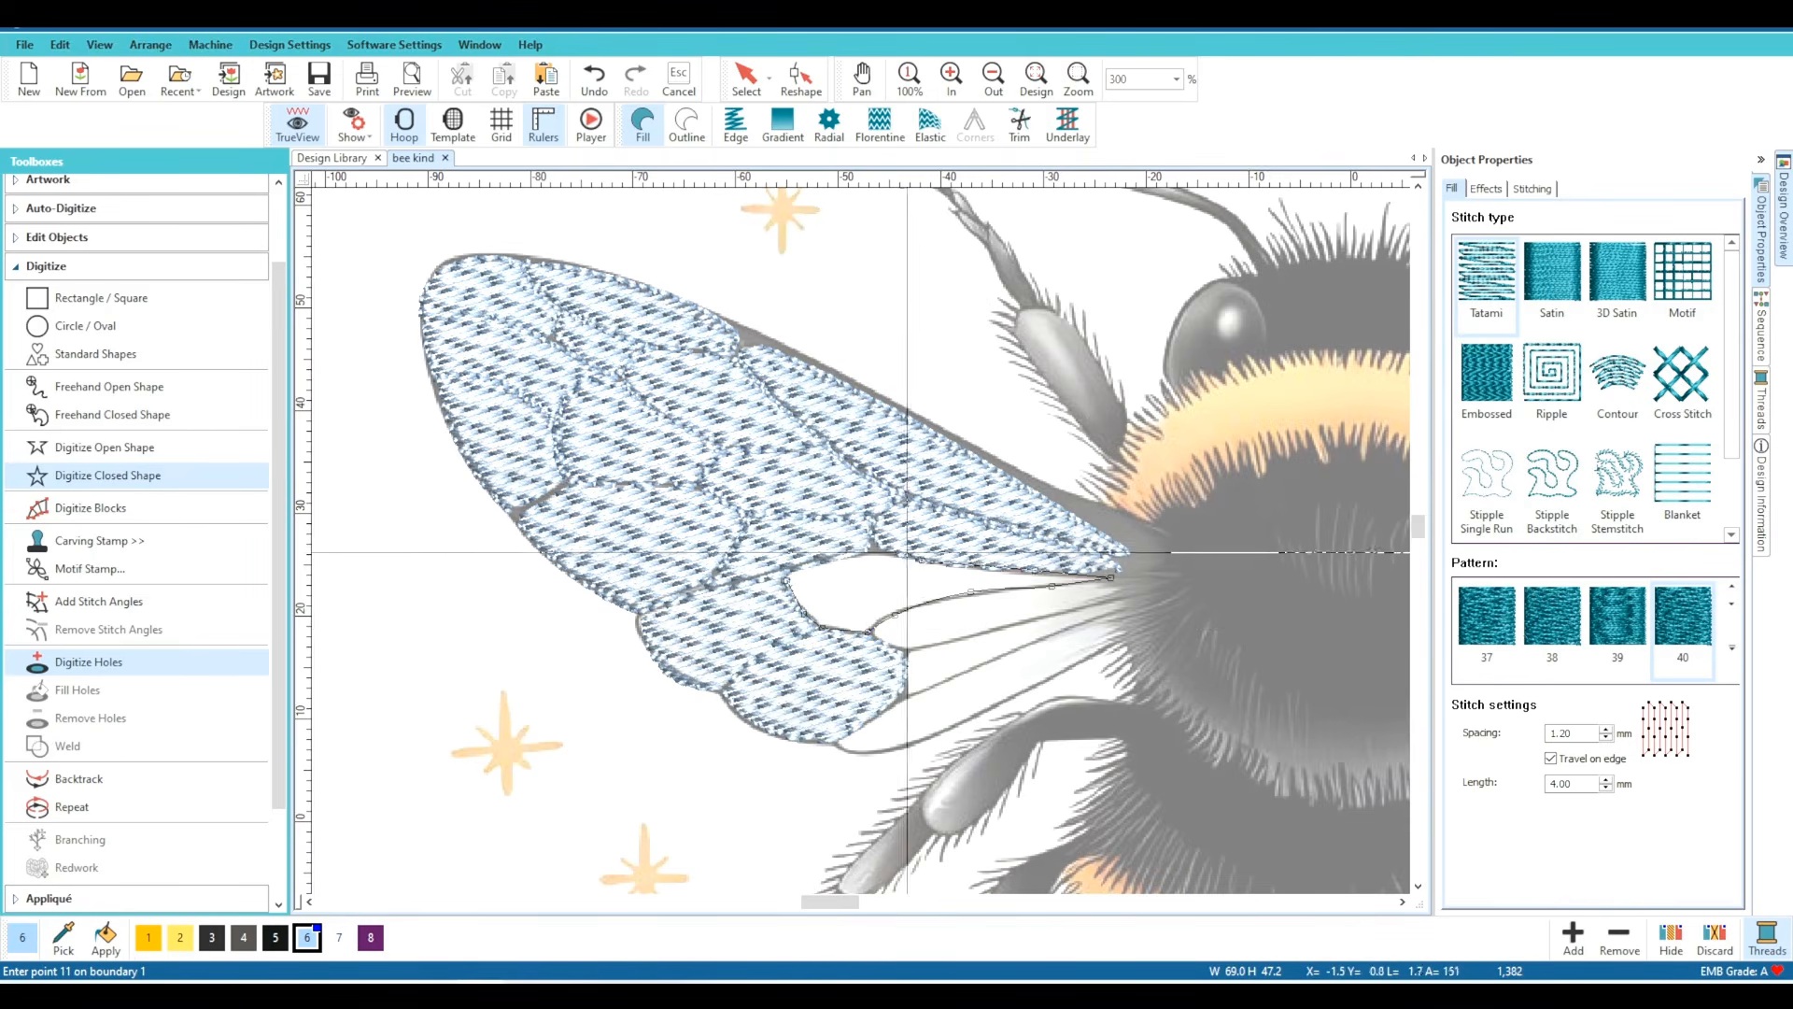
left_click(874, 553)
right_click(824, 563)
key("Return")
Digitize a closed tatami fill over the first narrow cell below the lower wing's long top cell, ending at the body
left_click(1118, 579)
right_click(1002, 587)
right_click(915, 603)
left_click(1165, 583)
key("Return")
Digitize a closed tatami fill over the second narrow cell running from the rounded cell to the body
left_click(906, 651)
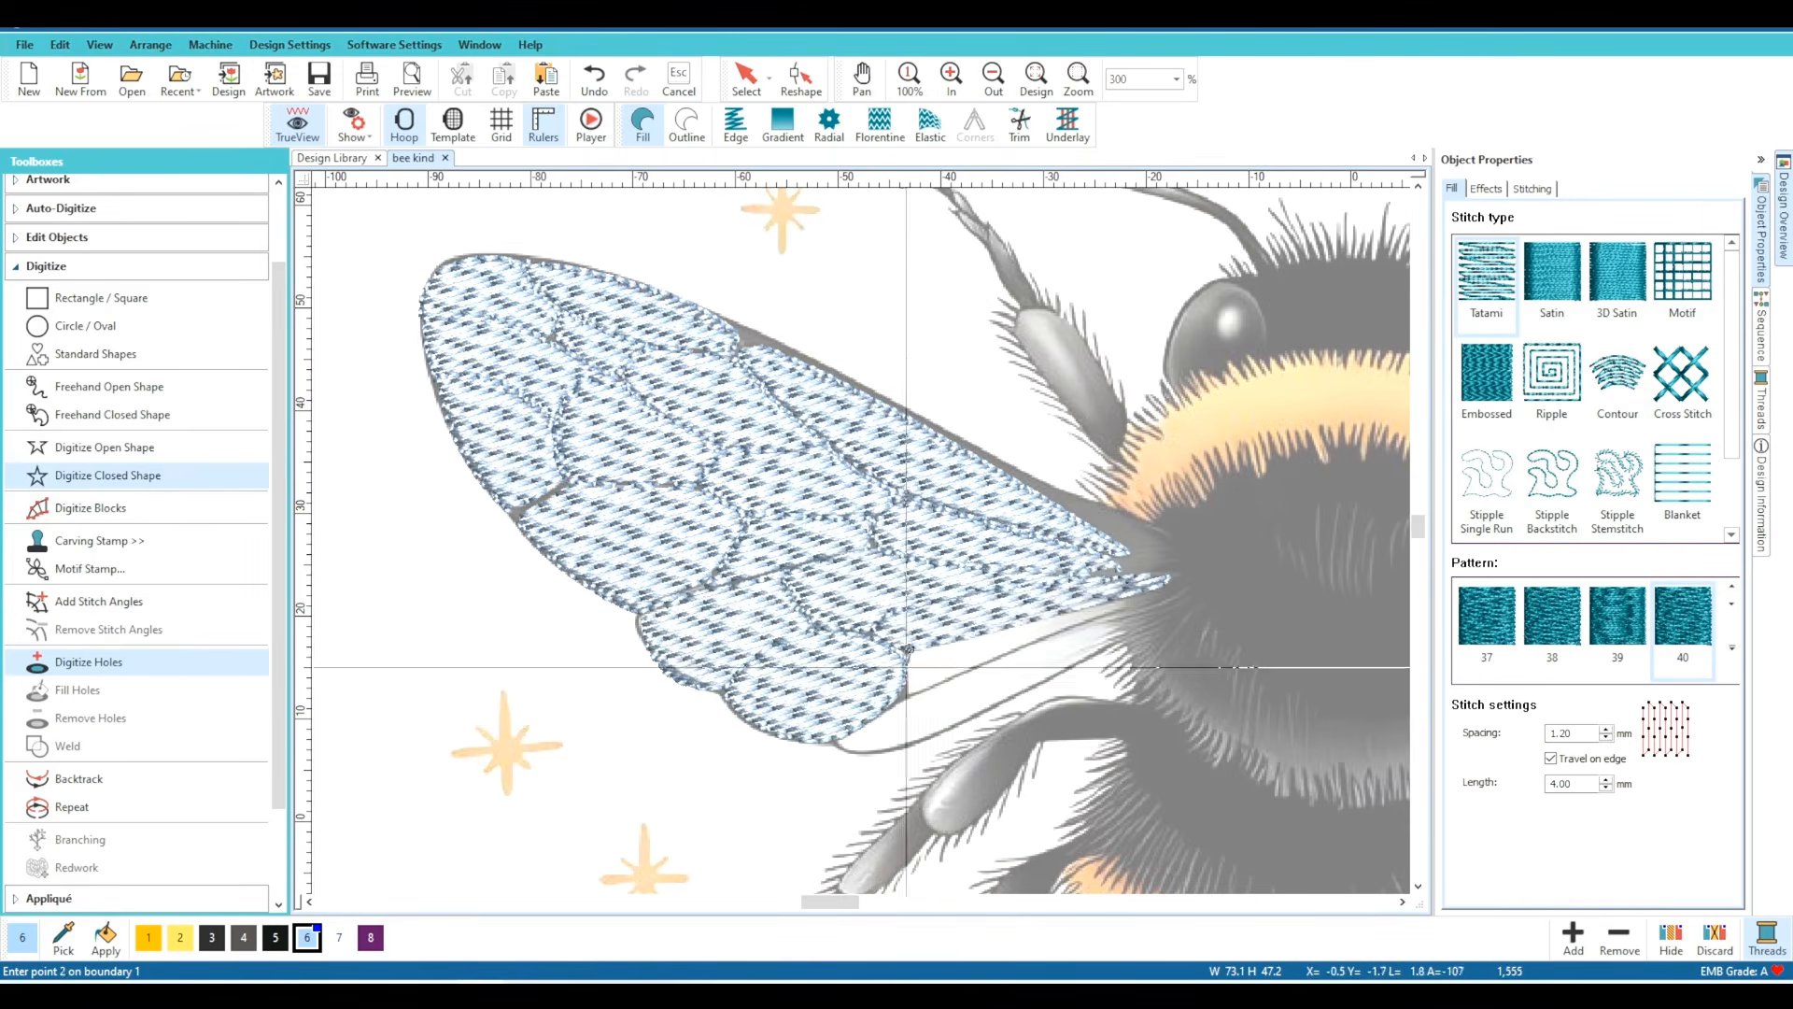
left_click(909, 695)
left_click(1164, 600)
key("Return")
Digitize a closed tatami fill over the last cell along the lower wing's bottom edge, with a curved outer end
left_click(910, 696)
right_click(865, 721)
left_click(1167, 583)
key("Return")
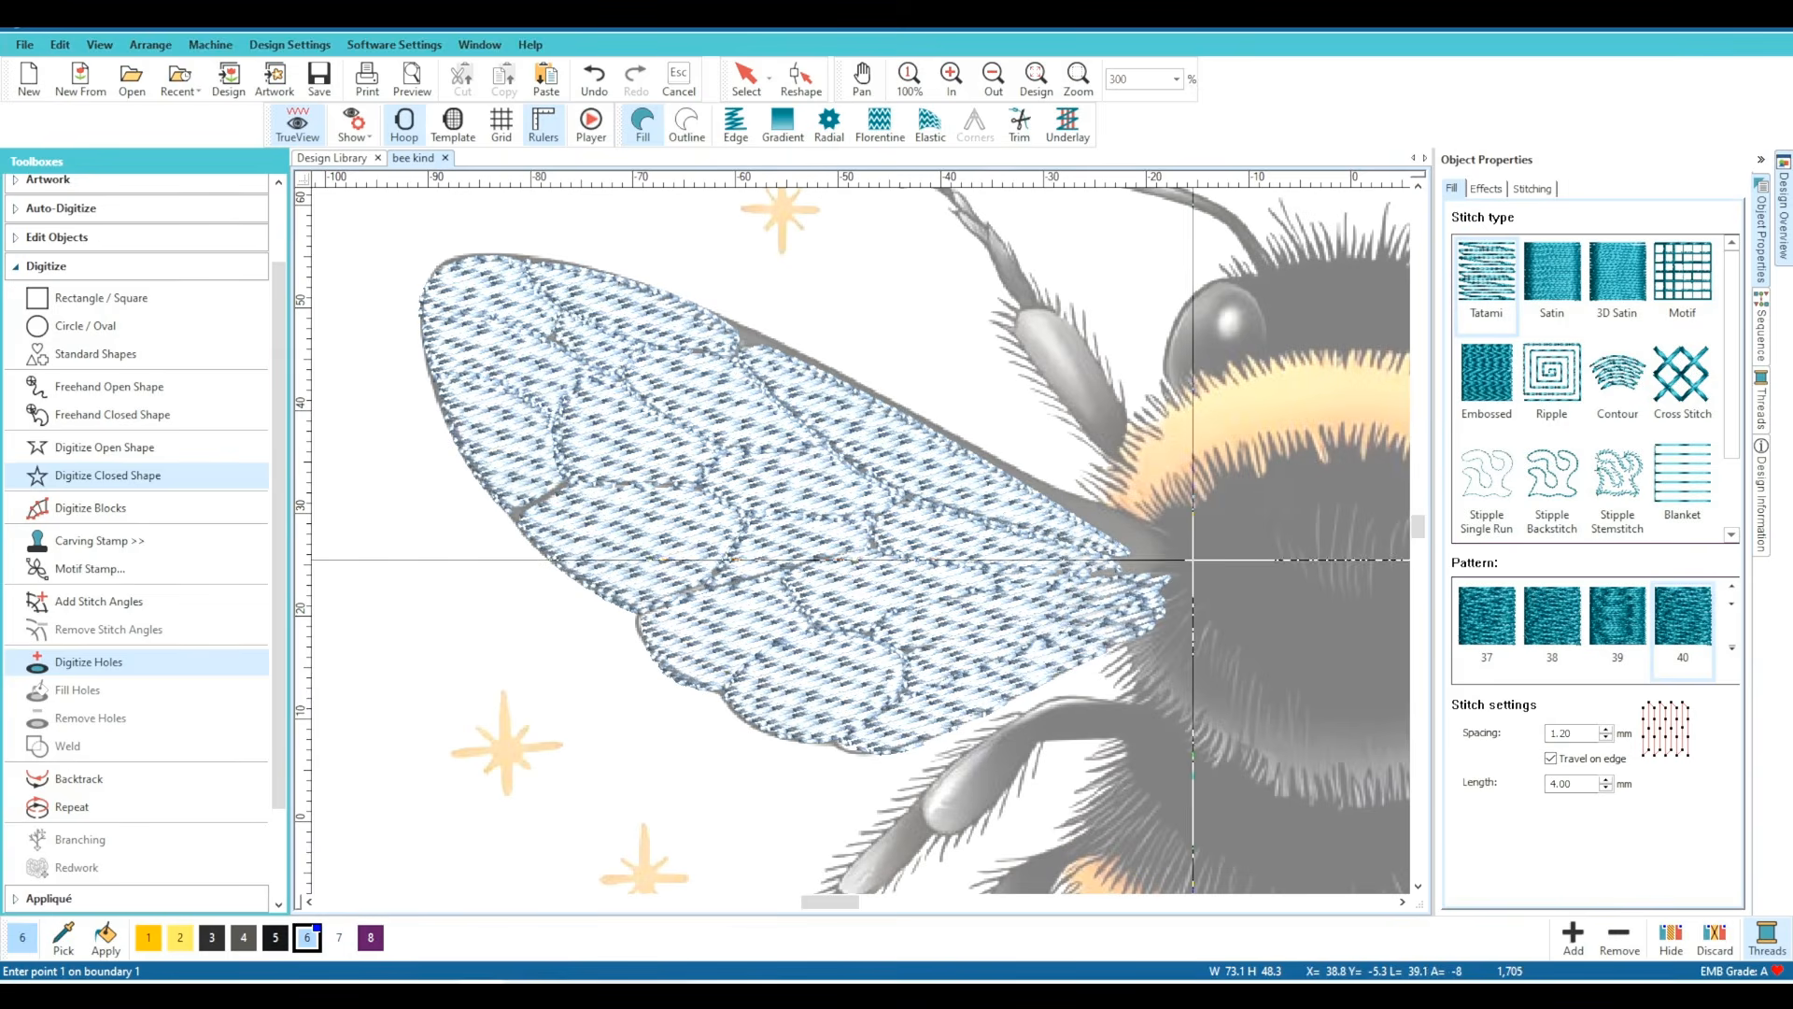
Select all the wing fills and apply the Florentine effect to them
left_click_drag(829, 902, 835, 902)
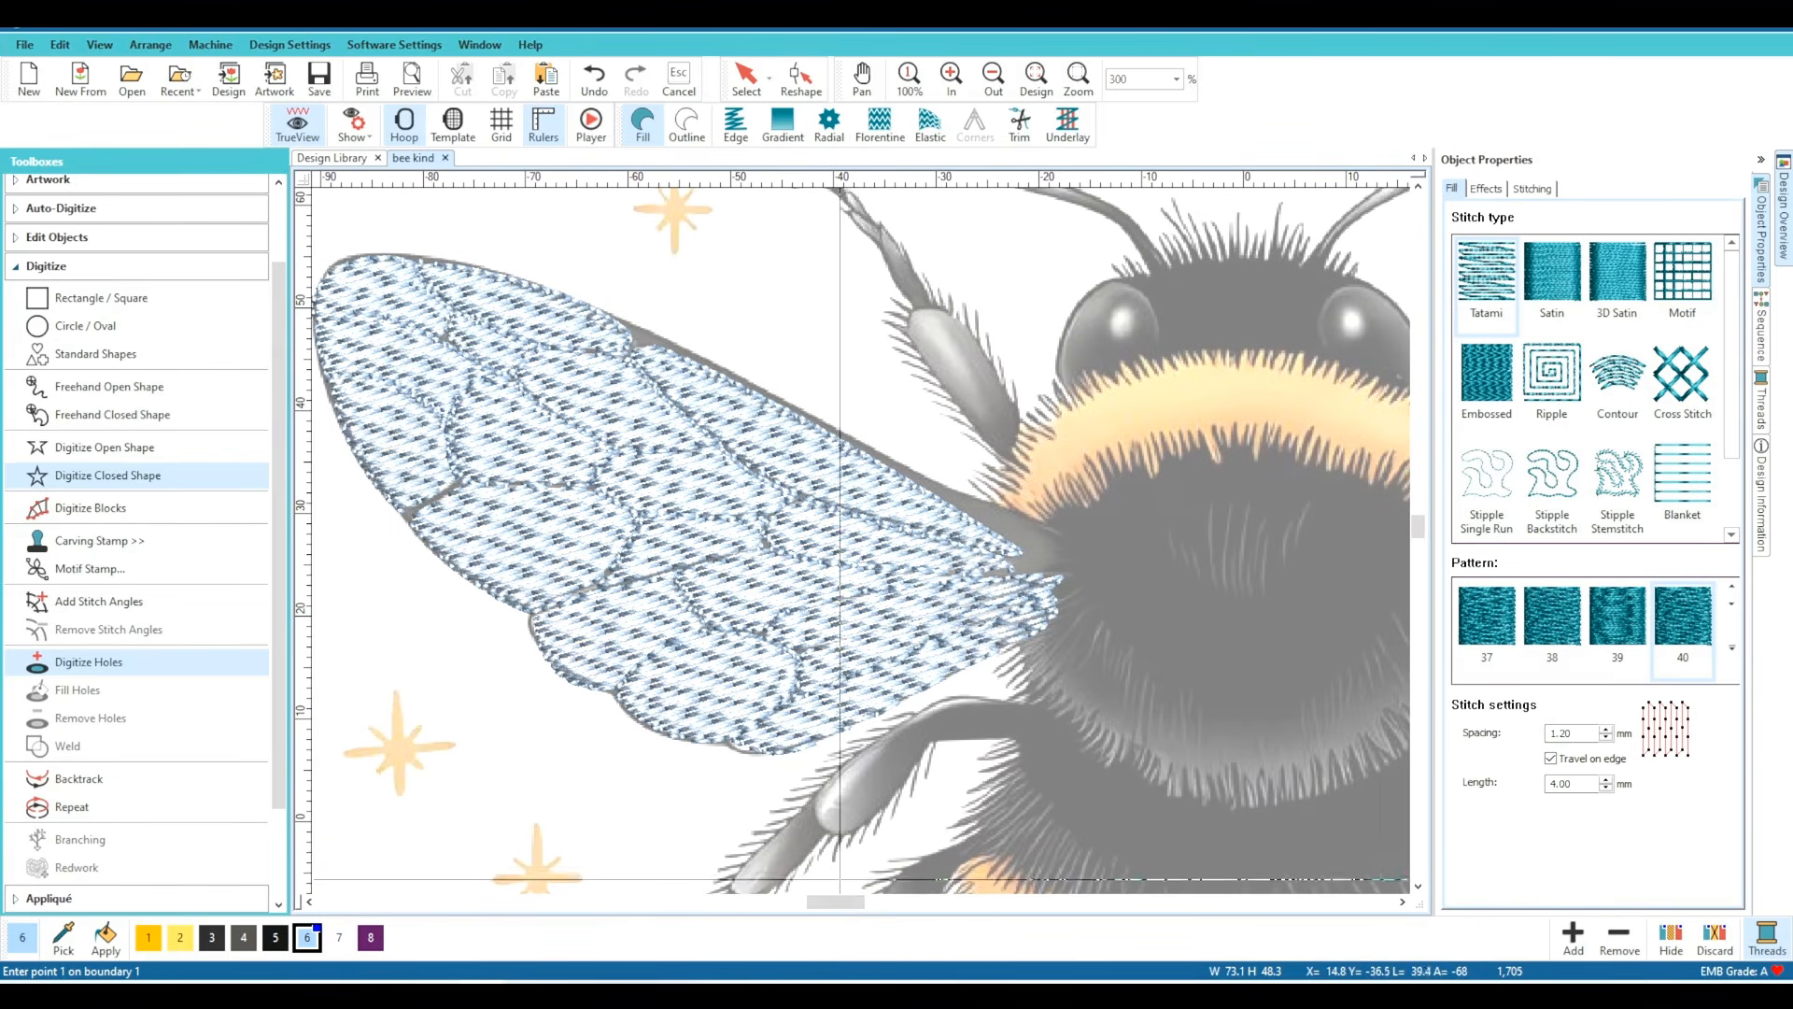
key("d")
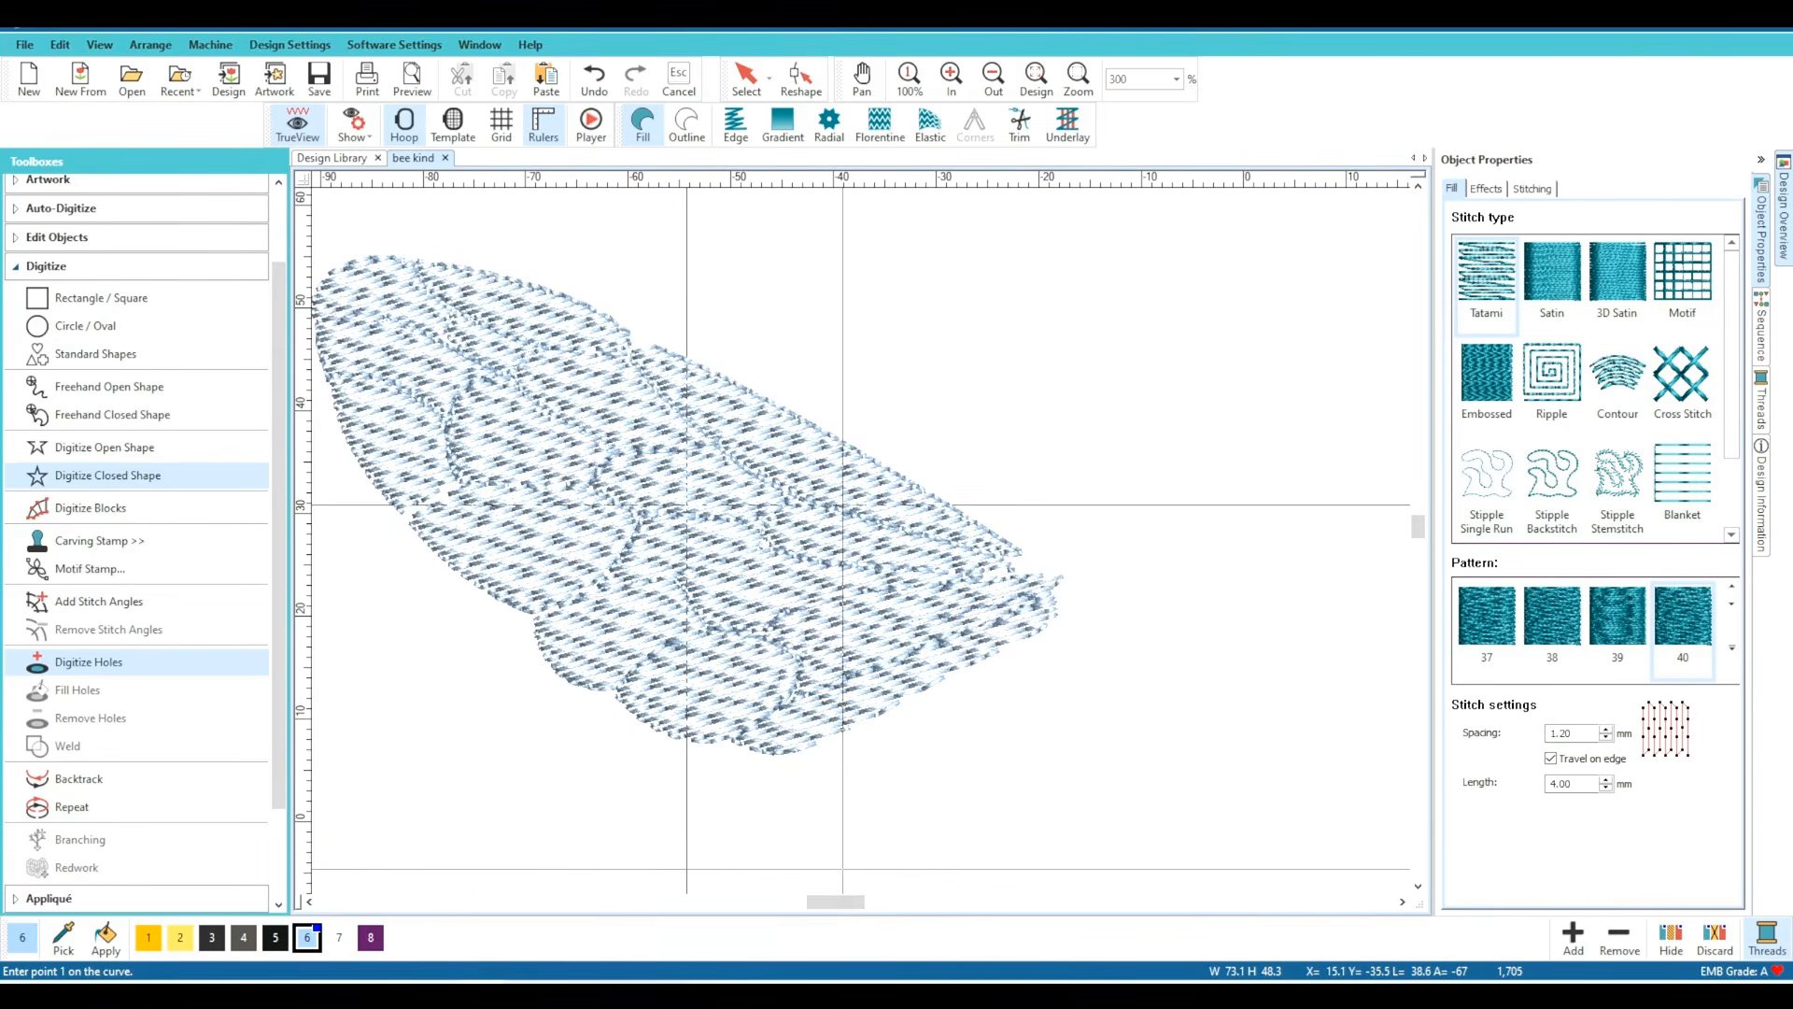
mouse_move(844, 903)
left_mouse_down()
mouse_move(867, 903)
mouse_move(831, 904)
left_mouse_up()
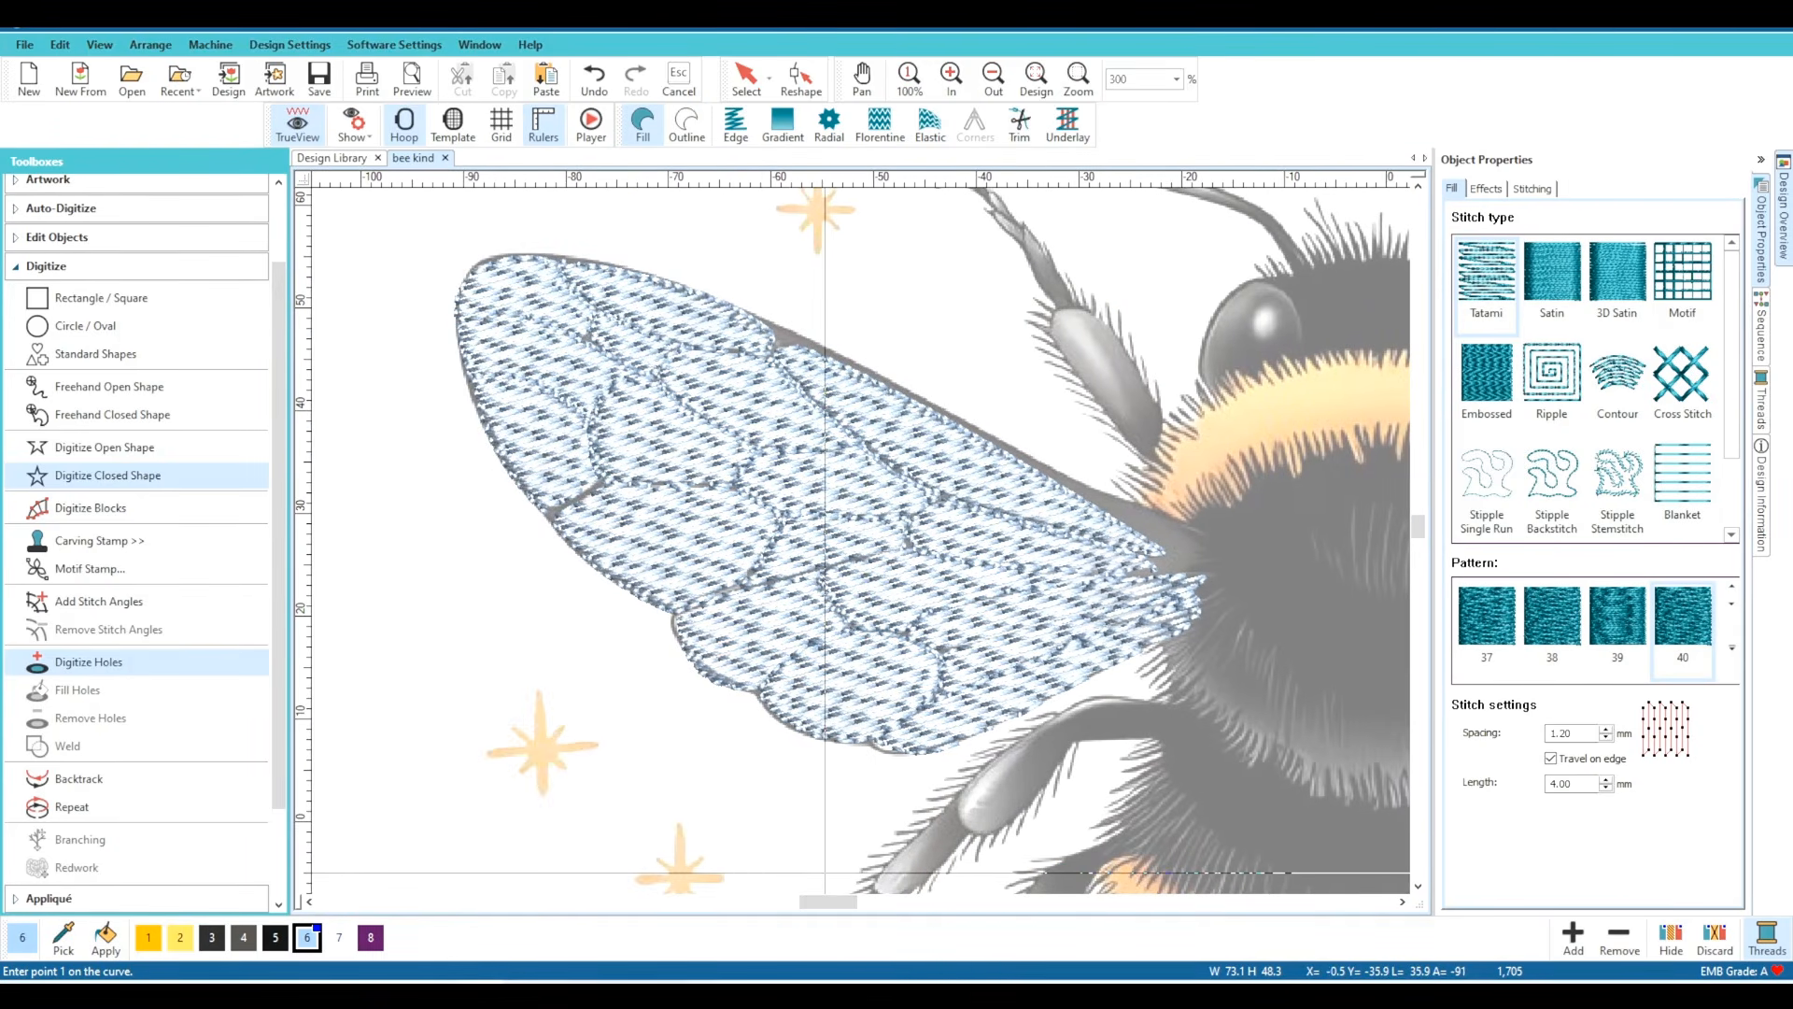
left_click(746, 79)
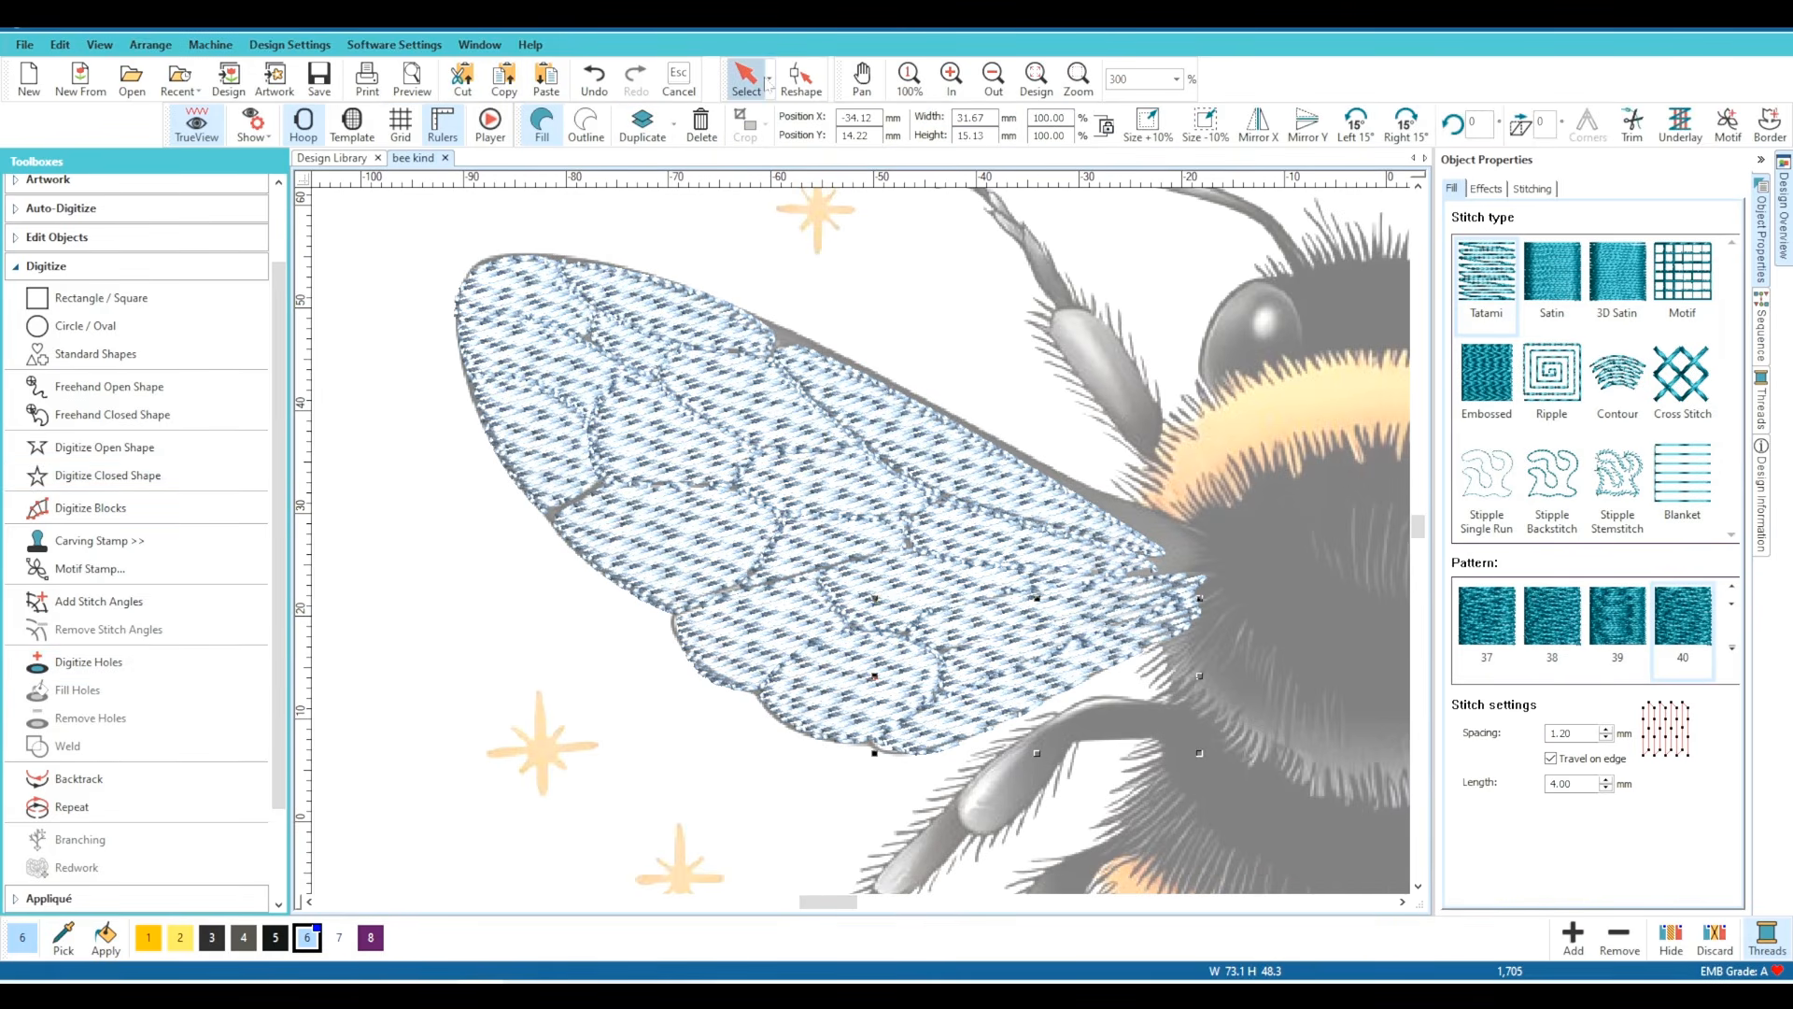
key("ctrl+z")
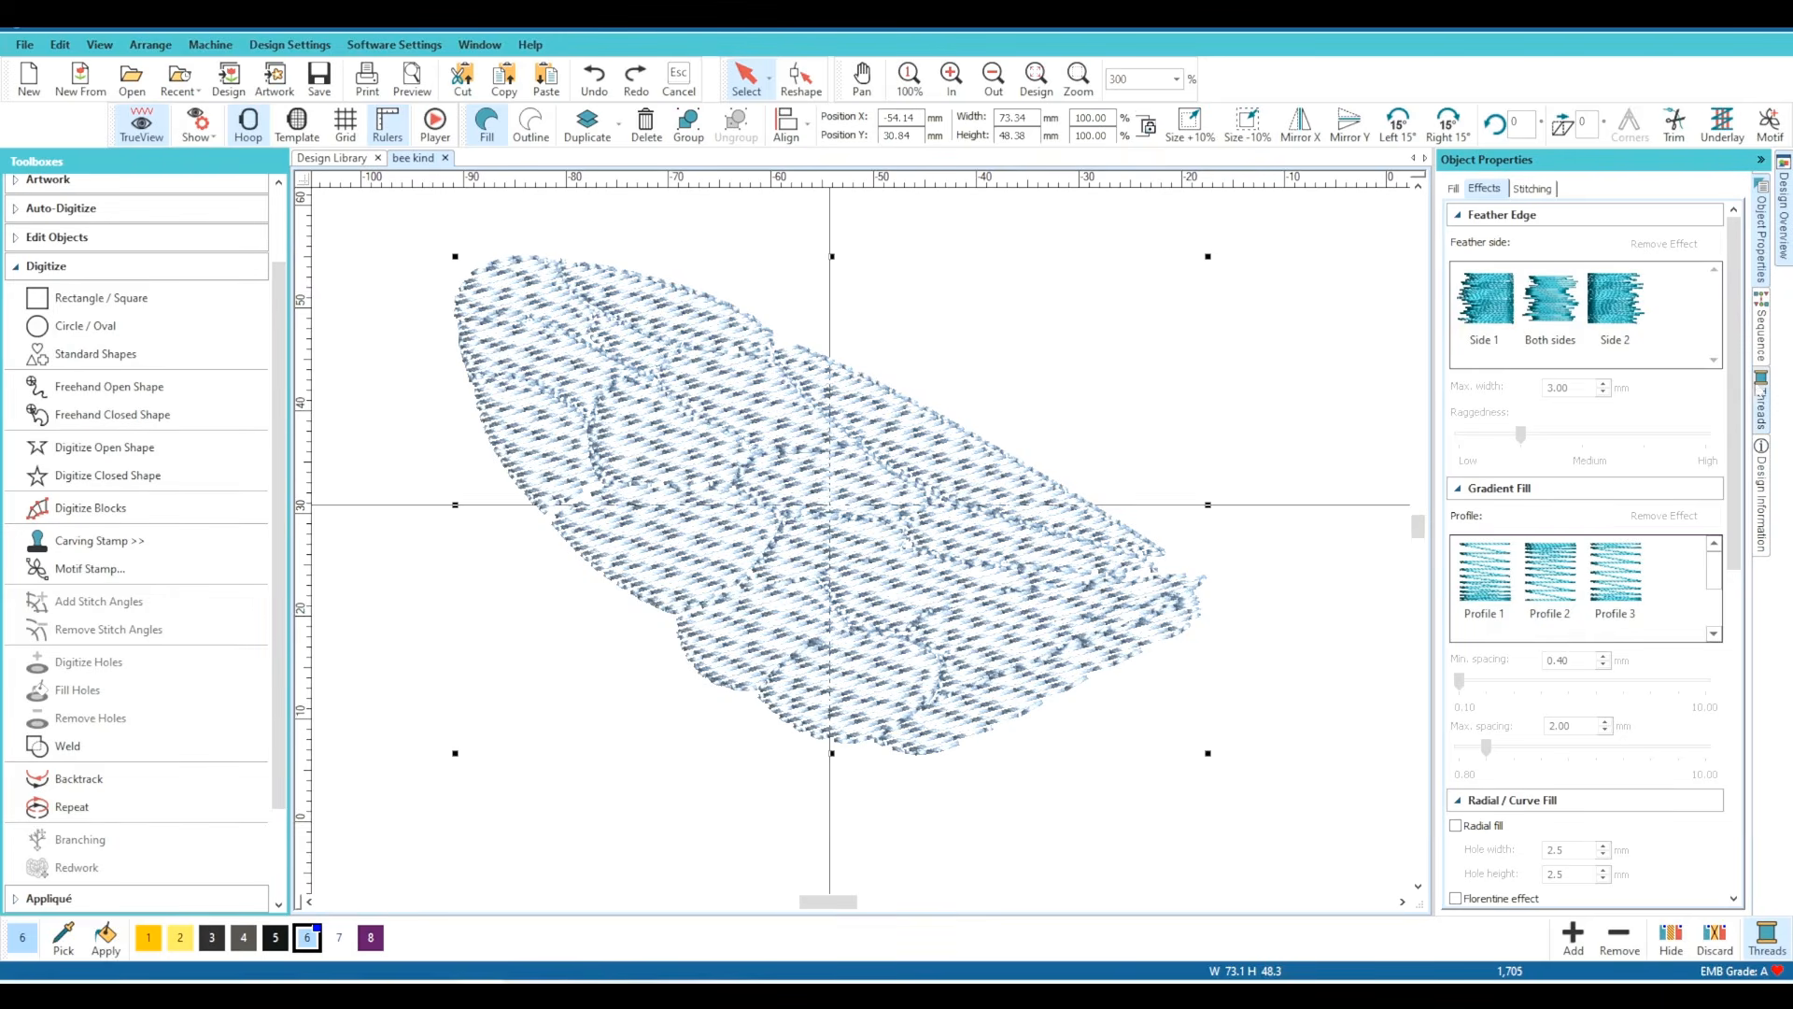
scroll(1588, 560, "down", 3)
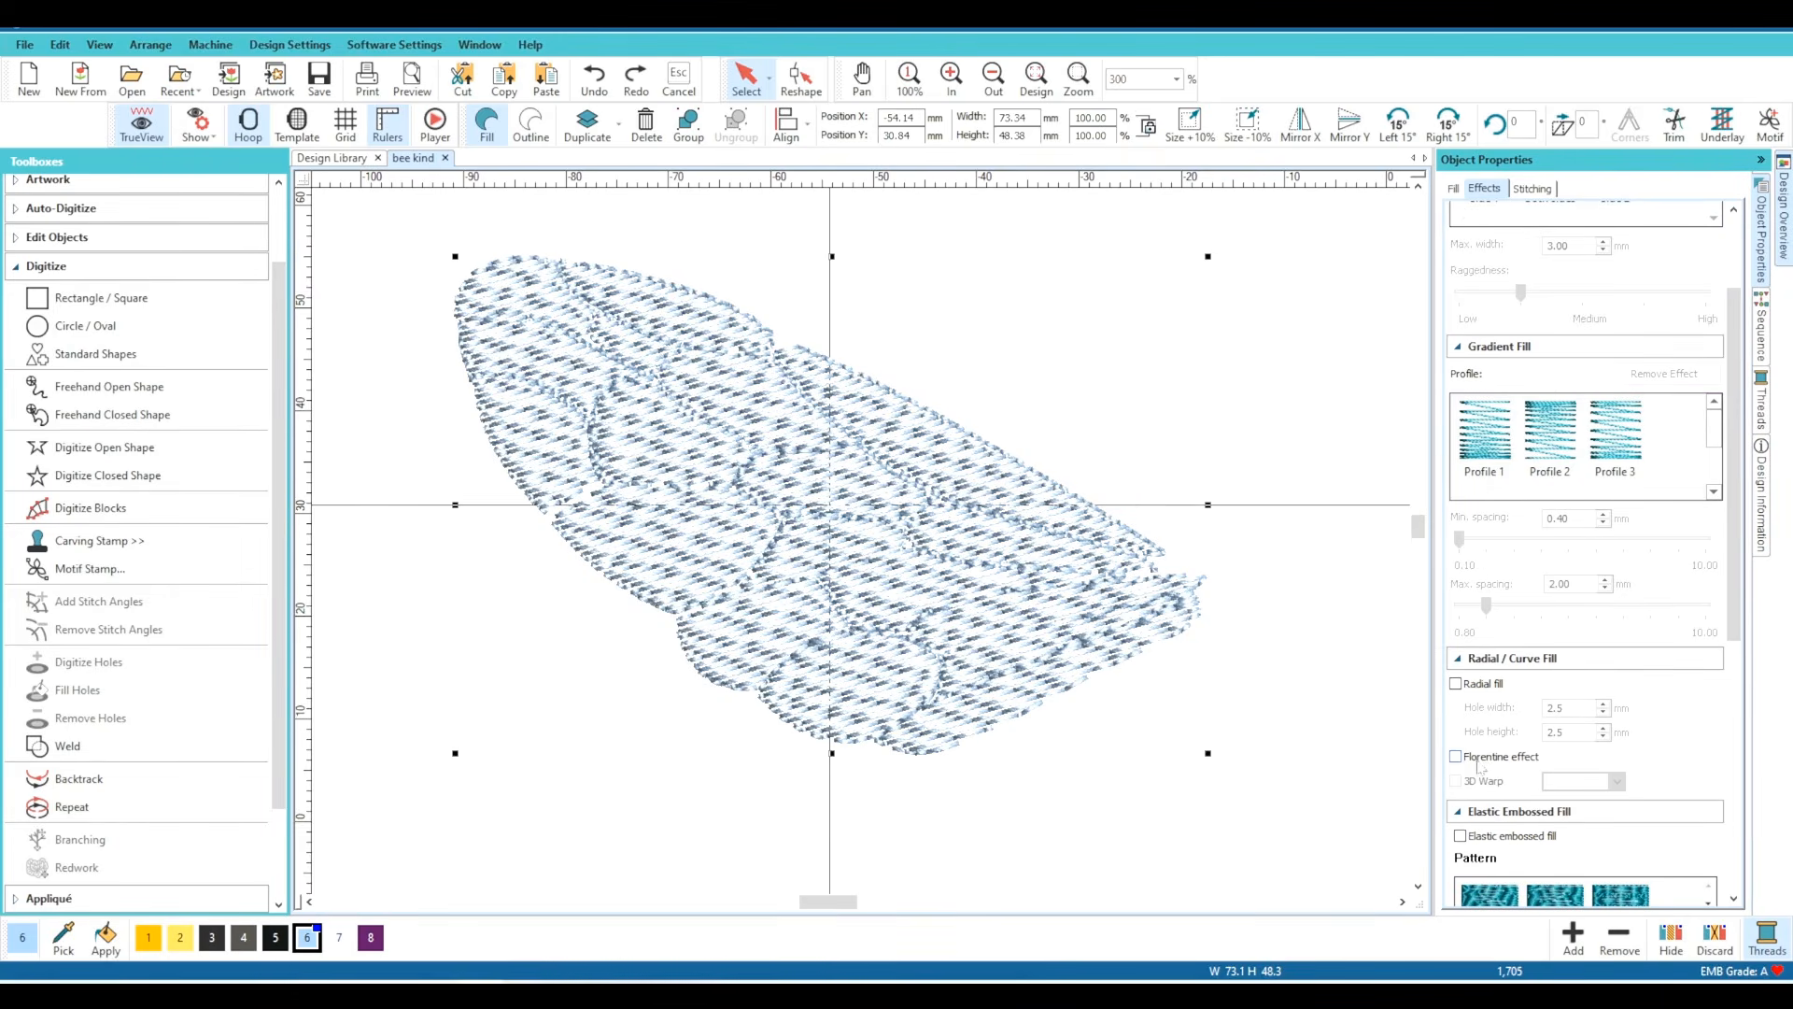
left_click(1456, 757)
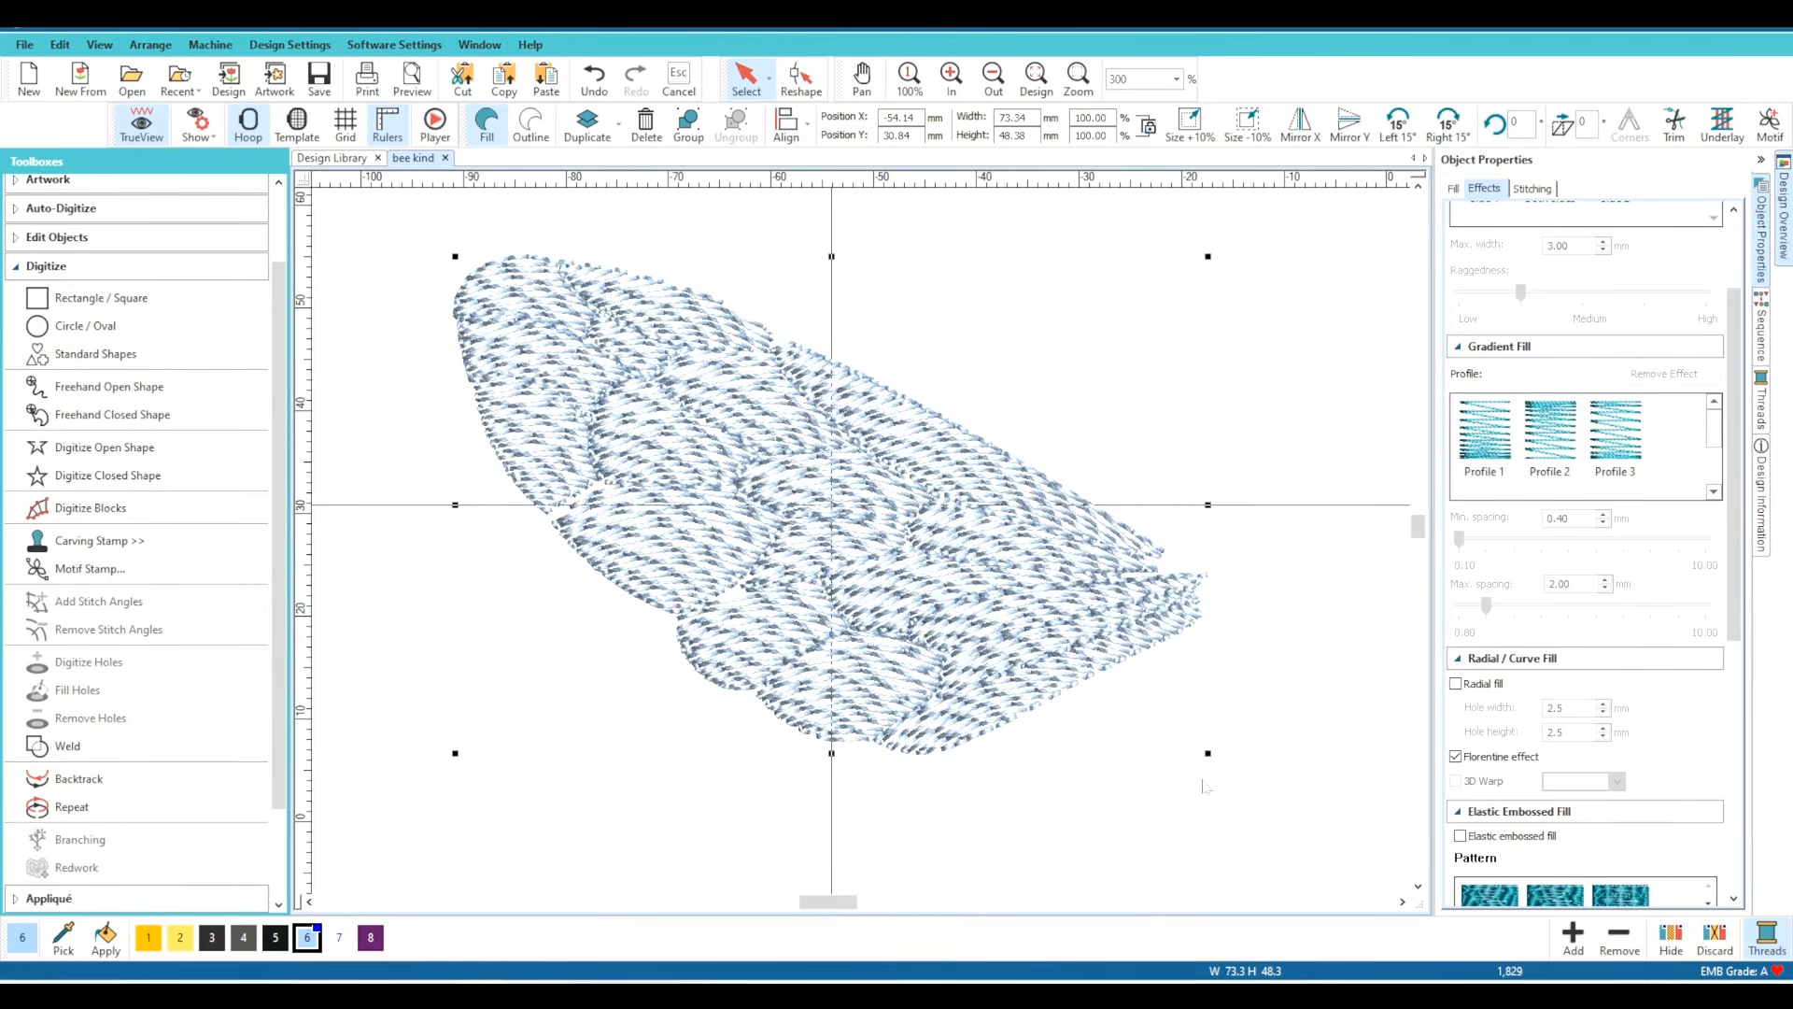
left_click(1131, 795)
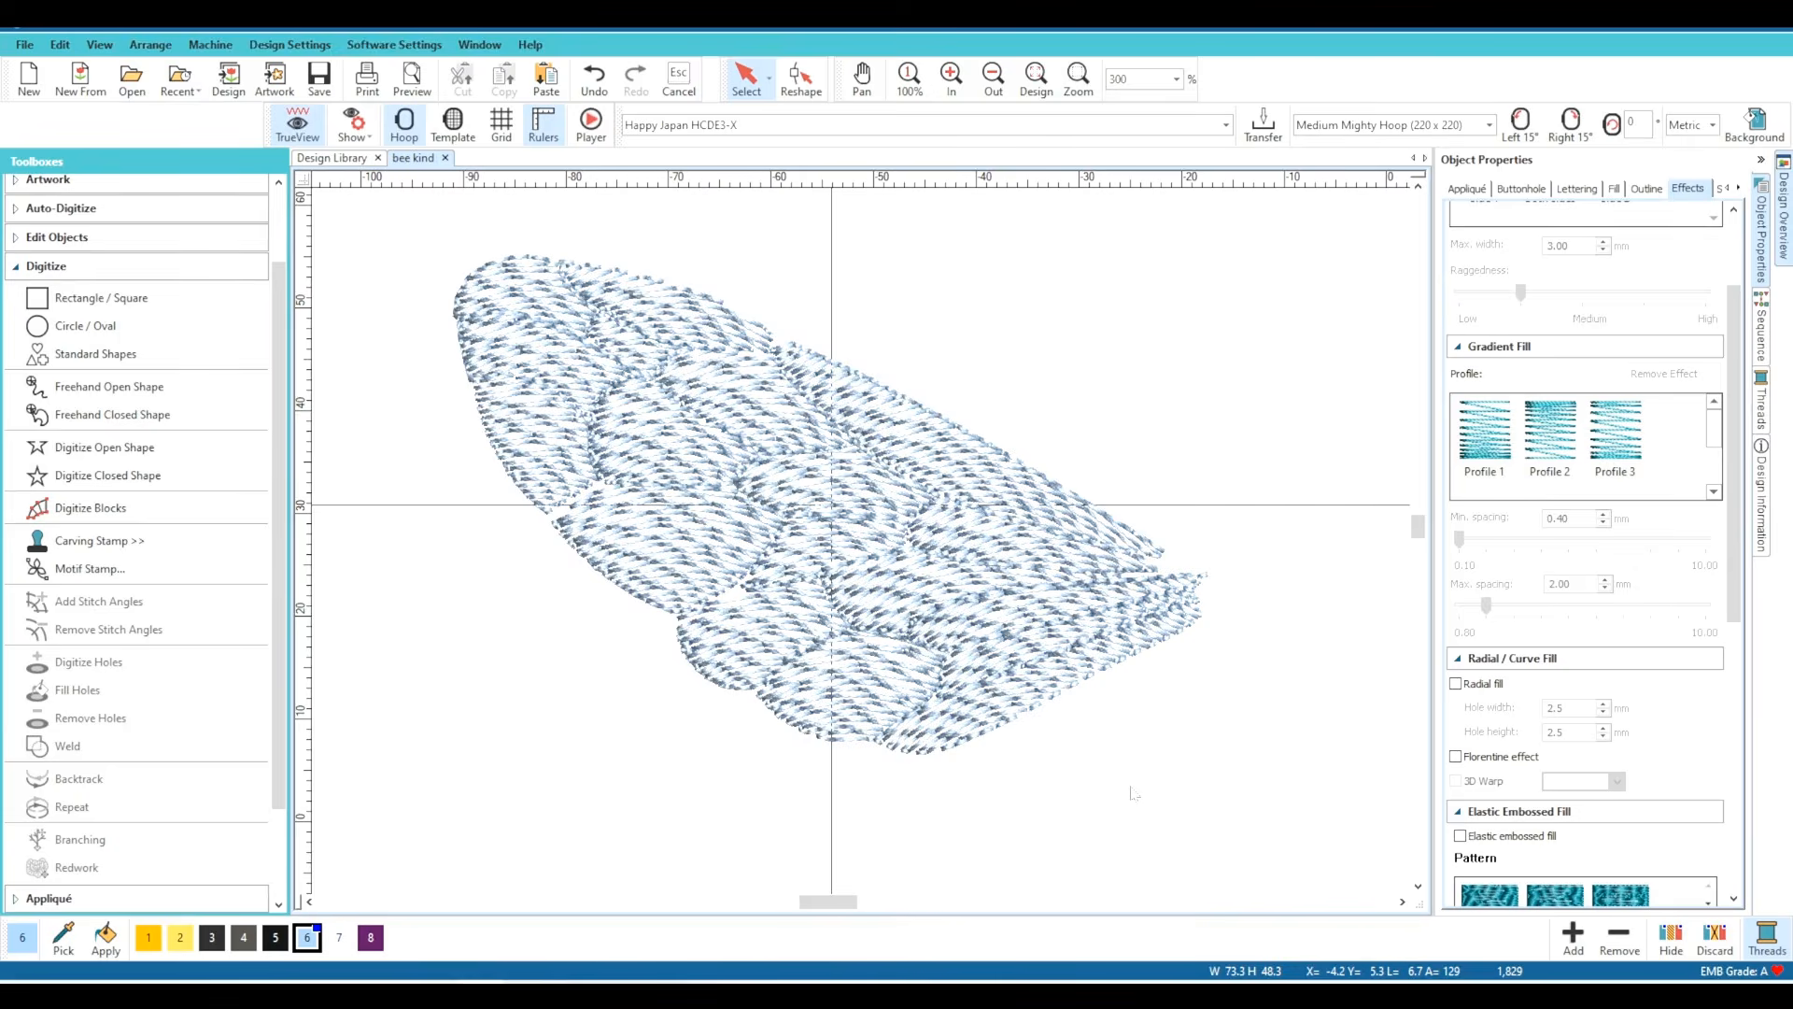
Turn off TrueView and reshape the Florentine guide line of the long upper-edge cell so it runs along the cell's length
key("t")
left_click(972, 467)
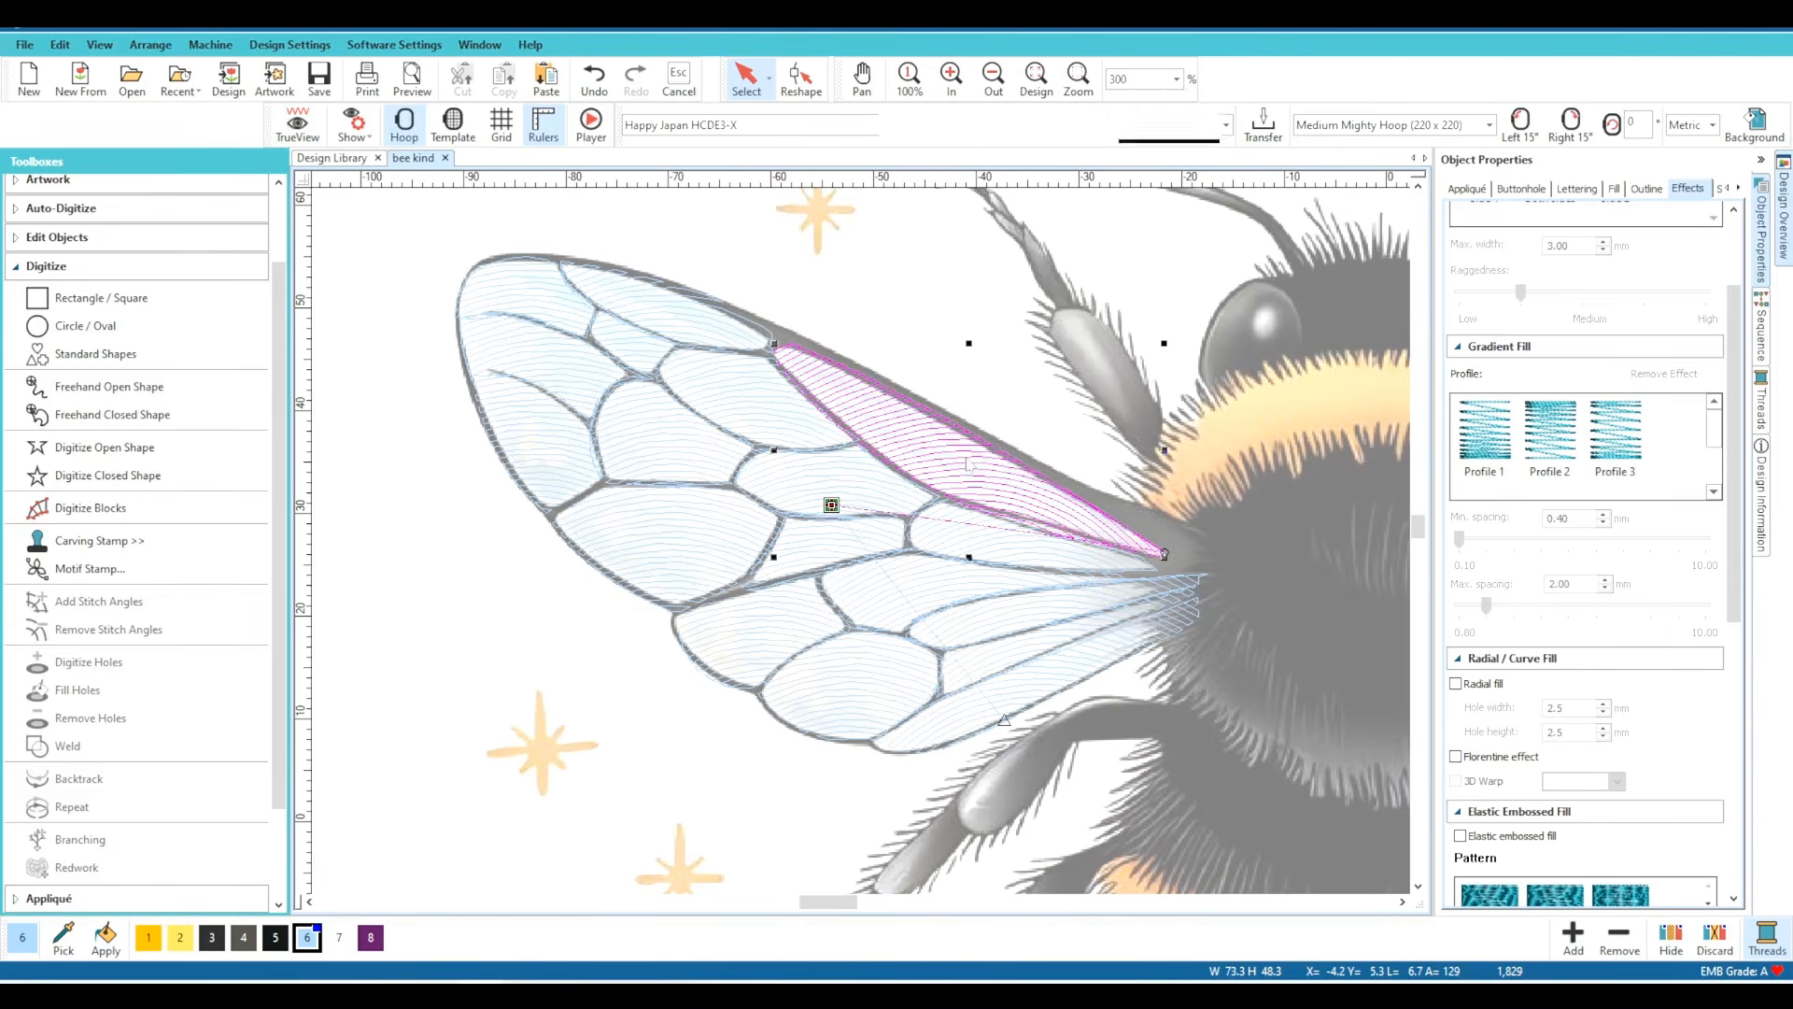
key("h")
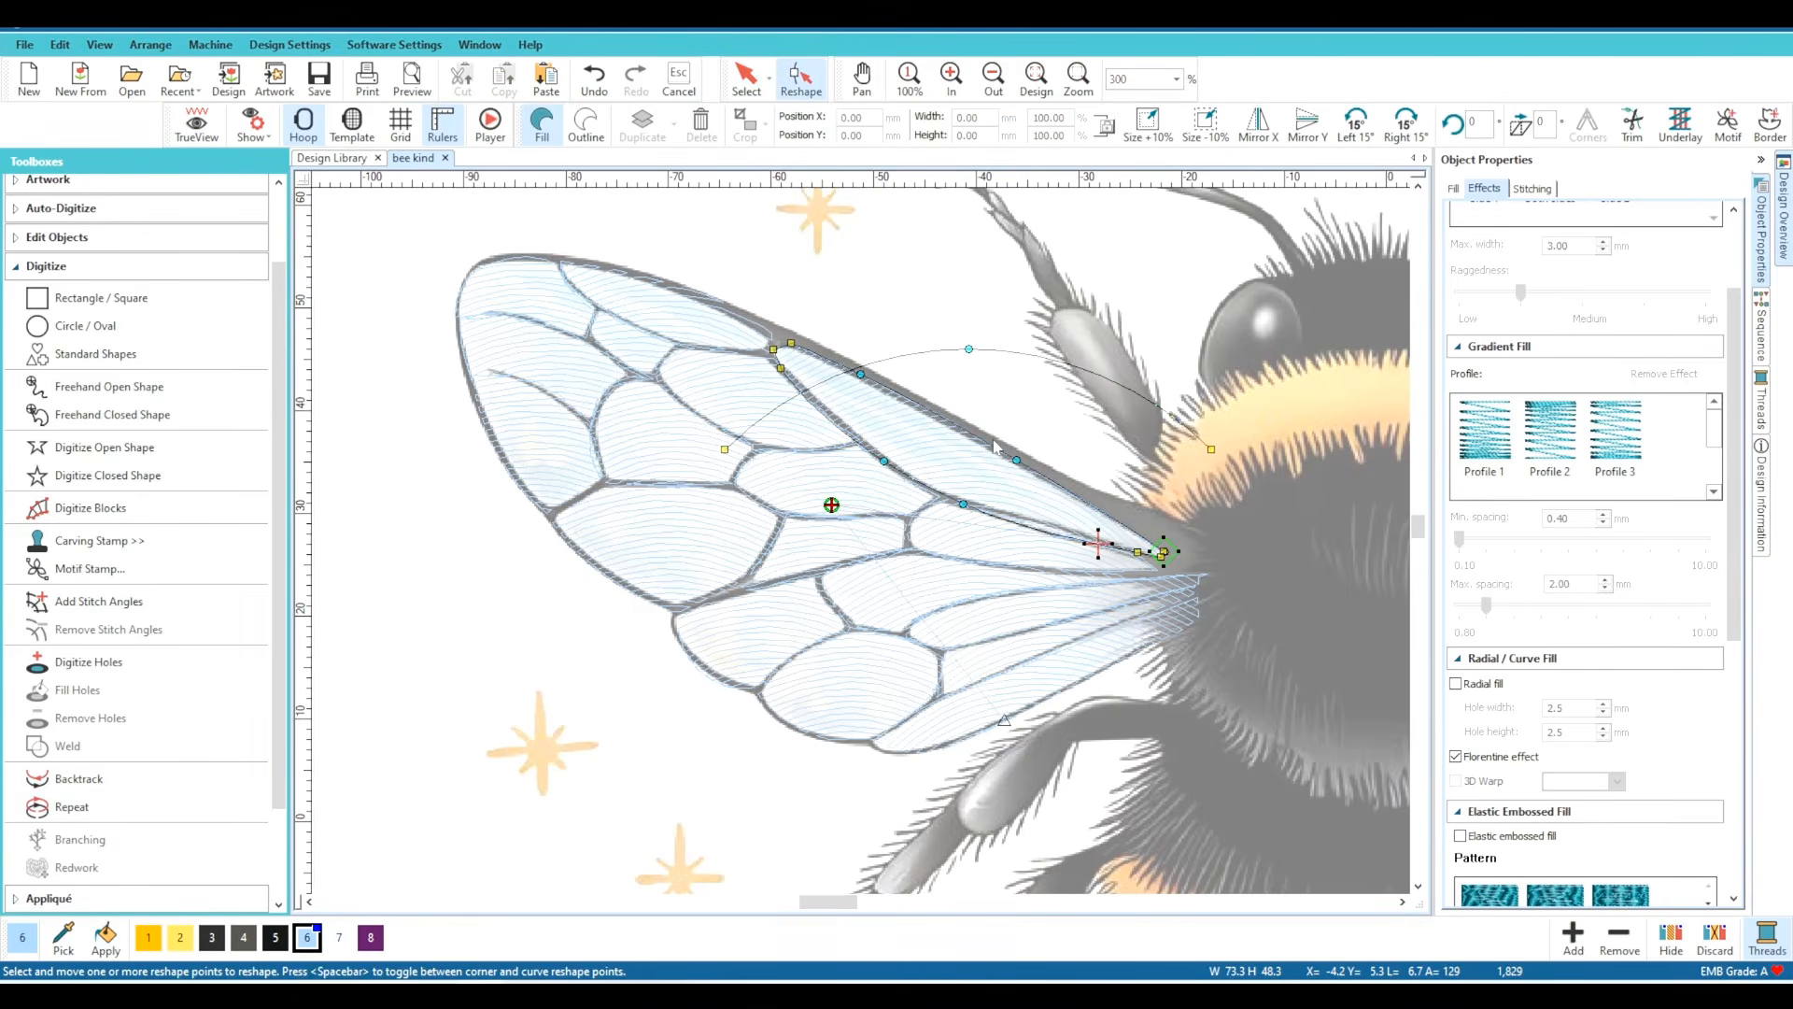
left_click_drag(968, 349, 962, 476)
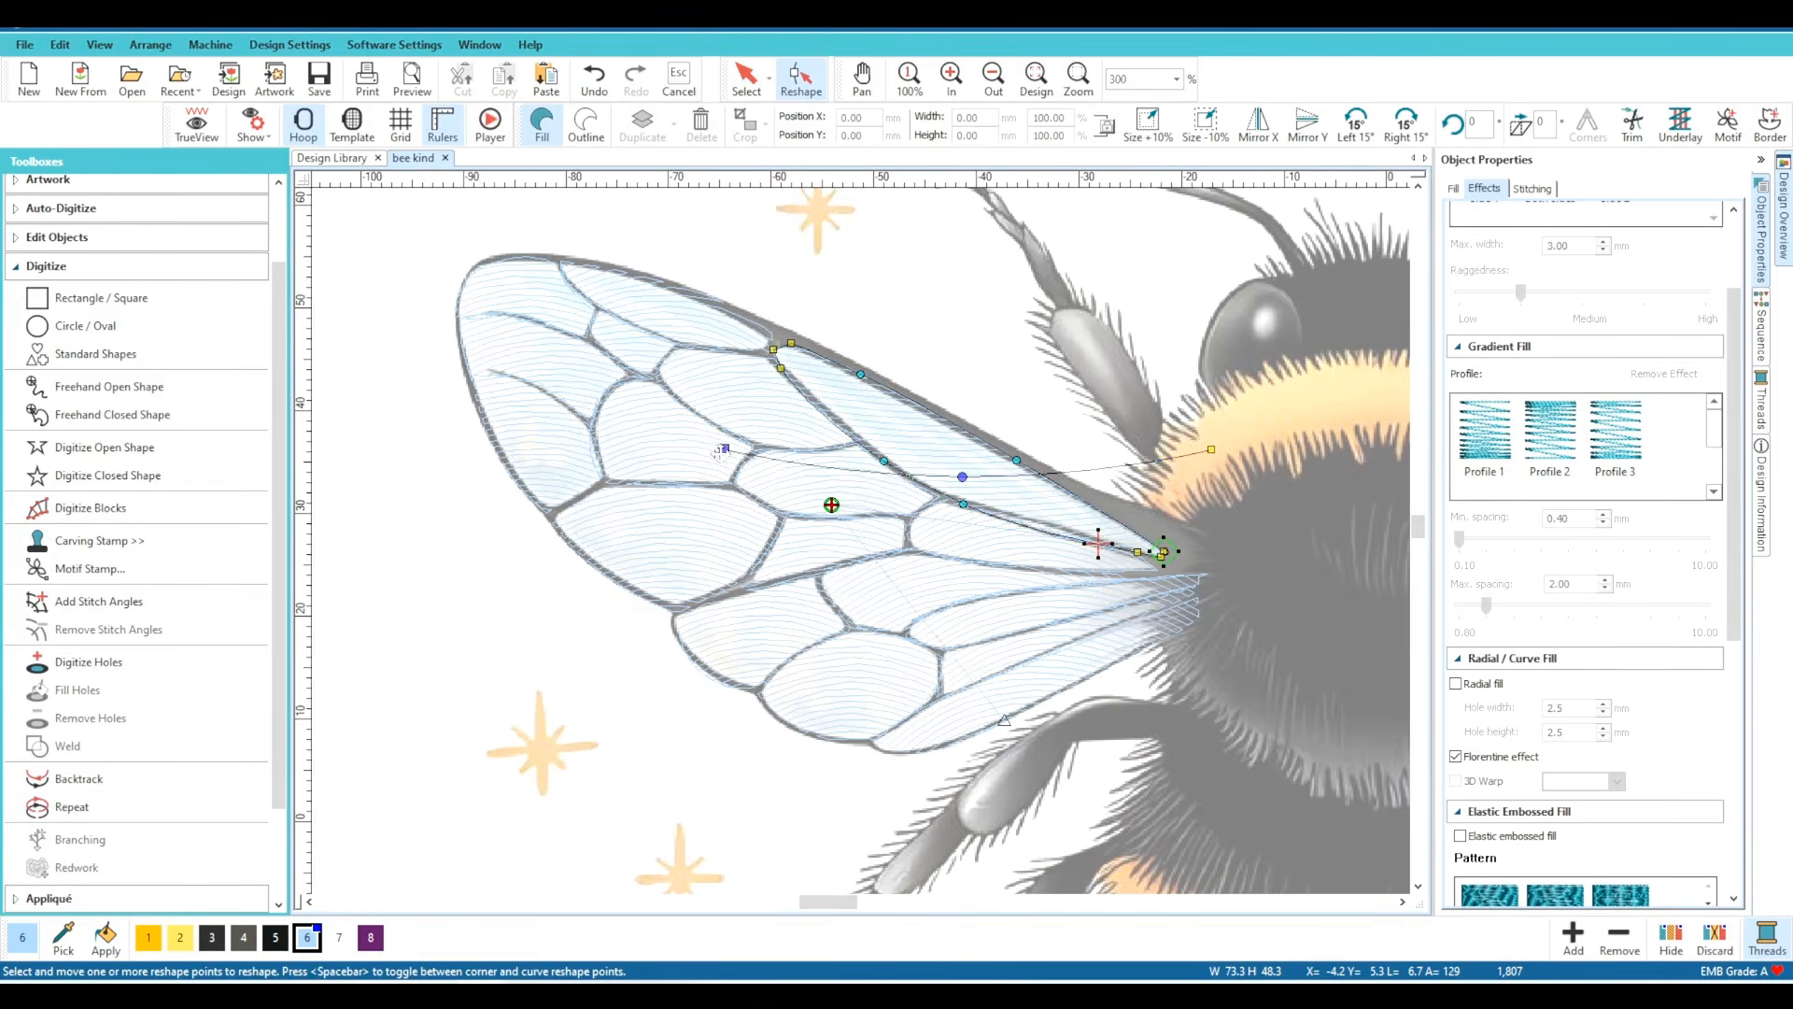
left_click_drag(724, 449, 804, 369)
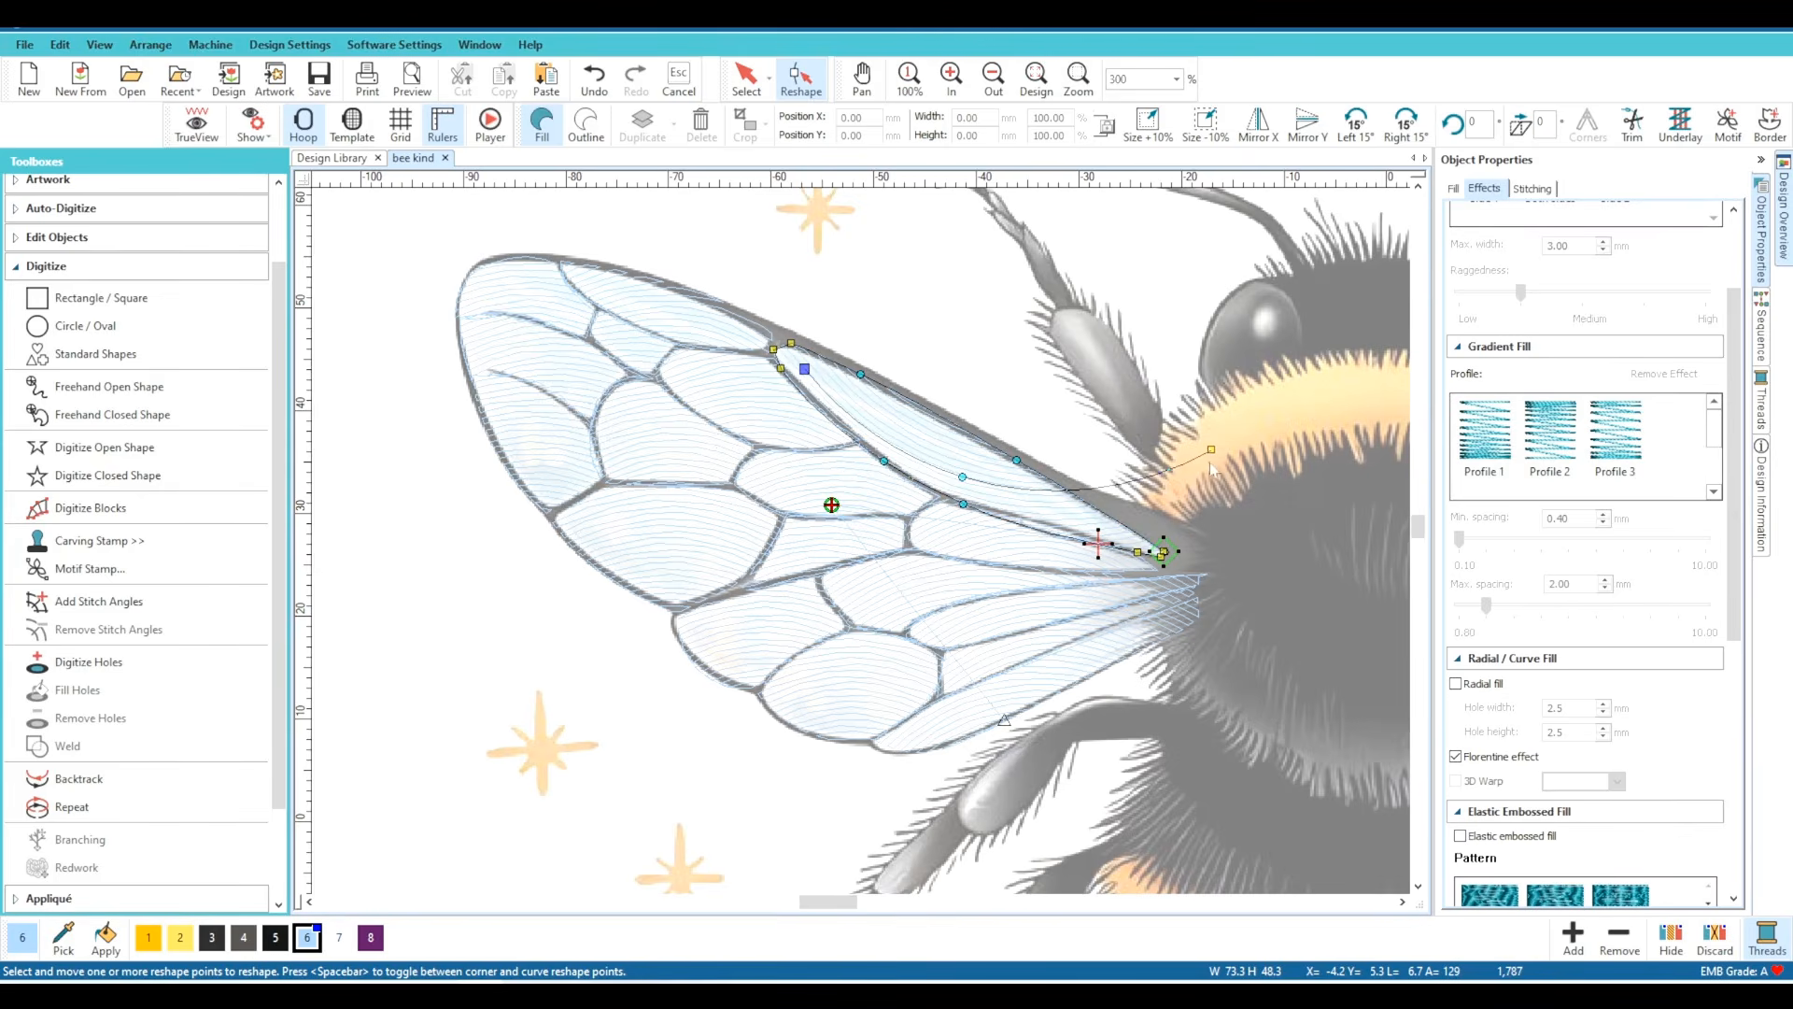
left_click_drag(1211, 449, 1117, 534)
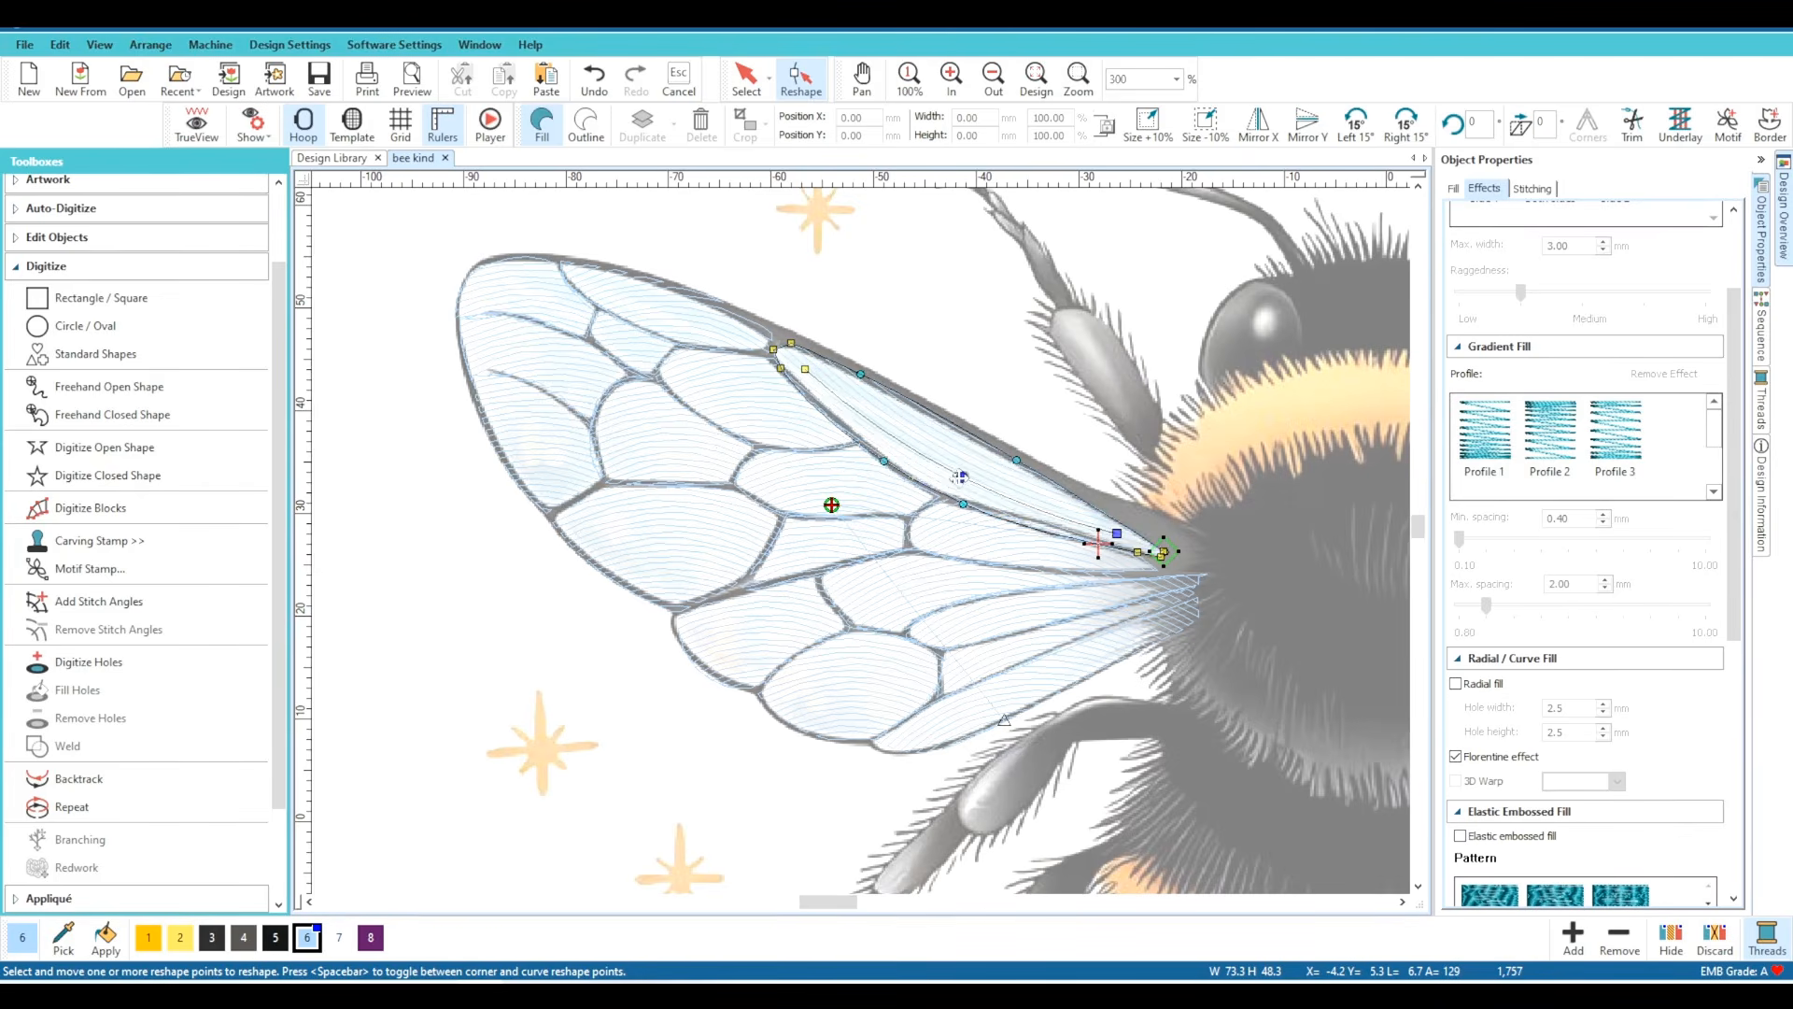
left_click_drag(960, 477, 962, 478)
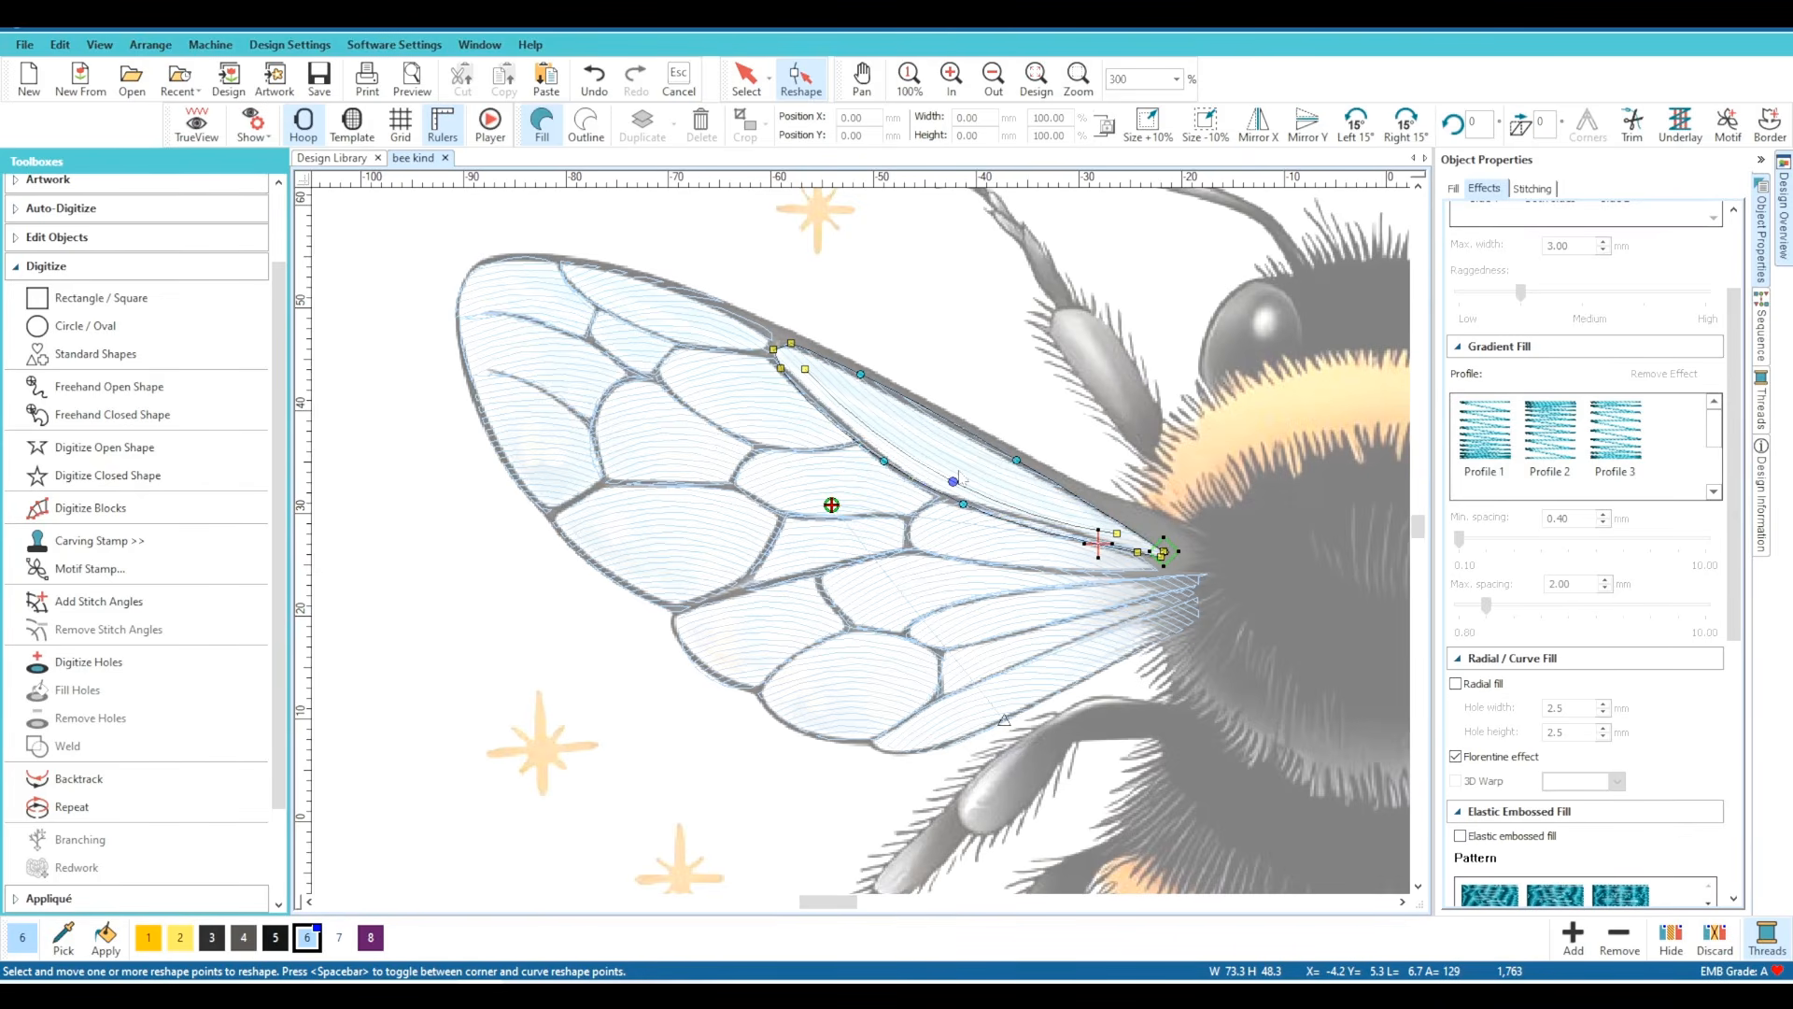
Reshape the Florentine guide lines of the narrow base cell and the adjoining middle cell to bend downward with the cells
key("Tab")
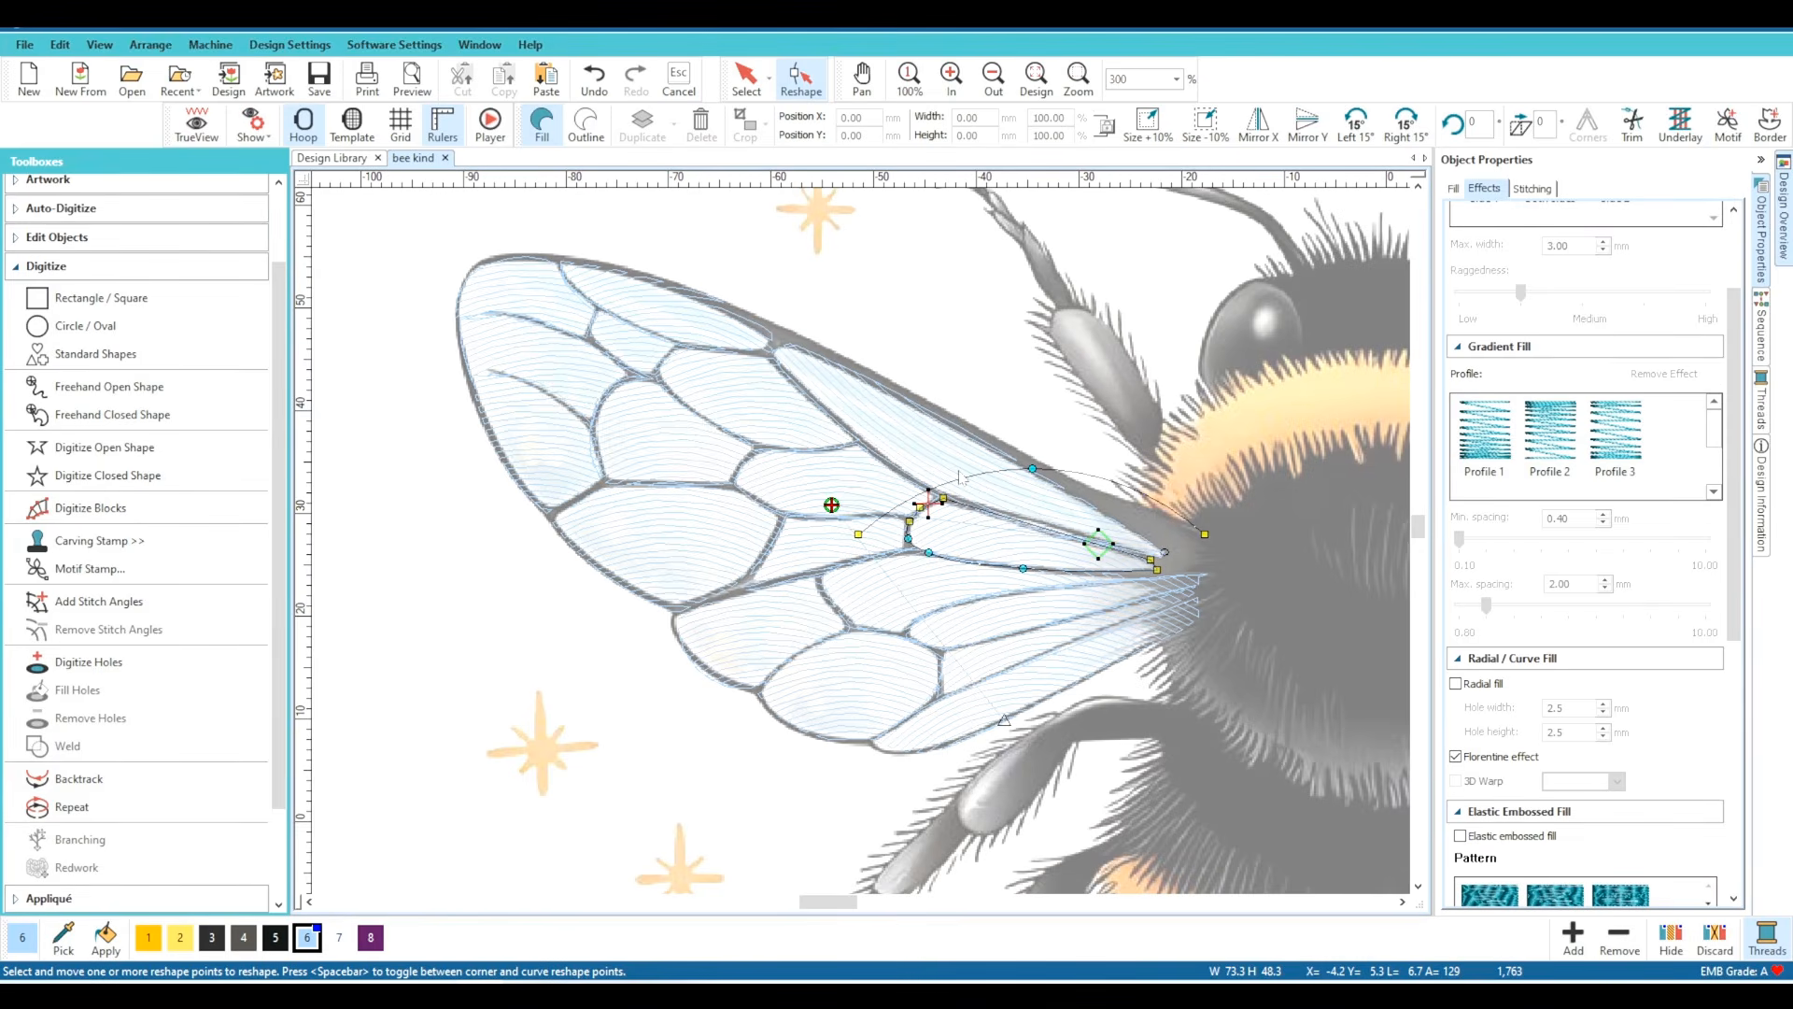
left_click(1032, 469)
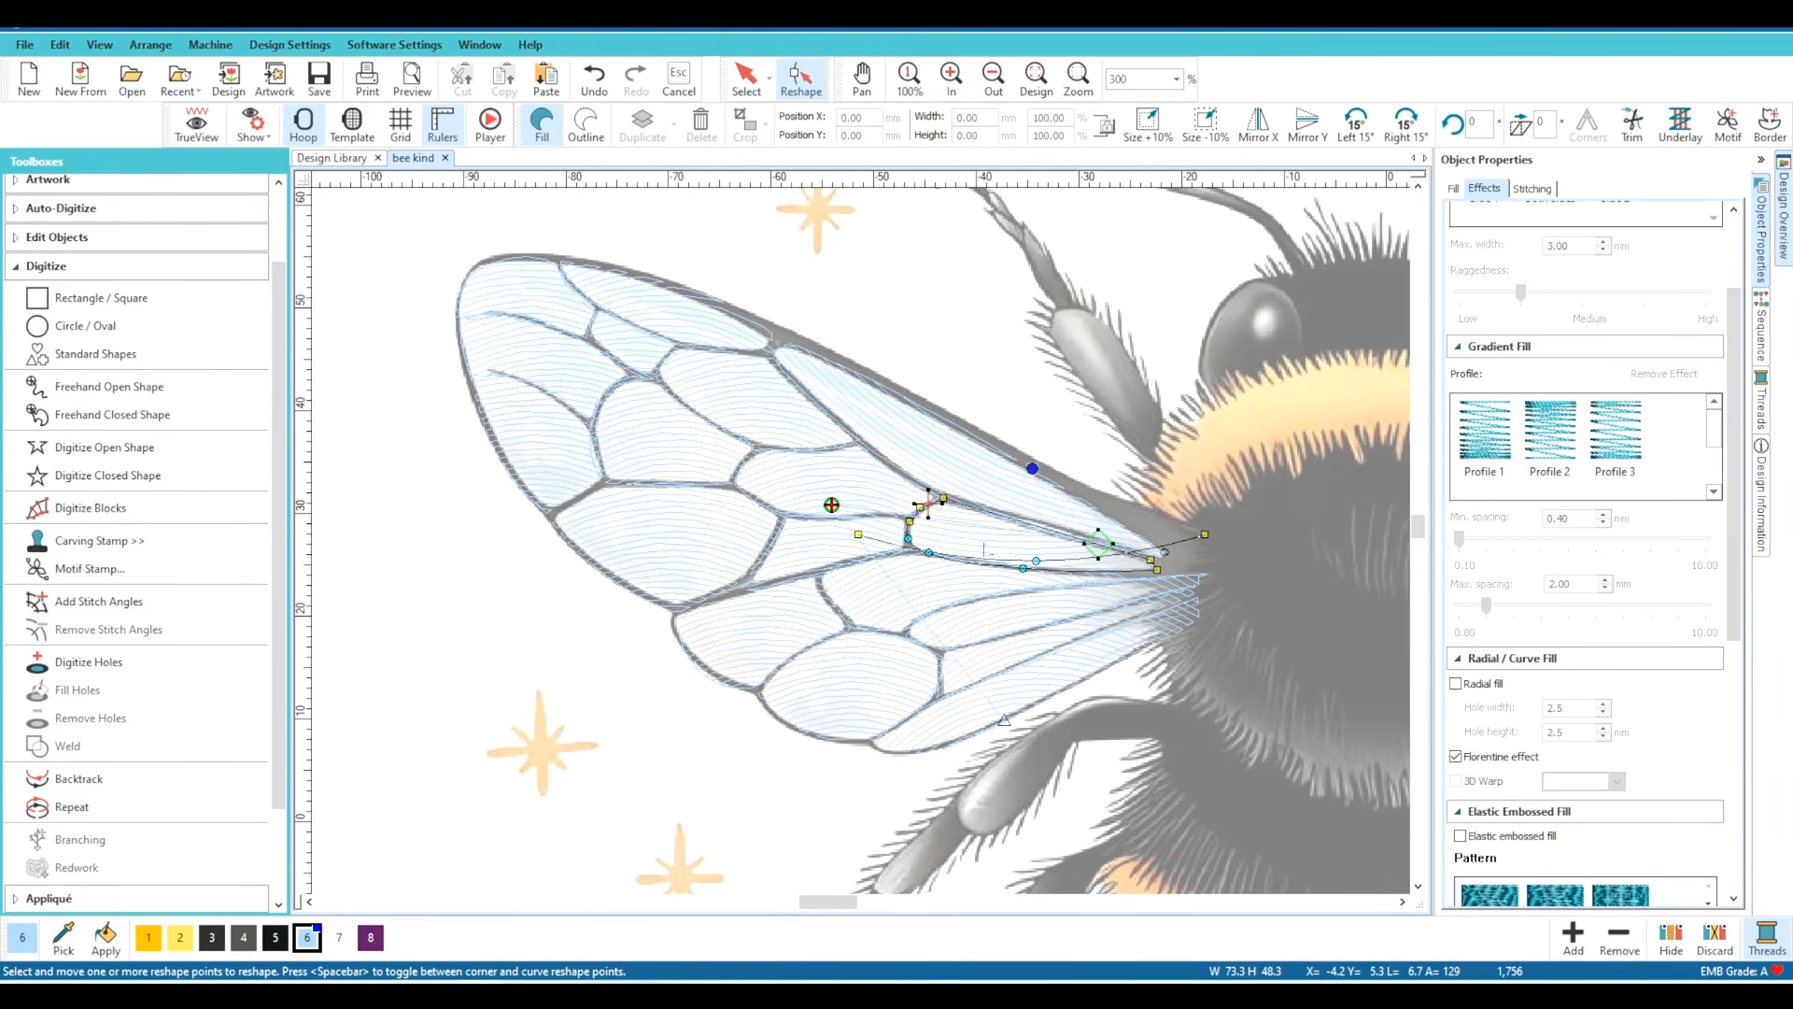
left_click_drag(856, 535, 897, 529)
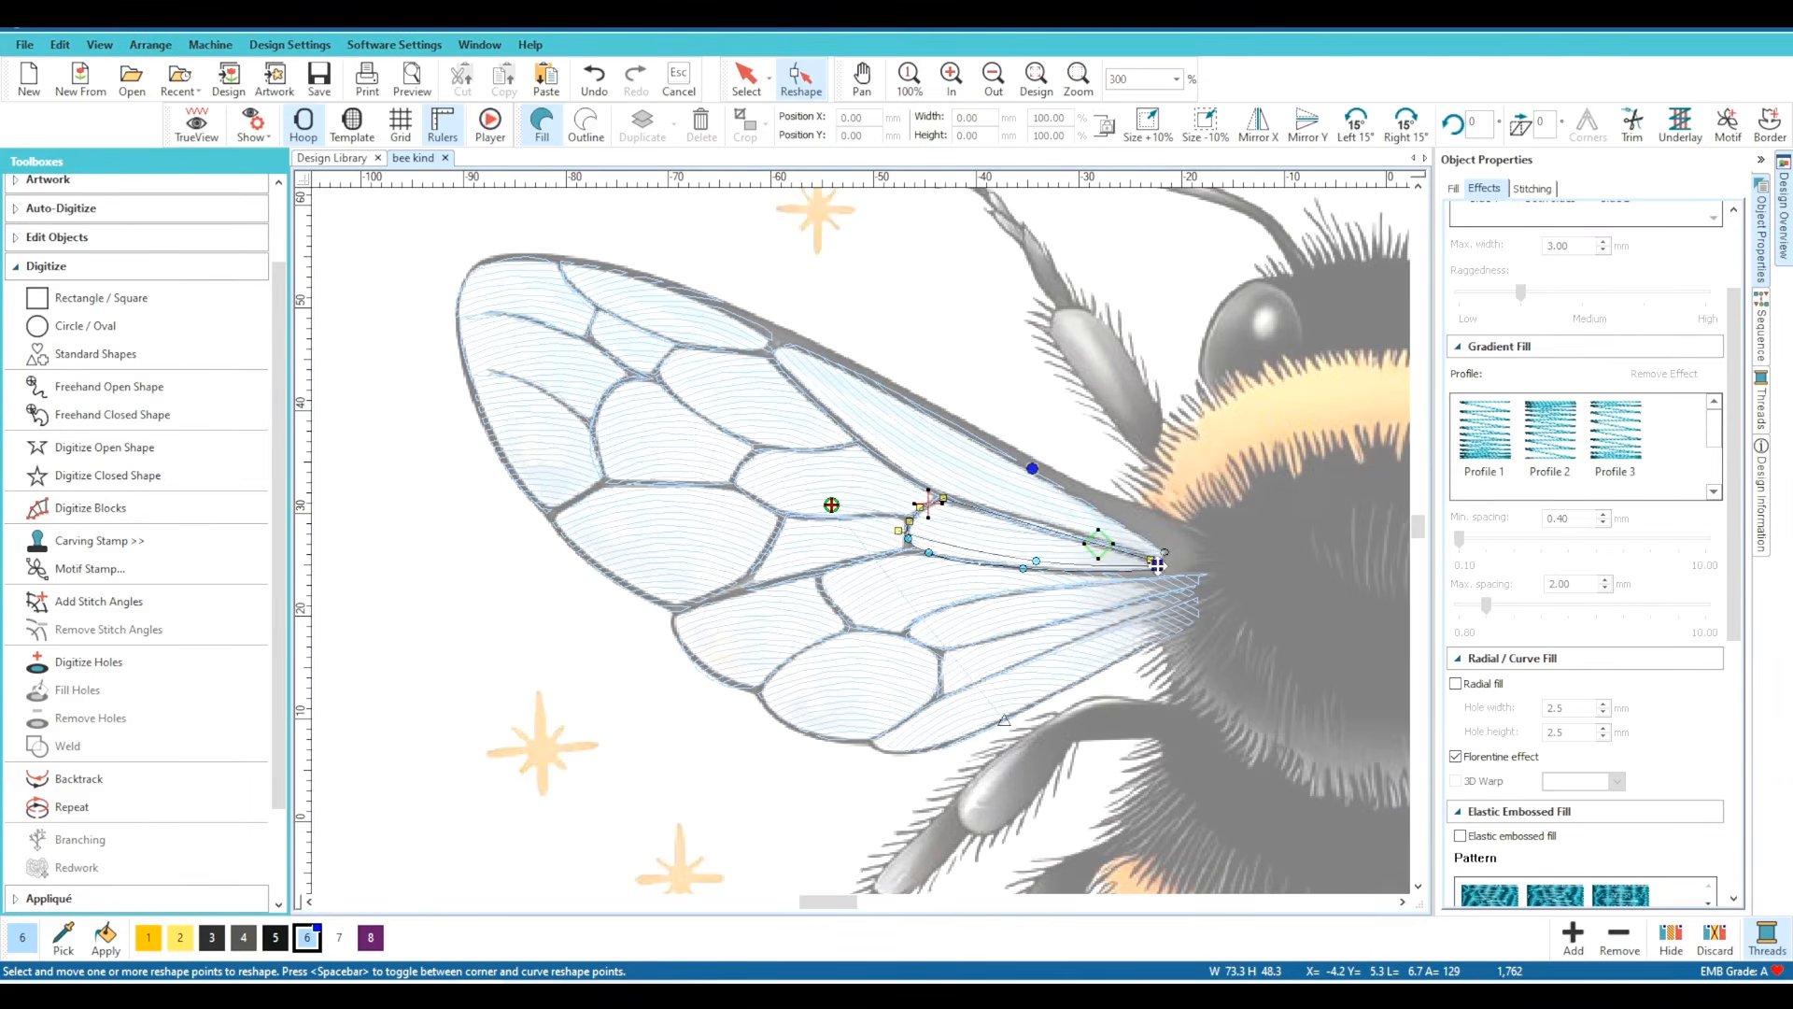
key("Tab")
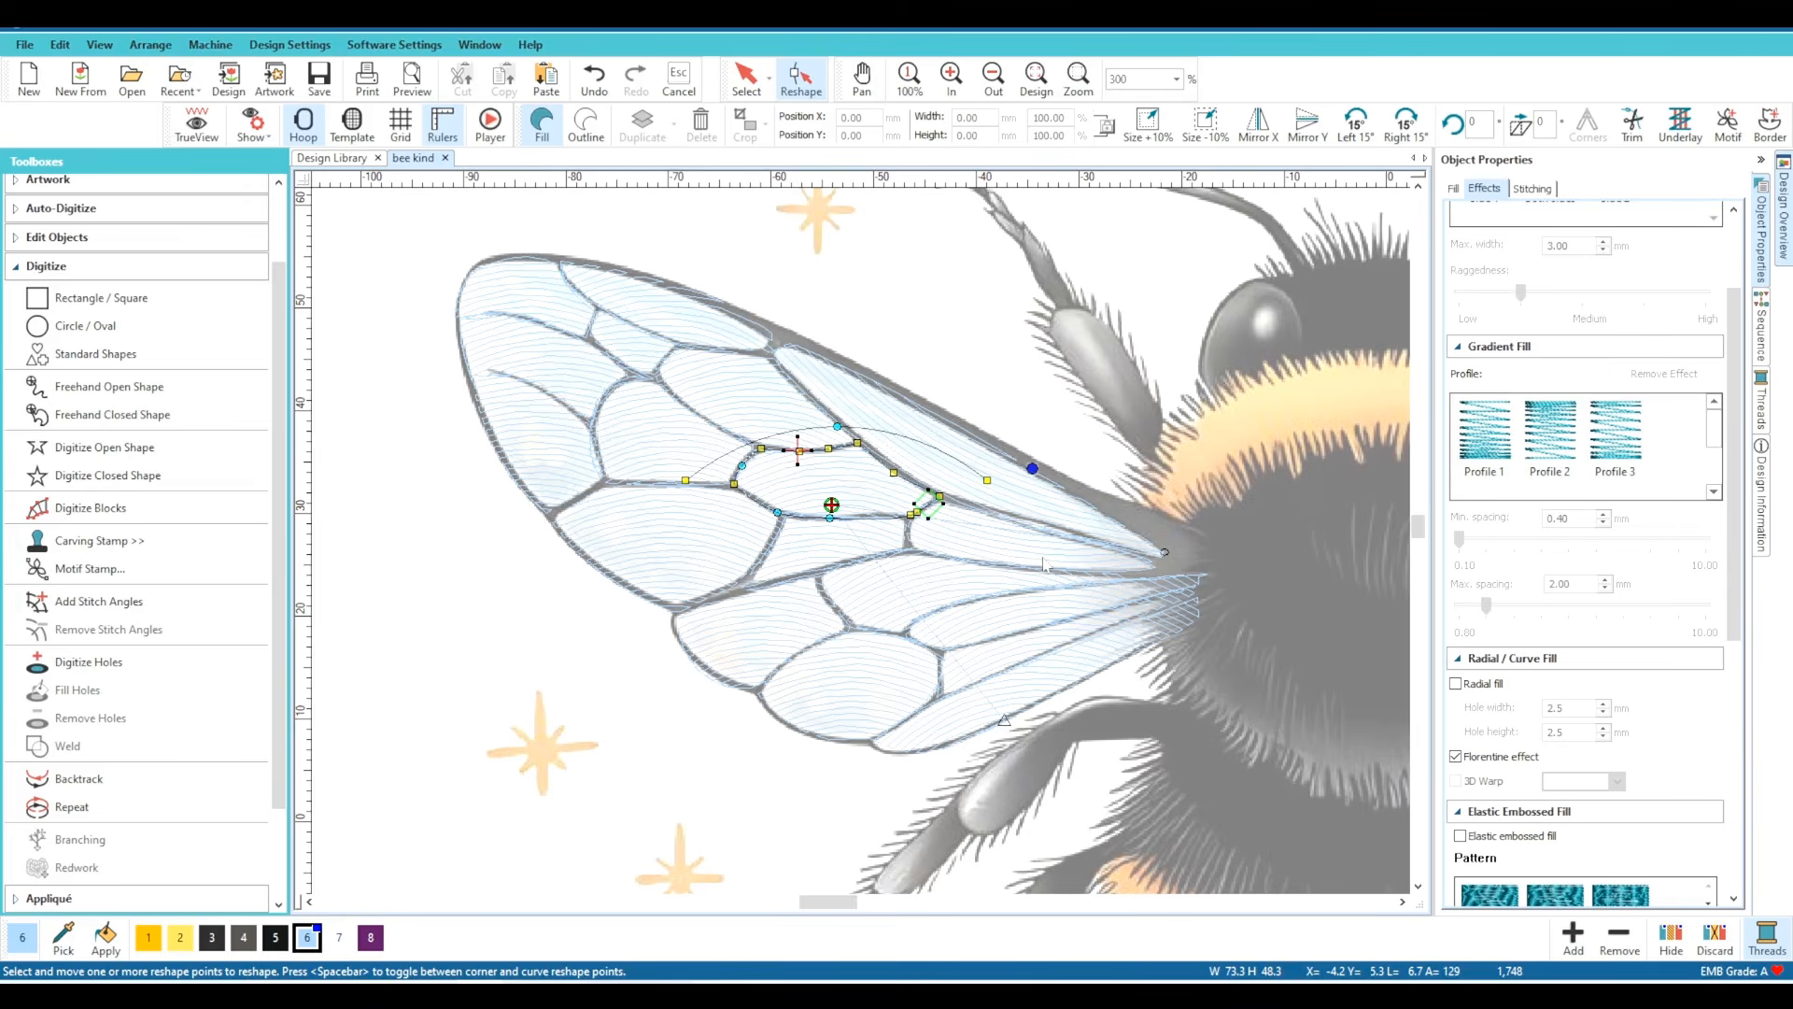
left_click_drag(838, 425, 864, 509)
left_click_drag(750, 495, 748, 473)
Reshape the Florentine guide lines of the large cell above the middle cell and the narrow upper-edge cell near the tip
key("Tab")
left_click_drag(758, 346, 775, 437)
left_click_drag(678, 418, 676, 385)
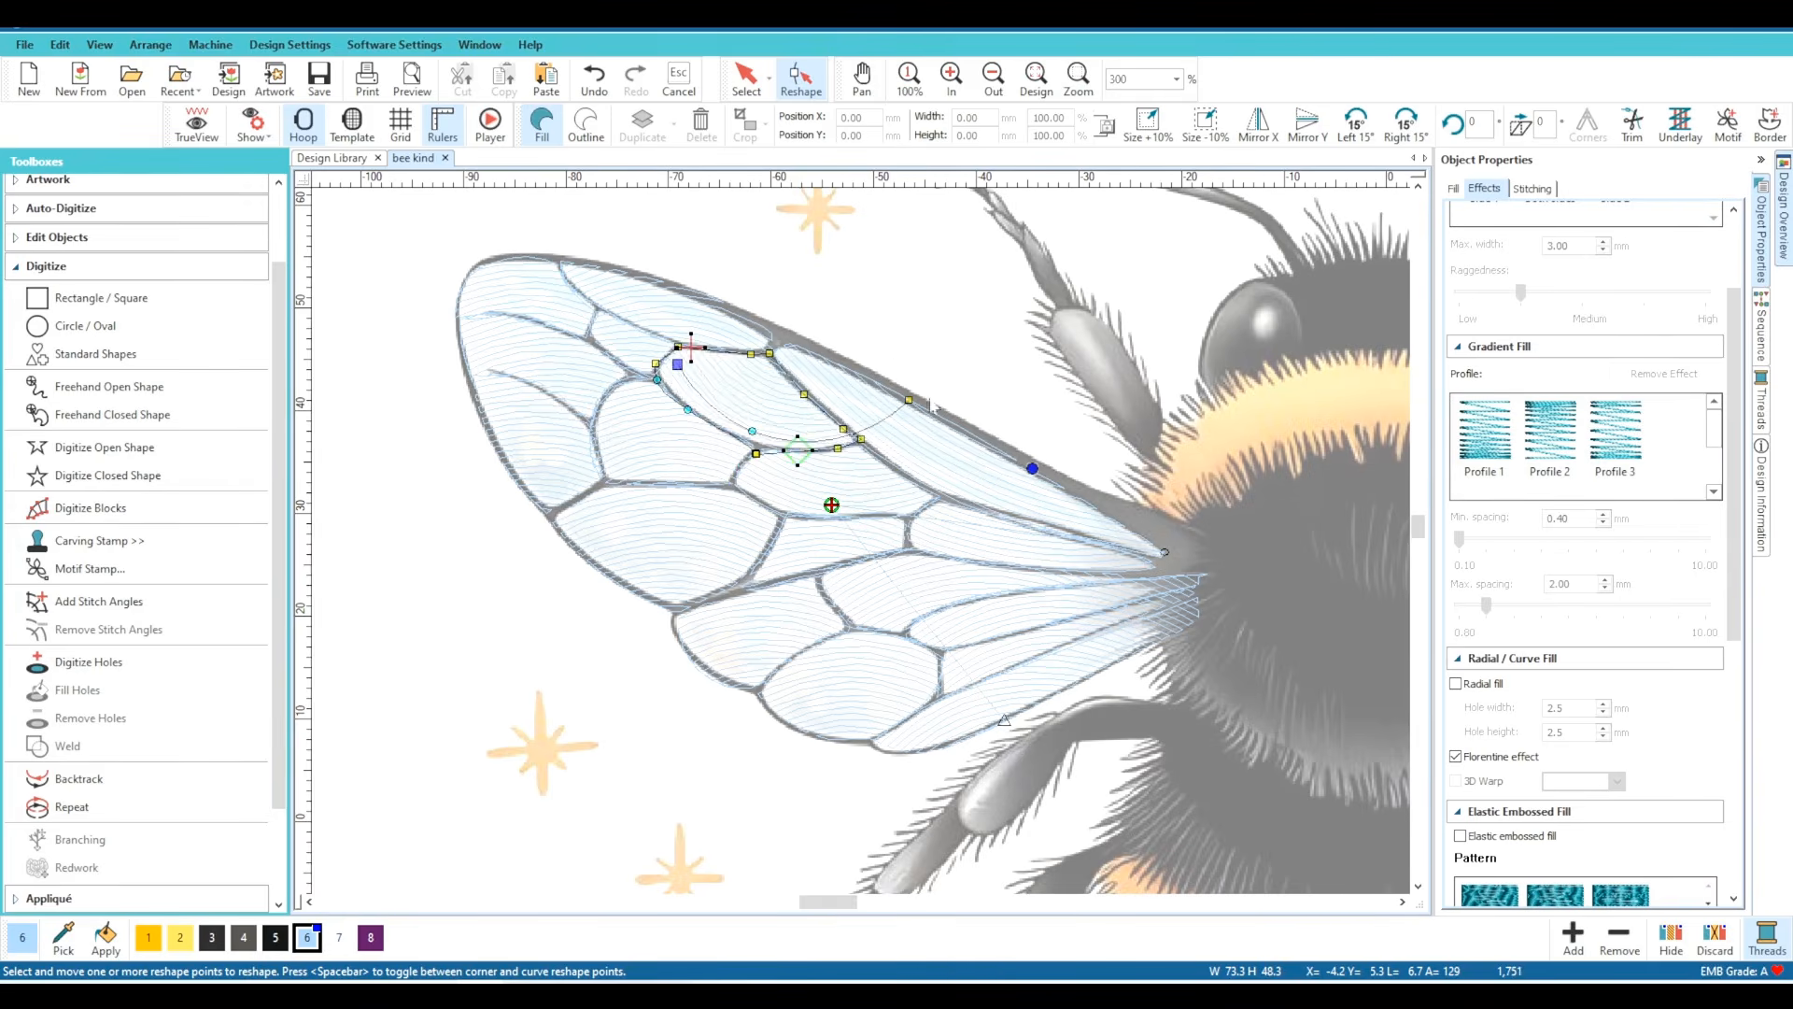
key("Tab")
left_click_drag(666, 250, 552, 316)
Adjust the Florentine guide lines of the cell beneath the tip and the outer-edge cell, angling the latter down towards its lower corner
key("Tab")
key("Tab")
left_click_drag(412, 364, 440, 332)
Adjust the Florentine guide lines of the lower wing's rounded cell and its long top cell, curving the latter downward
key("Tab")
left_click_drag(423, 442, 493, 391)
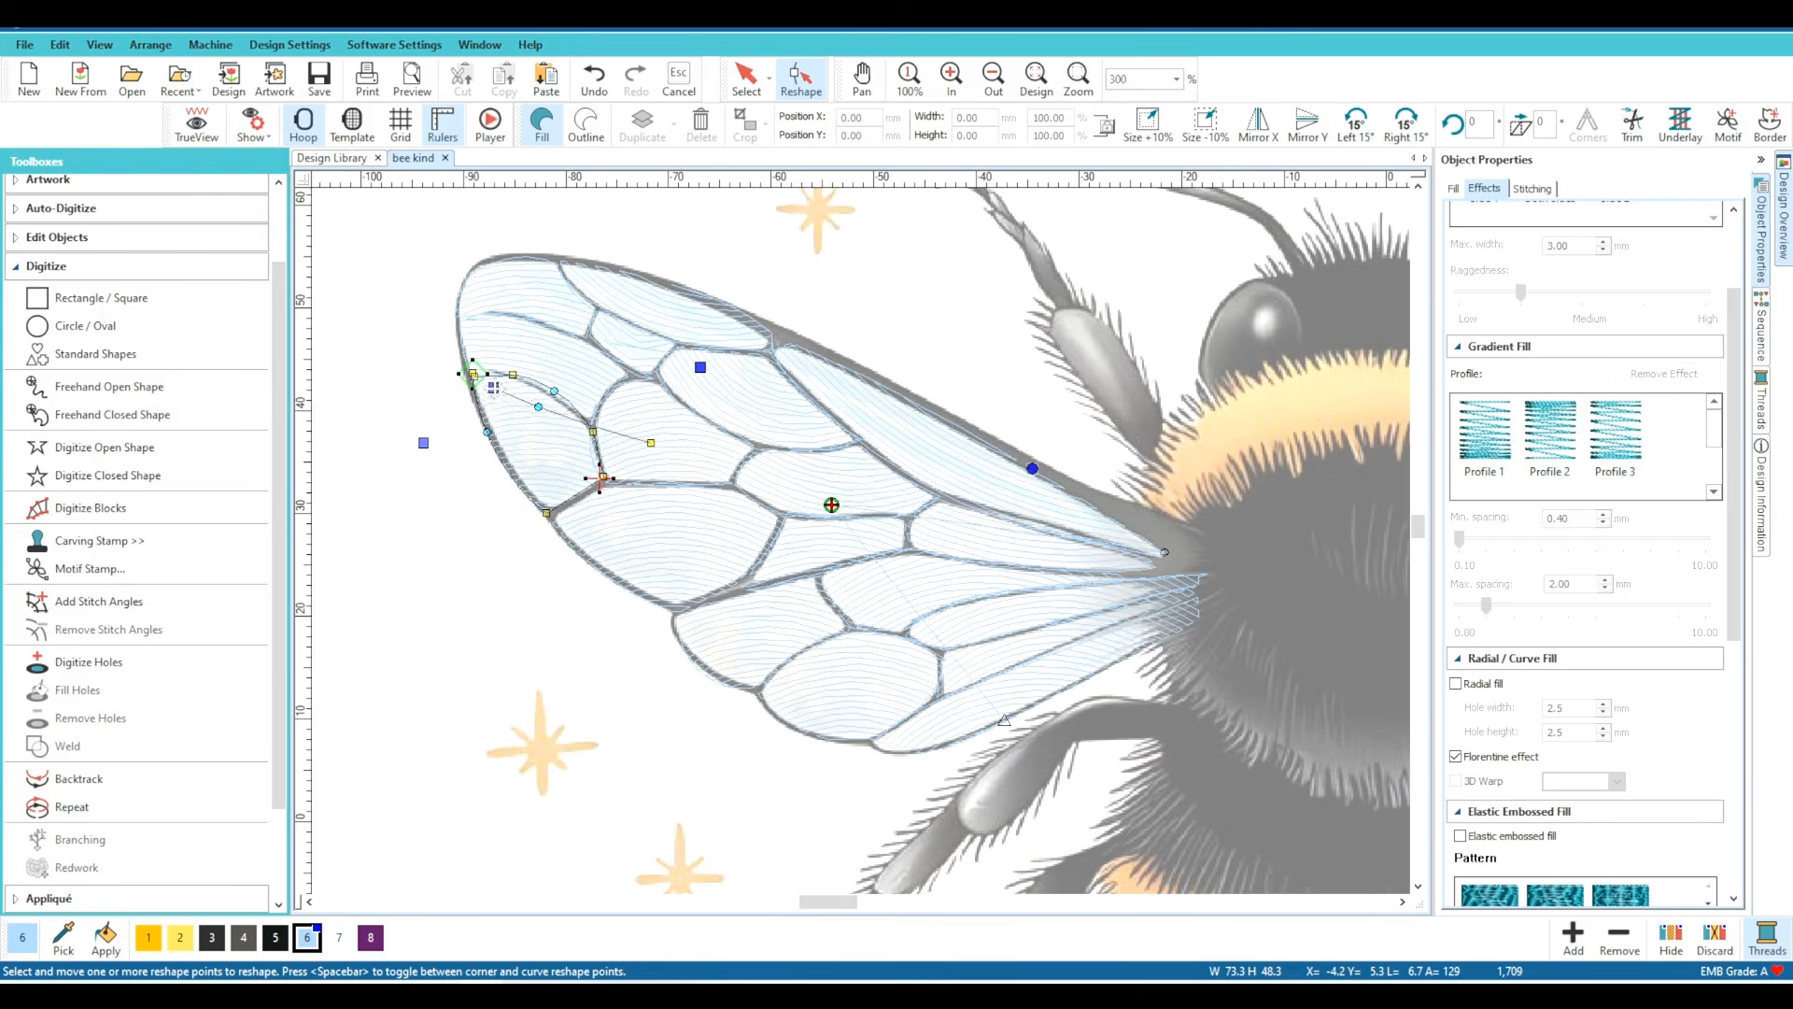
left_click_drag(652, 441, 585, 477)
key("Tab")
key("Tab")
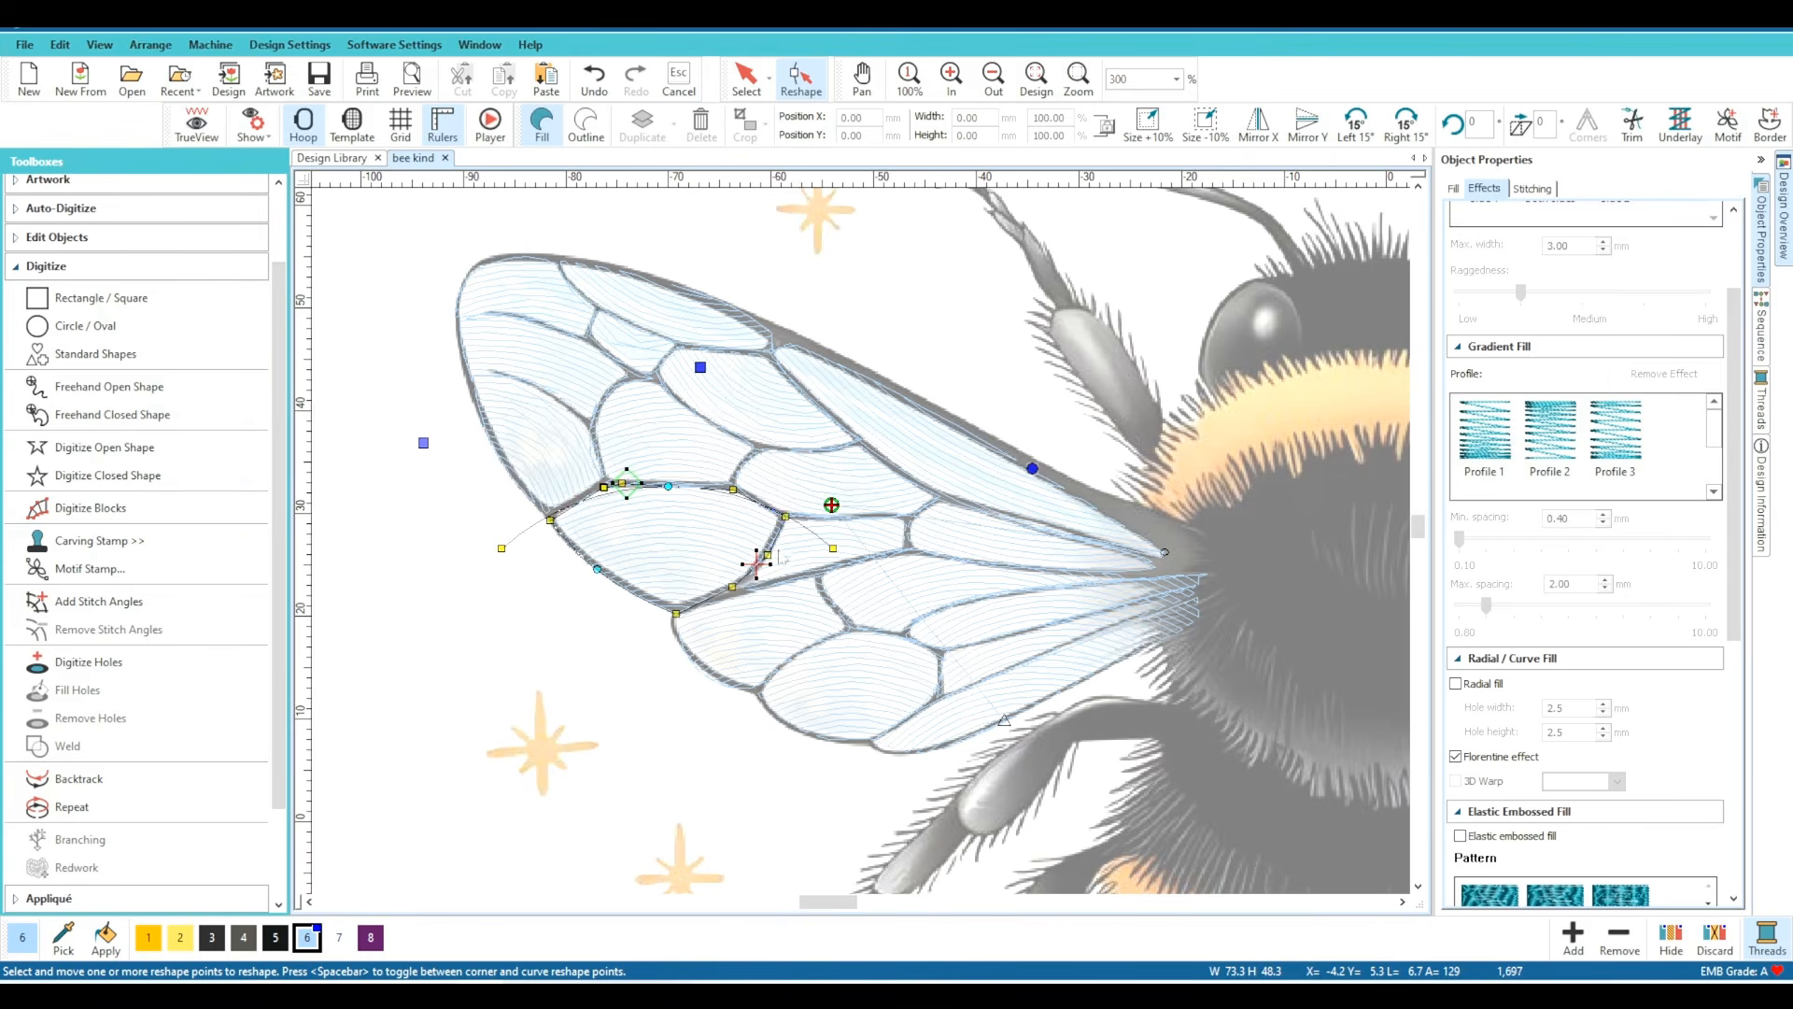
key("Tab")
Reshape the Florentine guide lines of the lower wing's two narrow cells, lowering their middles and raising their ends at the body
key("Tab")
key("Tab")
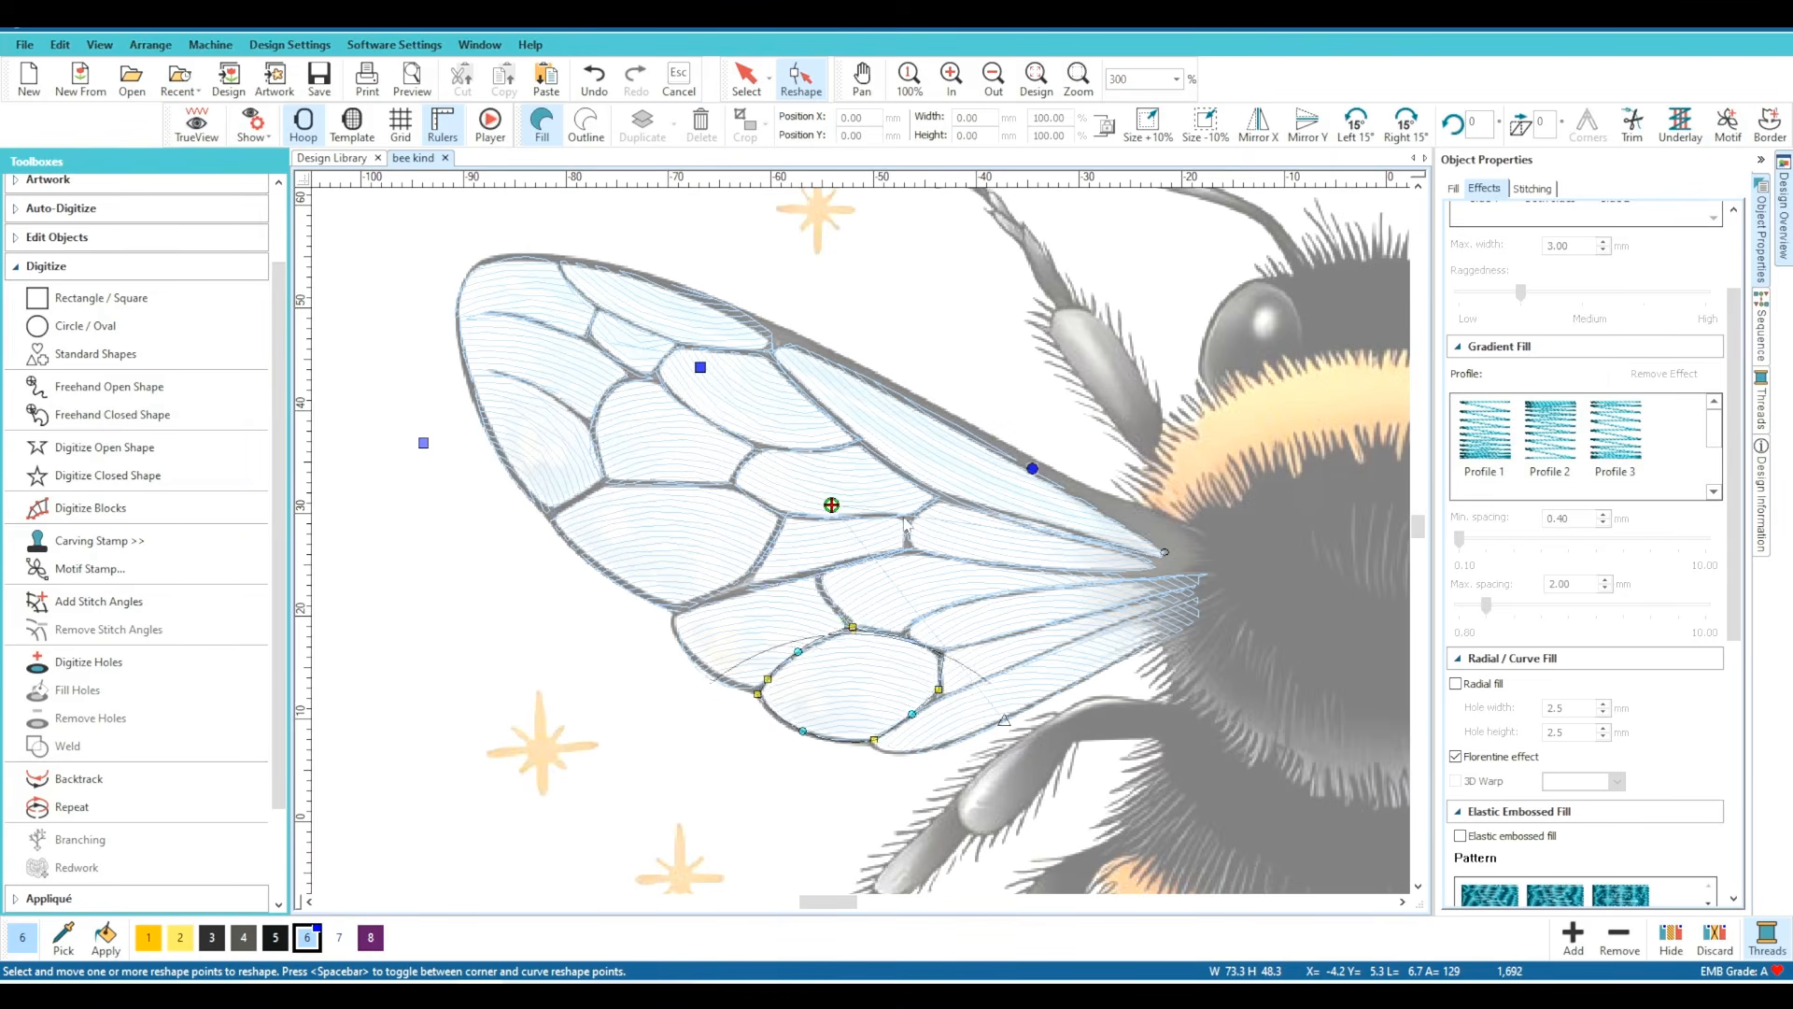
left_click_drag(708, 684, 747, 670)
key("Tab")
left_click_drag(984, 505, 984, 563)
left_click_drag(773, 590, 883, 614)
Reshape the Florentine guide line of the lower wing's bottom-edge cell to follow its outer curve from the far end to the body
key("Tab")
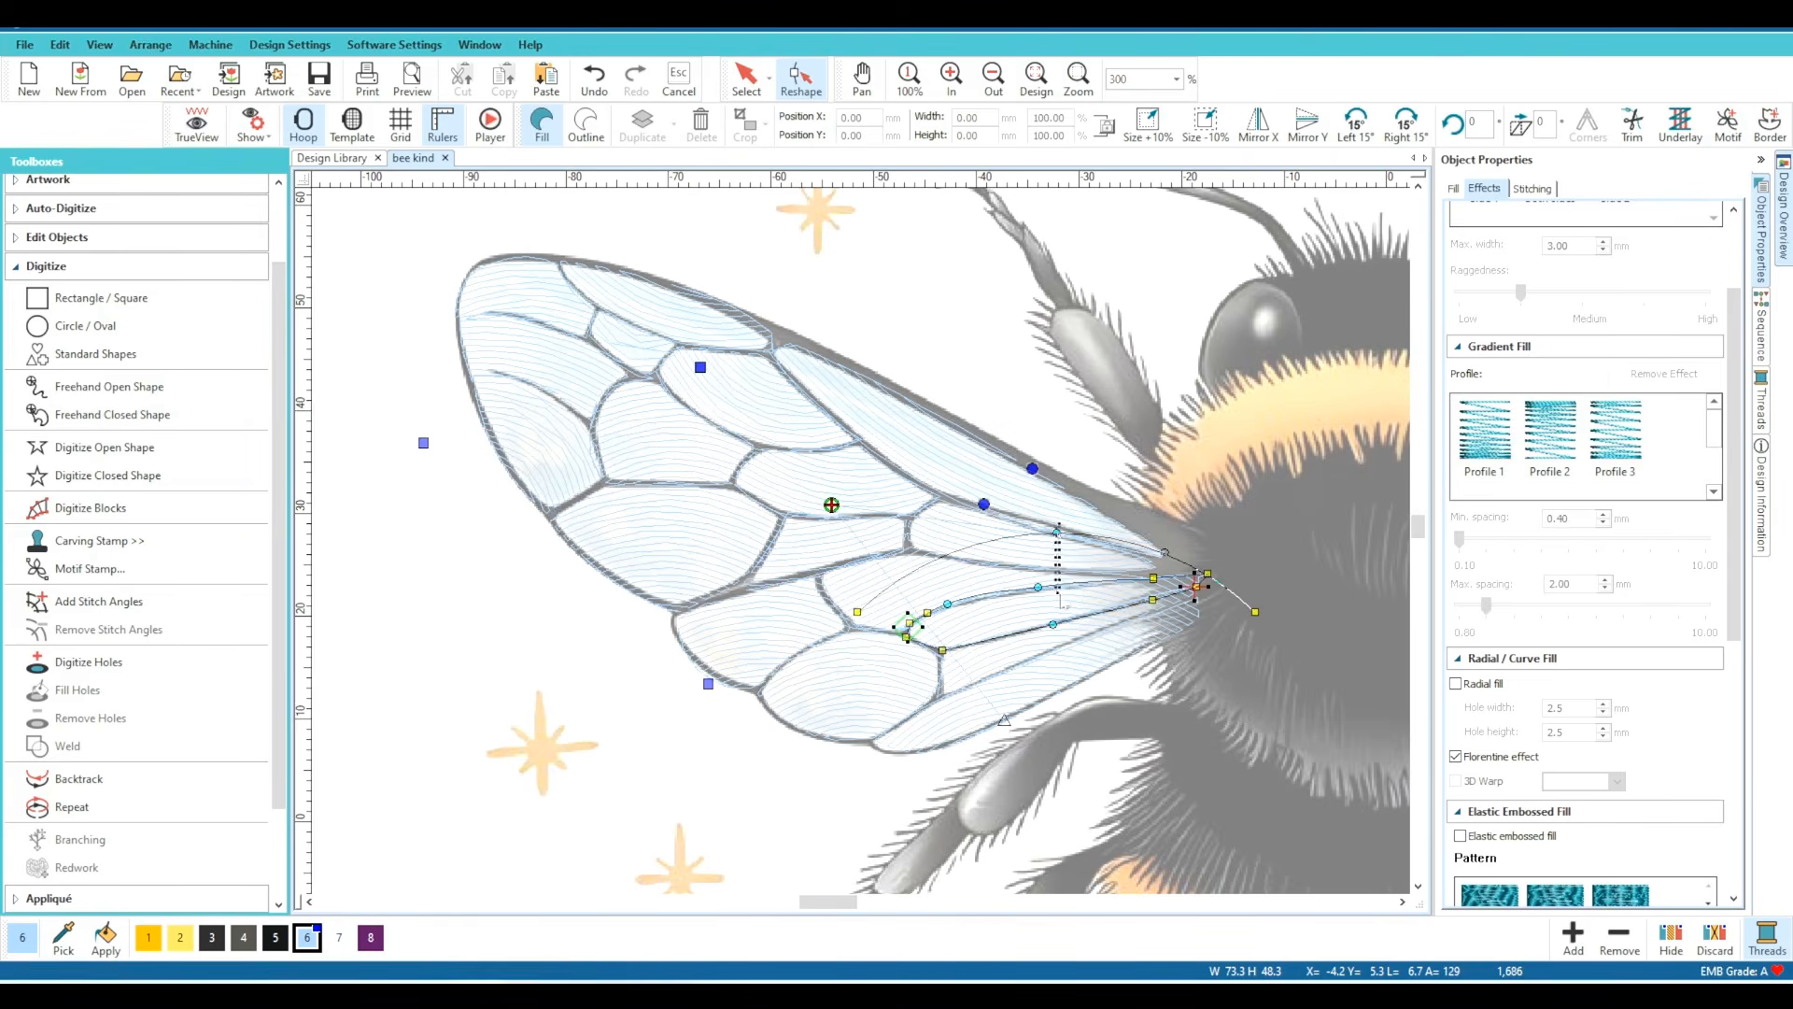
left_click_drag(1057, 530, 1066, 602)
left_click_drag(1252, 608, 1230, 536)
key("Tab")
left_click_drag(1063, 566, 1068, 635)
left_click_drag(1238, 637, 1226, 566)
key("Tab")
left_click_drag(1040, 592, 1050, 663)
left_click_drag(1245, 672, 1229, 570)
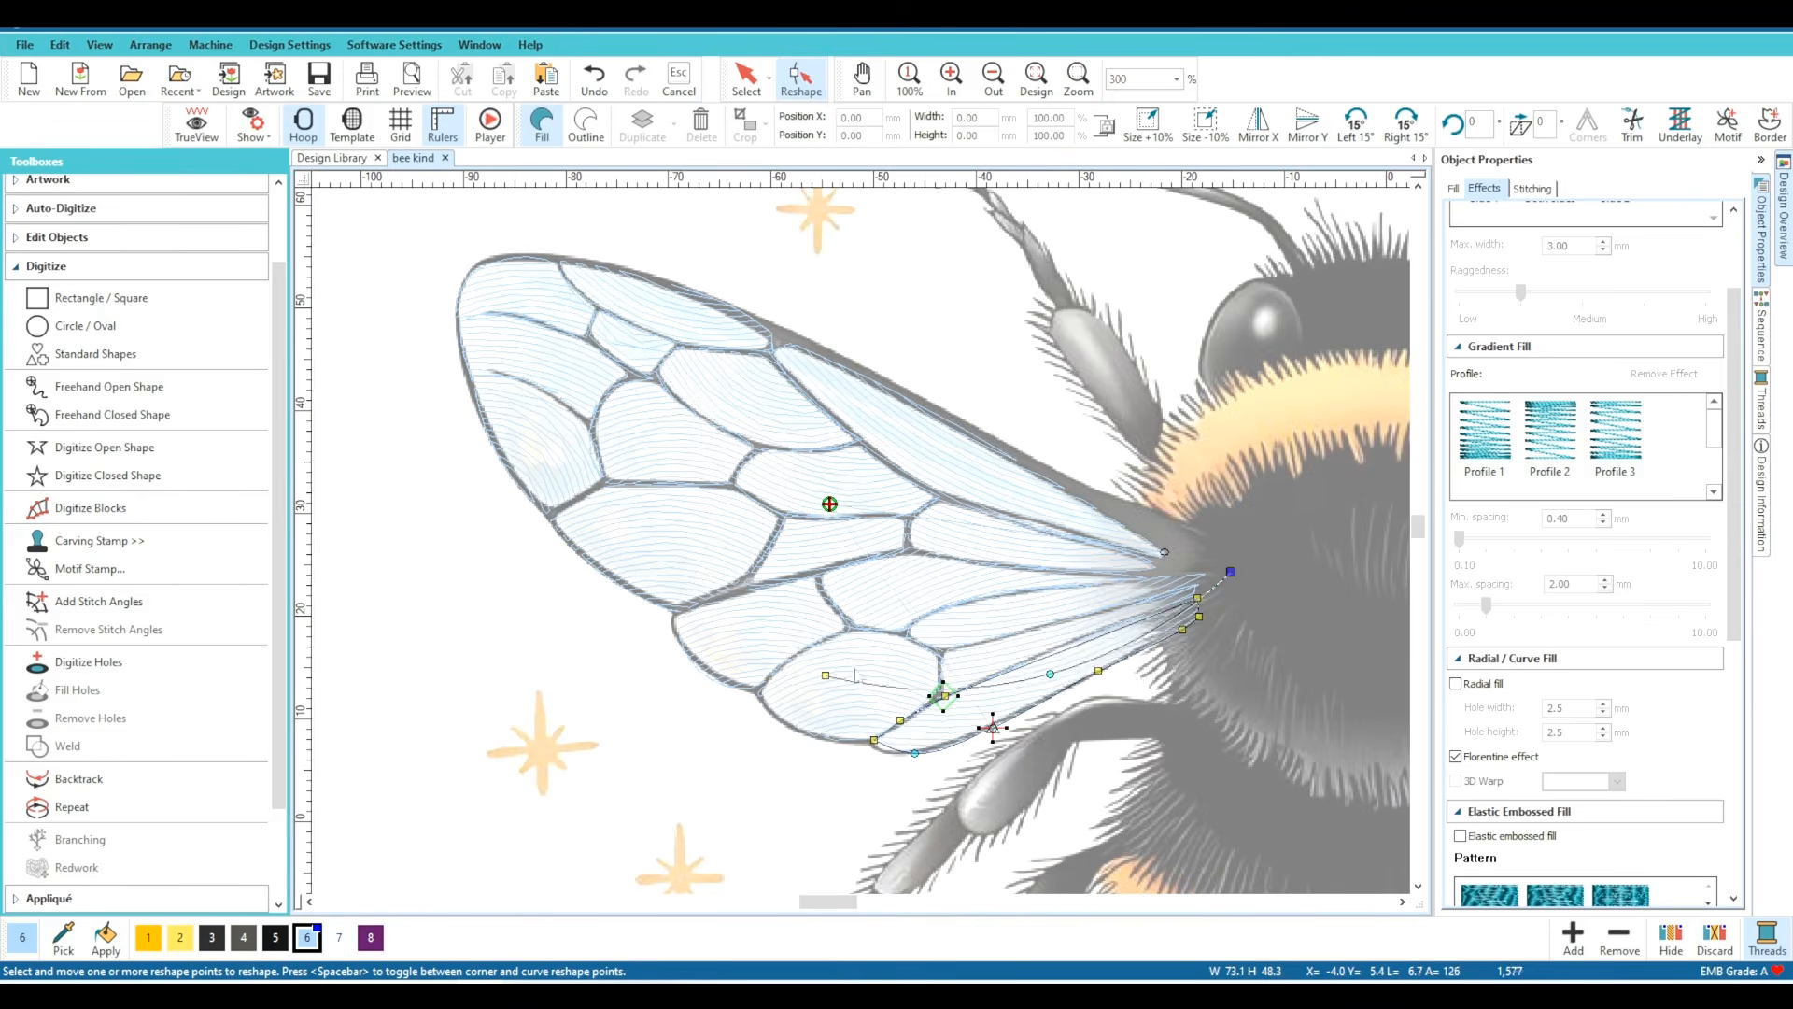
left_click_drag(828, 672, 851, 741)
left_click_drag(1050, 662, 1054, 685)
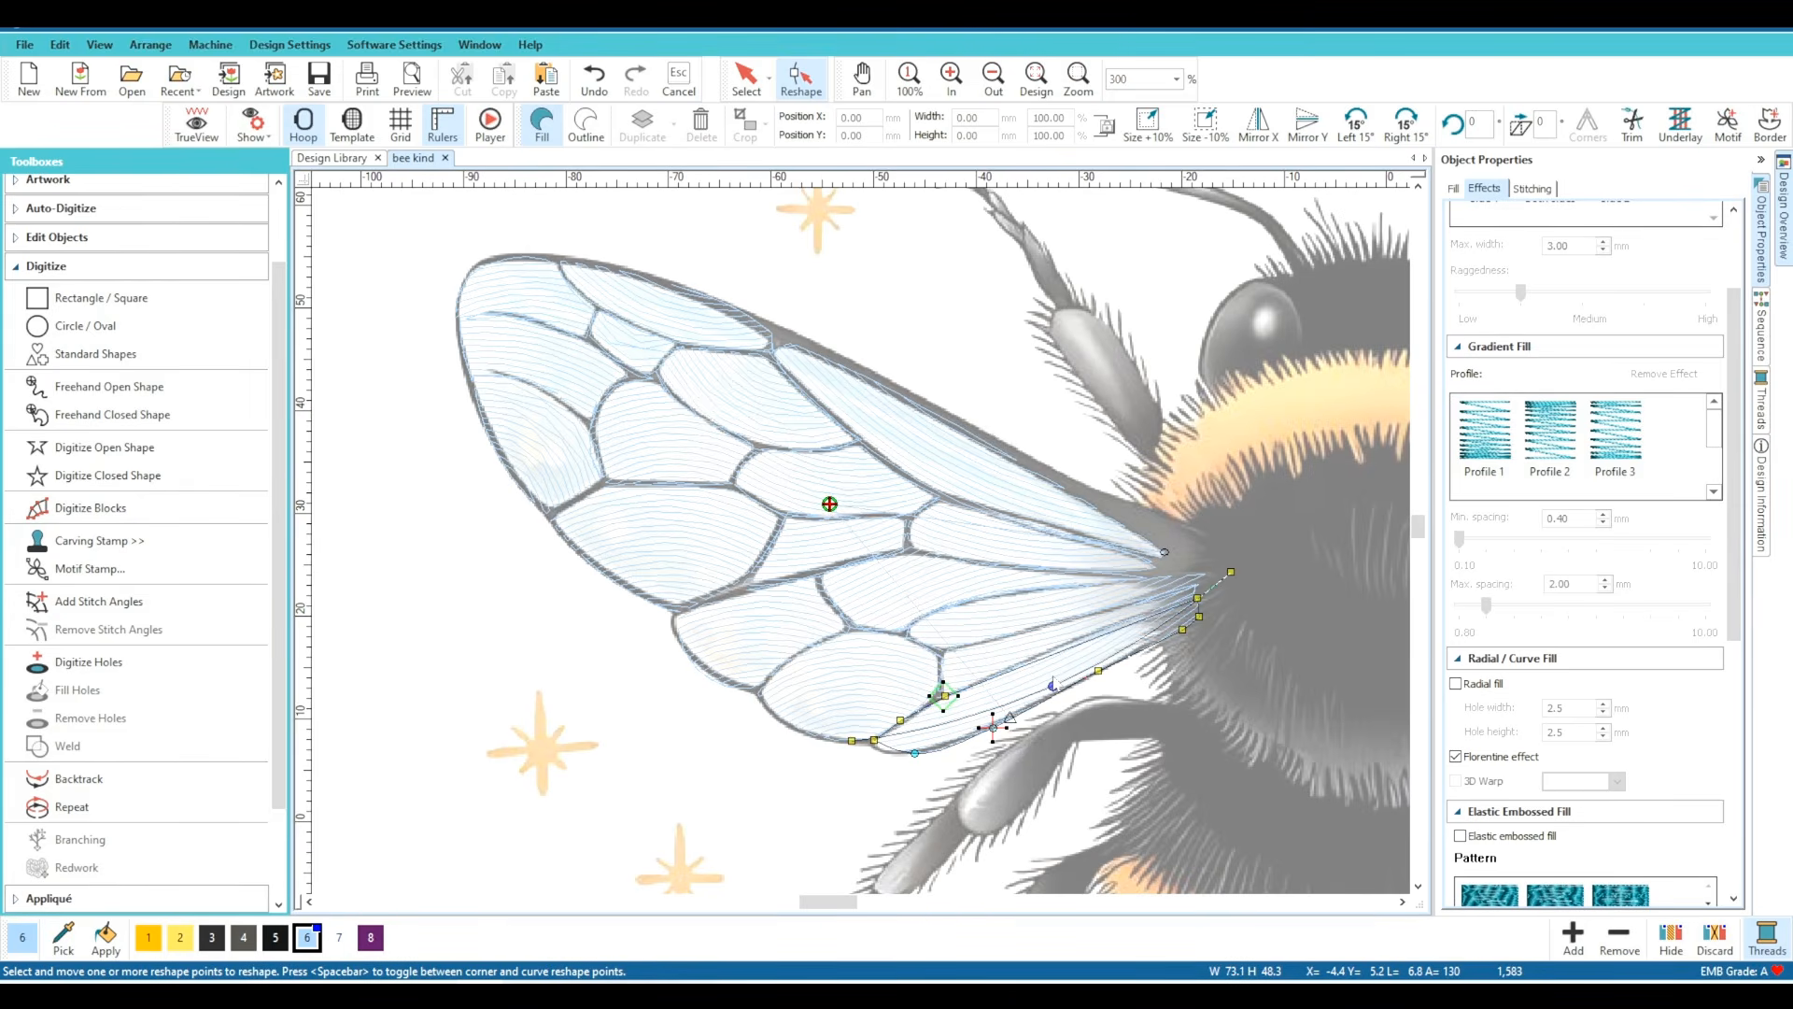
Turn TrueView back on and hide the artwork to review the wing's curved stitching
key("t")
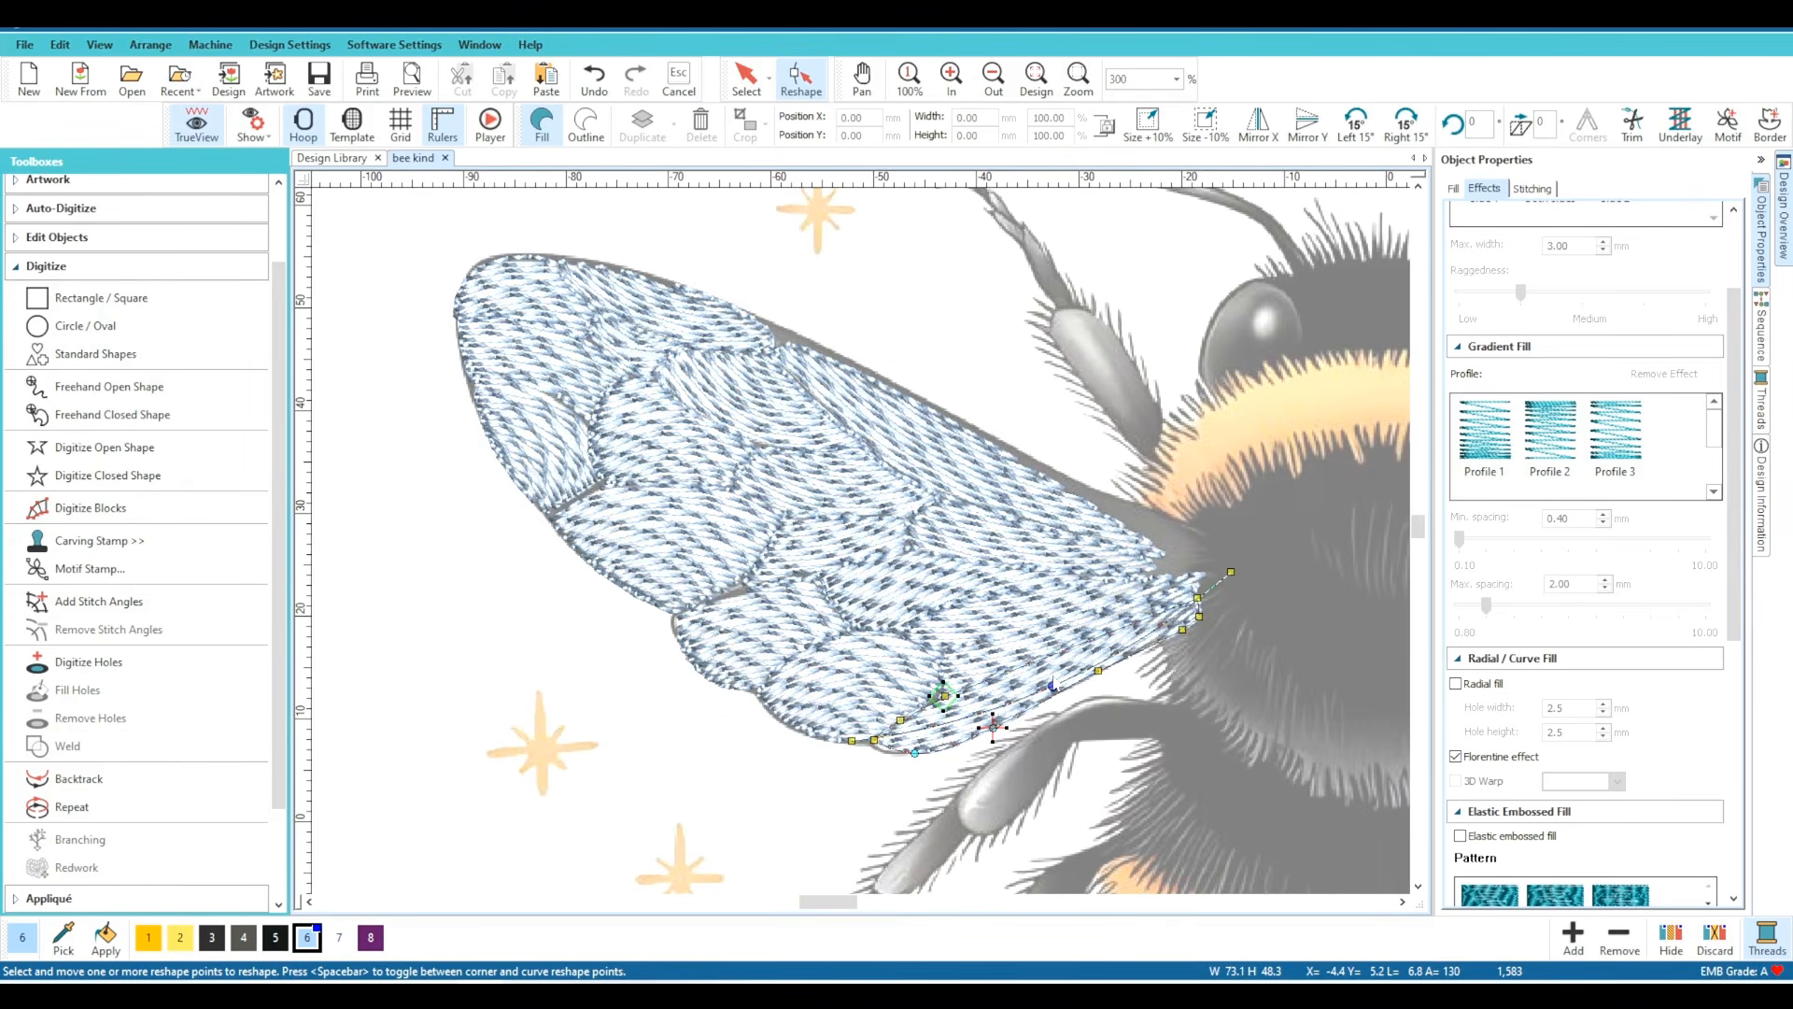
key("d")
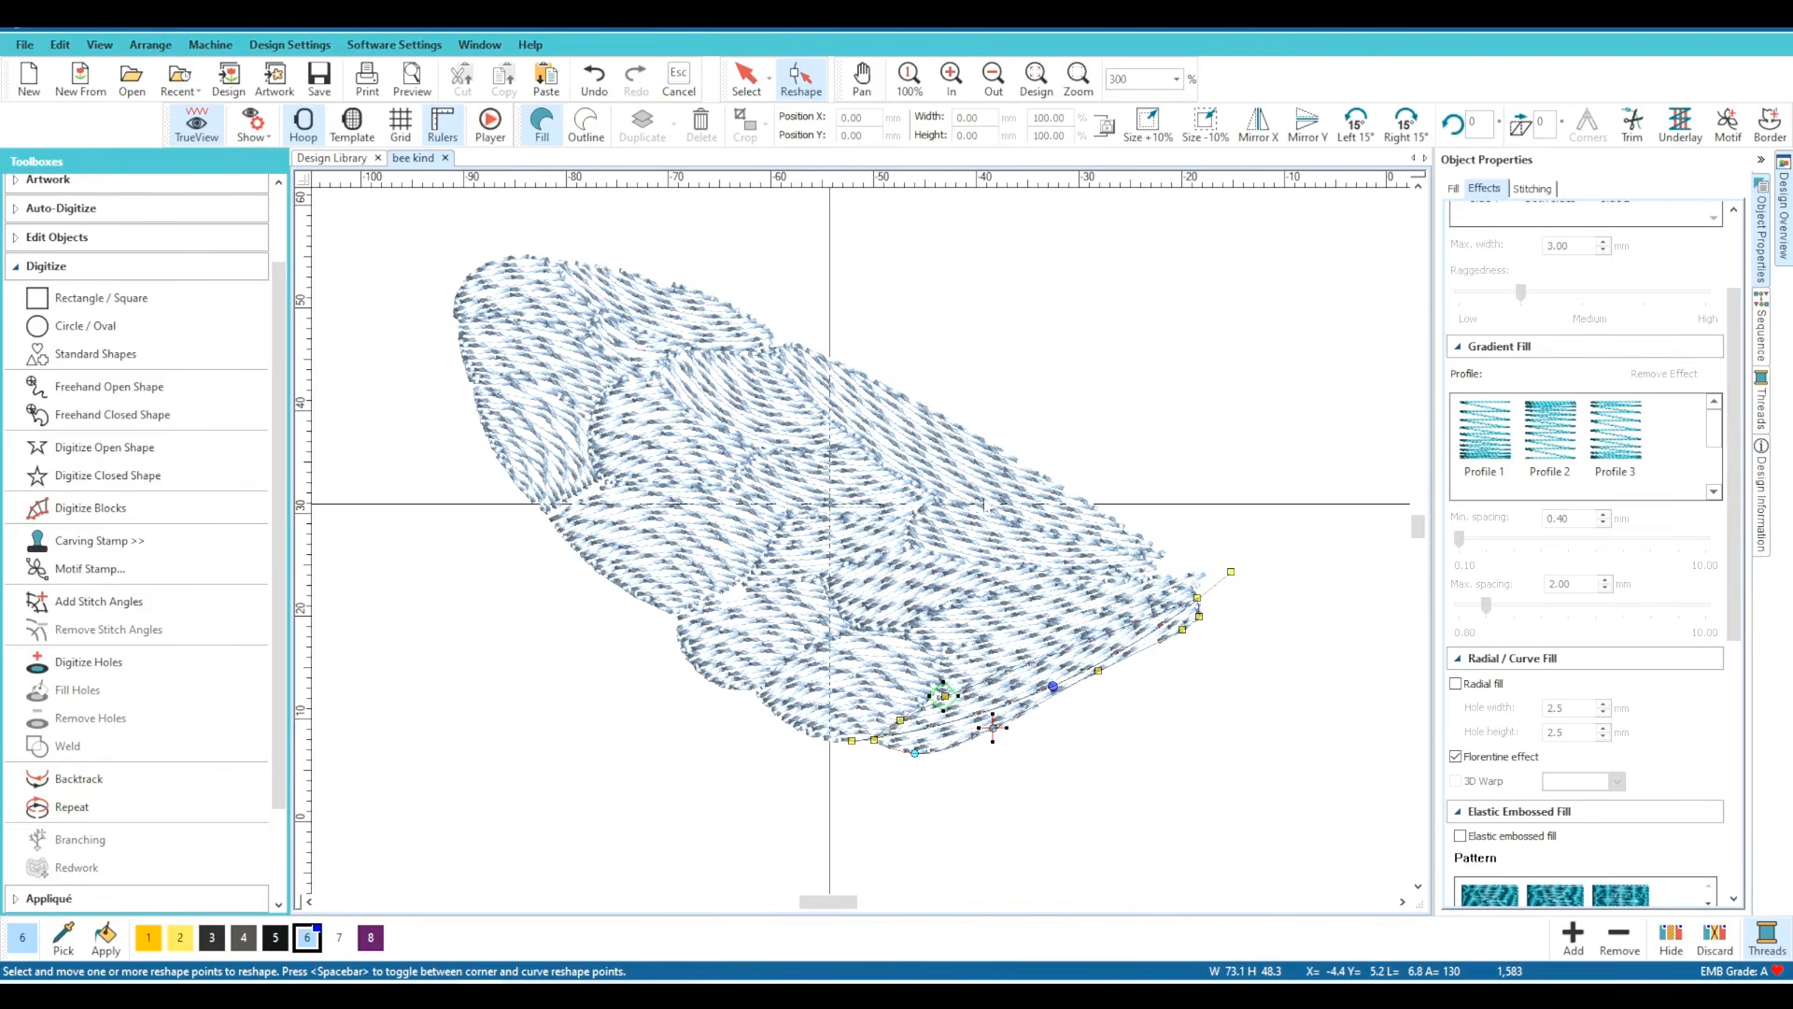
scroll(986, 505, "up", 3)
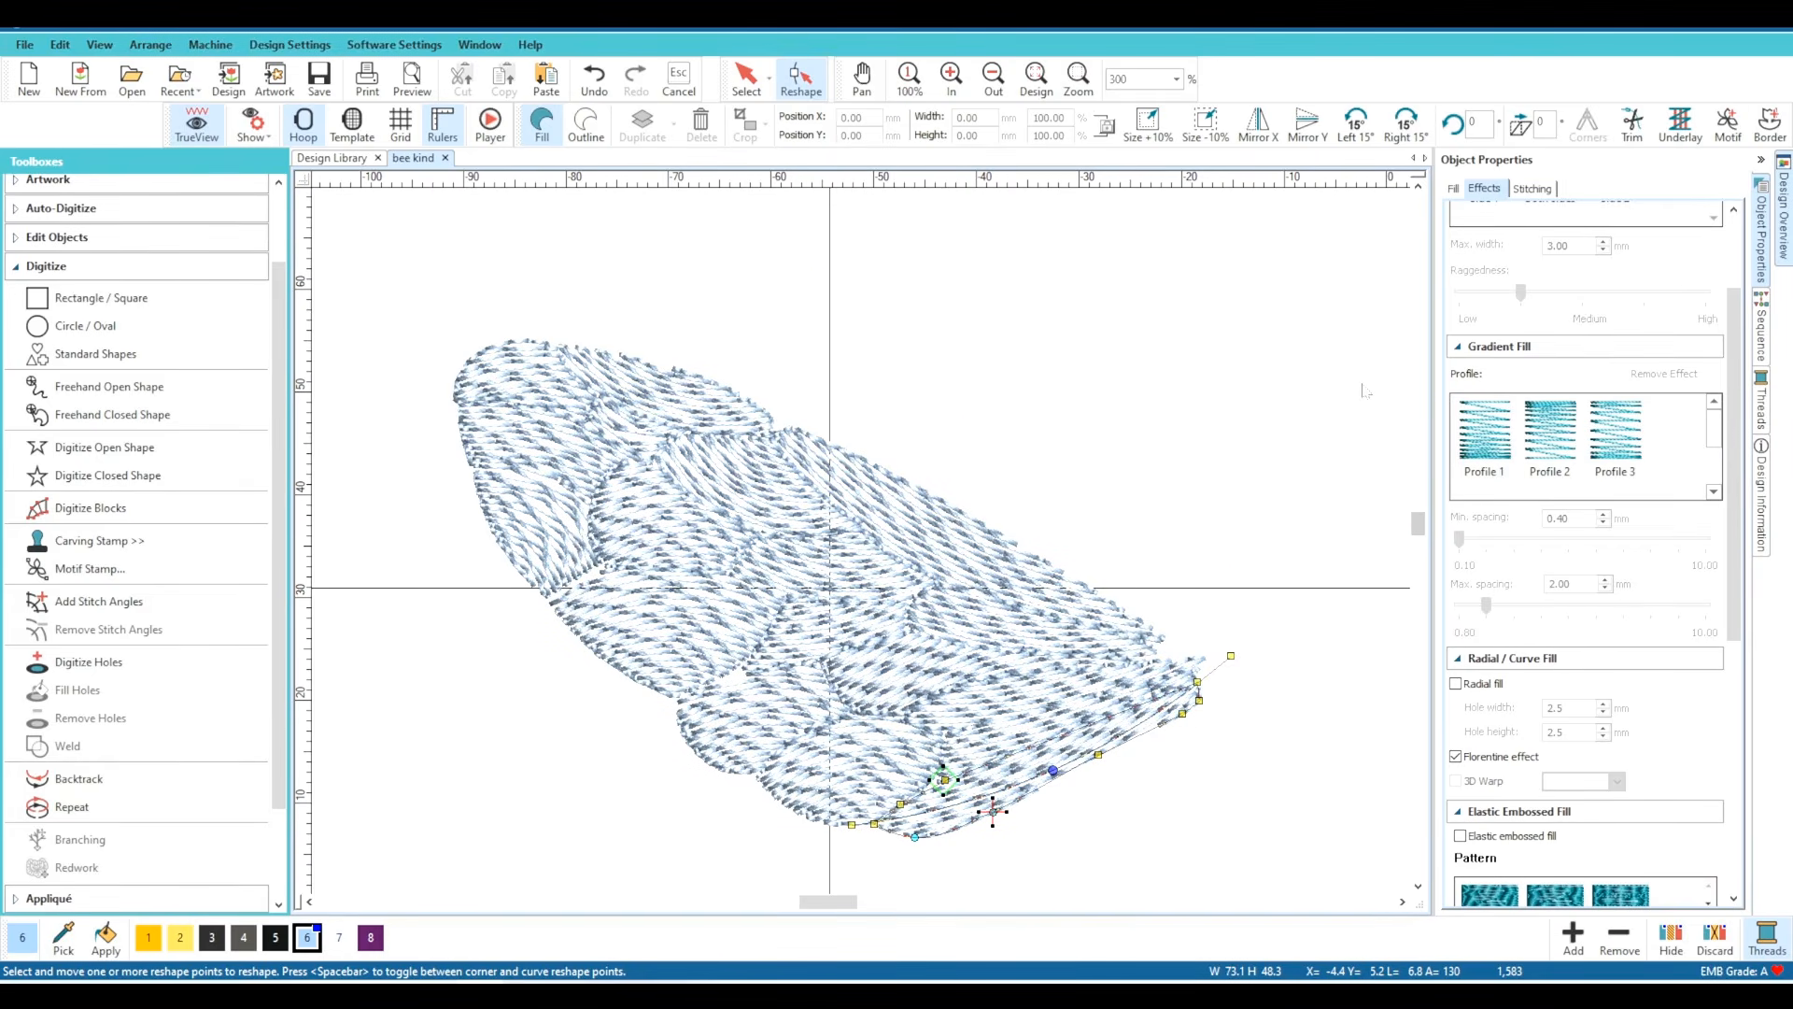
Finish reshaping, bring the artwork back into view and group all of the left wing's light blue cells
left_click(1177, 79)
left_click(1175, 170)
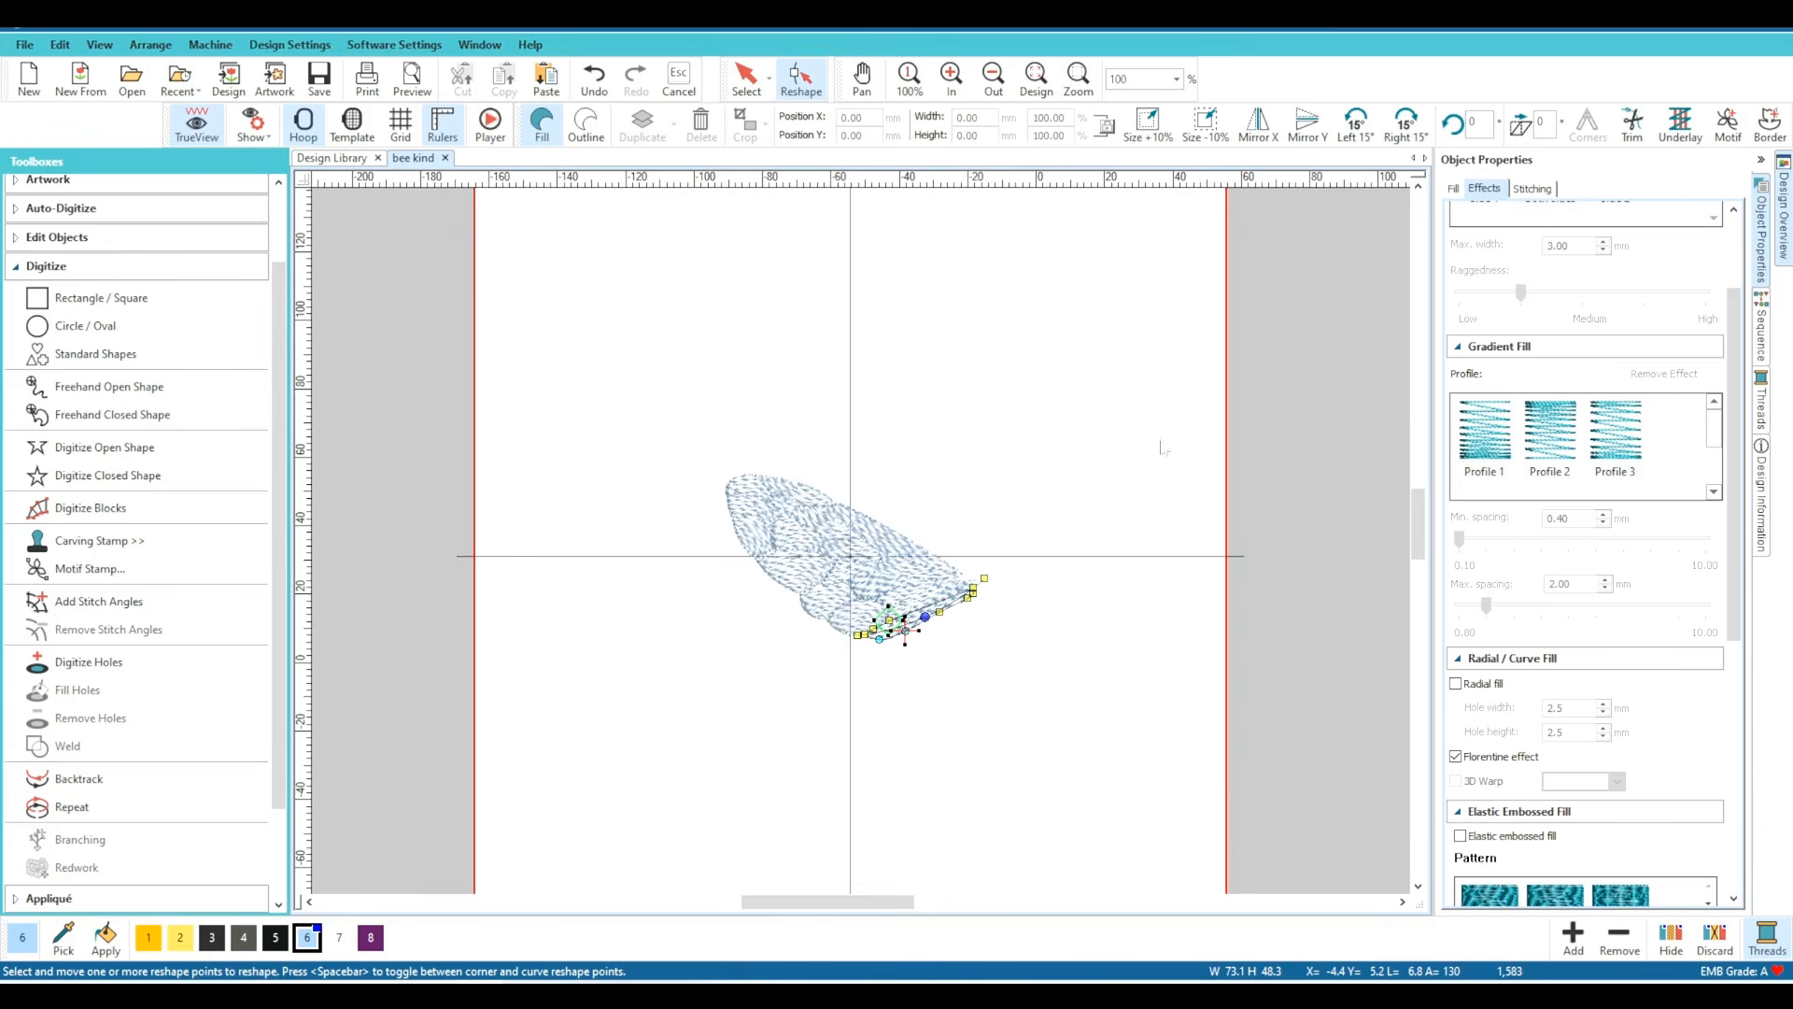
key("Escape")
key("Escape")
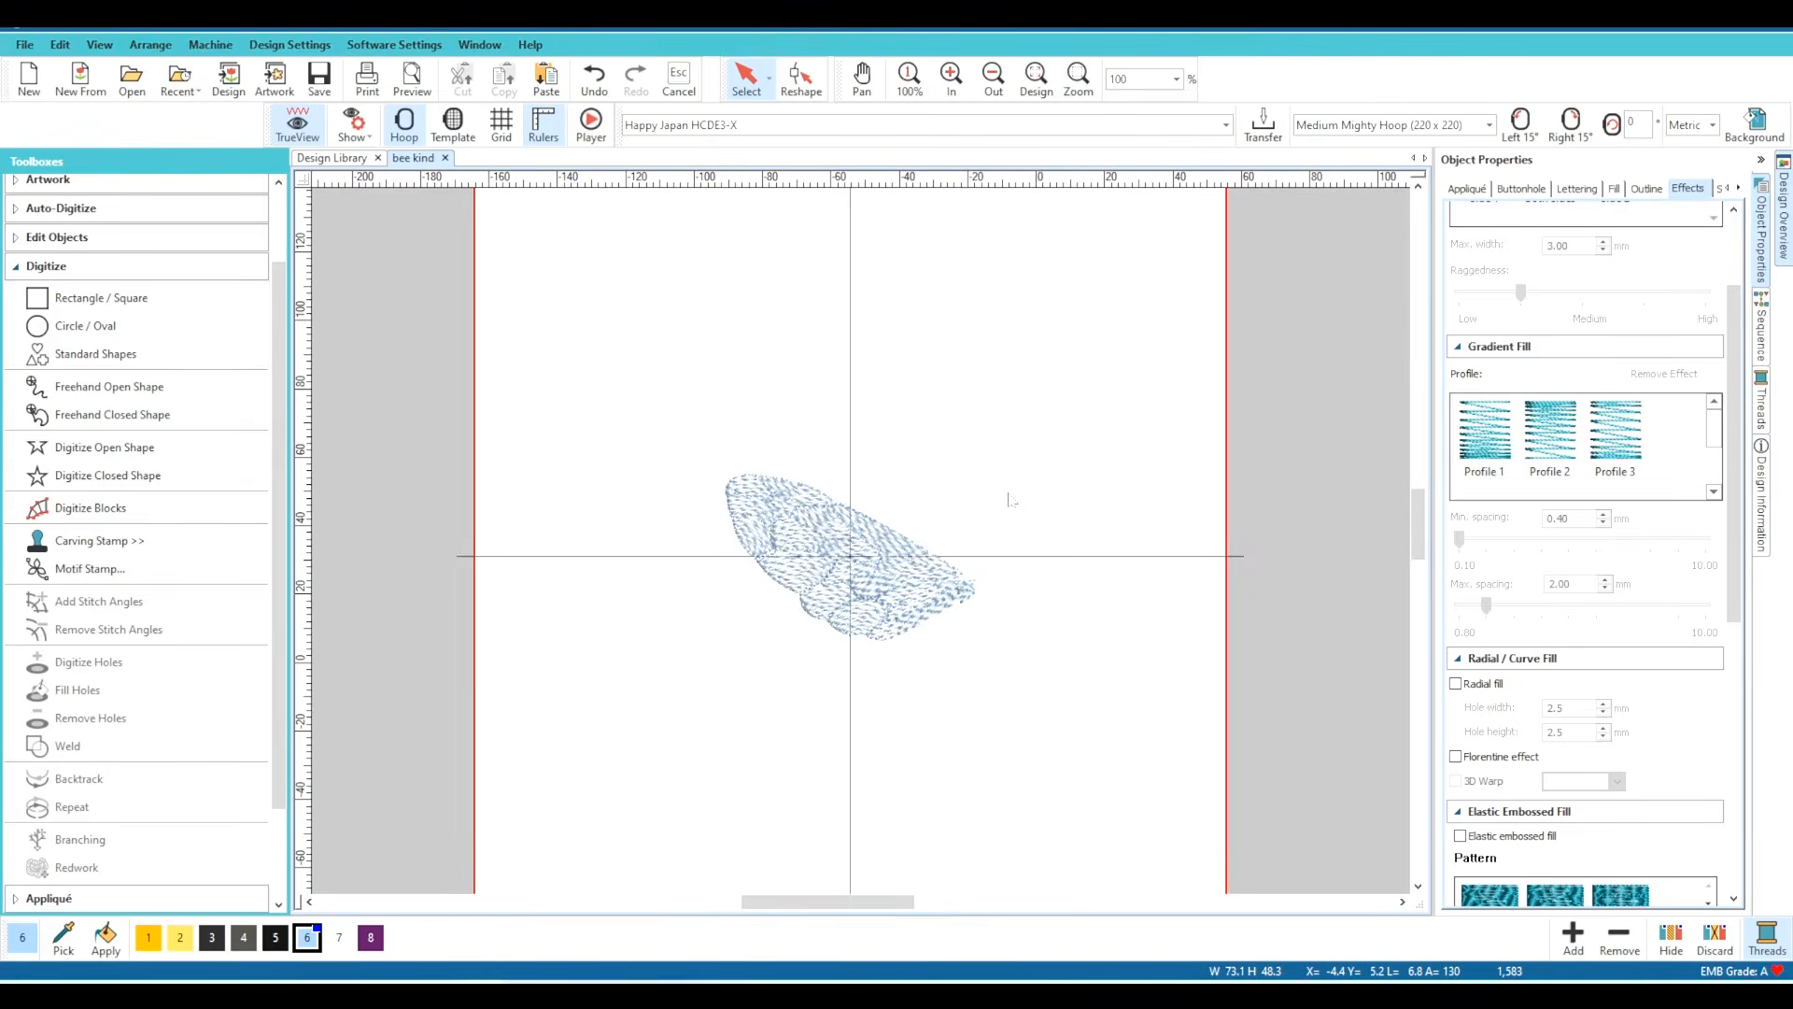
left_click(1177, 79)
left_click(1175, 196)
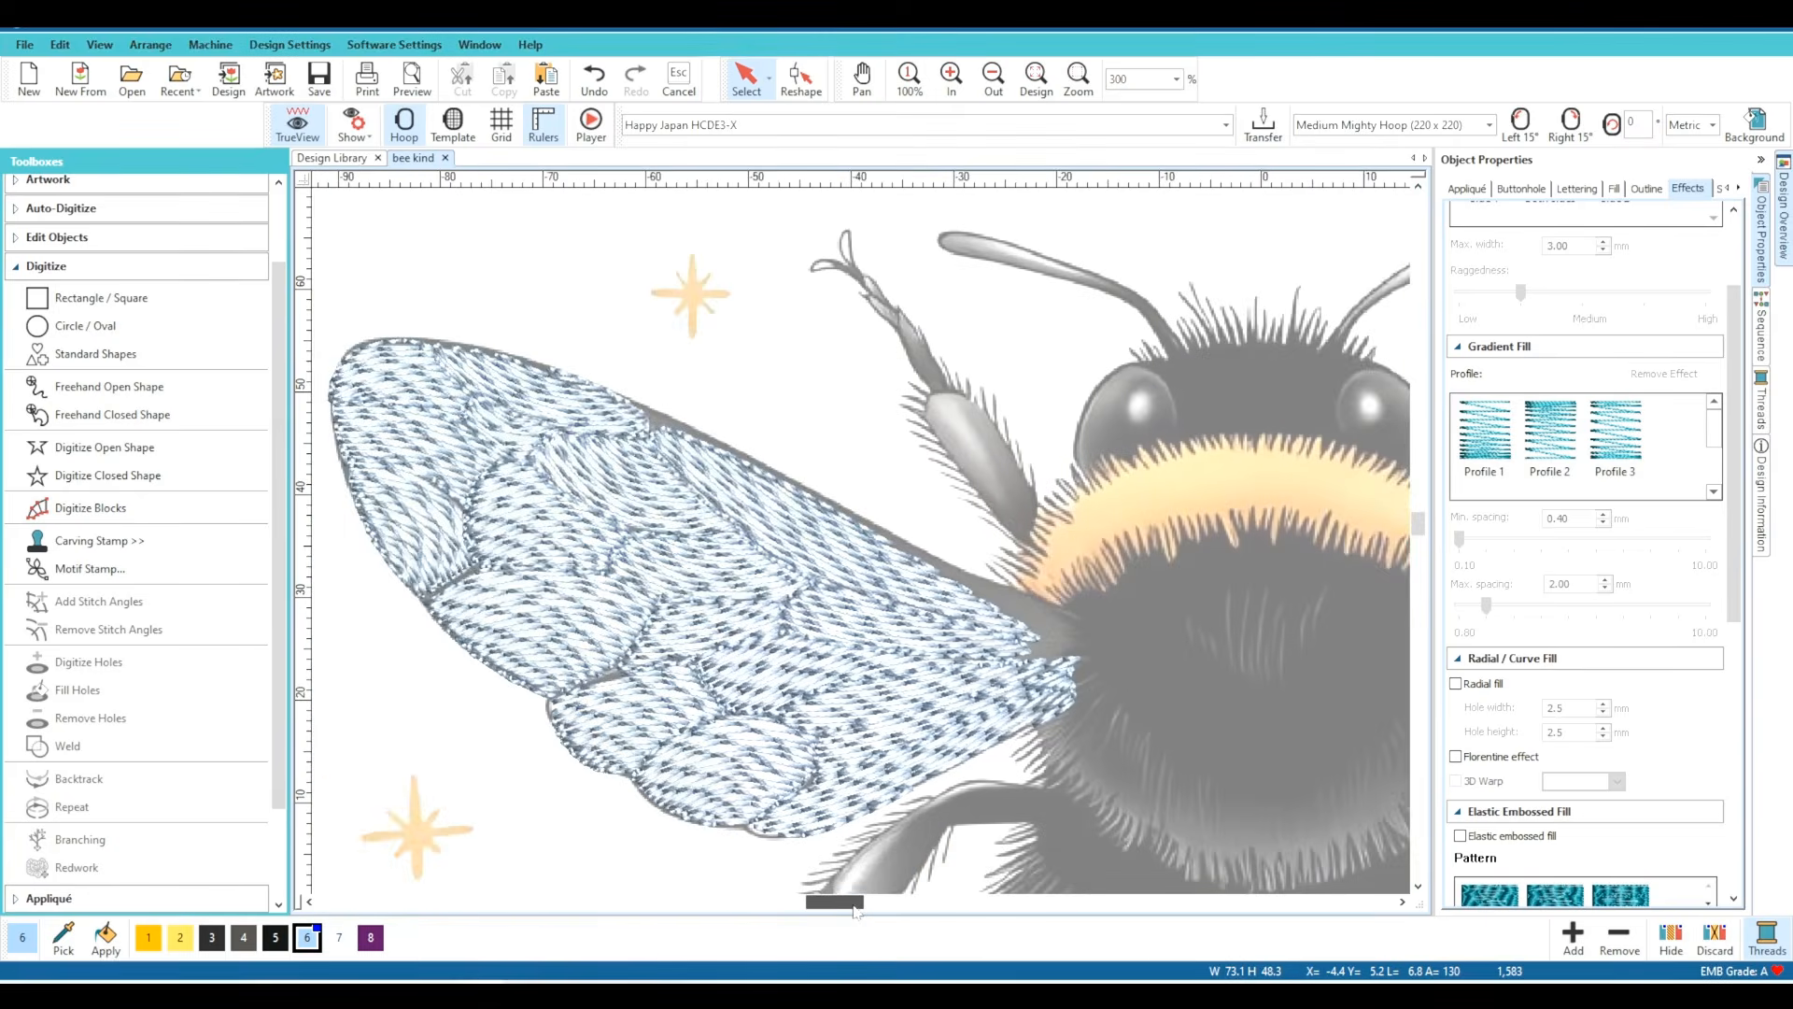
left_click_drag(330, 302, 1000, 586)
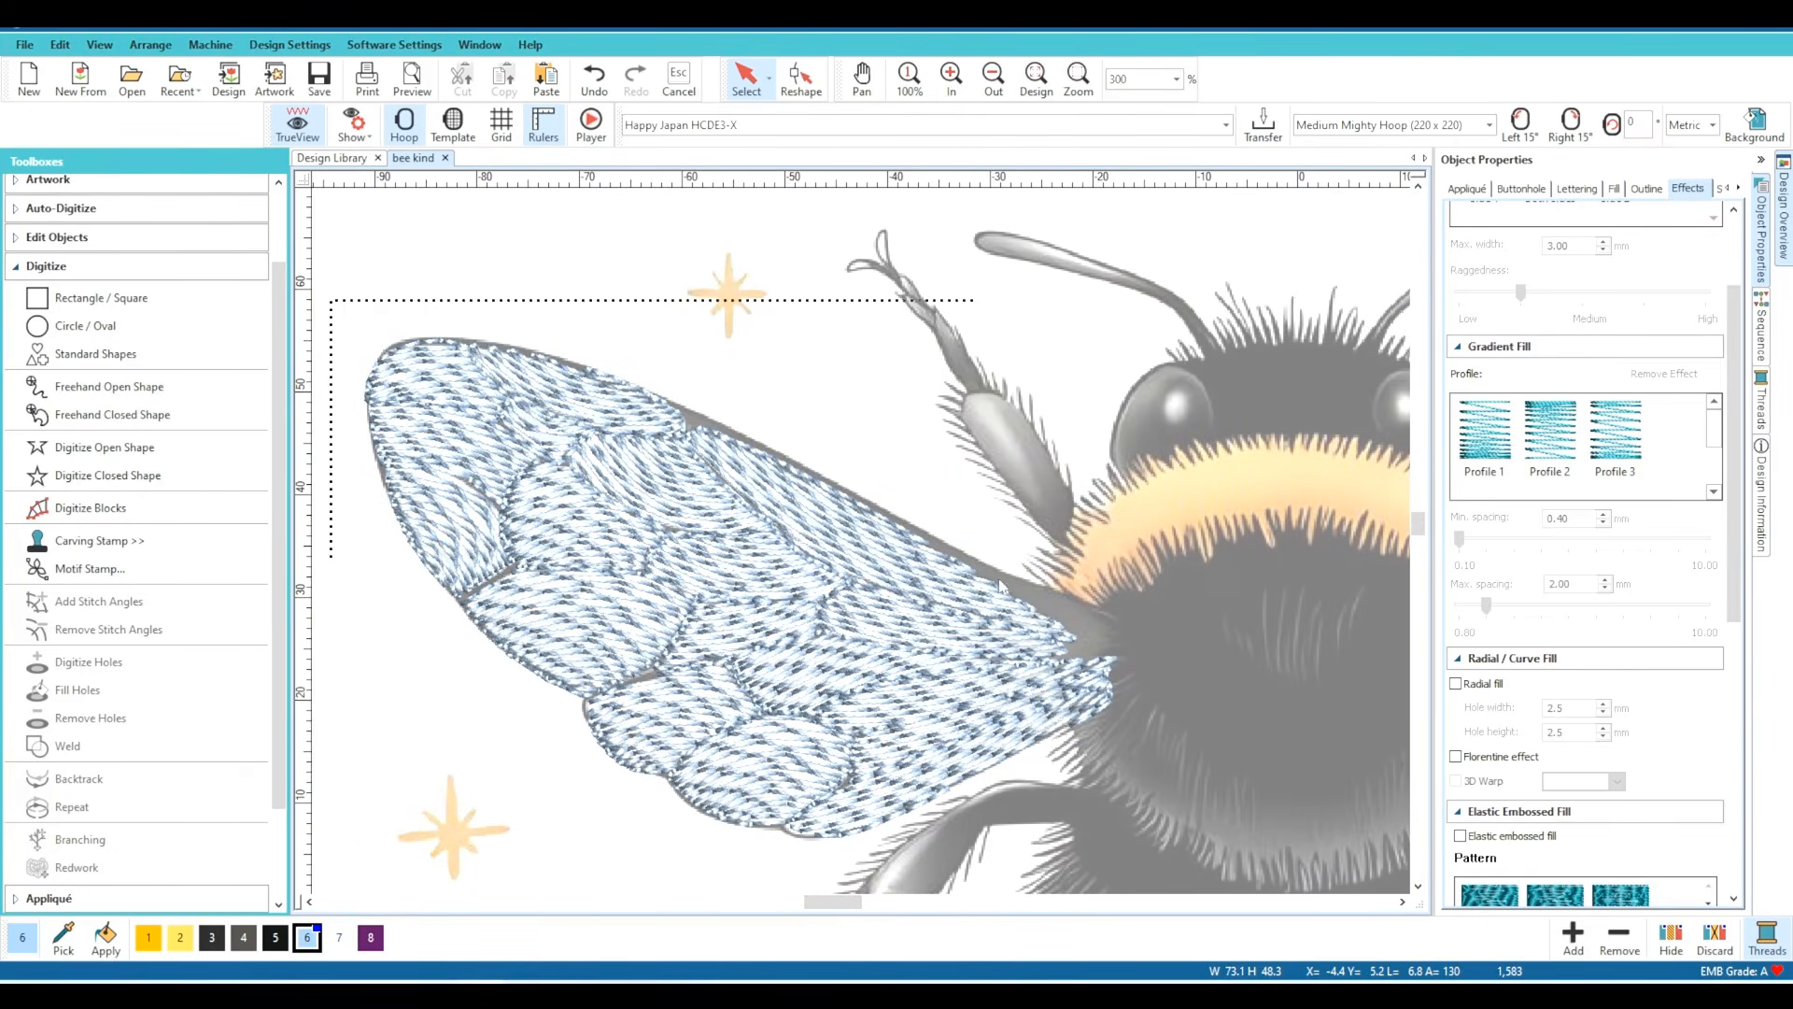
left_click_drag(1197, 846, 1199, 849)
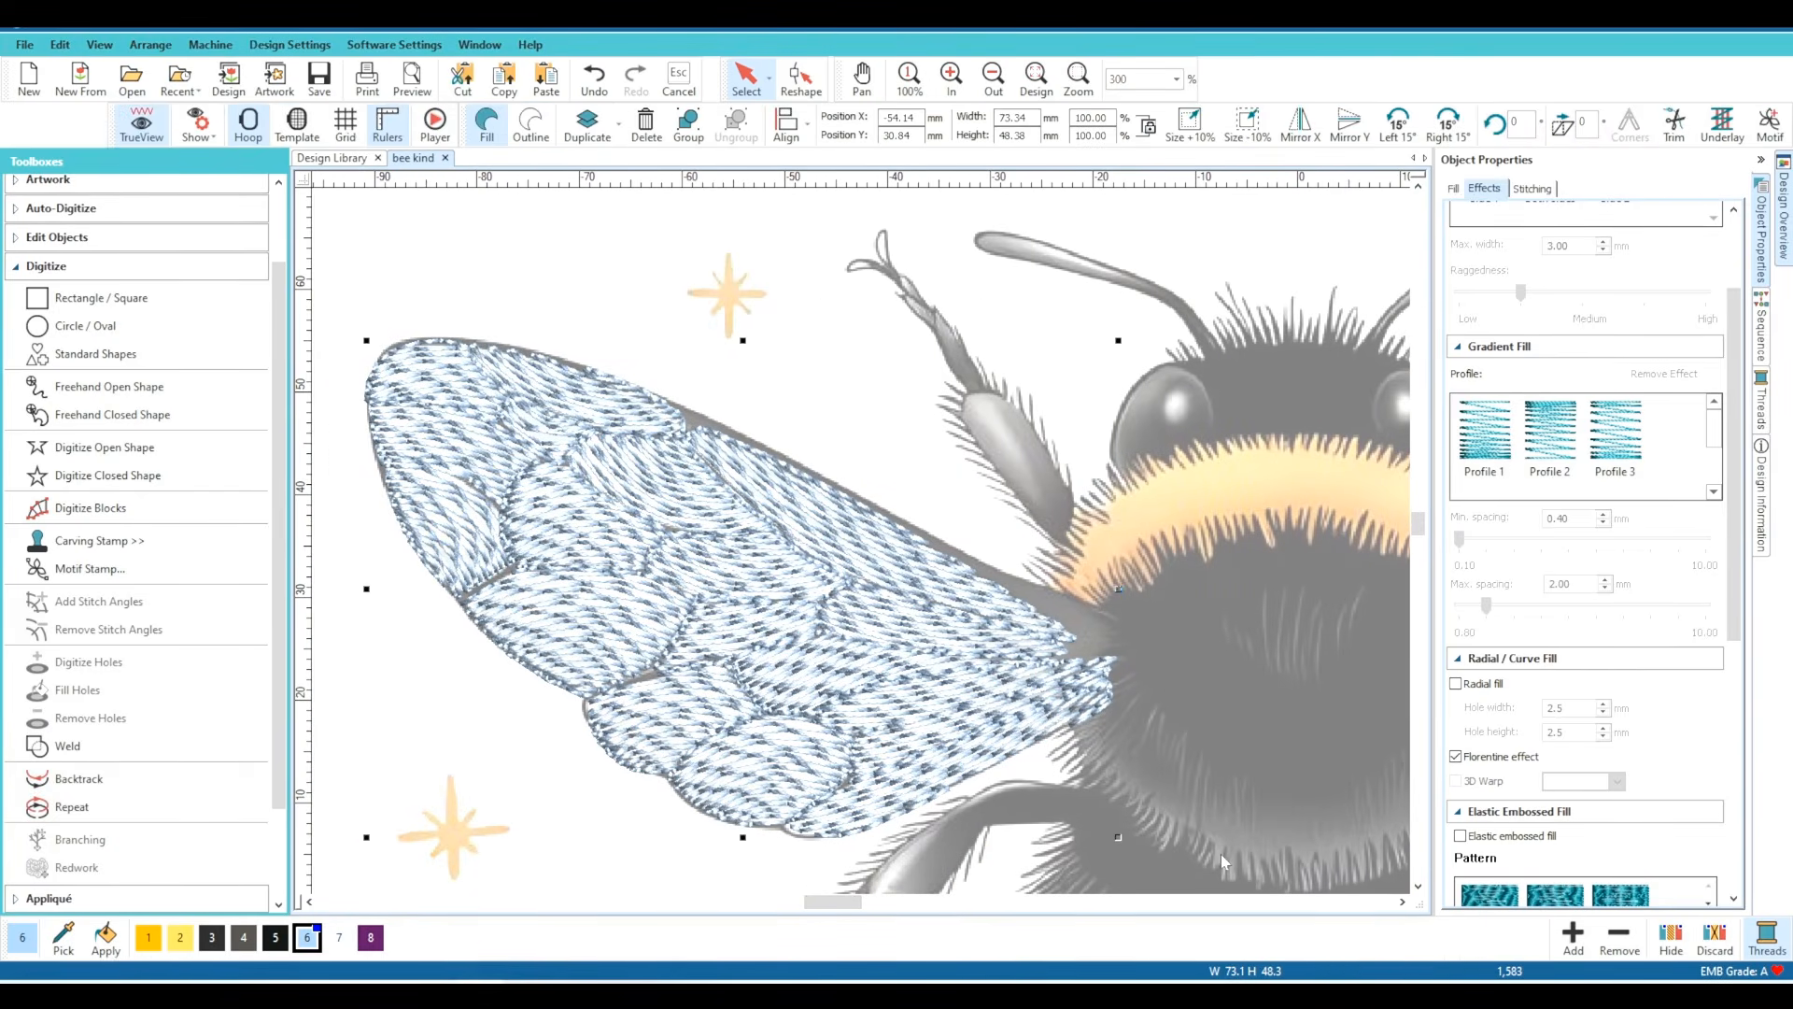
right_click(908, 609)
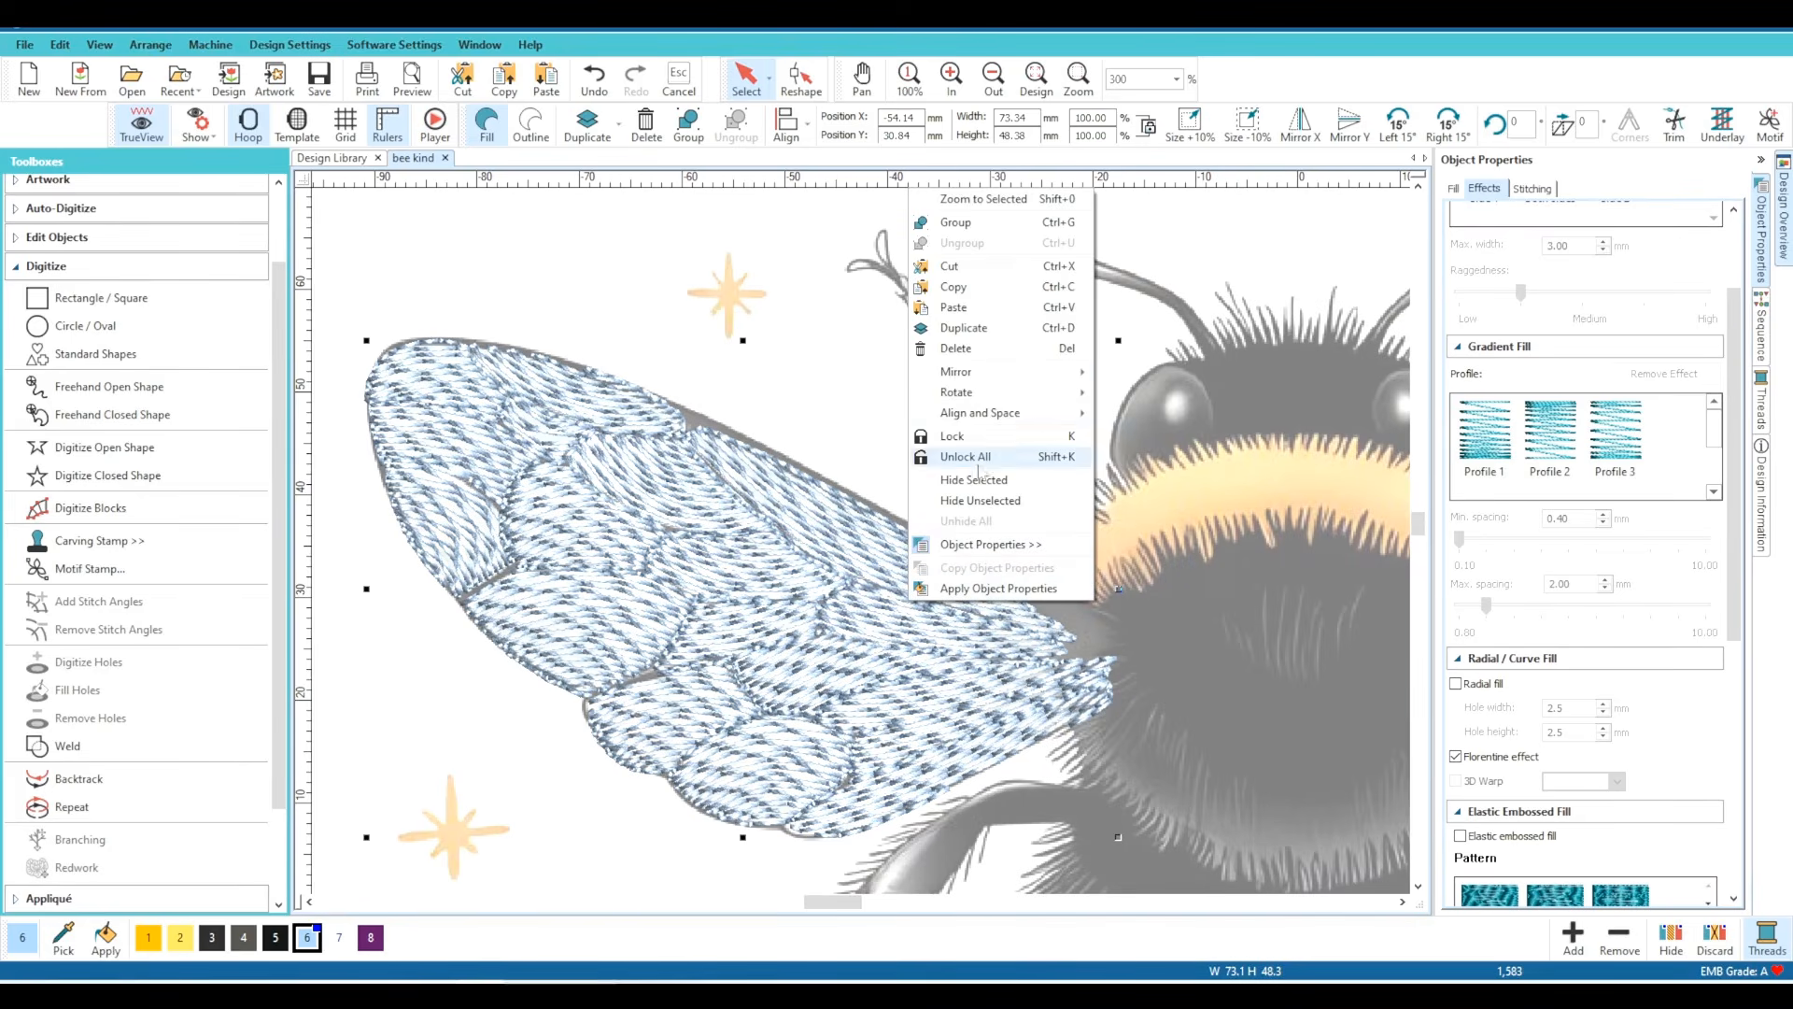
left_click(957, 224)
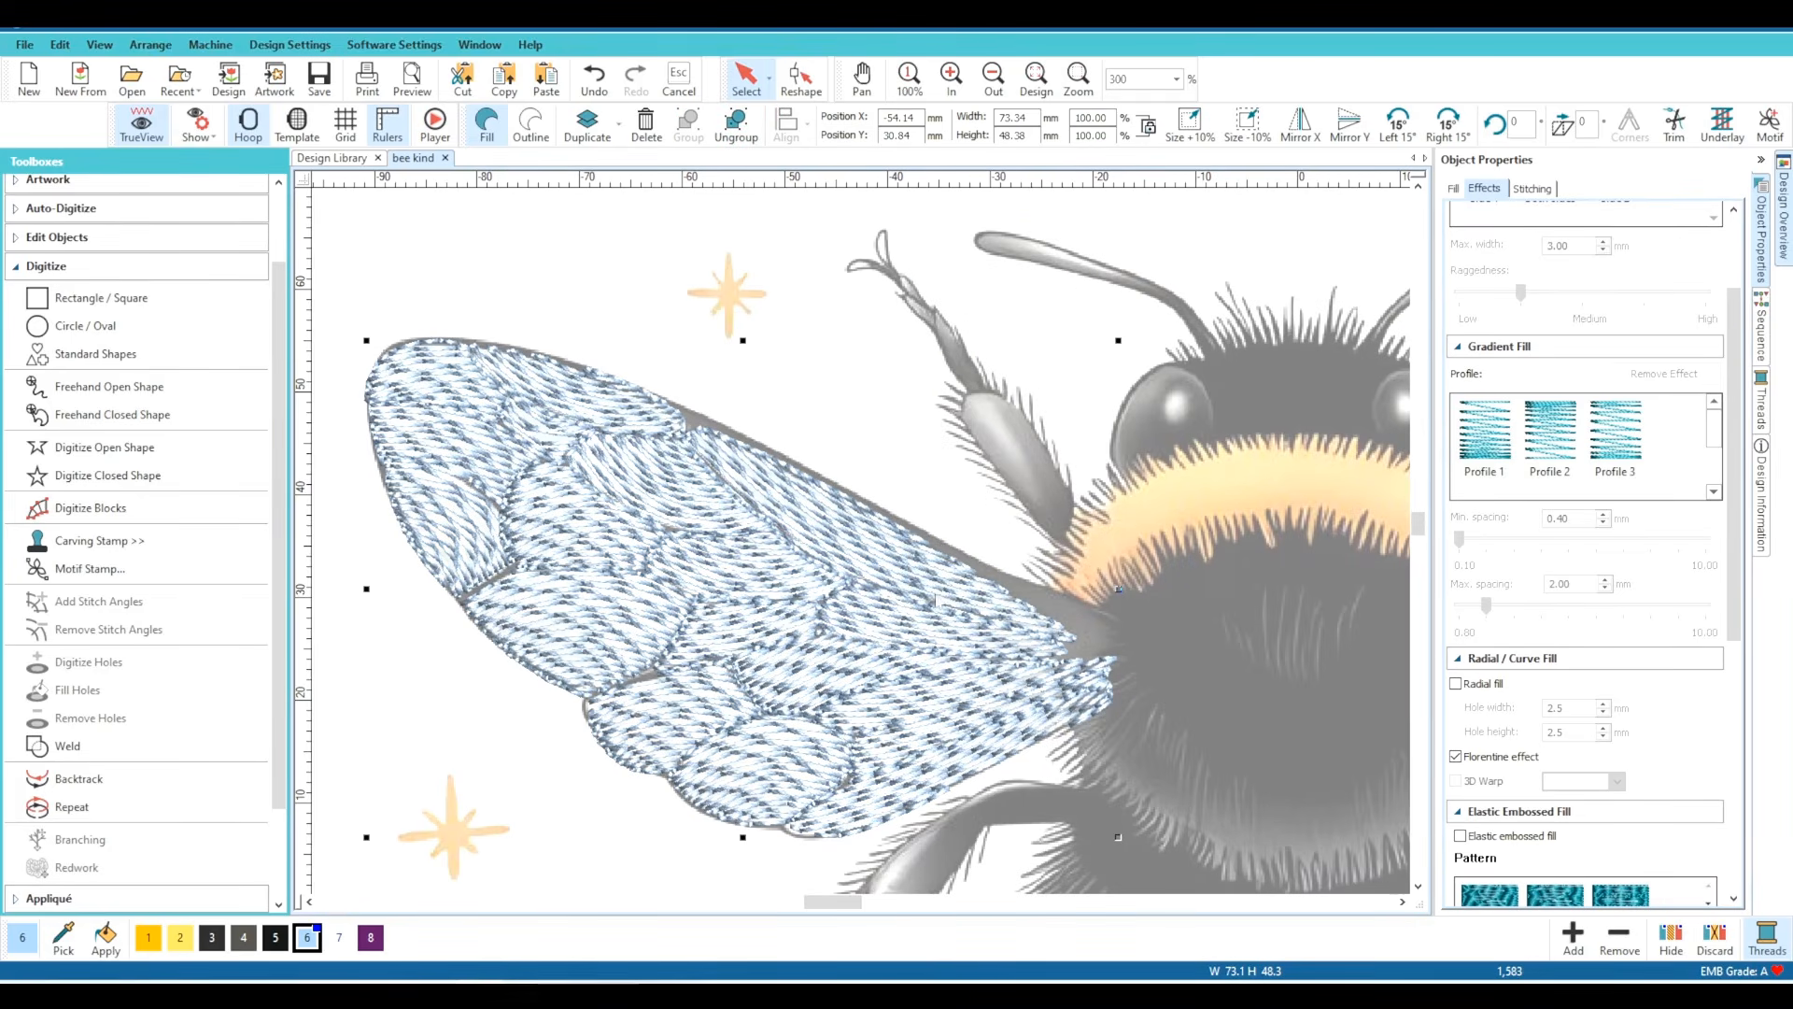
Try moving the grouped left wing as one object, and undo the move
left_click_drag(944, 509, 905, 505)
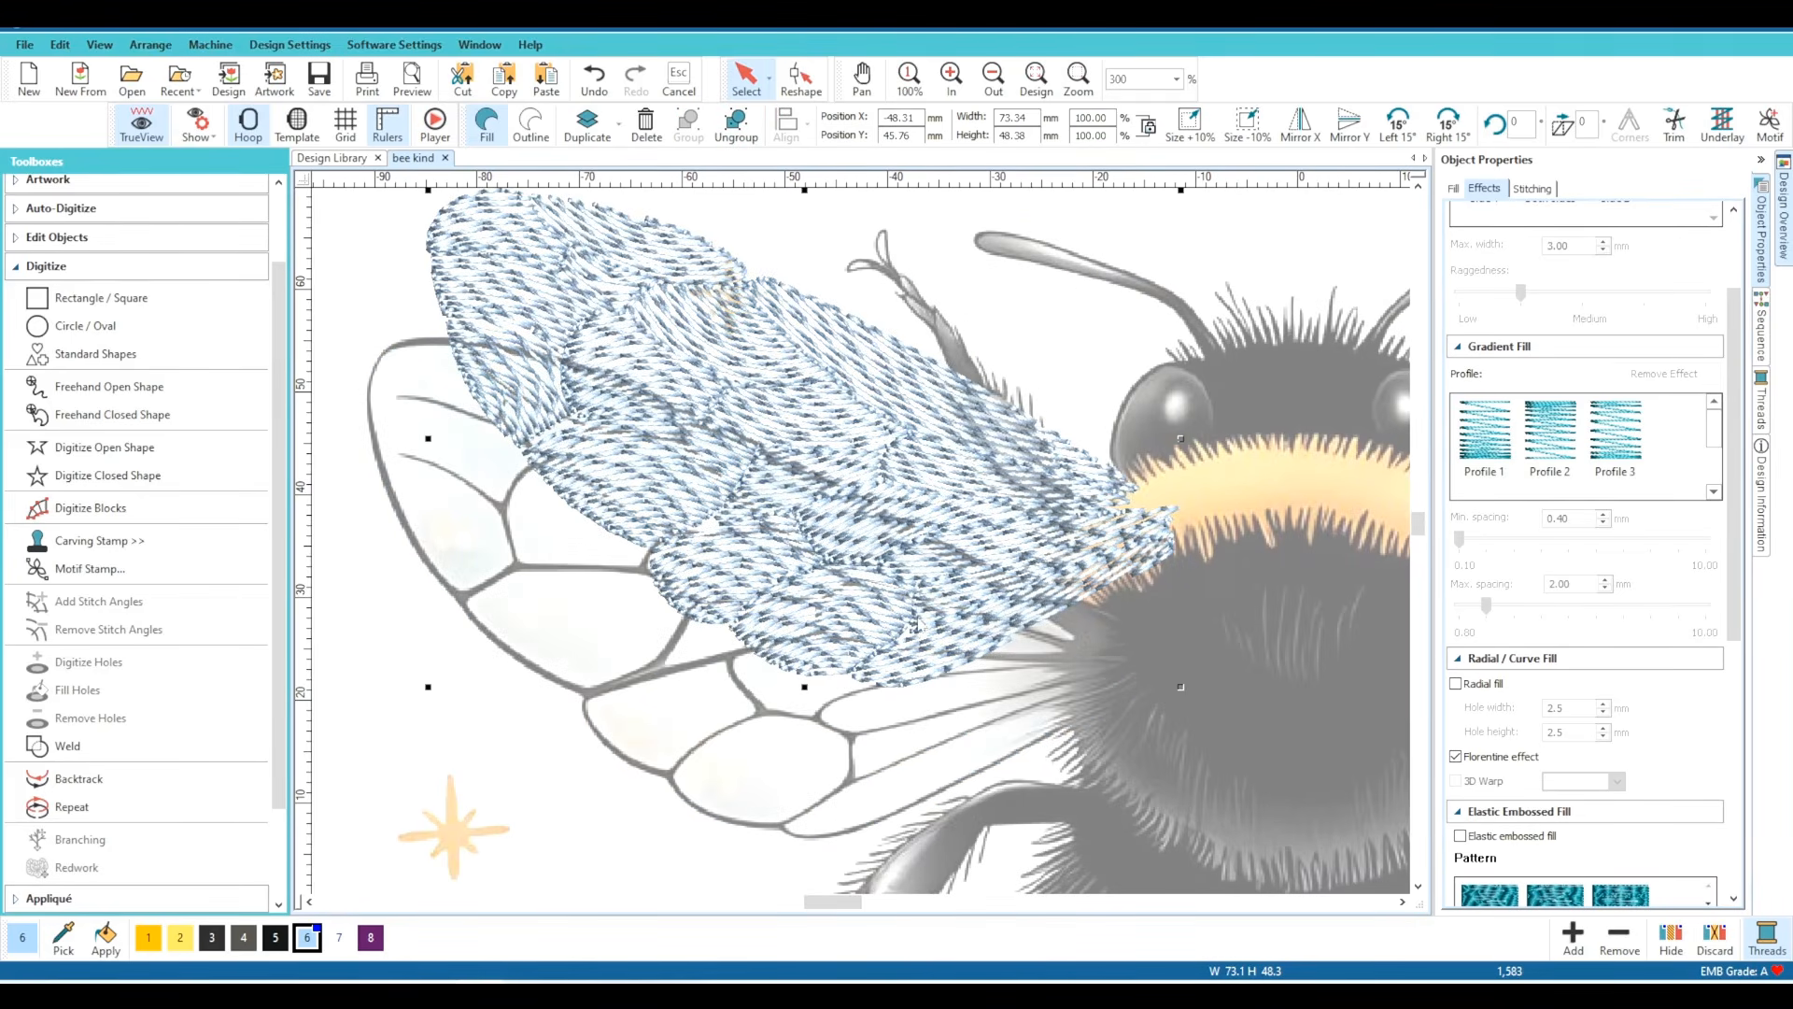
key("ctrl+z")
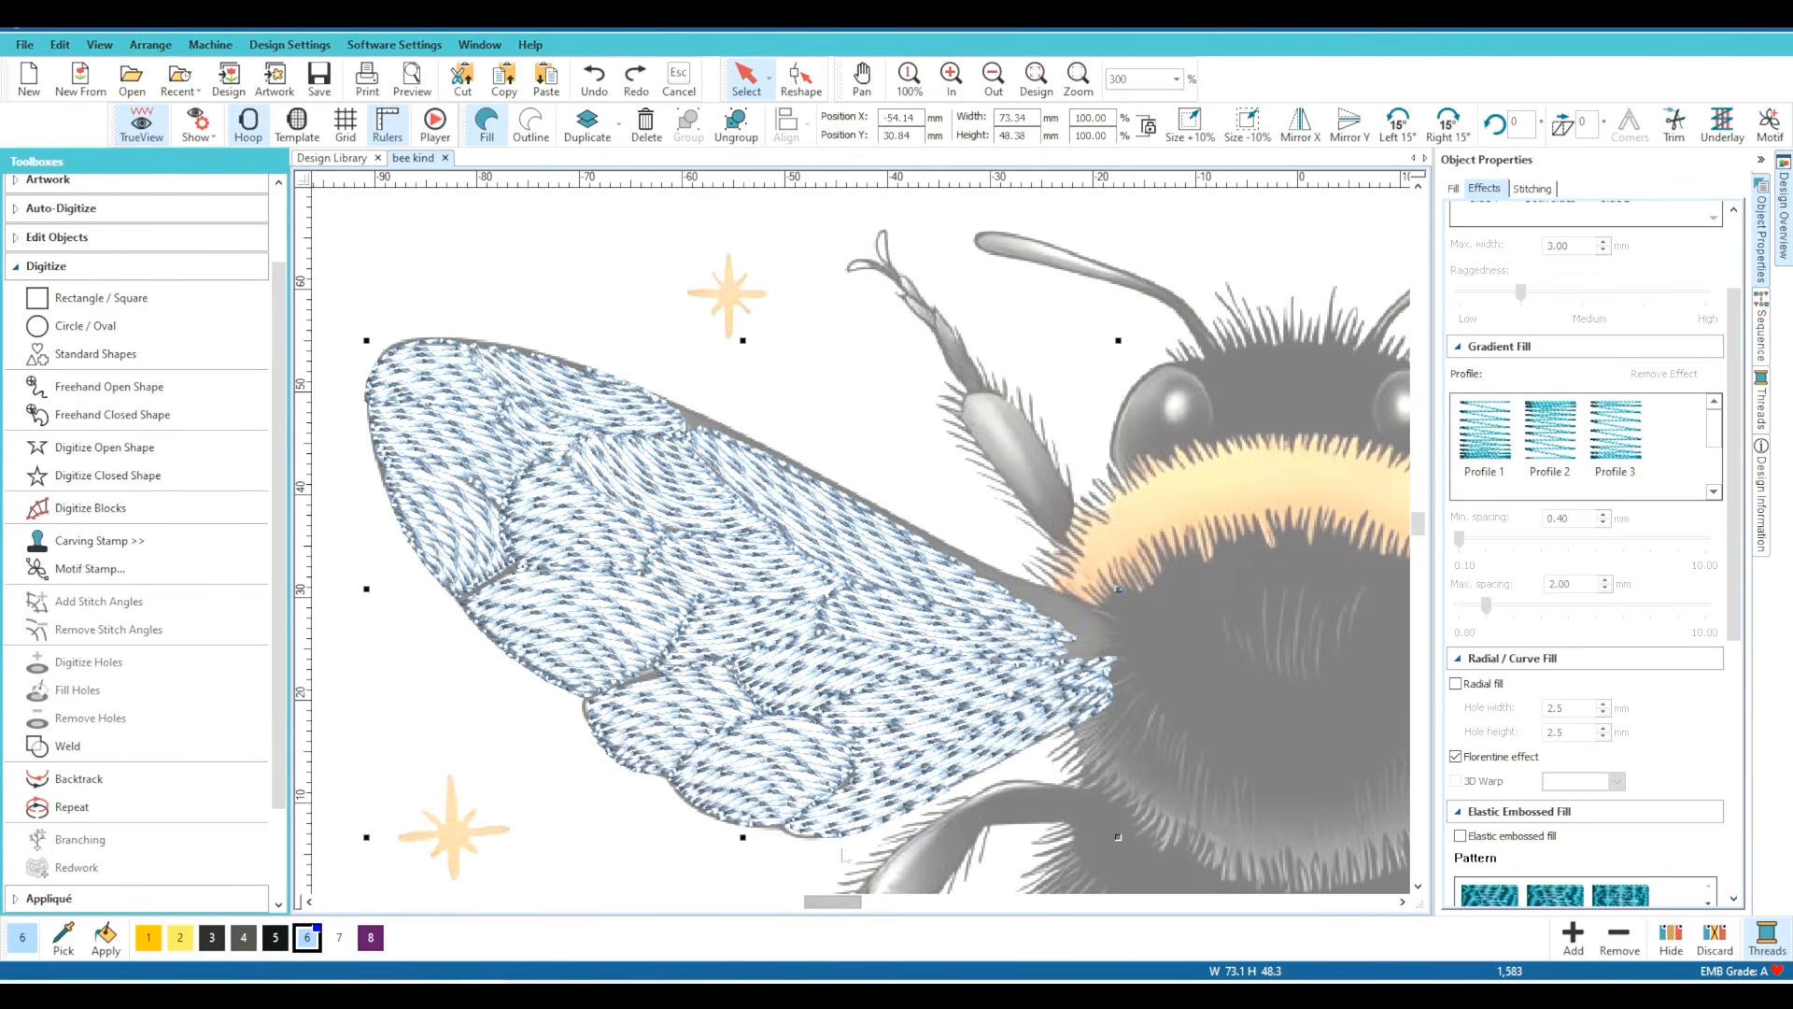
Digitize an open Single Run about 39 mm wide with three points, from the left wing's base across the body to the right wing's base
mouse_move(840, 904)
left_mouse_down()
mouse_move(884, 911)
mouse_move(851, 884)
left_mouse_up()
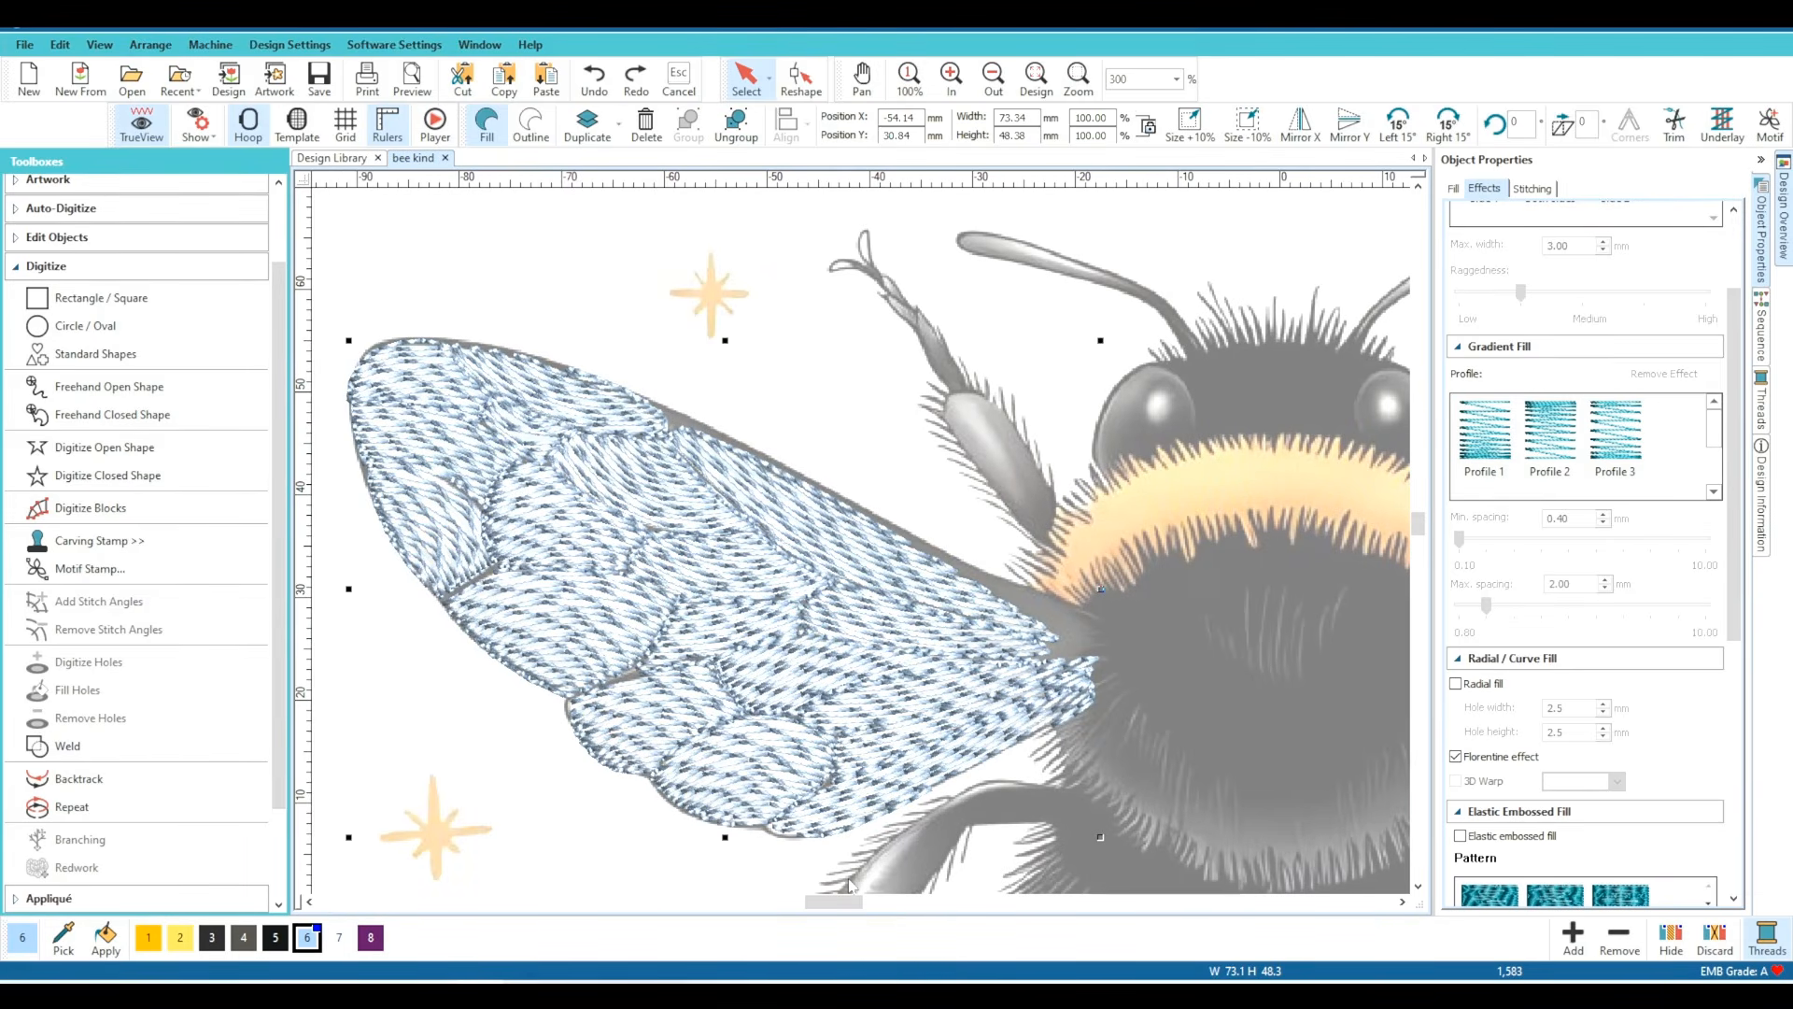
mouse_move(851, 900)
left_mouse_down()
mouse_move(874, 905)
mouse_move(850, 903)
left_mouse_up()
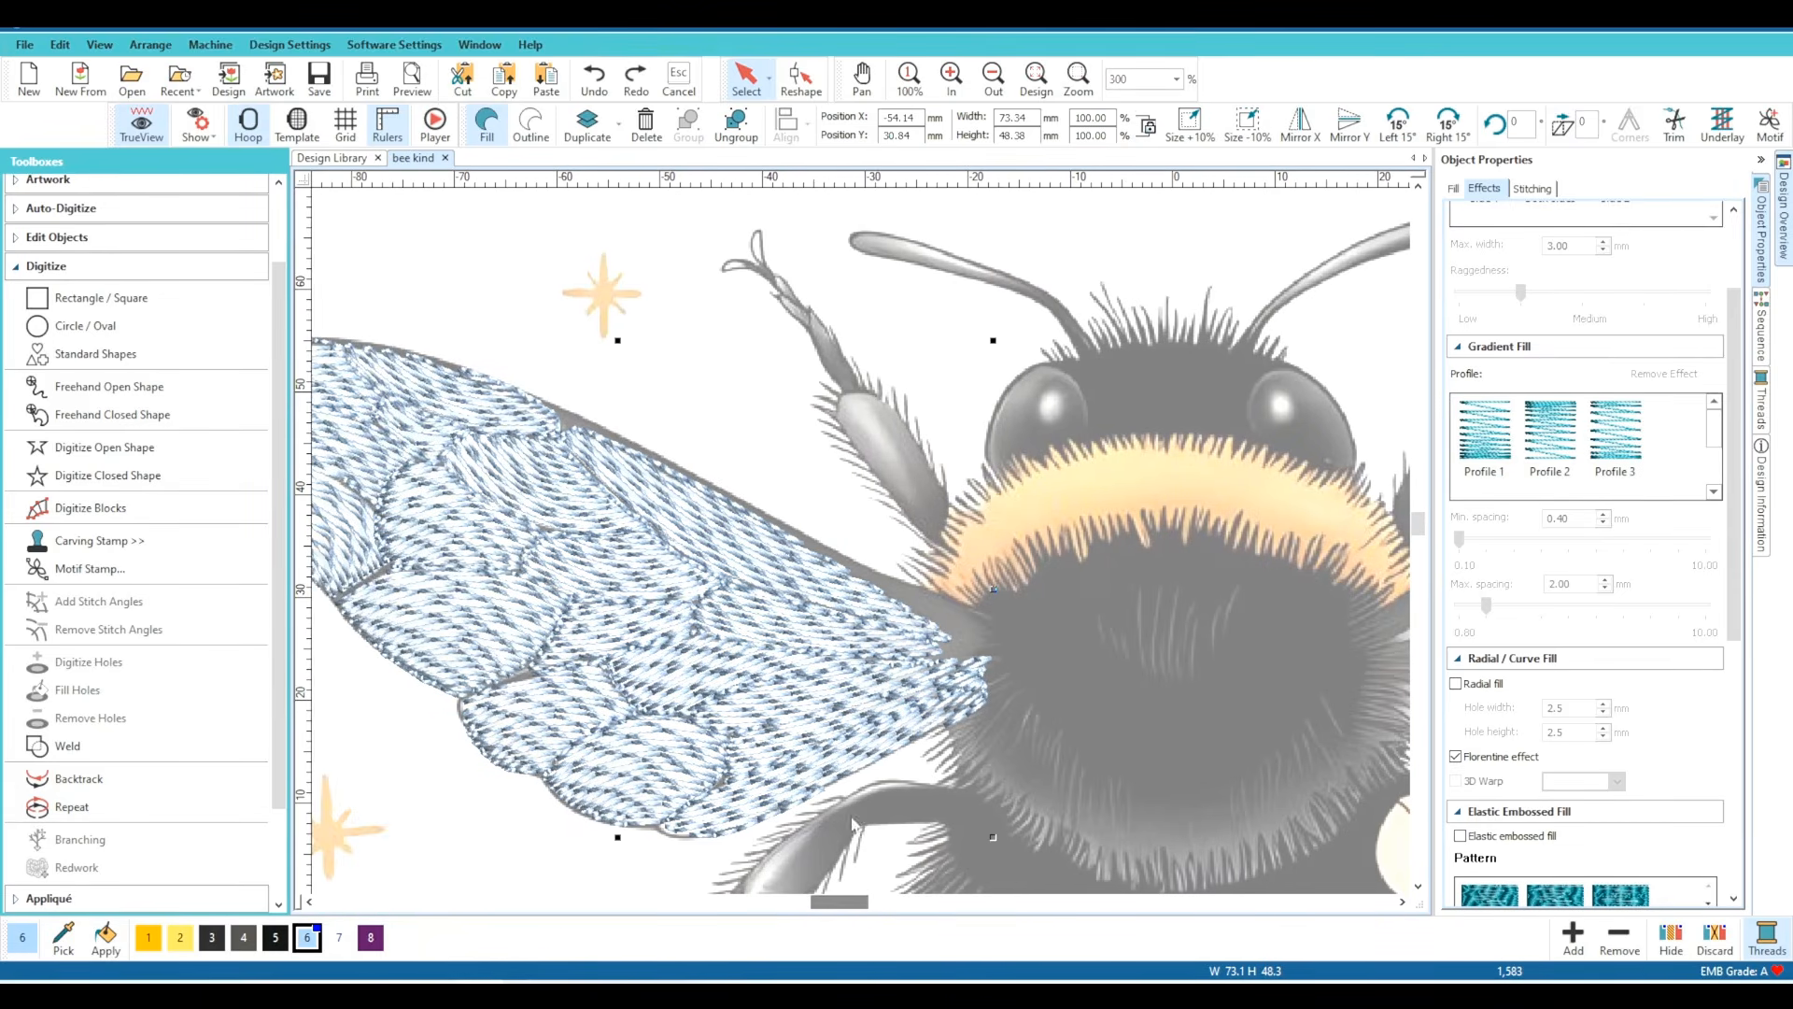
left_click(165, 418)
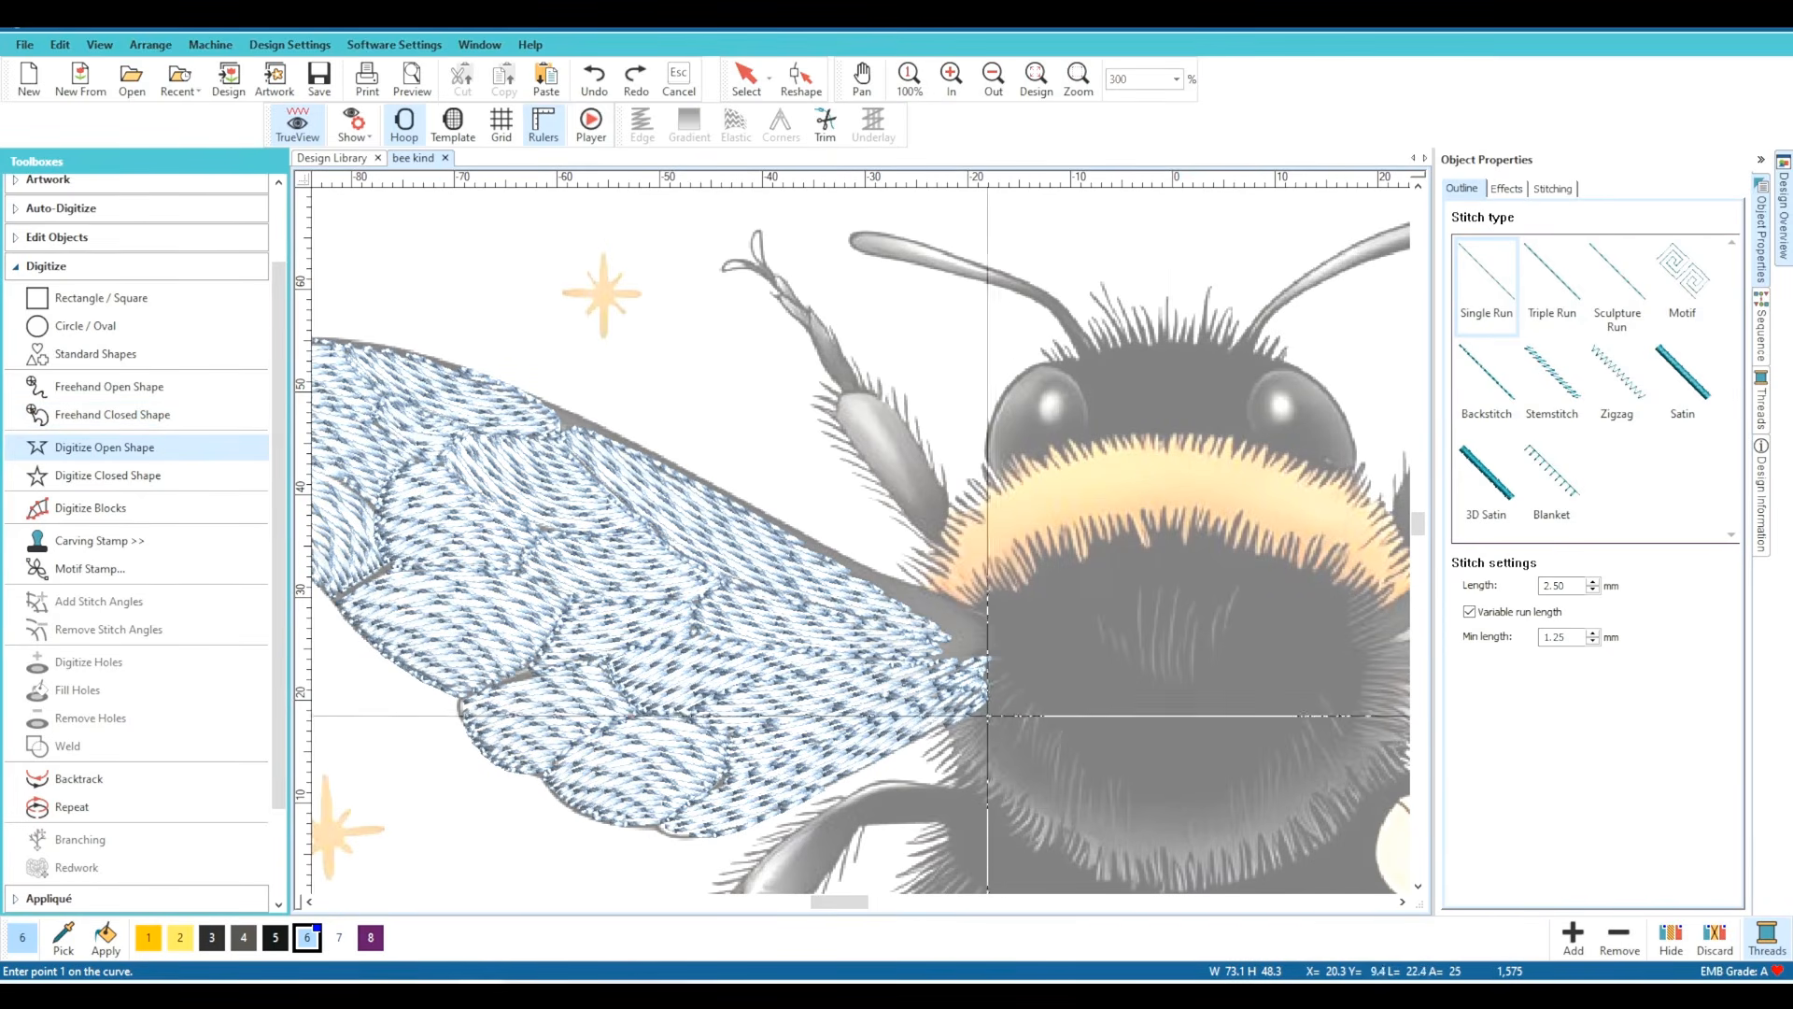
key("t")
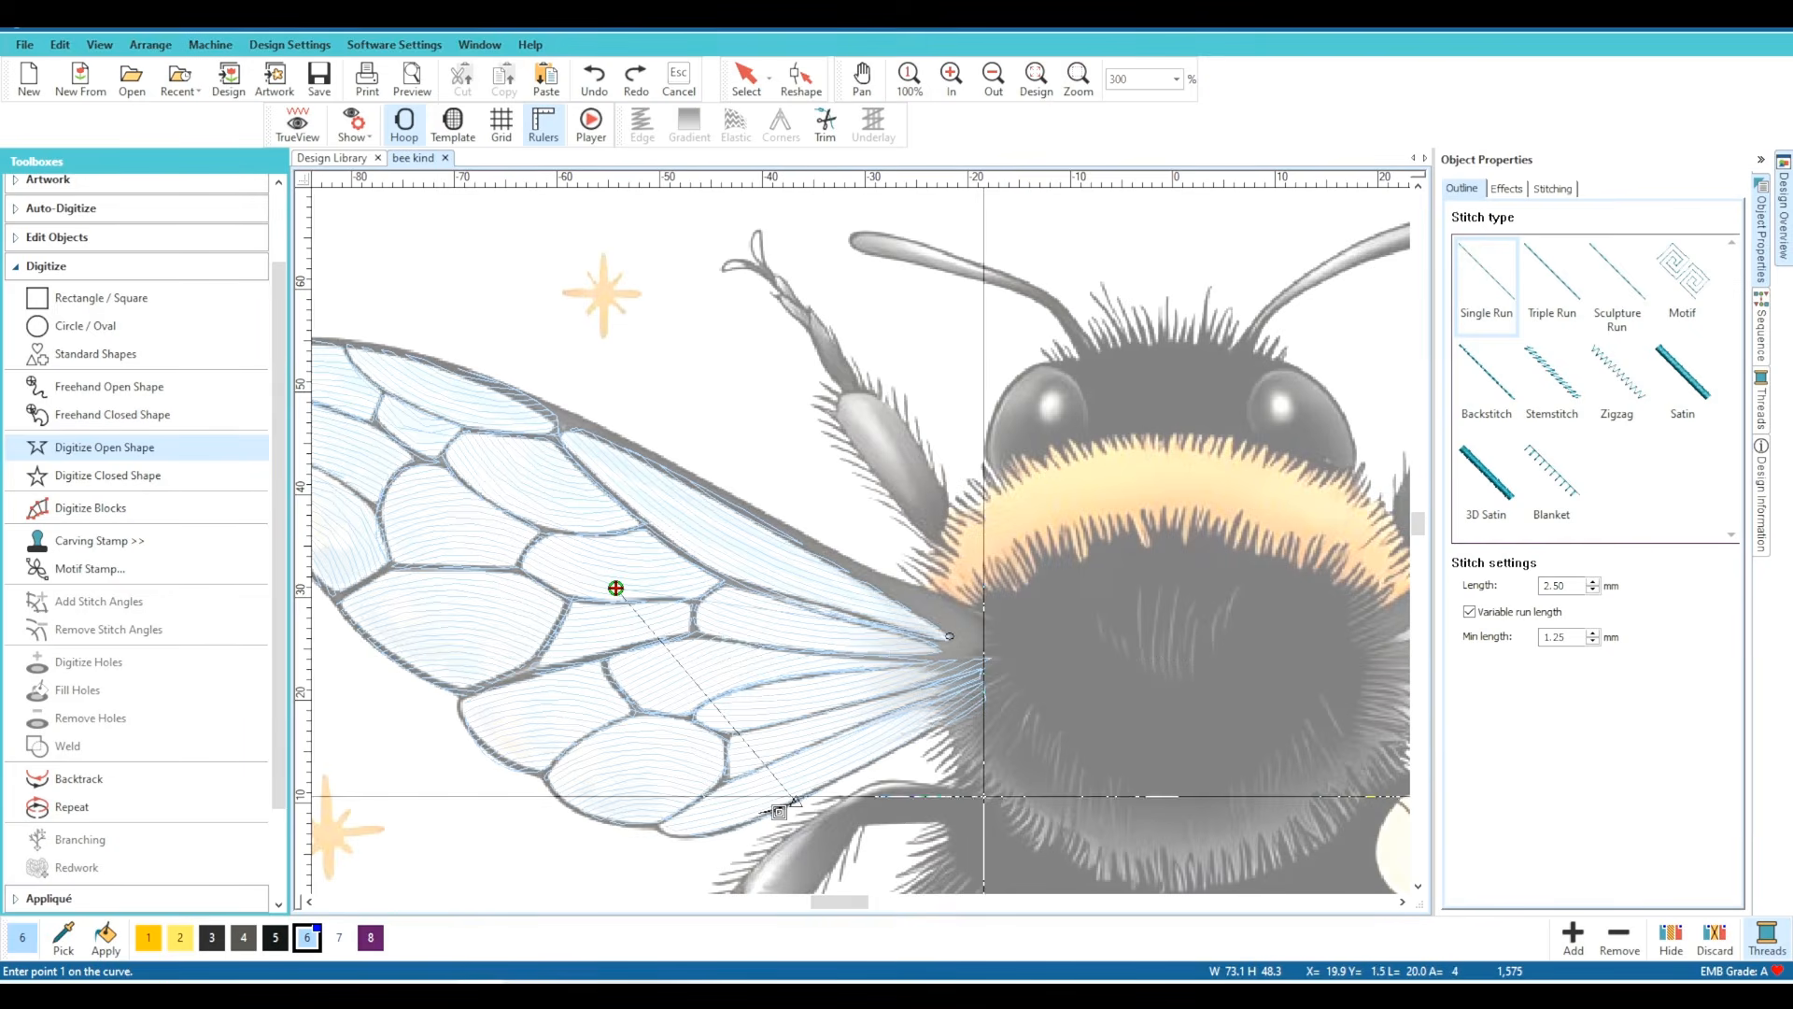
scroll(1418, 526, "down", 1)
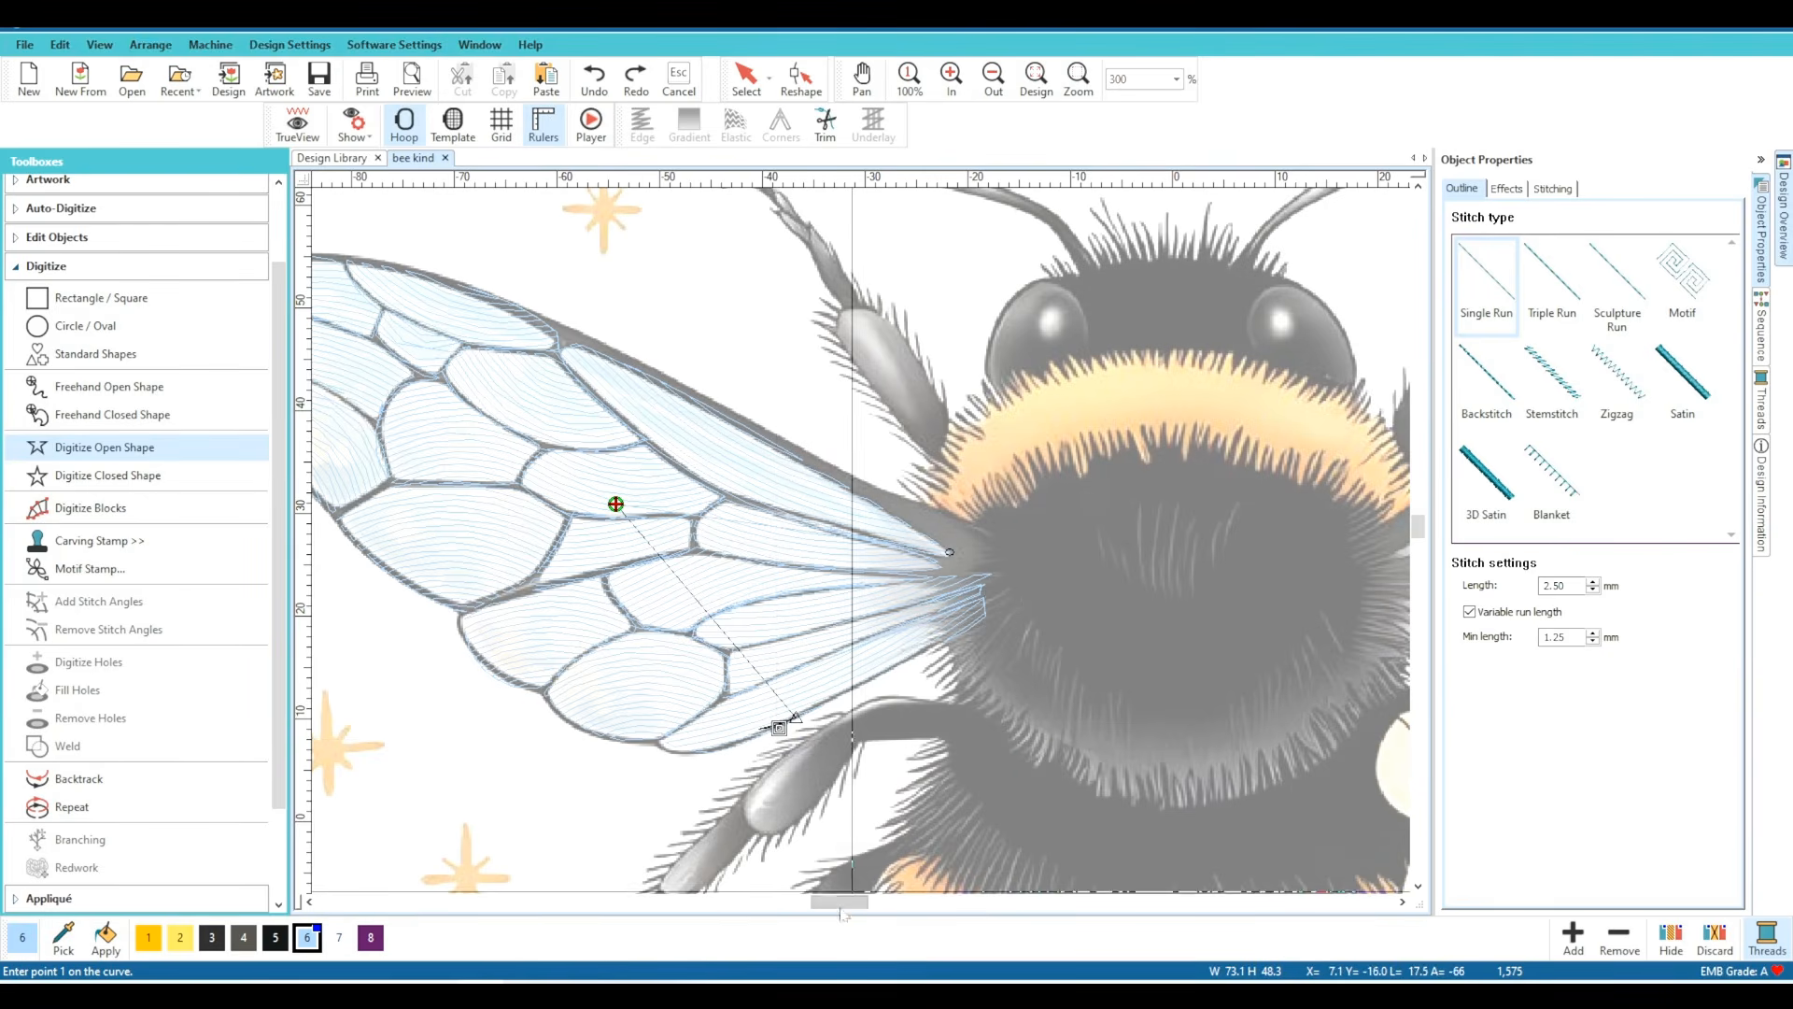
left_click_drag(841, 906, 870, 905)
left_click(858, 606)
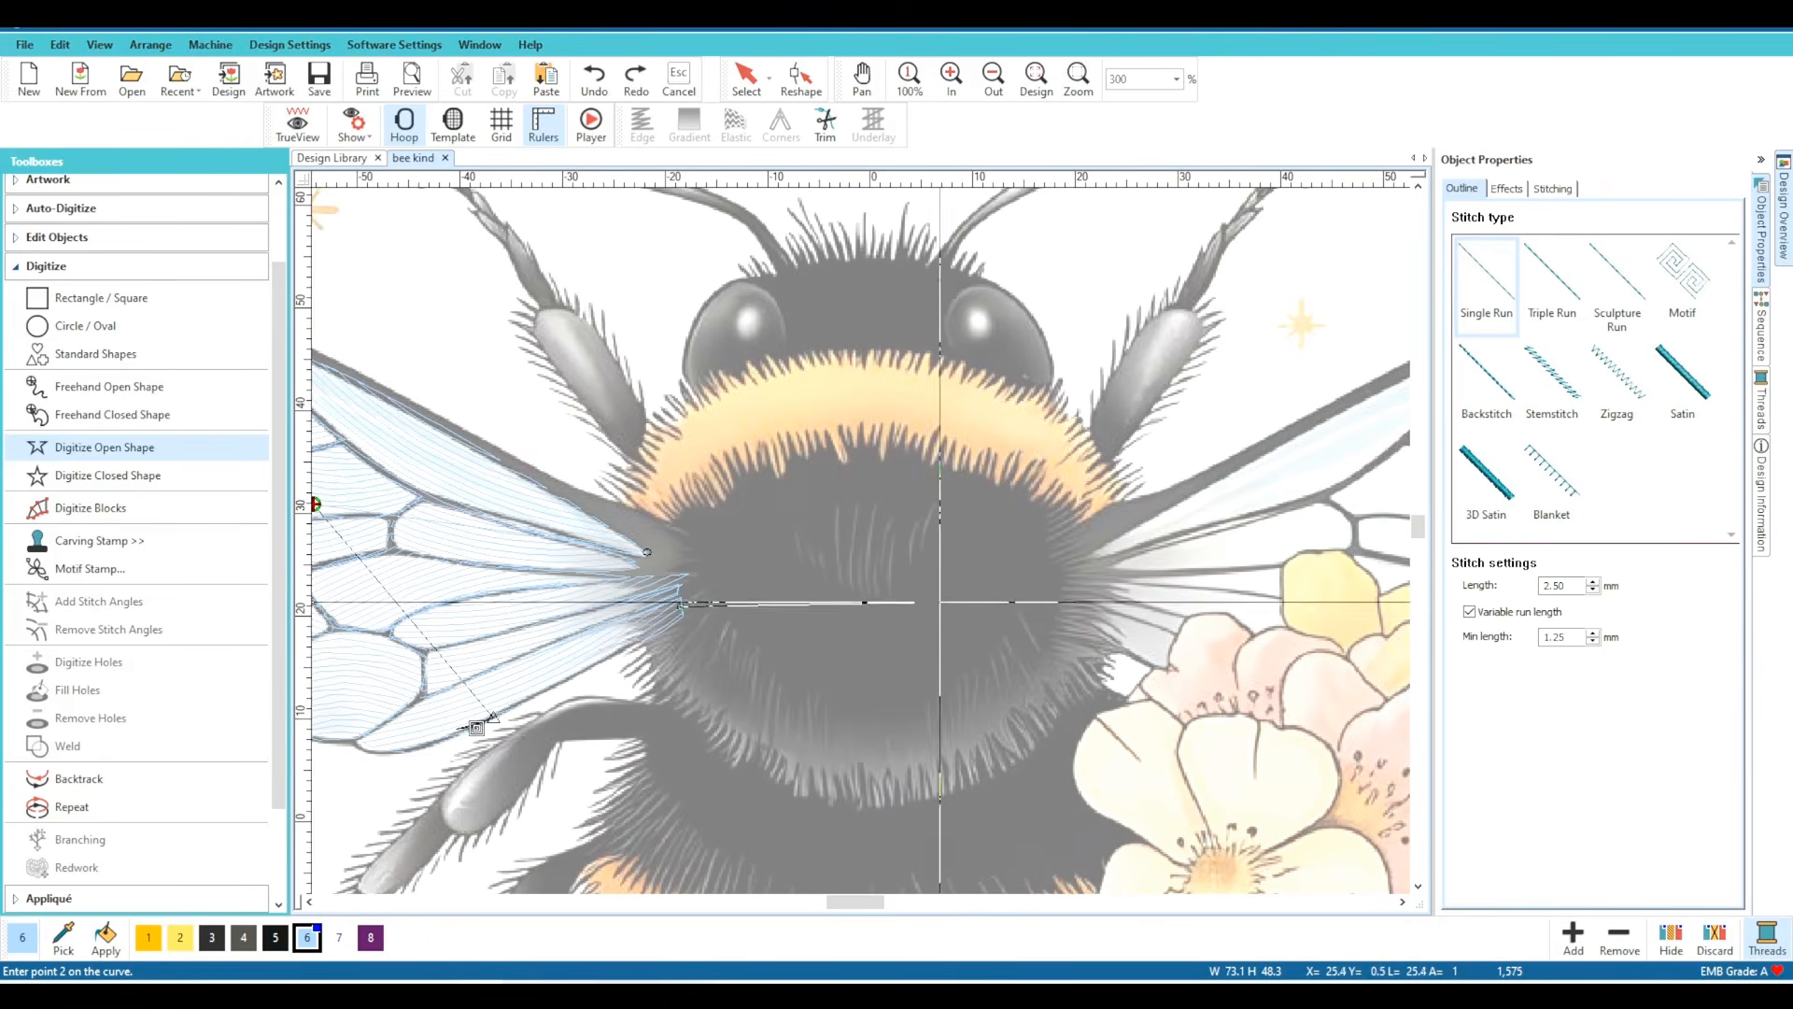
left_click(947, 605)
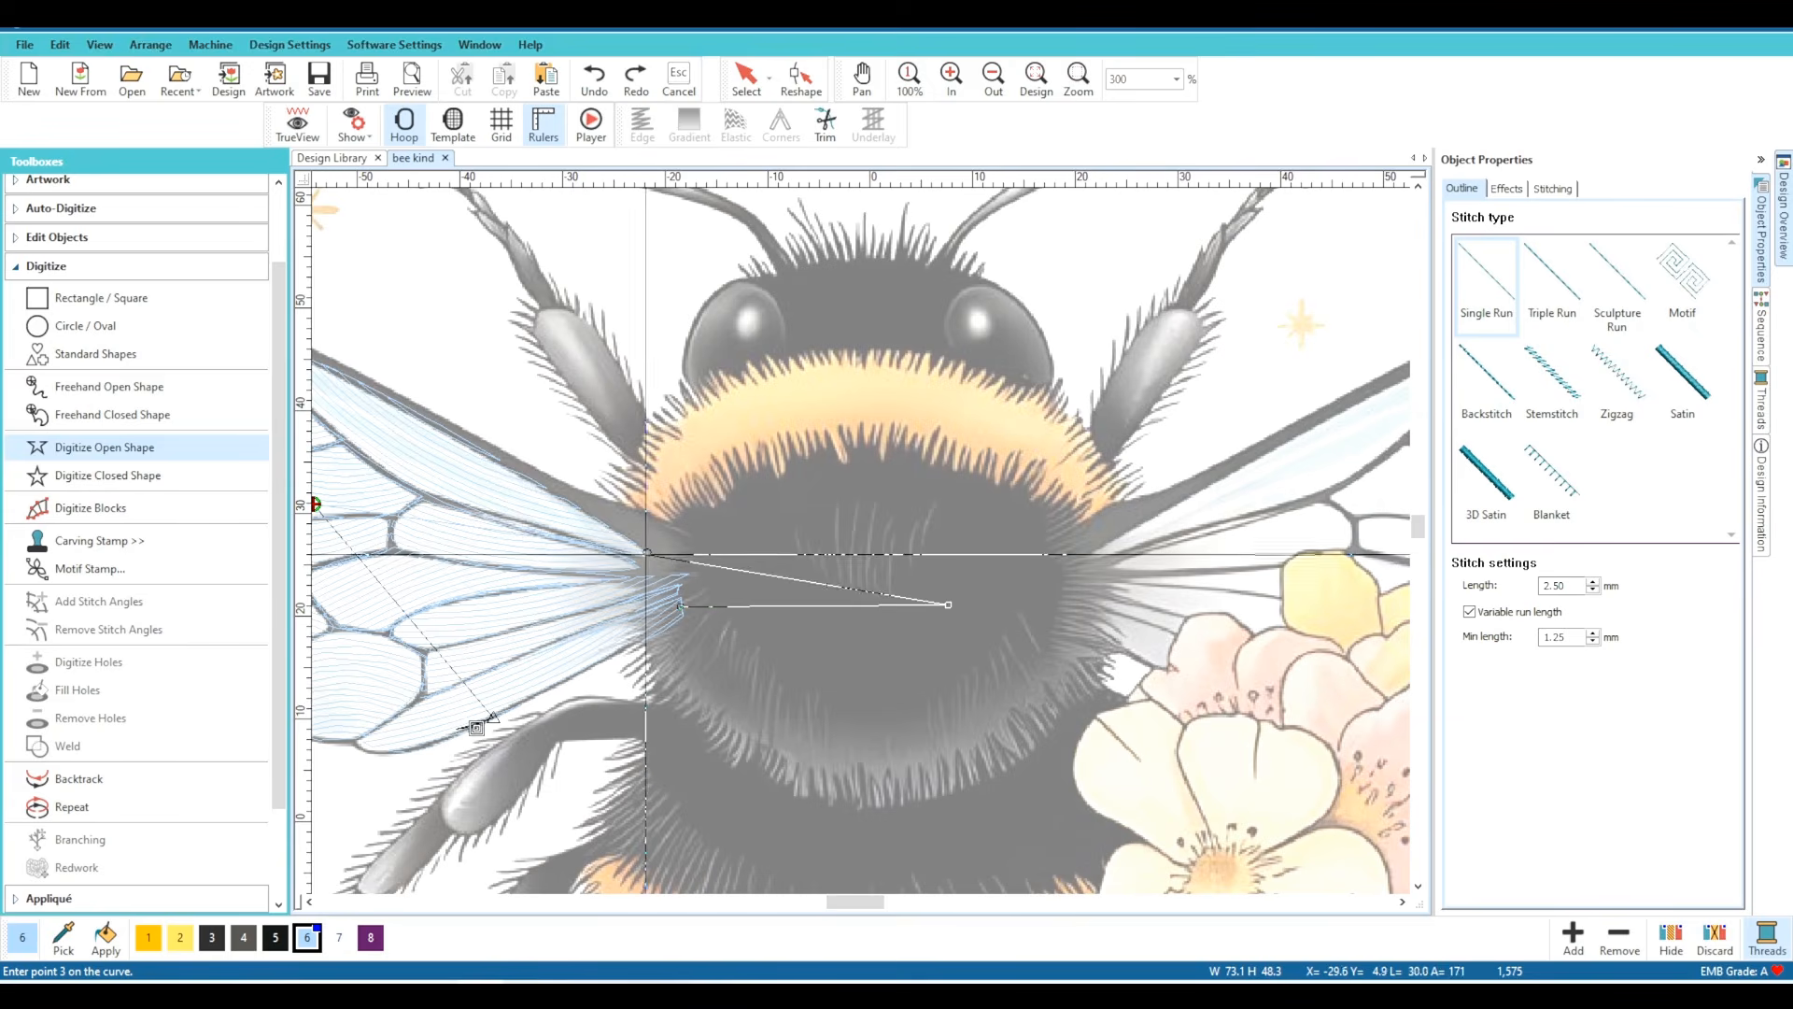
left_click(1082, 559)
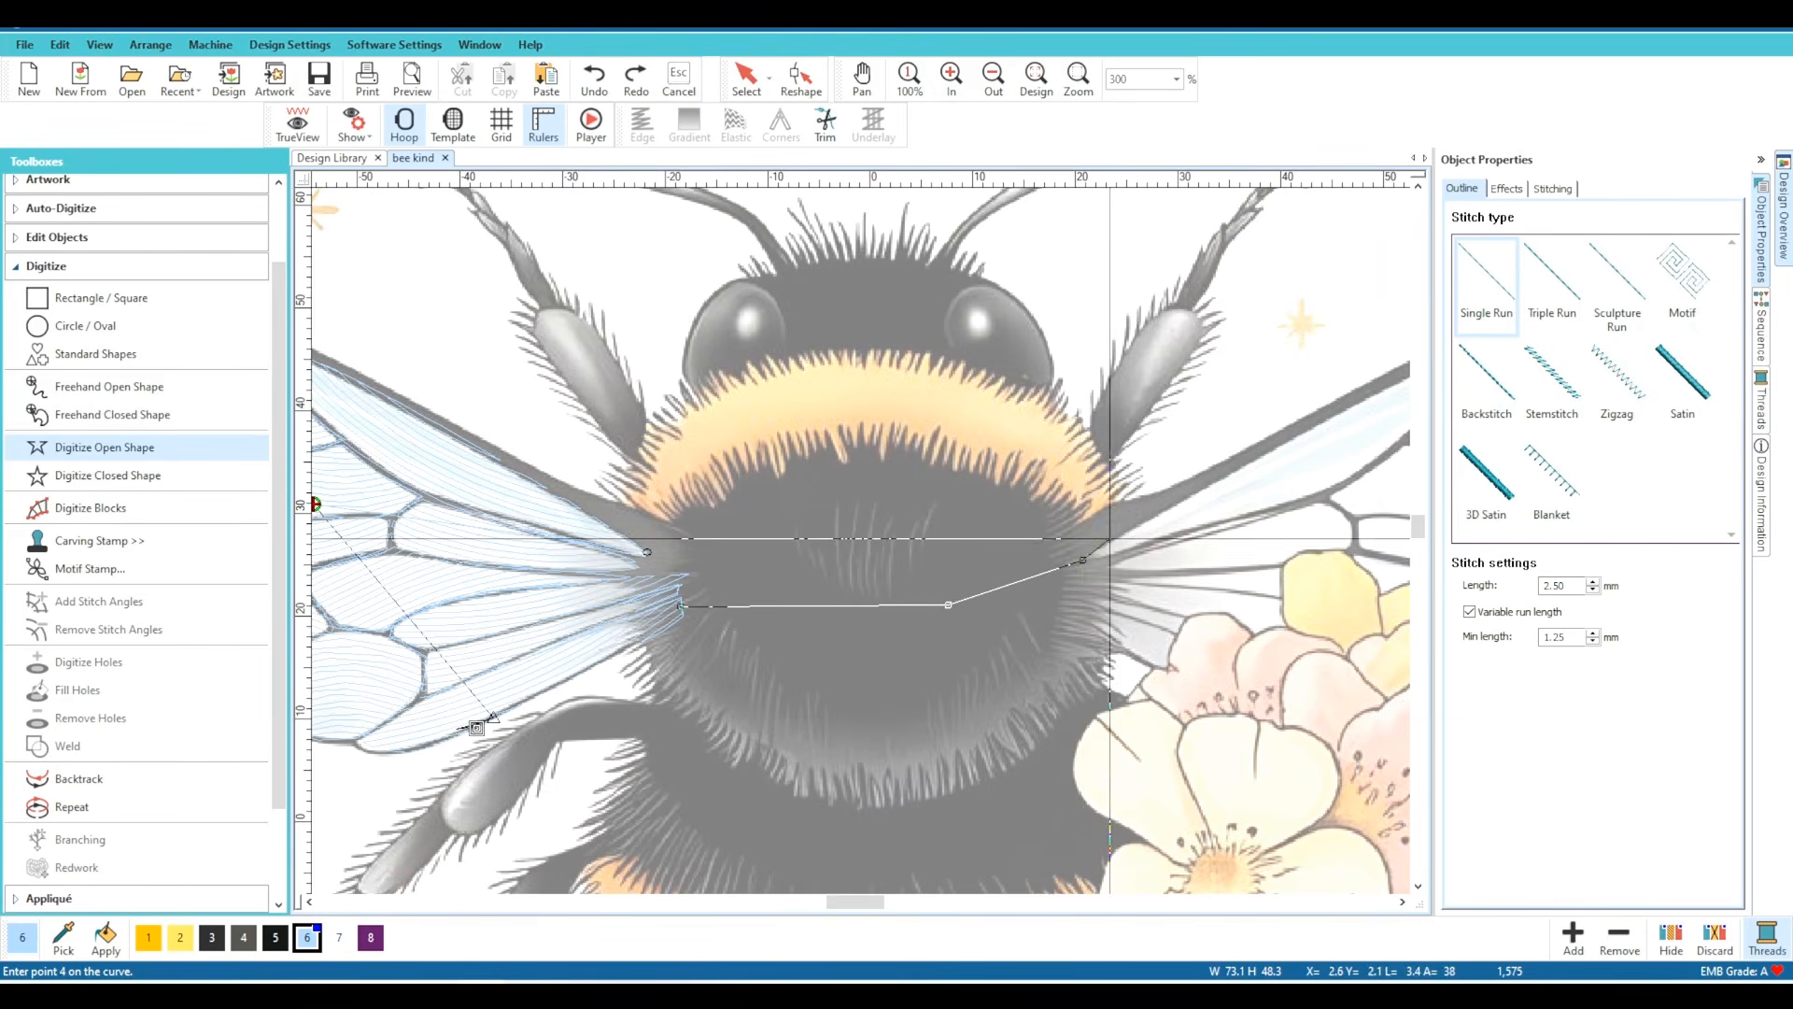
key("Return")
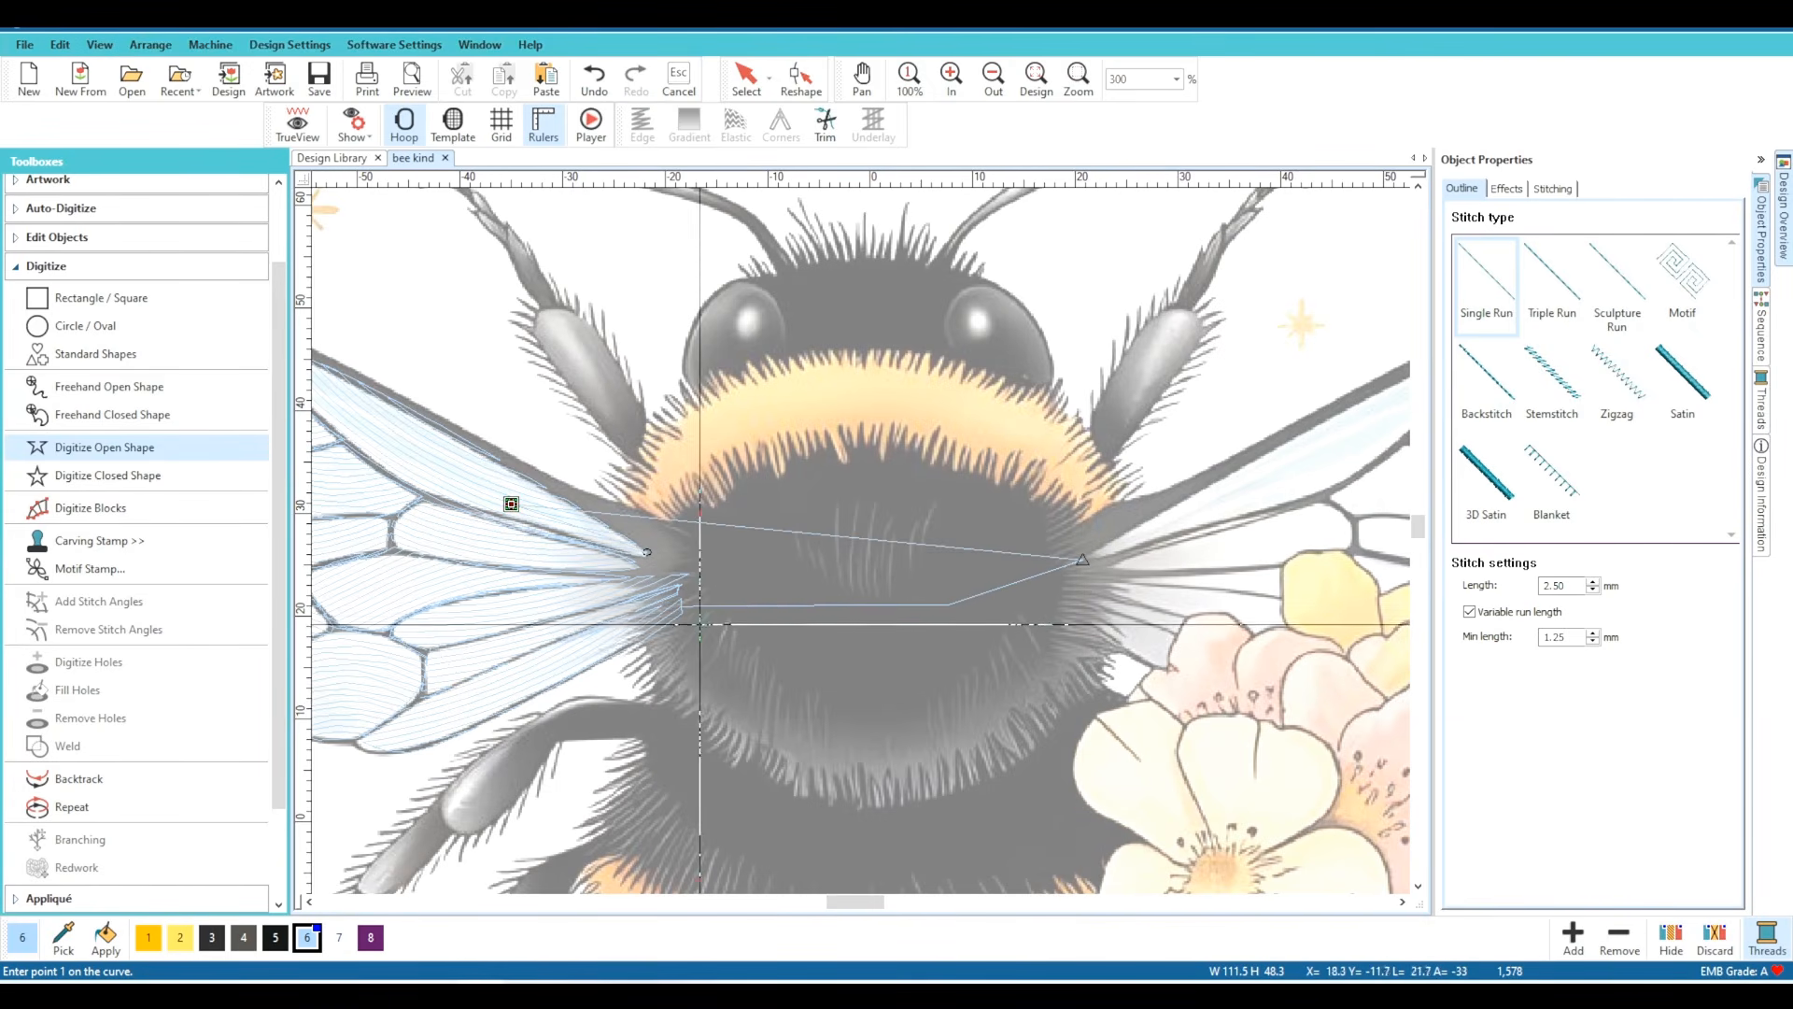
scroll(962, 561, "right", 1)
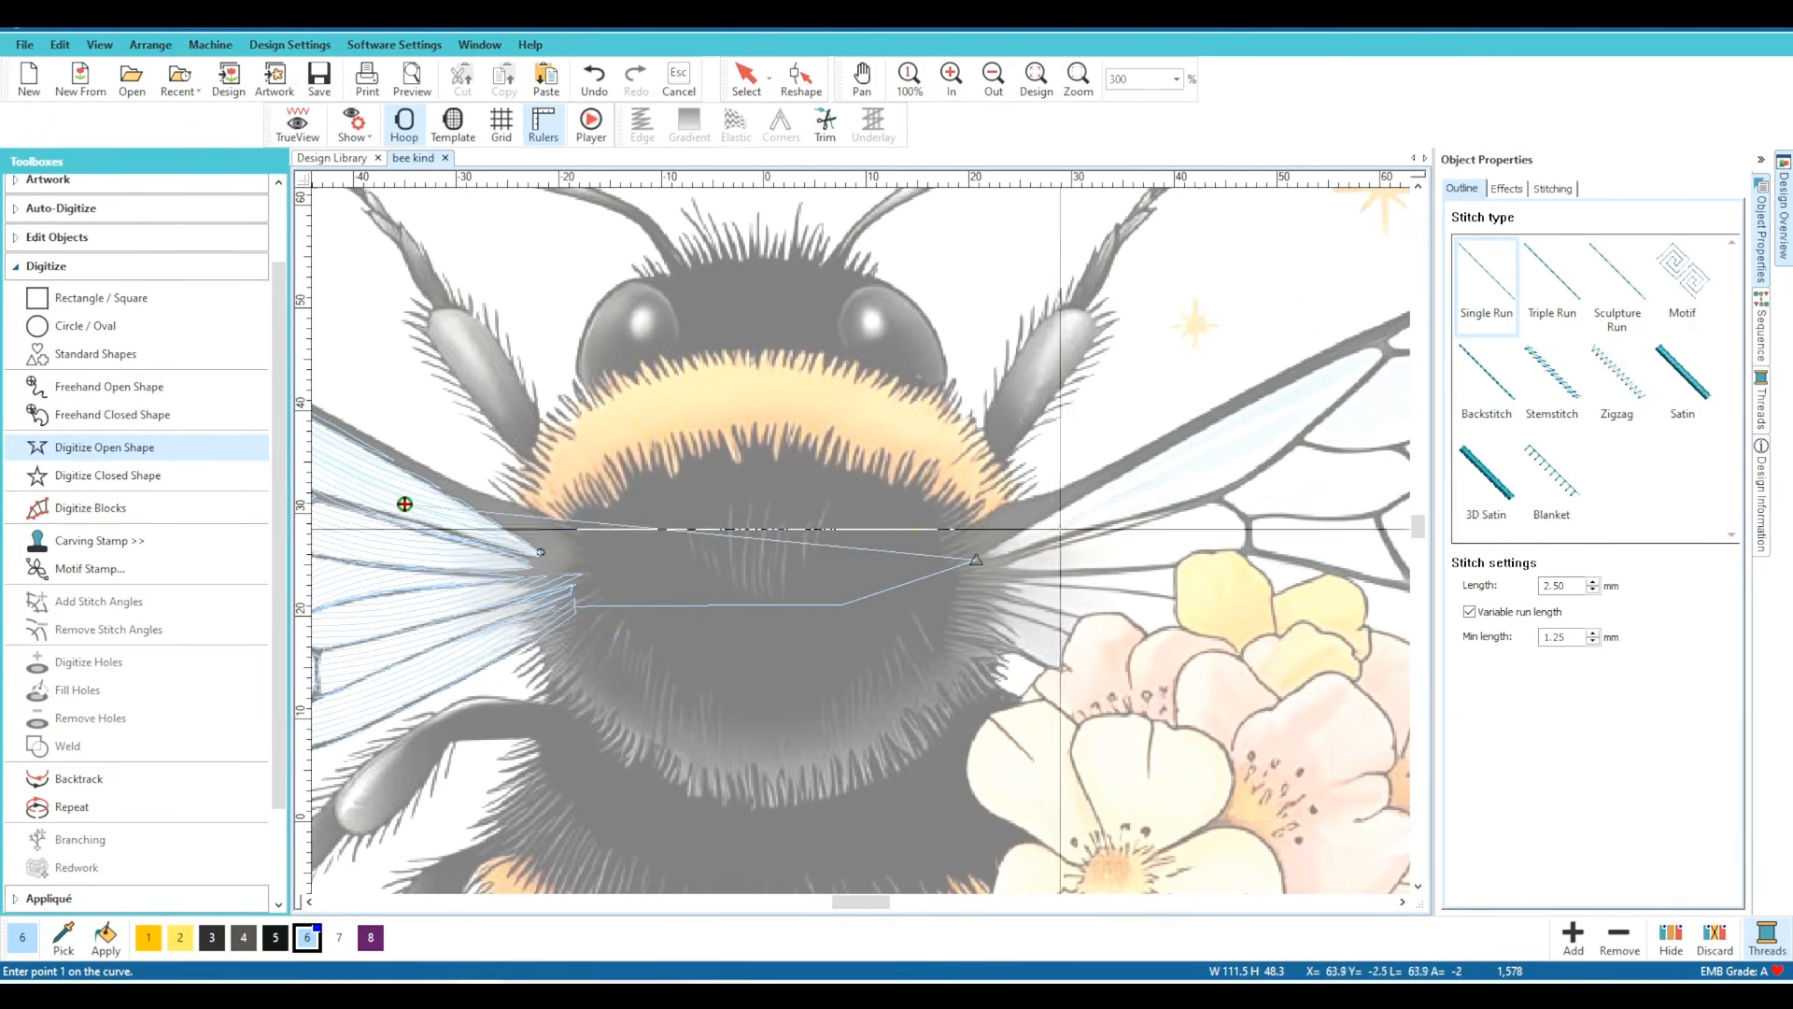
key("Escape")
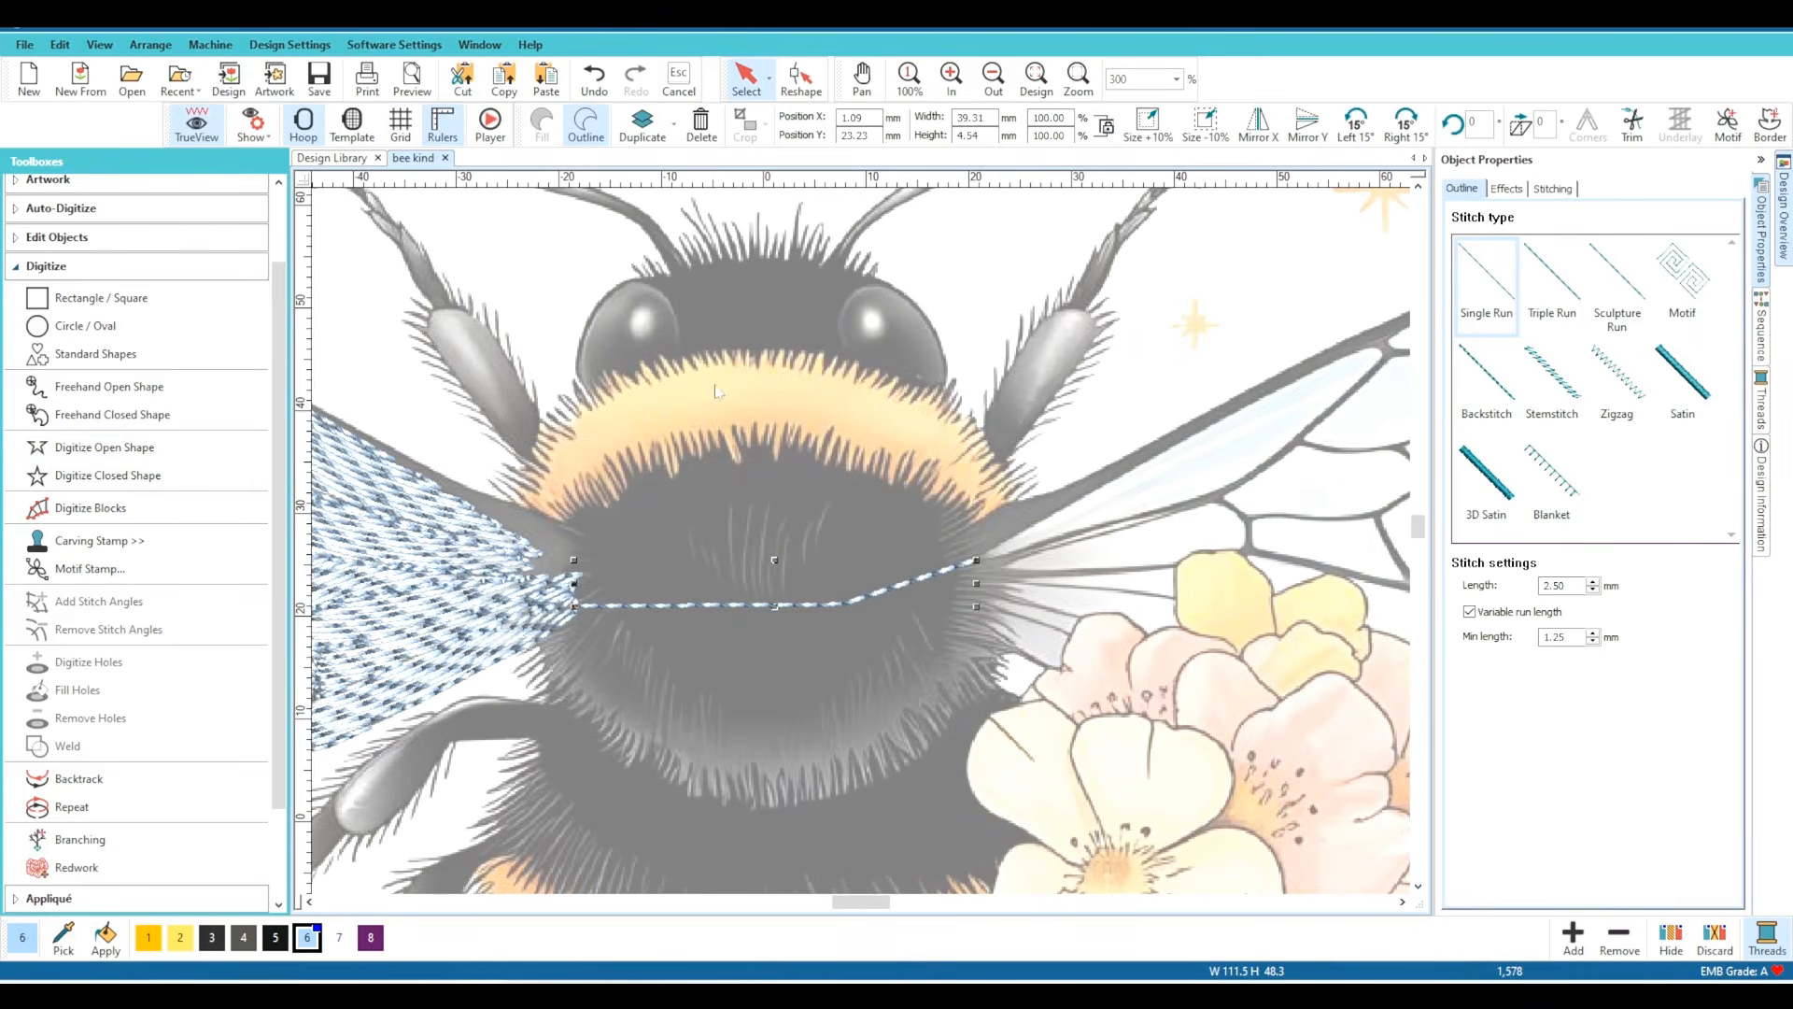
Mirror-copy the grouped left wing horizontally about the body's vertical centreline, aligning the copy with the artwork's right wing
scroll(889, 886, "left", 1)
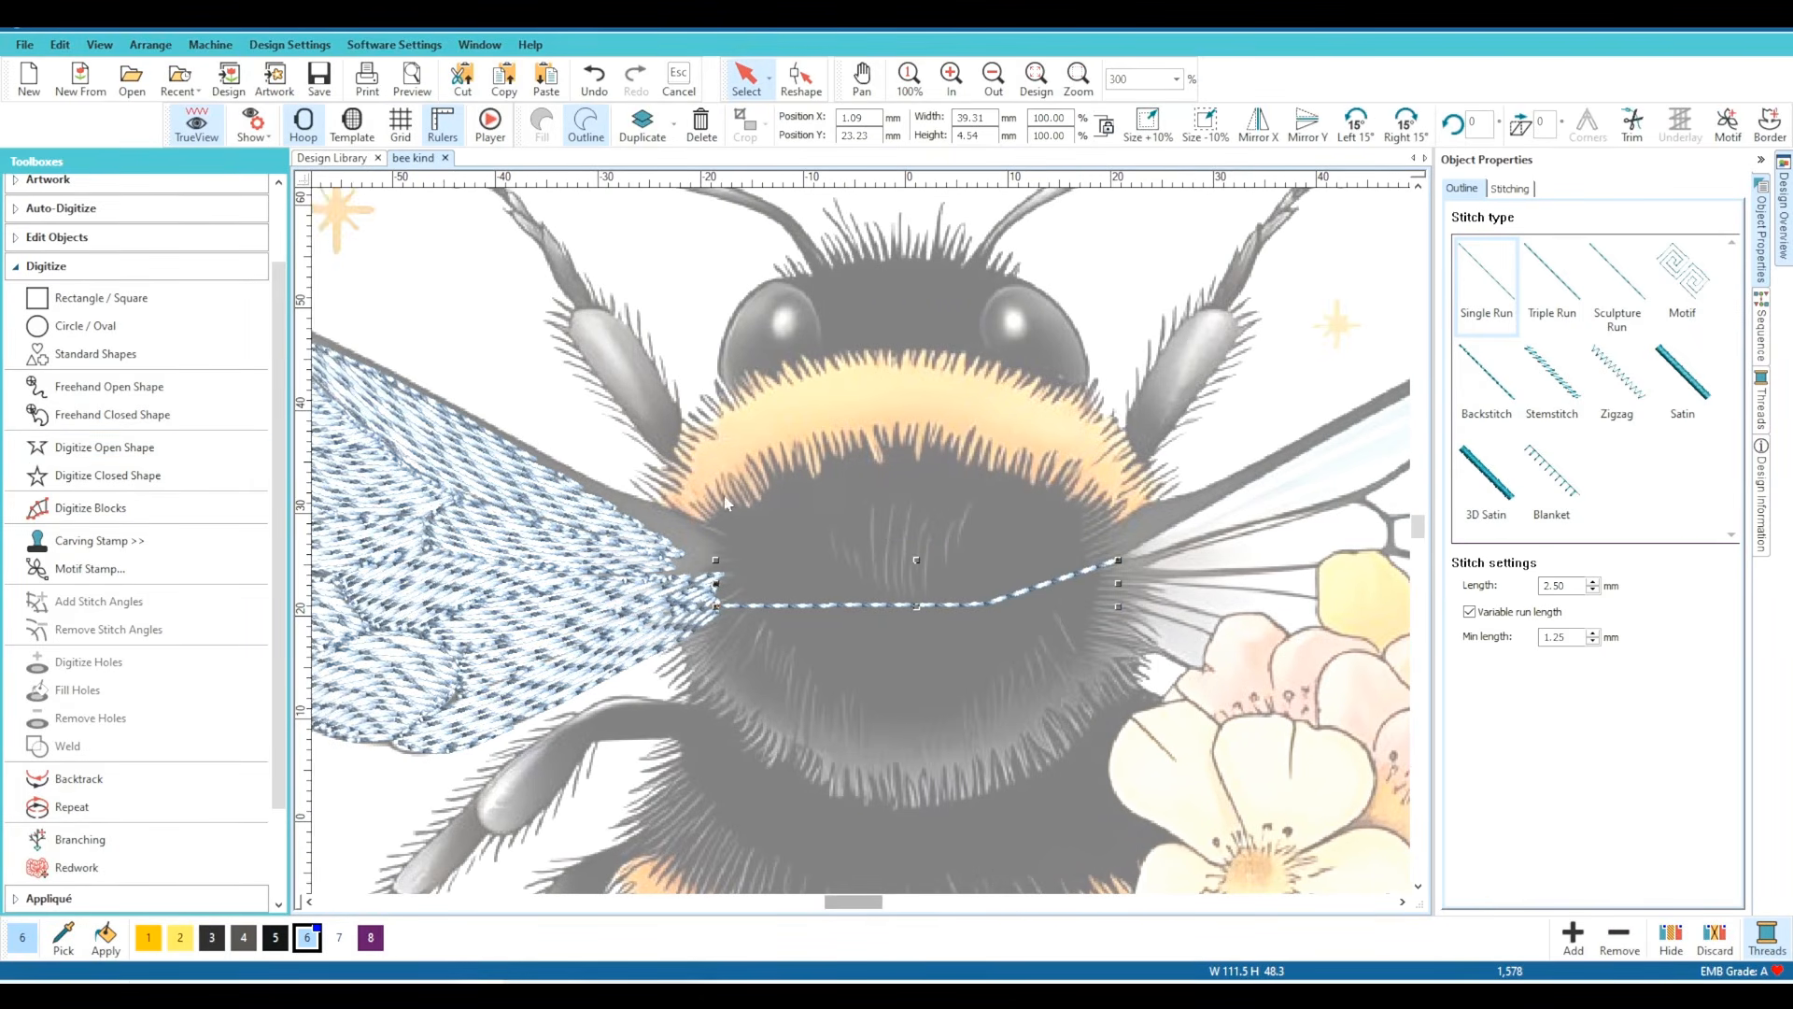
left_click(719, 549)
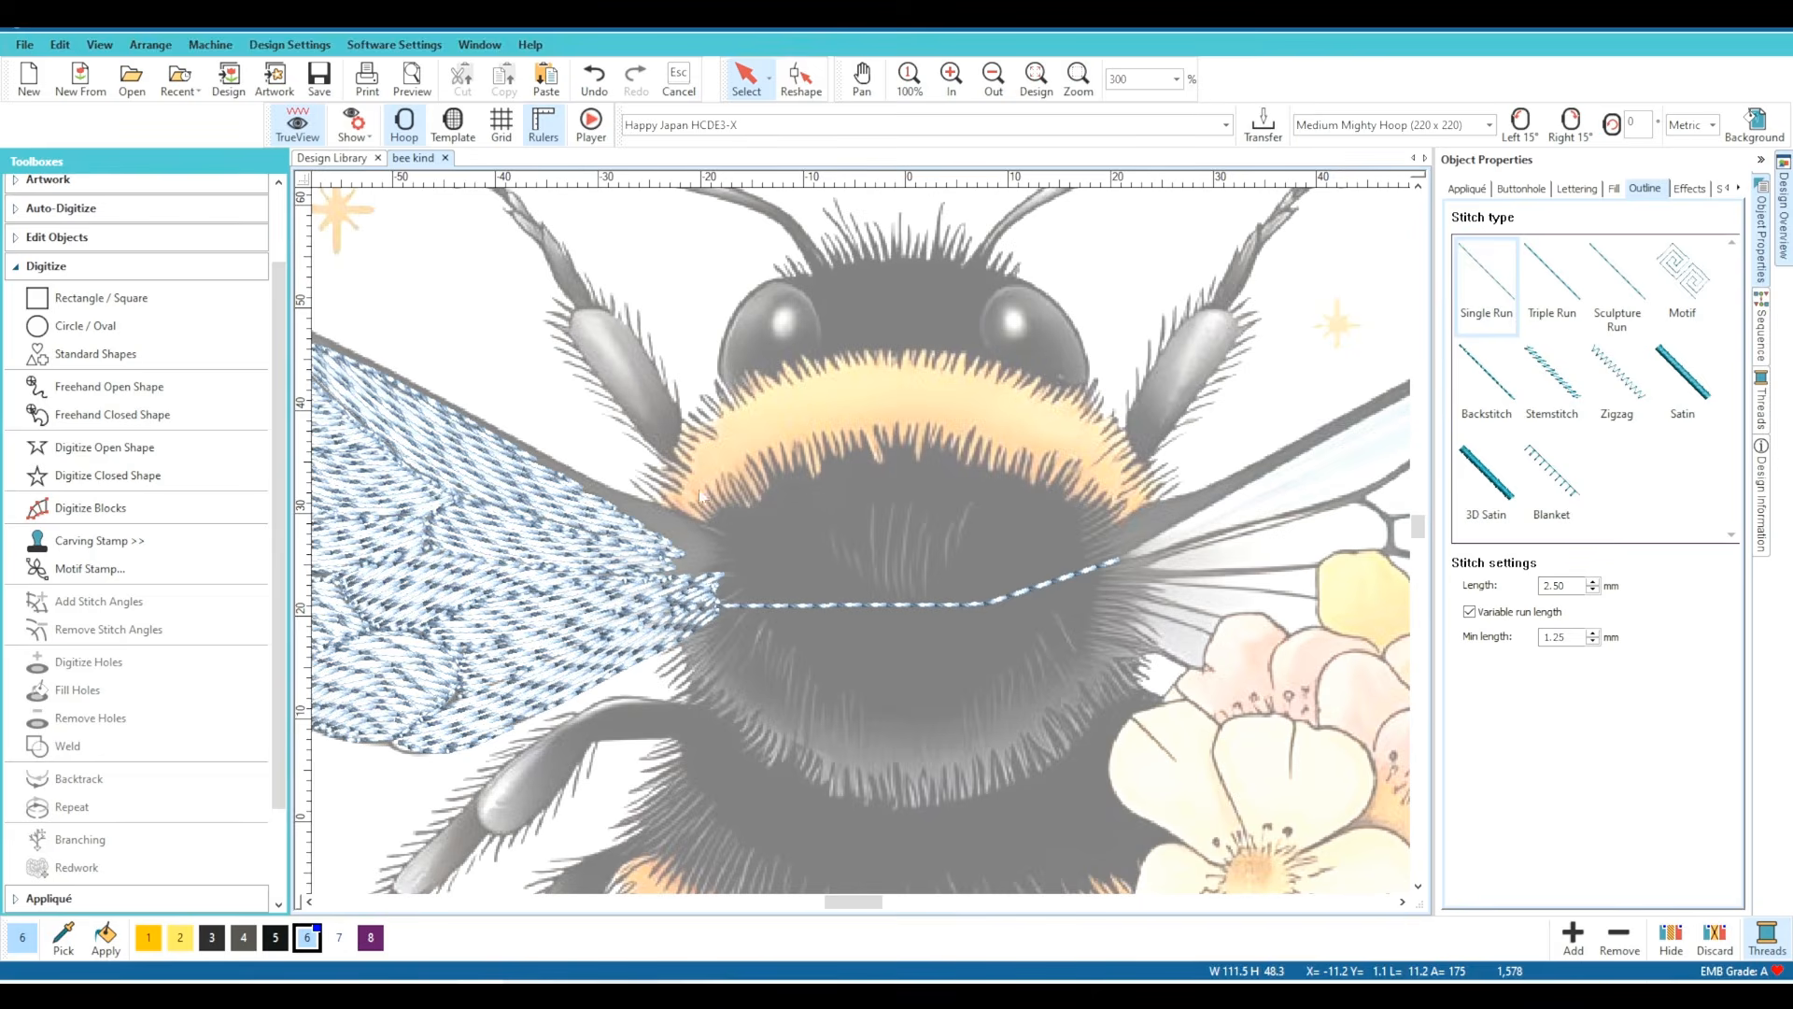
left_click(1174, 148)
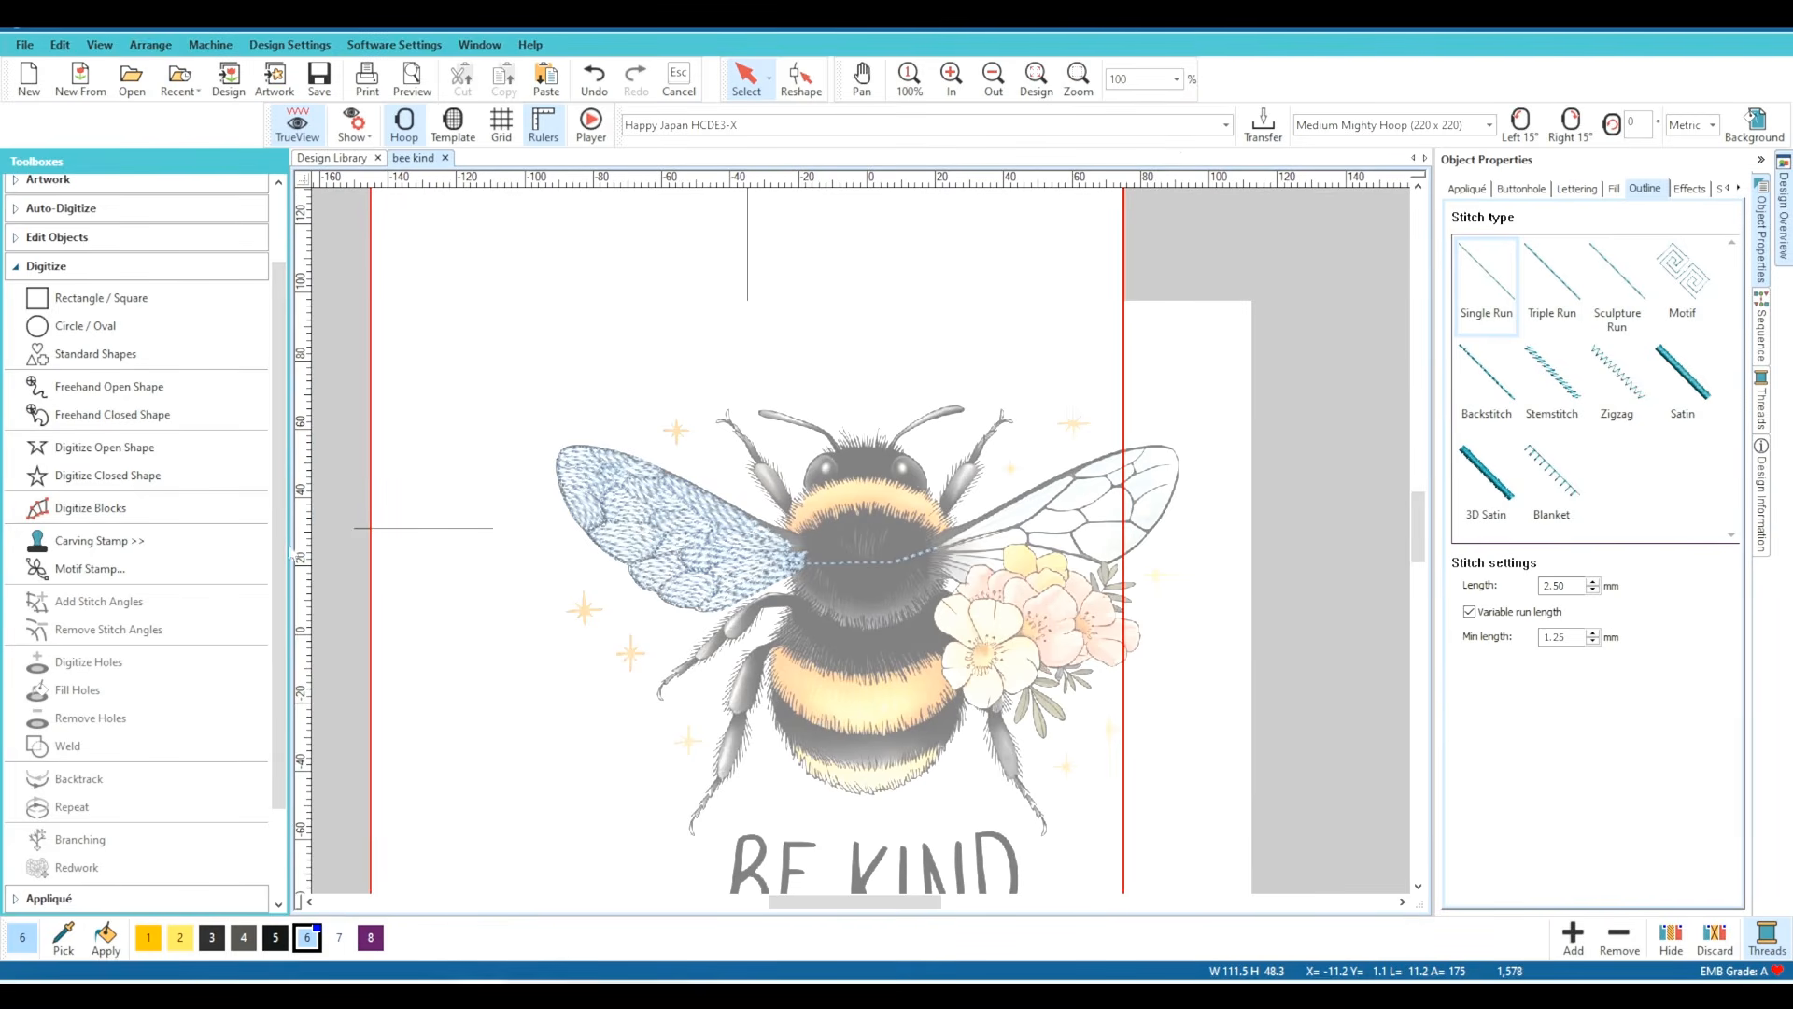
scroll(140, 607, "down", 3)
left_click(122, 815)
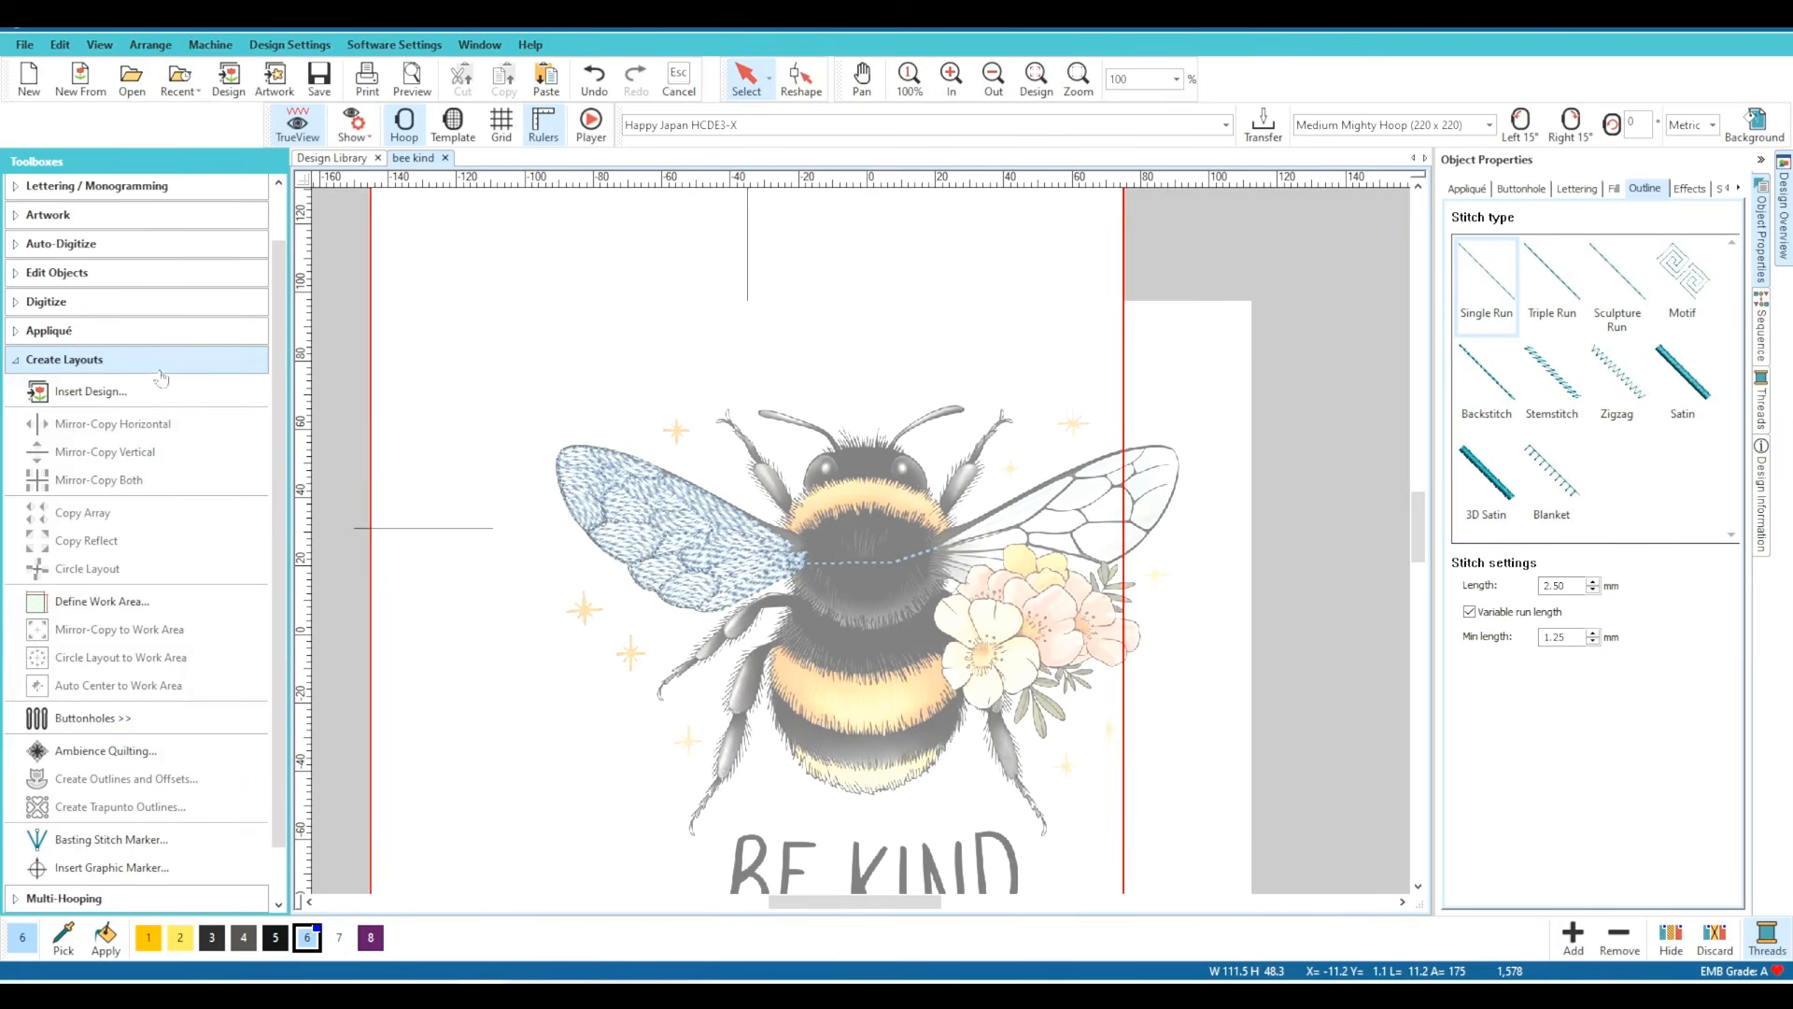
left_click(707, 521)
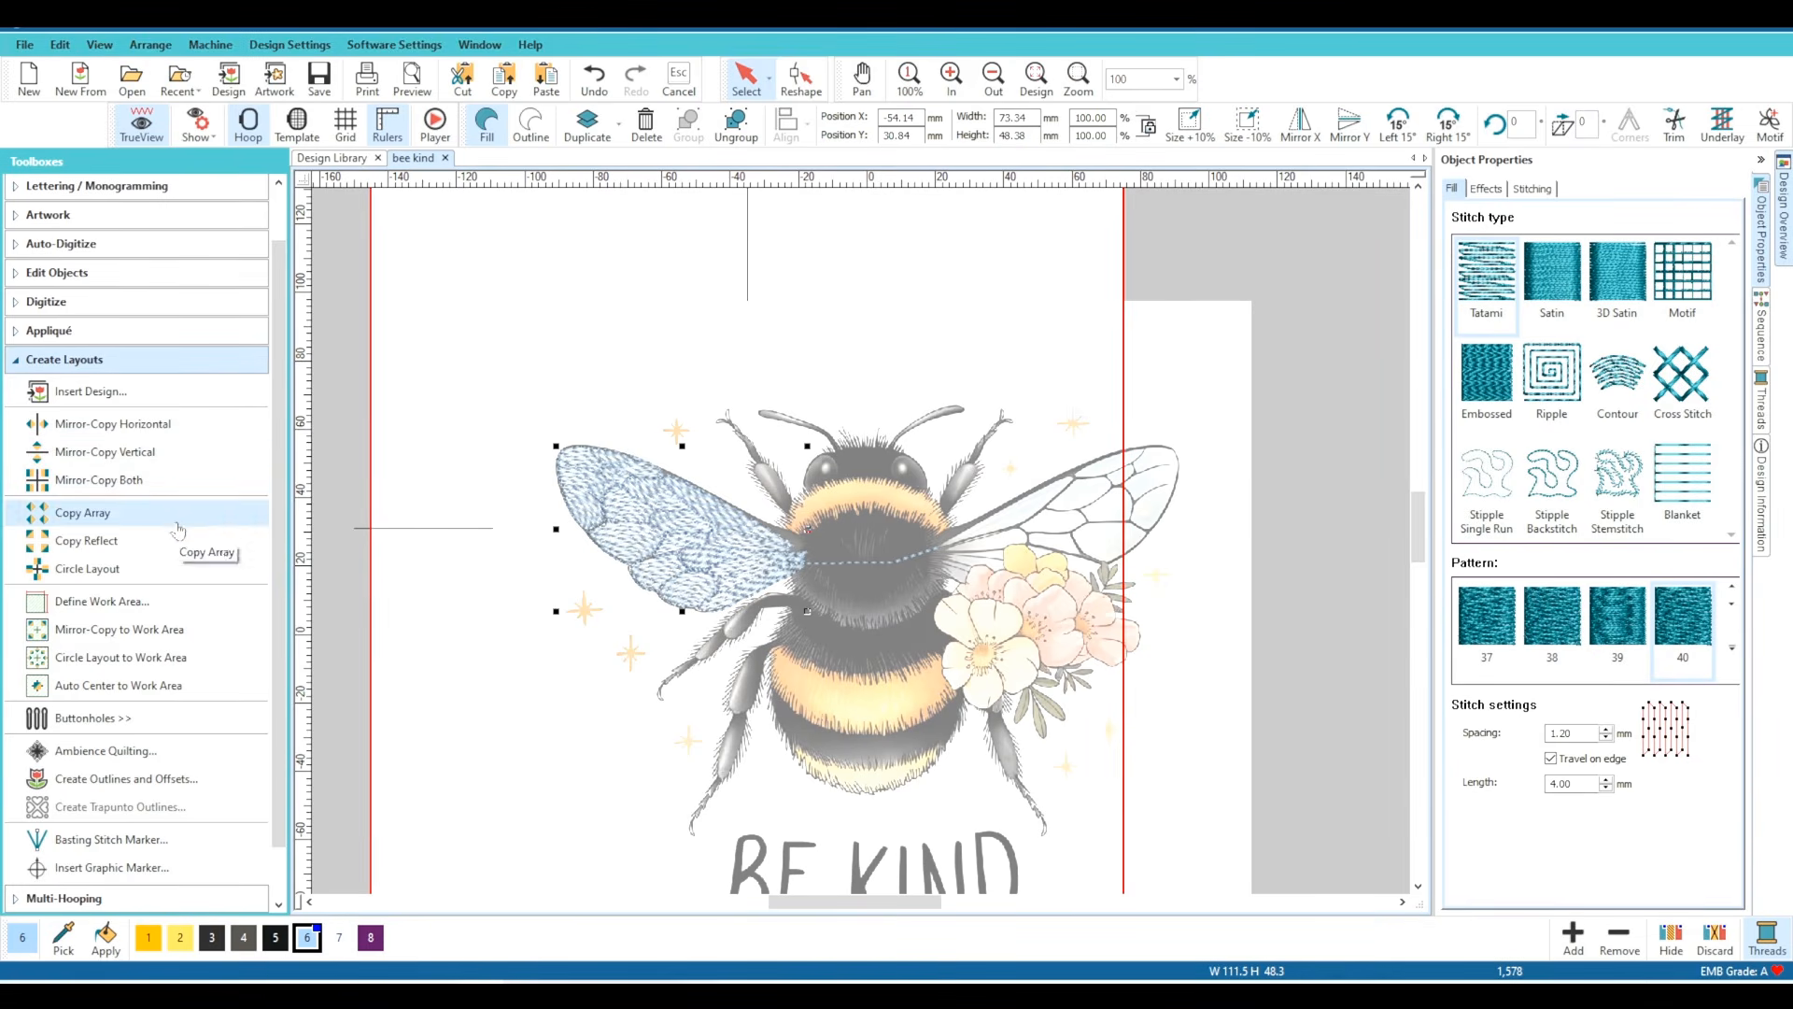
left_click(149, 425)
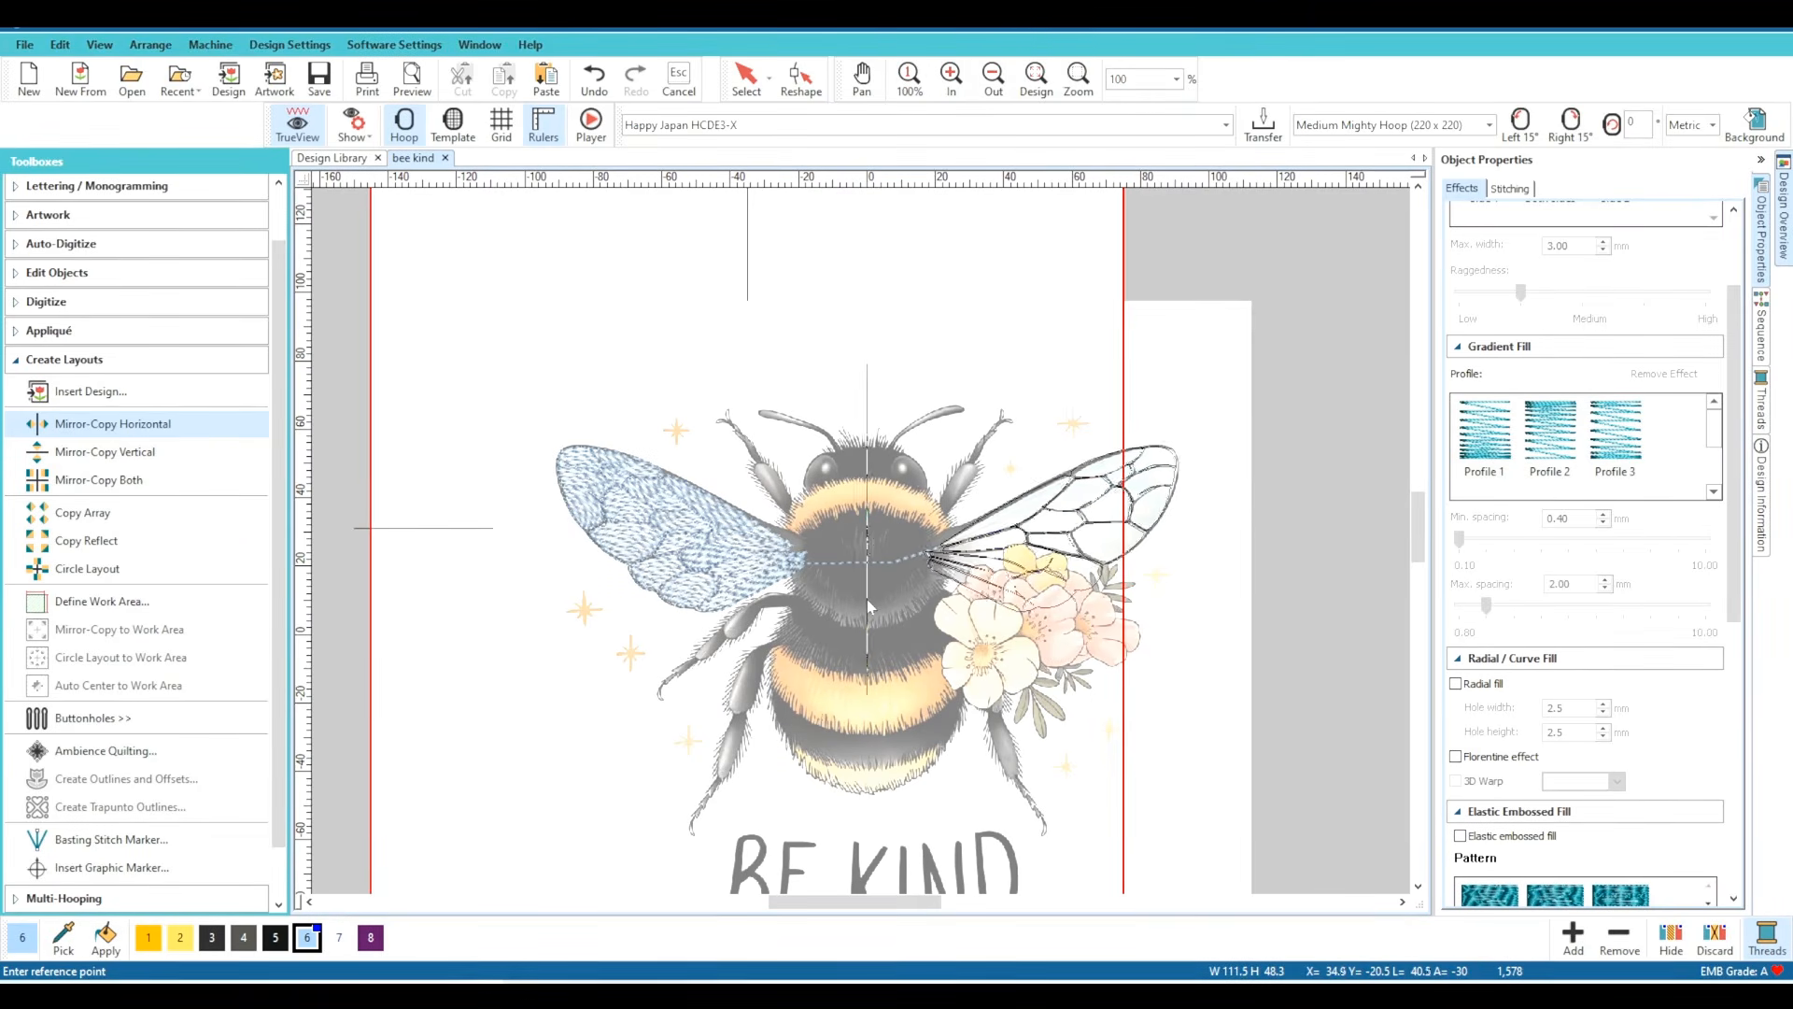
left_click(867, 597)
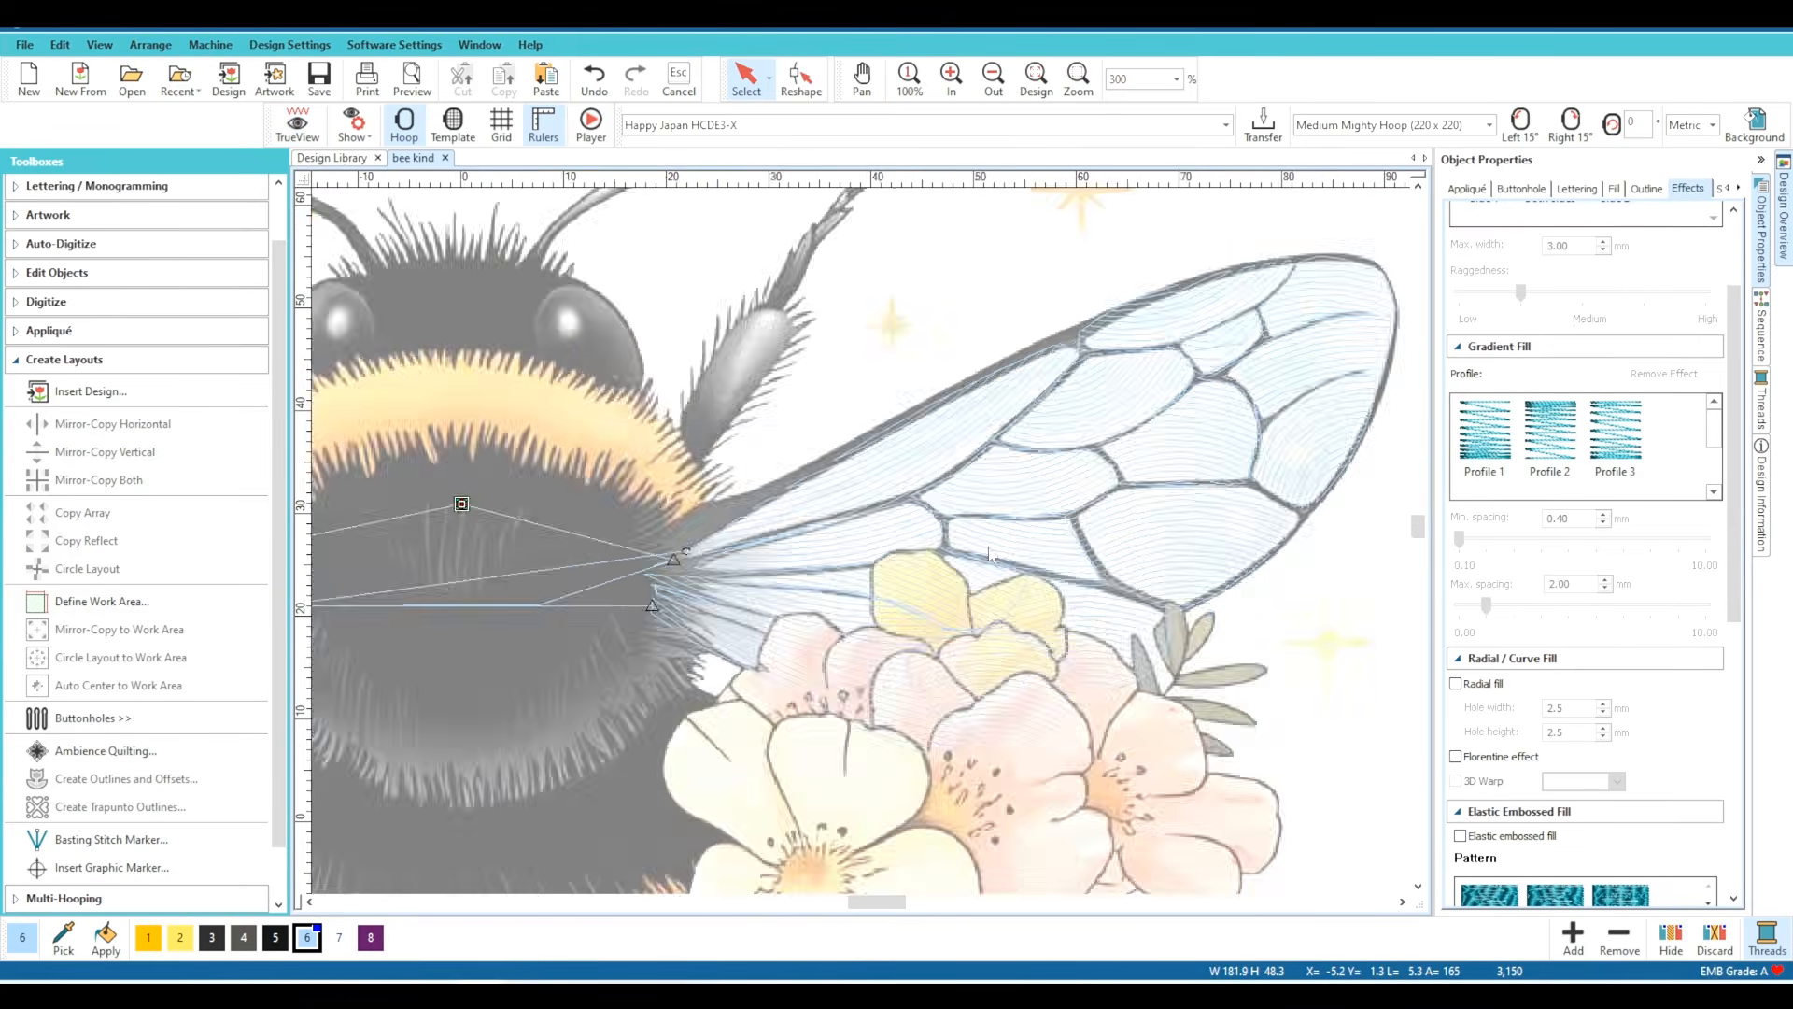
Move the connecting single run in the object sequence to stitch between the left wing and the right wing
left_click_drag(885, 902, 858, 902)
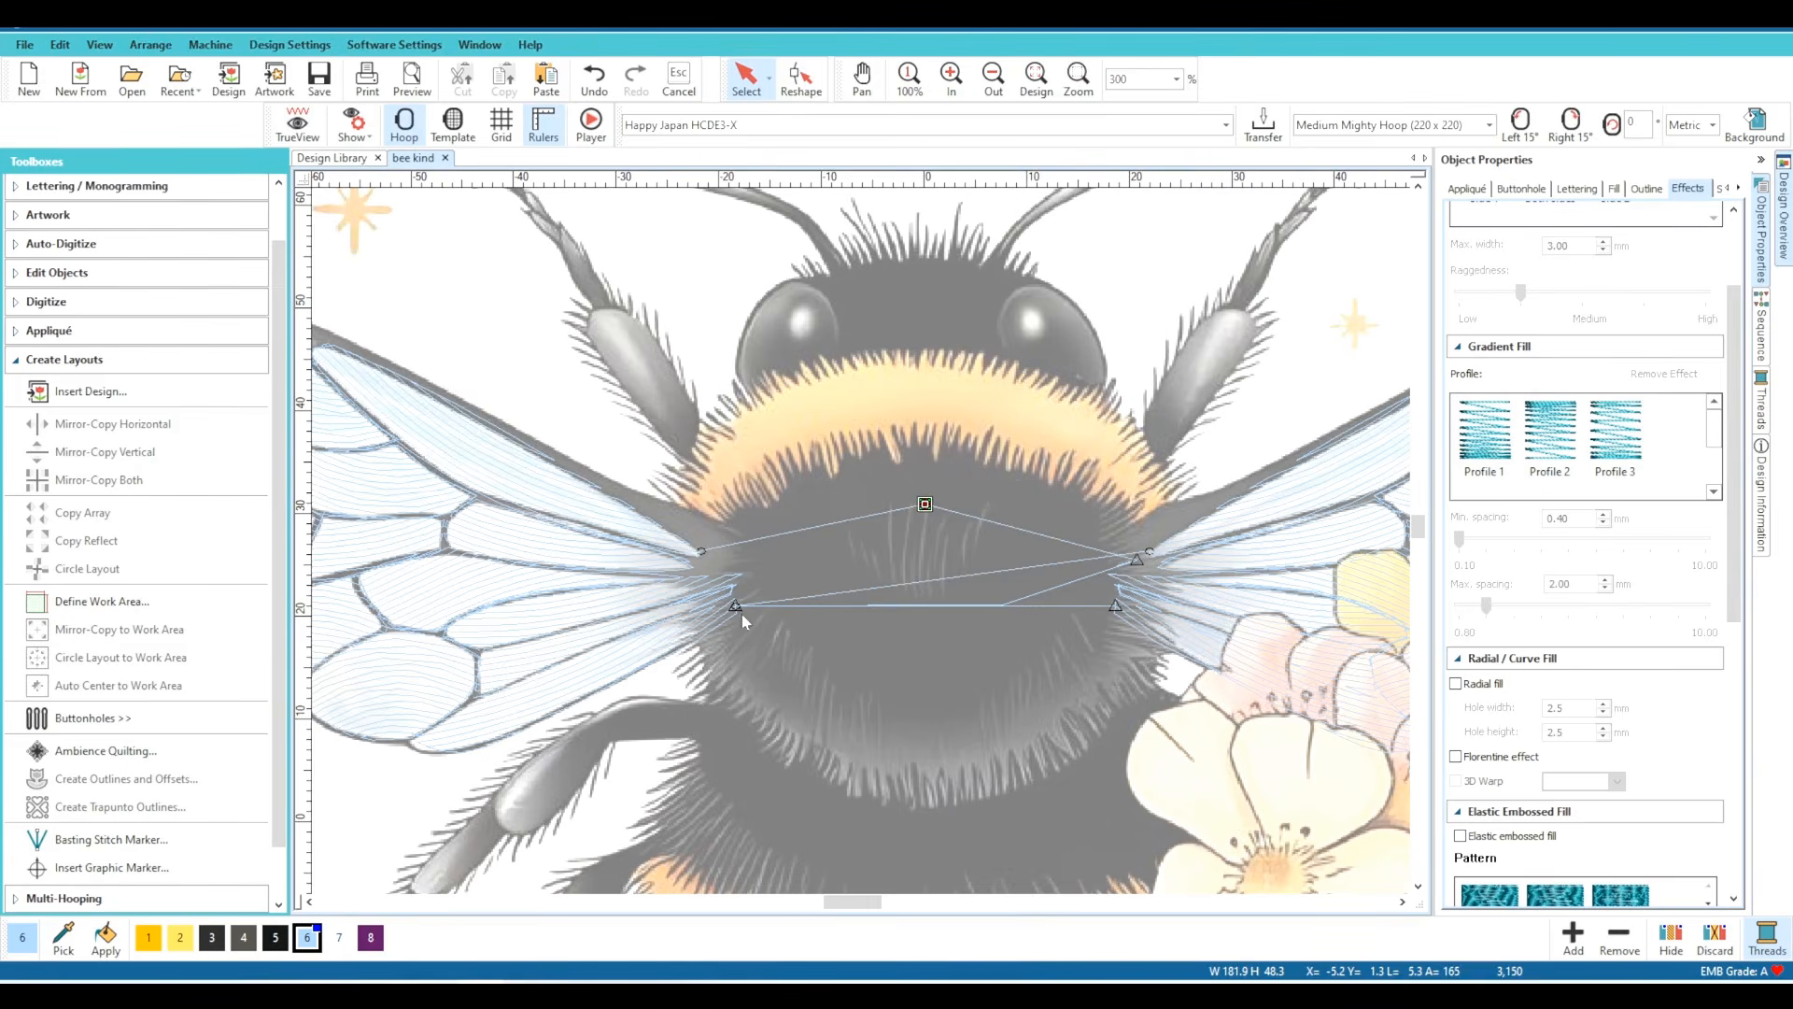
left_click(702, 624)
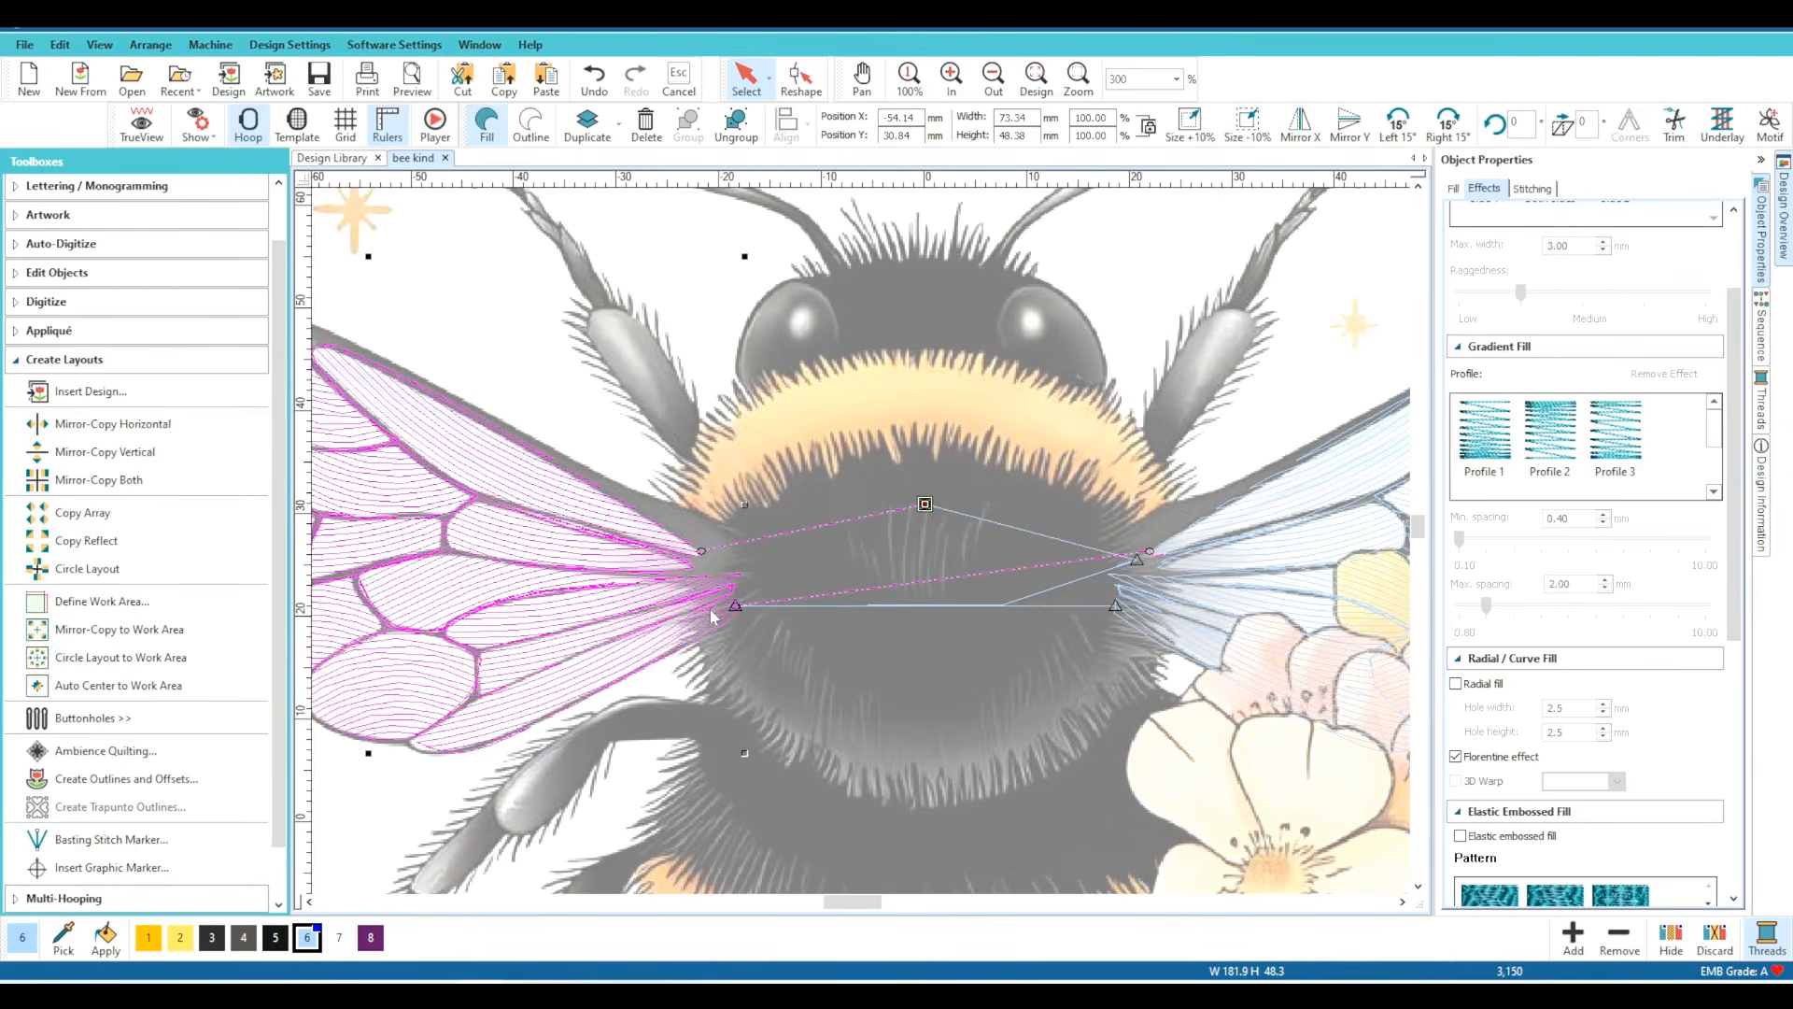
key("h")
key("Escape")
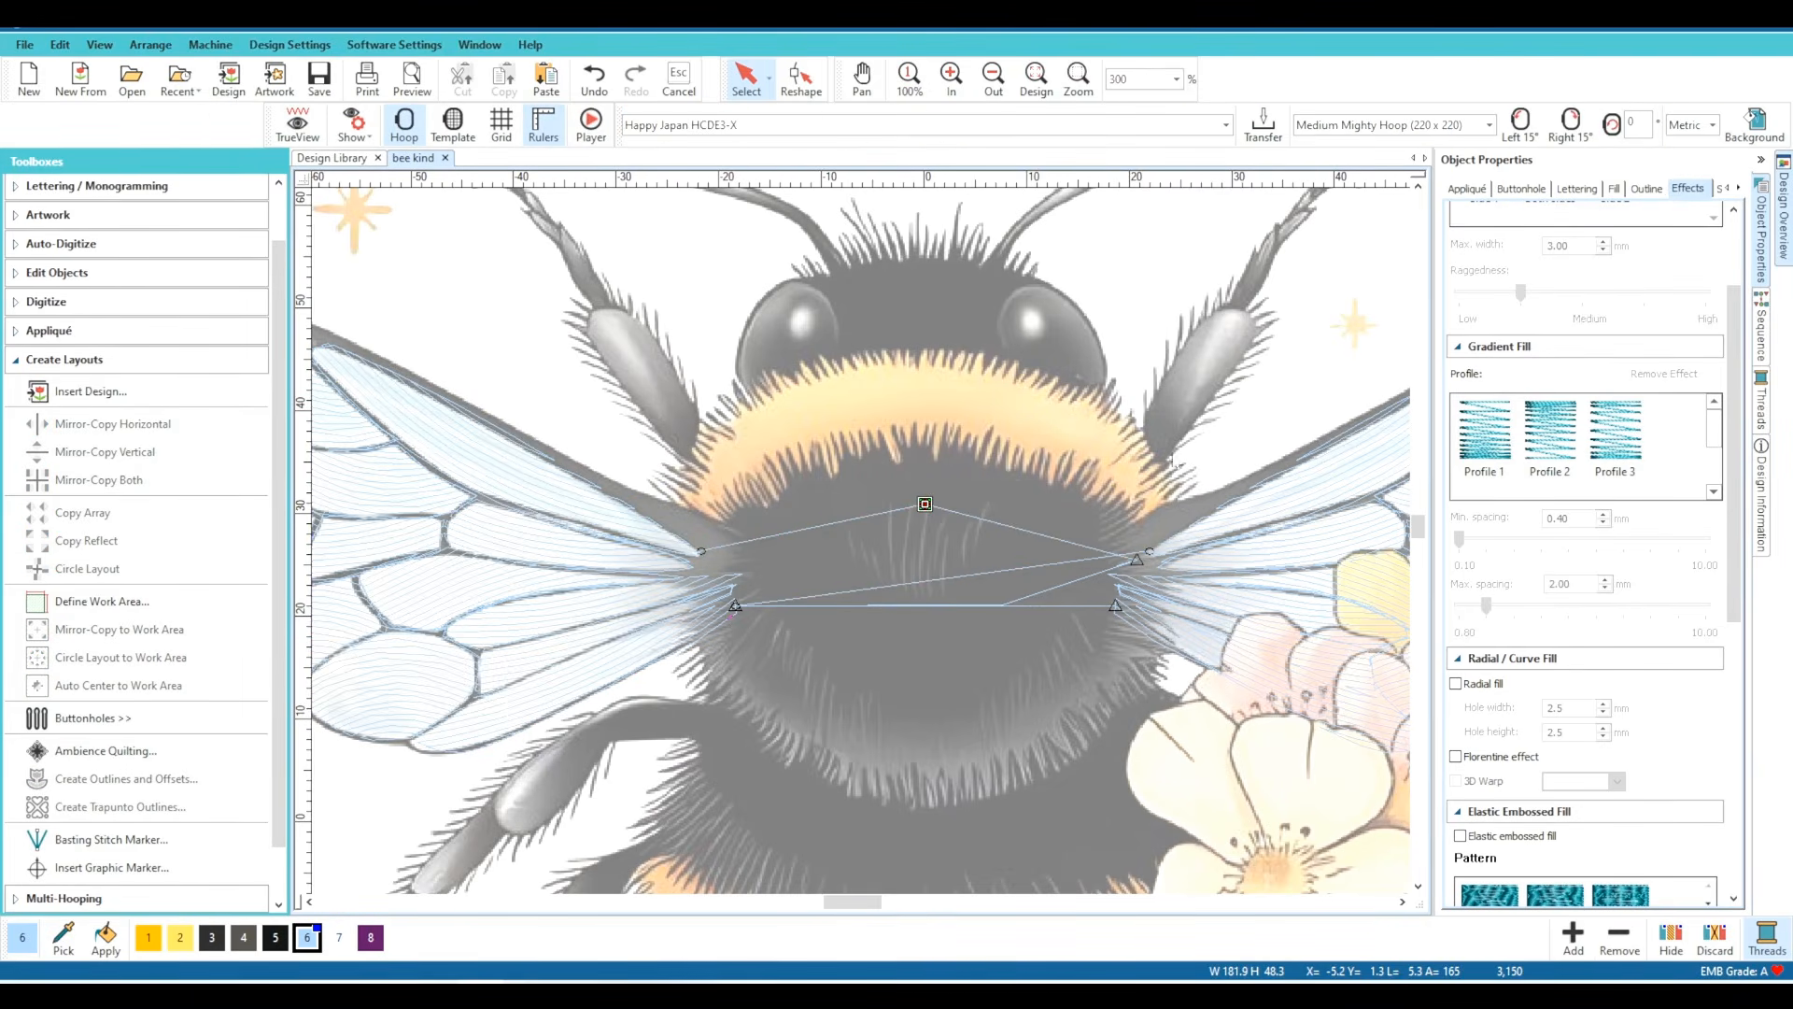
left_click(1761, 355)
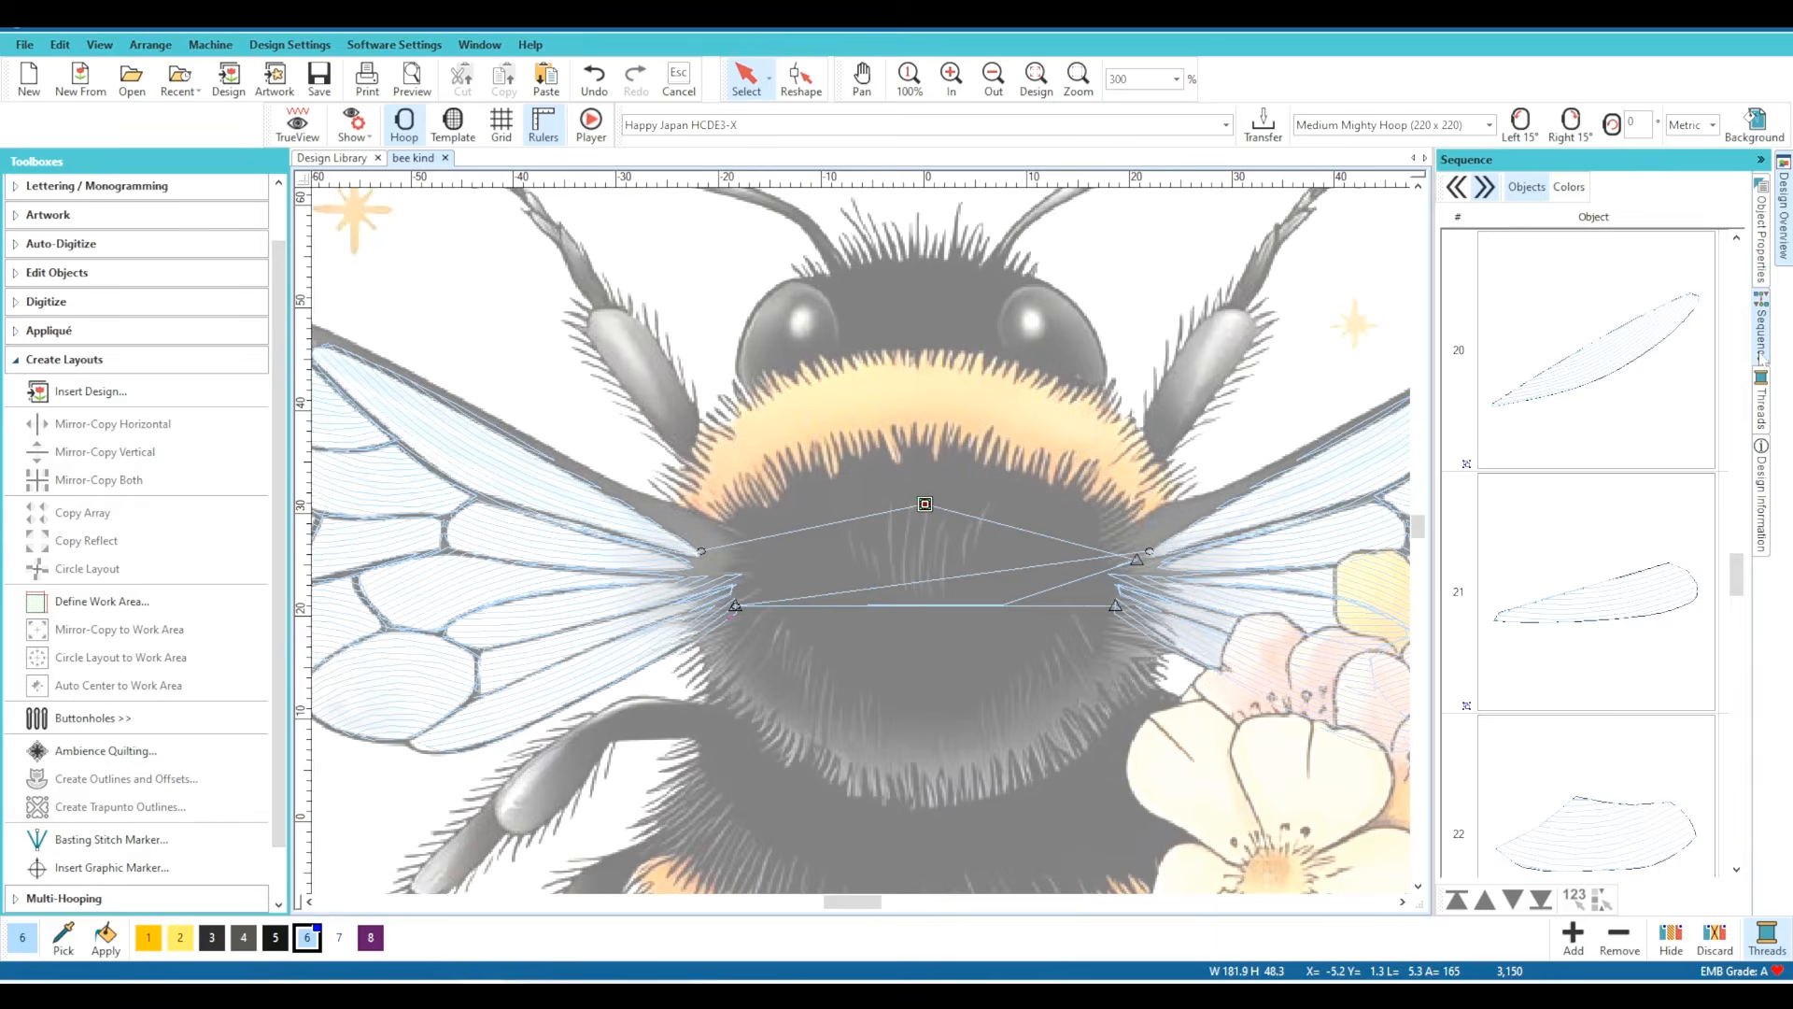
left_click(1569, 187)
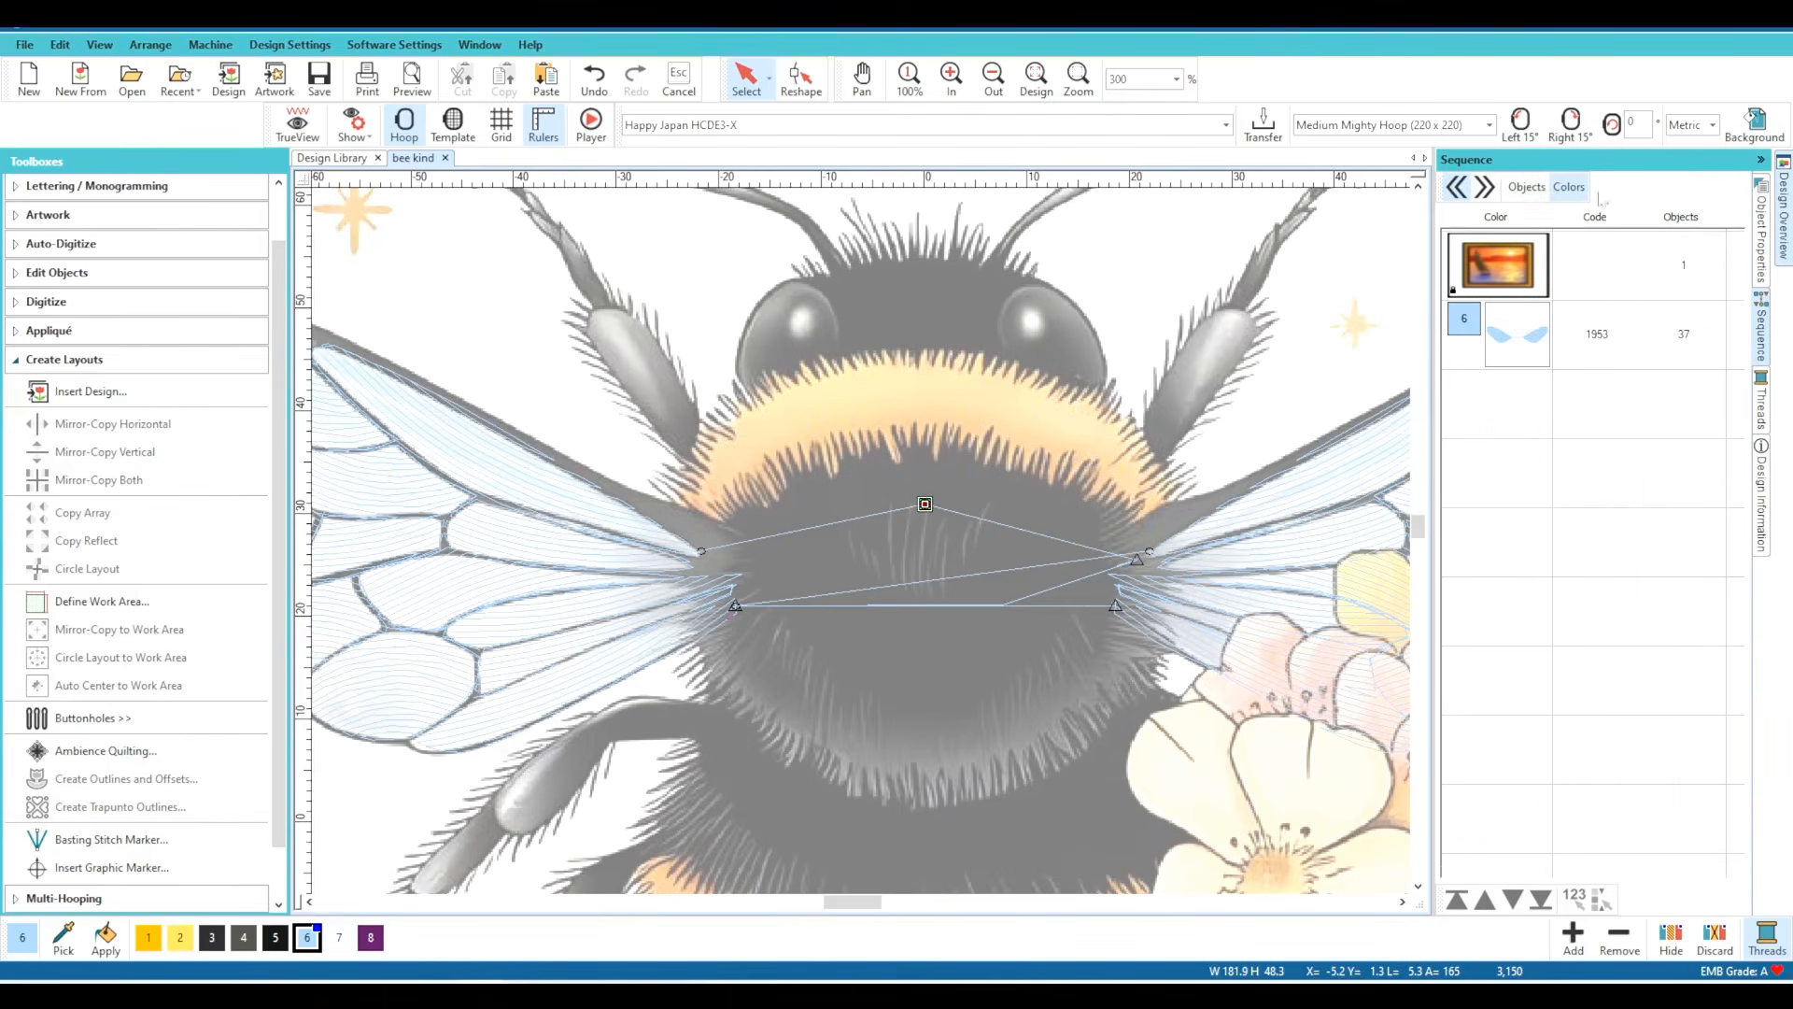
left_click(1527, 188)
left_click_drag(1736, 364, 1736, 745)
left_click(1496, 840)
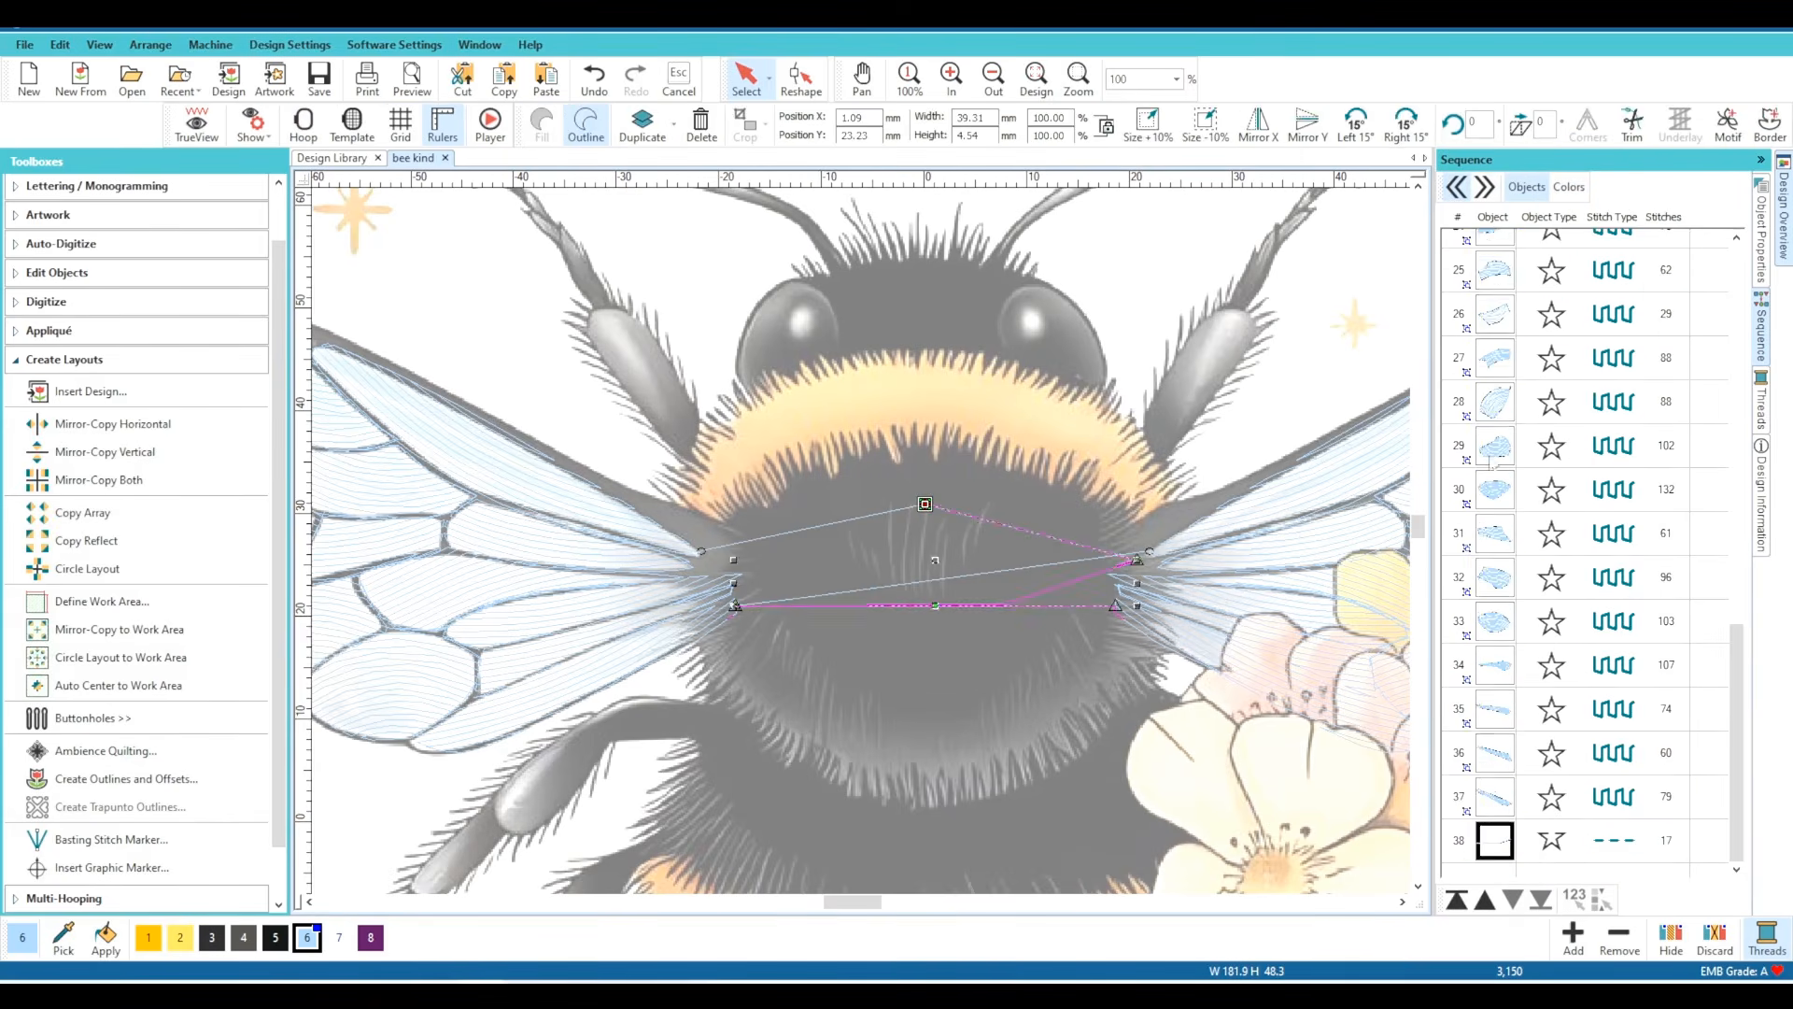
left_click(1505, 448)
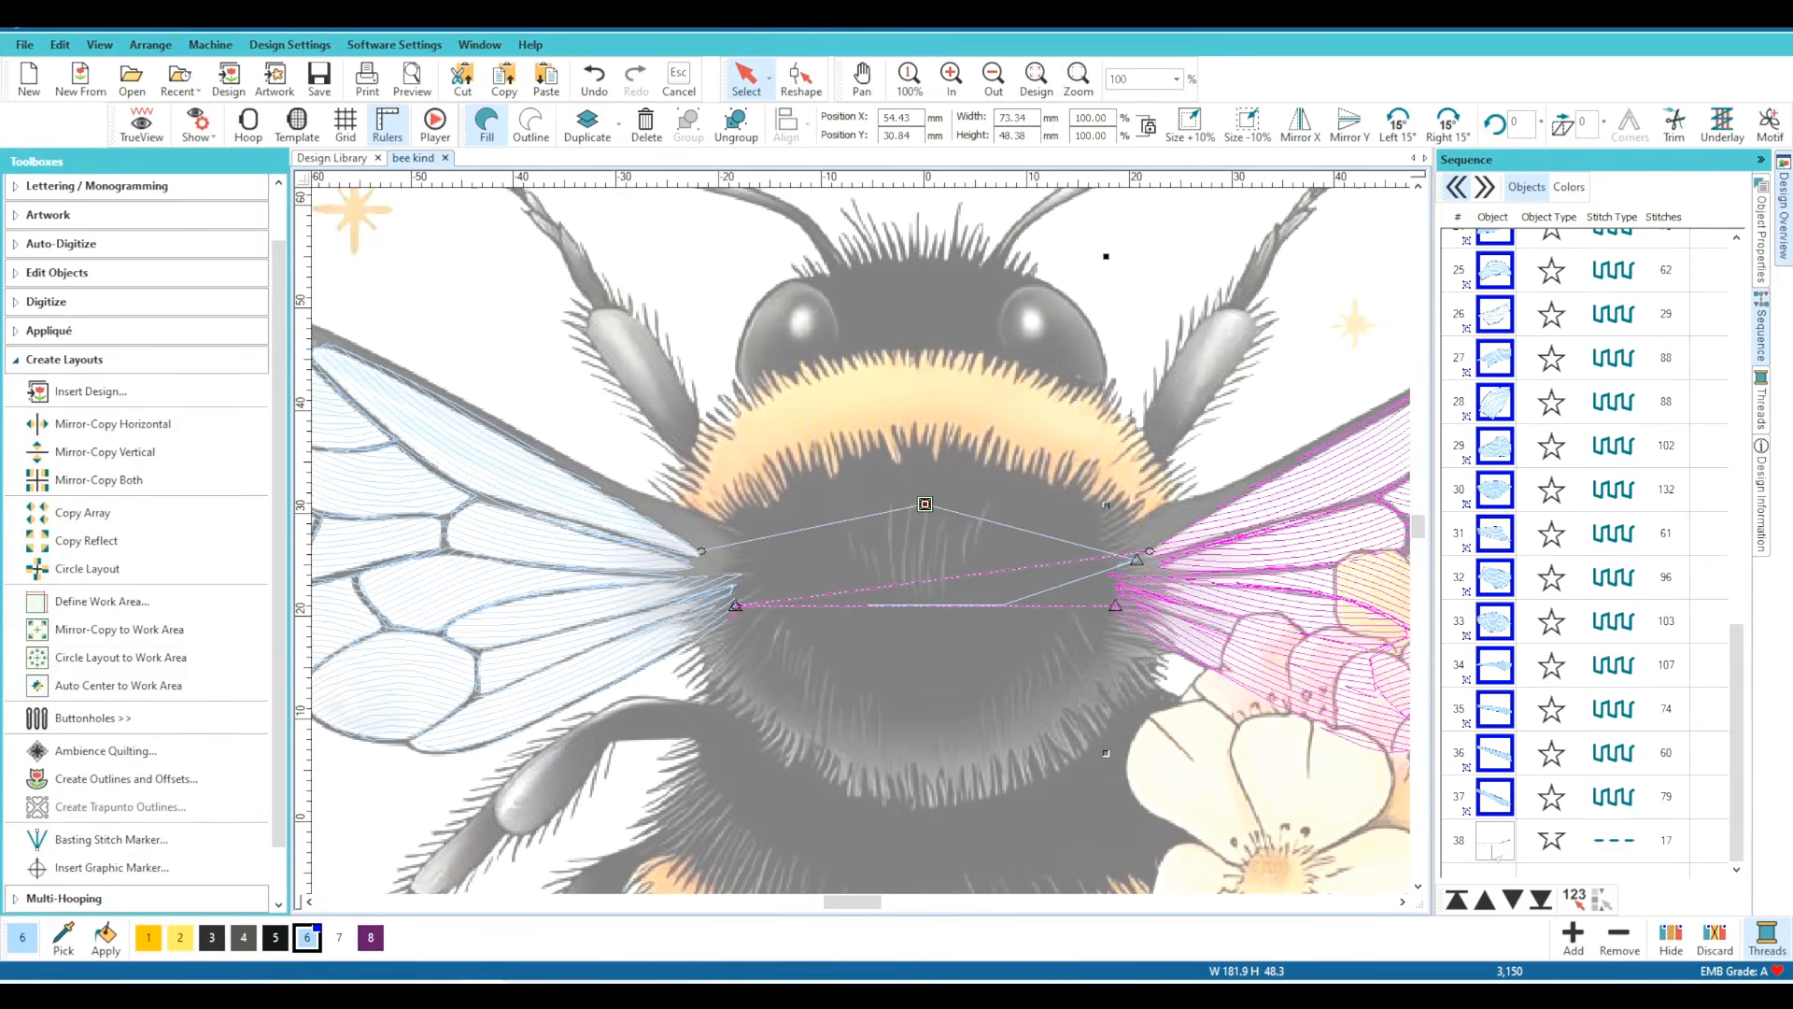
left_click_drag(1497, 854, 1503, 617)
left_click(1490, 588)
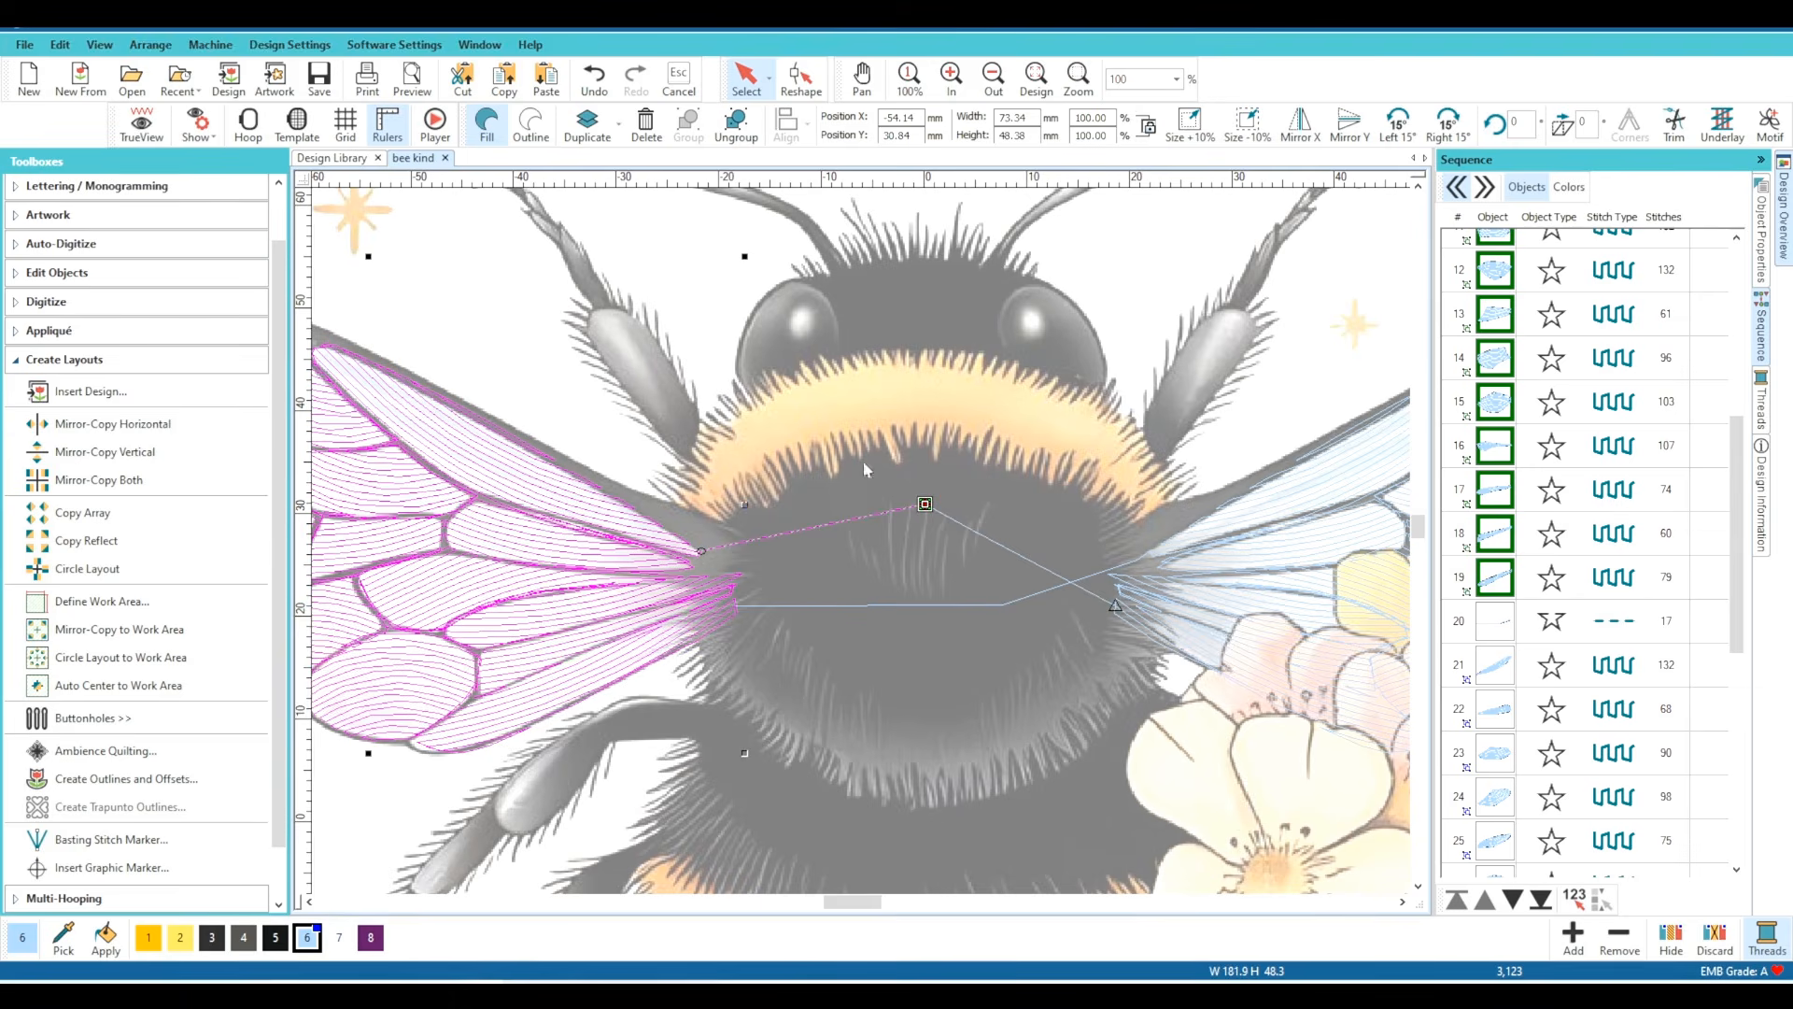
Inspect the connecting run and the mirrored right wing in the sequence and view both wings in TrueView at 200 percent
left_click(794, 606)
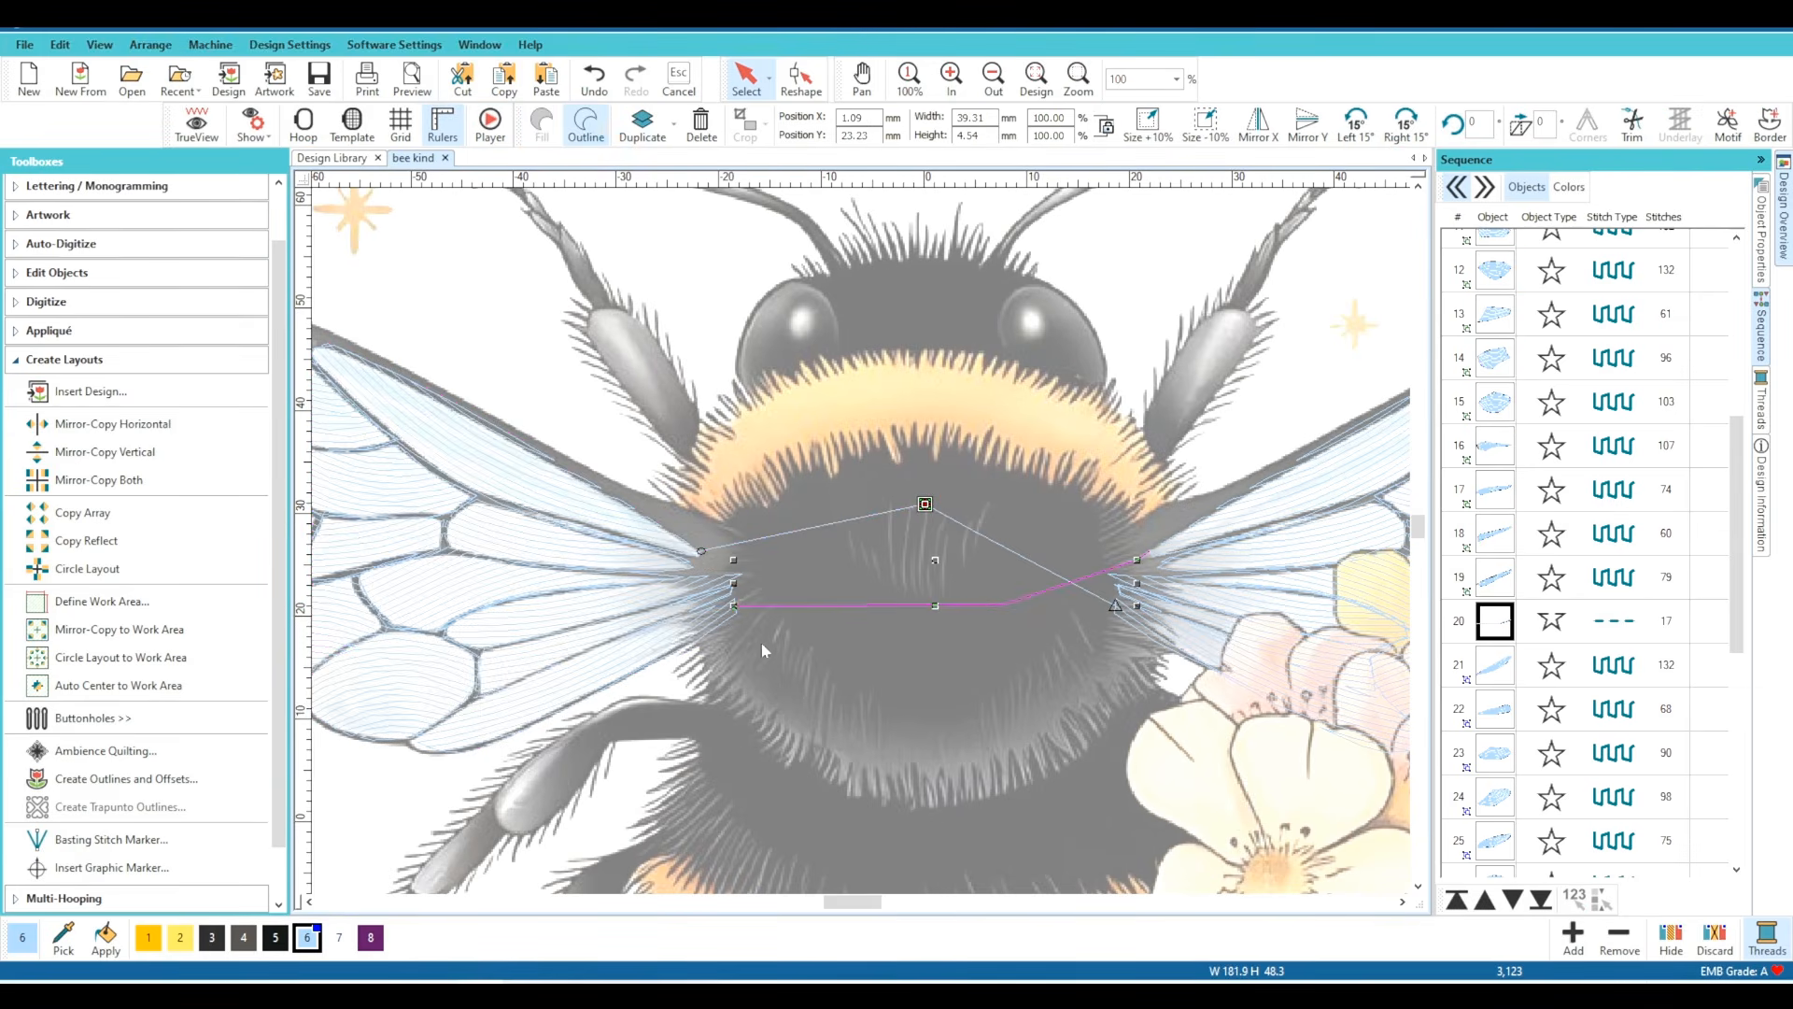
left_click(1502, 667)
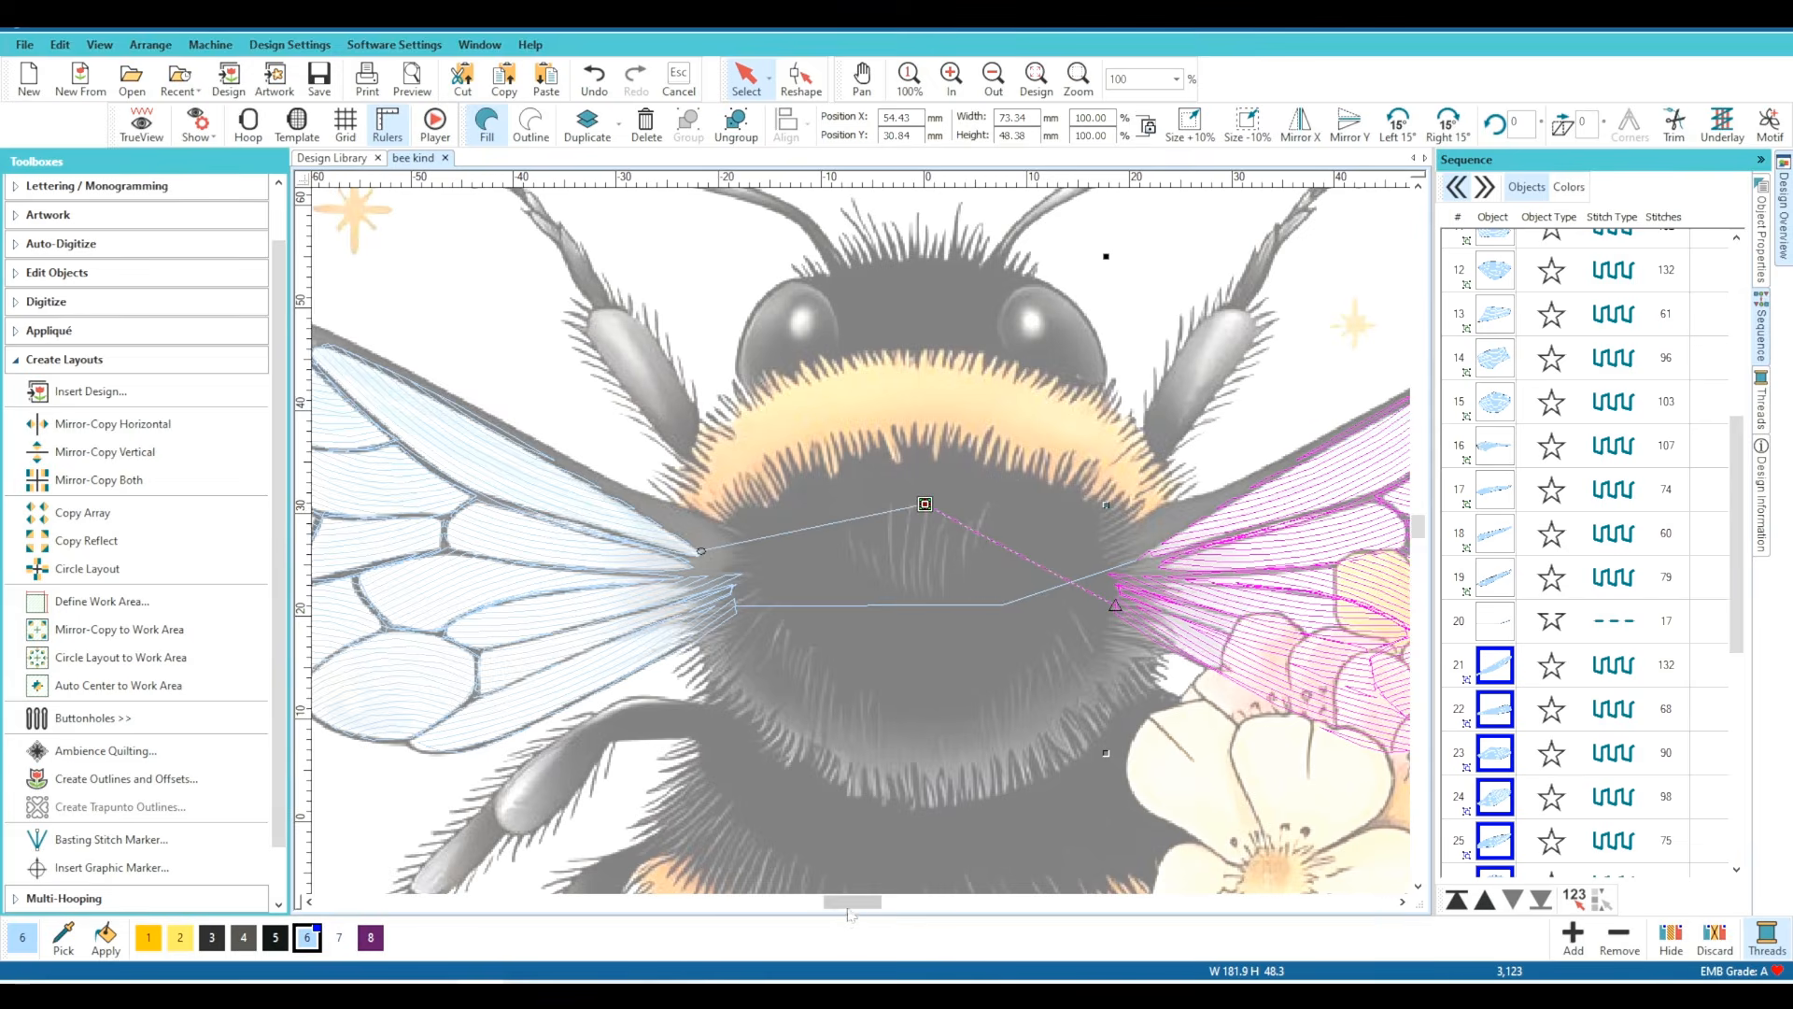
scroll(1242, 614, "right", 5)
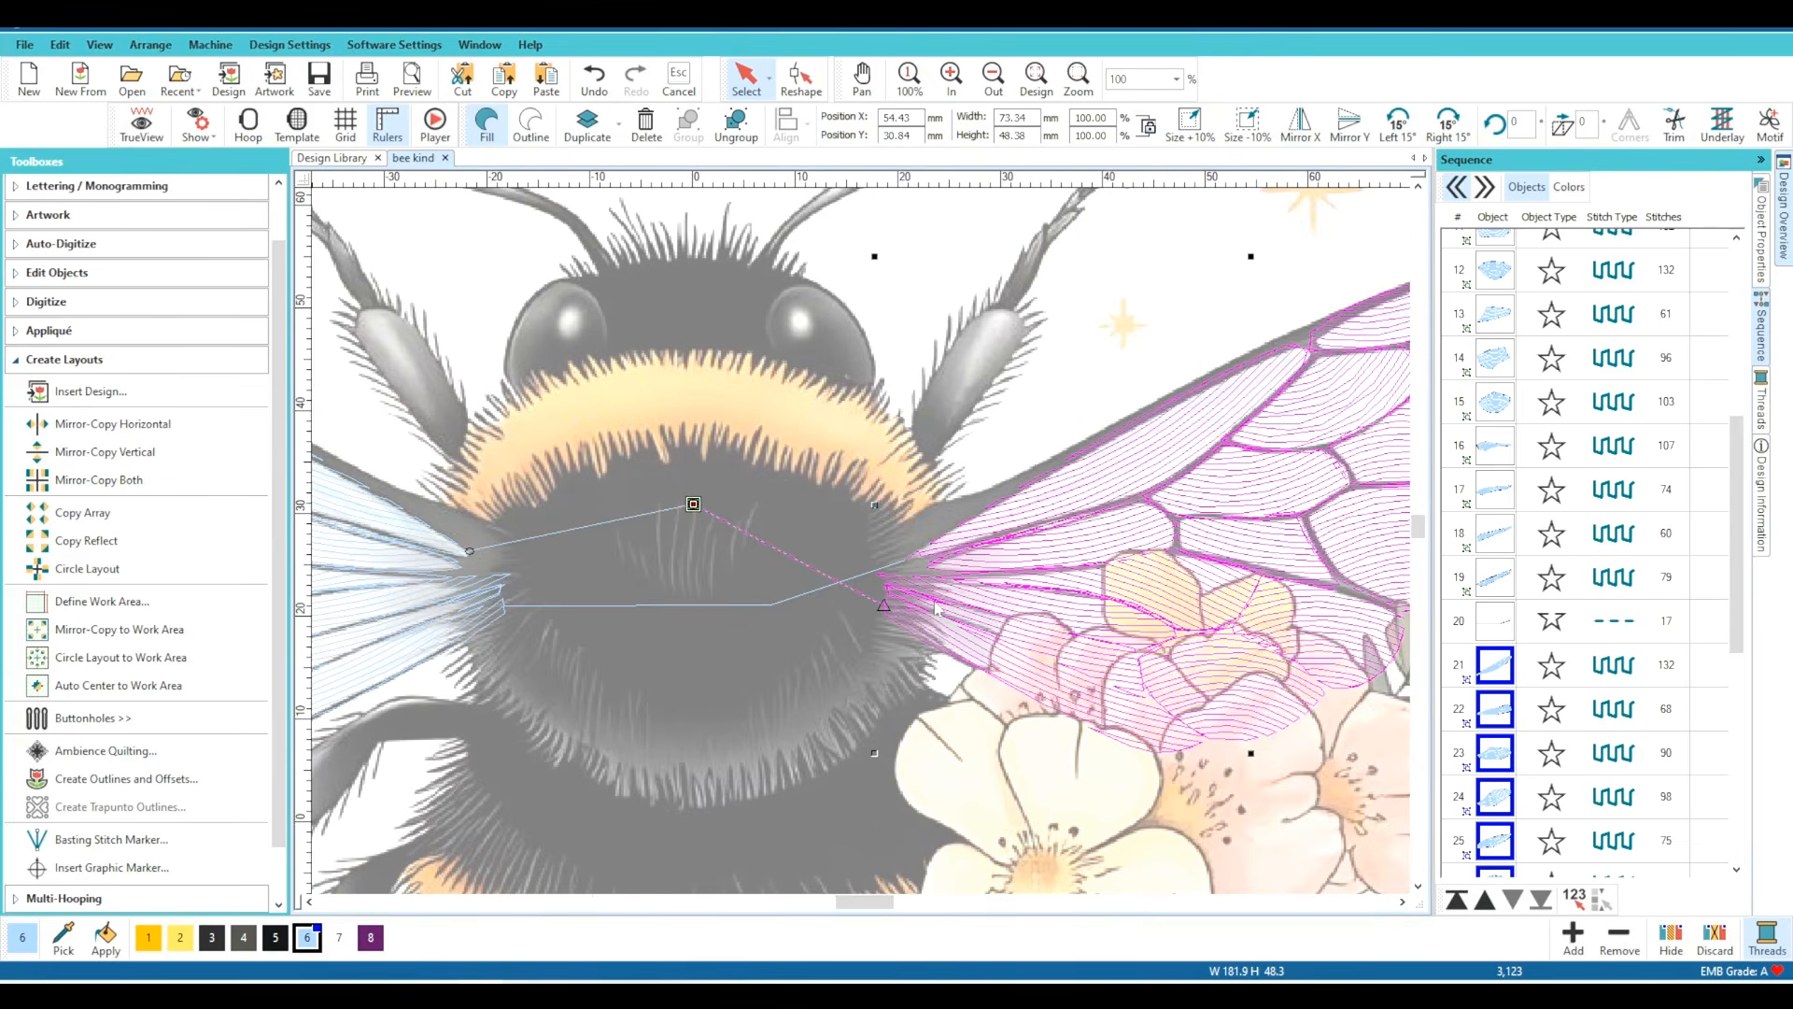
scroll(870, 620, "left", 12)
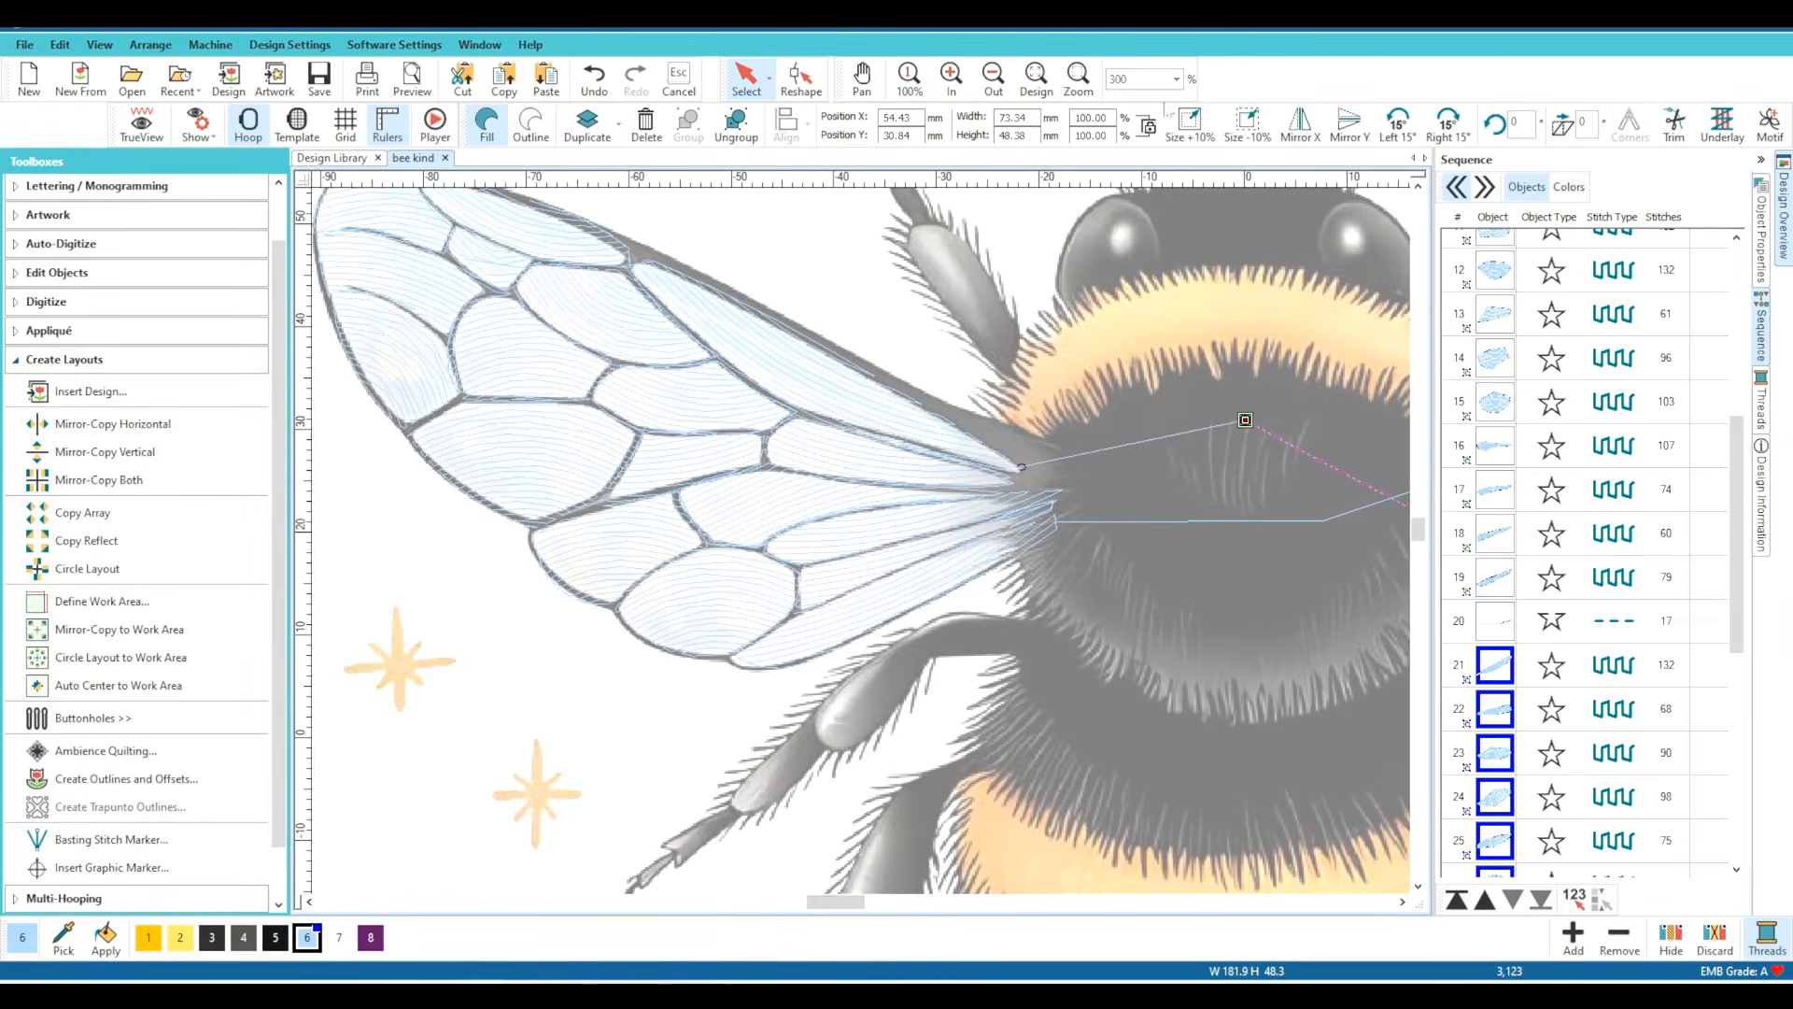
key("t")
key("t")
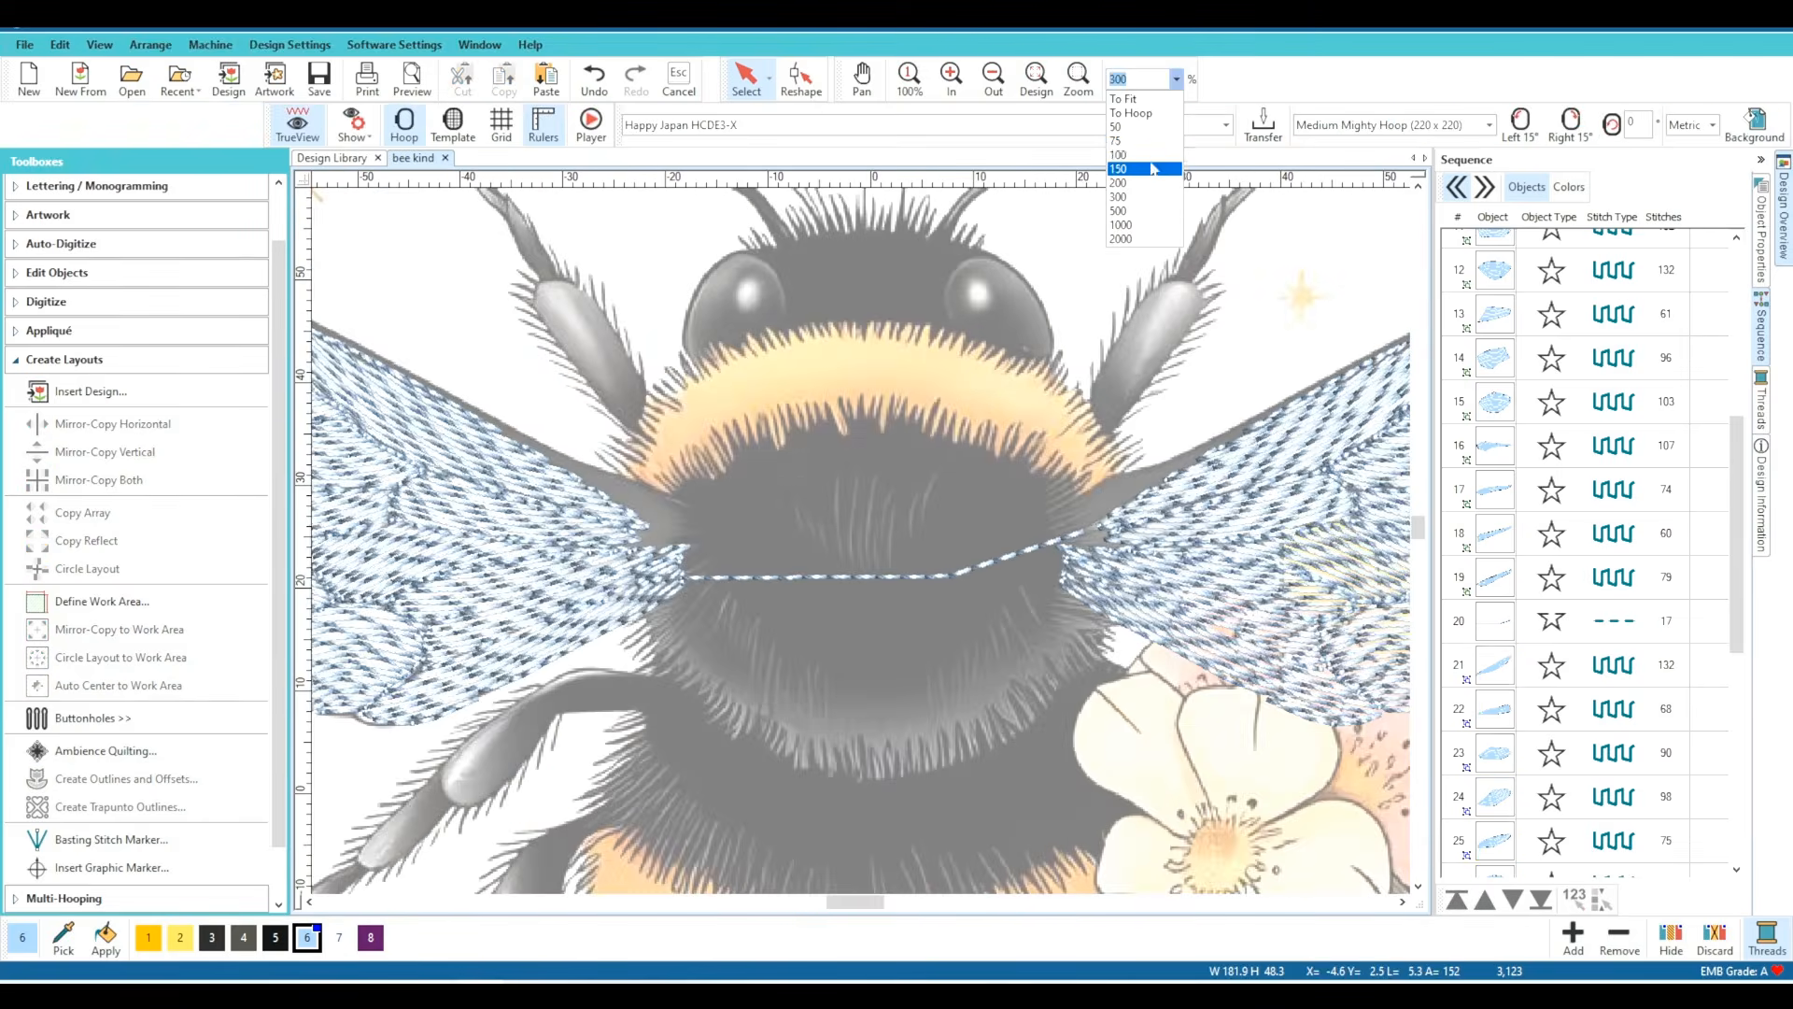
left_click(1173, 154)
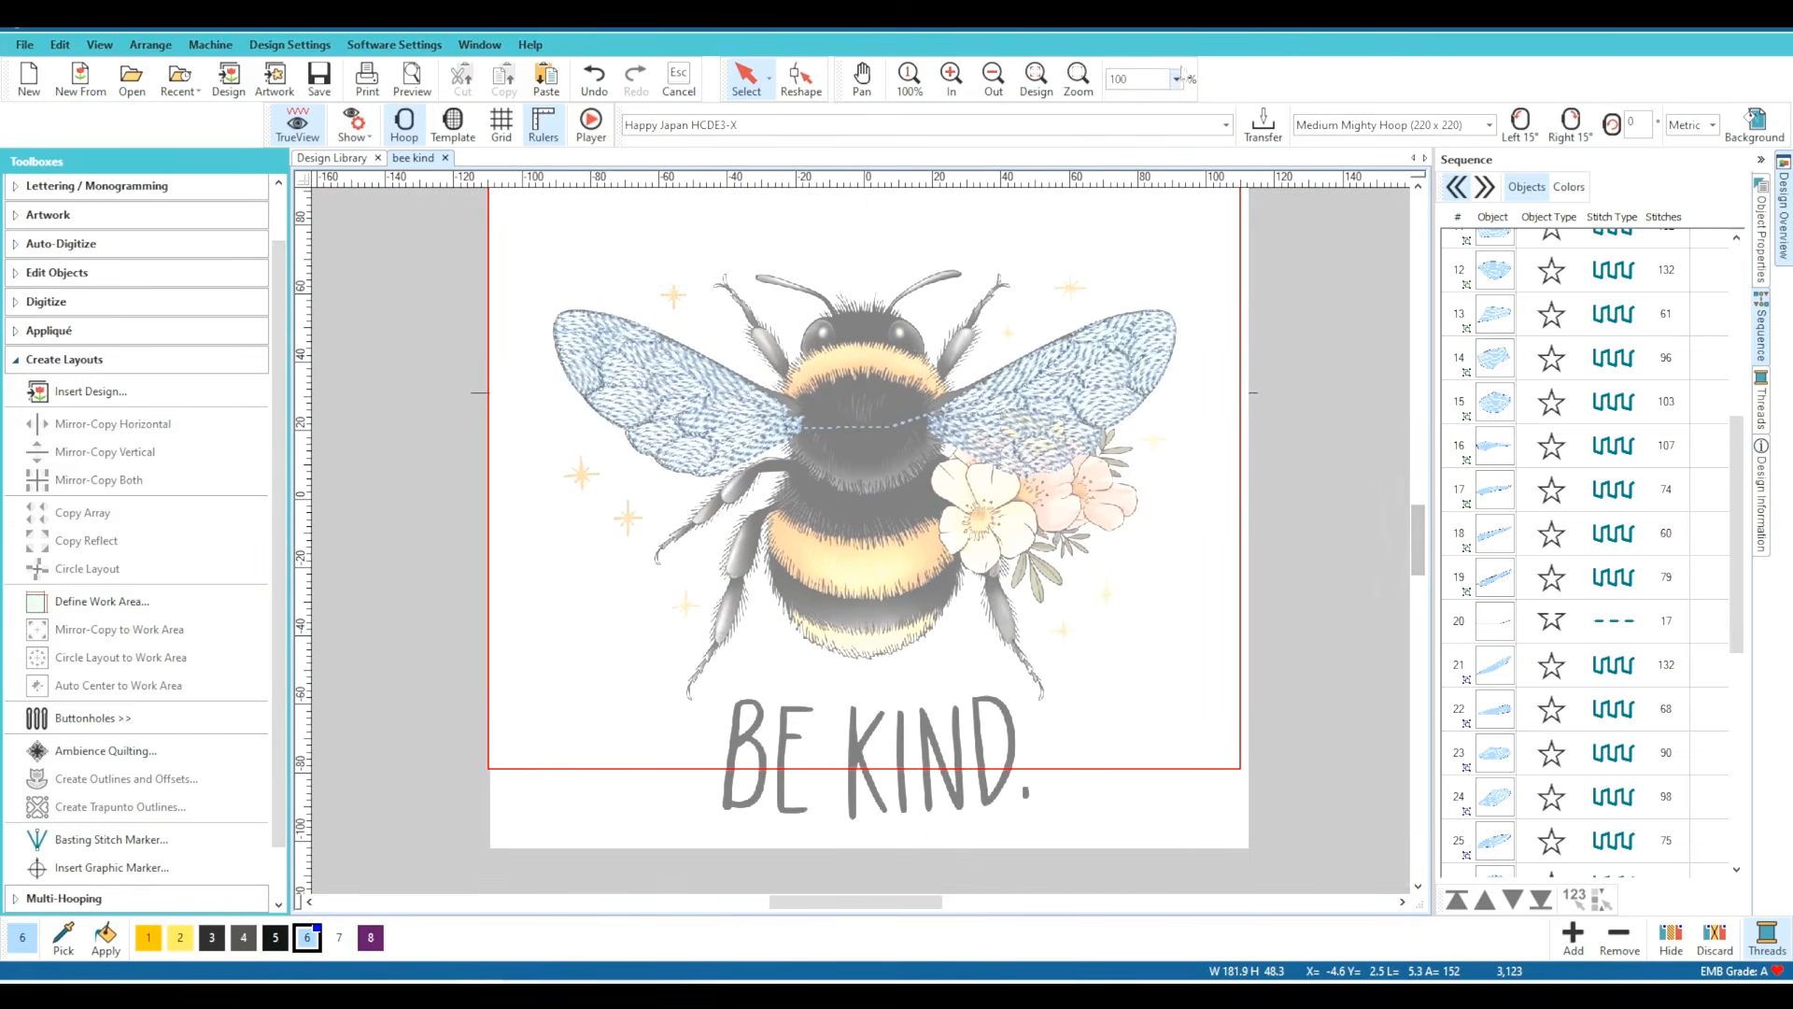
left_click(1176, 78)
left_click(1165, 183)
scroll(1417, 540, "up", 3)
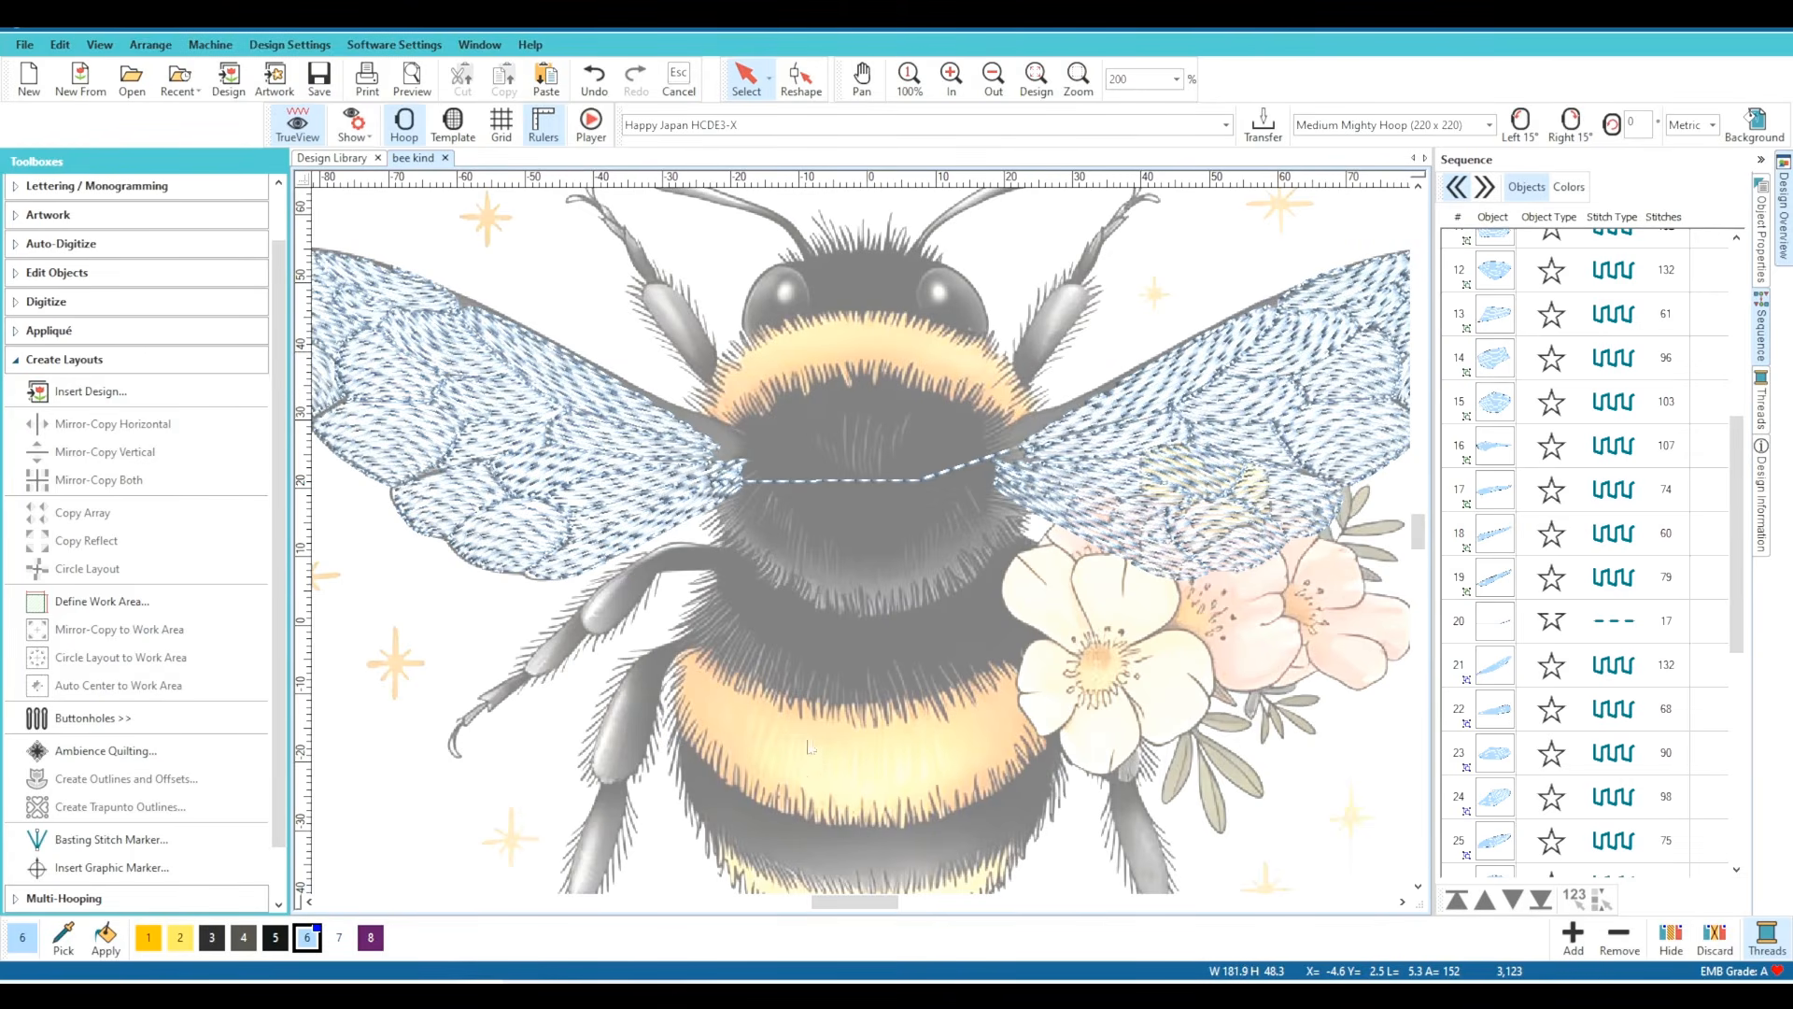
Start a closed shape in thread colour 1 with a Tatami fill using pattern 43
scroll(1416, 545, "down", 2)
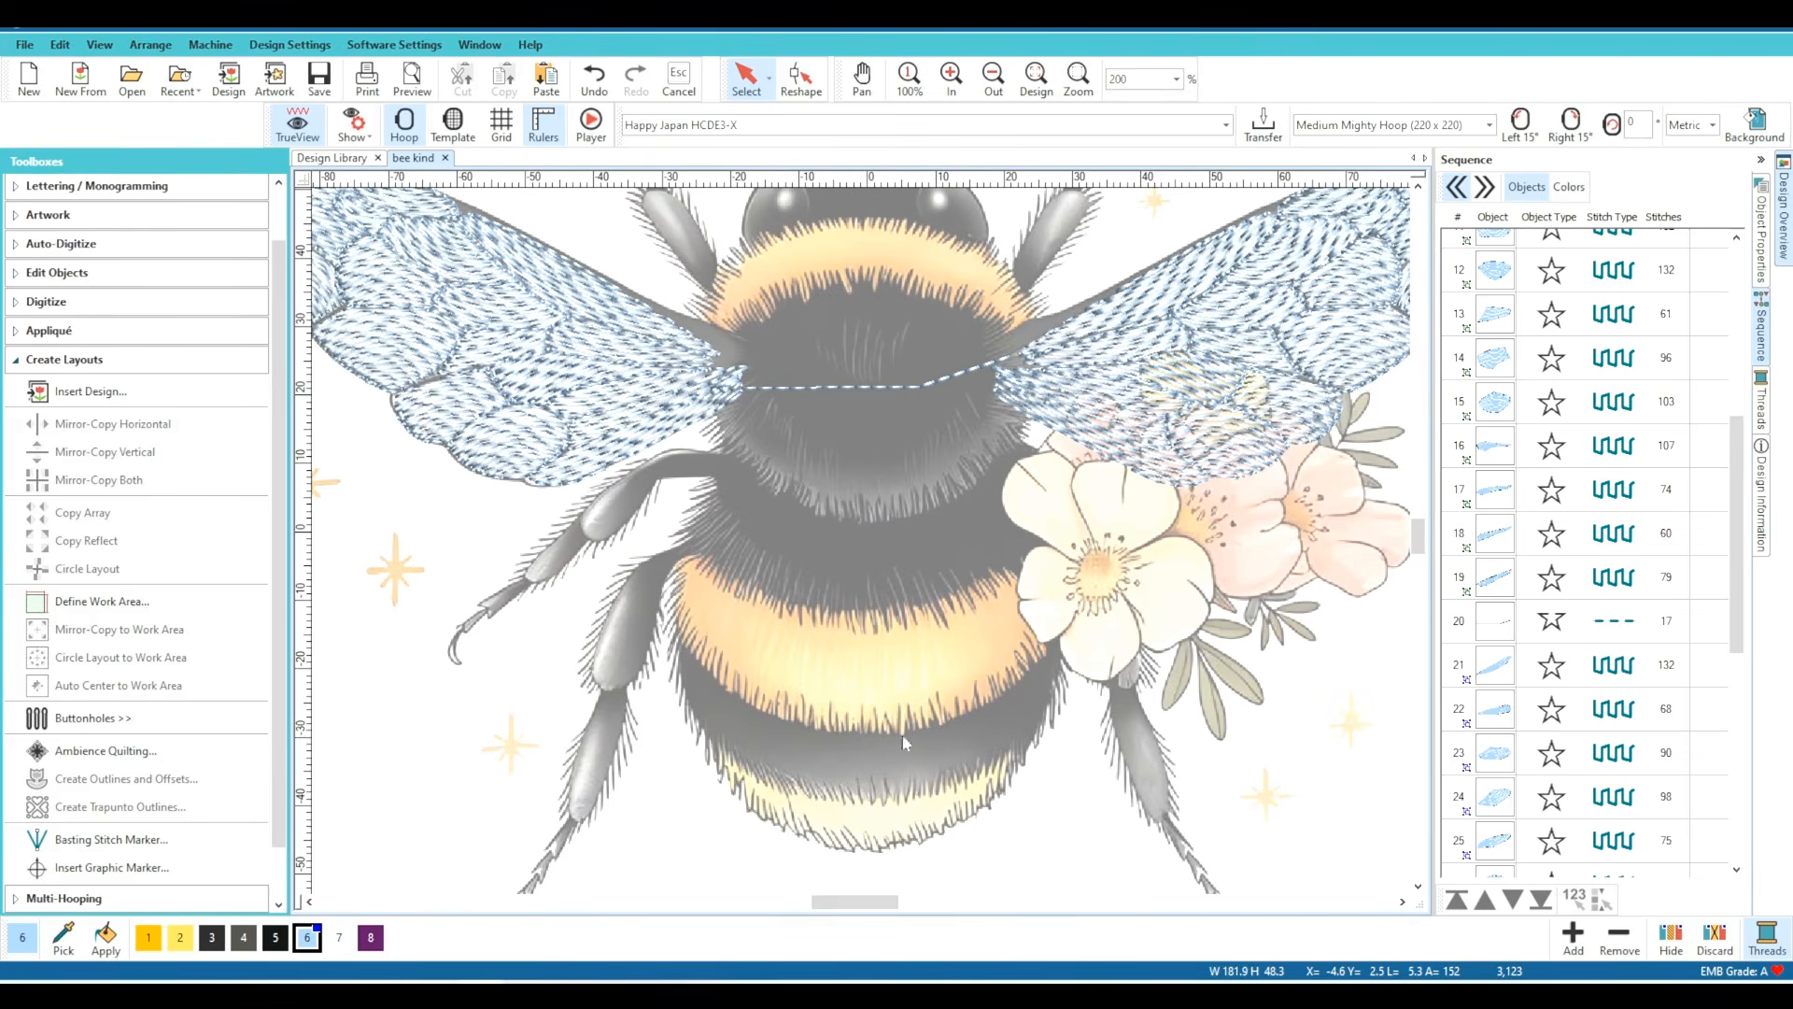
scroll(894, 461, "down", 2)
left_click(152, 943)
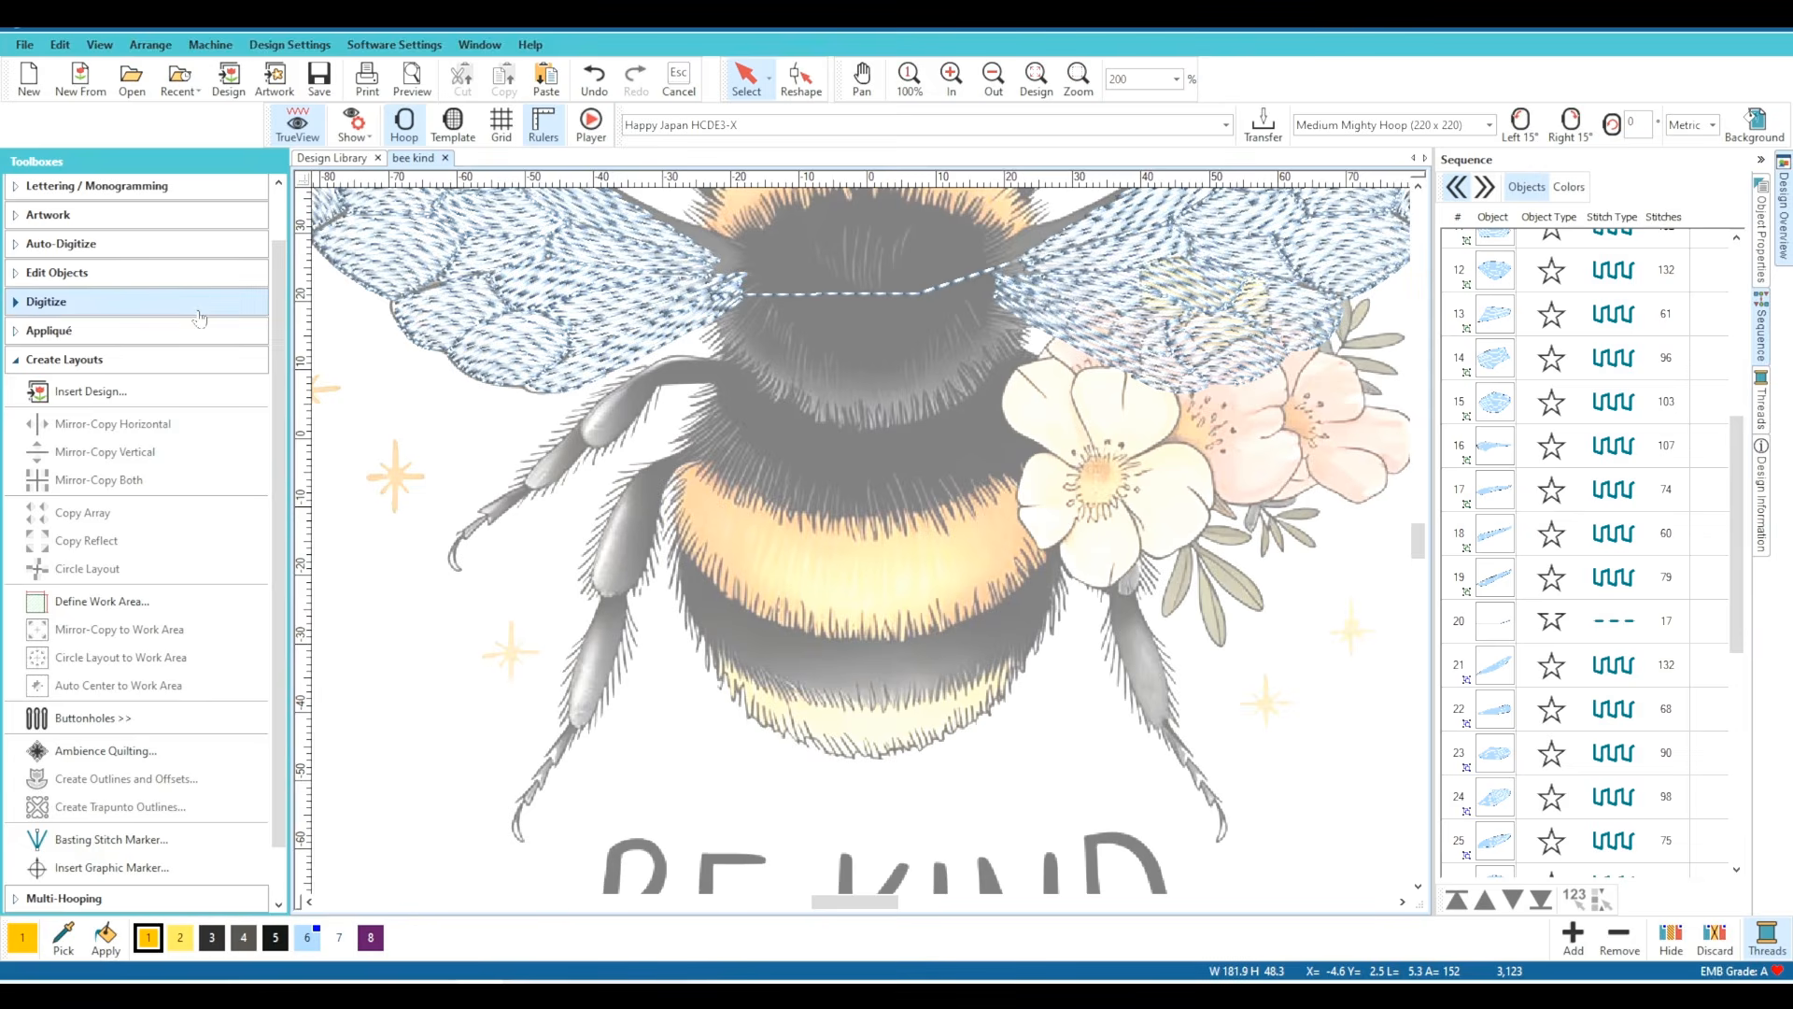
left_click(47, 300)
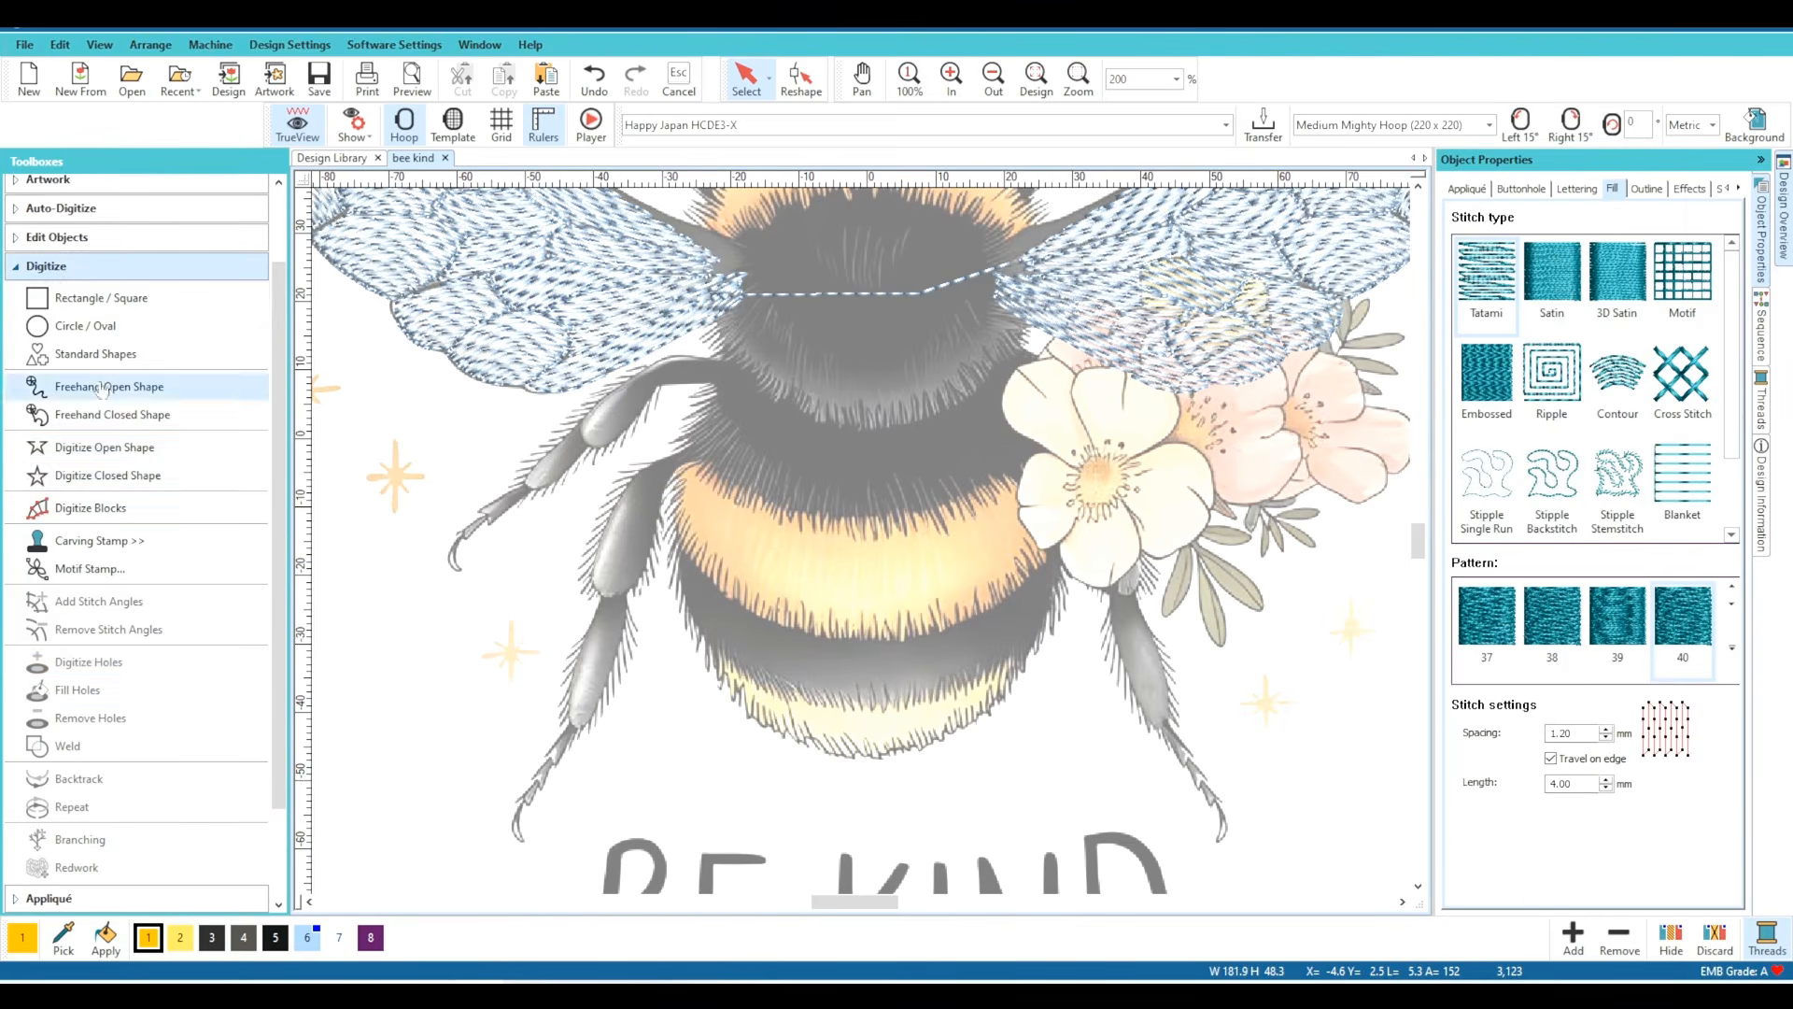
left_click(199, 446)
left_click(192, 474)
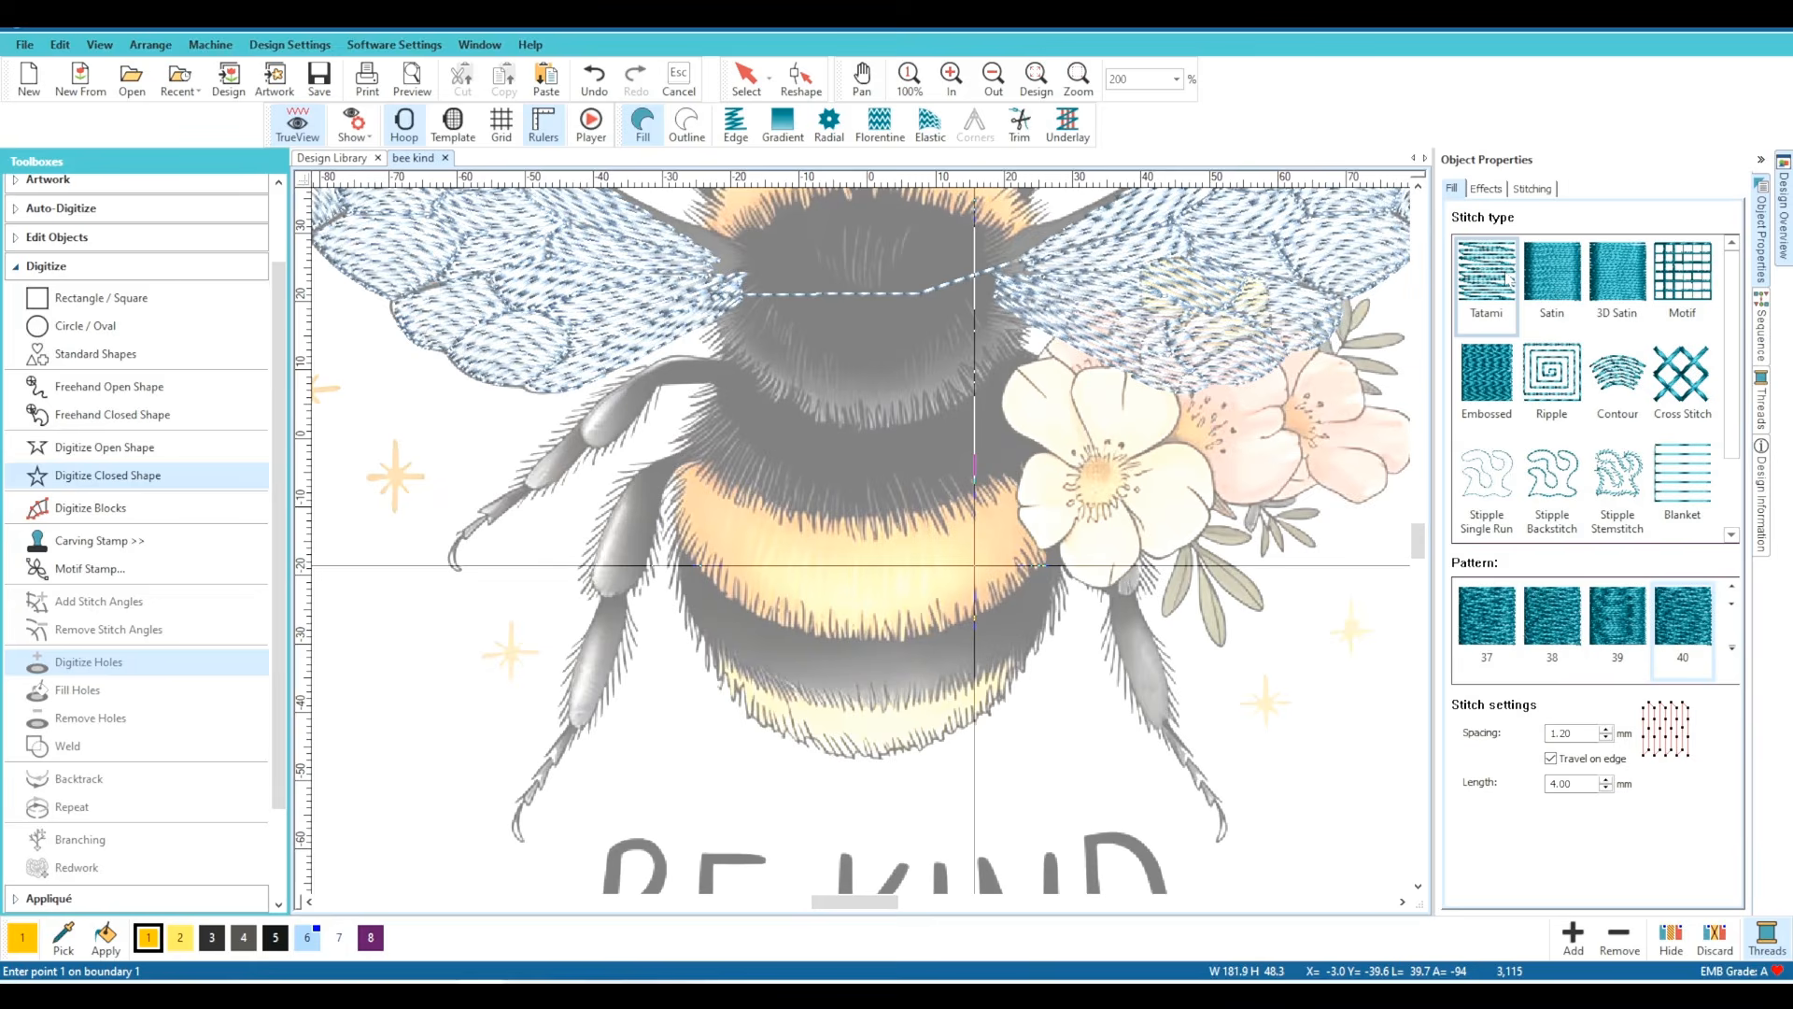
left_click(1733, 647)
scroll(1737, 822, "down", 1)
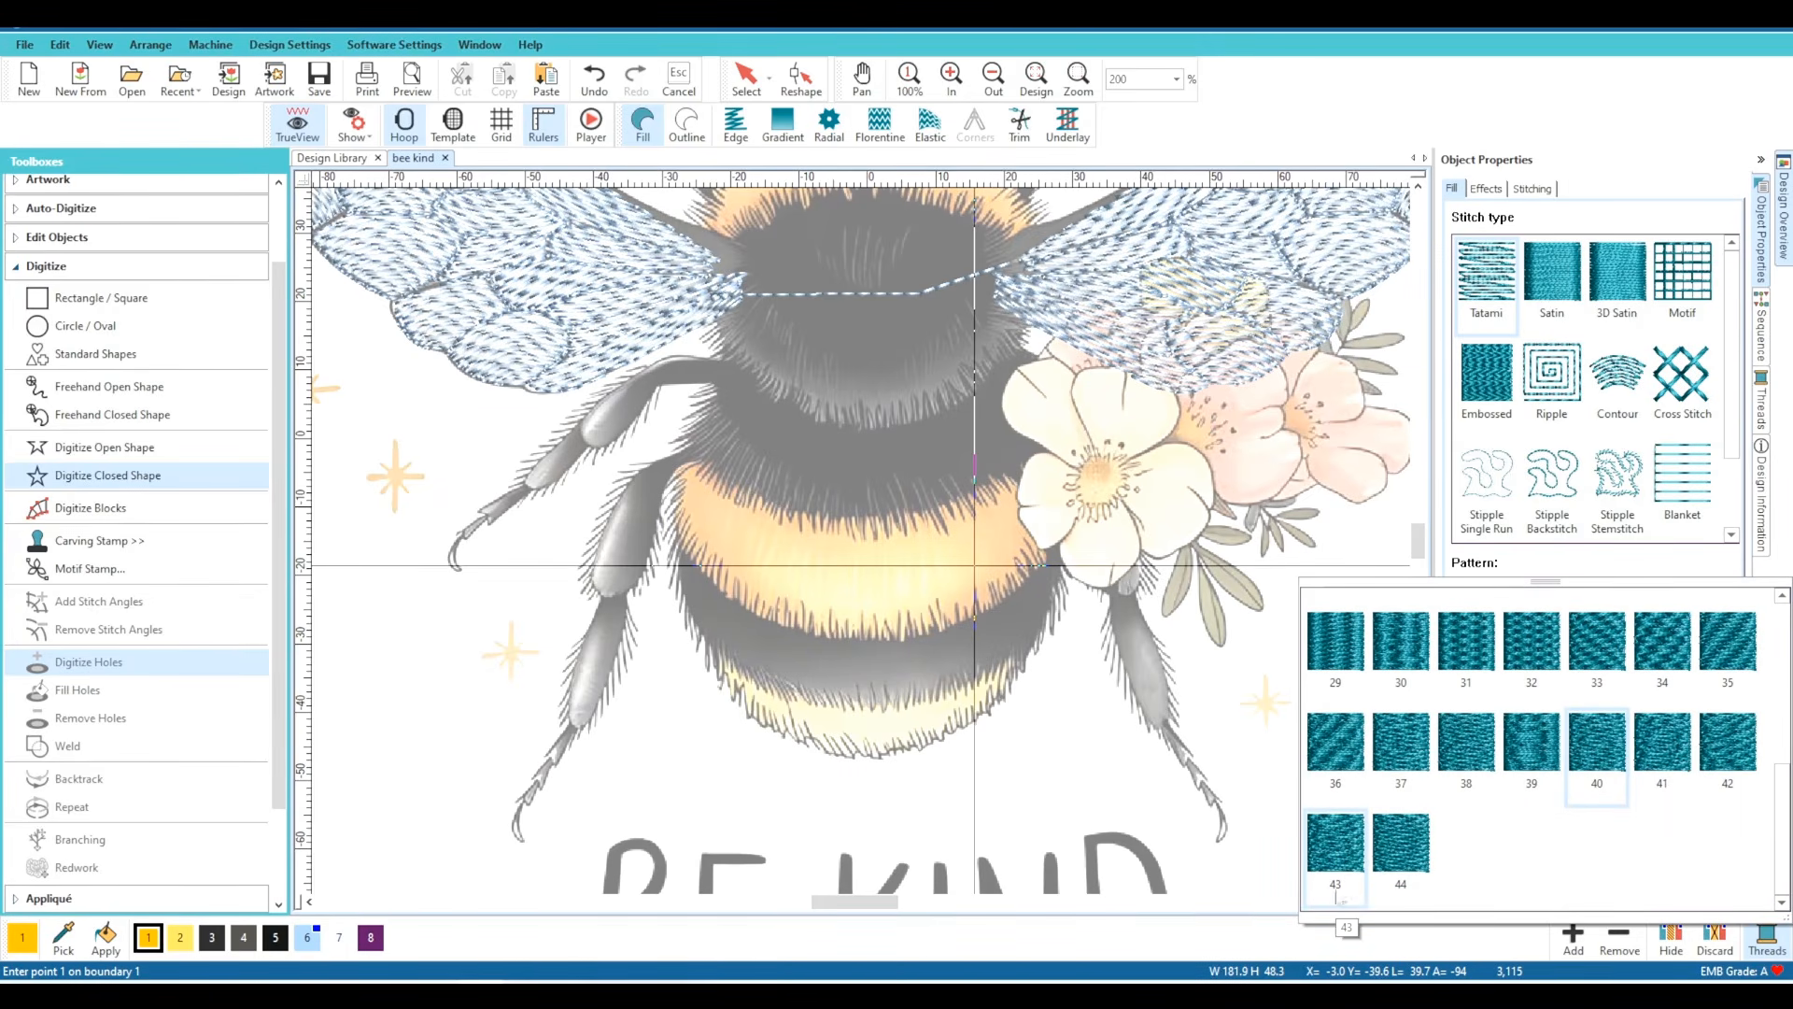
left_click(1335, 845)
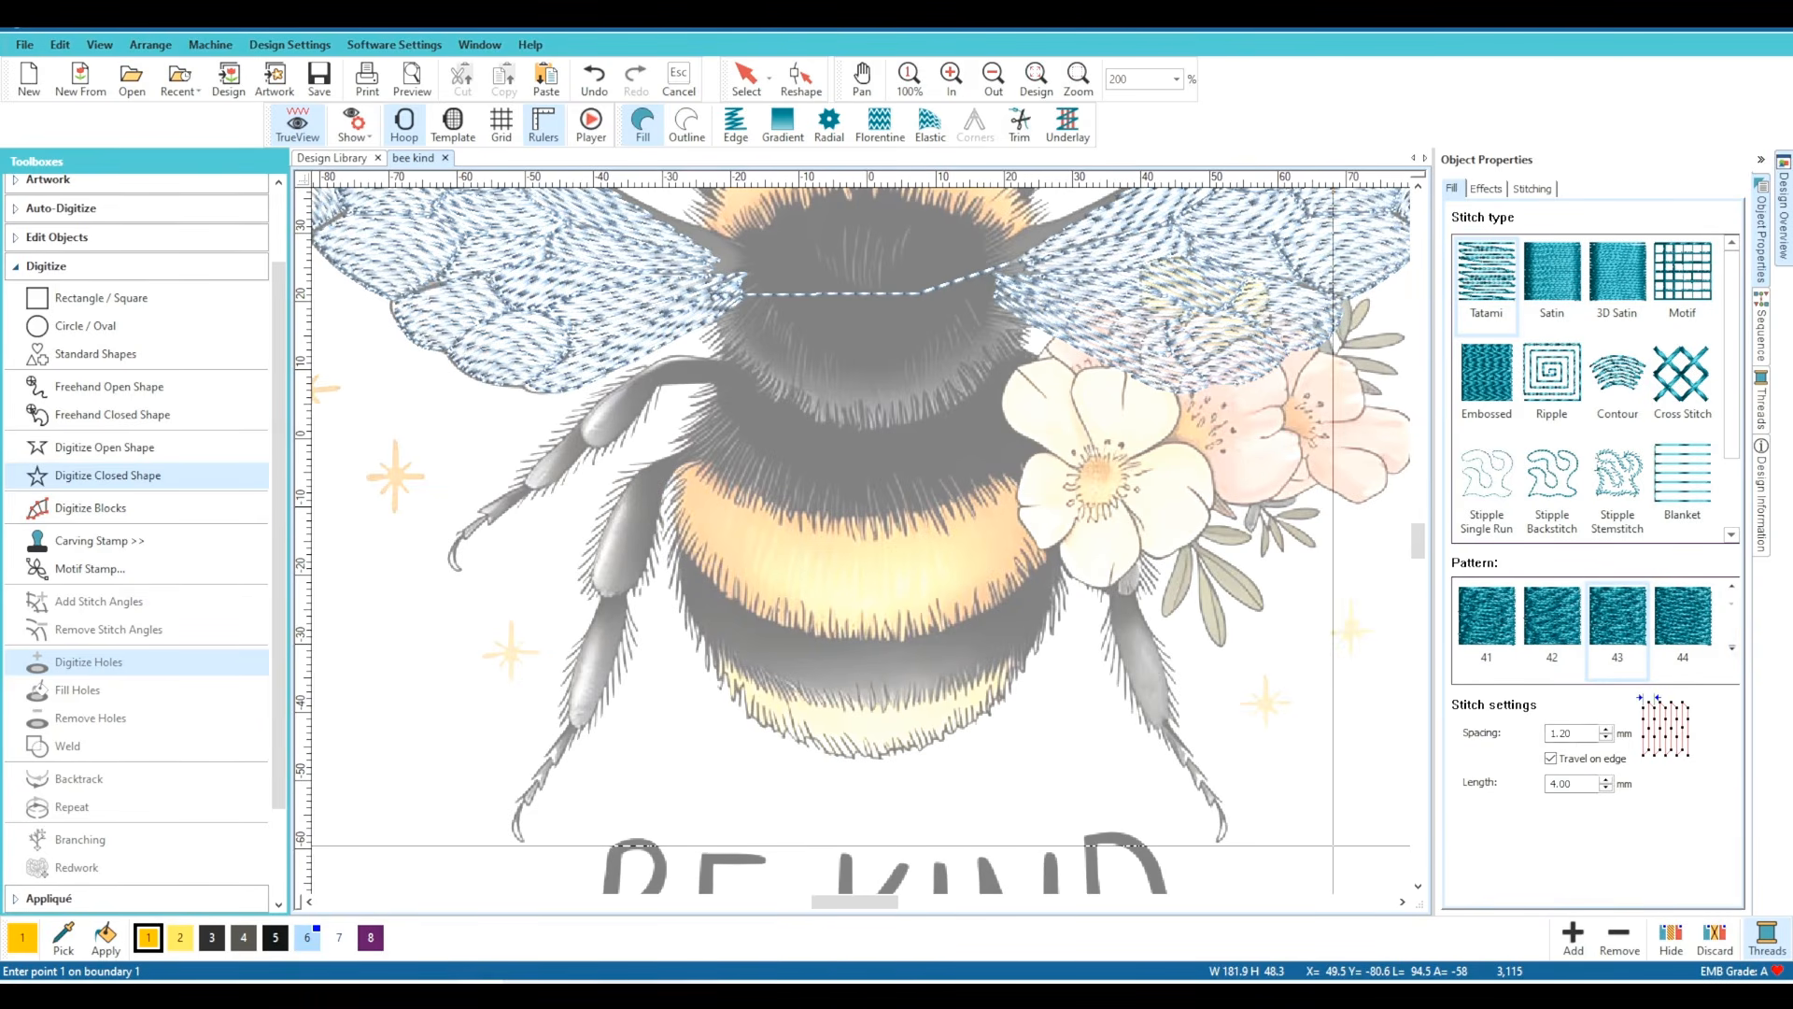
Set the Tatami fill's spacing to 0.50 mm with Travel on edge enabled, and turn on Underlay 1 with the Tatami type
double_click(1562, 733)
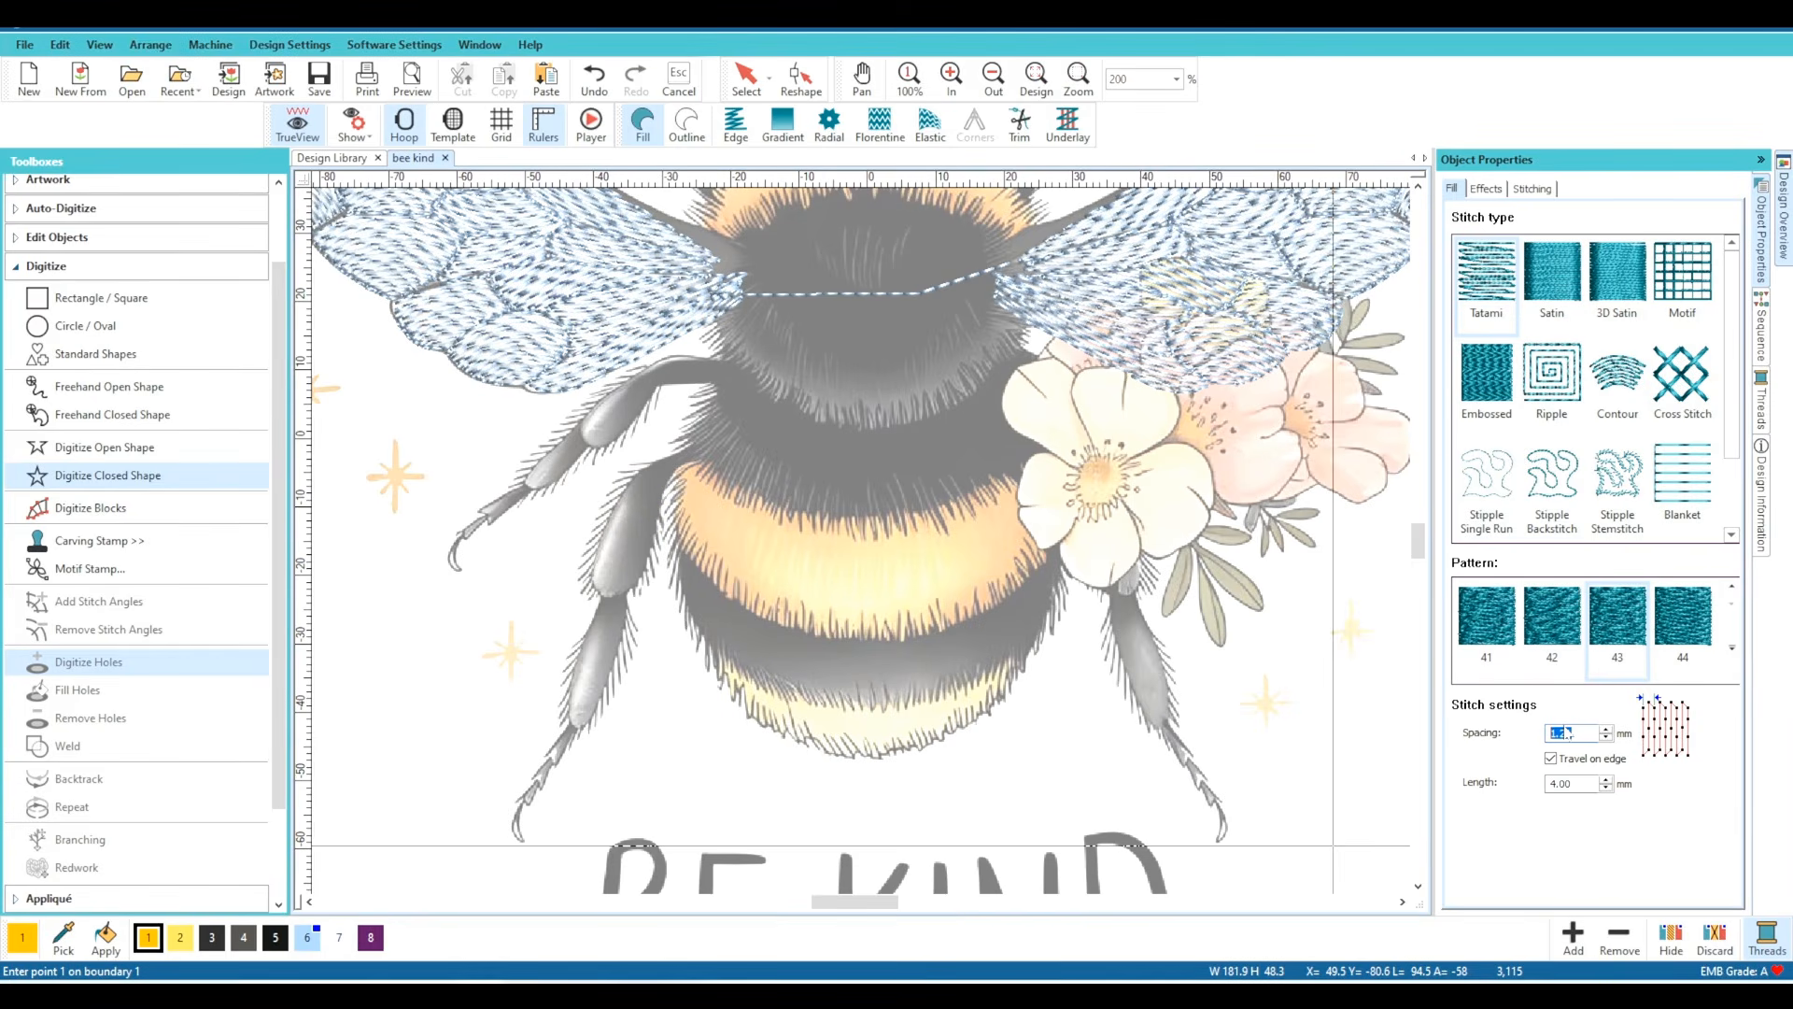
type("0.5")
key("Return")
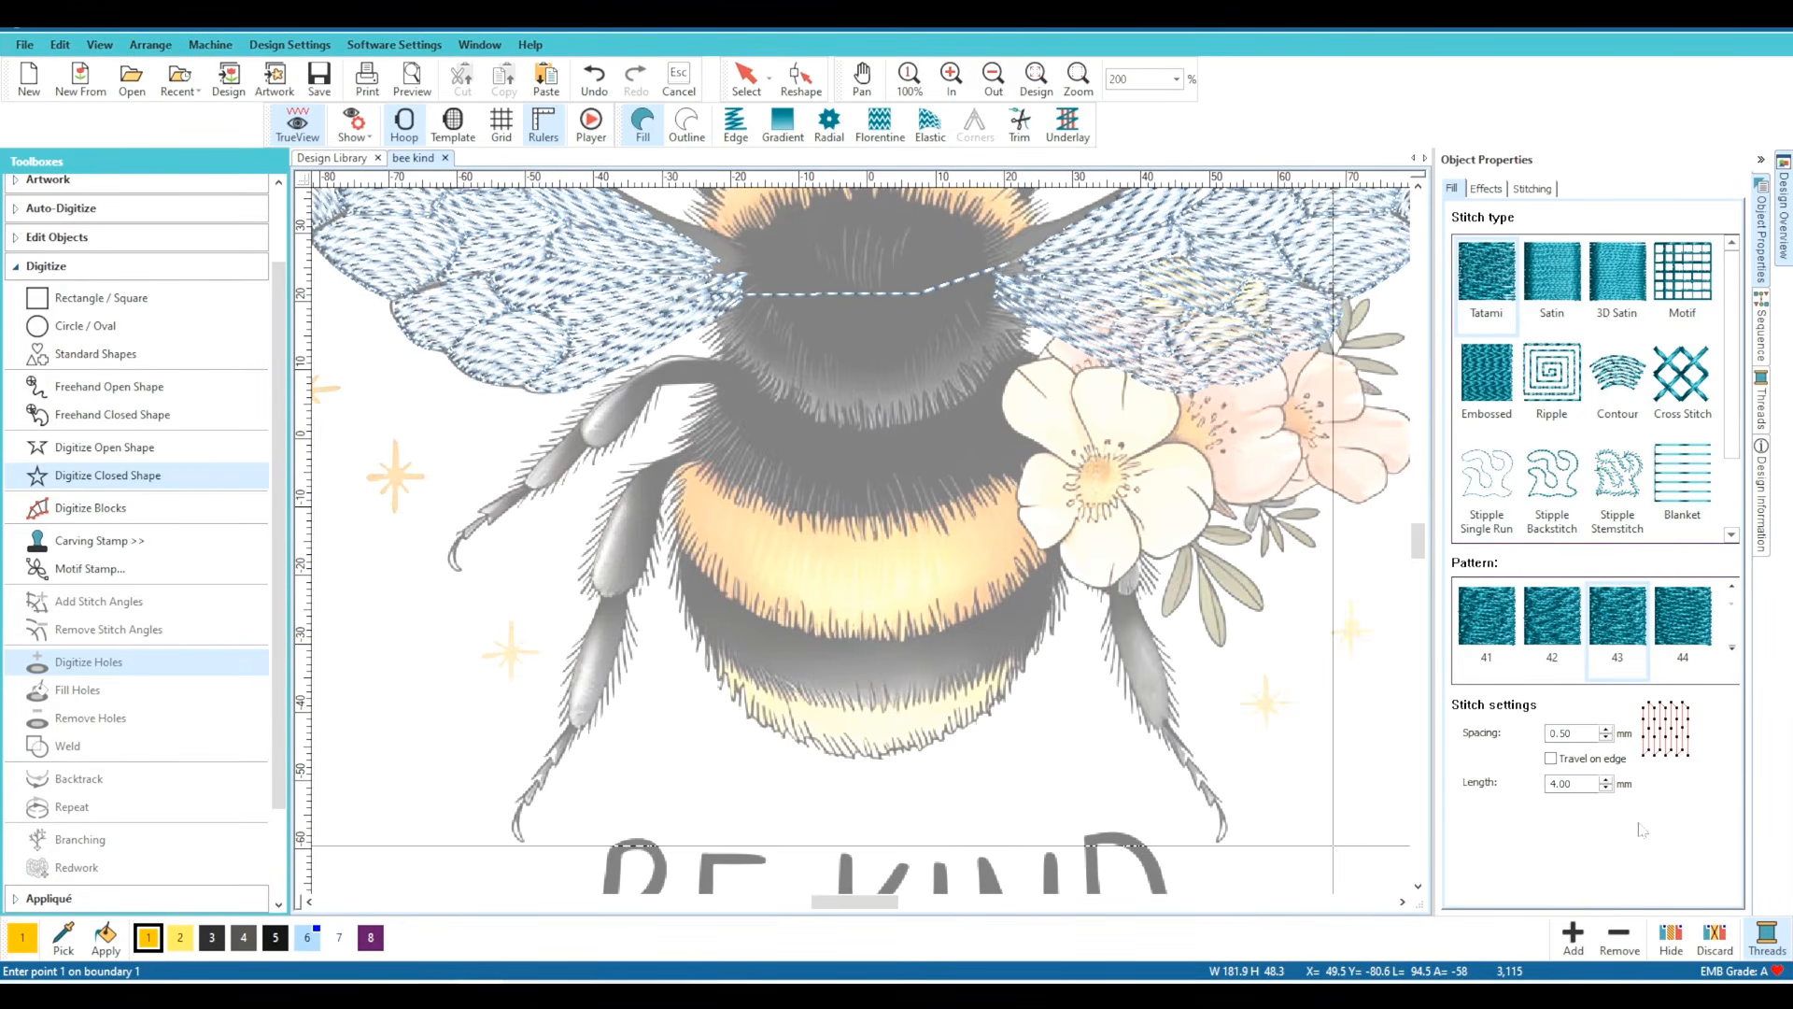
left_click(1574, 761)
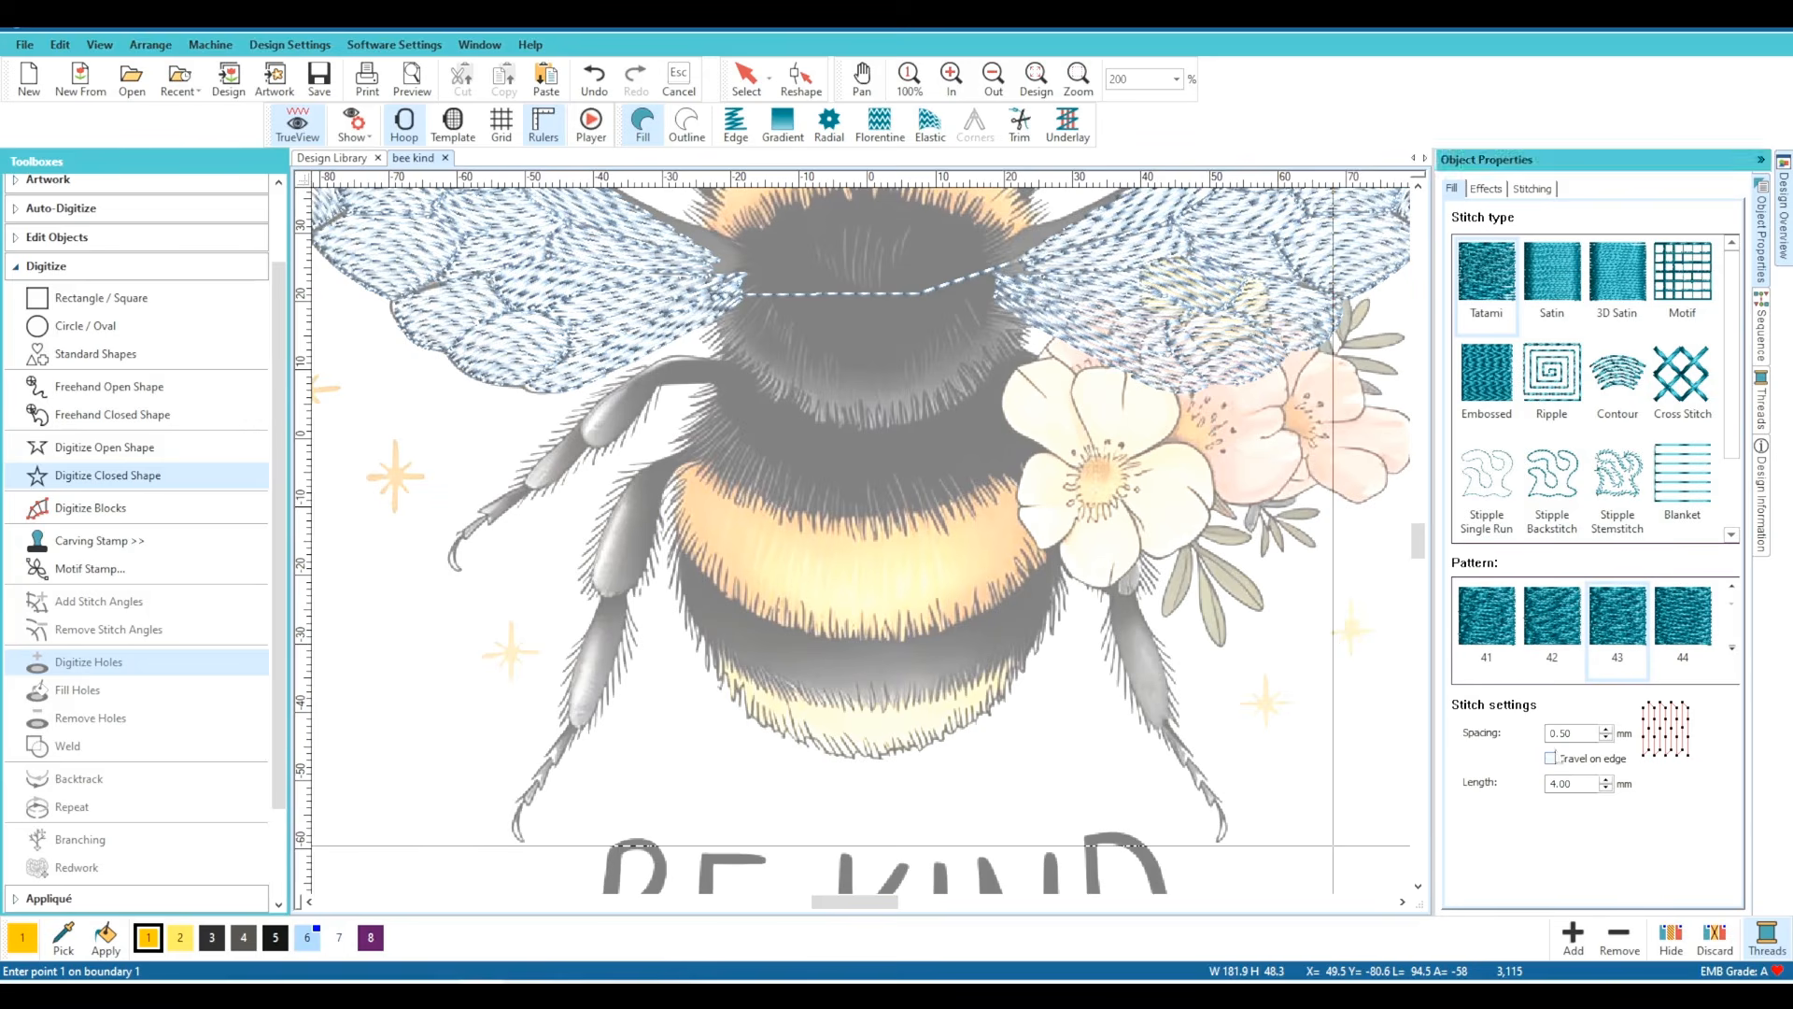
left_click(1531, 188)
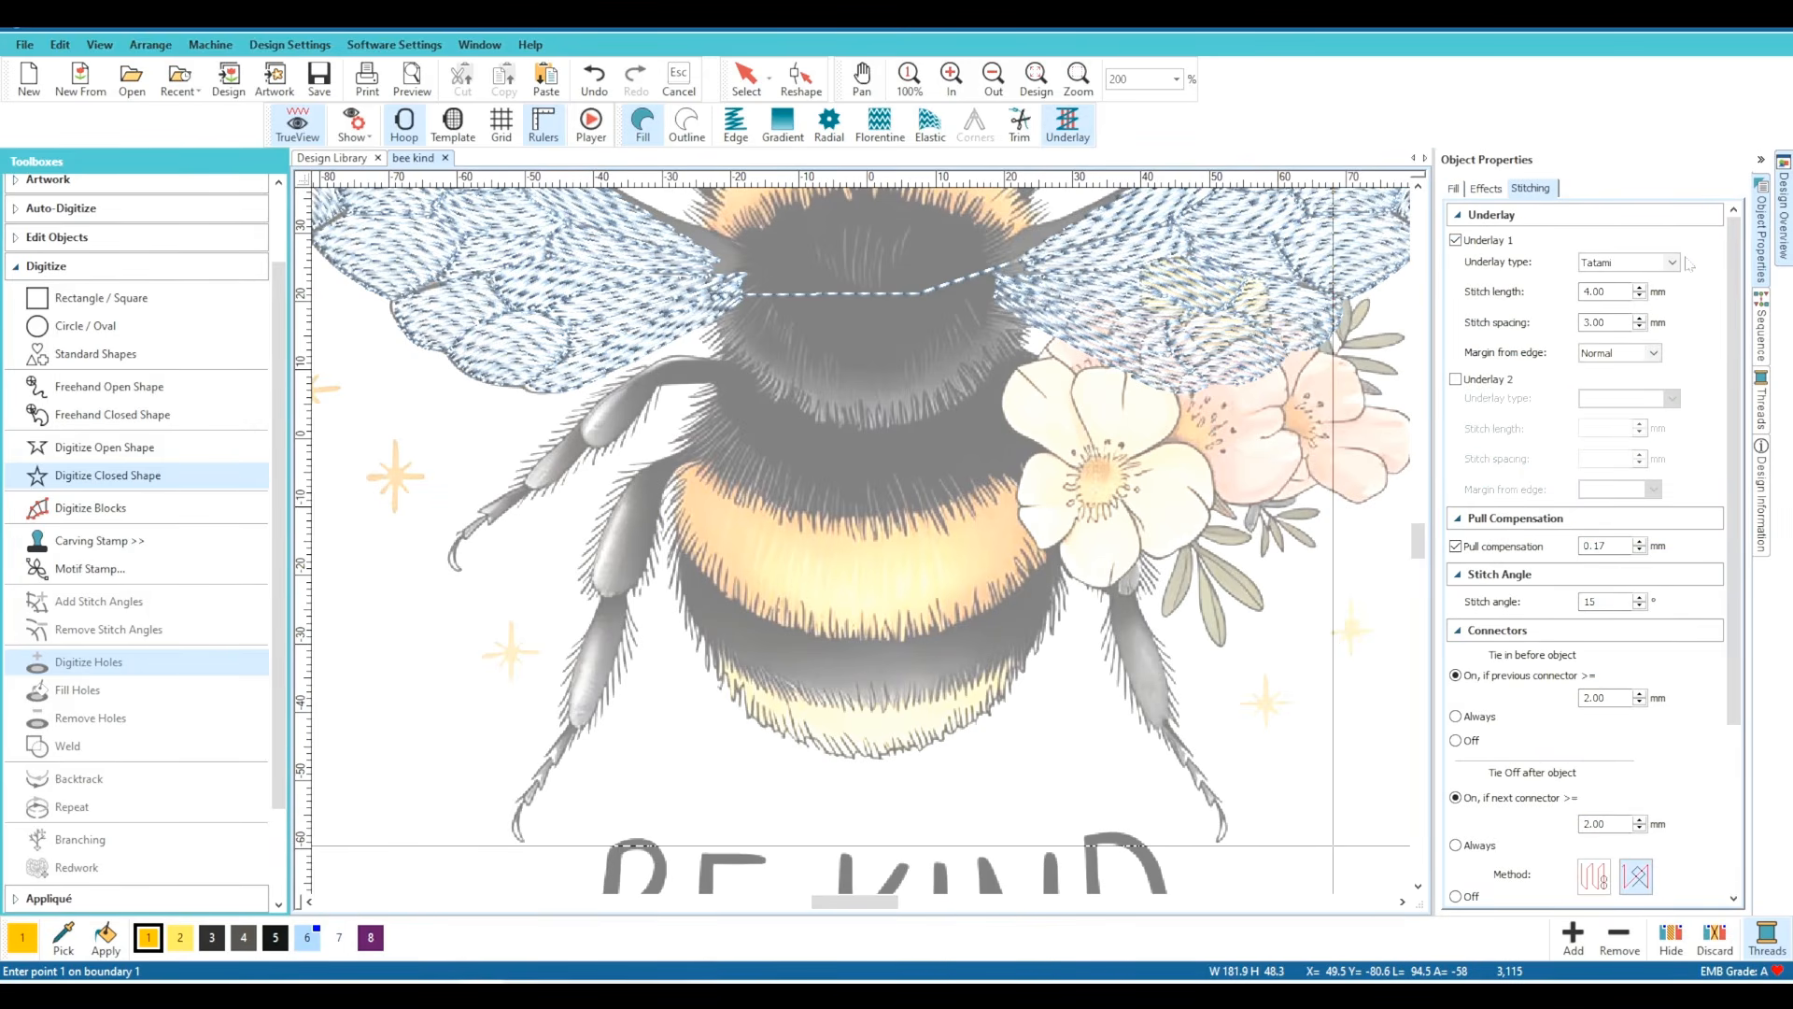
left_click(1454, 187)
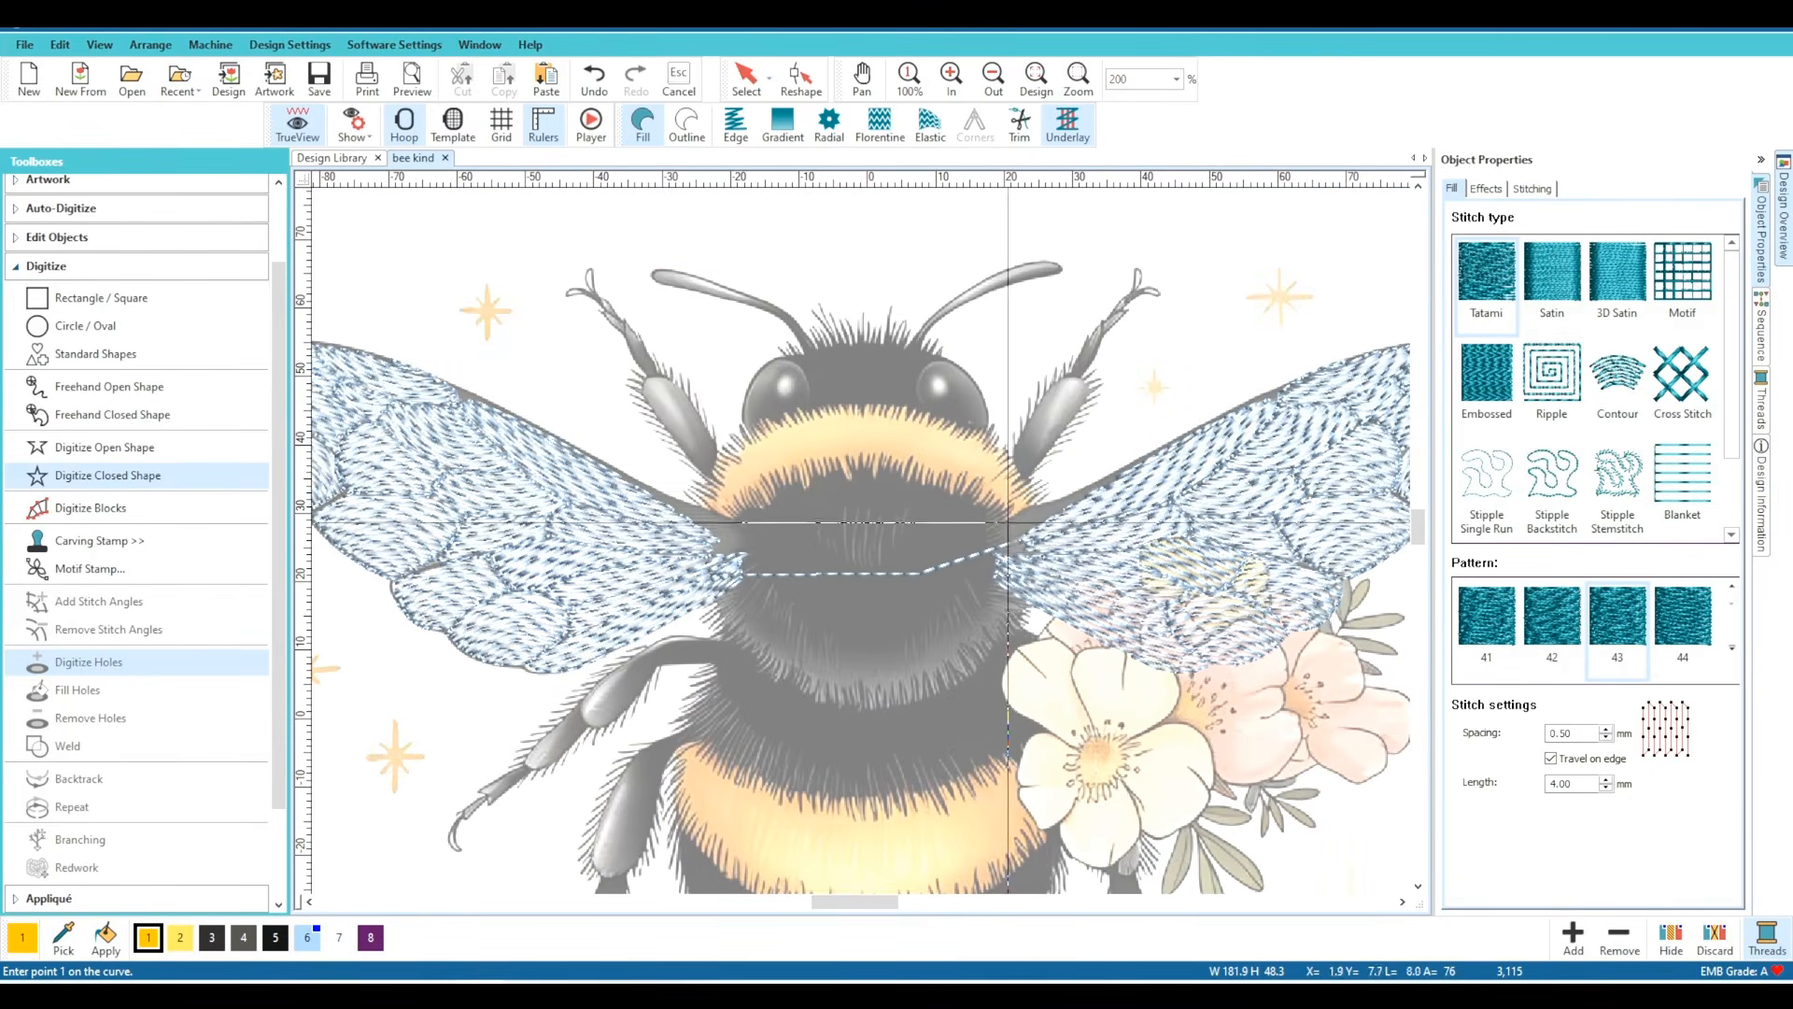
Digitize the yellow fur band behind the bee's head as a 13-point closed shape about 47 mm wide and 17 mm high
left_click(1176, 79)
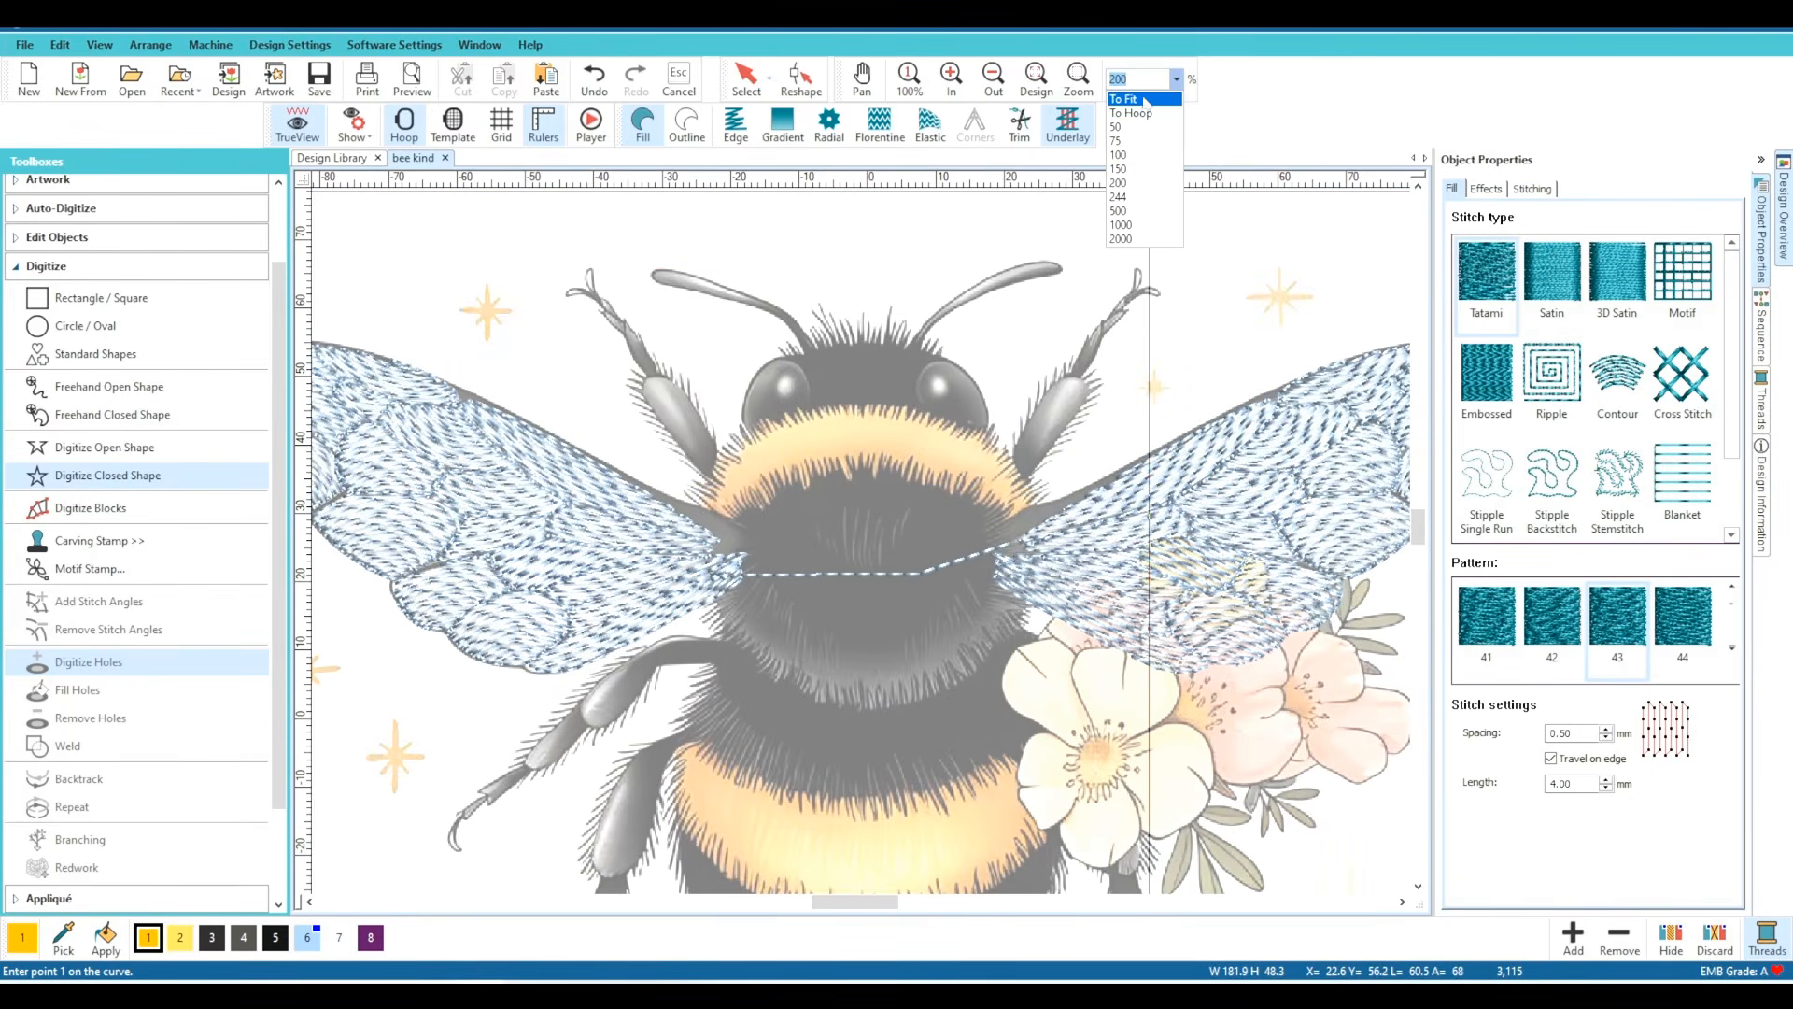
type("300")
key("Return")
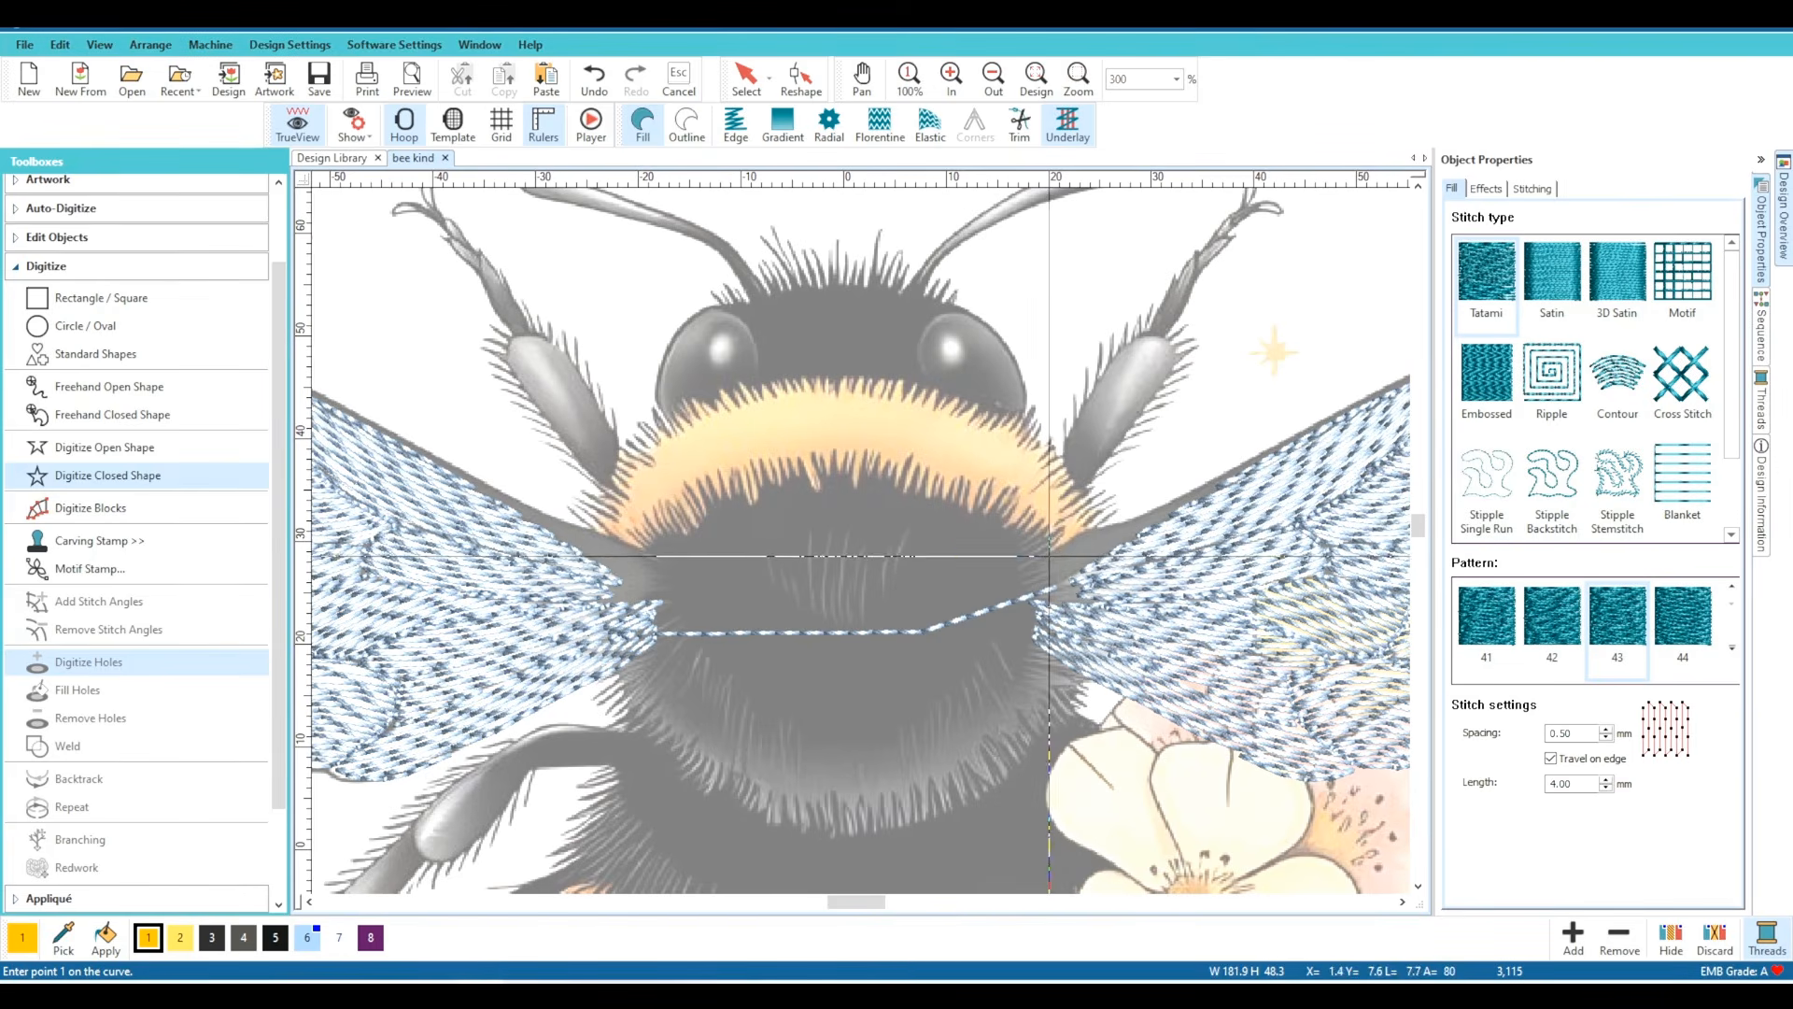
left_click(1048, 556)
left_click(1091, 529)
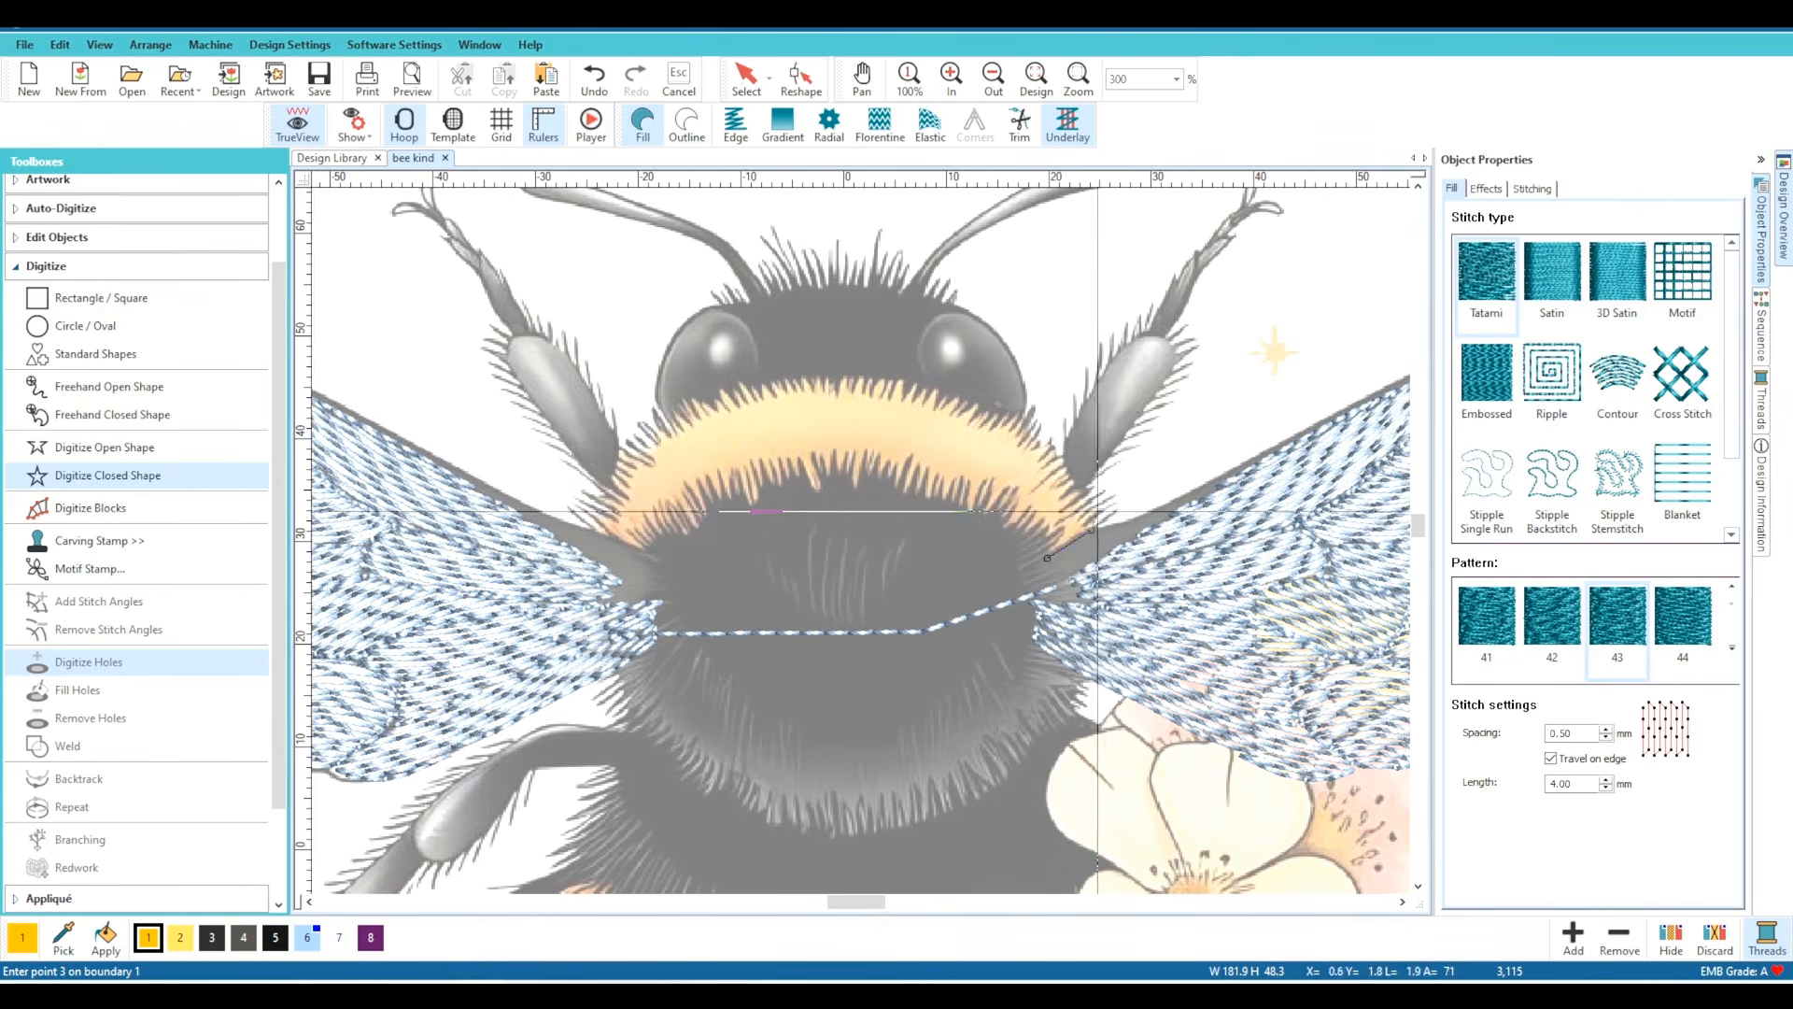
left_click(1055, 471)
left_click(973, 415)
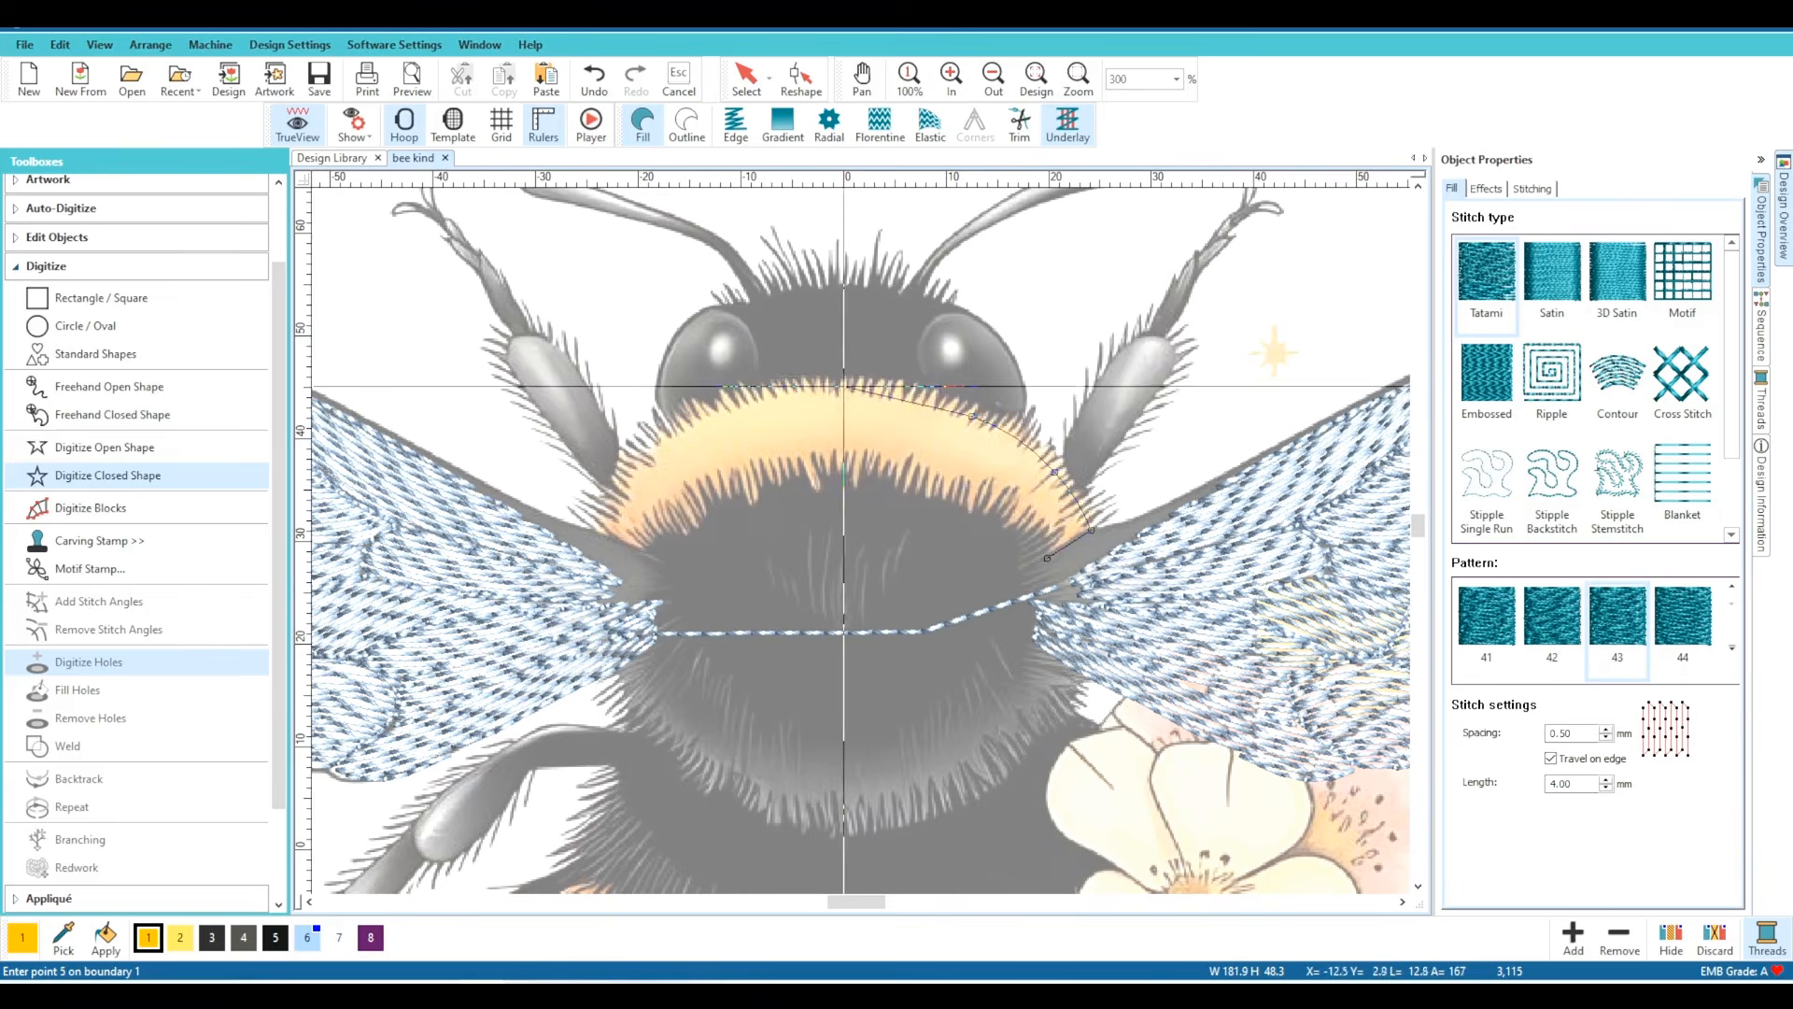
left_click(845, 386)
left_click(714, 409)
left_click(650, 451)
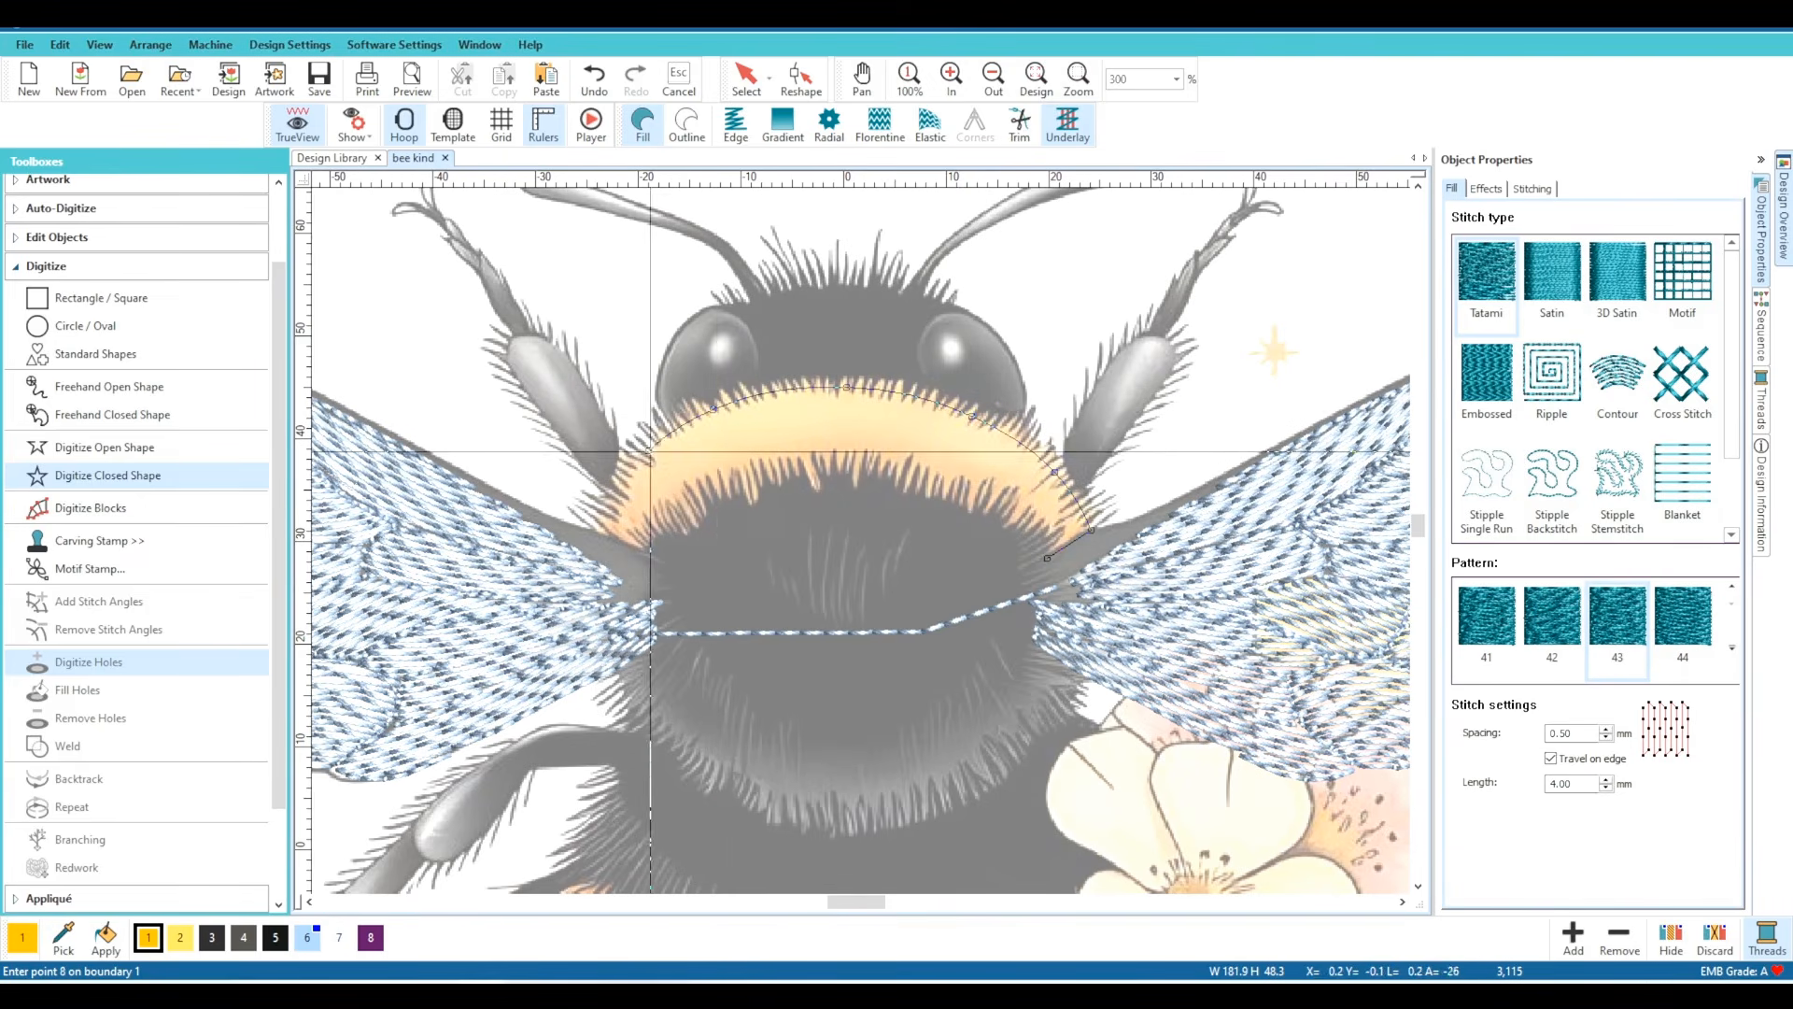
left_click(618, 500)
left_click(608, 542)
left_click(651, 547)
left_click(746, 502)
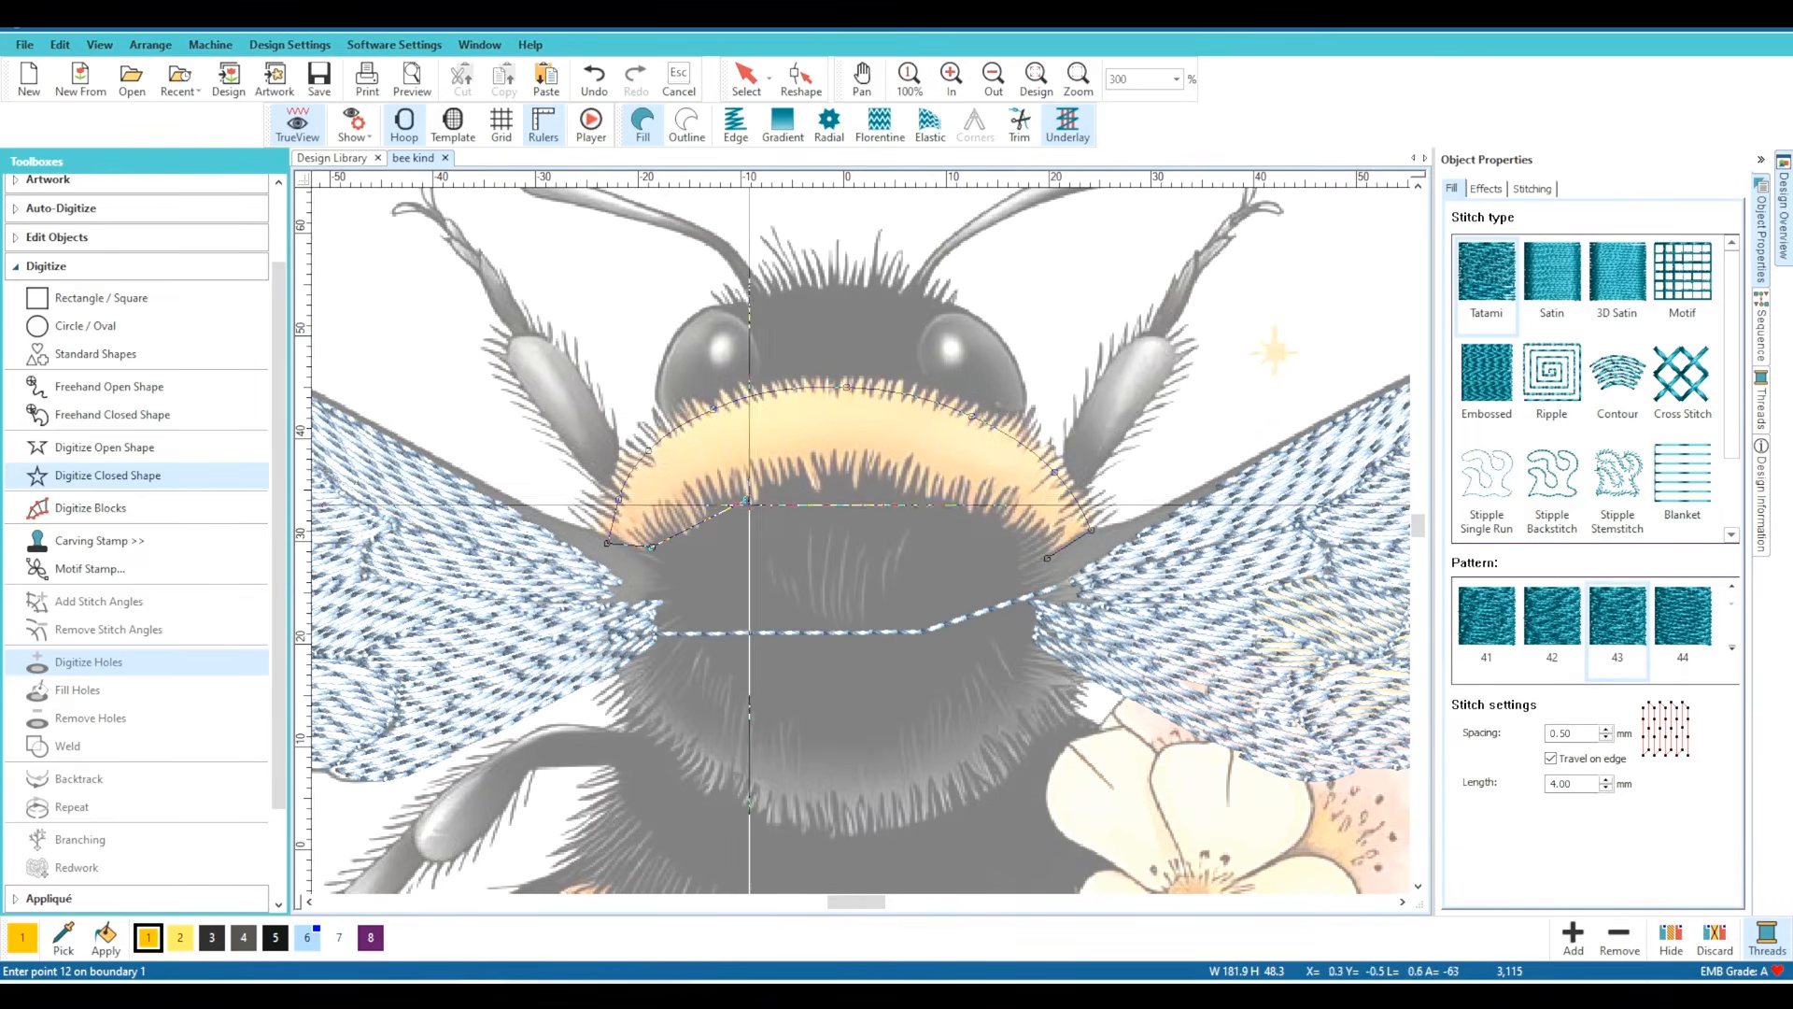
right_click(881, 483)
left_click(1042, 550)
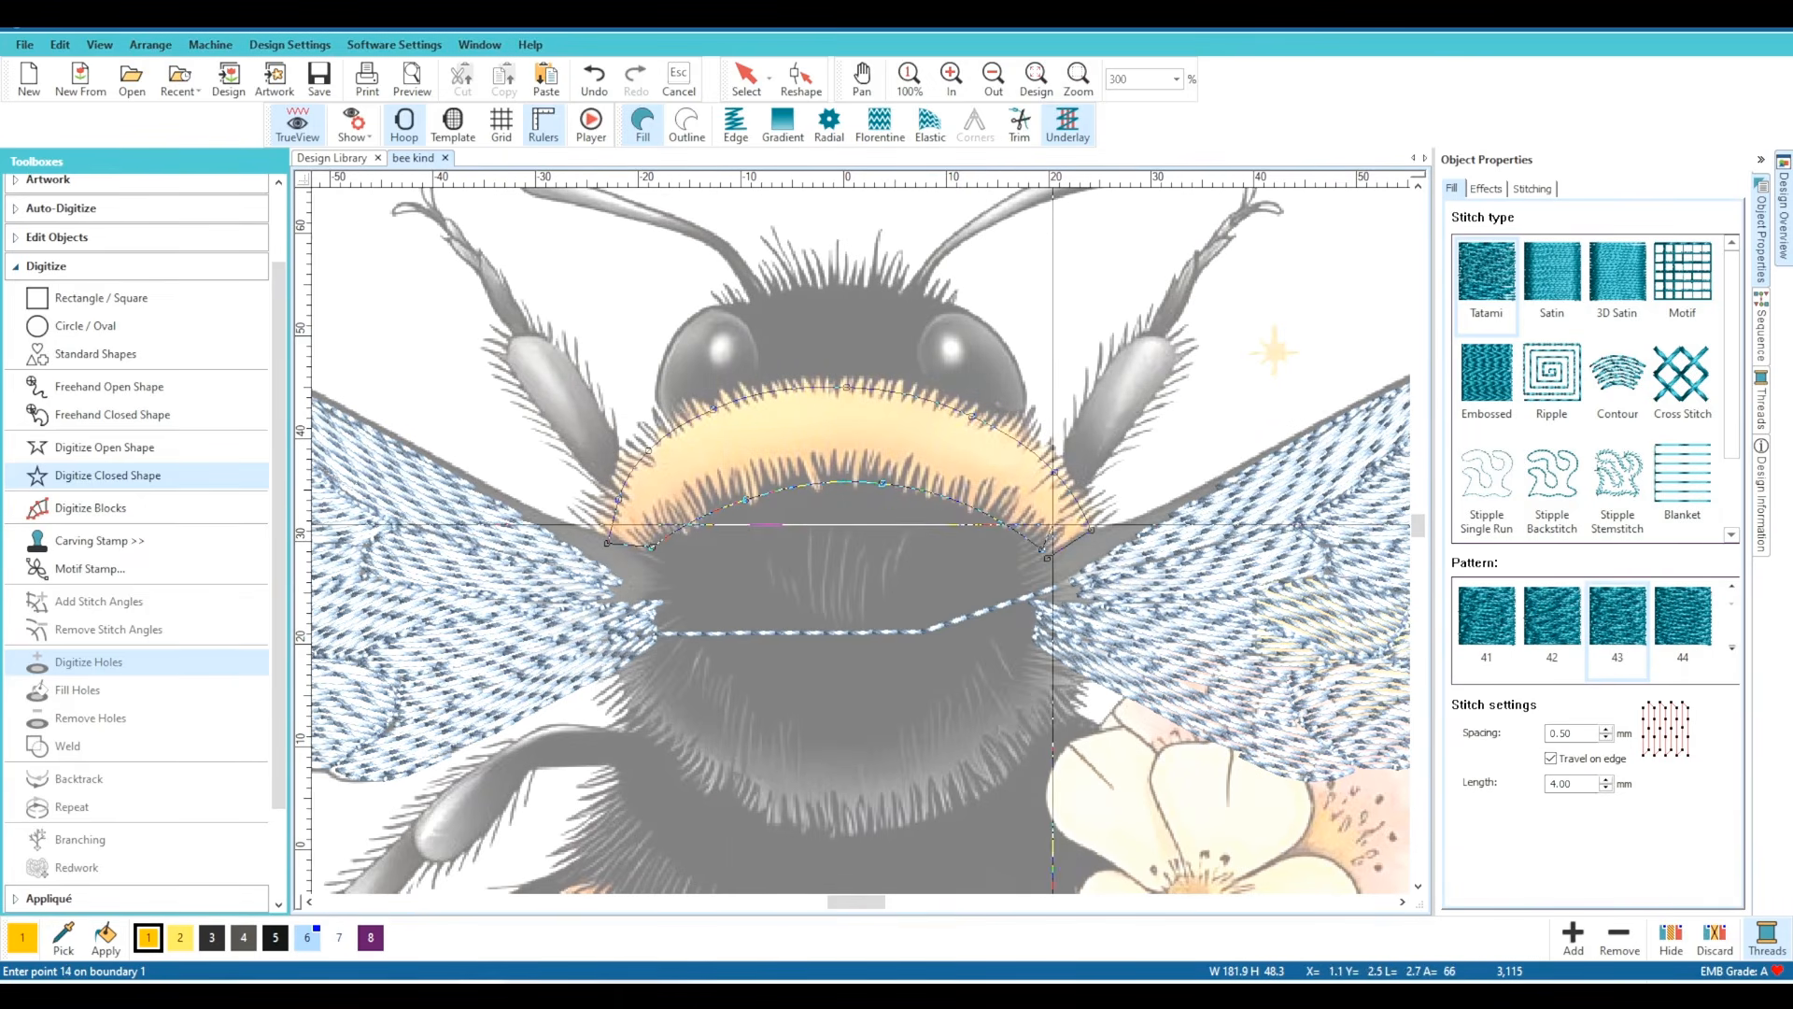
key("Return")
scroll(1053, 520, "down", 2)
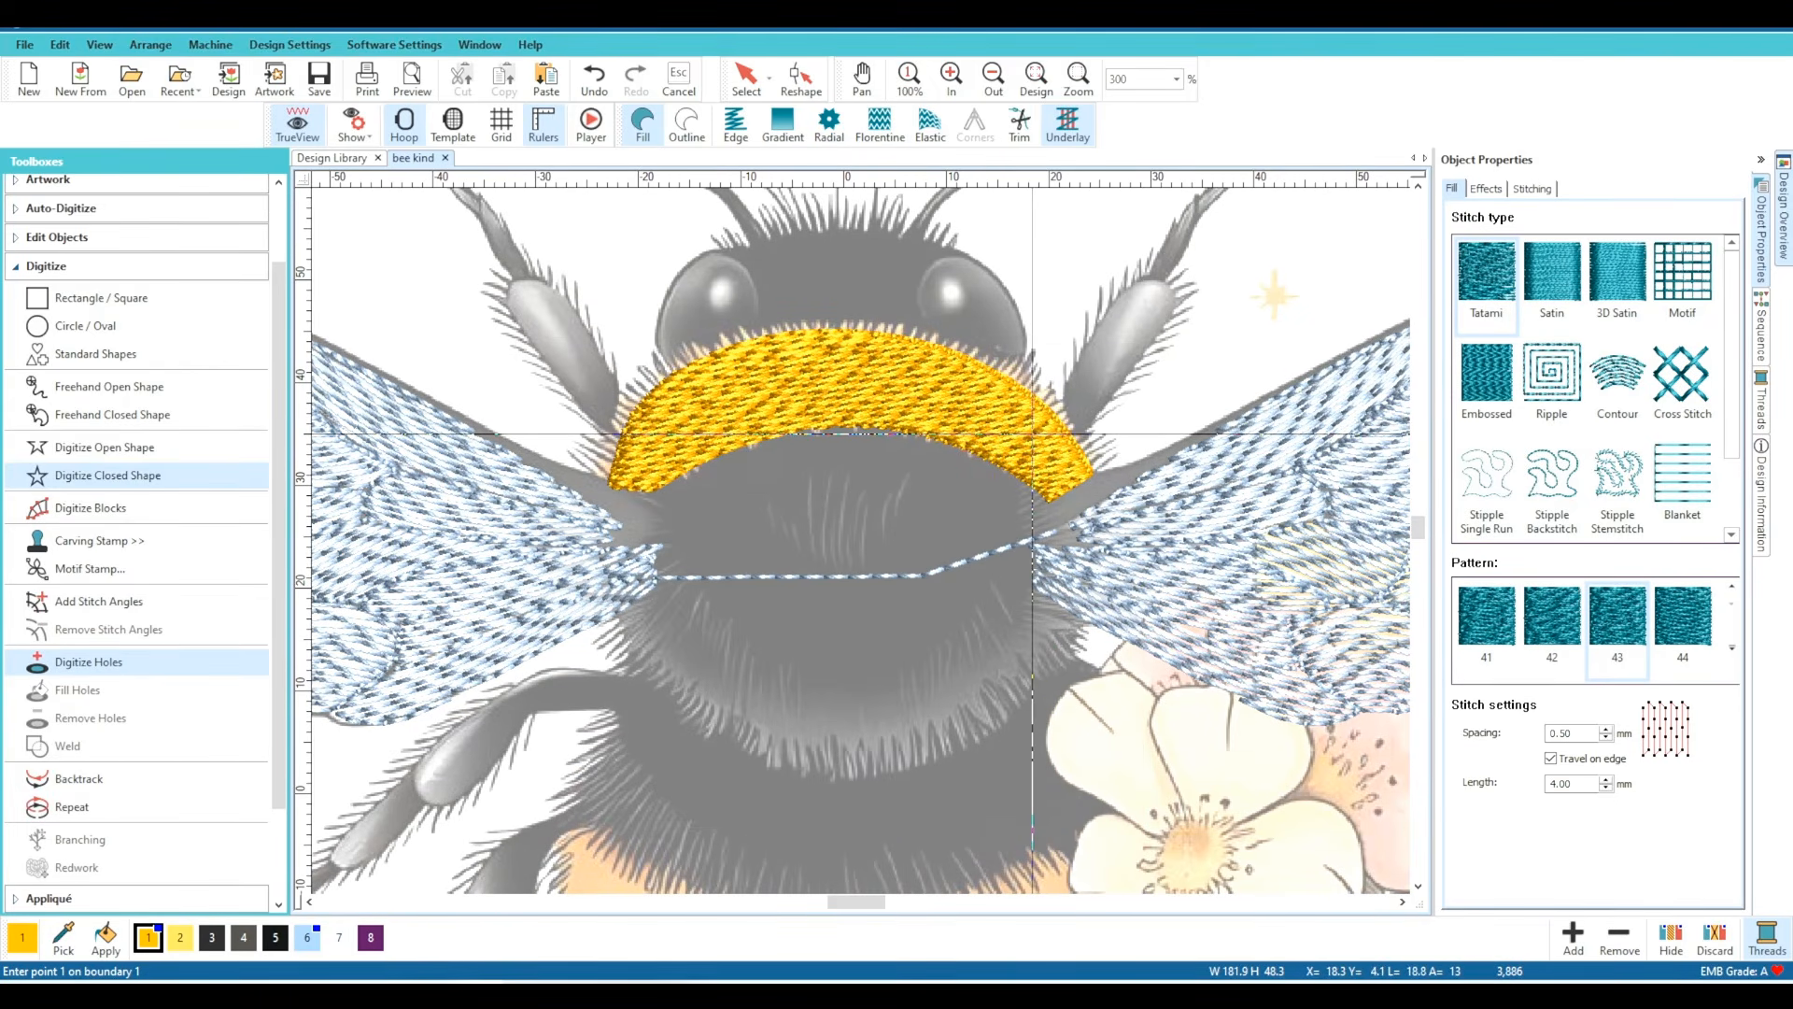
key("Escape")
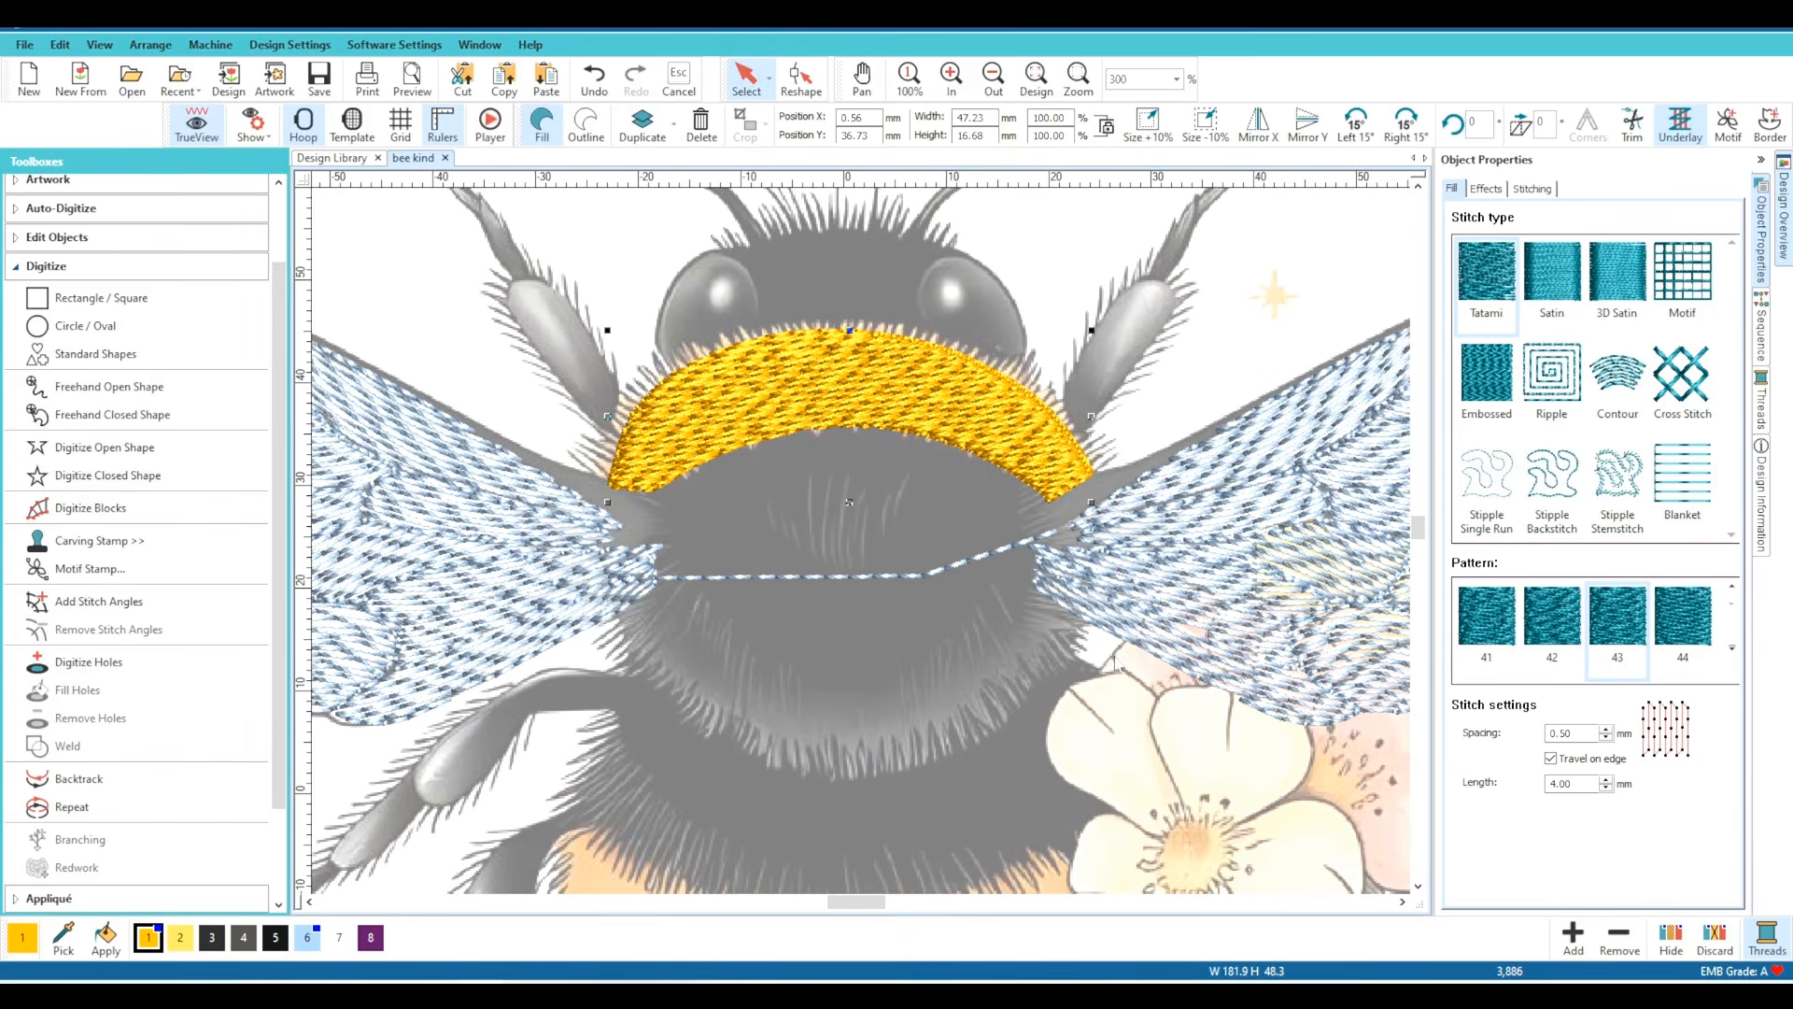
Reshape the yellow band's stitch angle so that its stitches run vertically
left_click(1493, 192)
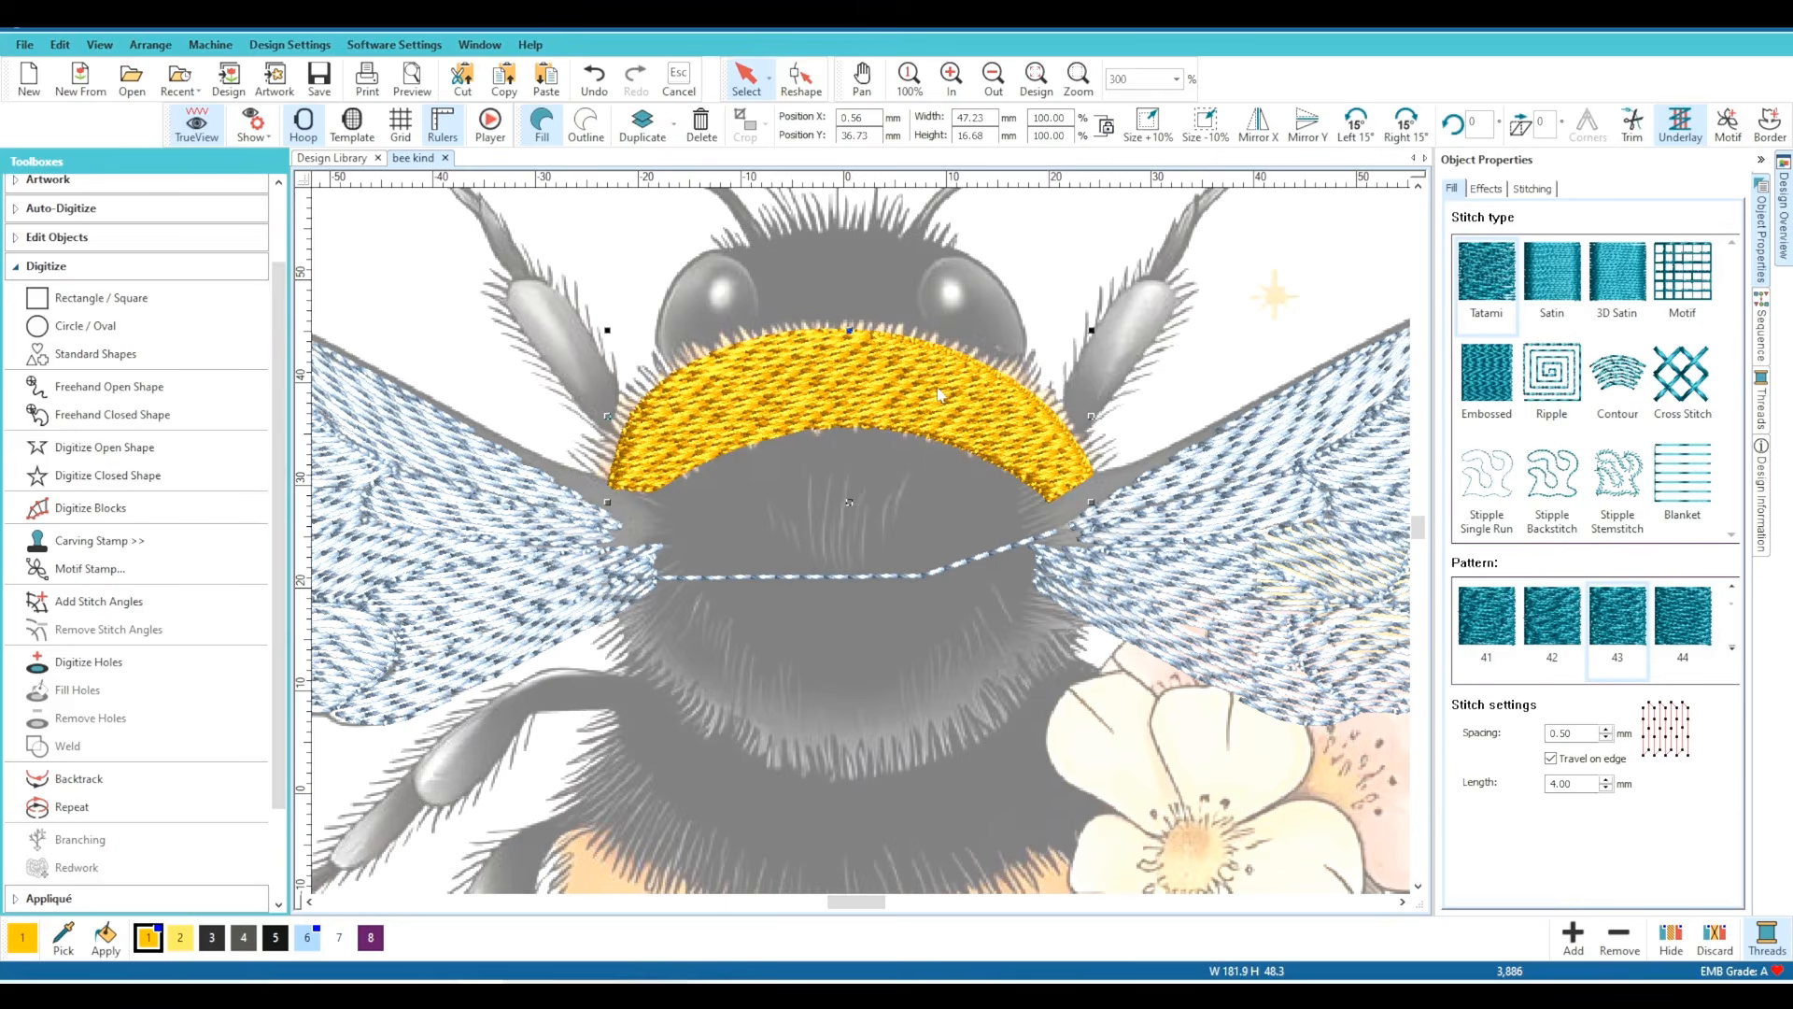
key("h")
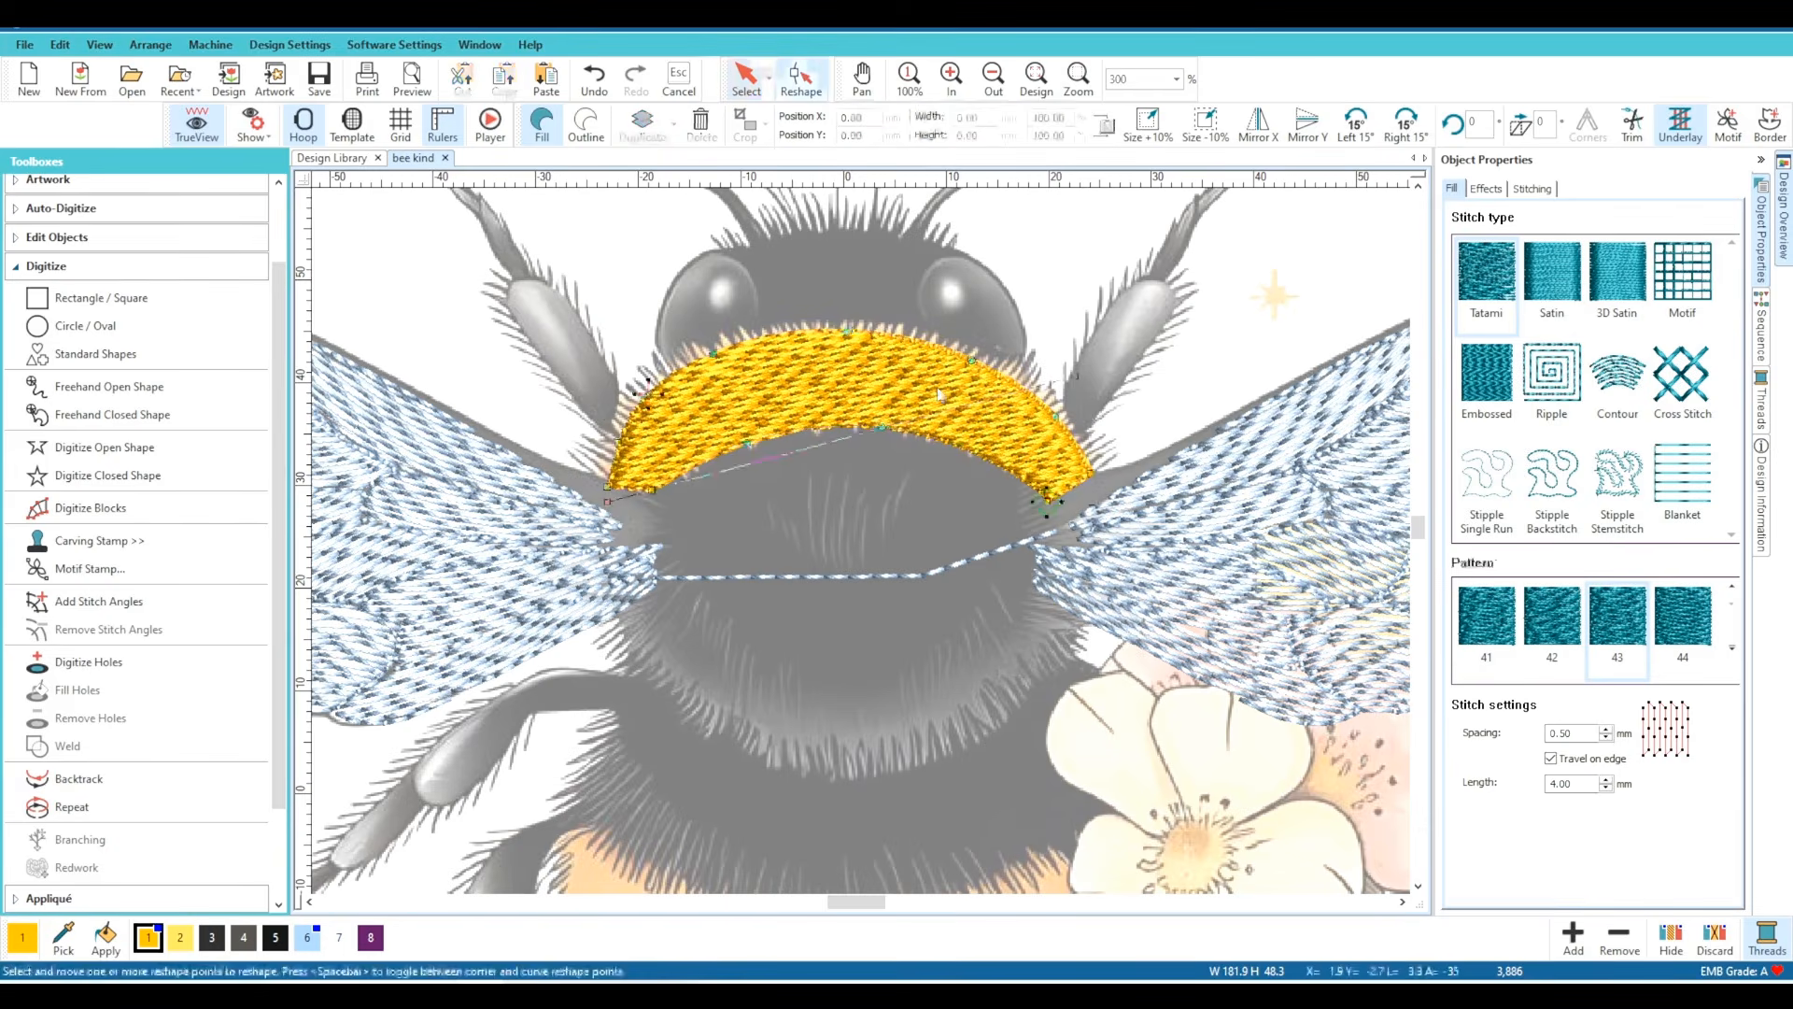
left_click_drag(1073, 388, 607, 250)
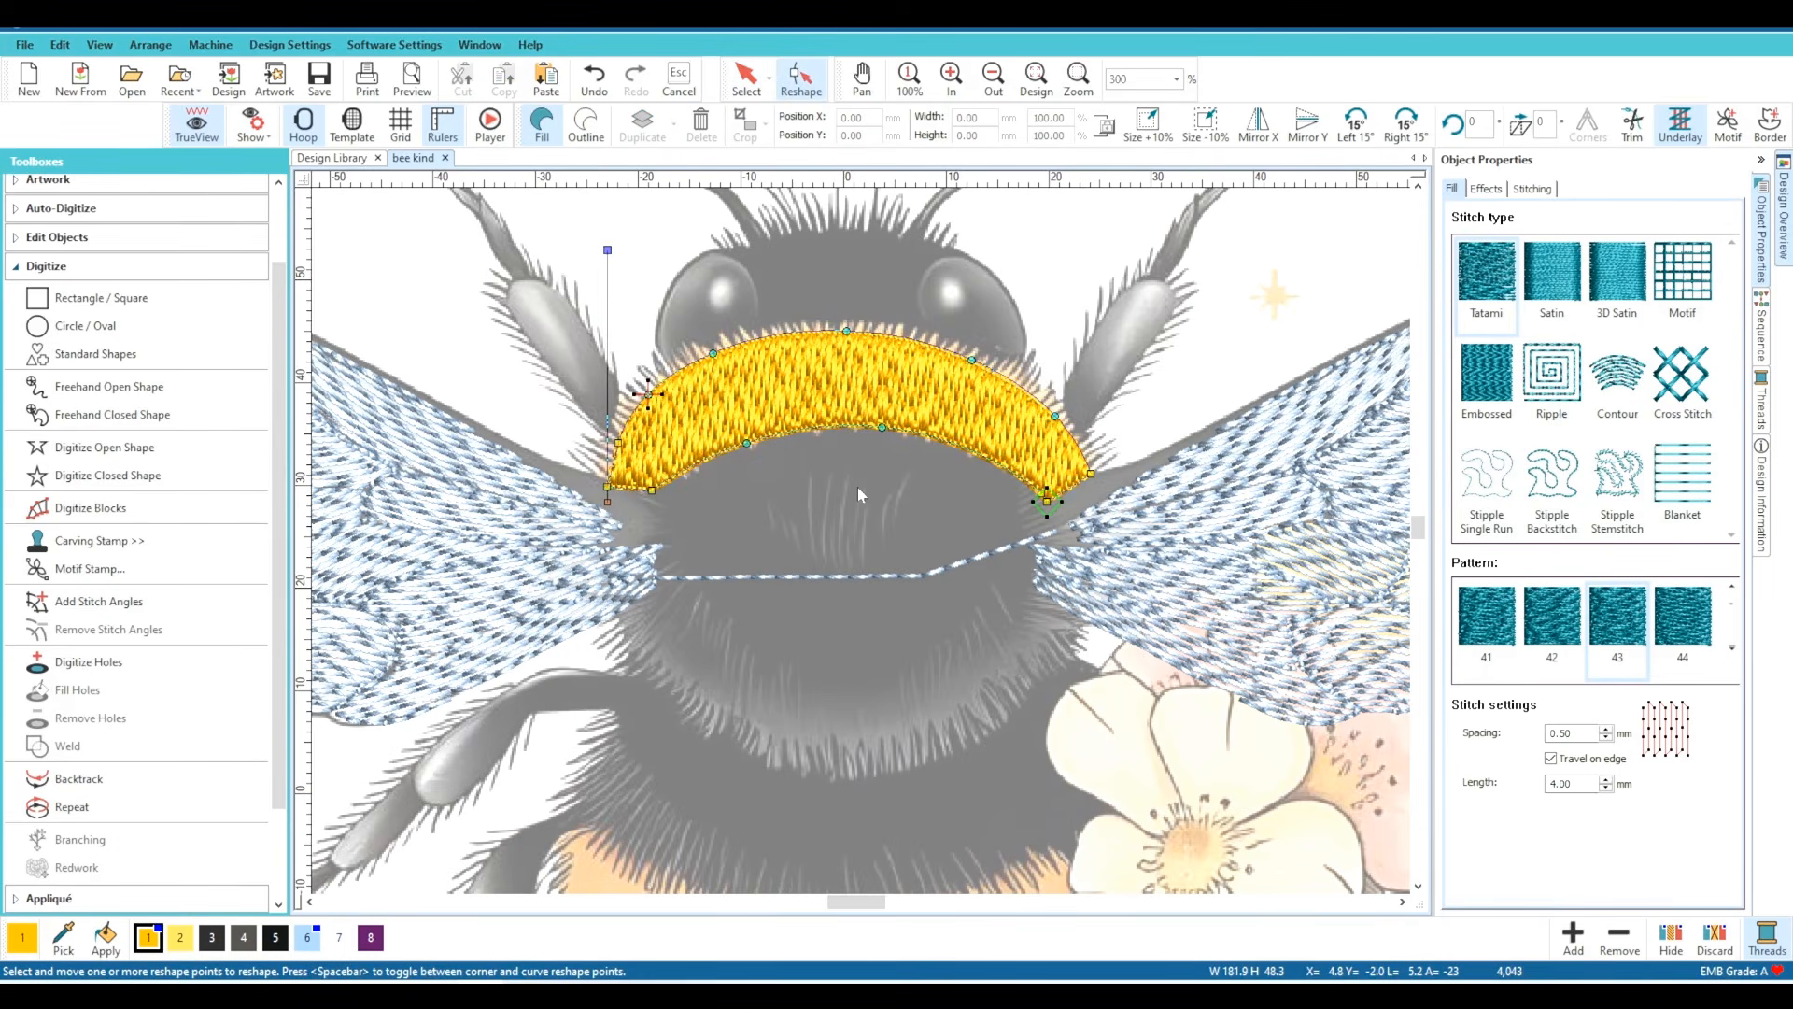
Apply a Feather Edge to both sides of the yellow band and turn off its Travel on edge option
left_click(1486, 188)
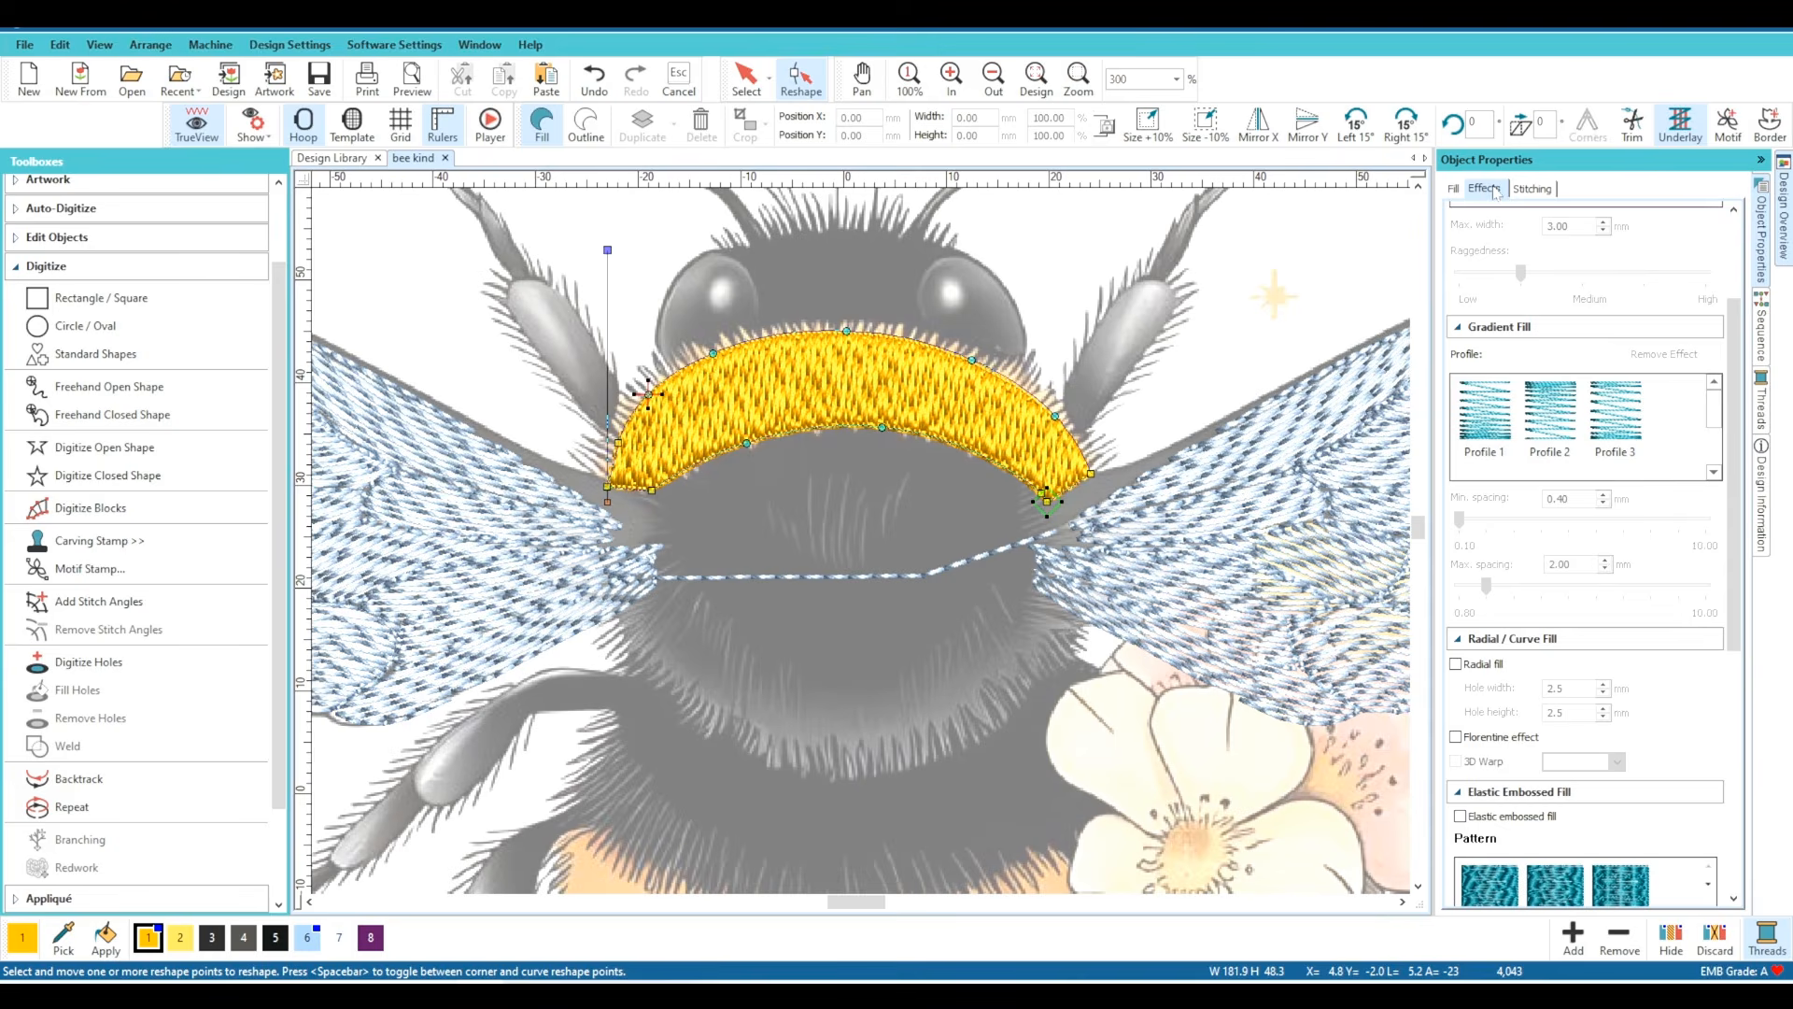
left_click_drag(1734, 400, 1740, 258)
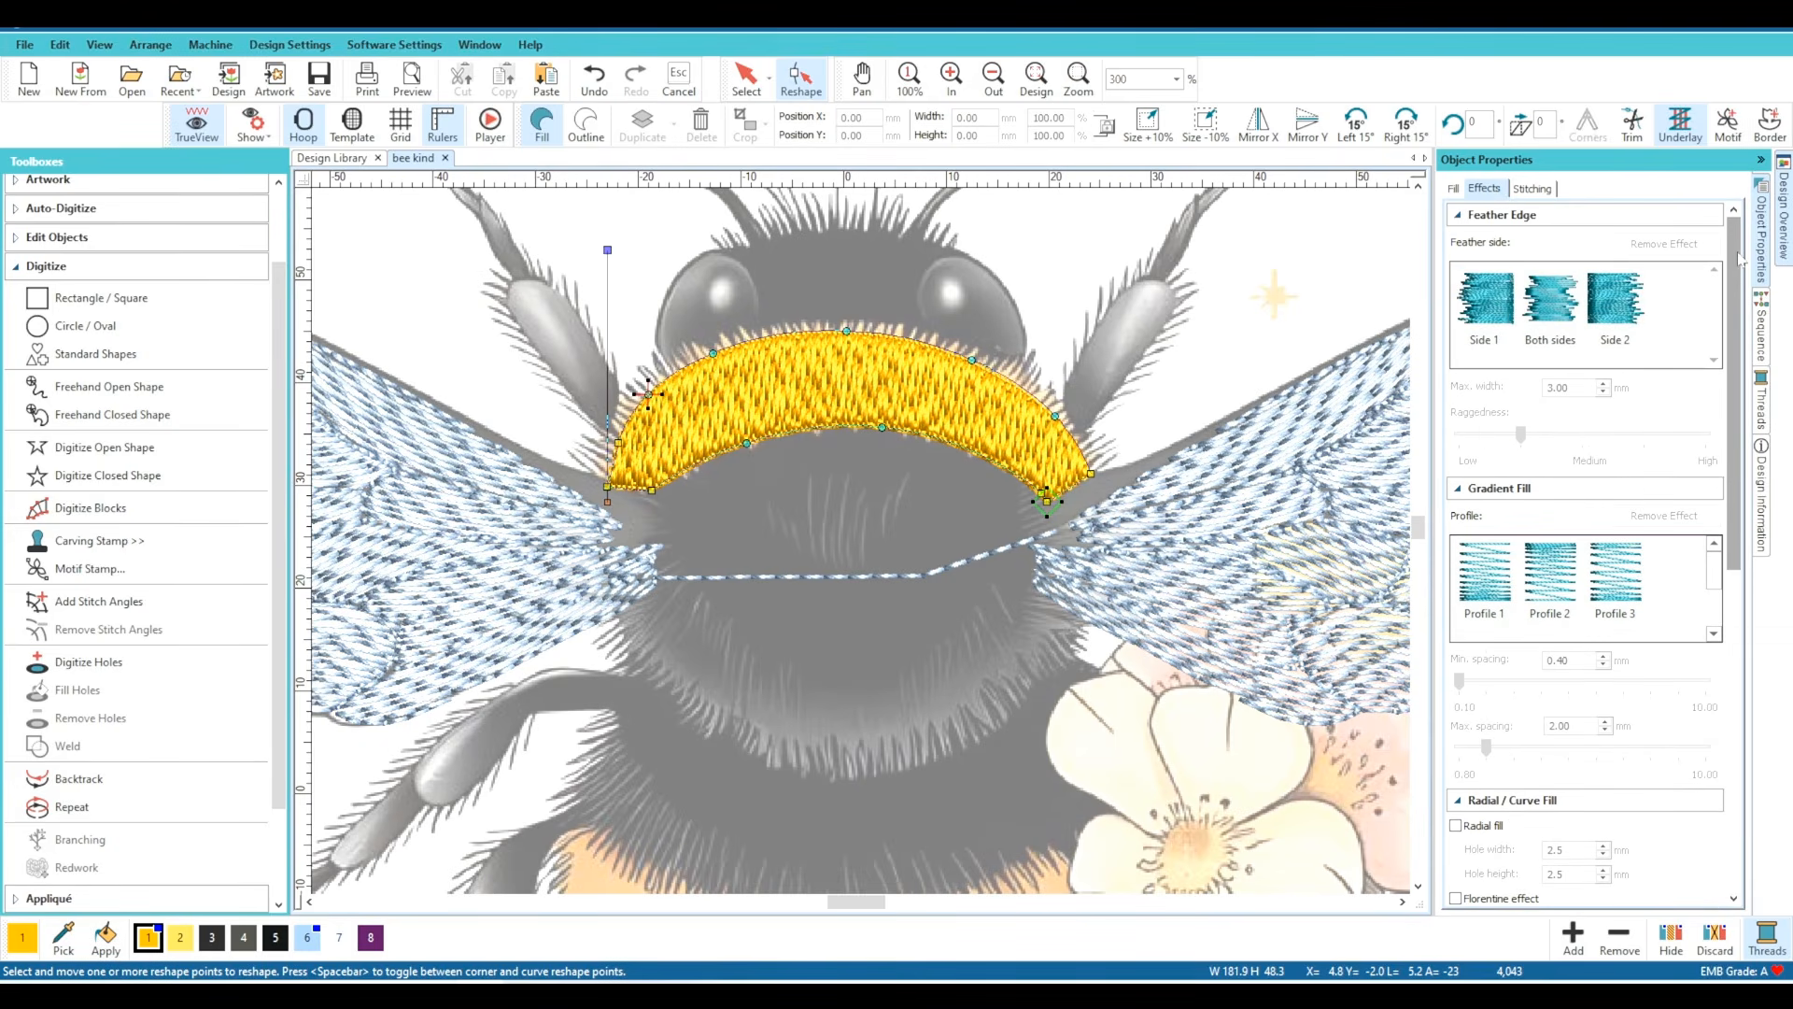
left_click(1554, 320)
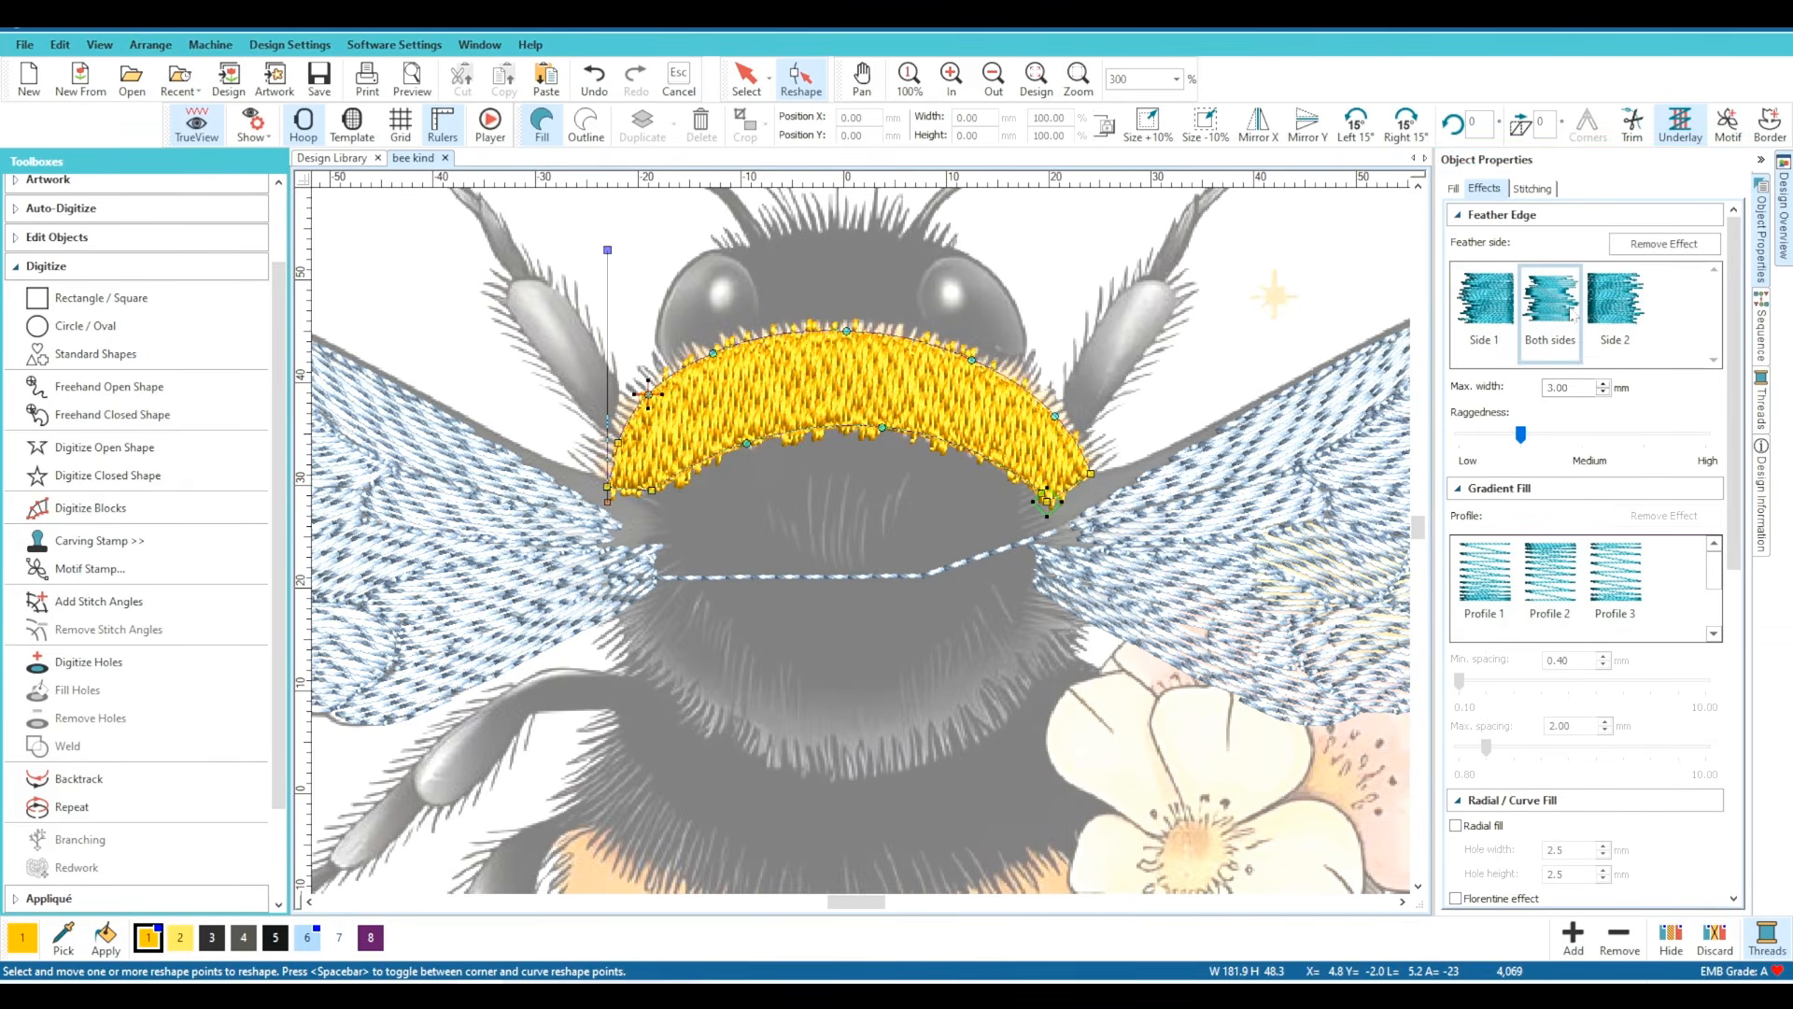
key("Escape")
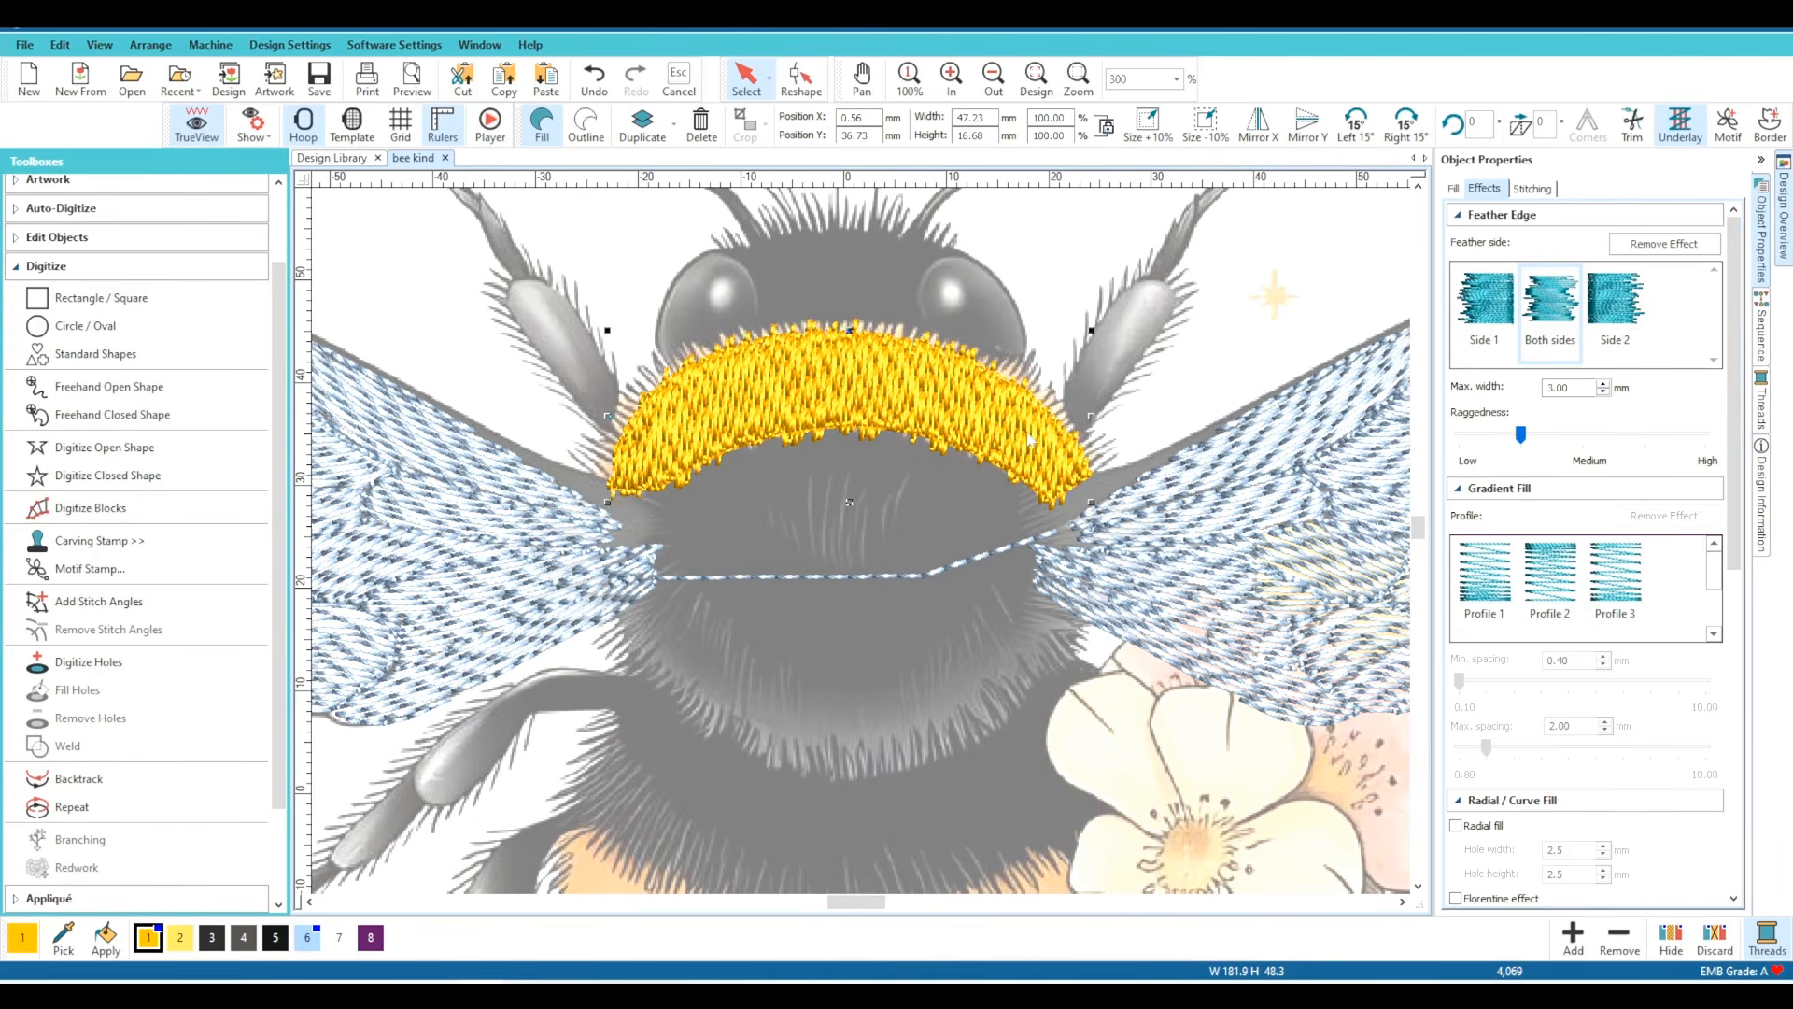
left_click(1453, 187)
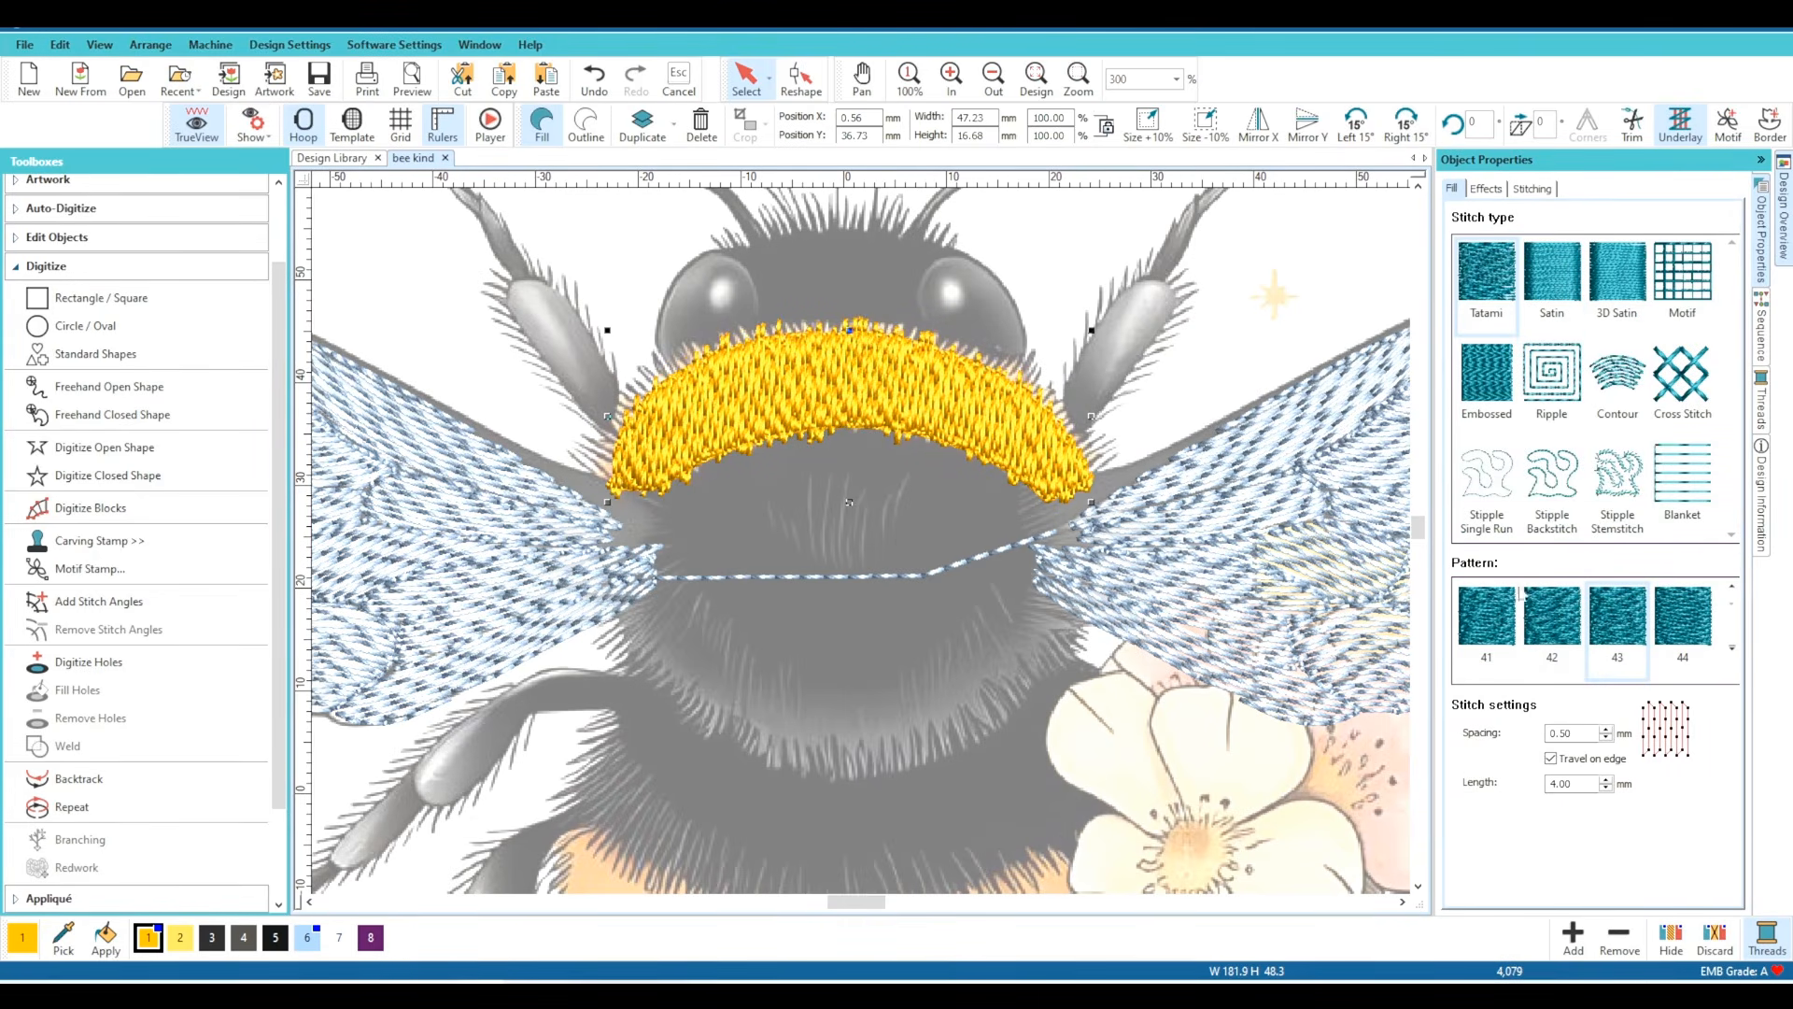
left_click(1553, 758)
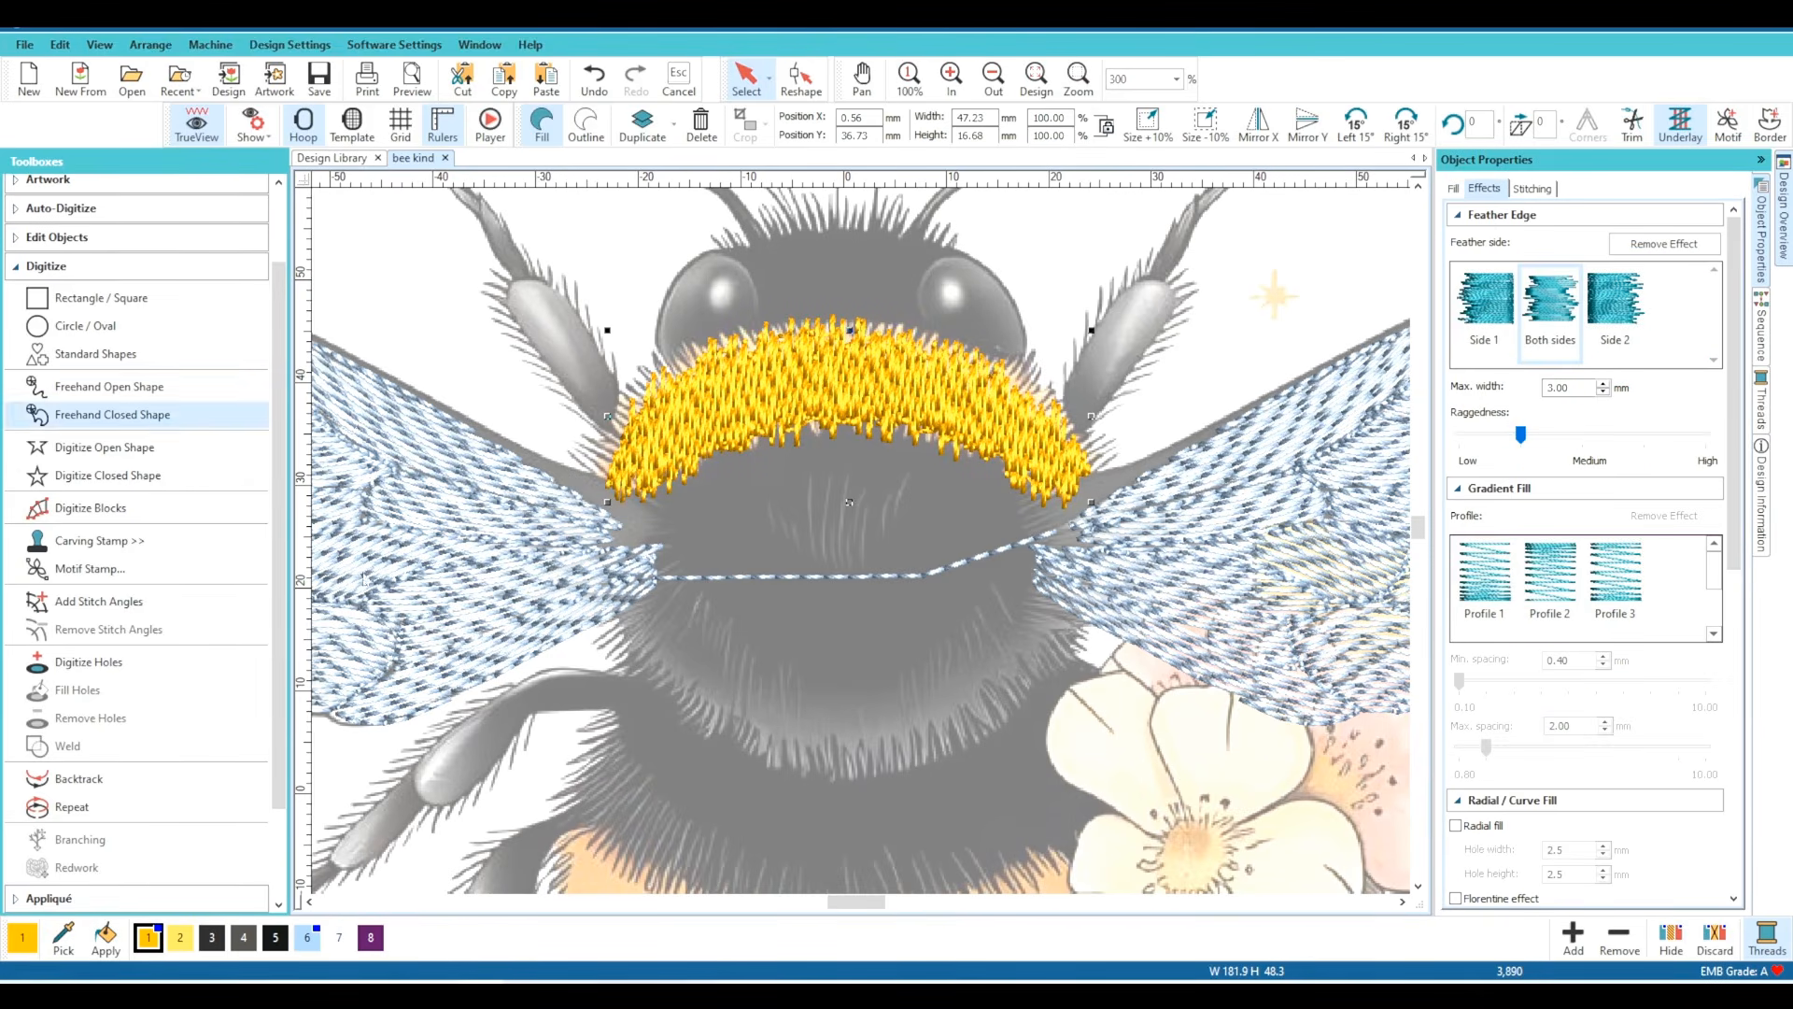
Digitize an eight-point Single Run open shape from the upper yellow band's left end down the body's side to the orange abdomen band
left_click(102, 446)
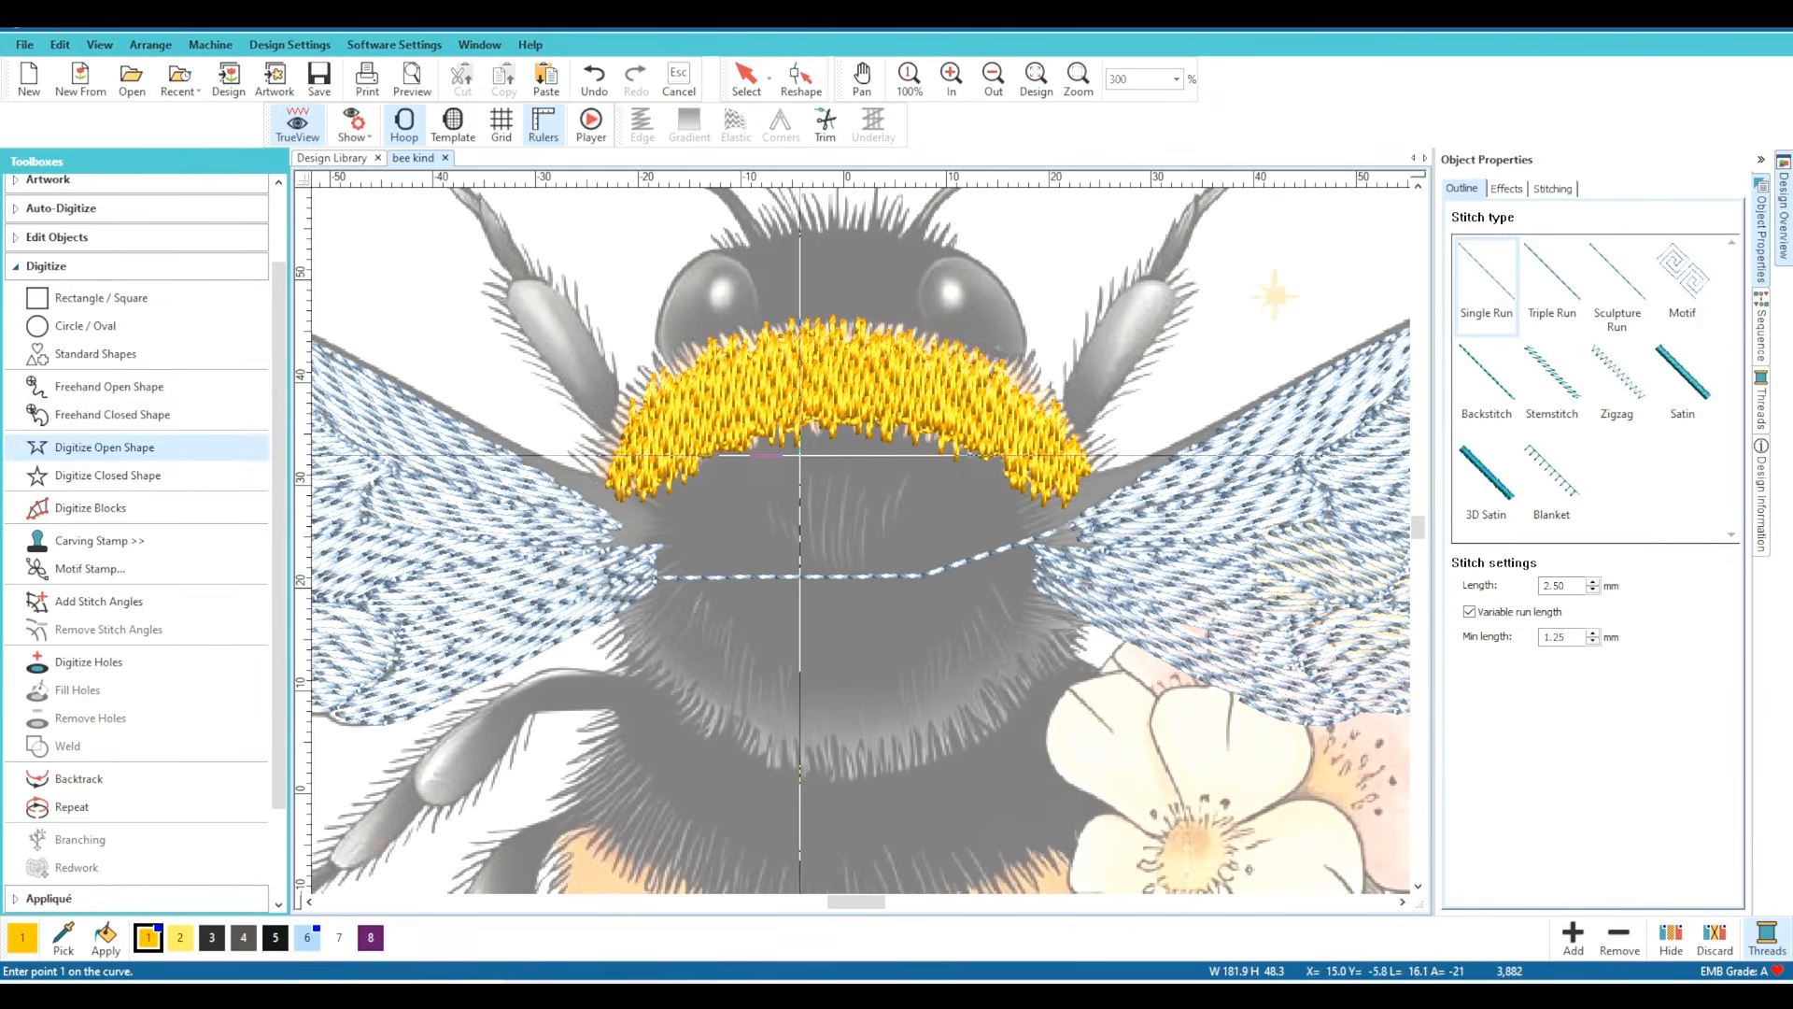
scroll(799, 455, "down", 3)
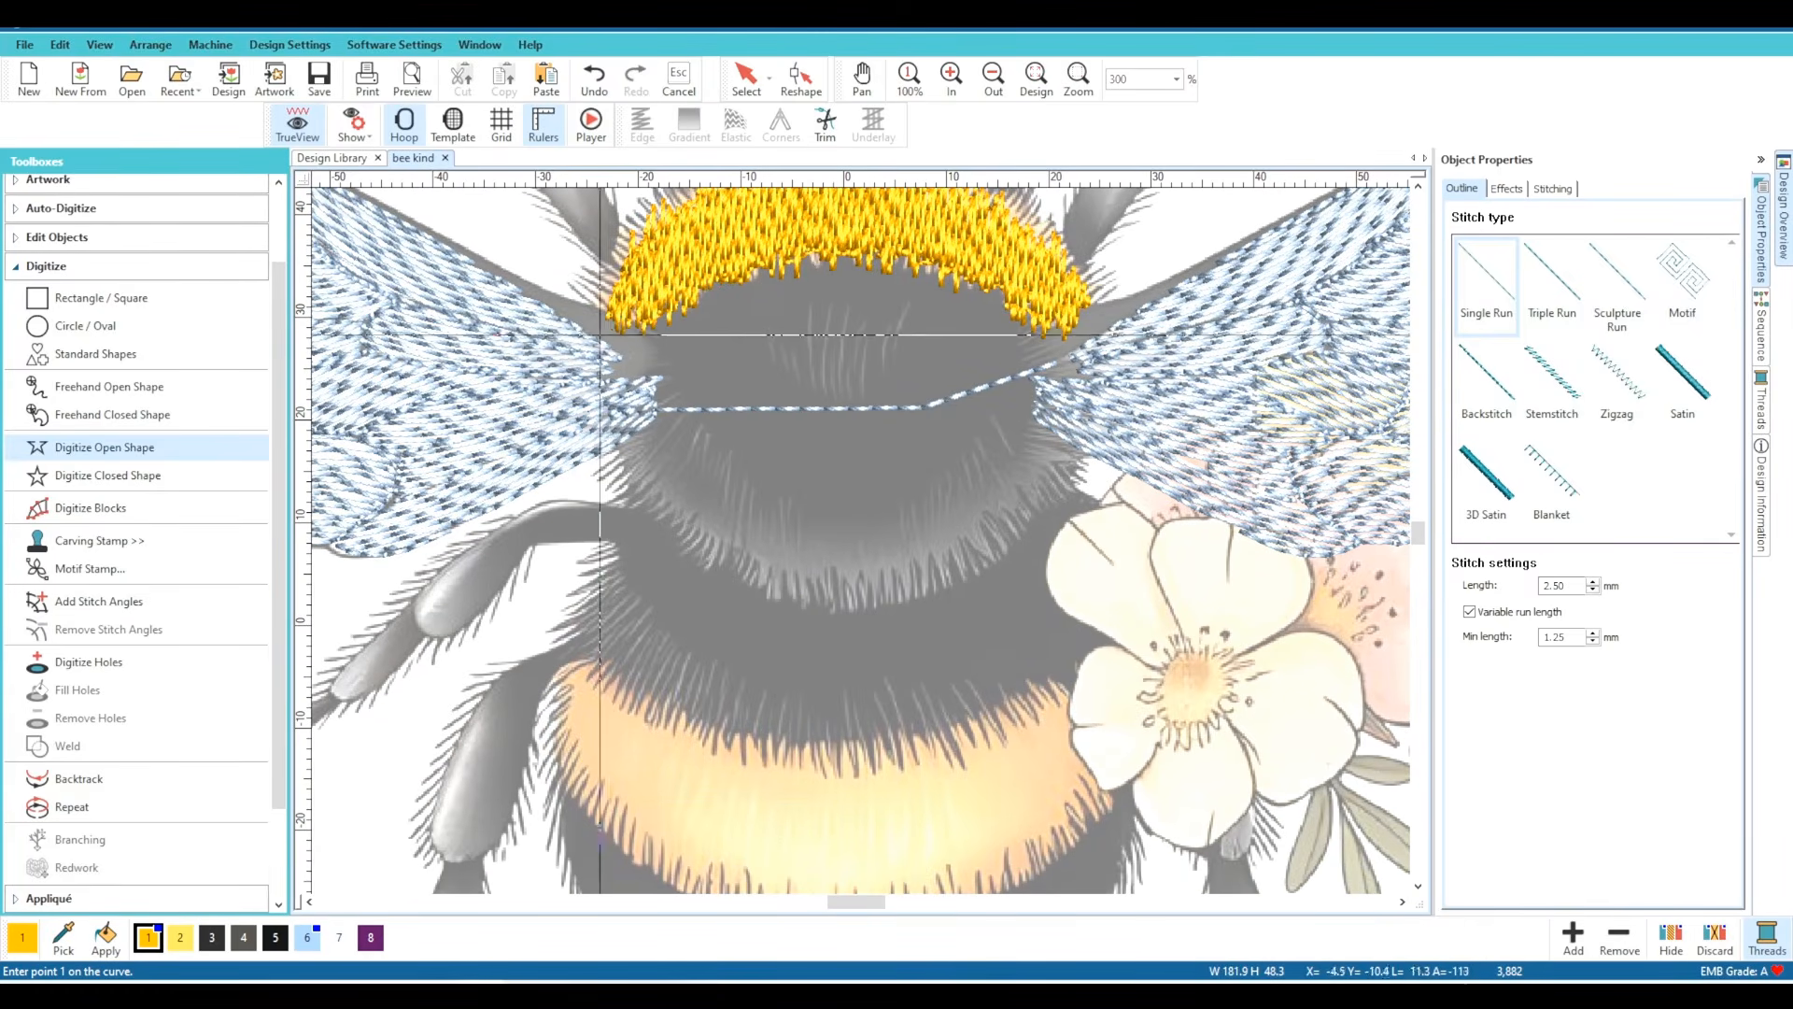
left_click(611, 320)
left_click(618, 353)
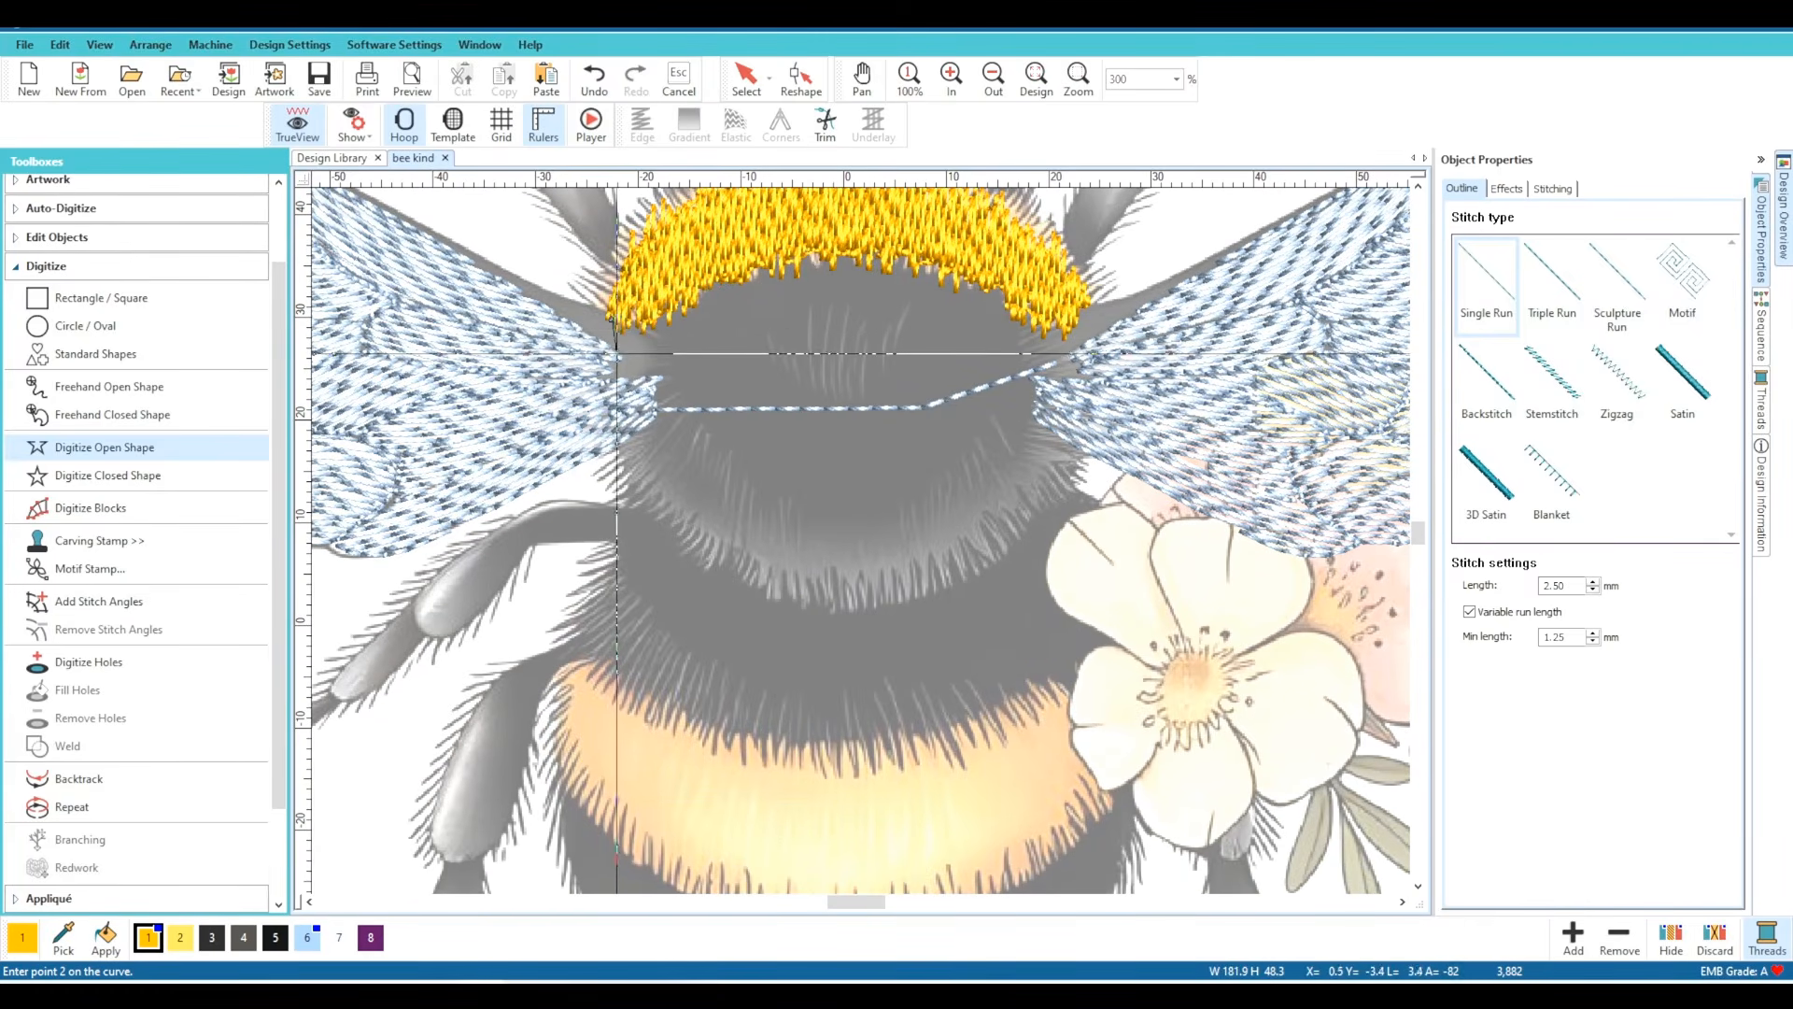
left_click(618, 402)
left_click(638, 451)
left_click(649, 505)
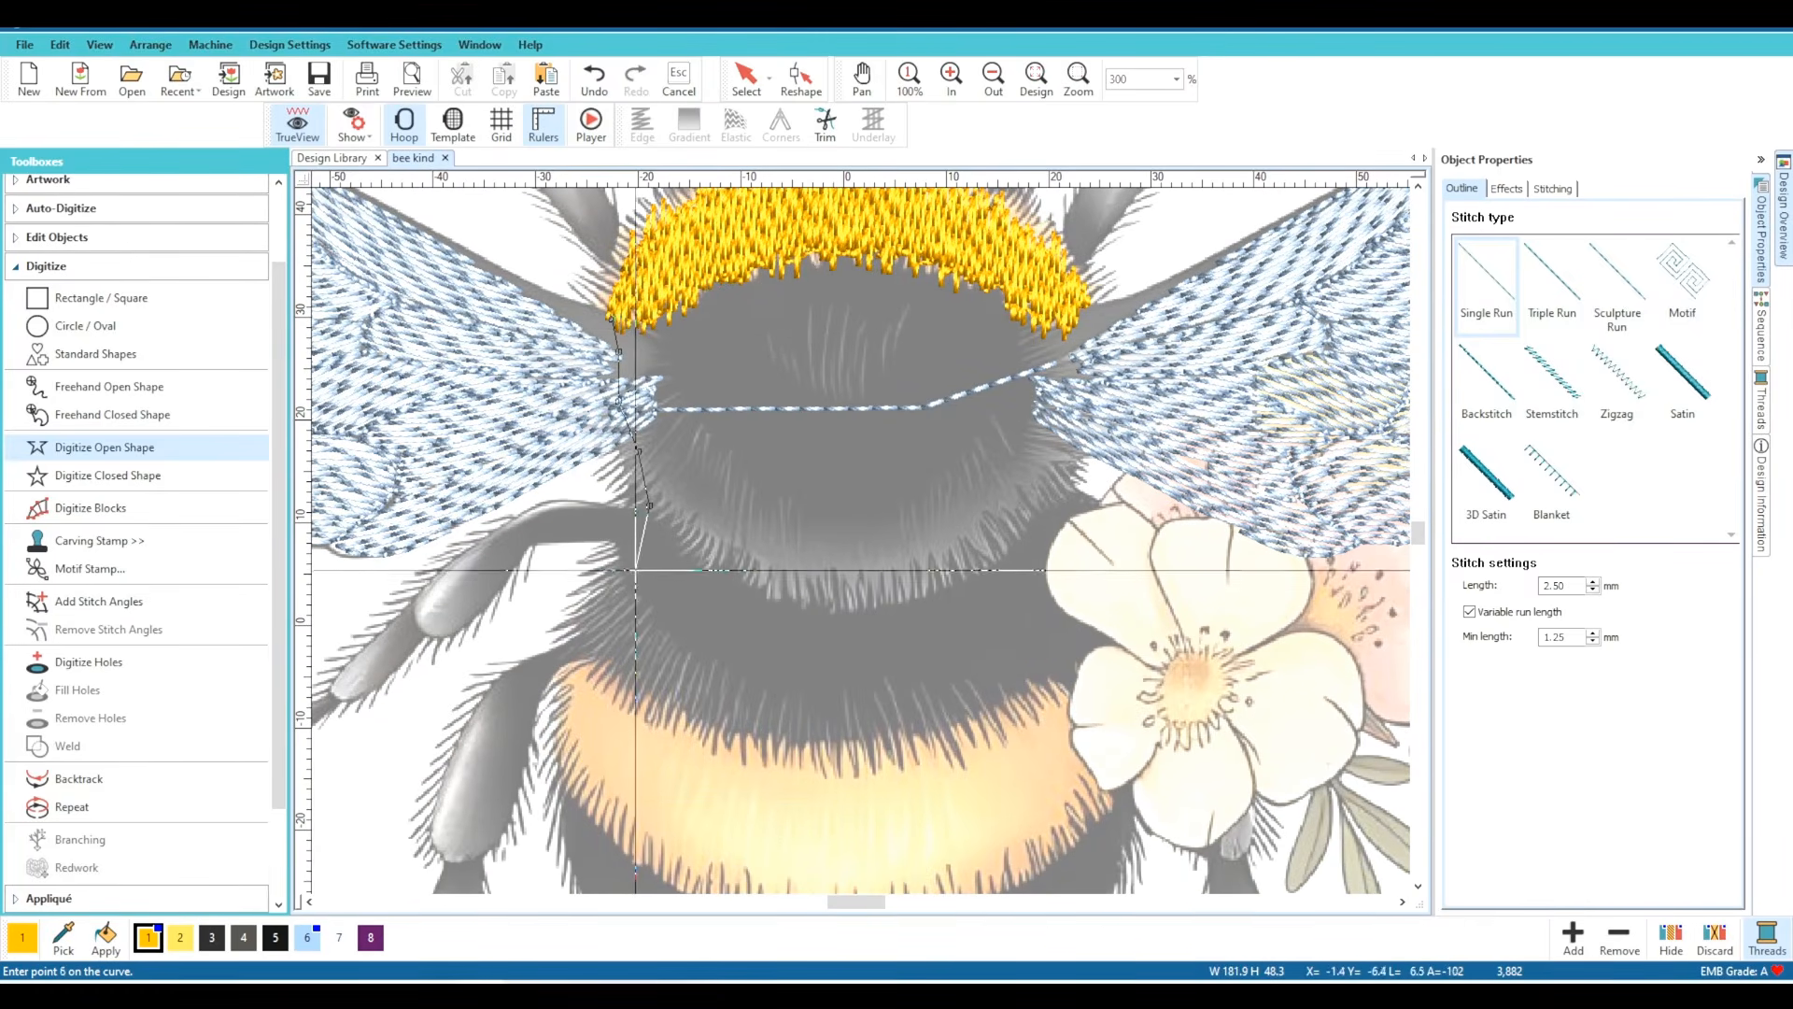
left_click(637, 568)
left_click(608, 622)
left_click(585, 682)
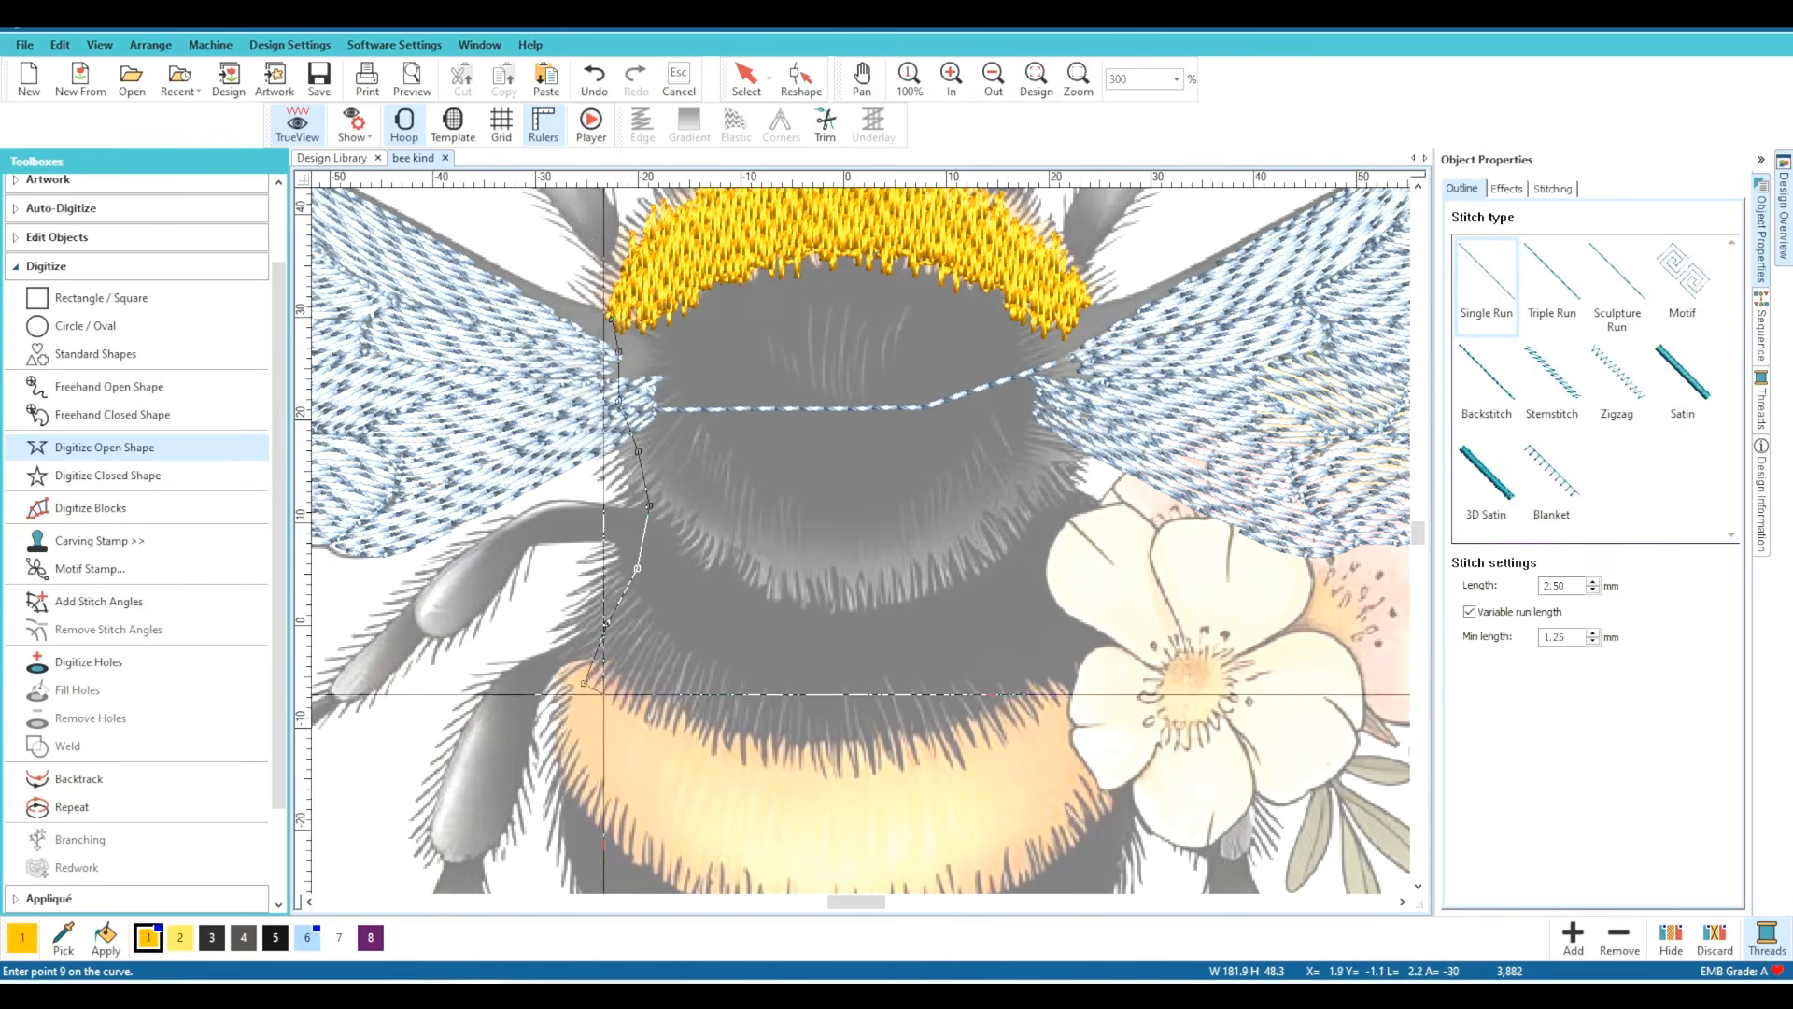
key("Return")
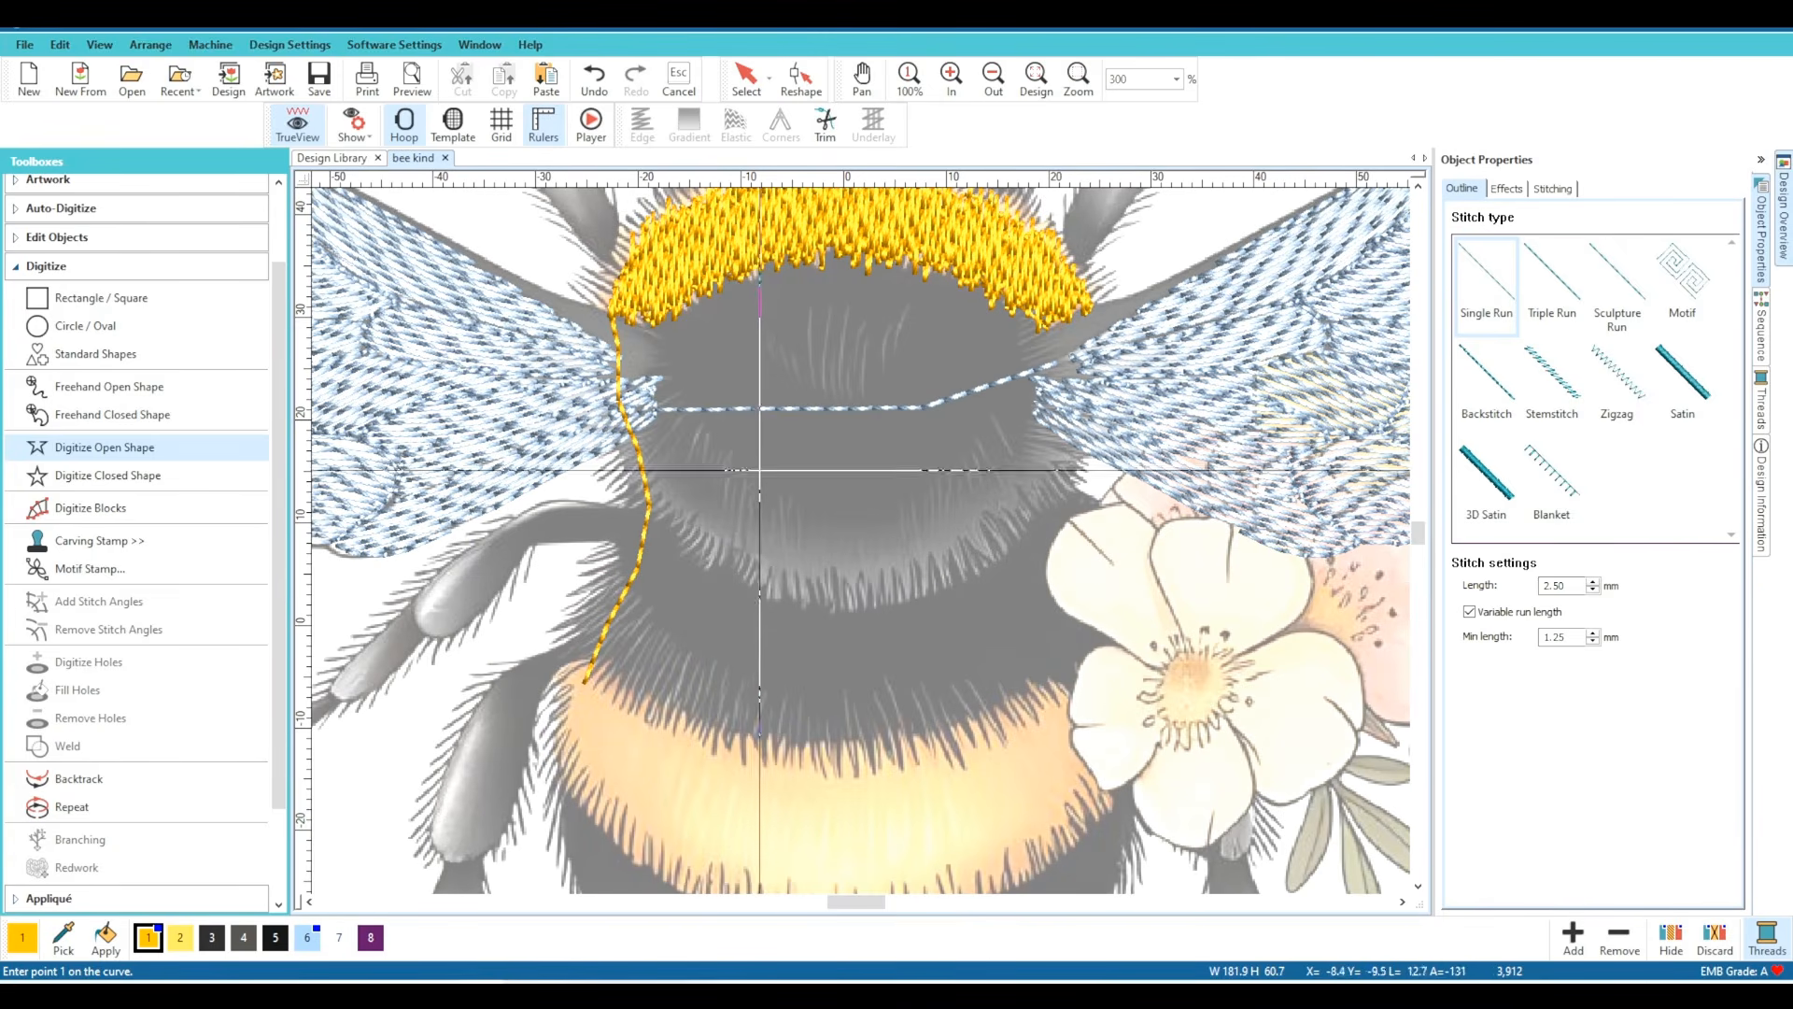
Reshape the upper part of the new connecting run by moving its points inward from the left wing onto the dark body
left_click(747, 84)
key("h")
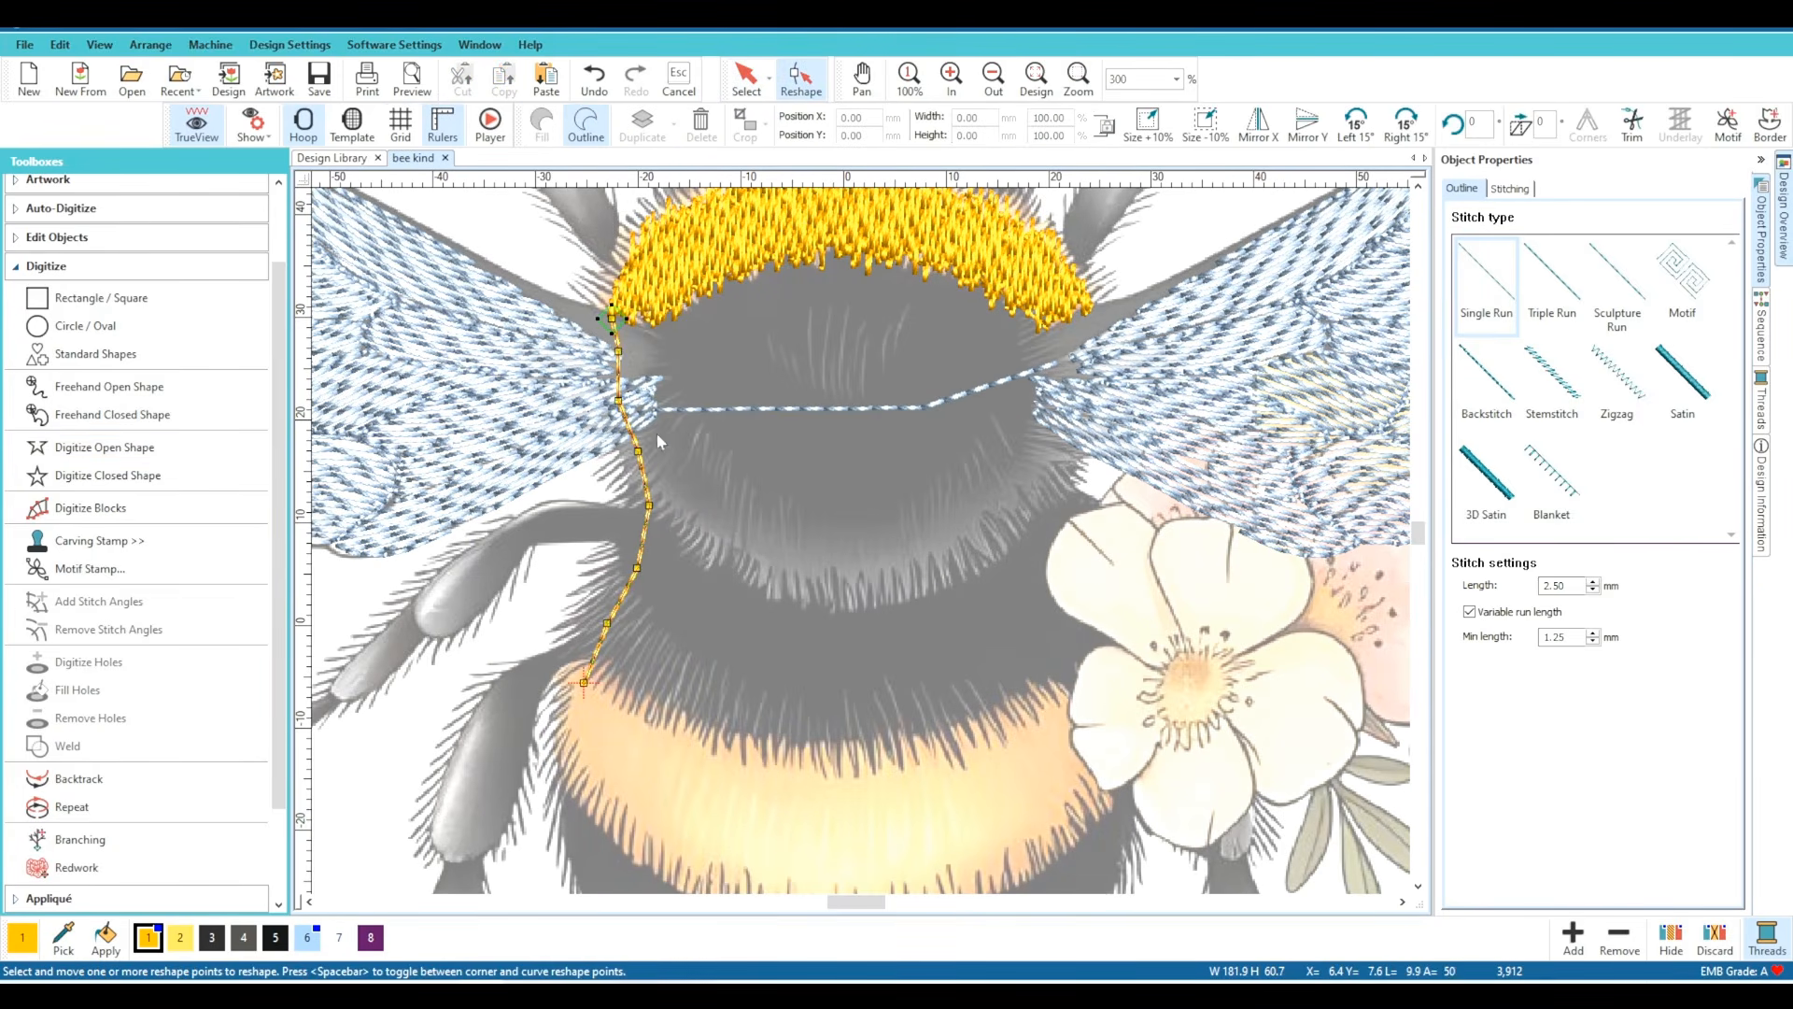
left_click_drag(618, 400, 649, 452)
mouse_move(618, 352)
left_mouse_down()
mouse_move(621, 316)
mouse_move(645, 344)
left_mouse_up()
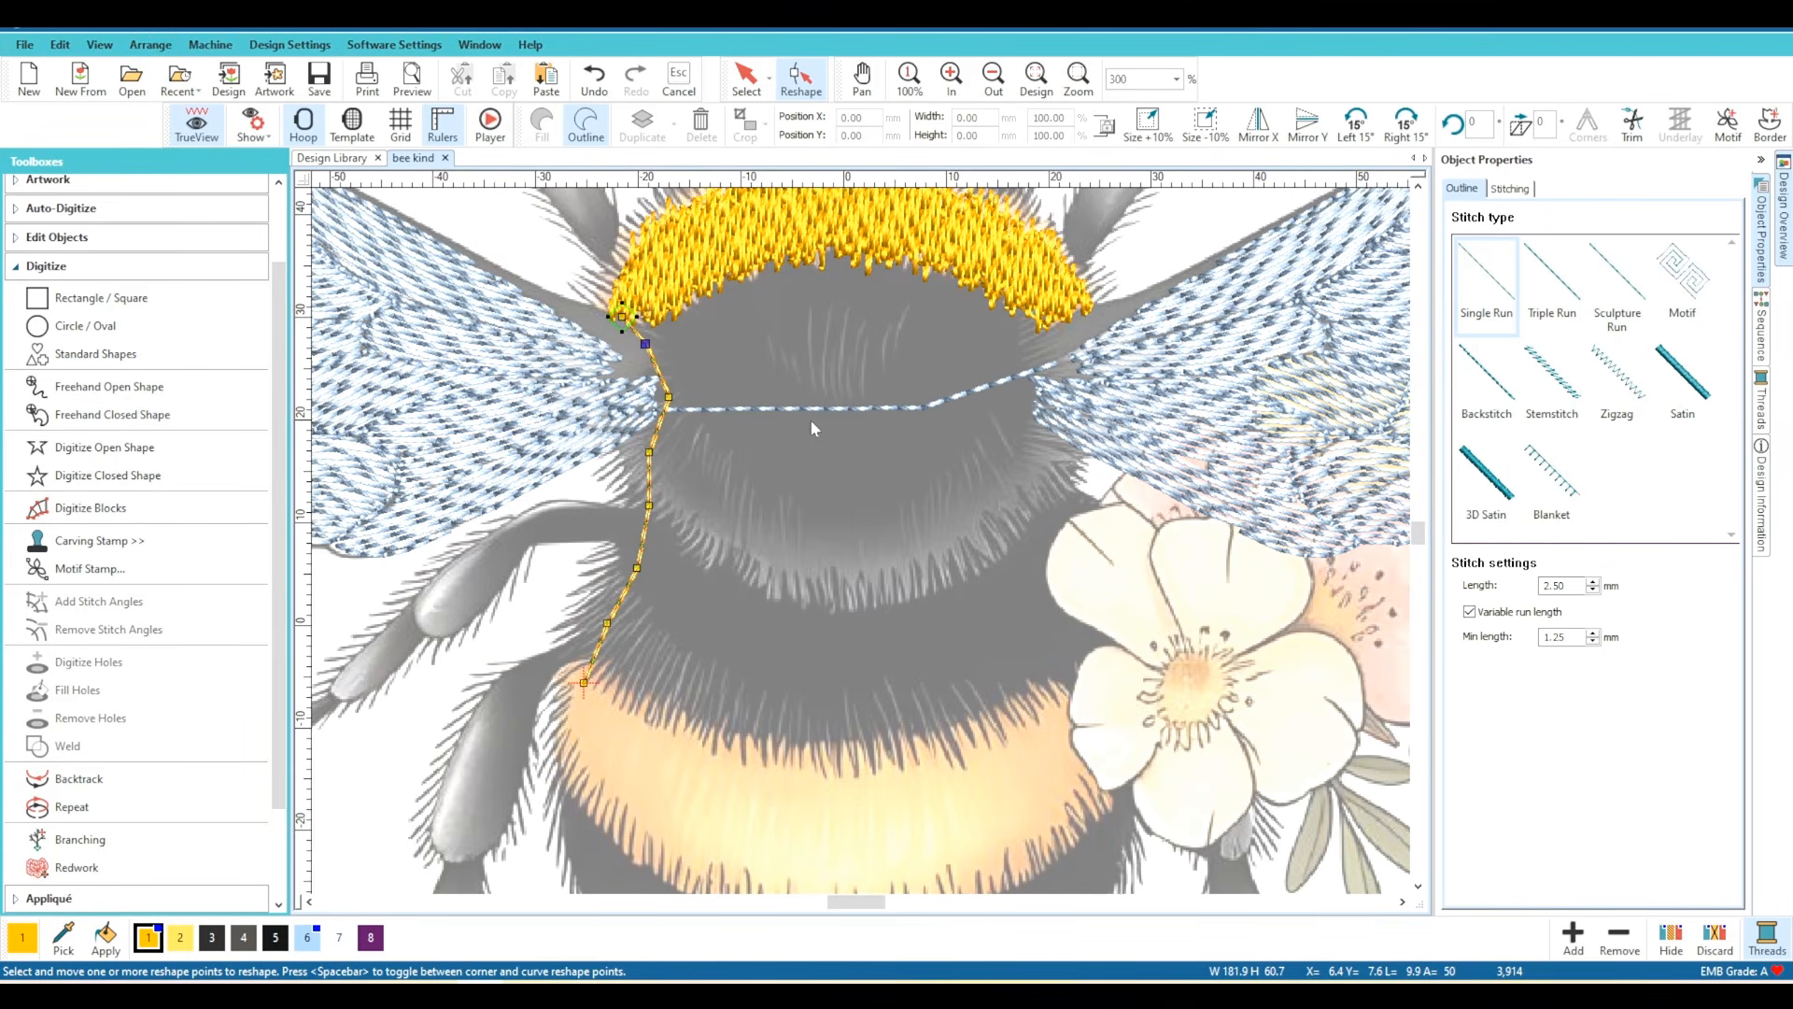
Digitize the orange abdomen band as a closed Tatami shape about 57 mm wide and 24 mm high, extending its right end under the flower
scroll(812, 428, "down", 3)
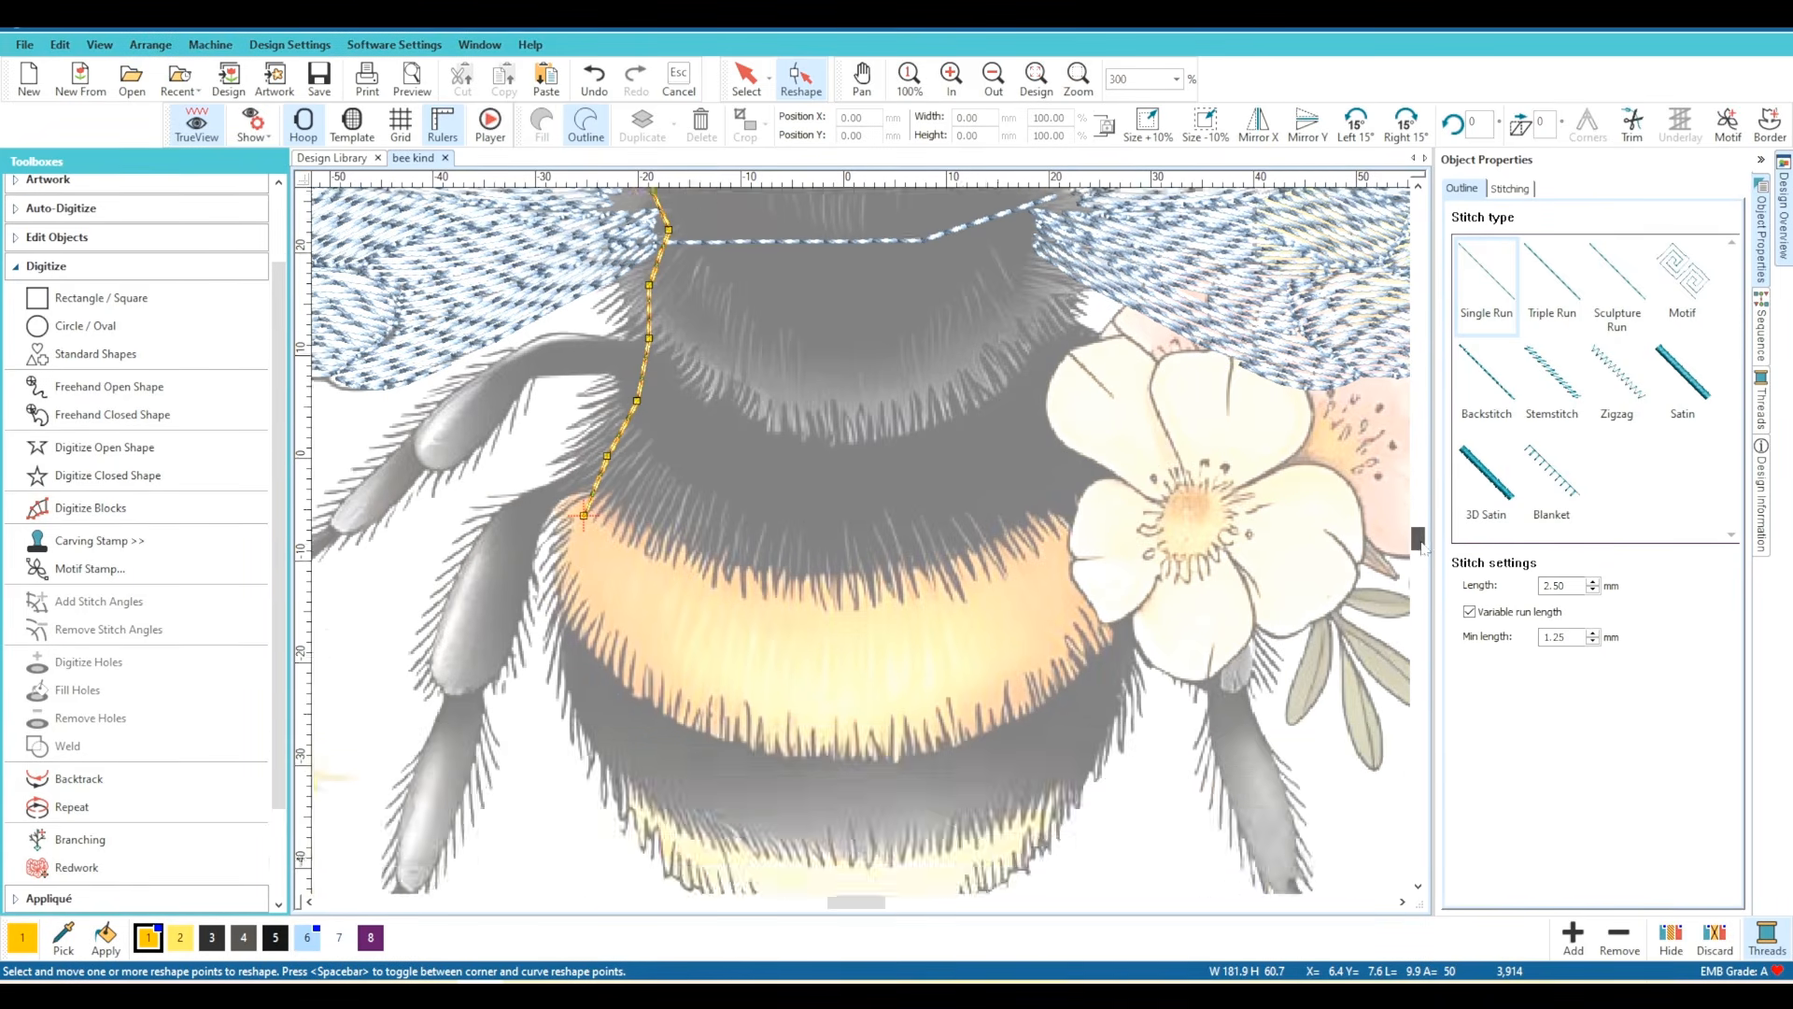
left_click(140, 476)
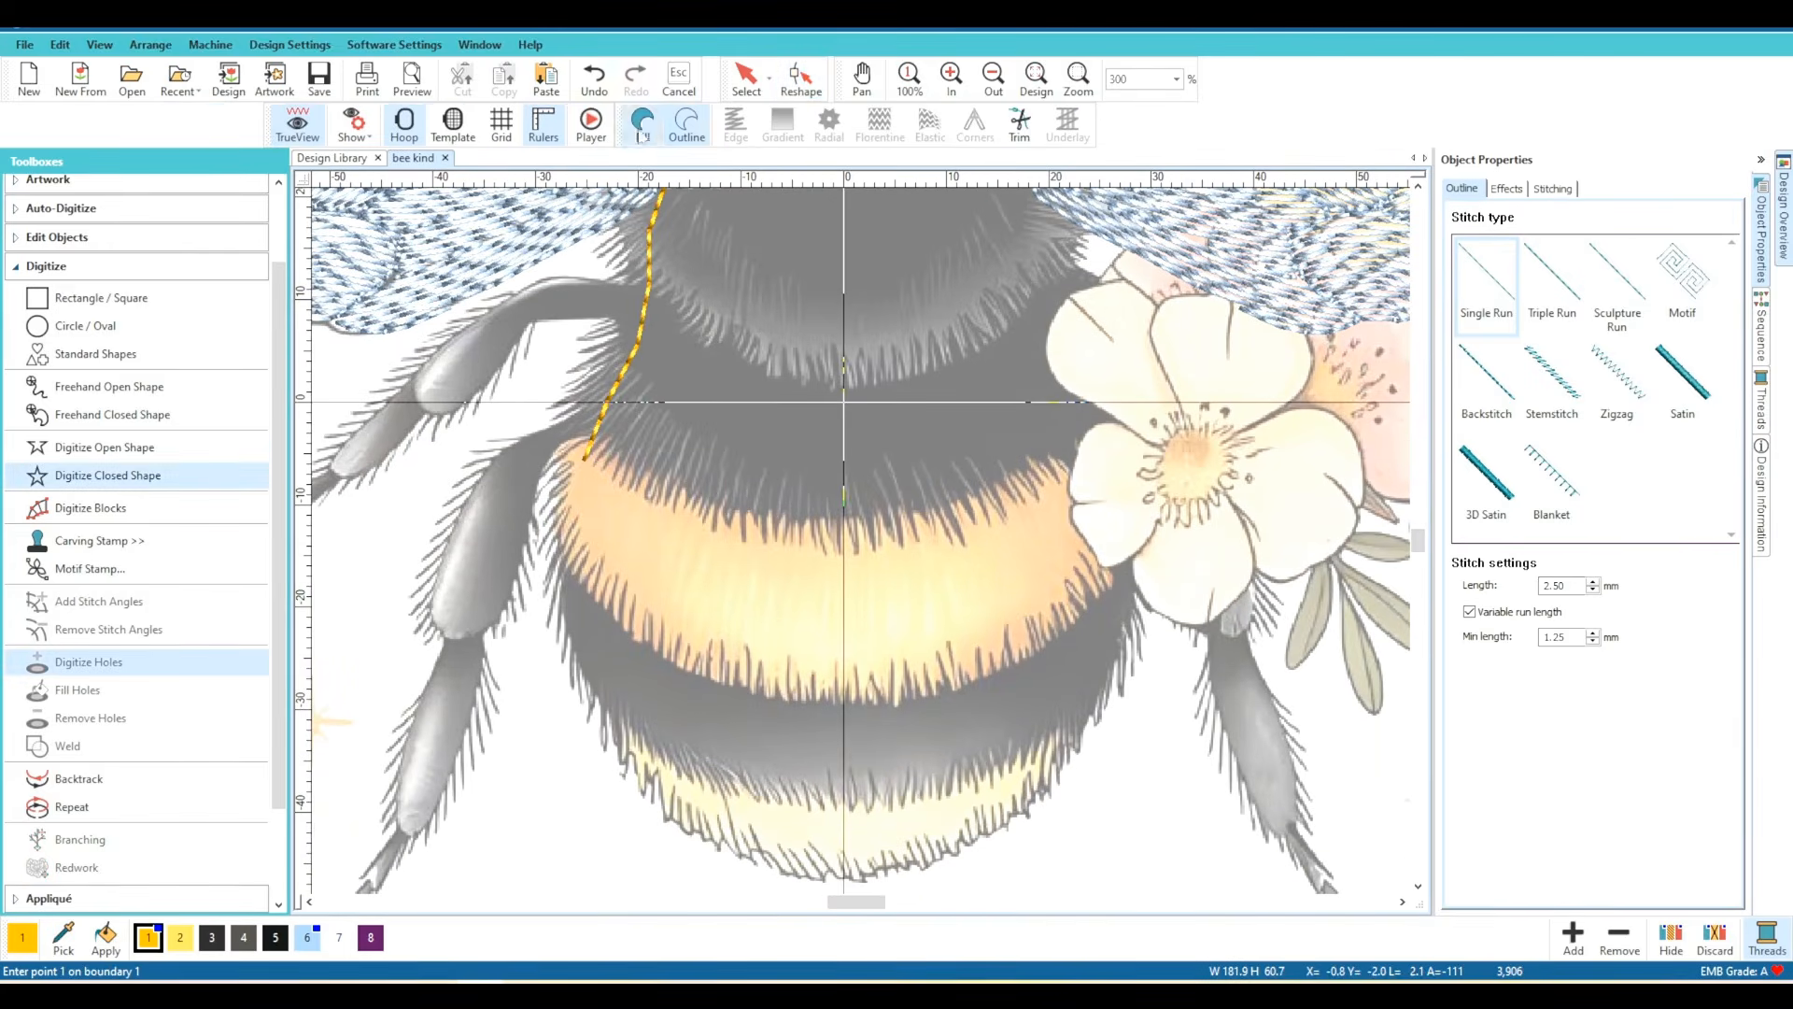
left_click(585, 447)
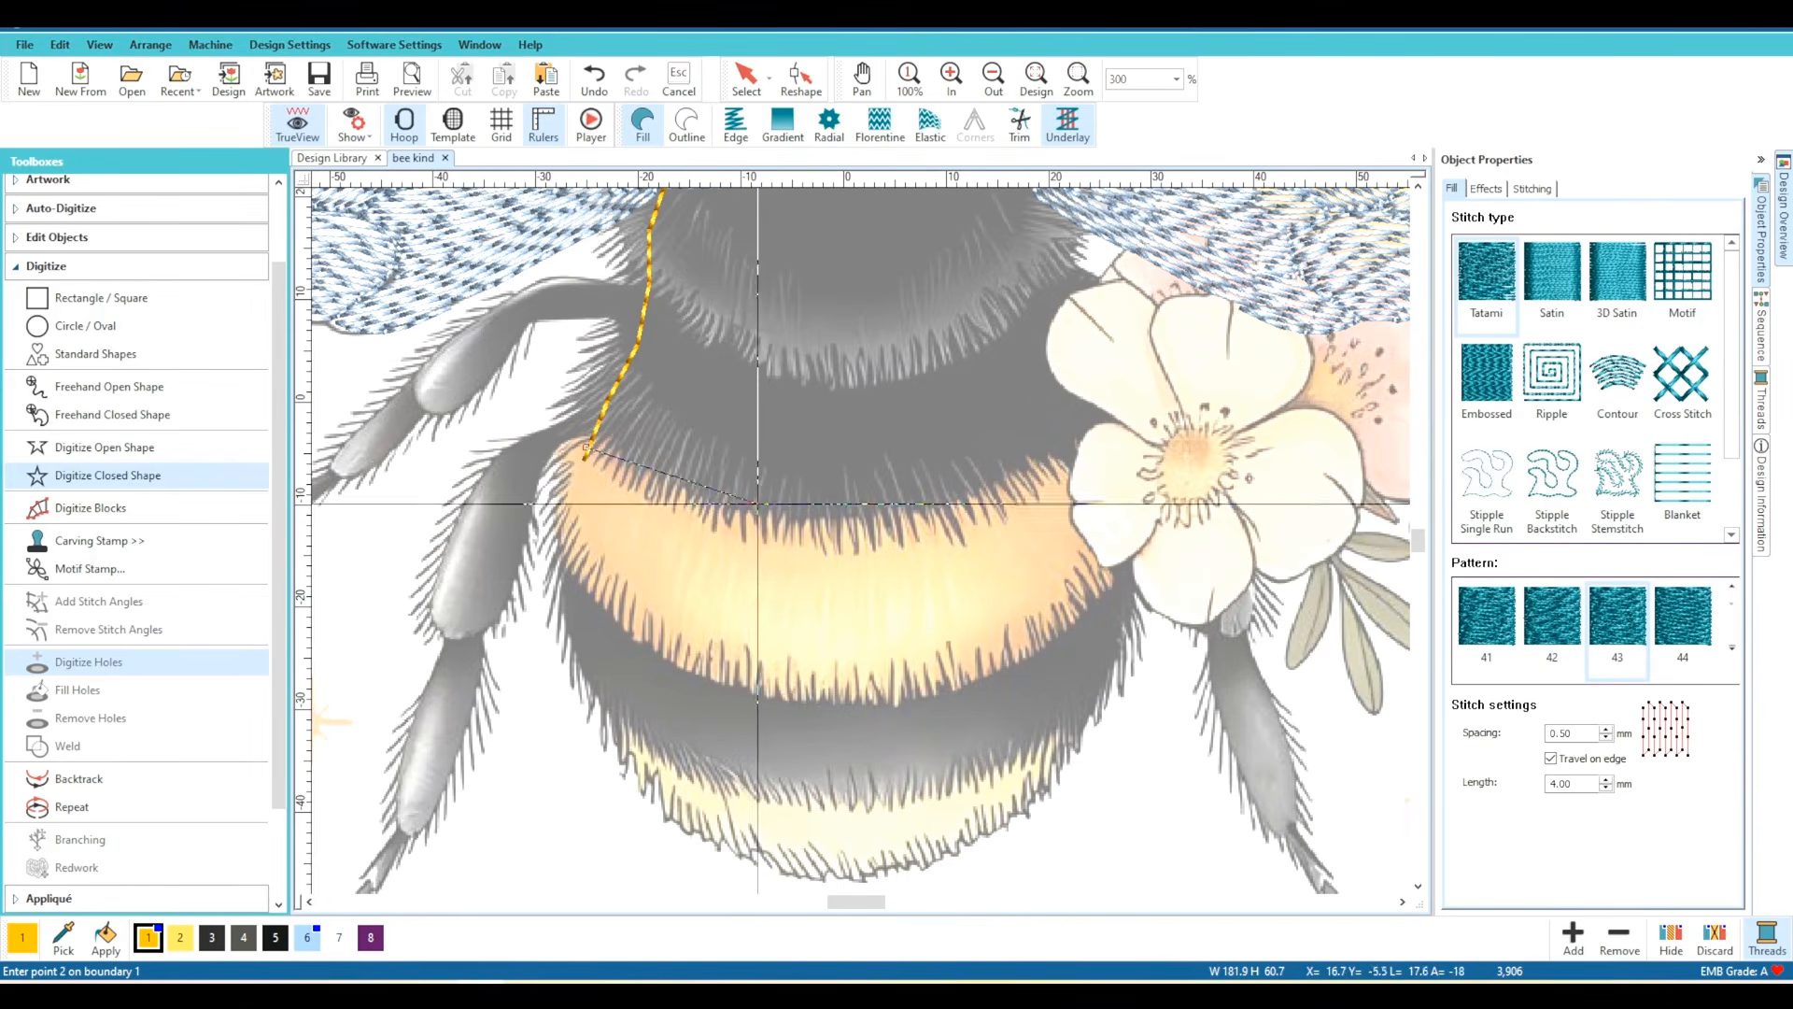
left_click(688, 498)
left_click(861, 519)
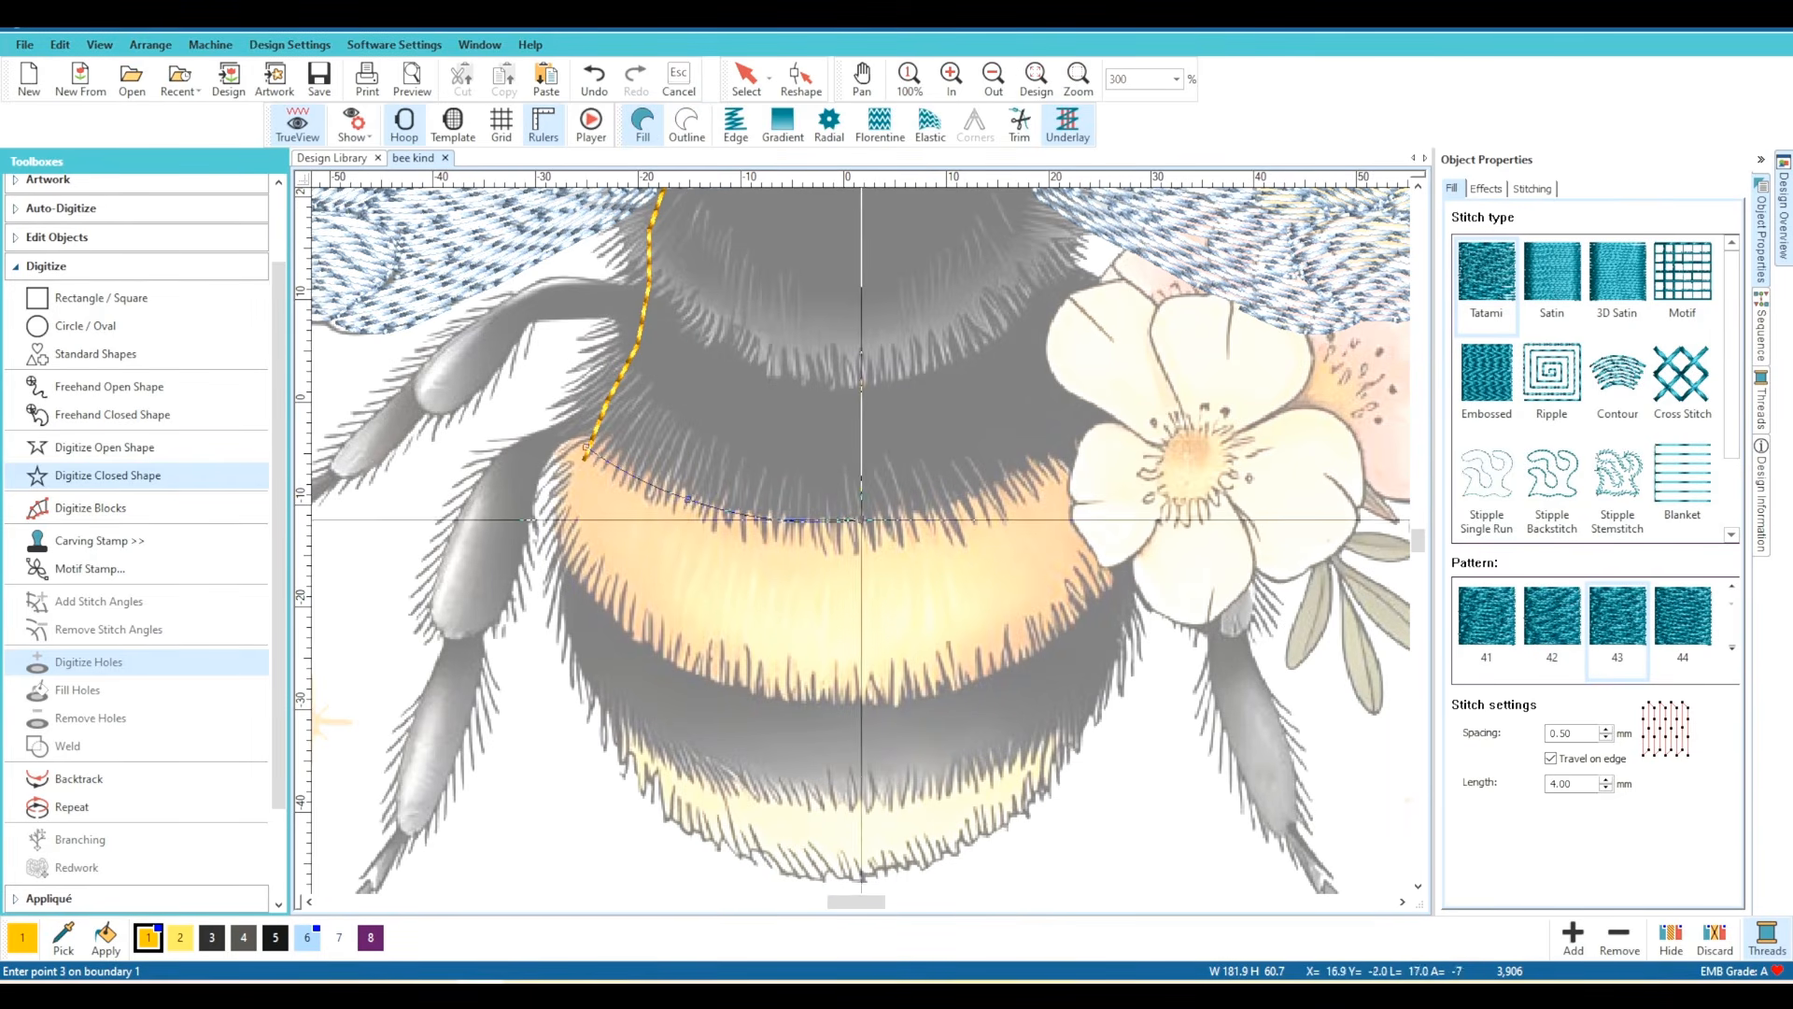
left_click(990, 493)
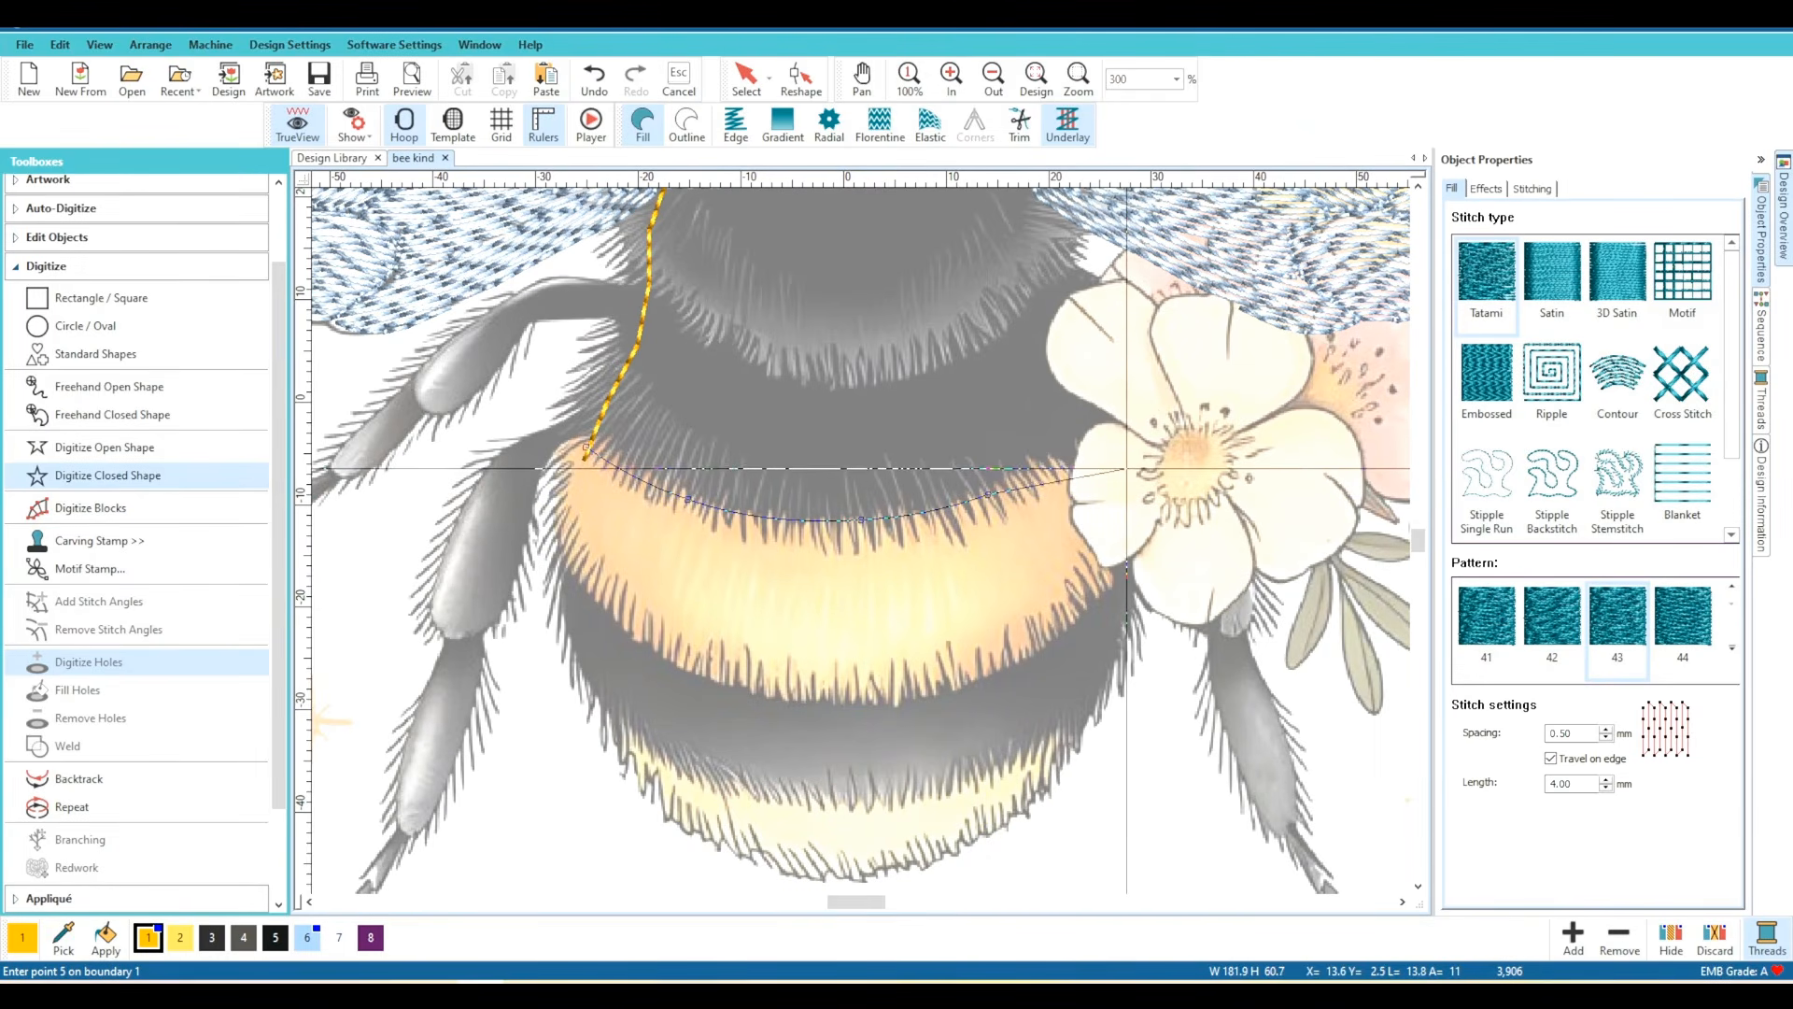
left_click(1067, 464)
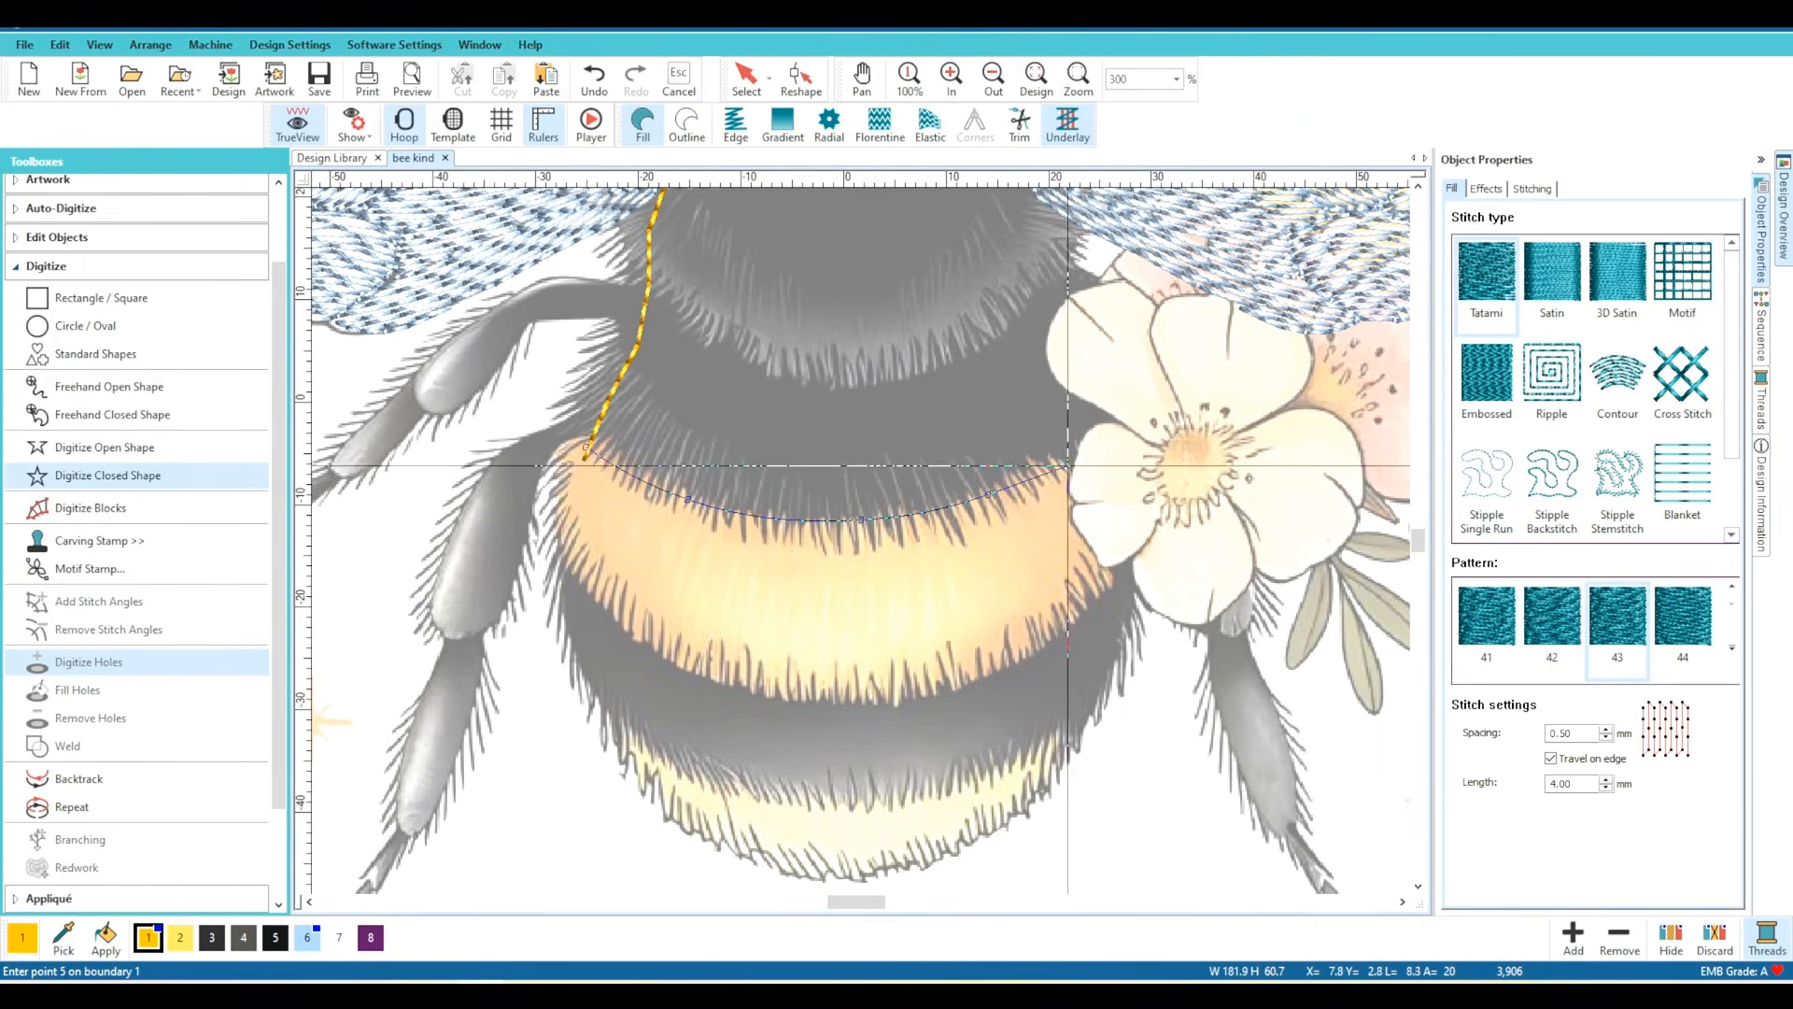
left_click(1129, 450)
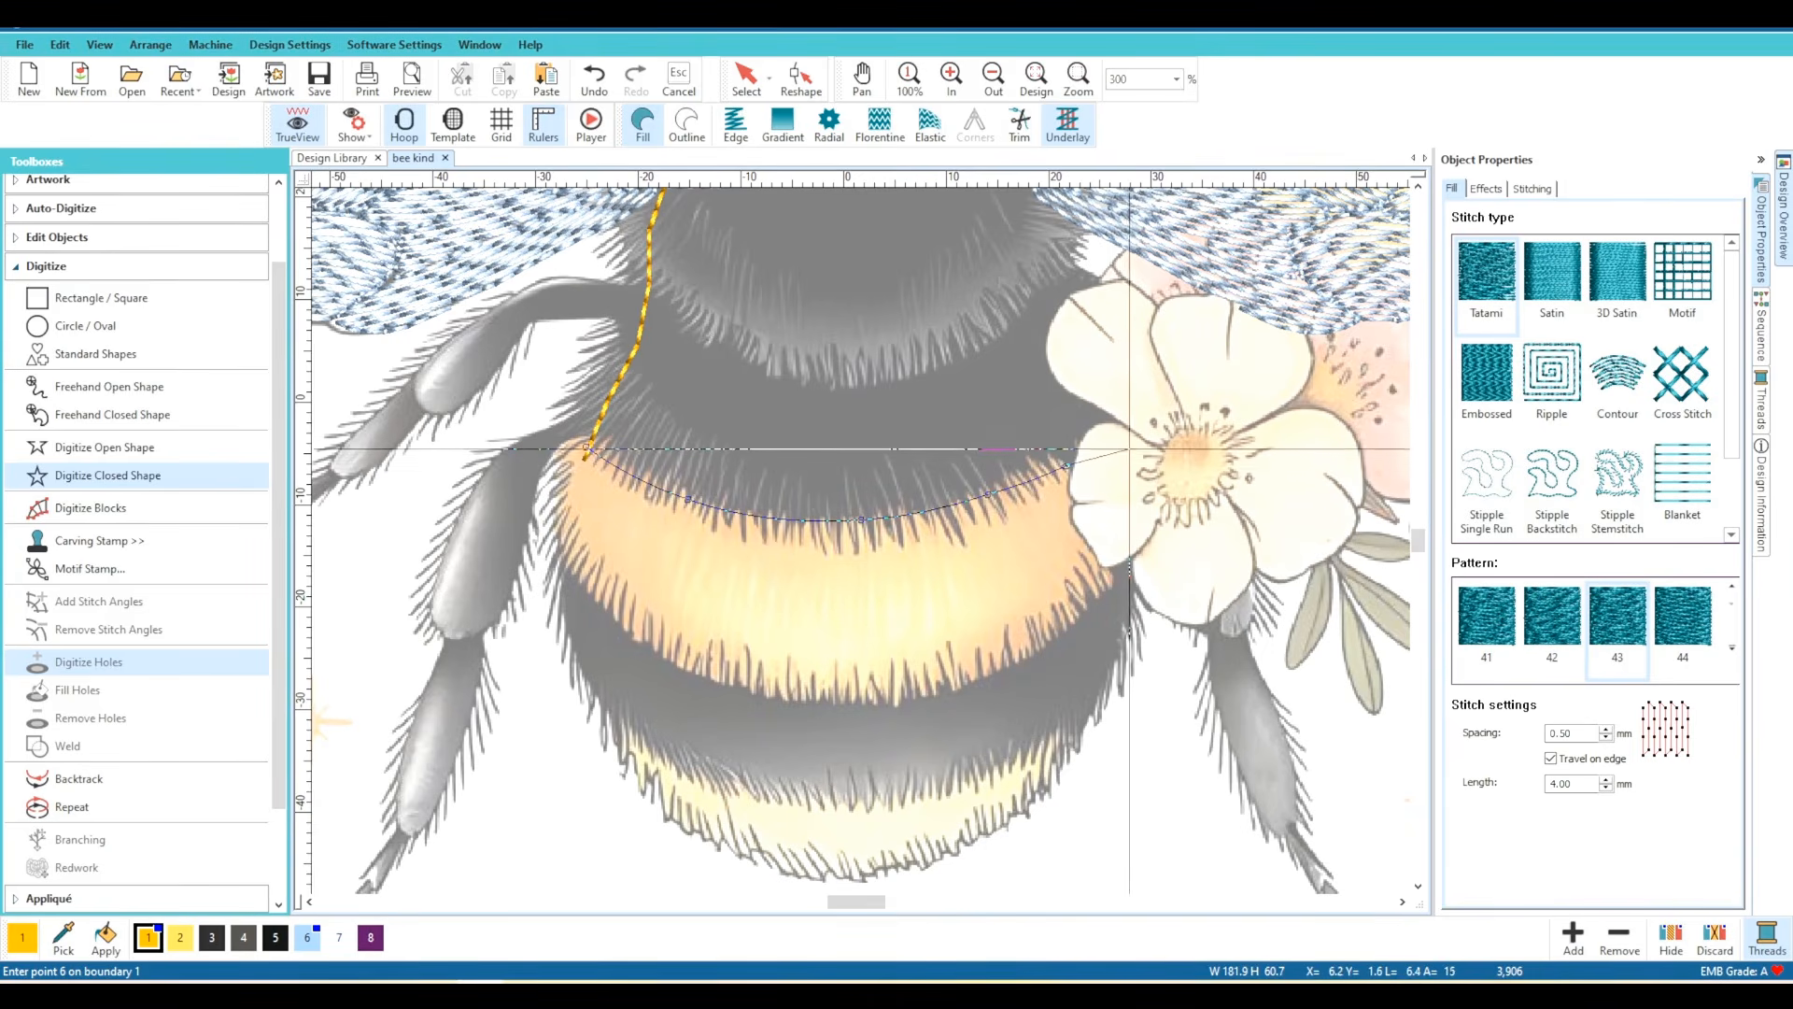
left_click(1137, 507)
left_click(1125, 558)
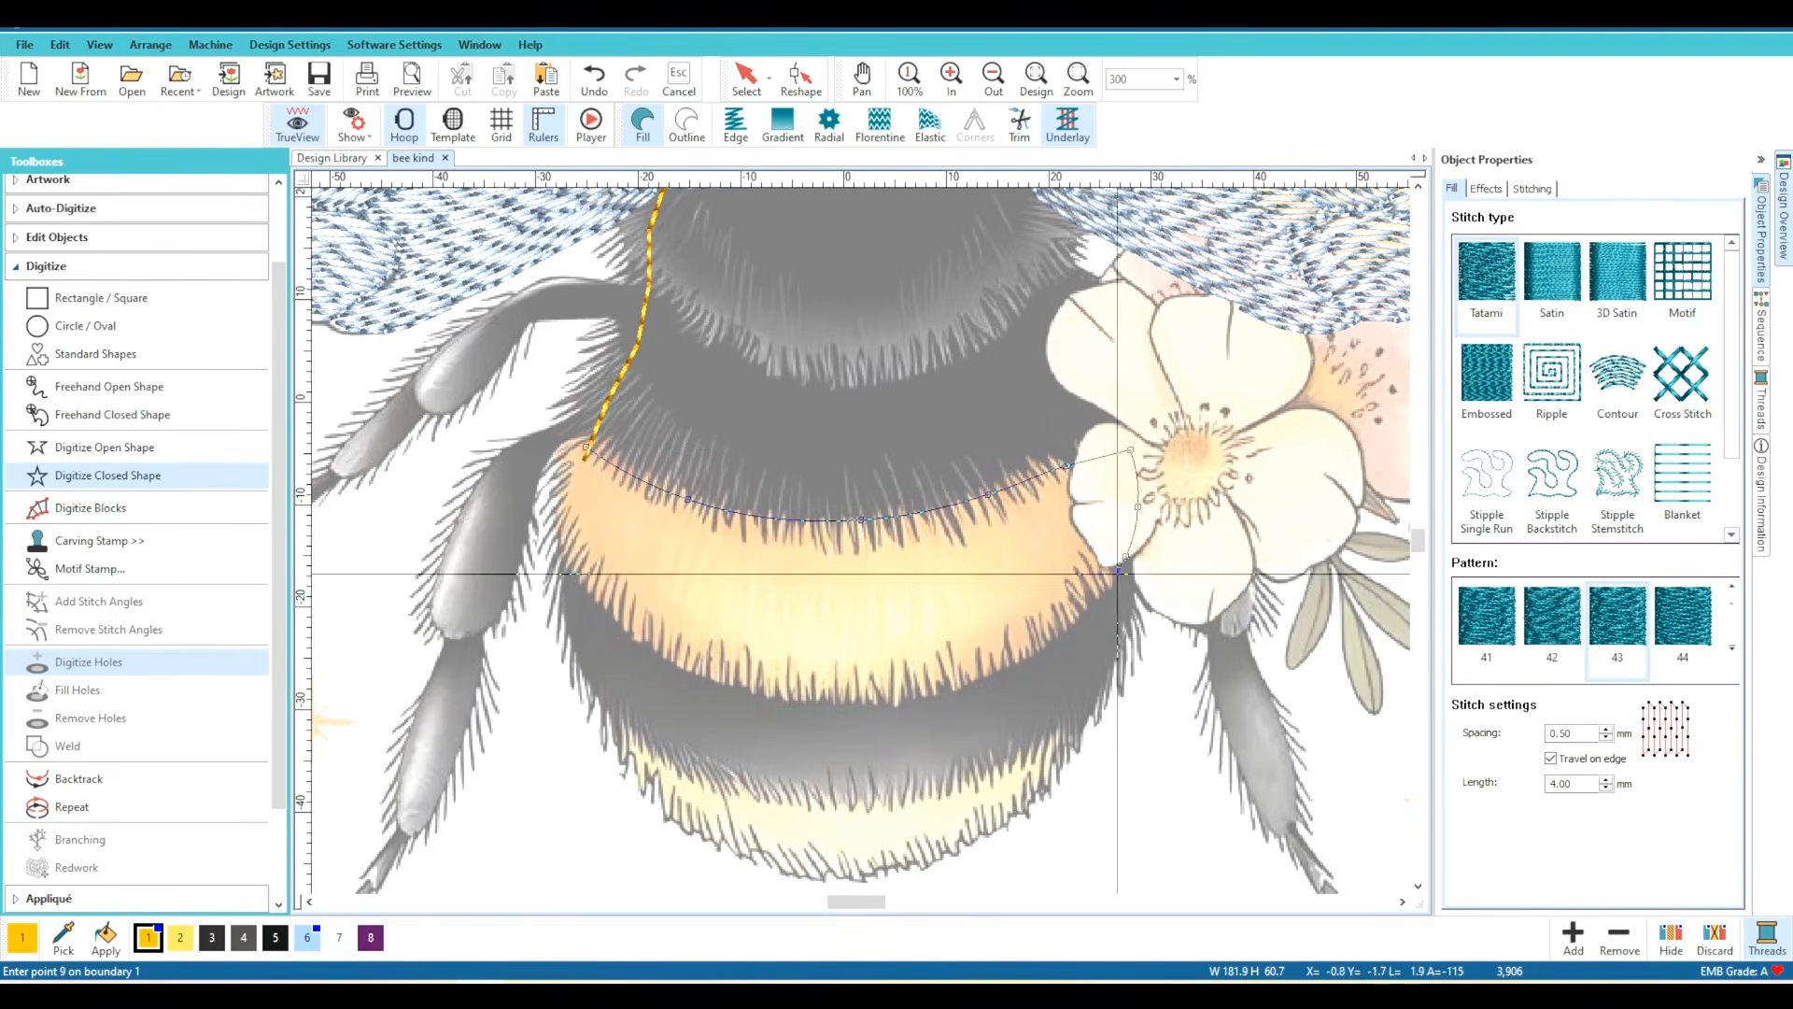
left_click(1117, 572)
left_click(1019, 648)
left_click(831, 692)
left_click(636, 634)
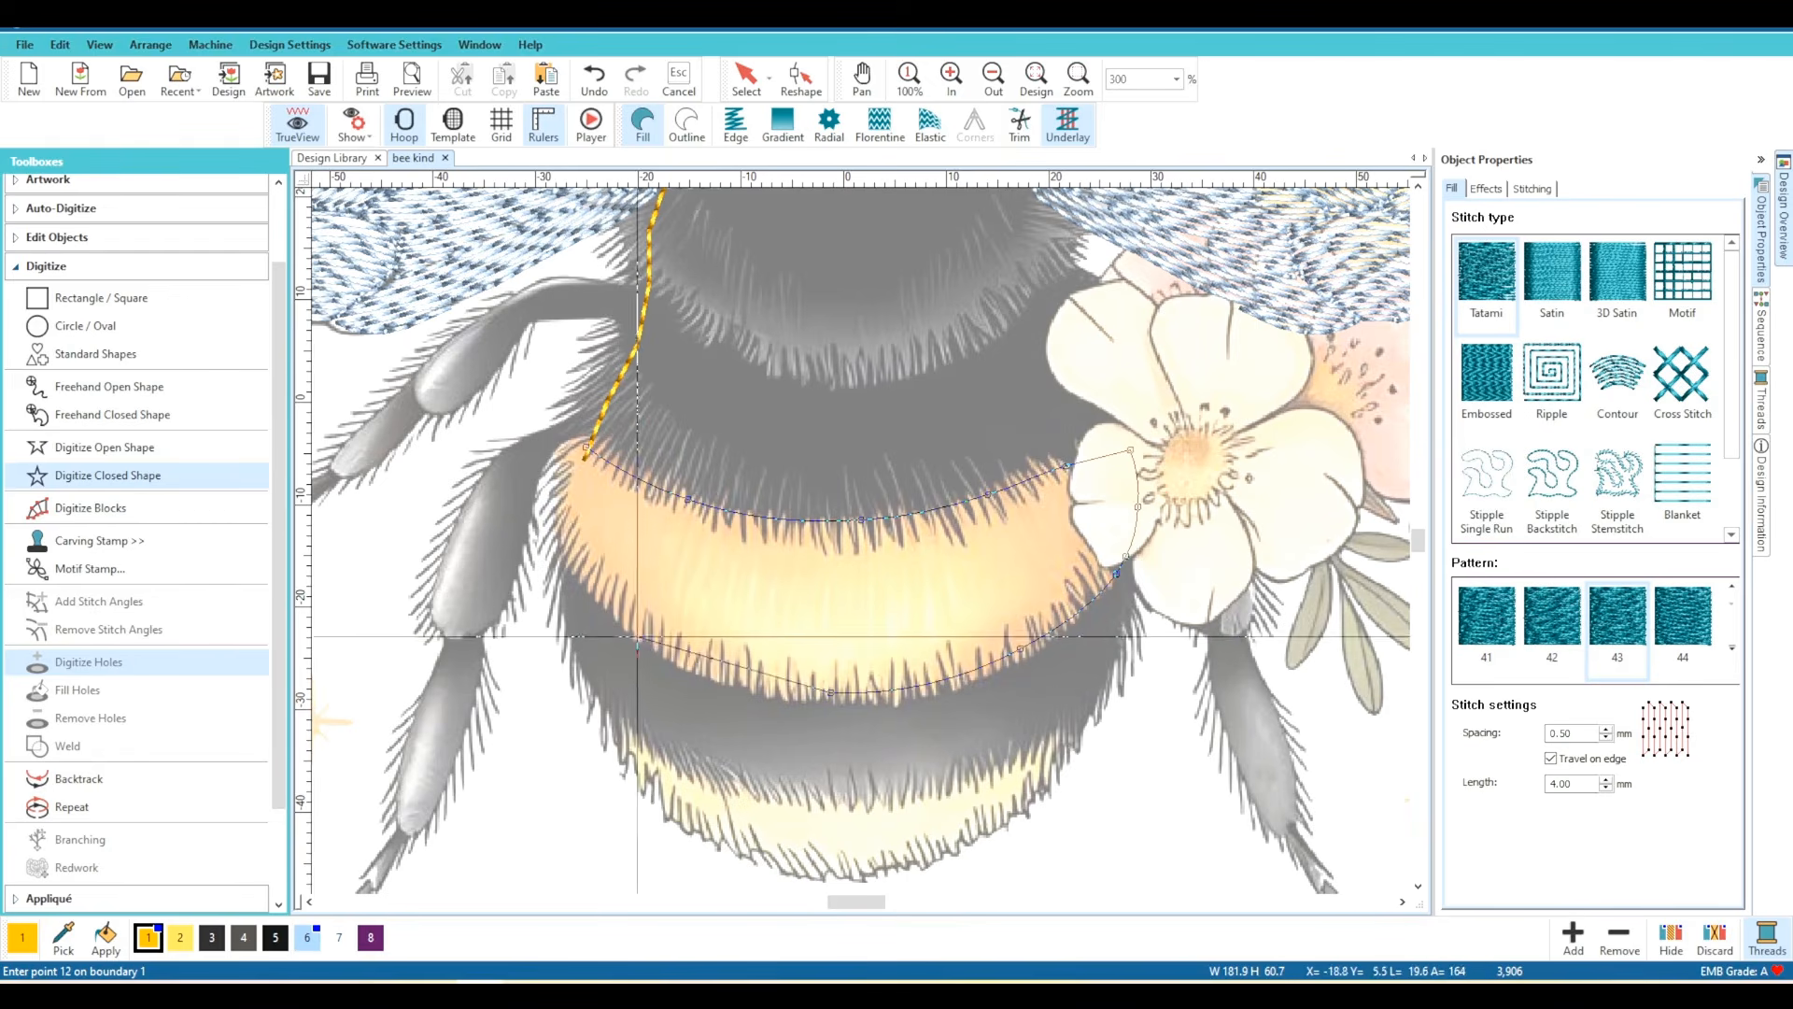
left_click(562, 553)
left_click(562, 476)
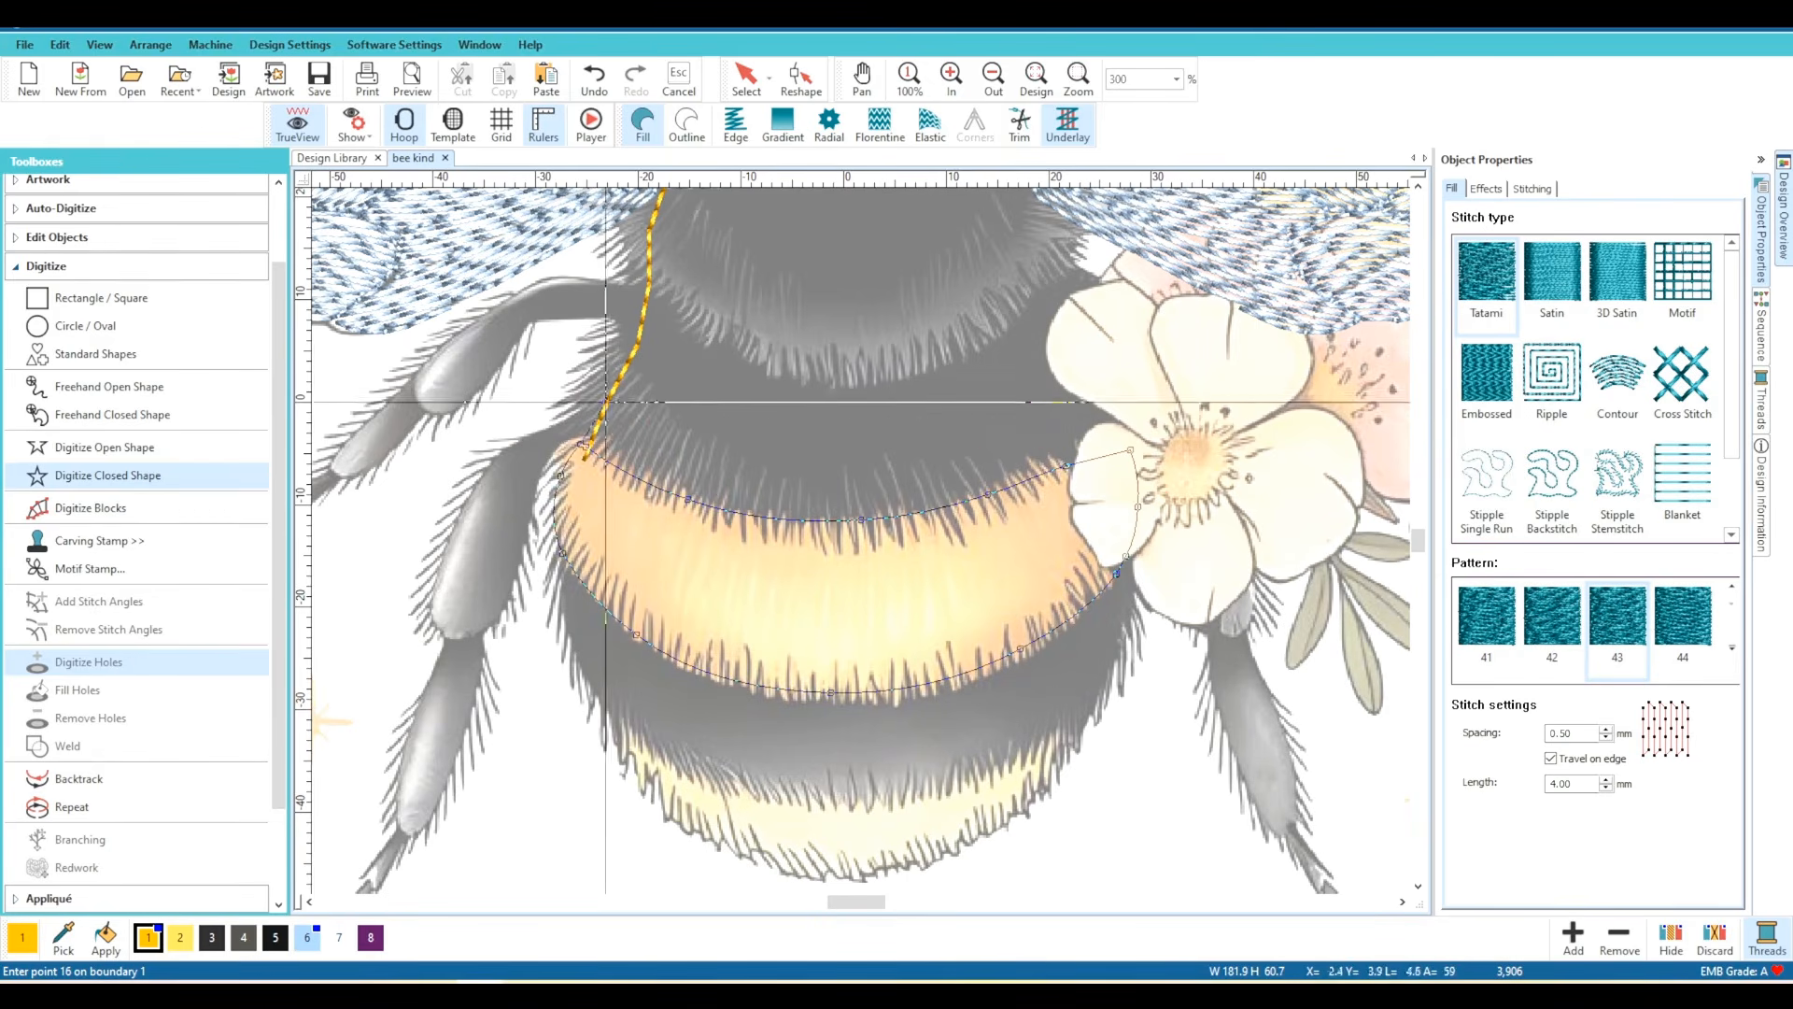
key("Return")
Set the abdomen band's stitch angle to vertical and apply a Feather Edge to both sides
left_click_drag(1128, 556, 554, 342)
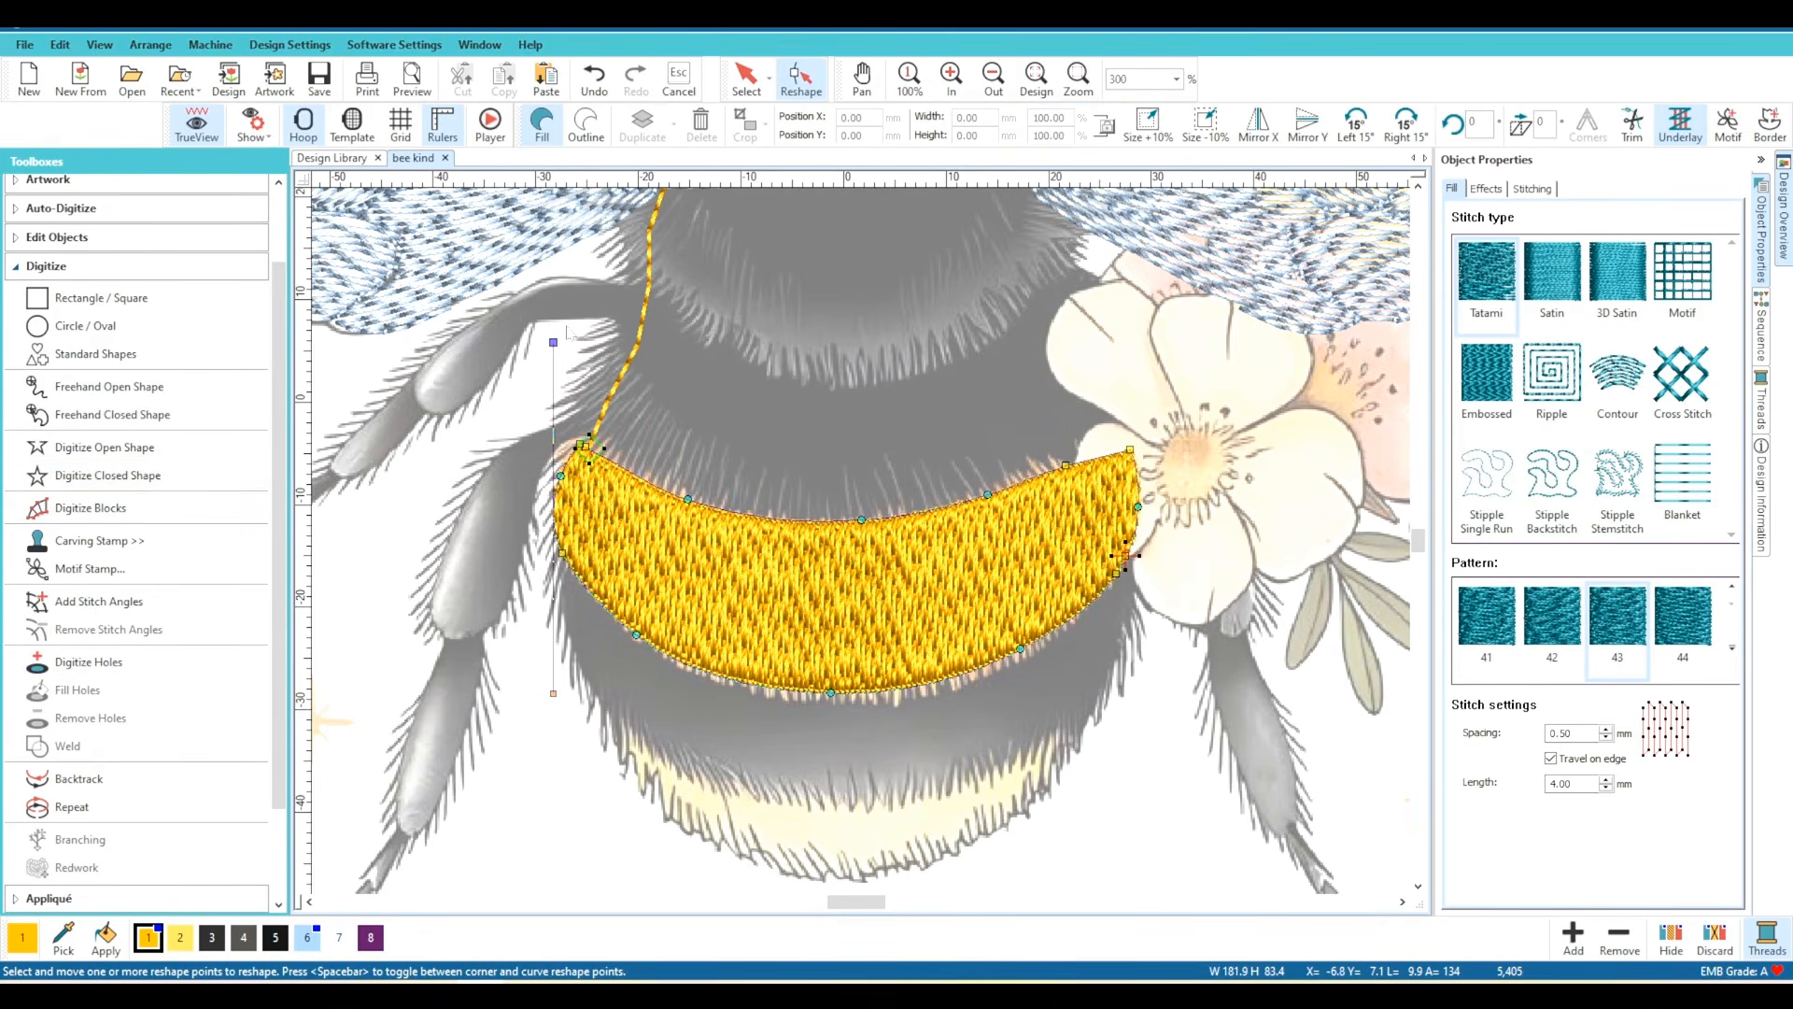
left_click(1484, 187)
left_click(1550, 303)
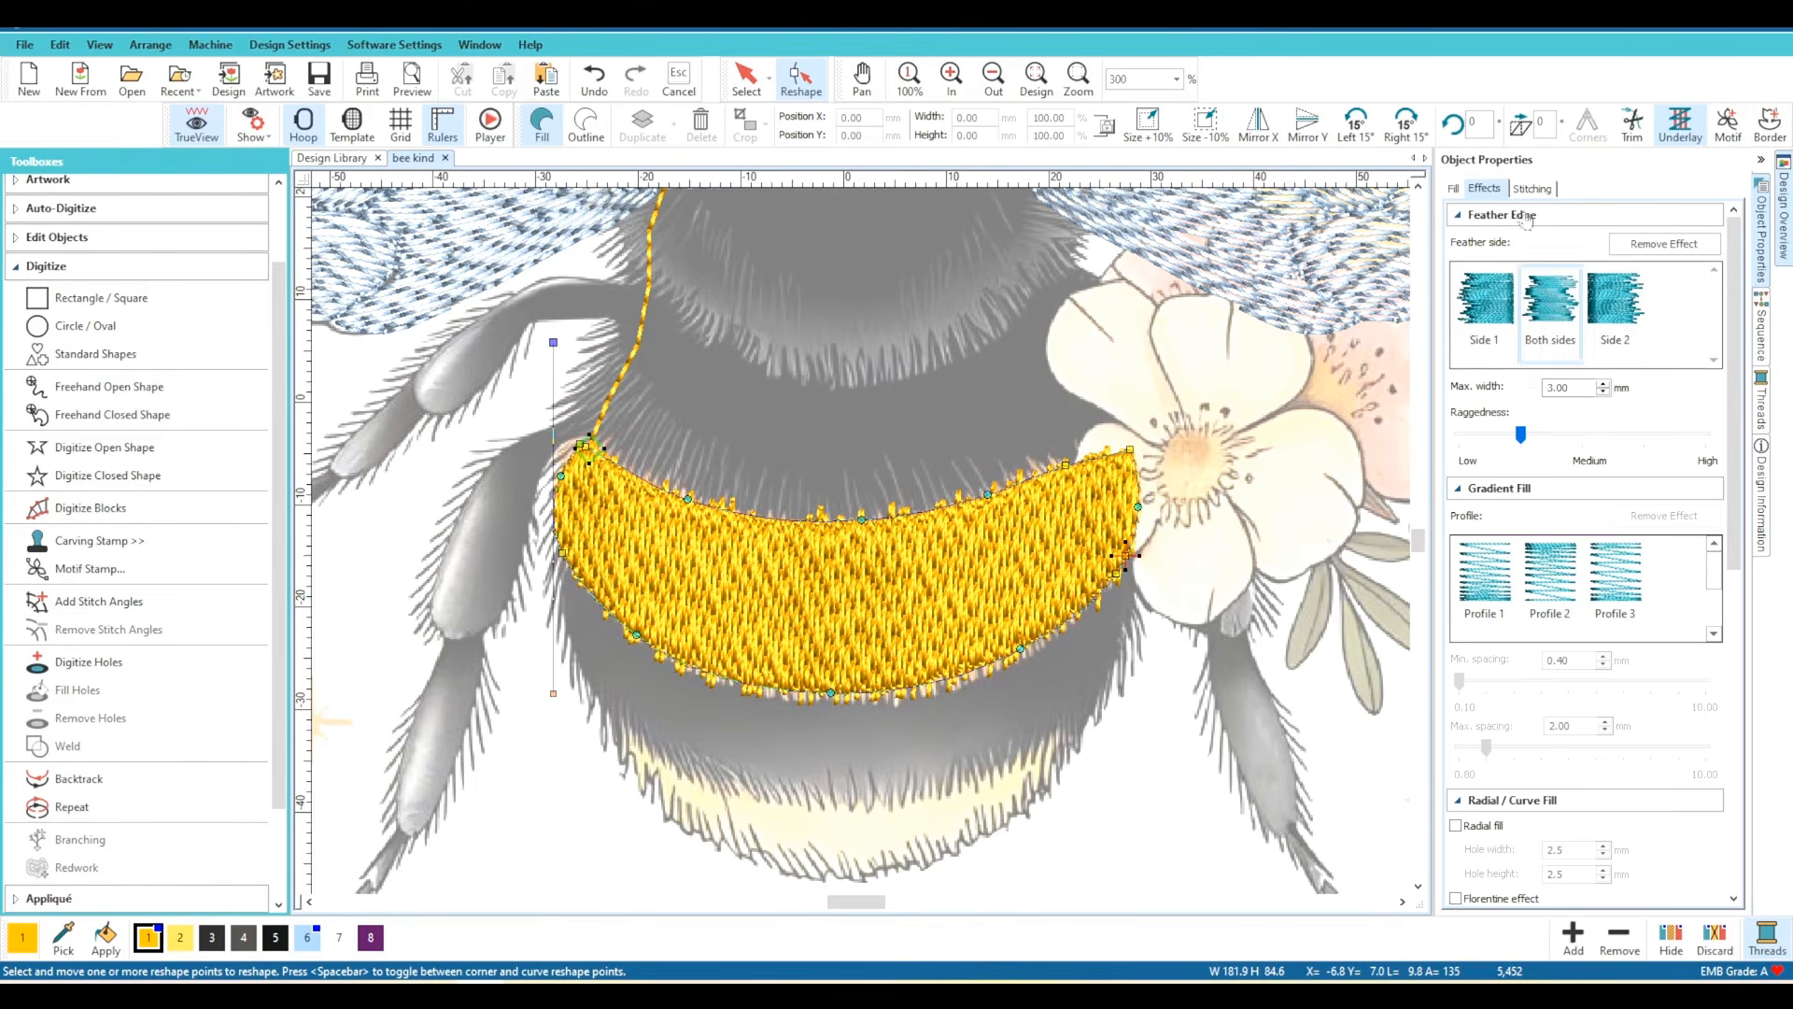
Turn off Travel on edge for the abdomen band and copy its object properties
left_click(1453, 189)
left_click_drag(1418, 541, 1419, 537)
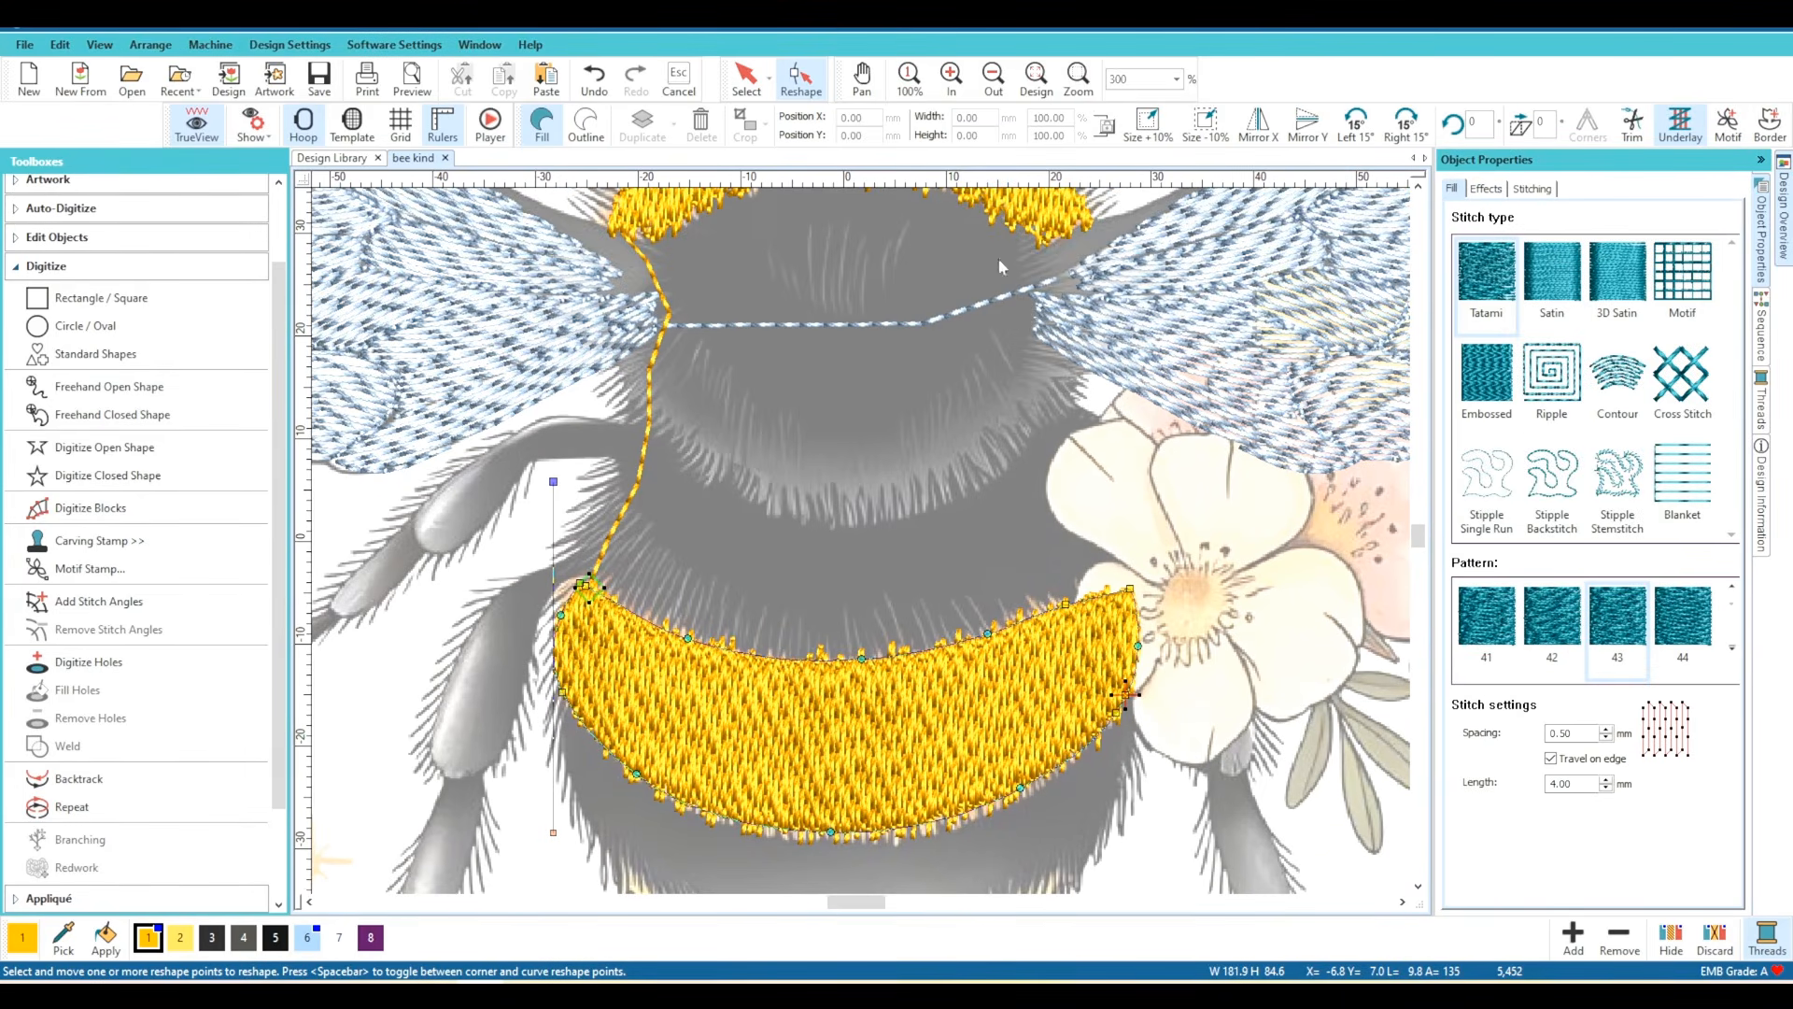
key("Escape")
scroll(995, 420, "down", 3)
right_click(988, 581)
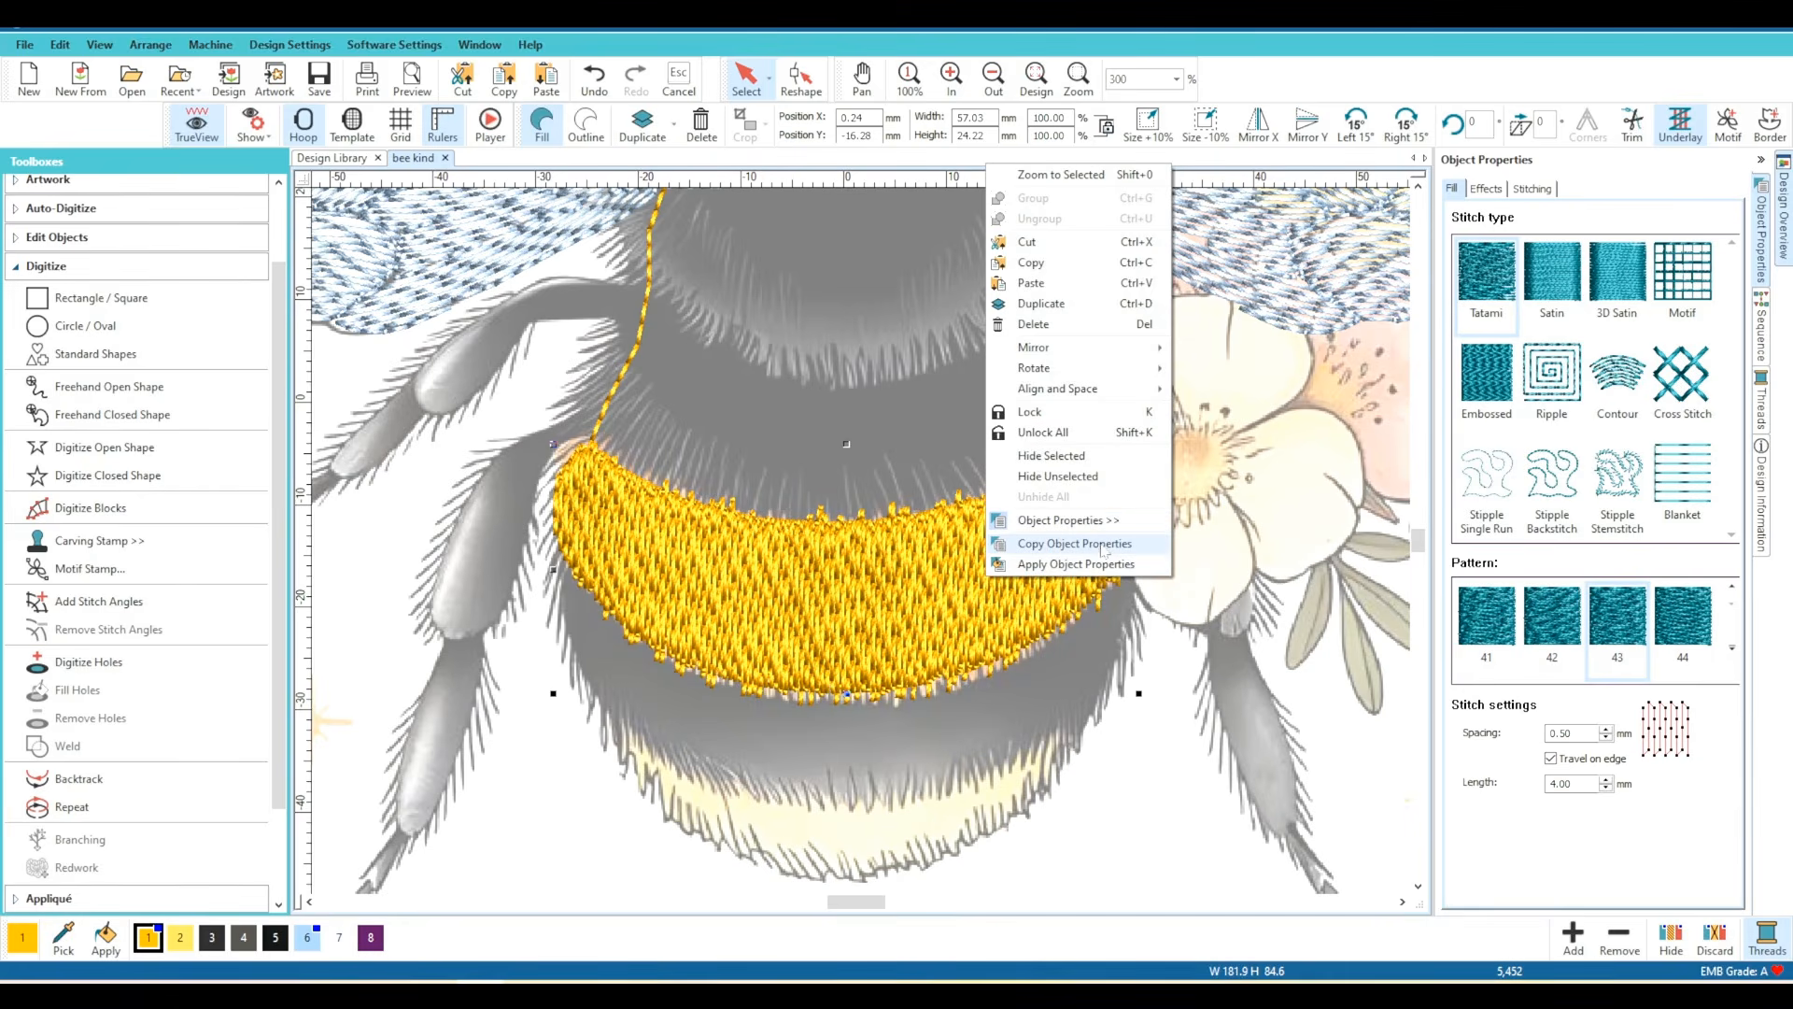
left_click(1074, 543)
scroll(1406, 539, "down", 1)
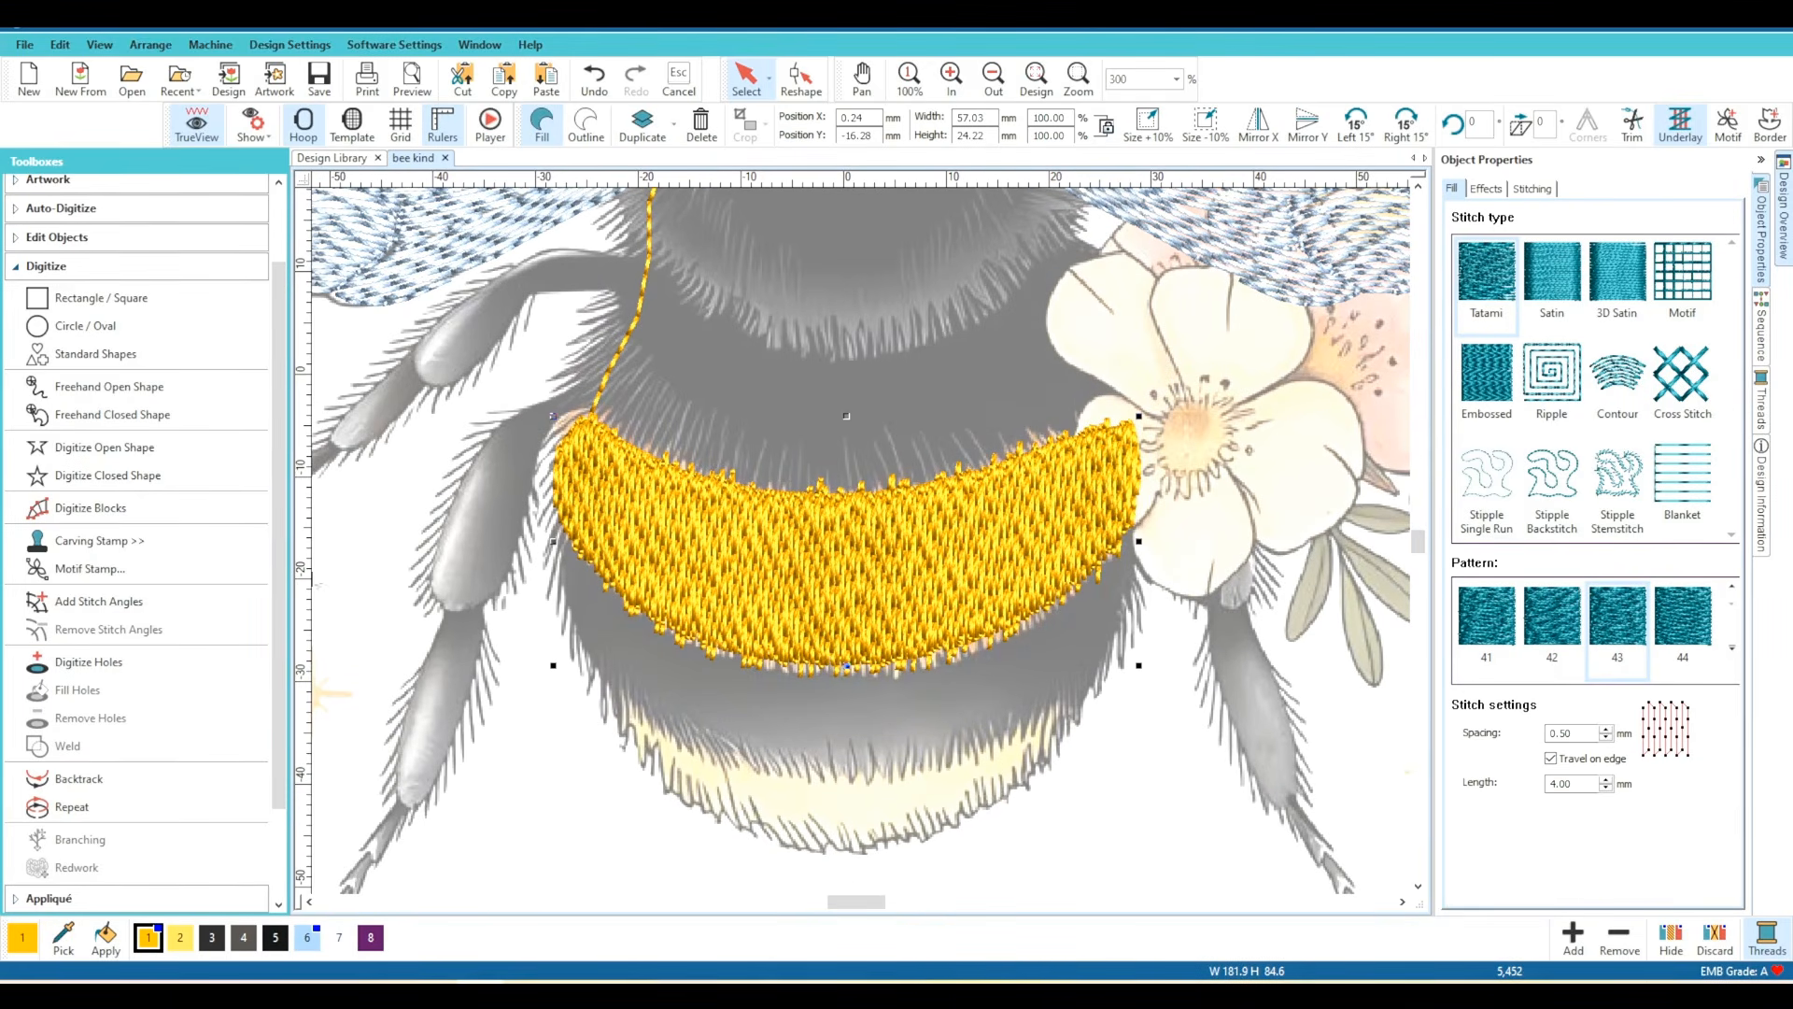
left_click(1574, 755)
right_click(950, 539)
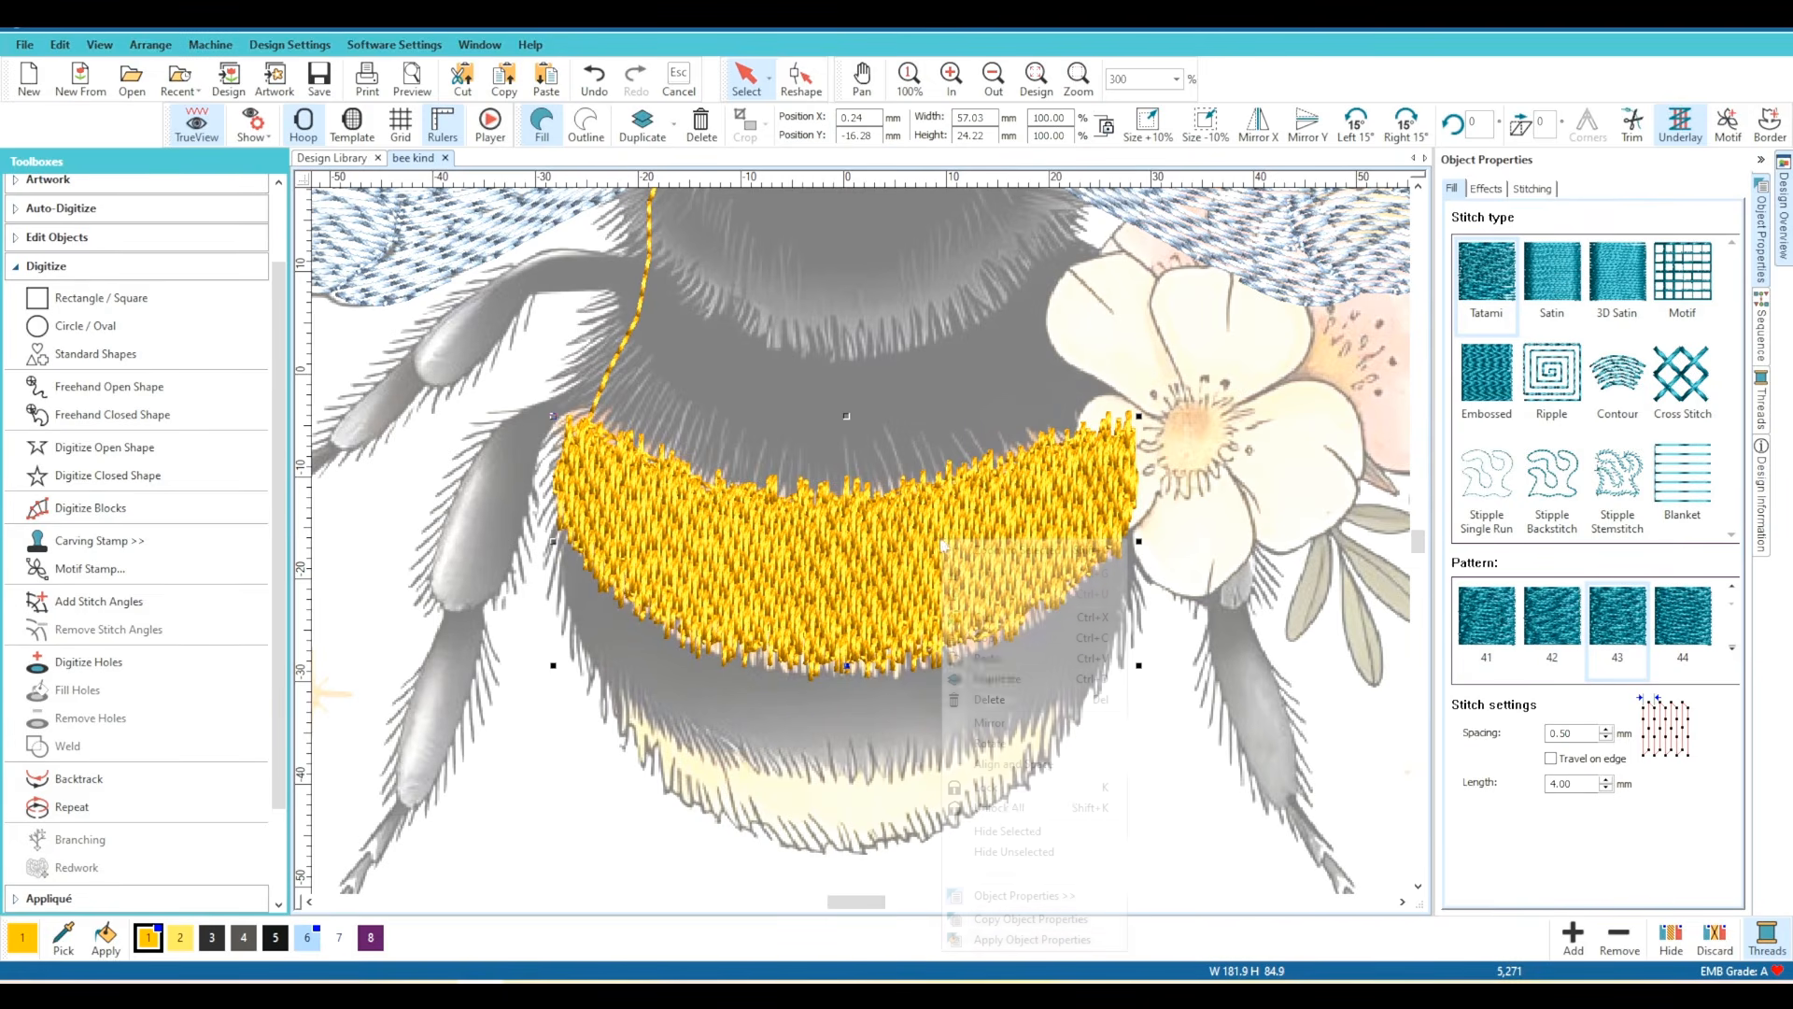
left_click(1016, 916)
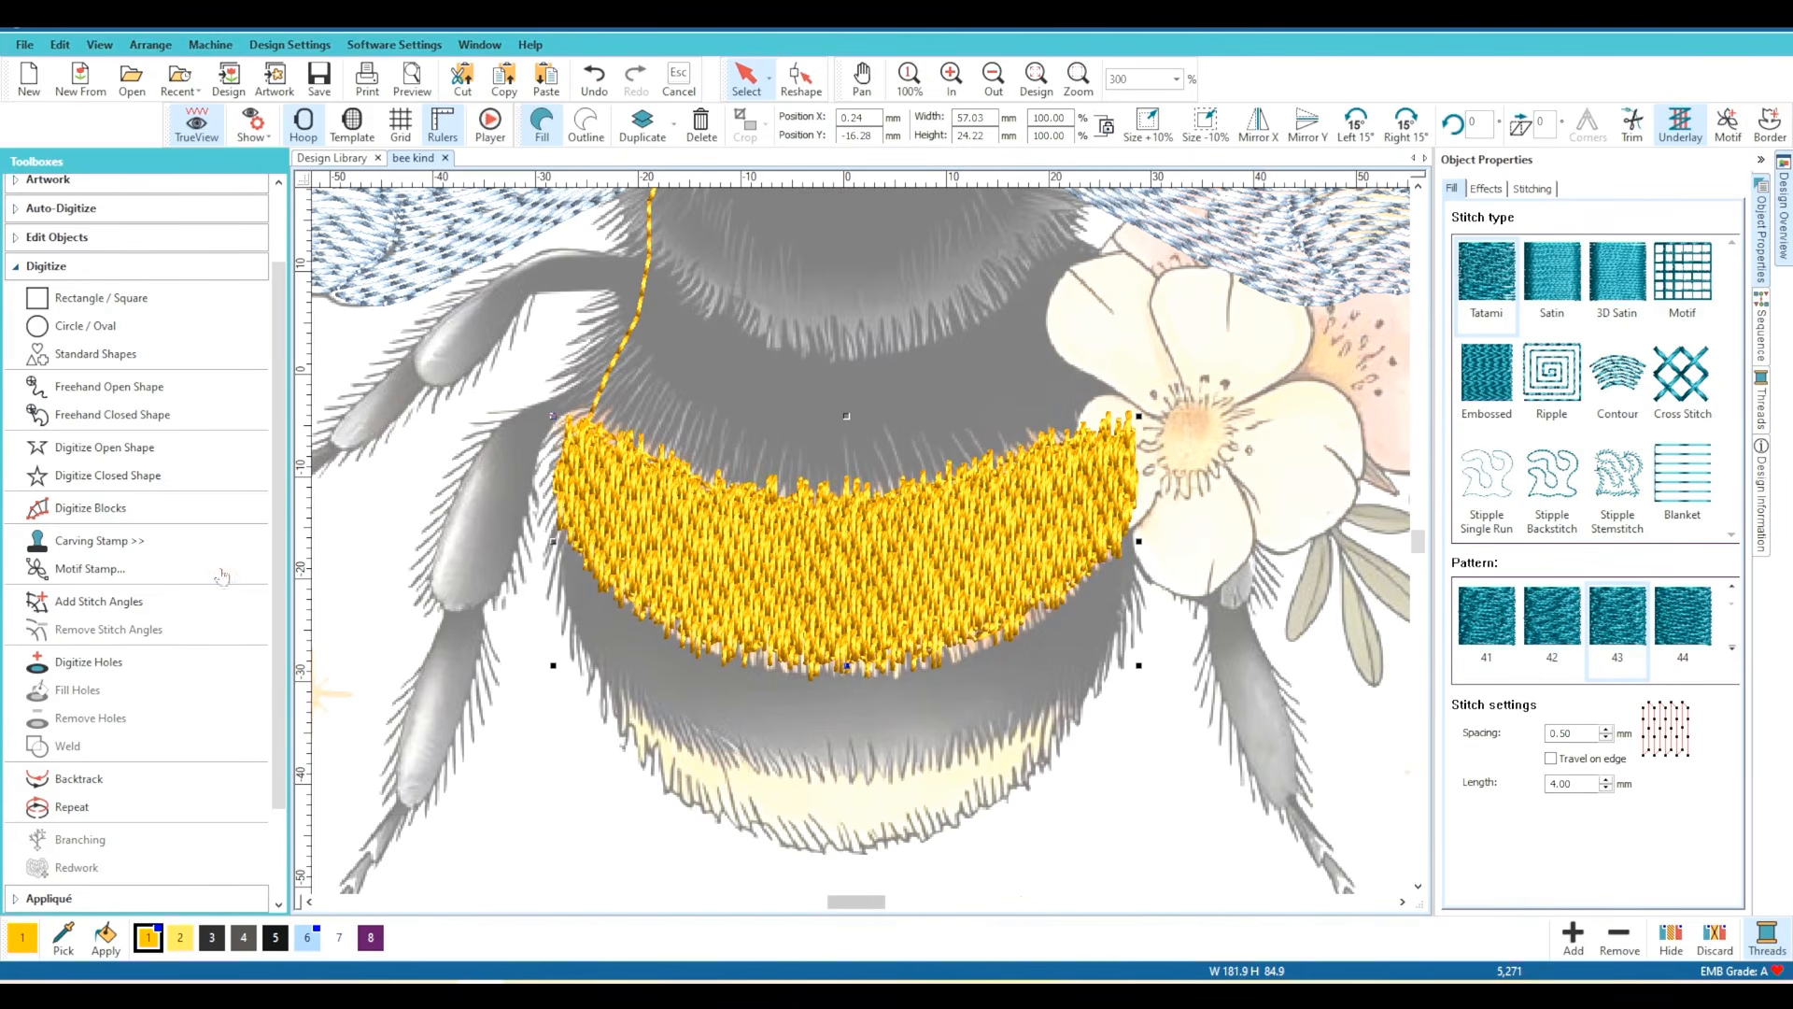
Digitize a four-point Single Run open shape from the abdomen band's right end down the body's edge to the lowest pale band
left_click(105, 447)
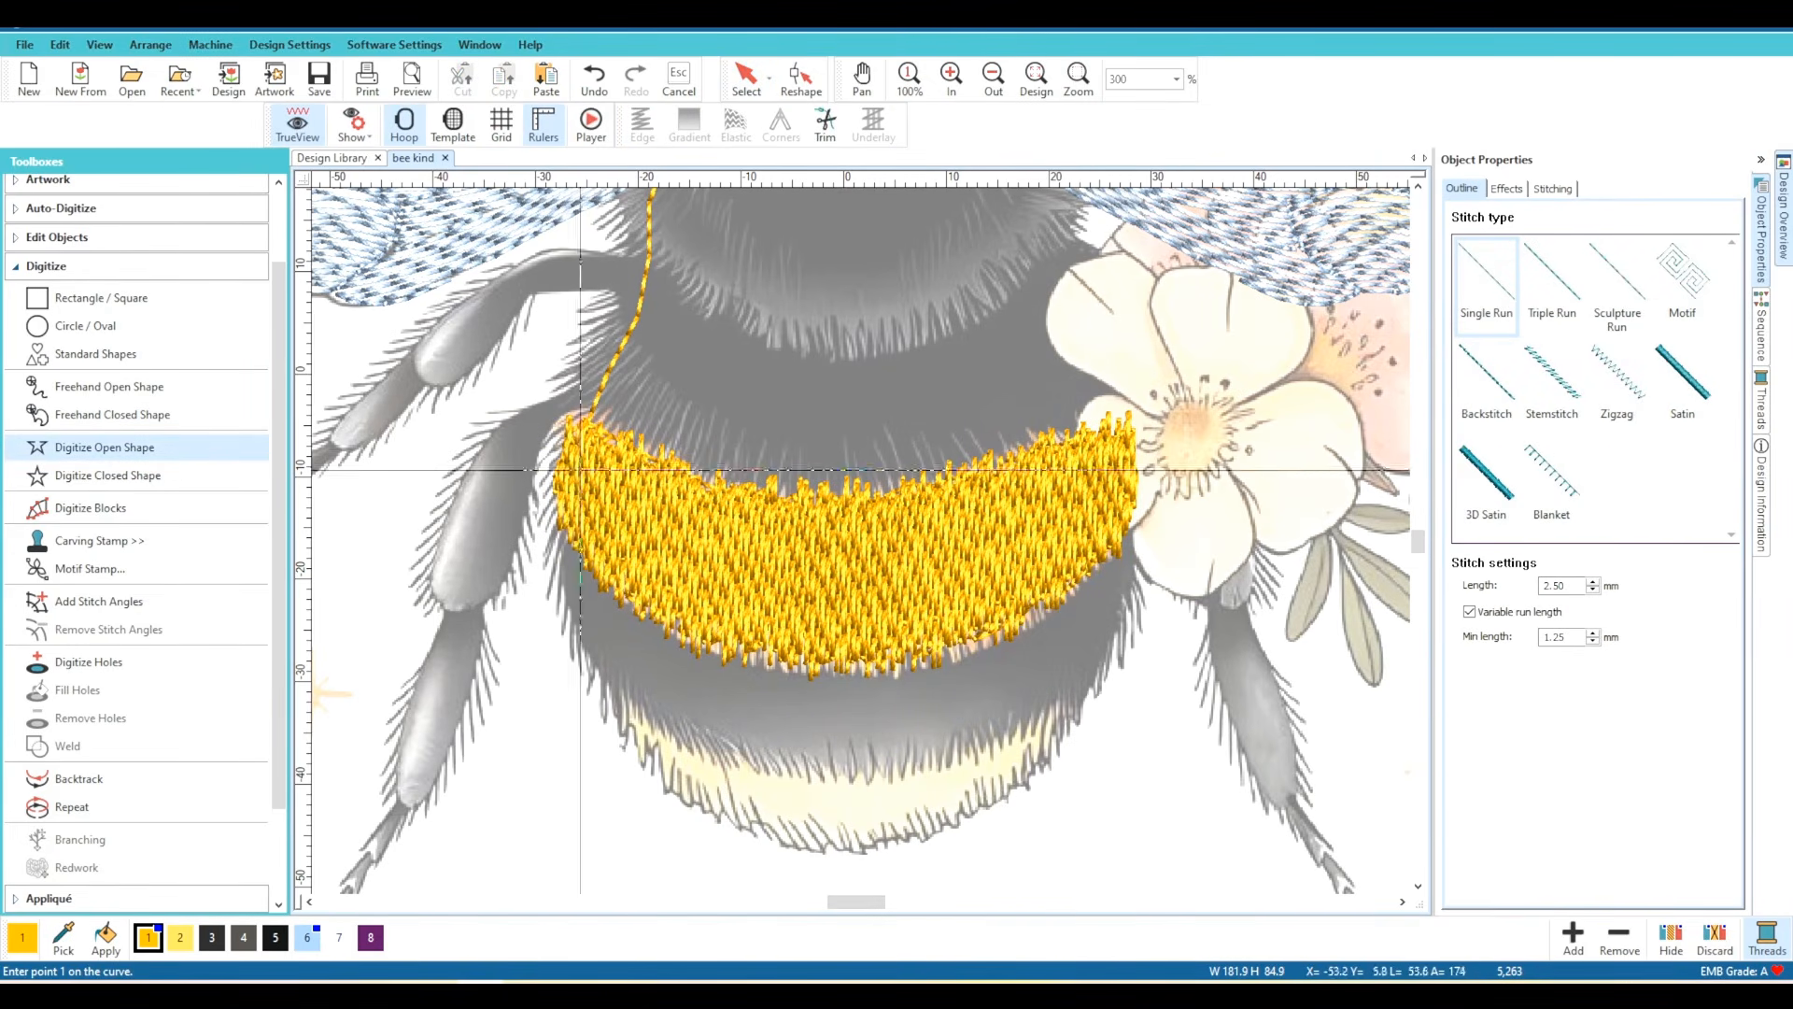
left_click(1122, 516)
left_click(1123, 575)
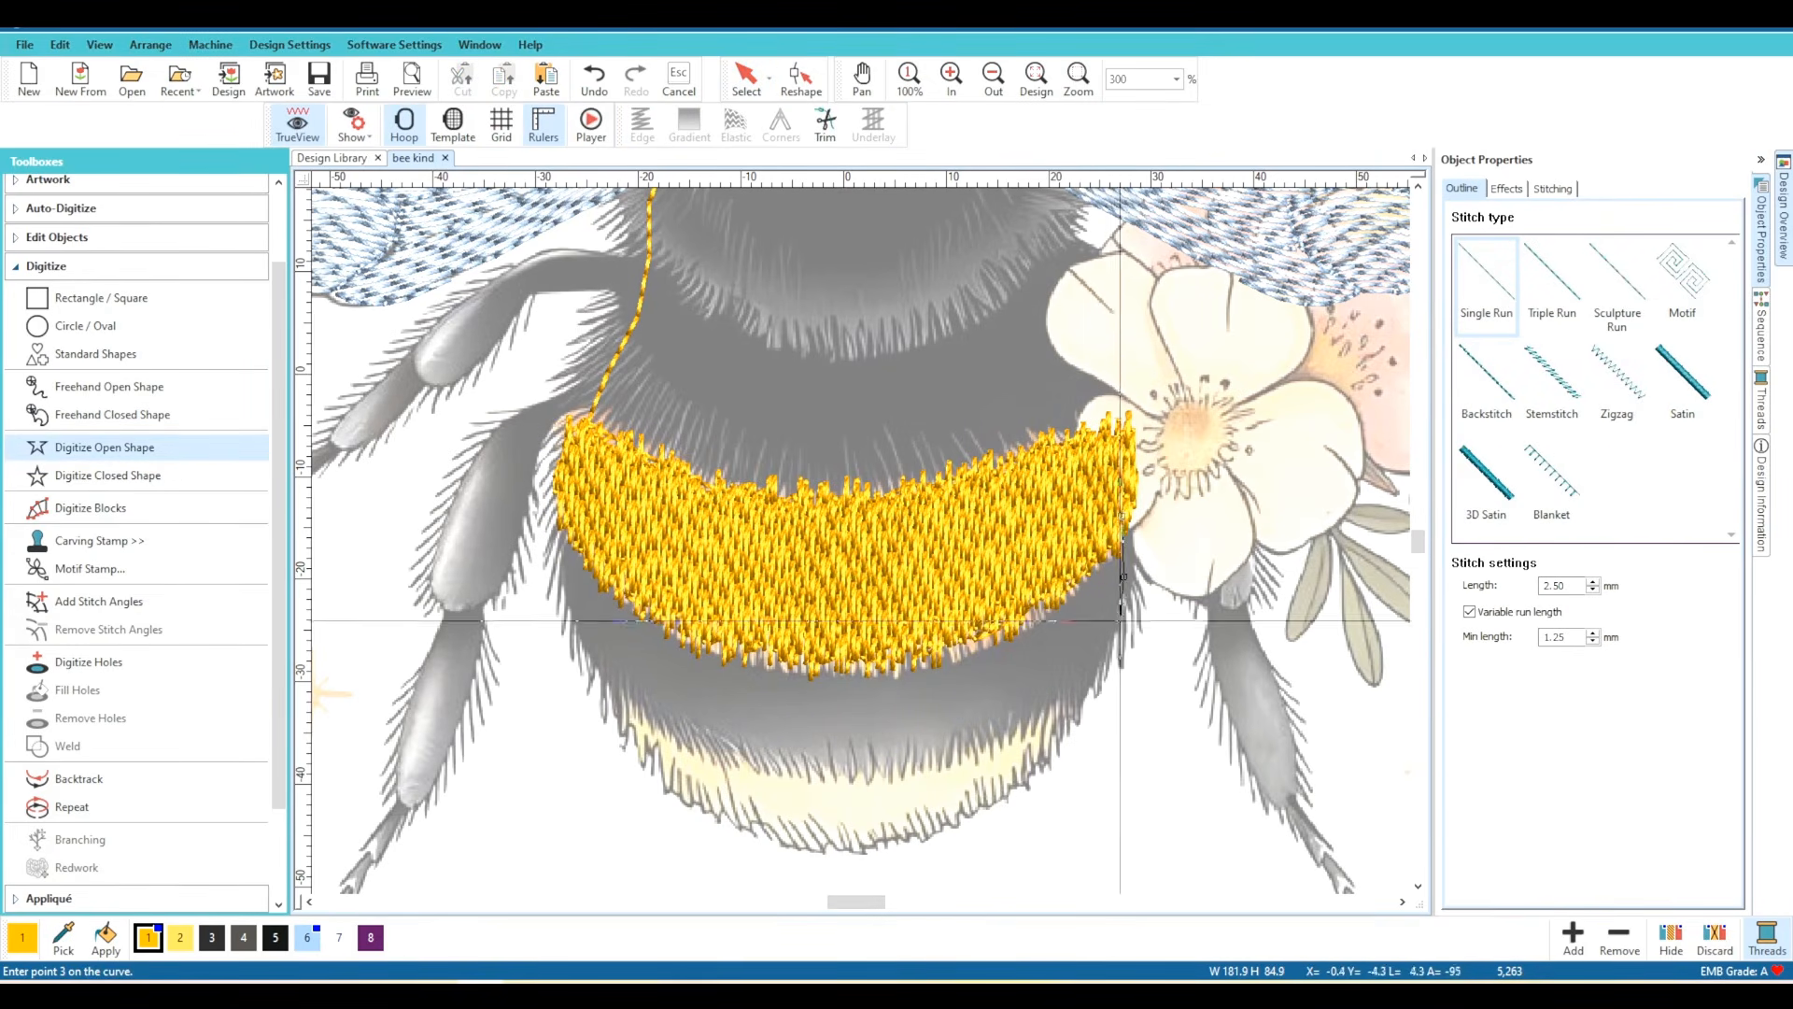
right_click(1106, 649)
right_click(1041, 734)
key("Return")
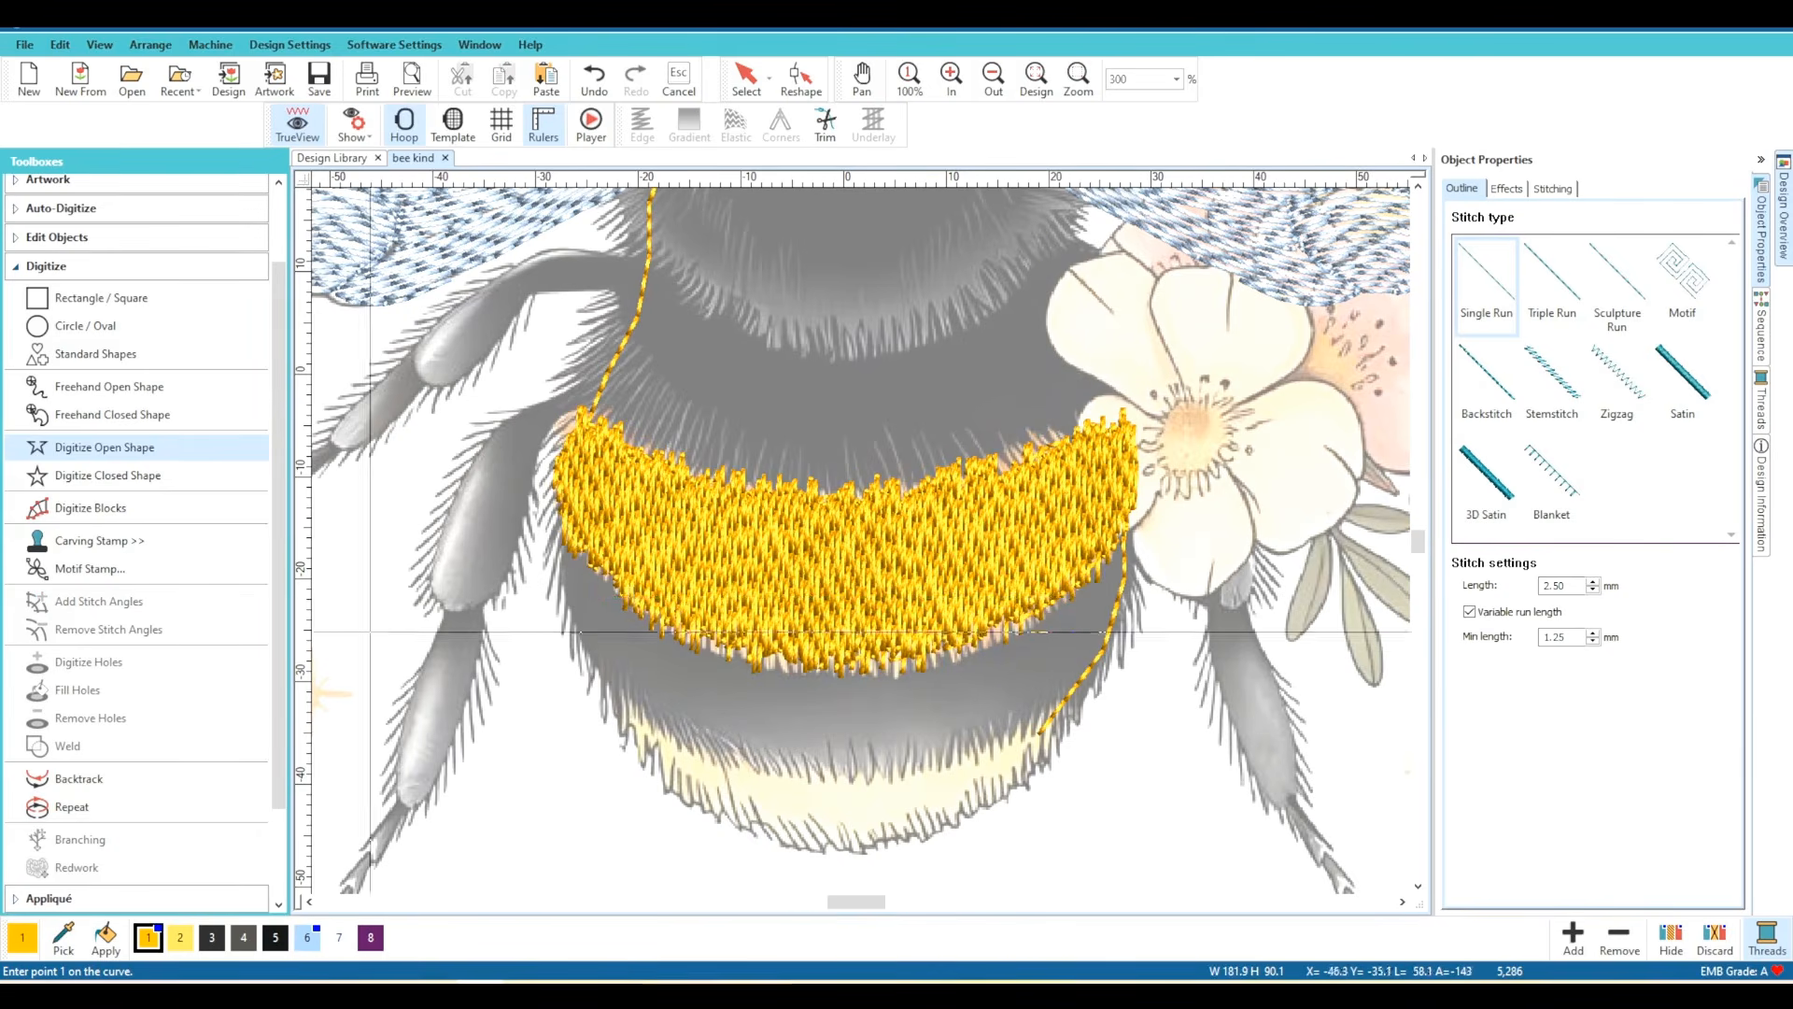
Digitize the lowest pale band as a closed shape about 45 mm wide and 14 mm high, using the abdomen band's feathered Tatami properties
left_click(229, 474)
left_click(619, 698)
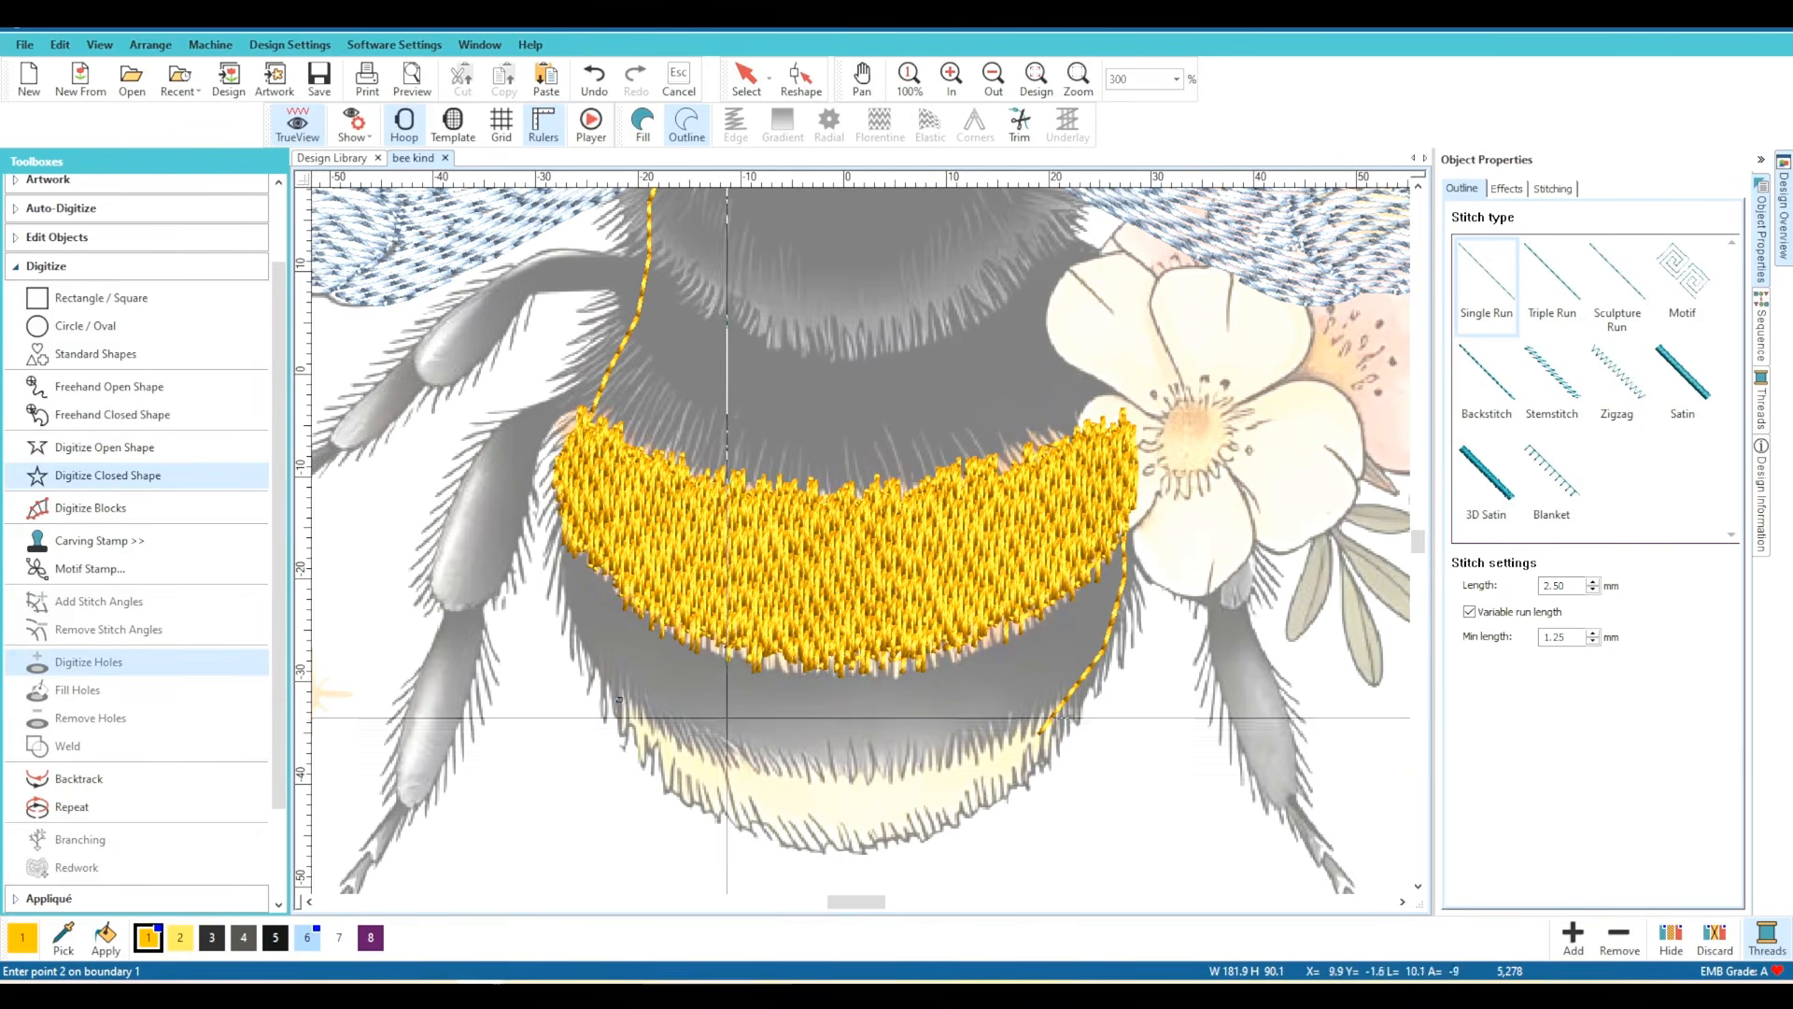
right_click(758, 758)
right_click(931, 763)
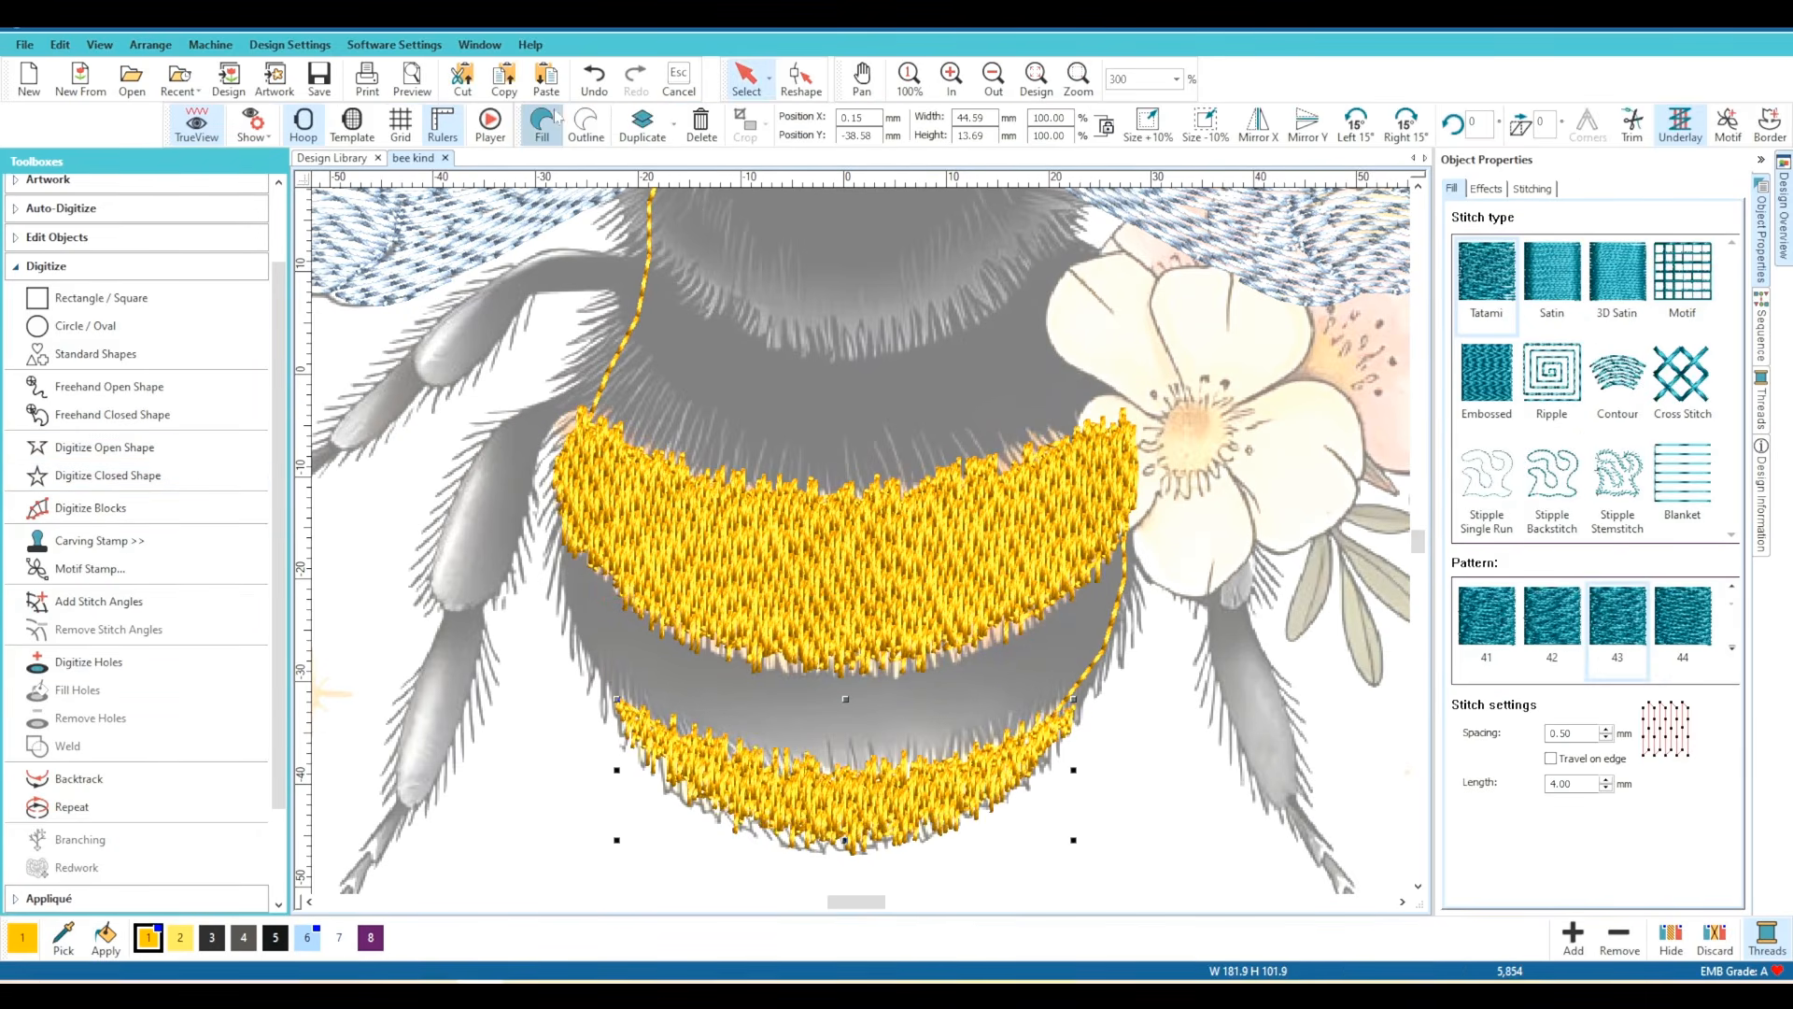
left_click_drag(1416, 546, 1415, 544)
key("s")
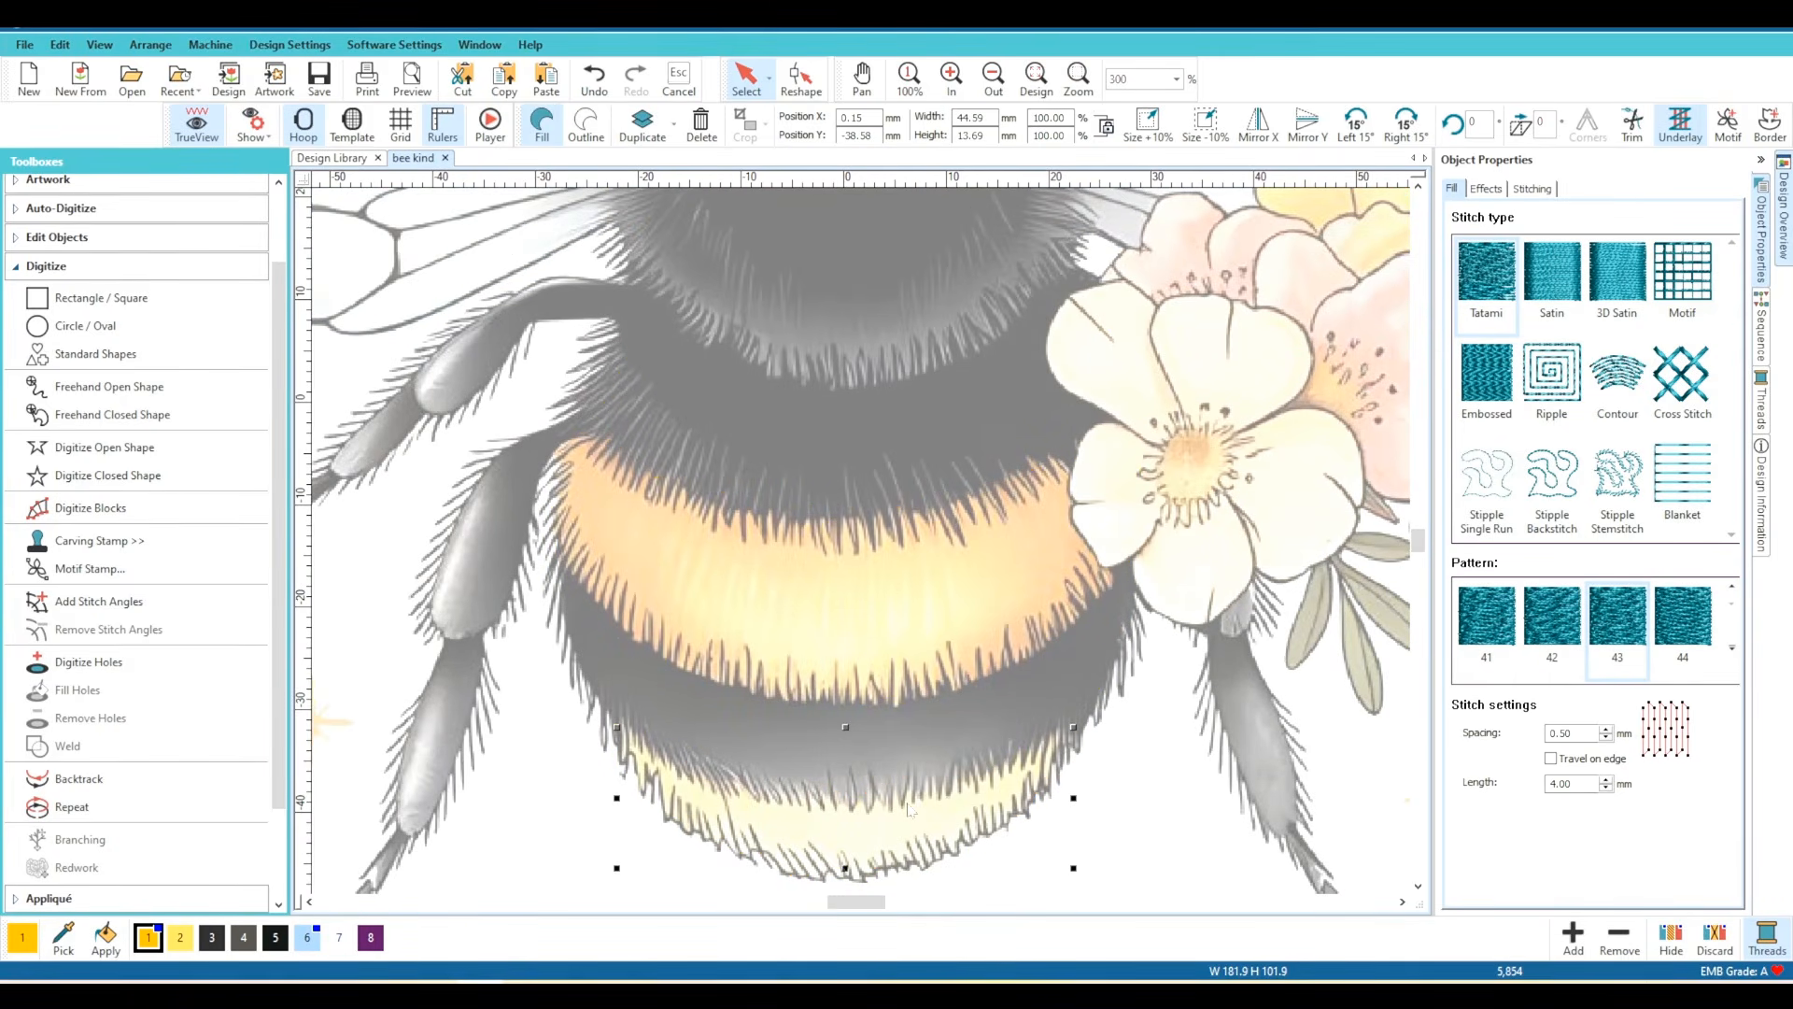
key("s")
left_click_drag(1416, 542, 1417, 544)
key("Escape")
Digitize a closed Tatami shading patch in the lighter yellow along the lowest pale band's lower half, about 39 mm wide and 9 mm high
left_click(181, 938)
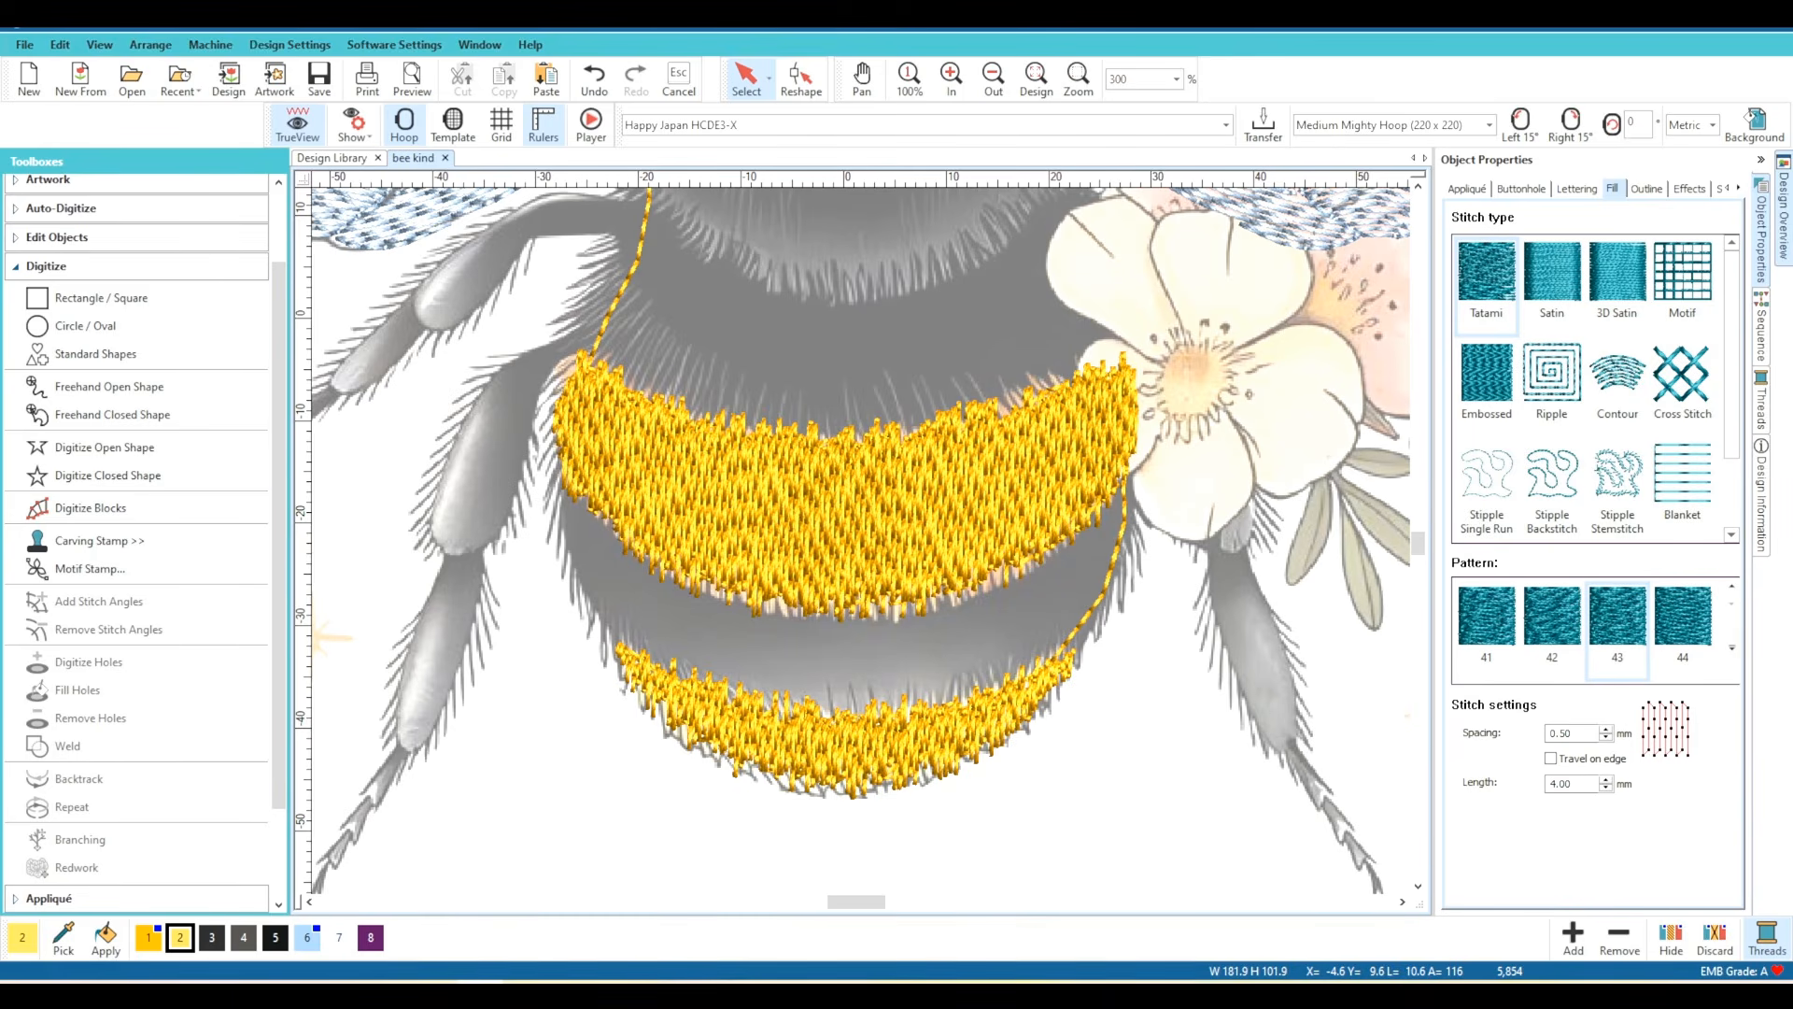
key("a")
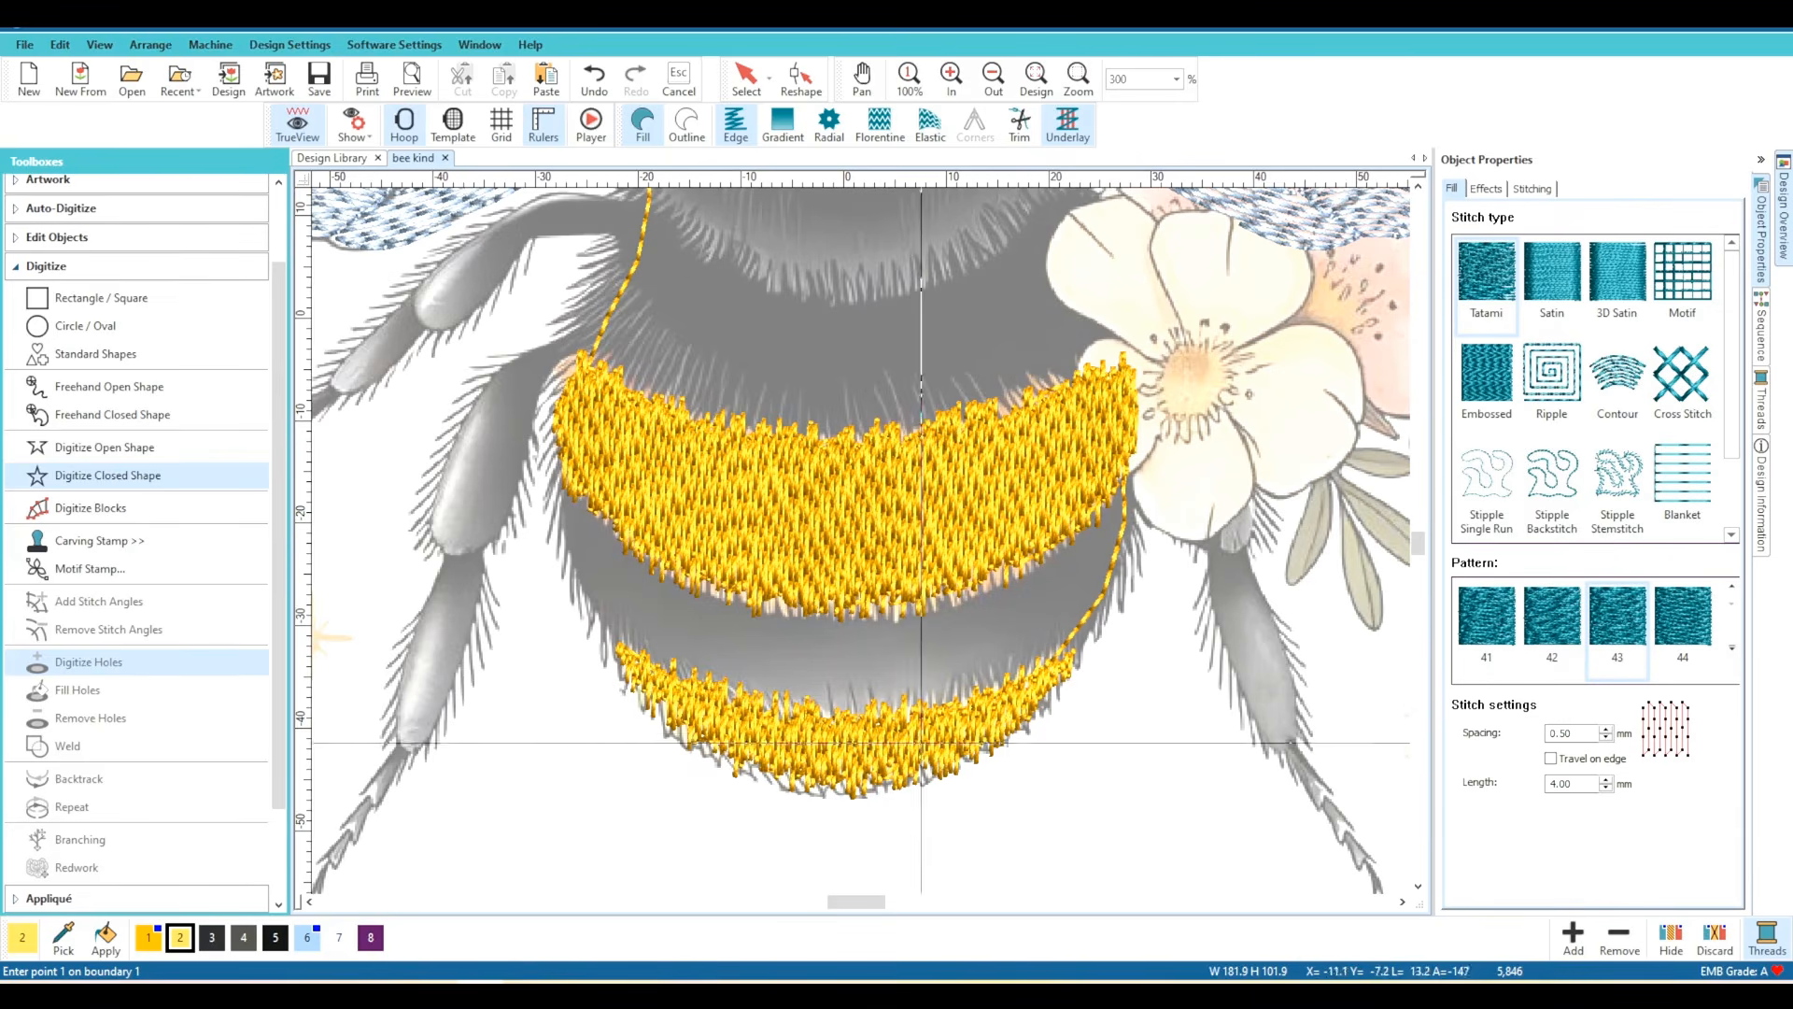
left_click(625, 685)
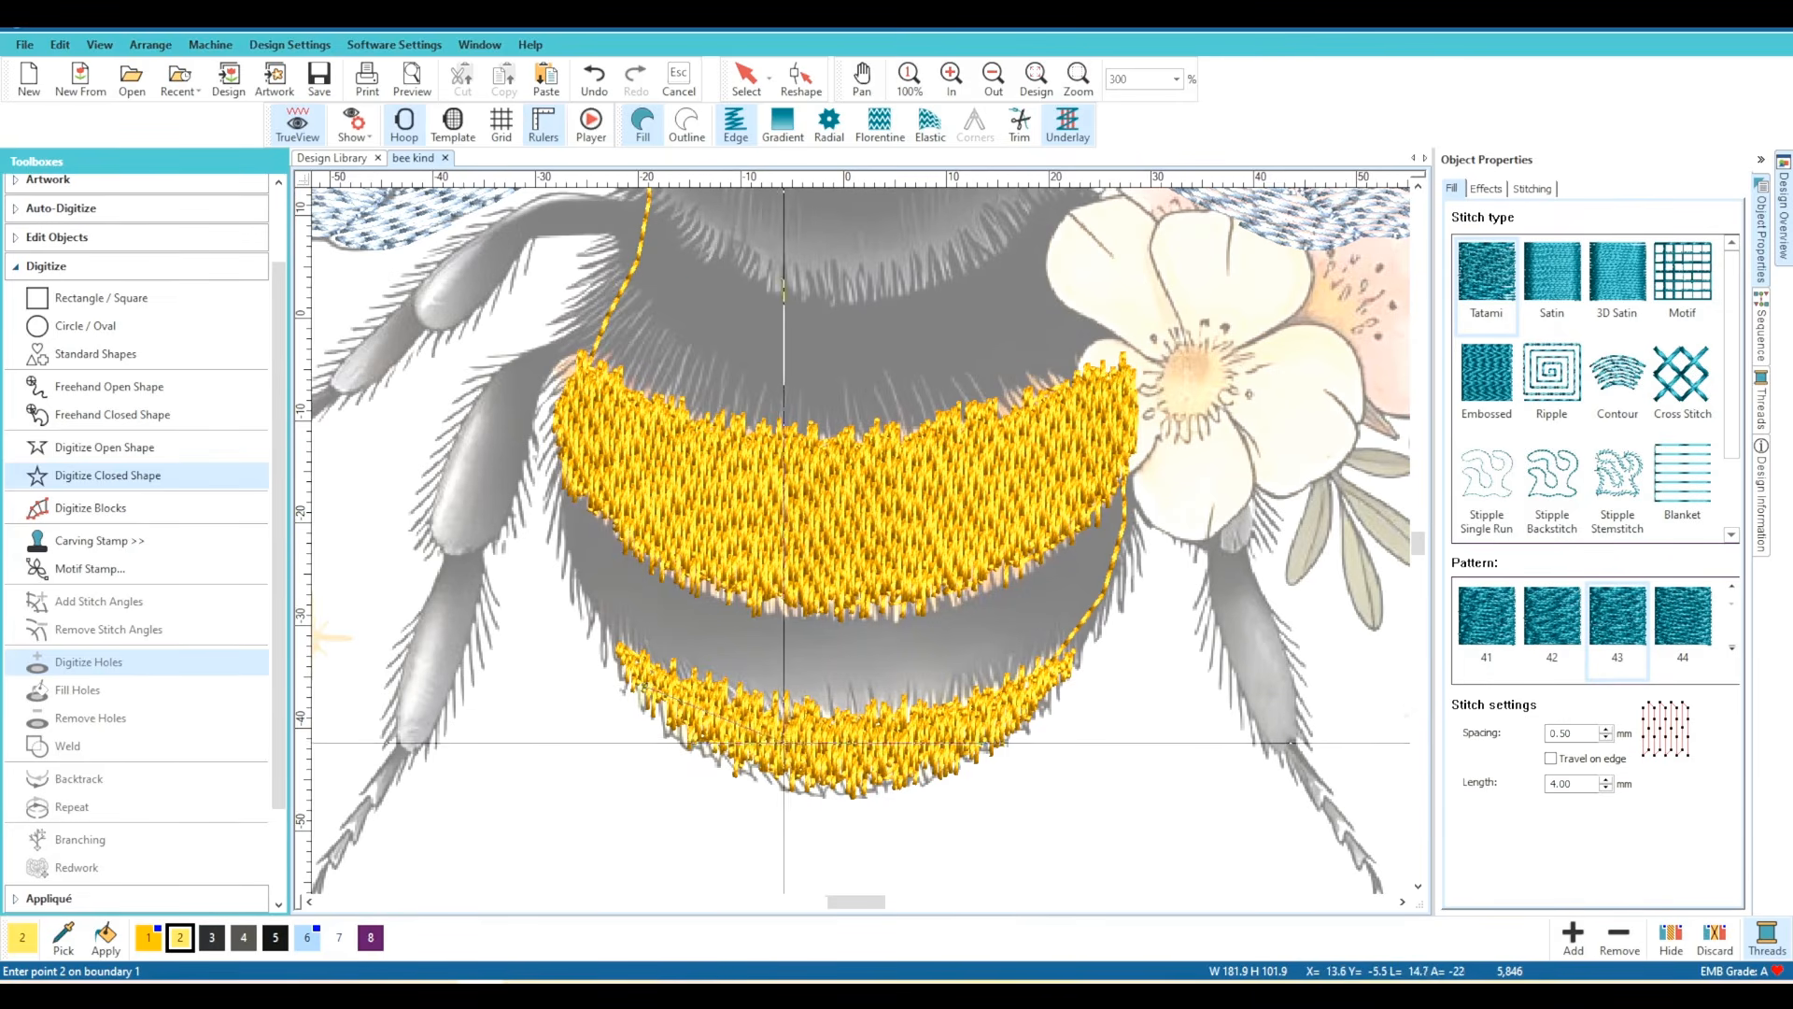
right_click(765, 736)
right_click(904, 744)
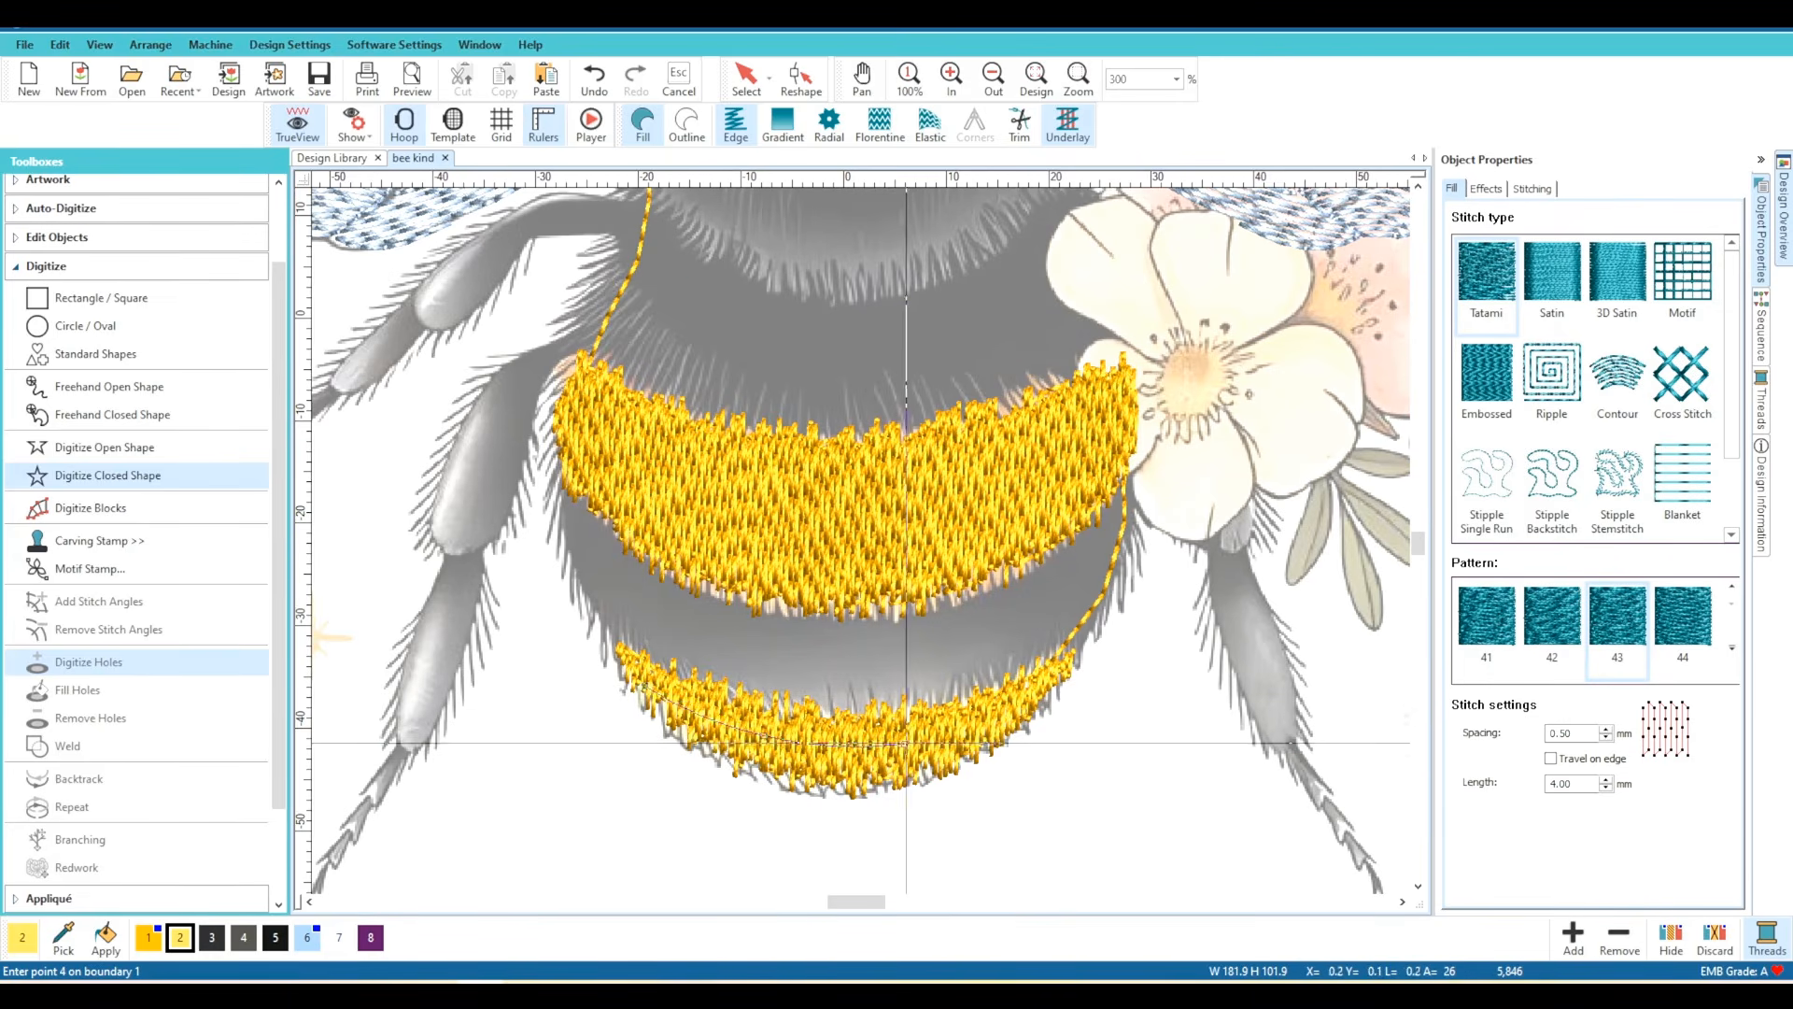
right_click(1008, 702)
right_click(1058, 675)
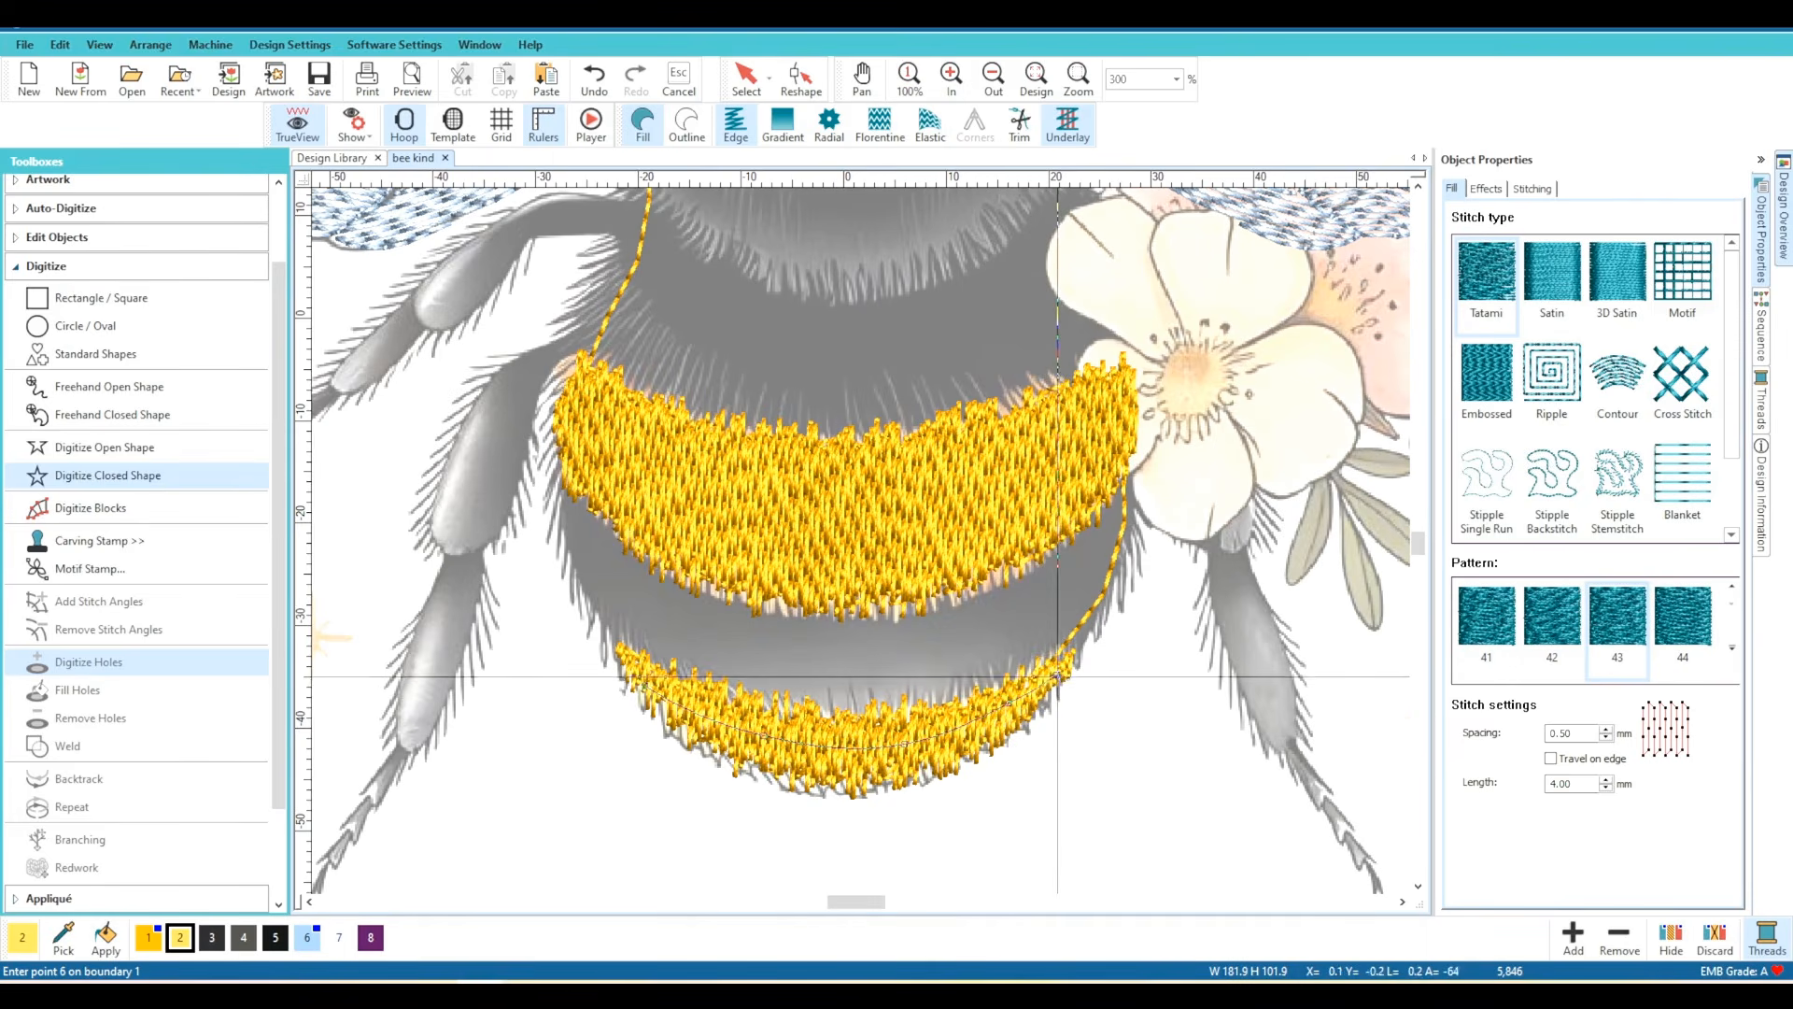
right_click(1046, 697)
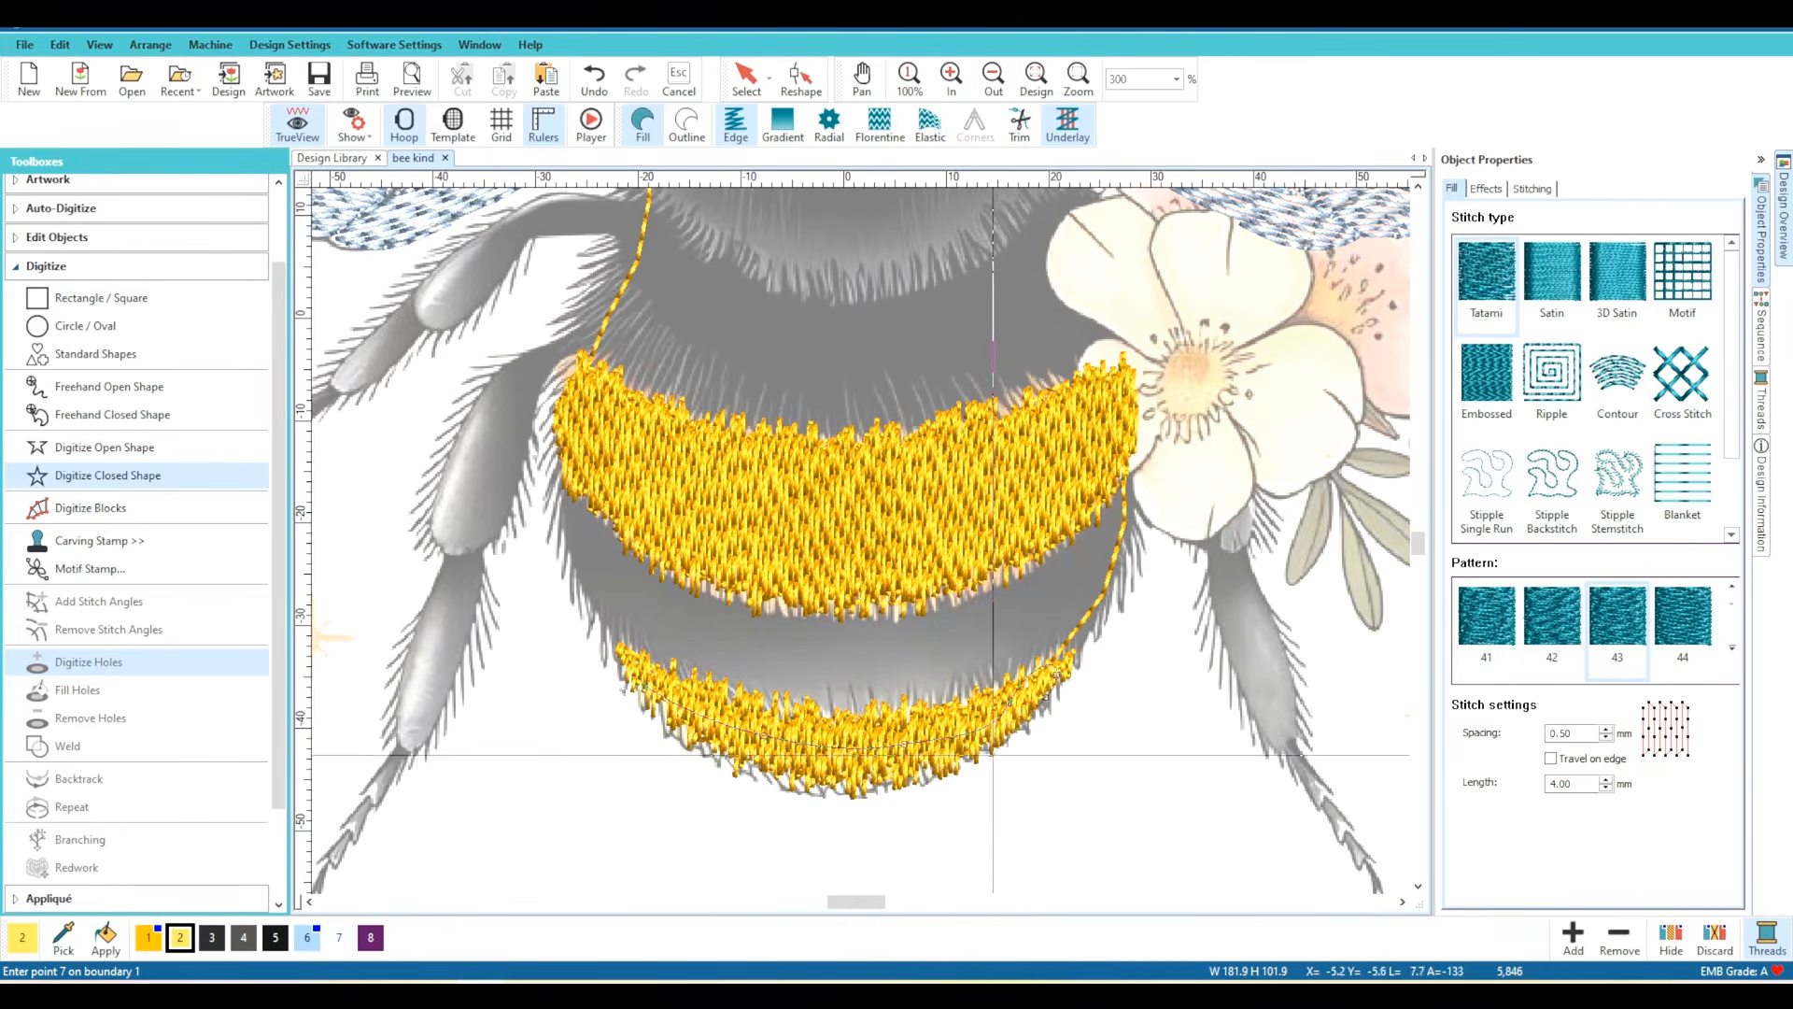
key("Return")
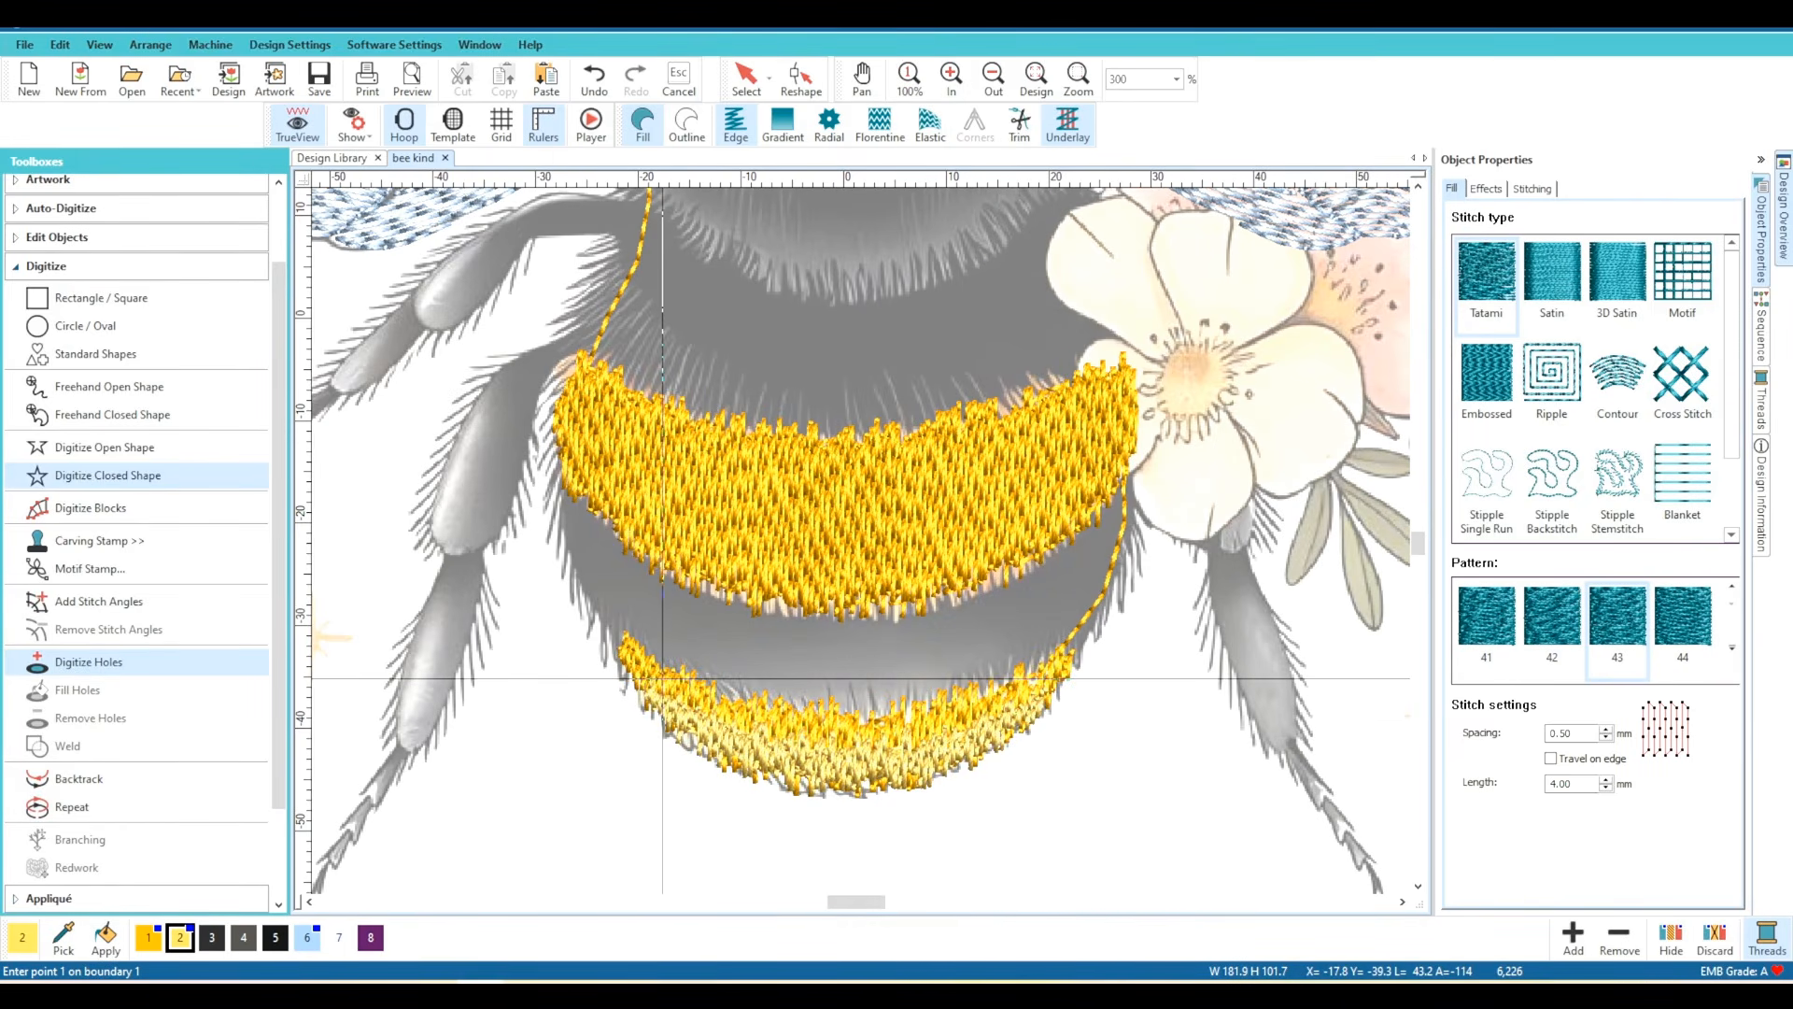
Recolor the lowest band's shading patch to purple thread 8 and move it down about 1 mm
key("Escape")
left_click(371, 938)
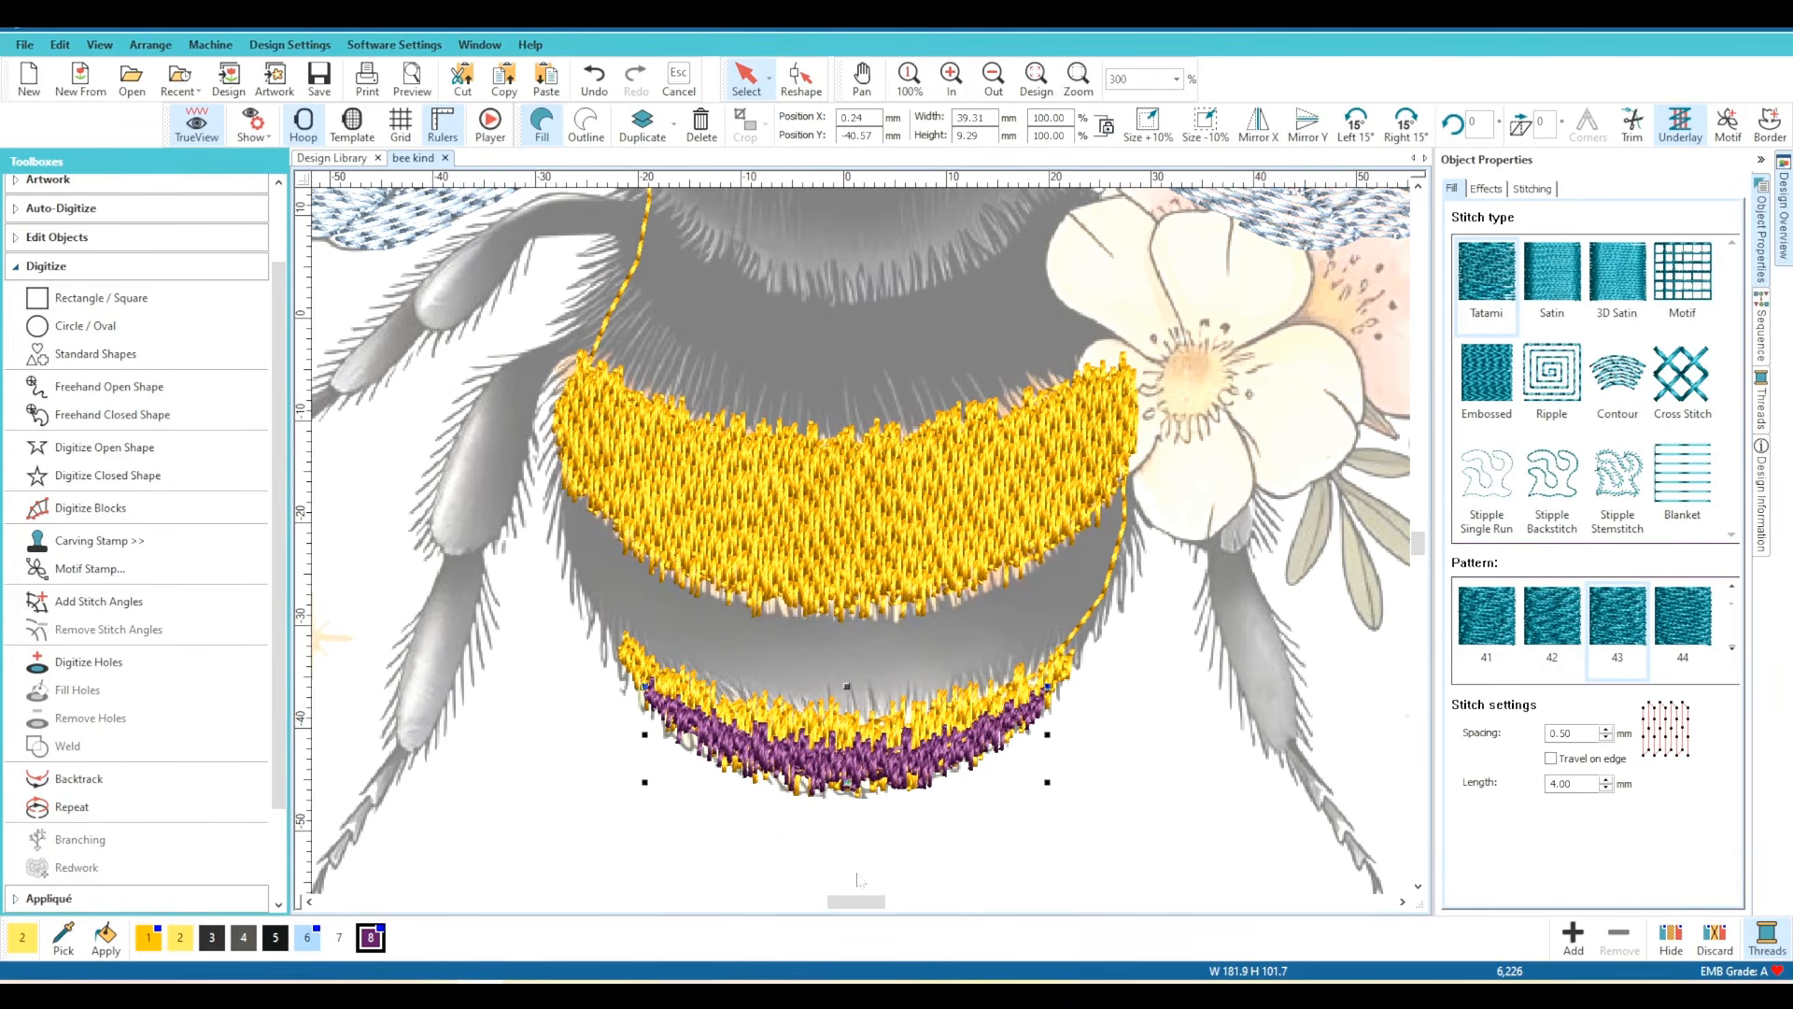
left_click_drag(860, 763, 859, 773)
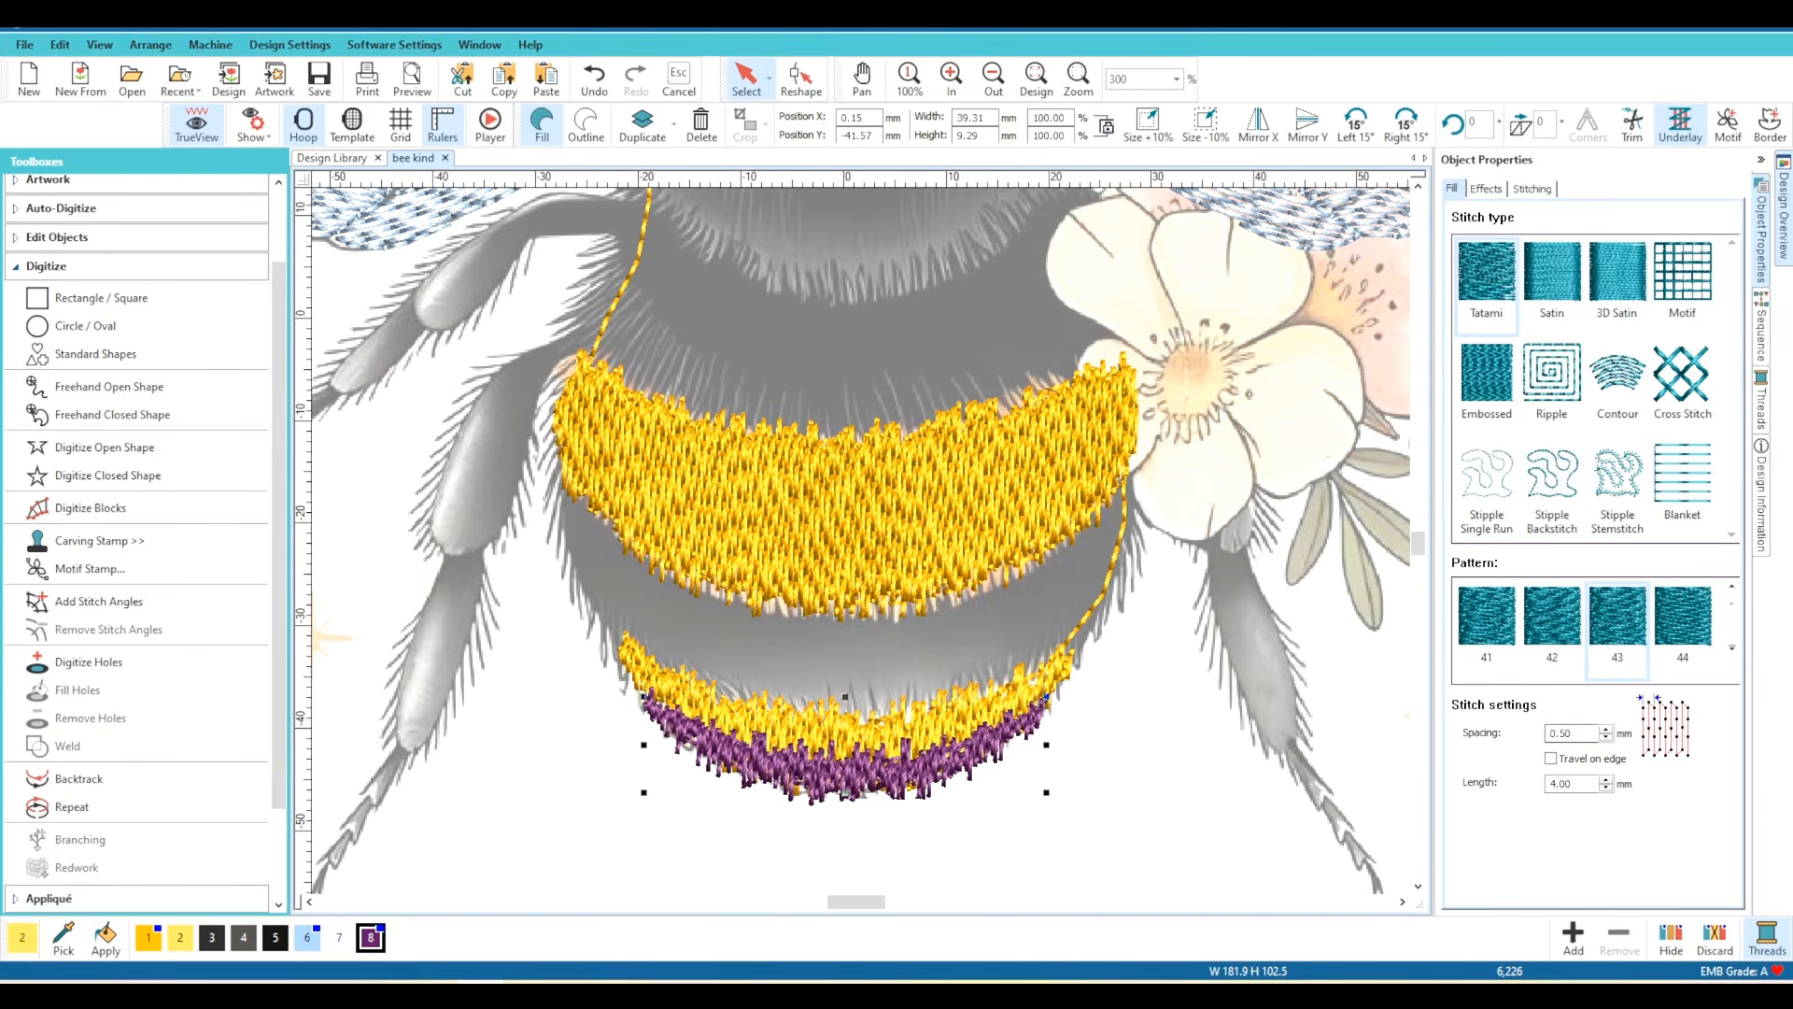
Set the lowest shading patch's stitch spacing to 1.2 mm and length to 5 mm, and turn off its Underlay 1
left_click_drag(1579, 734, 1539, 738)
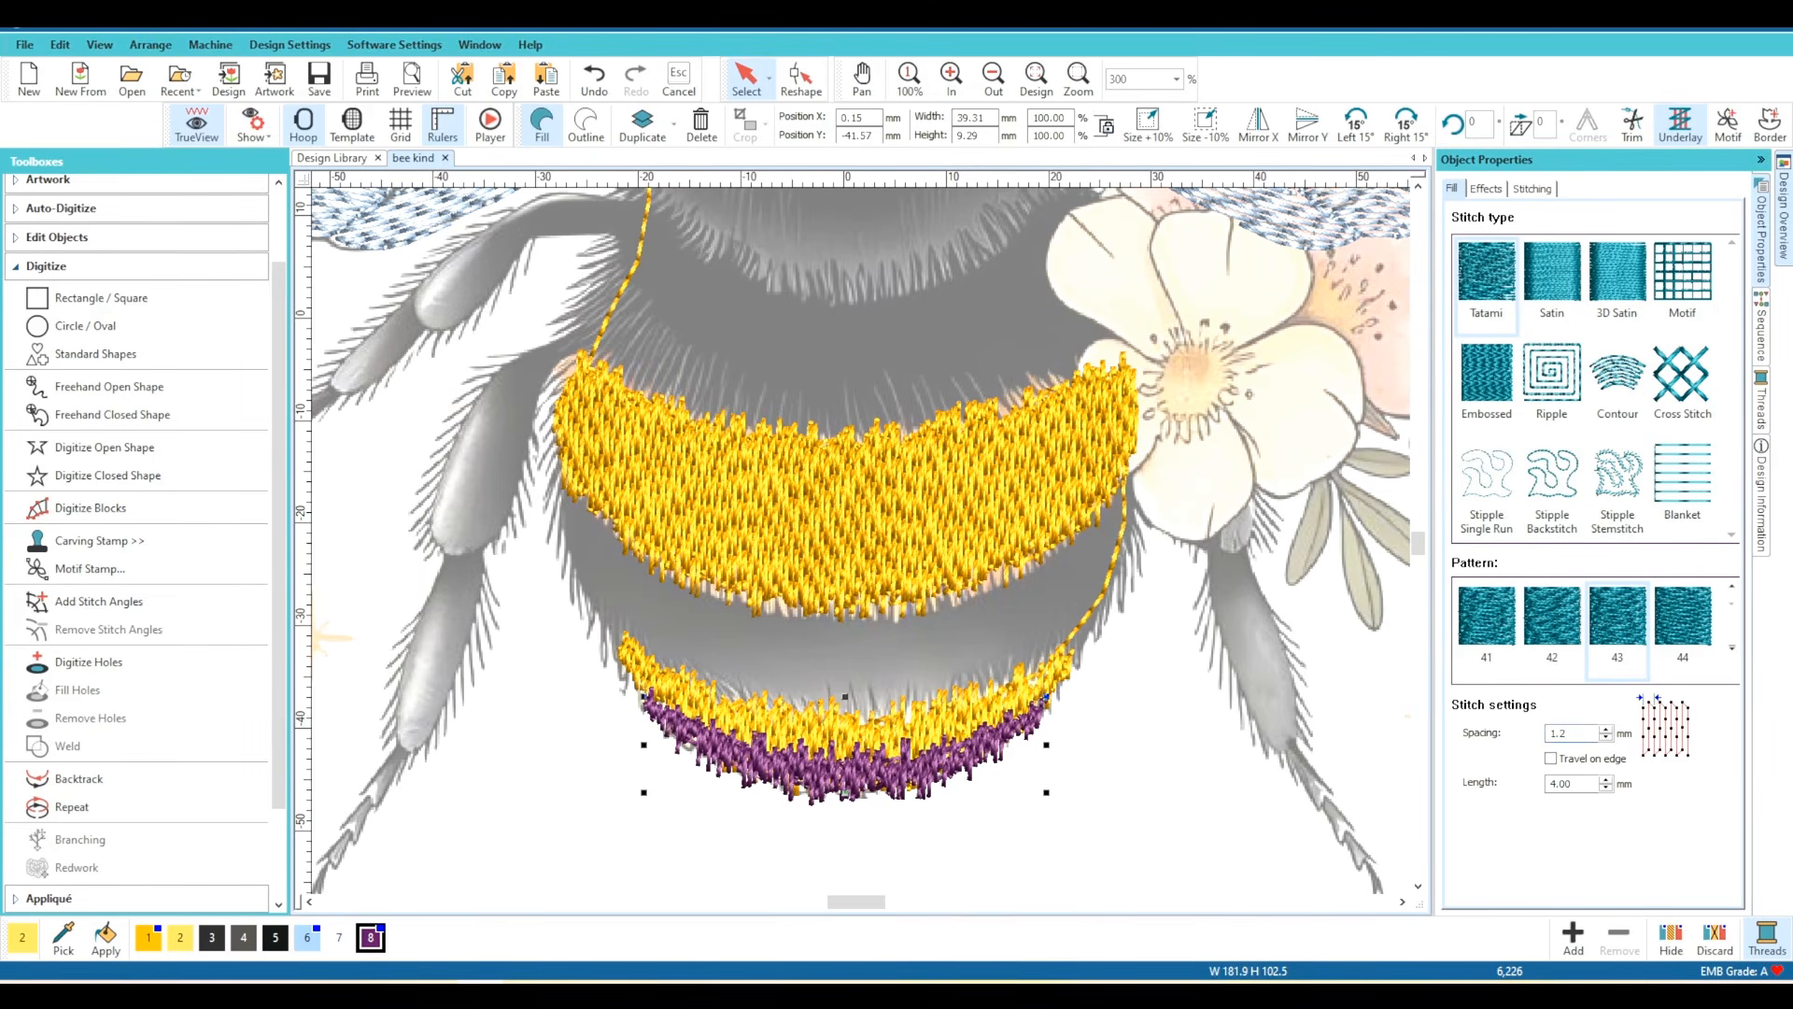
key("Return")
key("Tab")
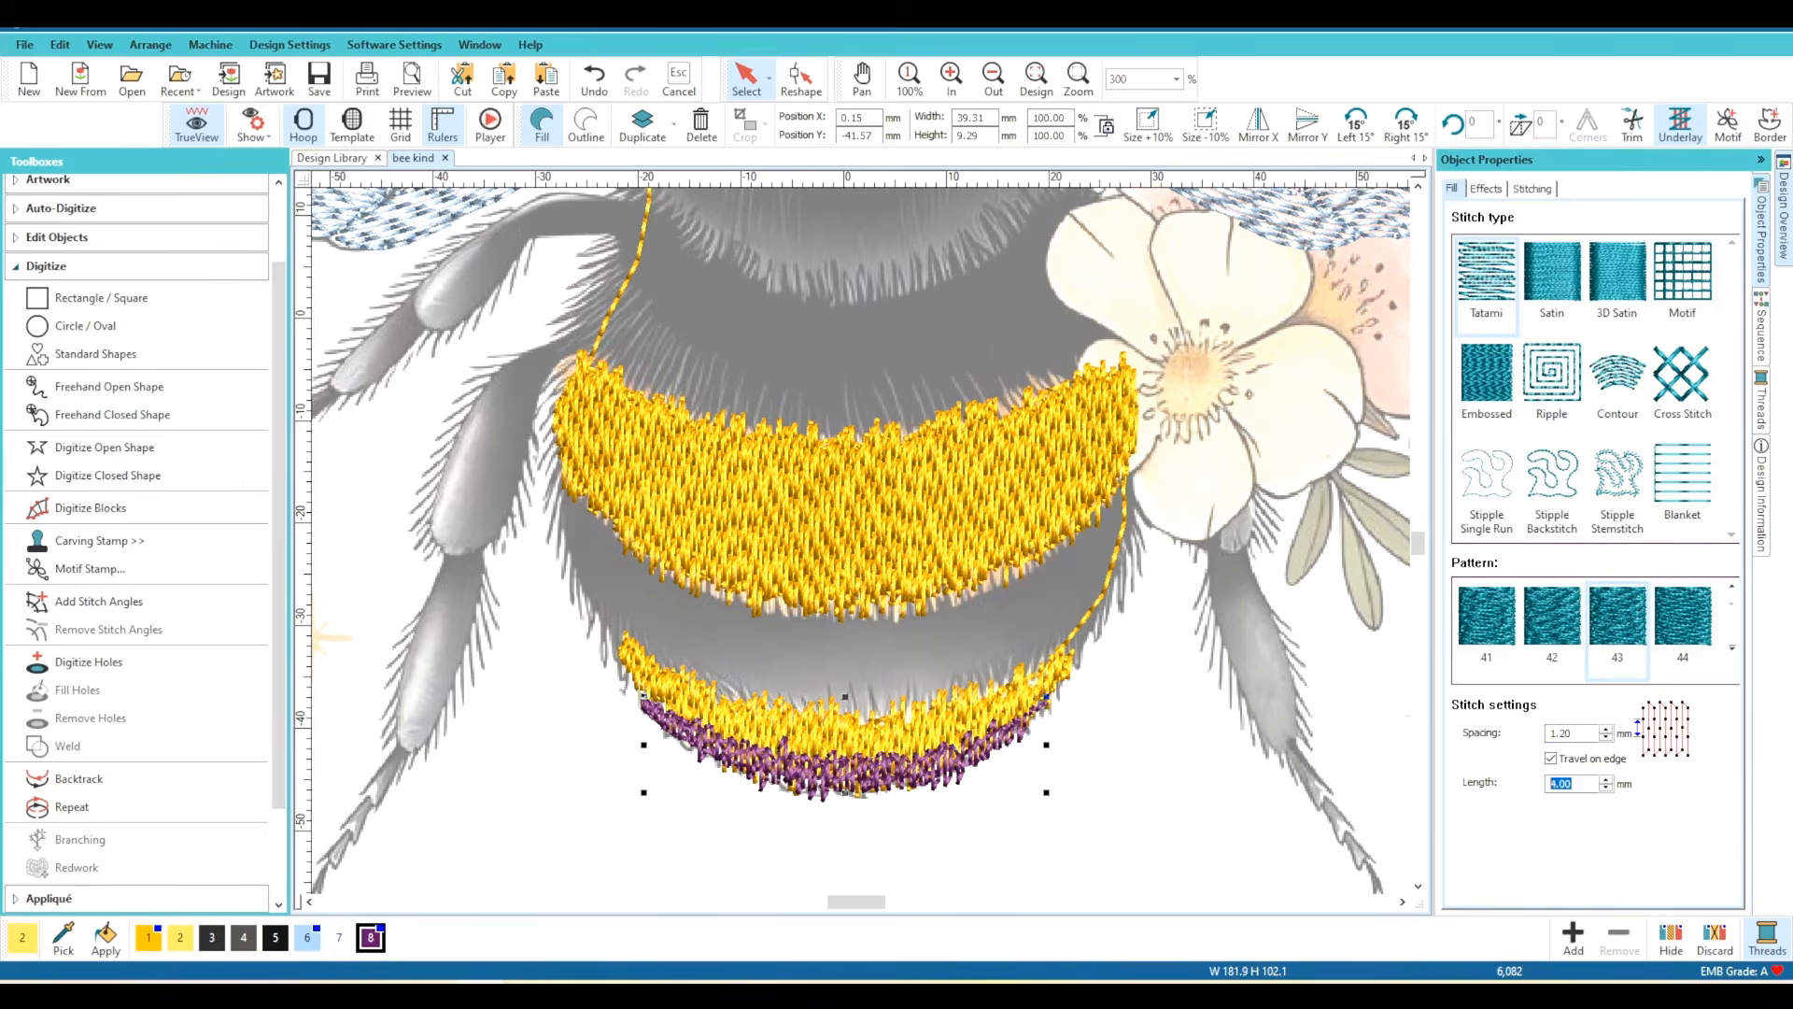
key("Return")
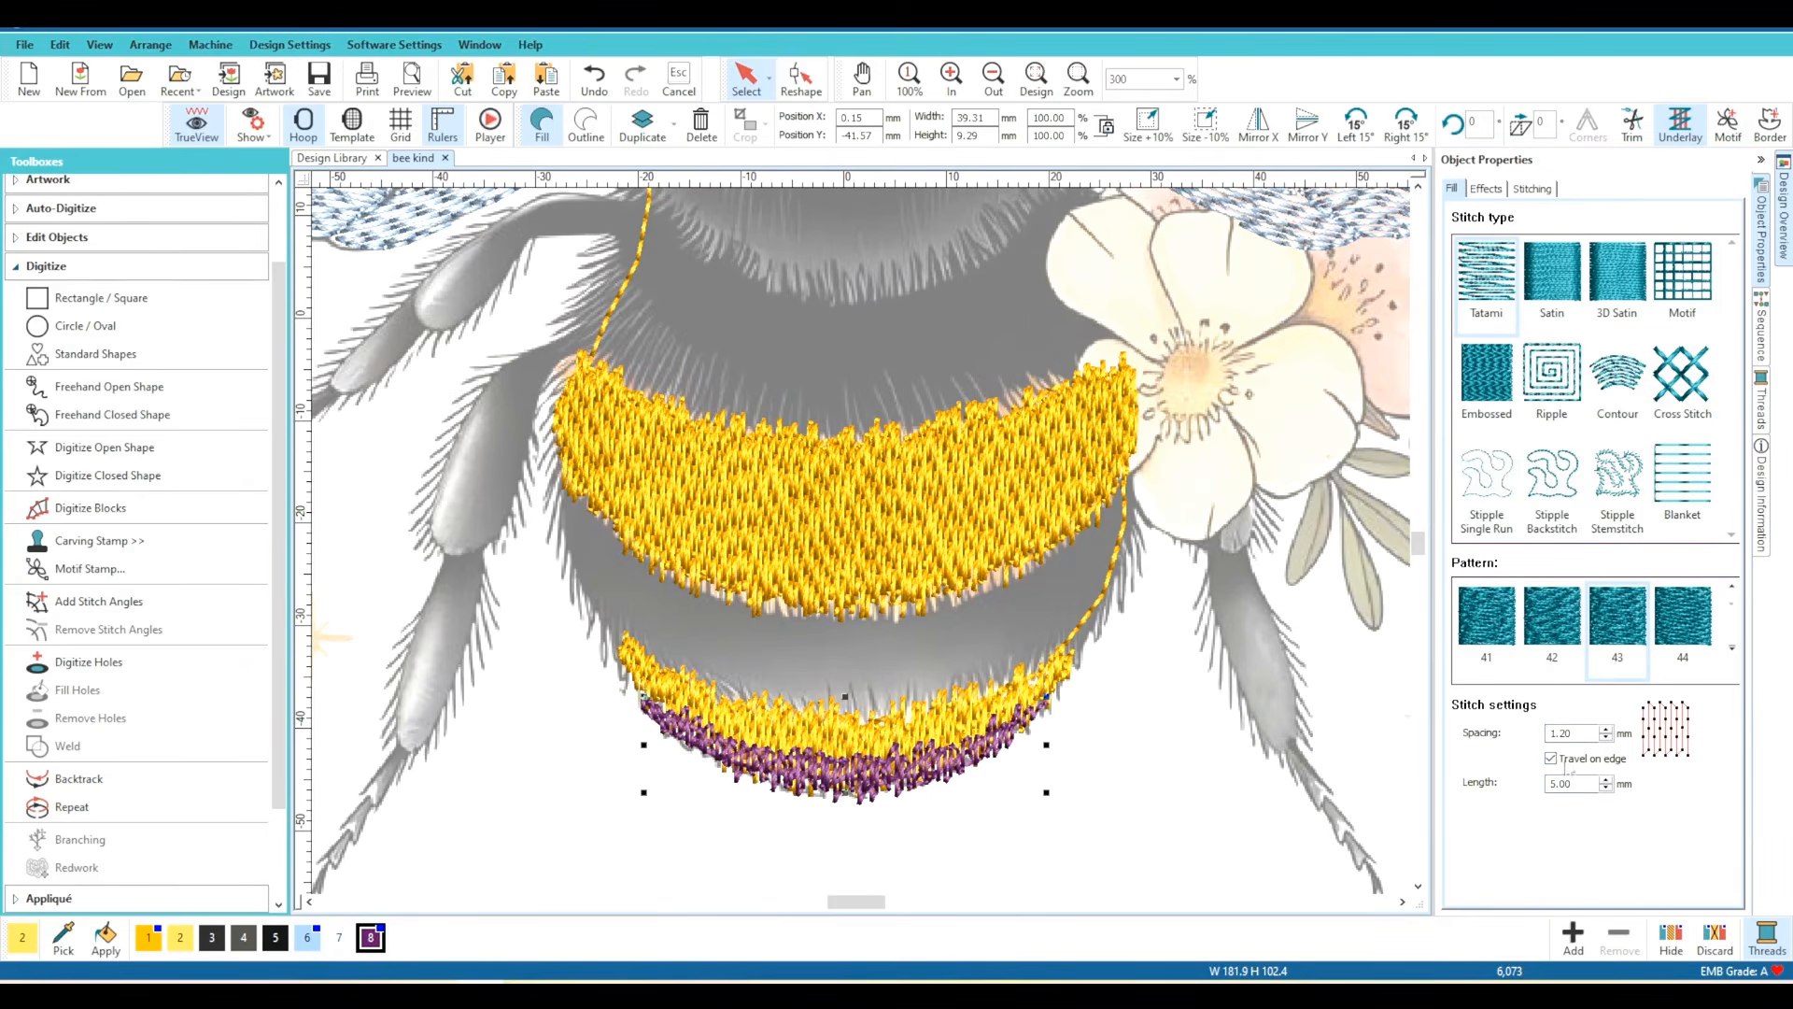
left_click(1530, 188)
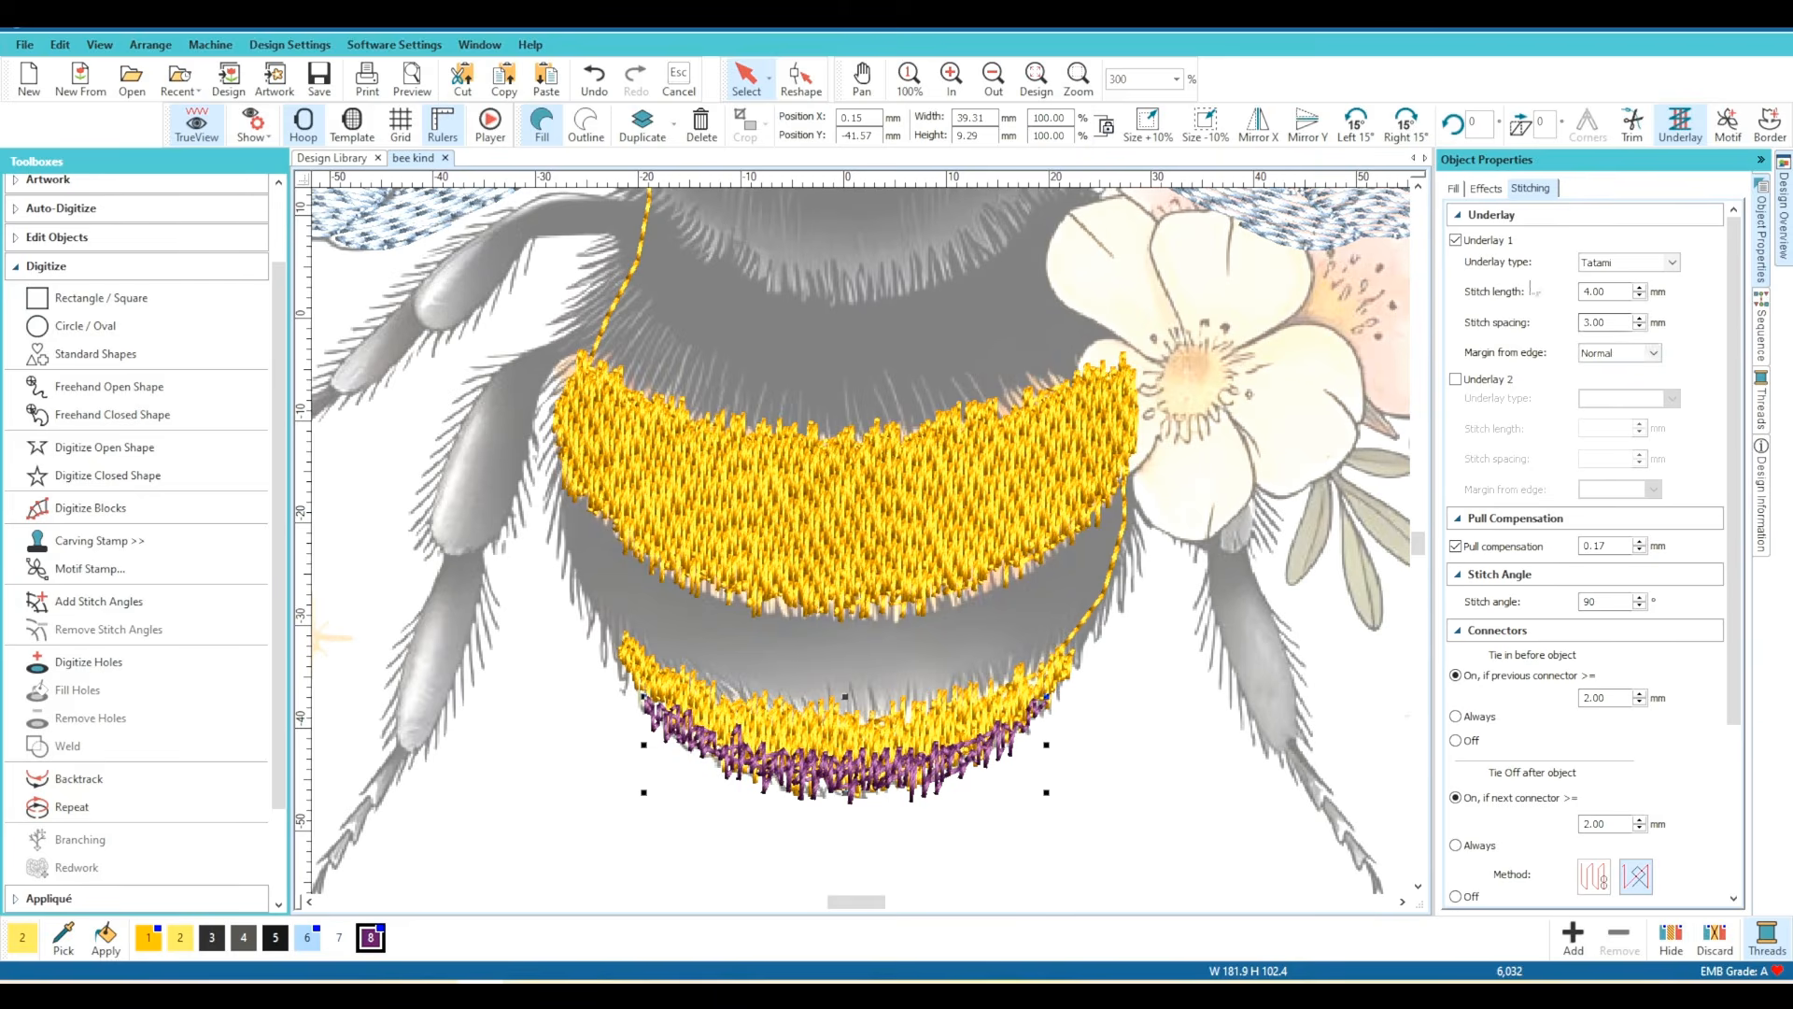
left_click(1455, 240)
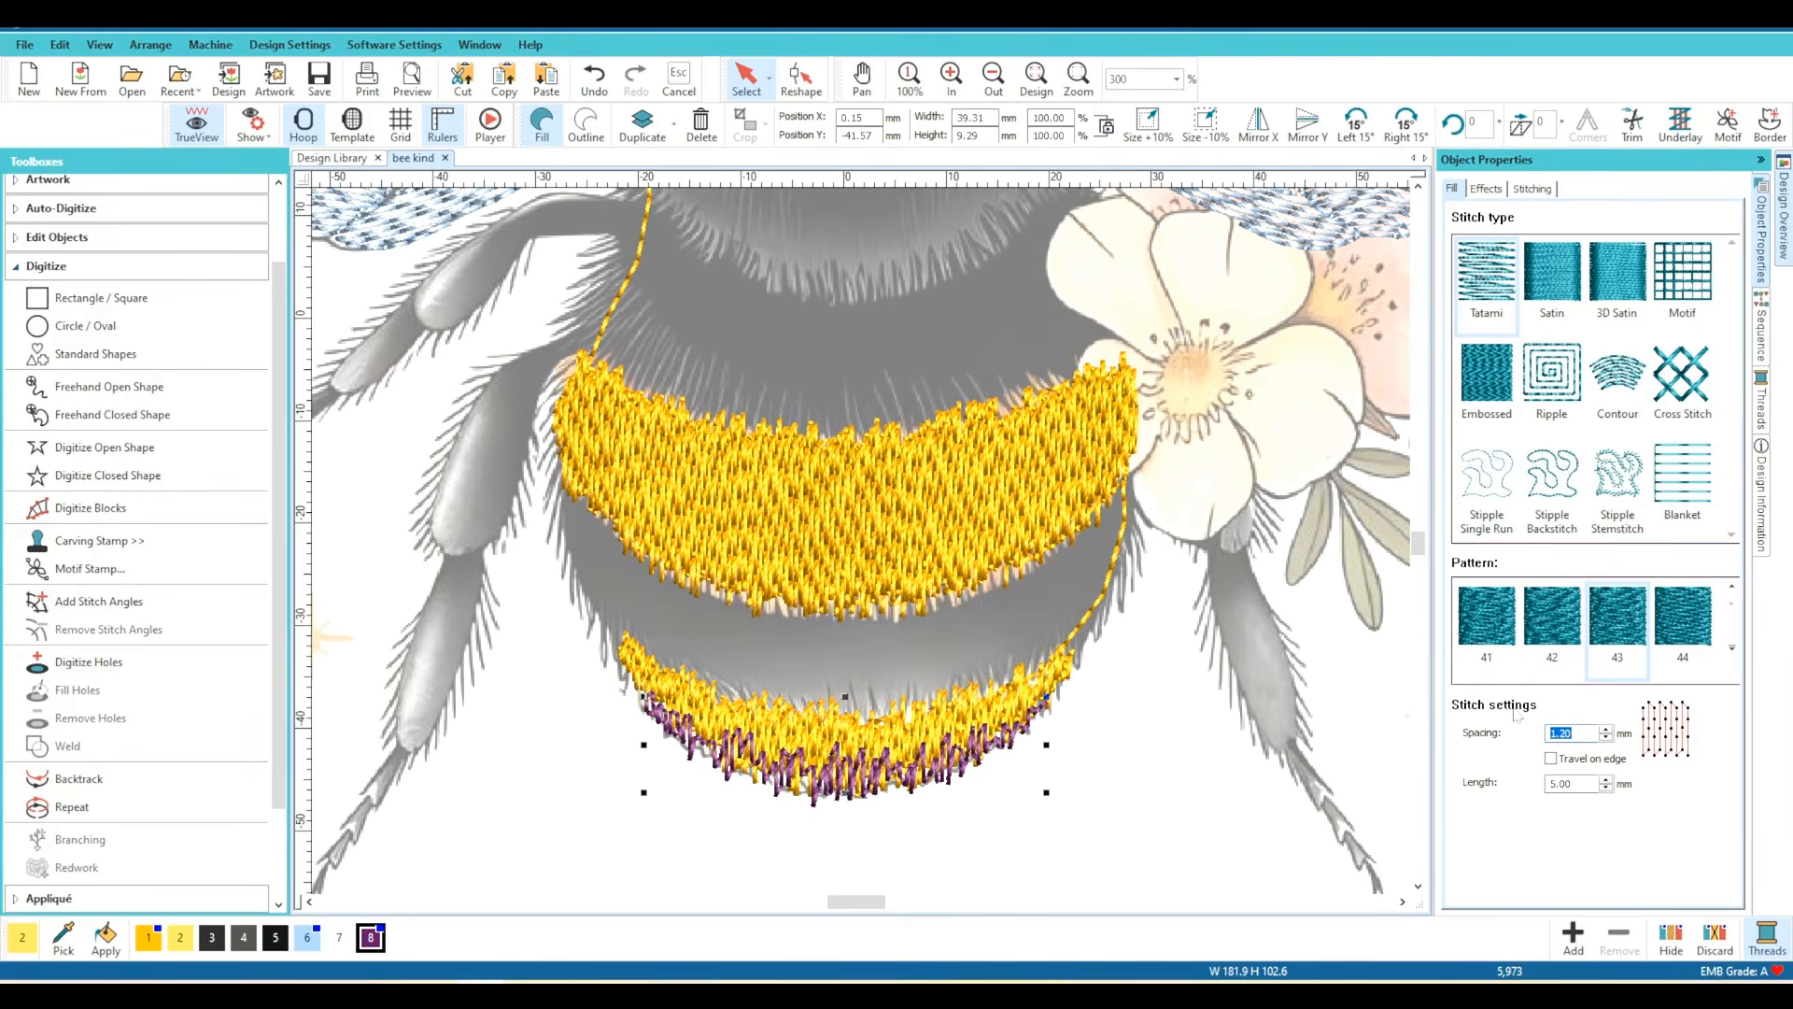
Set the lowest shading patch's spacing to 1.00 mm with Travel on edge off, and recolor it to the lighter yellow, thread 2
key("Return")
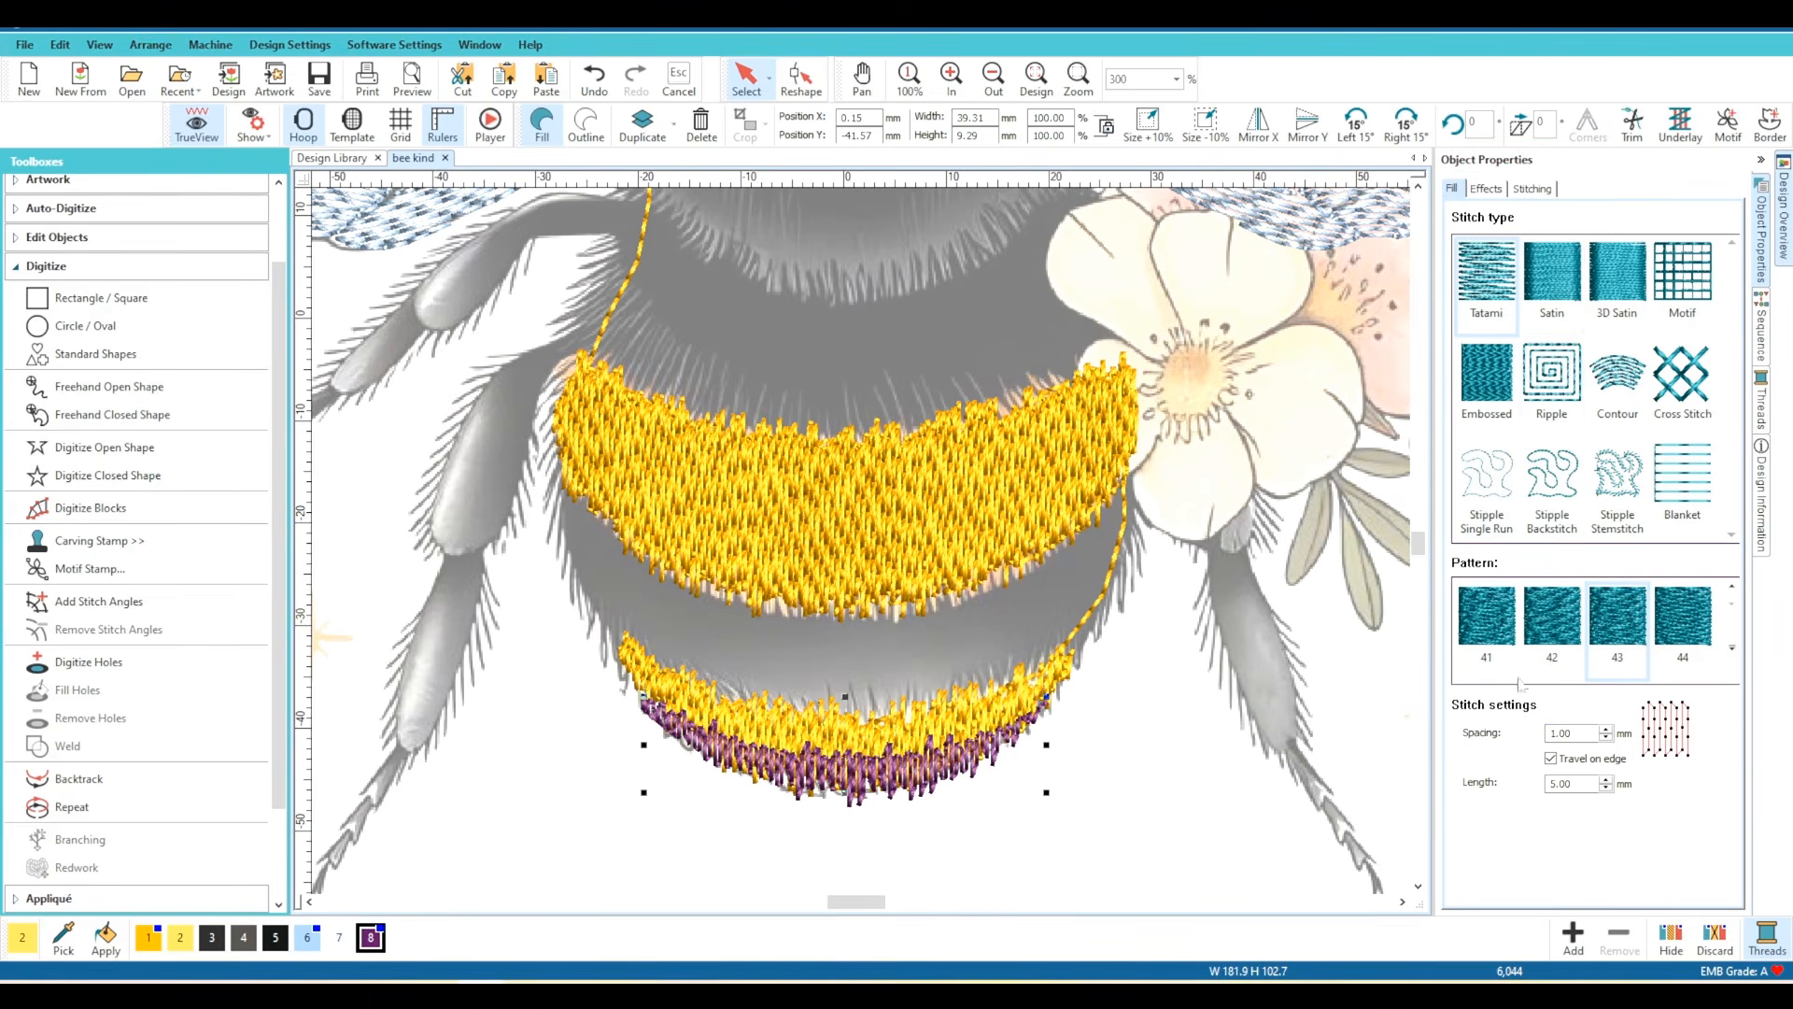
left_click(1552, 760)
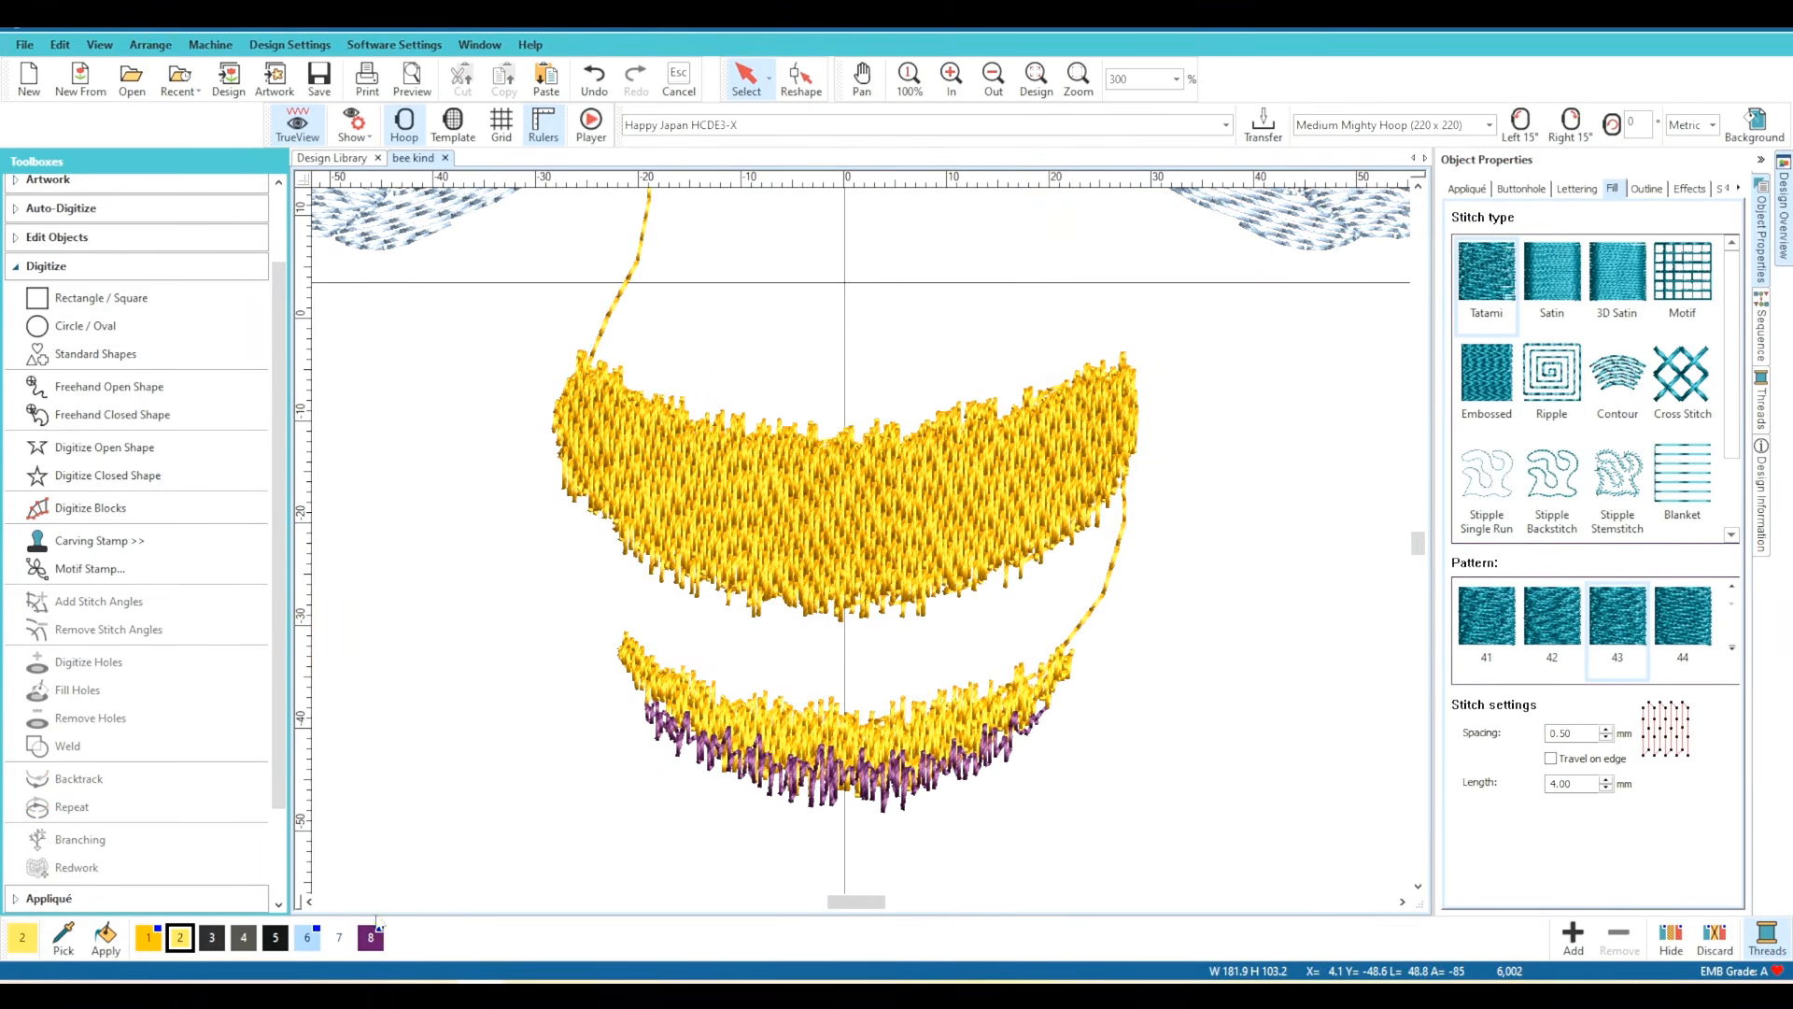
left_click(805, 755)
left_click(181, 937)
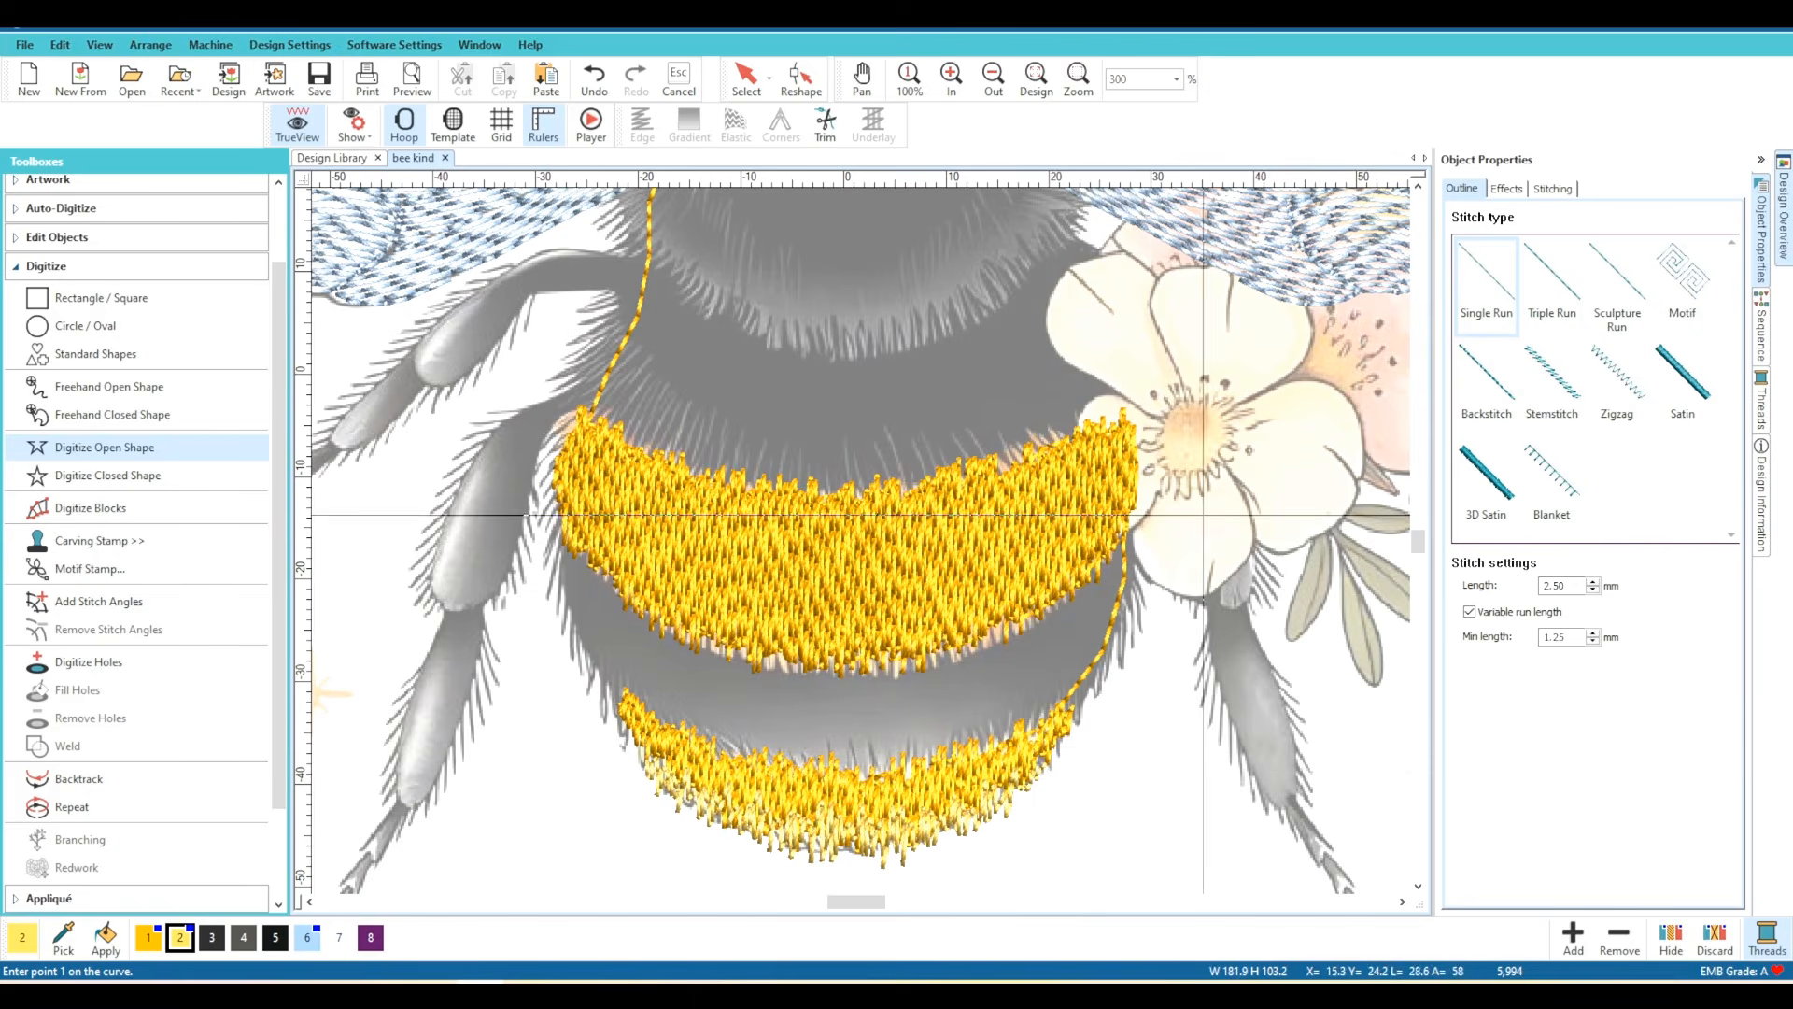
Digitize a three-point Single Run open shape in the lighter yellow from the lowest band's right end up the body's edge to the abdomen band
left_click(1065, 715)
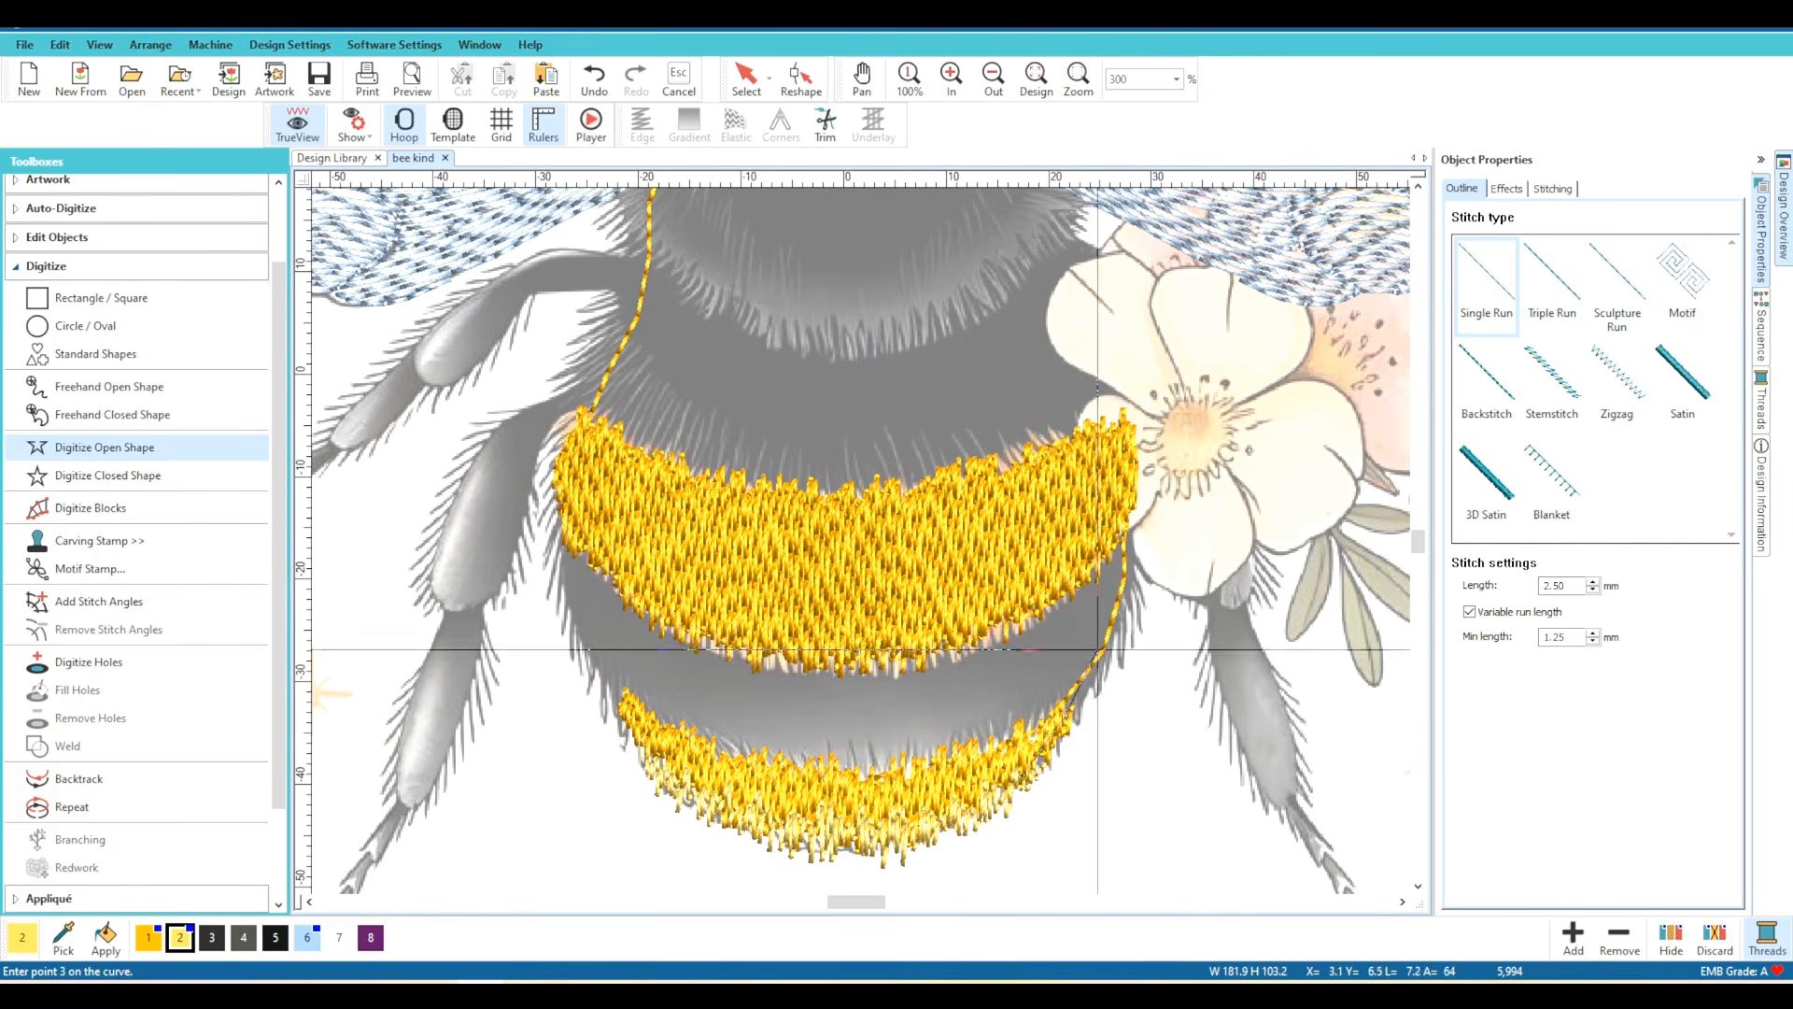
left_click(1100, 649)
left_click(1121, 576)
key("Return")
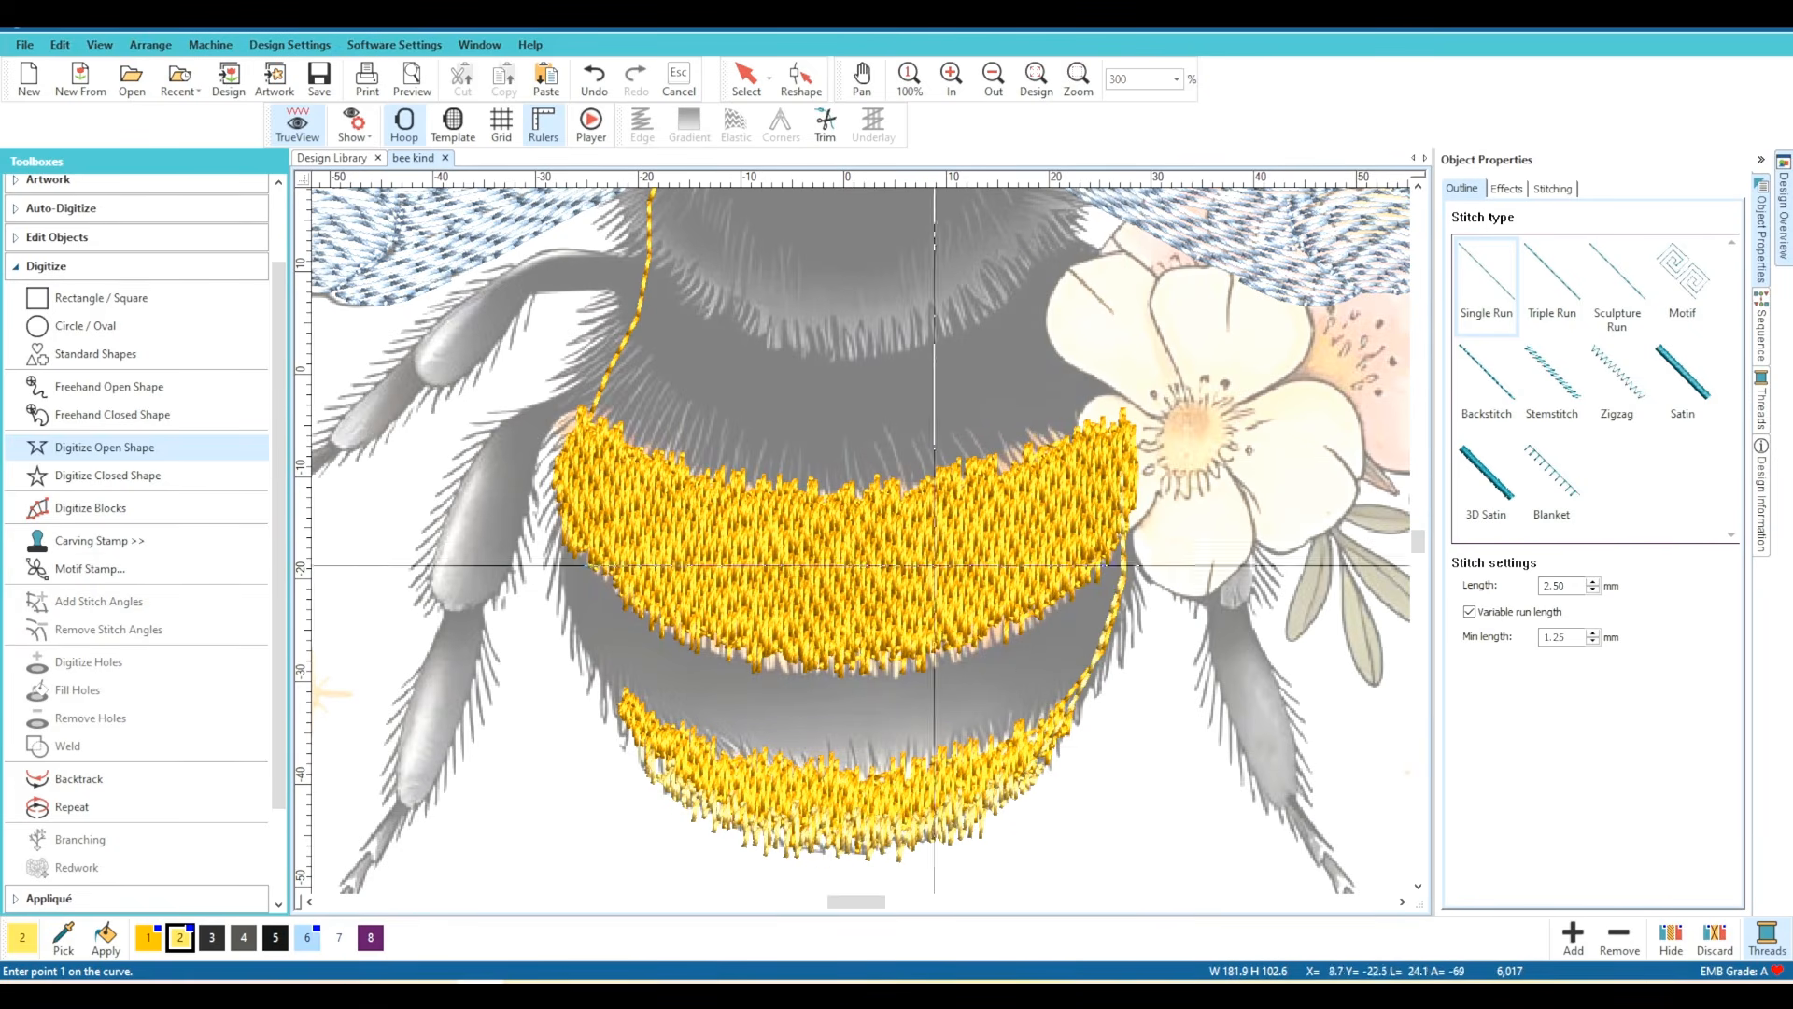
Digitize a closed Tatami fill in purple thread 8 along the middle of the abdomen band, about 54 mm wide and 17 mm high
left_click(107, 475)
left_click(371, 936)
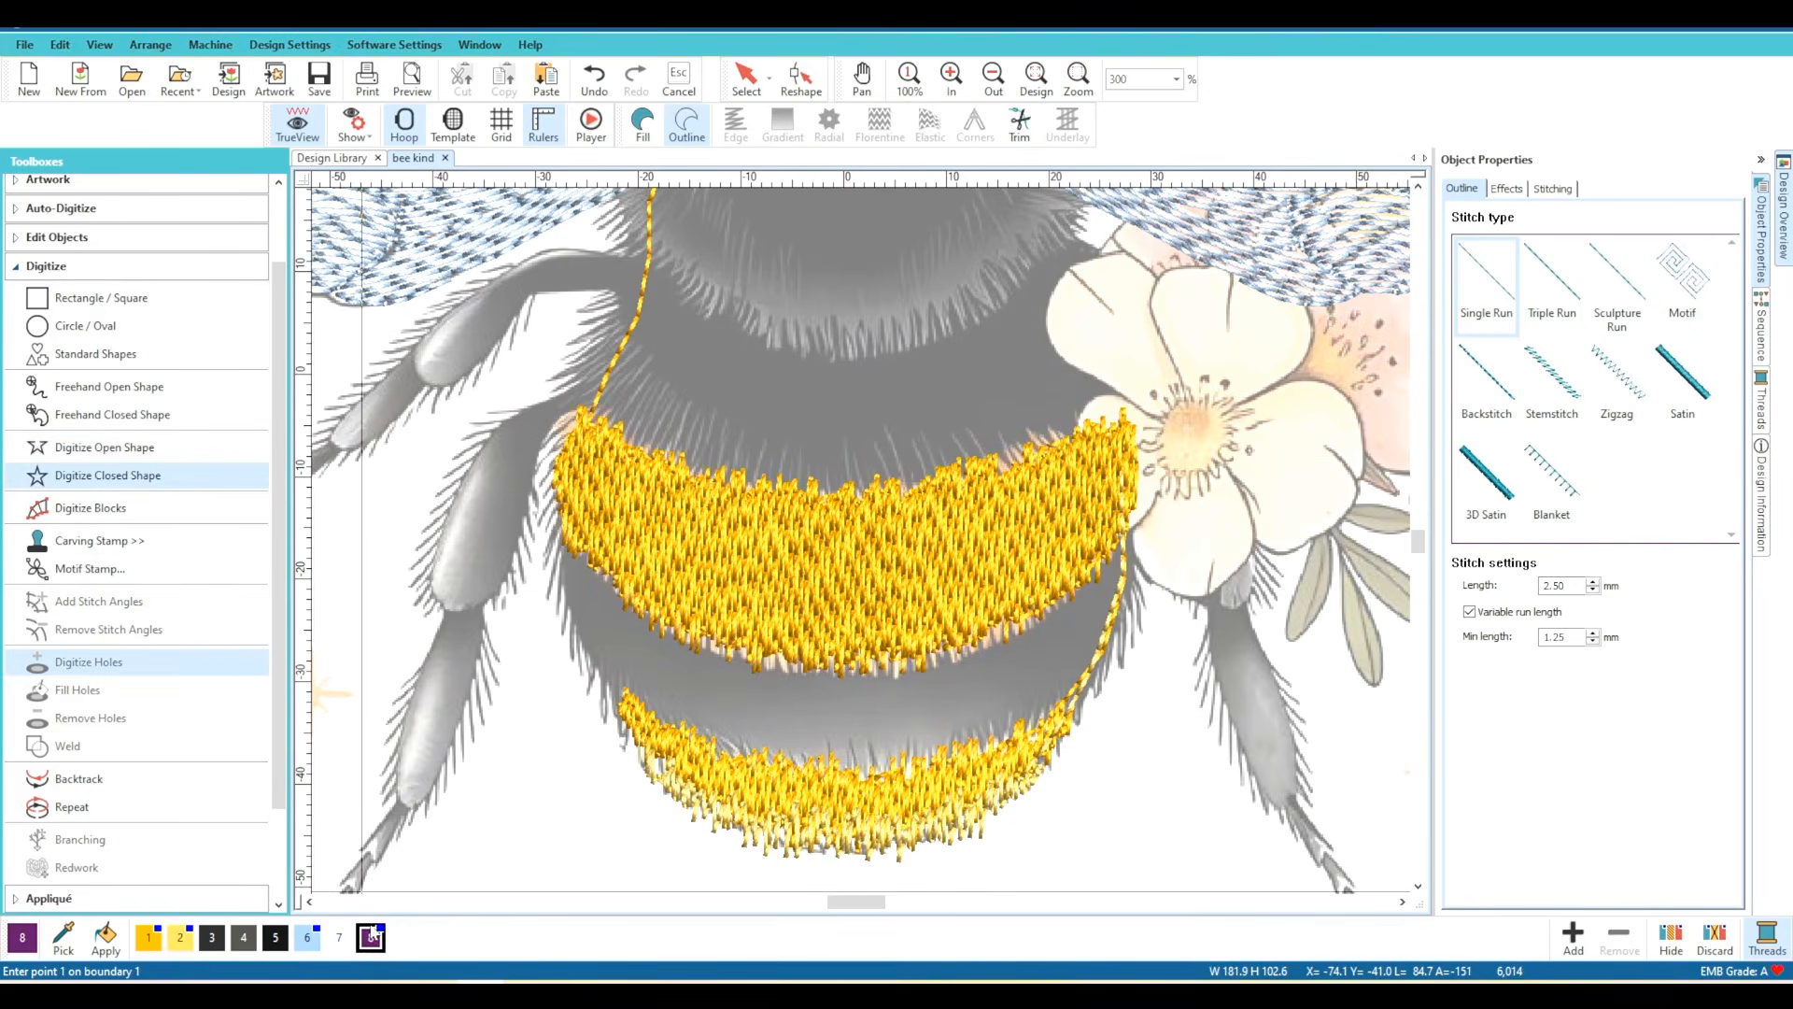
left_click(643, 126)
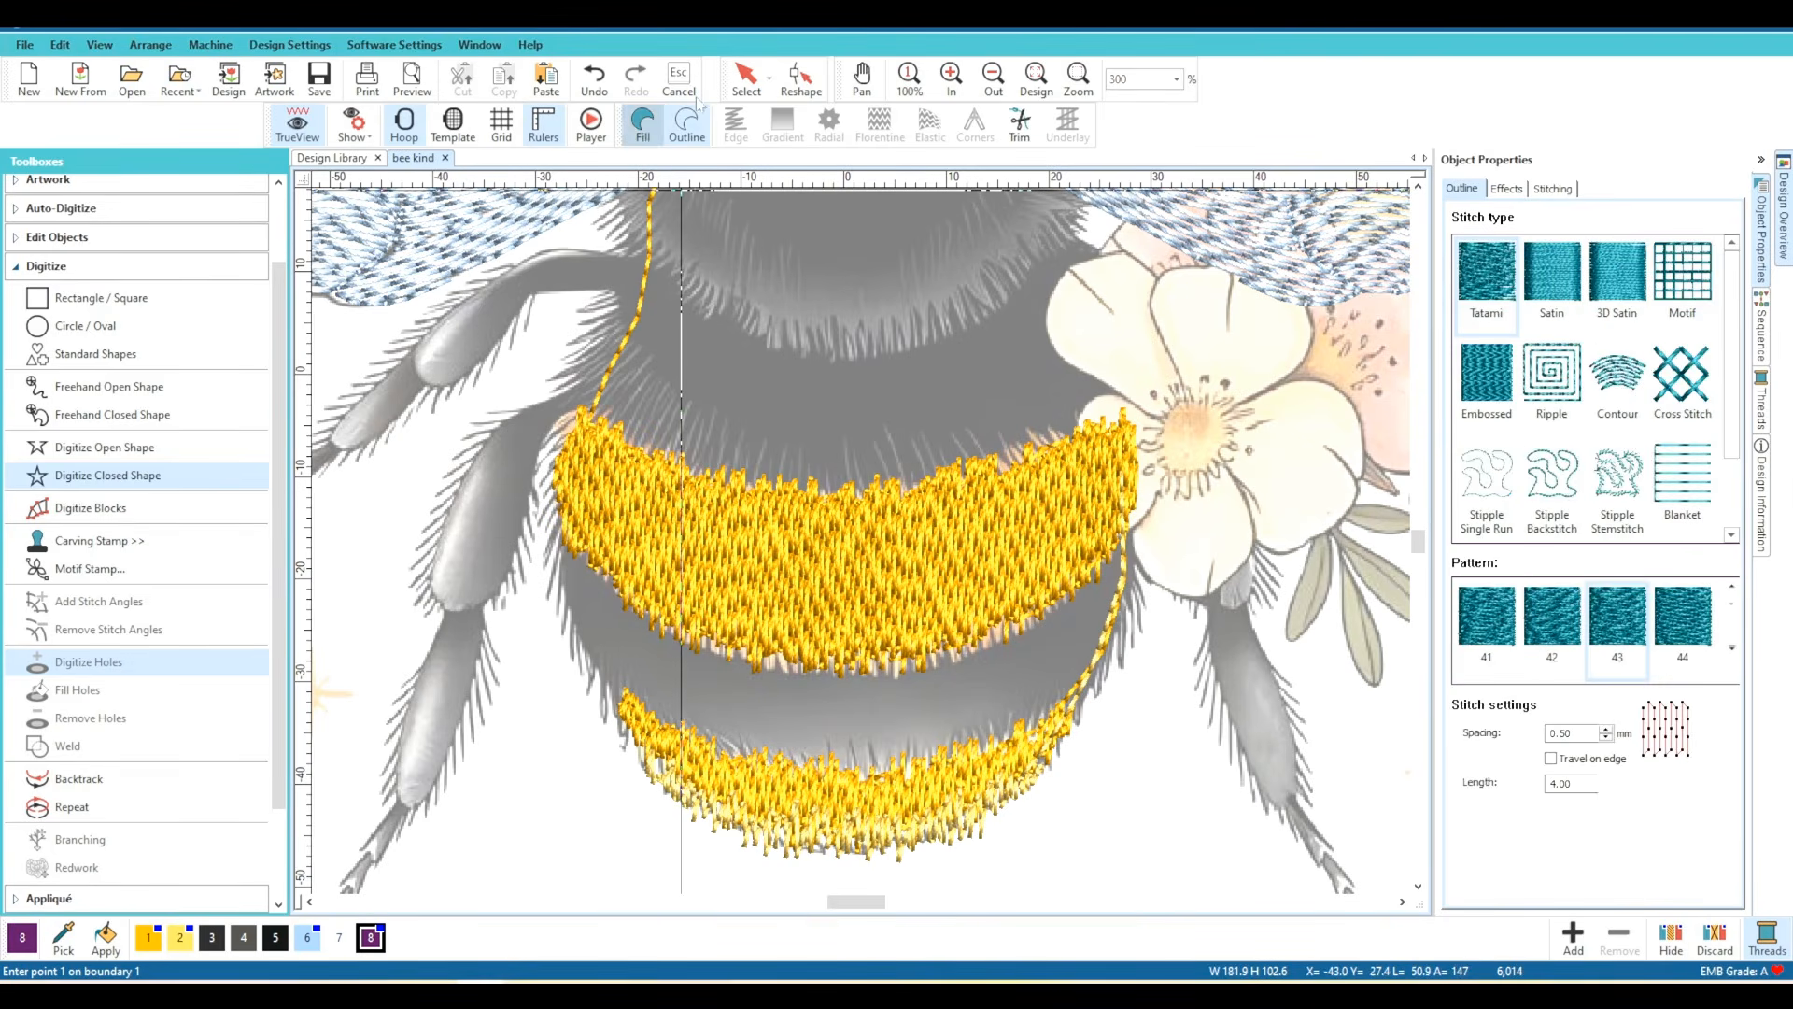
left_click(1112, 461)
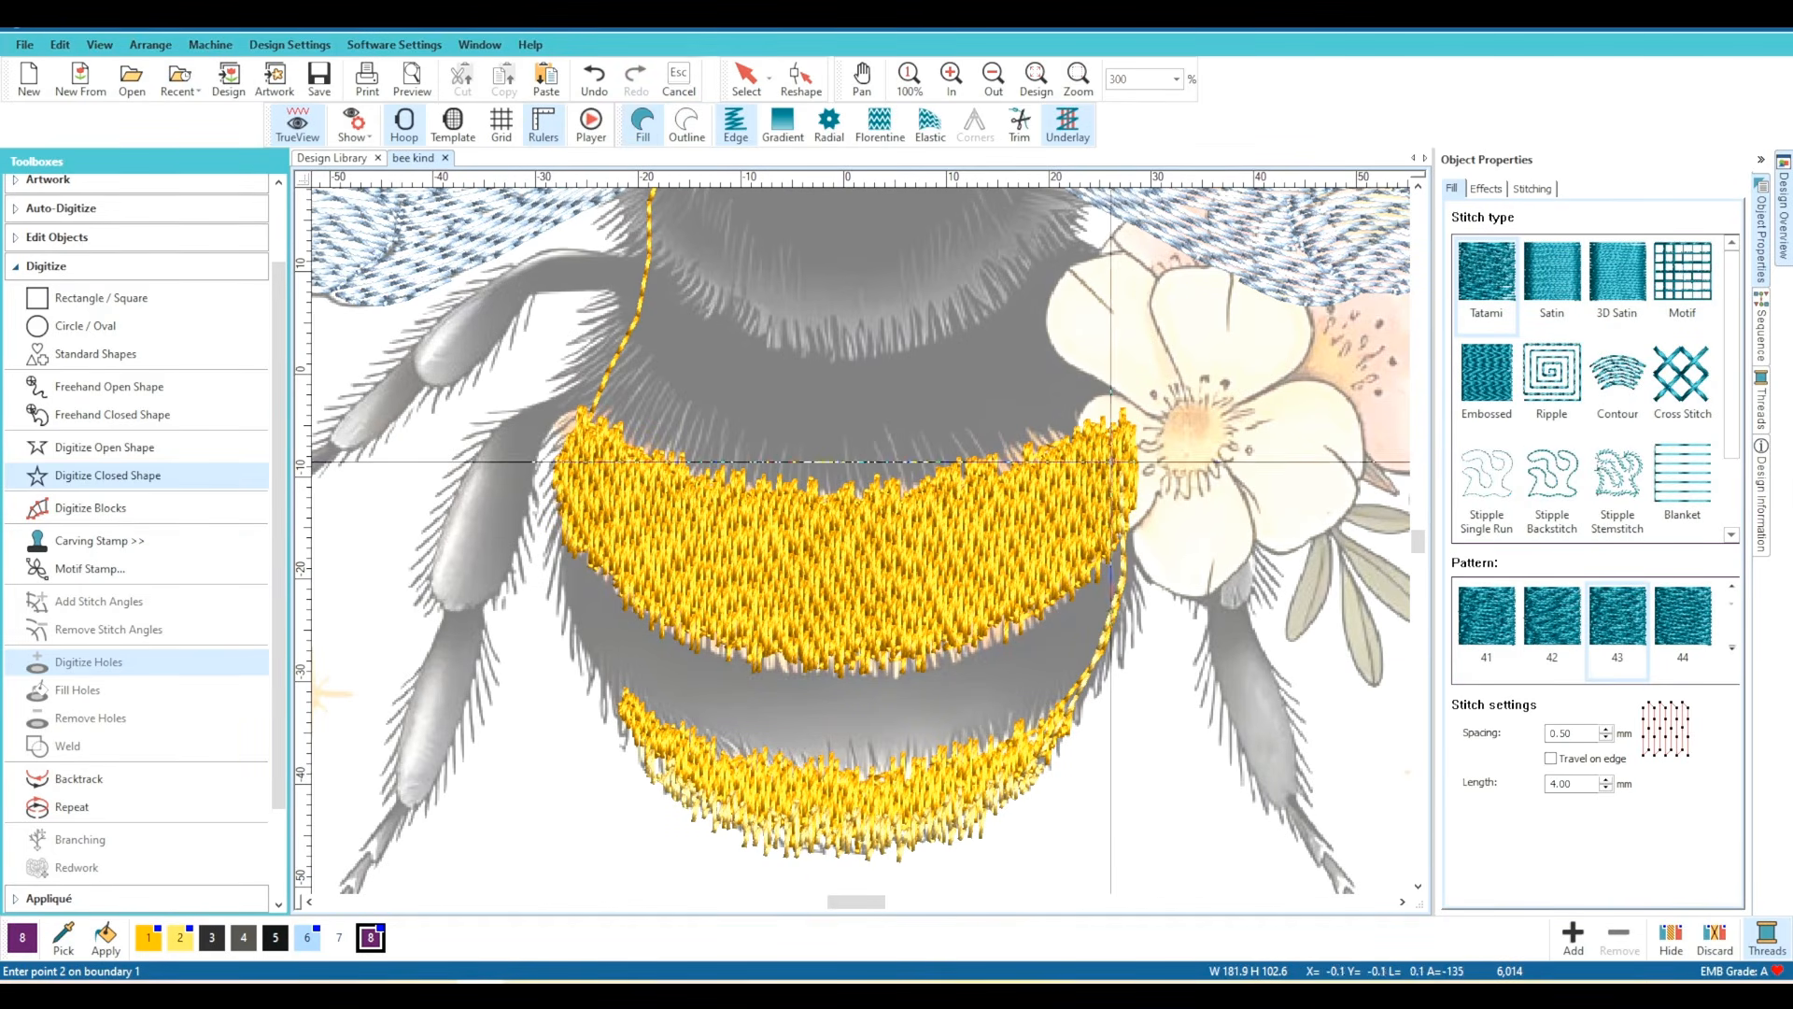
right_click(961, 521)
right_click(729, 520)
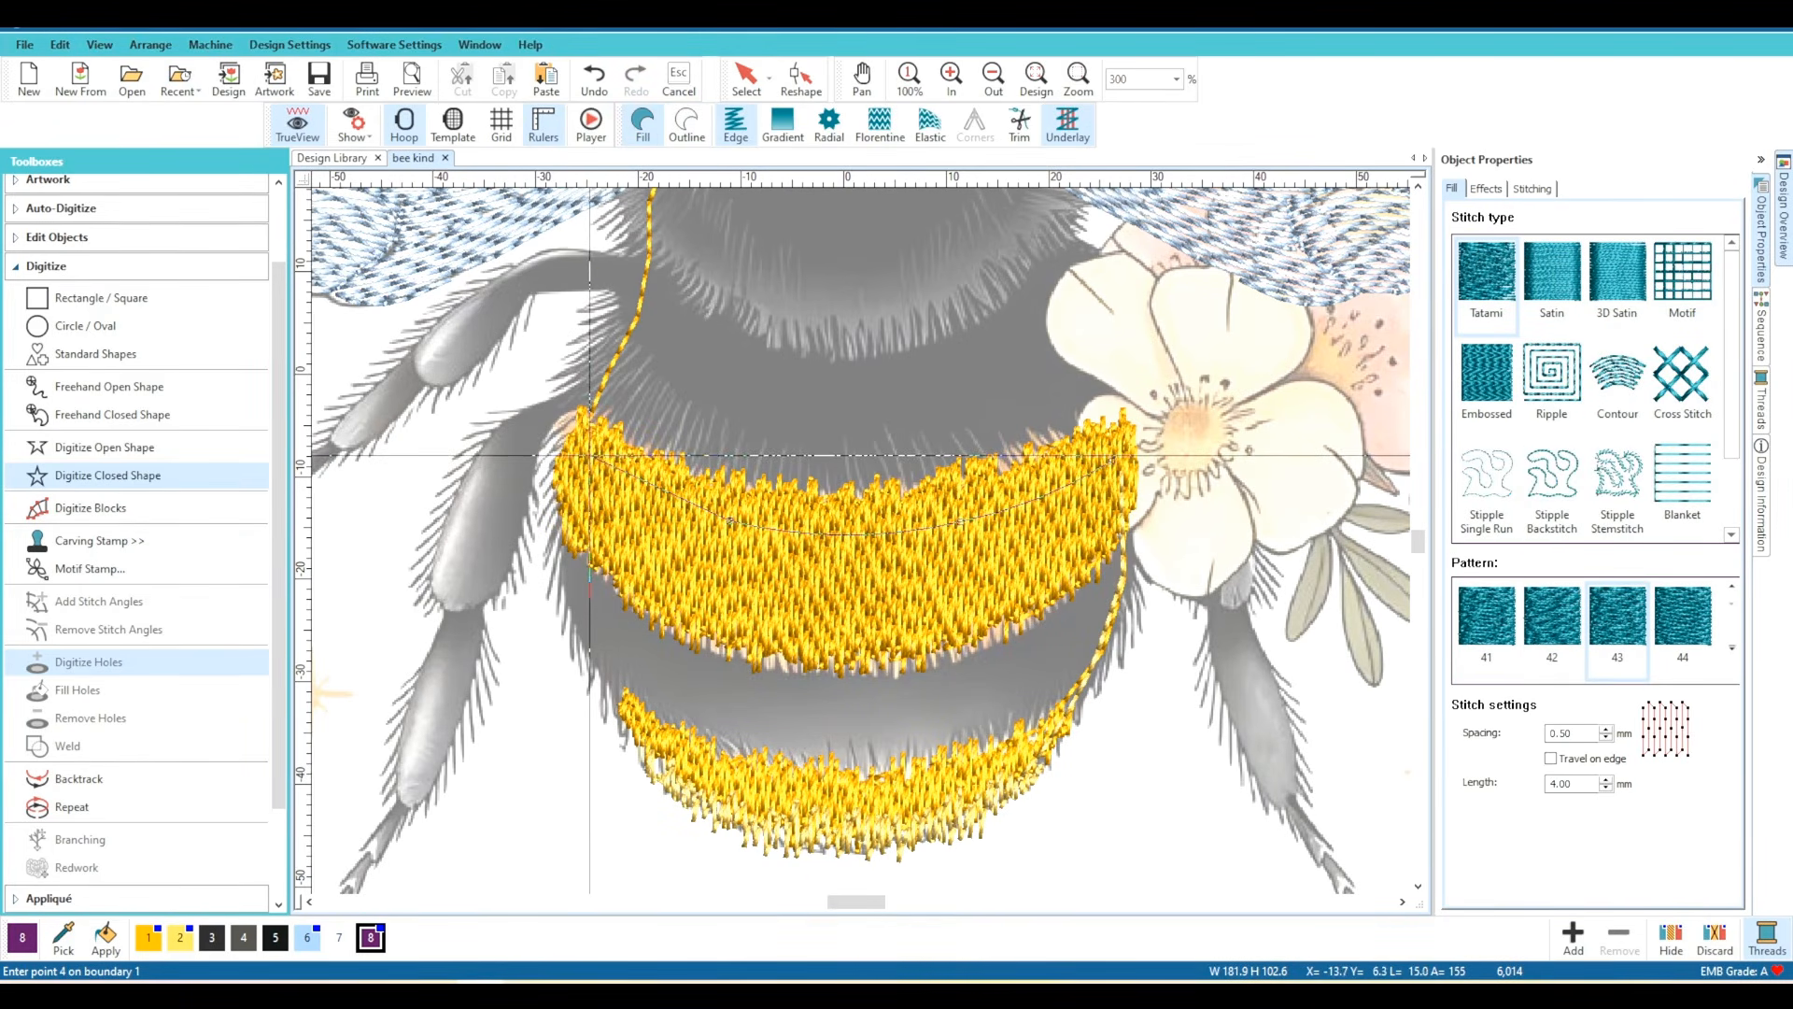
right_click(573, 445)
right_click(563, 506)
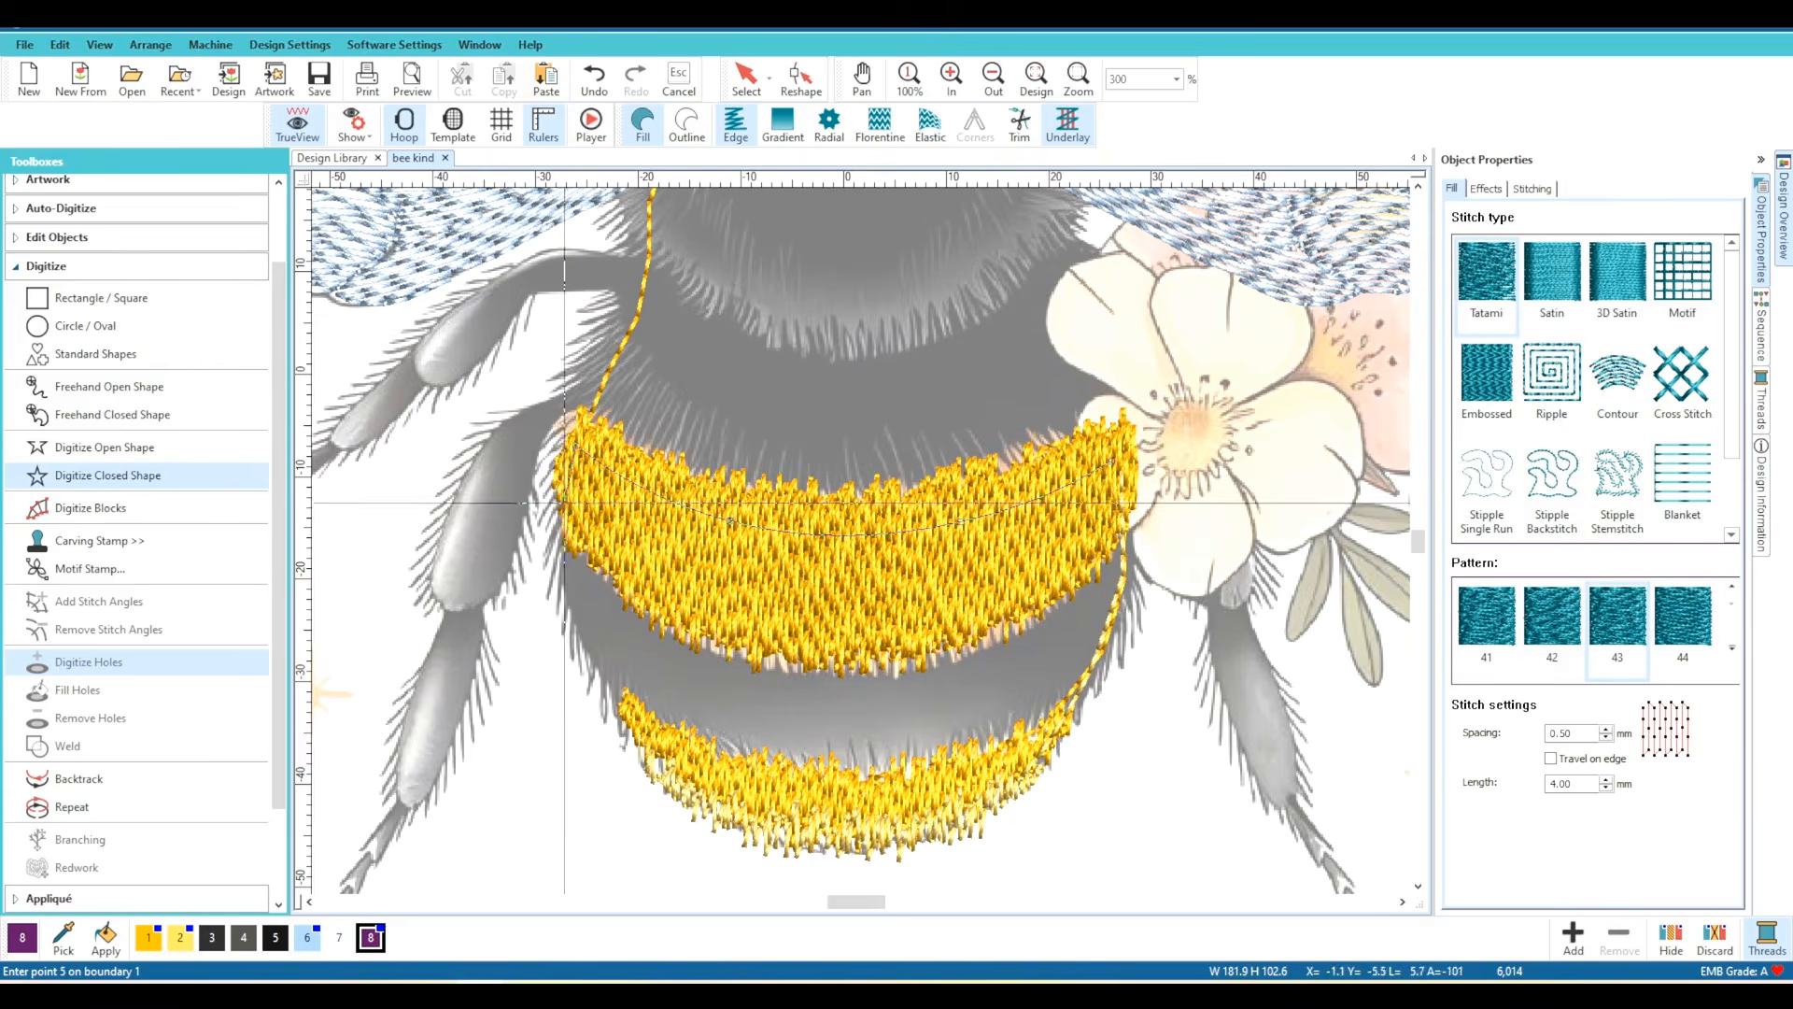
right_click(696, 603)
right_click(876, 619)
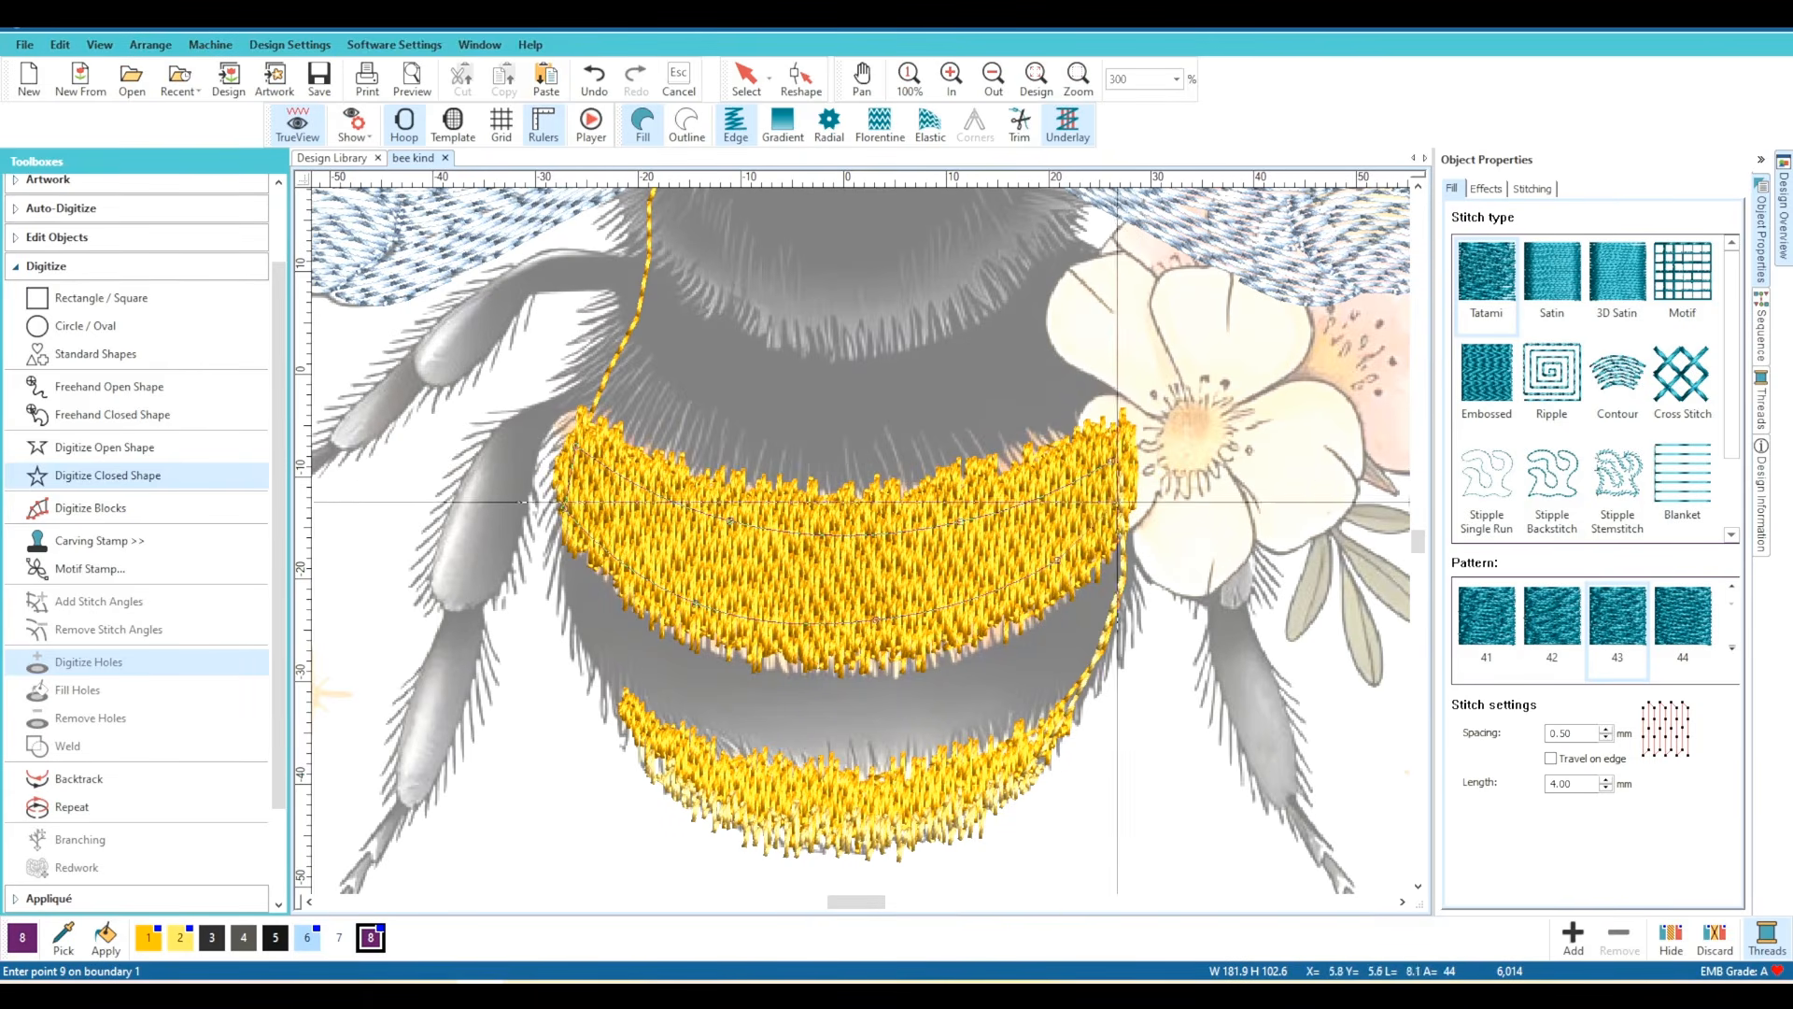
right_click(1114, 513)
key("Return")
key("Escape")
Set the abdomen shading's stitch spacing to 1.00 mm, and turn off its Travel on edge and Underlay 1
left_click(1575, 733)
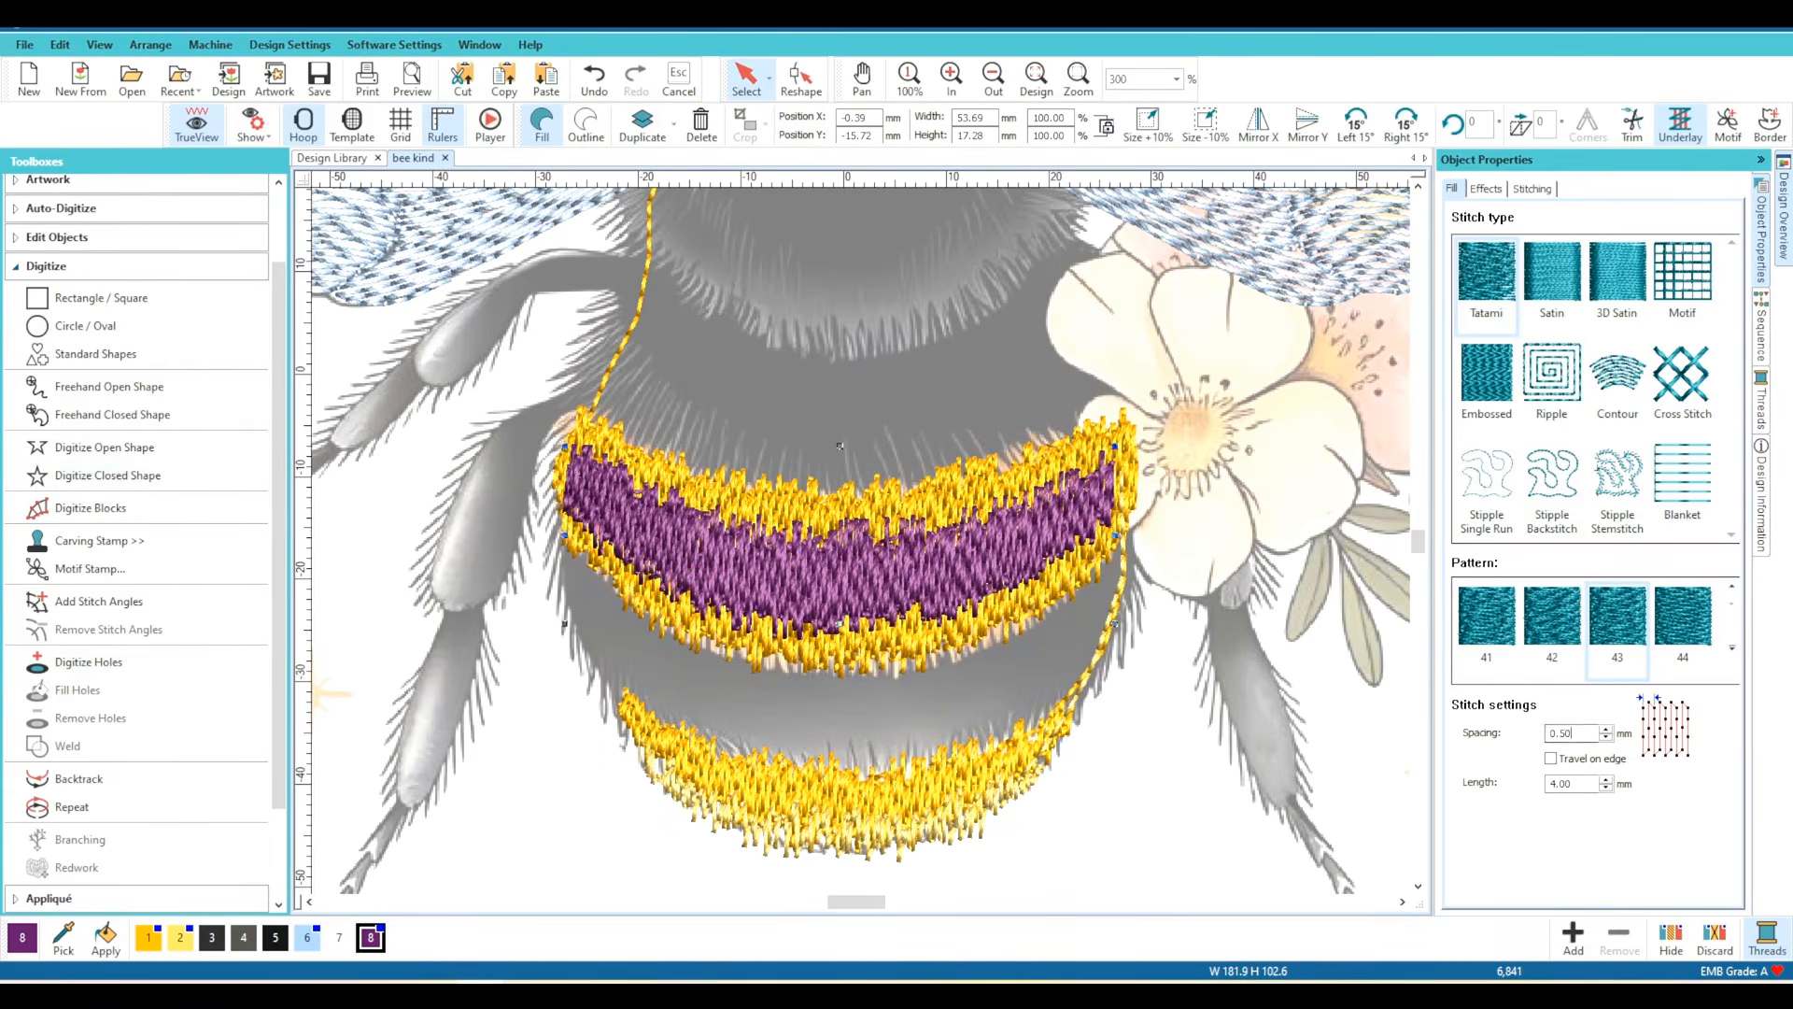
type("1")
key("Return")
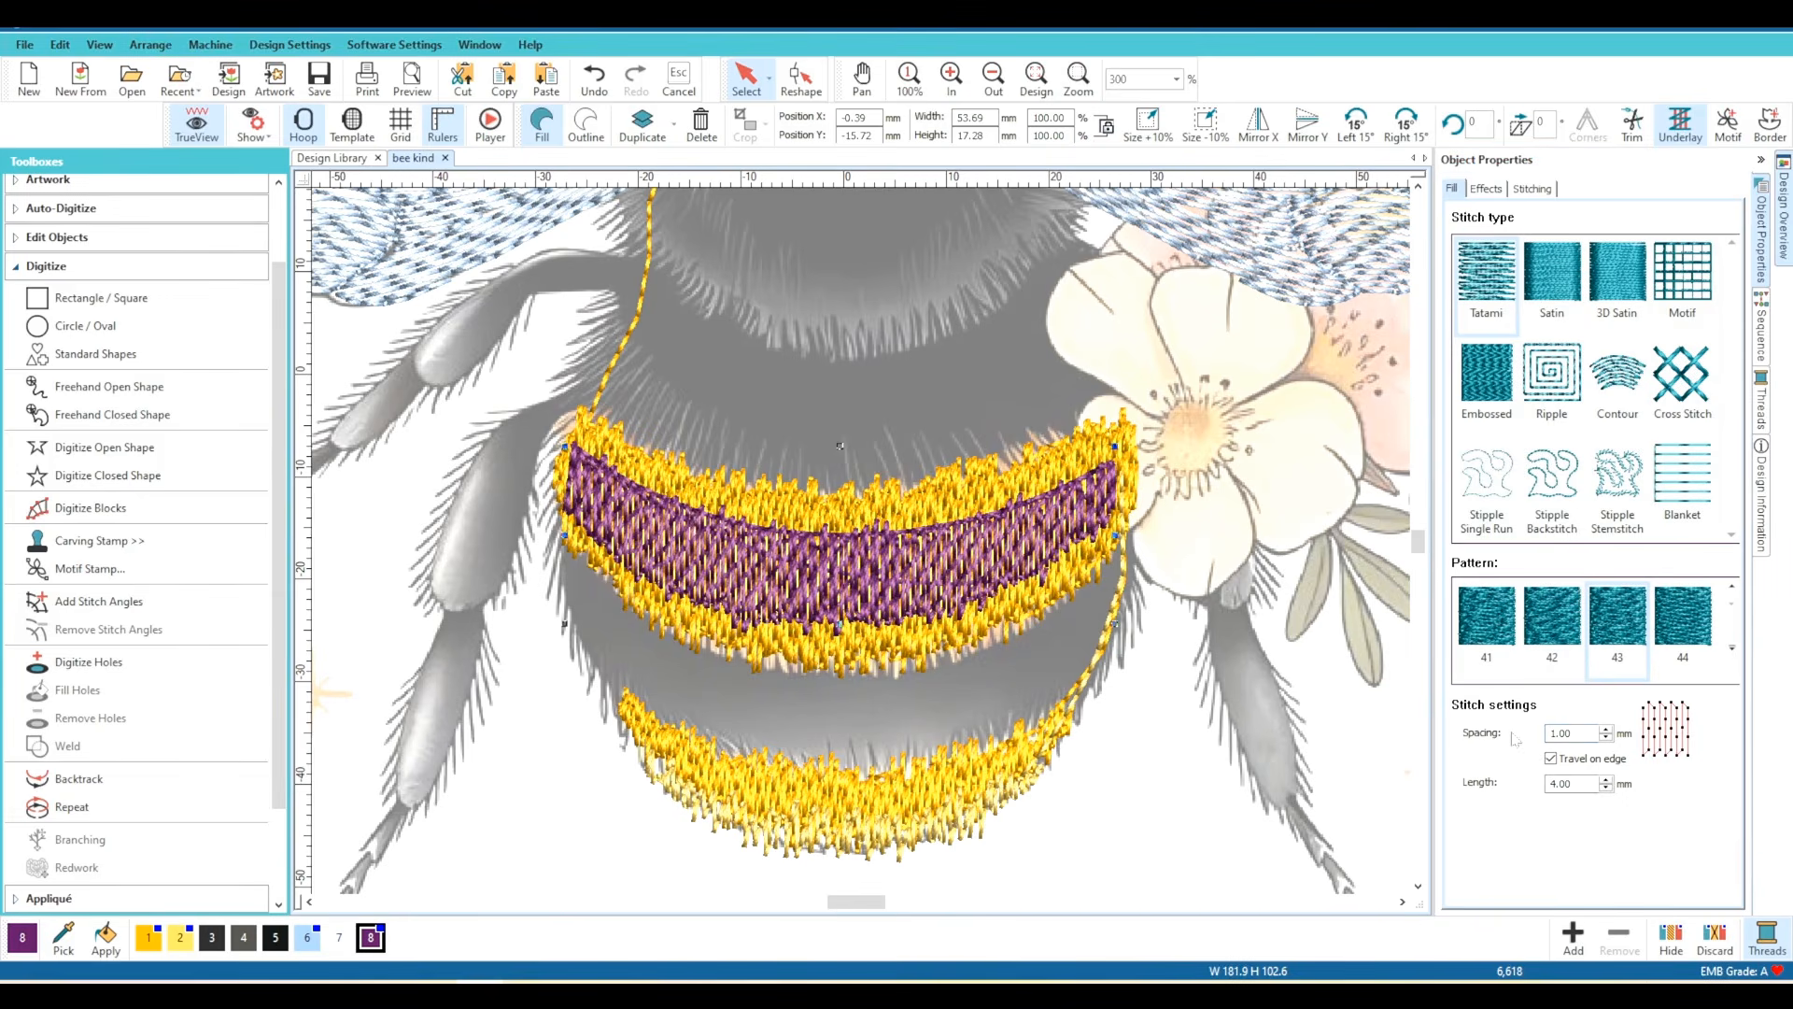
left_click(1551, 758)
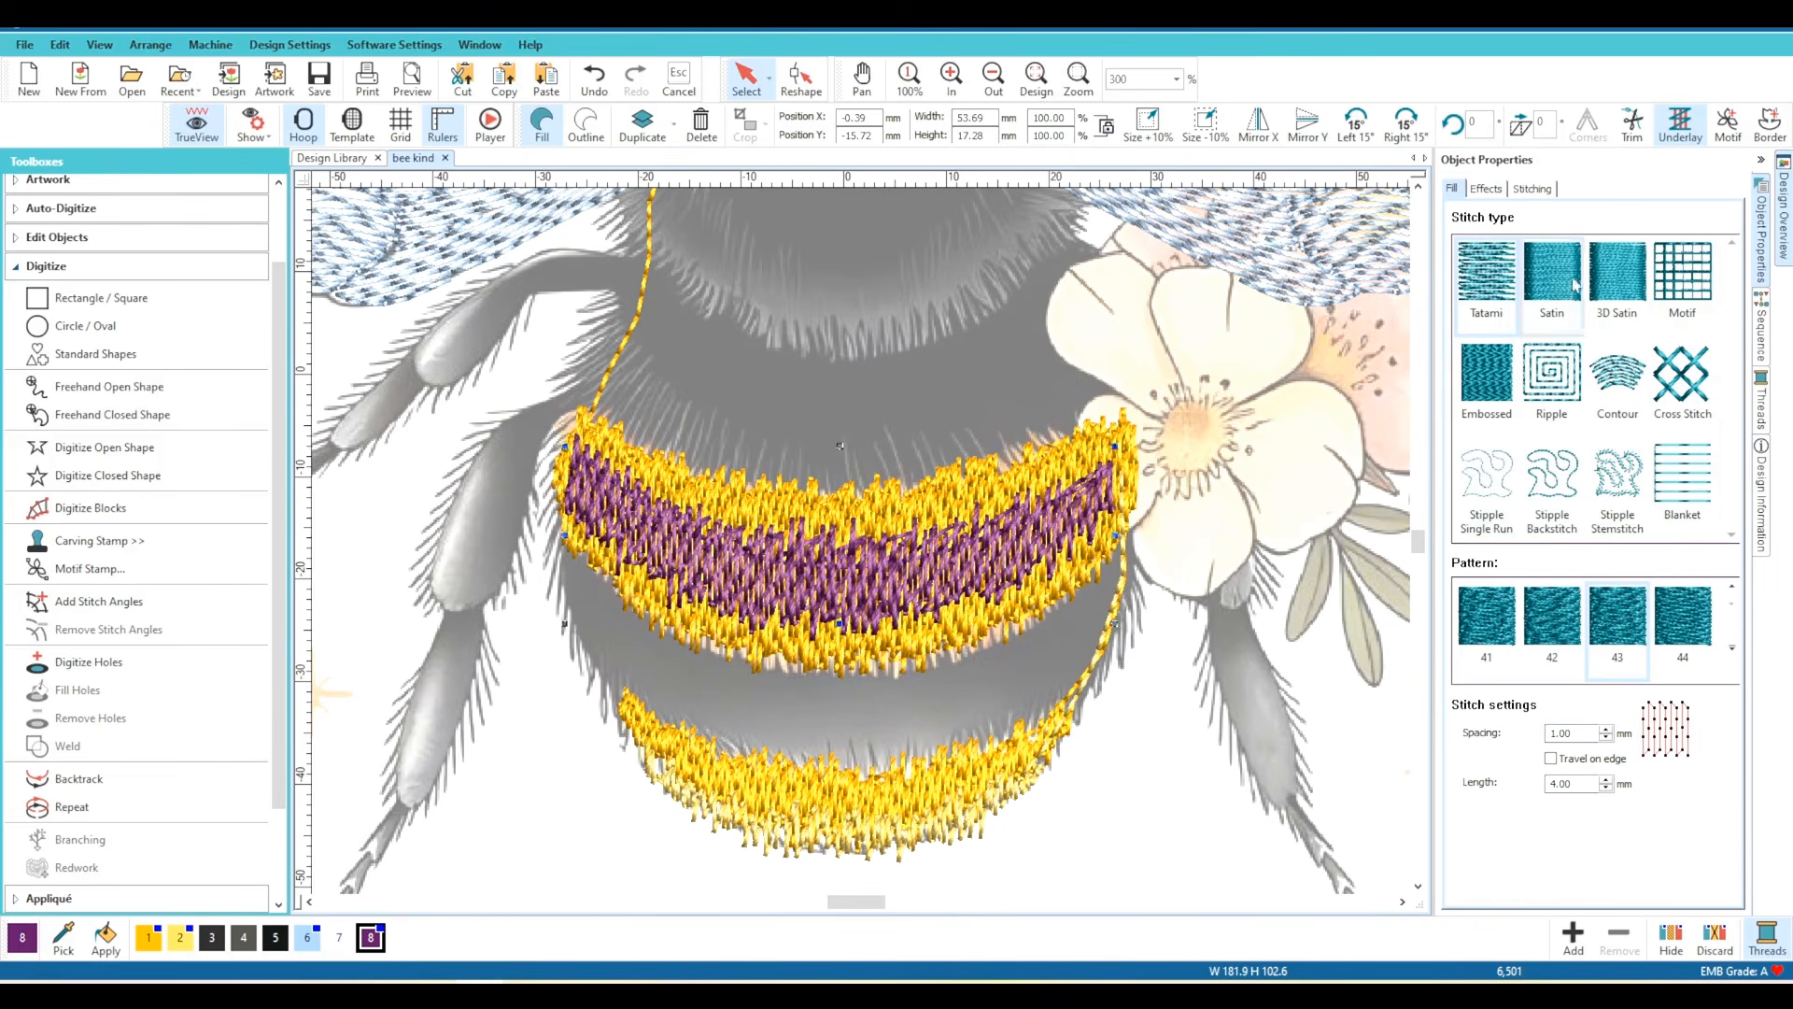
left_click(1545, 189)
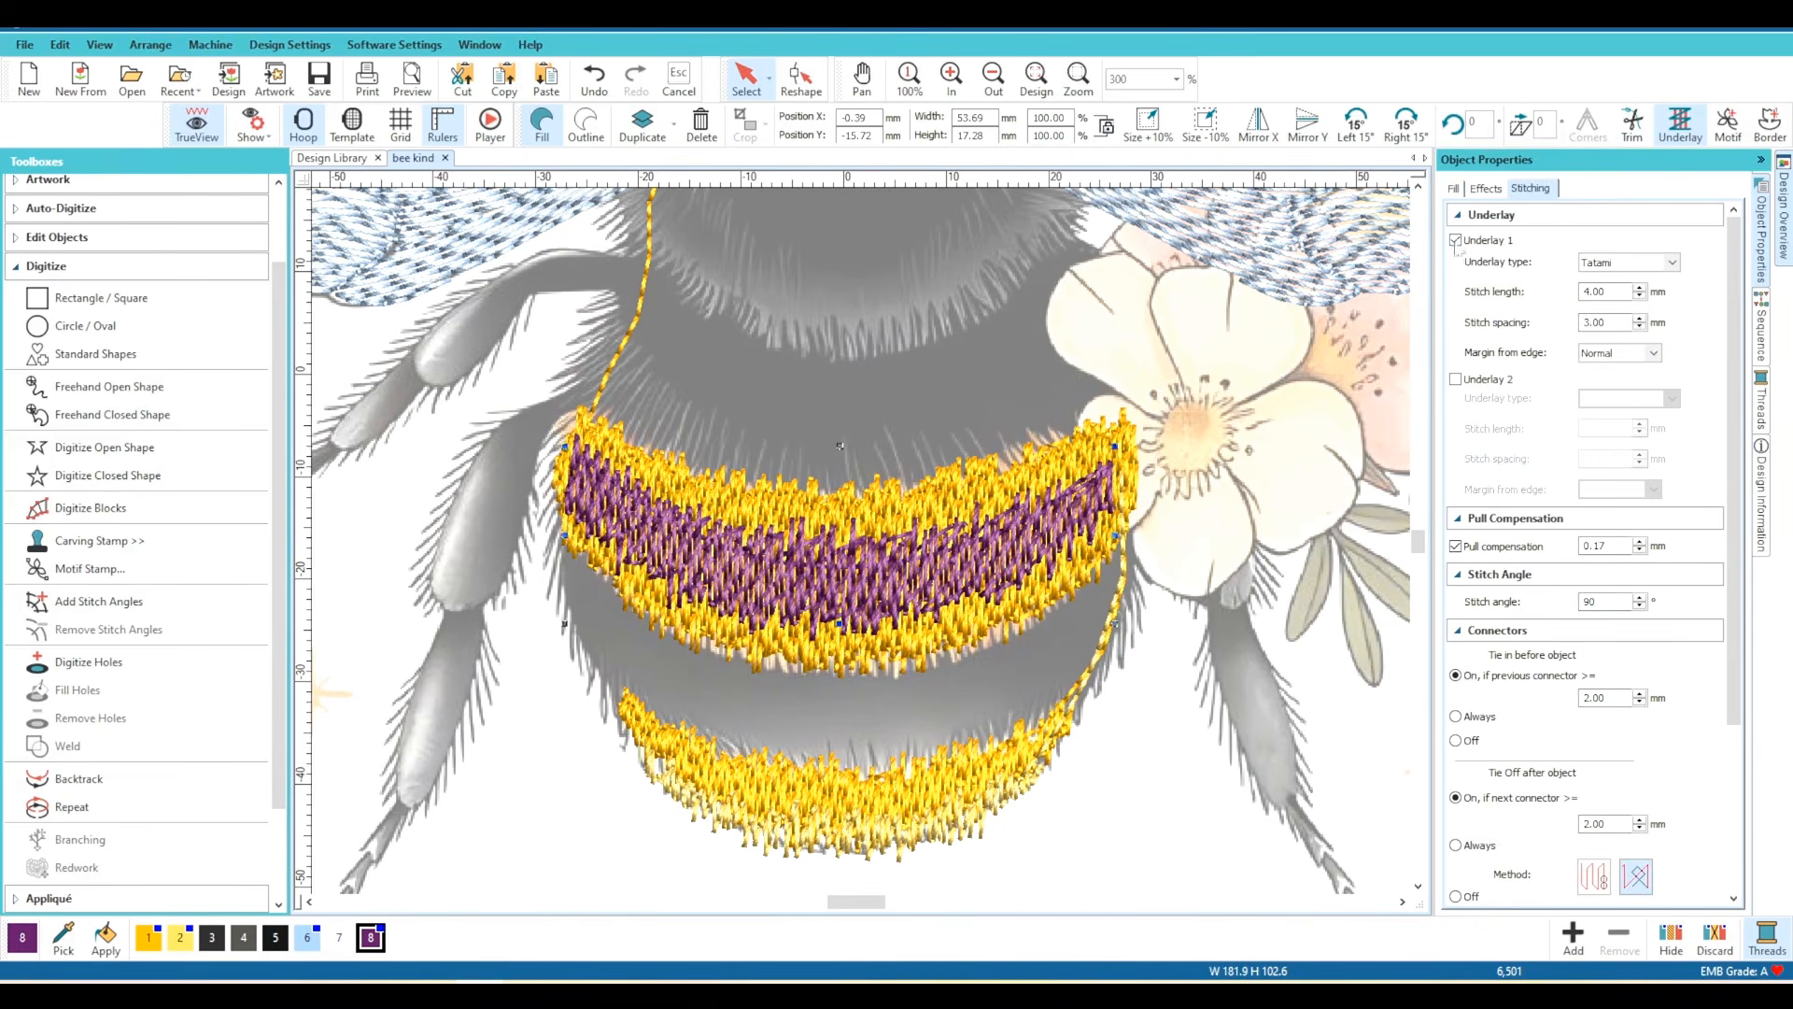
left_click(1455, 240)
left_click(1454, 188)
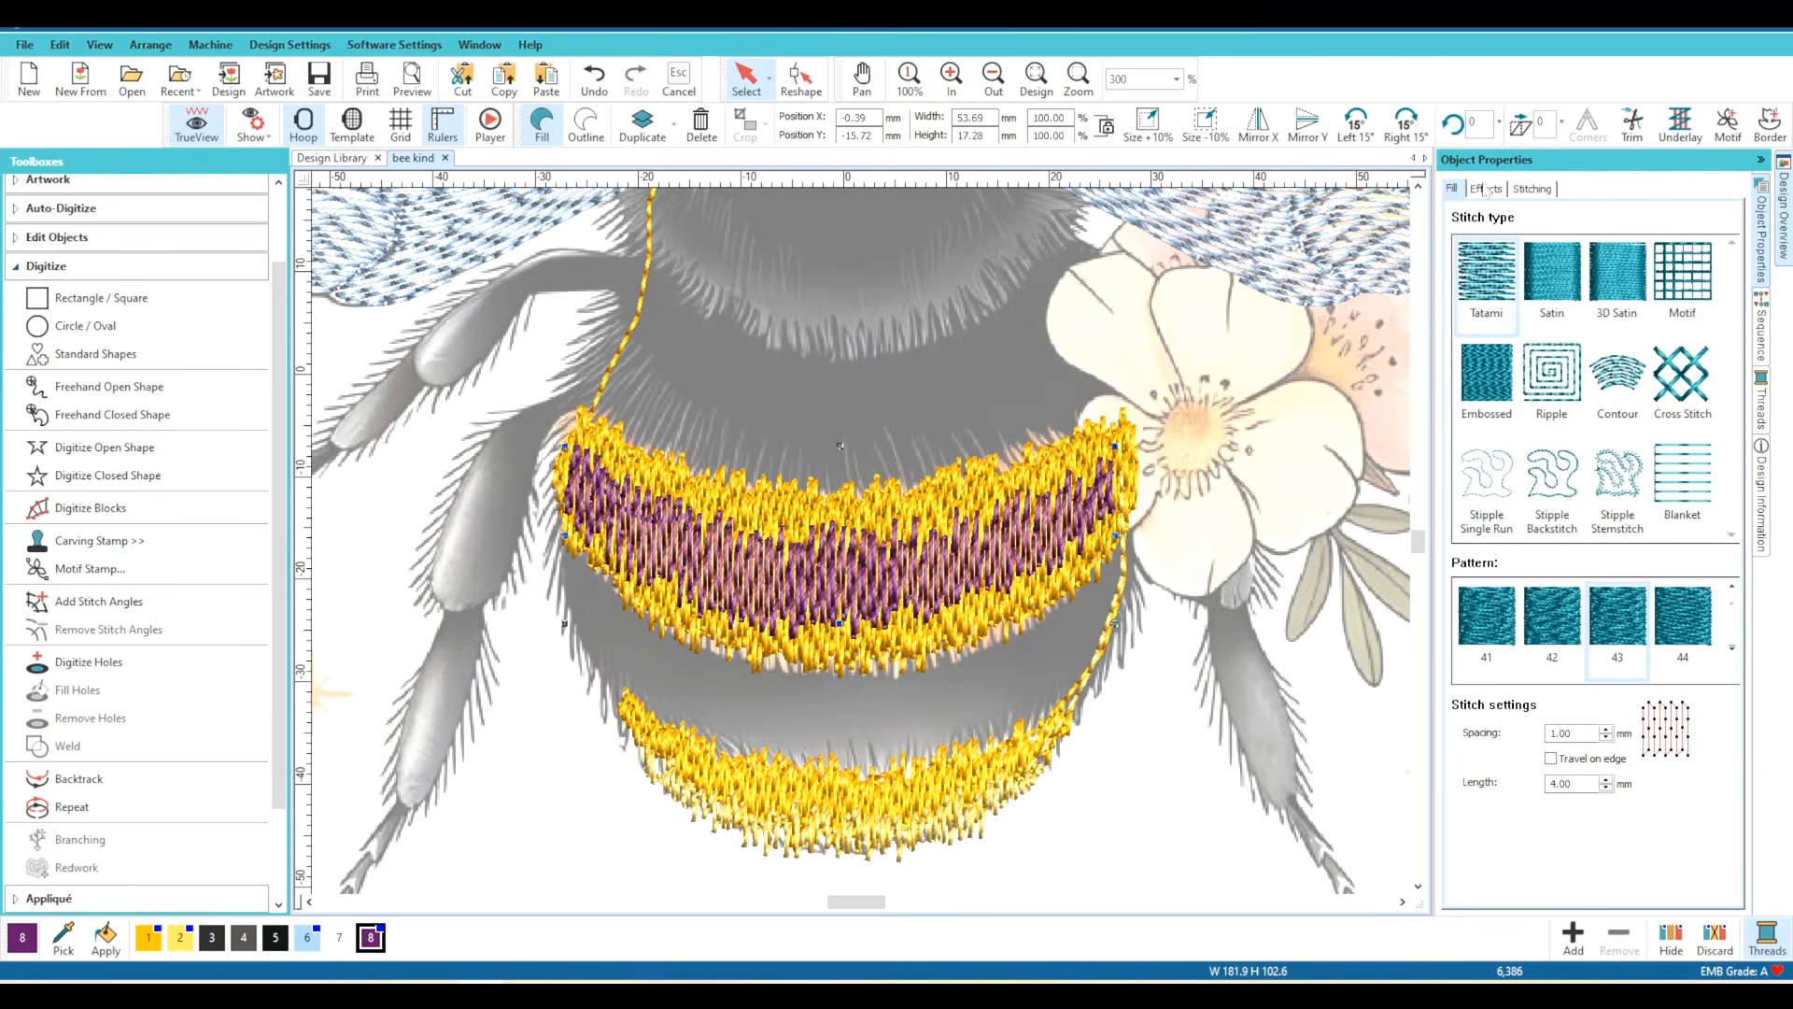
Try the lighter yellow, thread 2, on the abdomen shading and undo the color change
left_click(182, 939)
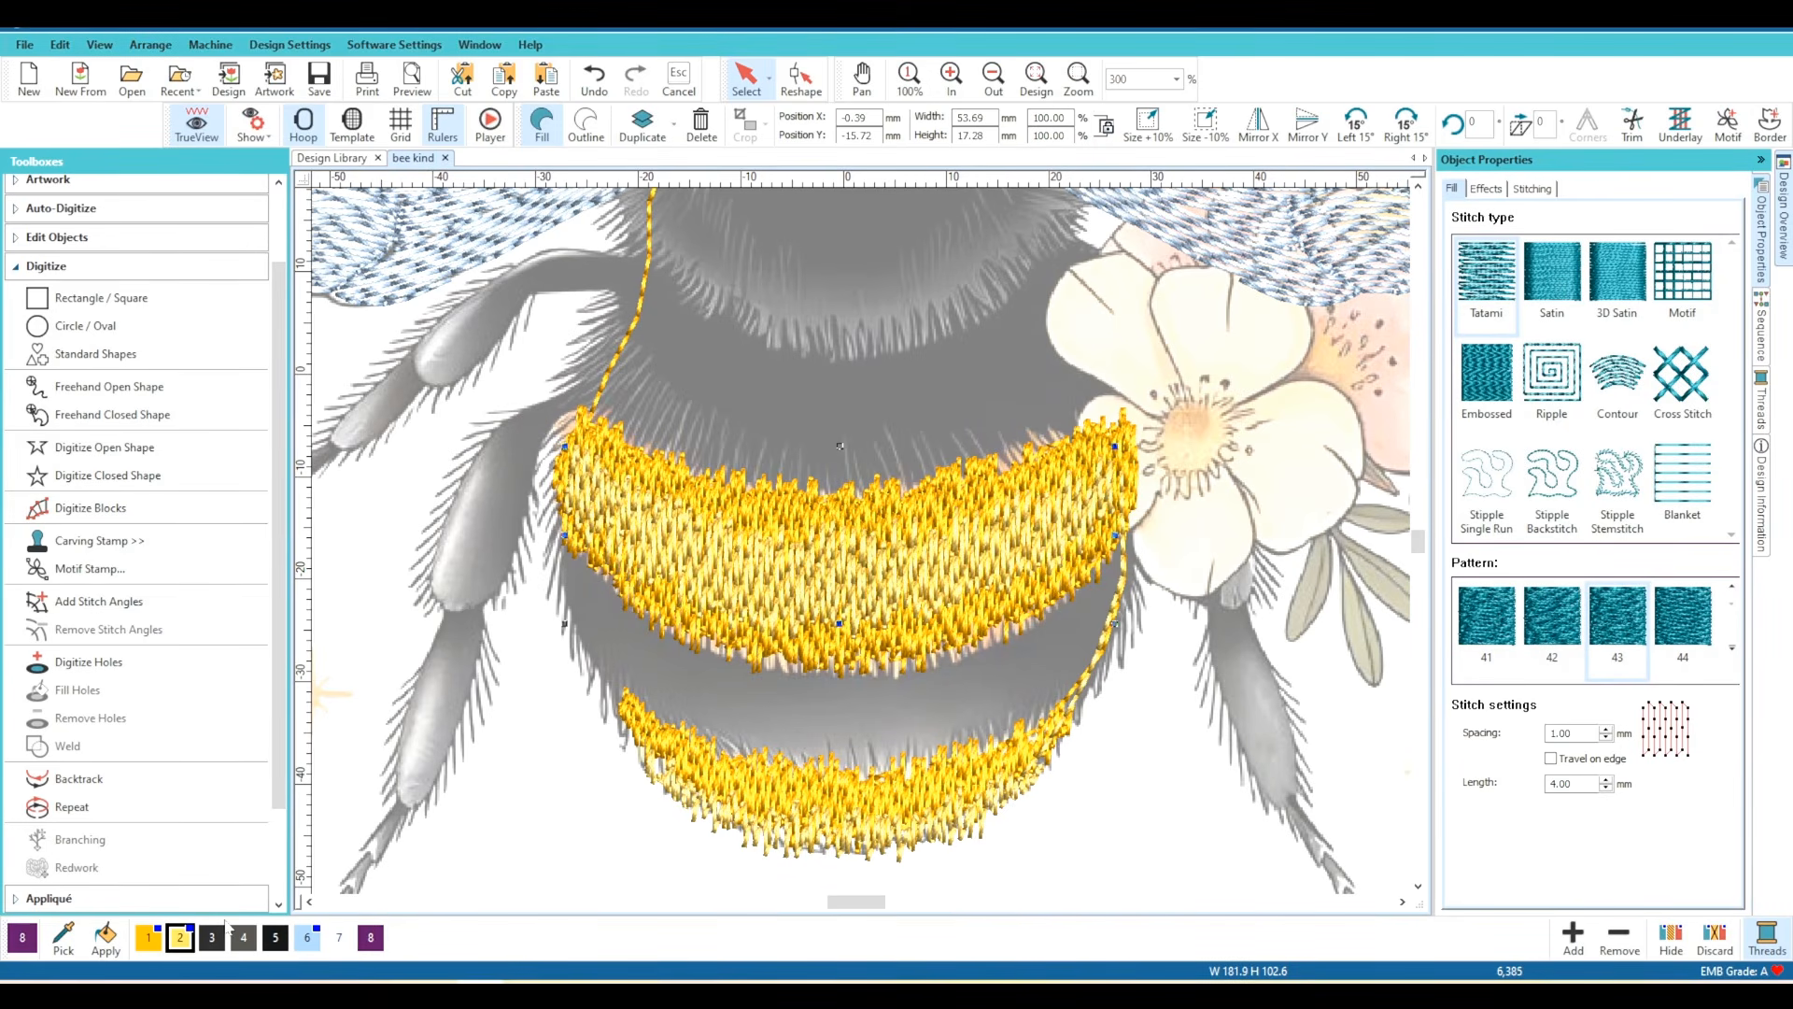
key("ctrl+z")
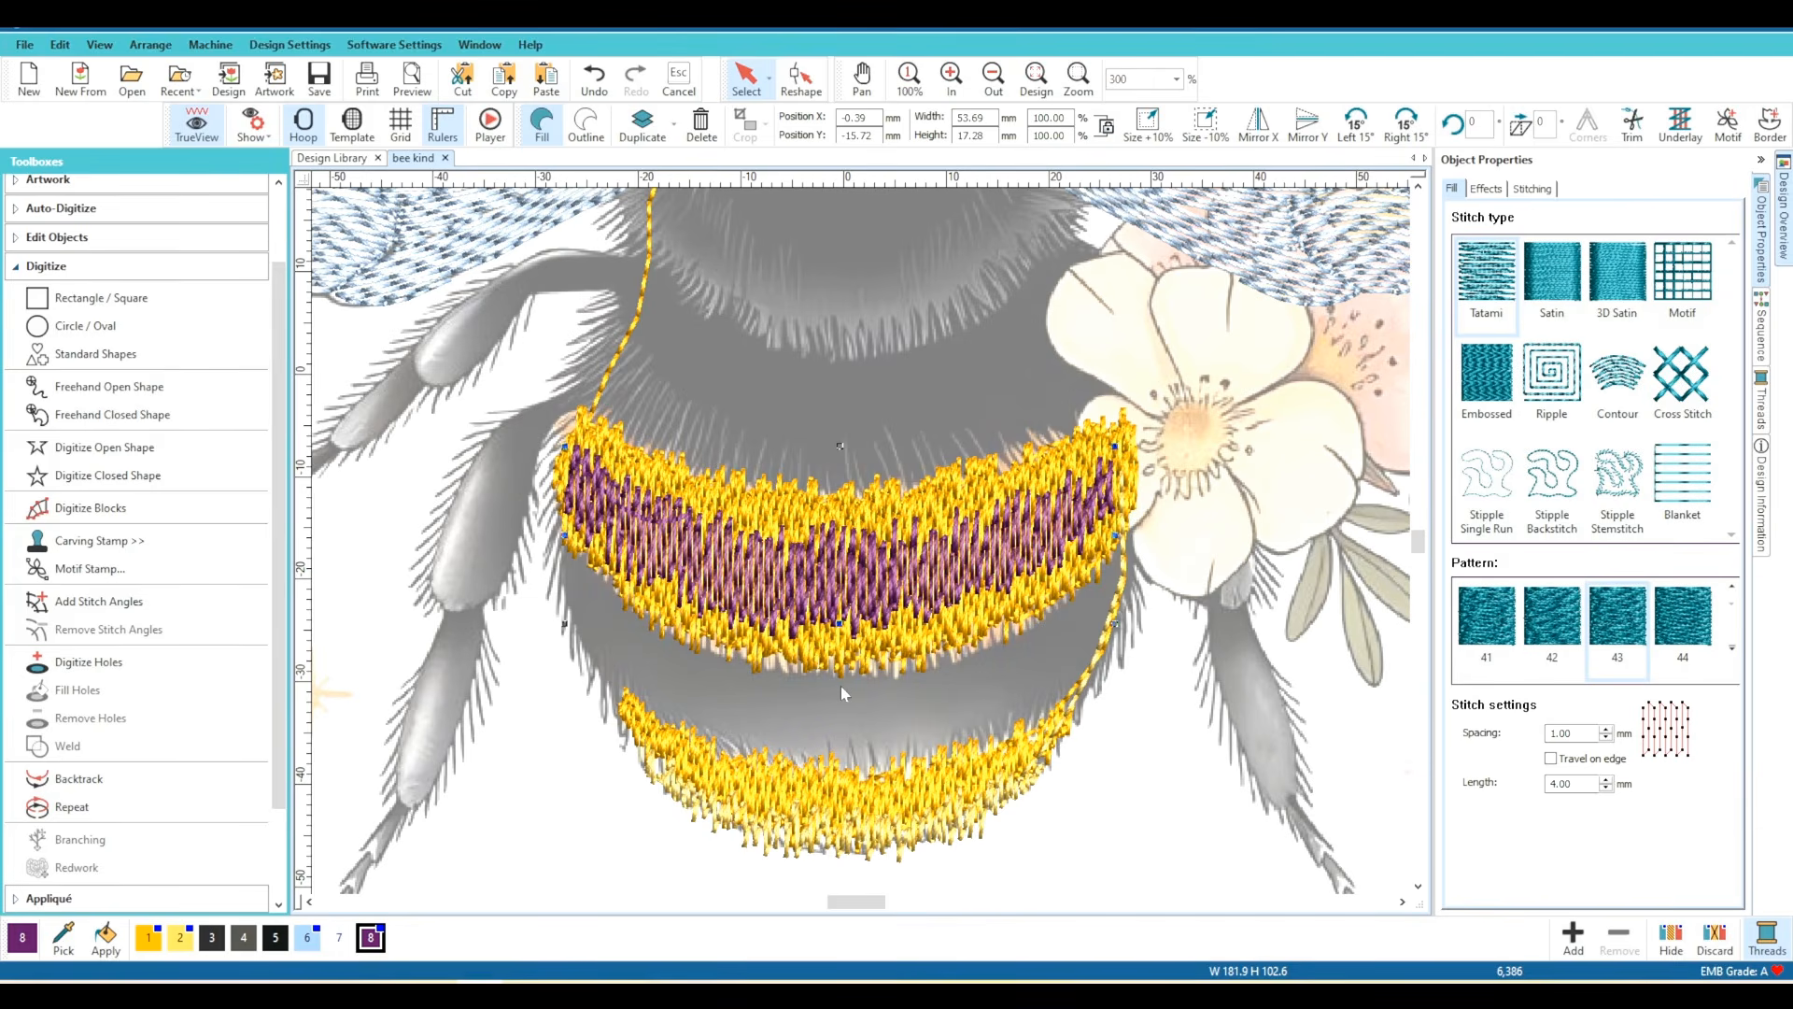
Set the abdomen shading's Feather Edge maximum width to 5 mm and raise its raggedness to High
left_click(1494, 187)
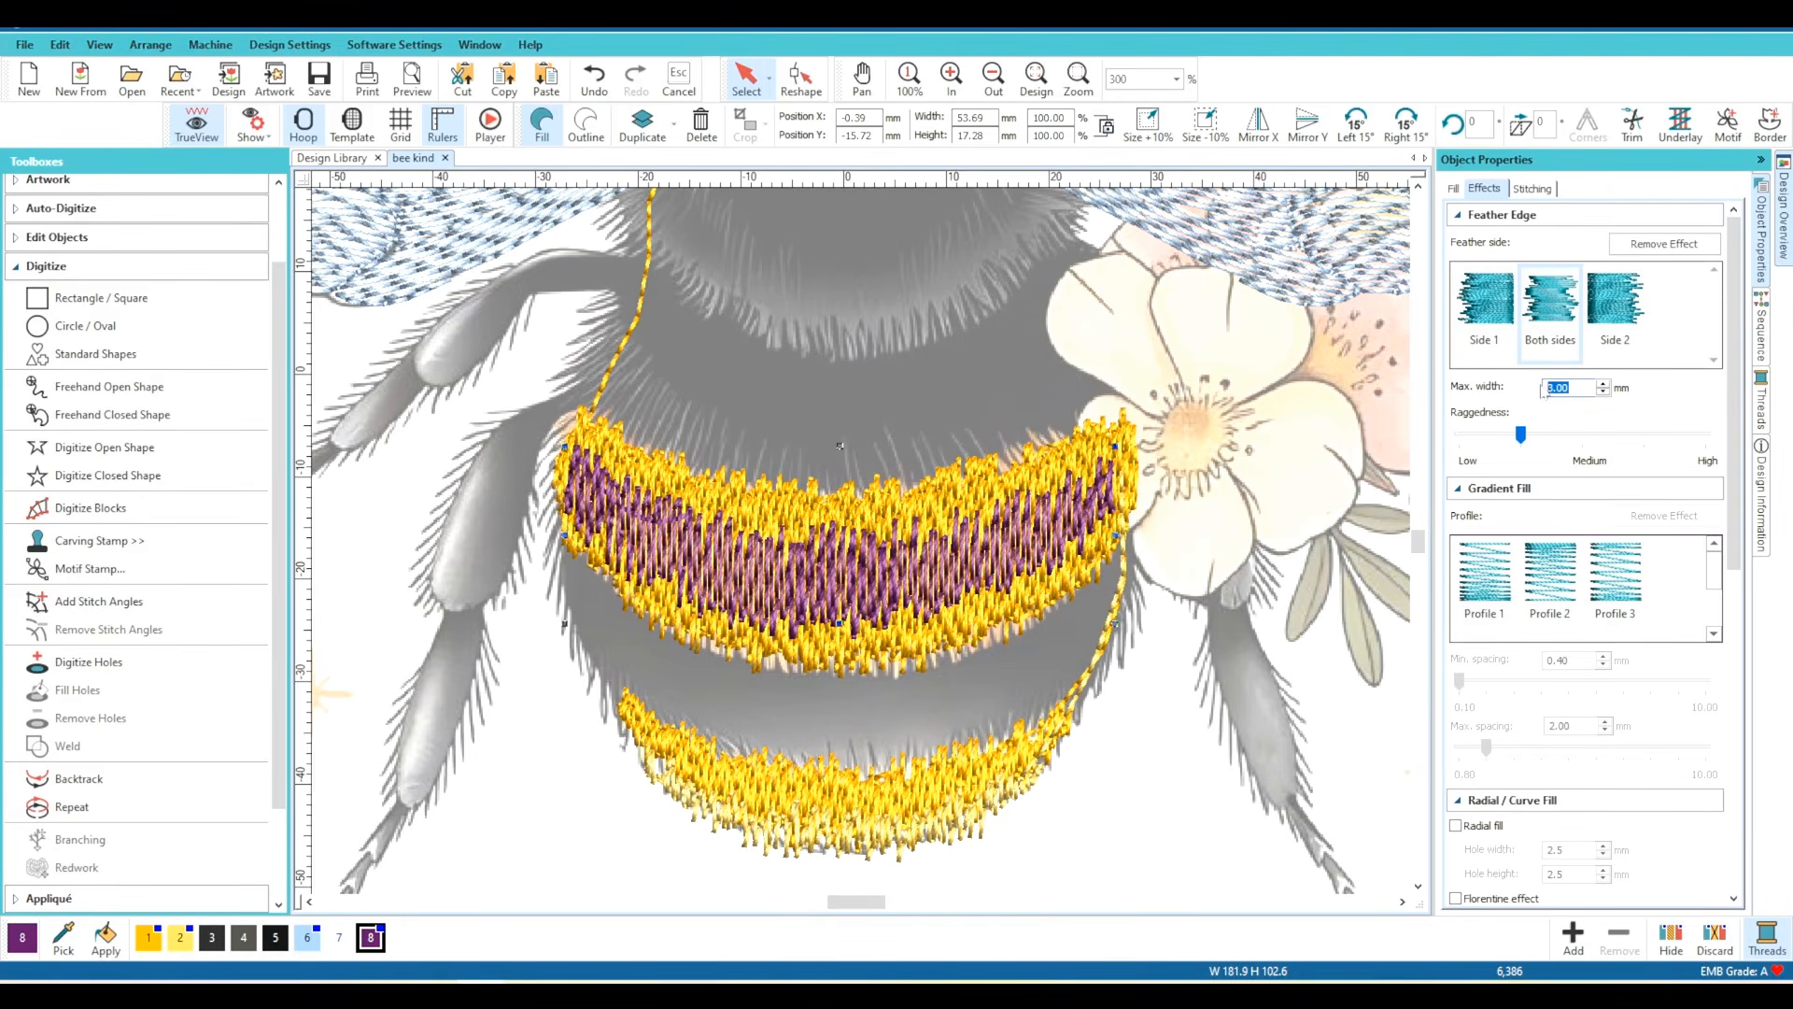
key("Return")
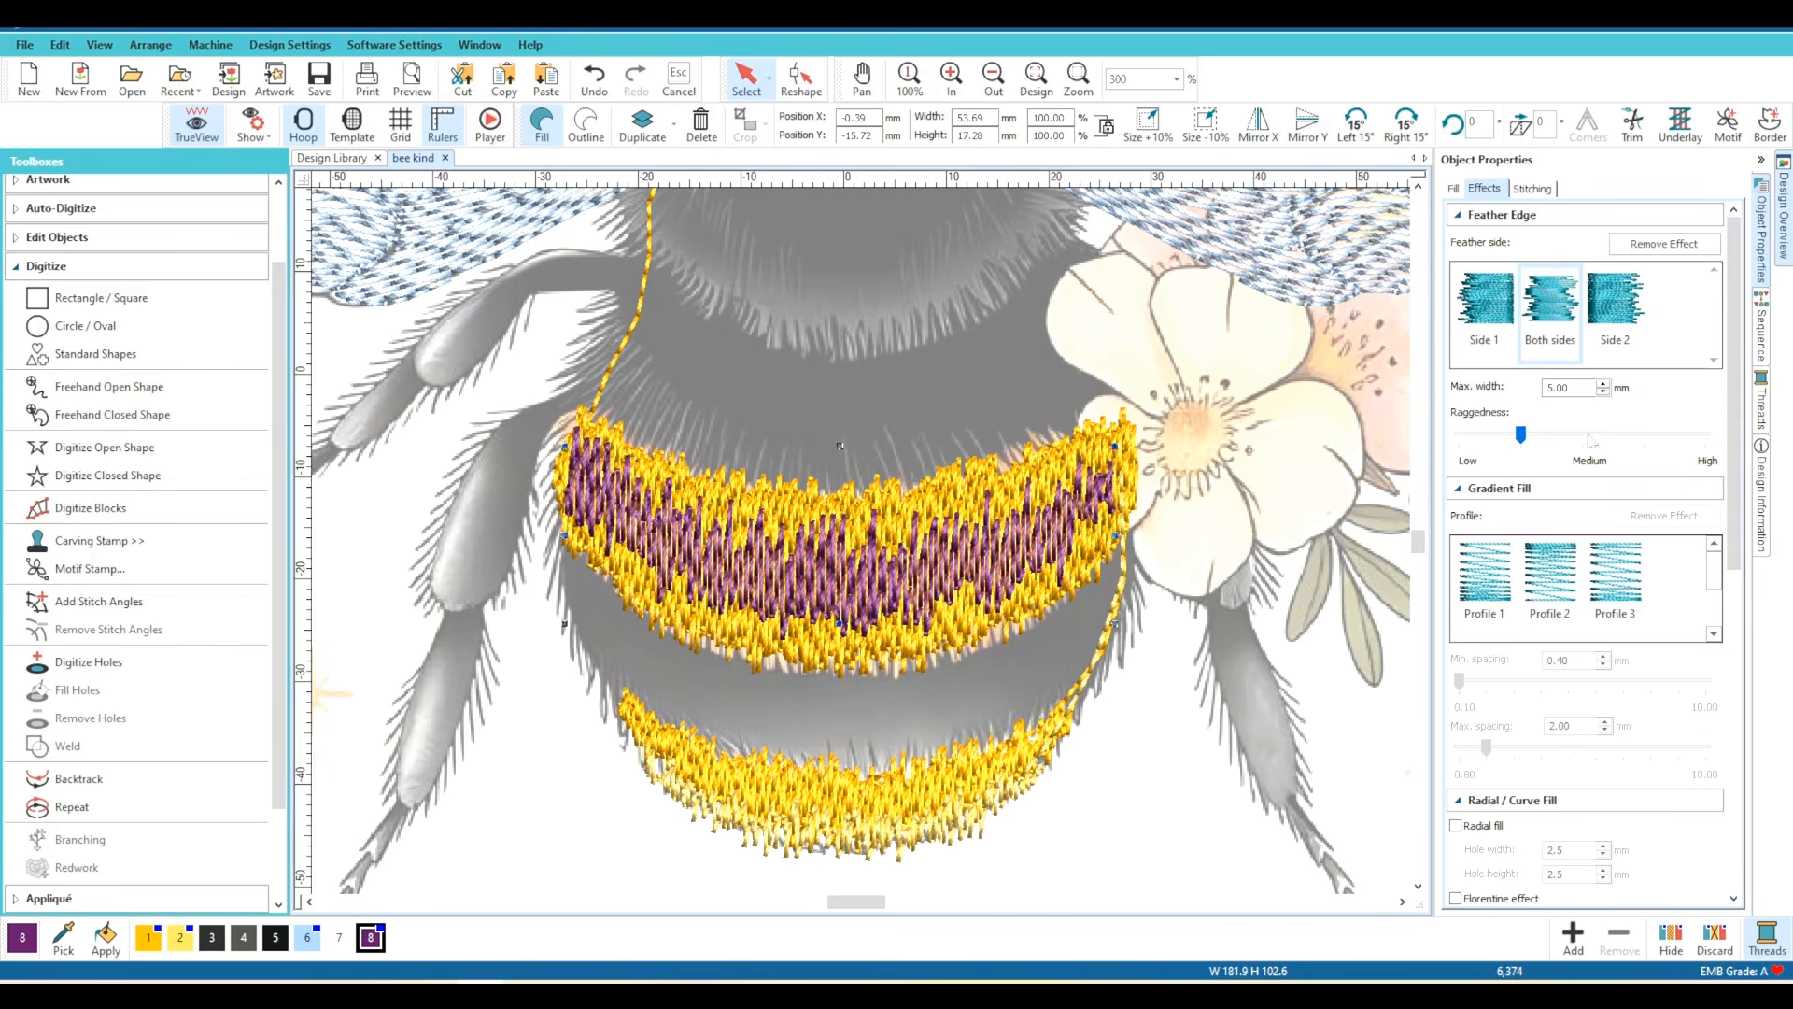
left_click(1599, 434)
left_click(1619, 432)
left_click(1662, 435)
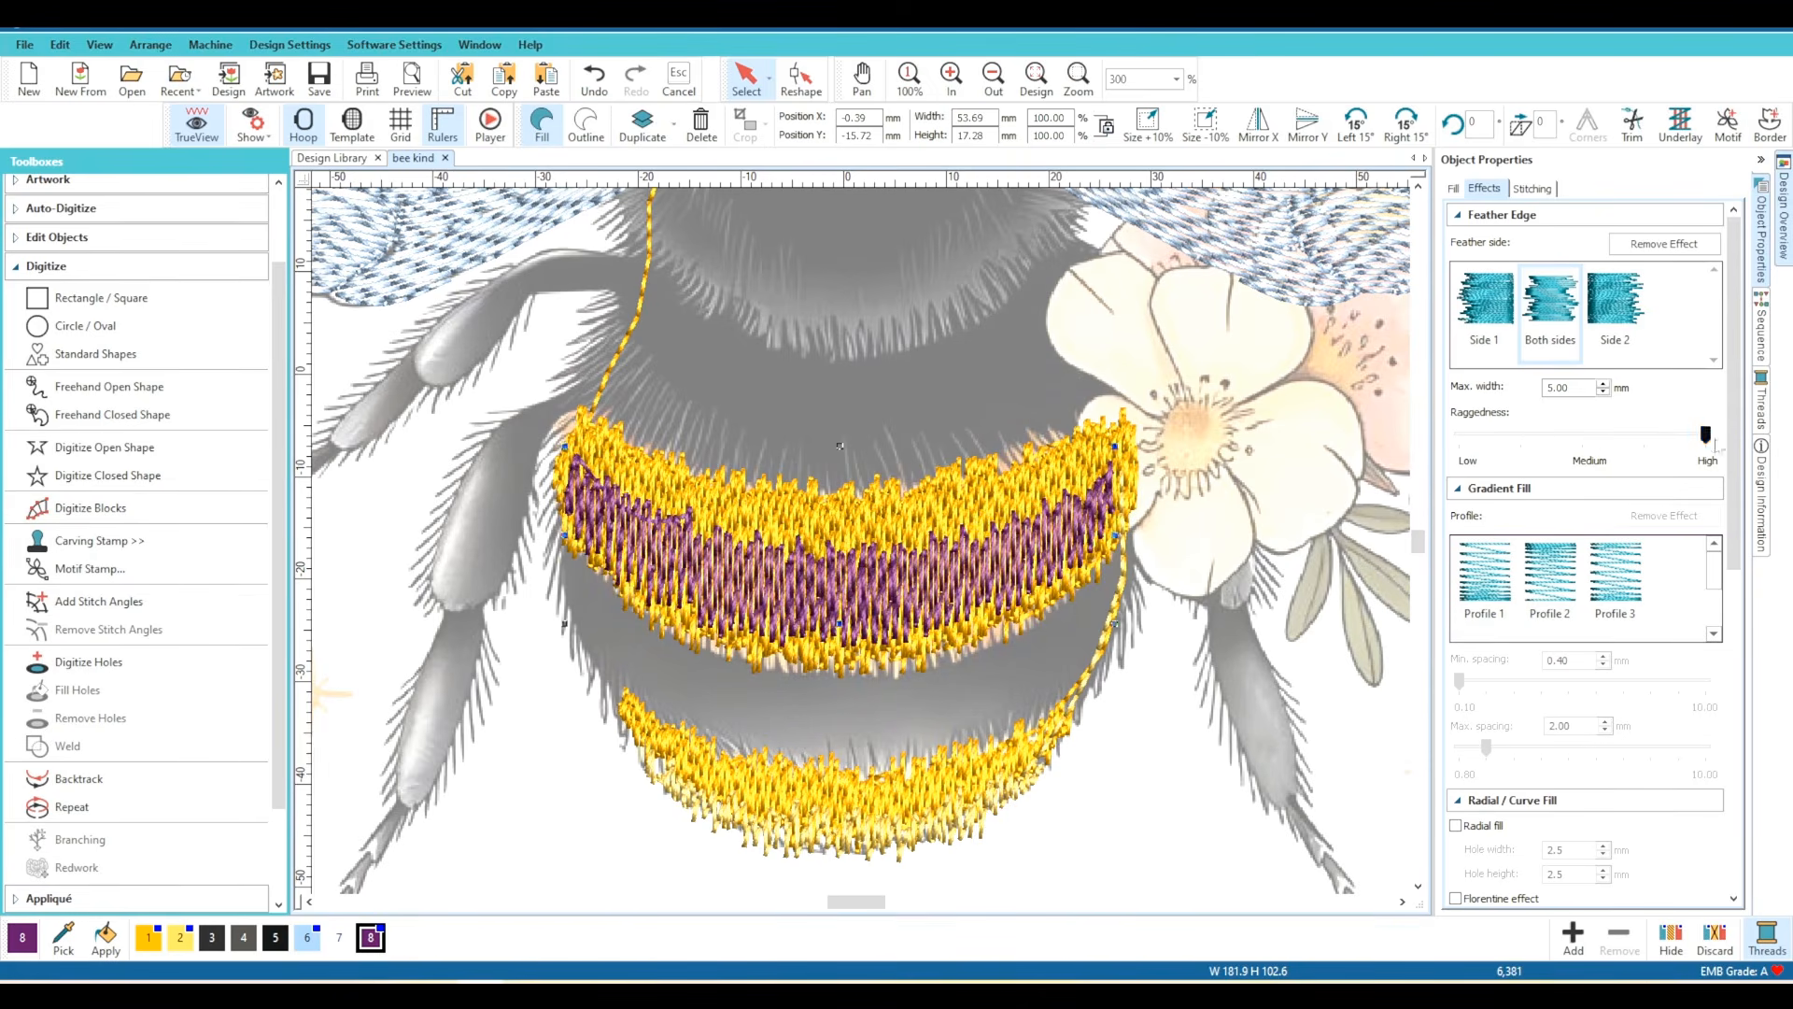
Set the abdomen shading's Feather Edge raggedness to Medium and recolor the shading with the lighter yellow, thread 2
left_click(1675, 439)
left_click(1641, 437)
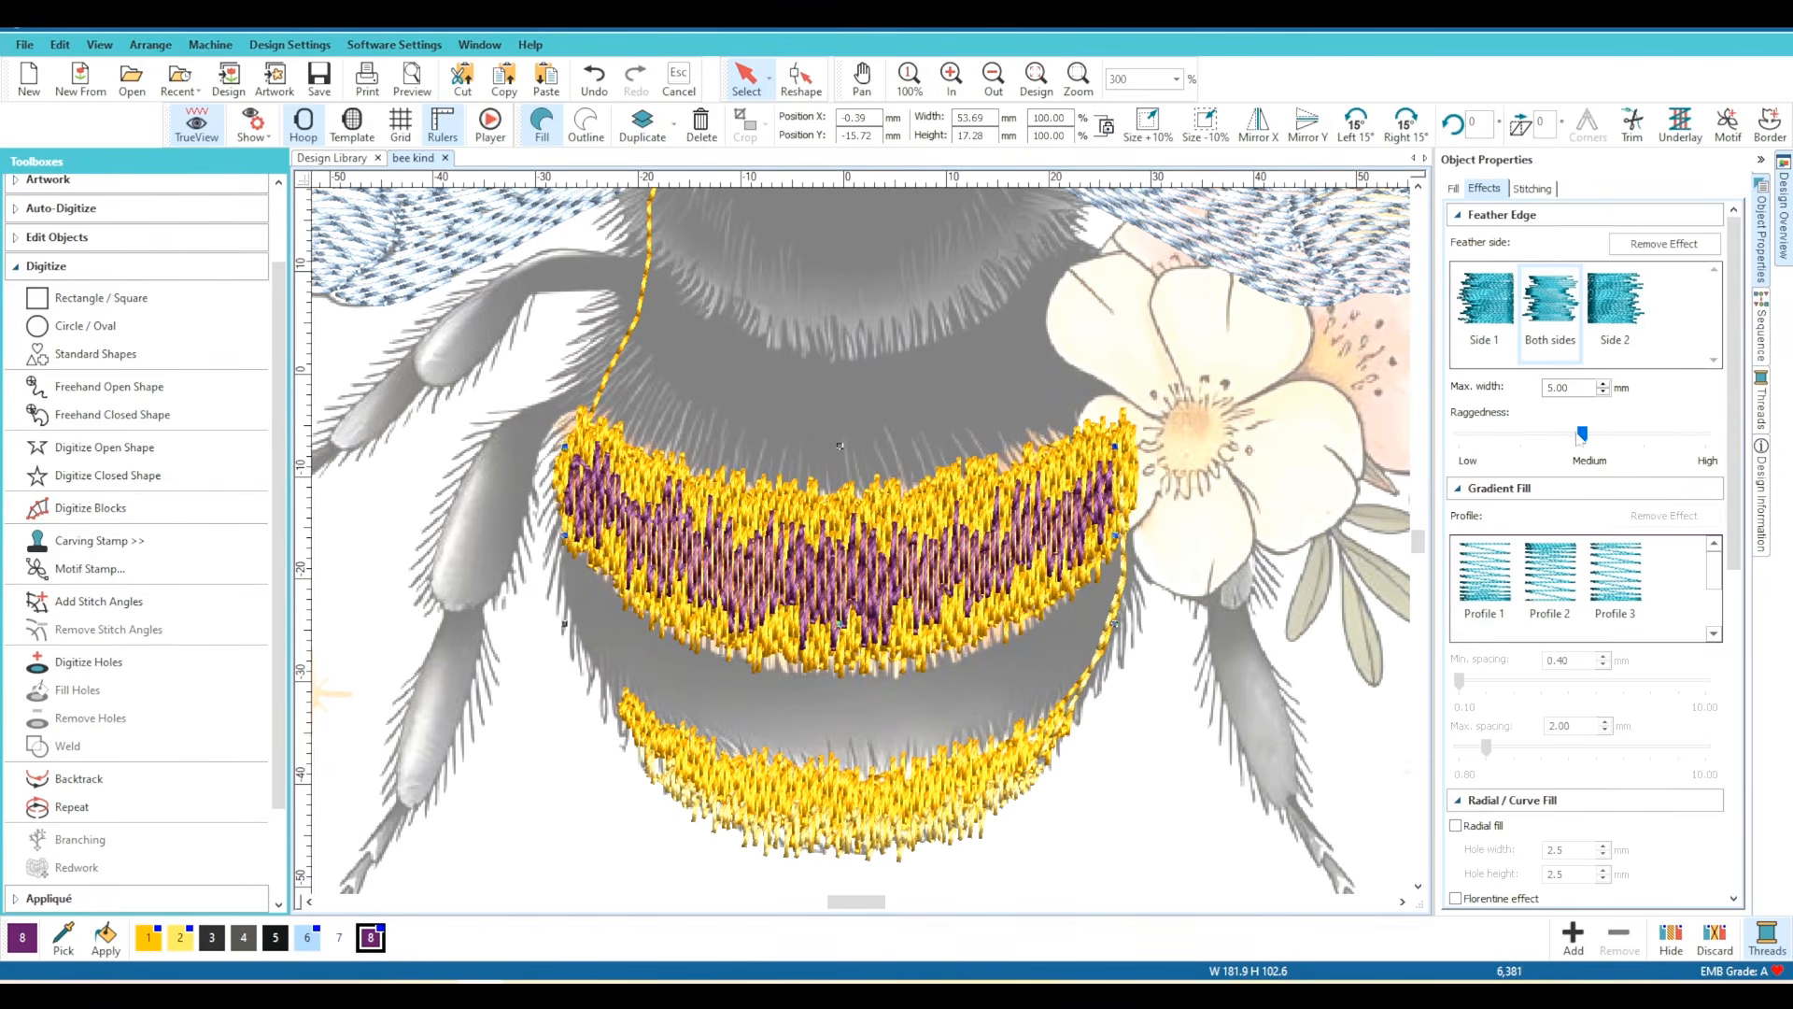
left_click(182, 934)
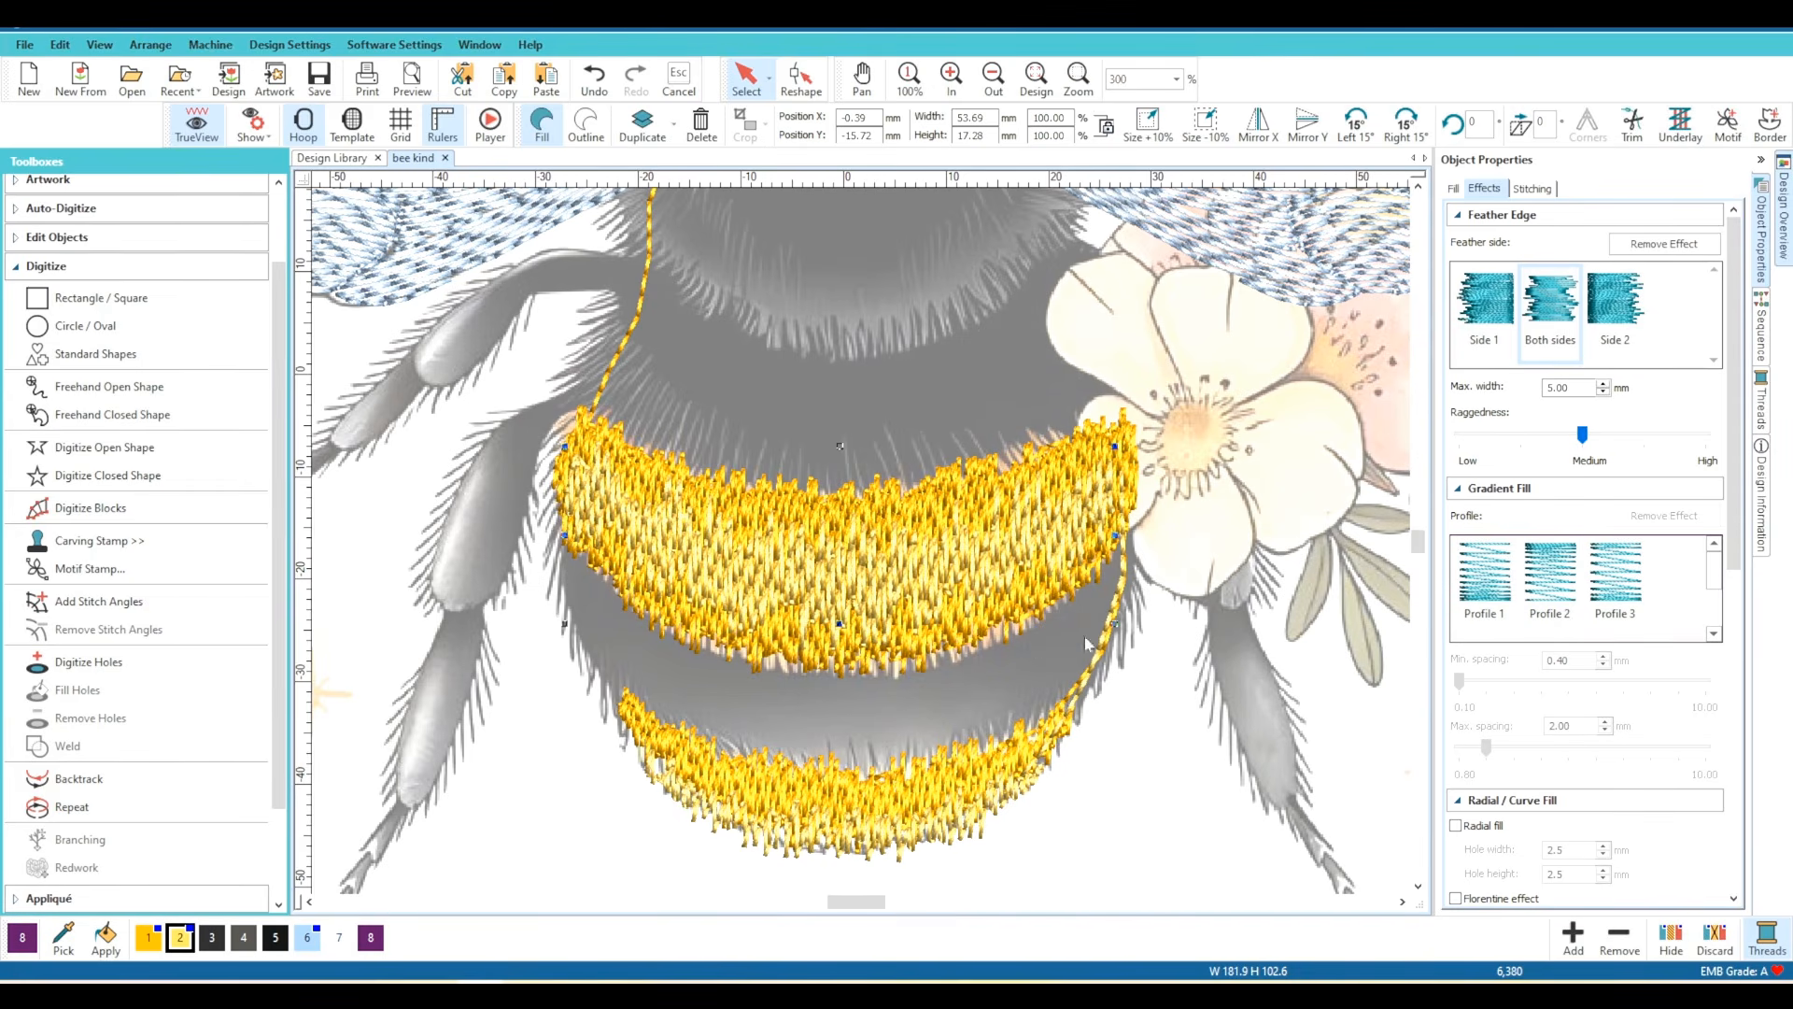
Digitize an open Single Run connector from the abdomen band's upper corner up to the fur band behind the head, about 10 mm wide and 40 mm high
left_click_drag(1419, 542, 1419, 542)
left_click(103, 447)
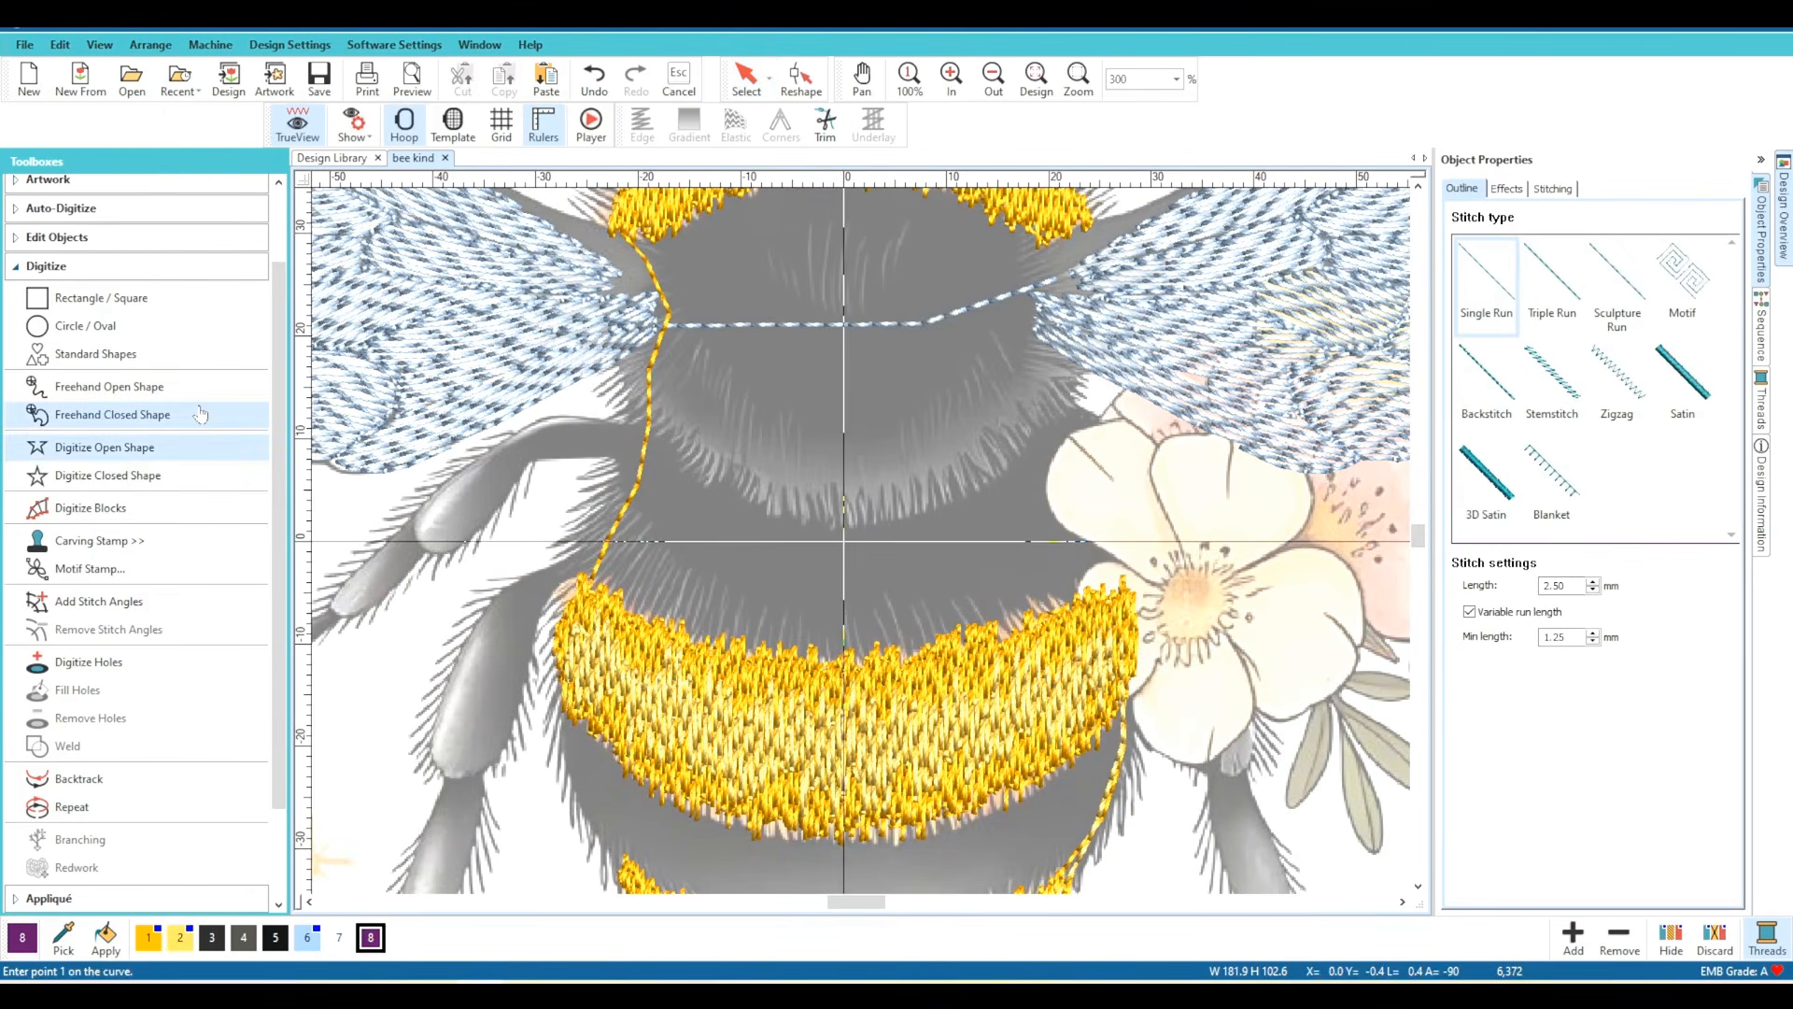
left_click(570, 635)
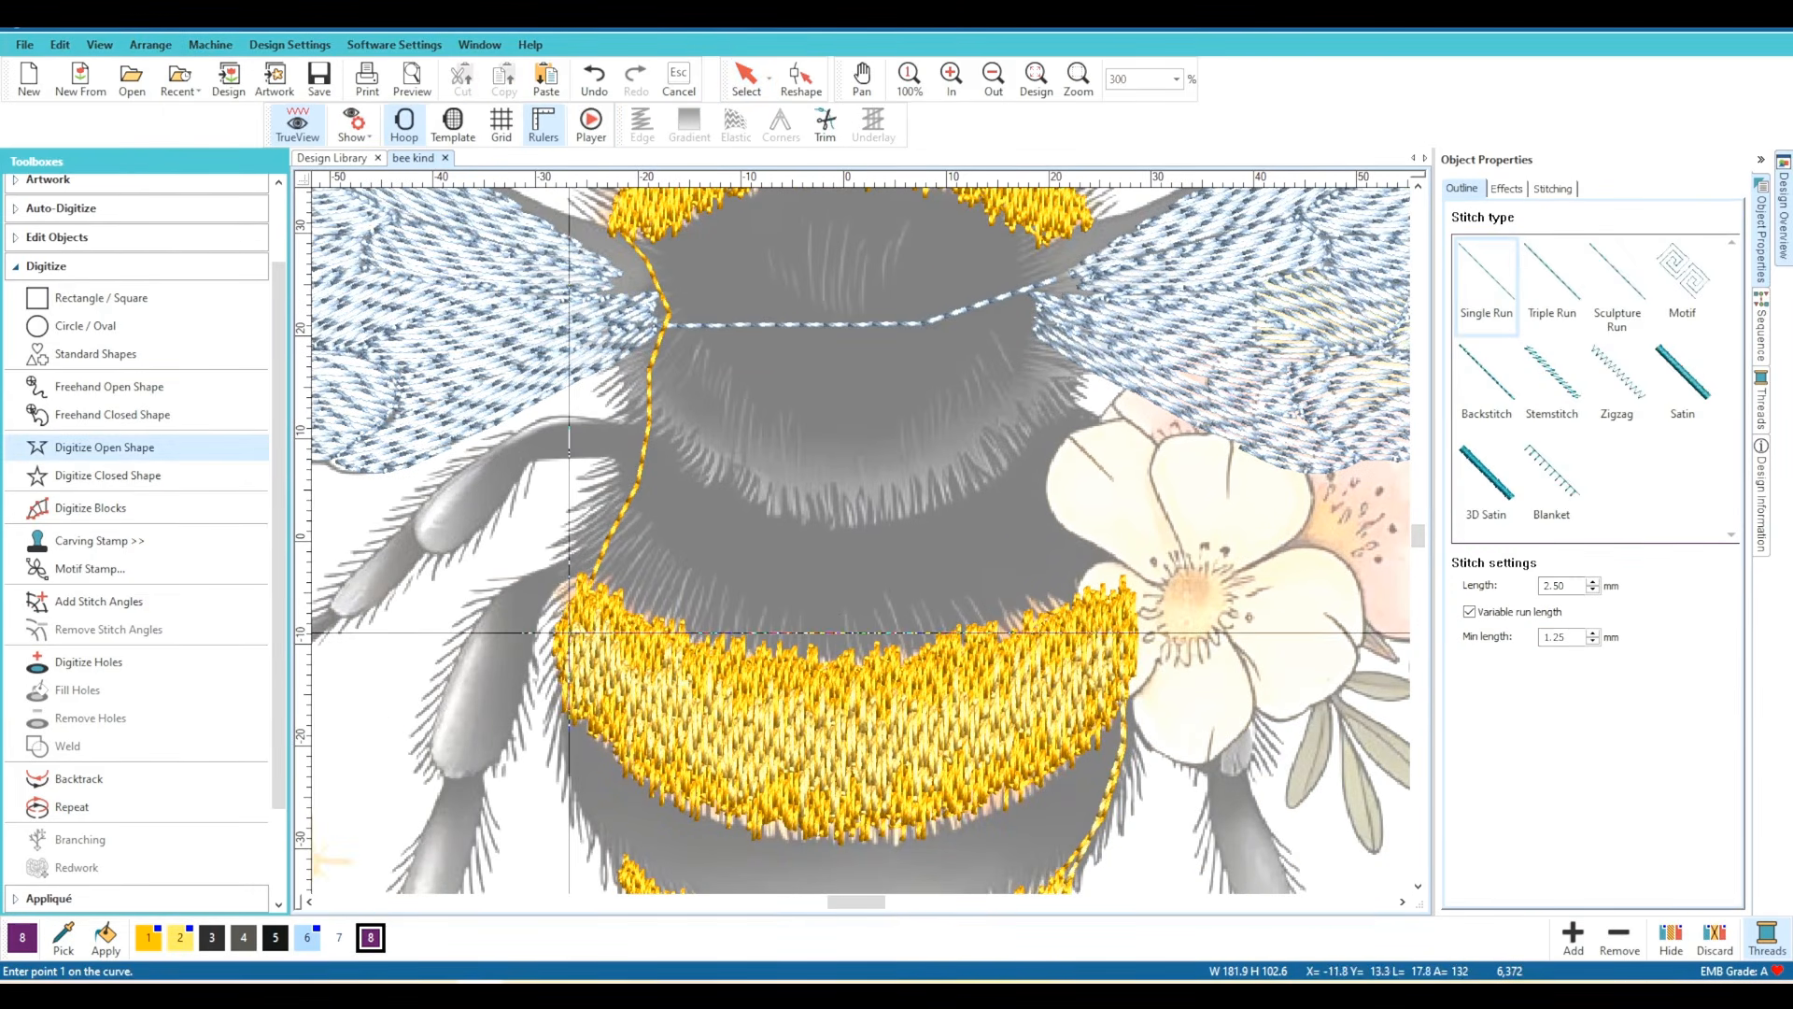
left_click(622, 522)
left_click(651, 408)
left_click(657, 347)
left_click(670, 312)
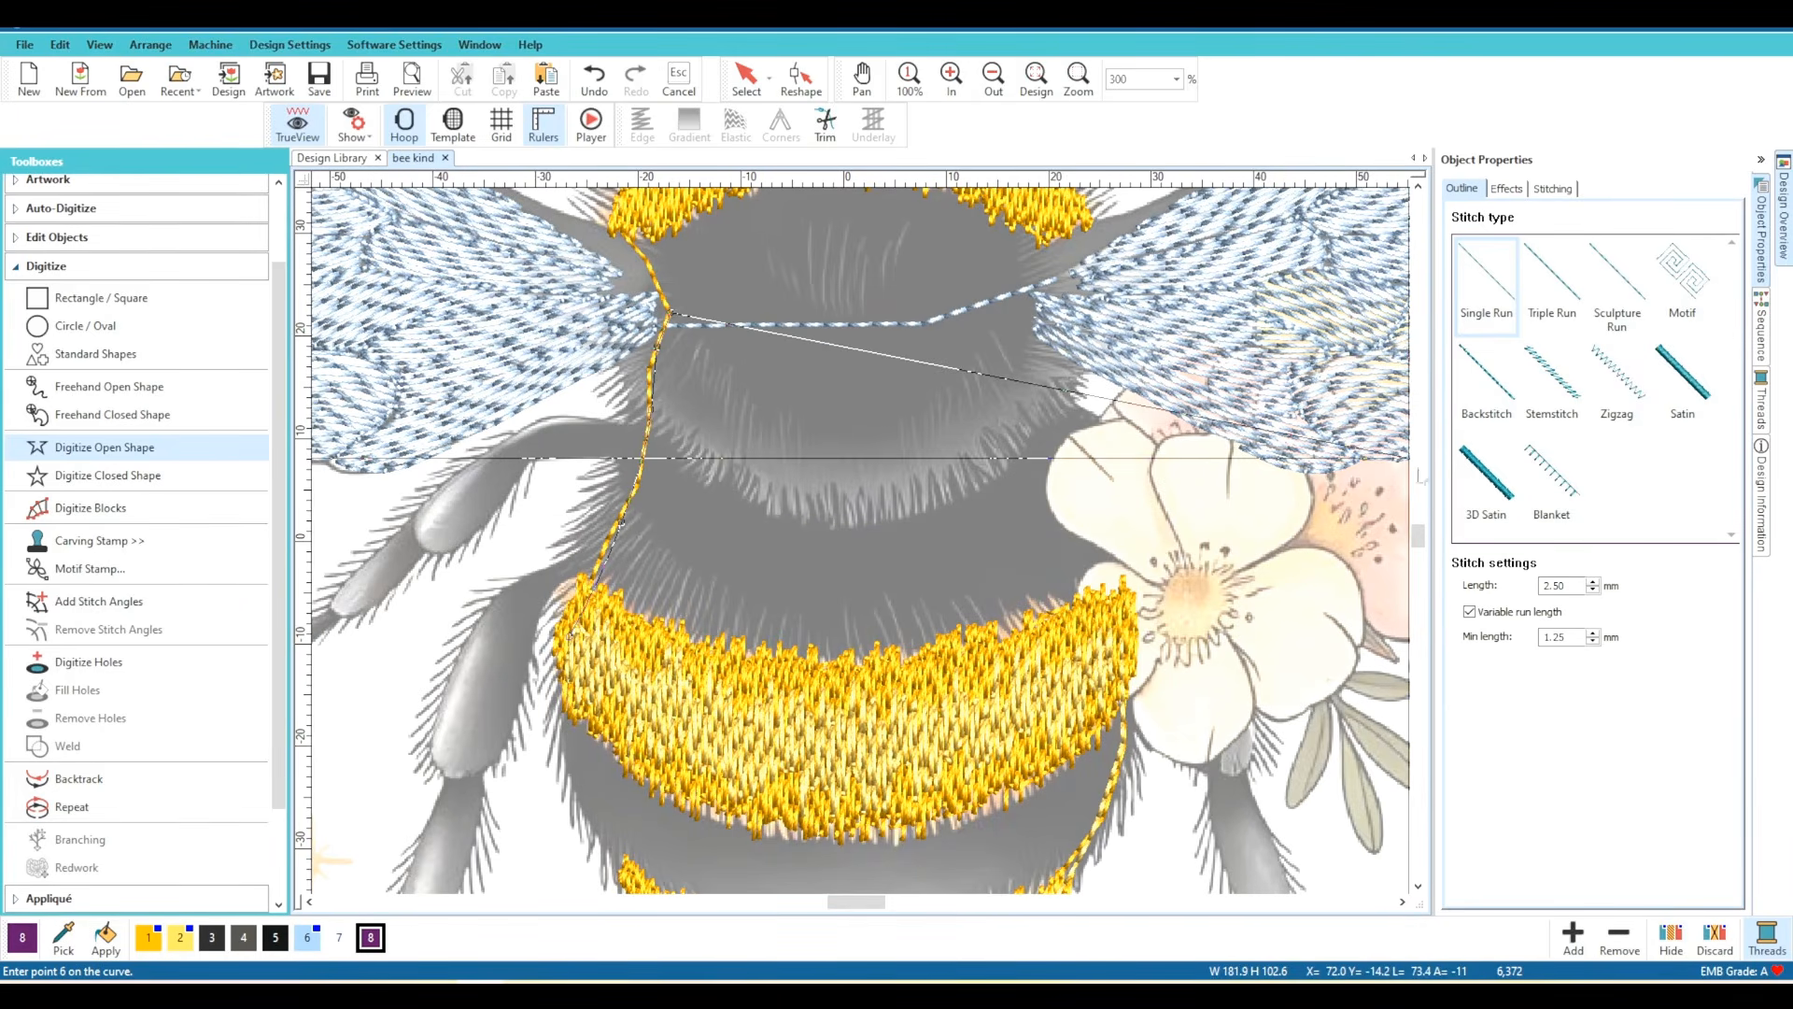
left_click_drag(1419, 545, 1419, 537)
left_click(621, 476)
key("Return")
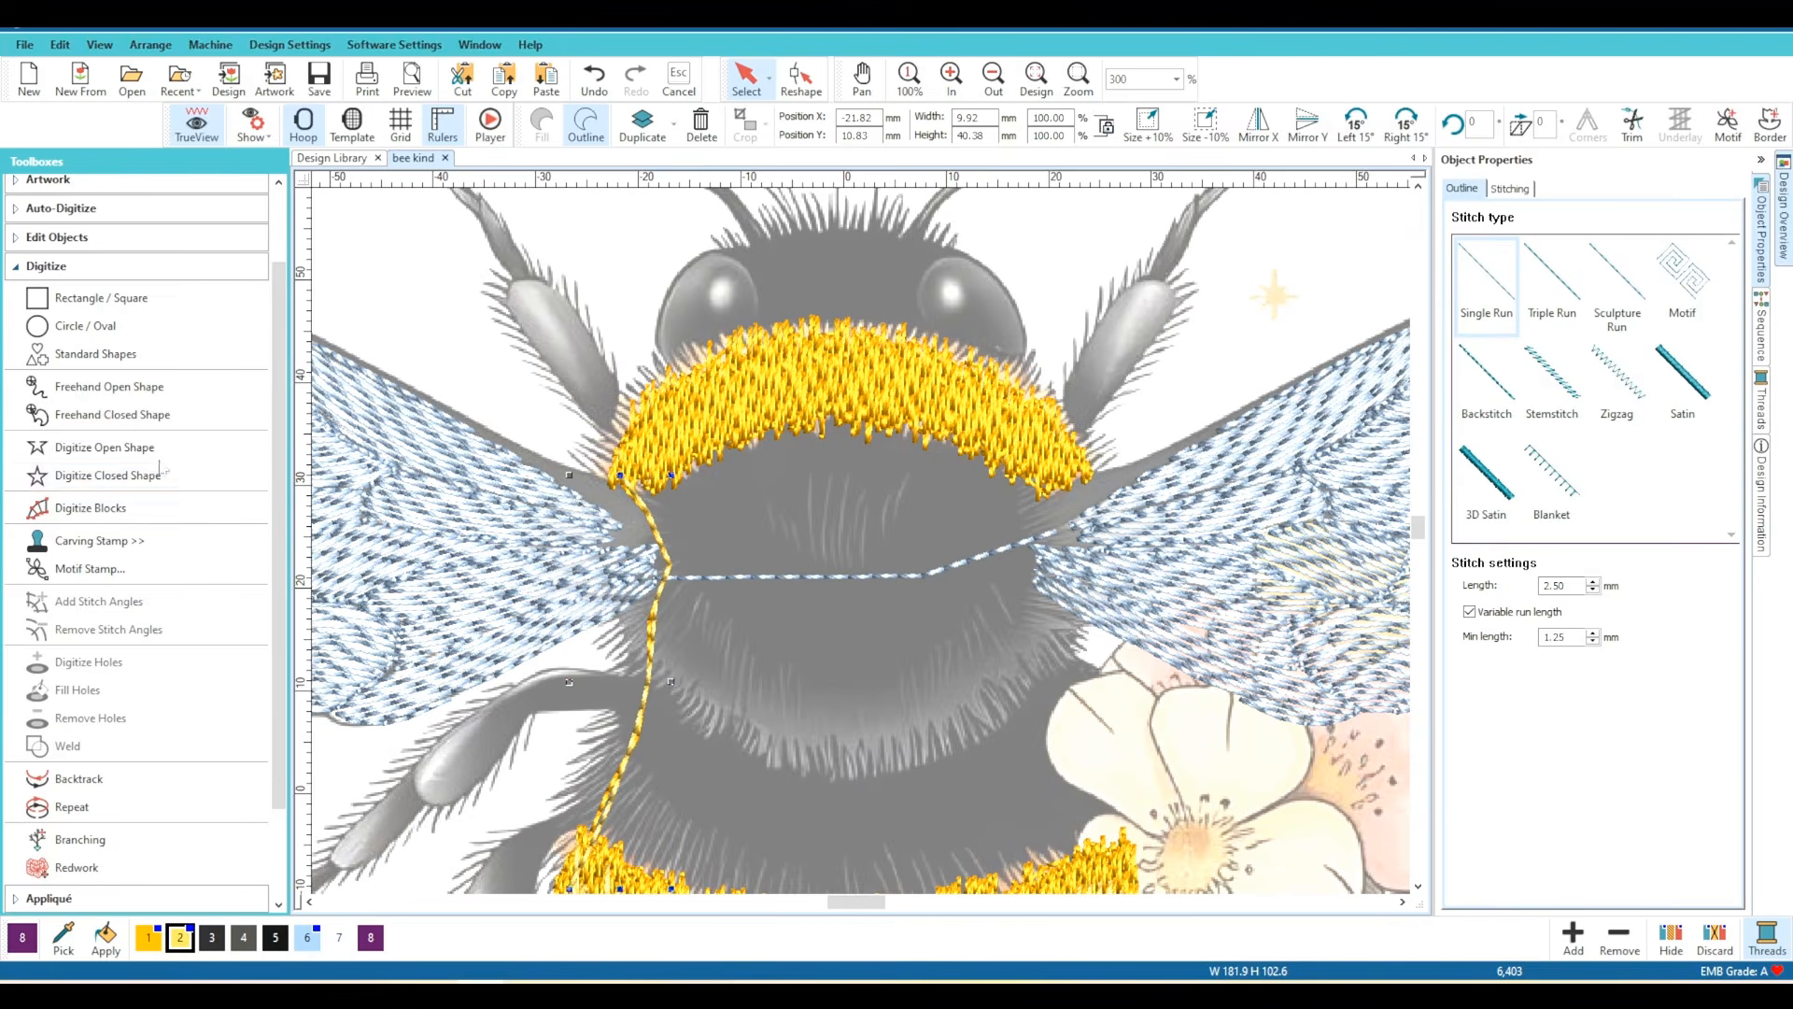
Digitize a closed, feathered Tatami shading shape along the upper part of the fur band behind the head, in lighter yellow thread 2
left_click(107, 475)
left_click_drag(1419, 528, 1419, 540)
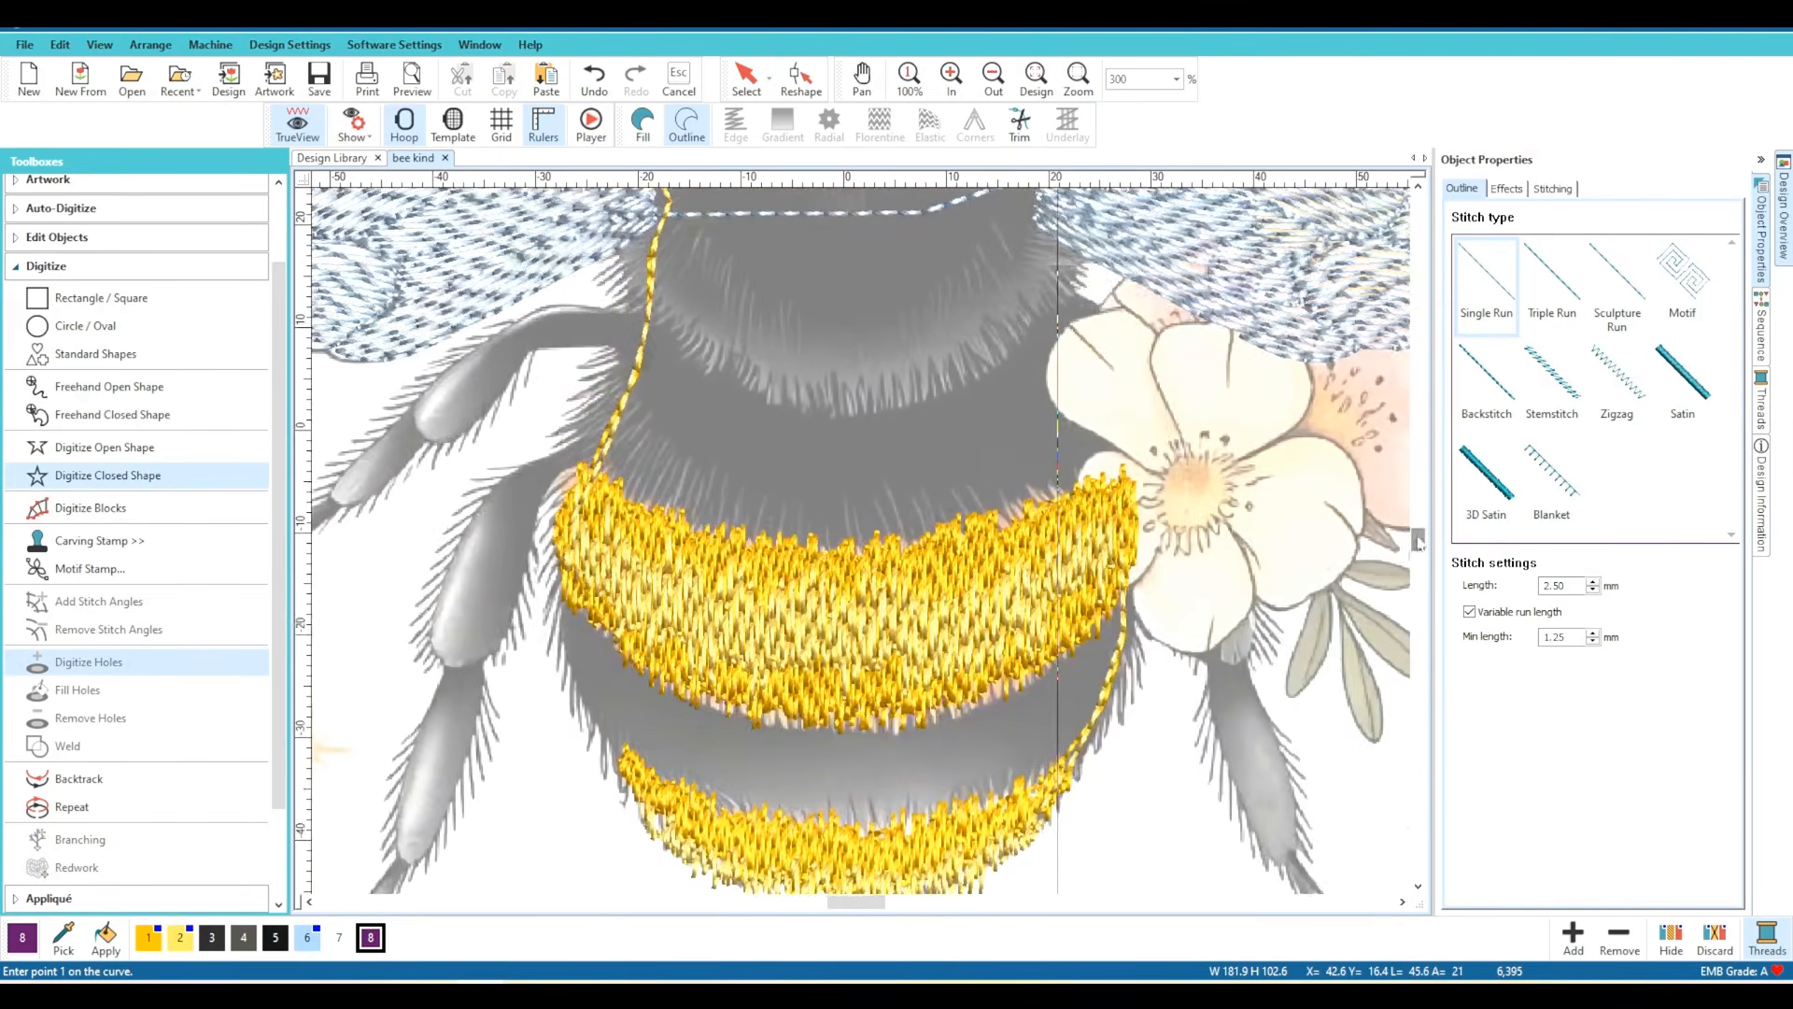
scroll(915, 765, "down", 1)
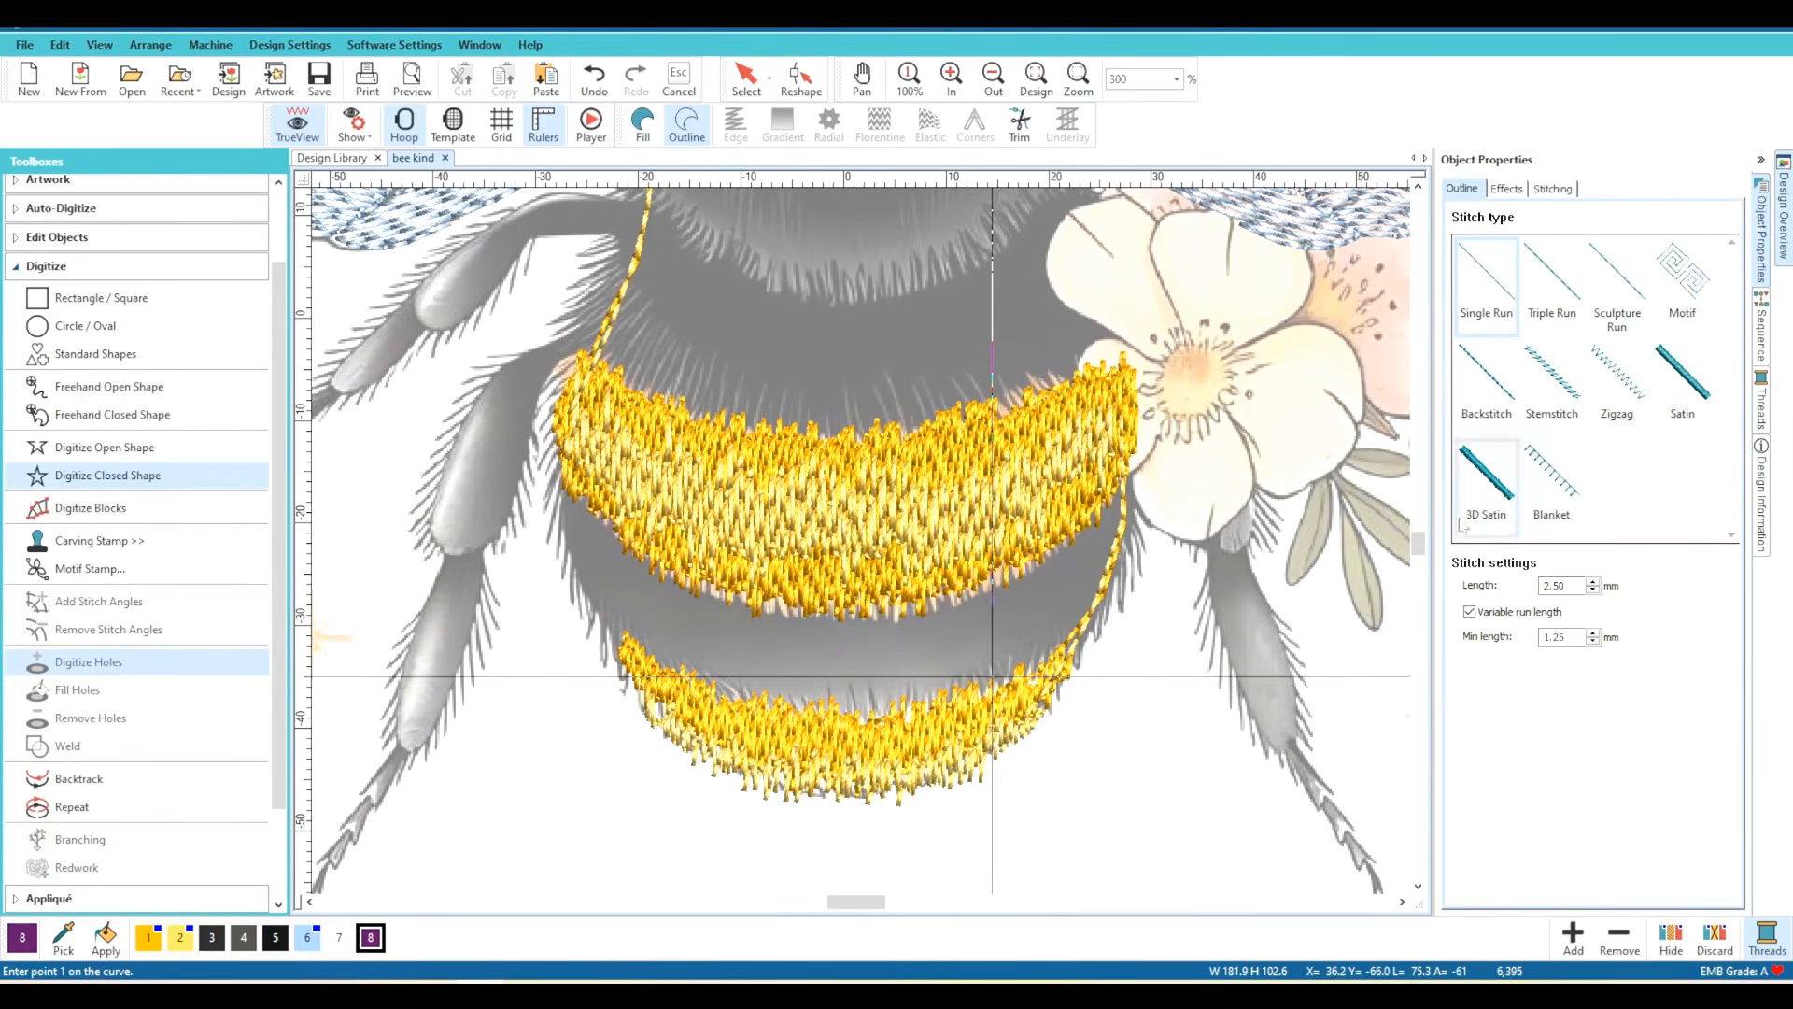
left_click_drag(1419, 549, 1419, 532)
left_click(610, 588)
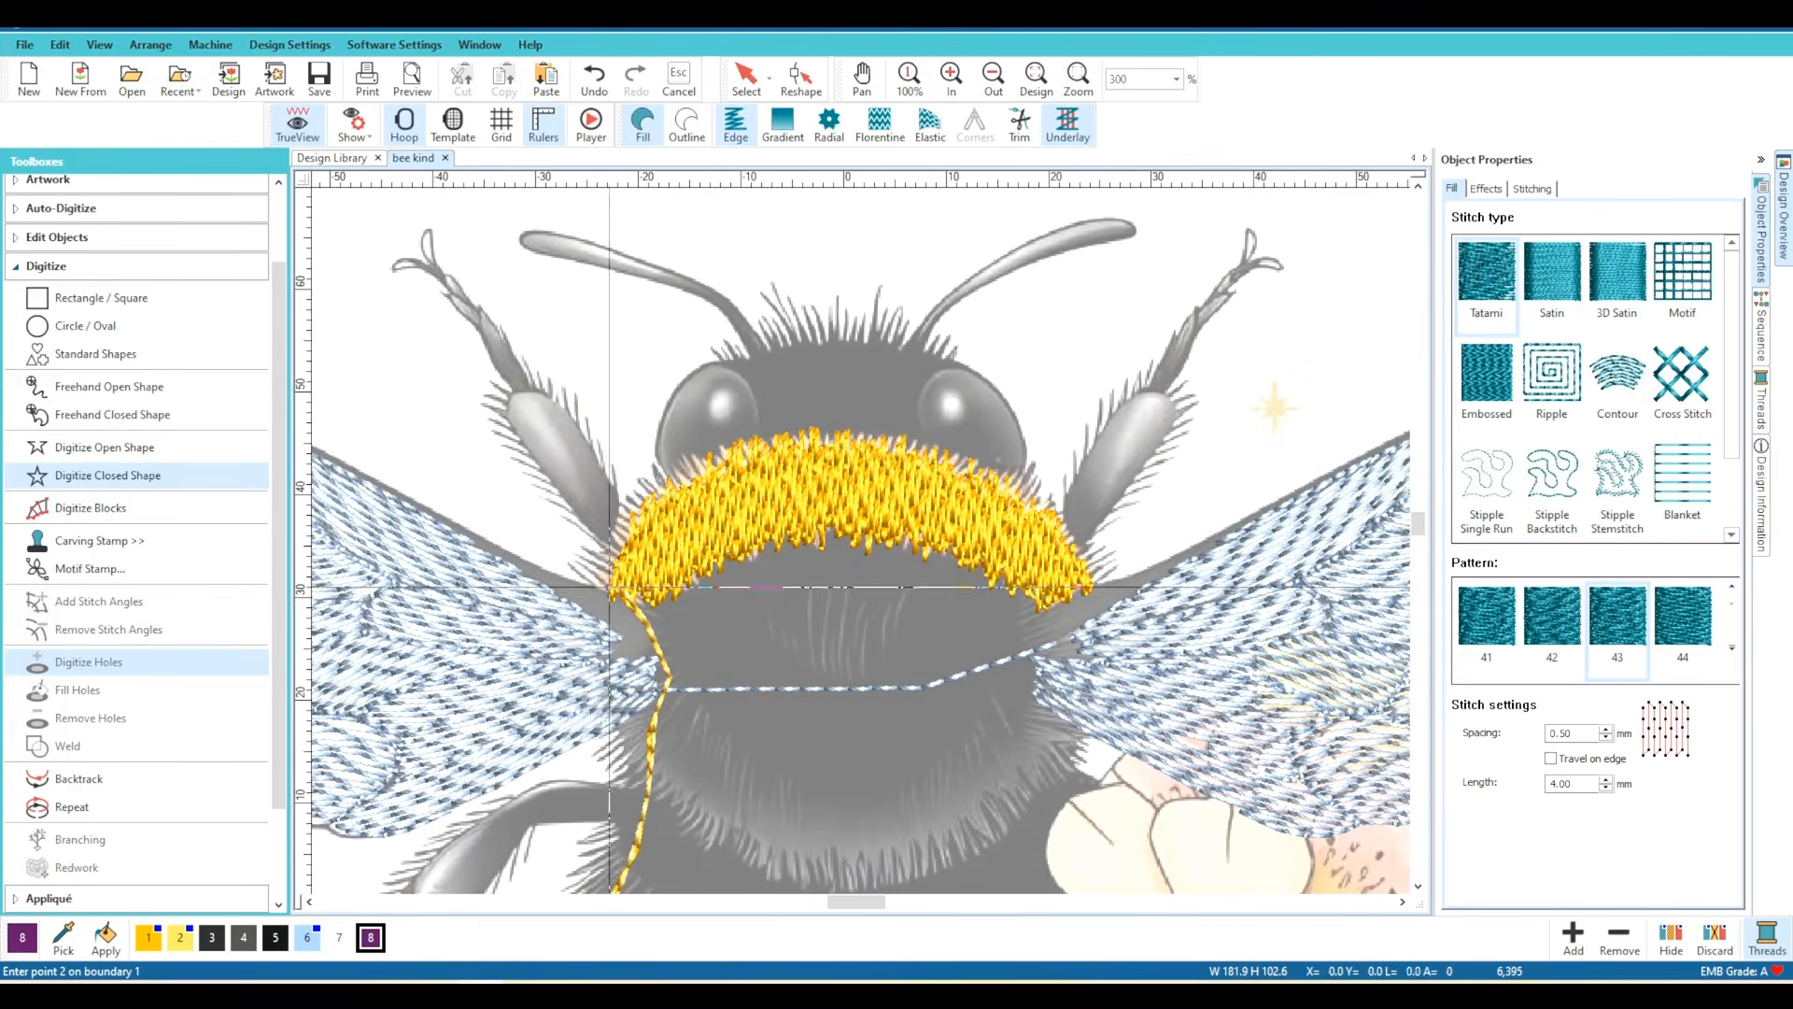
left_click(641, 519)
left_click(763, 446)
left_click(924, 449)
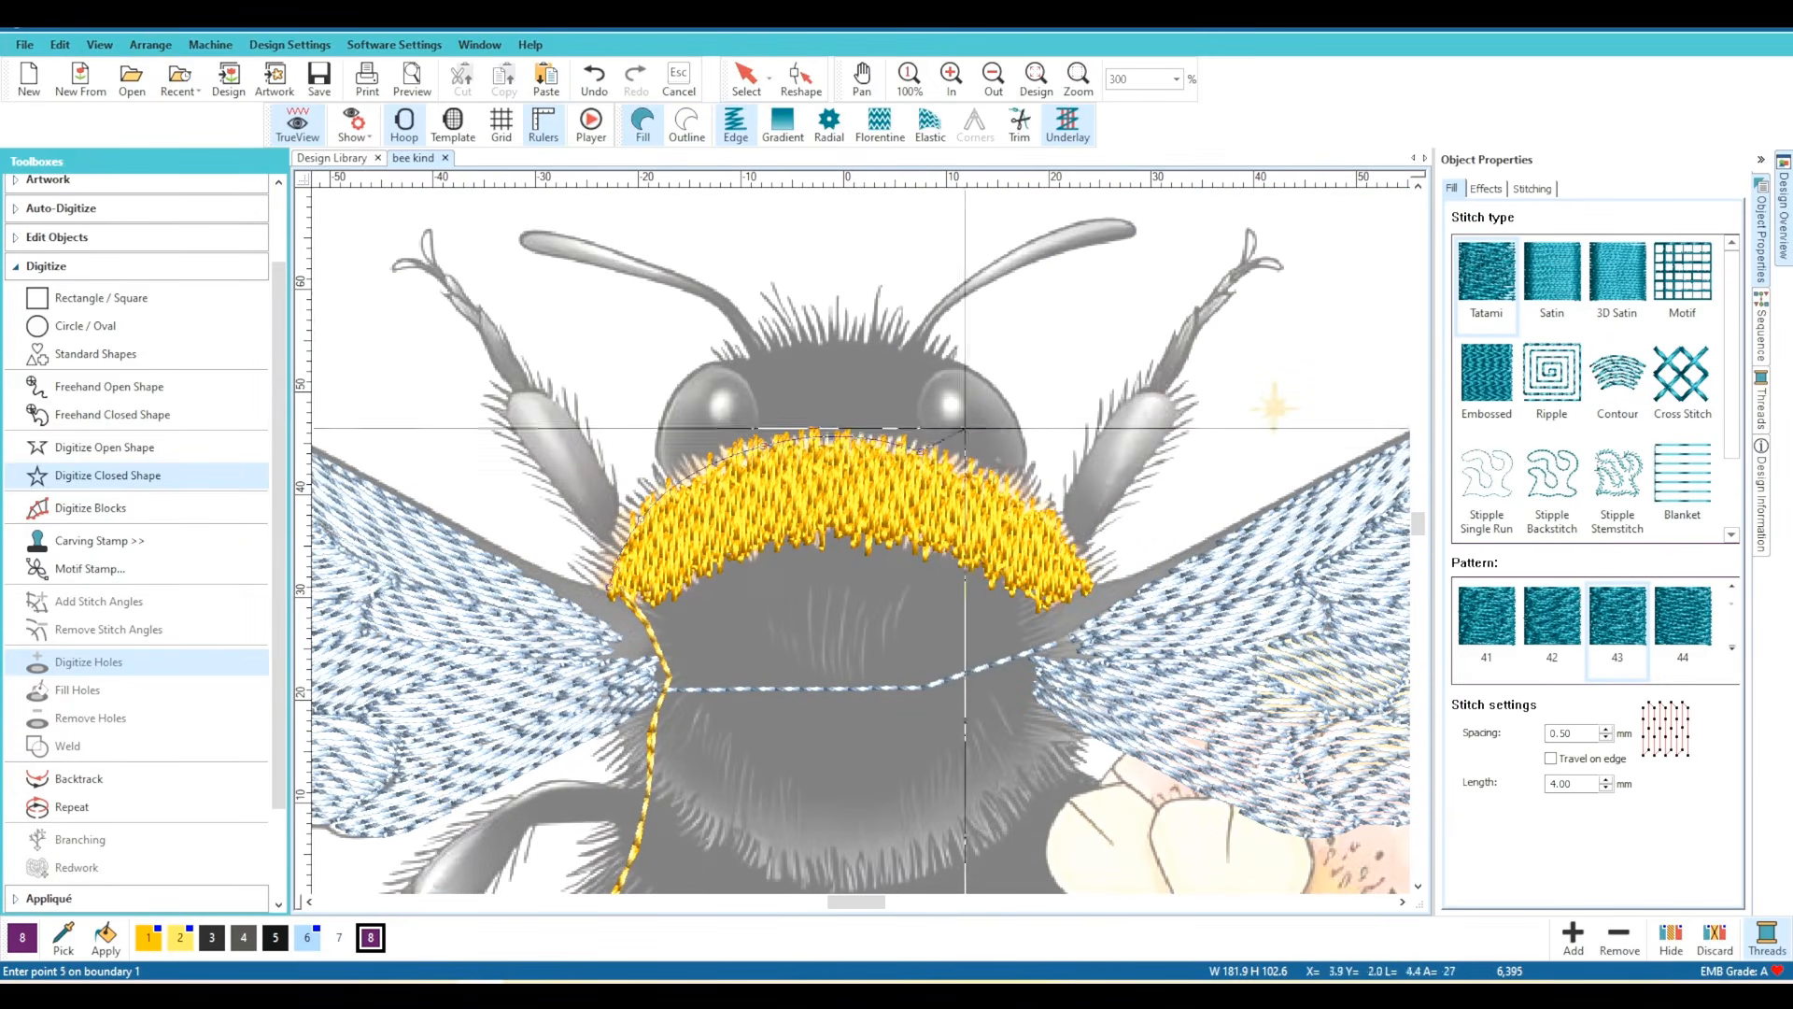
left_click(994, 474)
left_click(1043, 514)
left_click(1083, 586)
left_click(1067, 589)
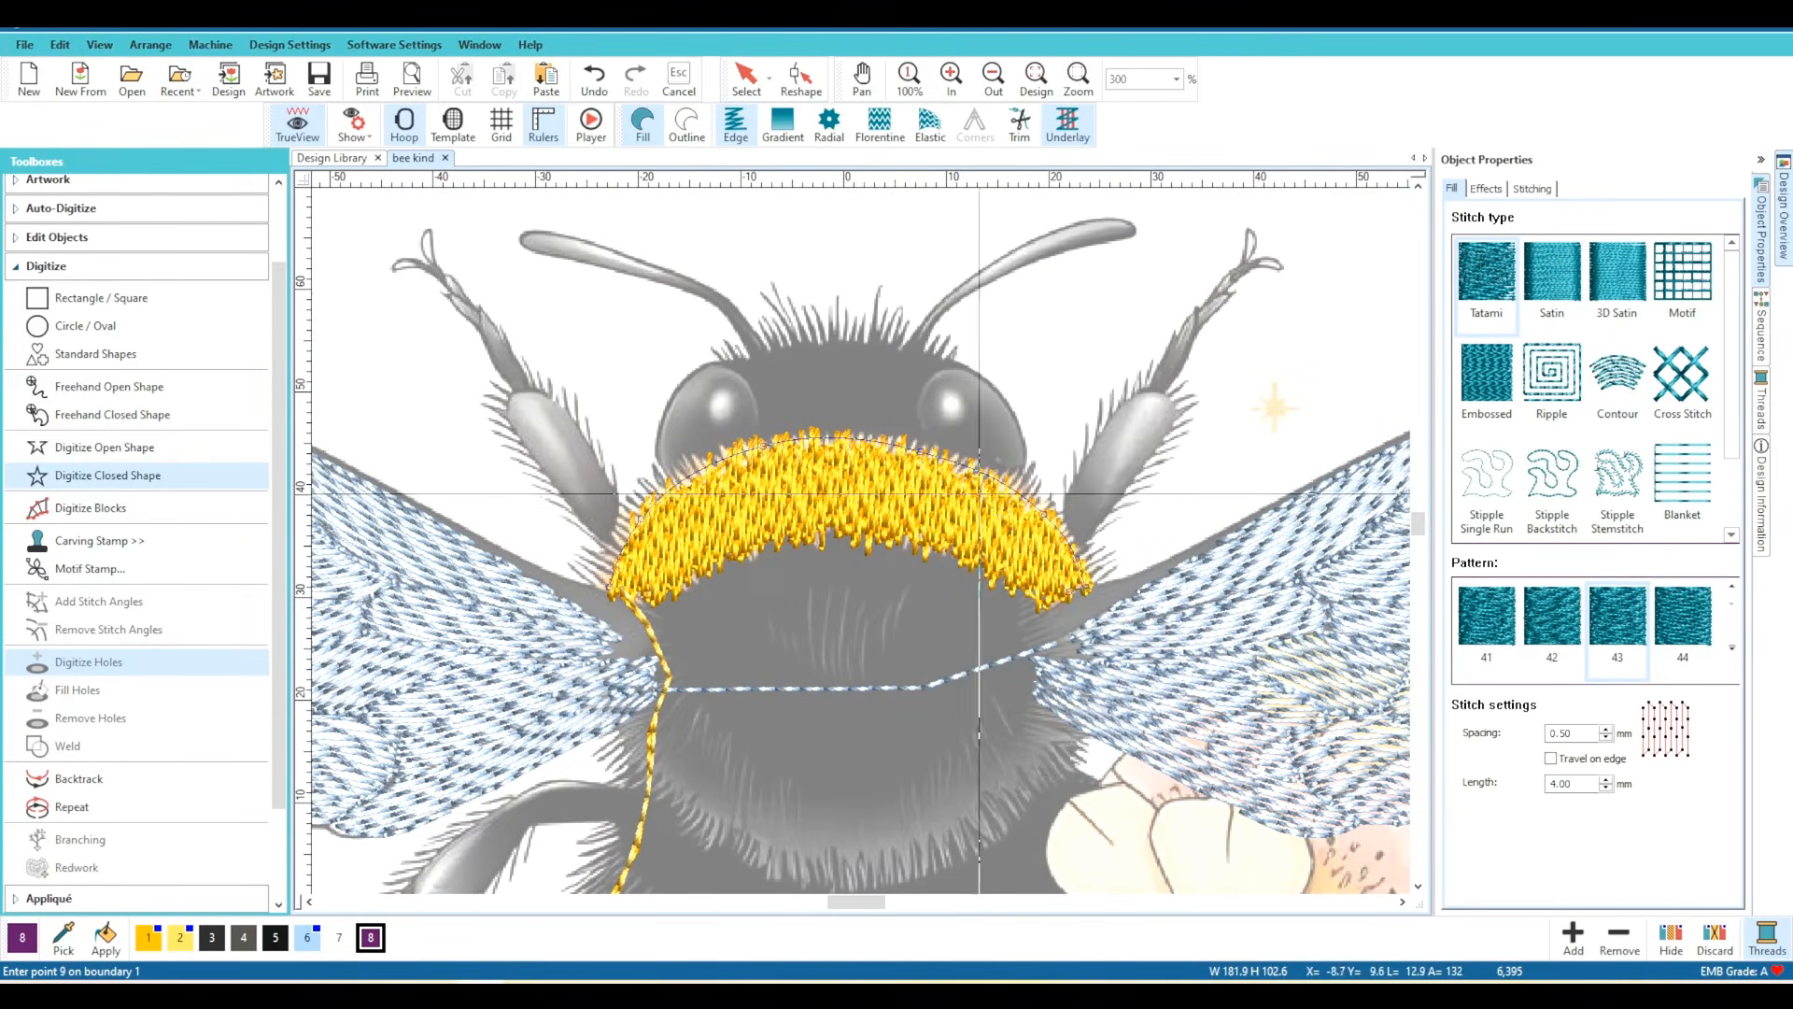
left_click(974, 502)
left_click(815, 473)
left_click(680, 537)
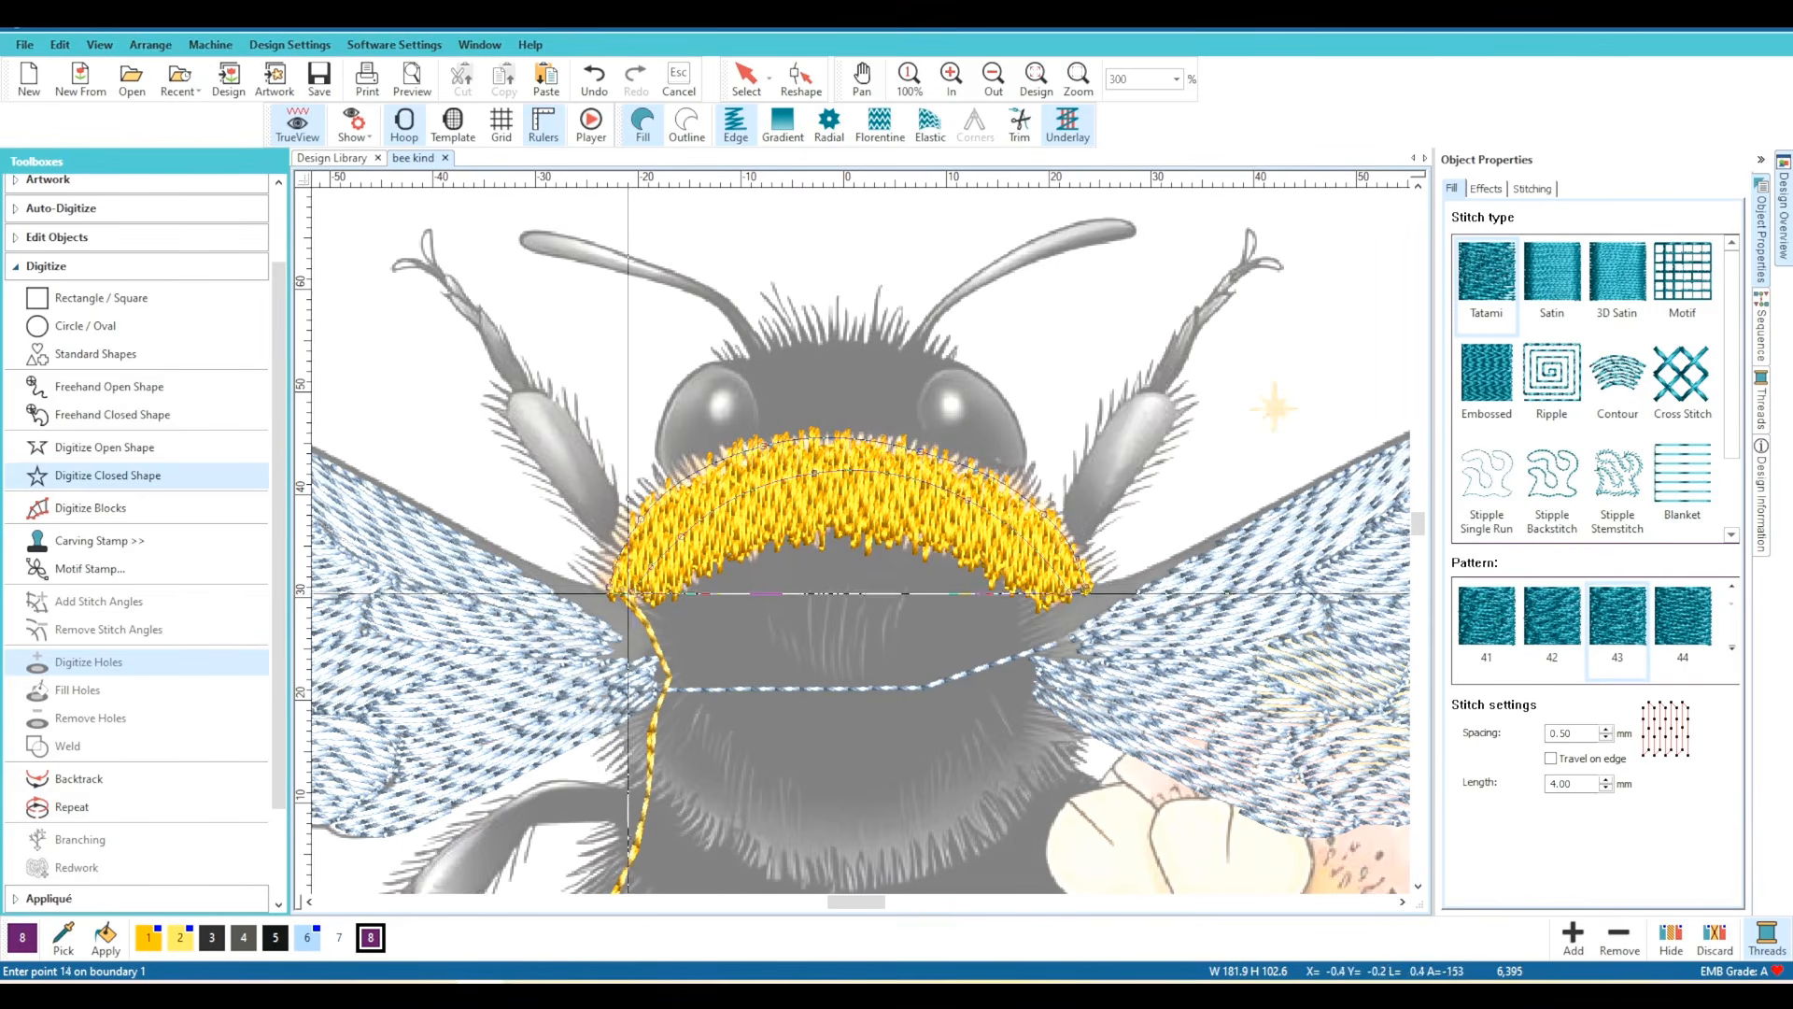
key("Return")
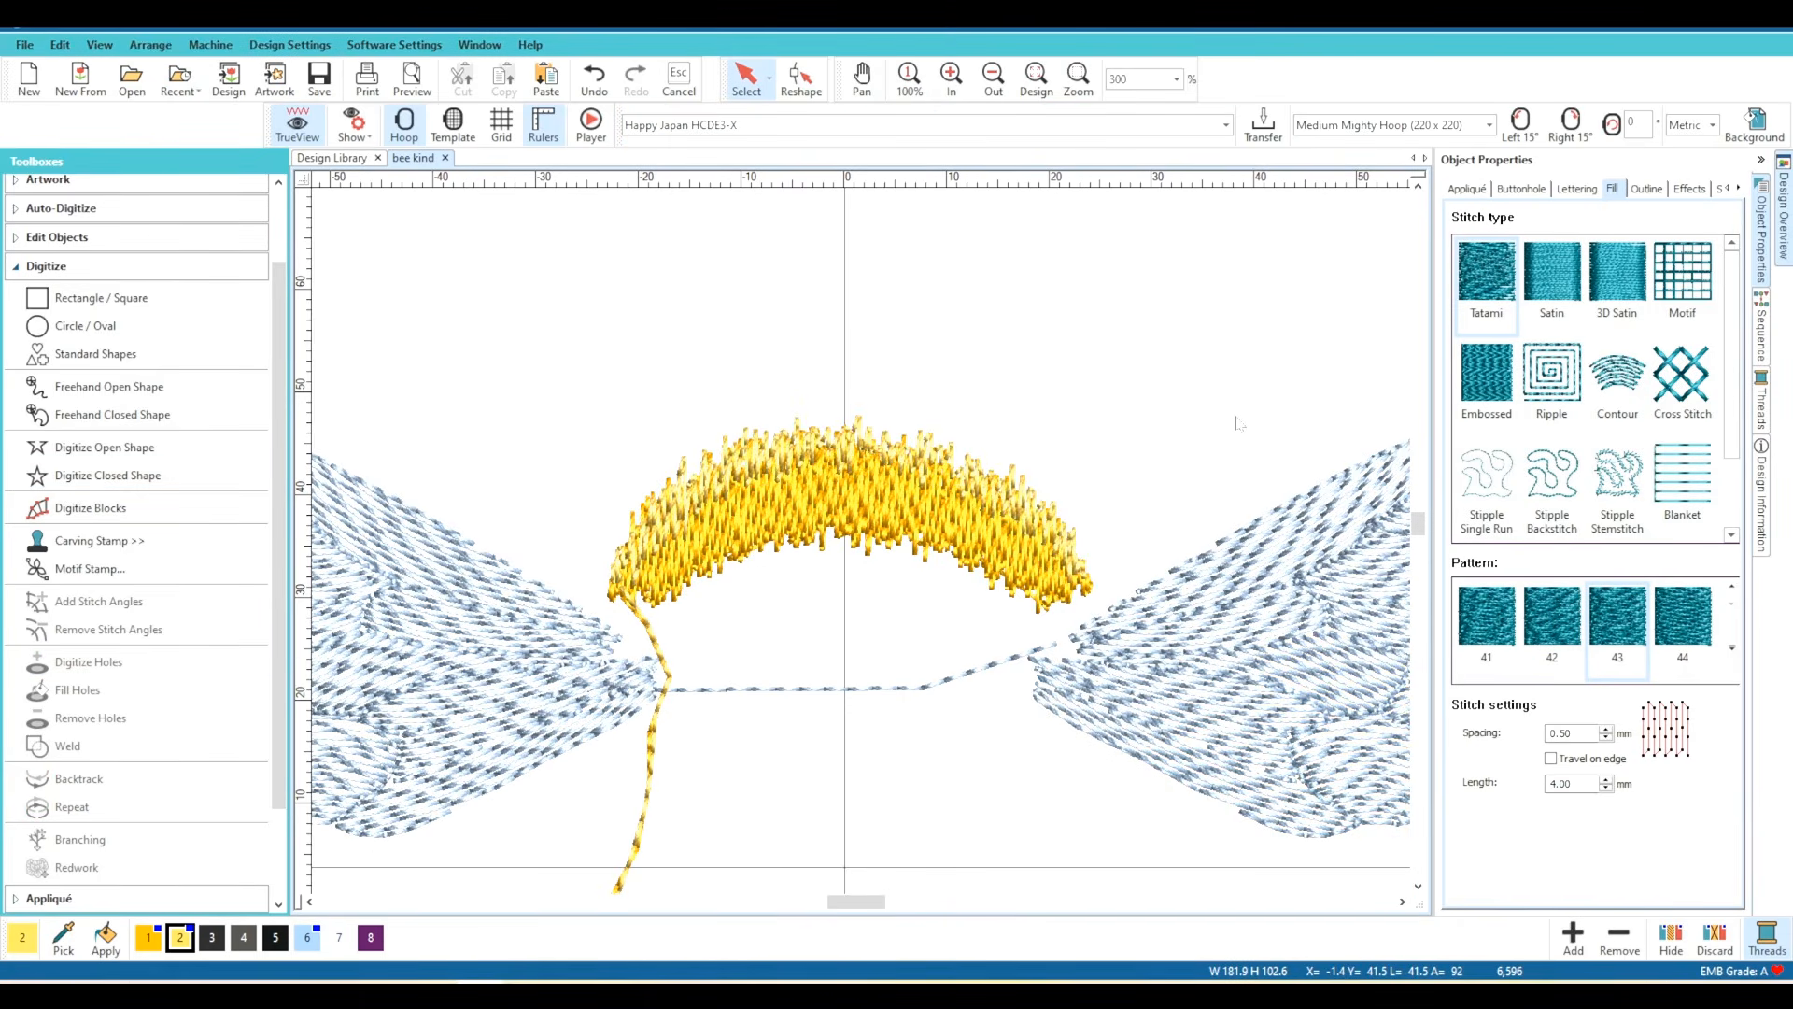
Examine the fur bands and wings at 100% and closer zoom, comparing the stitching with the bee artwork with TrueView off and on
left_click_drag(1420, 515, 1420, 533)
left_click(1176, 79)
left_click(1144, 155)
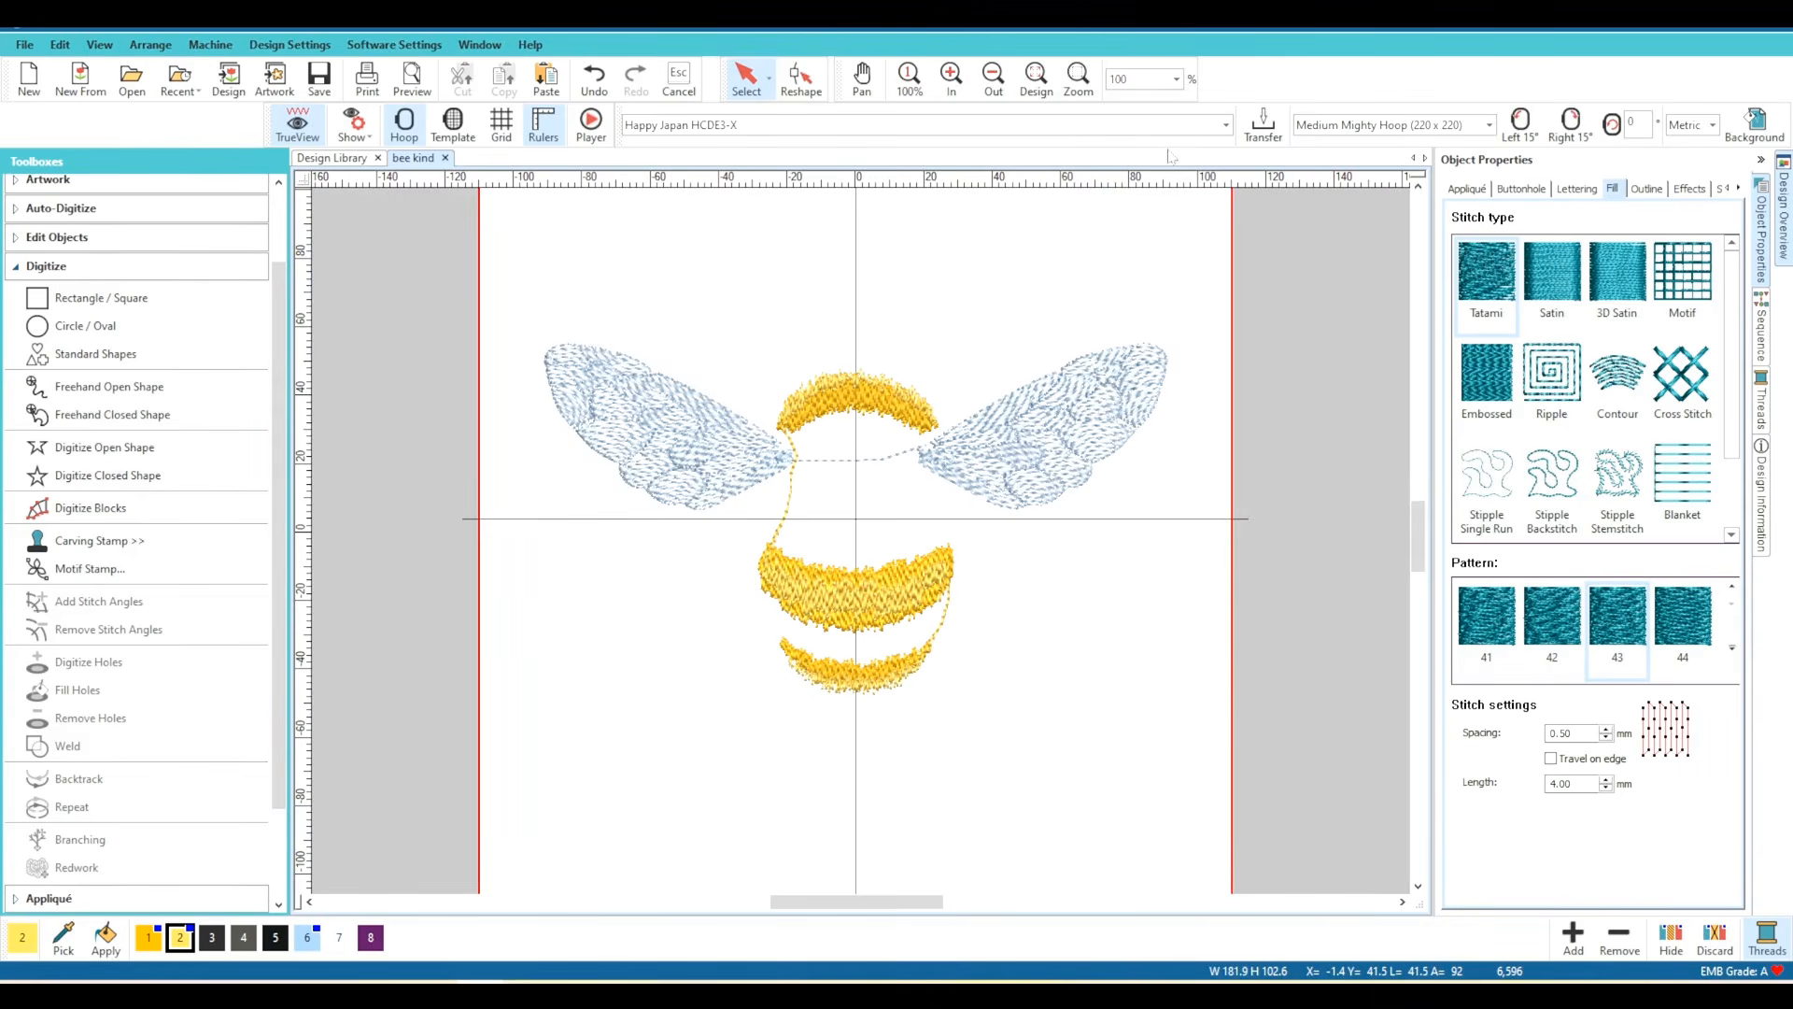
left_click_drag(1420, 534, 1419, 519)
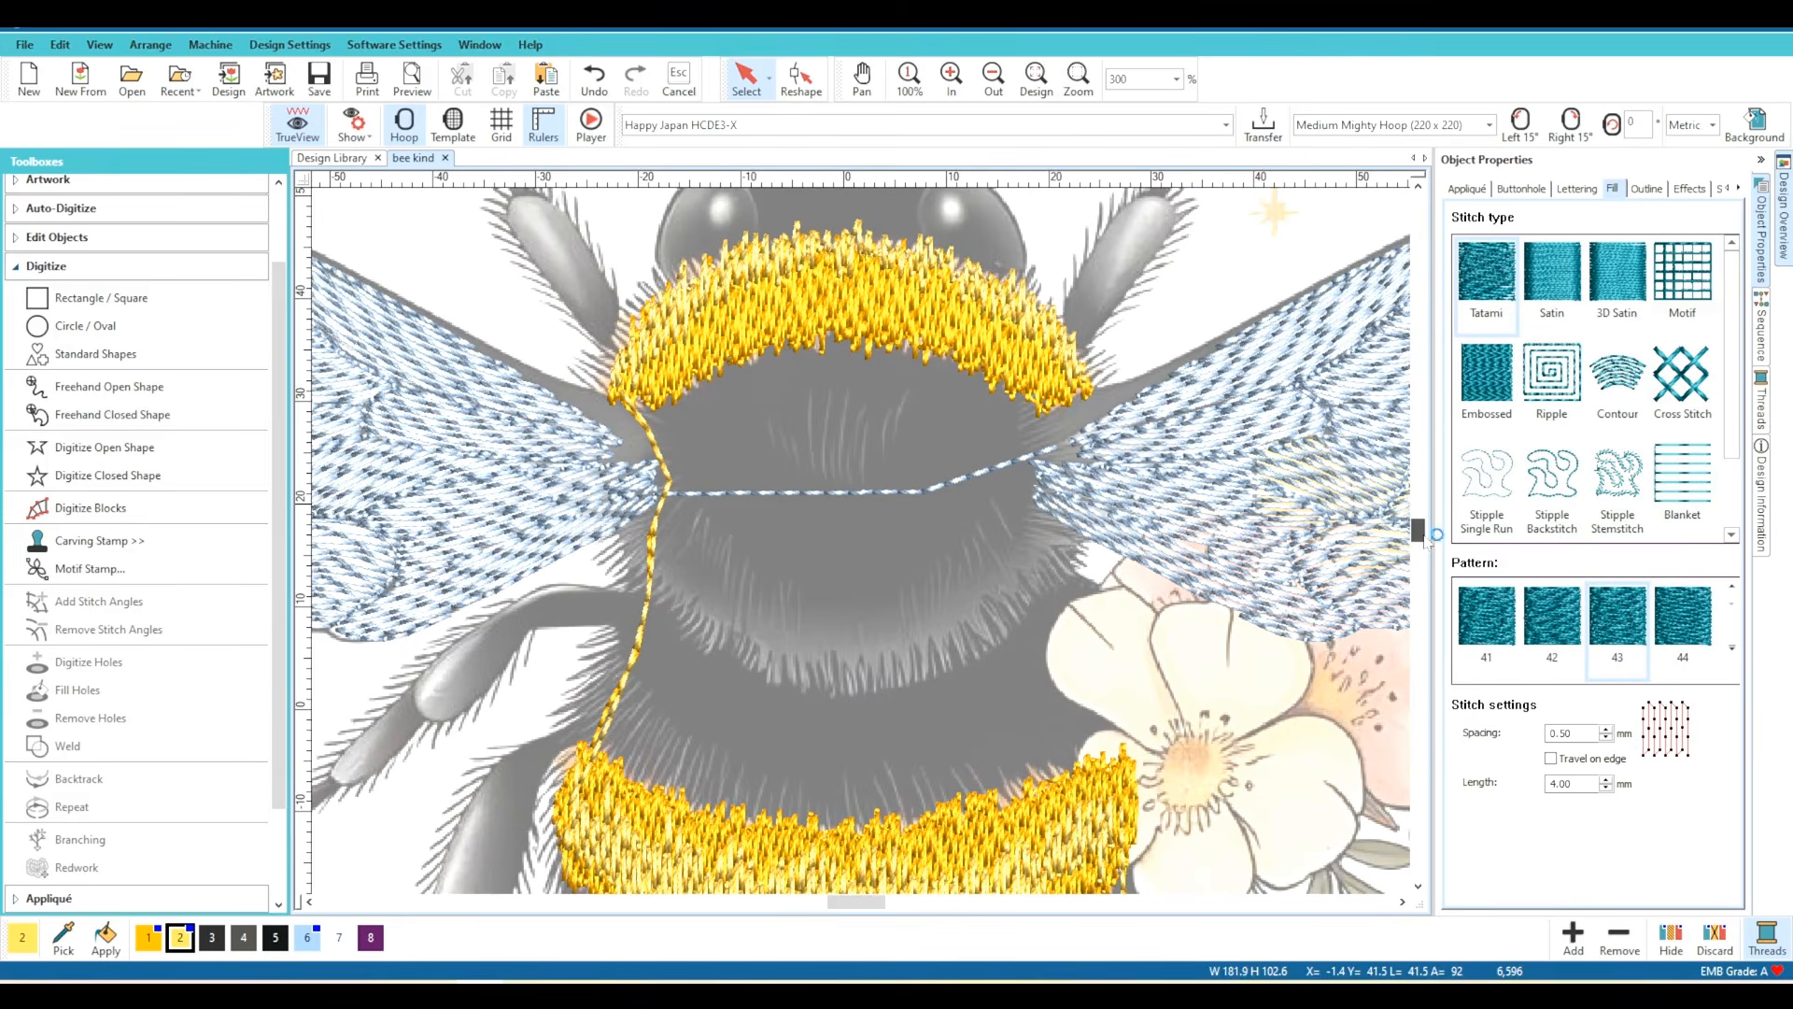
left_click_drag(1427, 540, 1429, 553)
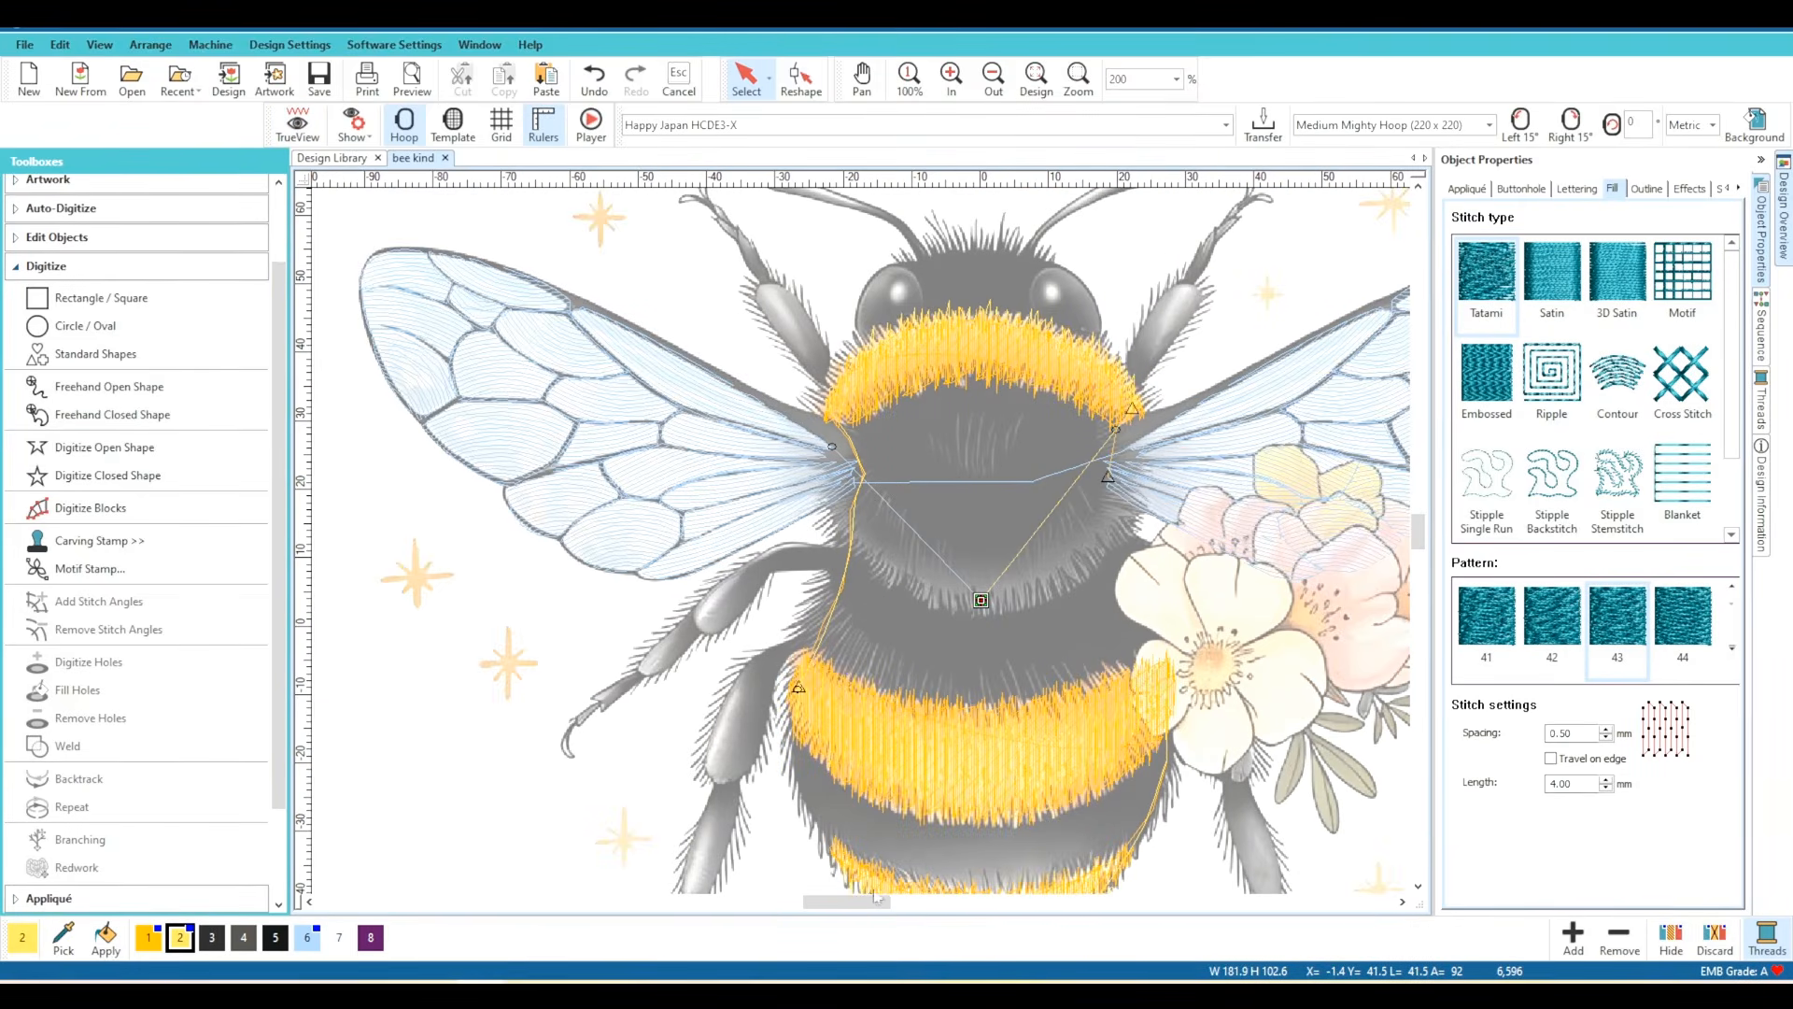
left_click_drag(876, 898, 883, 897)
left_click_drag(1420, 540, 1421, 539)
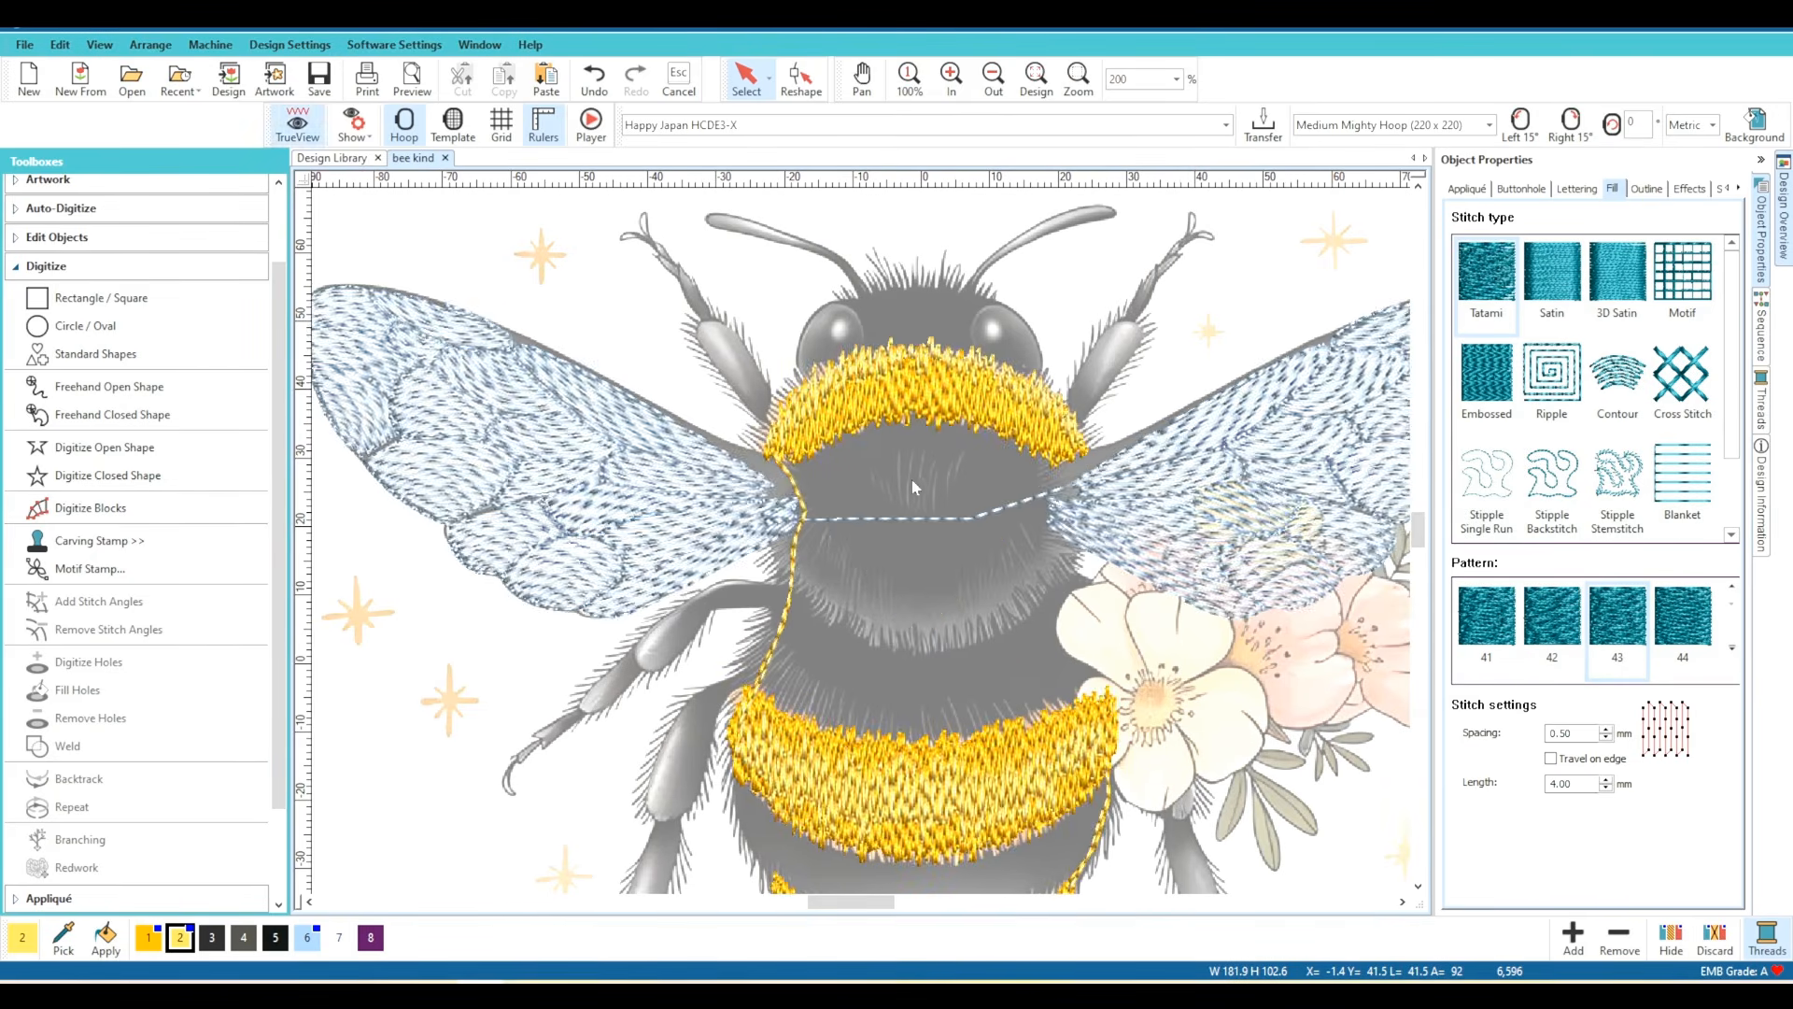
key("t")
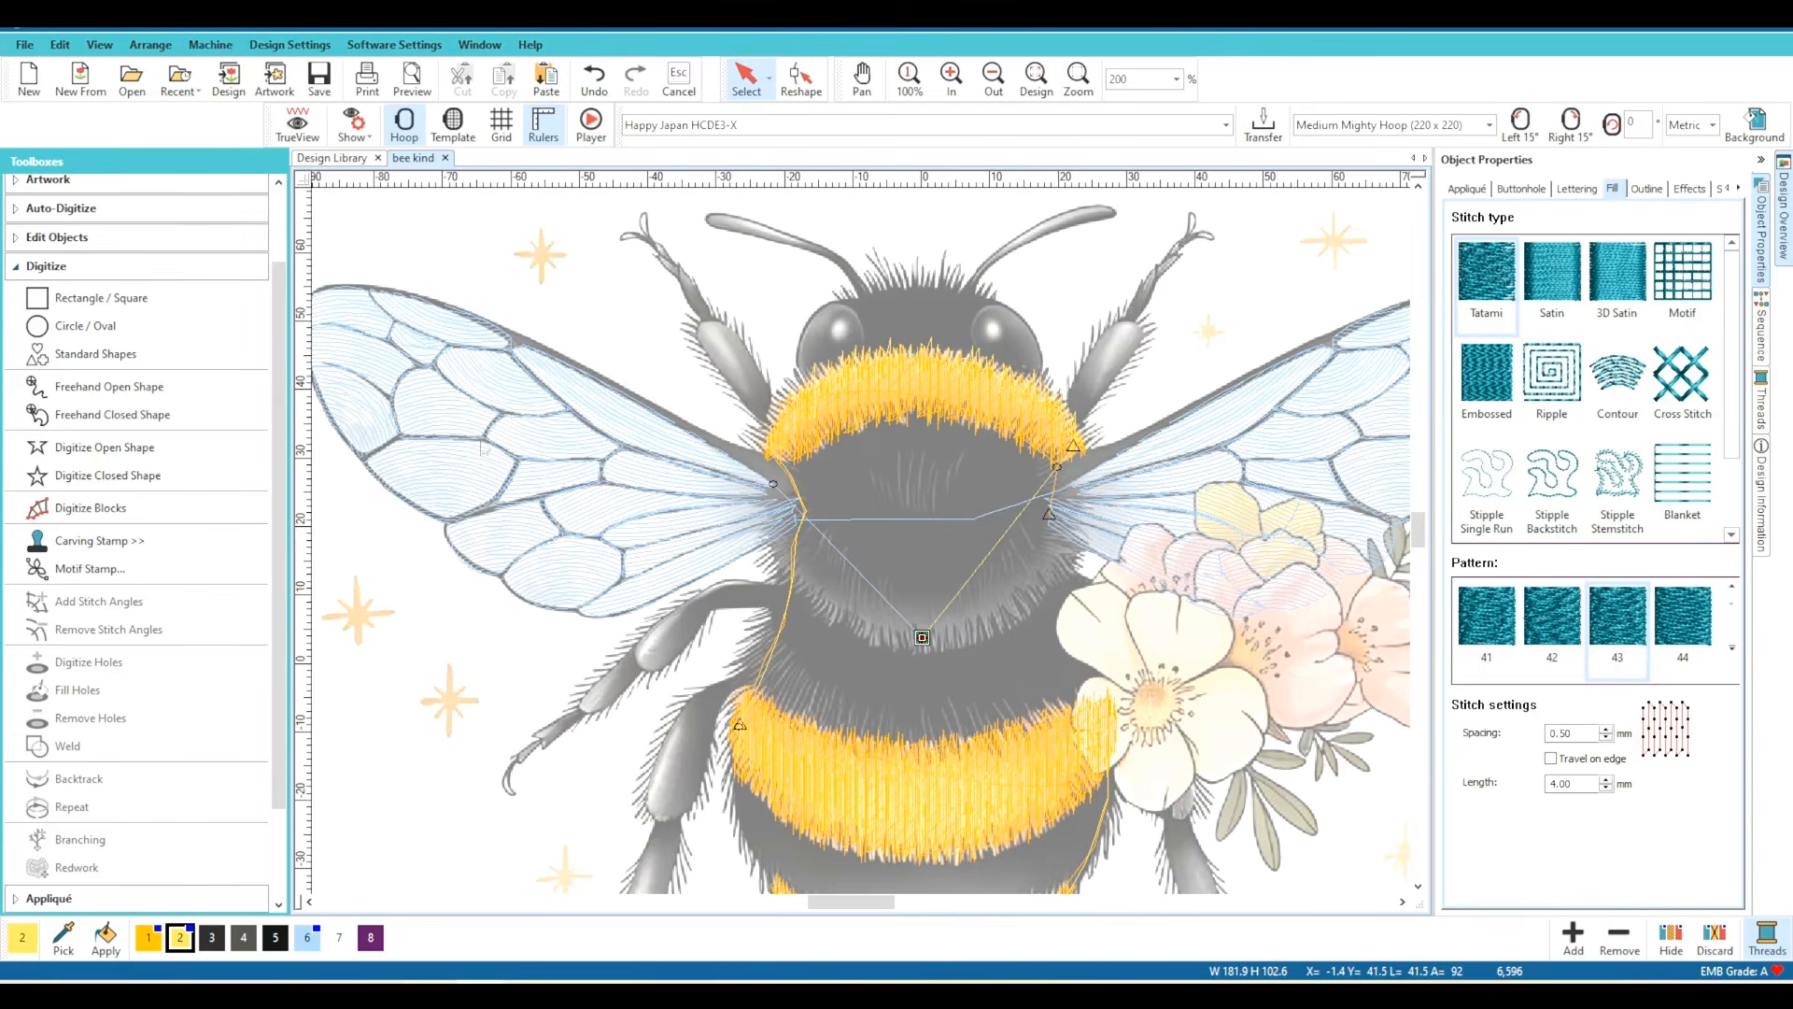
key("t")
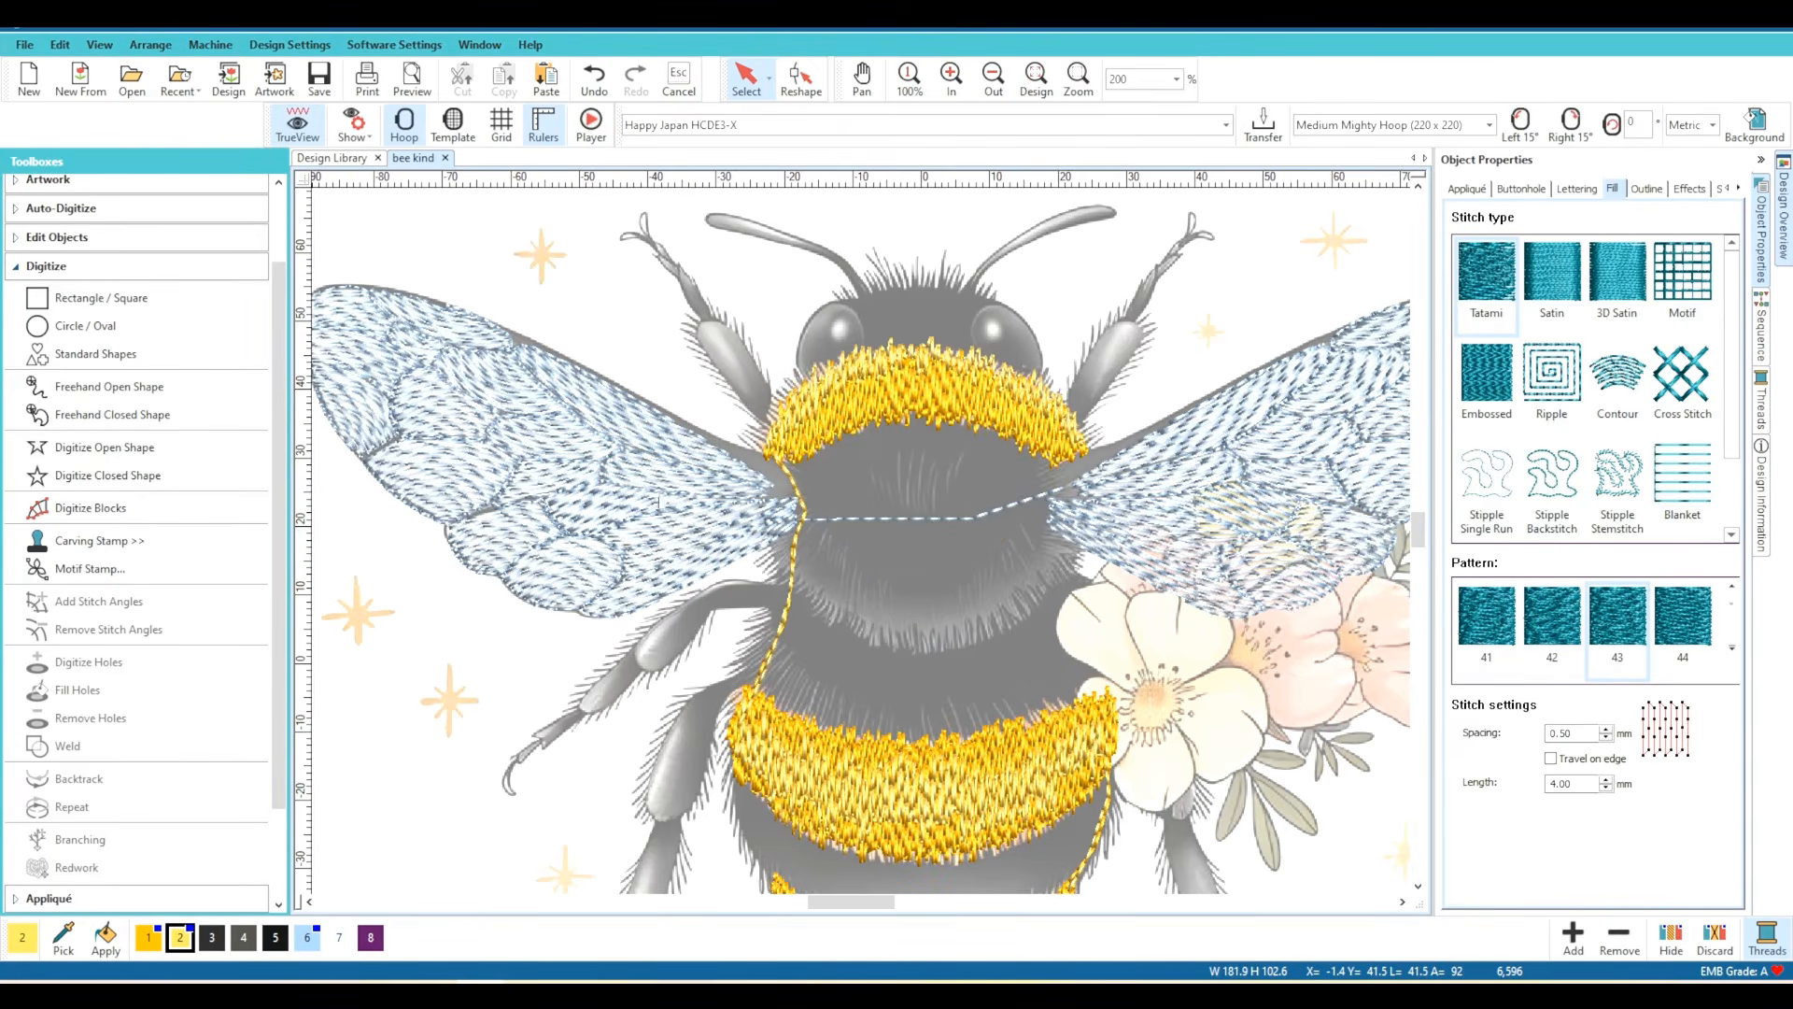
Hide all the light blue wing stitching, thread 6, in the color sequence to uncover the wing artwork
left_click(1765, 346)
left_click(1569, 186)
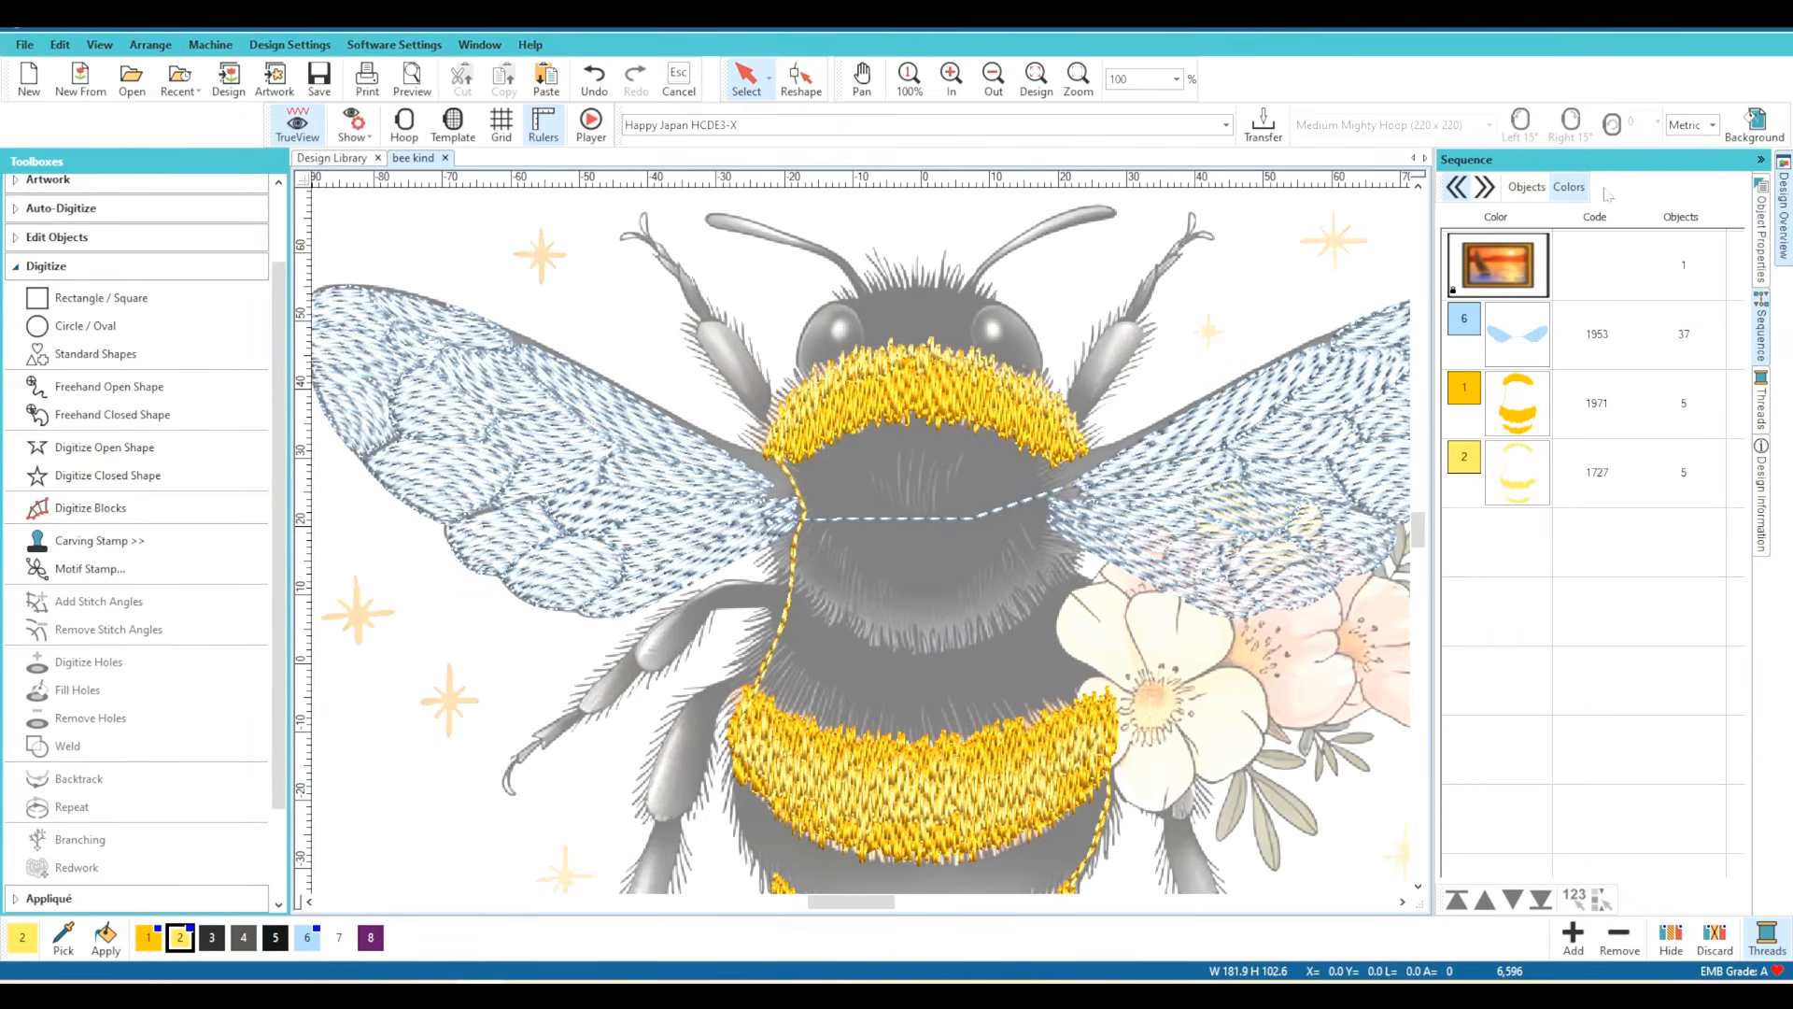
left_click(1517, 336)
right_click(1512, 340)
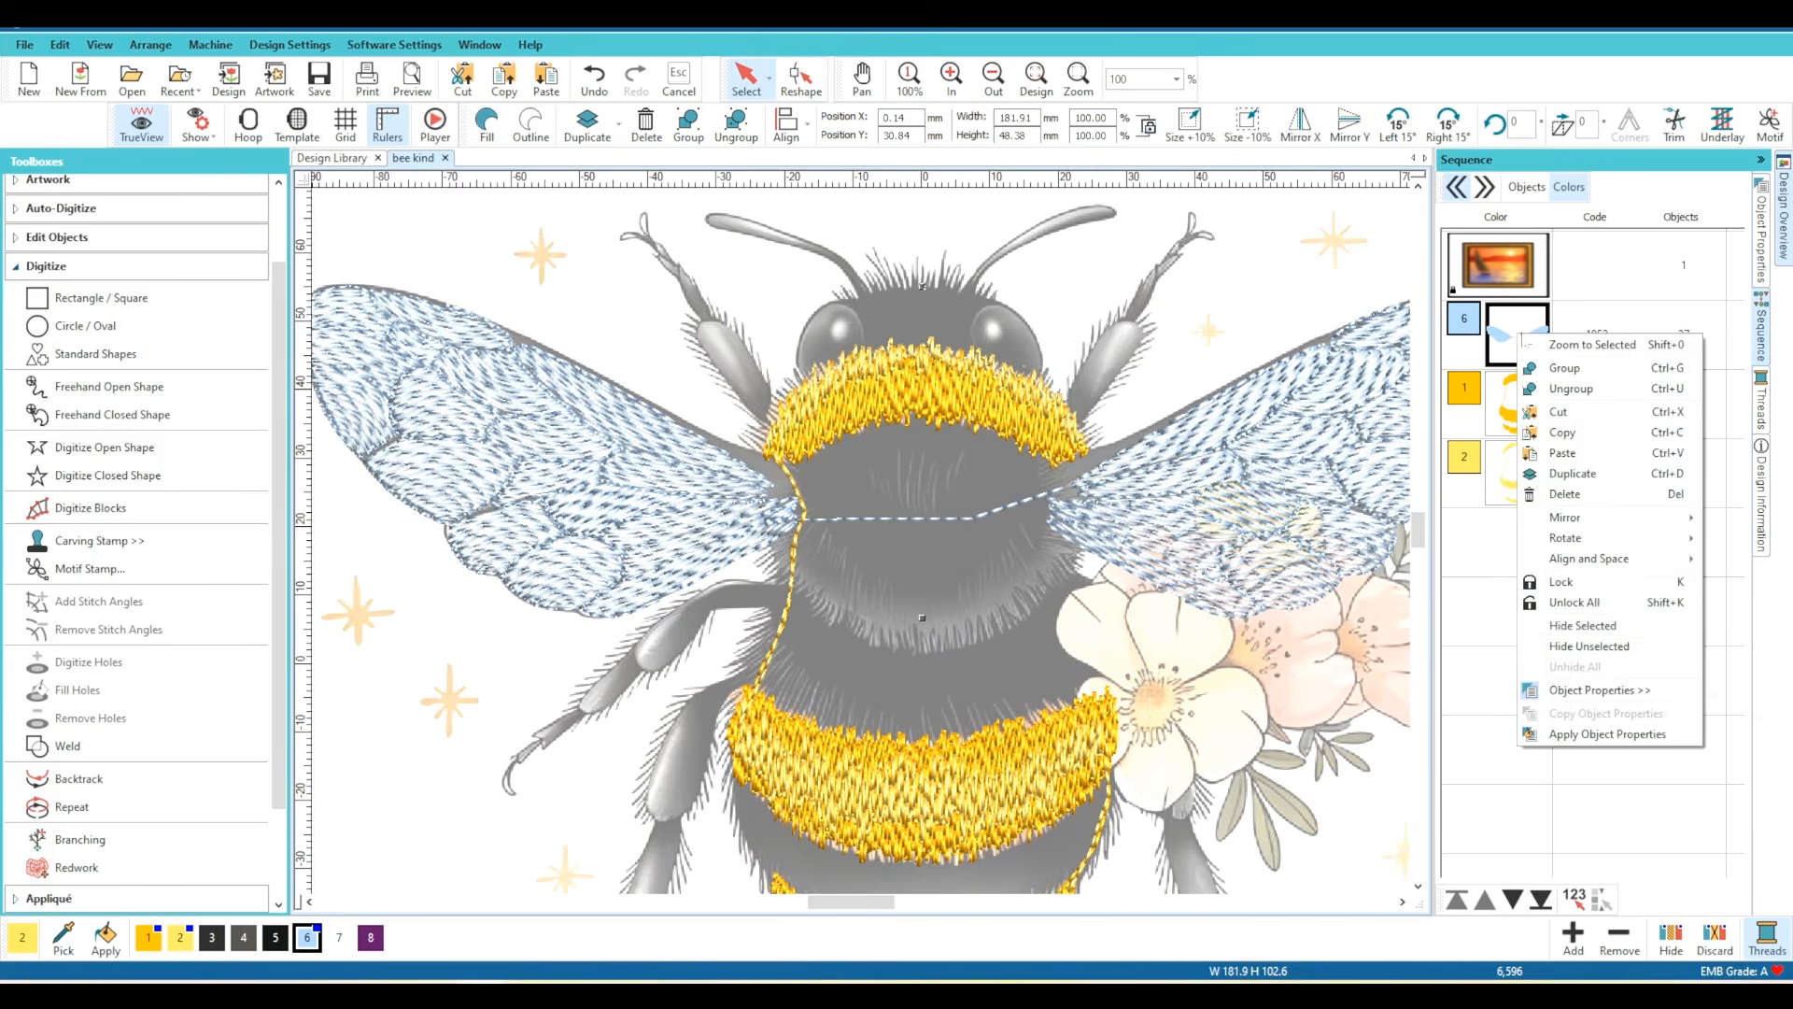
left_click(1578, 626)
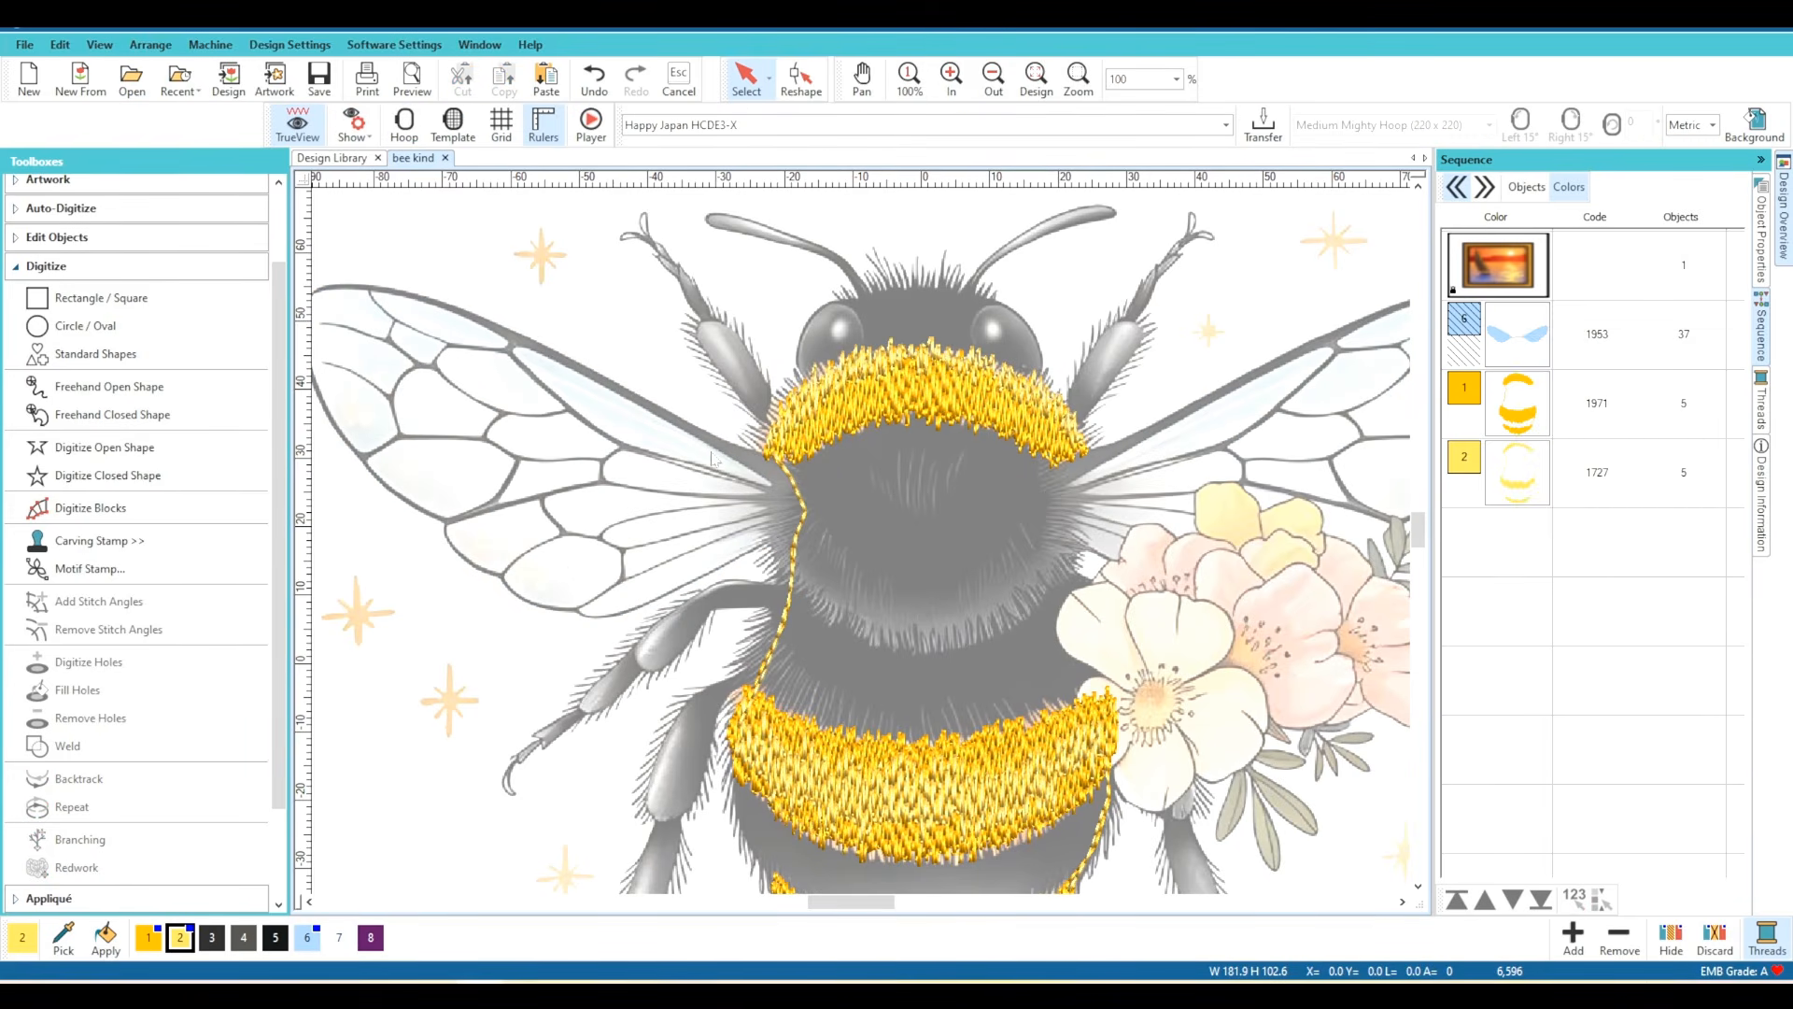
scroll(714, 459, "up", 1)
left_click_drag(868, 904, 848, 910)
left_click_drag(1419, 530, 1418, 521)
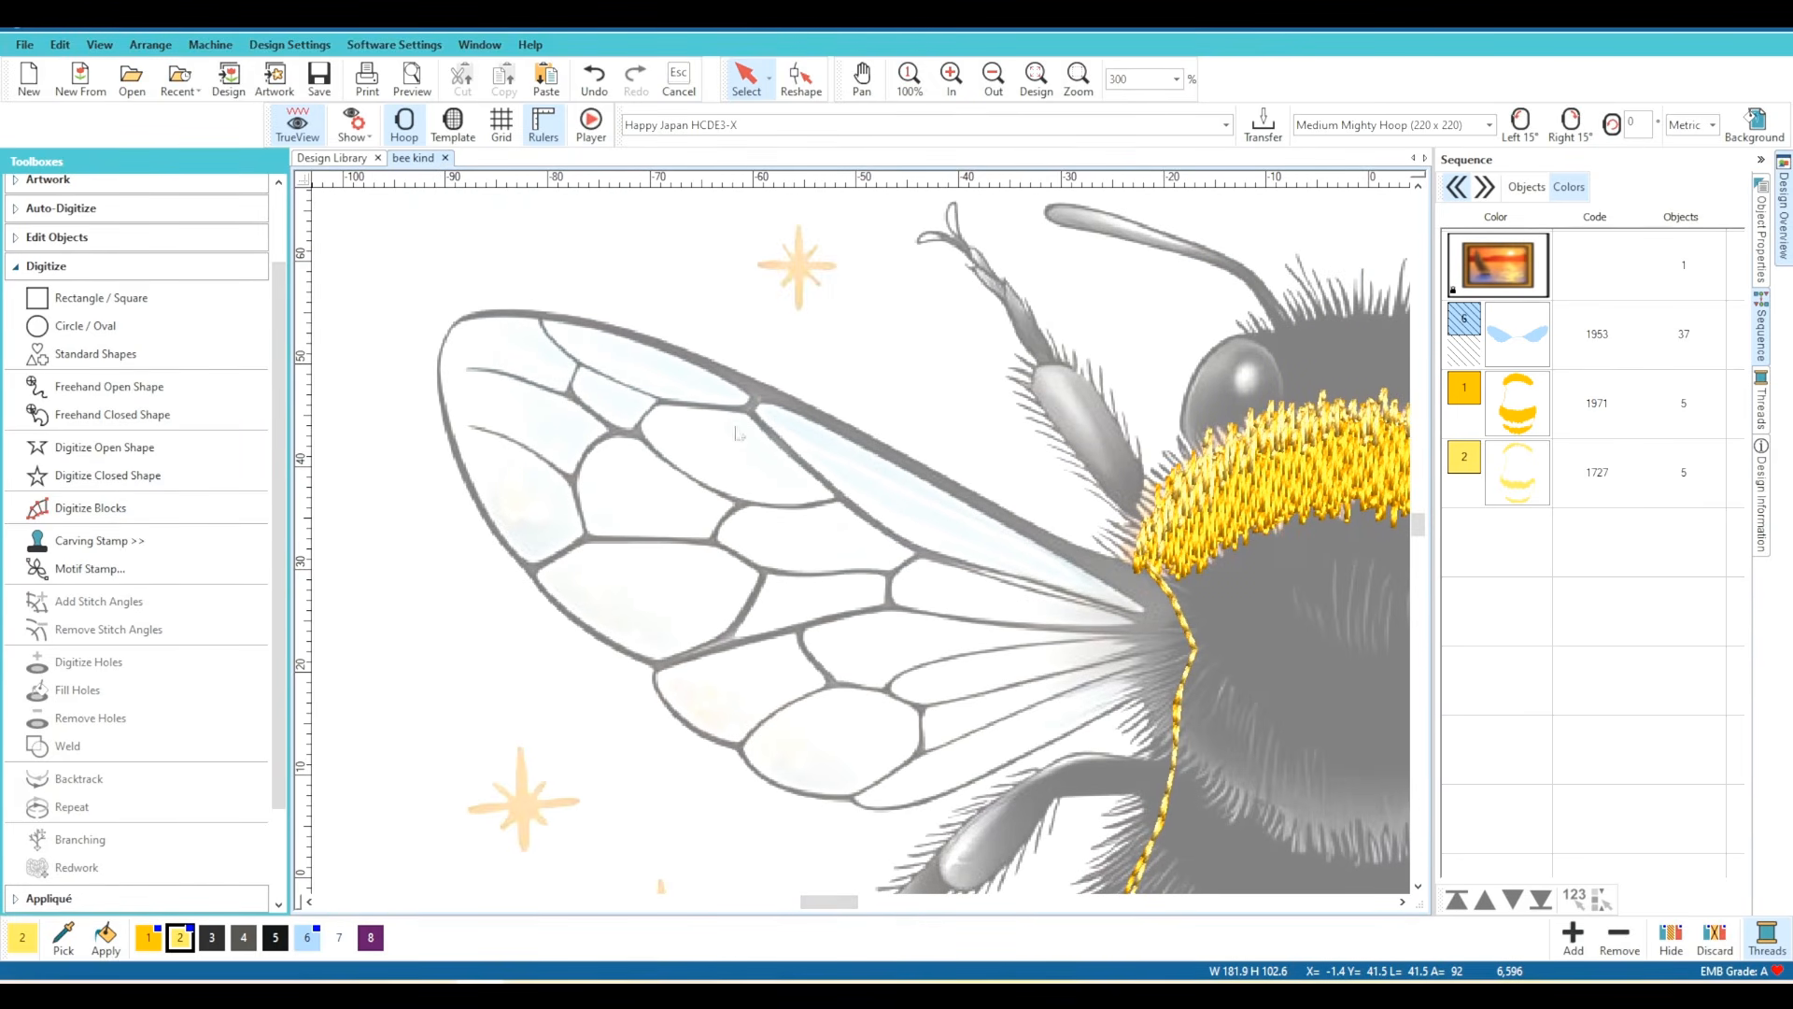
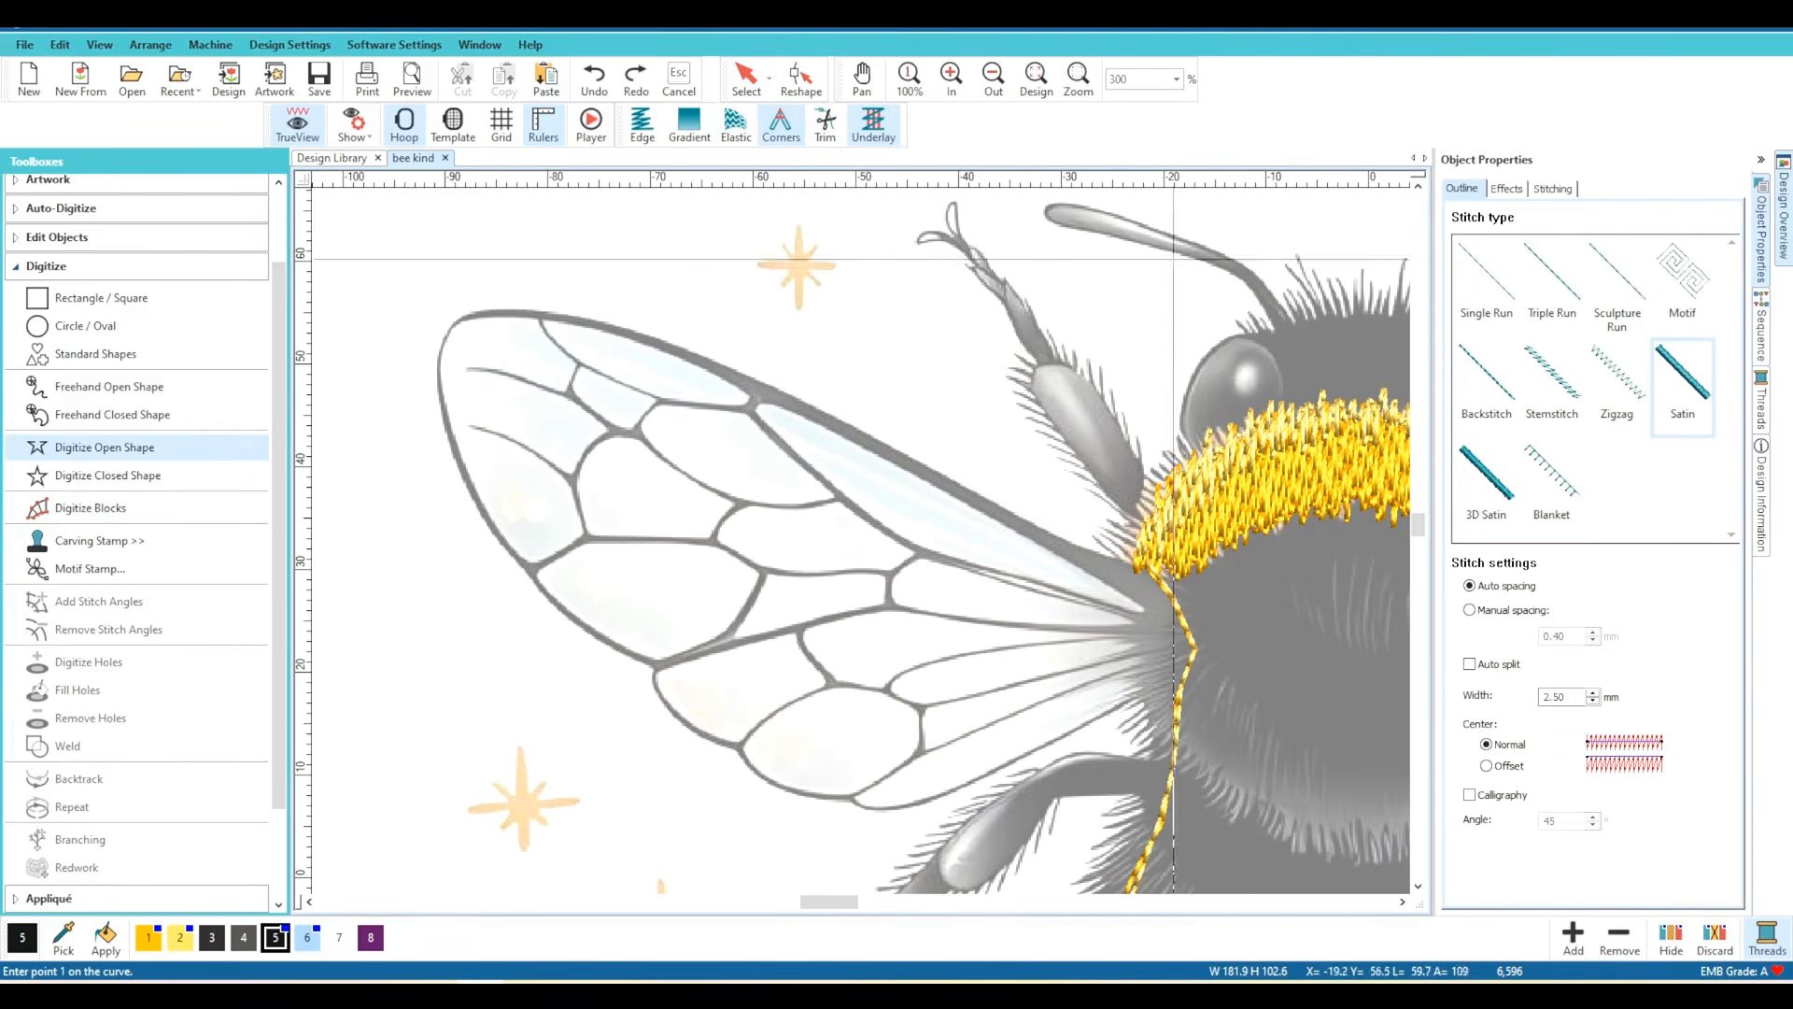
Digitize a horizontal open Satin line about 14 mm long above the left wing and set its width to 1 mm
left_click(734, 319)
left_click(879, 319)
key("Return")
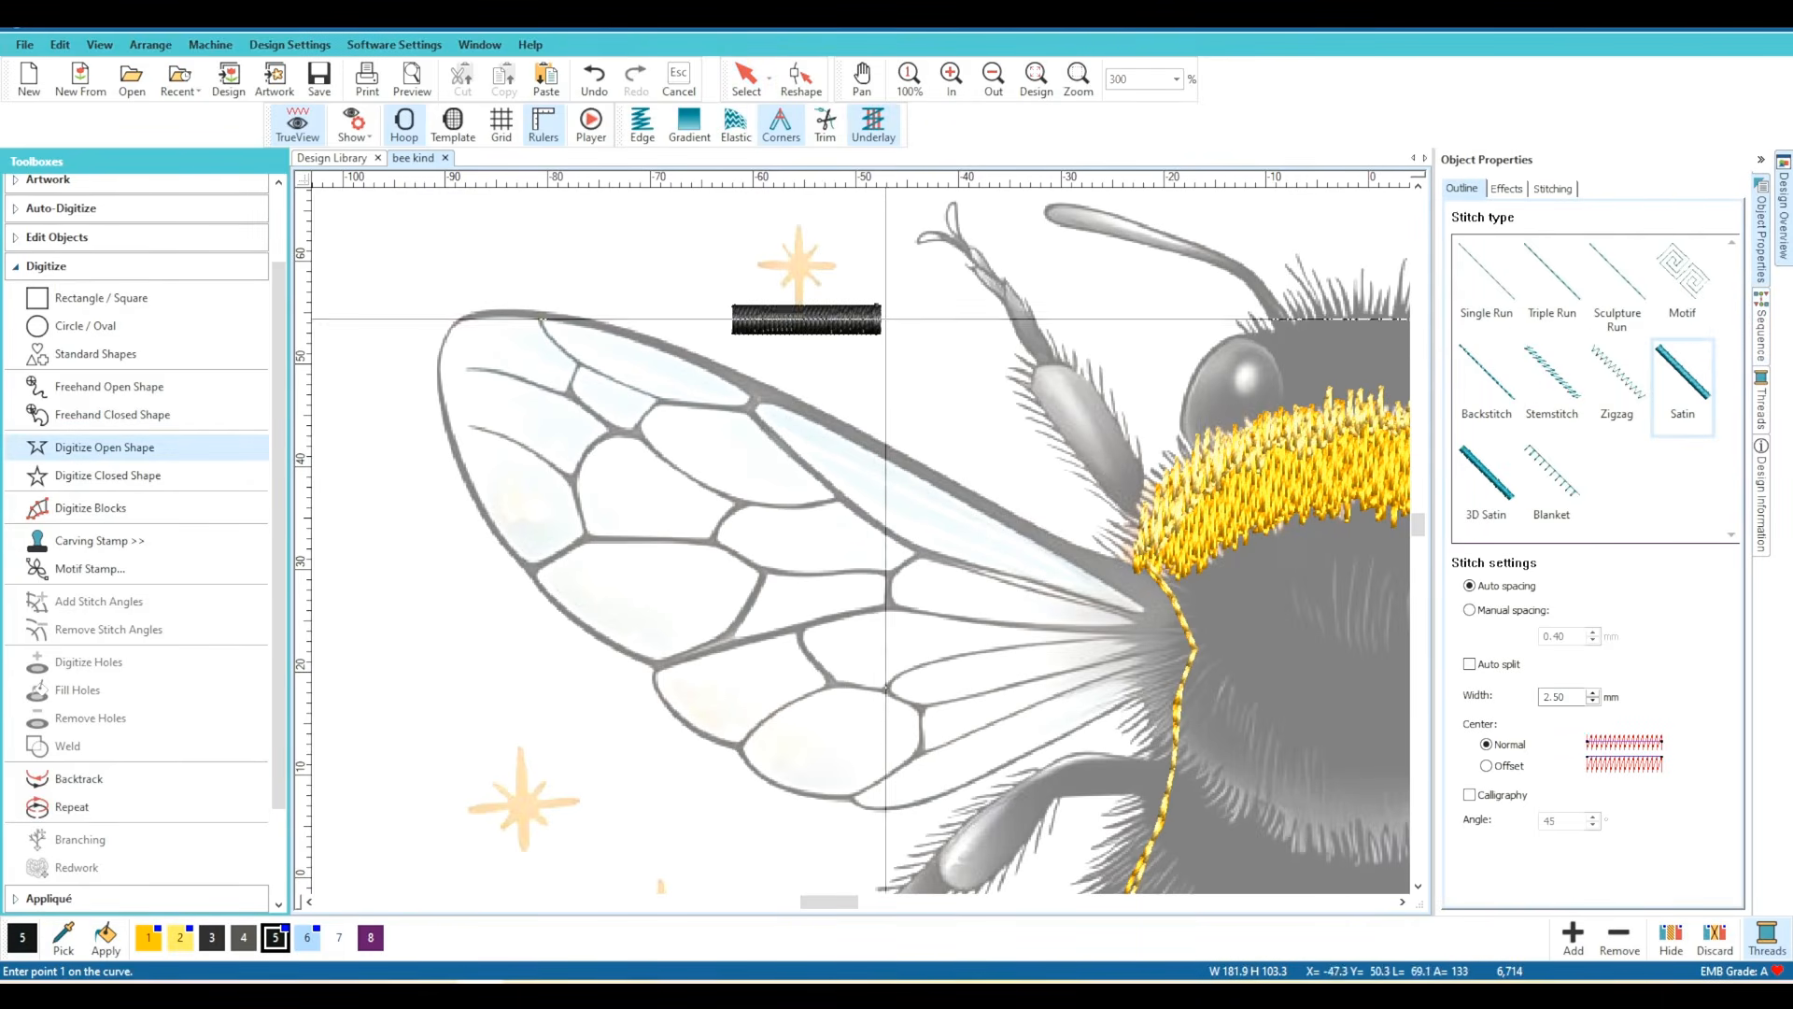
double_click(1558, 697)
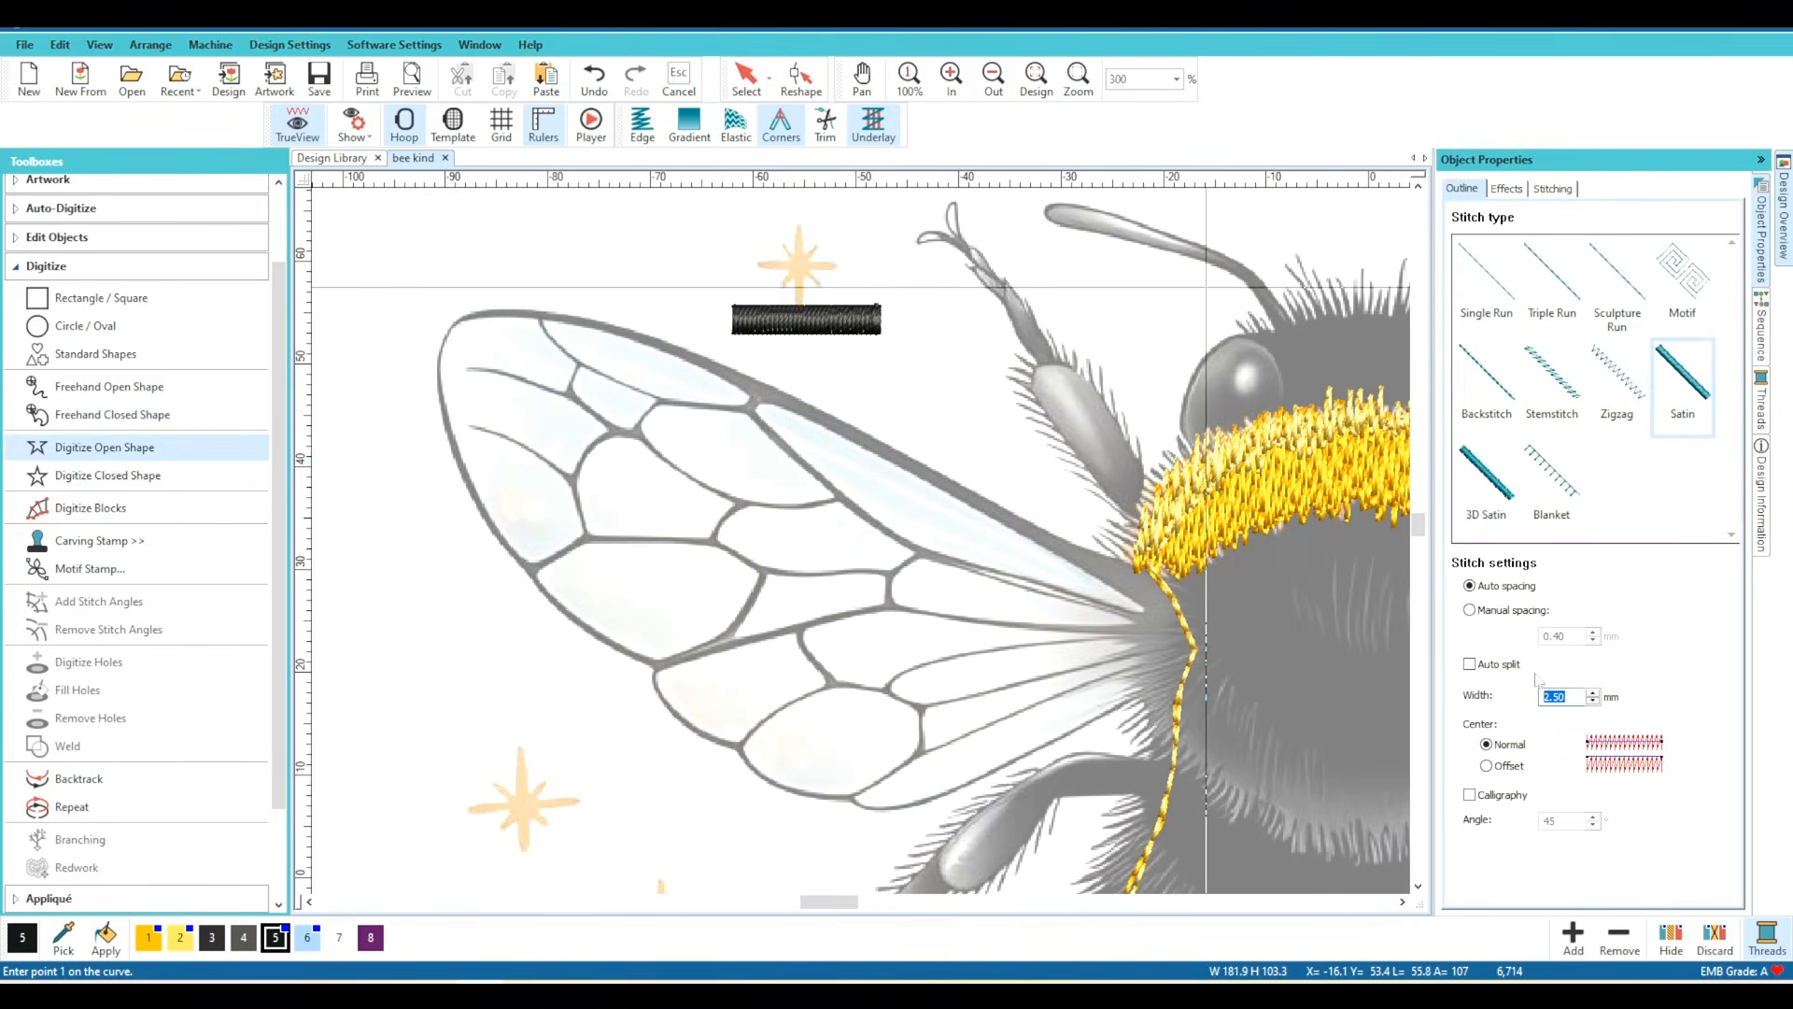
key("Return")
key("Escape")
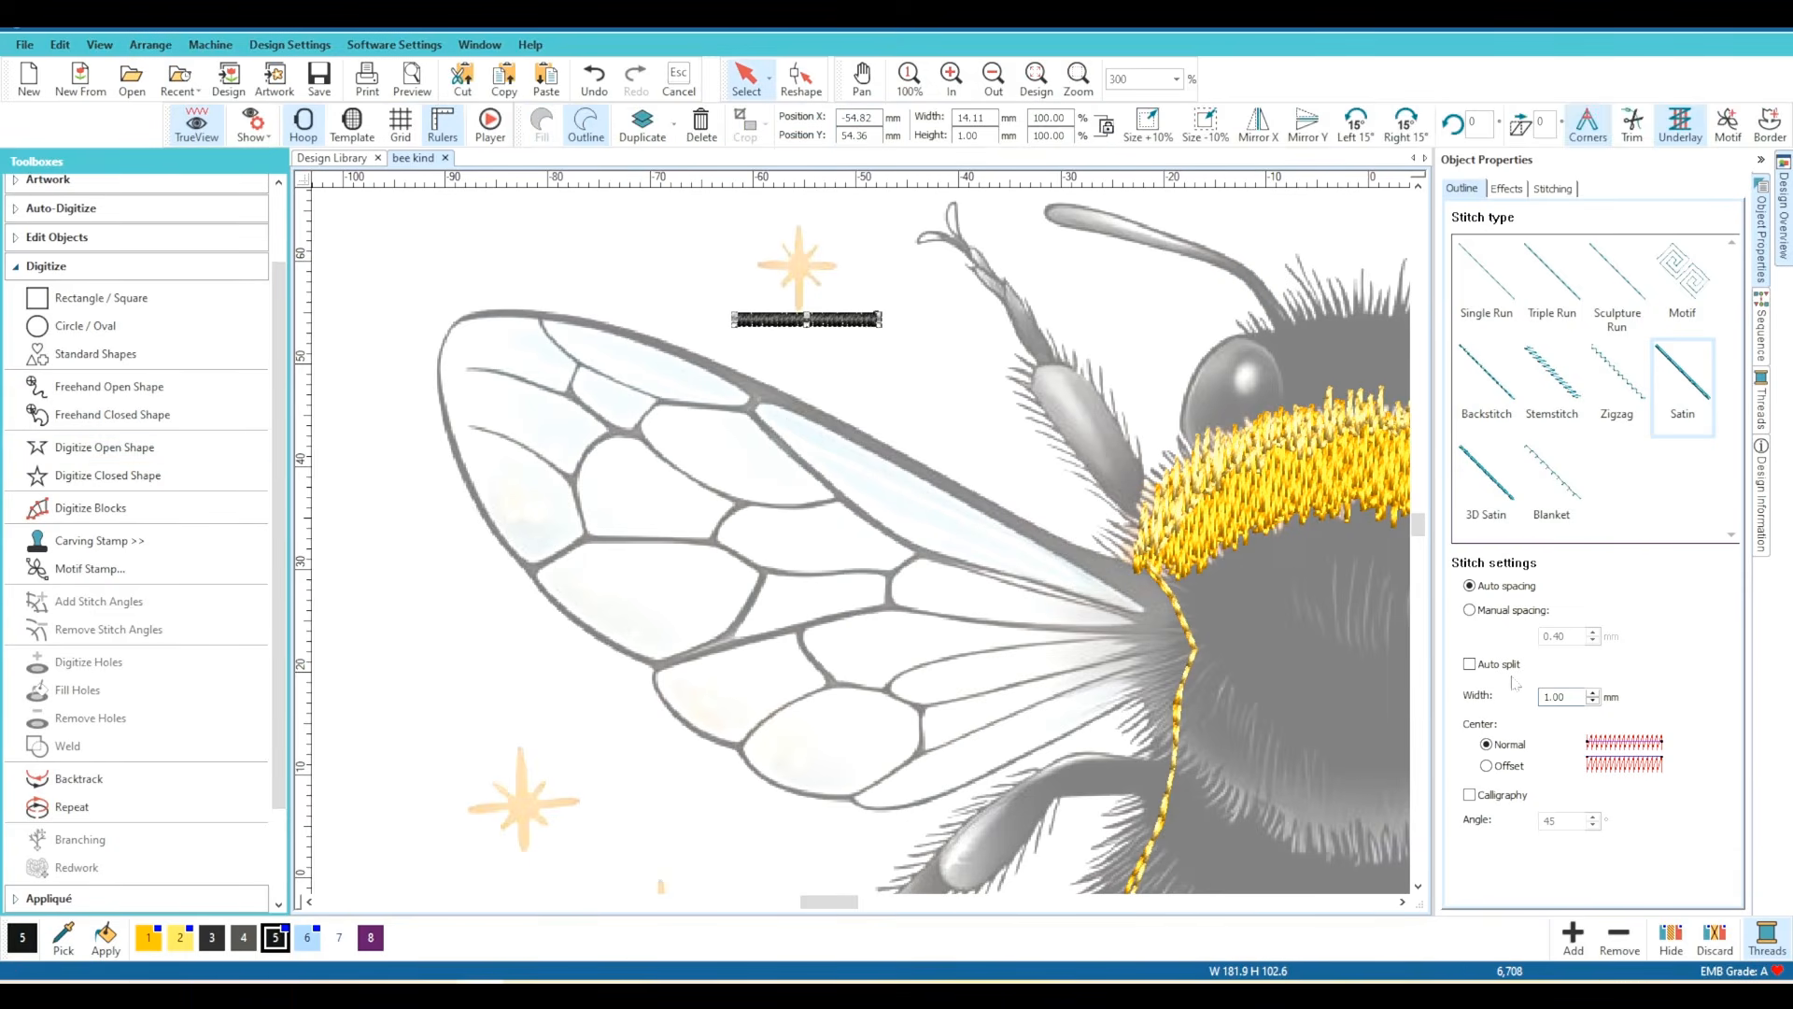
Position the 1 mm satin line over the wing veins to compare their thickness, and delete it
left_click_drag(822, 320, 880, 578)
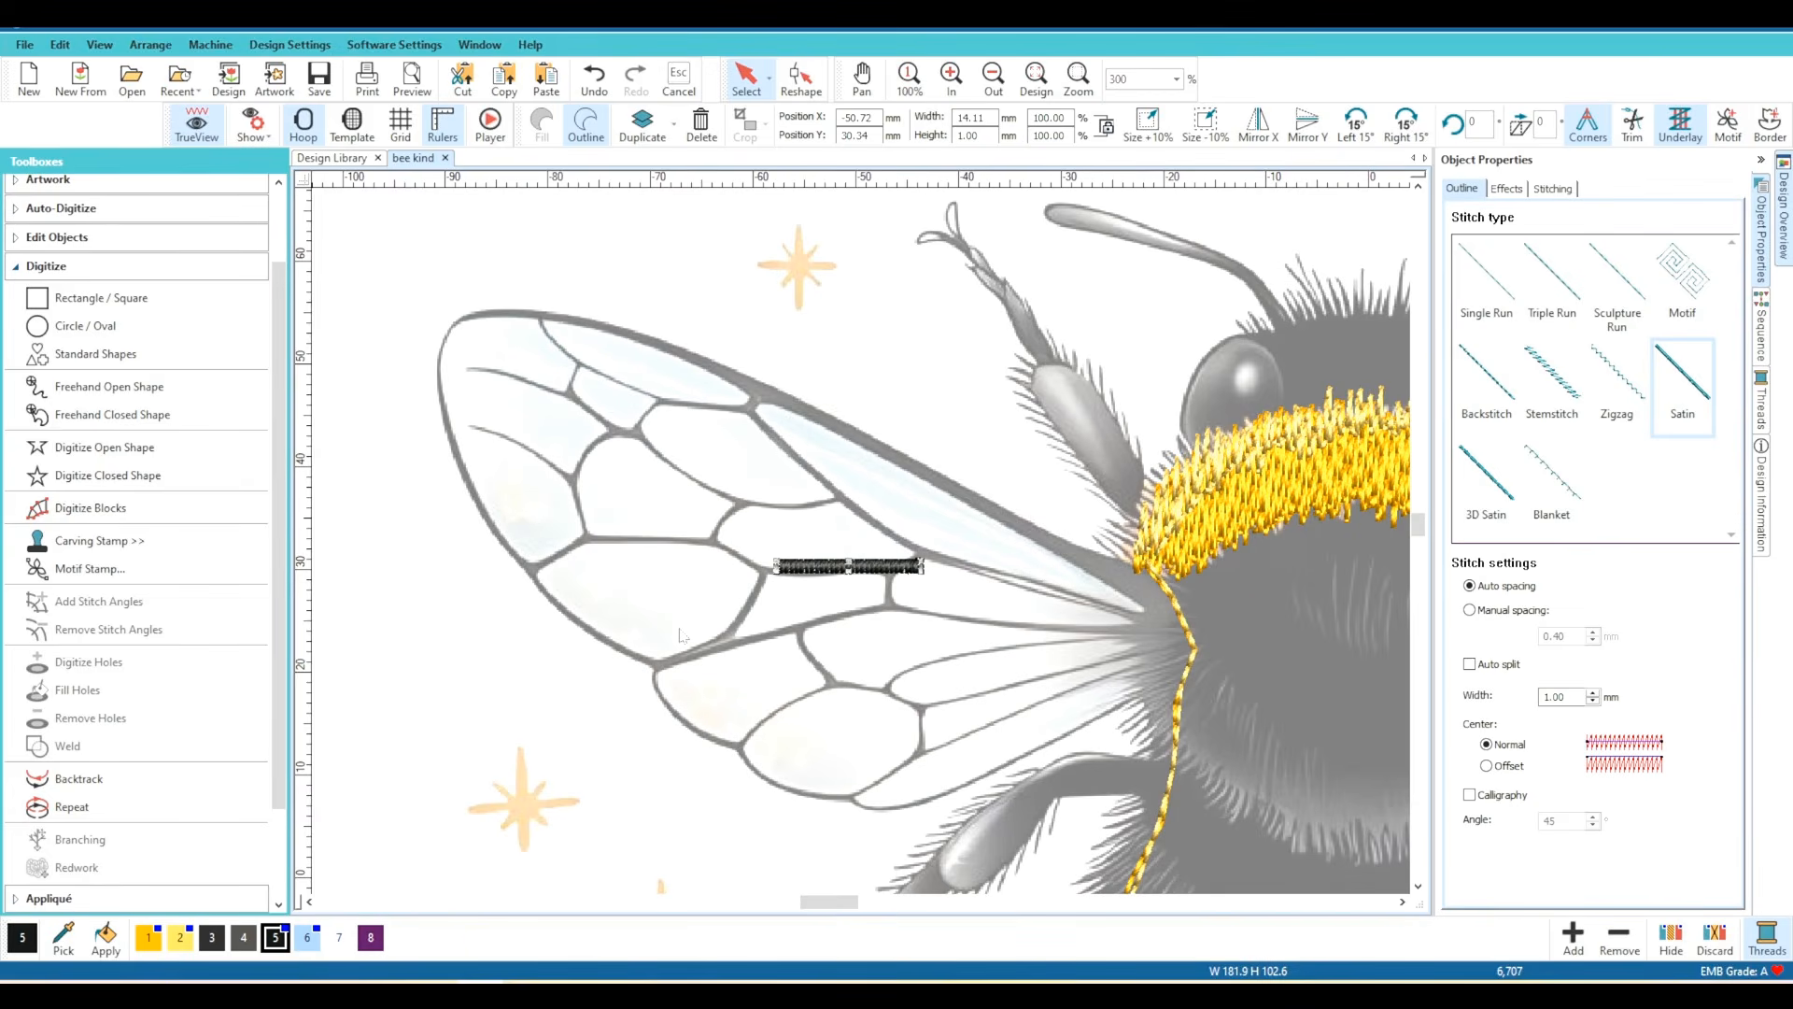
left_click(953, 579)
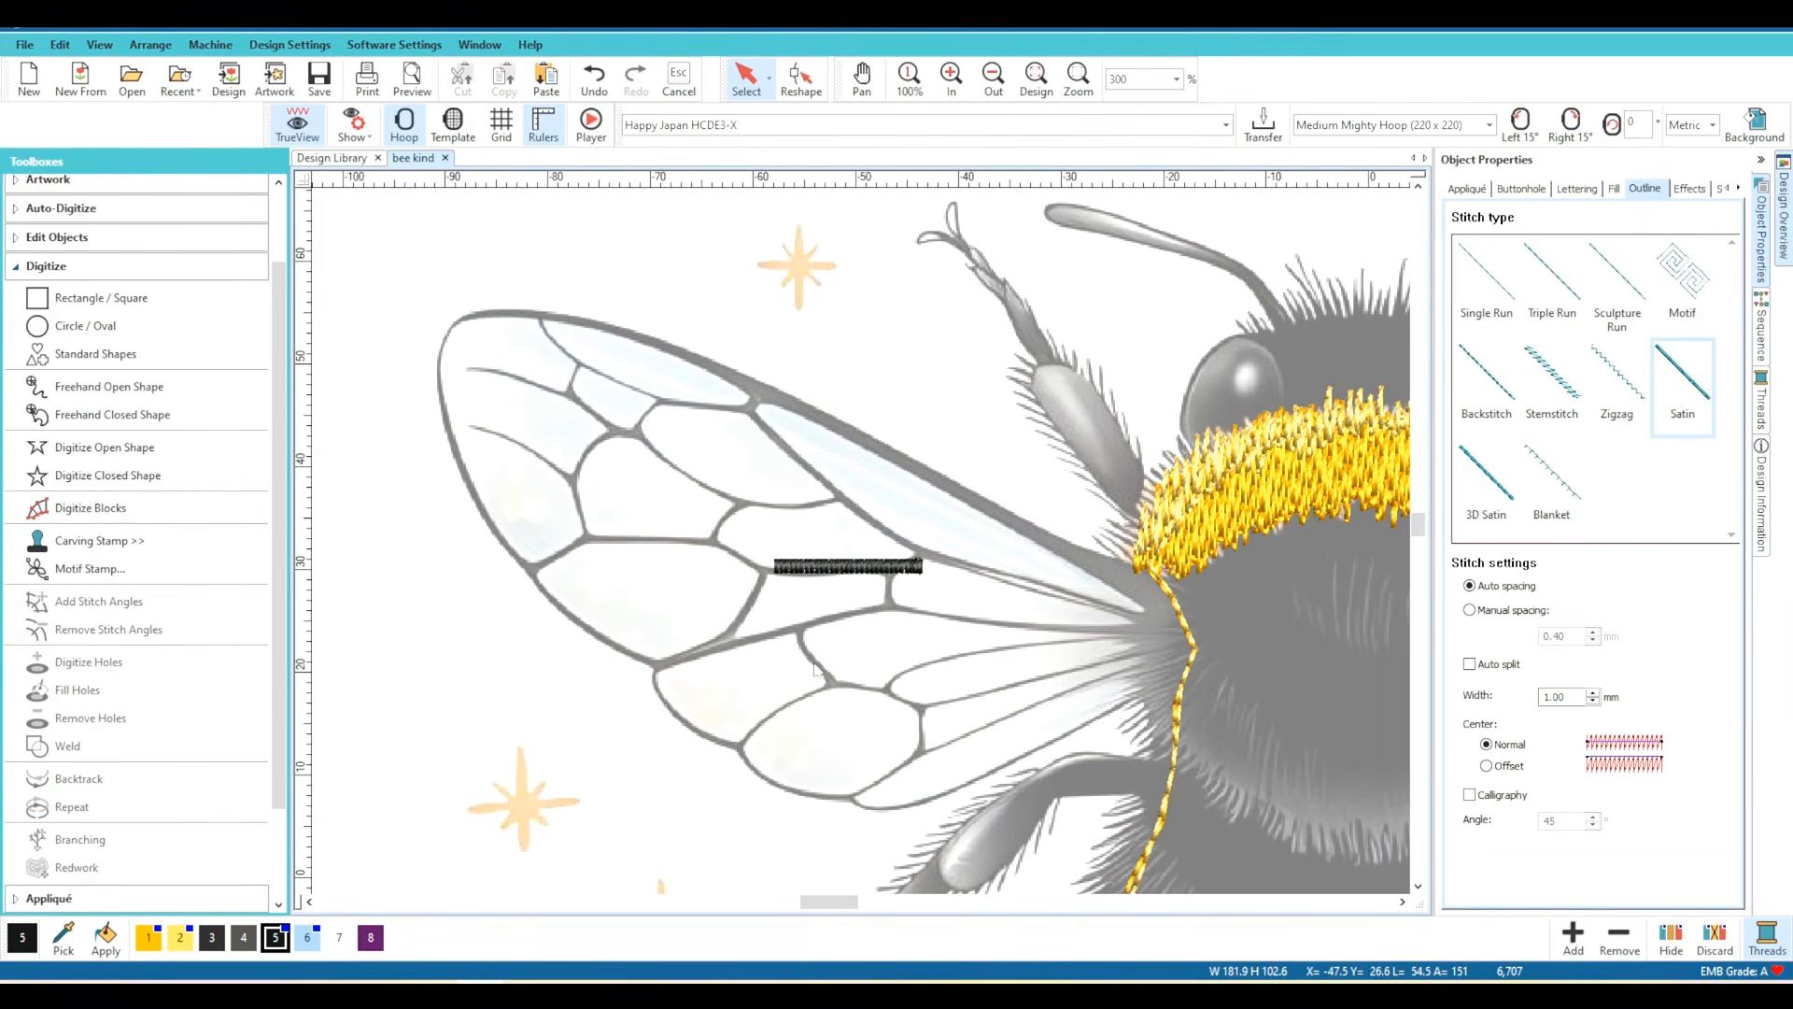
left_click_drag(883, 569, 922, 560)
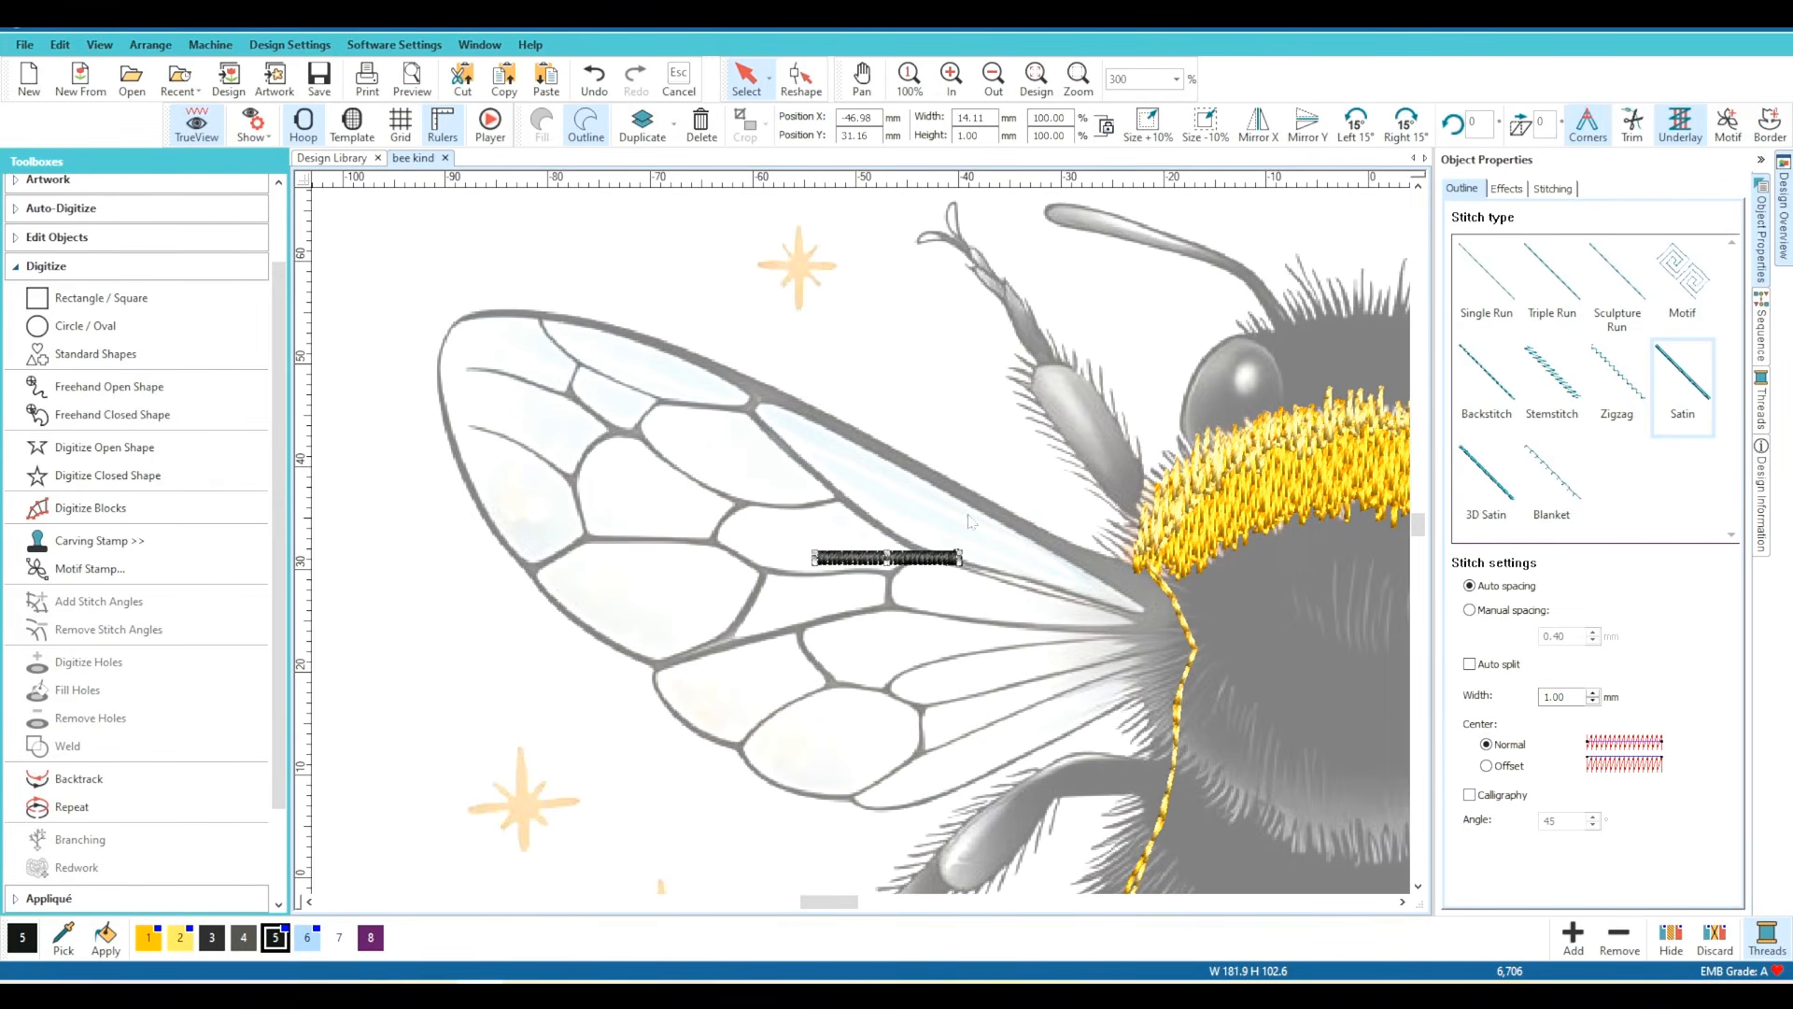
key("Delete")
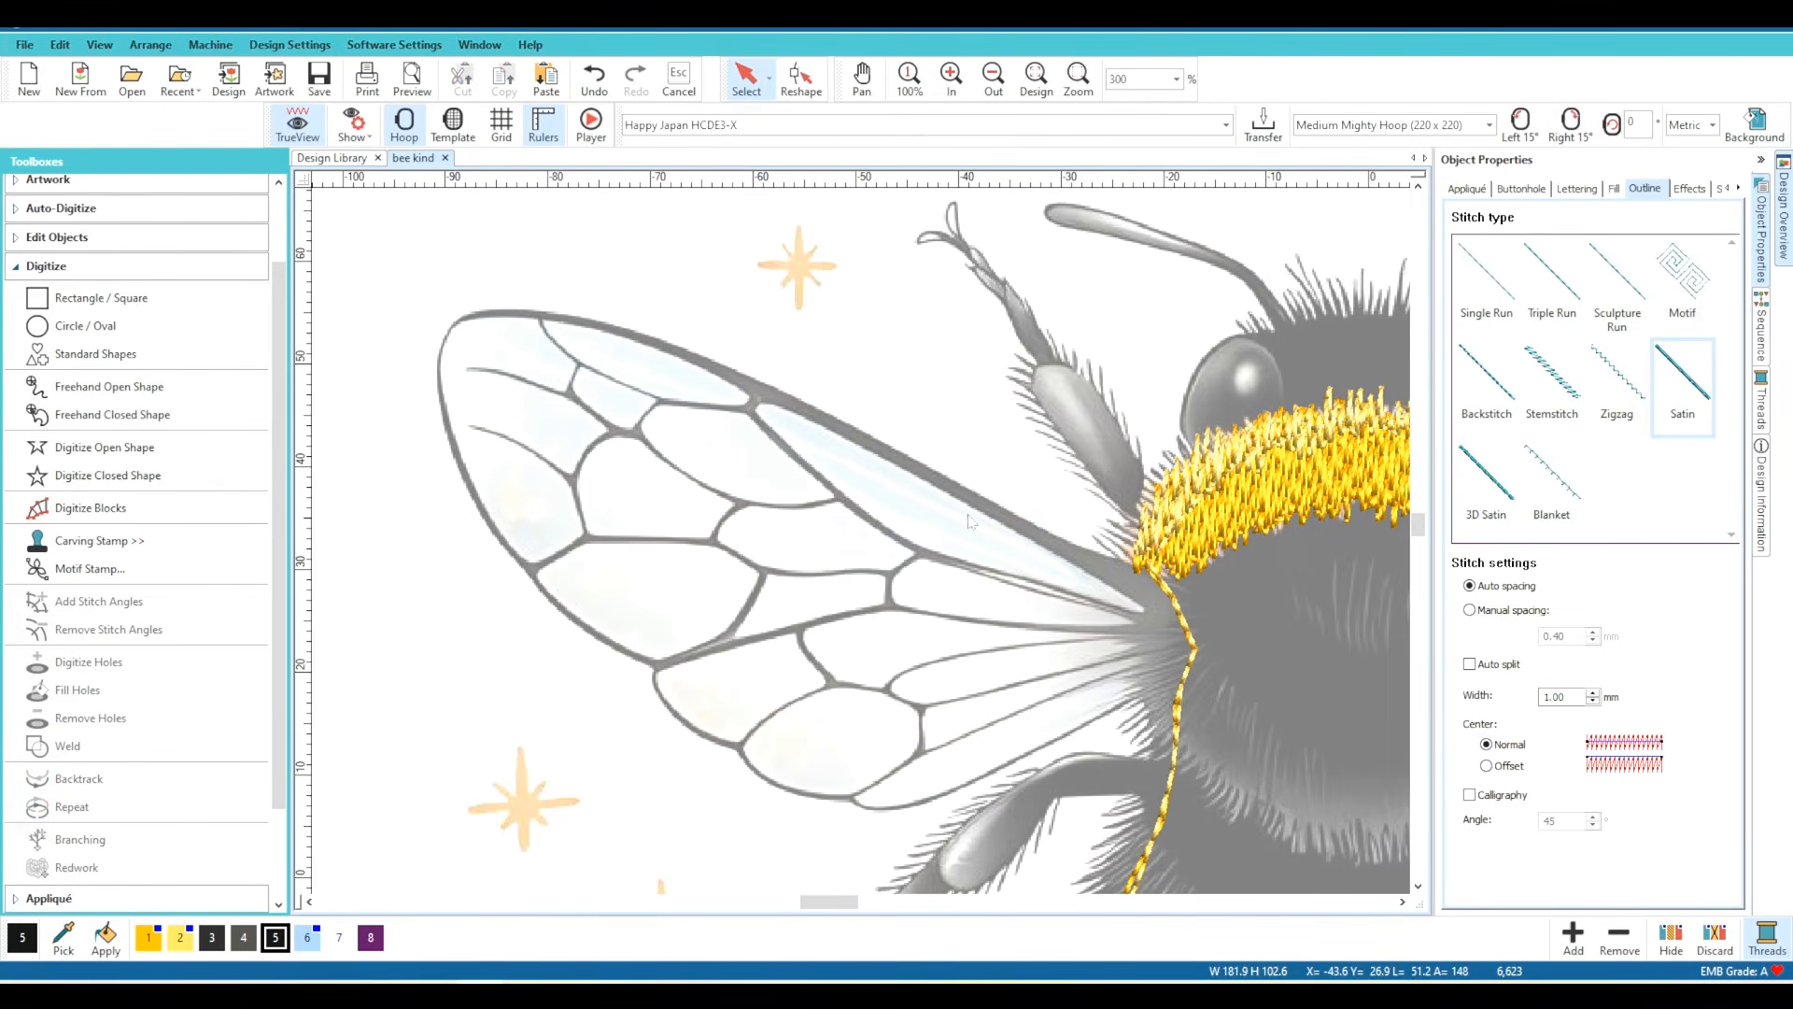
Start Digitize Blocks with a Satin fill and review its underlay, pull compensation and effects settings
left_click(227, 519)
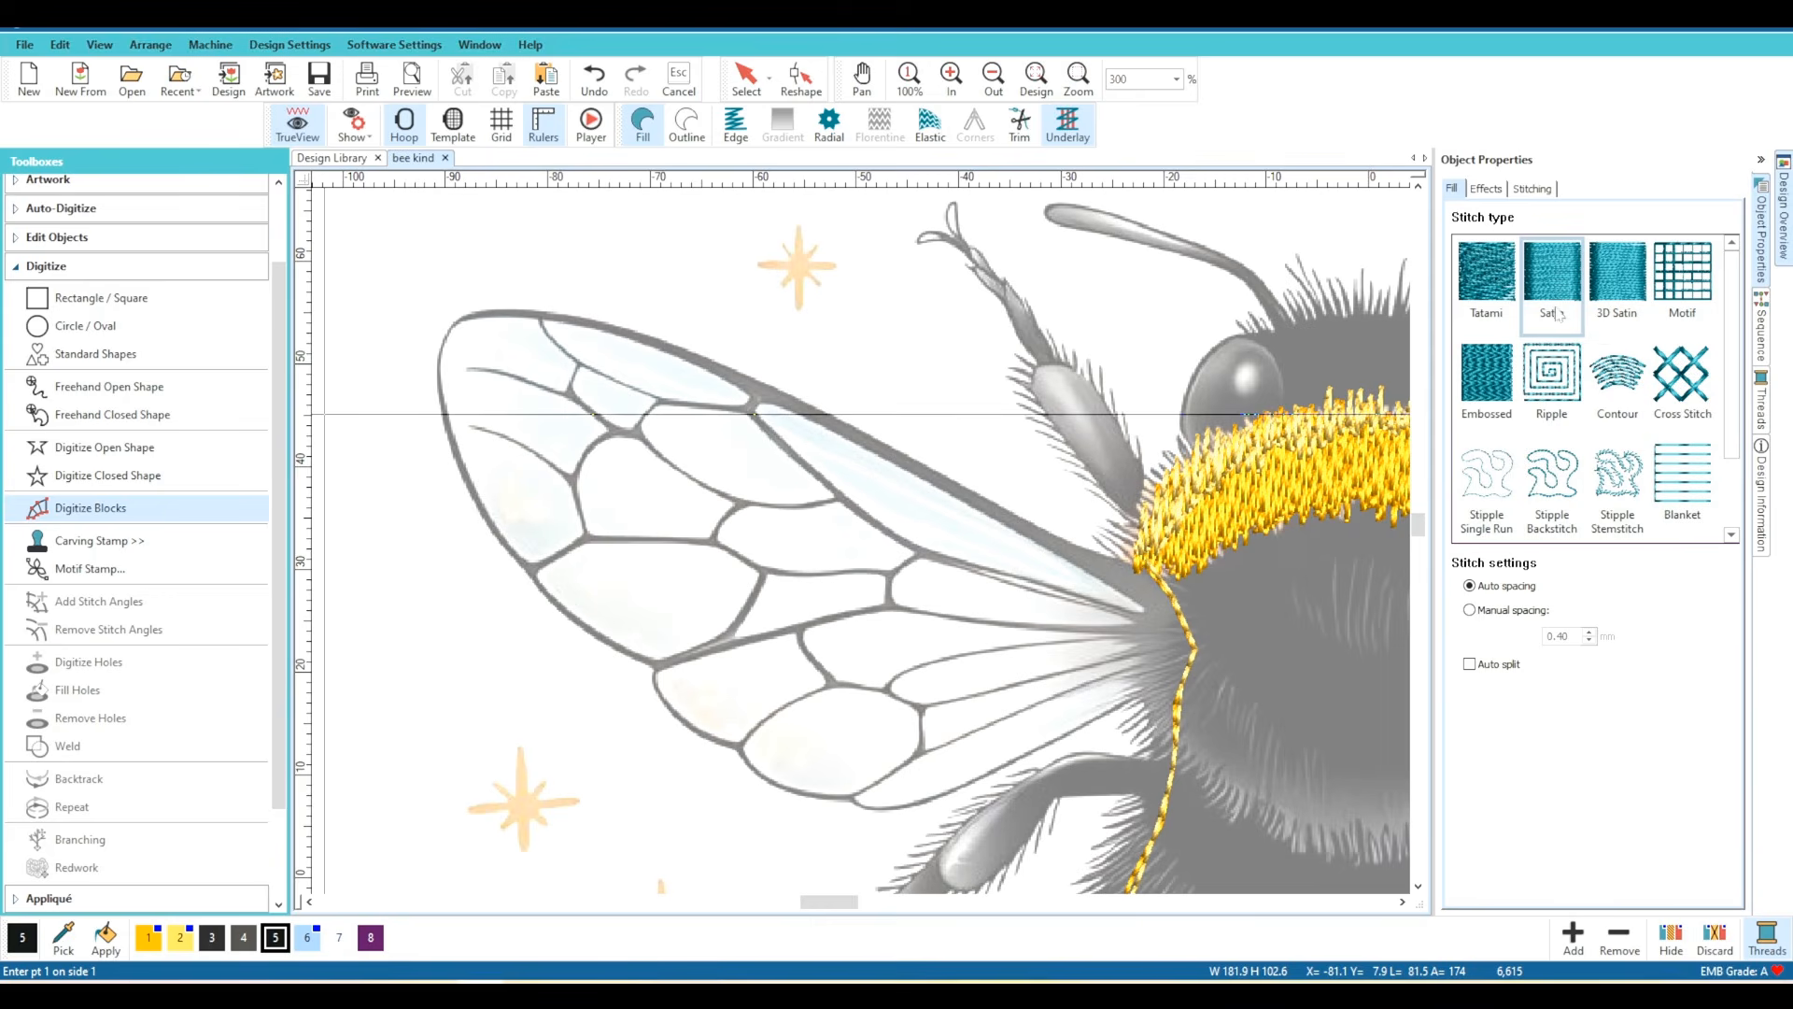
left_click(1533, 187)
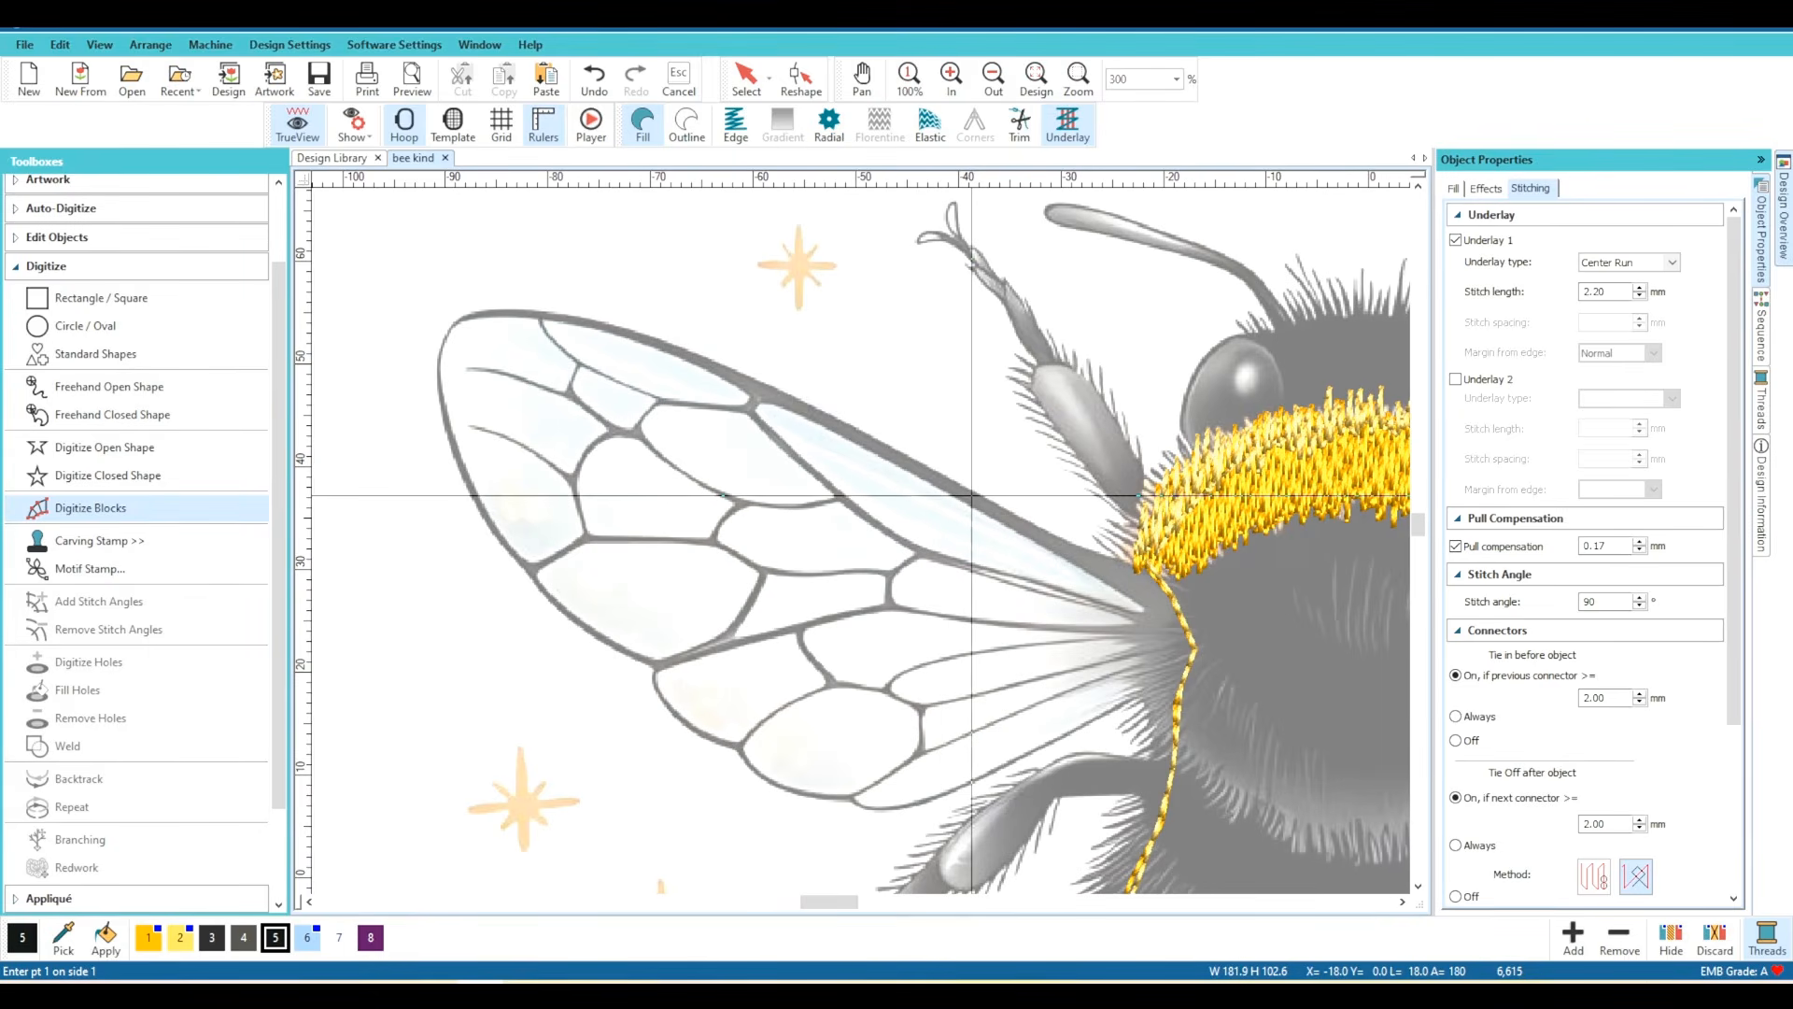
left_click(1490, 188)
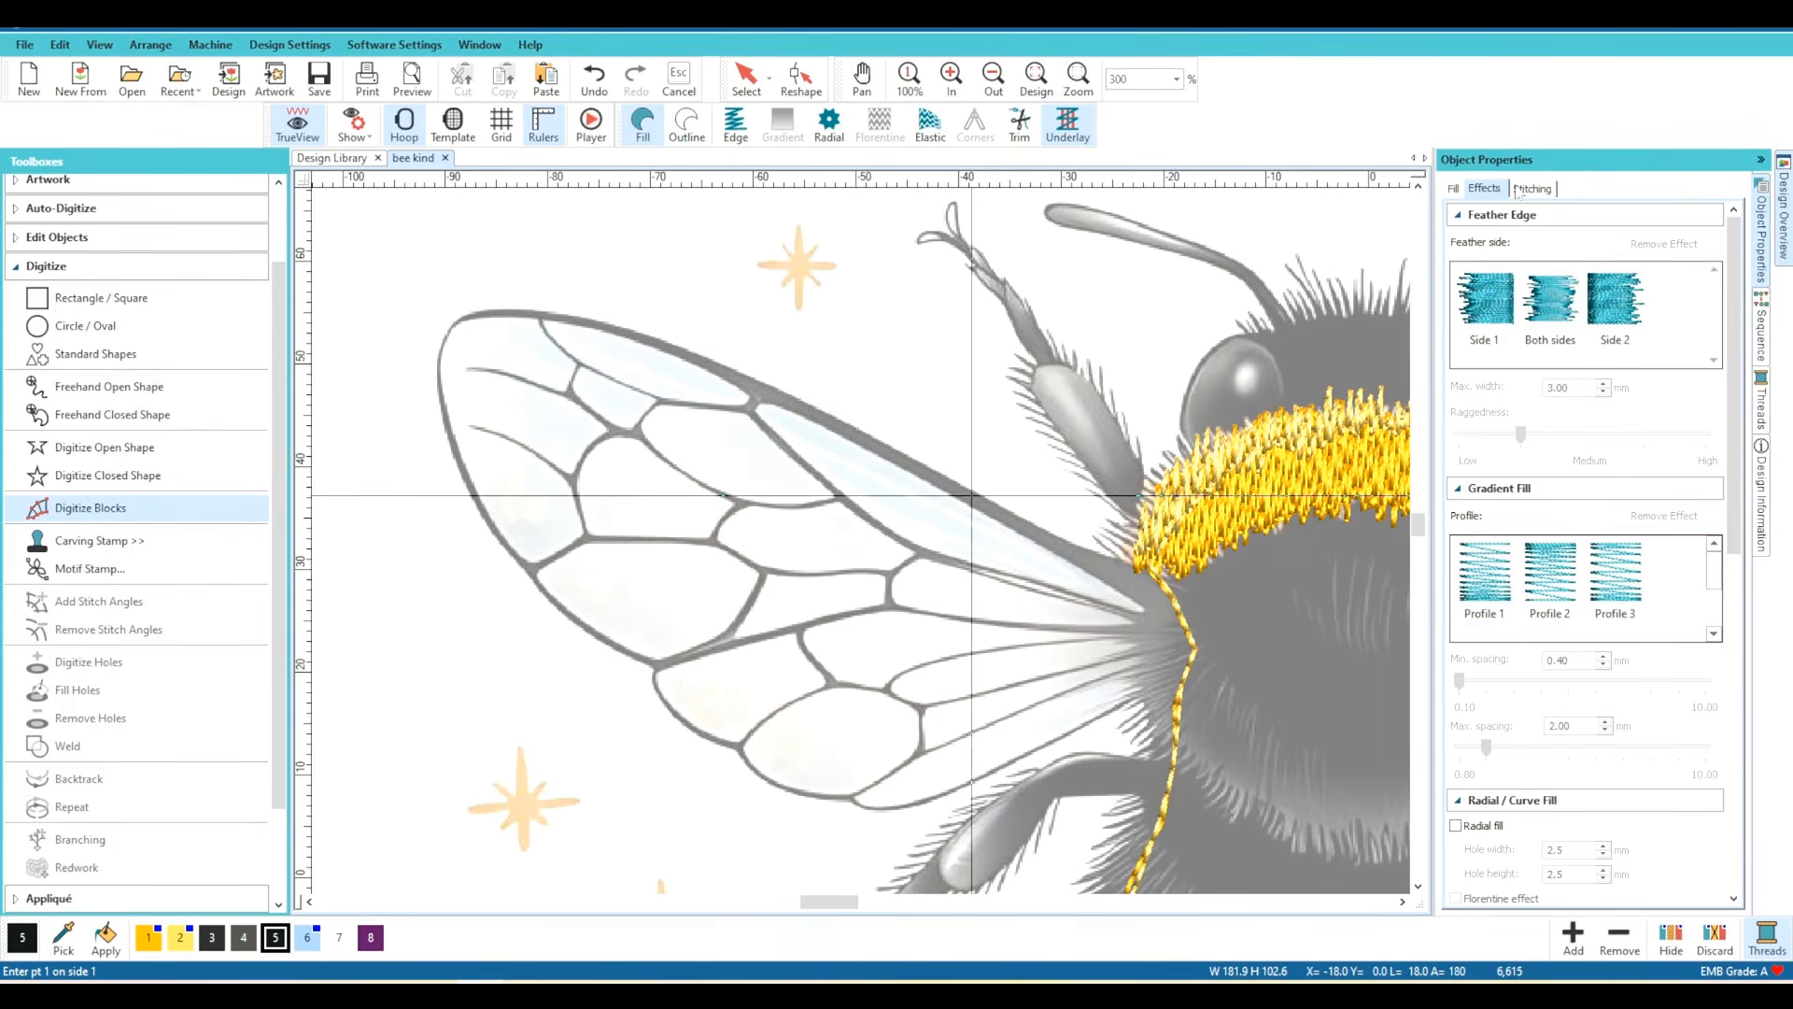
left_click(1455, 189)
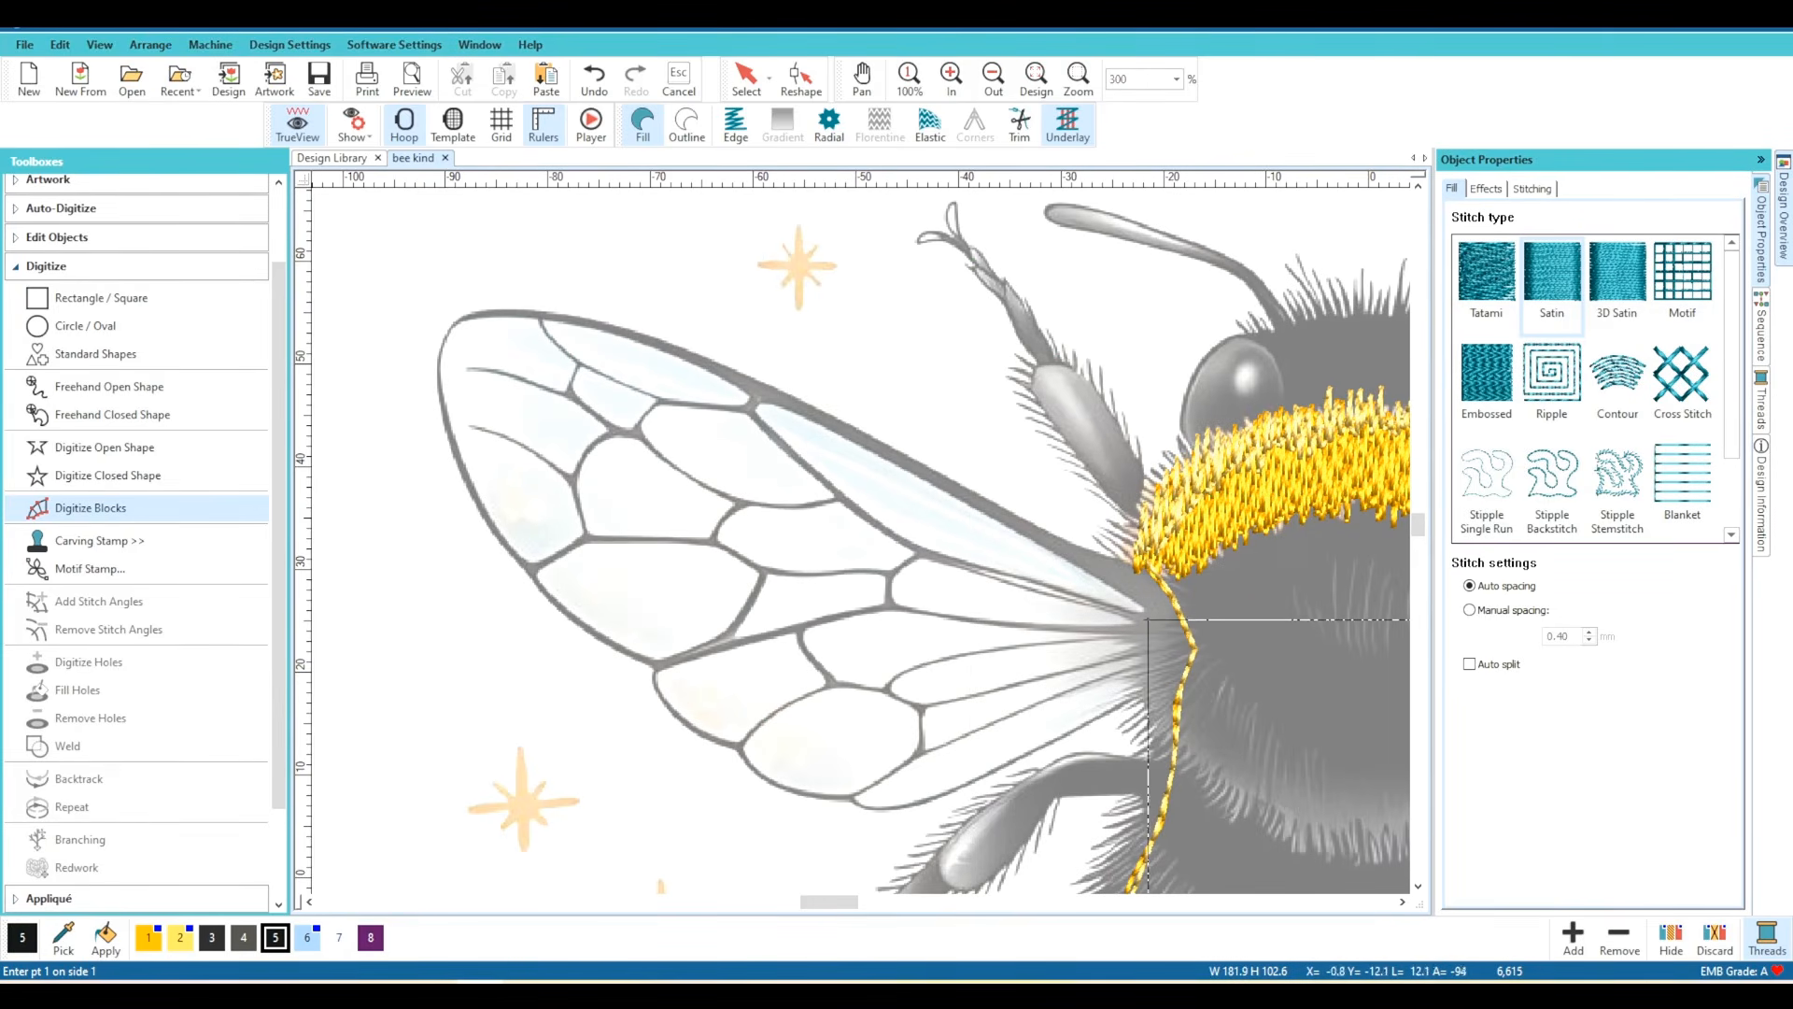
left_click(1141, 615)
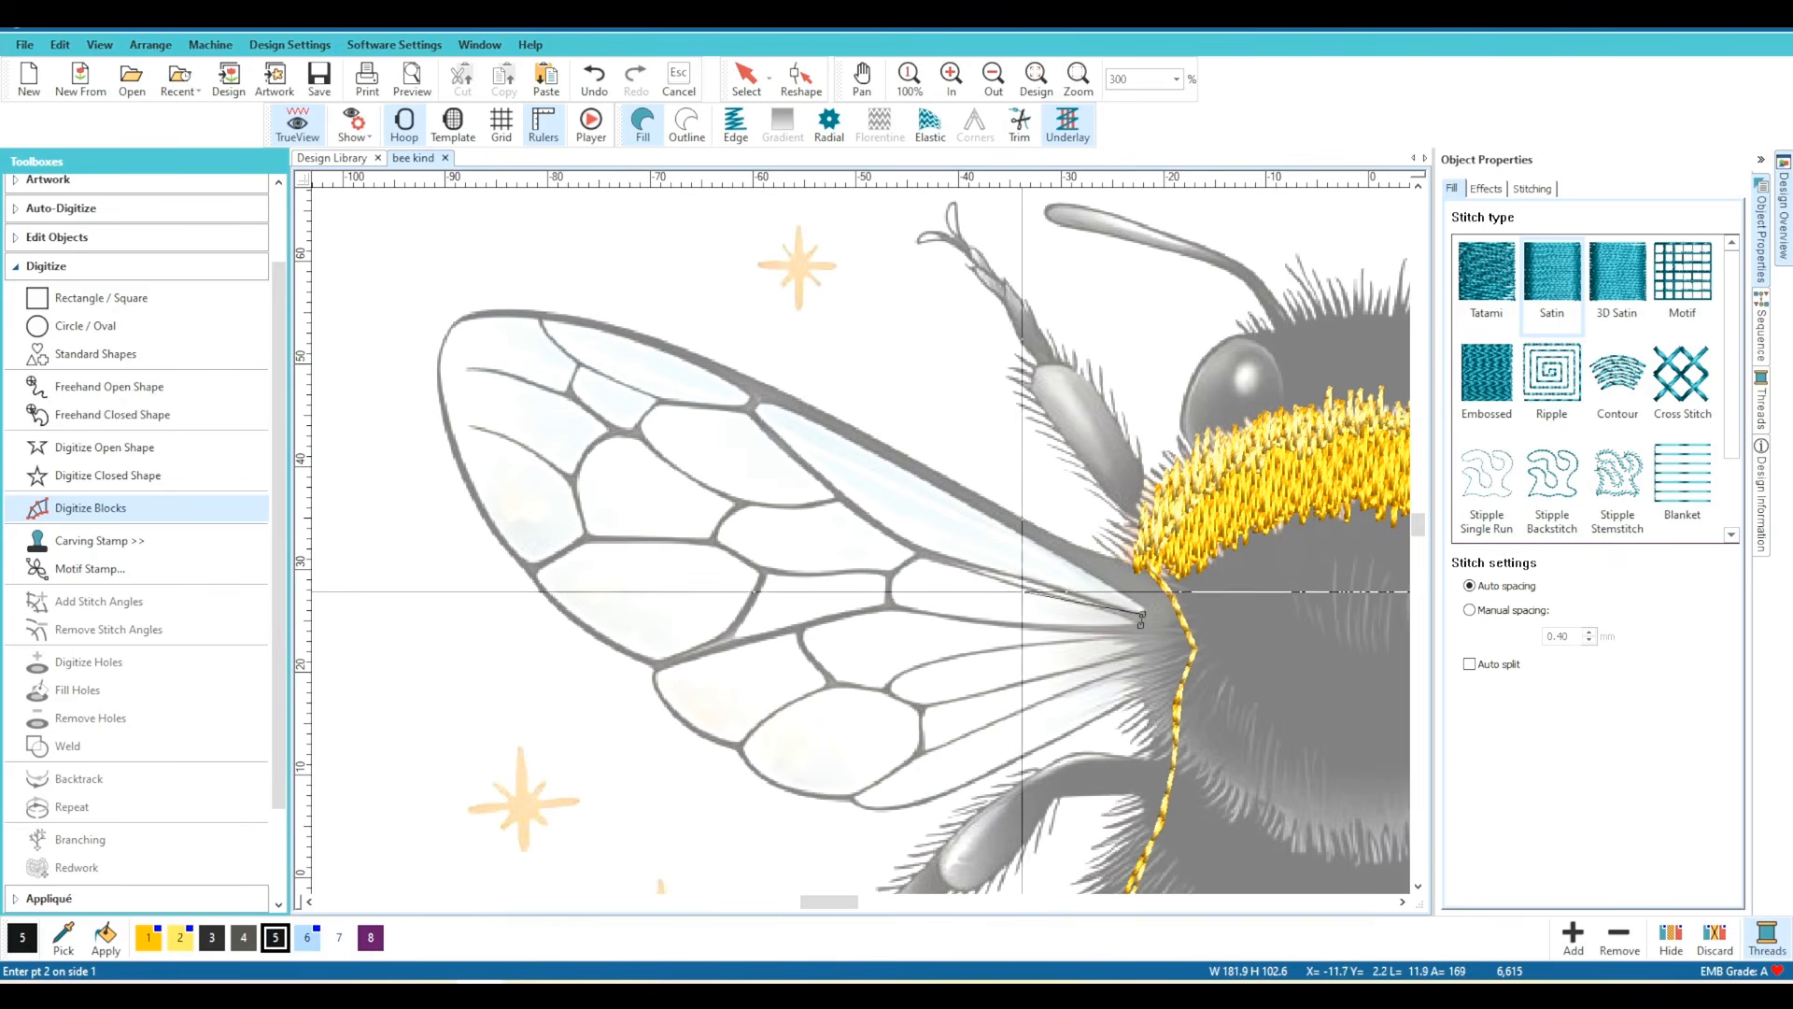
key("Escape")
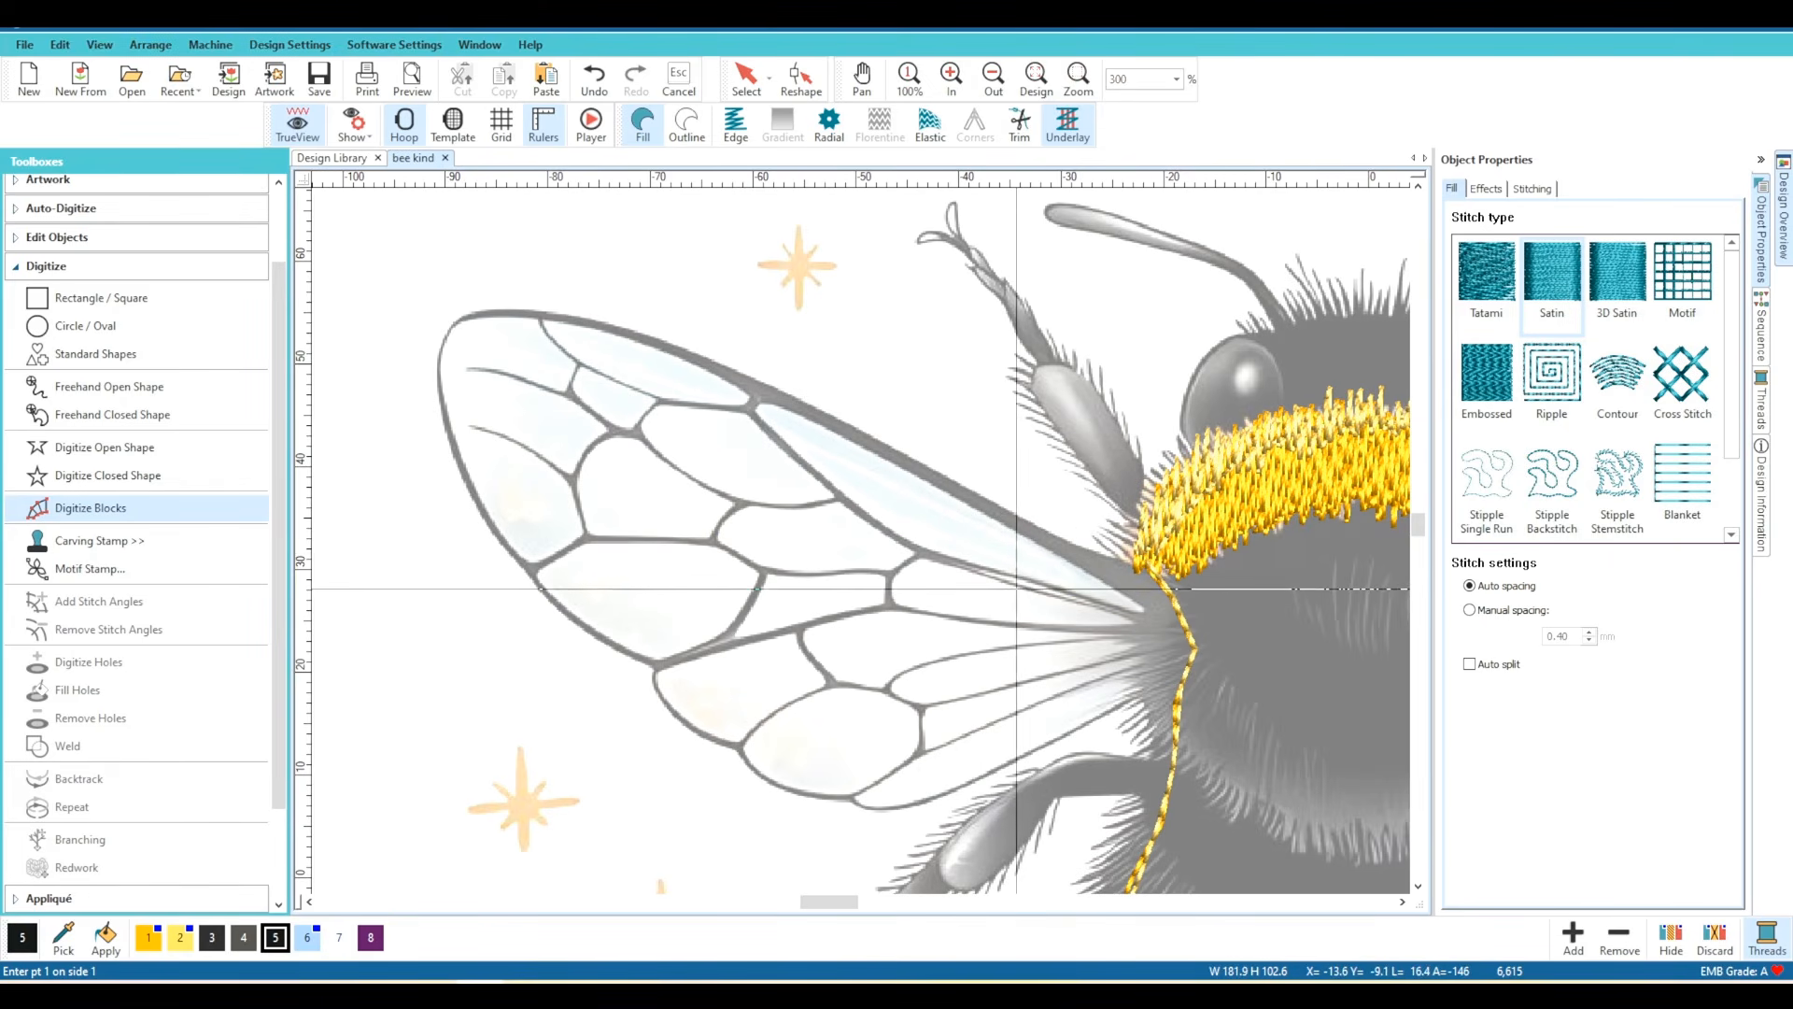
left_click(856, 511)
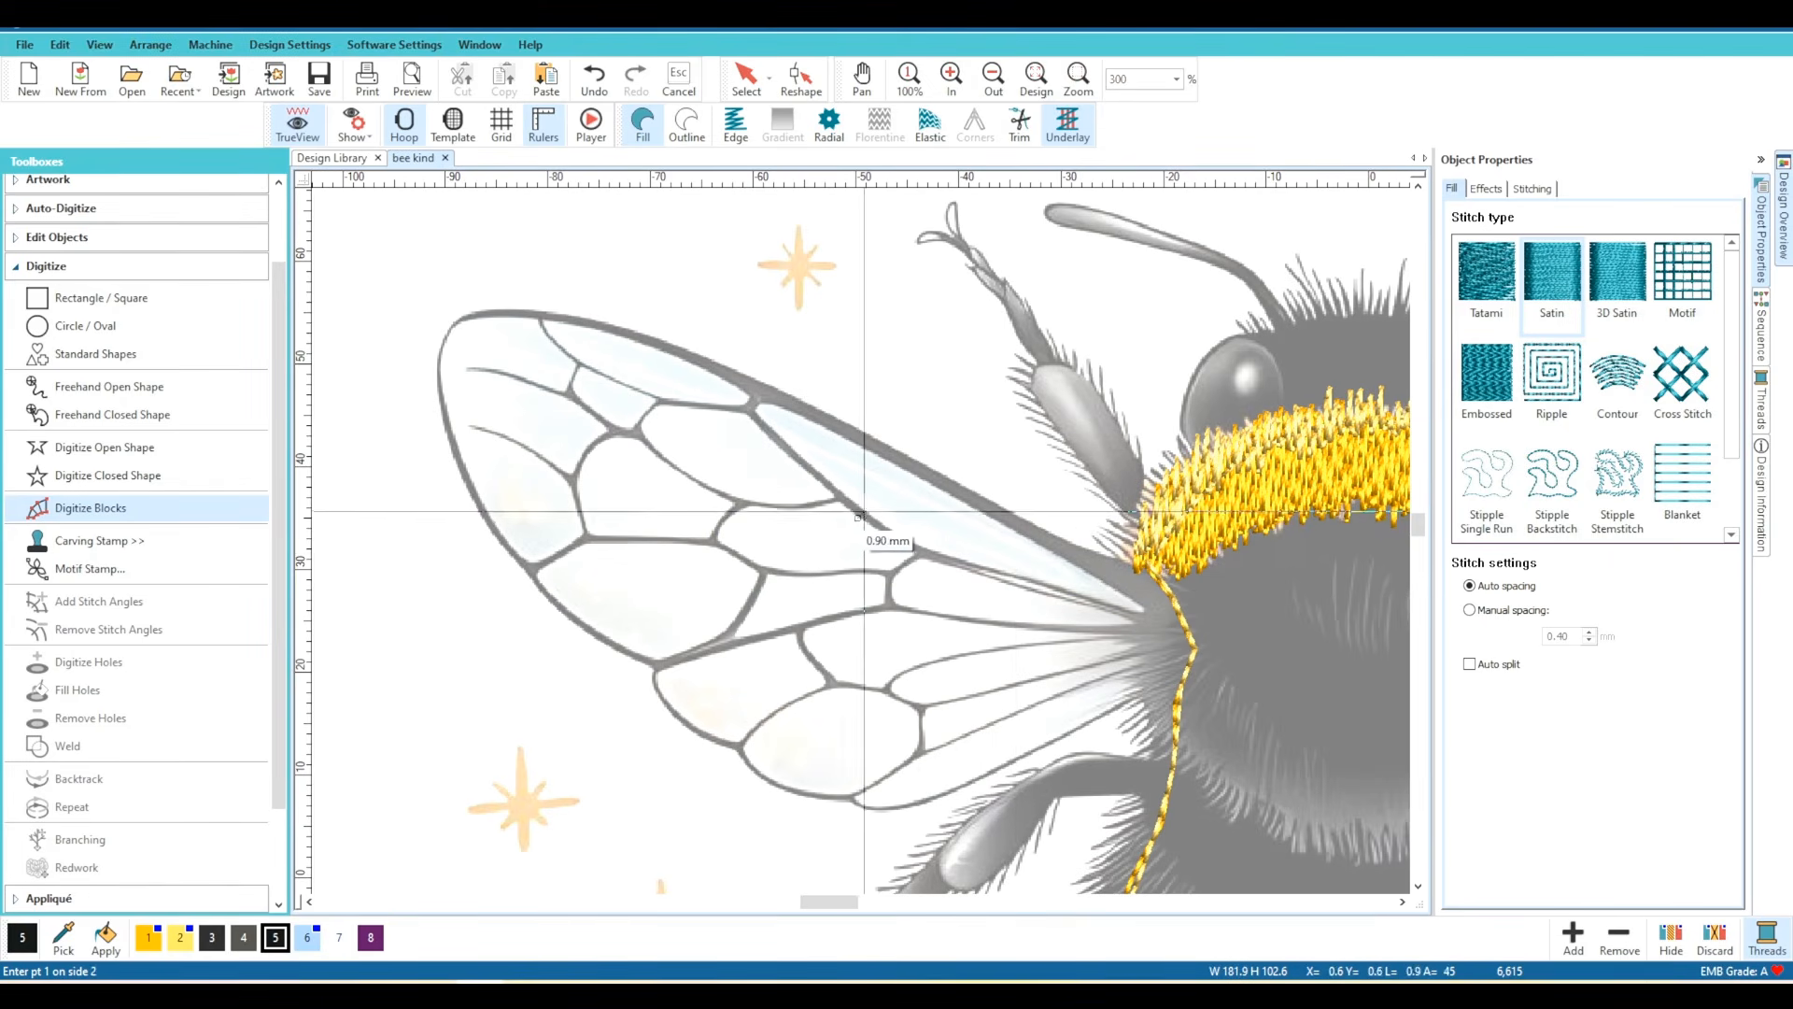
left_click(866, 511)
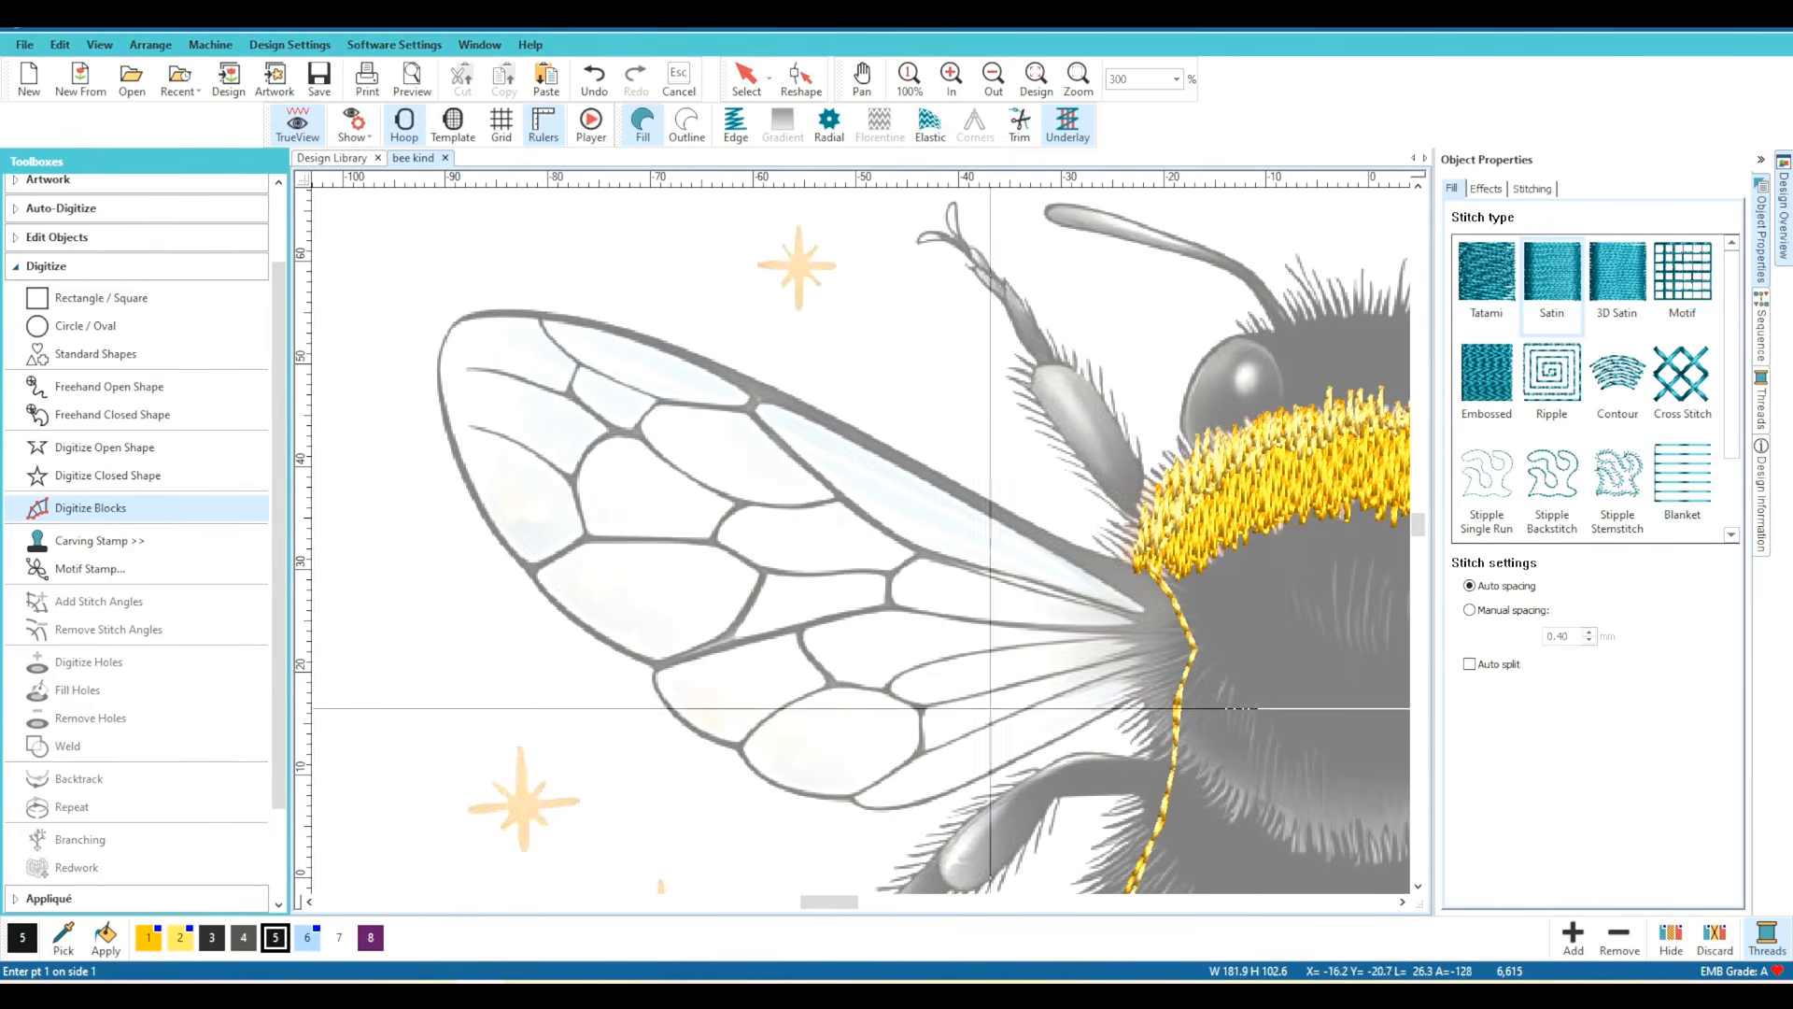
left_click(1119, 668)
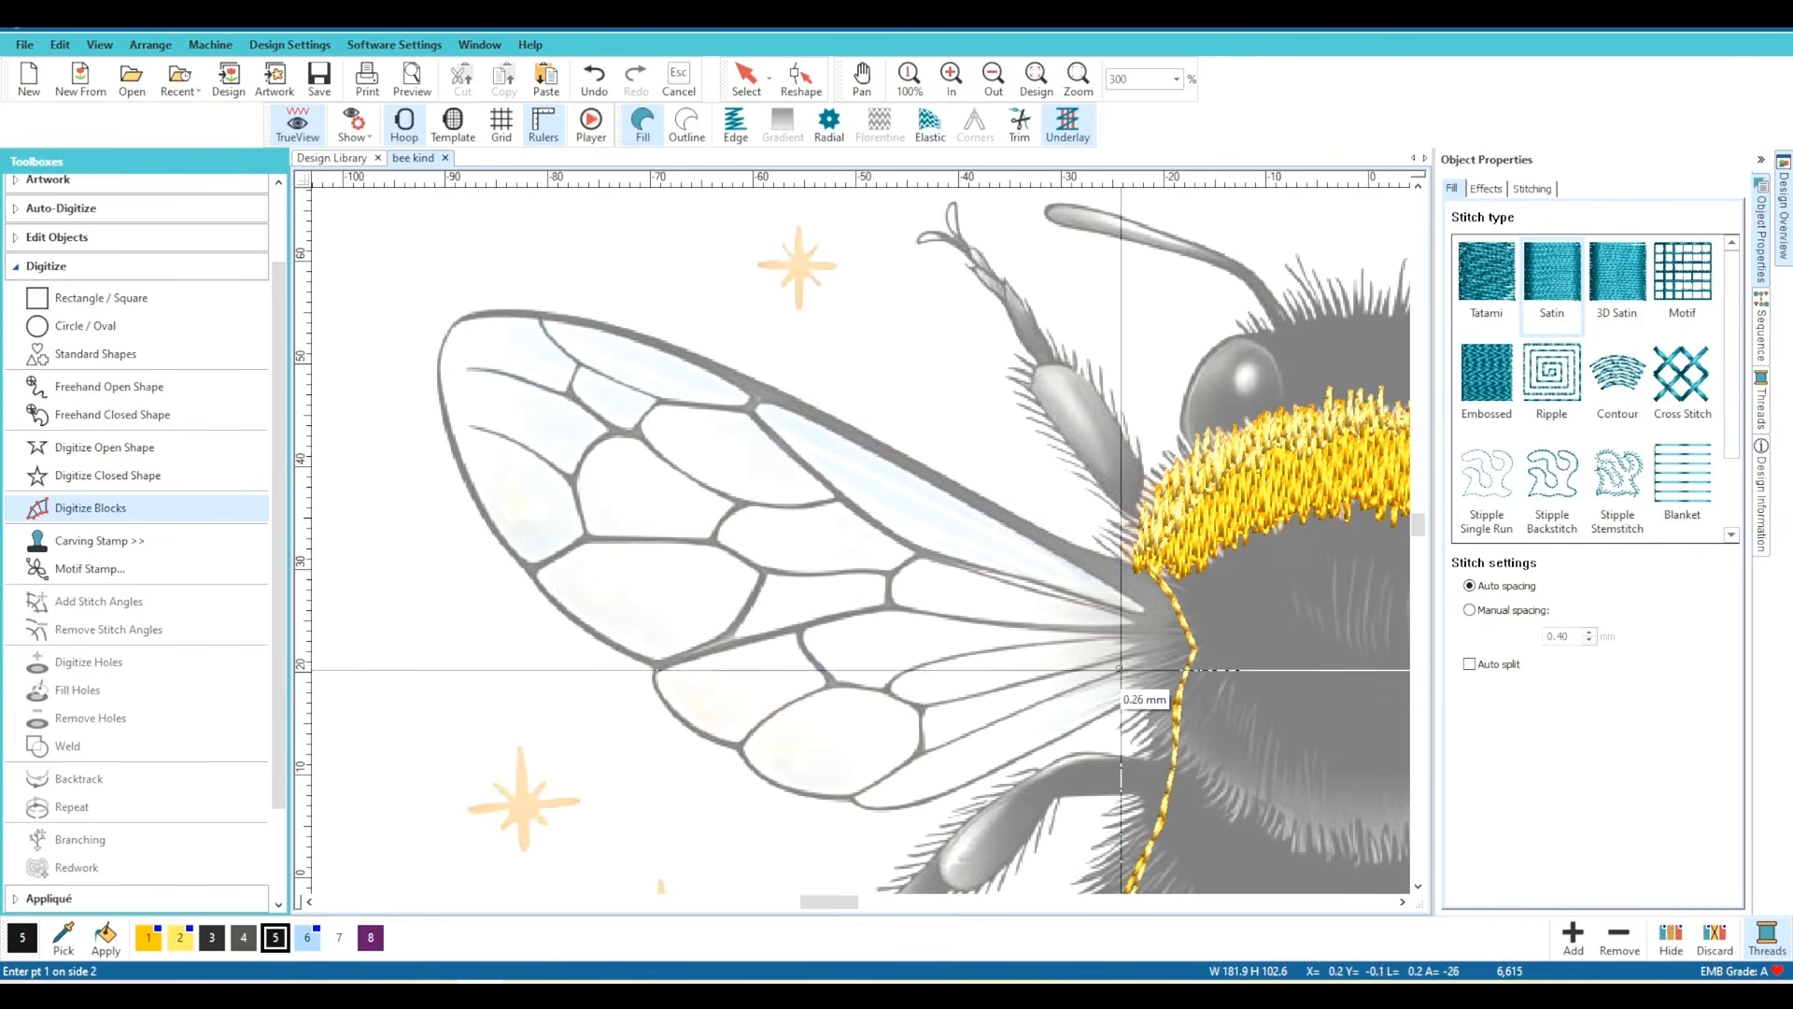
left_click(1119, 669)
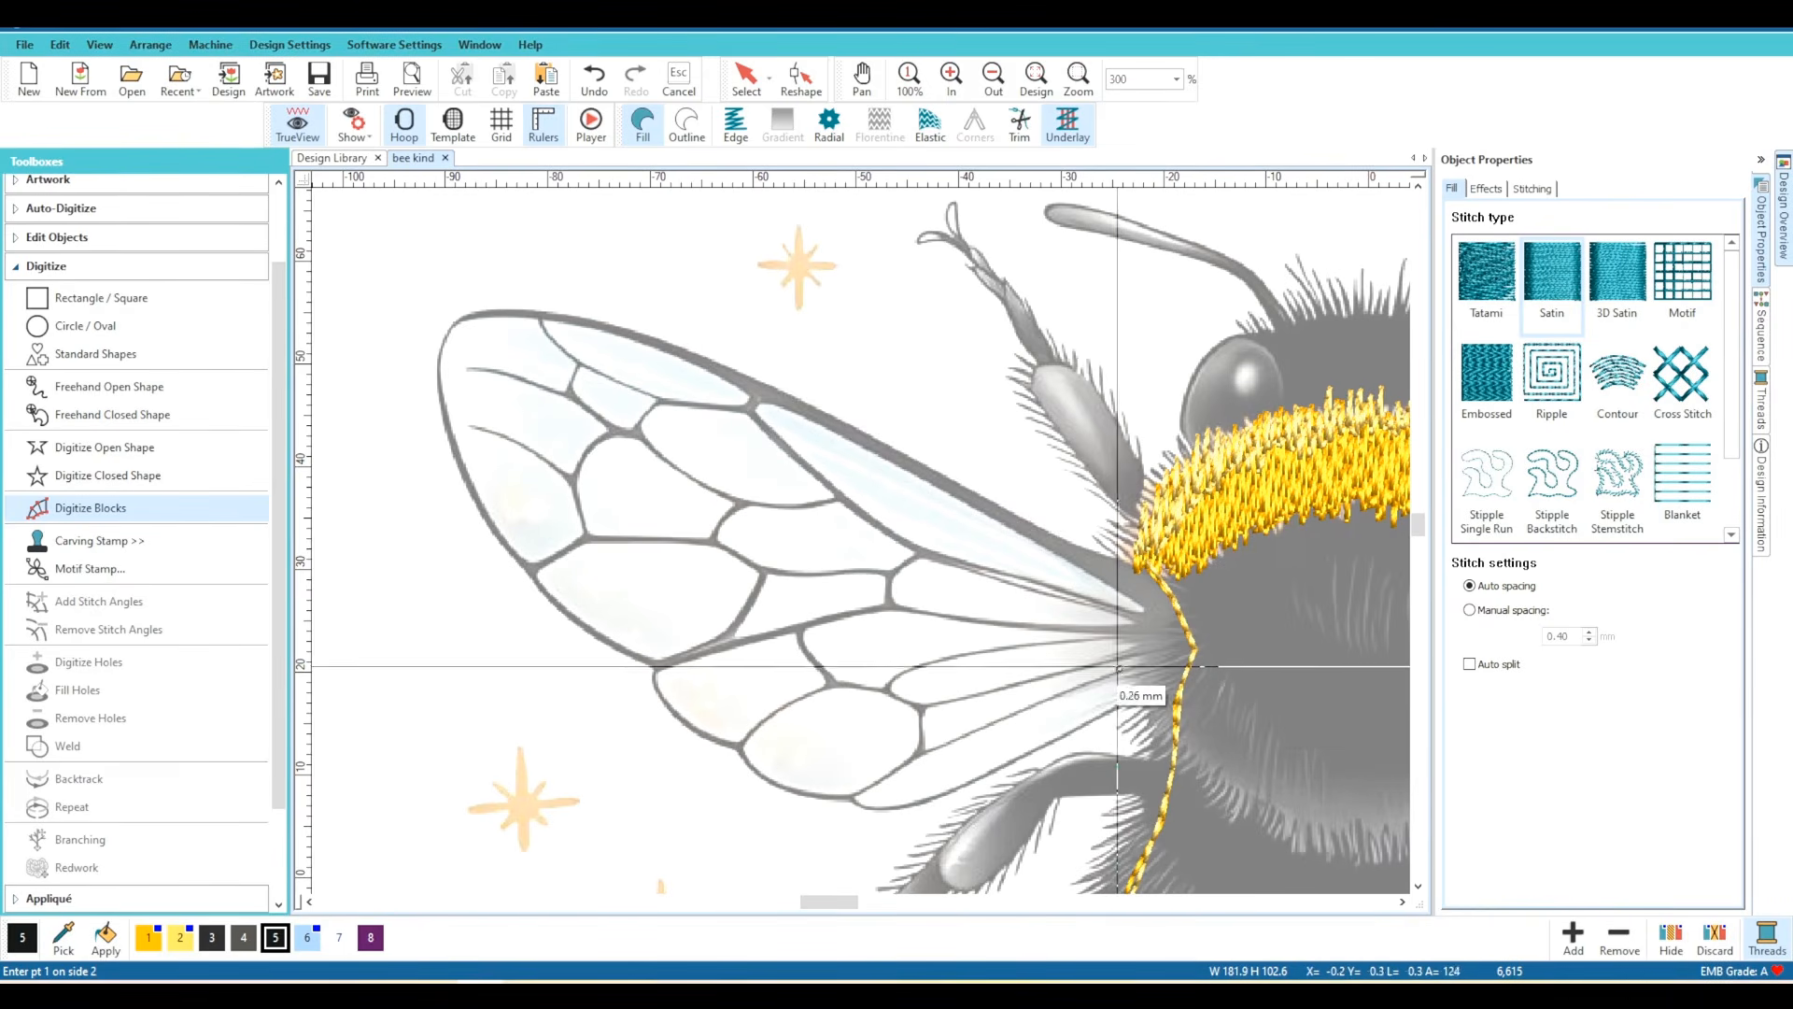
left_click(1111, 677)
left_click(1113, 676)
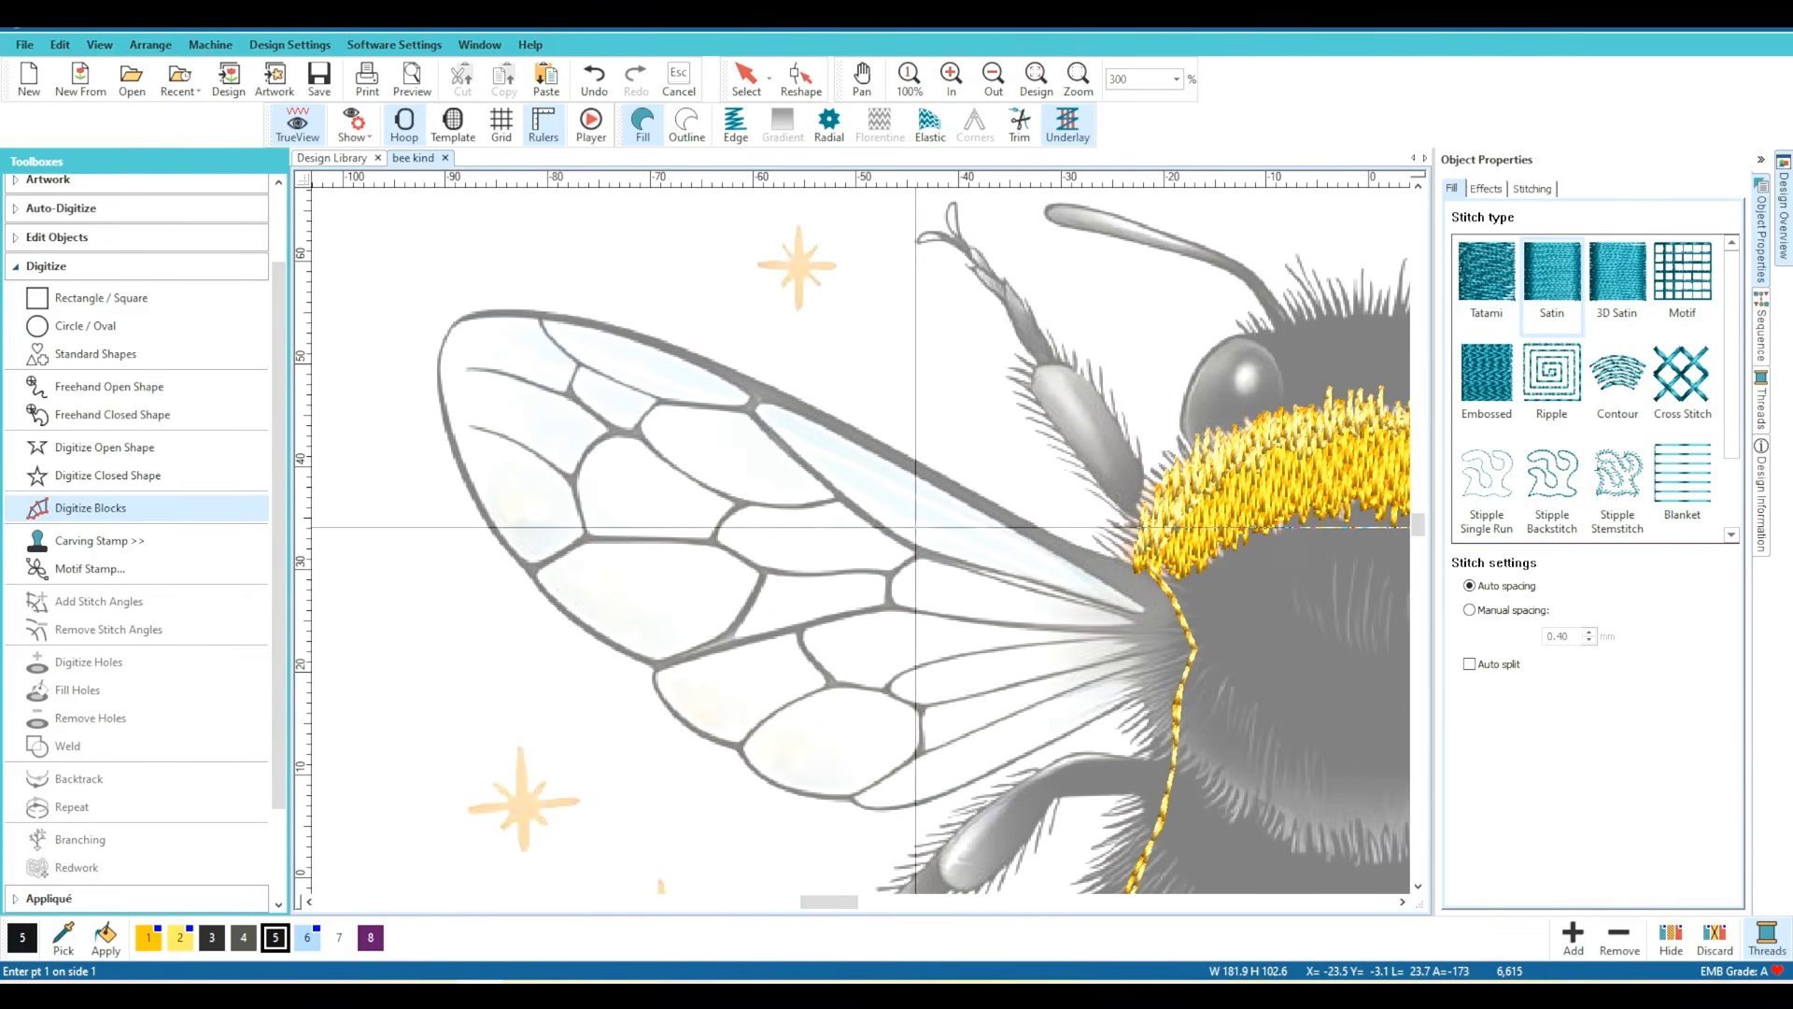
Digitize a narrow Satin block along the upper wing vein, from the wing base to the junction at the upper edge, about 38 mm wide
left_click(1144, 616)
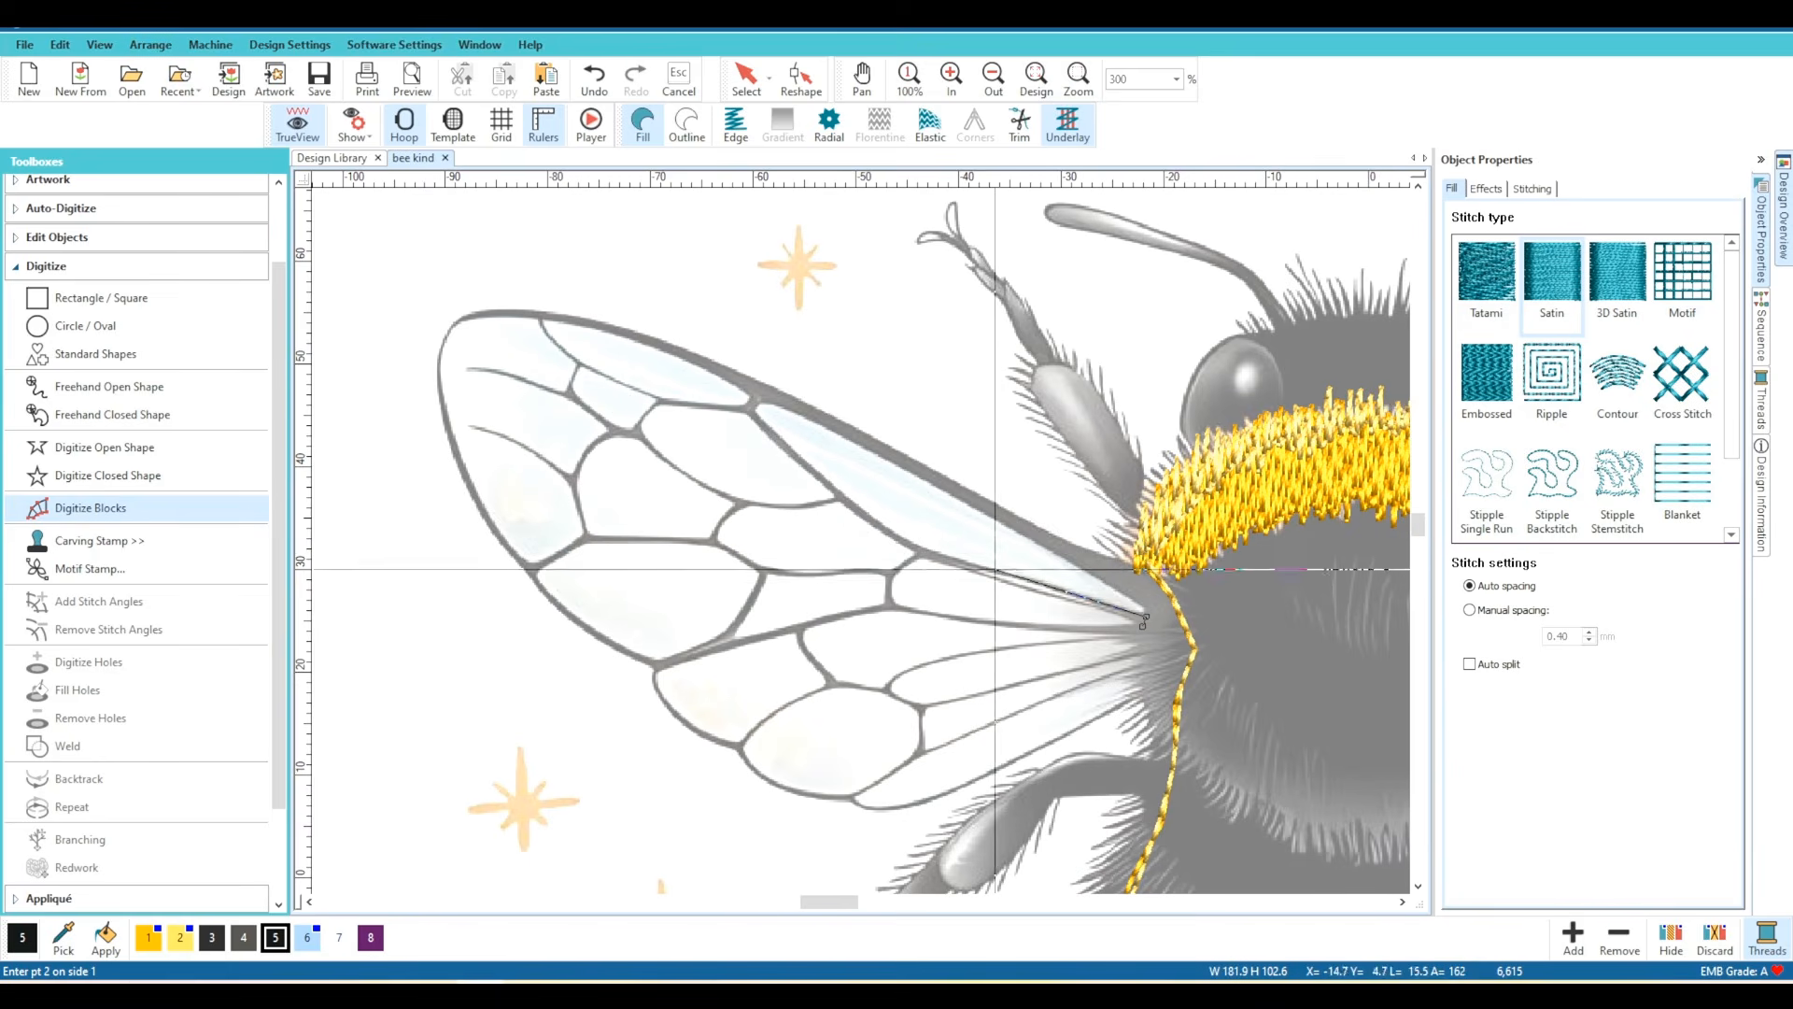
left_click(1003, 574)
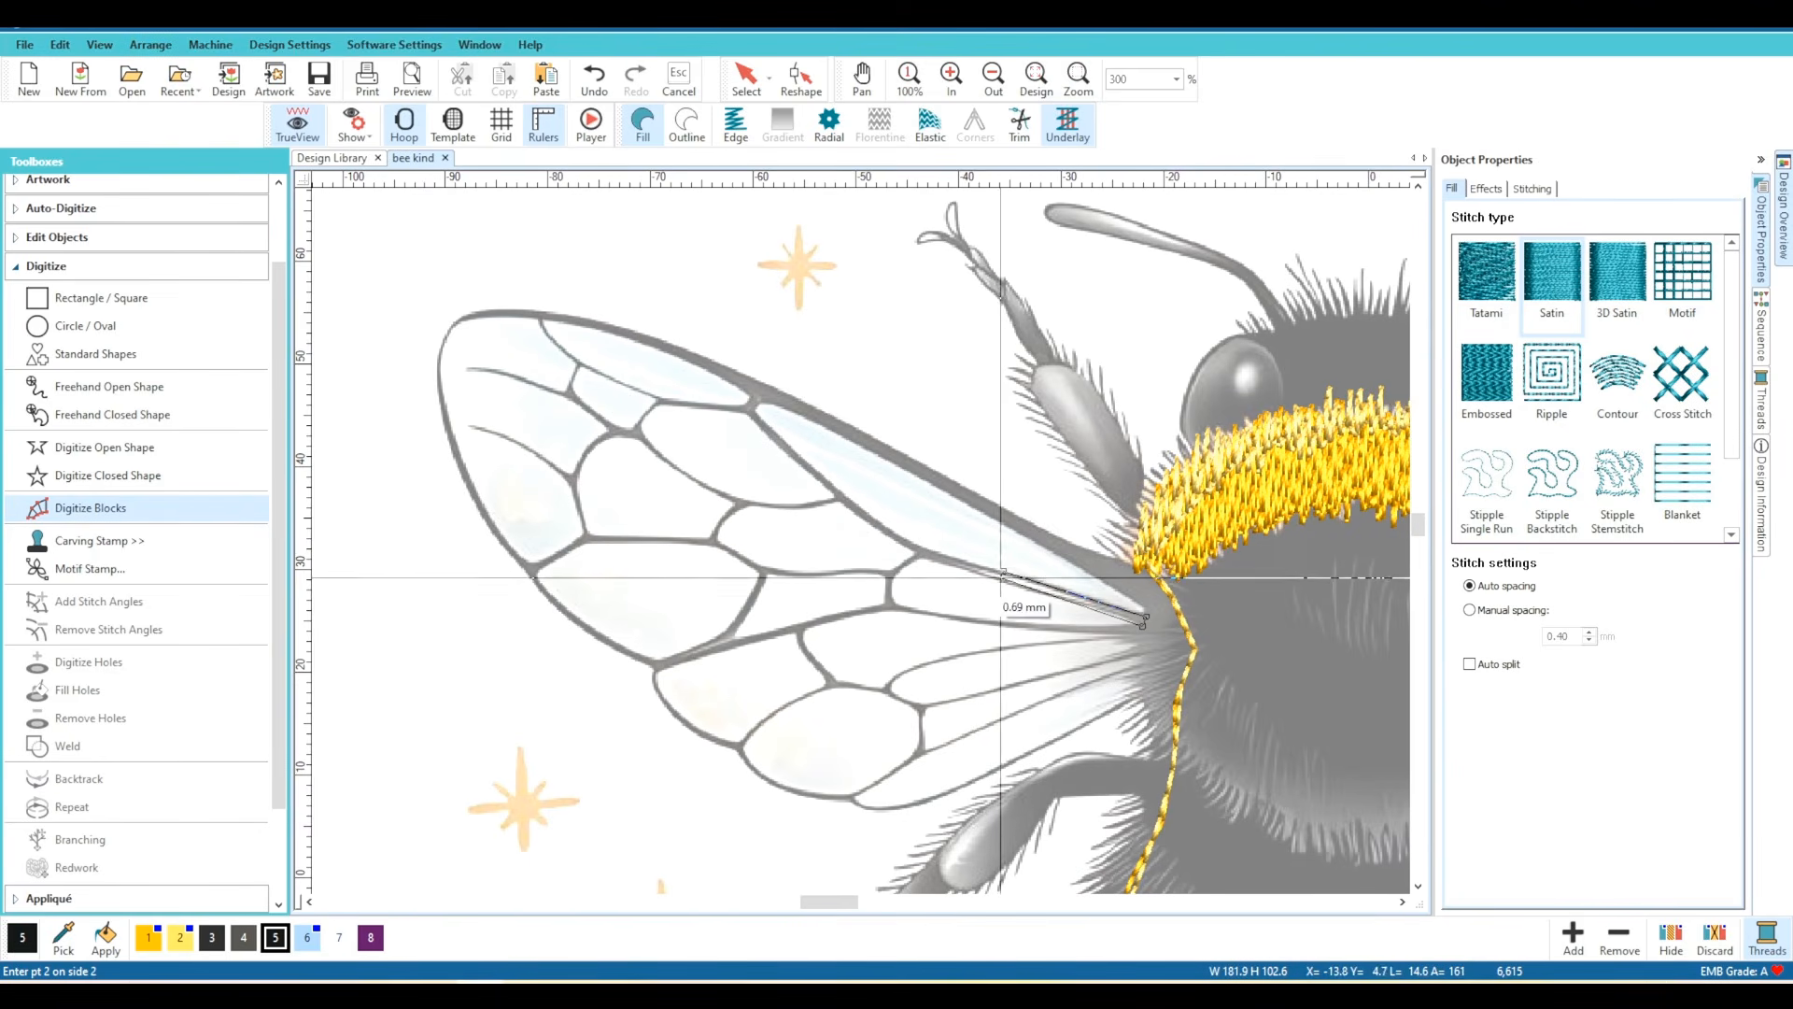
left_click(924, 549)
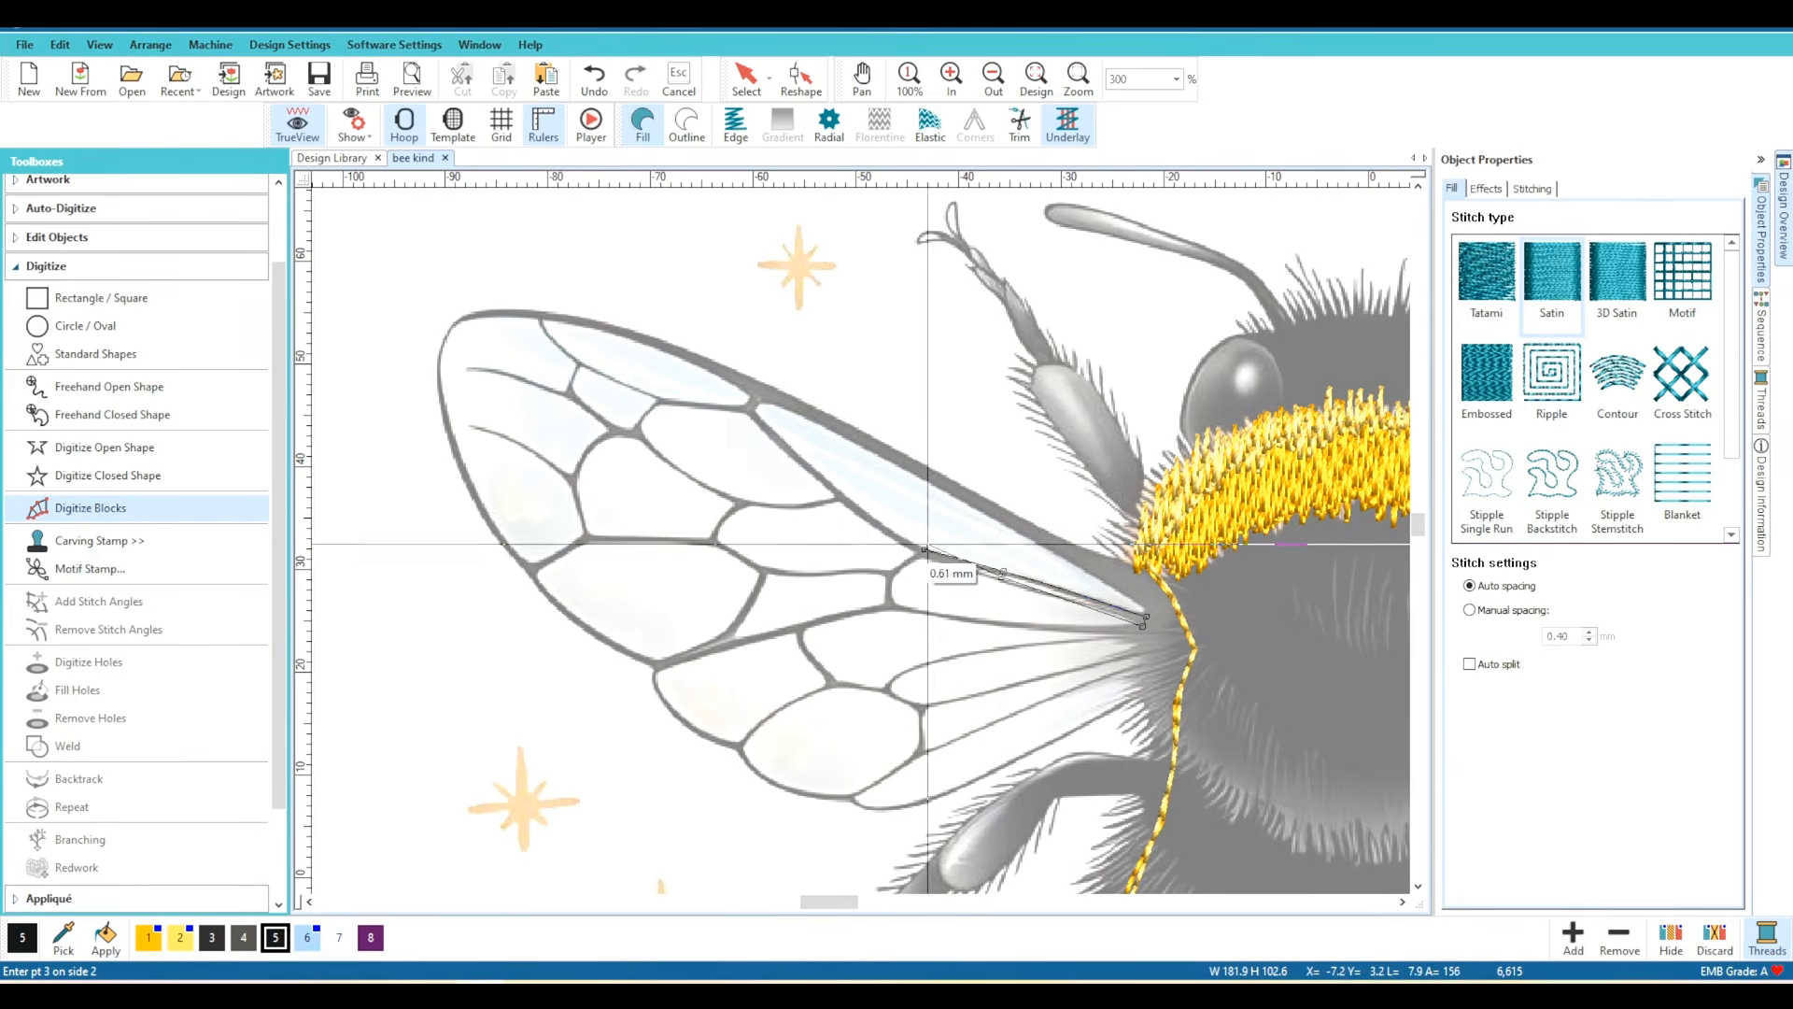
left_click(920, 551)
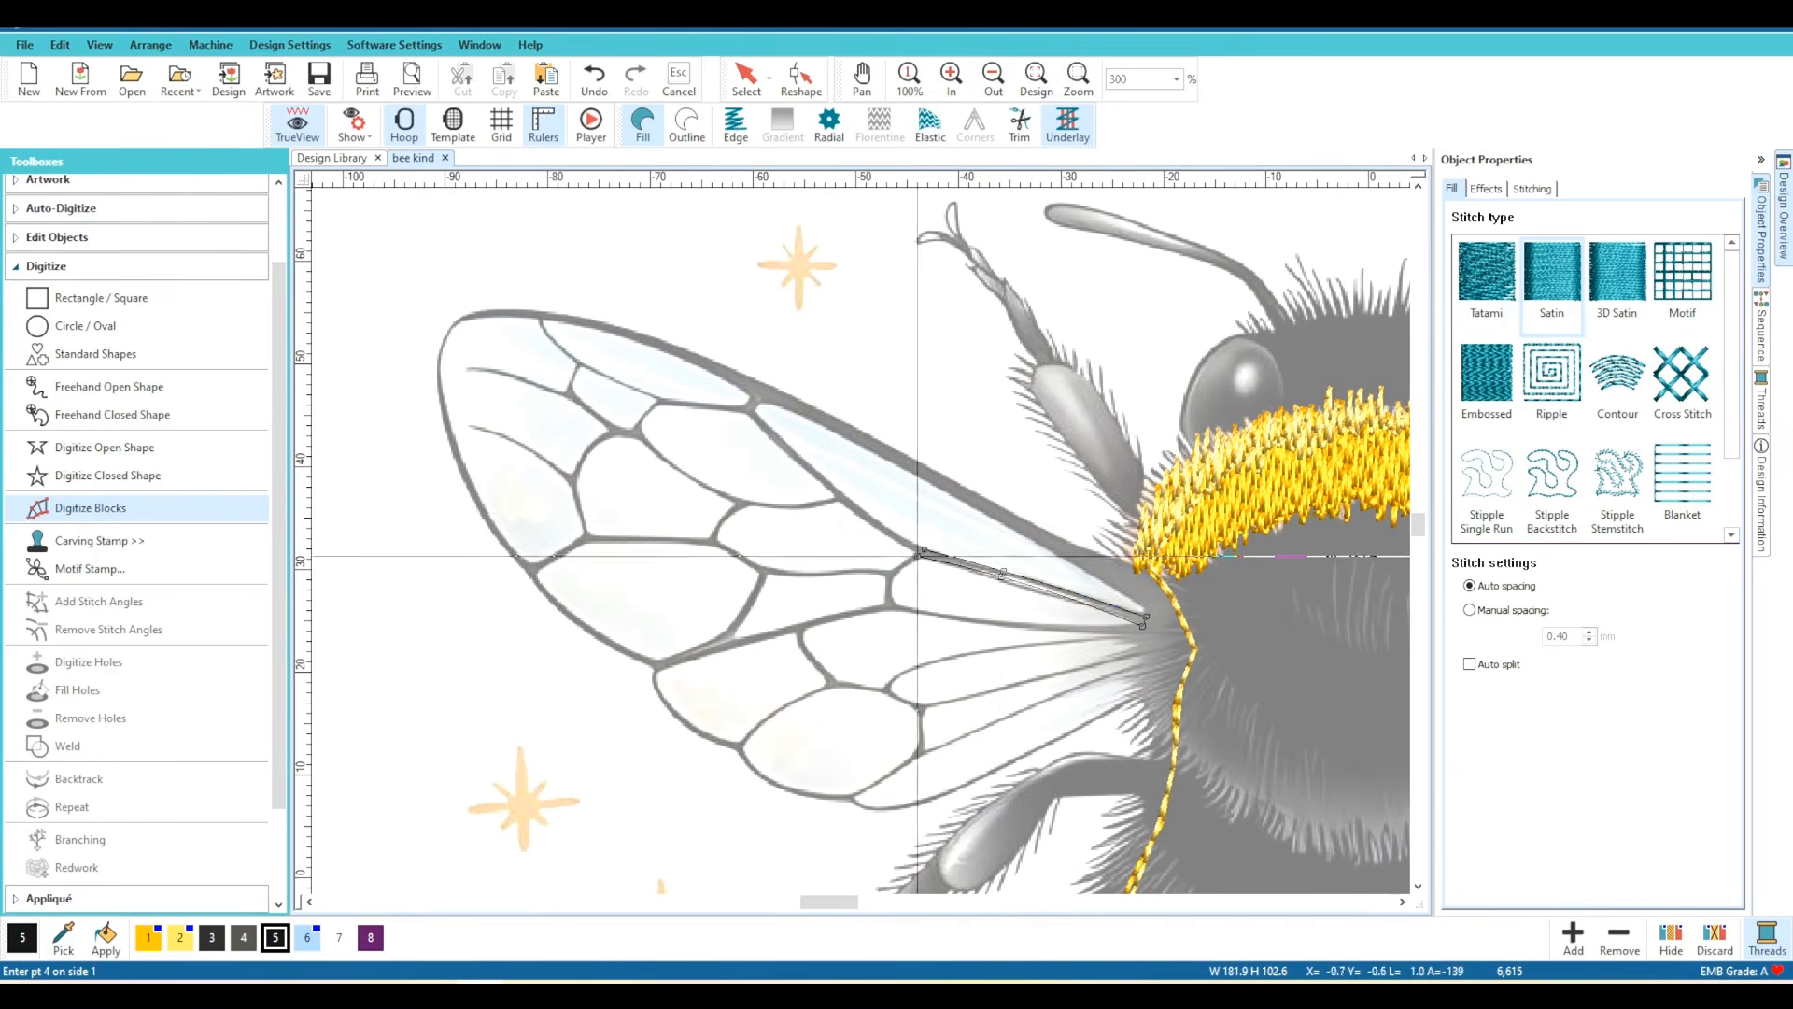
left_click(840, 487)
left_click(754, 414)
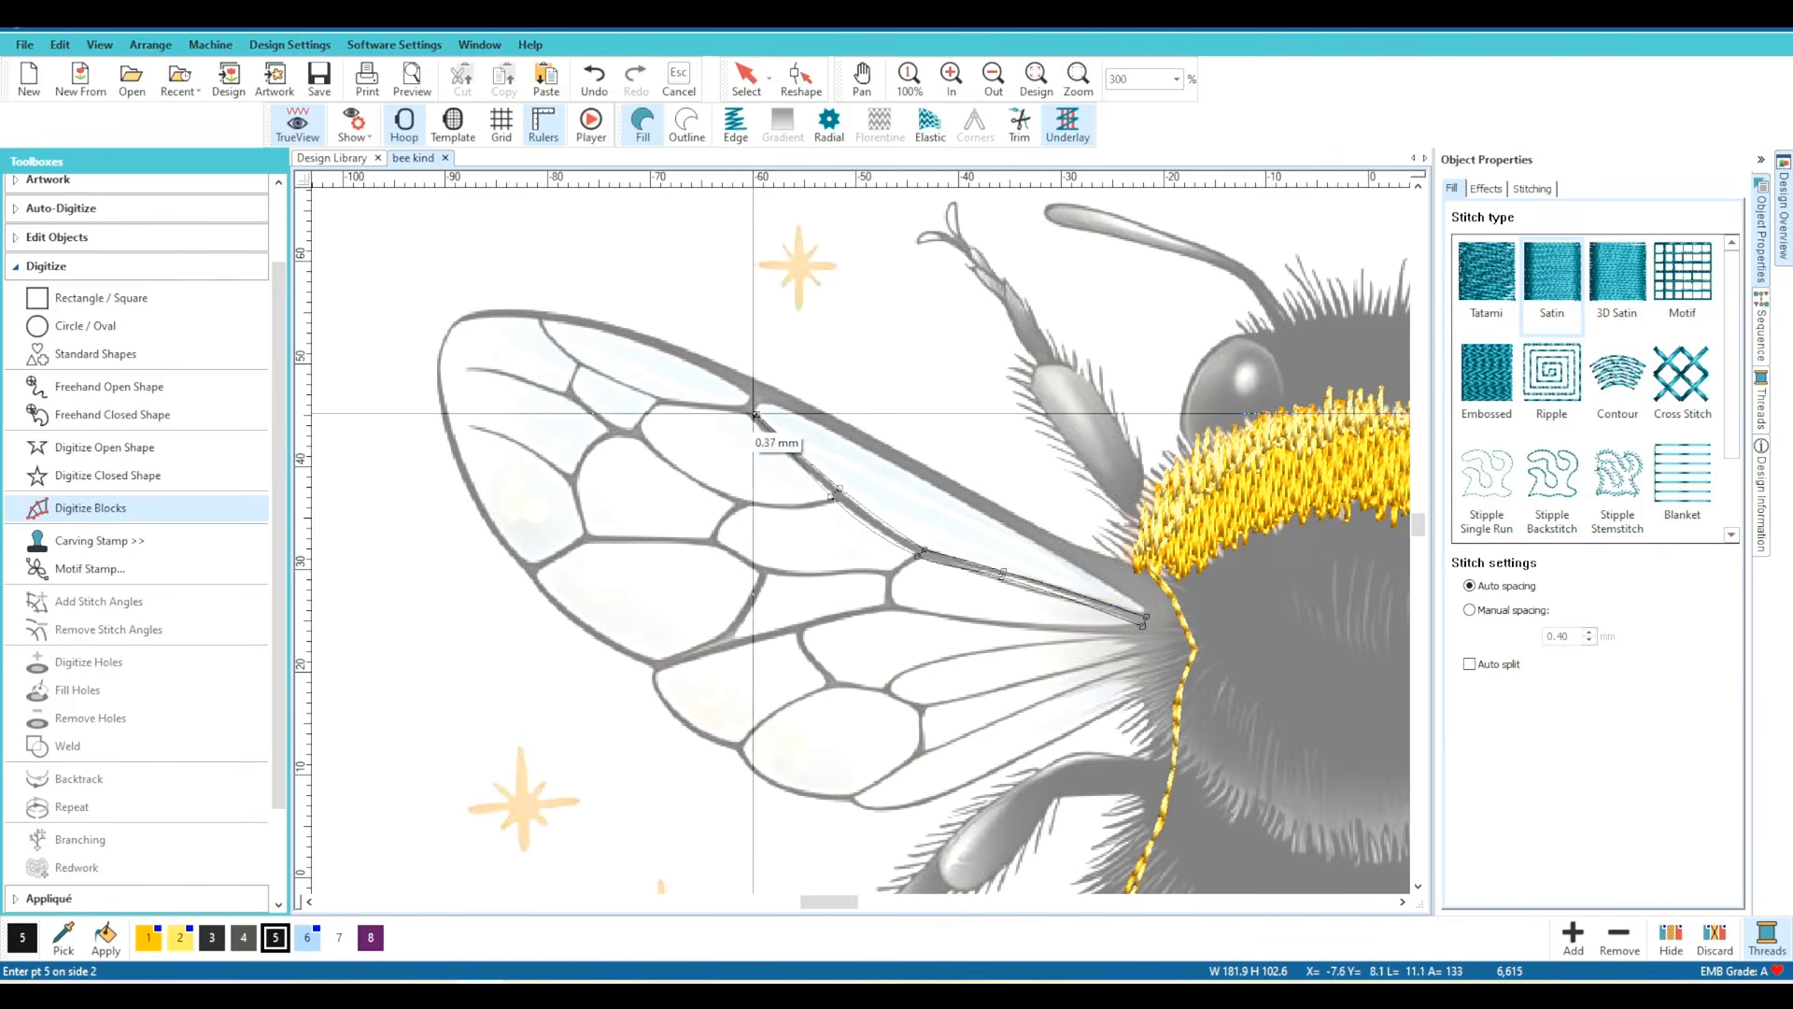
left_click(752, 404)
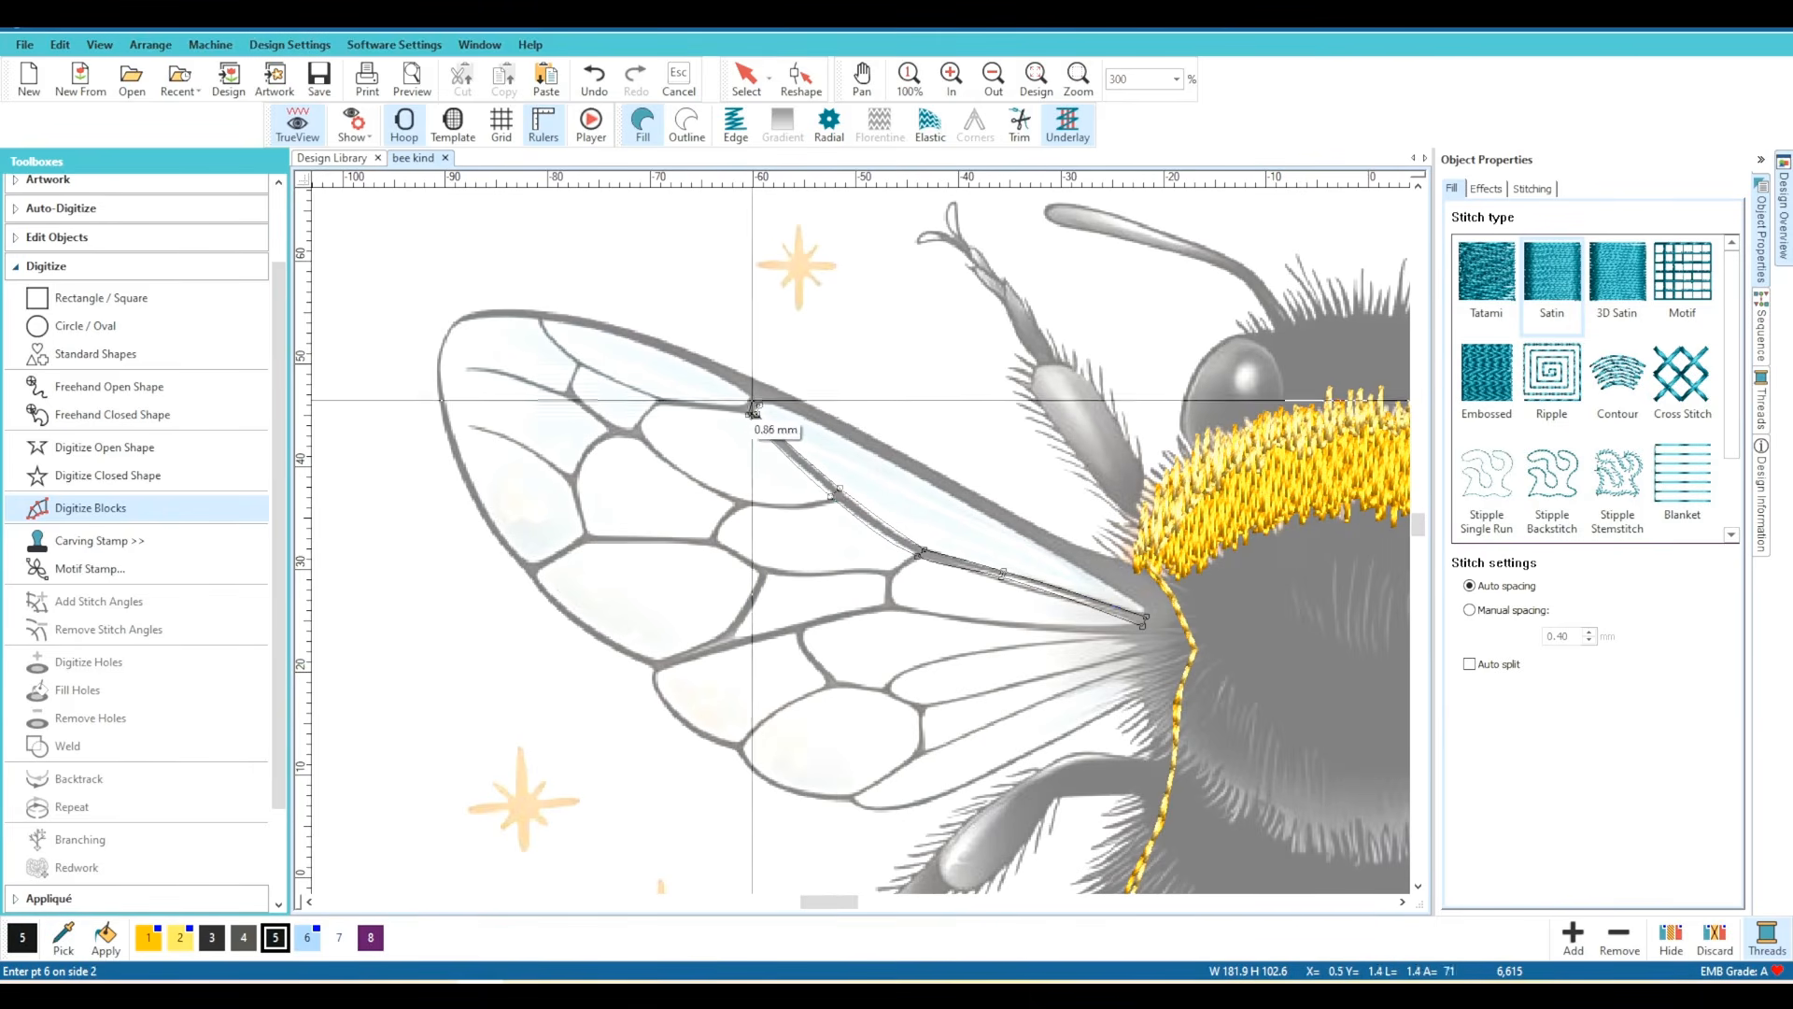
key("Return")
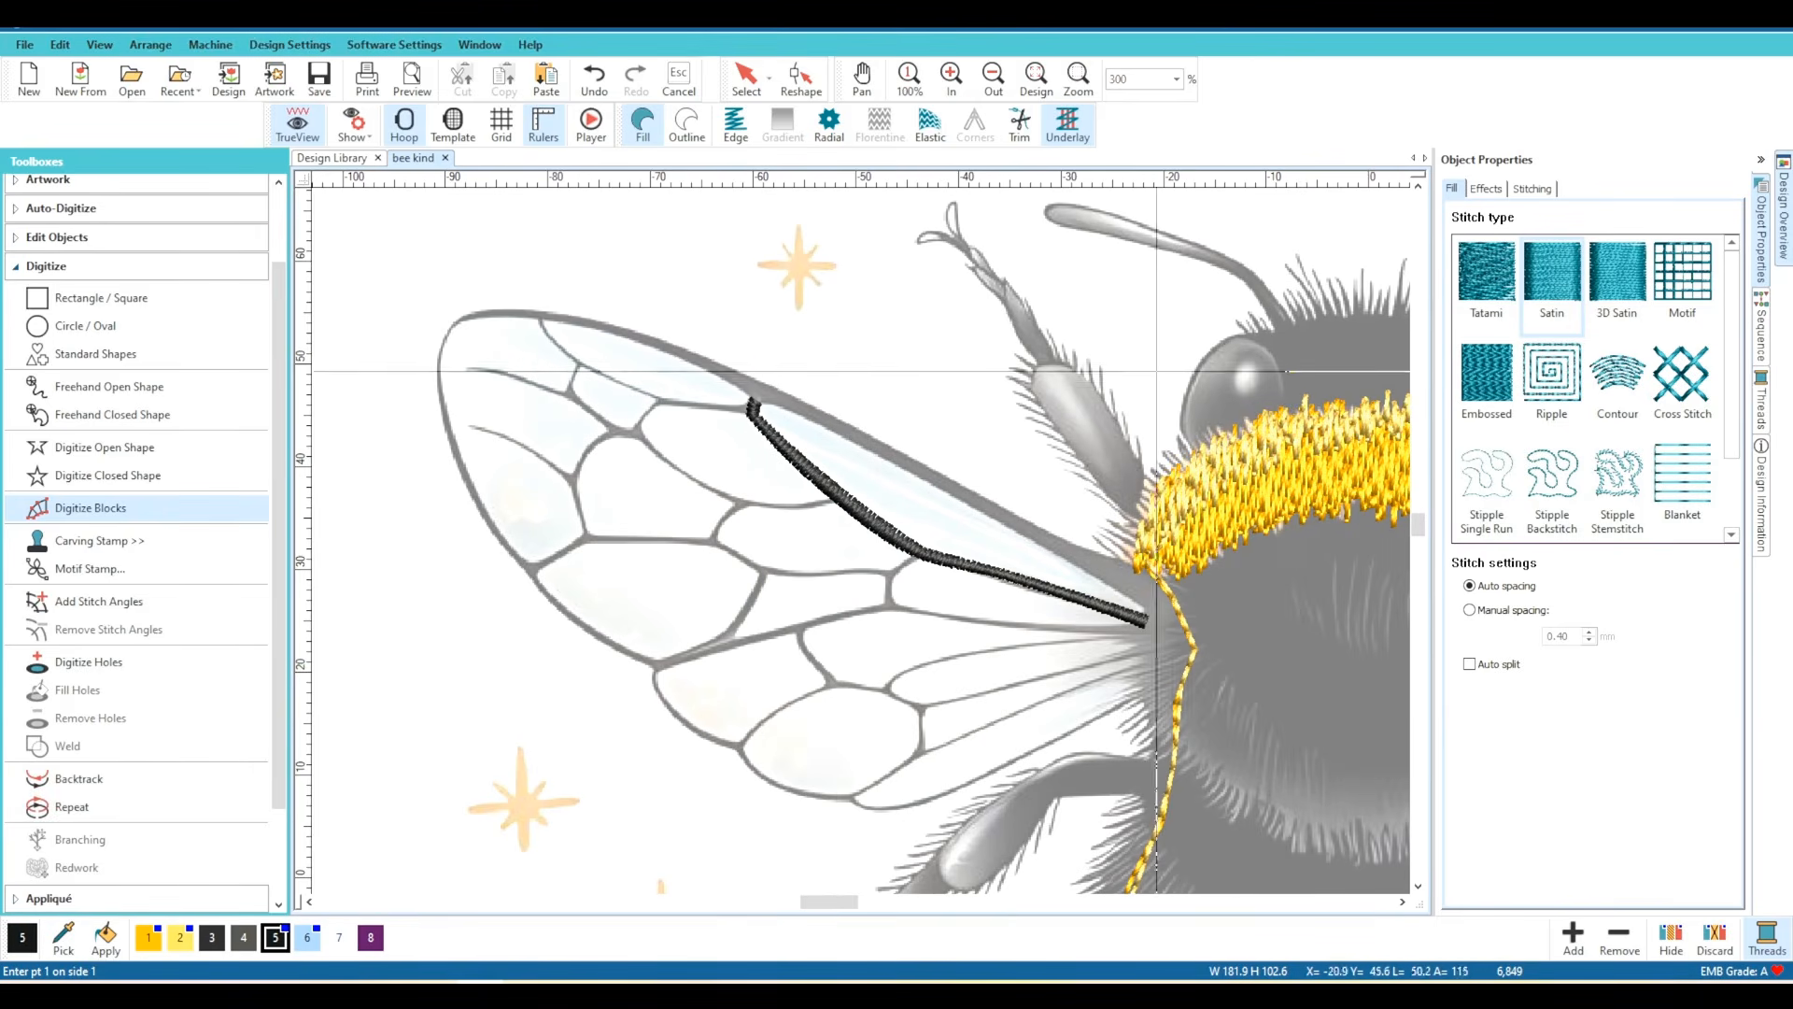
Digitize Satin blocks along the veins near the wing tip: the junction-to-upper-edge vein, the short cross vein and the curved branch below
left_click(747, 408)
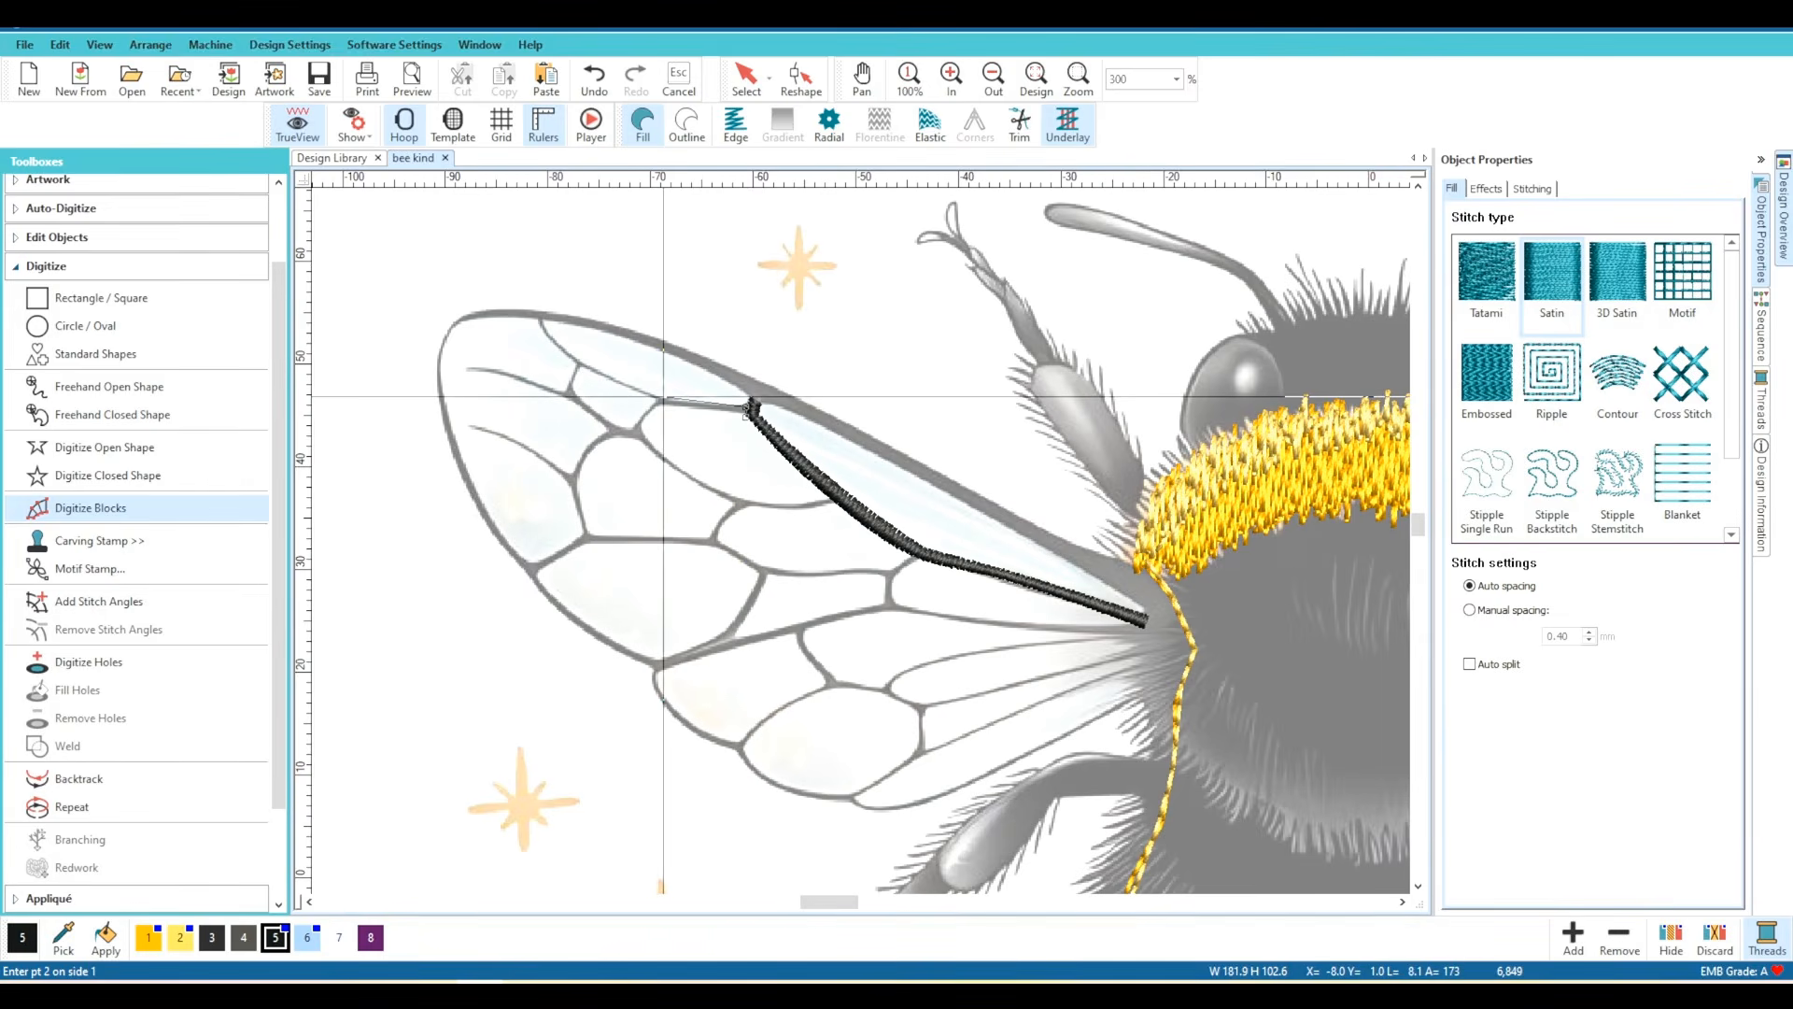
left_click(661, 400)
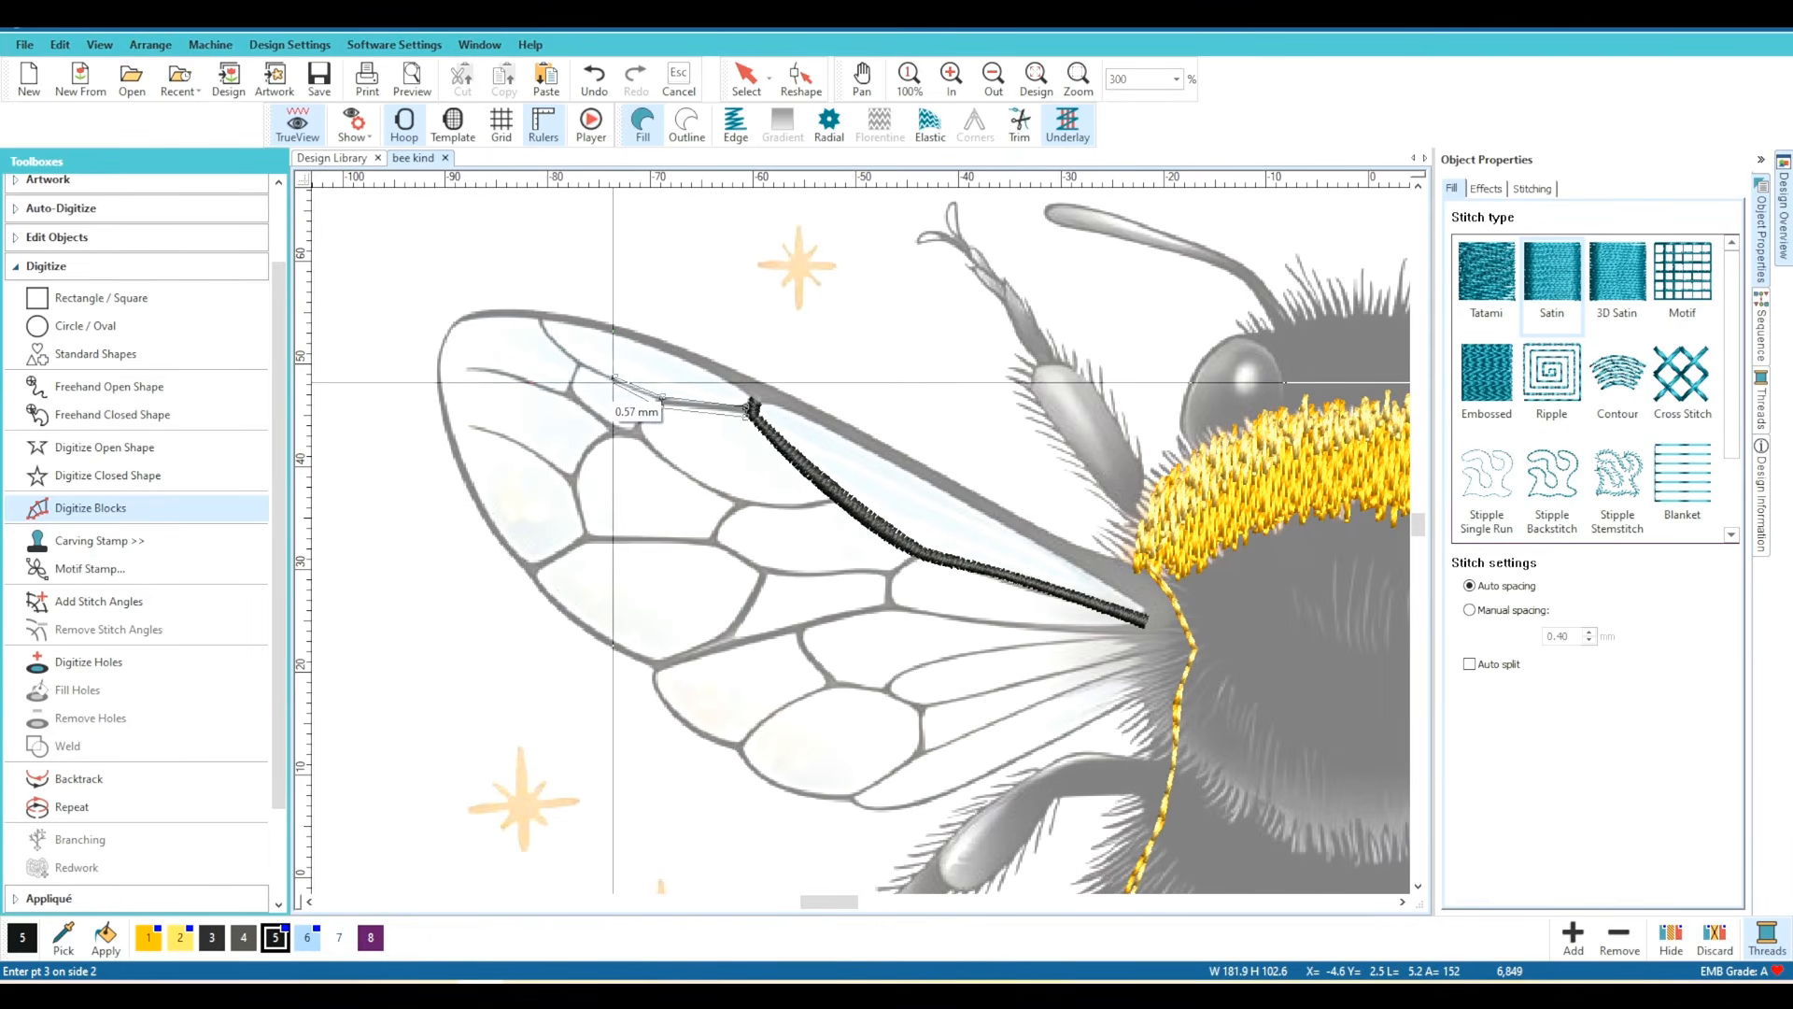
left_click(612, 380)
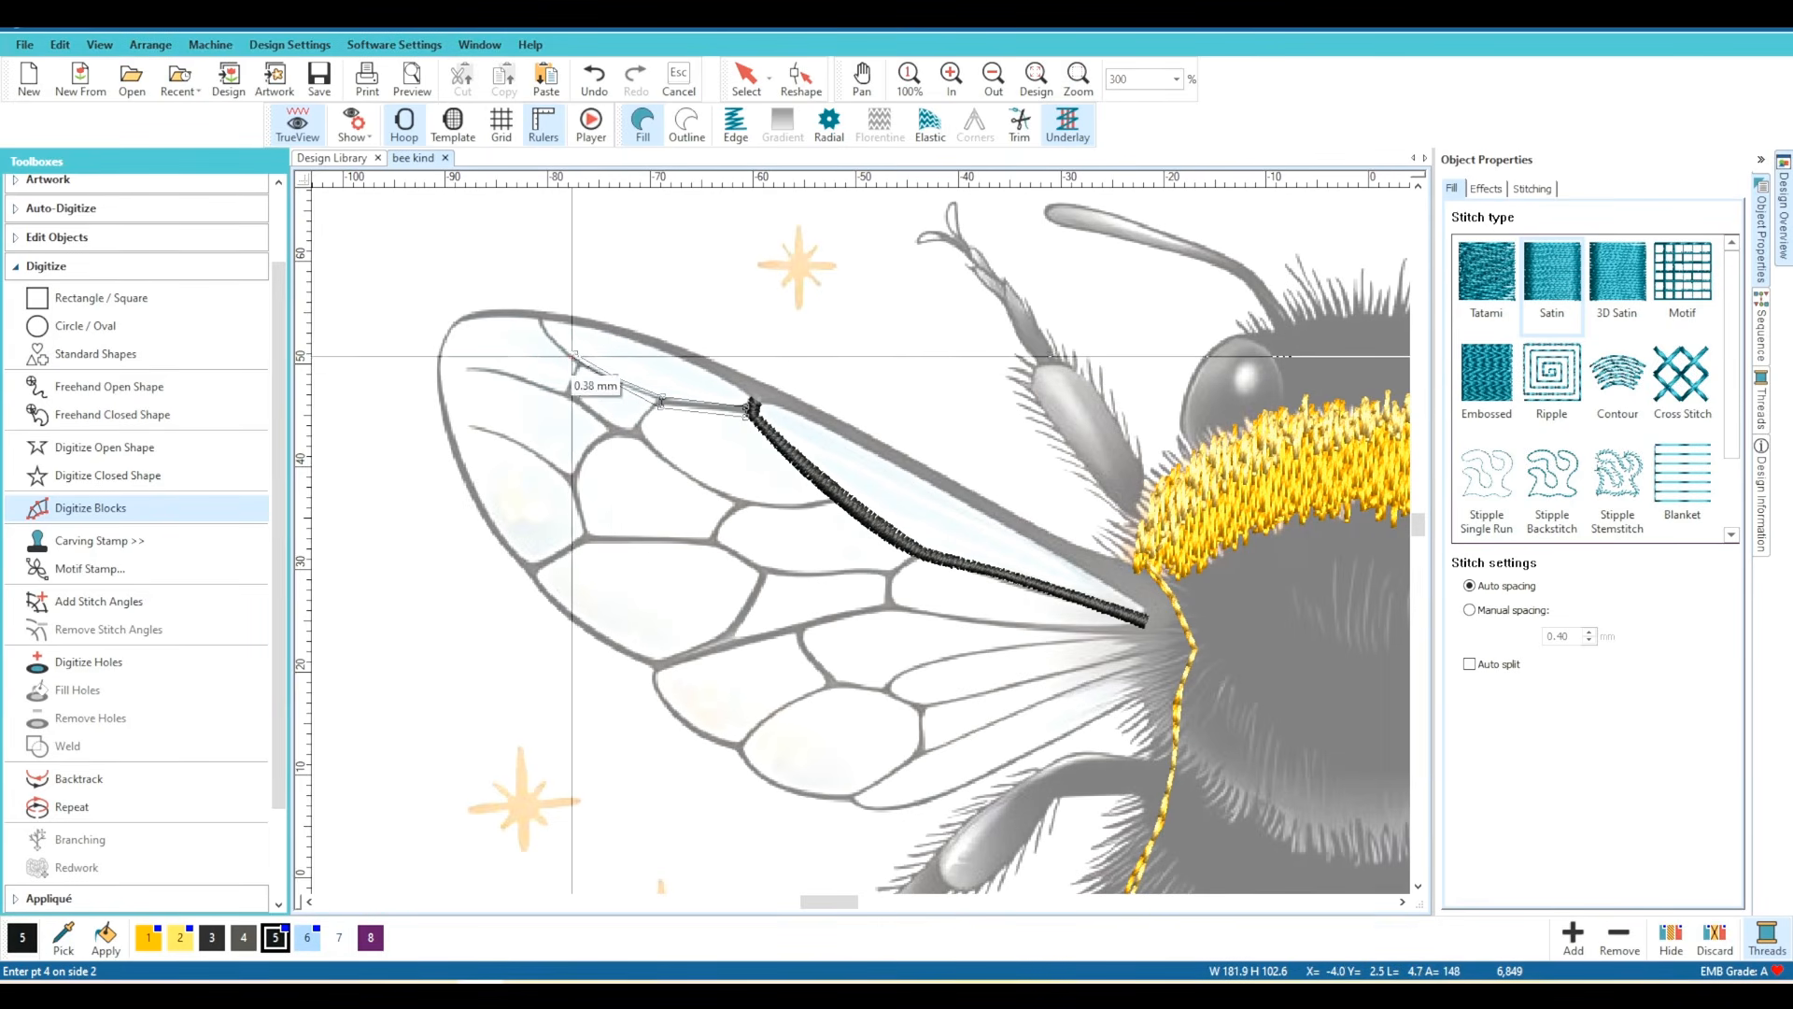
left_click(572, 357)
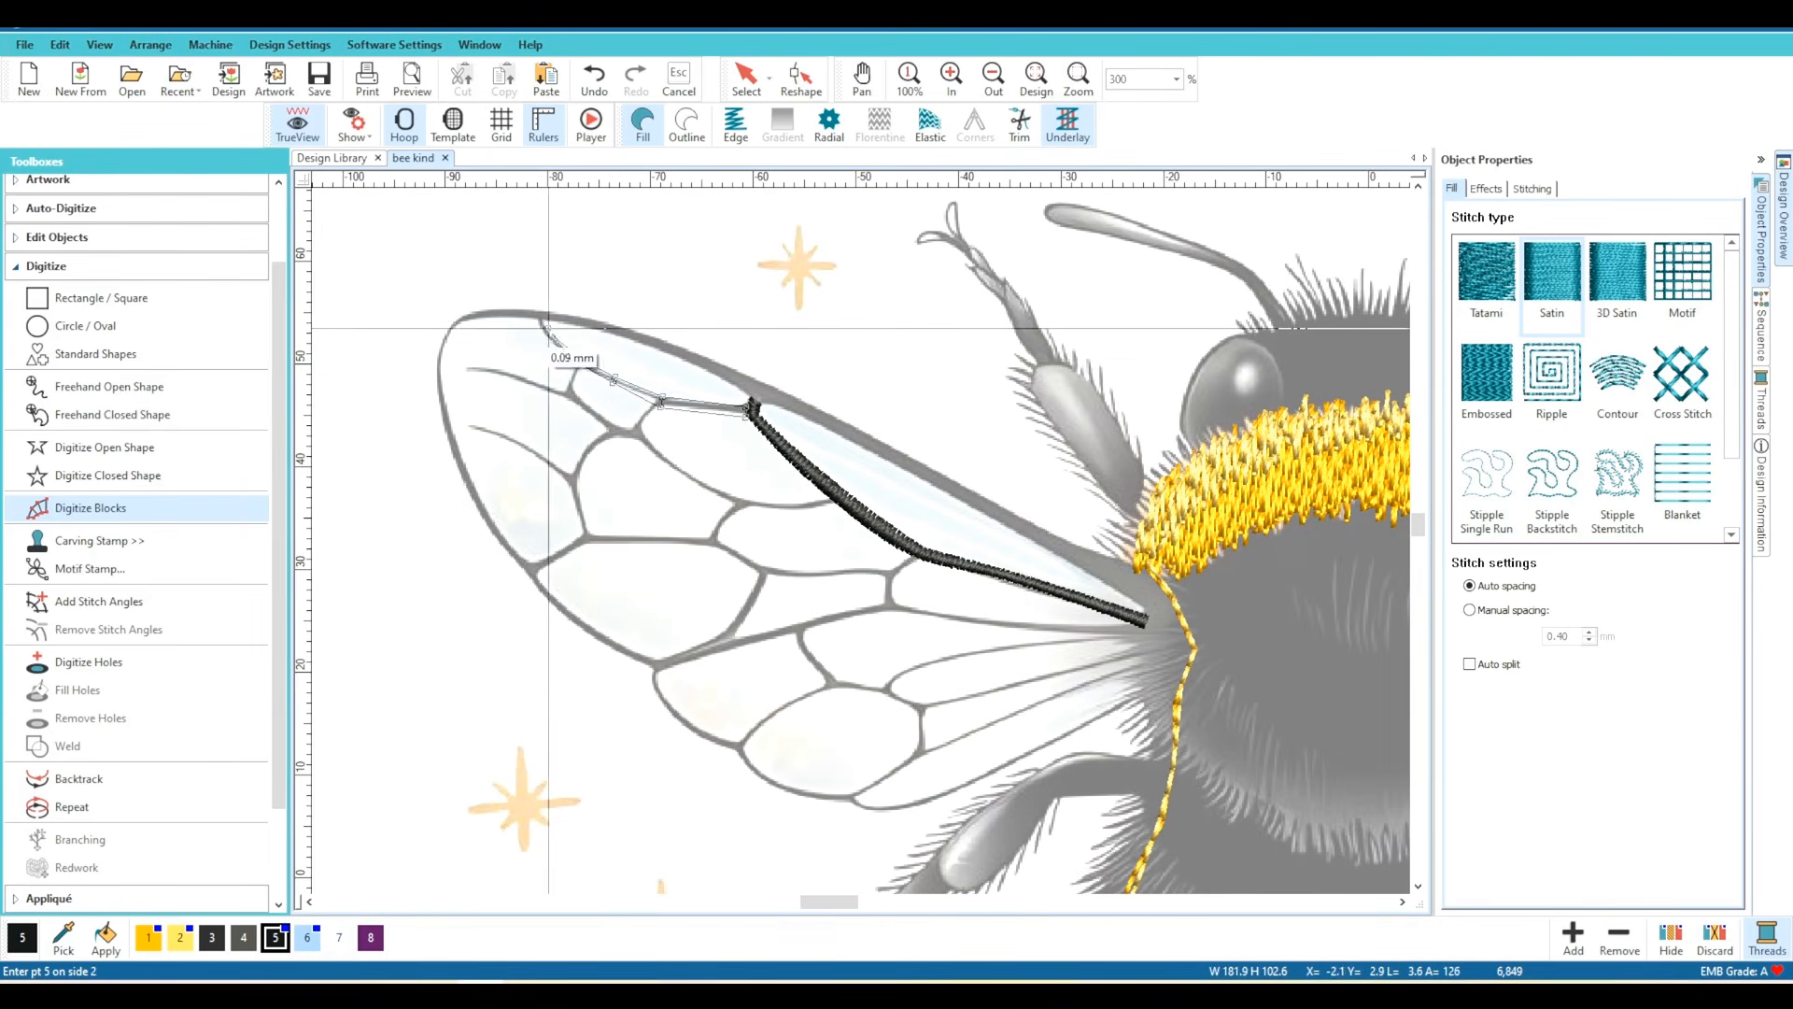
left_click(548, 328)
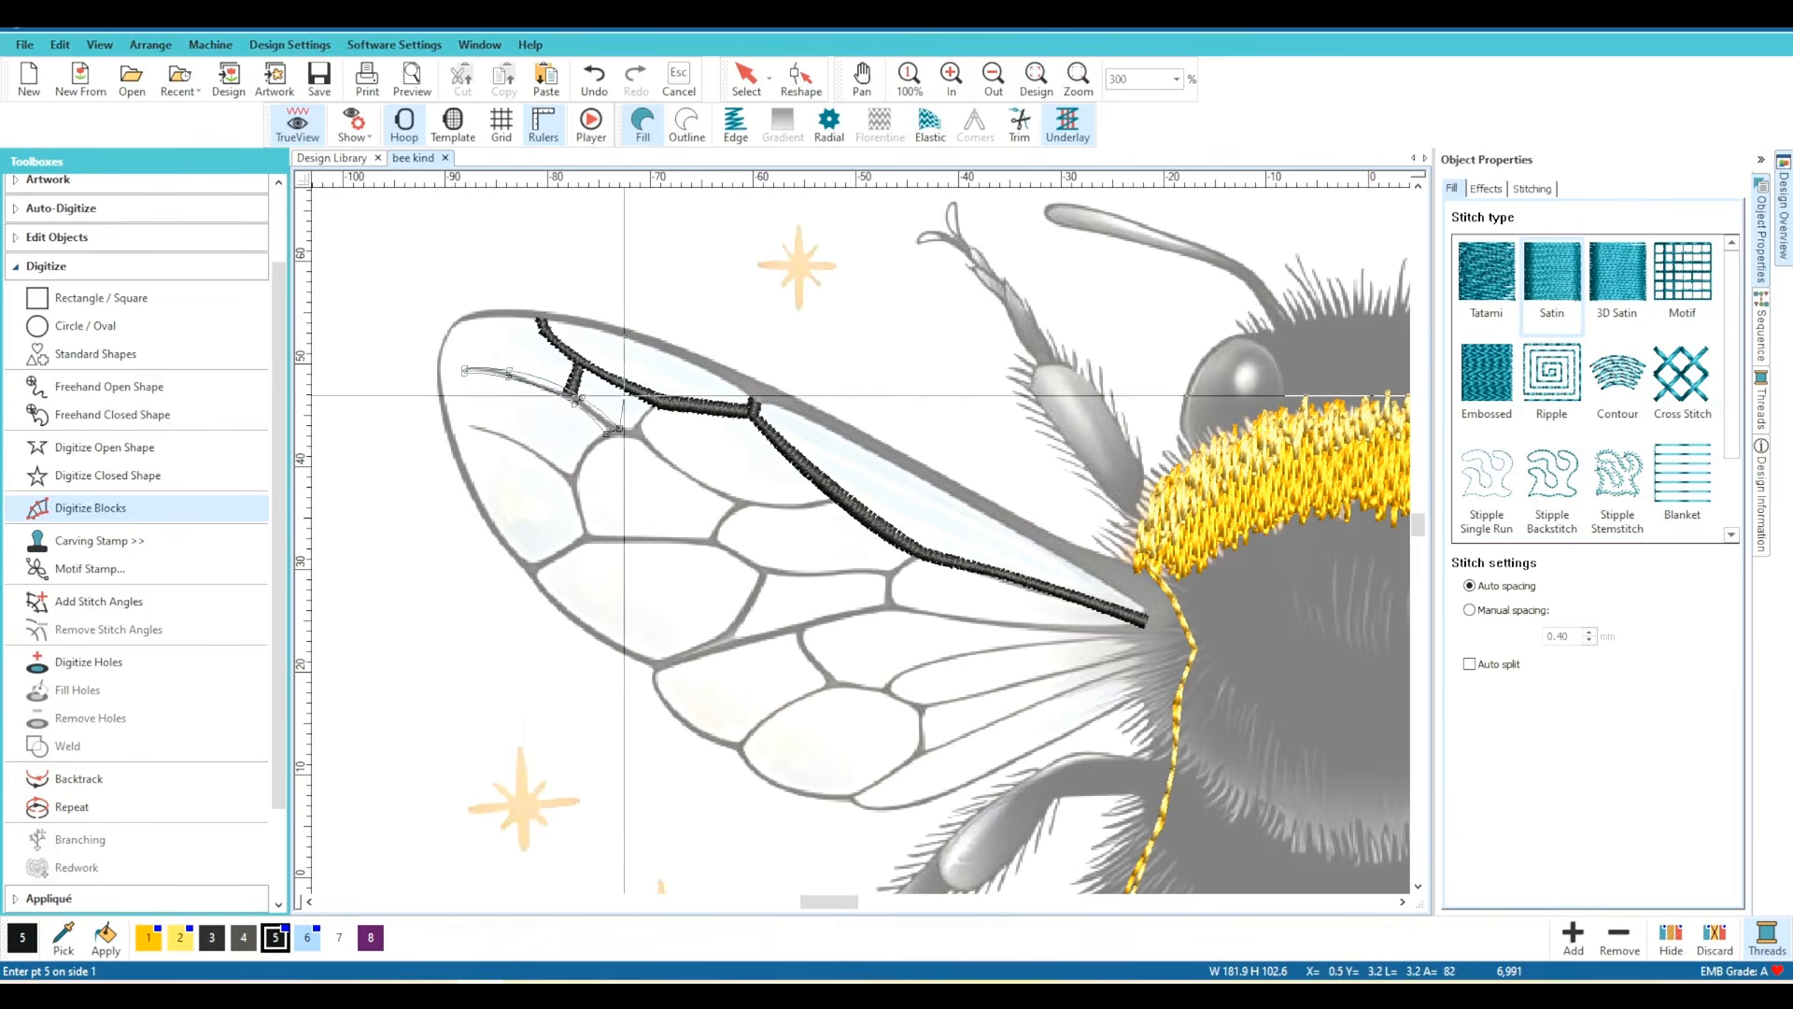
key("Return")
Digitize an open Single Run line along the short vein from the curved branch's lower end up to the upper vein, about 4 mm wide
left_click(103, 448)
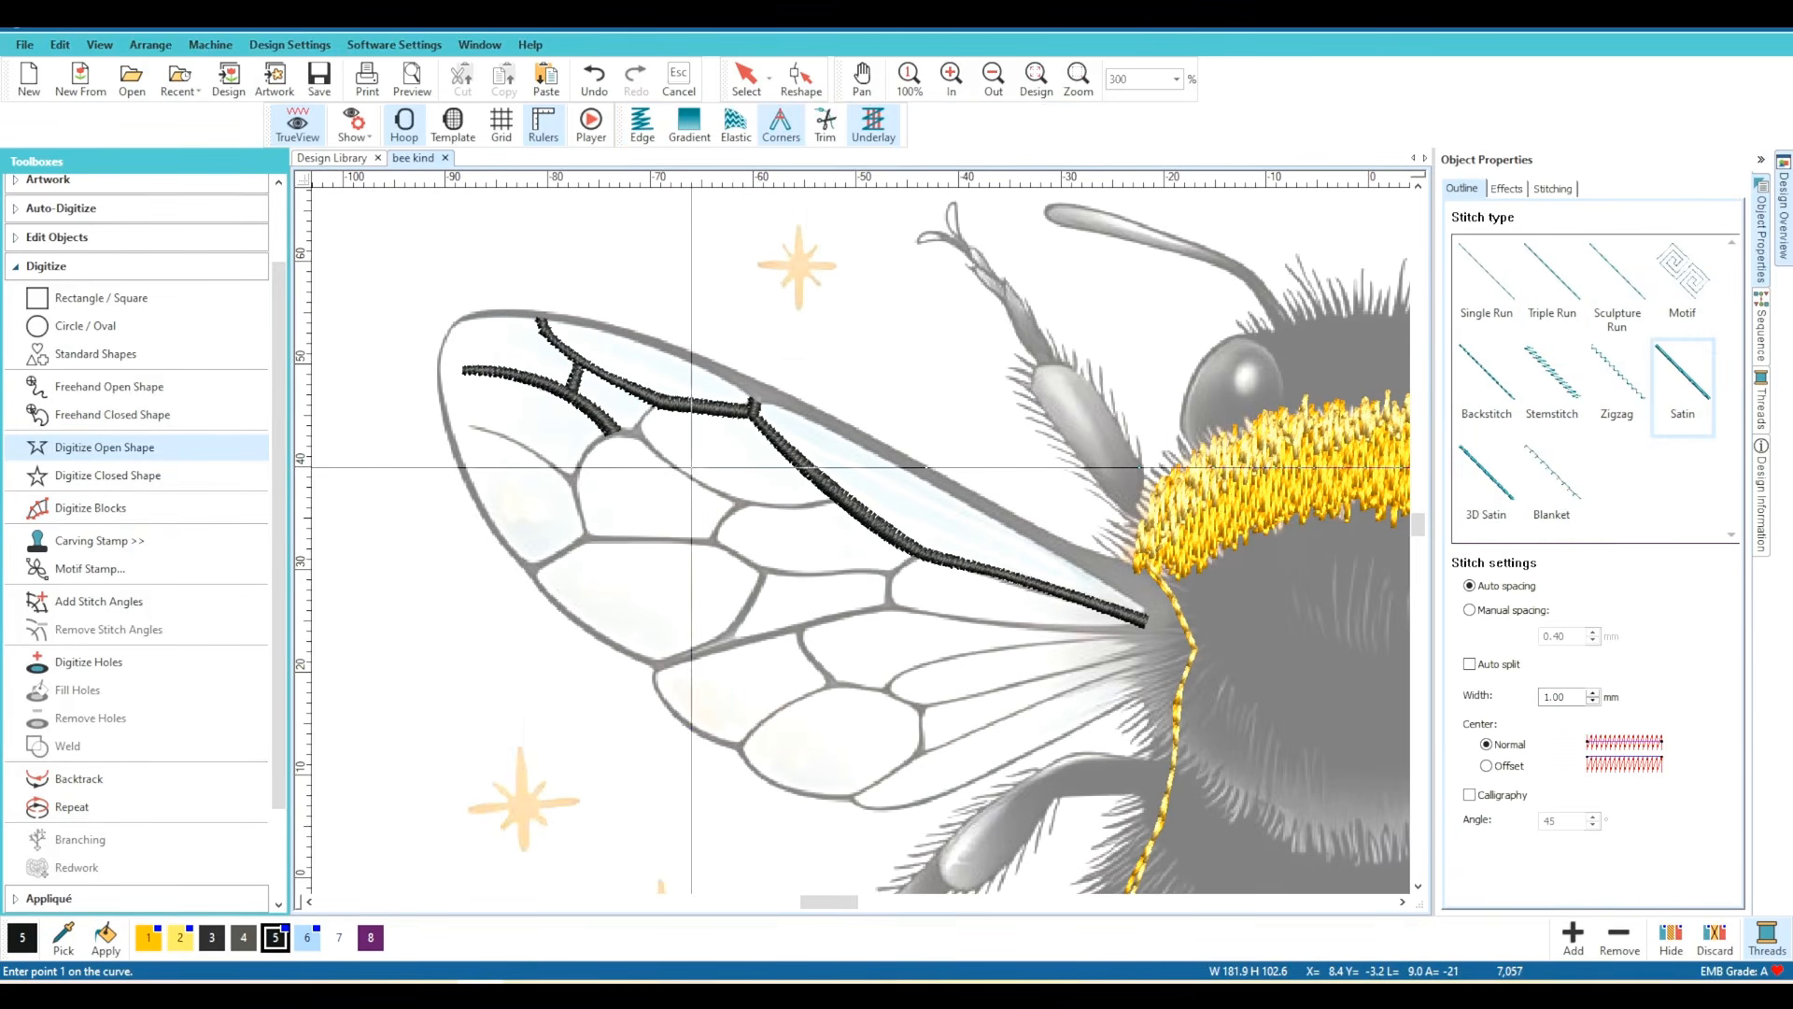
left_click(1486, 280)
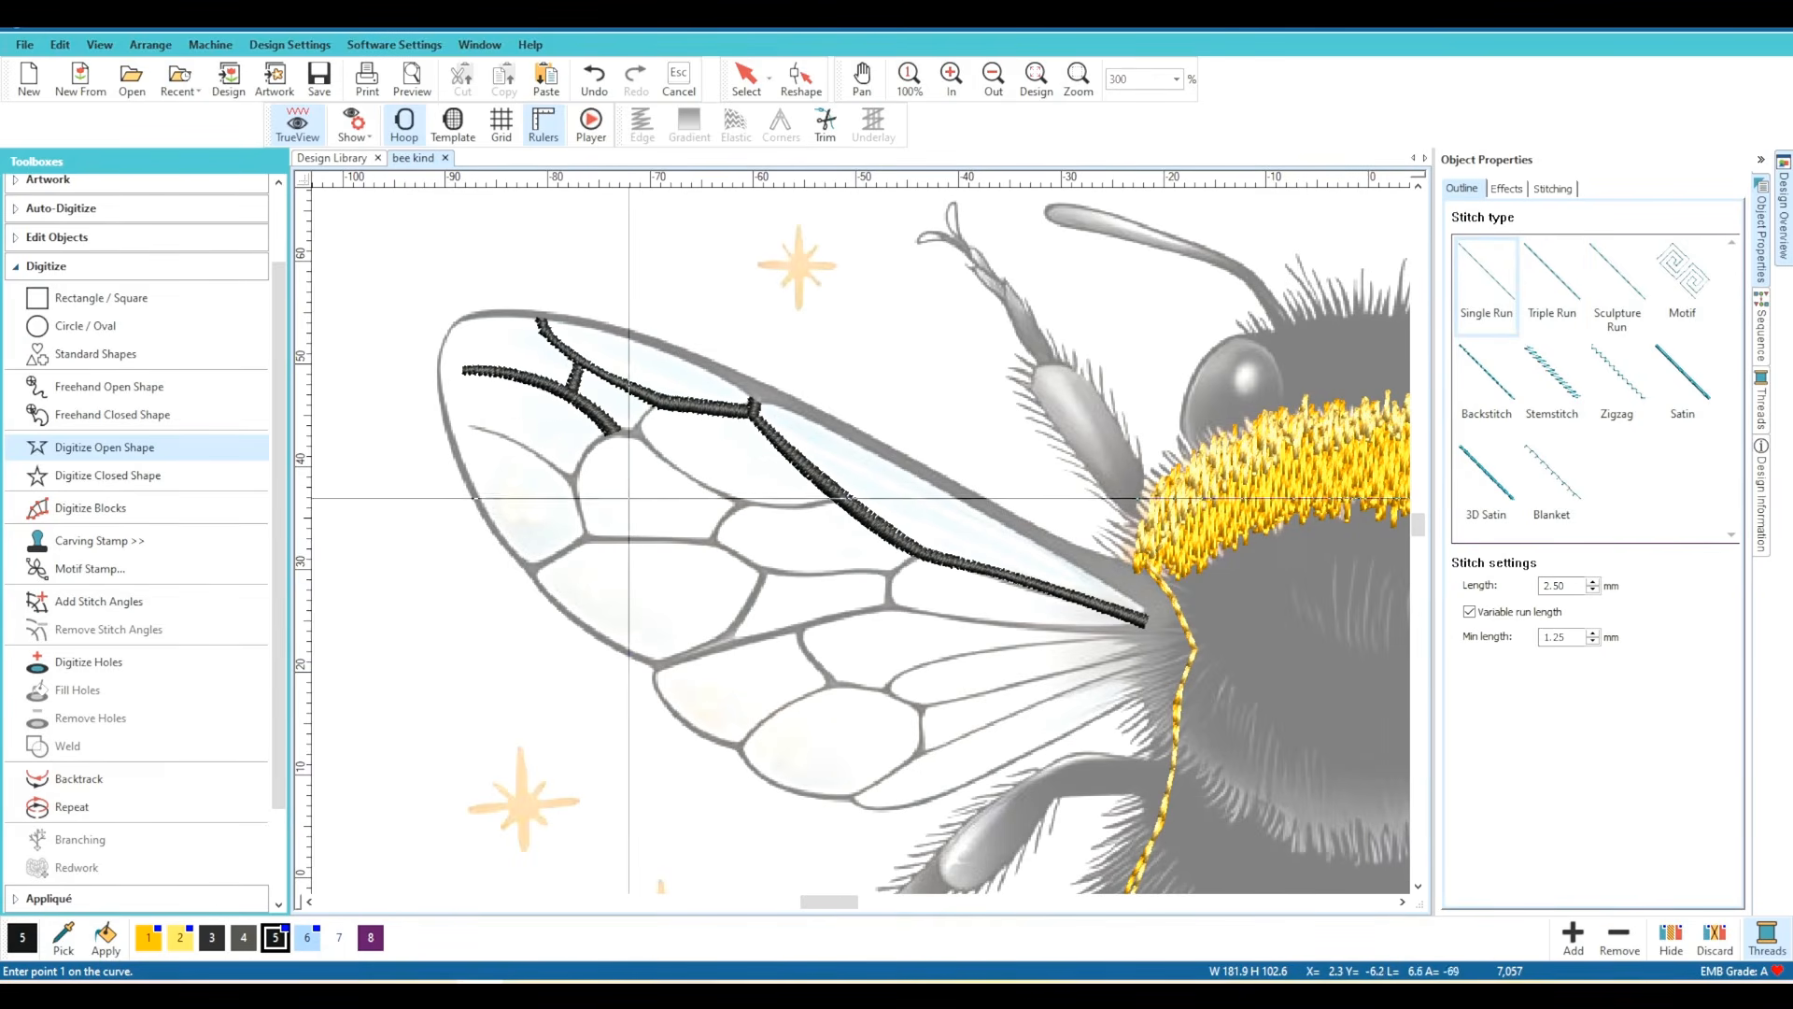
left_click(618, 431)
left_click(631, 431)
right_click(649, 411)
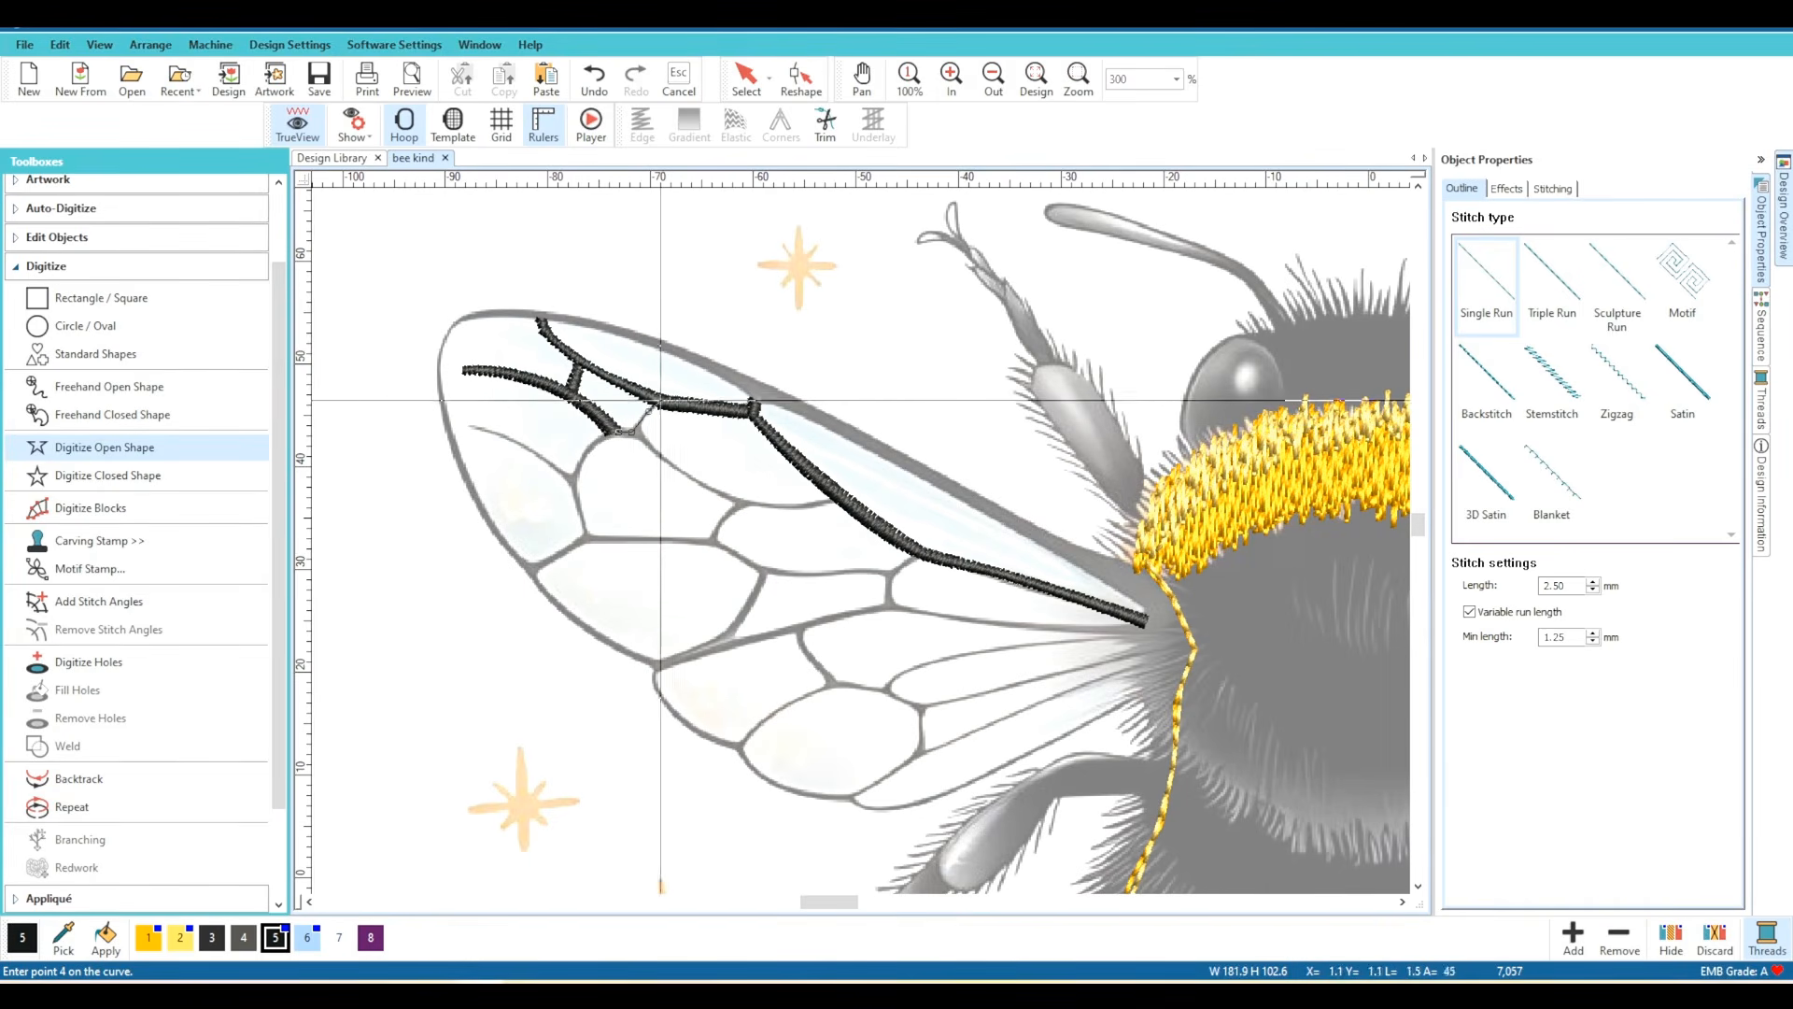
left_click(658, 401)
key("Return")
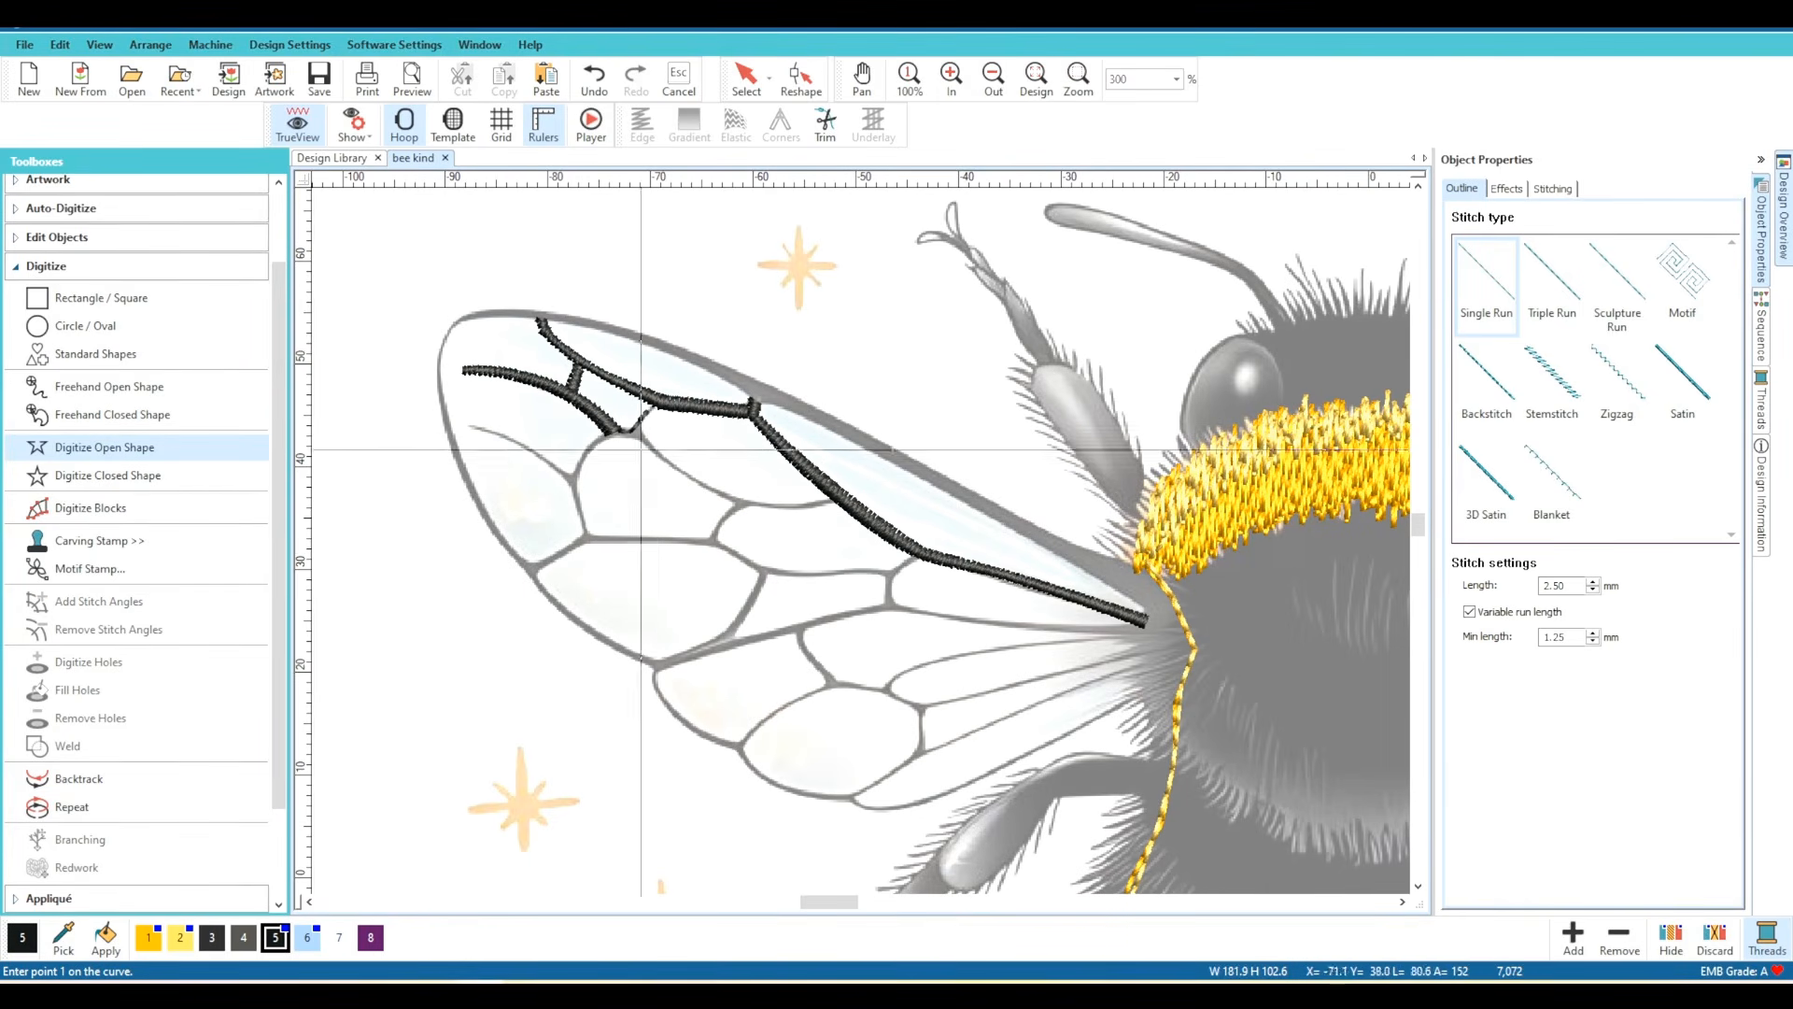
Digitize a short Satin block over the Single Run connector, from the upper vein down to the curved branch's lower end
left_click(91, 507)
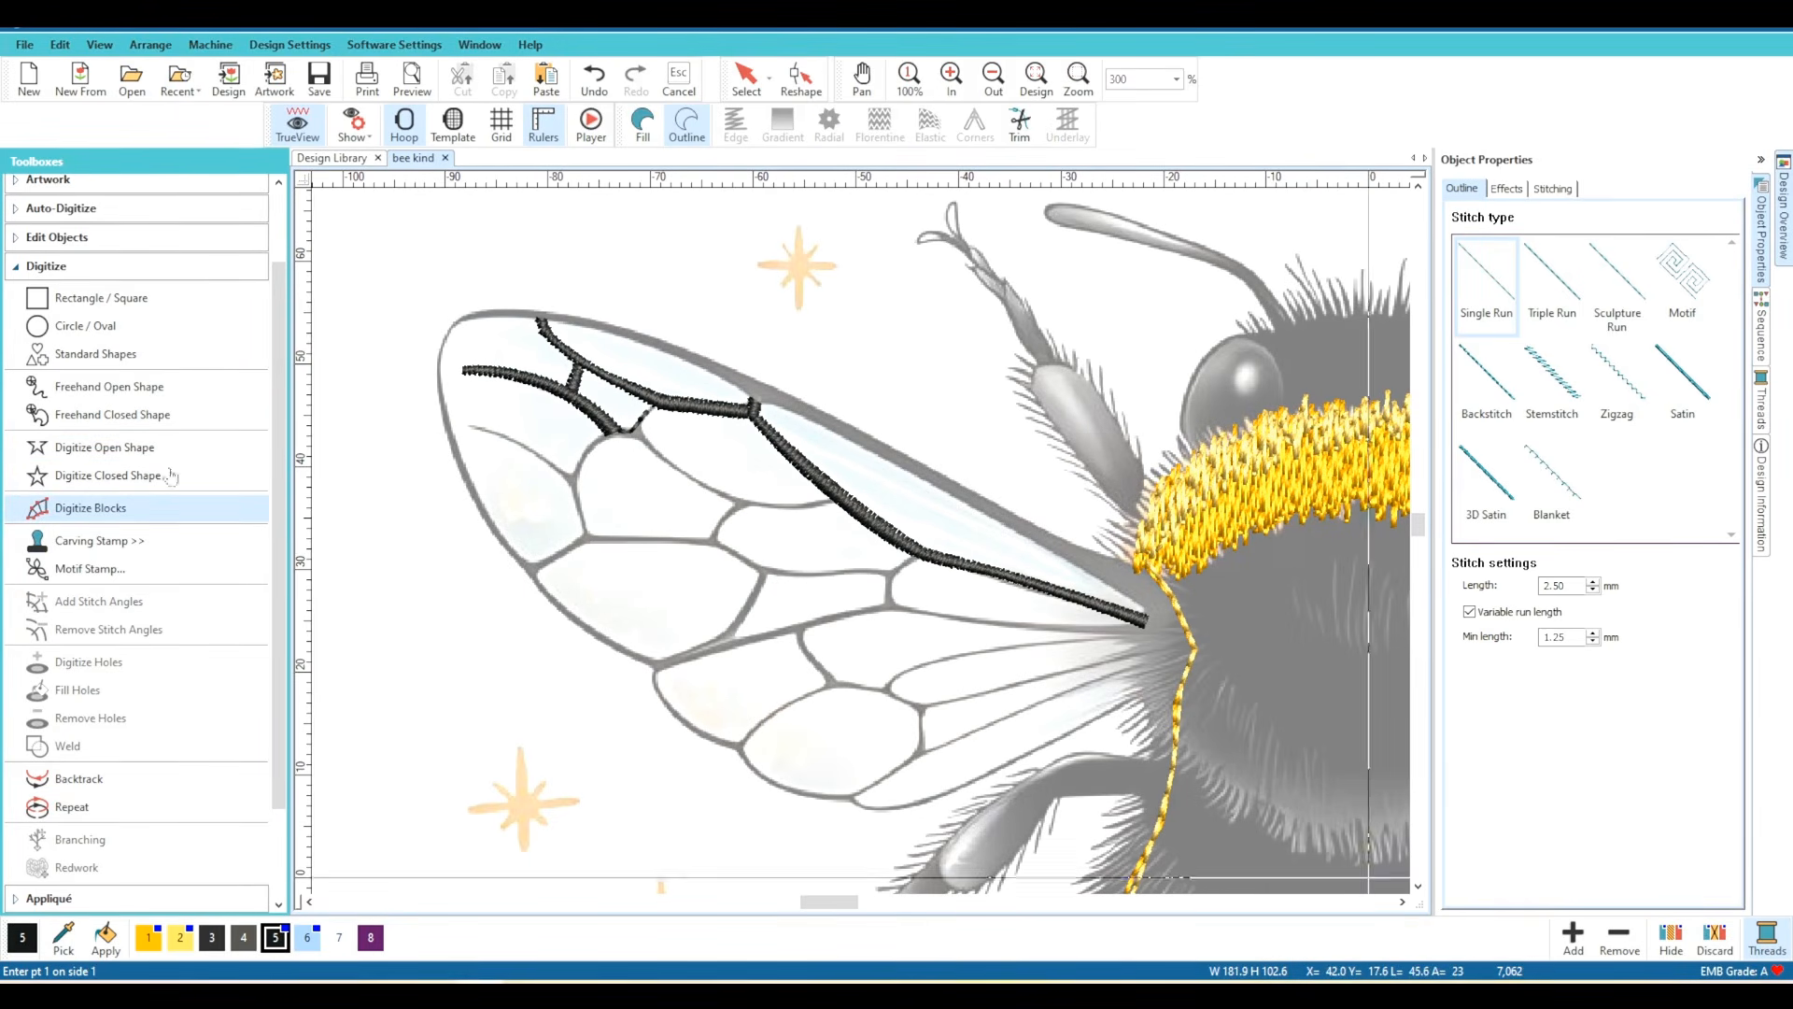
left_click(643, 124)
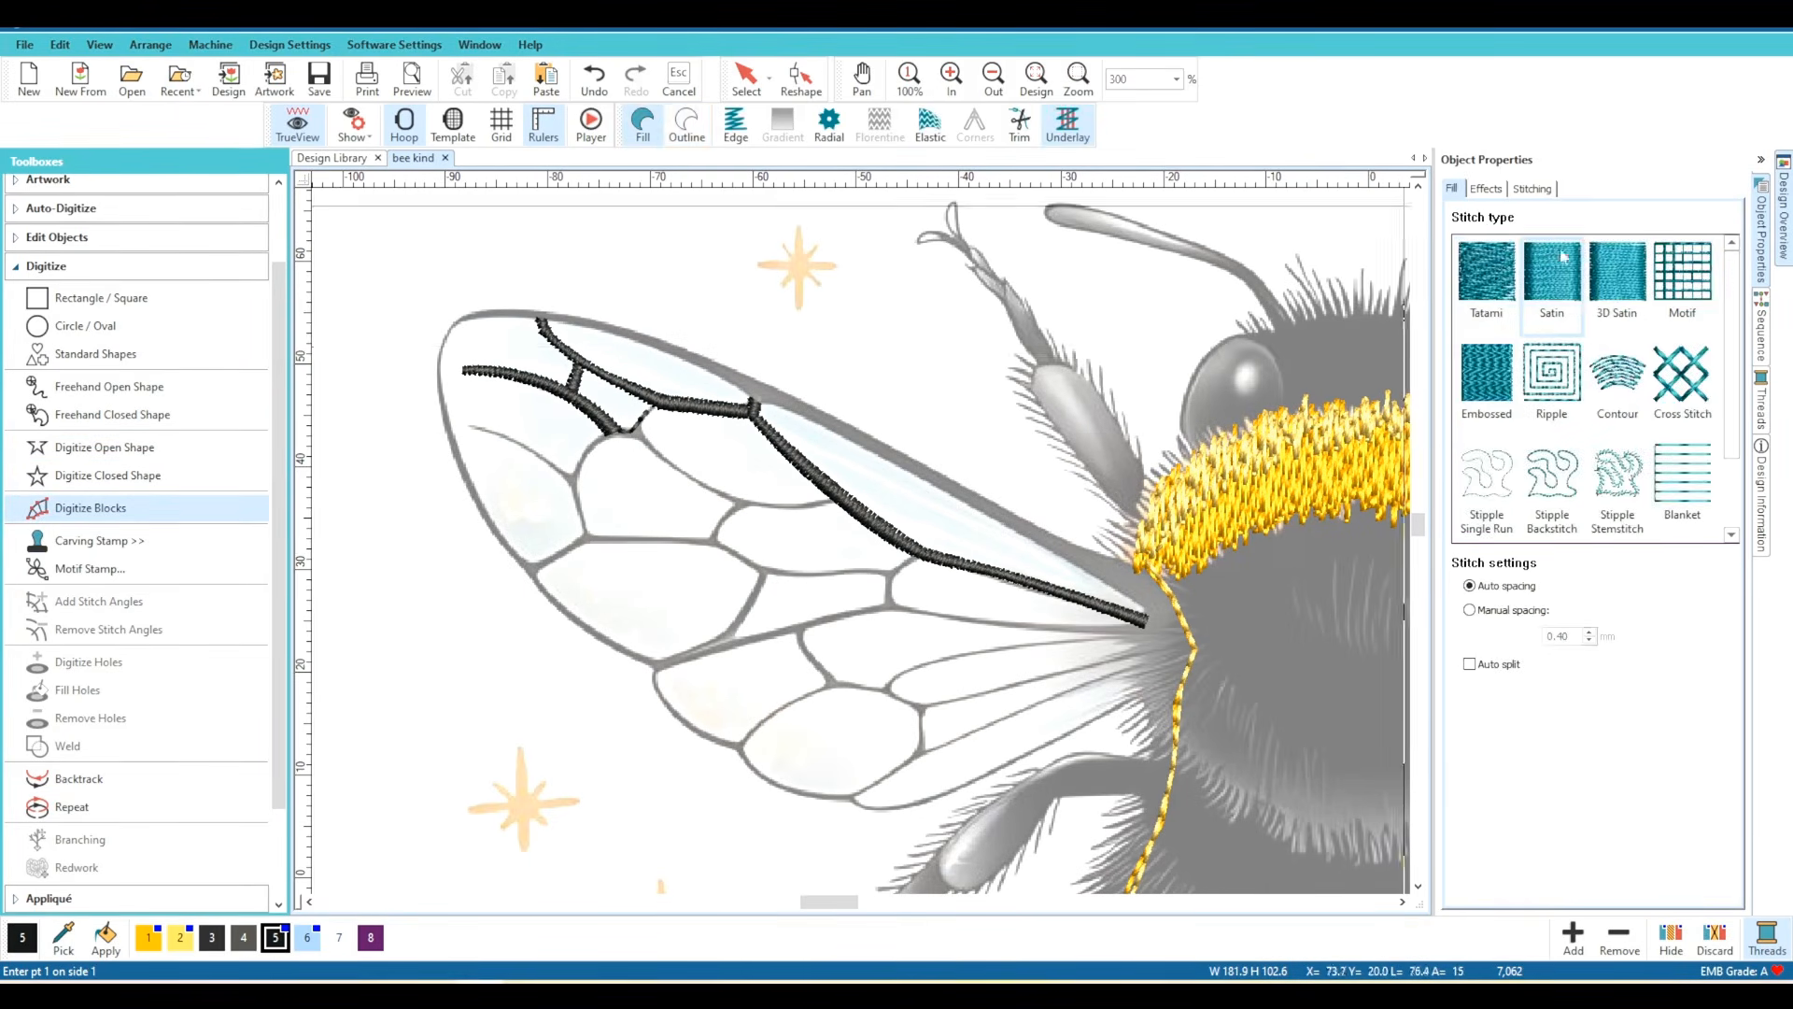
left_click(650, 407)
left_click(657, 412)
left_click(635, 419)
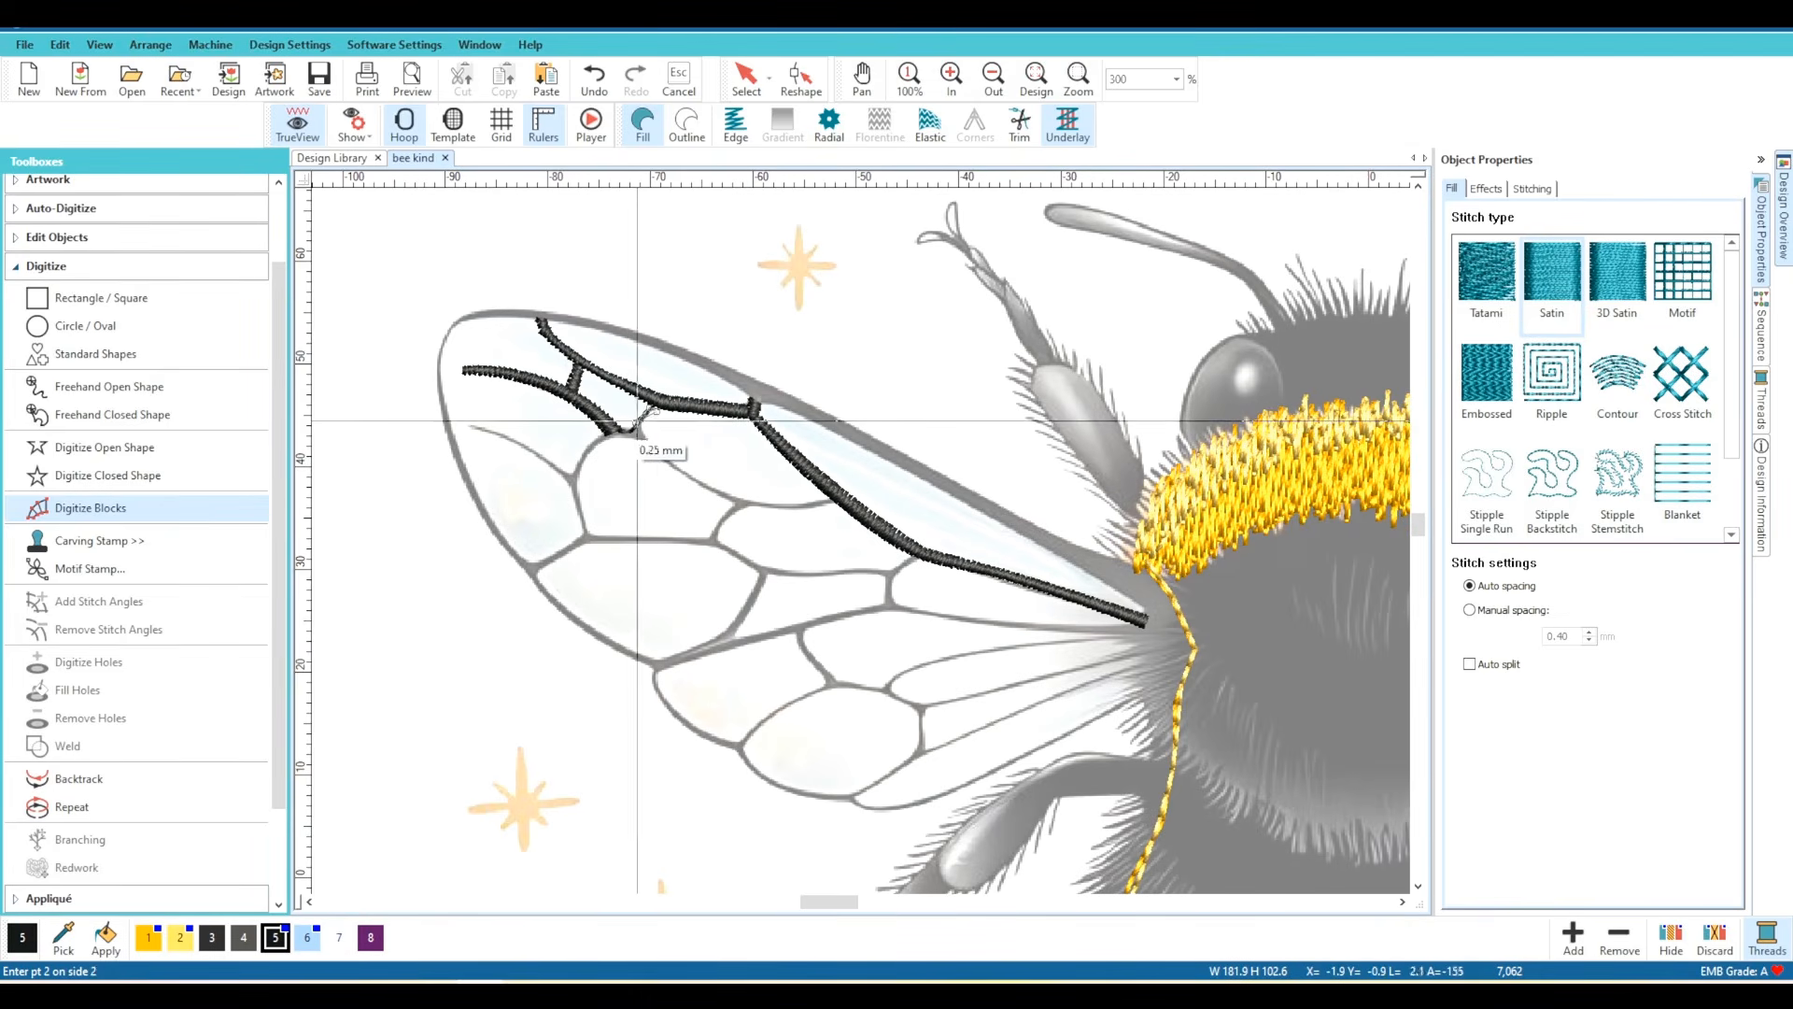
left_click(643, 425)
key("Return")
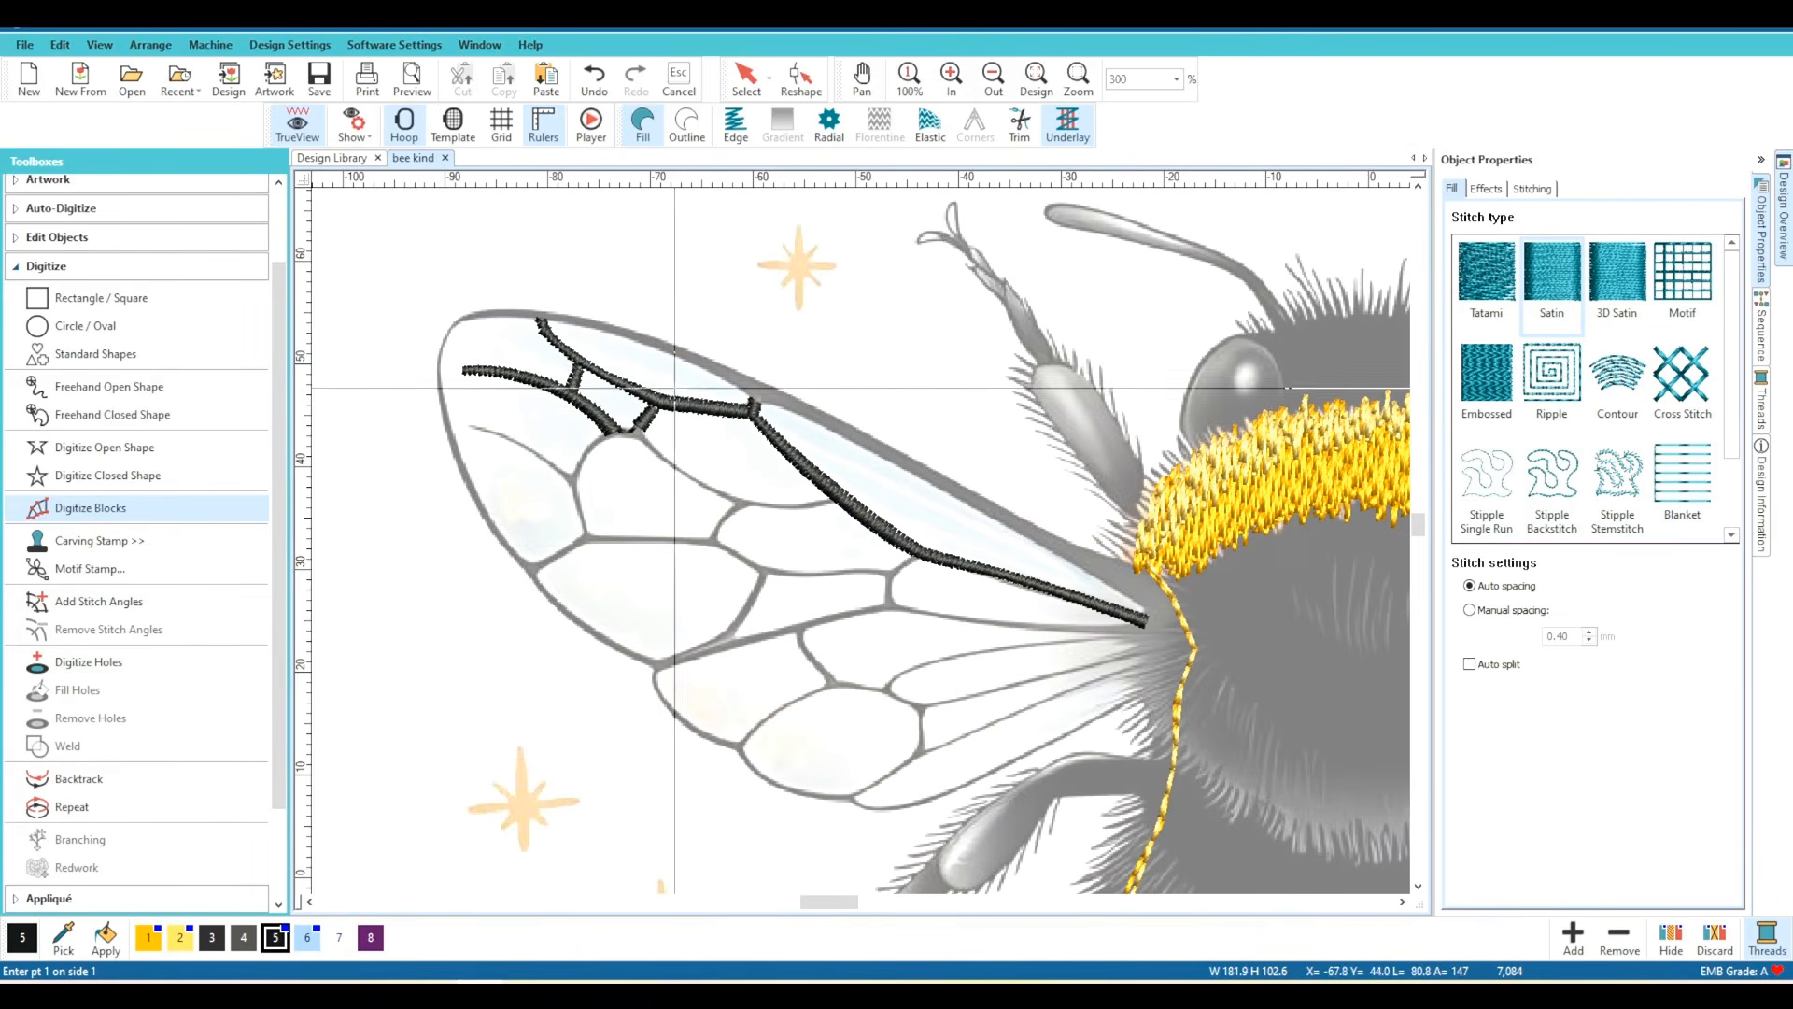
Digitize a Satin block about 25 mm wide from the diagonal vein over the arched cell top, ending on the arch's far side
left_click(833, 501)
left_click(753, 503)
left_click(677, 471)
left_click(640, 436)
left_click(623, 425)
left_click(600, 446)
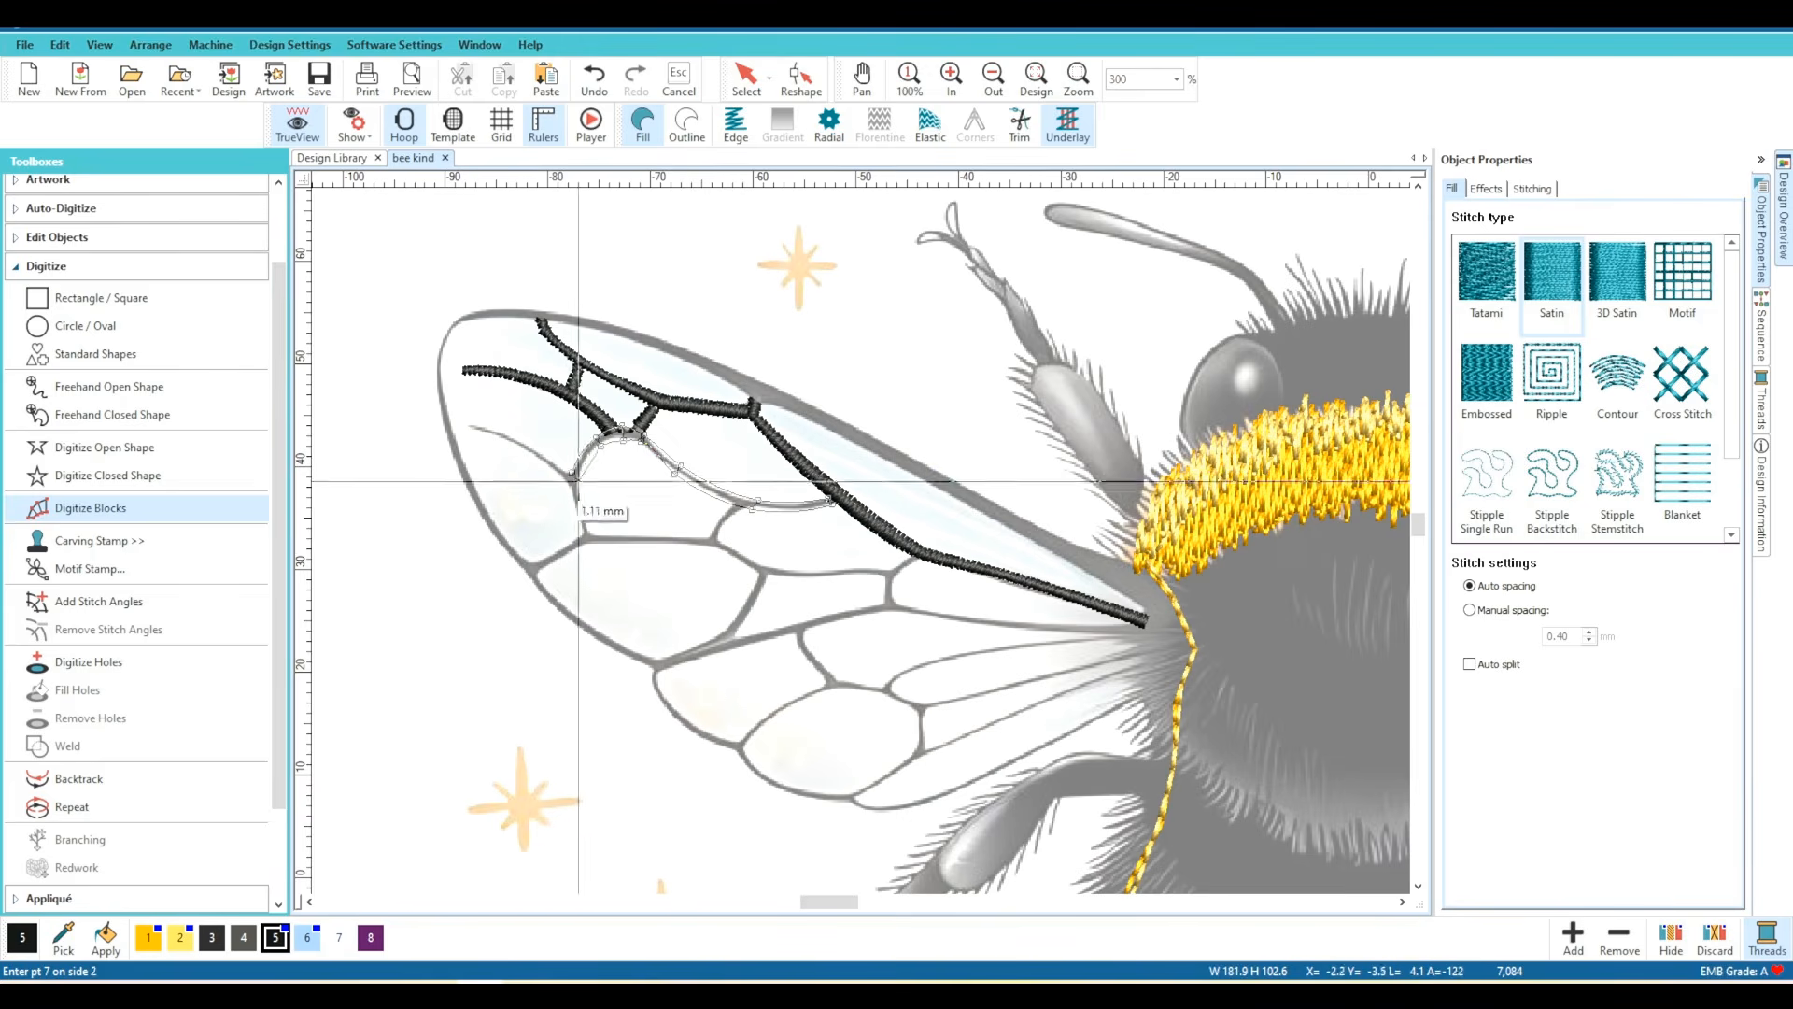
left_click(578, 481)
key("Return")
key("h")
key("Escape")
key("space")
Digitize a Satin block along the curved vein below the wing tip, down to the arched cell's lower corner, about 12 mm wide
left_click(467, 429)
left_click(466, 425)
left_click(497, 437)
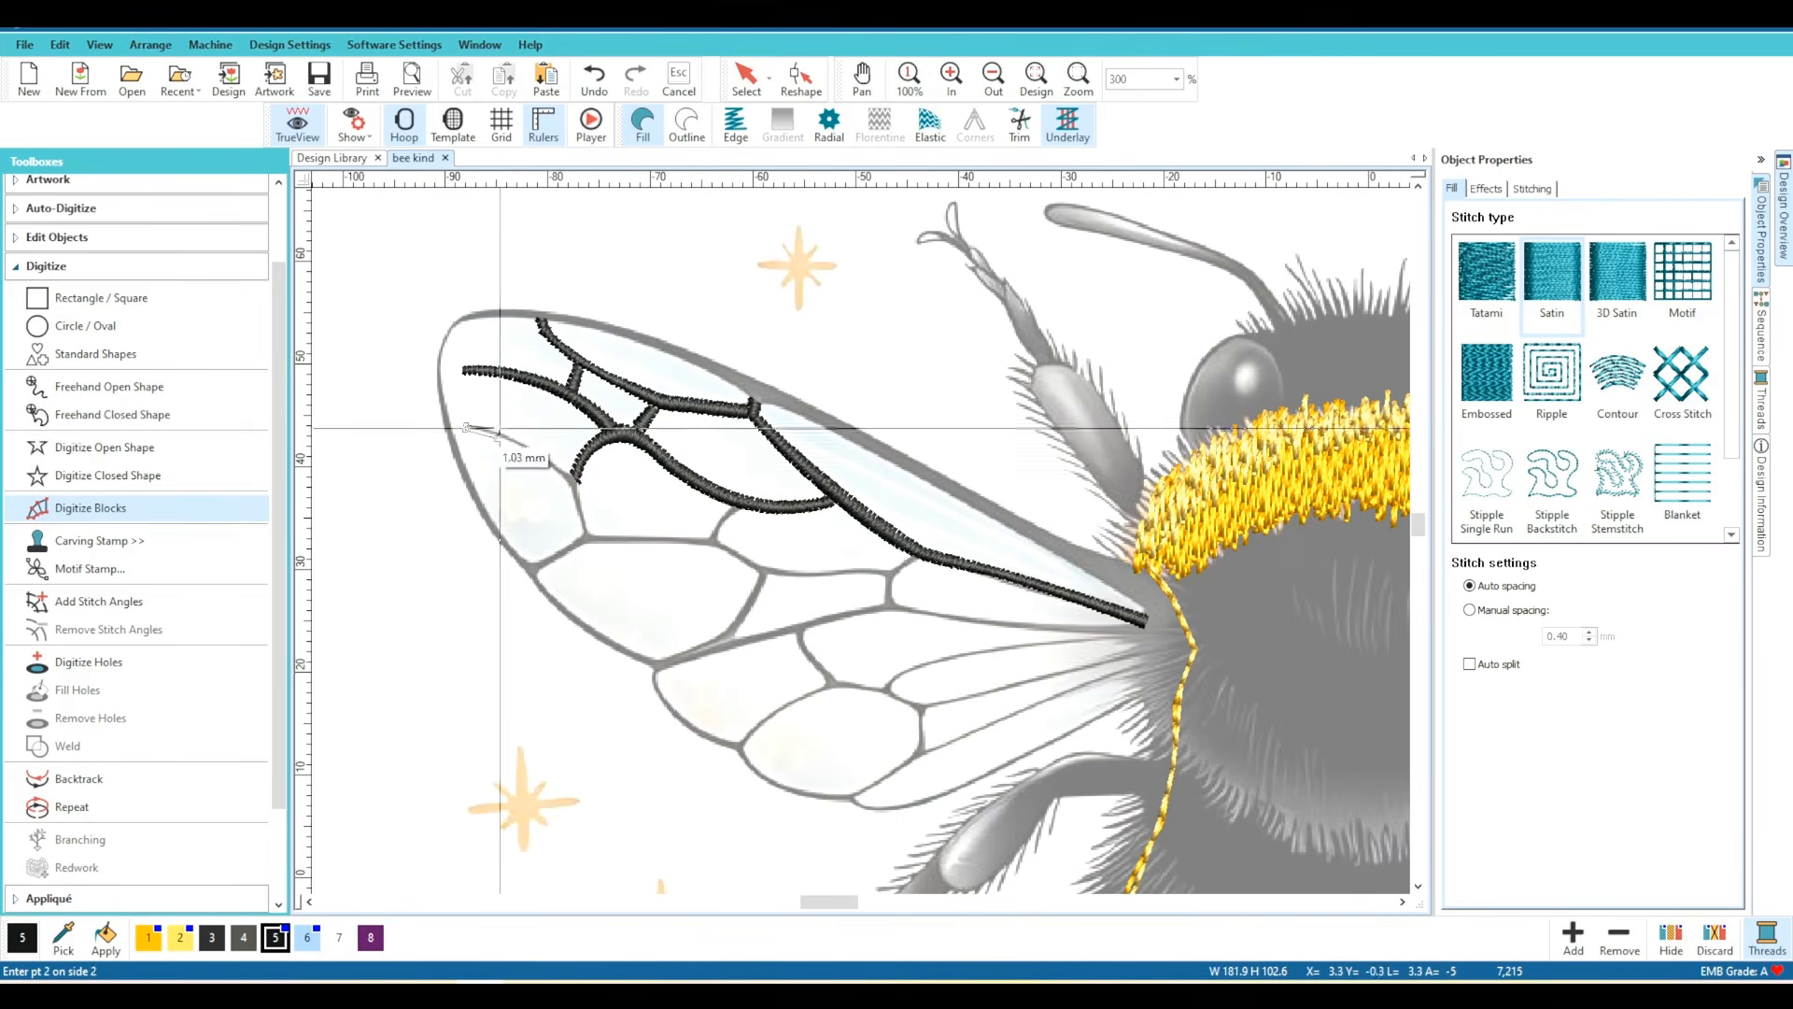
left_click(500, 428)
left_click(545, 462)
left_click(575, 489)
left_click(593, 535)
key("Return")
Digitize a Single Run connector about 13 mm long along the arched cell's bottom edge and a short Satin block up the adjoining vein
left_click(168, 448)
left_click(591, 539)
left_click(669, 541)
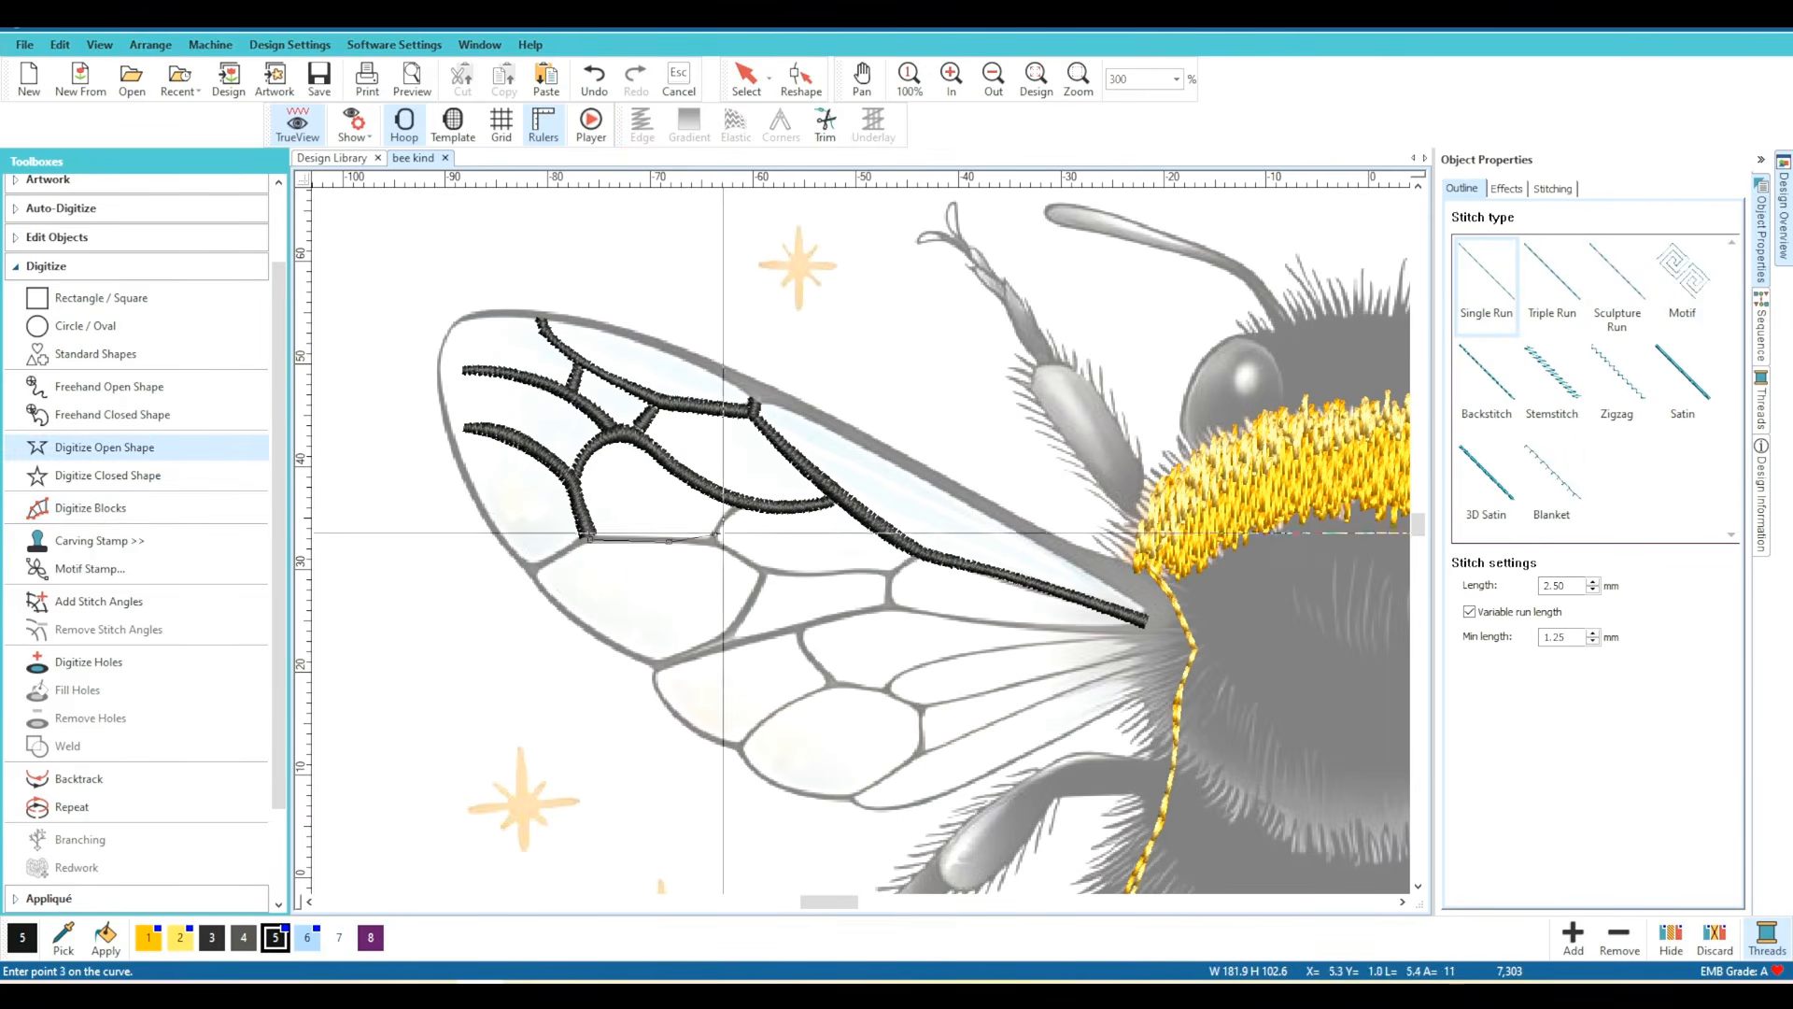
left_click(723, 538)
key("Return")
left_click(91, 508)
left_click(731, 507)
left_click(742, 511)
key("Return")
Digitize a Satin block from the outer wing edge through the middle vein to the main vein, about 36 mm wide, plus its short downward branch
left_click(536, 578)
left_click(530, 567)
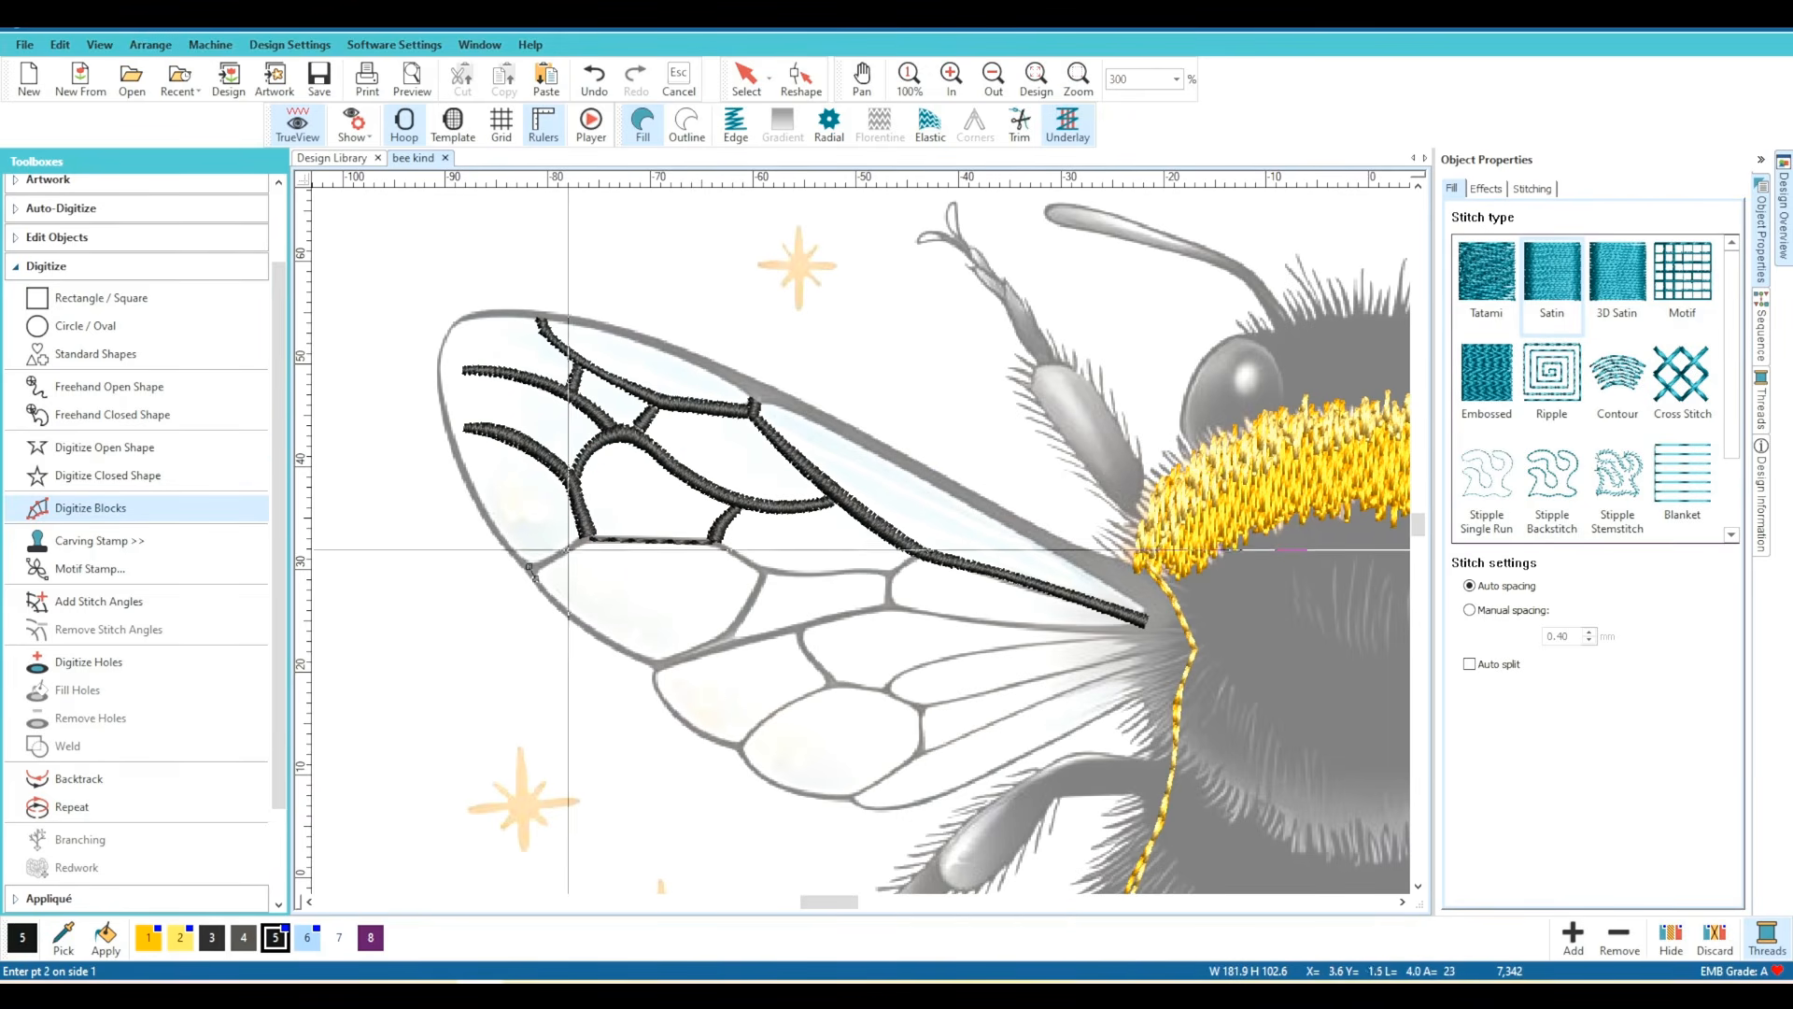
left_click(573, 540)
left_click(601, 547)
left_click(702, 540)
left_click(734, 553)
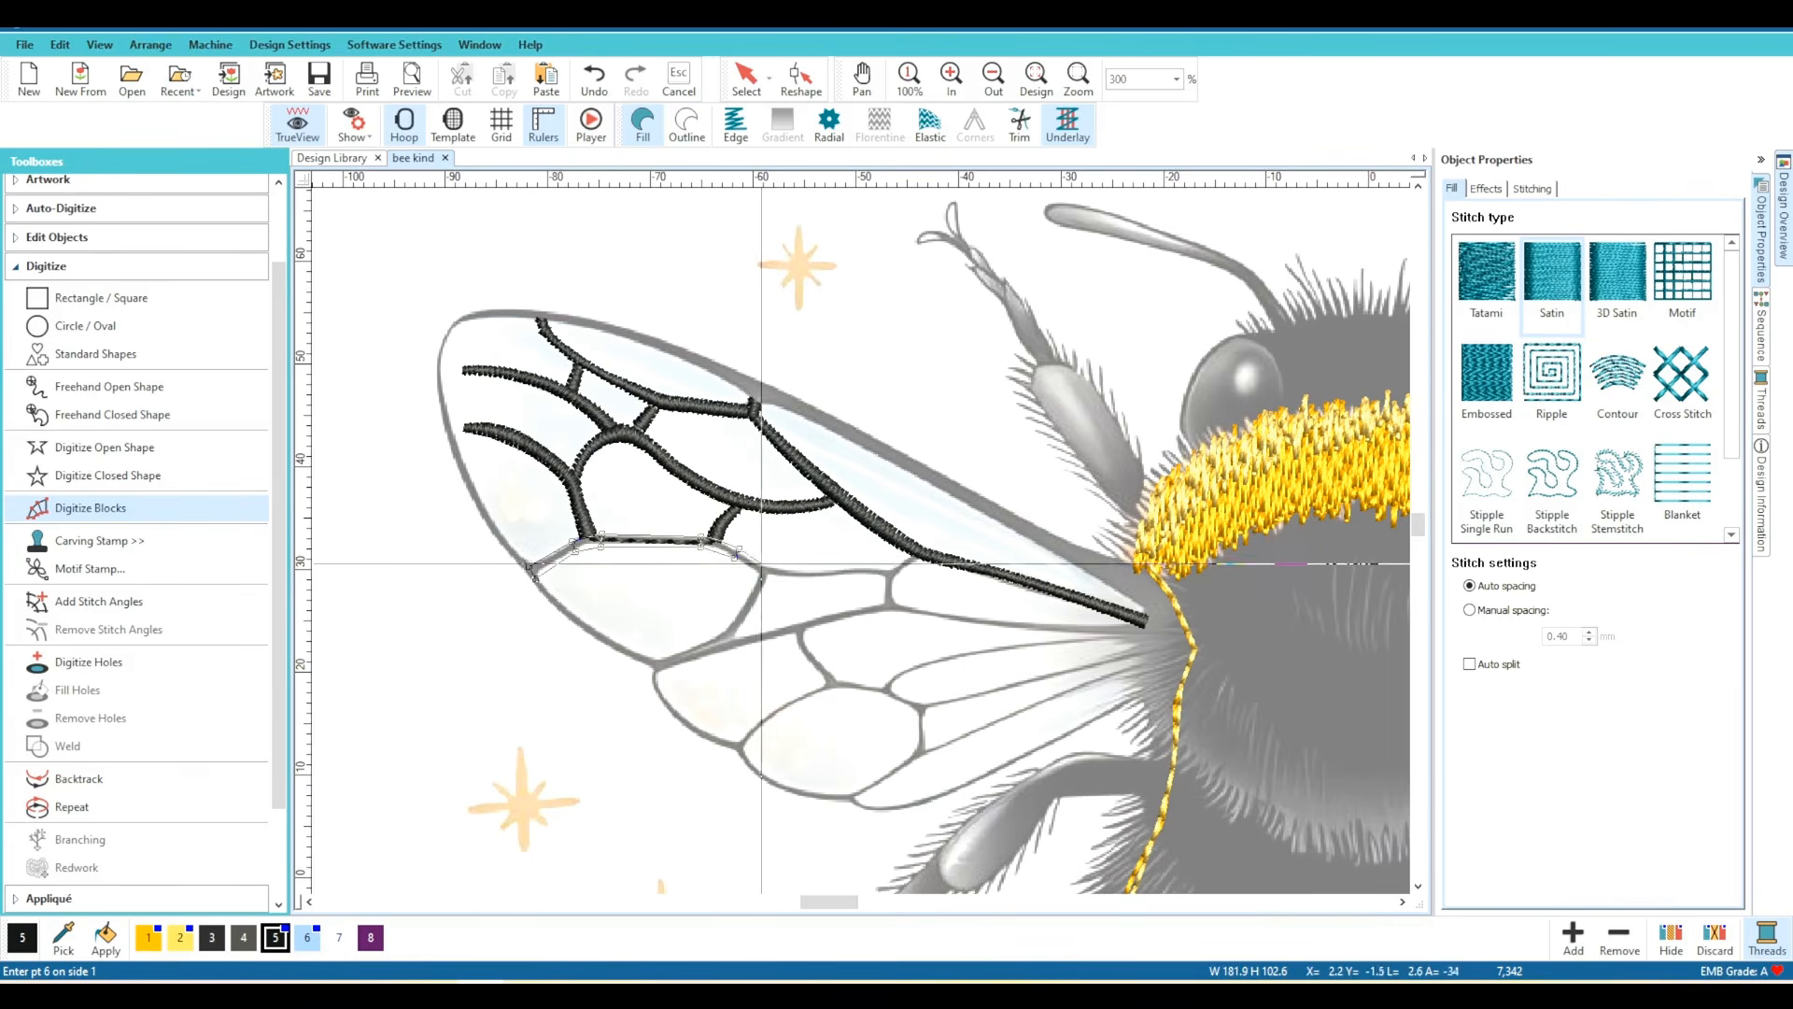
left_click(762, 572)
left_click(812, 573)
left_click(883, 573)
left_click(904, 563)
left_click(885, 606)
left_click(897, 605)
key("Return")
Digitize a Single Run connector from the short branch's lower end along the lower vein and a Satin block down the small curved vein
left_click(105, 448)
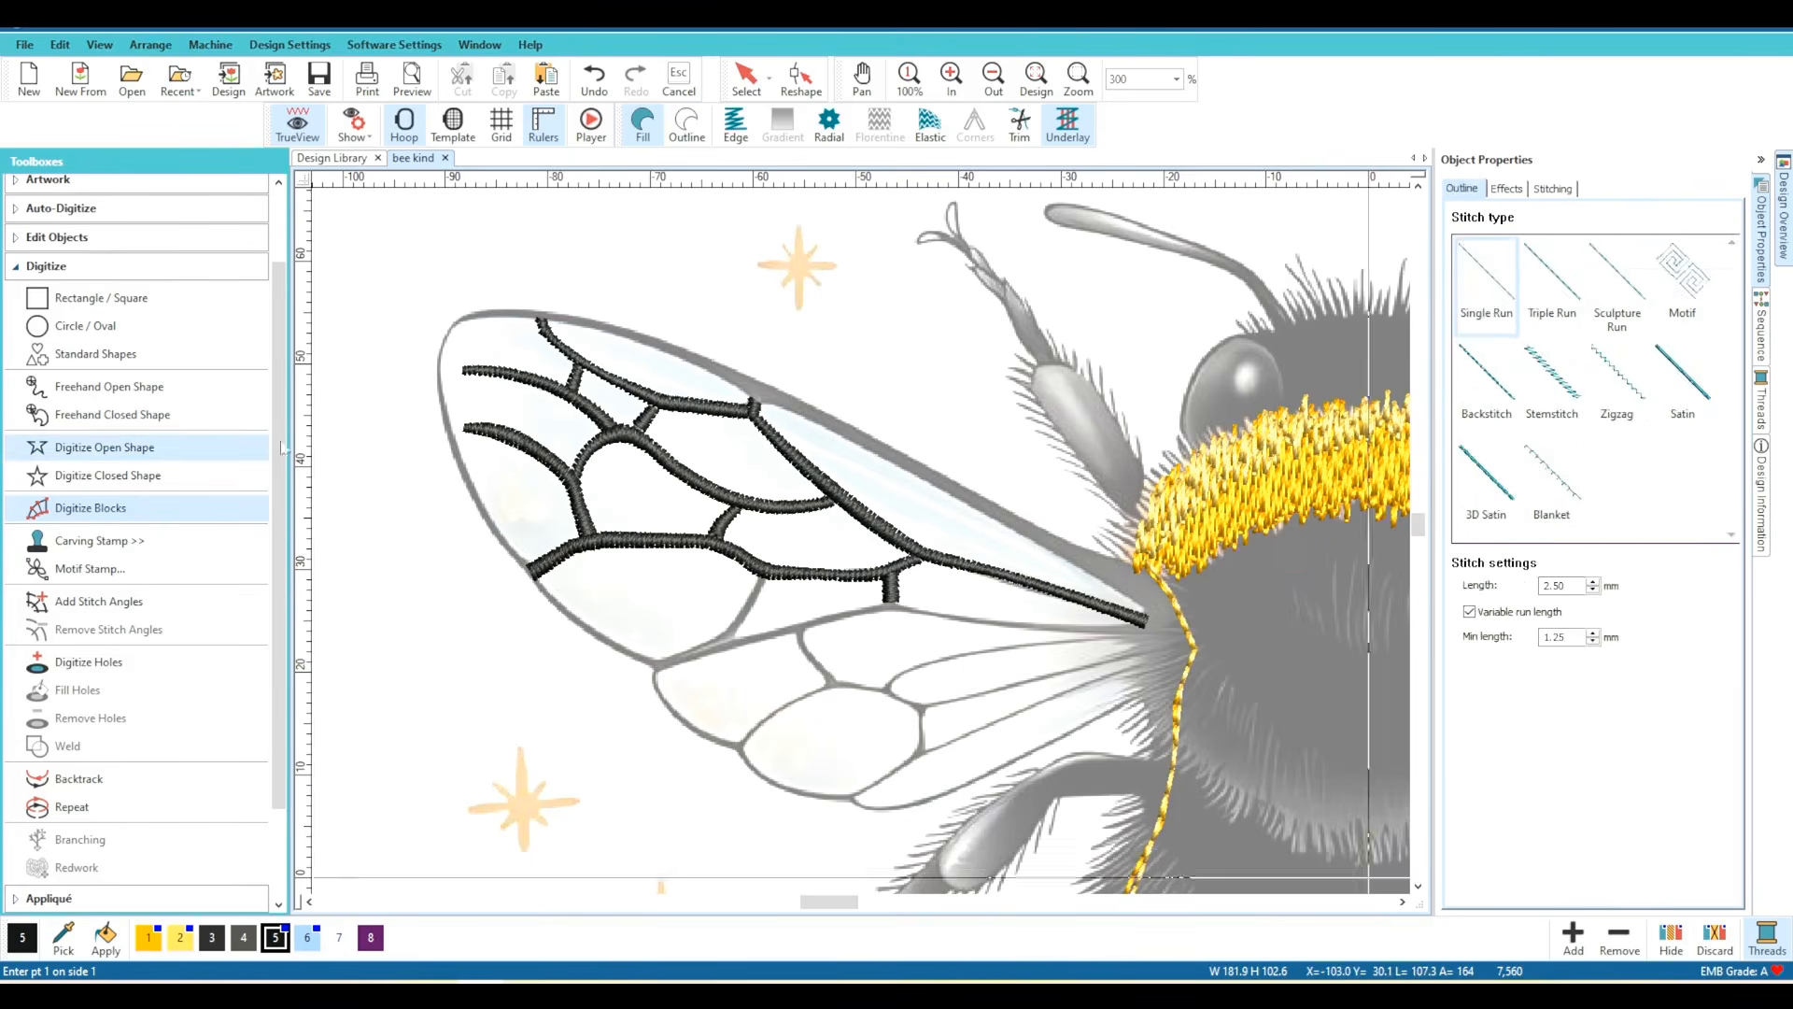
left_click(890, 607)
left_click(807, 626)
key("Return")
left_click(91, 508)
left_click(807, 630)
key("Return")
Extend a Single Run connector outward along the lower vein and digitize a Satin block along the curved vein linking it to the middle vein
left_click(105, 448)
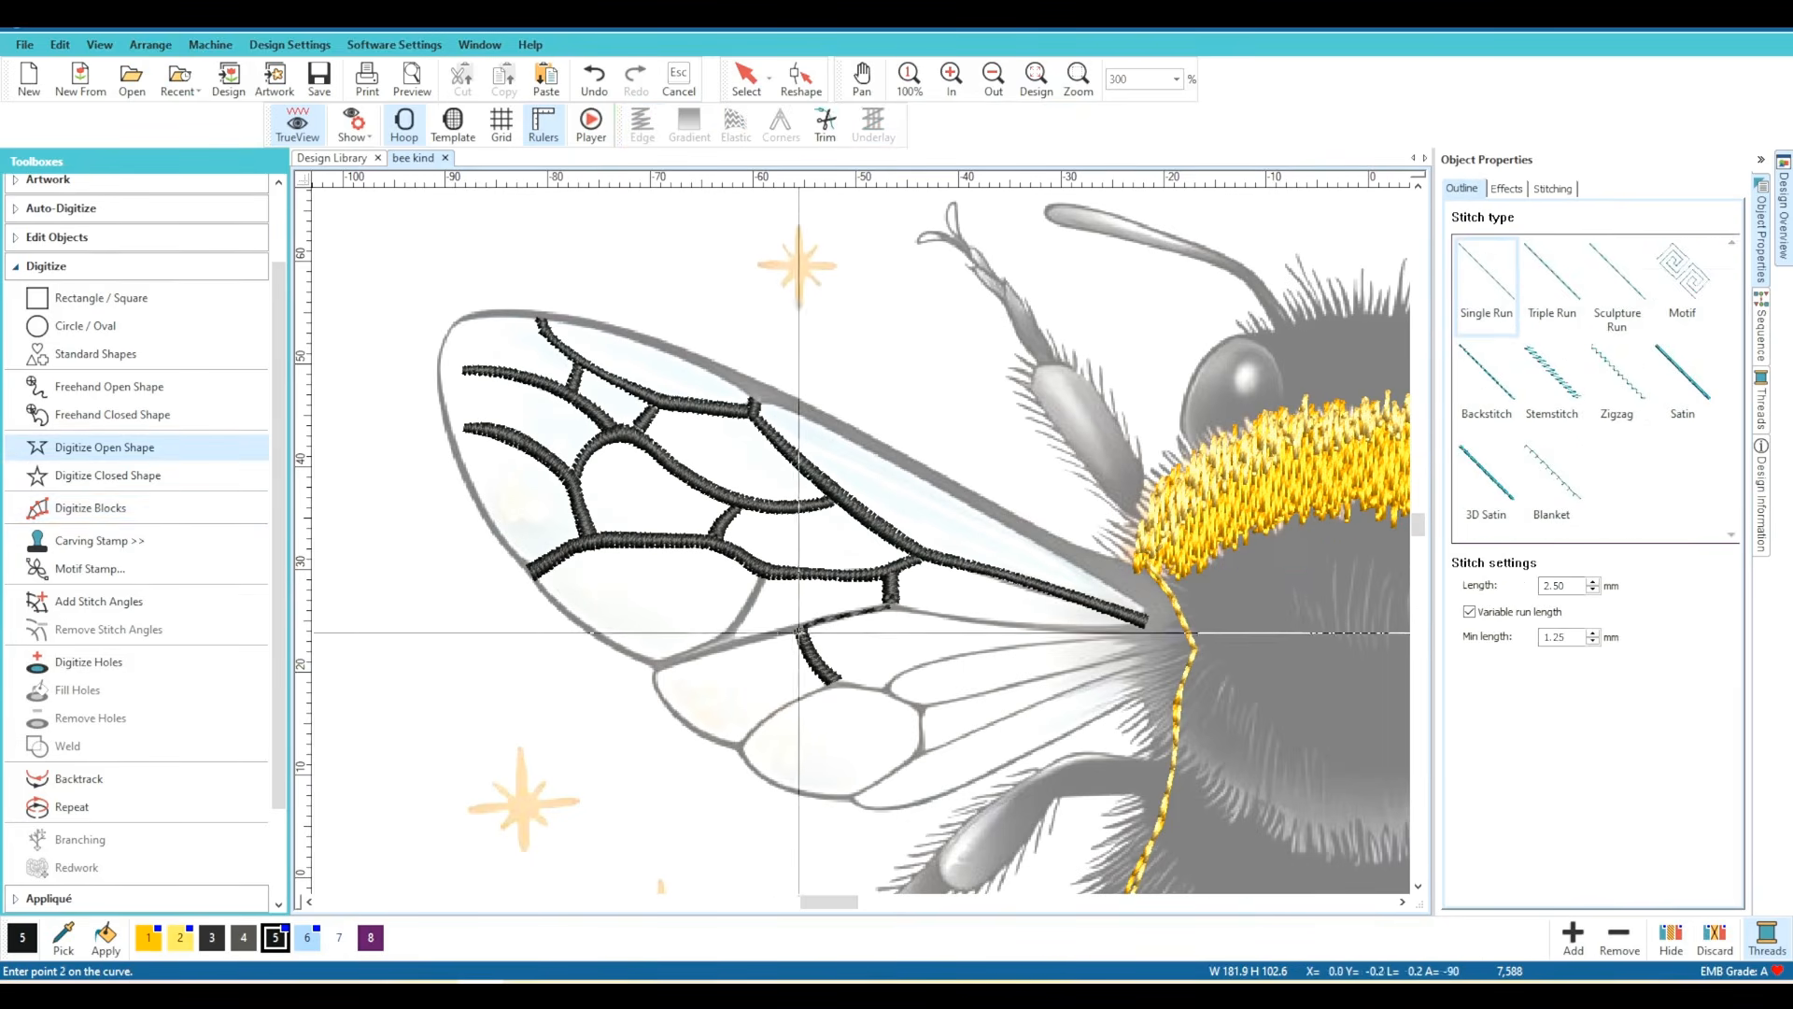
left_click(799, 629)
left_click(722, 646)
key("Return")
left_click(90, 508)
left_click(759, 579)
left_click(732, 638)
key("Return")
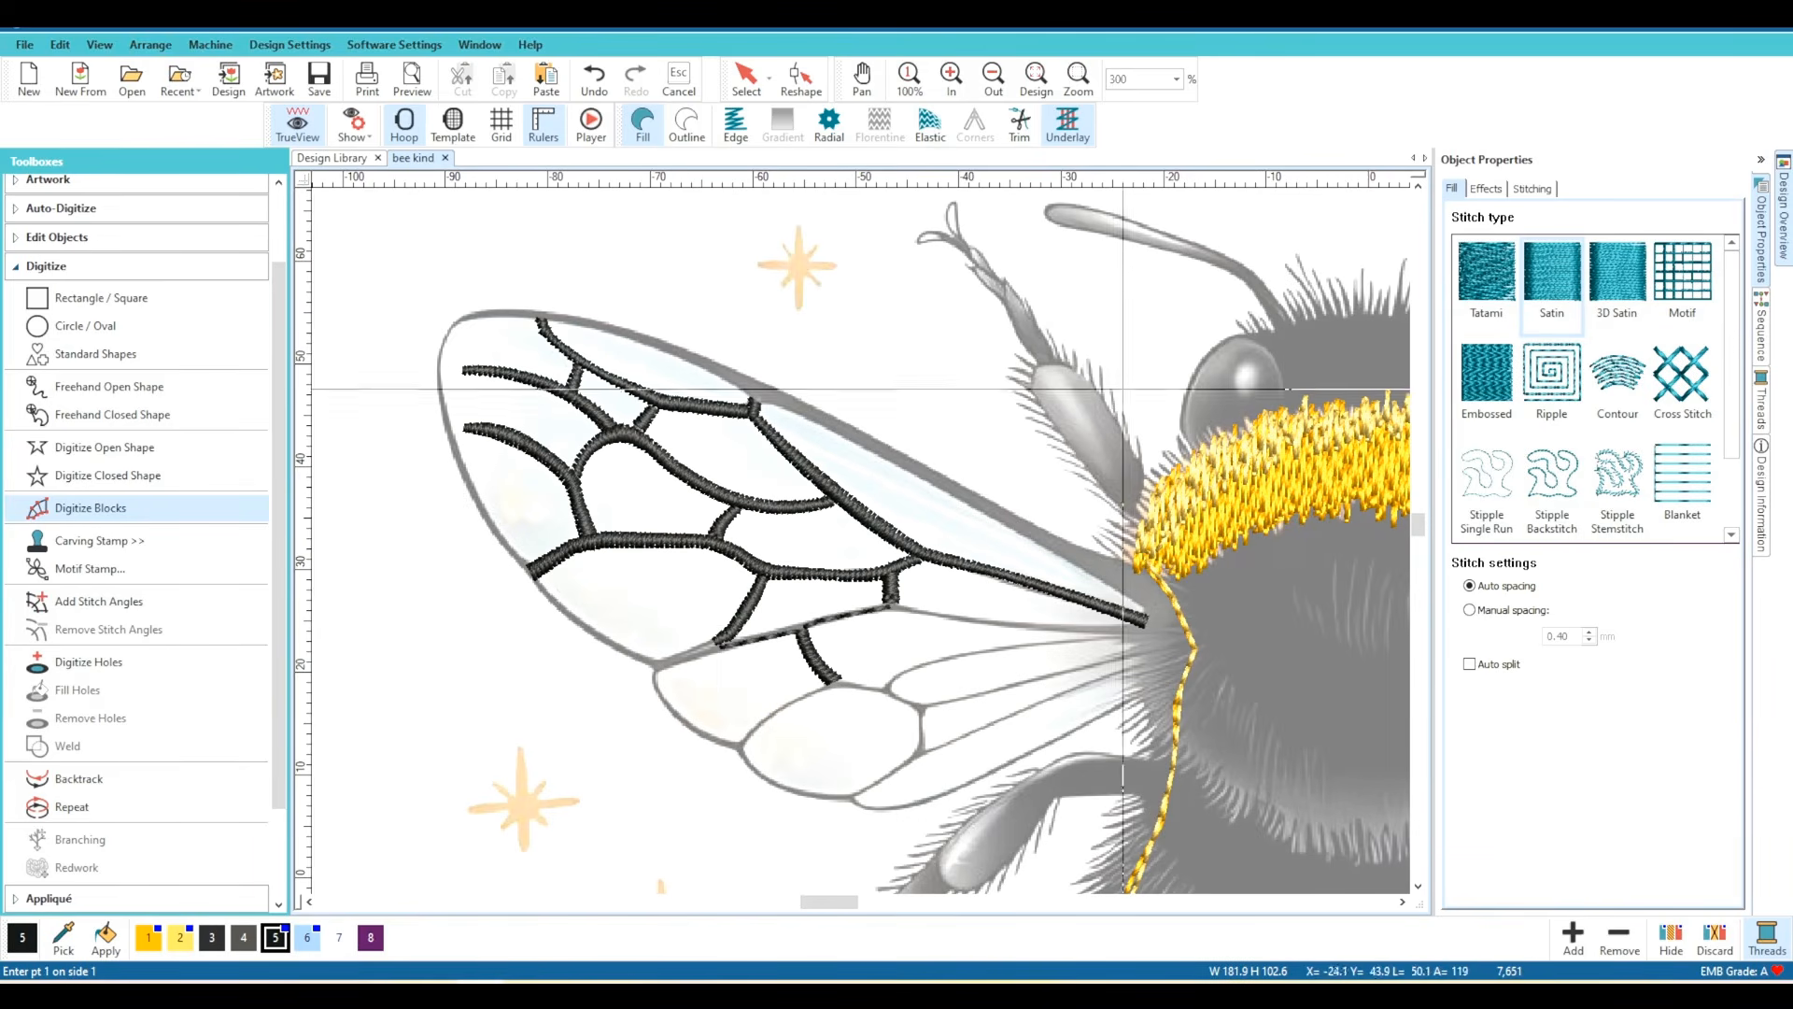
Digitize a Satin block along the full lower vein, from the notch in the wing edge to the wing base, about 47 mm wide
left_click(658, 663)
left_click(662, 673)
left_click(719, 641)
left_click(720, 652)
left_click(789, 628)
left_click(789, 638)
left_click(989, 626)
left_click(1144, 624)
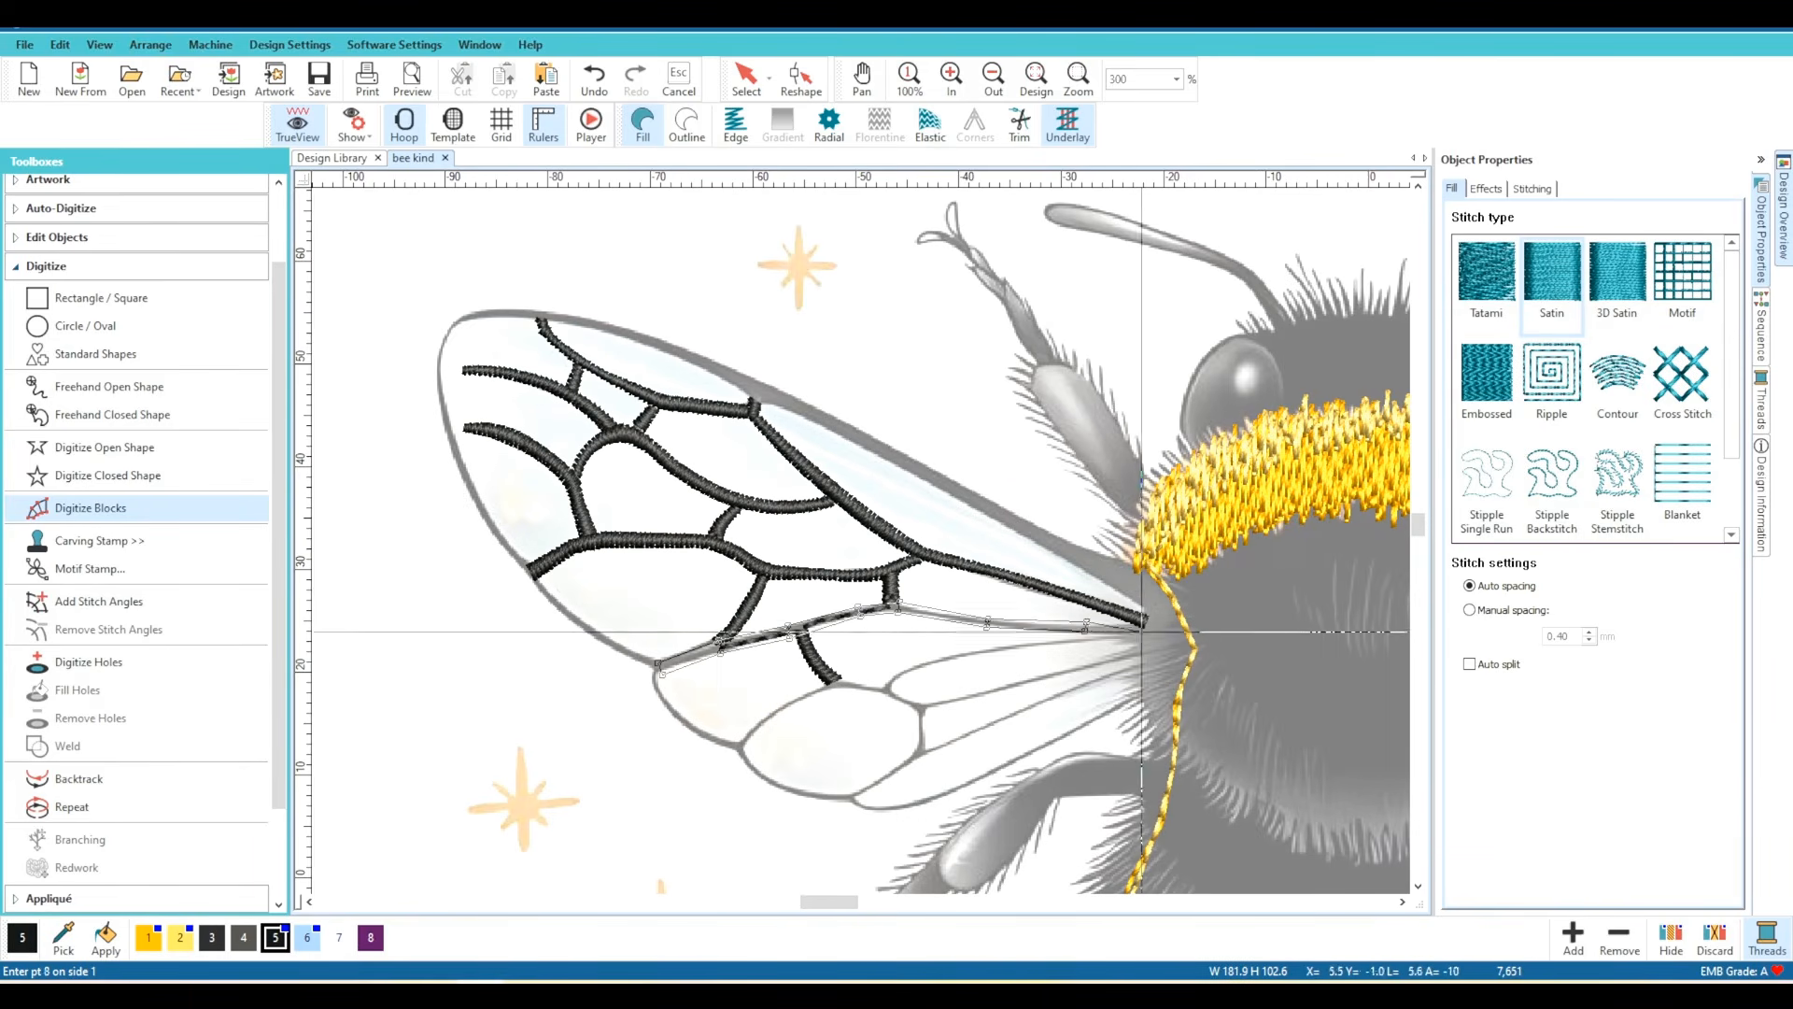
left_click(1143, 633)
key("Return")
Digitize a Satin block along the next vein below, from the wing base to the top of the round cell, about 22 mm wide
left_click(1108, 634)
left_click(1109, 640)
left_click(993, 647)
left_click(993, 652)
key("Return")
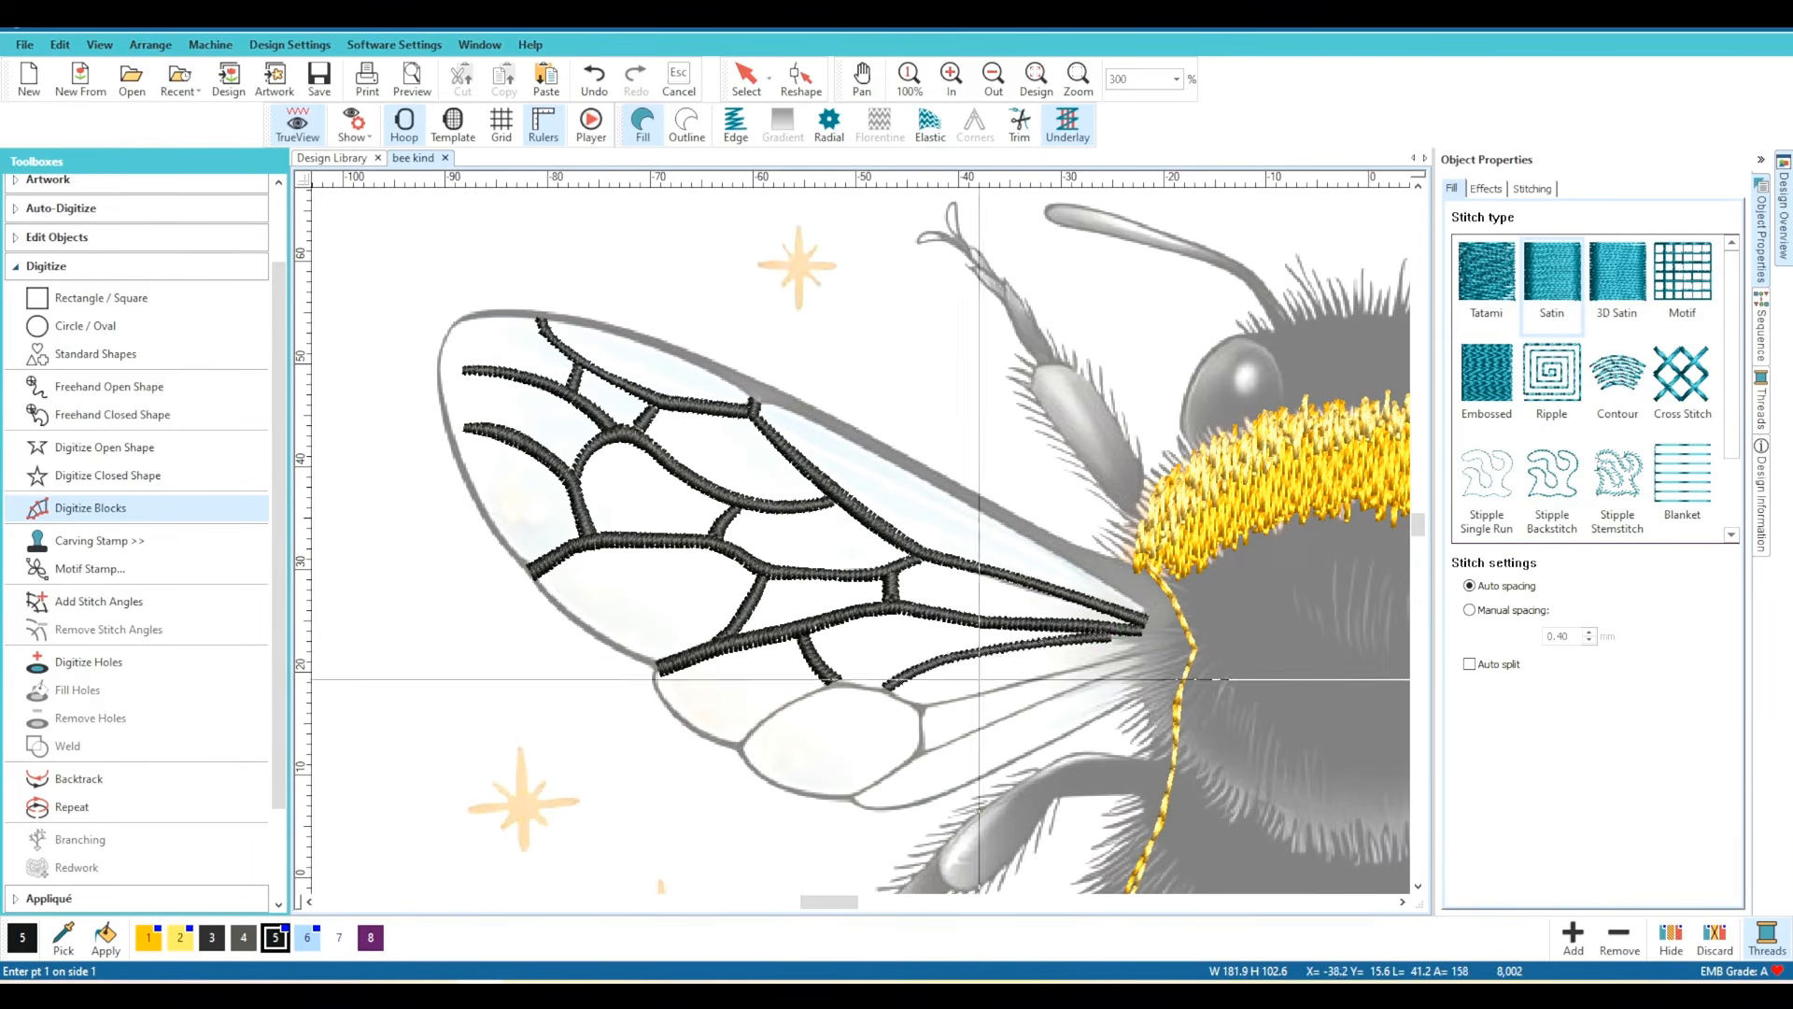
key("h")
key("Escape")
key("space")
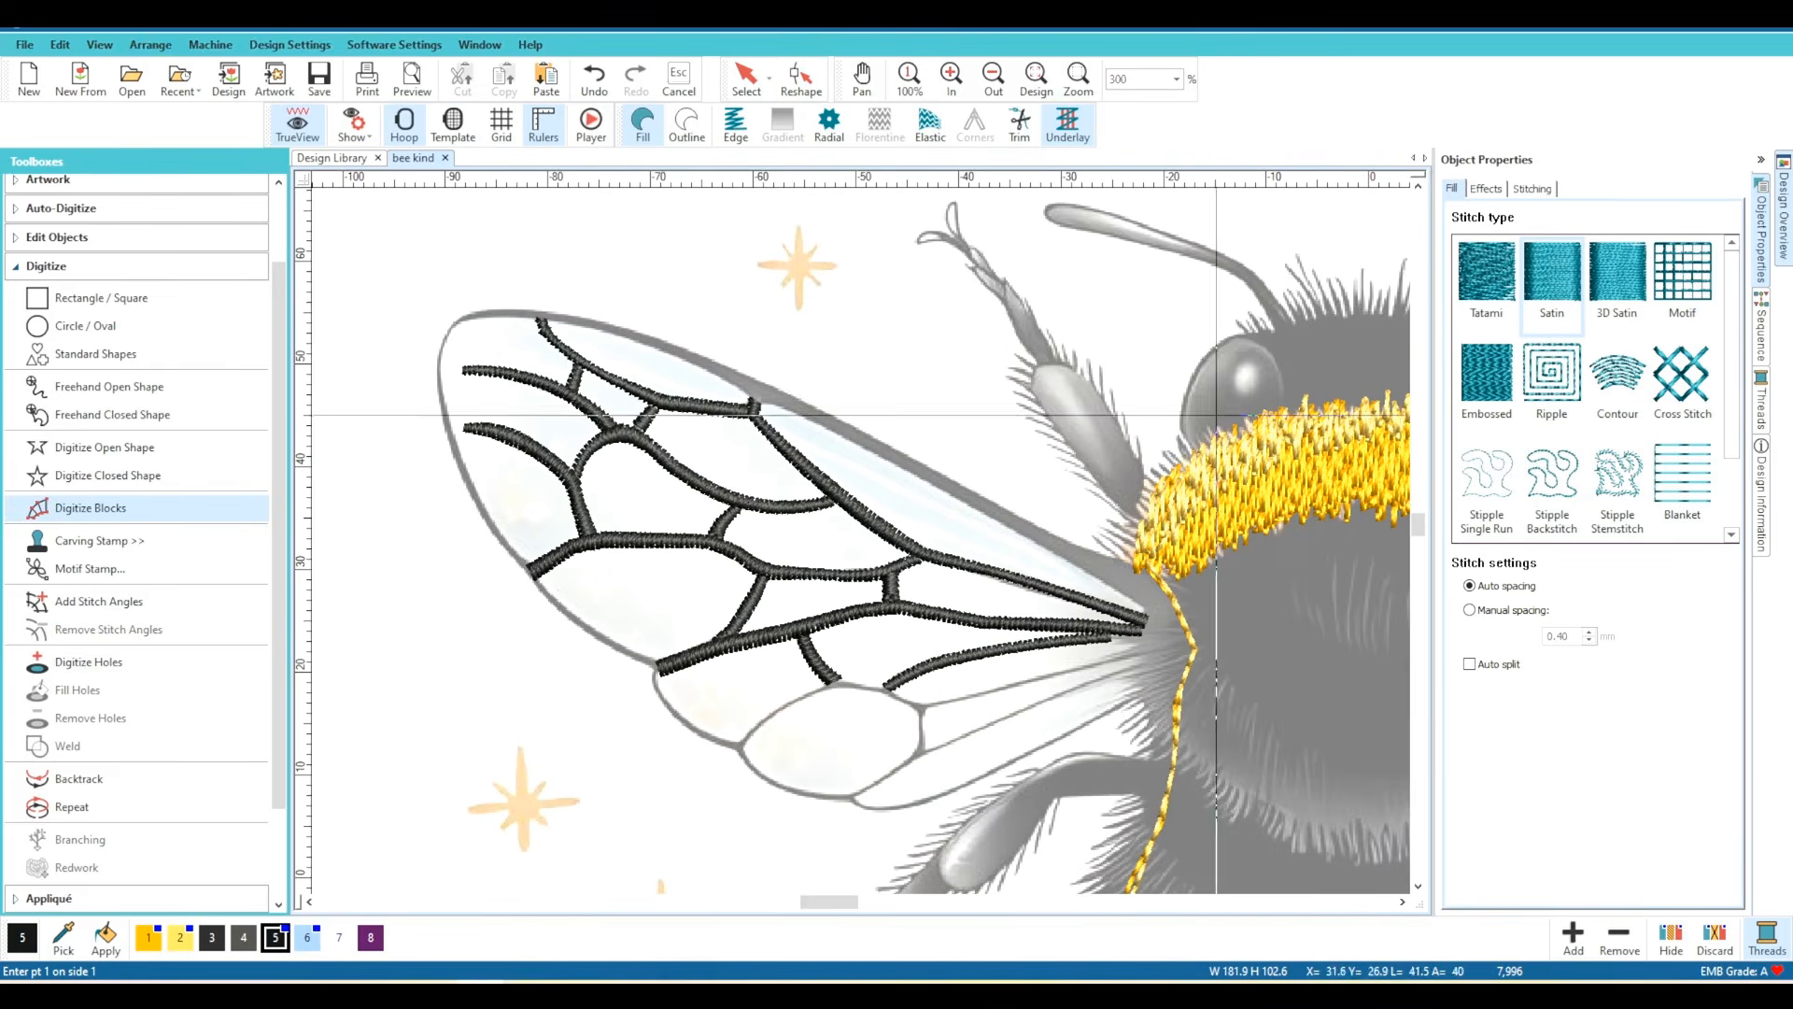
Digitize a Single Run connector along the round cell's edge to the next junction and a Satin block along that vein to the wing base
left_click(105, 447)
left_click(888, 689)
left_click(921, 706)
key("Return")
left_click(90, 507)
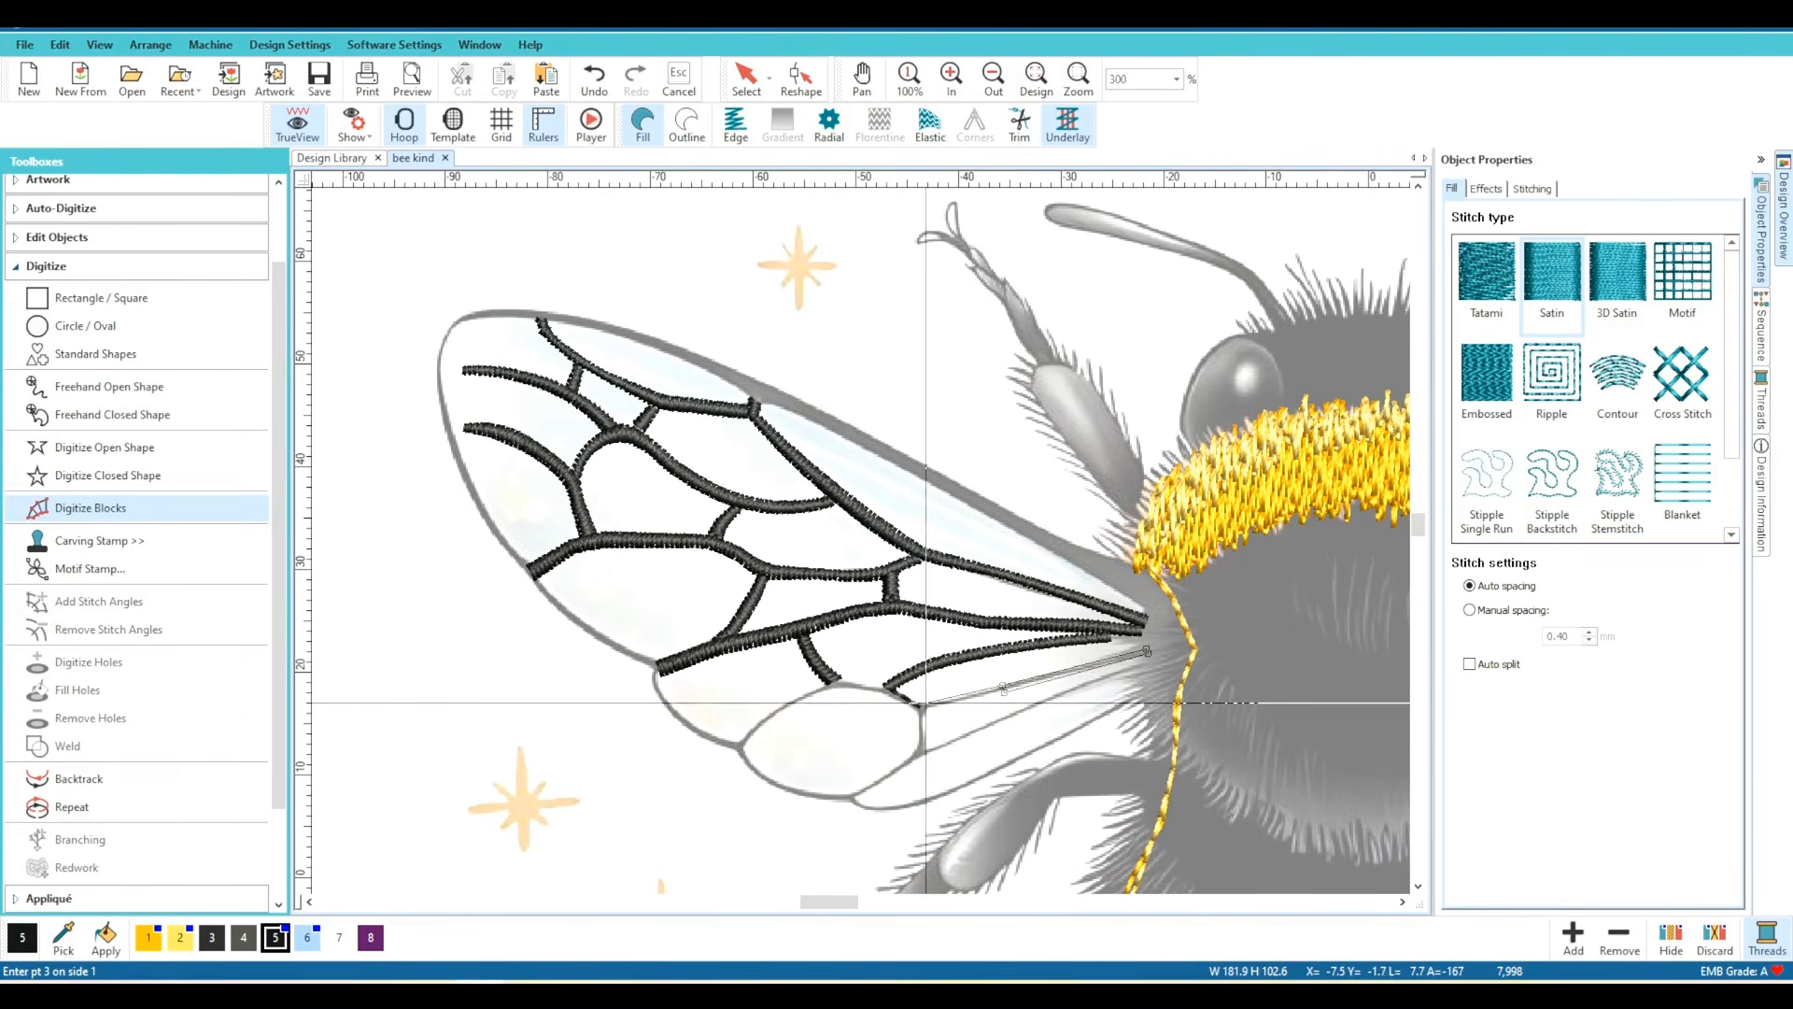
Digitize a curved Satin block over the round cell, from the lower wing edge to the junction on its inner side, about 19 mm wide
left_click(737, 740)
left_click(748, 747)
left_click(784, 705)
left_click(849, 691)
left_click(897, 703)
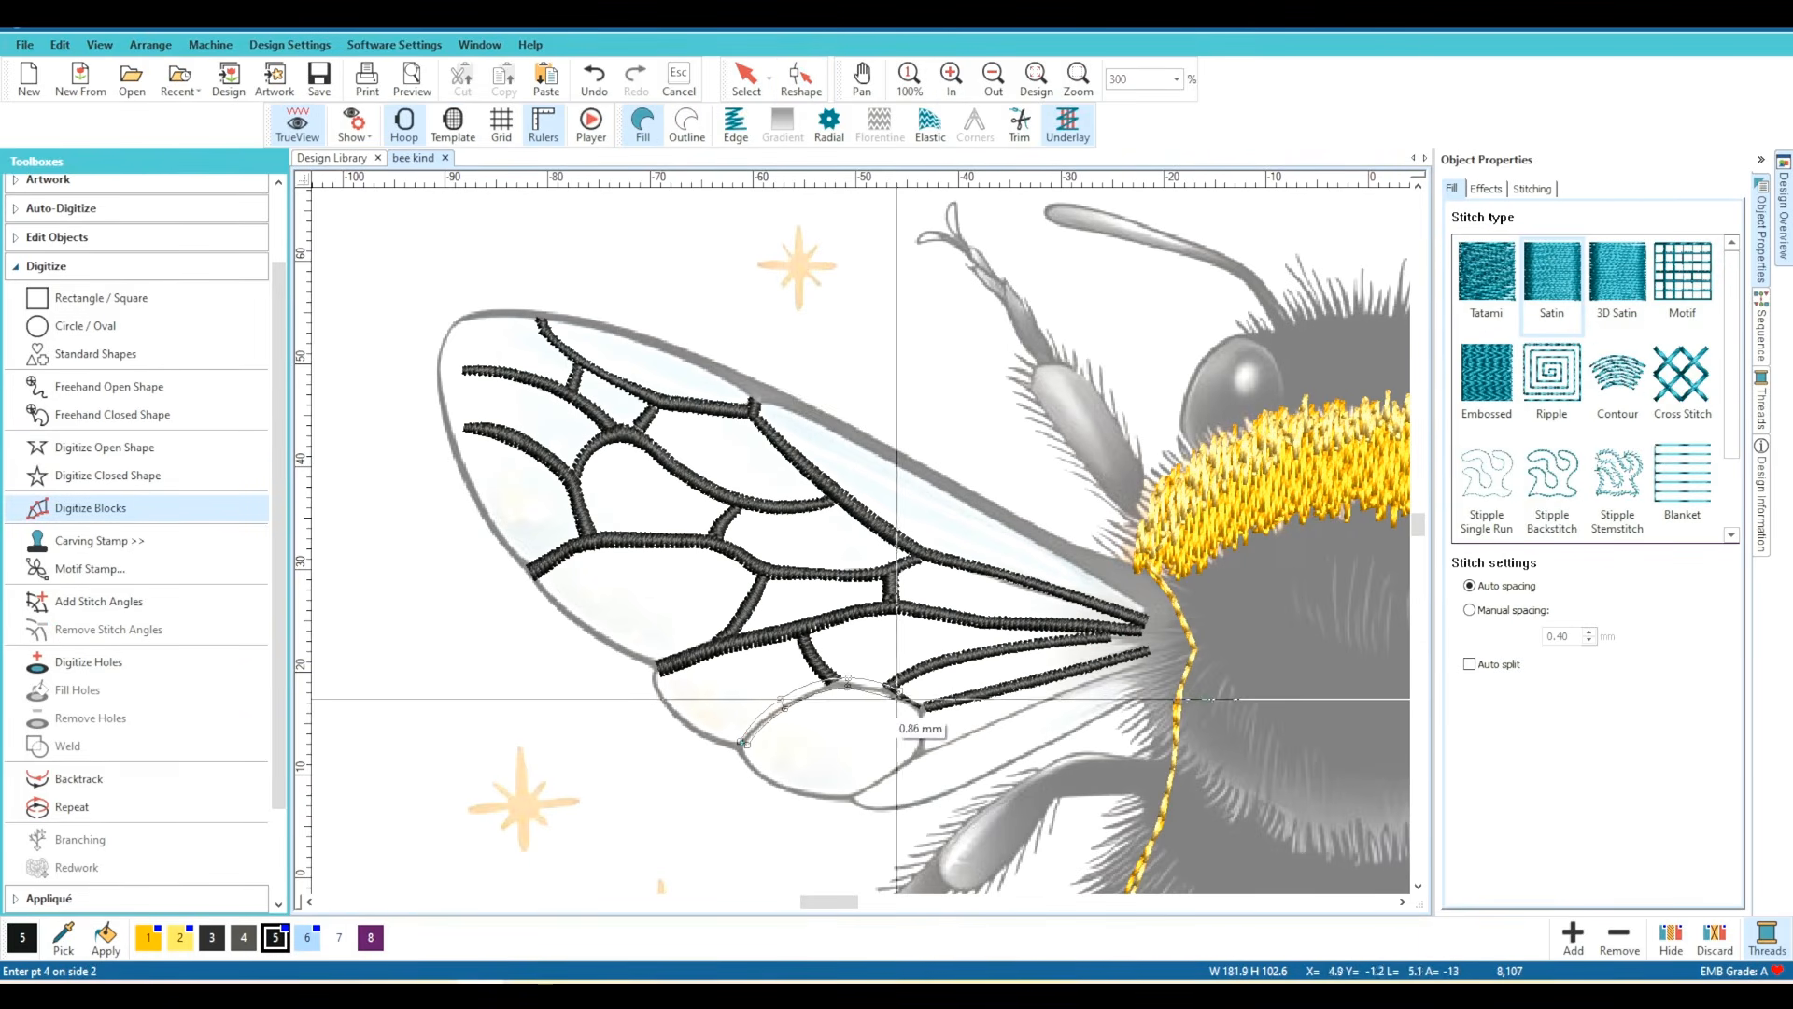
left_click(930, 714)
left_click(928, 748)
key("Return")
Digitize a Satin block from the bottom wing edge along the lowest inner vein to the wing base, about 29 mm wide
left_click(853, 793)
left_click(859, 801)
left_click(919, 744)
left_click(926, 753)
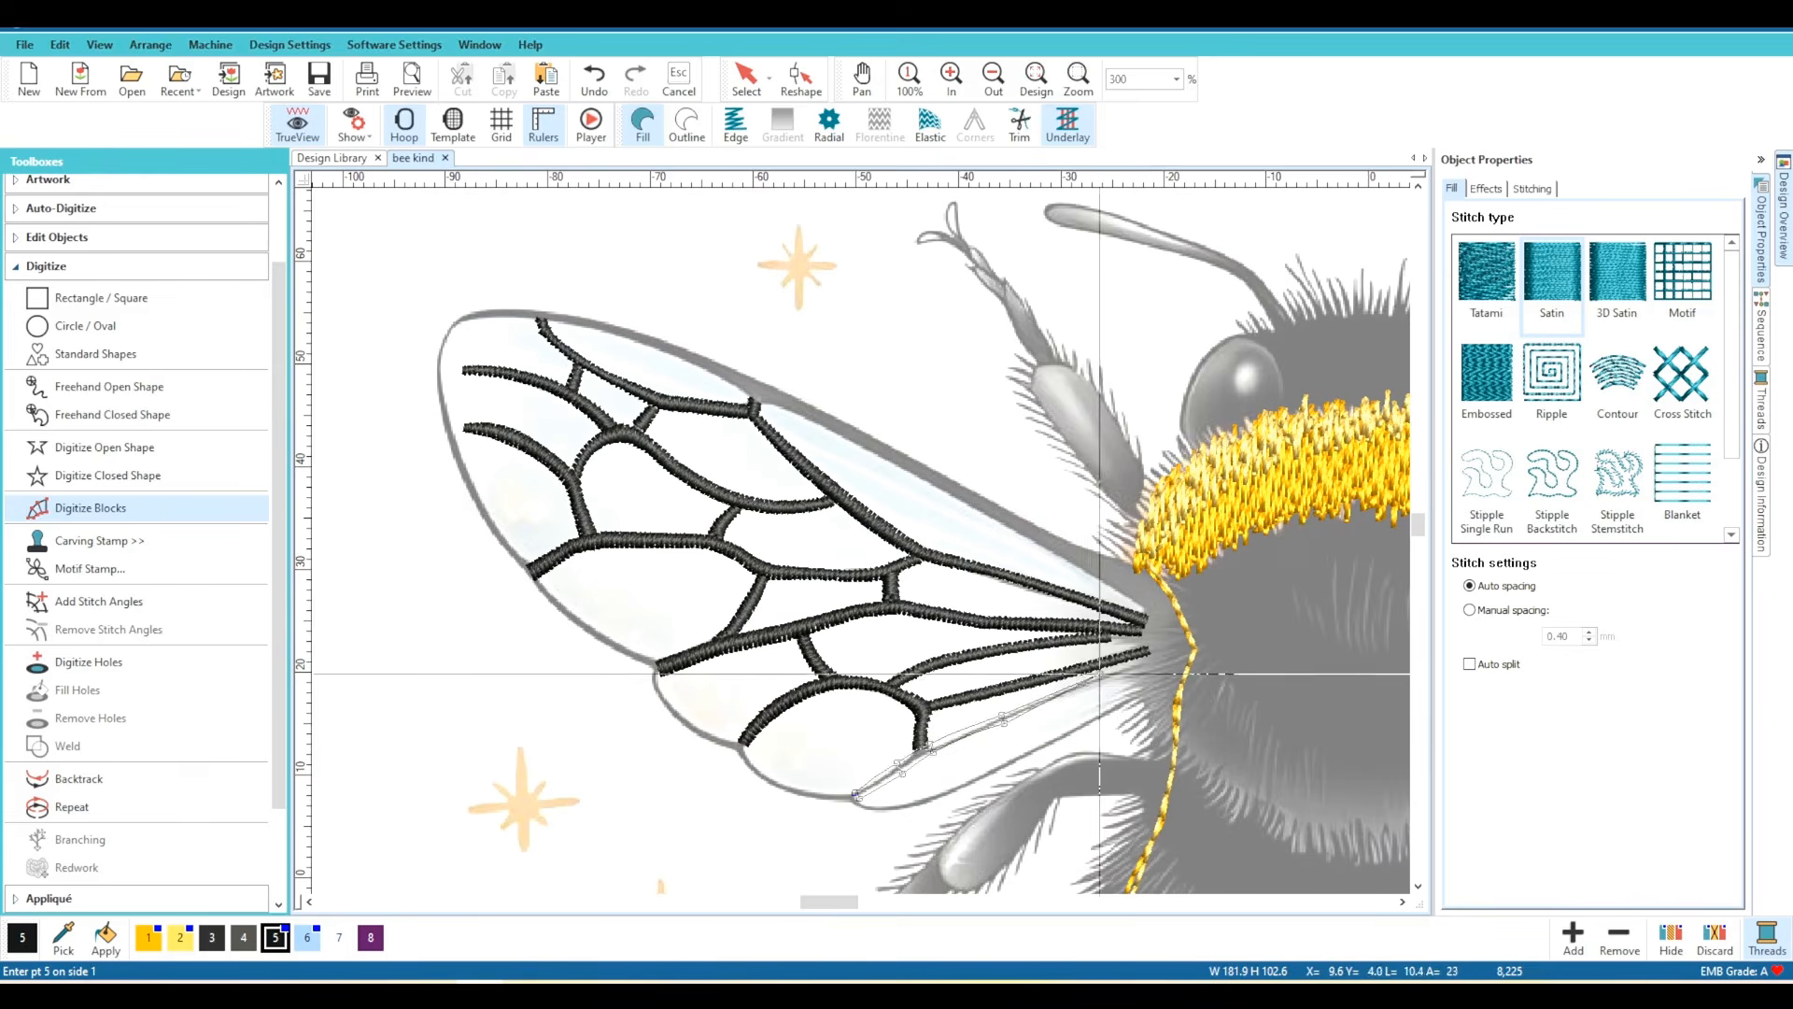
left_click(1150, 652)
left_click(1154, 662)
key("Return")
Digitize a continuous Satin block around the wing outline, from the lower base past the tip and along the upper edge, about 70 by 50 mm
left_click(1136, 691)
left_click(1139, 698)
right_click(1068, 731)
right_click(1069, 738)
right_click(932, 797)
right_click(931, 804)
right_click(875, 806)
right_click(872, 814)
left_click(854, 797)
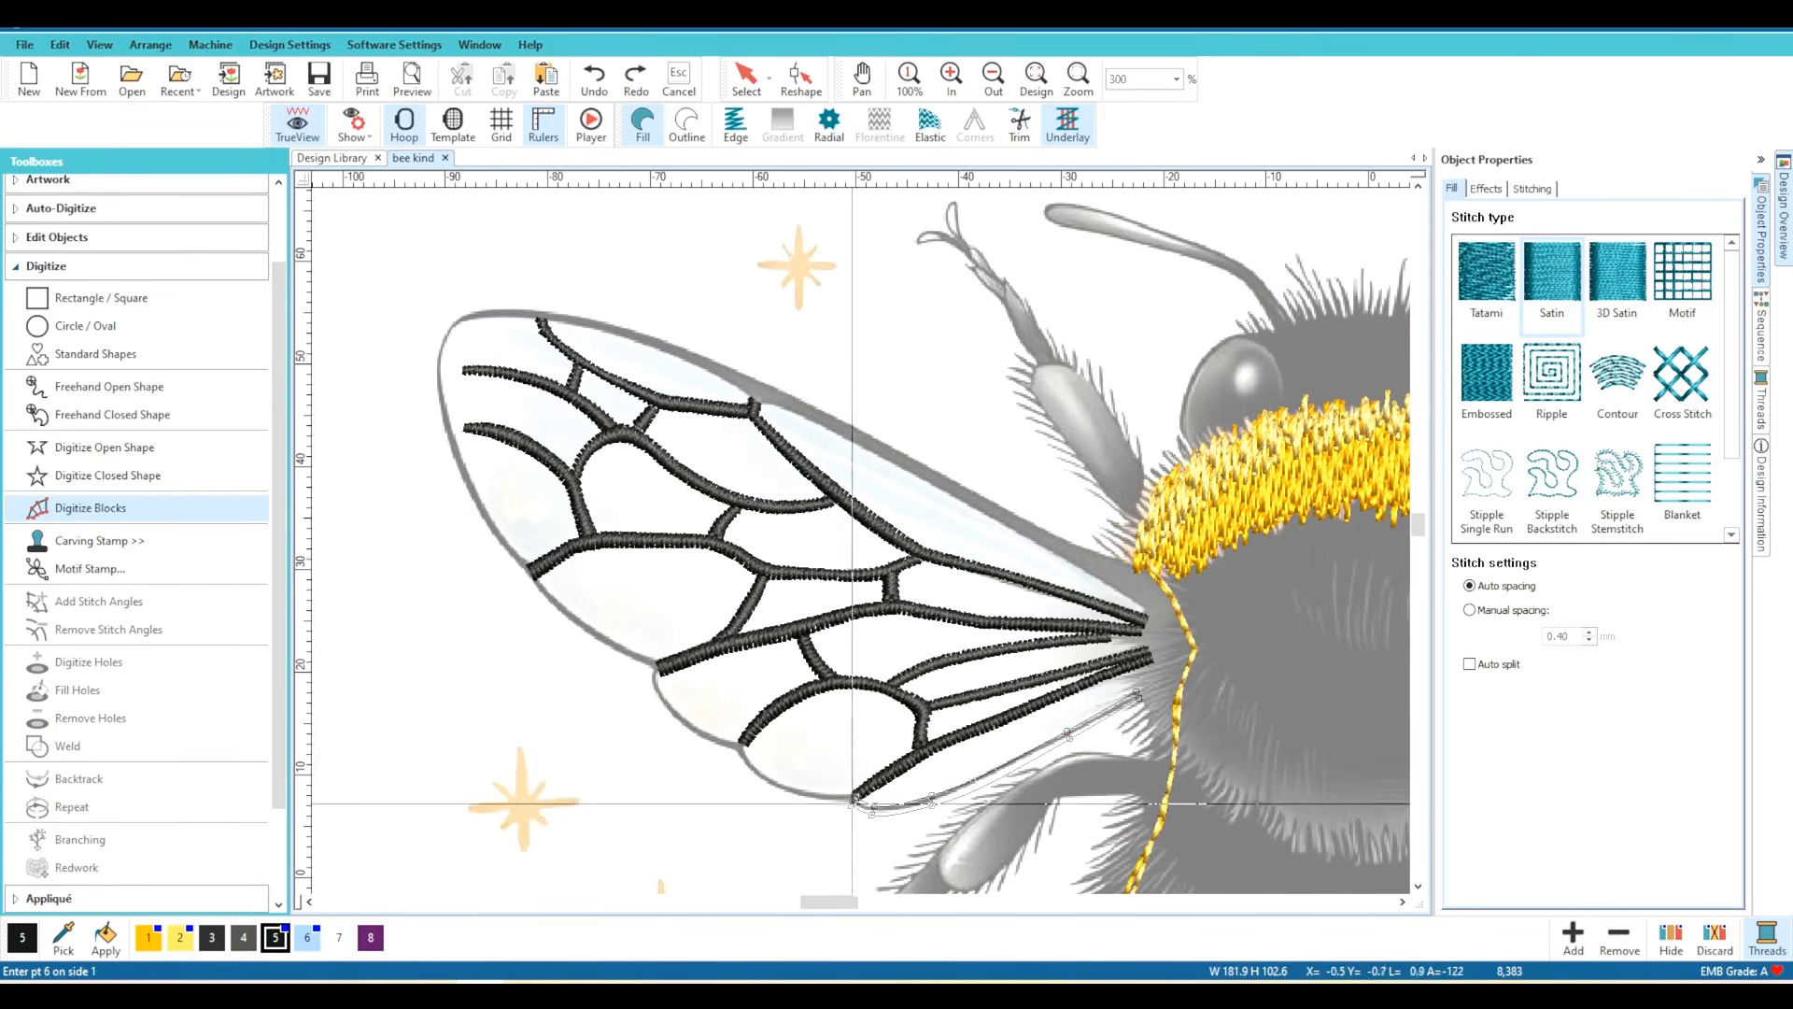
left_click(656, 671)
right_click(582, 618)
right_click(576, 625)
right_click(540, 578)
right_click(533, 586)
right_click(484, 504)
right_click(477, 509)
right_click(443, 373)
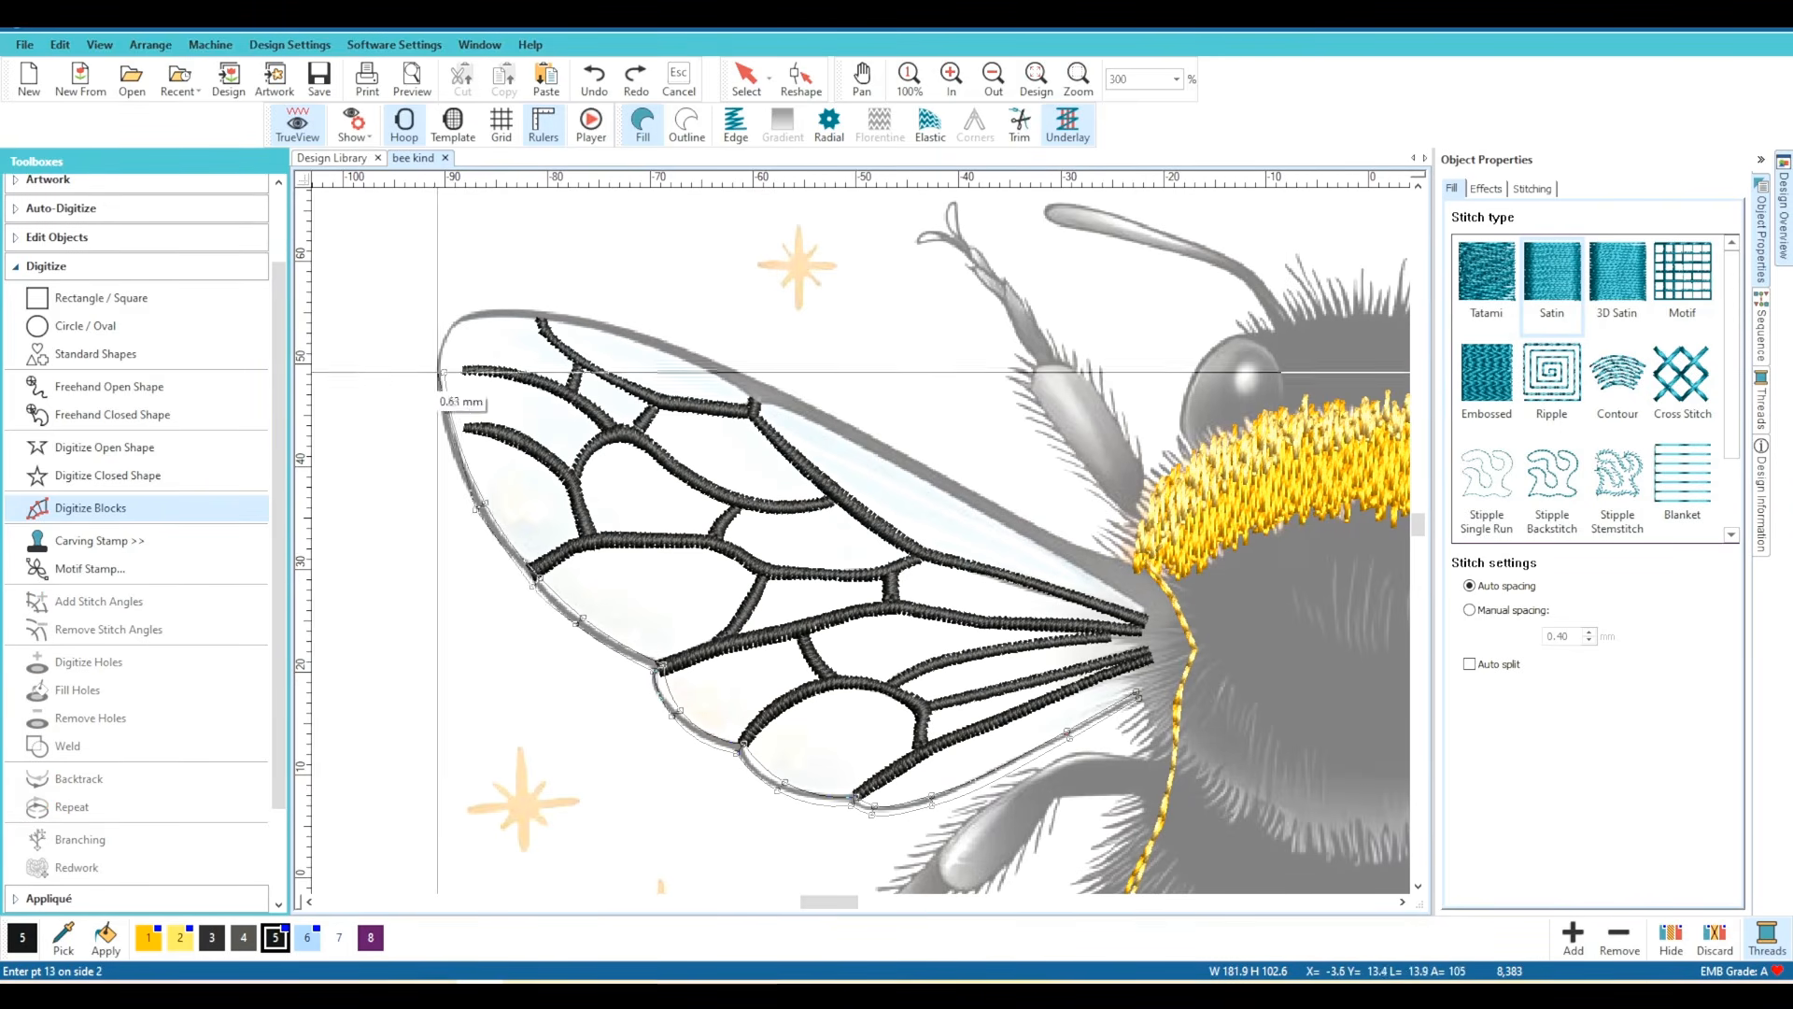
right_click(663, 347)
right_click(667, 340)
right_click(734, 385)
right_click(741, 370)
right_click(753, 404)
right_click(767, 386)
right_click(785, 407)
right_click(792, 396)
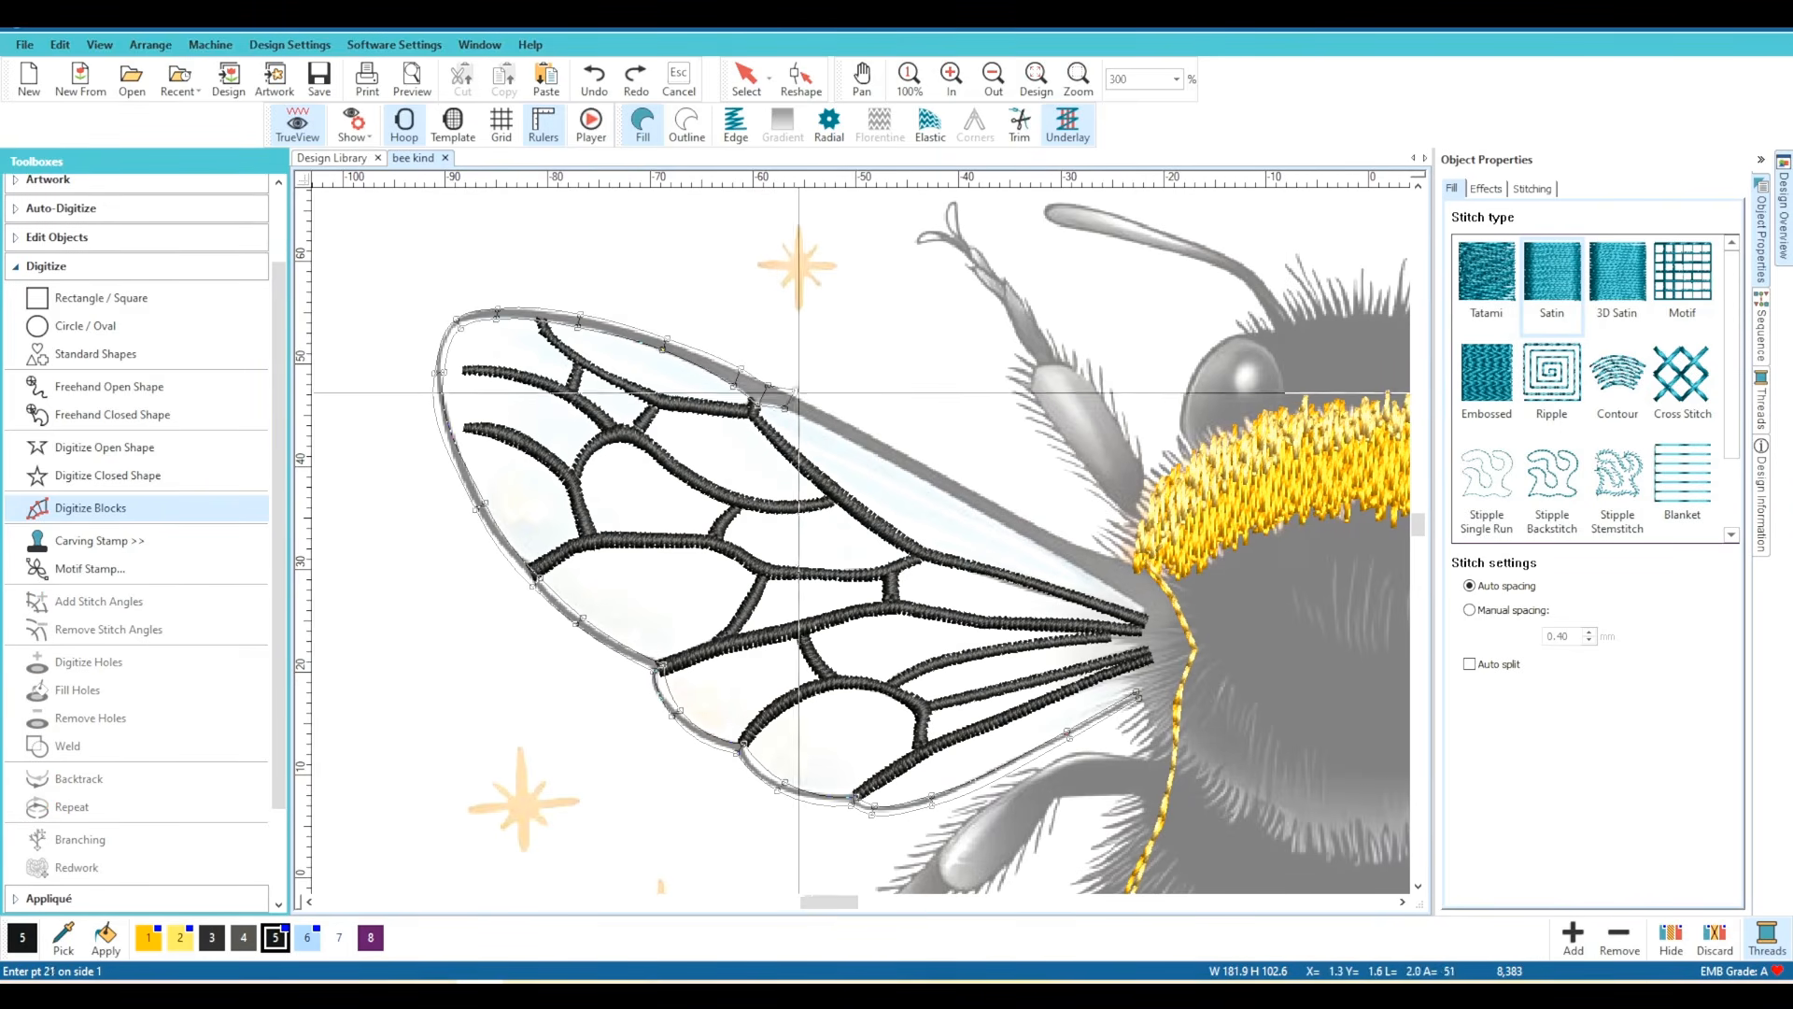
right_click(1006, 528)
right_click(1017, 511)
left_click(1147, 607)
left_click(1149, 571)
key("Return")
Select all black wing objects through the color sequence and group them
left_click_drag(852, 902, 858, 883)
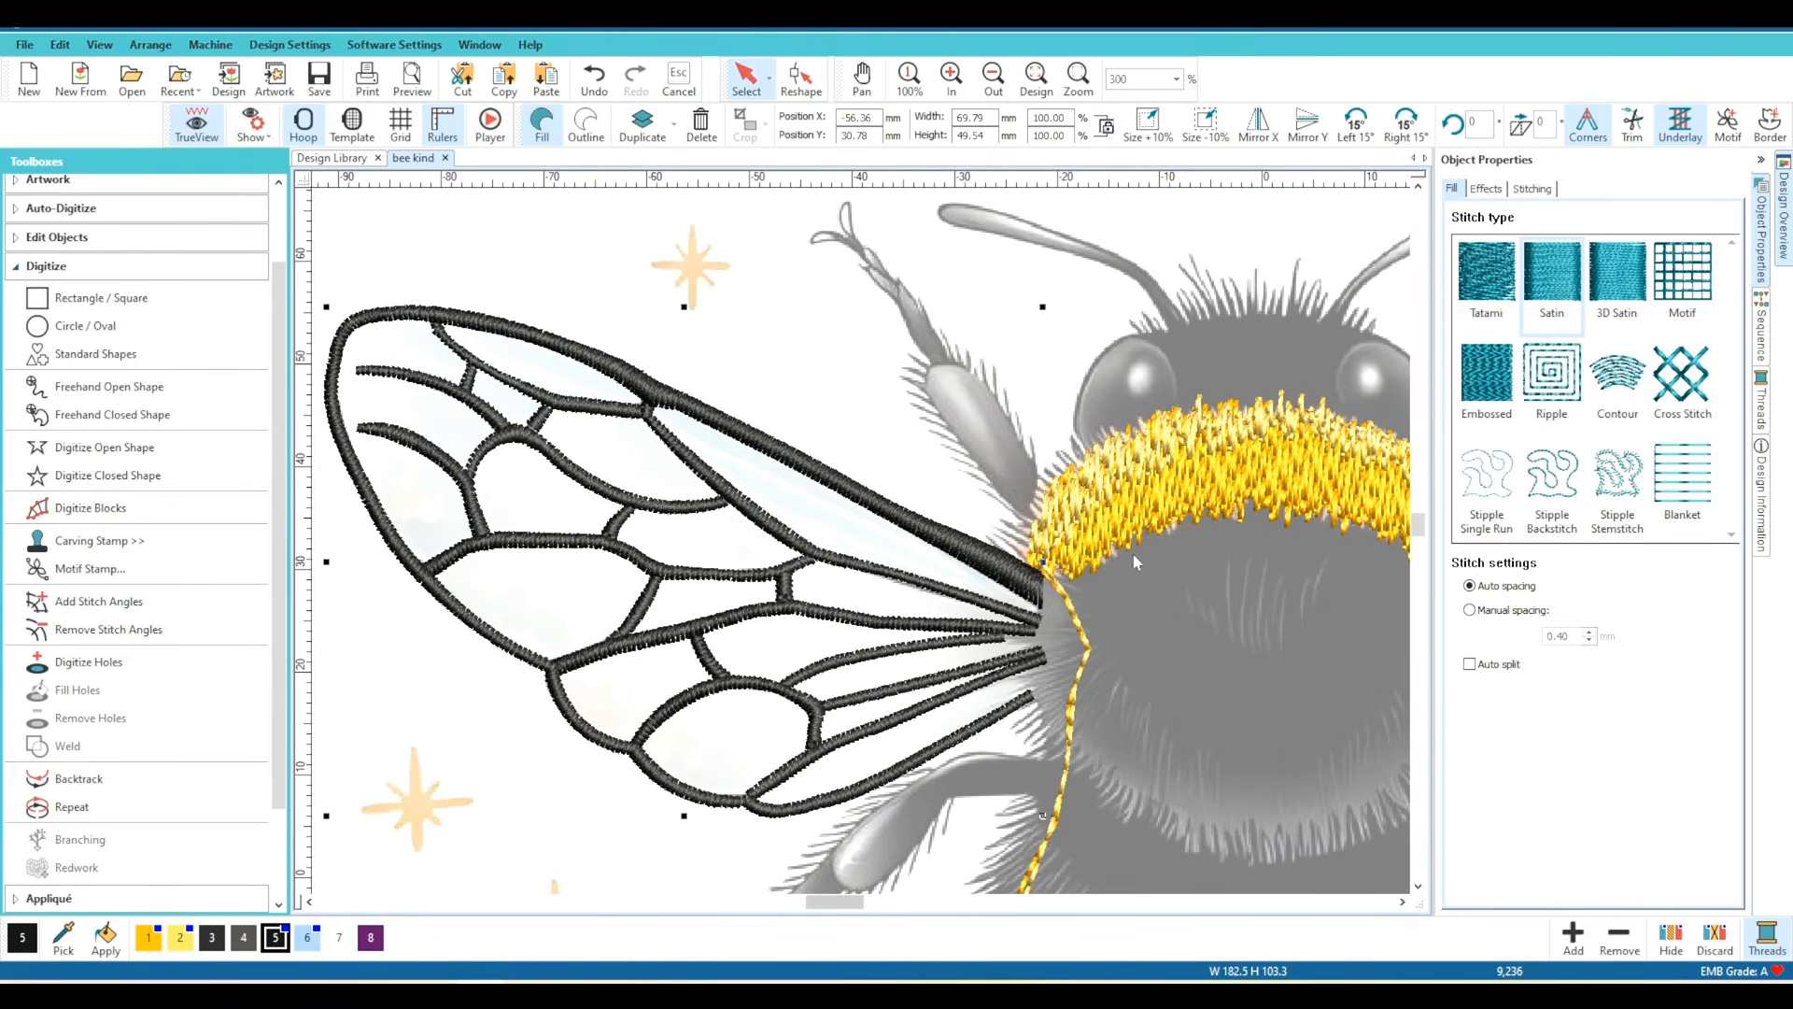
left_click(1761, 336)
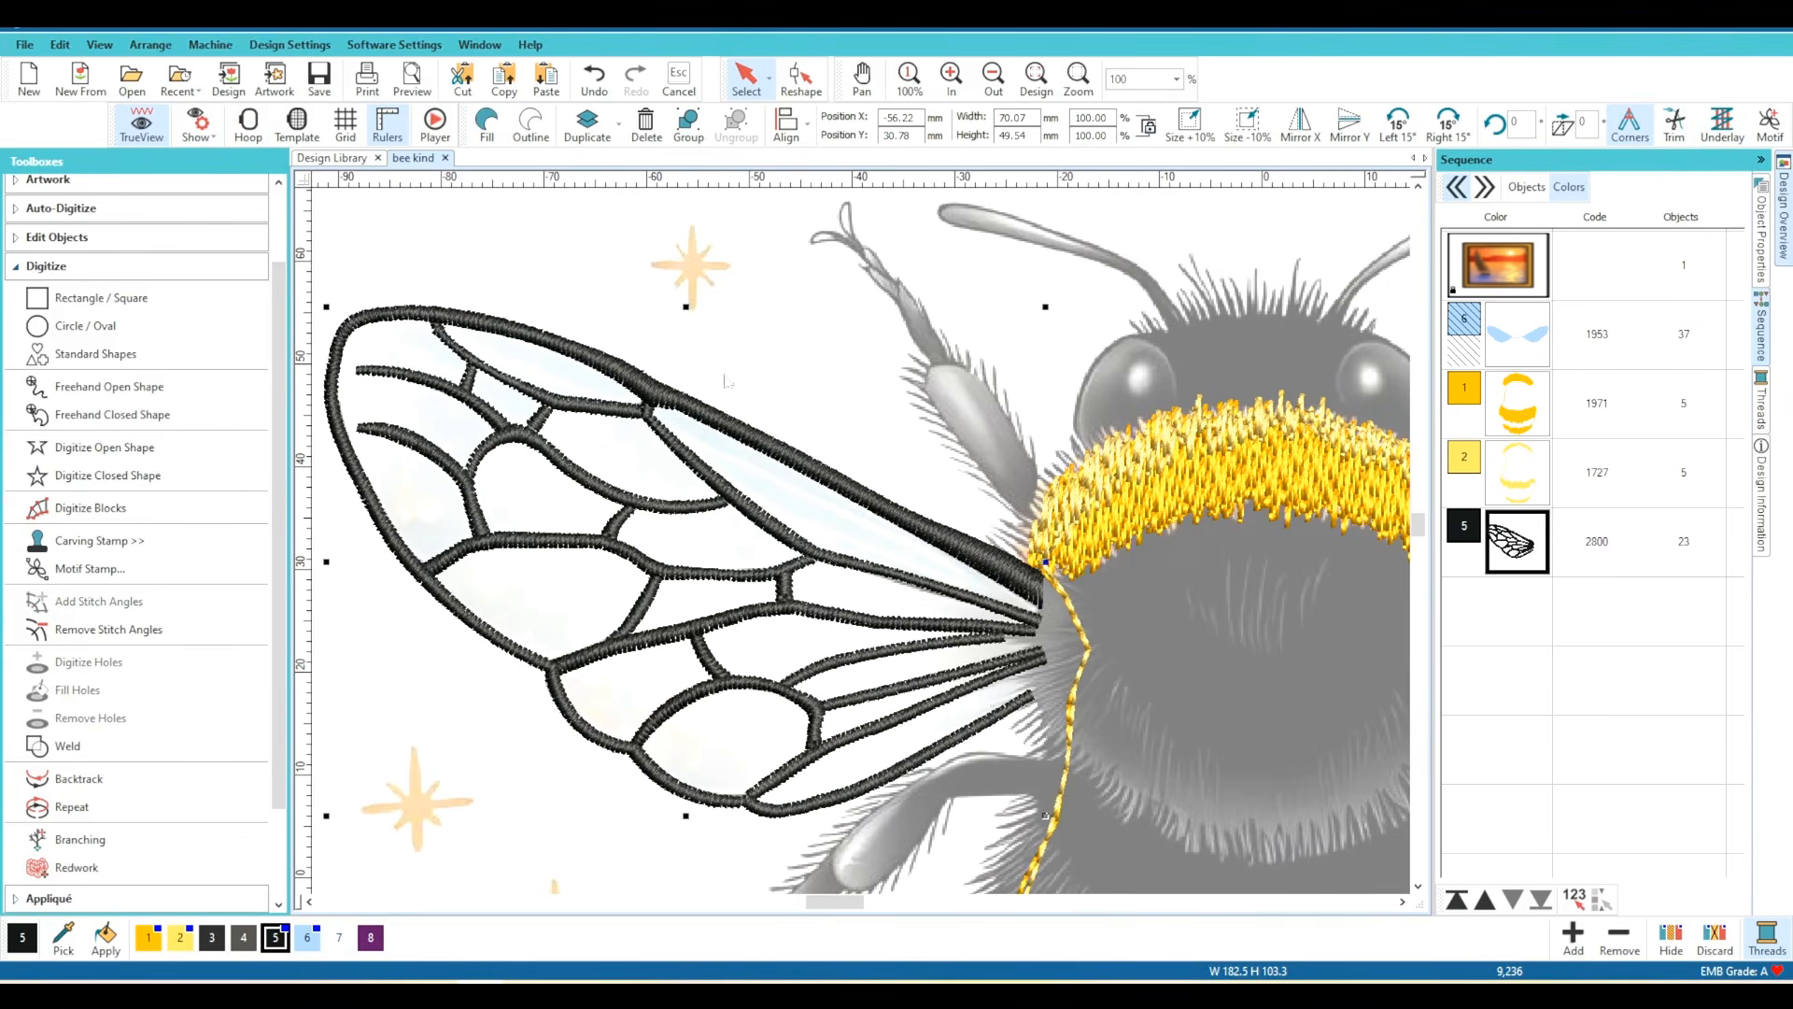
right_click(650, 411)
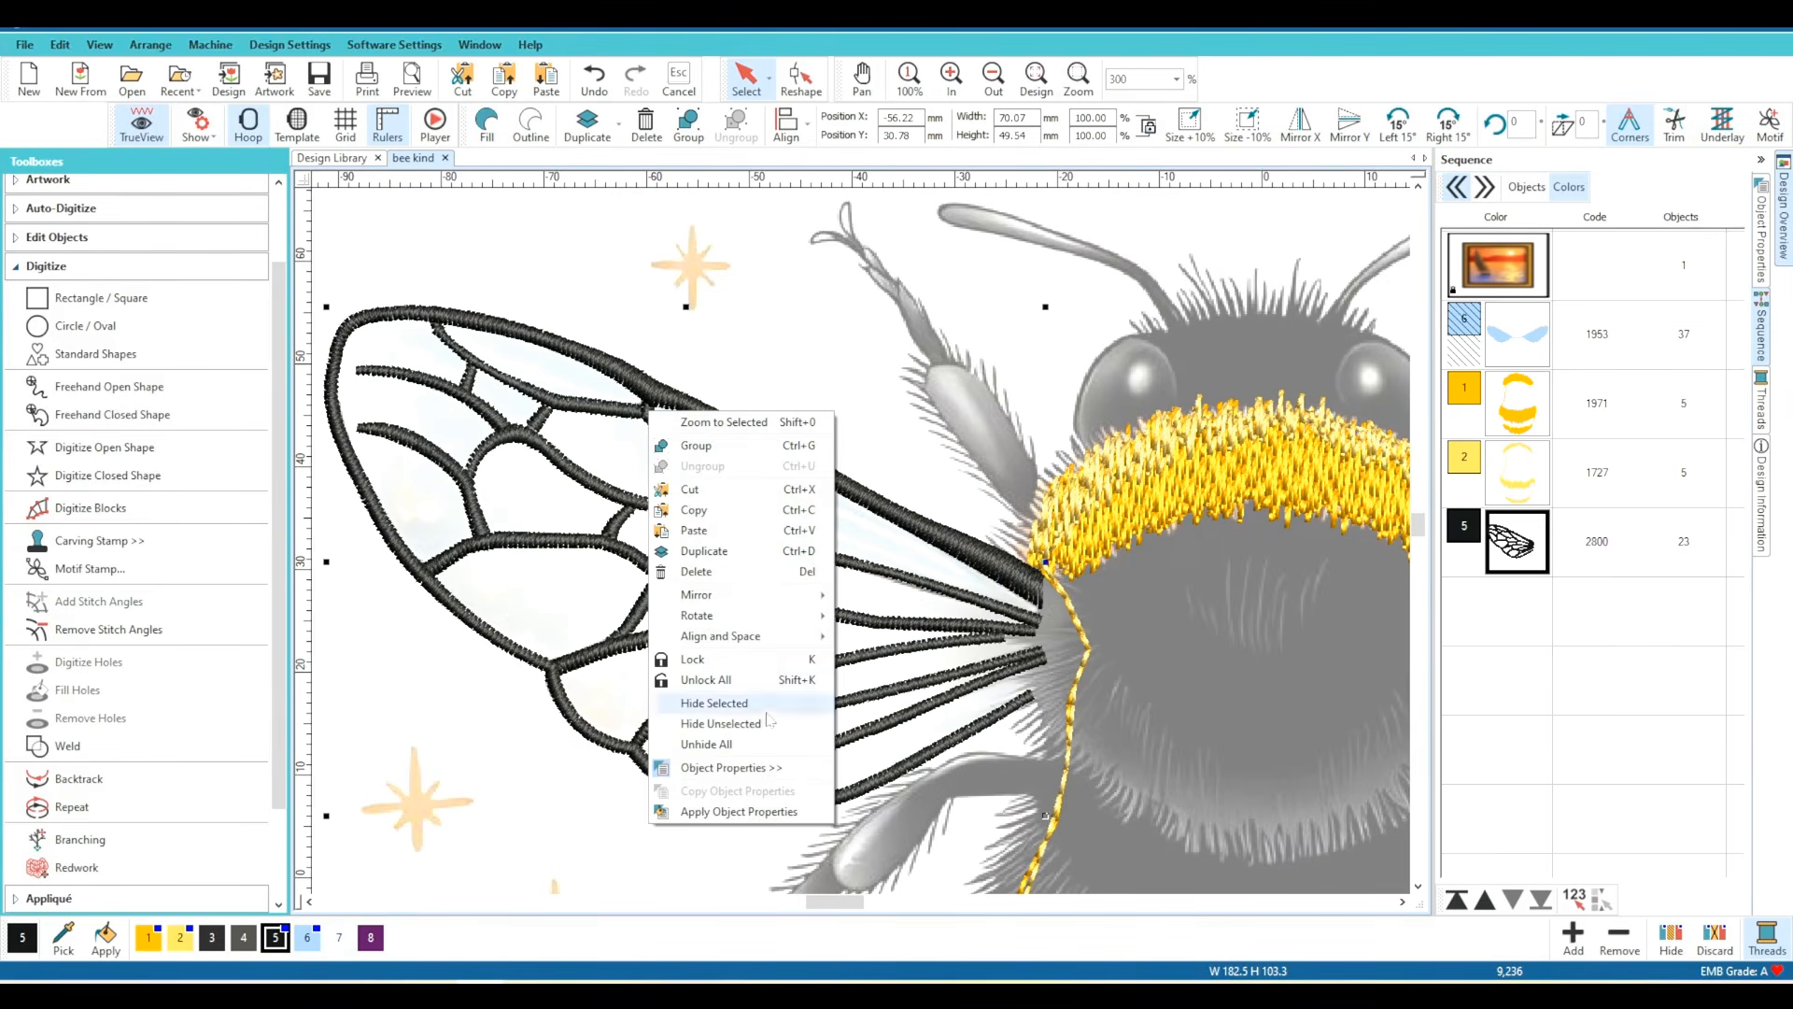
left_click(719, 743)
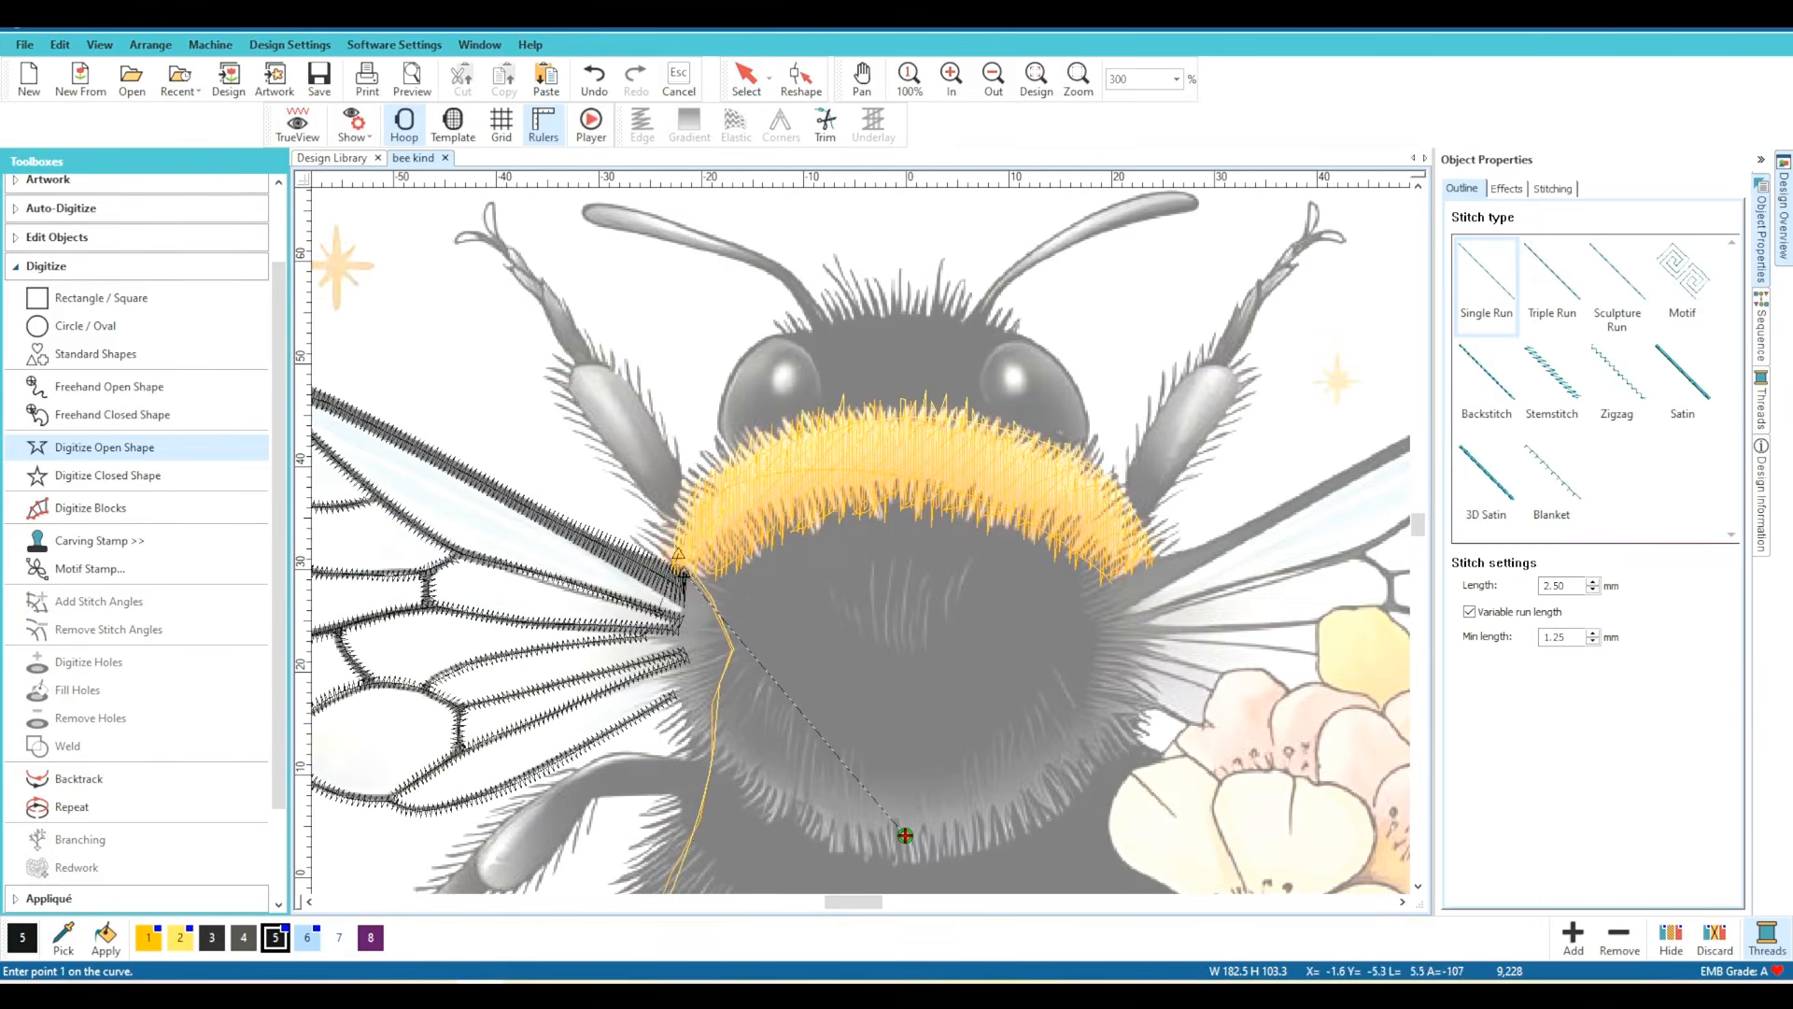
Digitize an open Single Run connector across the bee's body from the finished wing's base to the opposite wing base, about 42 mm wide
left_click(689, 581)
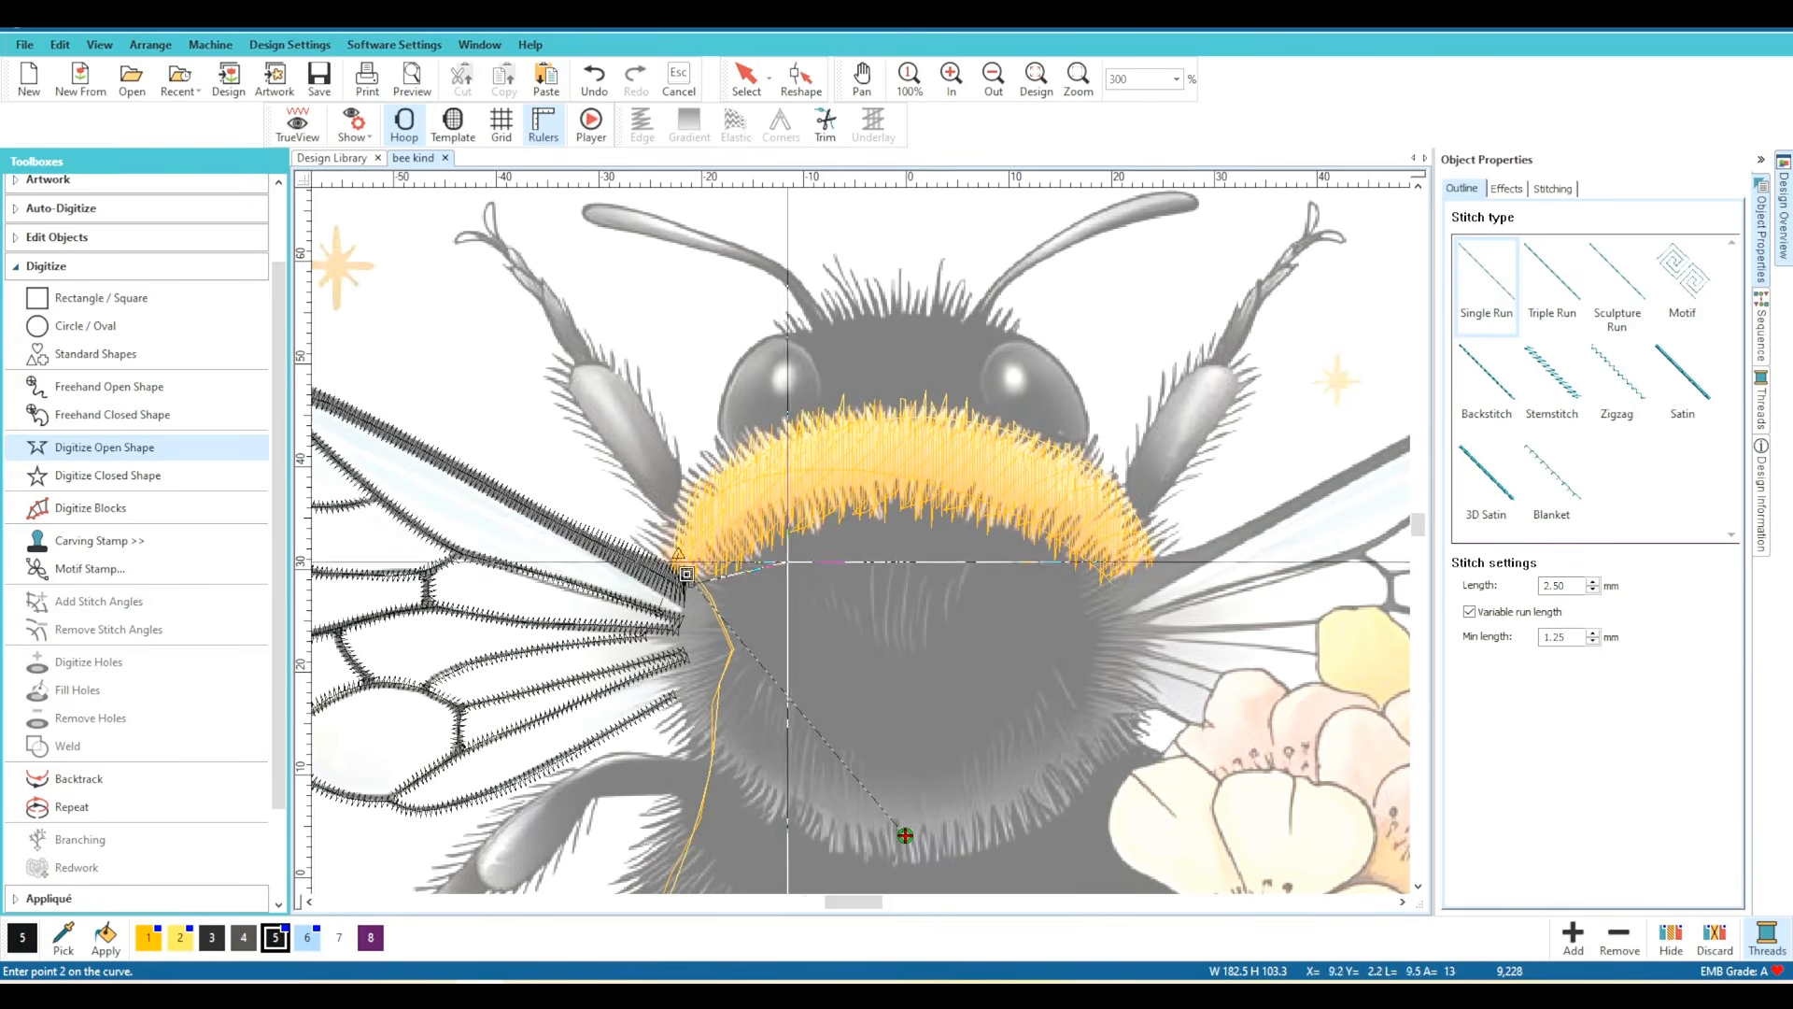
left_click(808, 579)
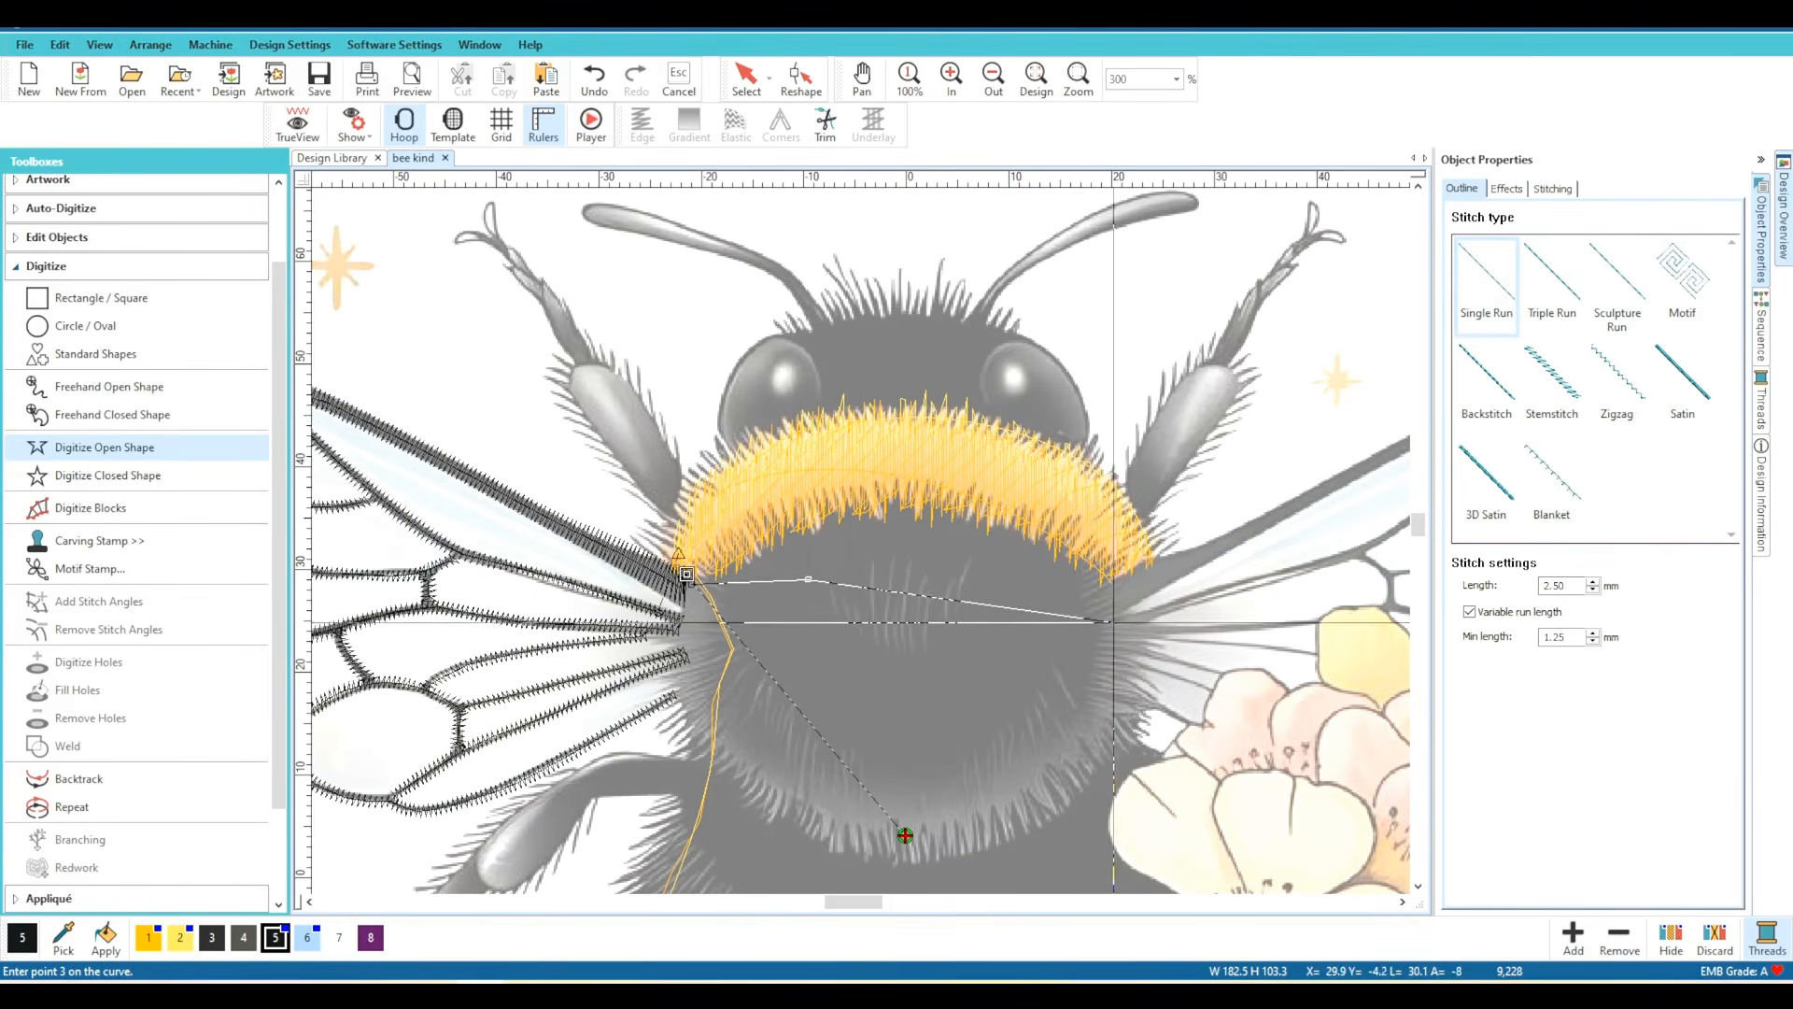
left_click(1116, 619)
key("Return")
key("t")
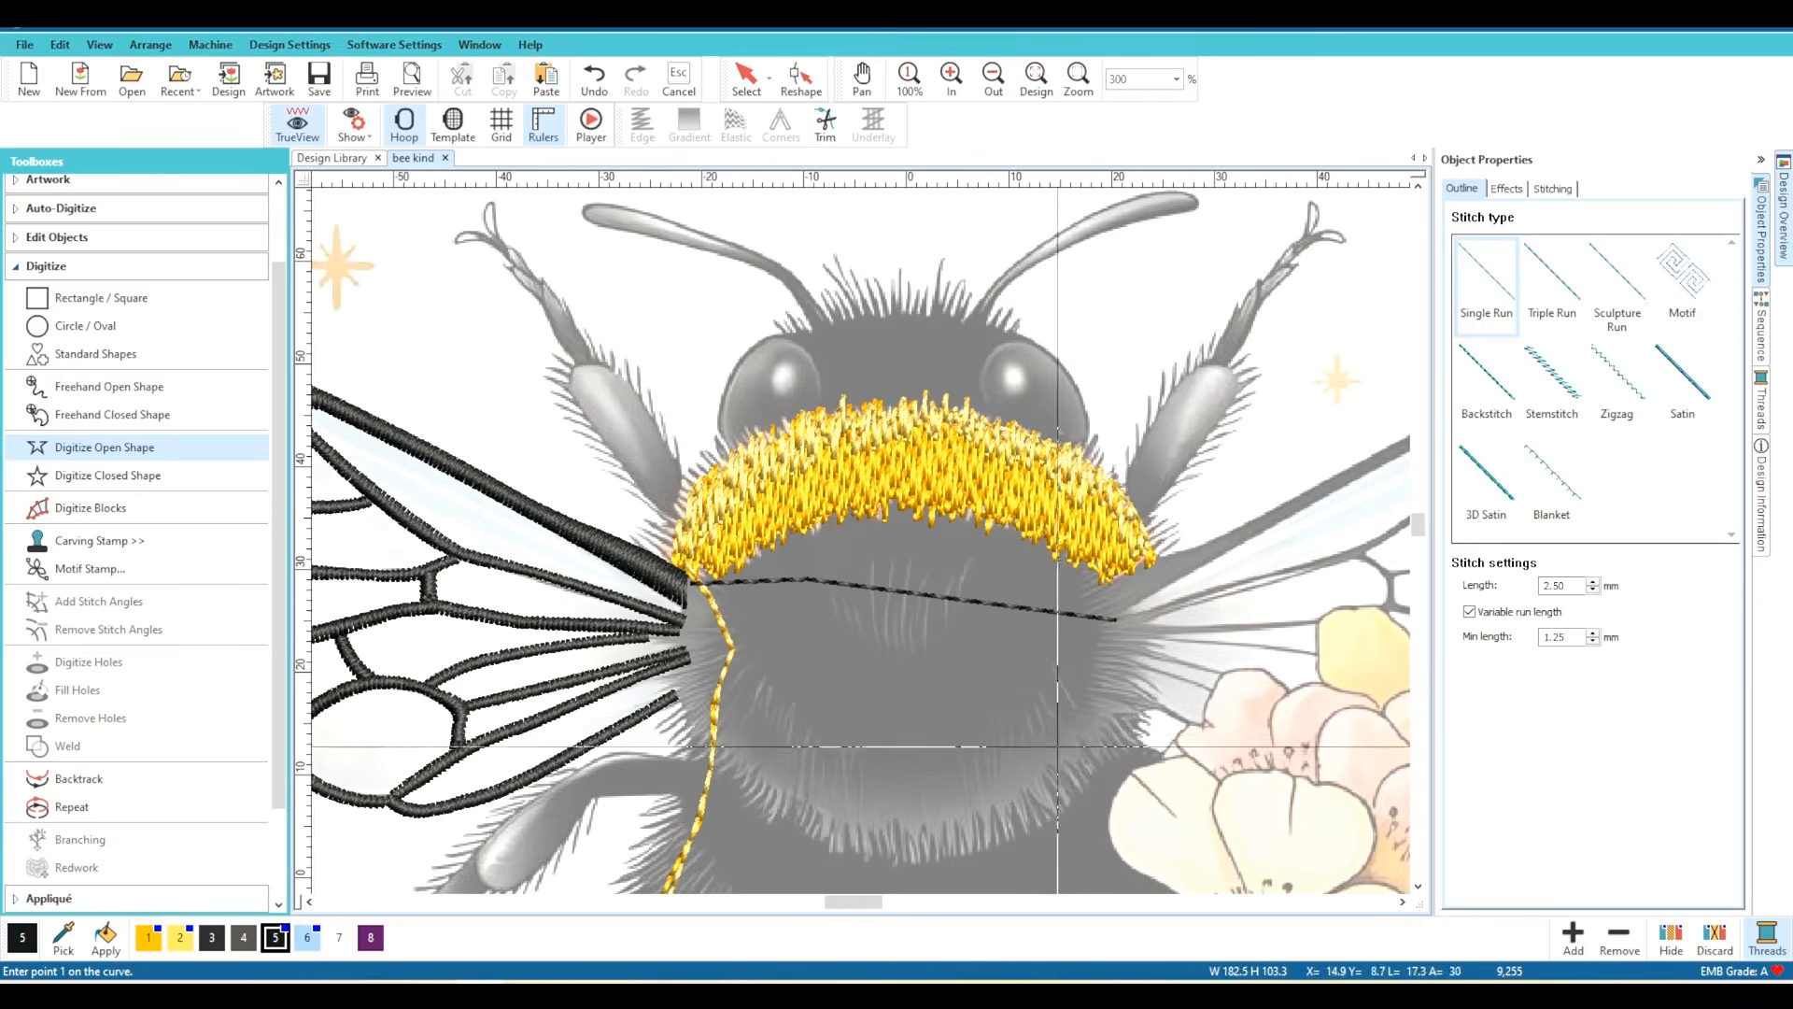
Mirror-copy the grouped black wing horizontally about the bee's vertical centerline onto the opposite side
left_click(1177, 79)
left_click(1144, 157)
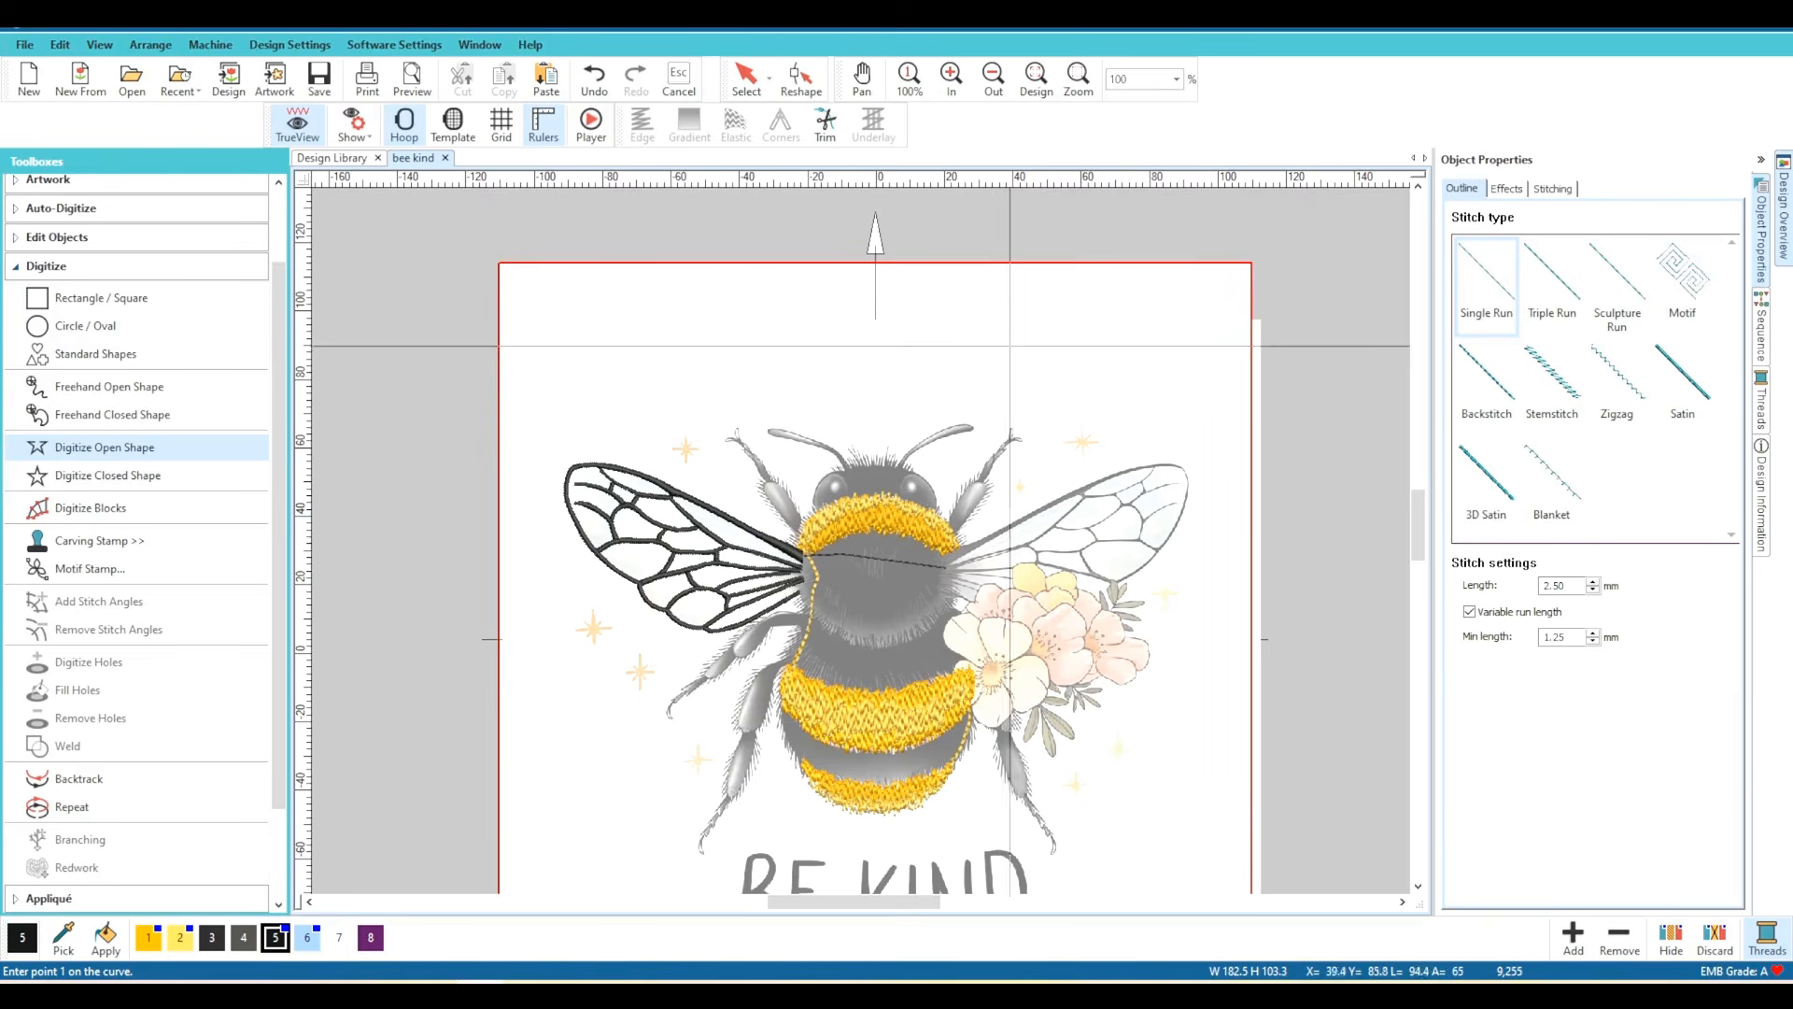
key("Escape")
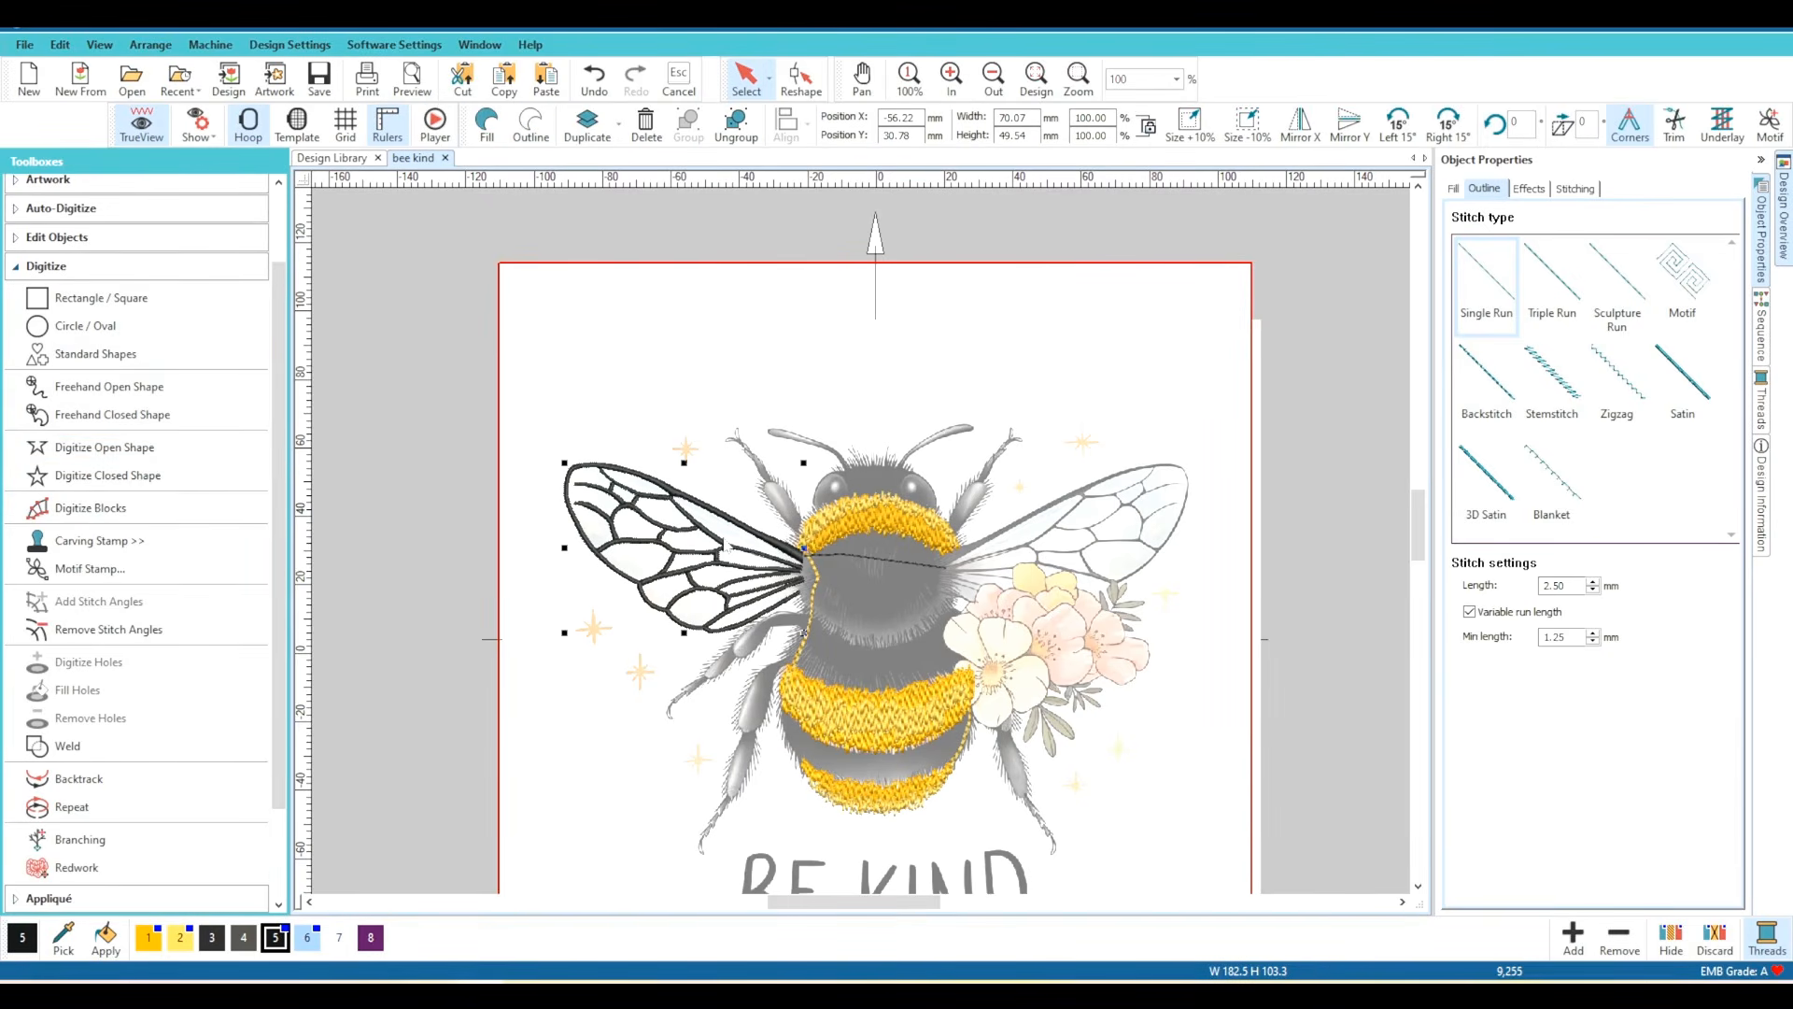
scroll(136, 812, "down", 3)
left_click(133, 820)
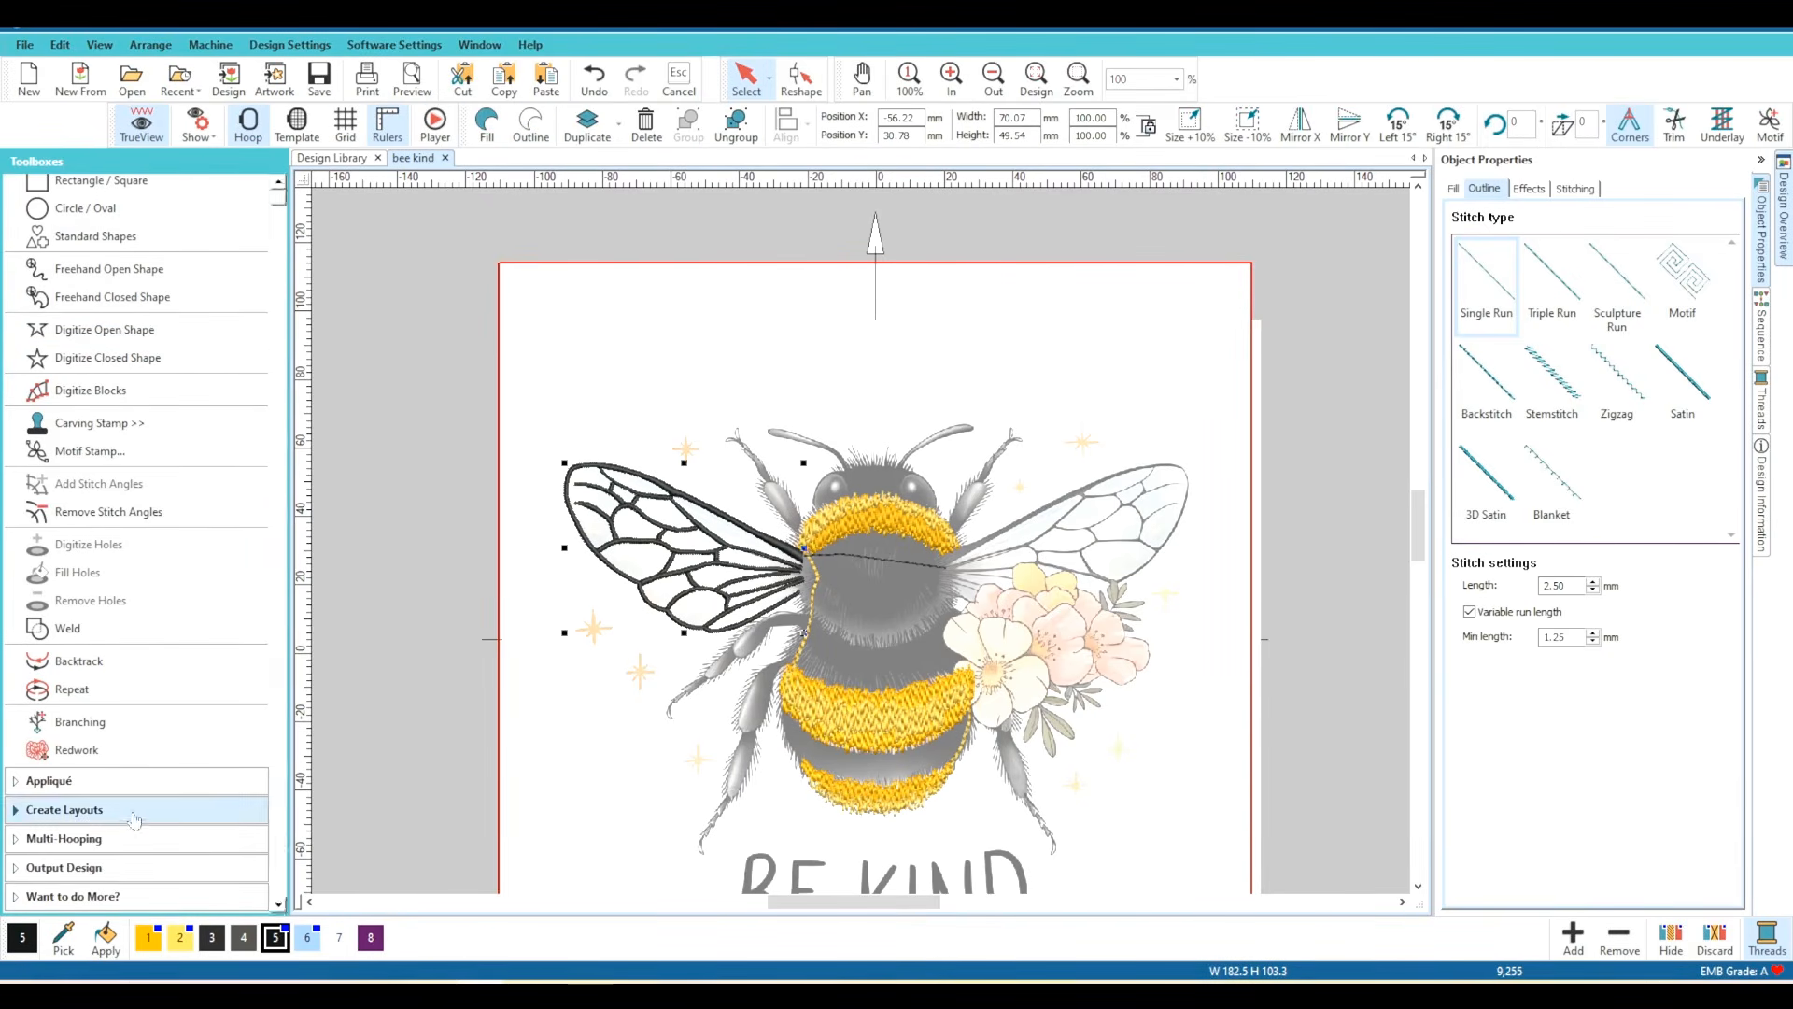
left_click(121, 428)
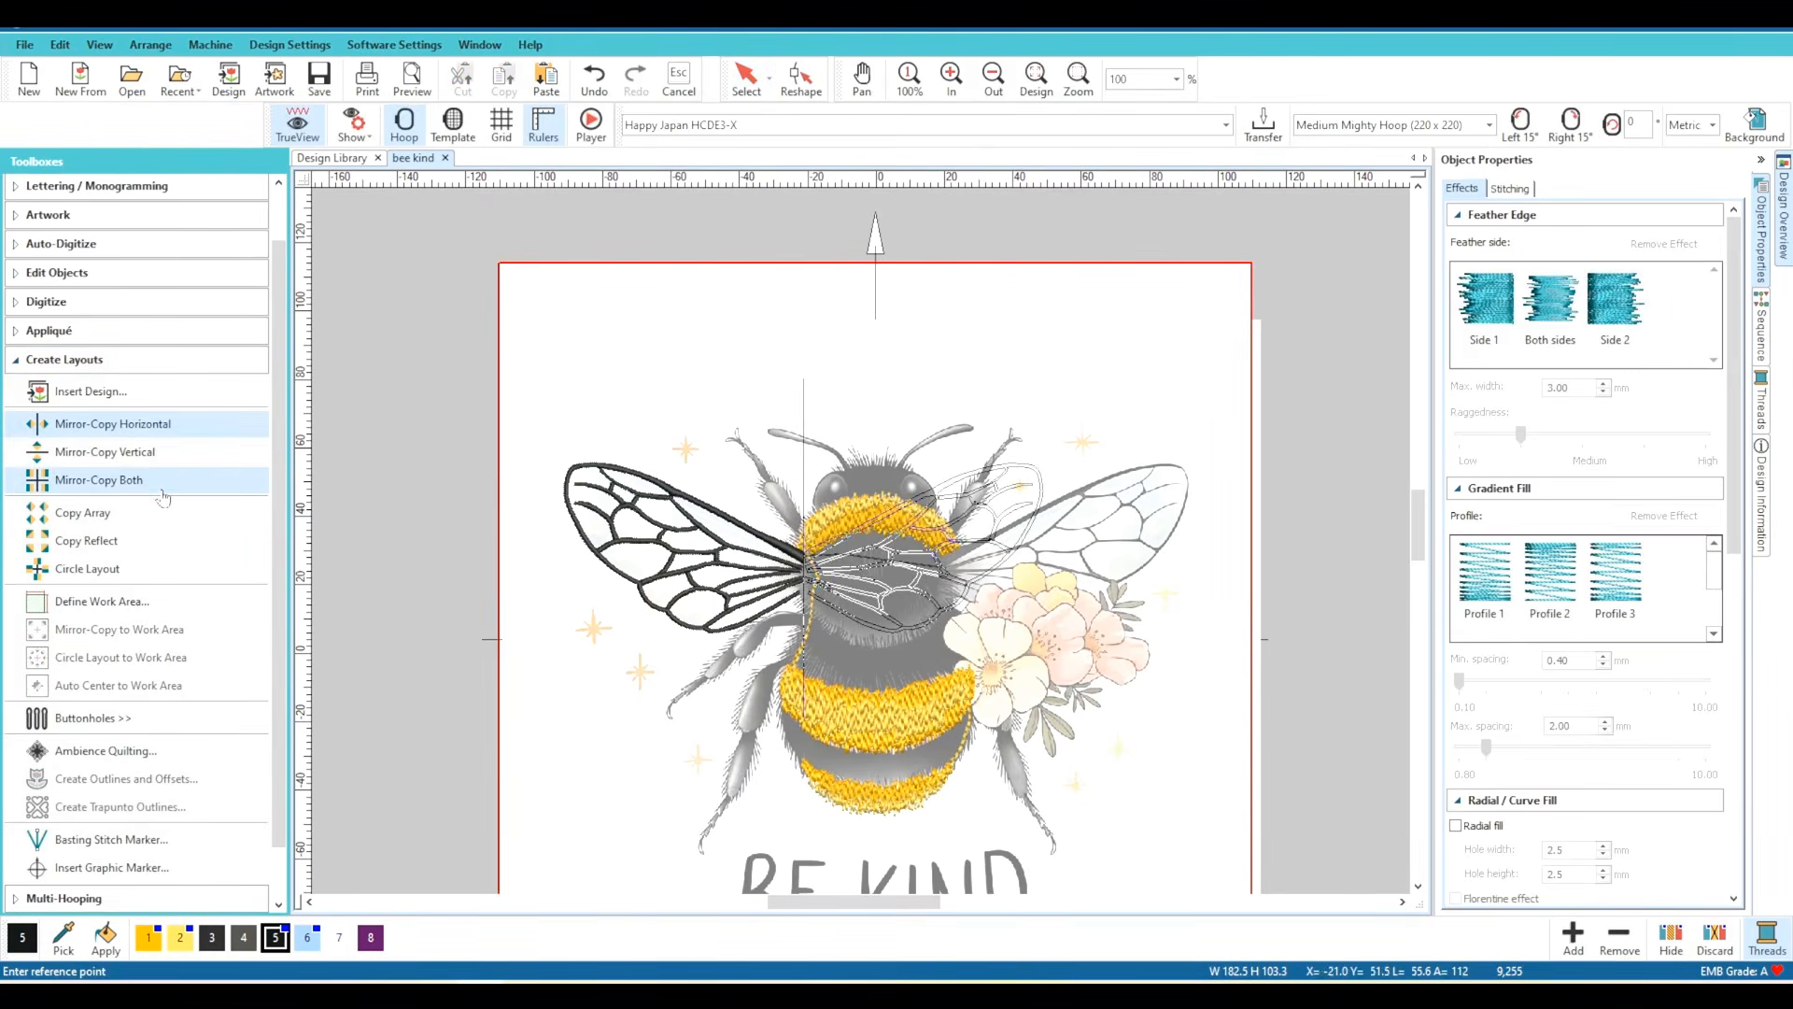
left_click(878, 637)
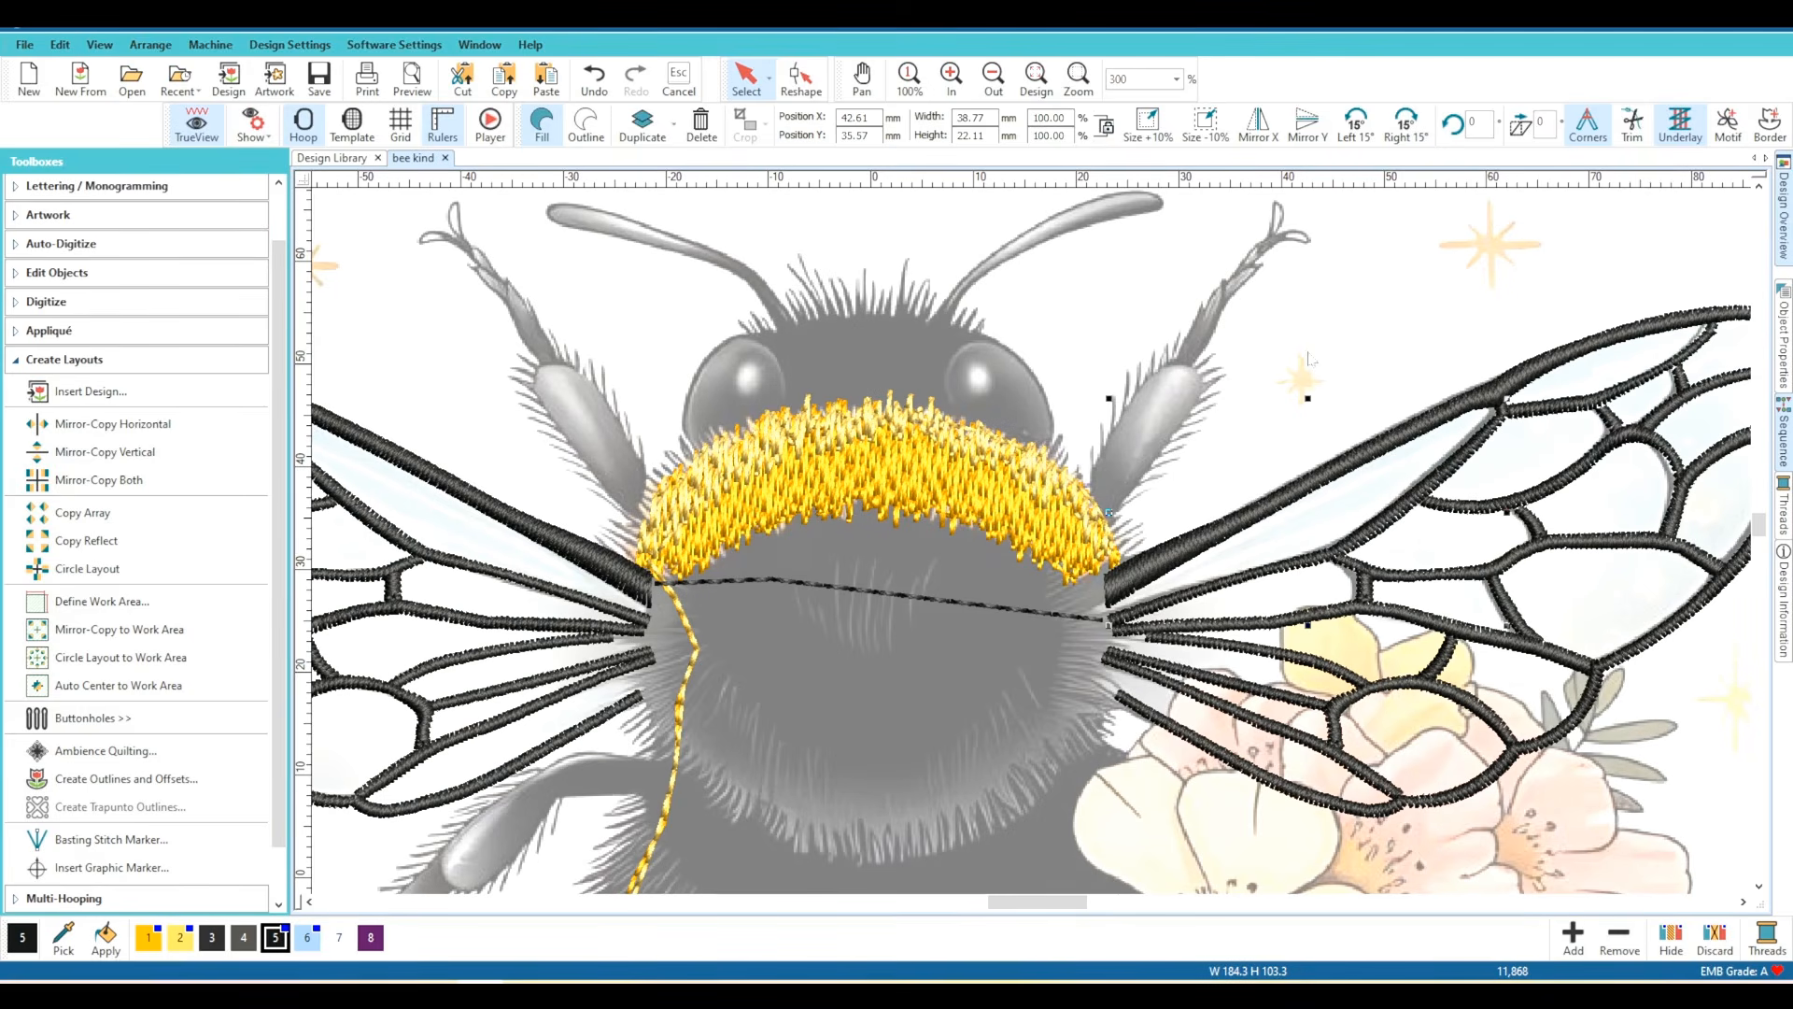
Unhide all objects and shift the mirrored black wing slightly to fit the blue wing fill, centered at about X 57.07, Y 30.60 mm
left_click(1348, 333)
right_click(1351, 334)
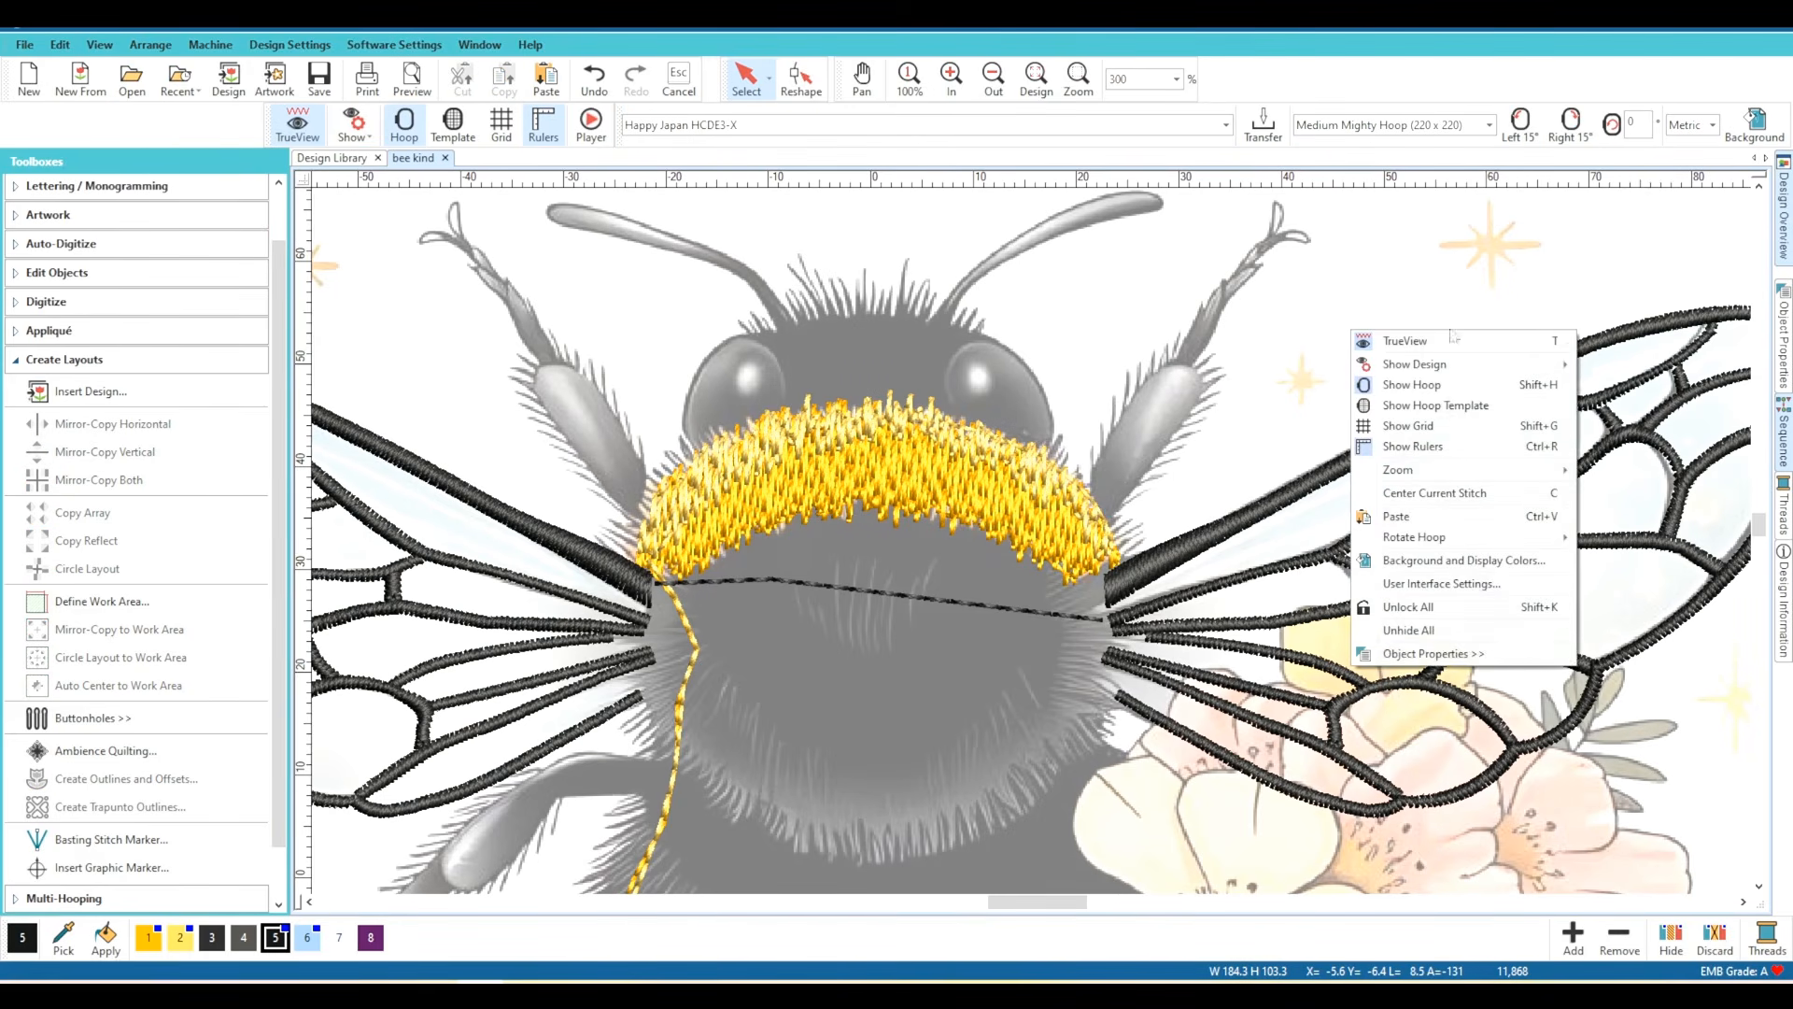
left_click(1439, 631)
left_click_drag(1032, 906, 1052, 906)
left_click(1079, 602)
left_click_drag(1073, 600, 1114, 594)
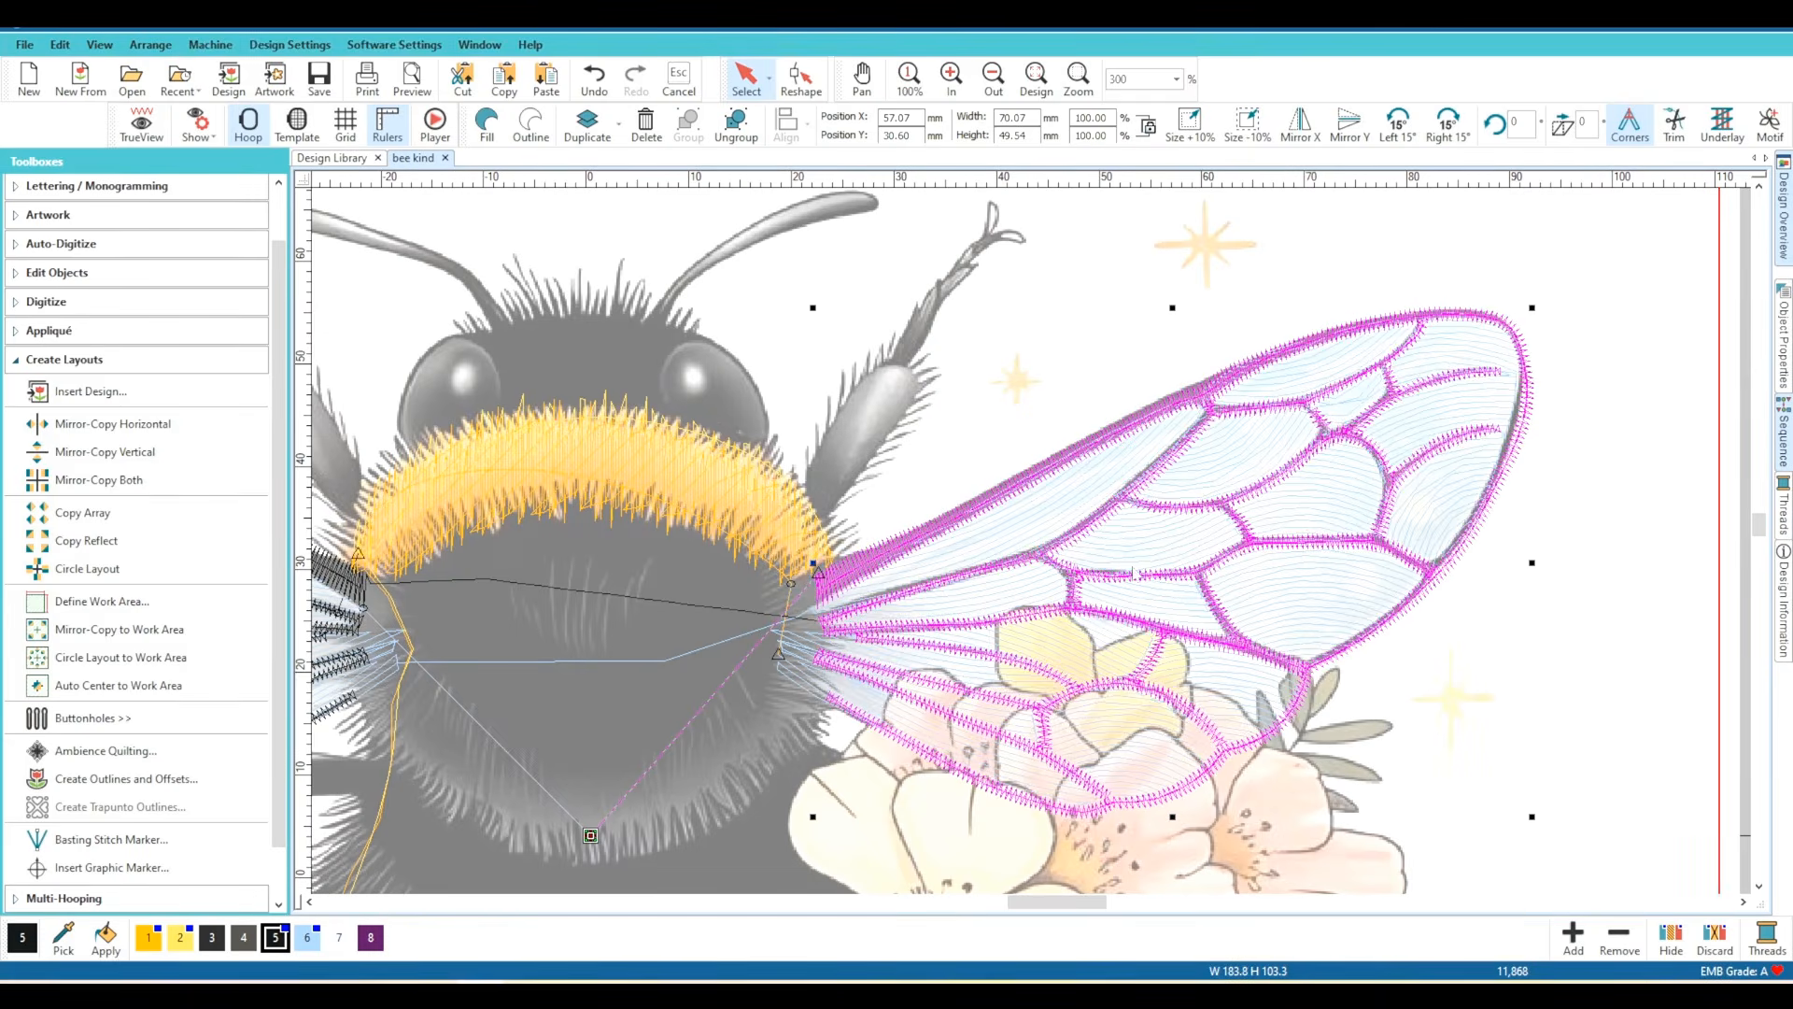
Inspect both finished wings in the realistic stitch view at 100% zoom, with the artwork hidden and shown
key("t")
left_click(751, 614)
key("h")
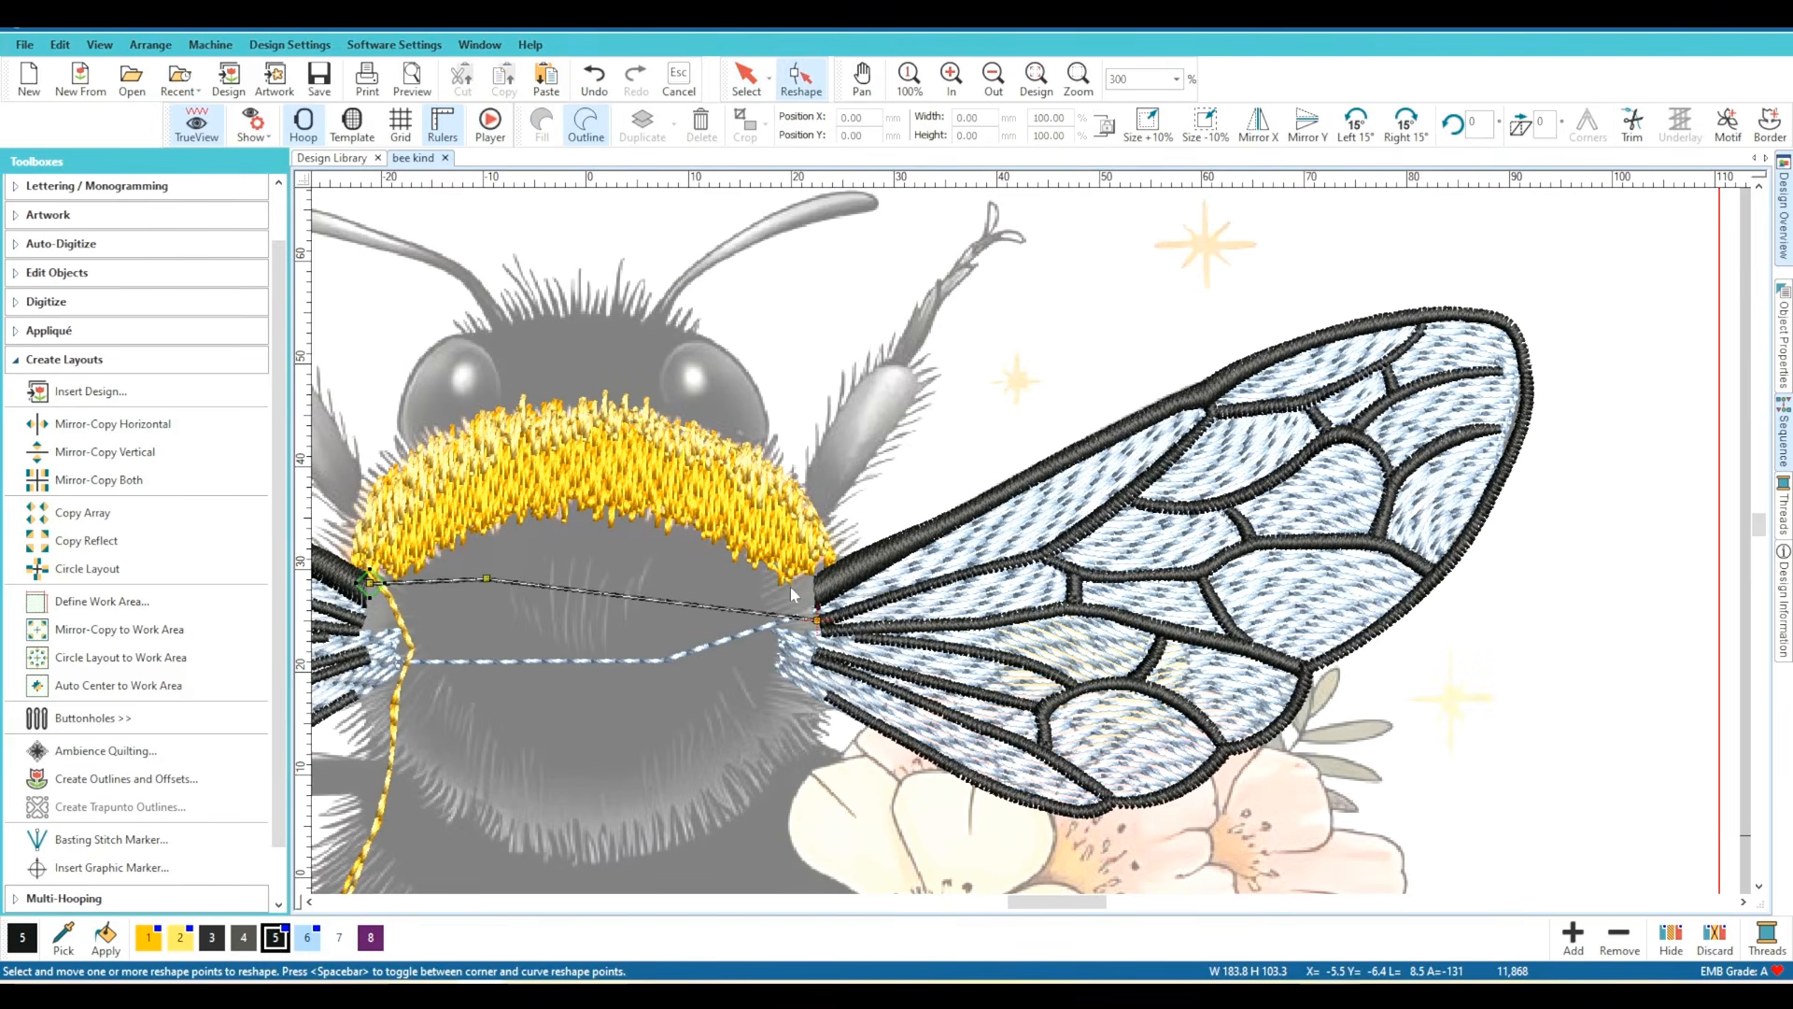
left_click(1176, 79)
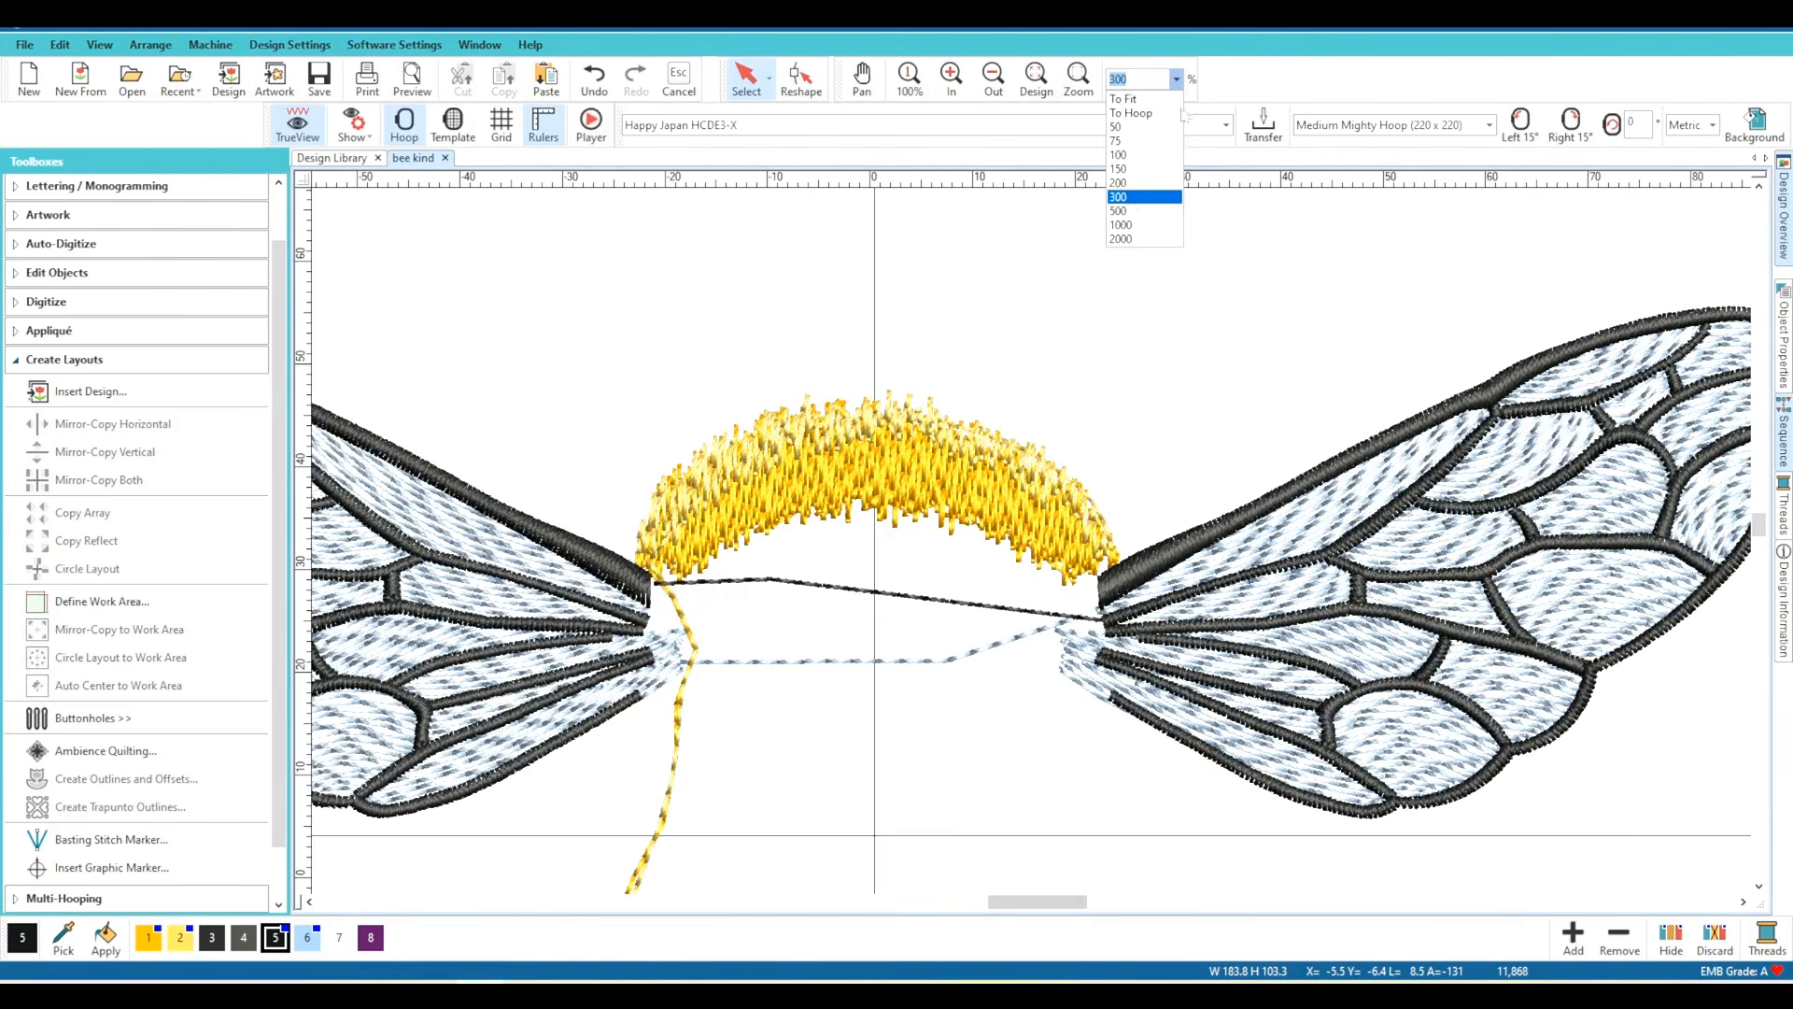
left_click(1141, 155)
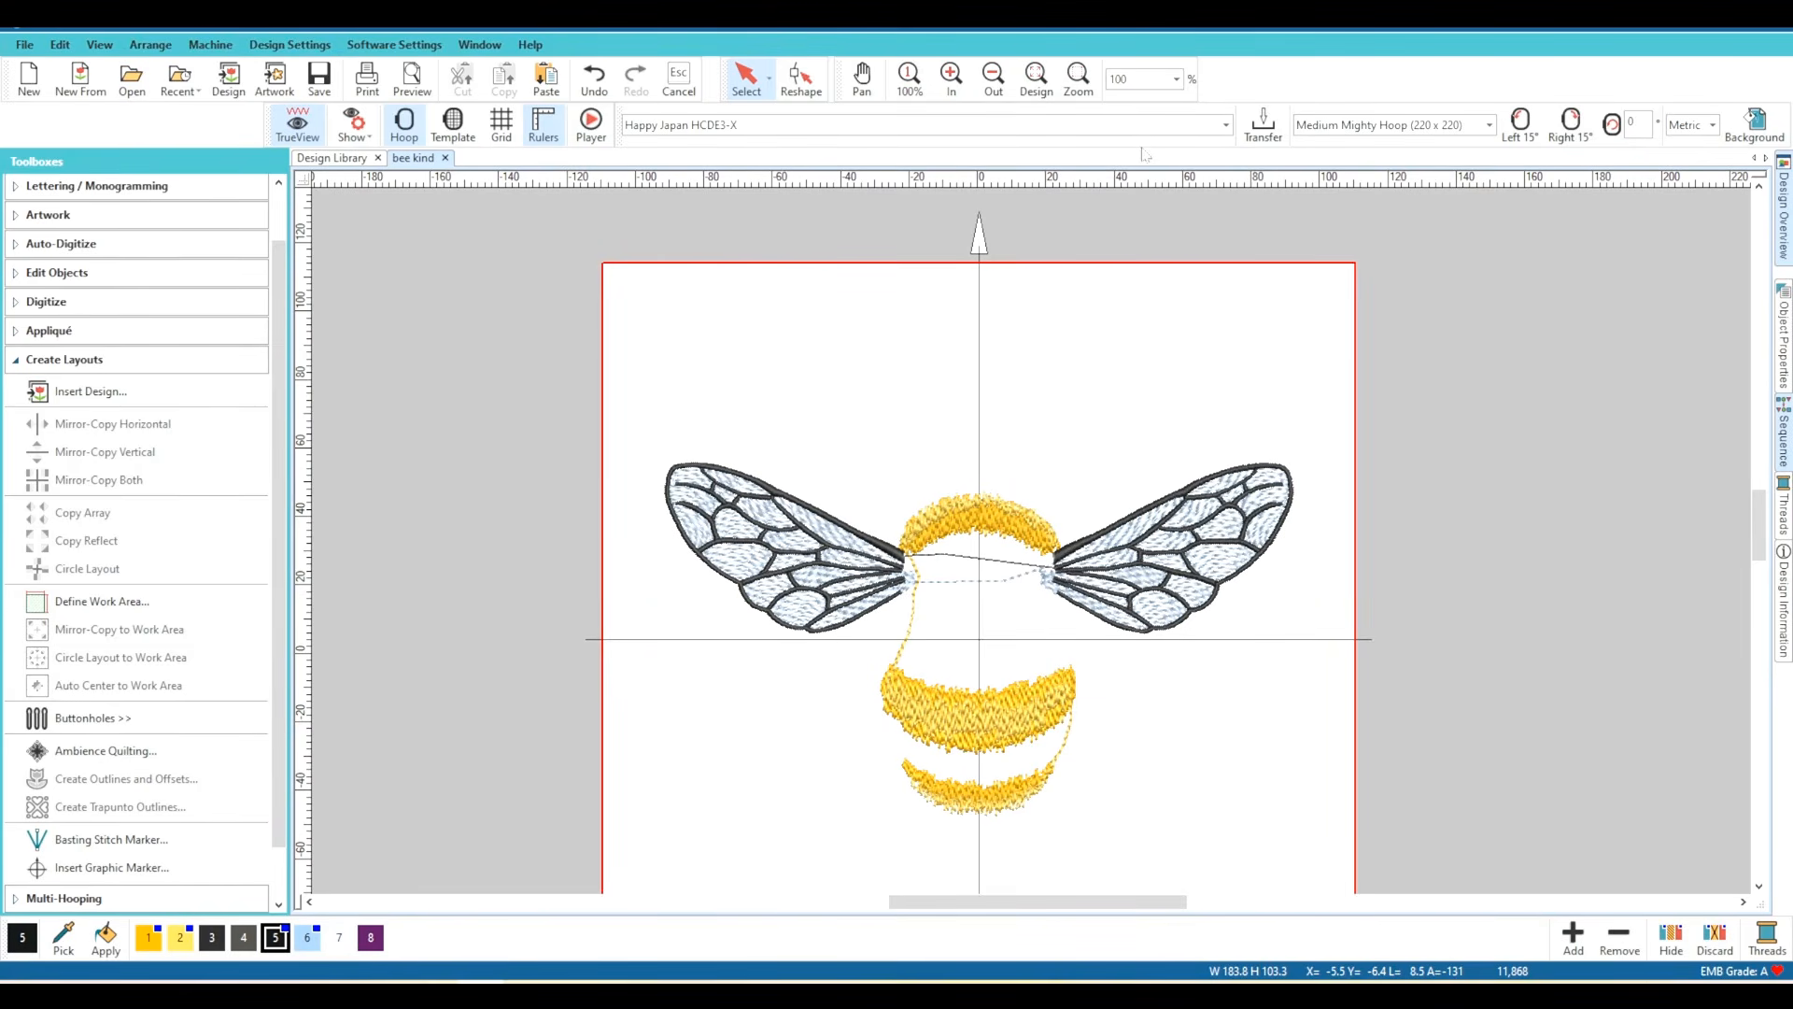
key("d")
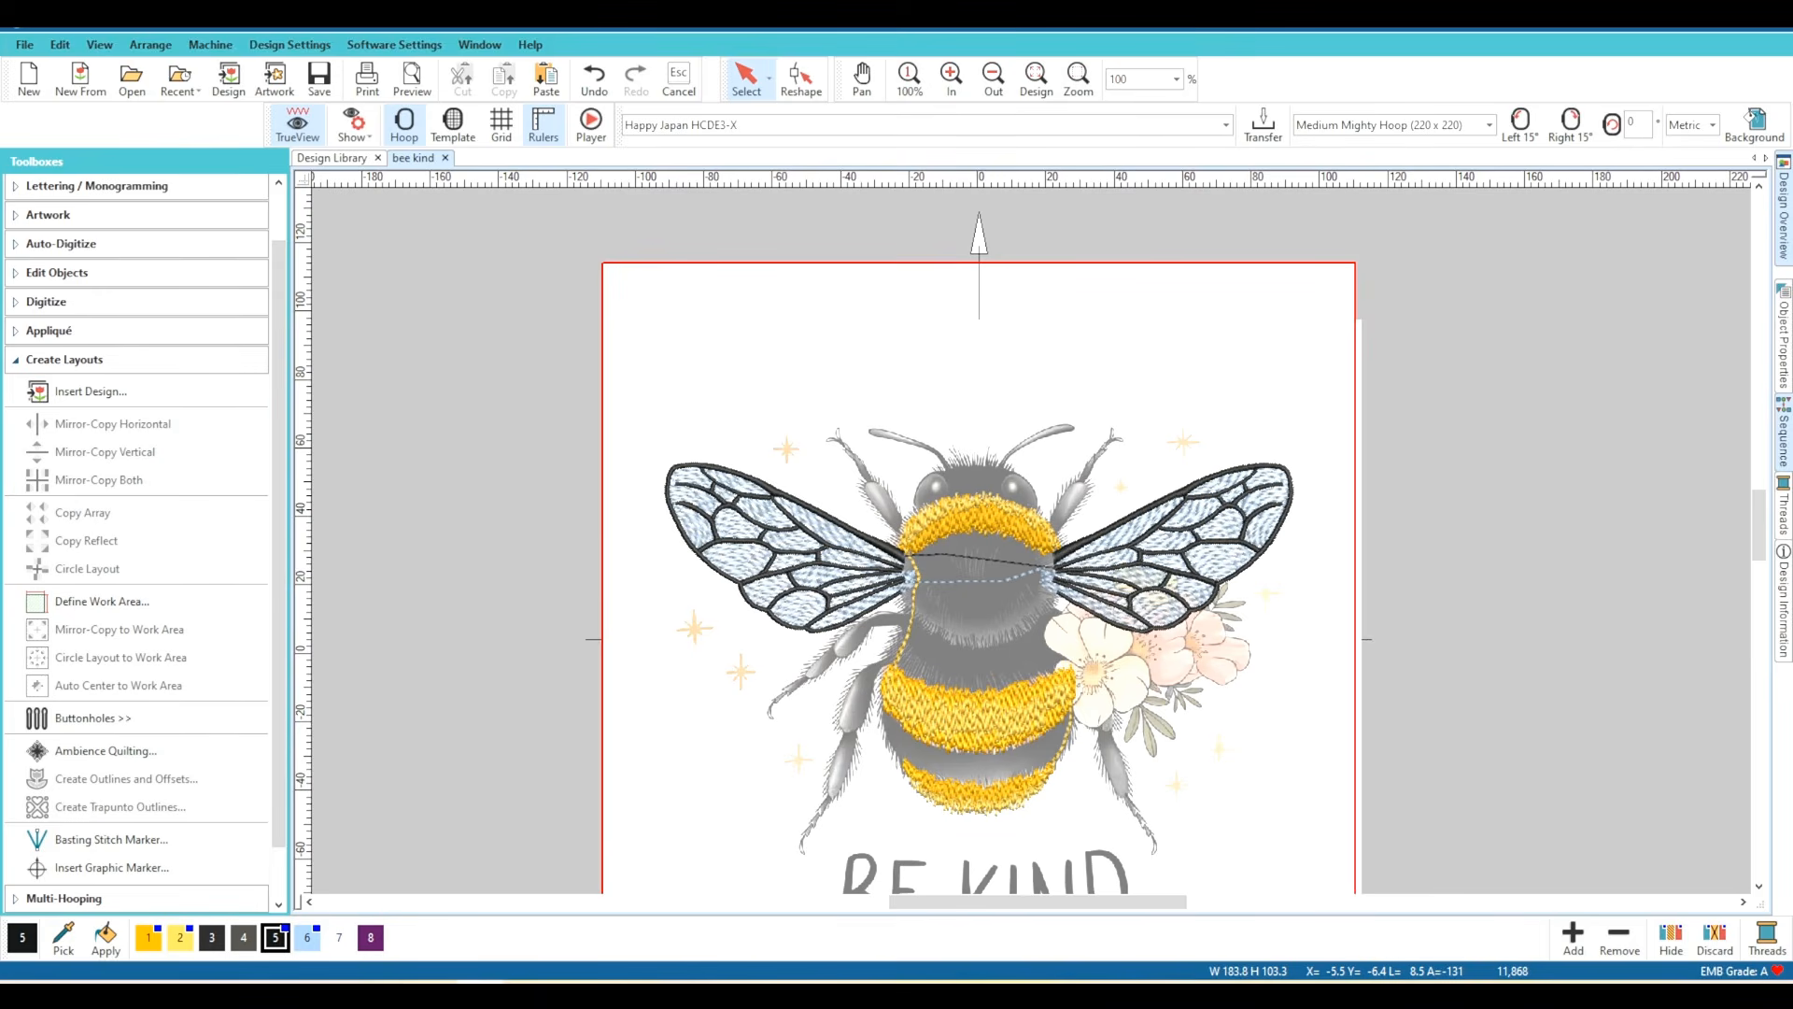
left_click_drag(1758, 536, 1758, 543)
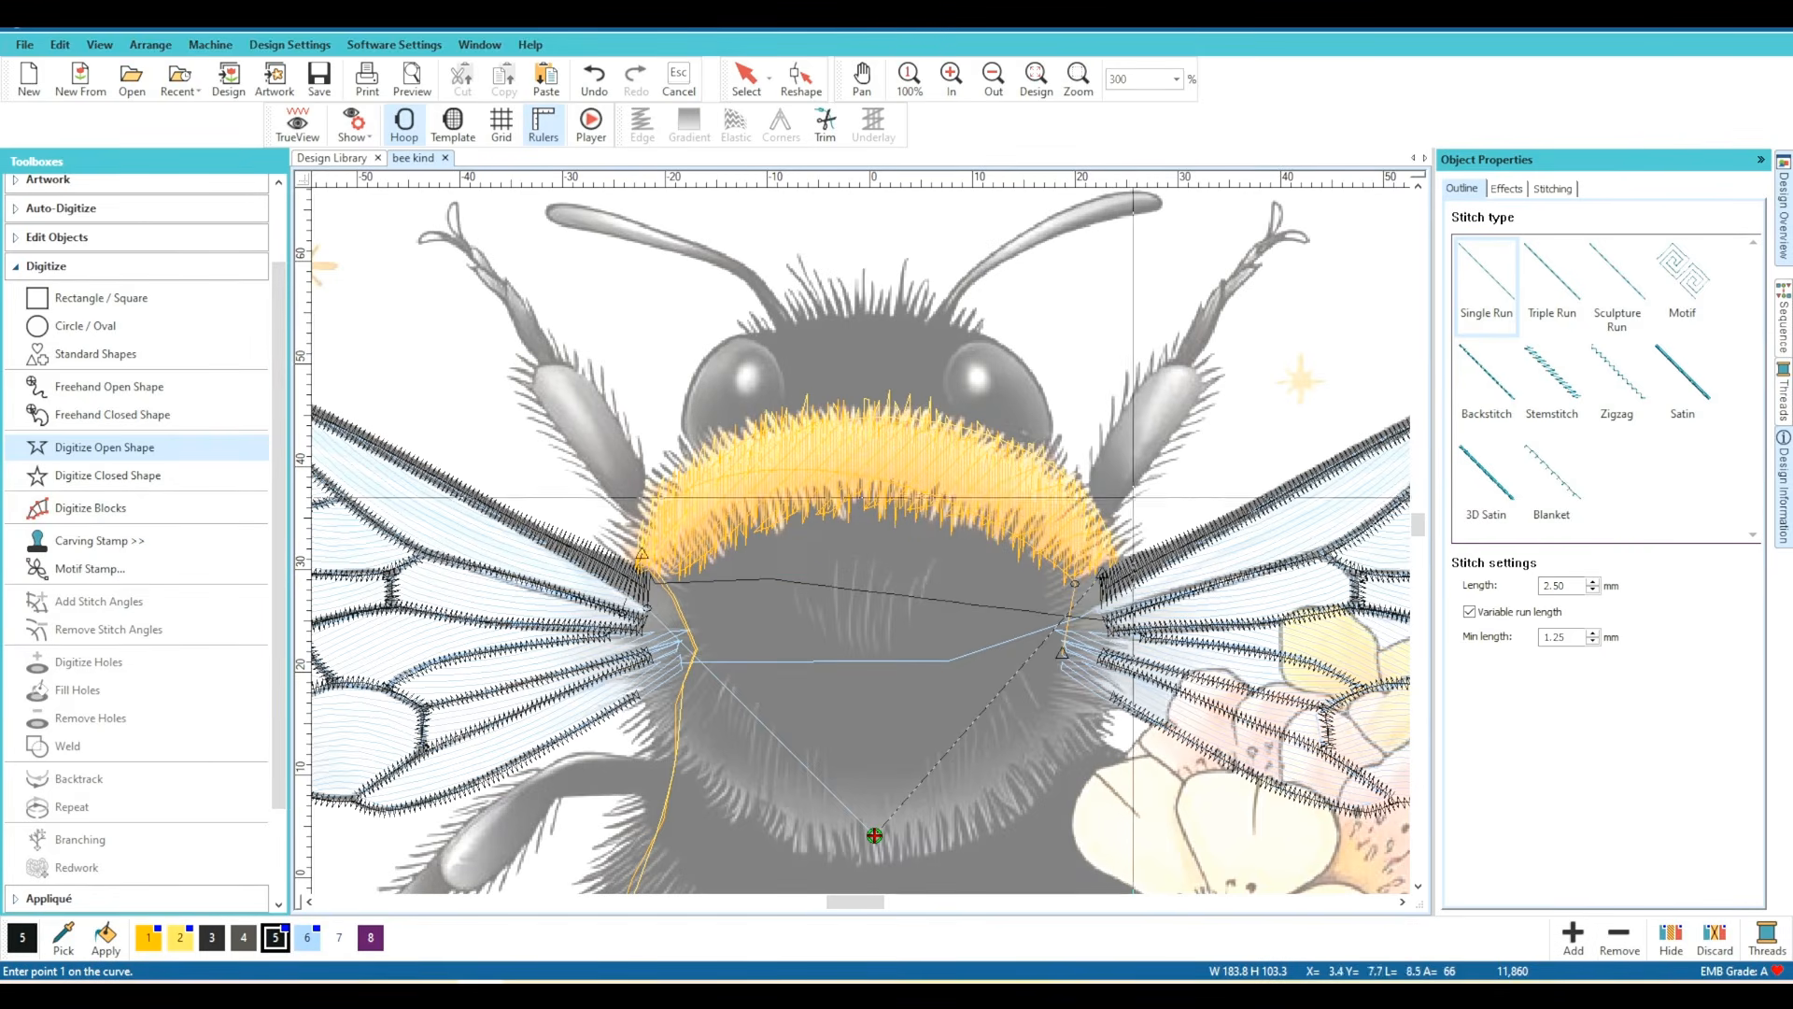
left_click(1099, 574)
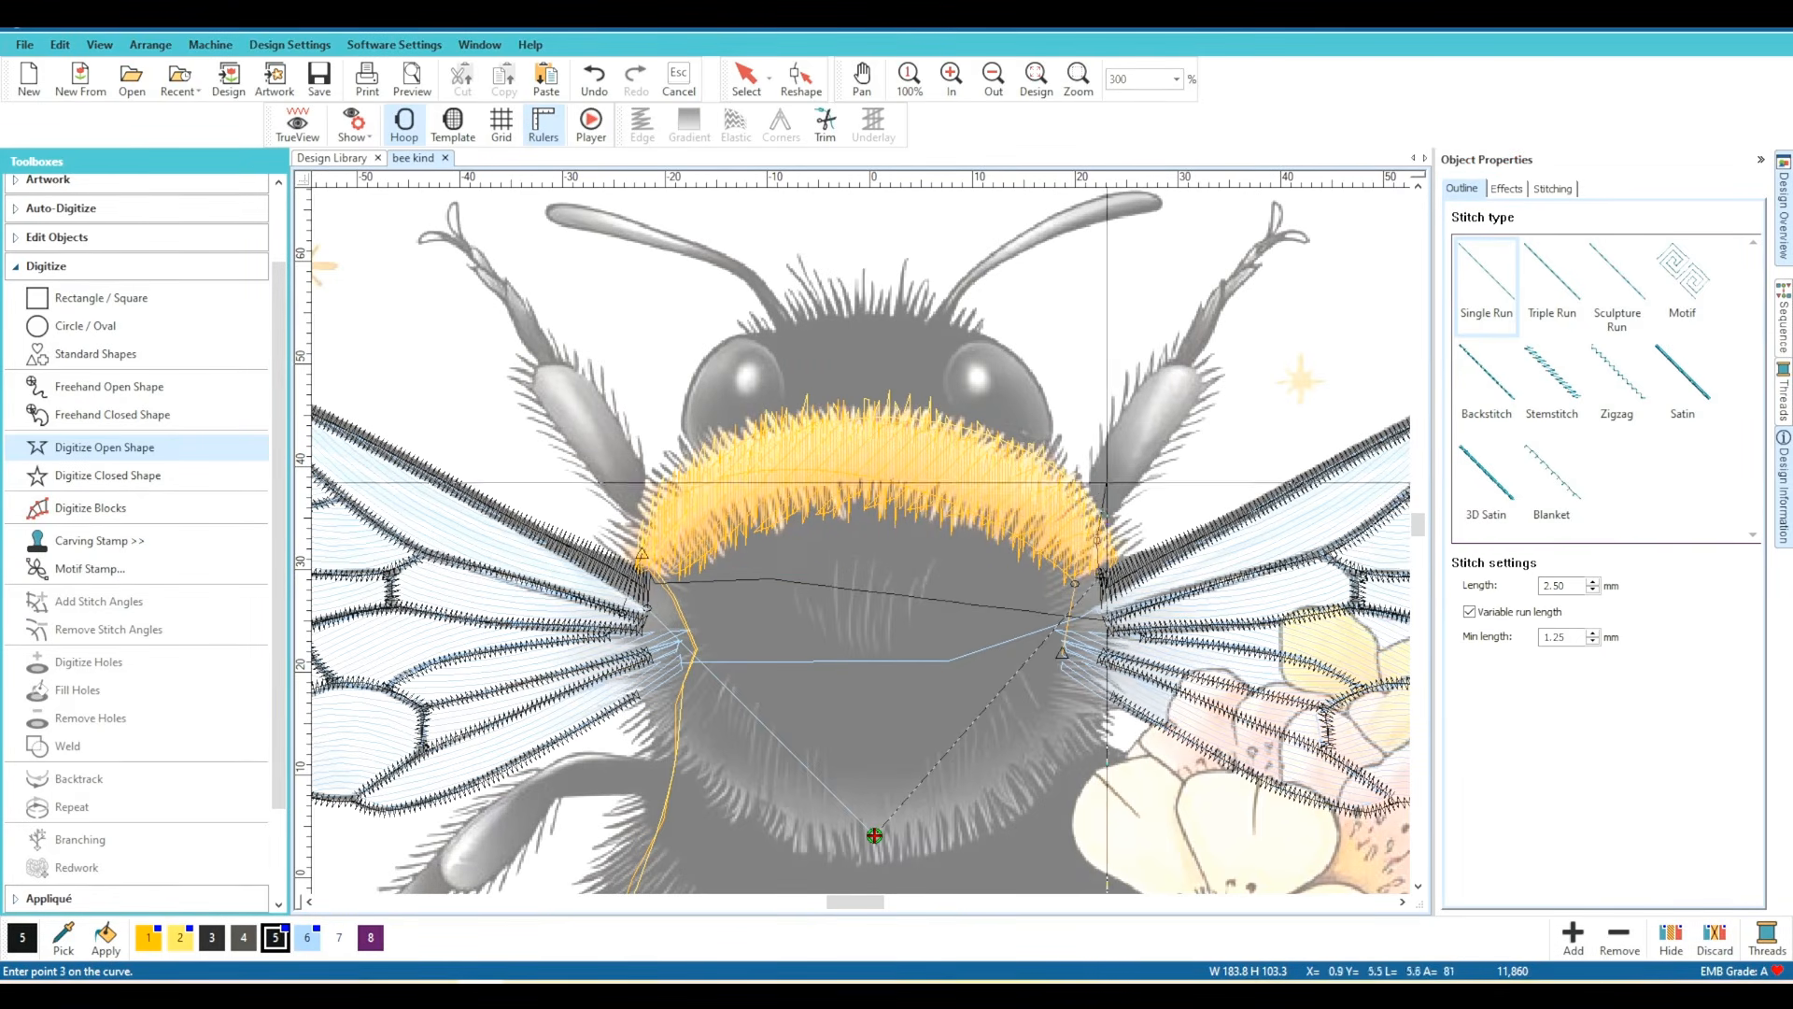
key("Return")
key("t")
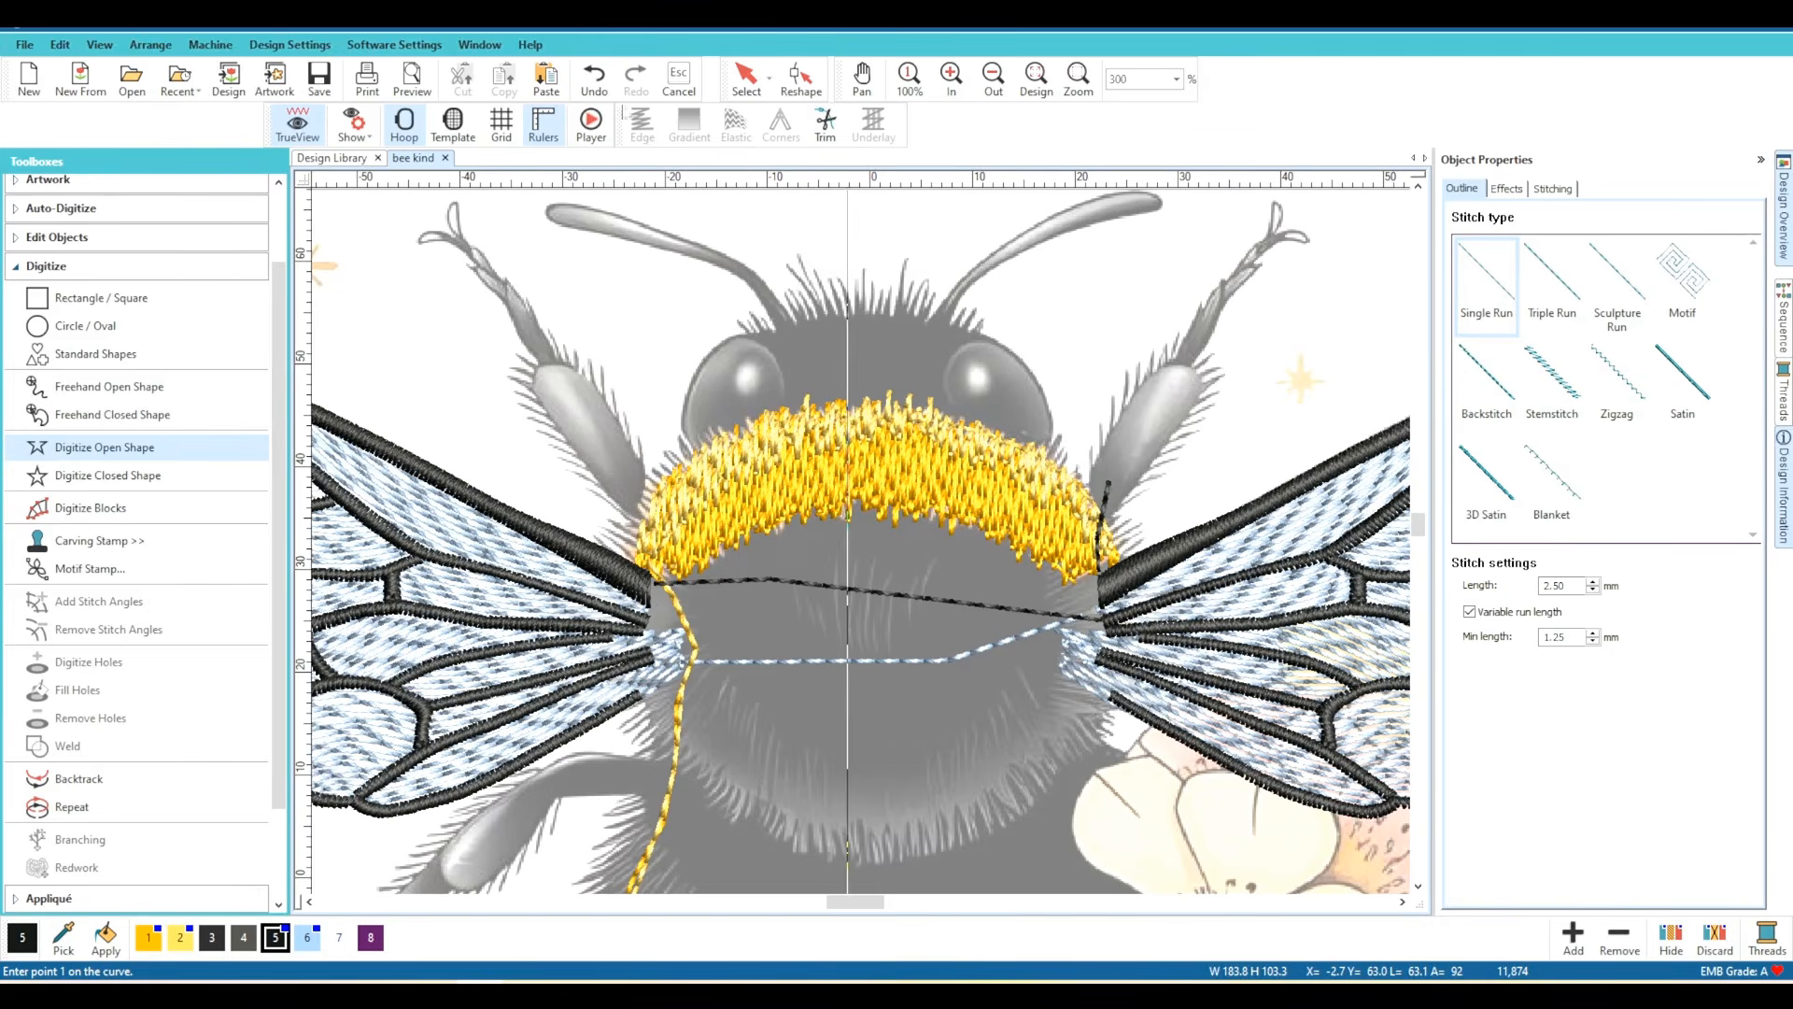
left_click(594, 79)
Digitize a jagged open Single Run fur tuft between the mirrored wing's base and the raised front leg, finishing at the leg's base
key("t")
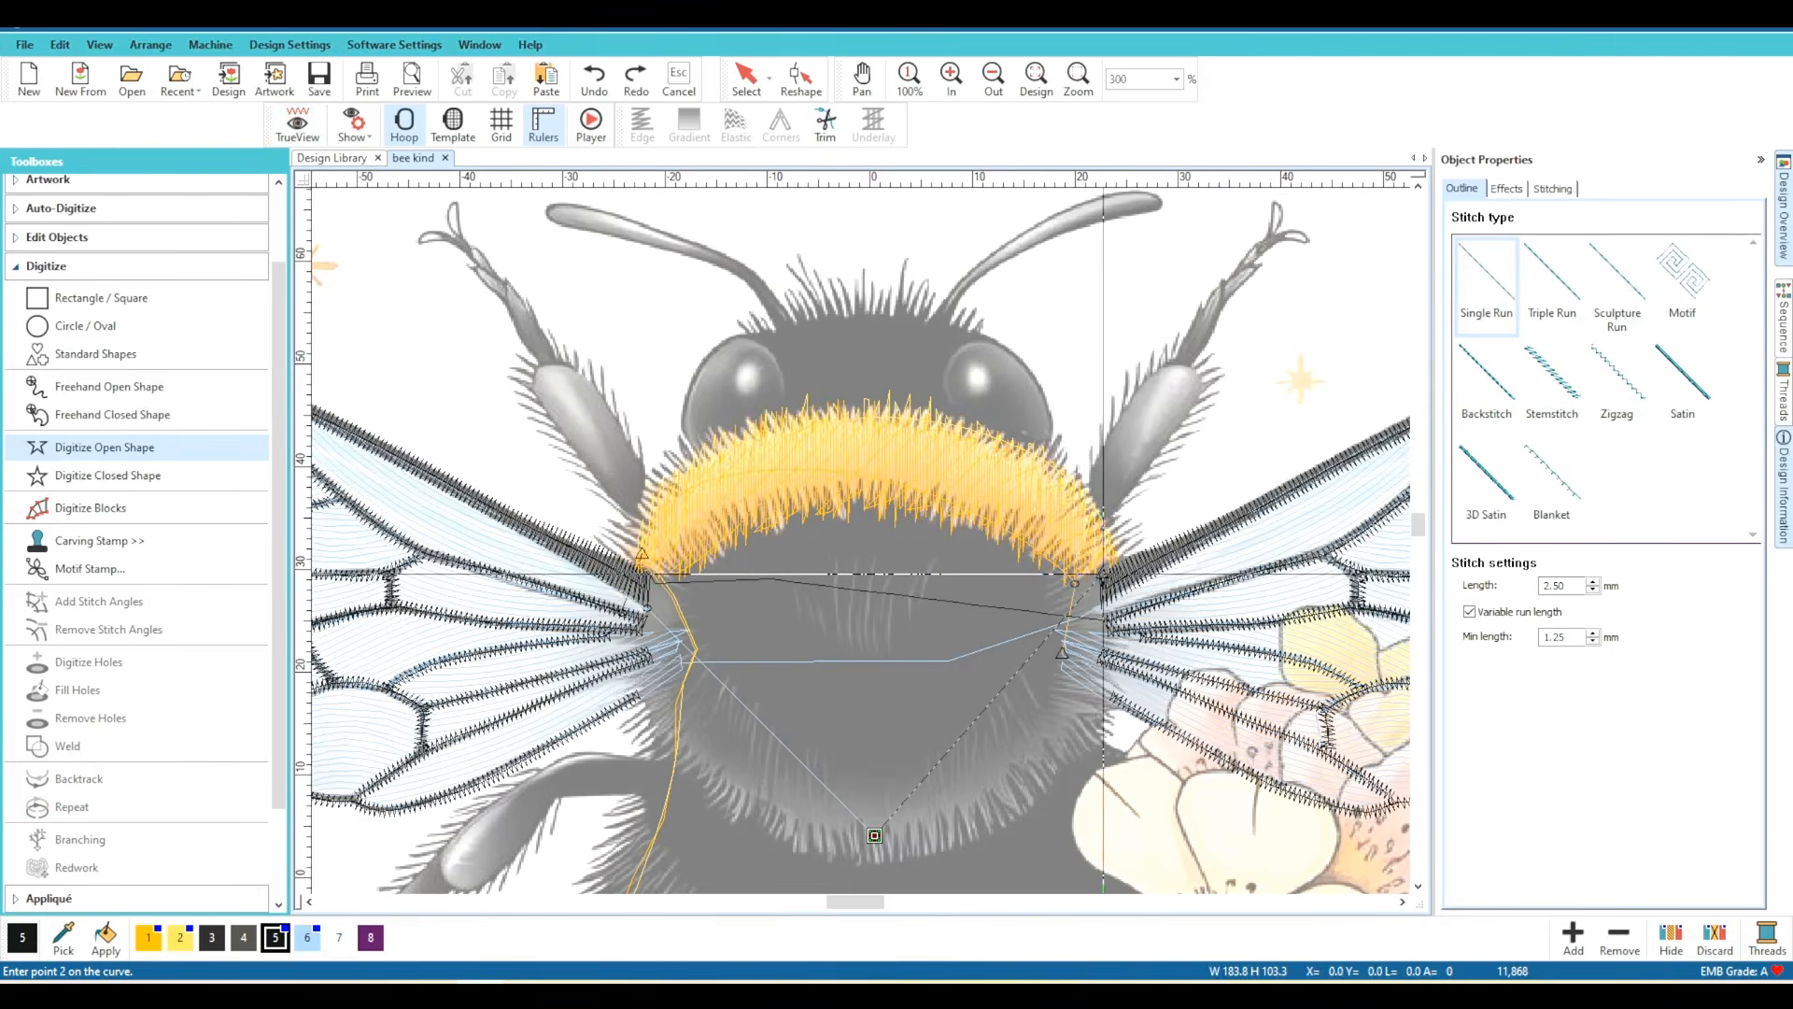
key("t")
left_click(1141, 540)
left_click(1118, 554)
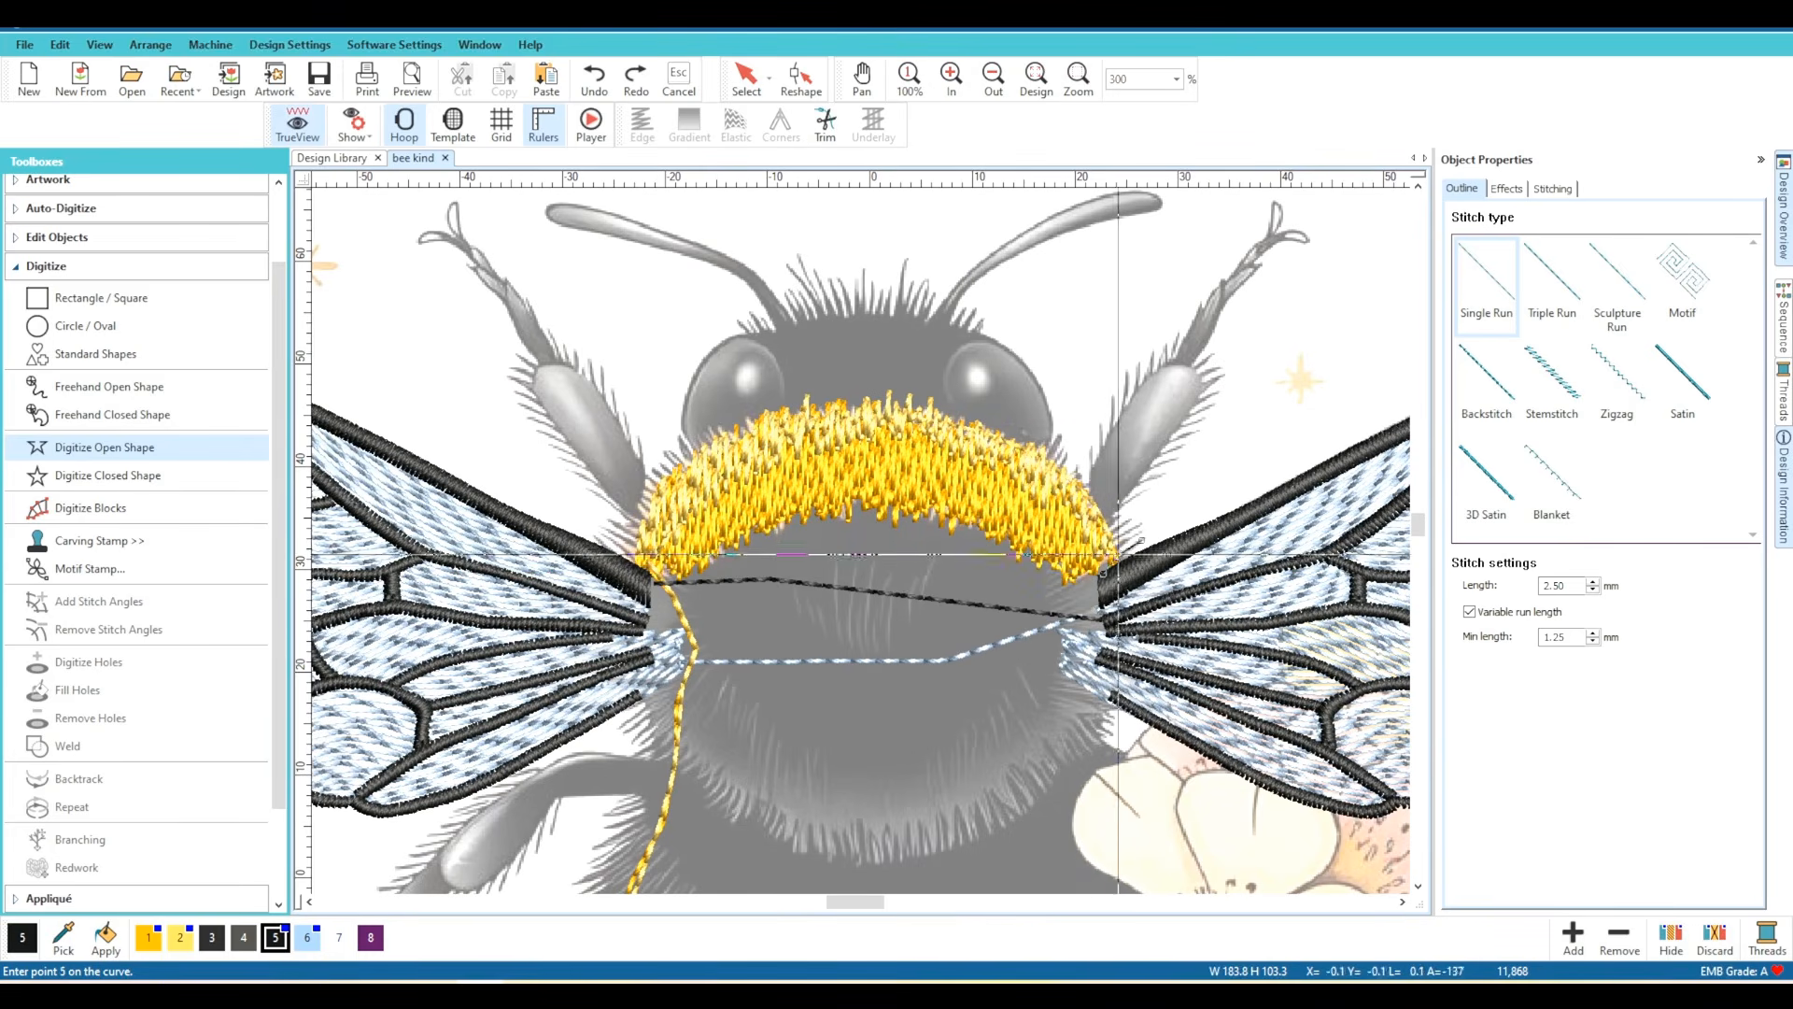
left_click(1139, 531)
left_click(1115, 548)
left_click(1114, 542)
left_click(1138, 519)
left_click(1111, 539)
left_click(1109, 536)
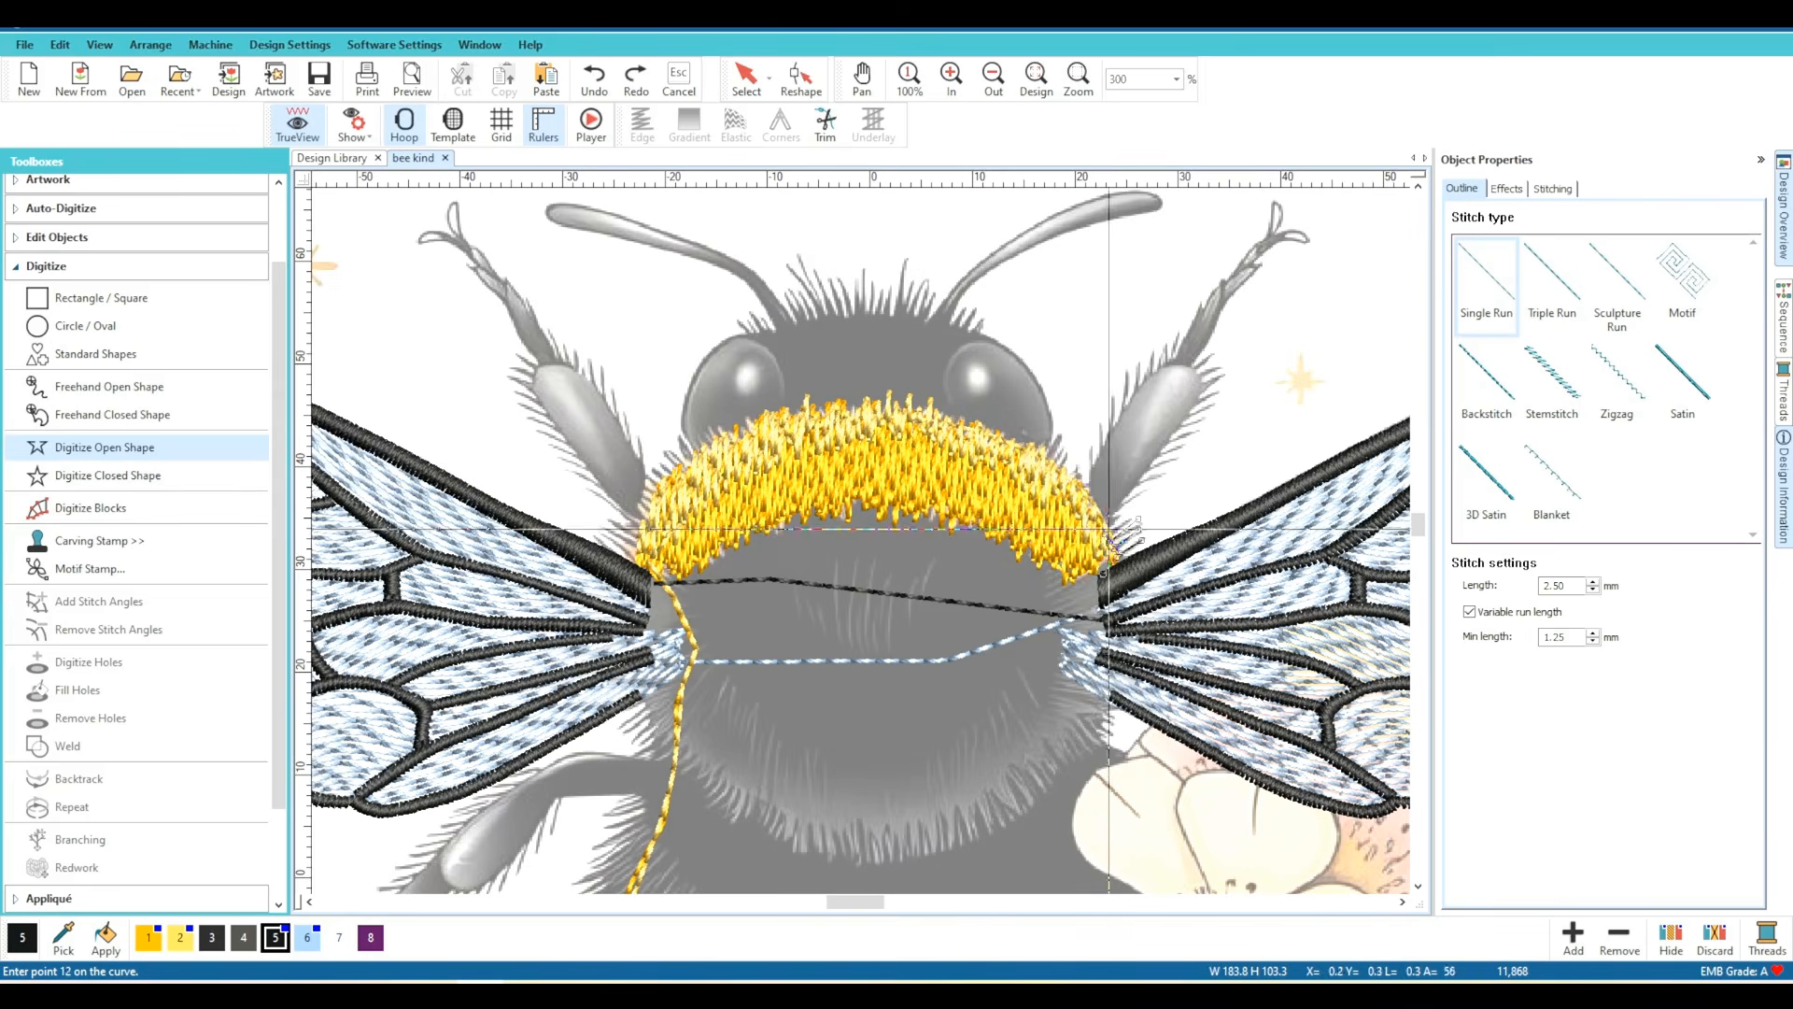
left_click(1130, 512)
left_click(1107, 534)
left_click(1104, 529)
left_click(1115, 512)
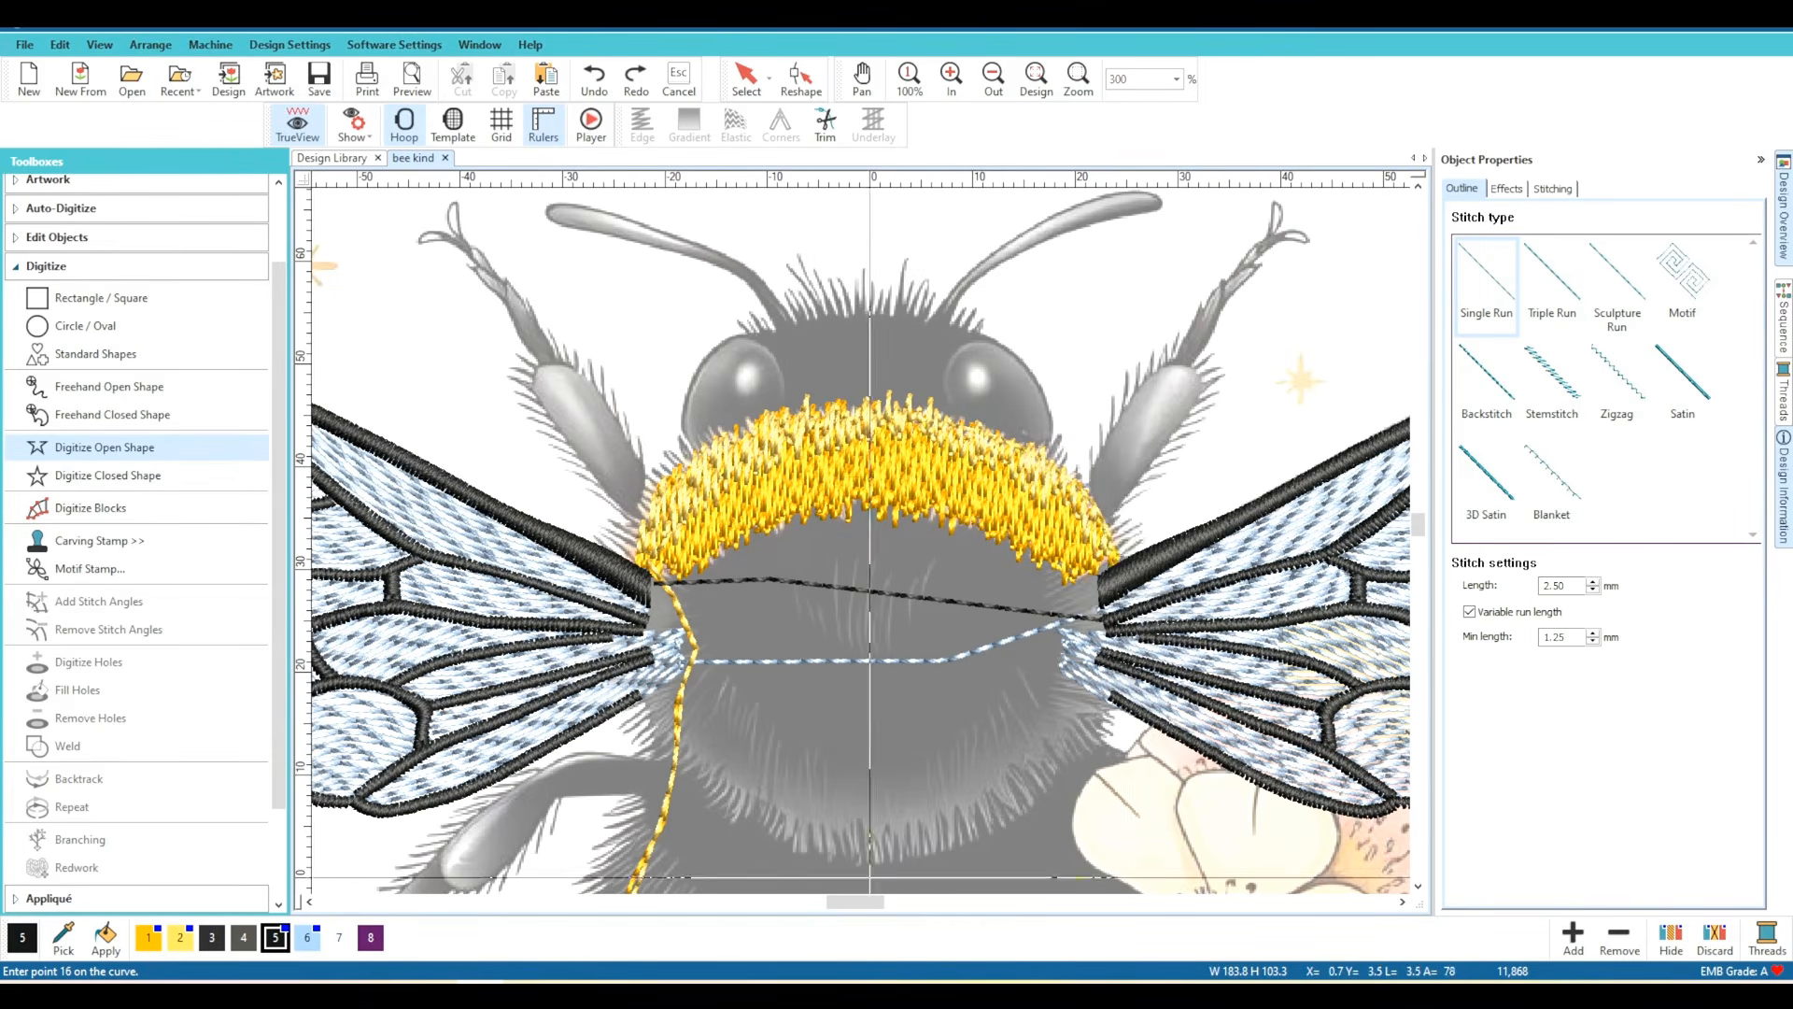
key("Return")
Set up a closed shape with Tatami fill at 0.40 mm spacing and a Tatami underlay
left_click_drag(1419, 530, 1419, 527)
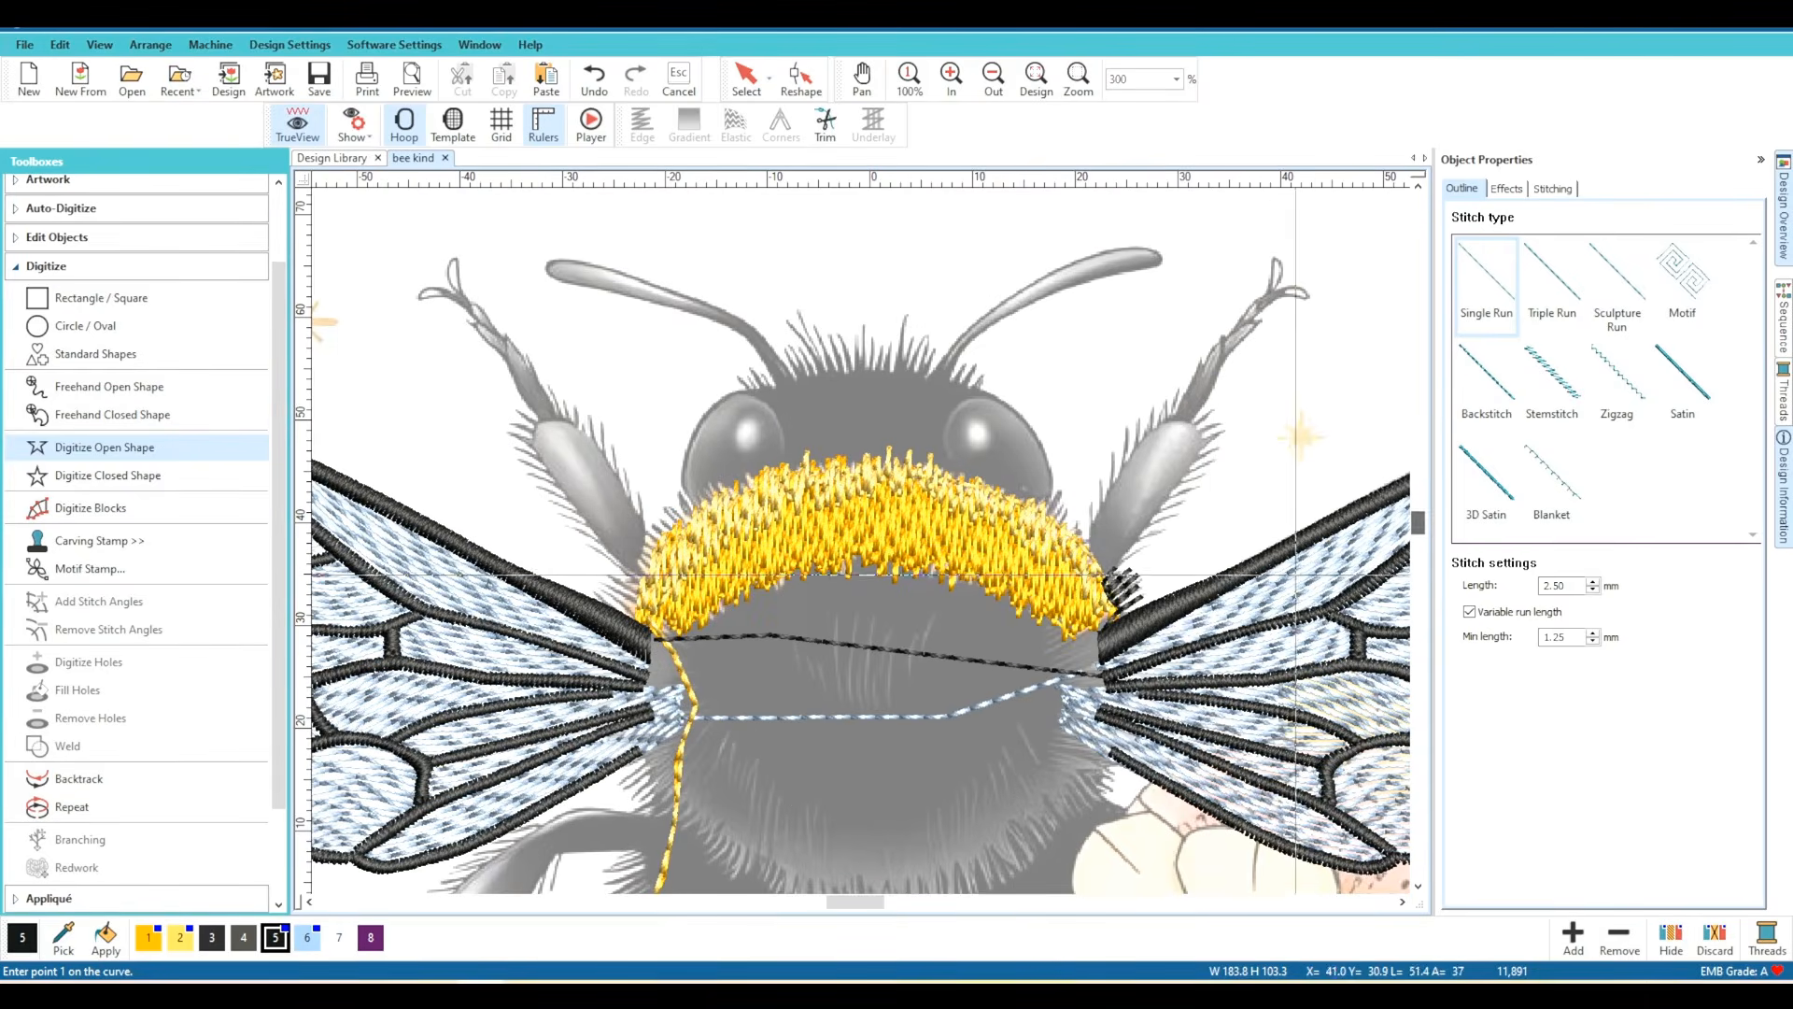
left_click_drag(866, 904, 877, 904)
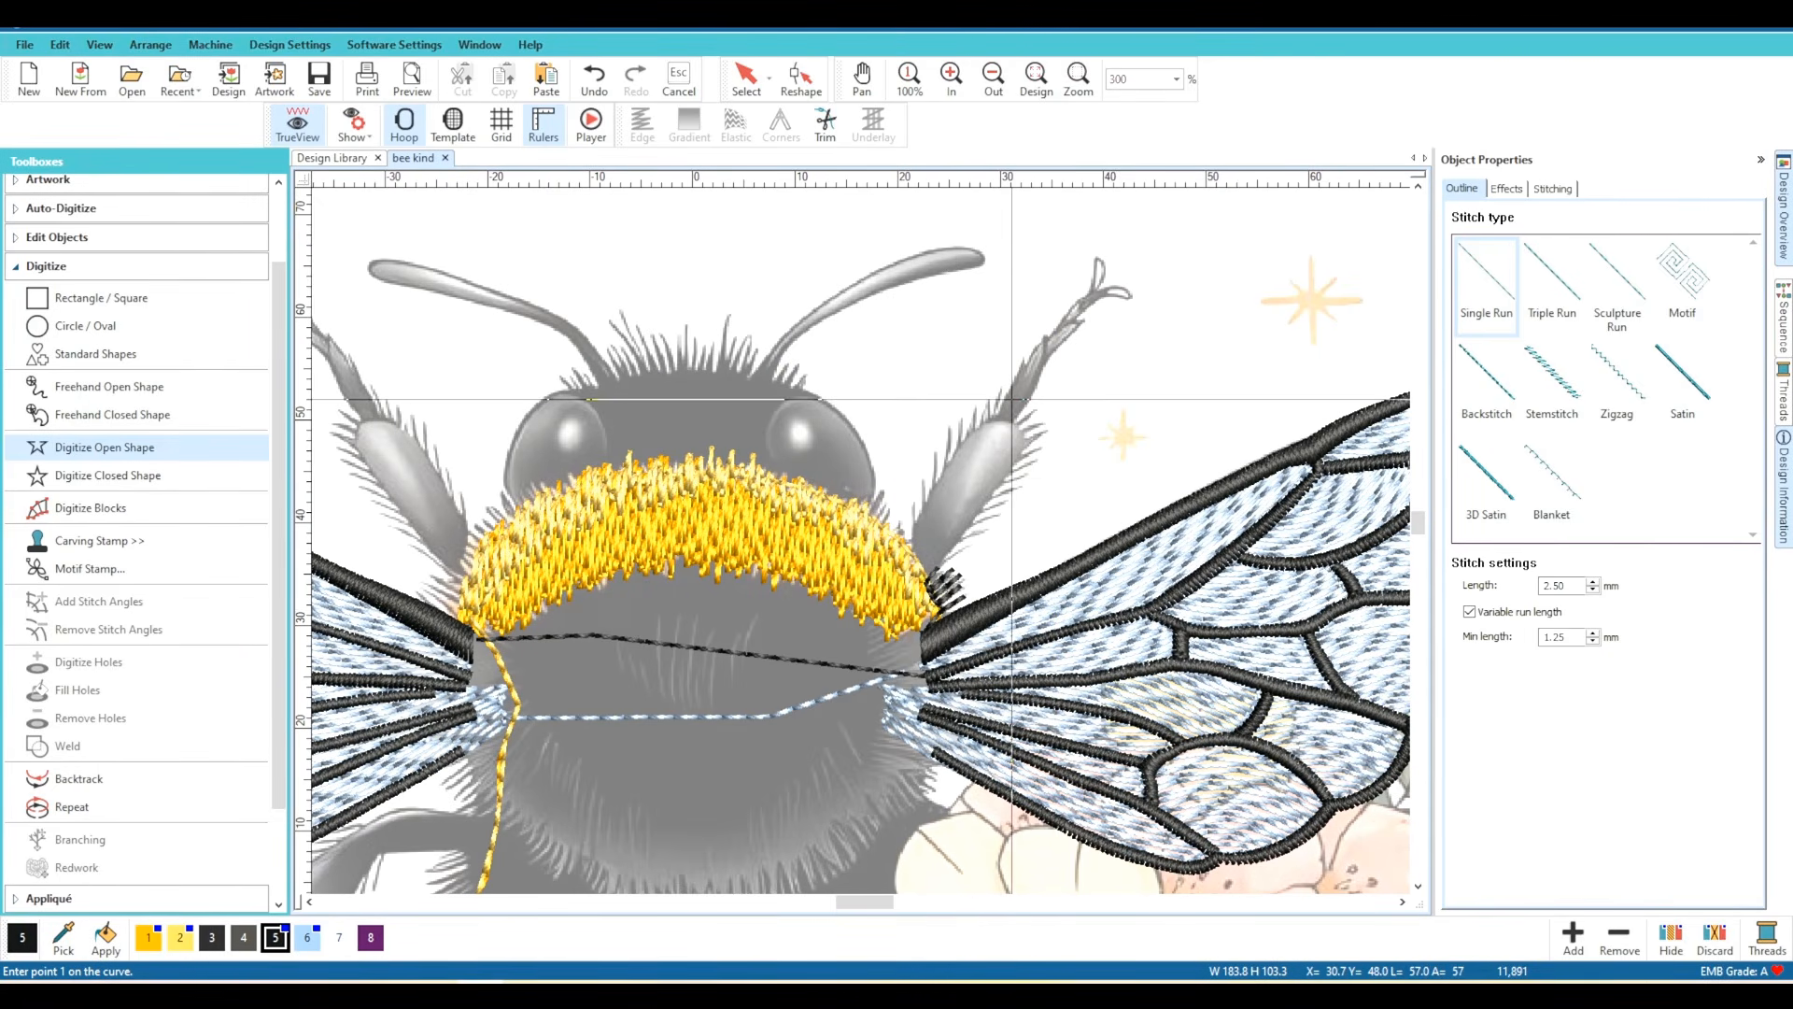
left_click(187, 475)
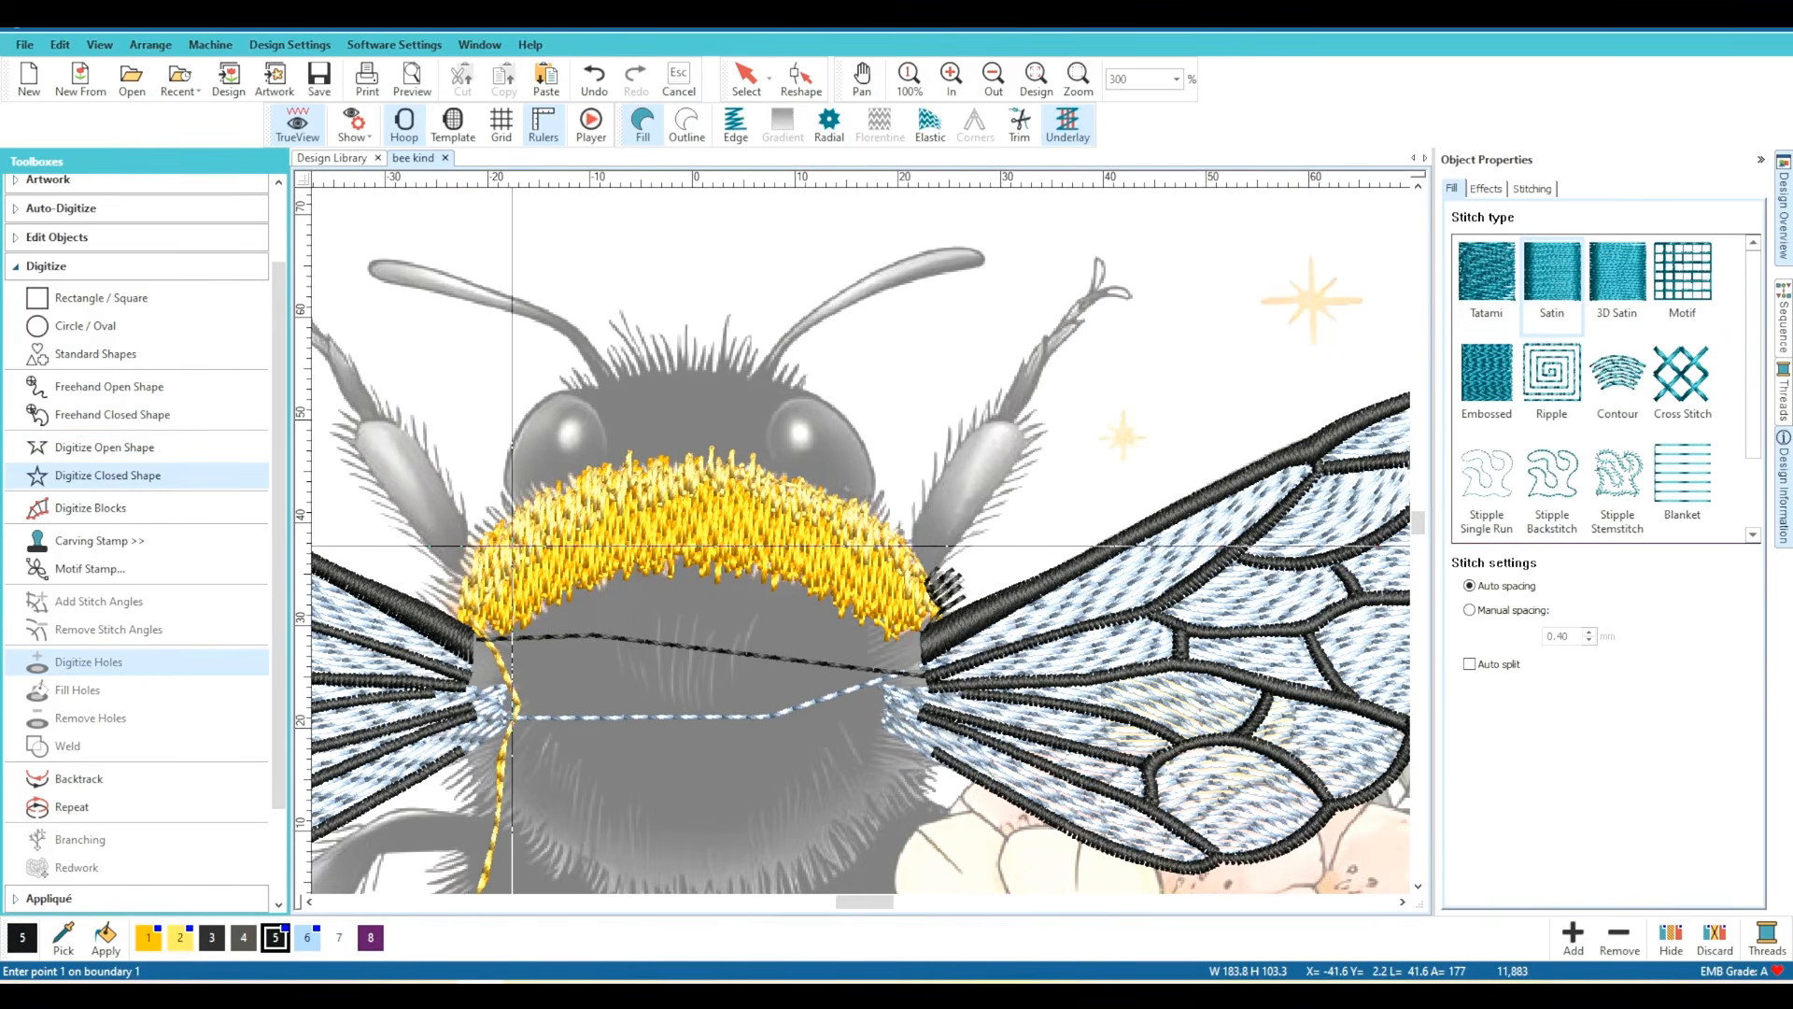
left_click(1501, 280)
left_click(1577, 733)
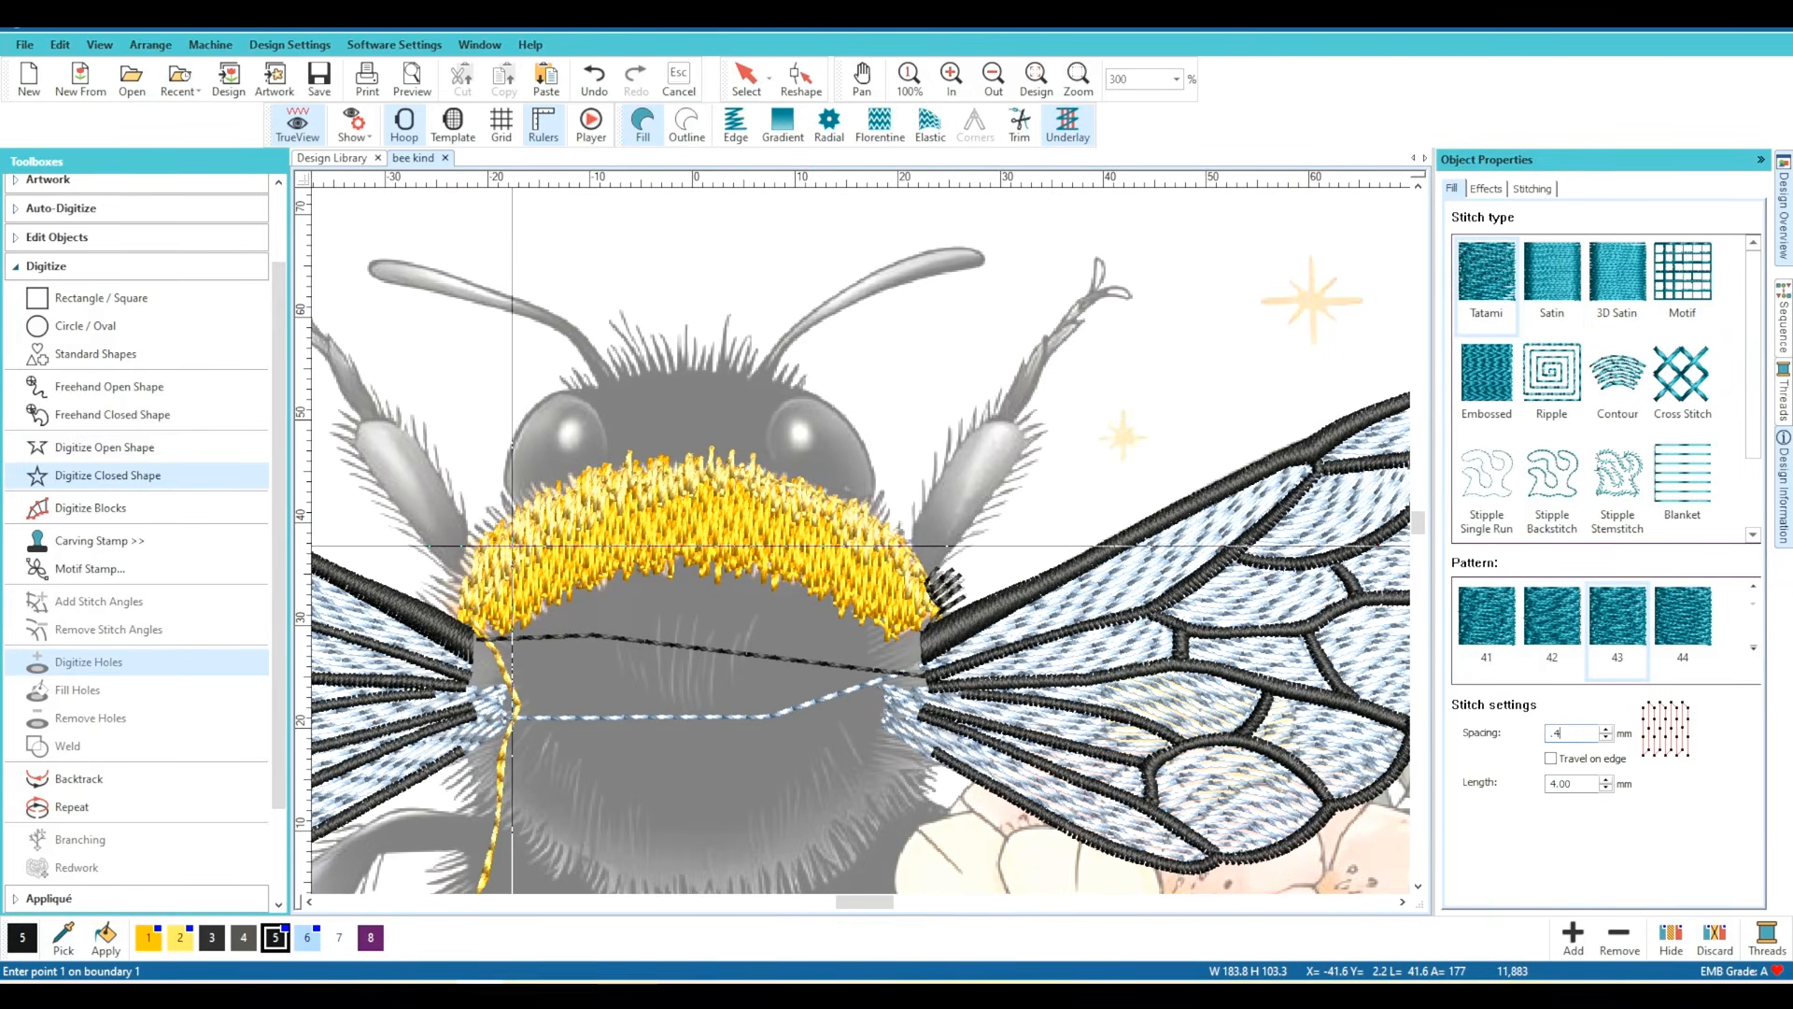
type(".4")
left_click(1531, 187)
left_click(1672, 263)
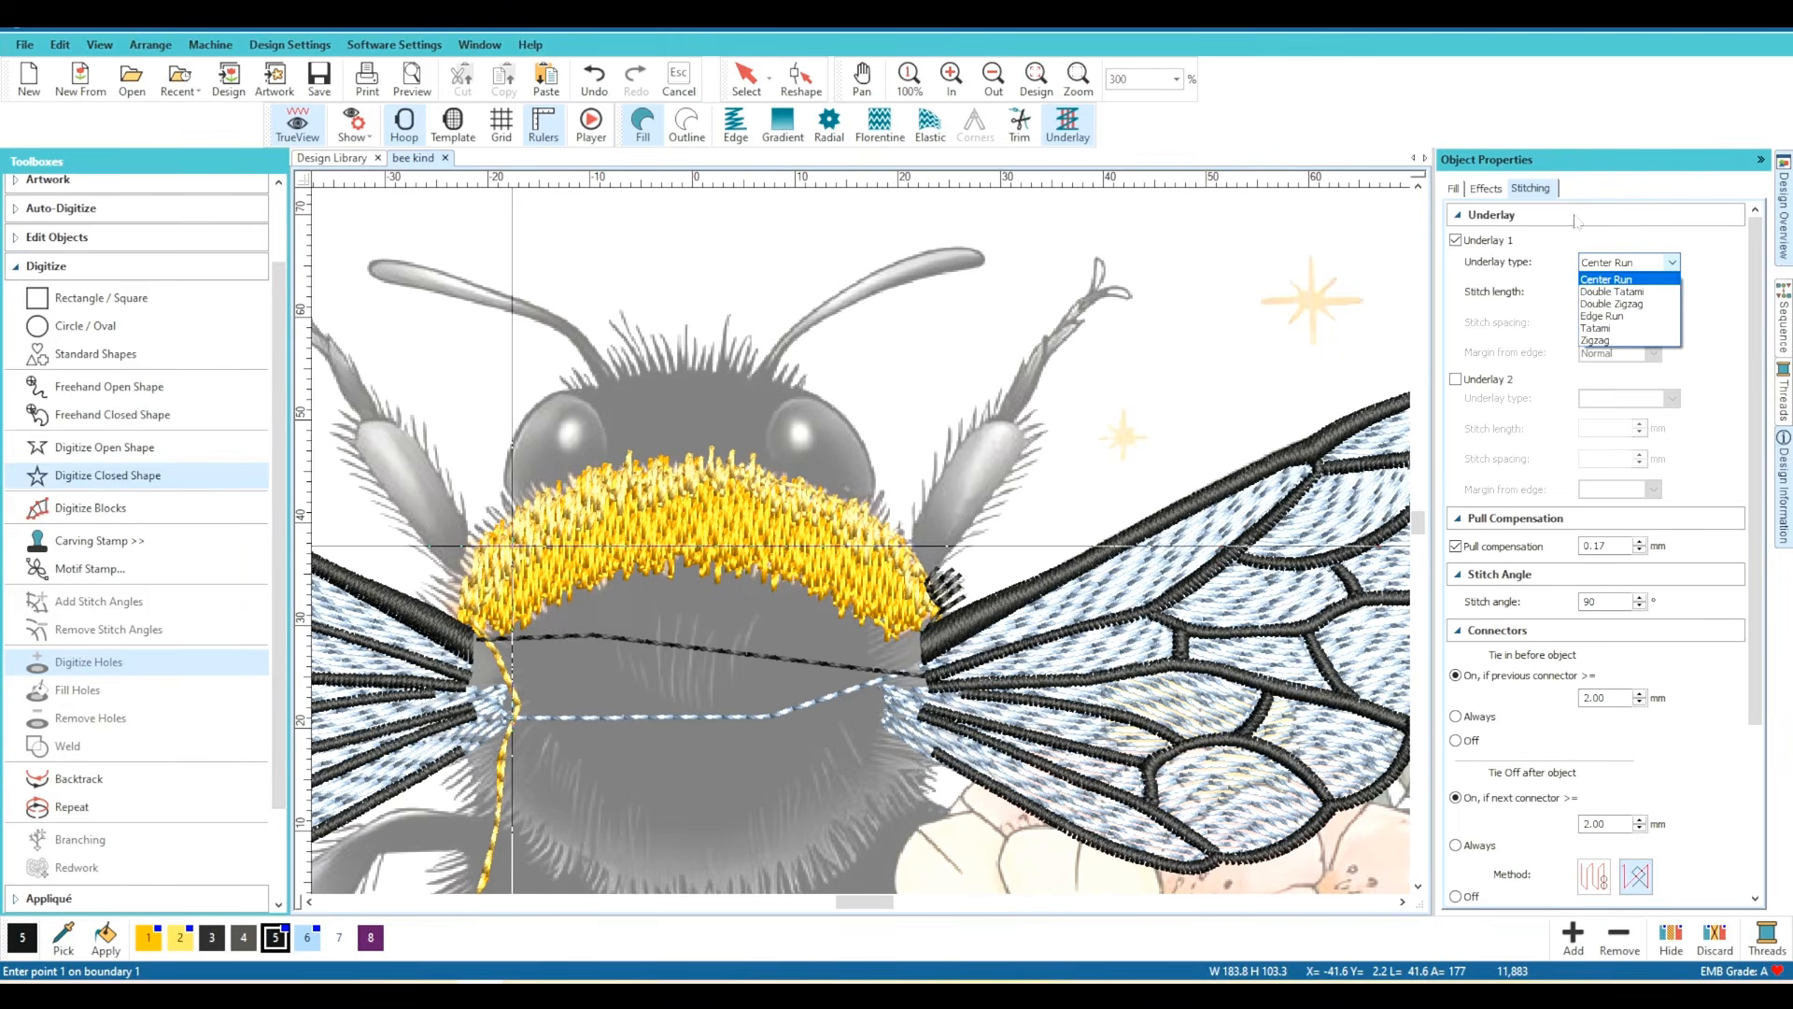
left_click(1618, 328)
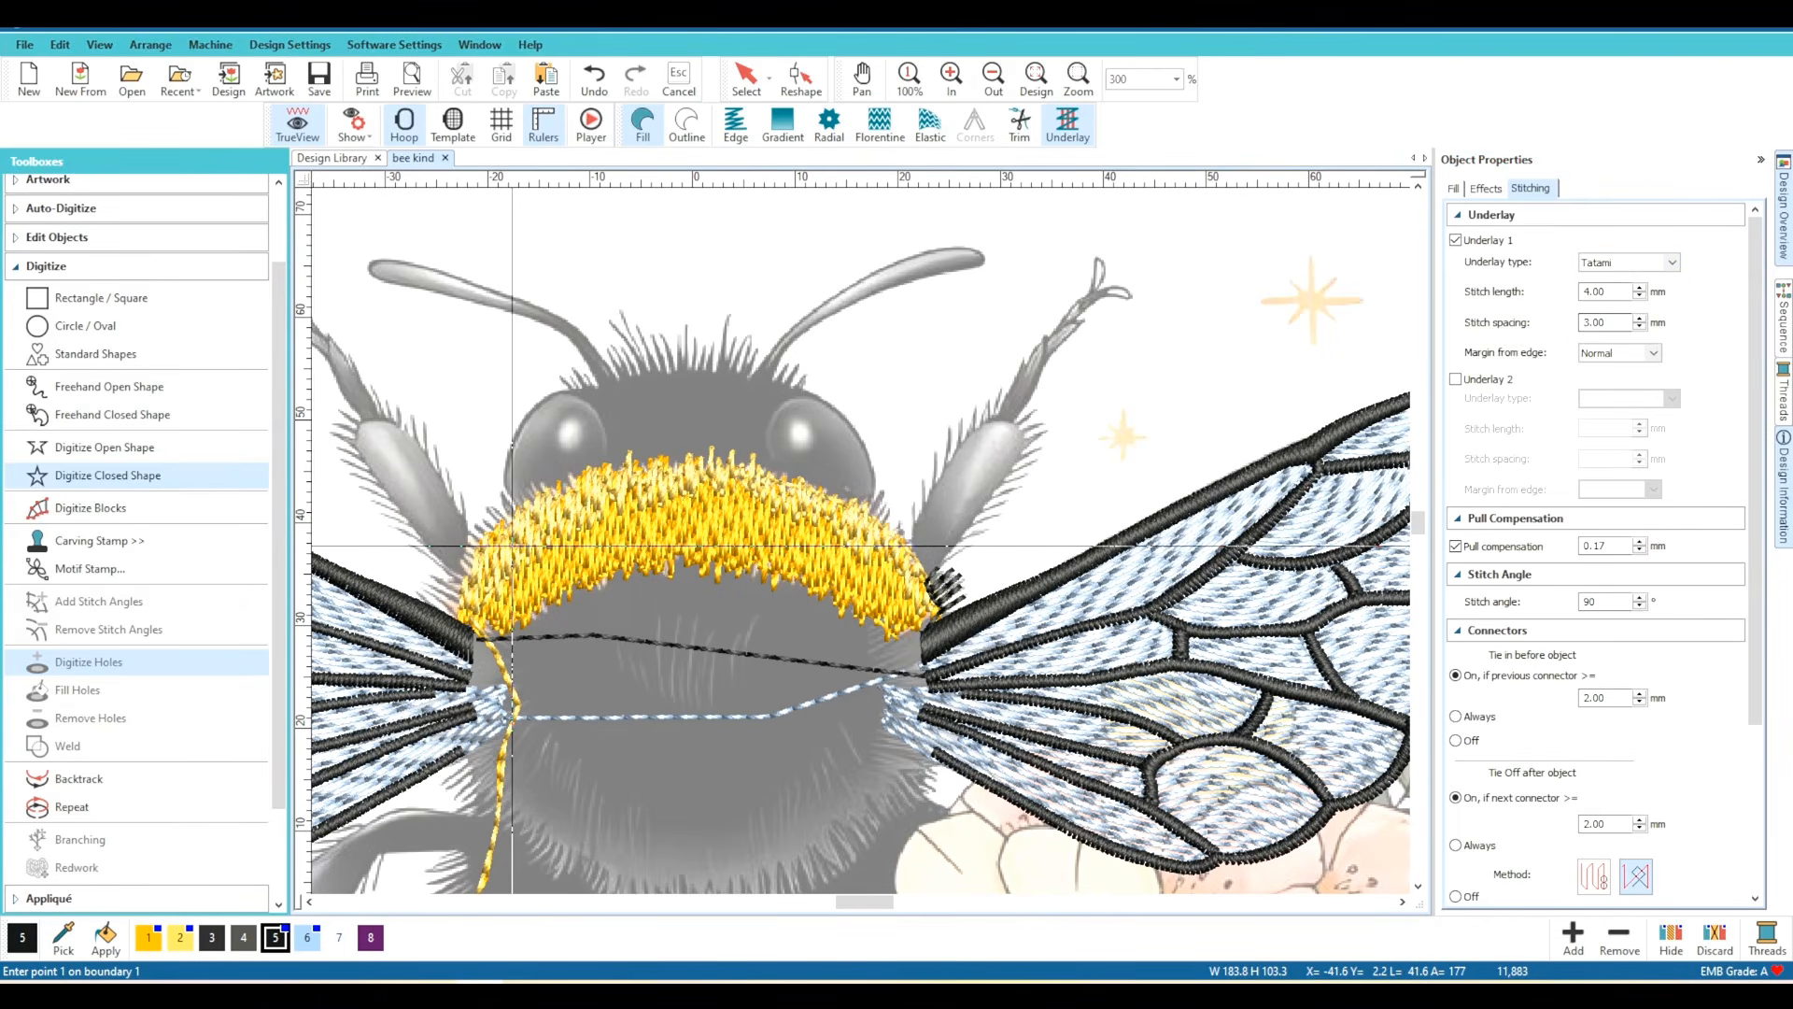
left_click(1485, 188)
left_click(1457, 189)
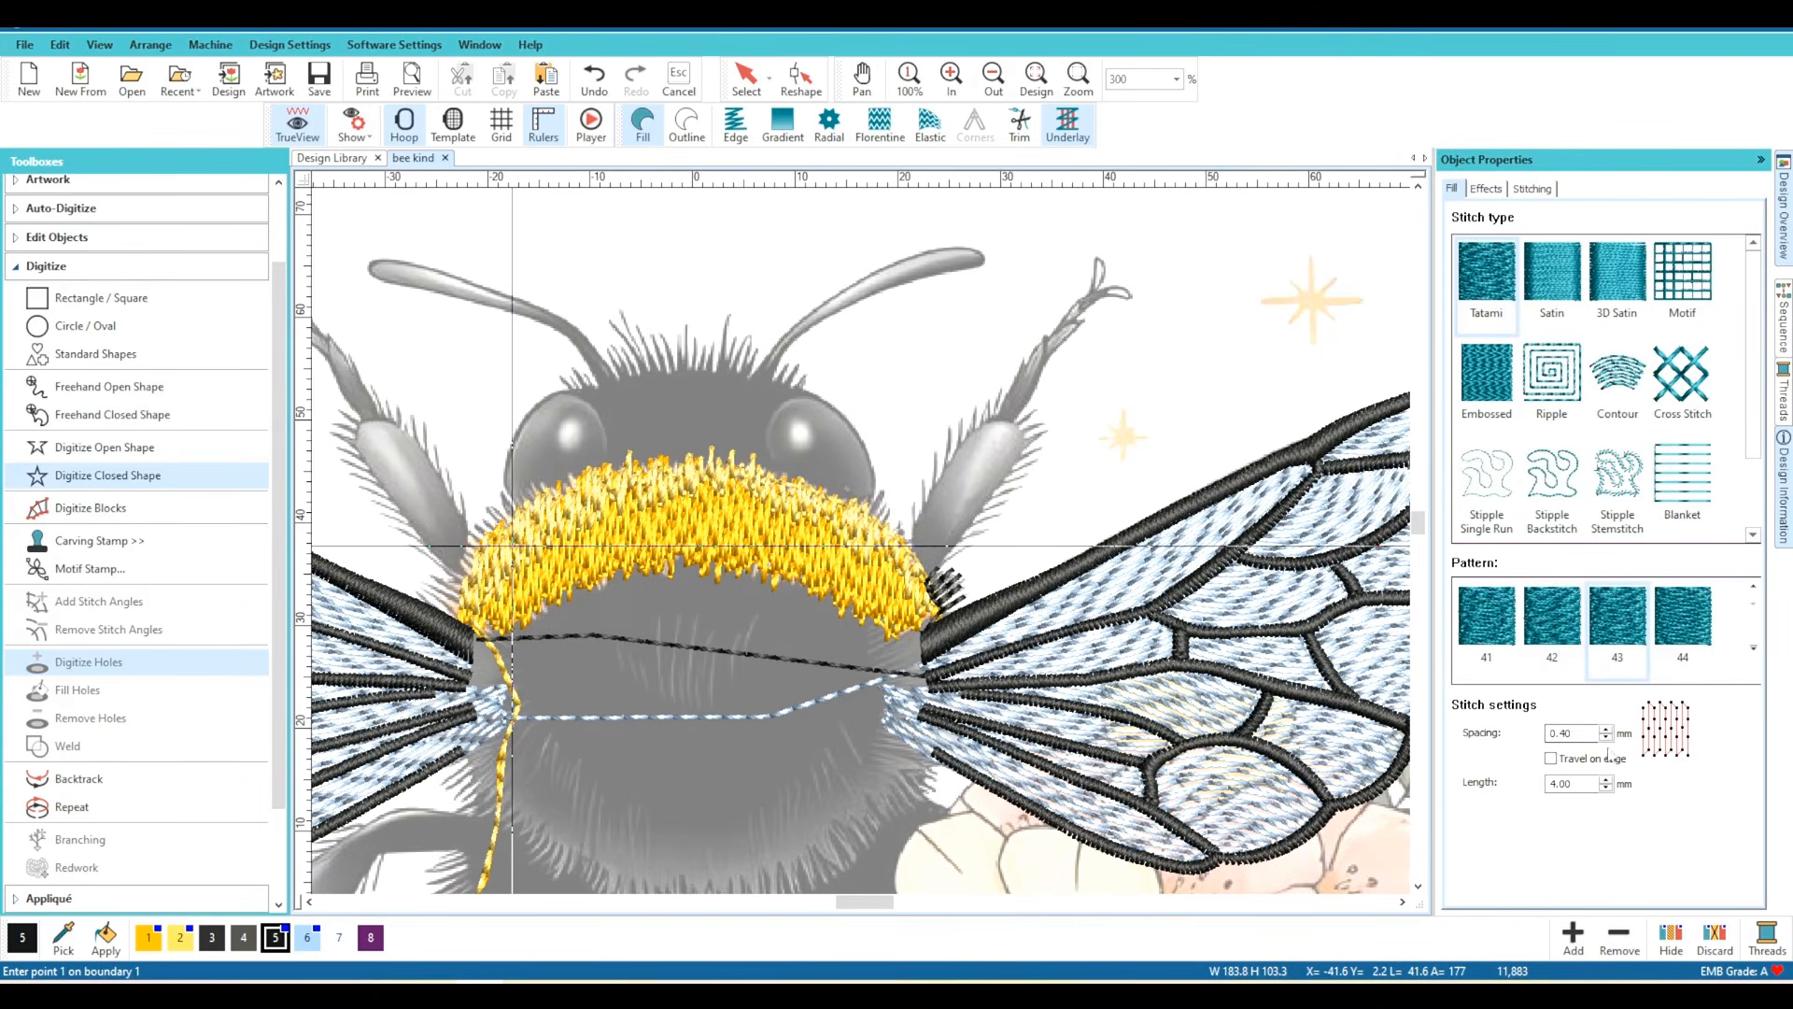
Digitize the thick segment of the raised front leg beside the mirrored wing as a closed Tatami shape, about 10 by 15 mm
left_click(938, 568)
key("t")
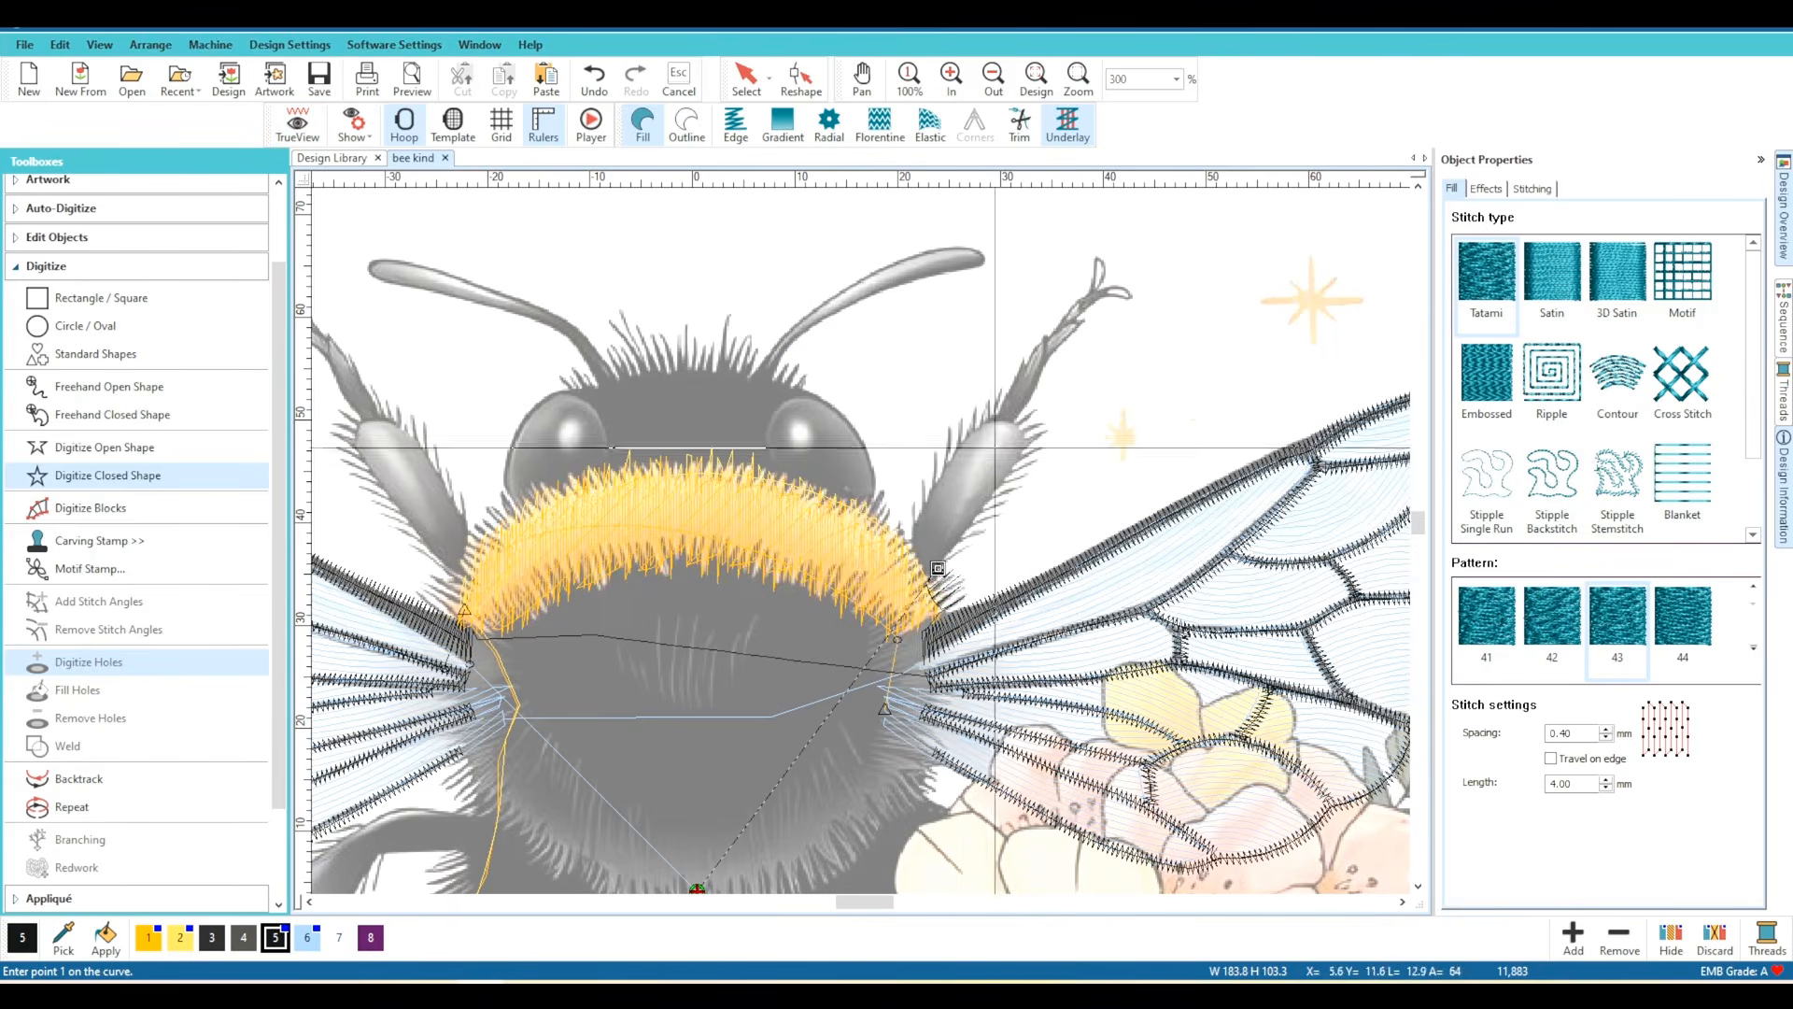
left_click(921, 576)
right_click(913, 539)
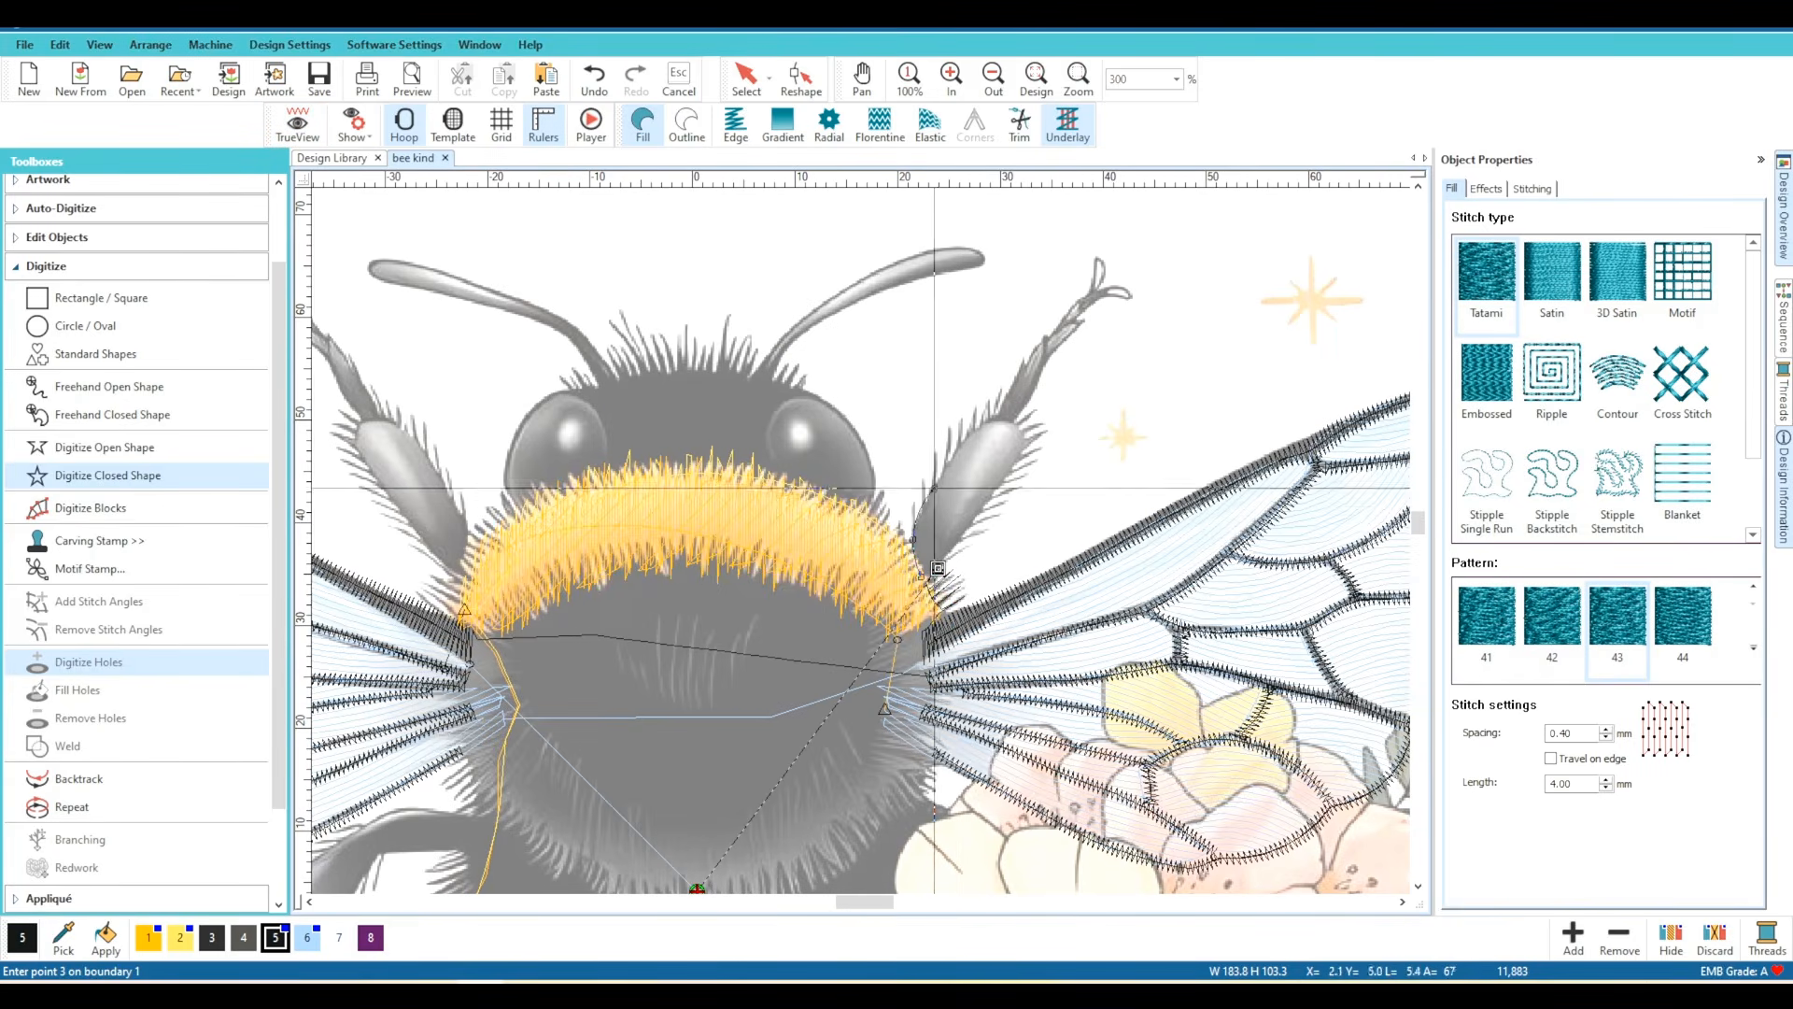
right_click(962, 445)
right_click(990, 419)
right_click(1012, 421)
right_click(1019, 441)
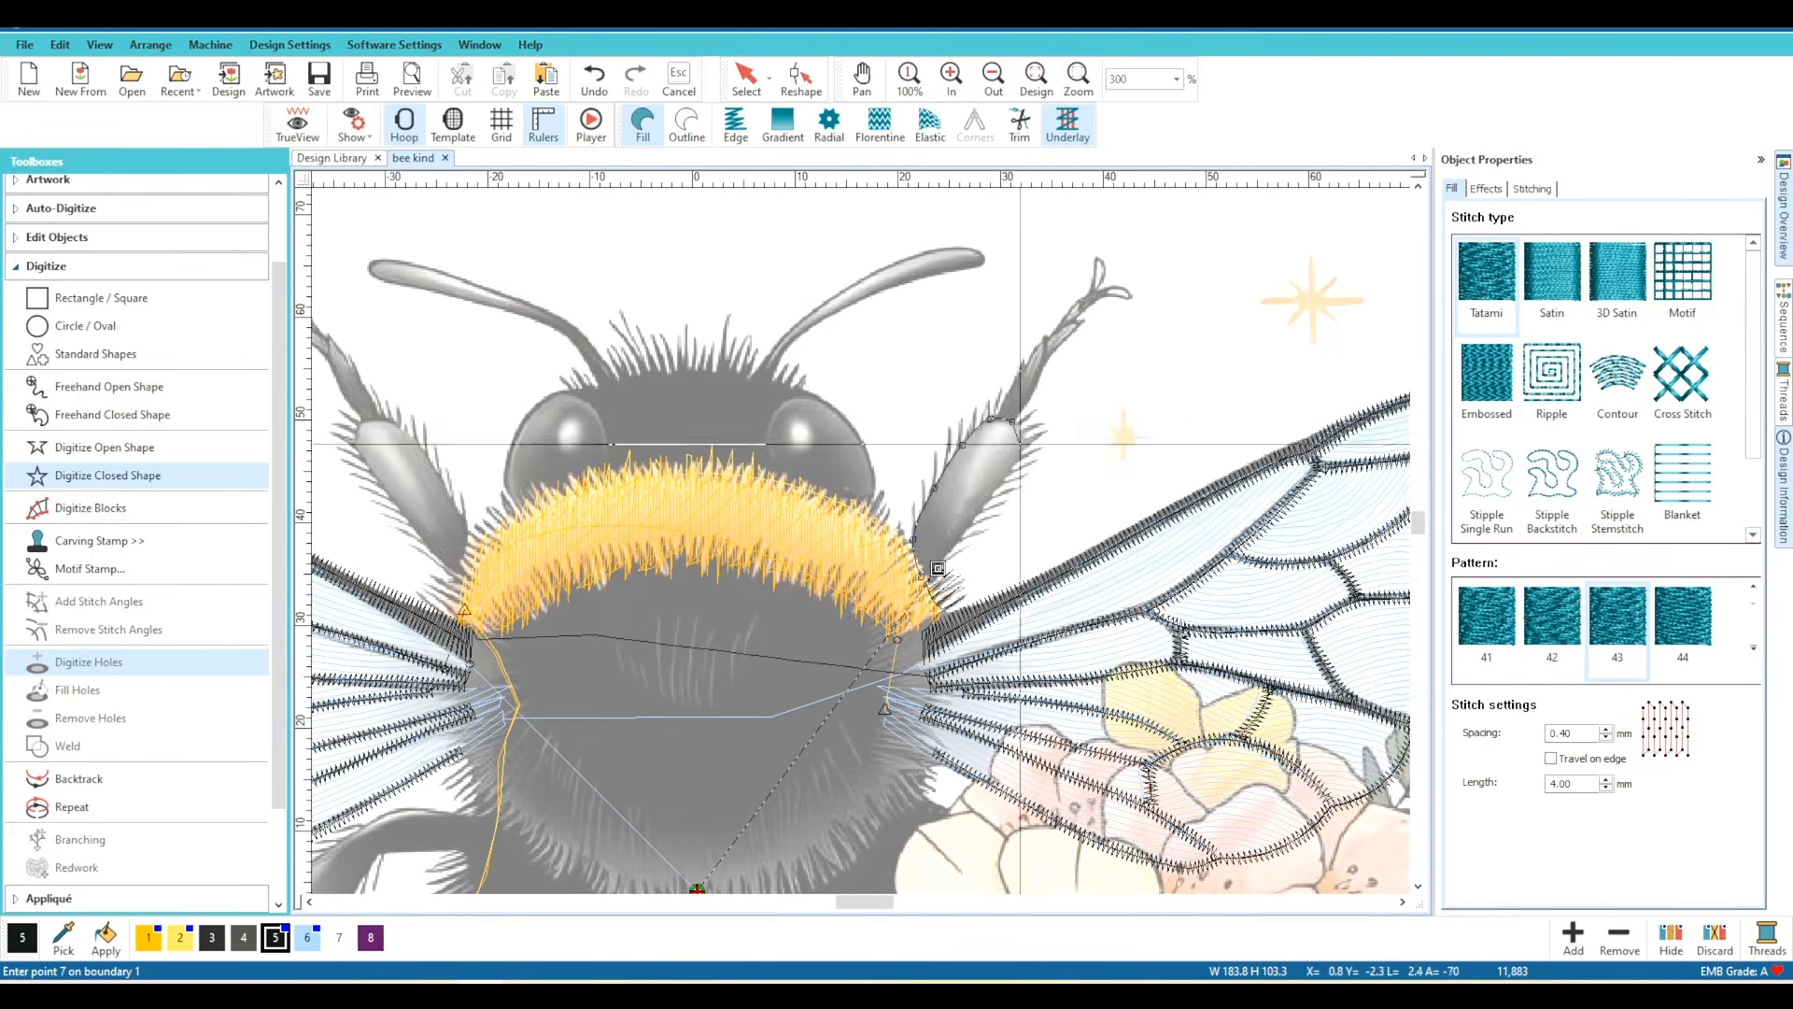
right_click(1000, 482)
right_click(978, 512)
key("Return")
key("t")
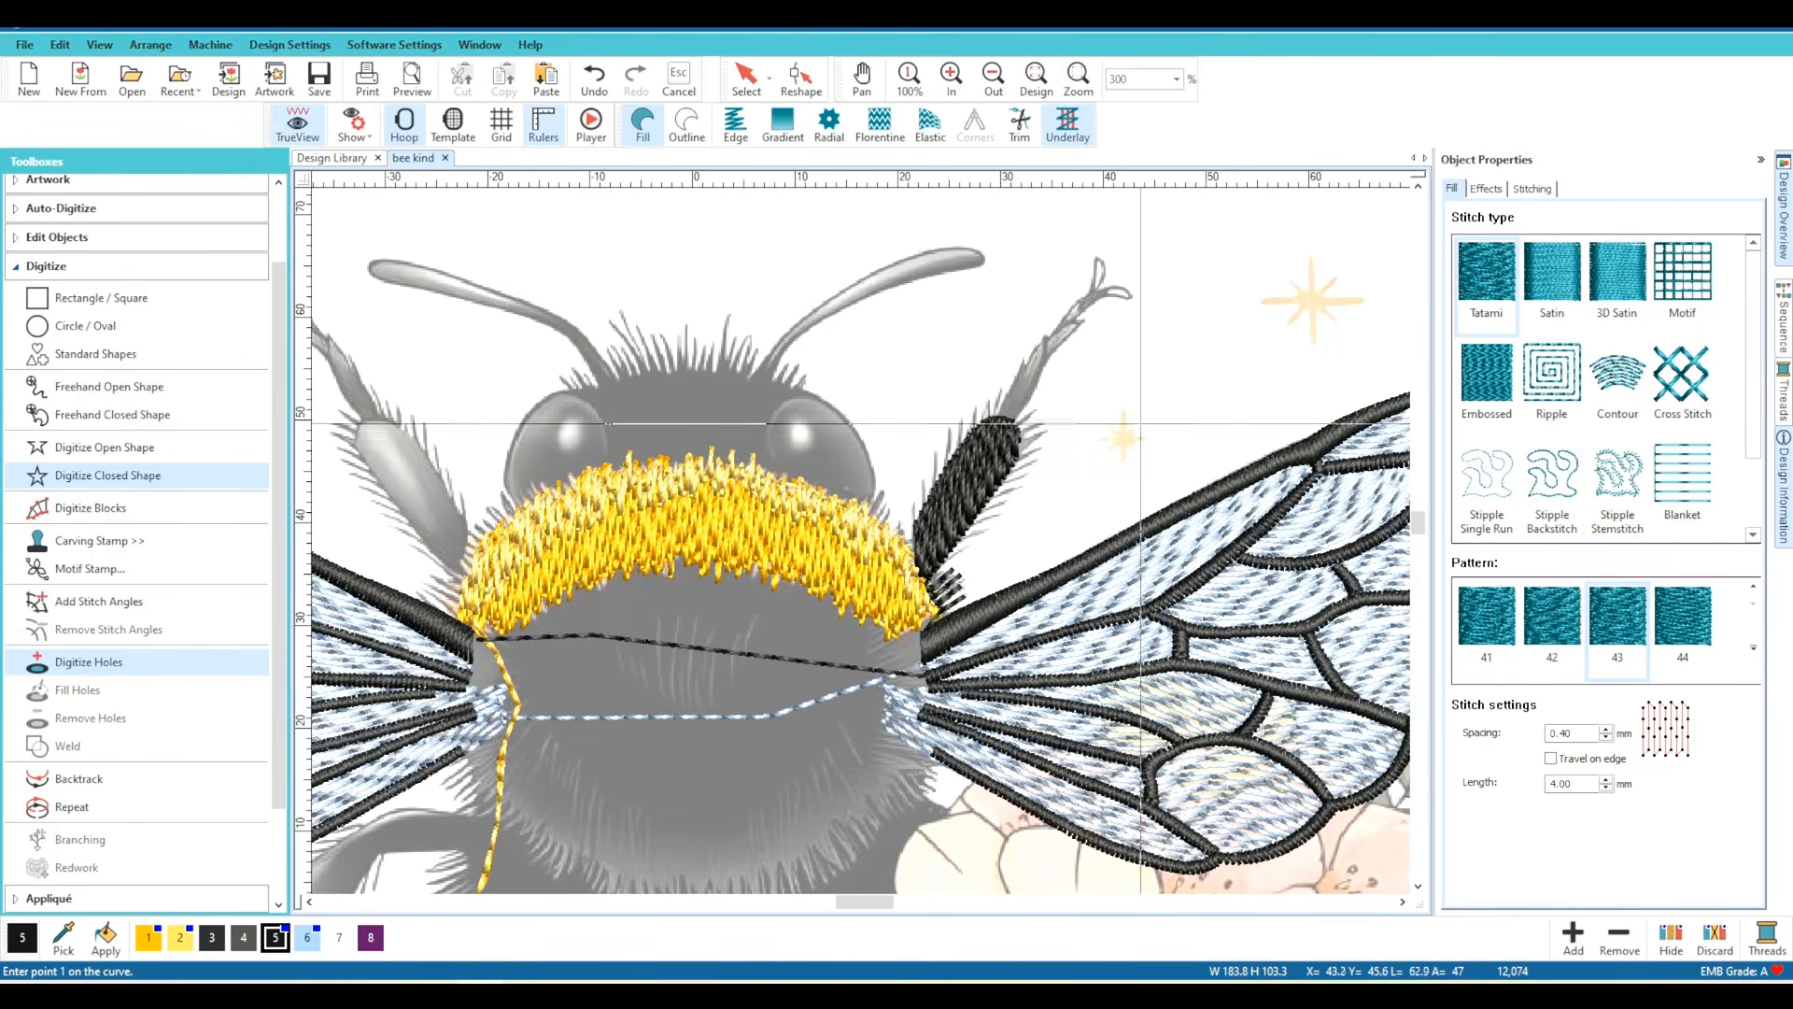
Adjust the stitch angle of the thick leg segment's Tatami fill so the stitches run diagonally along the leg
key("h")
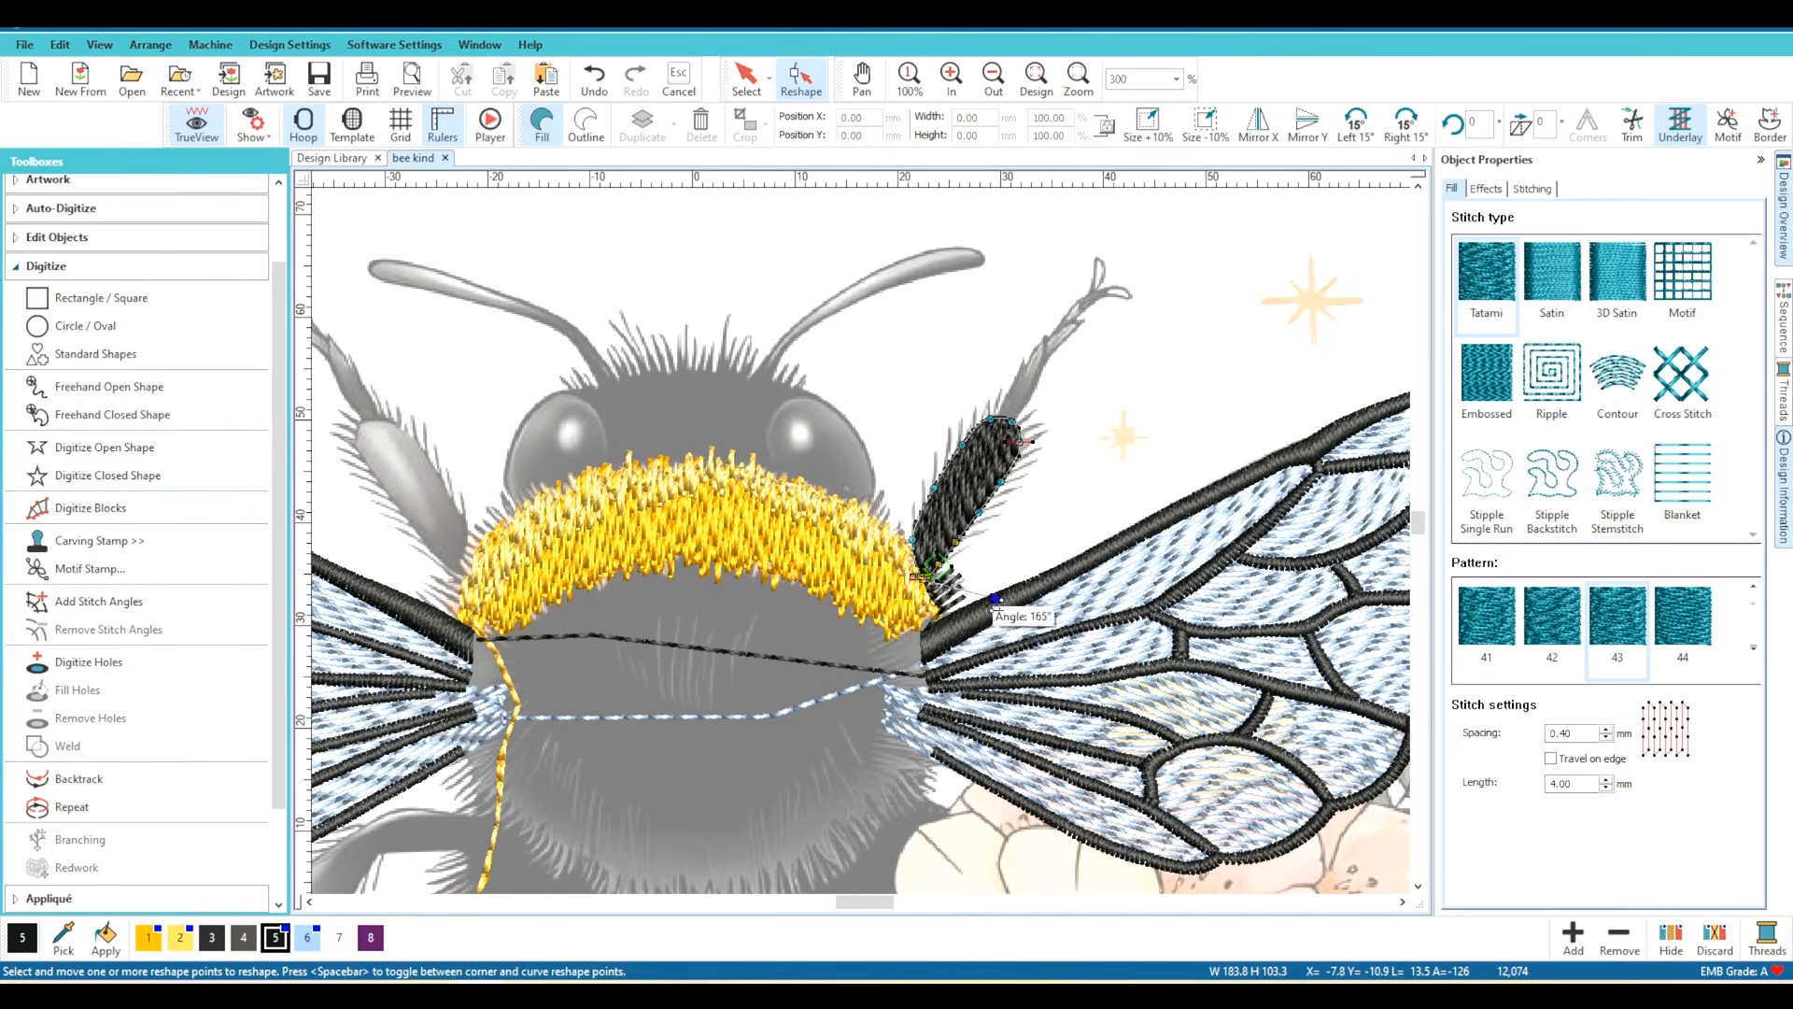
left_click_drag(996, 600, 982, 469)
key("Escape")
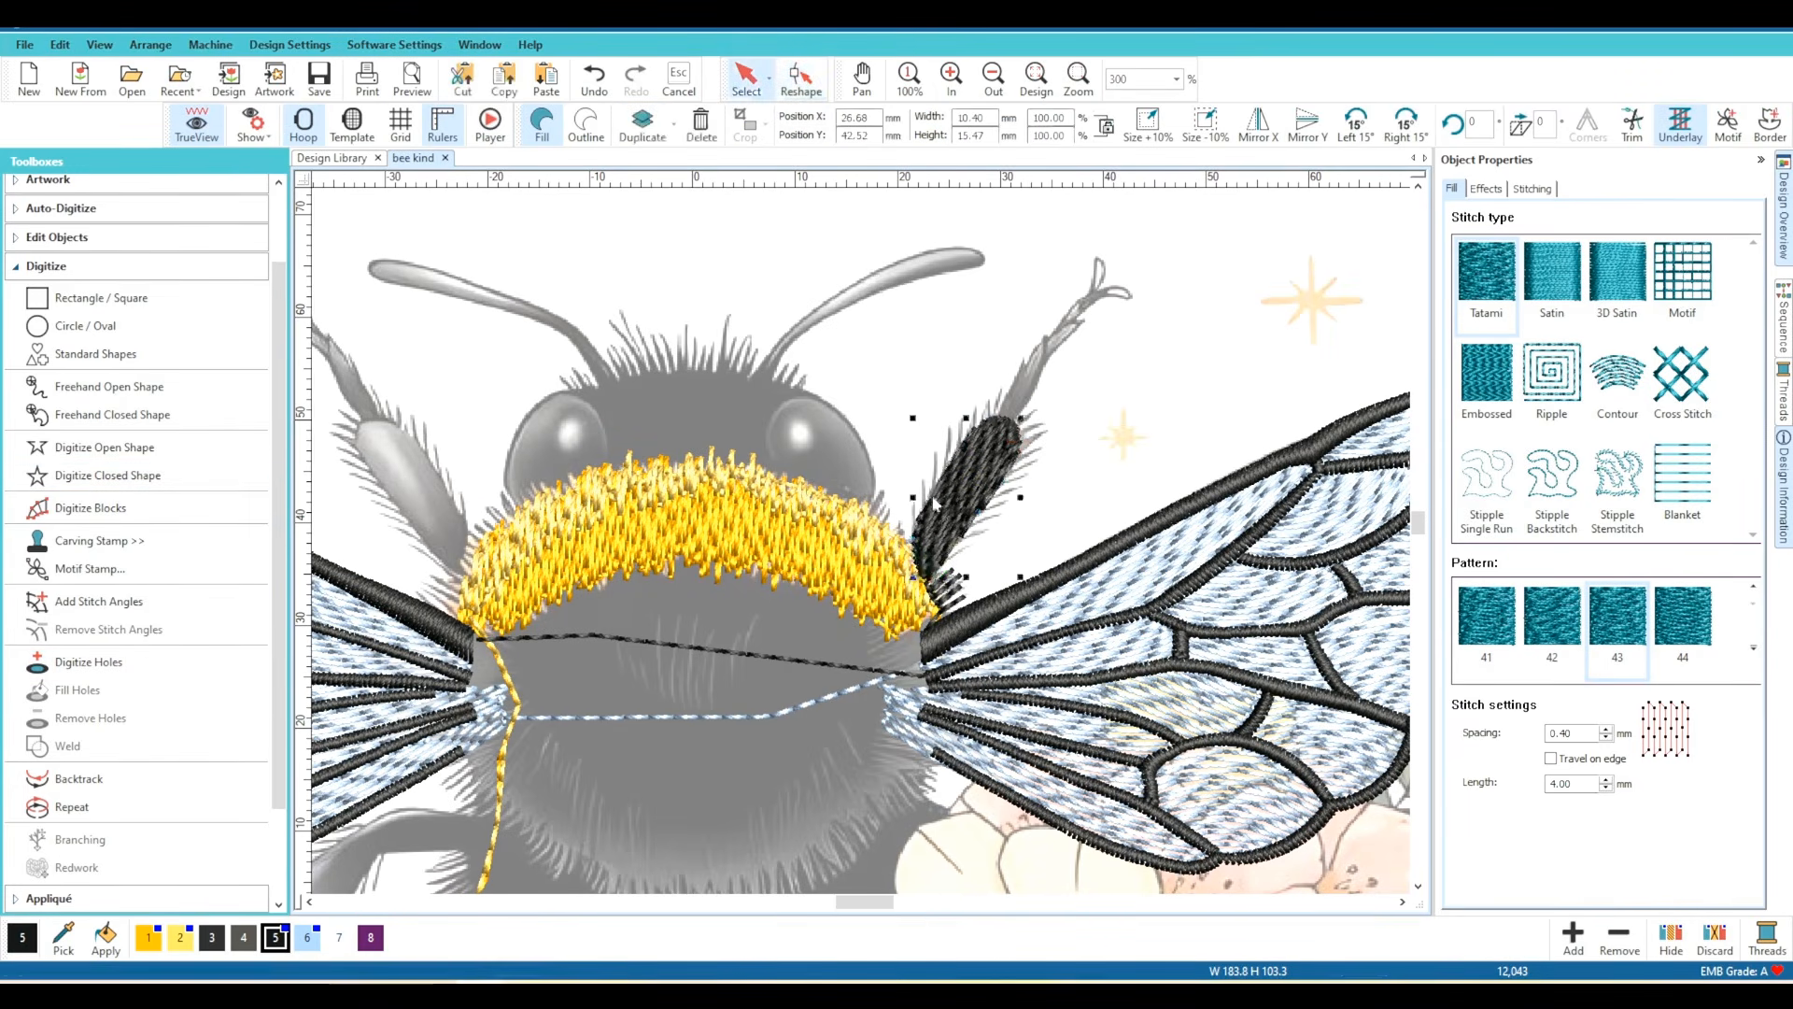
Digitize an open Single Run path from the top of the filled leg segment along the thin lower leg to the upright toe tip
key("o")
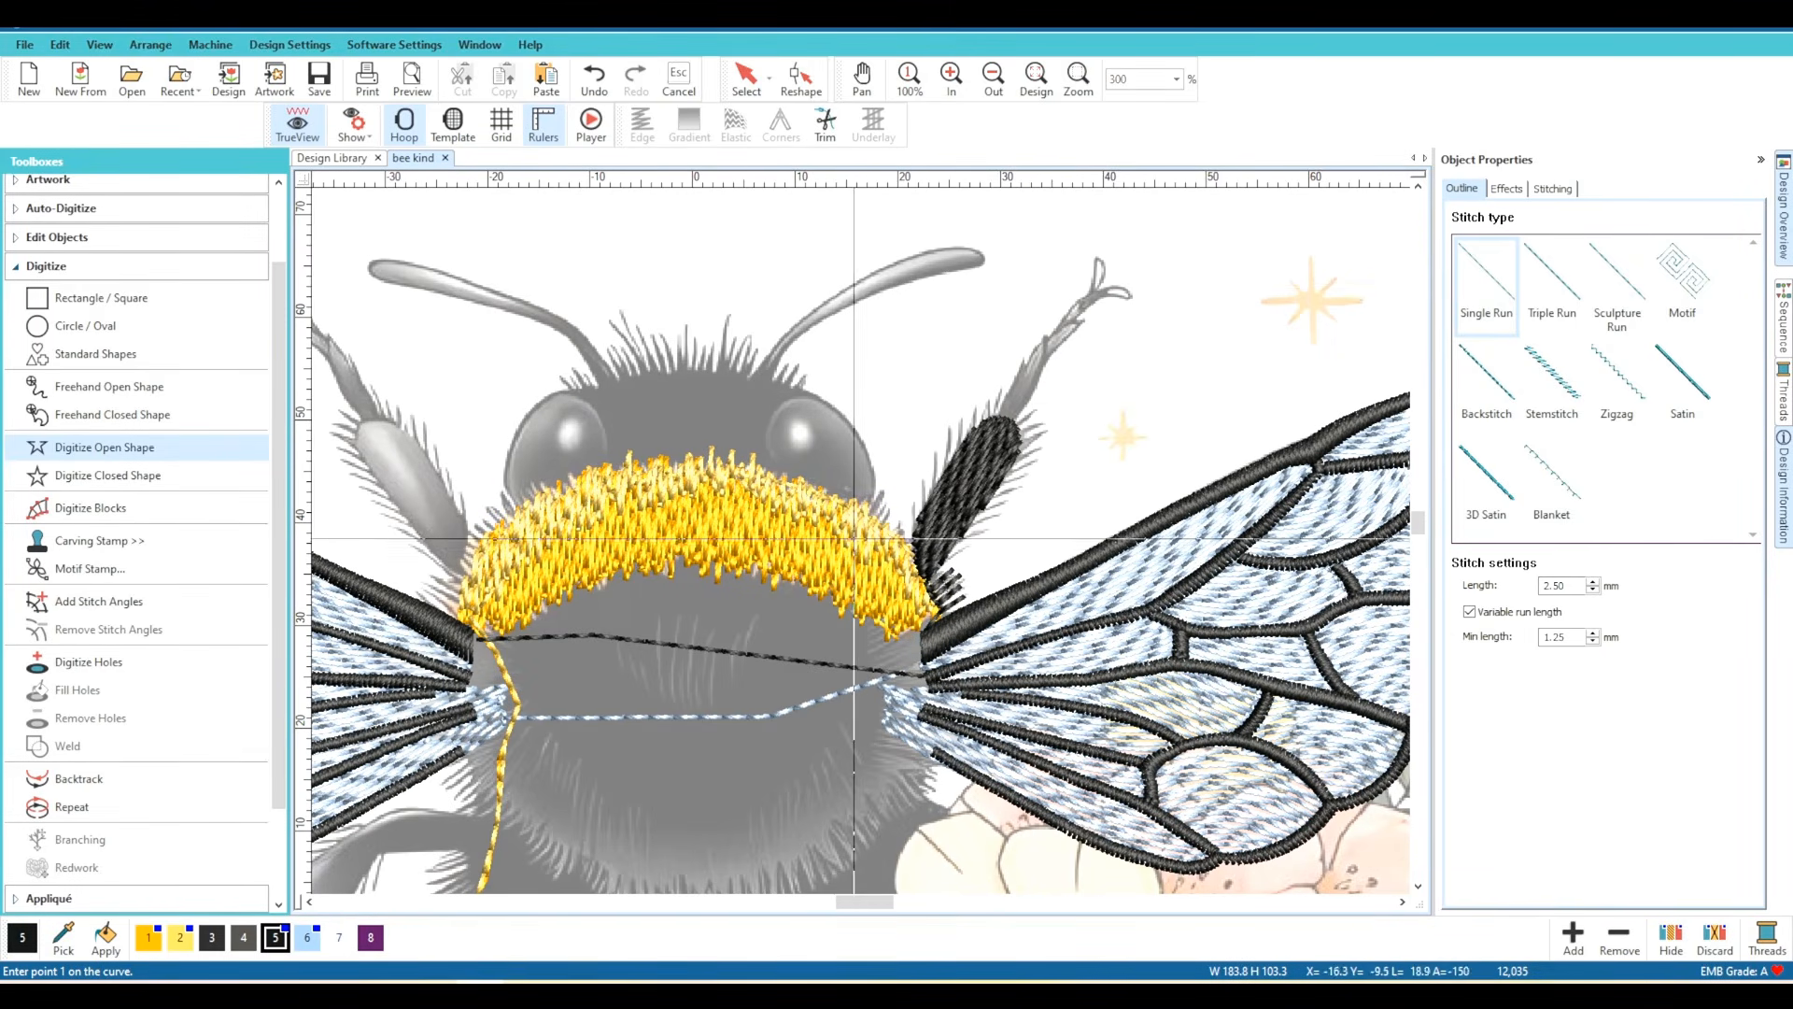
left_click(1005, 417)
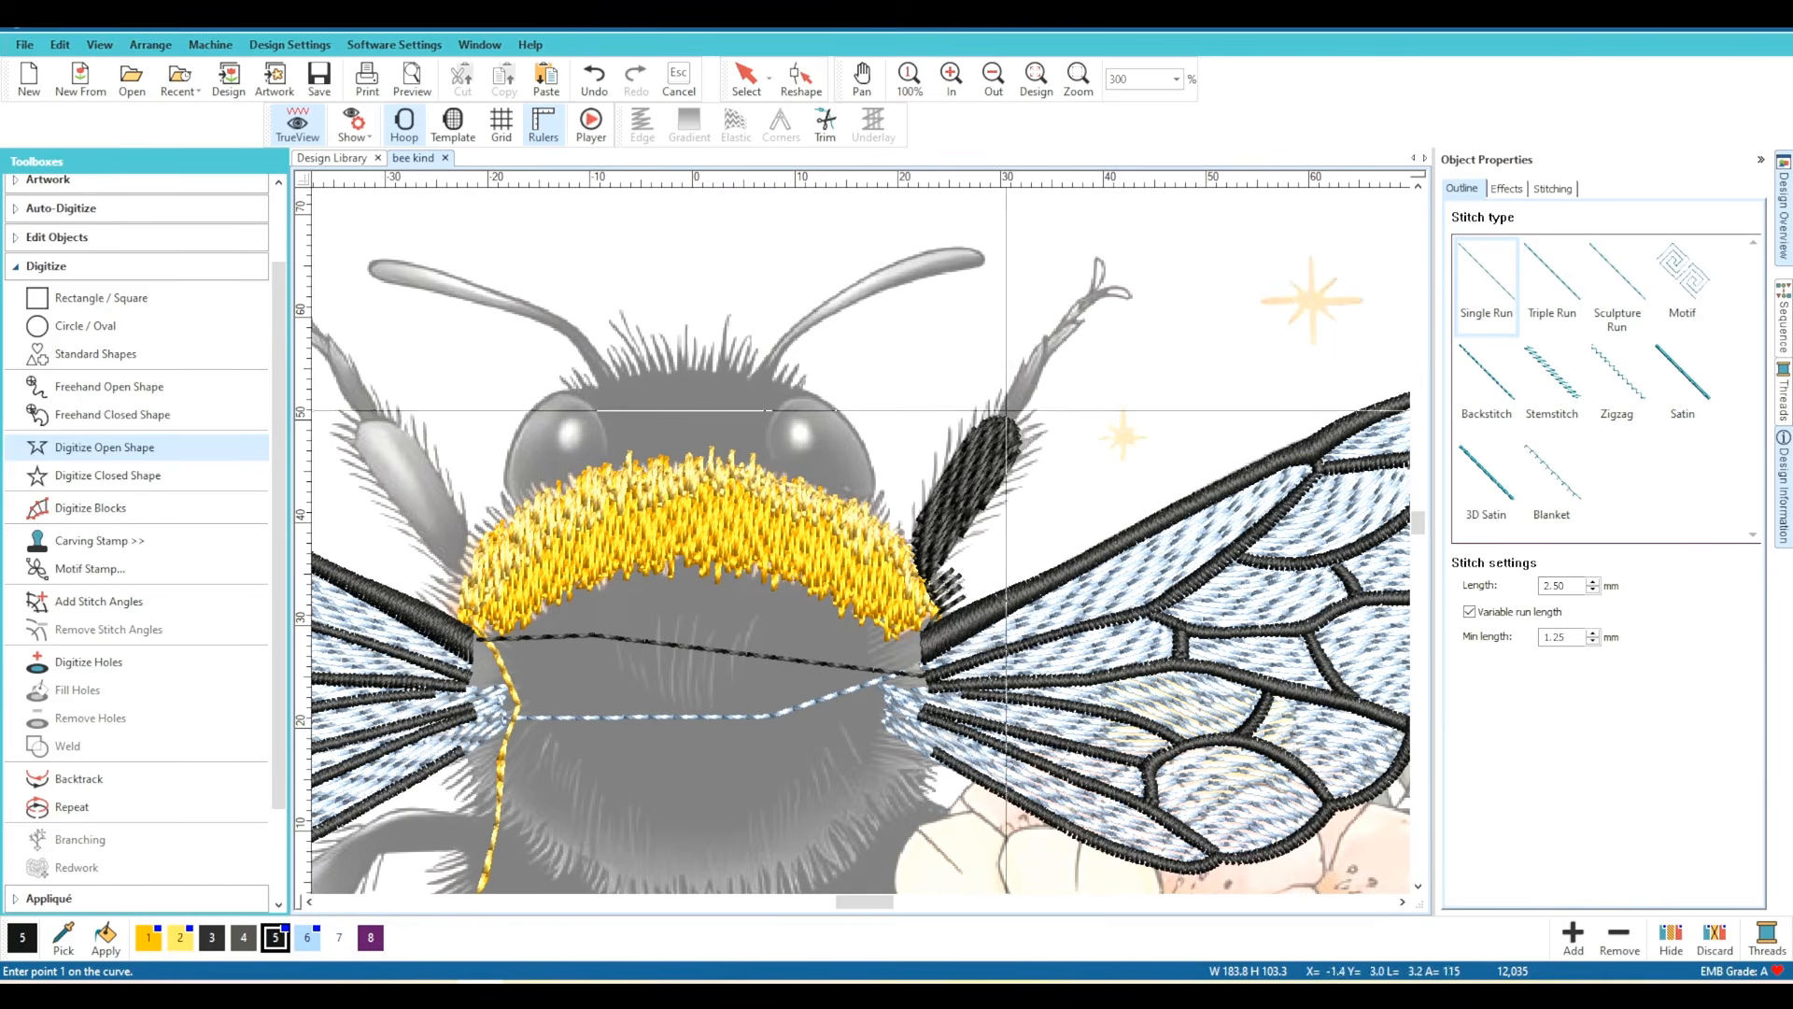
left_click(1034, 363)
left_click(1061, 331)
left_click(1076, 306)
right_click(1093, 288)
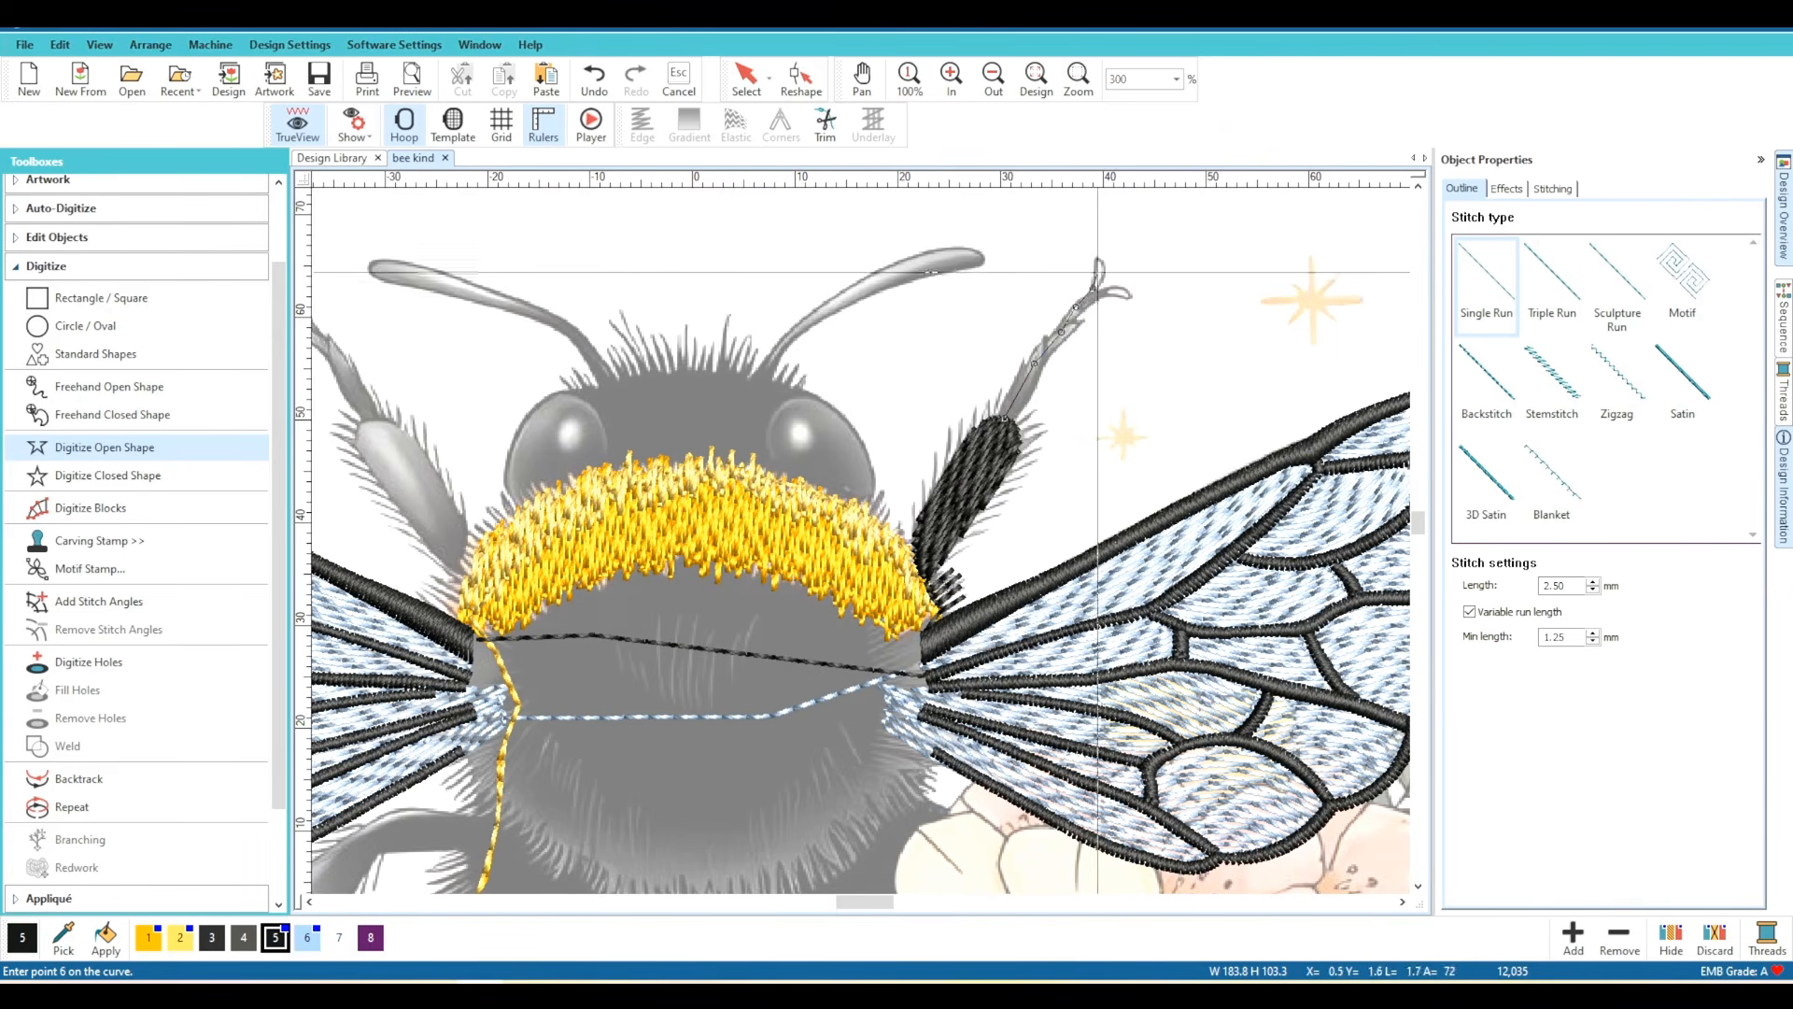
right_click(1096, 262)
key("Return")
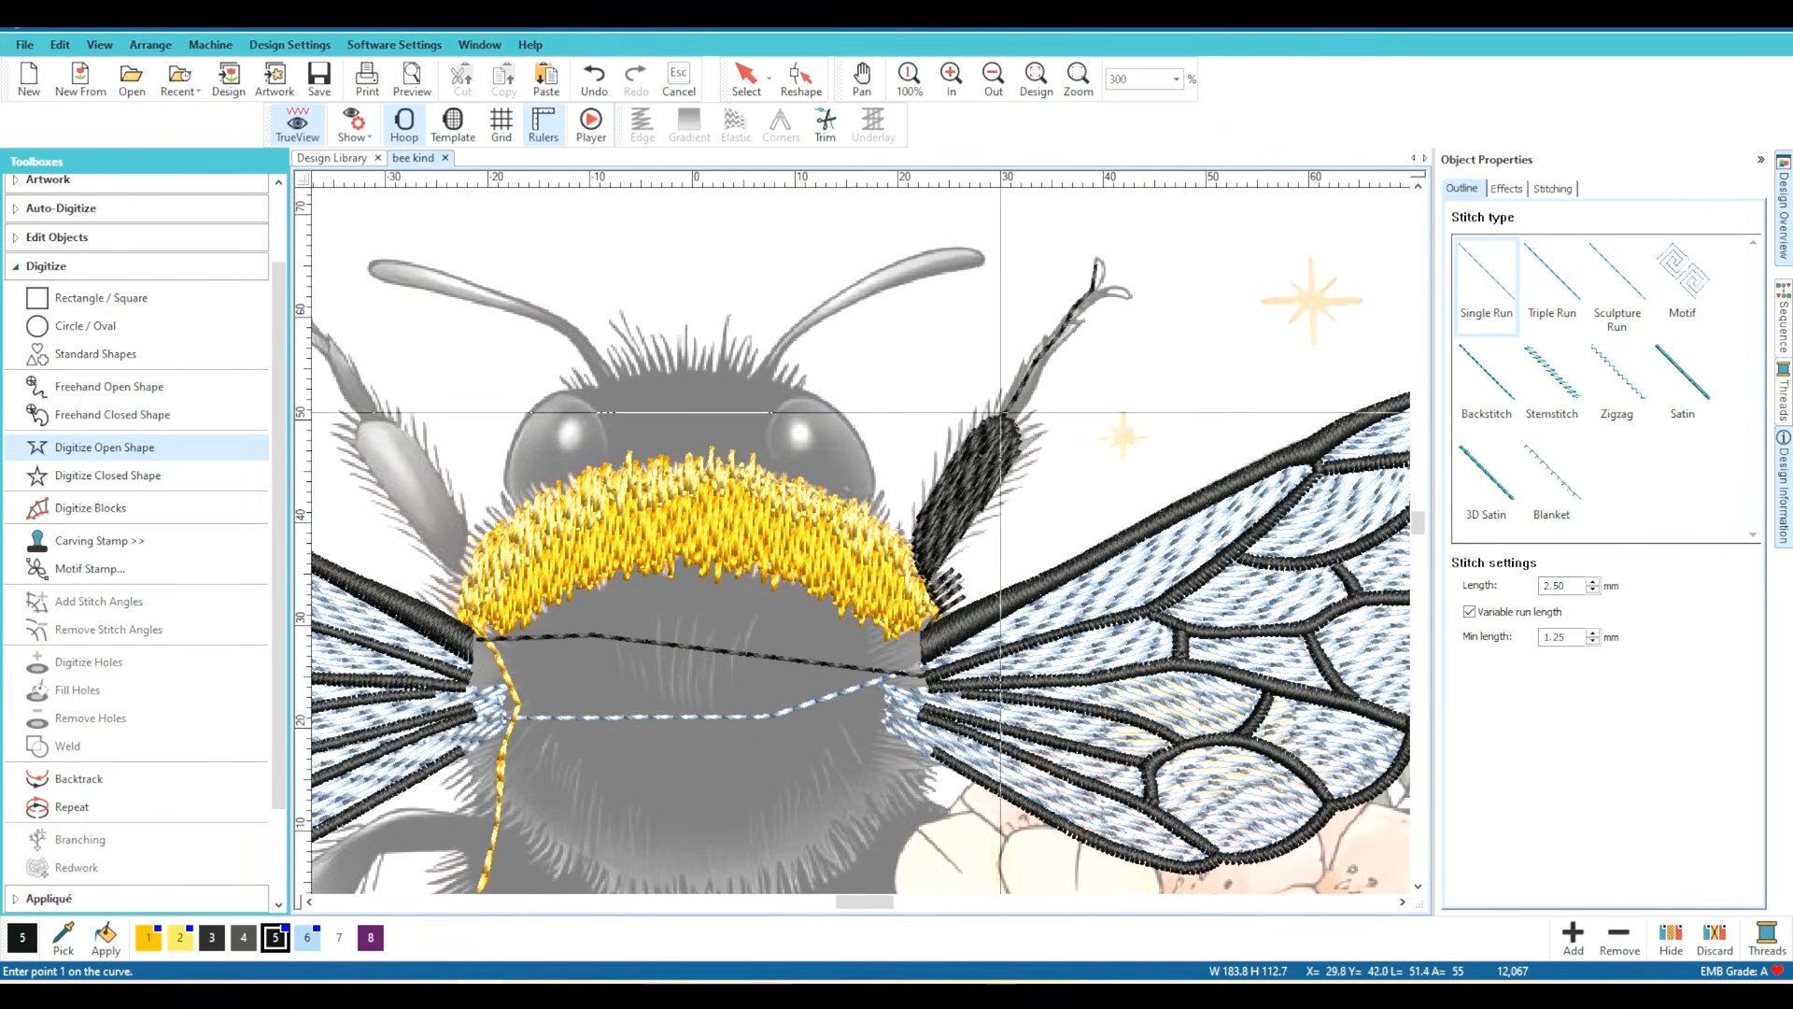
Set up Digitize Blocks with Satin stitch and auto spacing, and change the type of the first underlay
left_click(128, 510)
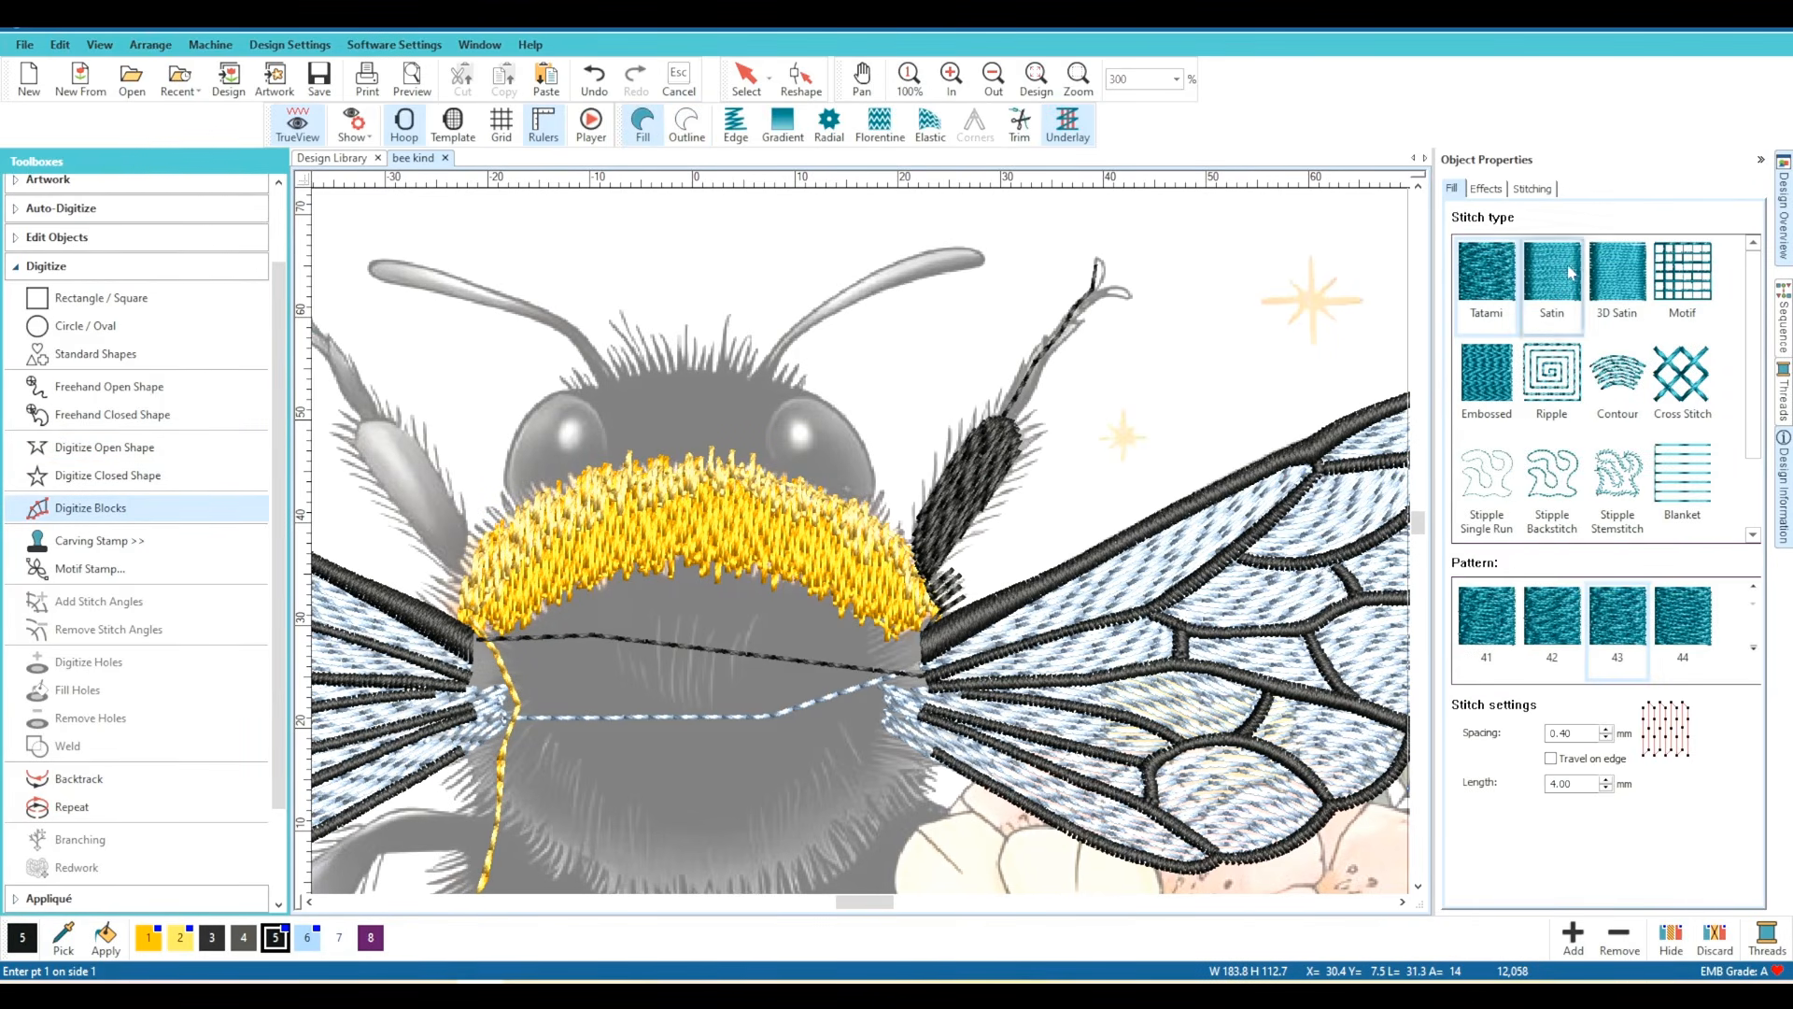
left_click(1572, 272)
left_click(1532, 187)
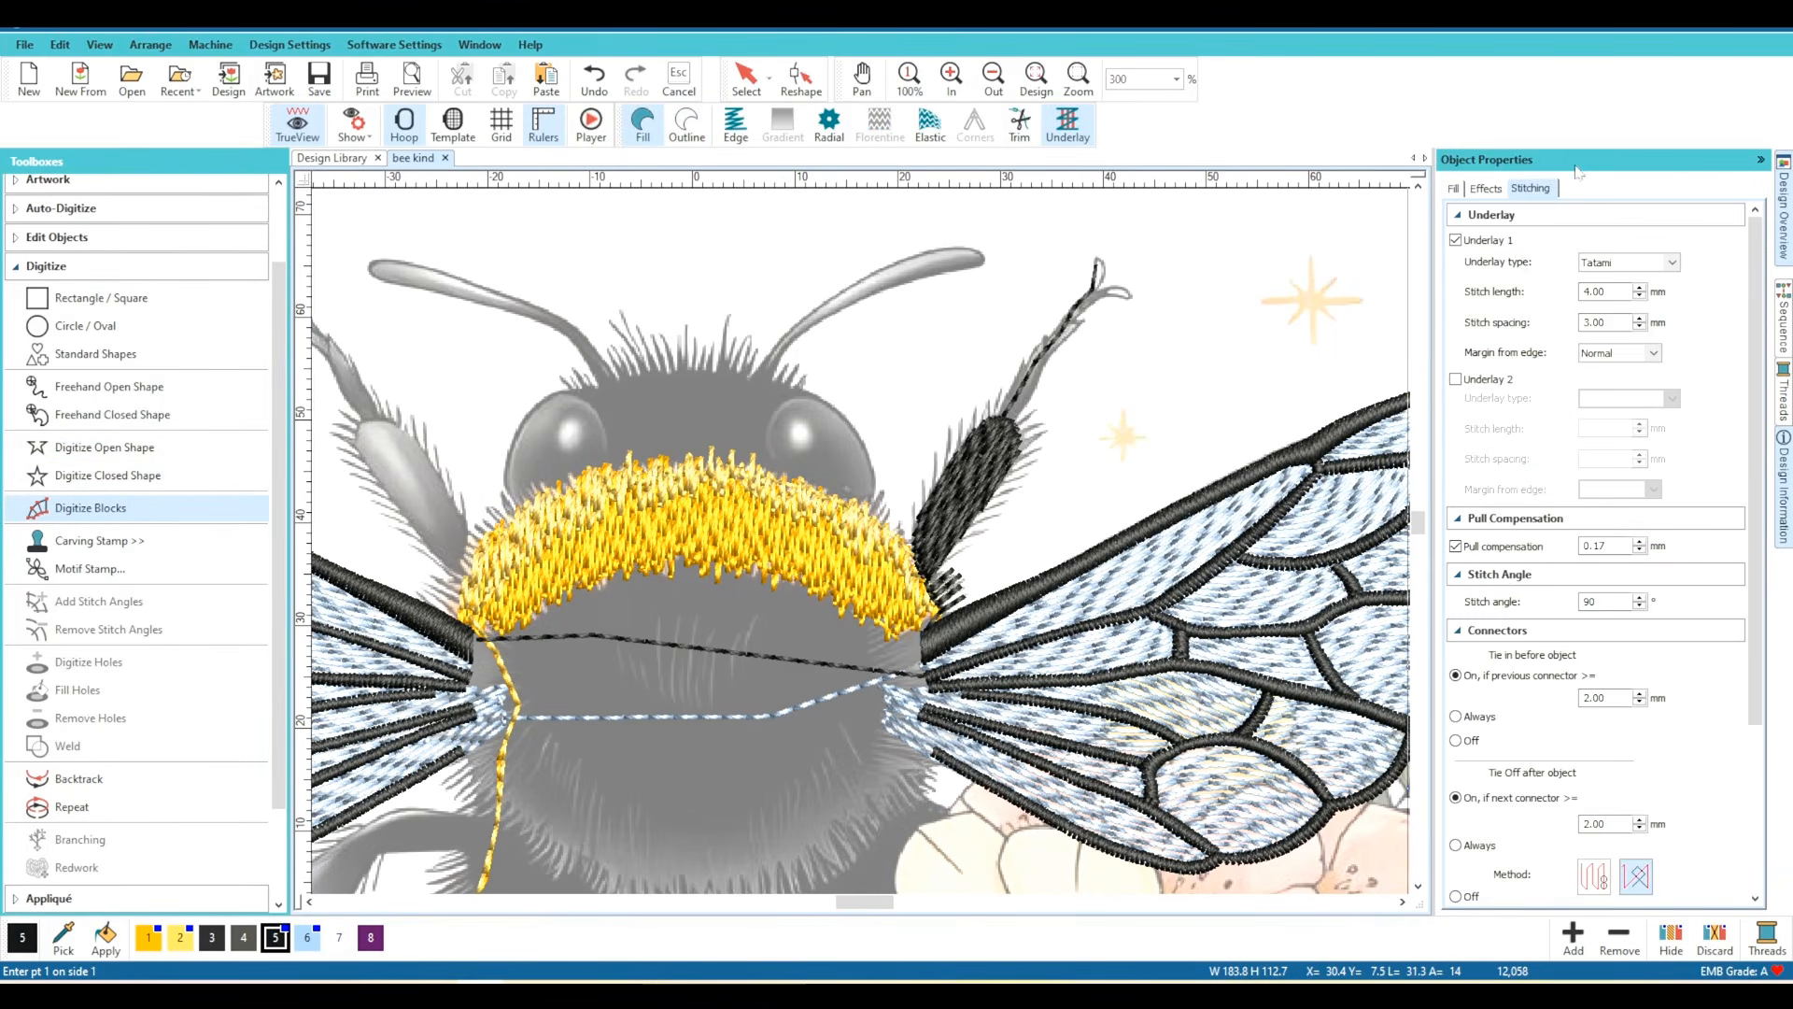
left_click(1672, 263)
left_click(1613, 293)
left_click(1453, 188)
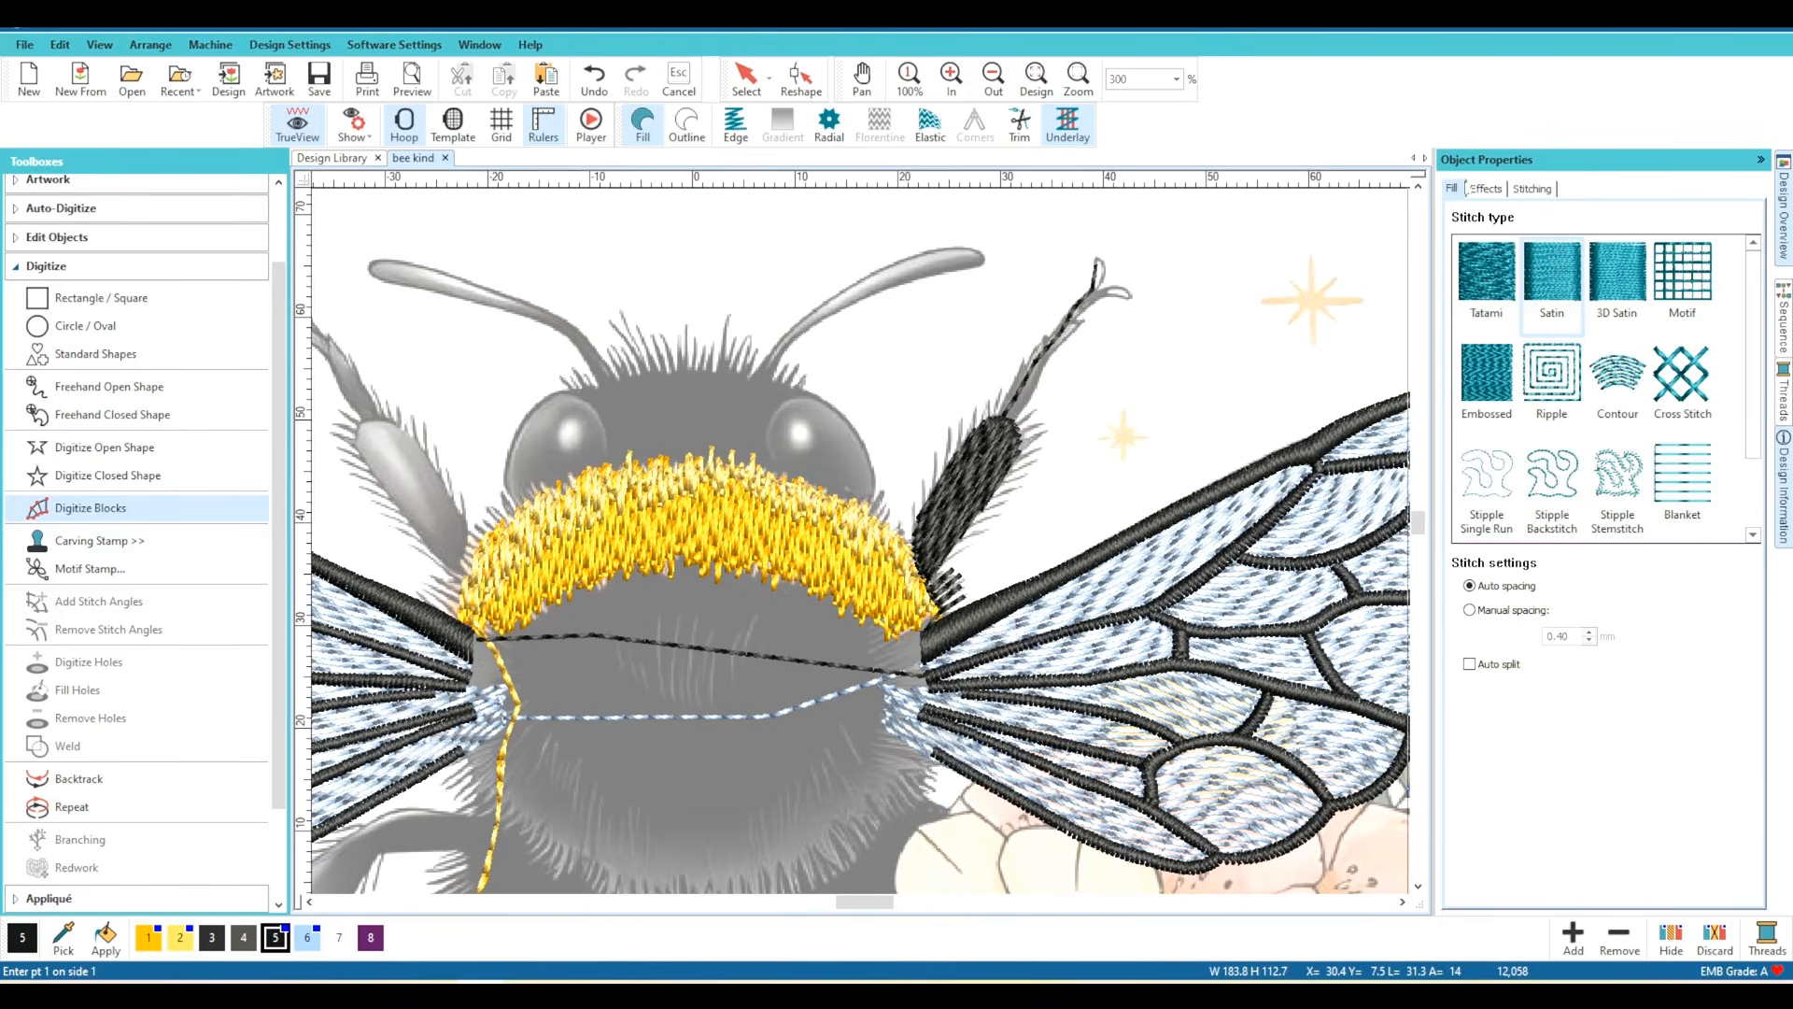
Digitize a Satin block over the upright toe of the raised front leg, about 1.2 mm wide
left_click(1098, 267)
left_click(1091, 276)
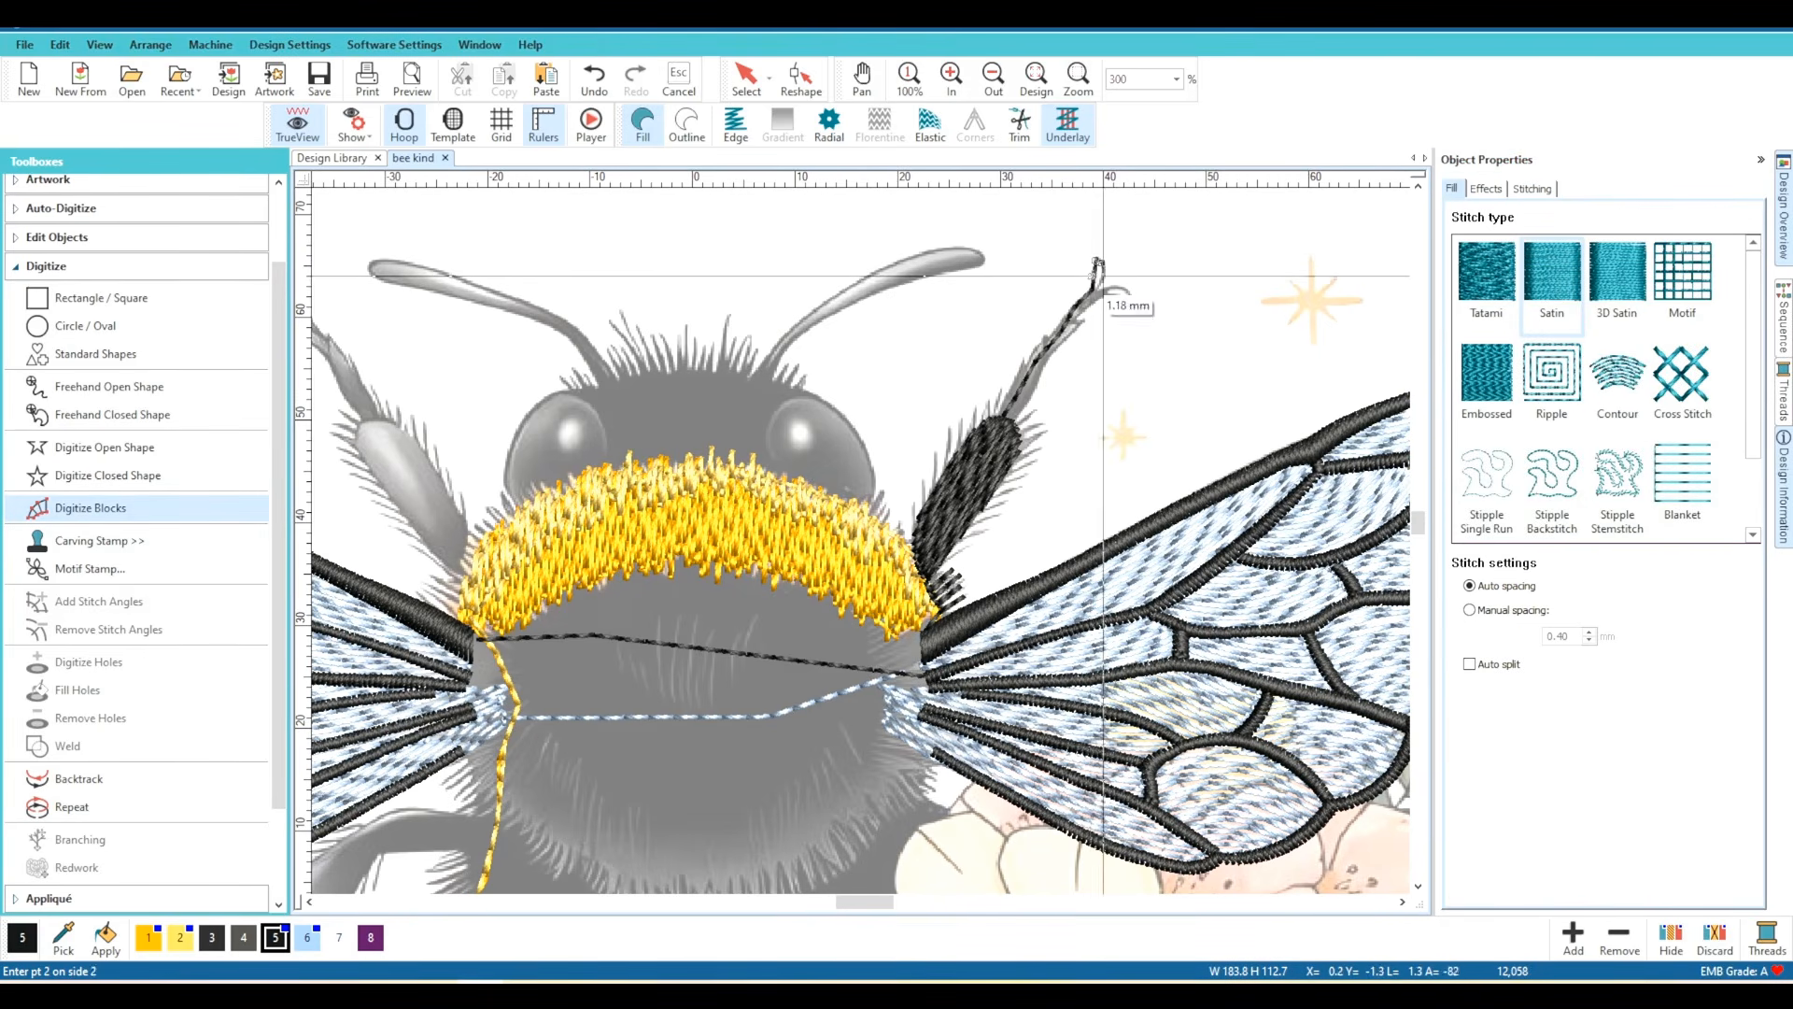
left_click(1104, 276)
left_click(1089, 294)
left_click(1102, 288)
key("Return")
Digitize a Satin block from the sideways toe's tip through the foot to the first joint of the thin lower leg
left_click(1130, 295)
left_click(1130, 289)
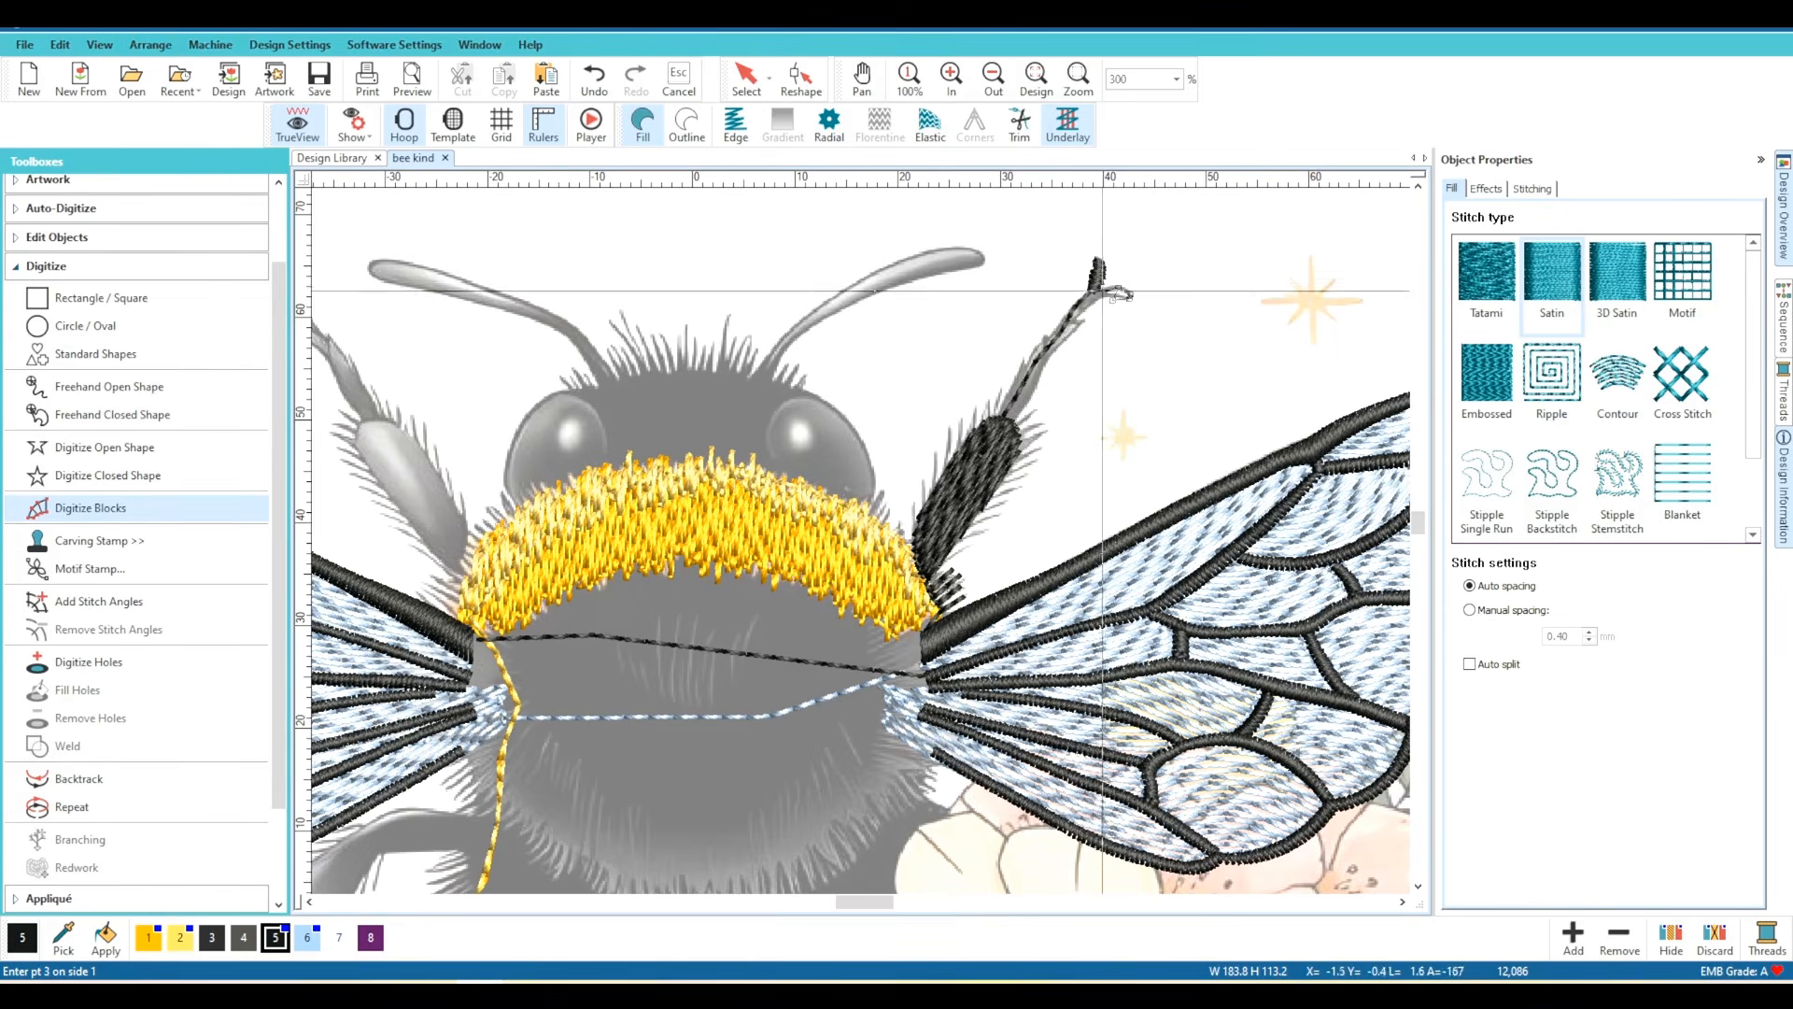
left_click(1105, 286)
left_click(1104, 300)
left_click(1063, 321)
left_click(1079, 324)
key("Return")
left_click(594, 79)
Continue the Satin blocks down the thin lower leg from the first joint toward the filled thick segment
left_click(1062, 322)
left_click(1079, 325)
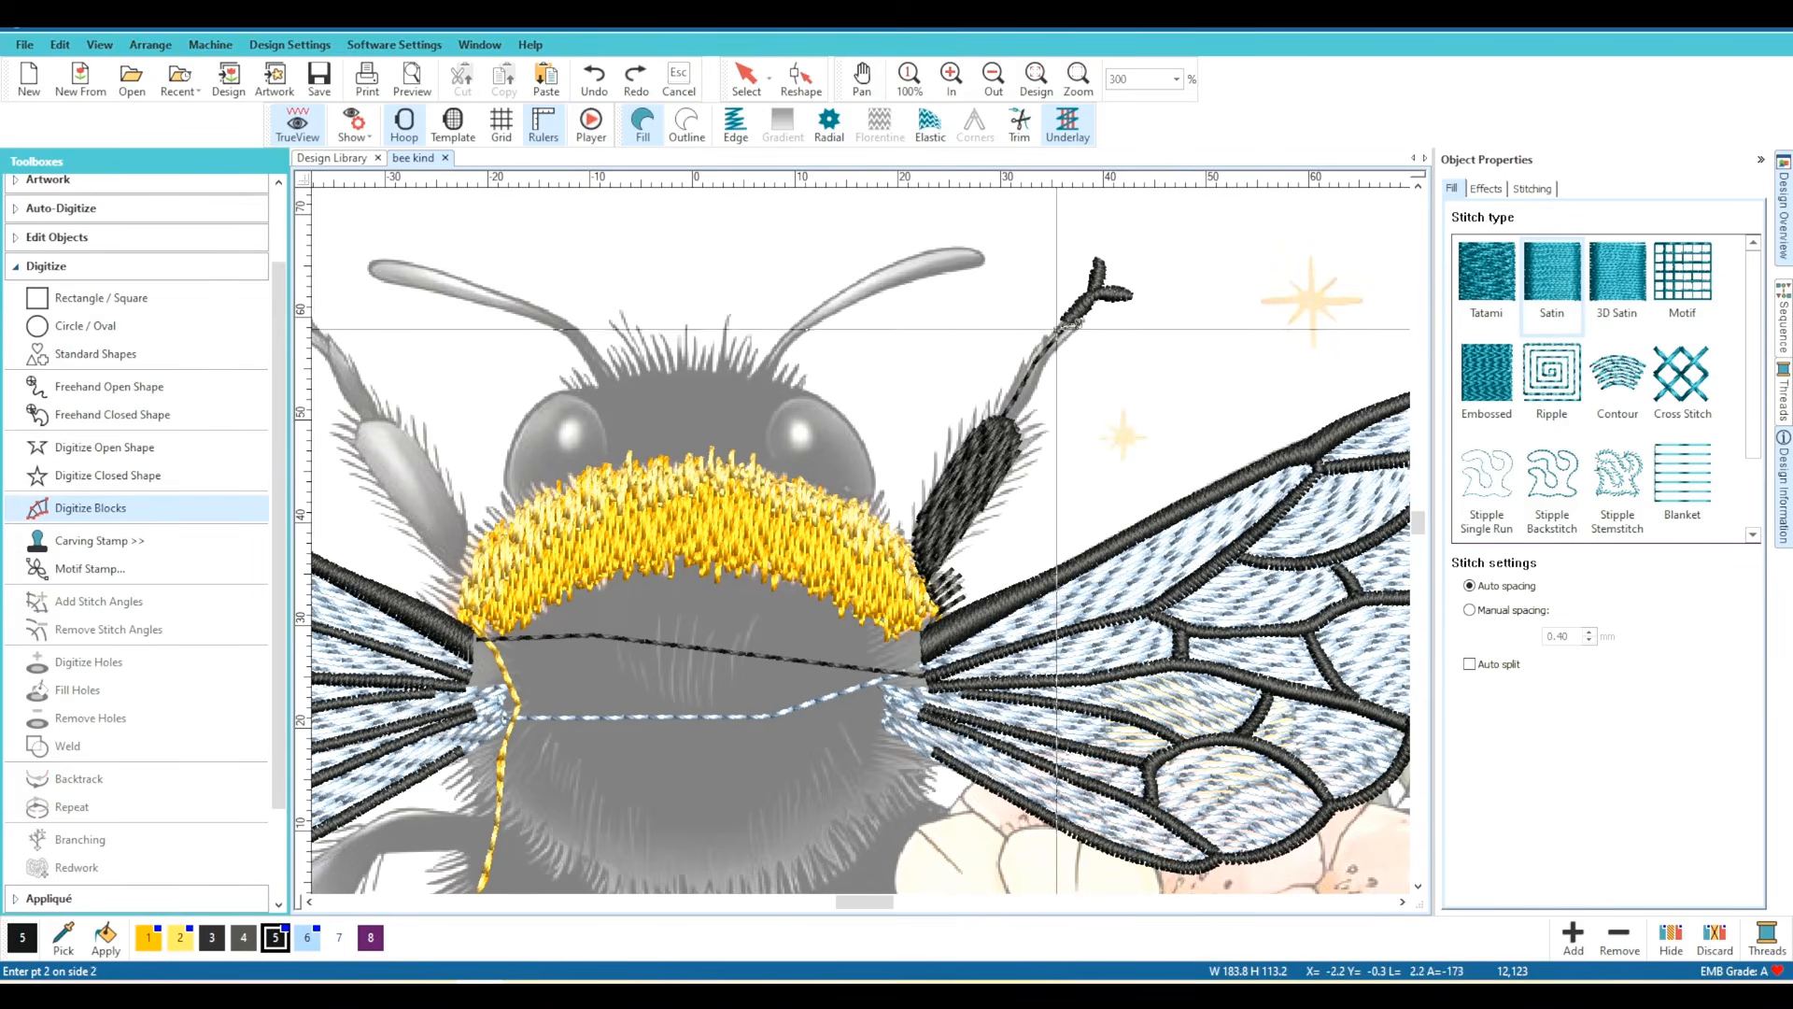
left_click(1037, 347)
left_click(1047, 353)
key("Return")
key("t")
key("t")
left_click(1037, 348)
left_click(1047, 355)
key("Return")
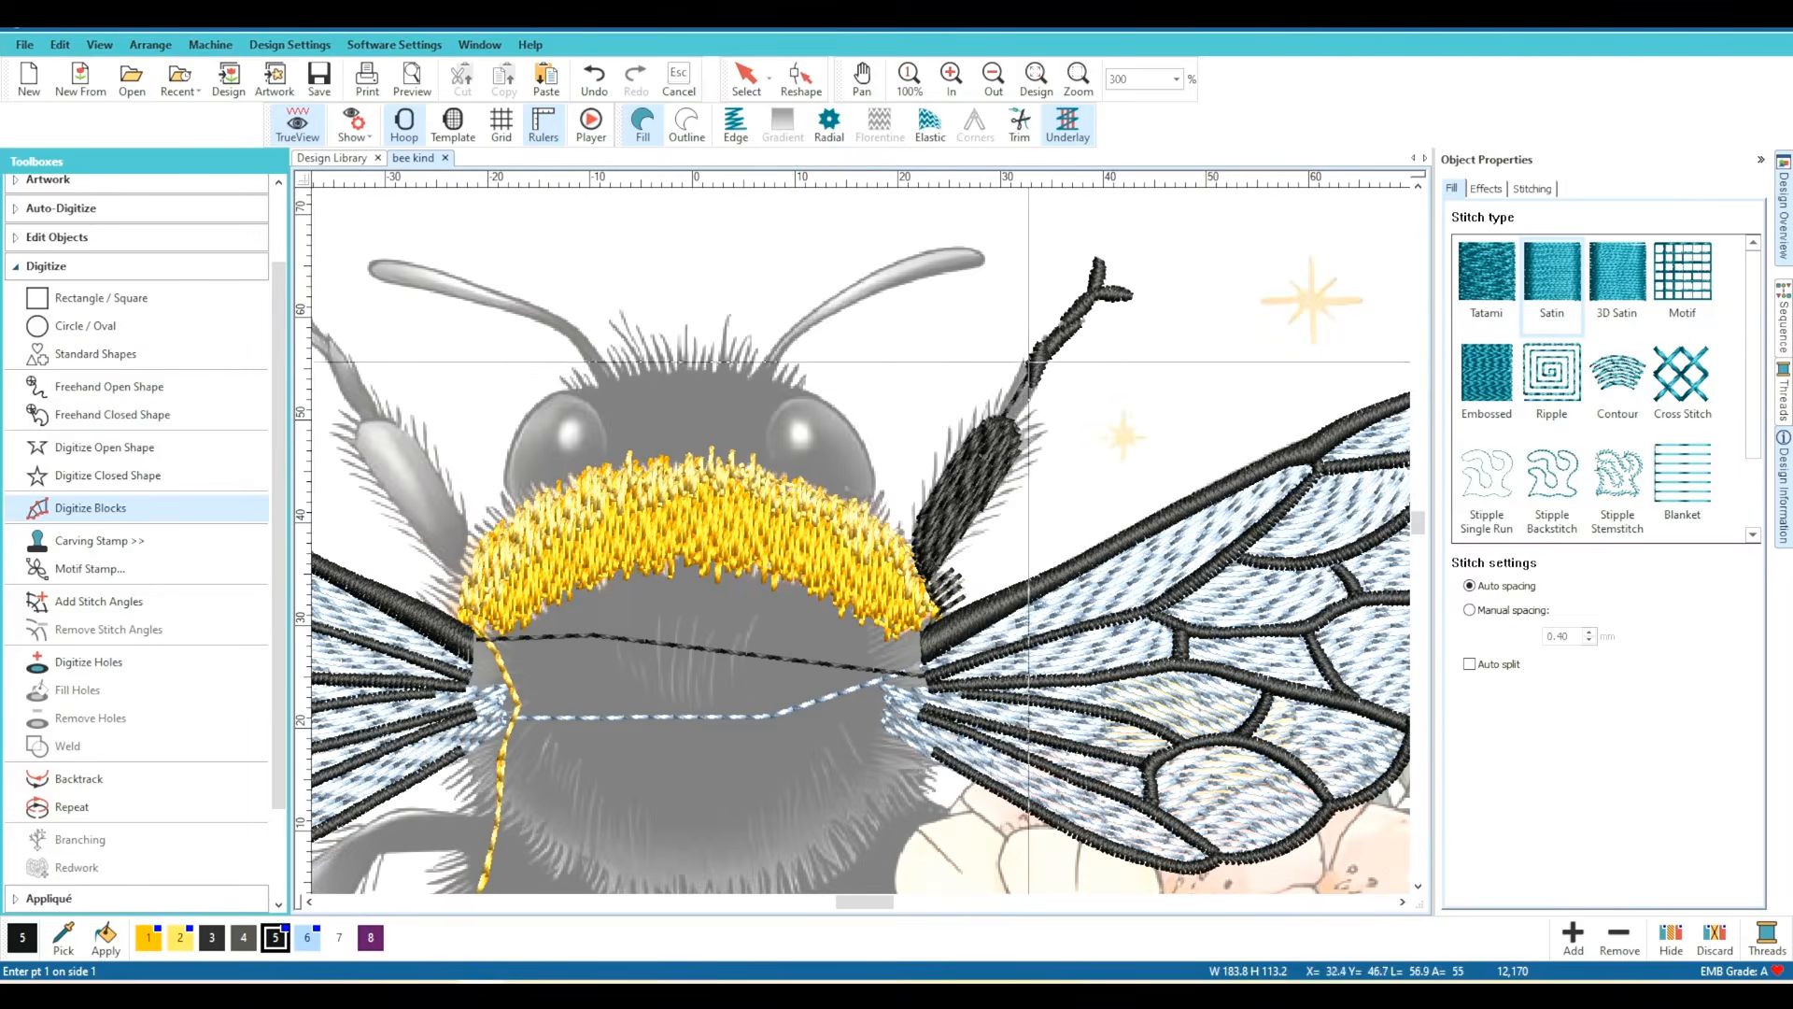
Digitize the last Satin block of the thin lower leg down to the upper end of the filled thick segment
left_click(1022, 362)
left_click(1036, 370)
left_click(1000, 415)
left_click(1018, 422)
key("Return")
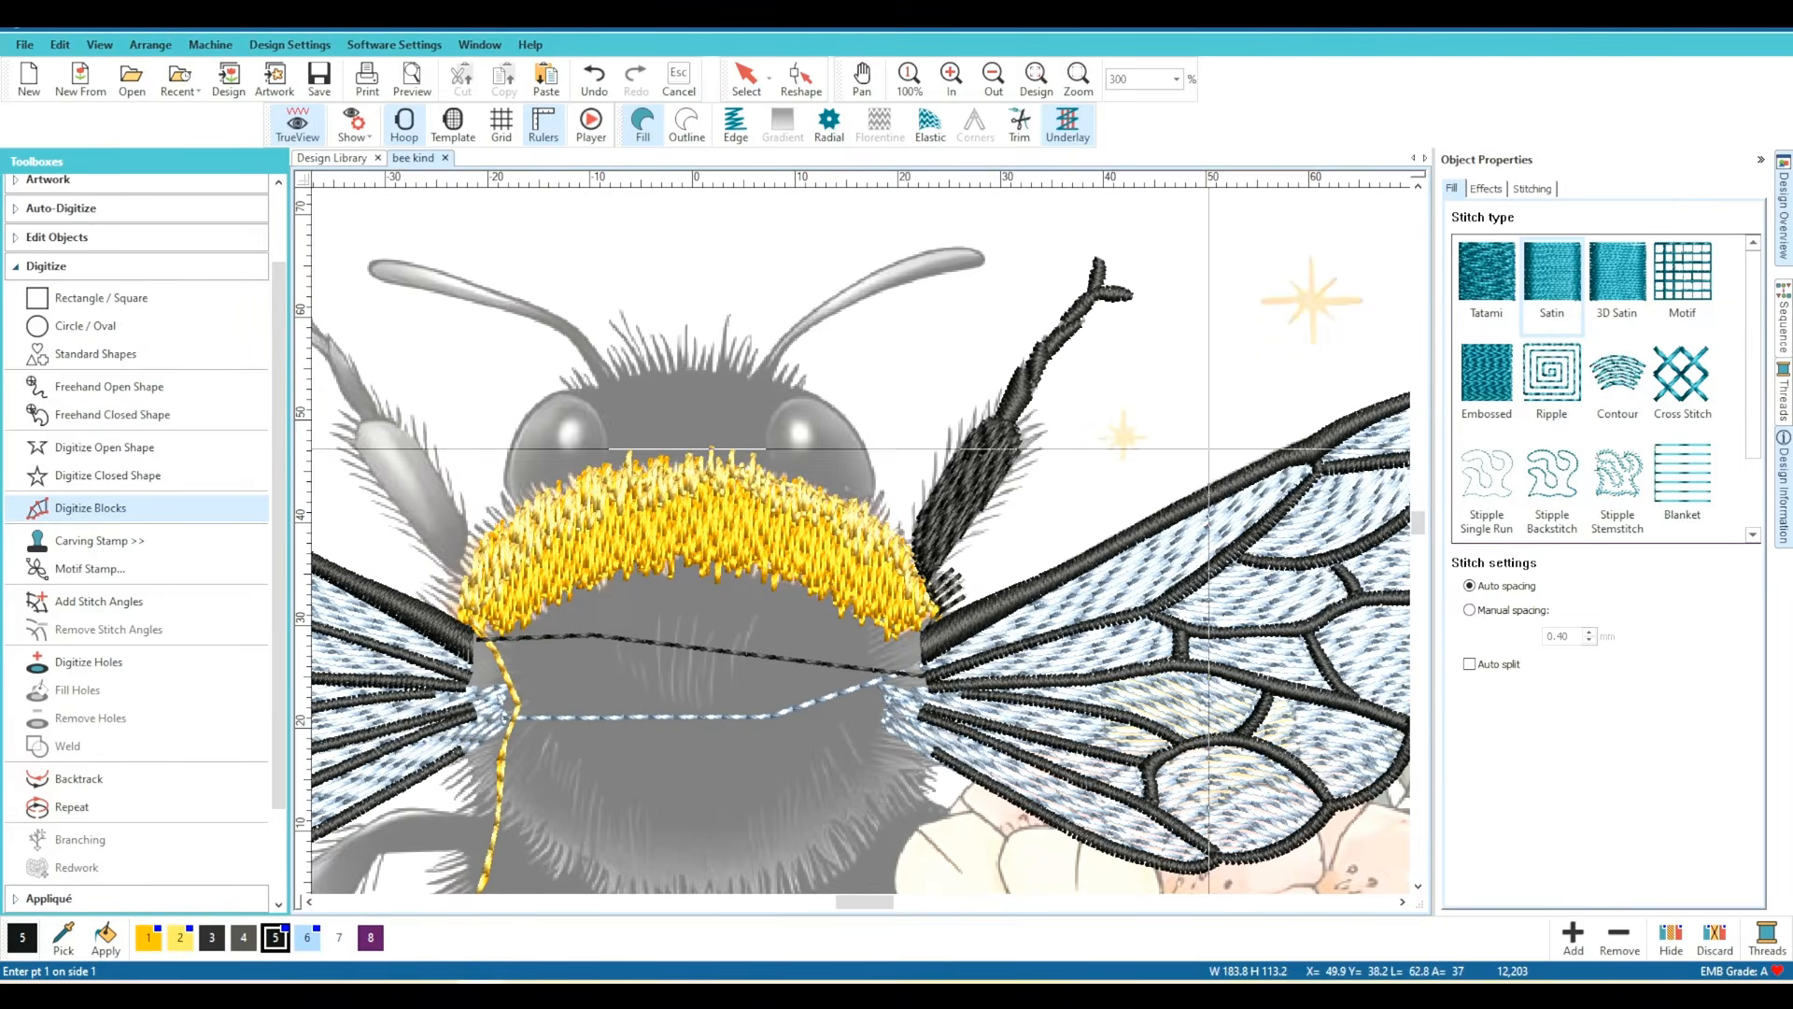
Start an open Single Run shape and zigzag short fur hairs down the thick leg segment's outer edge to the leg's base
left_click(102, 447)
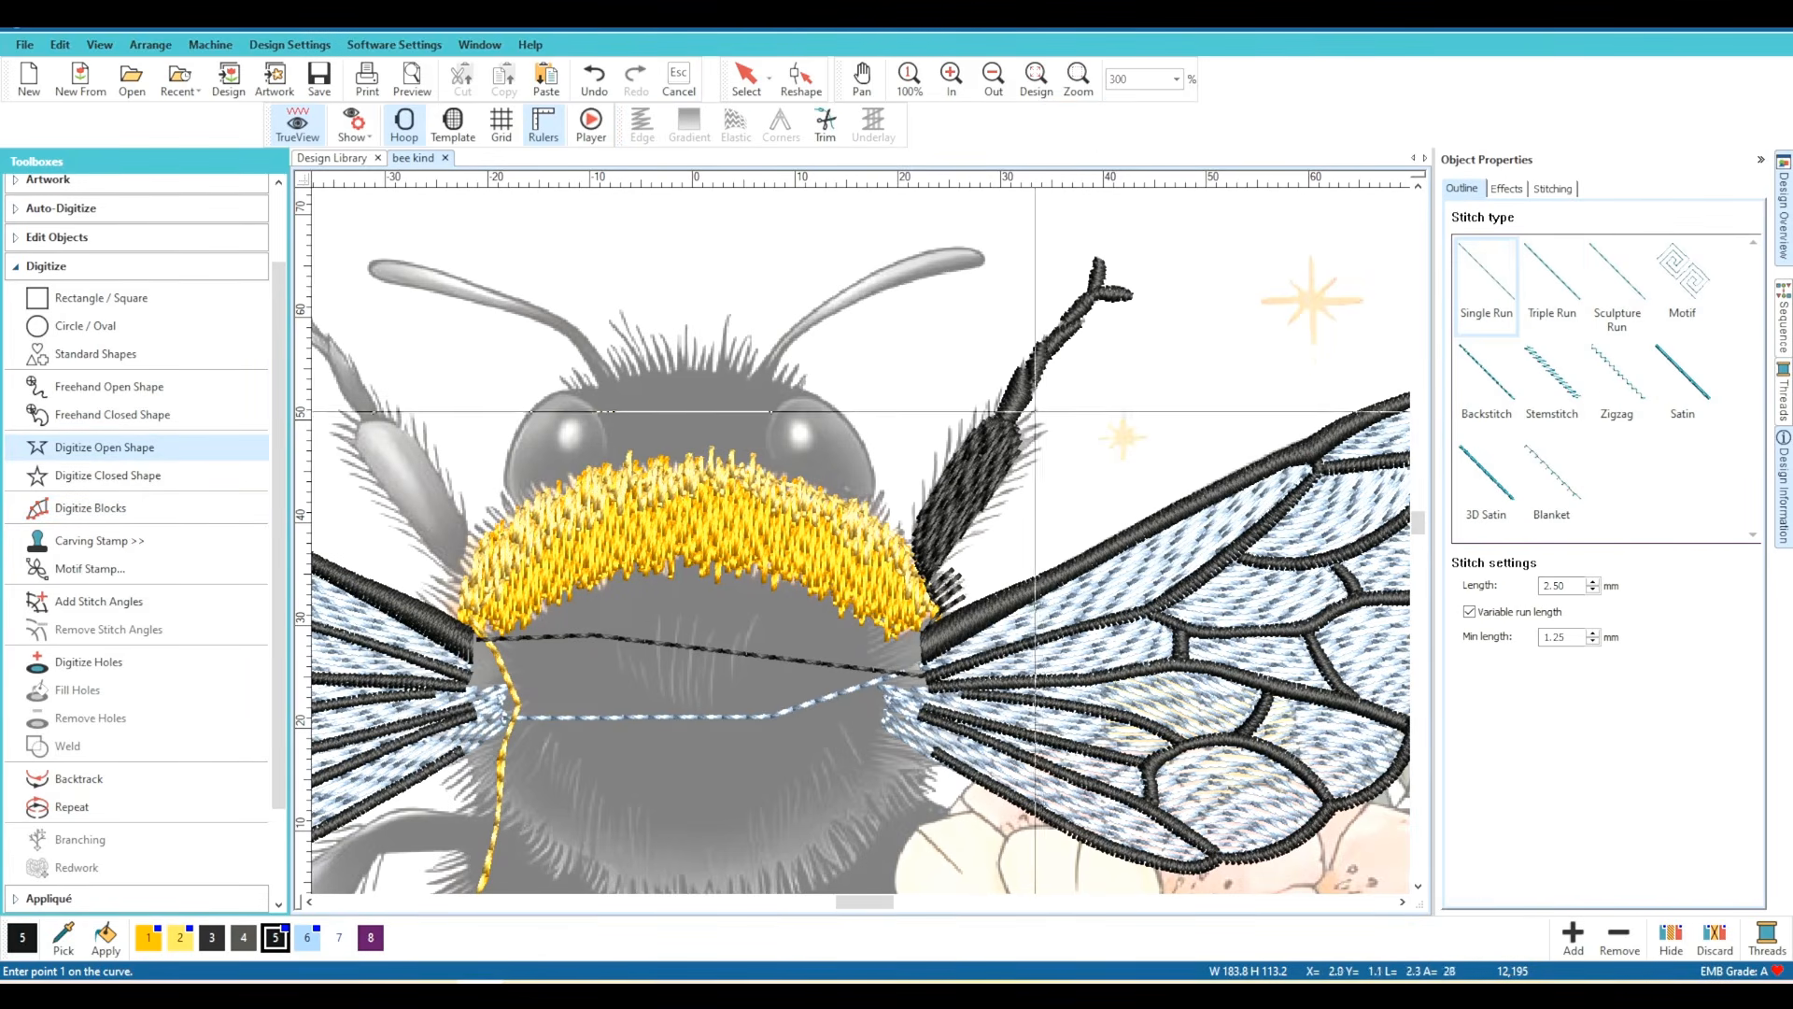
left_click(1016, 423)
left_click(1014, 425)
left_click(1034, 411)
left_click(1016, 431)
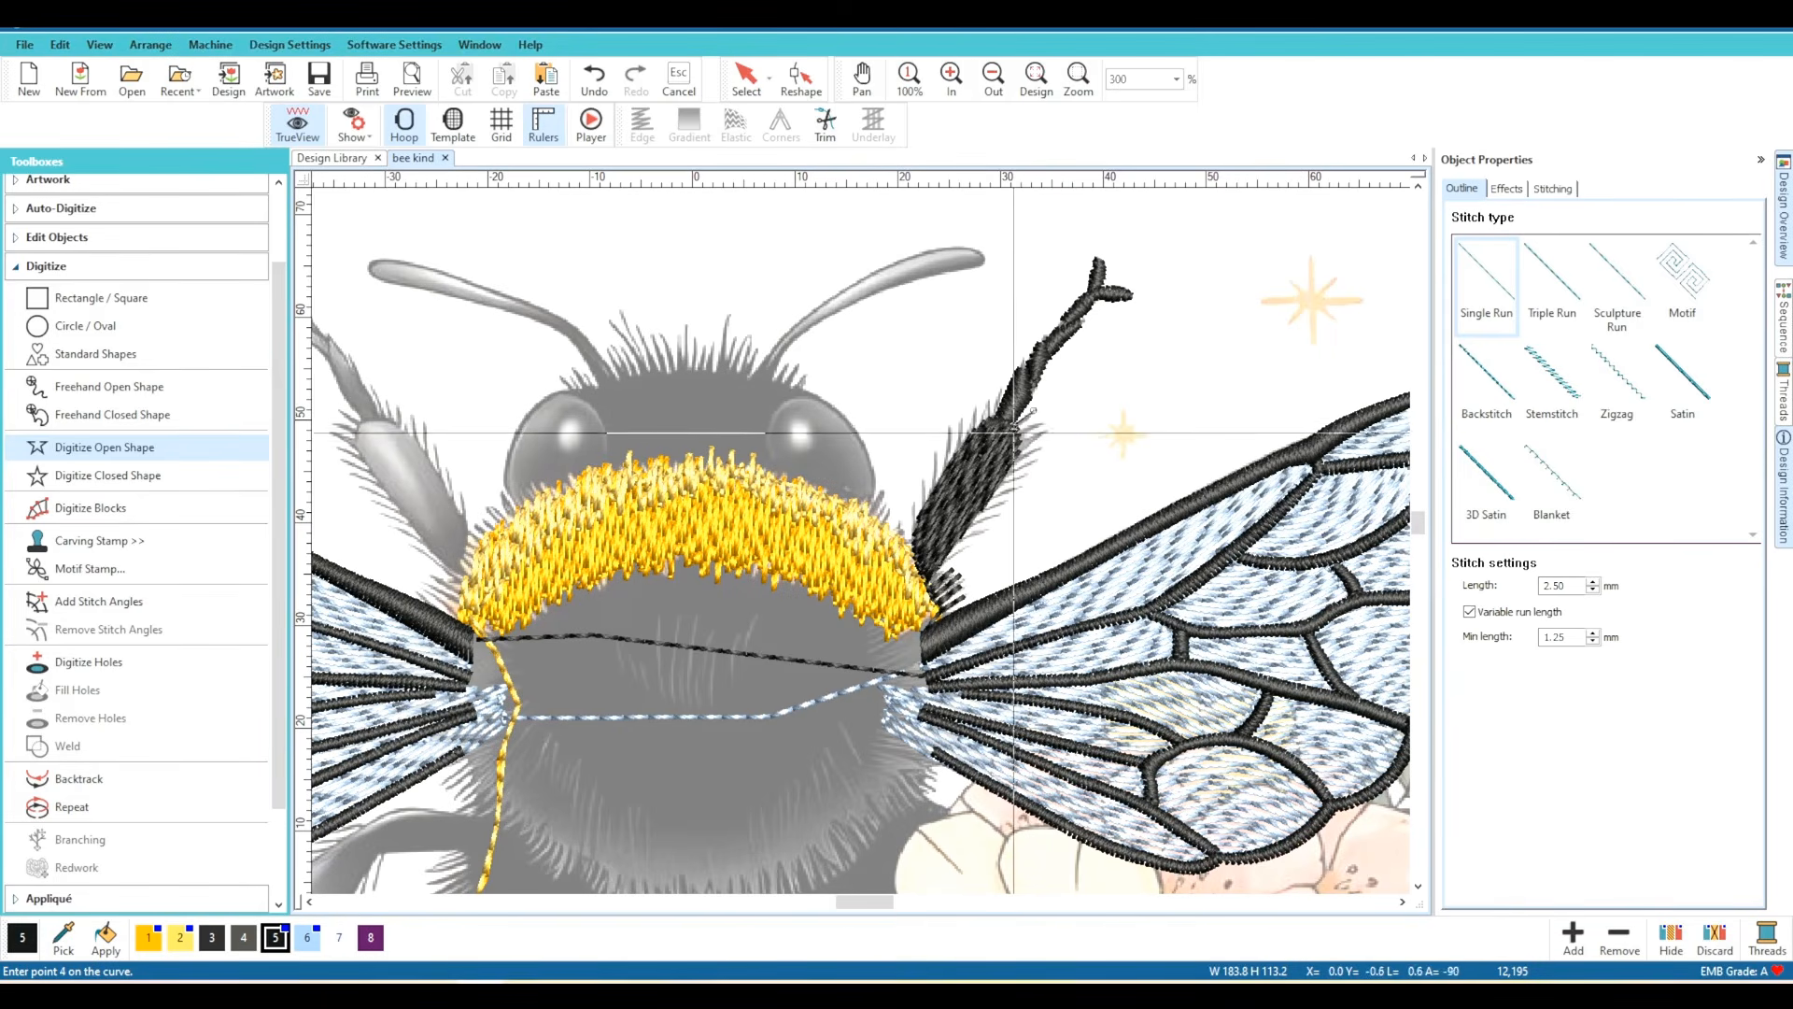
left_click(1037, 427)
left_click(1016, 437)
left_click(1040, 434)
left_click(1015, 443)
left_click(1017, 449)
left_click(1037, 451)
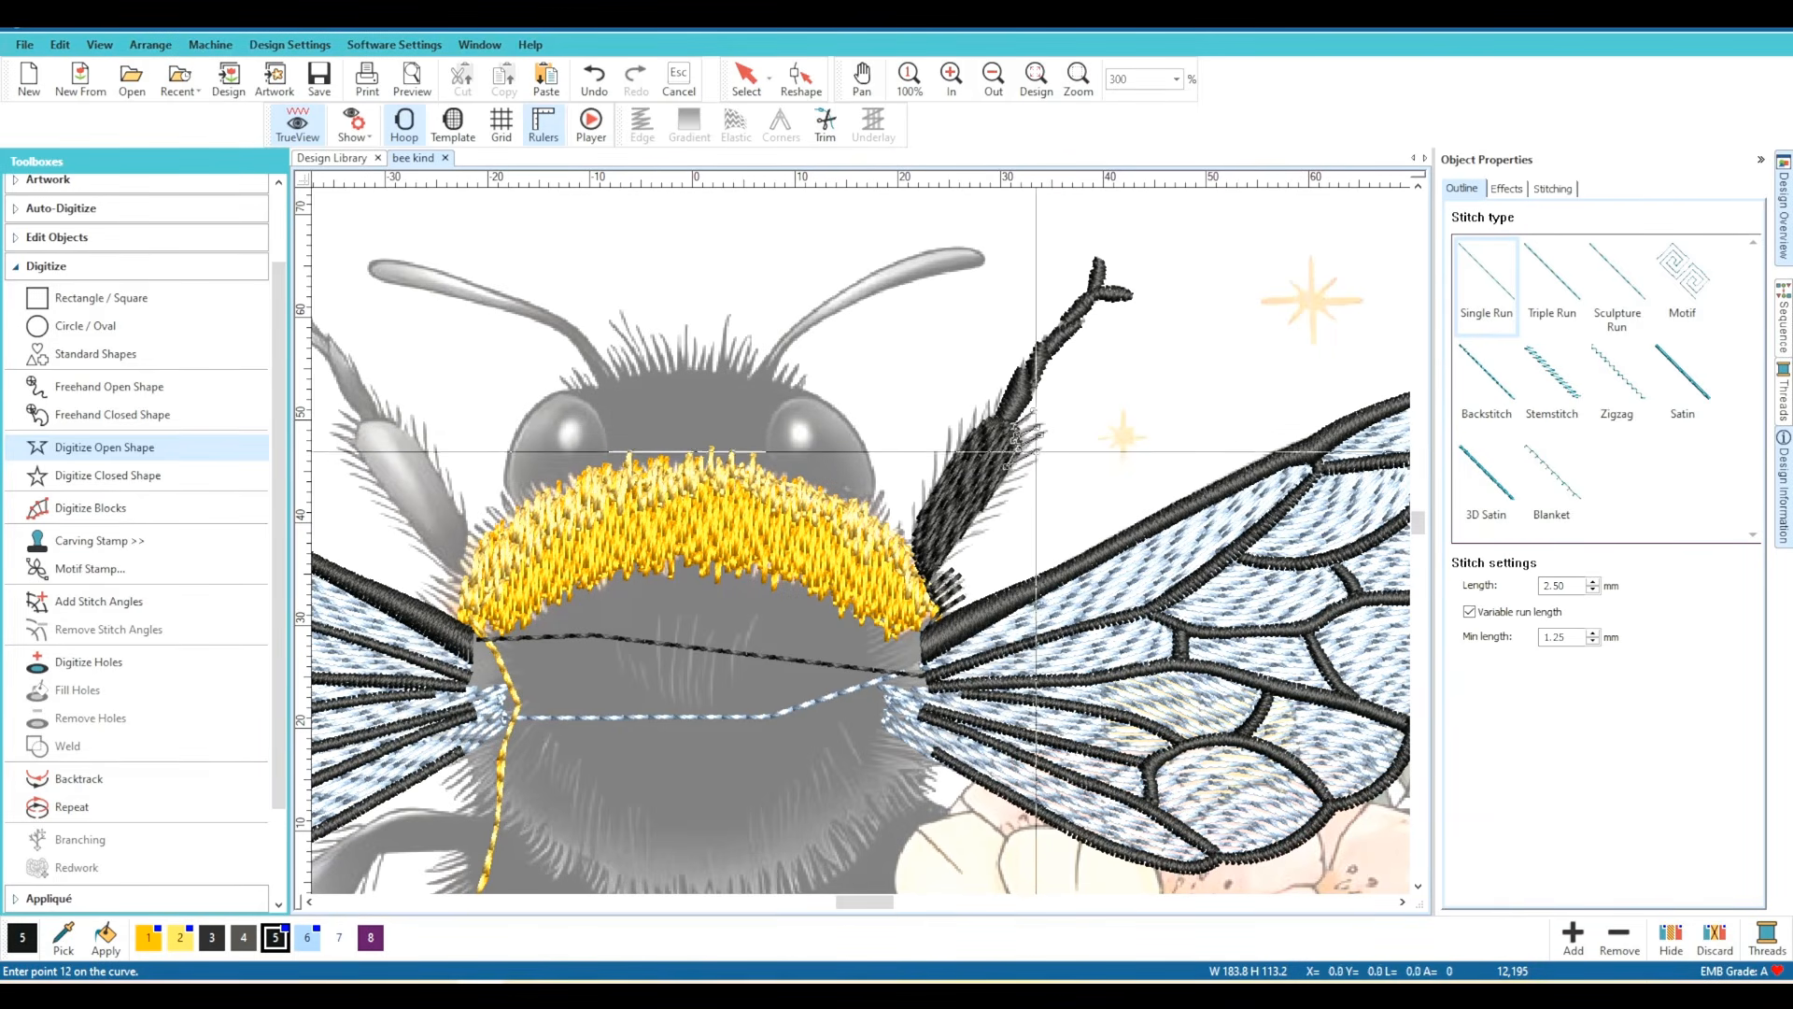
left_click(1005, 464)
left_click(1000, 478)
left_click(1016, 467)
left_click(1033, 464)
left_click(1001, 474)
left_click(996, 482)
left_click(1017, 479)
left_click(991, 490)
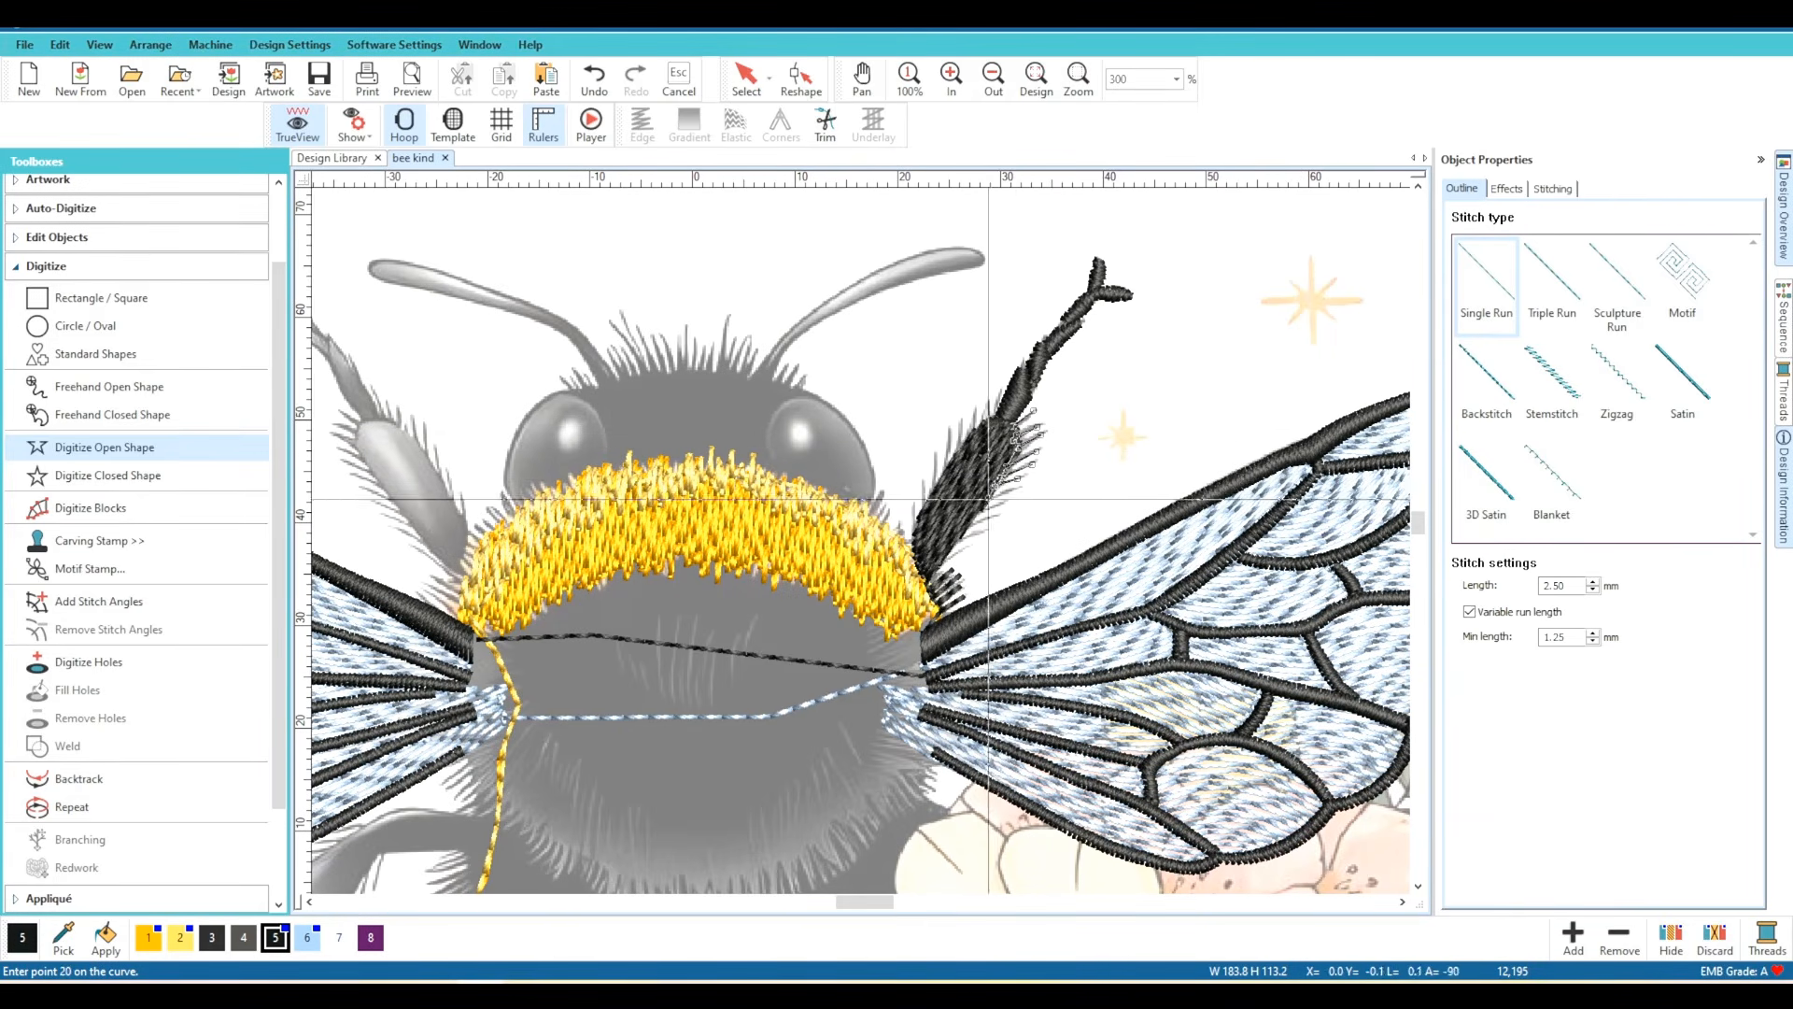
left_click(1012, 490)
left_click(988, 497)
left_click(984, 503)
left_click(997, 508)
left_click(979, 511)
left_click(974, 518)
left_click(991, 519)
left_click(963, 528)
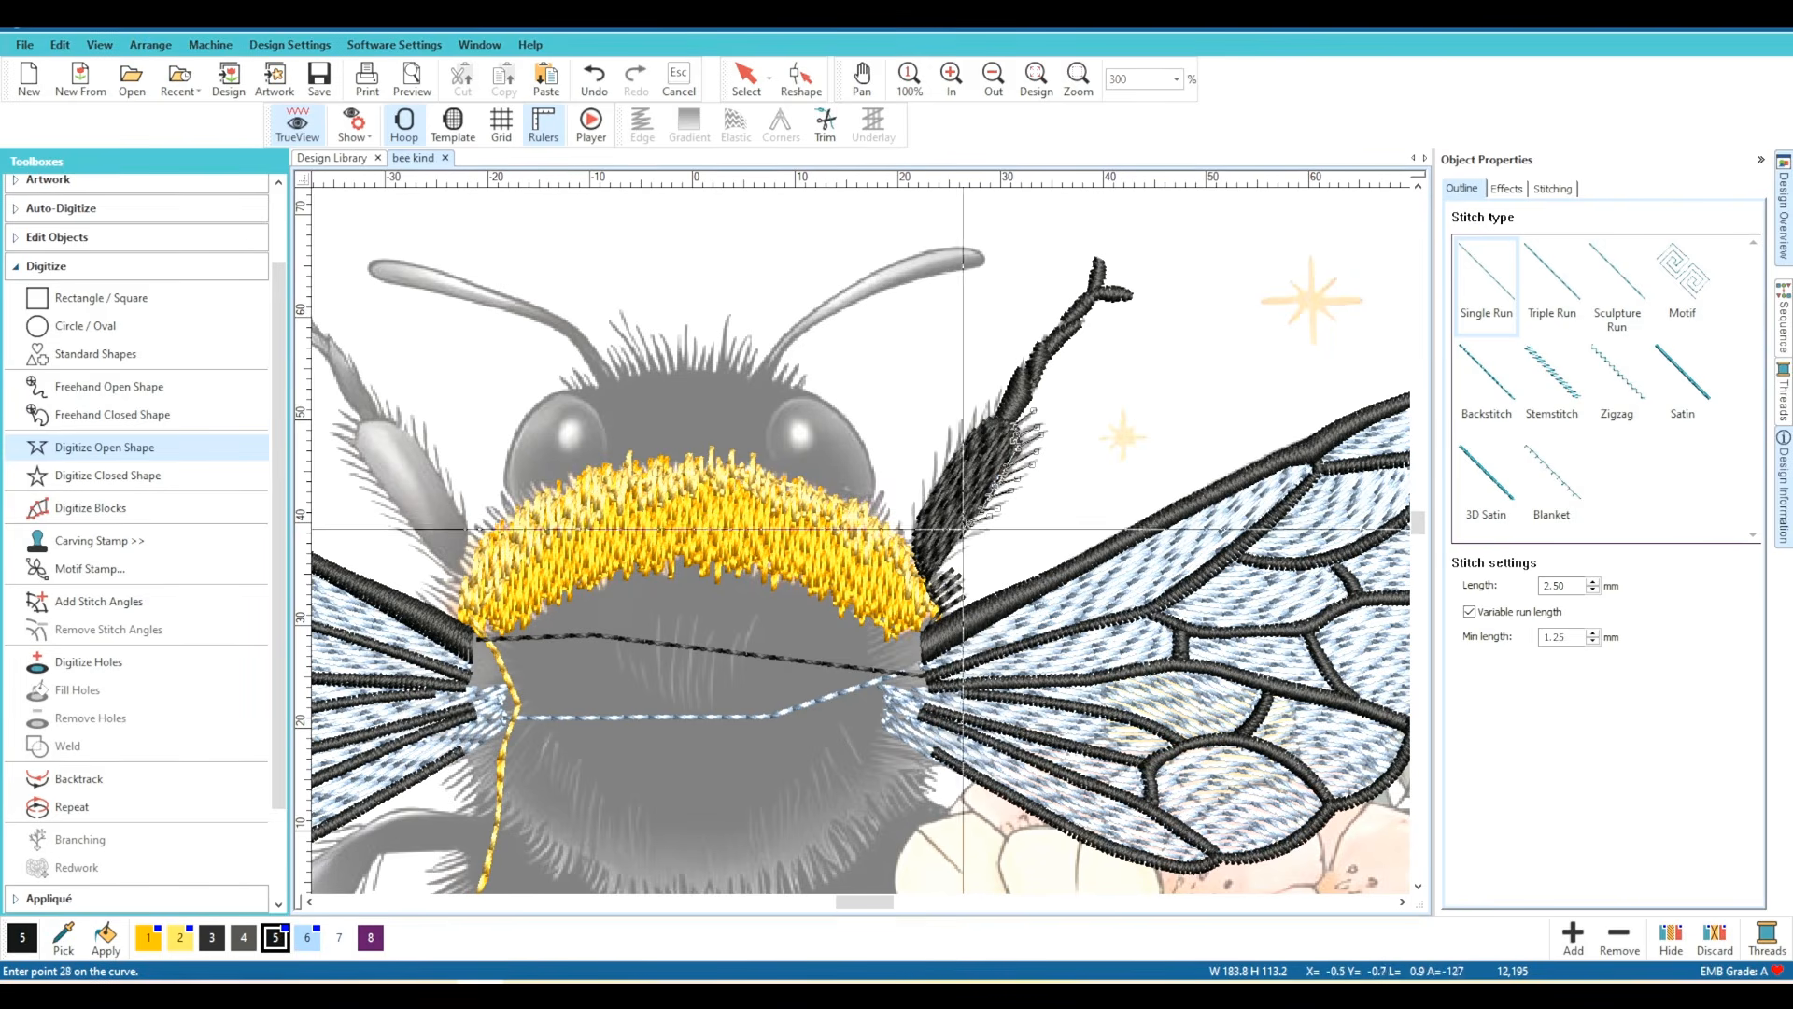
left_click(958, 538)
left_click(975, 531)
left_click(953, 542)
left_click(949, 549)
left_click(968, 548)
left_click(944, 557)
left_click(937, 567)
left_click(928, 584)
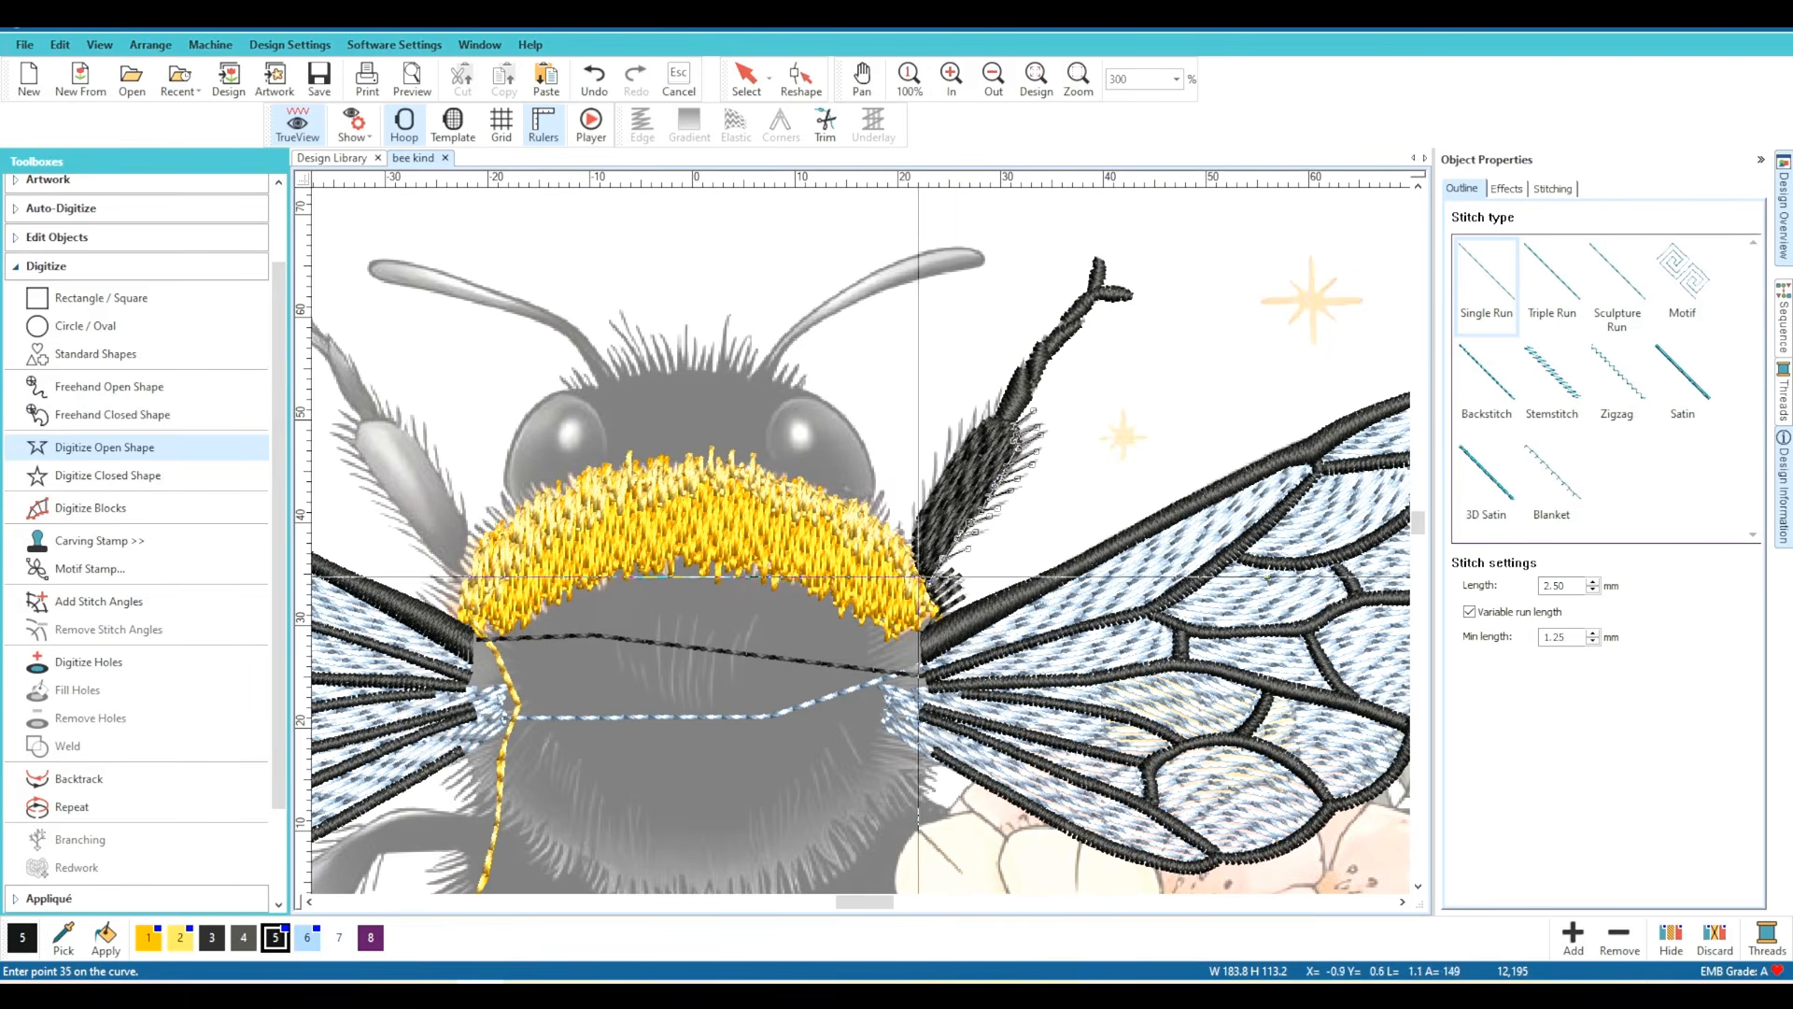
Continue the Single Run line from the leg's base back up the inner edge of the thick segment to its upper end
left_click(912, 545)
left_click(915, 521)
left_click(935, 488)
left_click(951, 462)
left_click(965, 445)
left_click(978, 430)
left_click(992, 417)
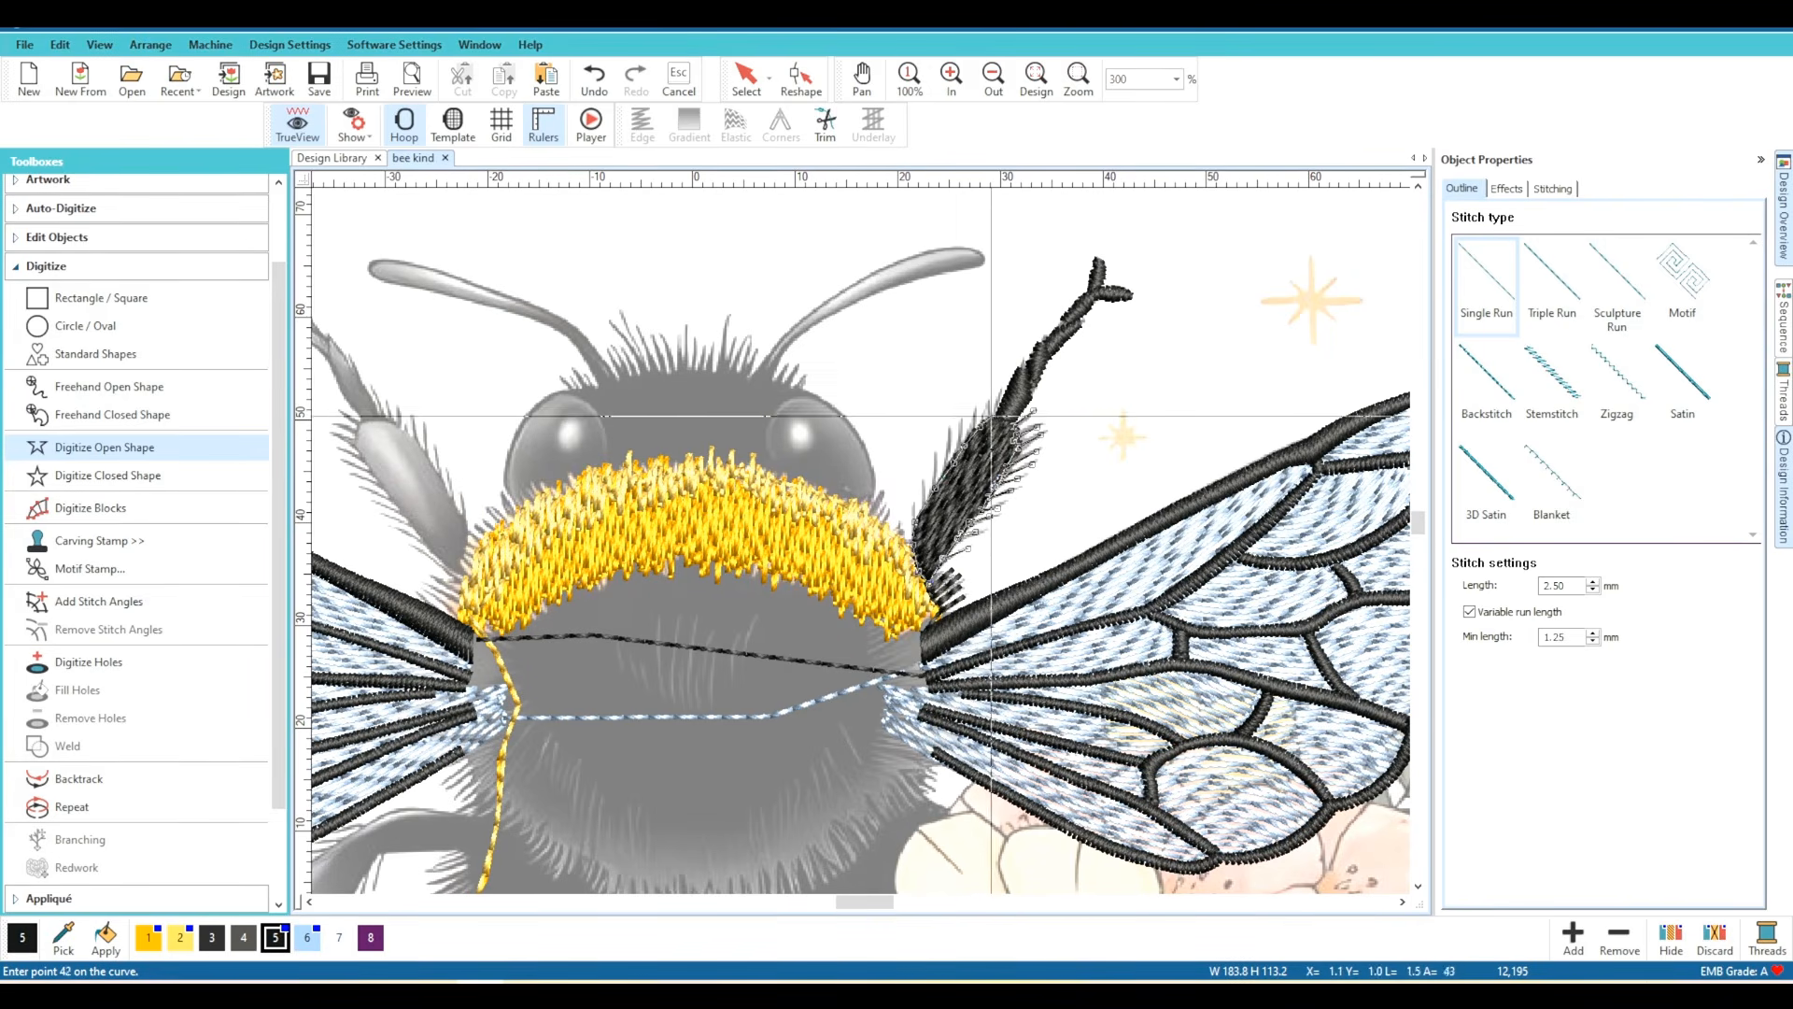
Zigzag short hairs down the thick segment's inner edge to its base and complete the Single Run line
left_click(997, 398)
left_click(984, 404)
left_click(974, 408)
left_click(973, 431)
left_click(962, 423)
left_click(947, 430)
left_click(943, 466)
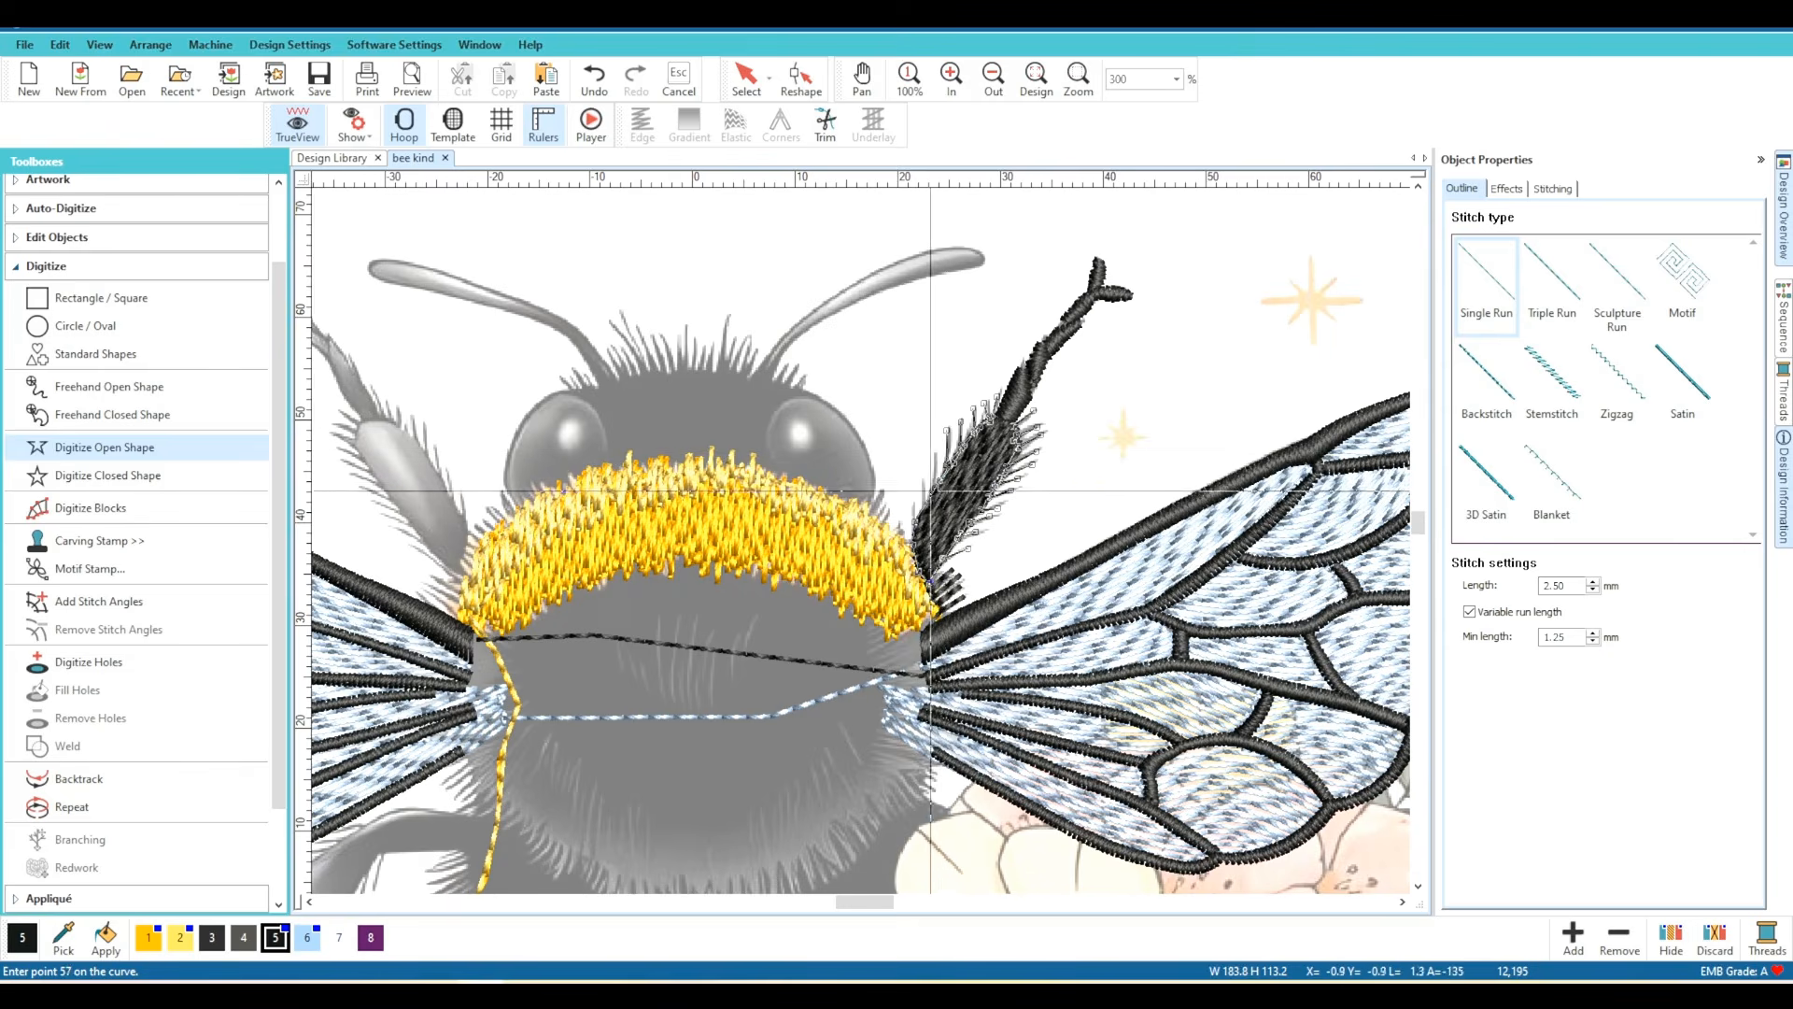
left_click(934, 456)
left_click(932, 486)
left_click(920, 484)
left_click(922, 505)
left_click(910, 502)
left_click(915, 519)
left_click(908, 531)
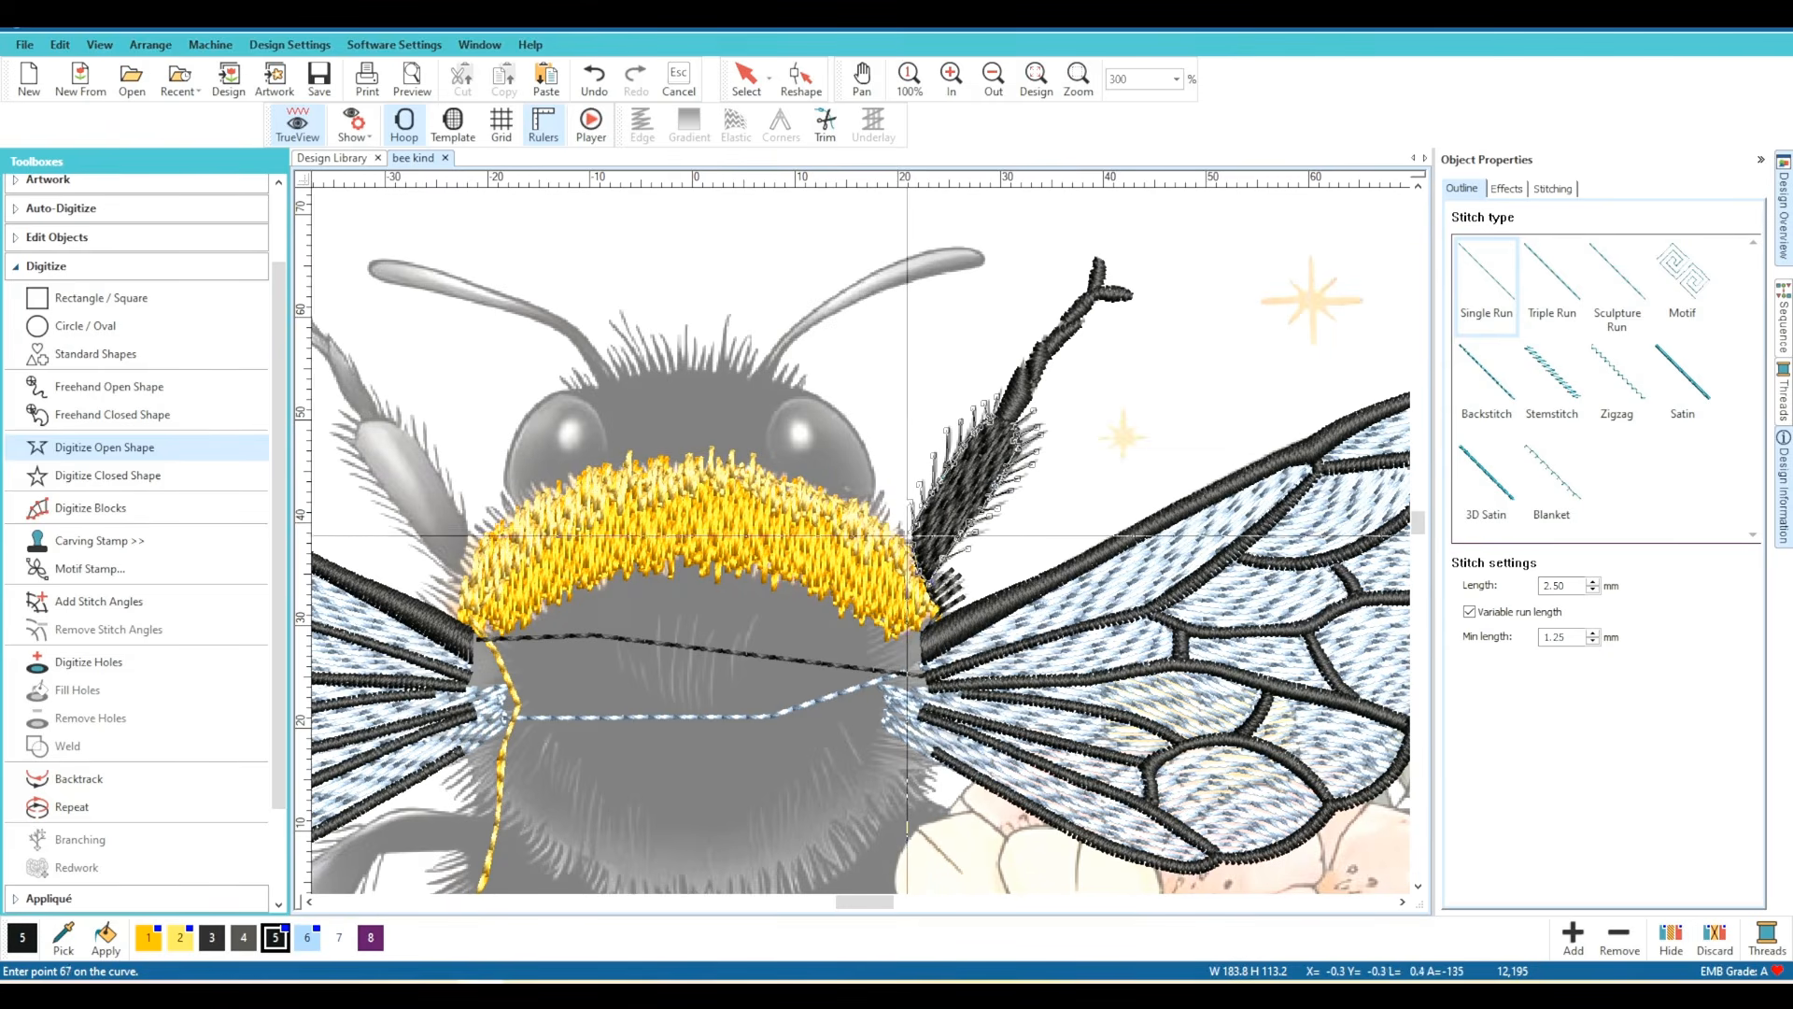
left_click(913, 534)
left_click(906, 525)
key("Return")
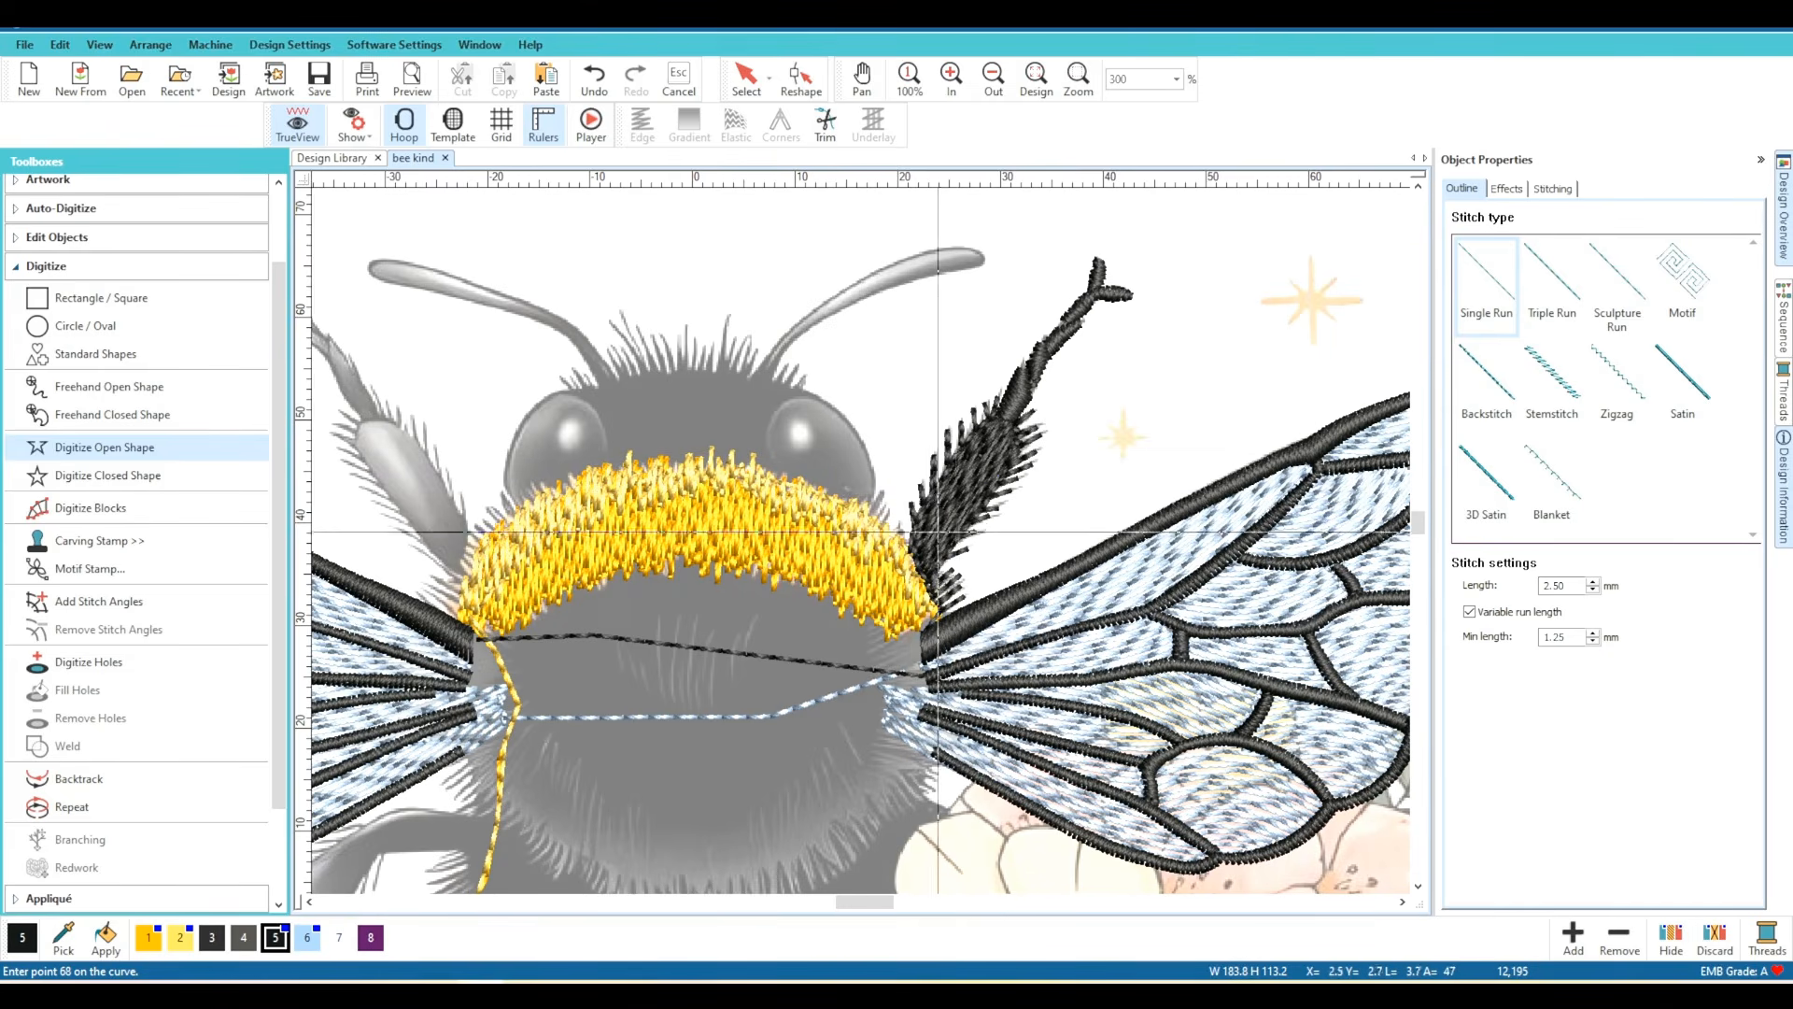
Try moving the stitched front leg aside to compare it with the artwork, and undo the move
key("d")
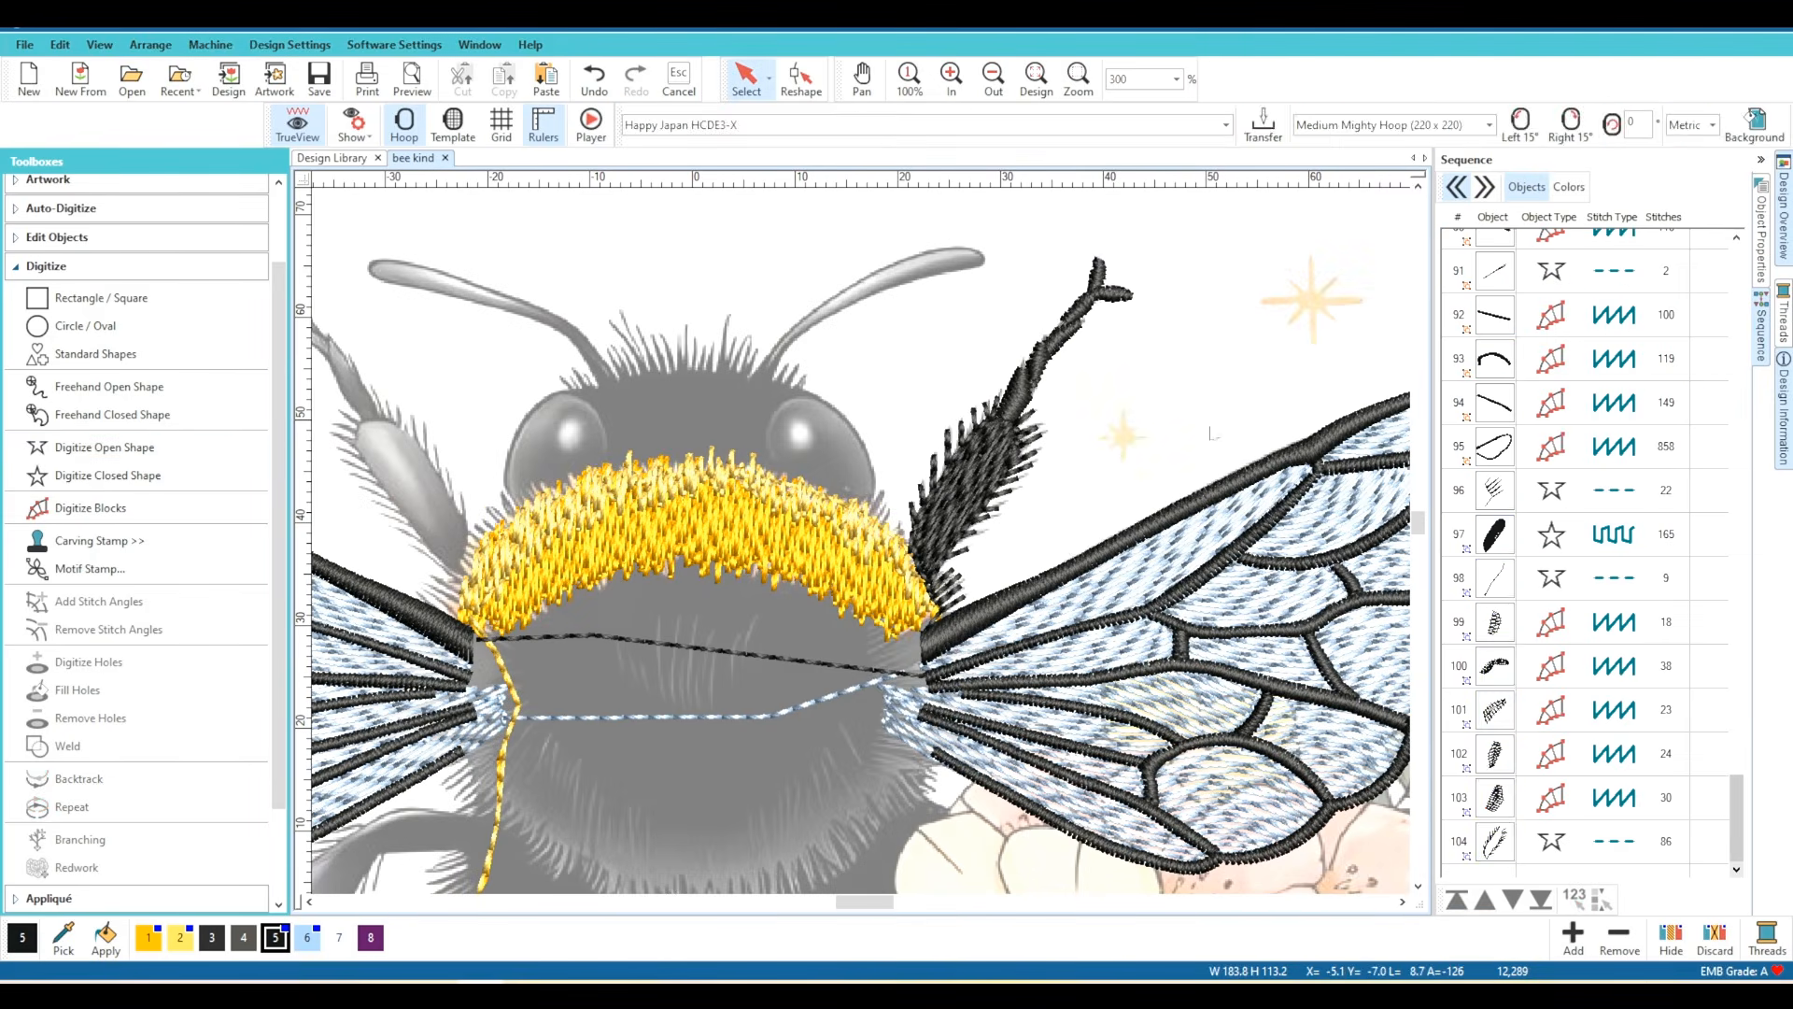
left_click(995, 456)
left_click_drag(995, 455, 1161, 423)
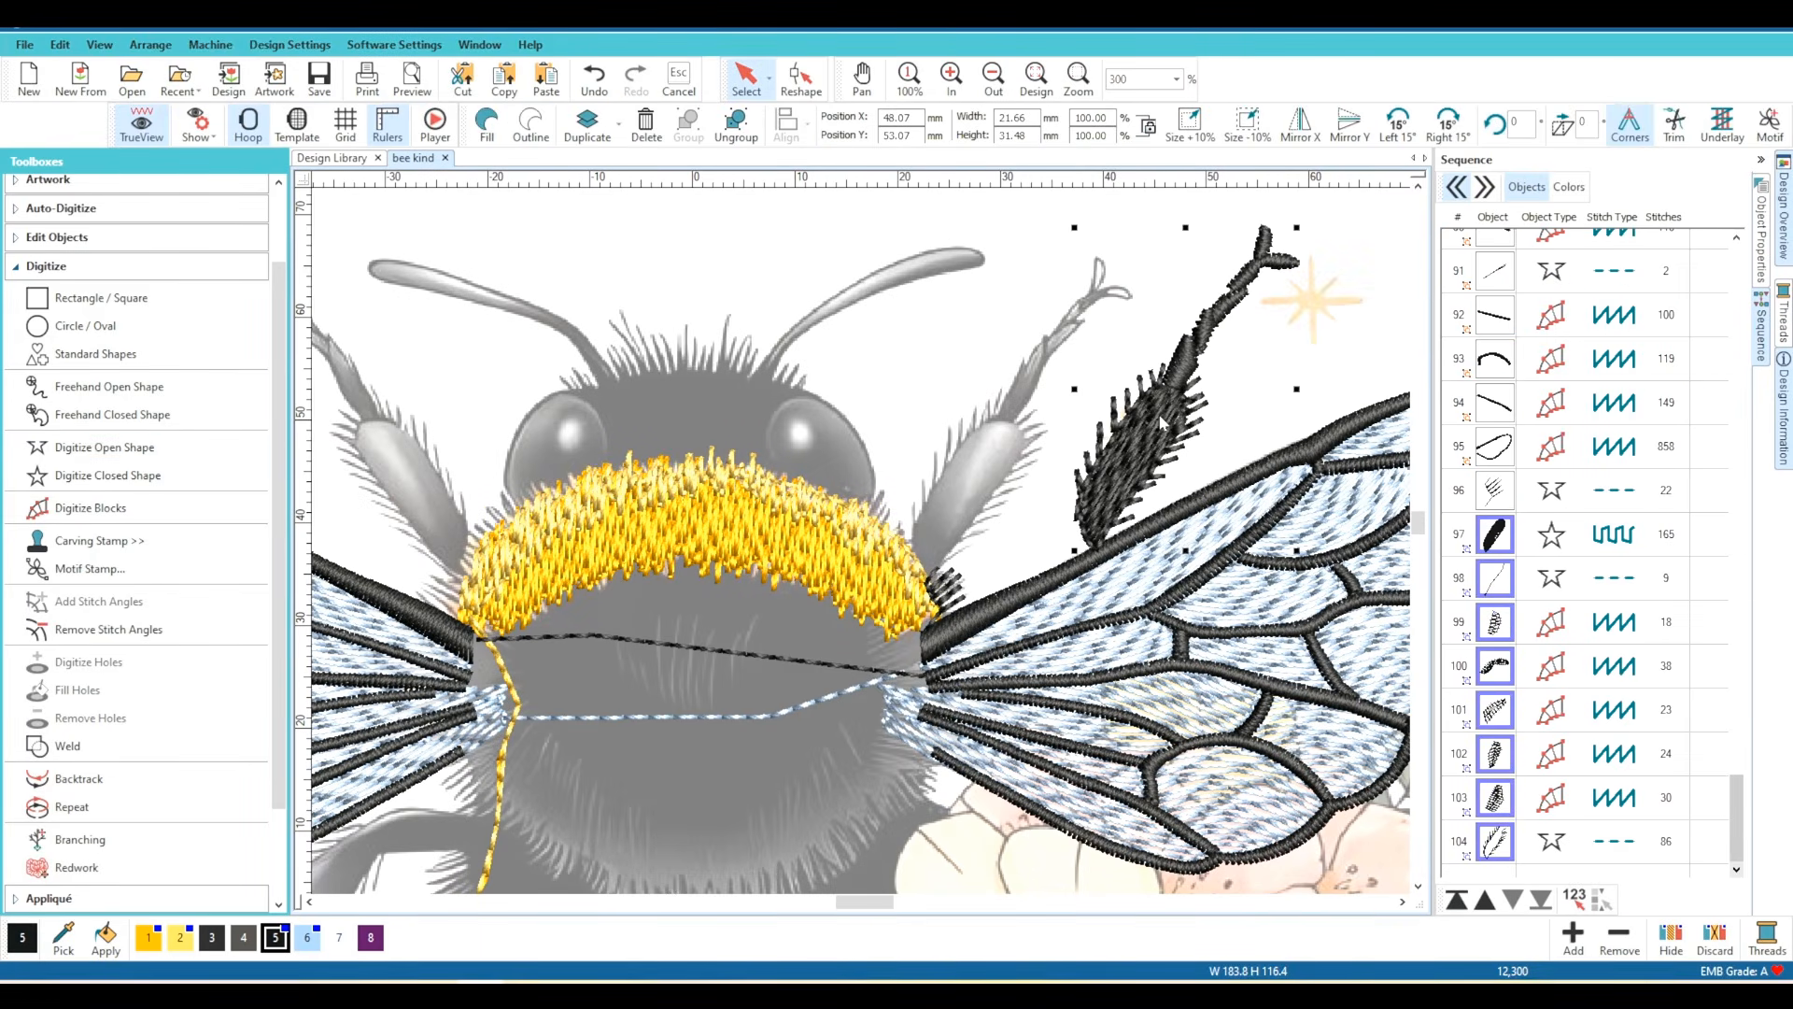
key("ctrl+z")
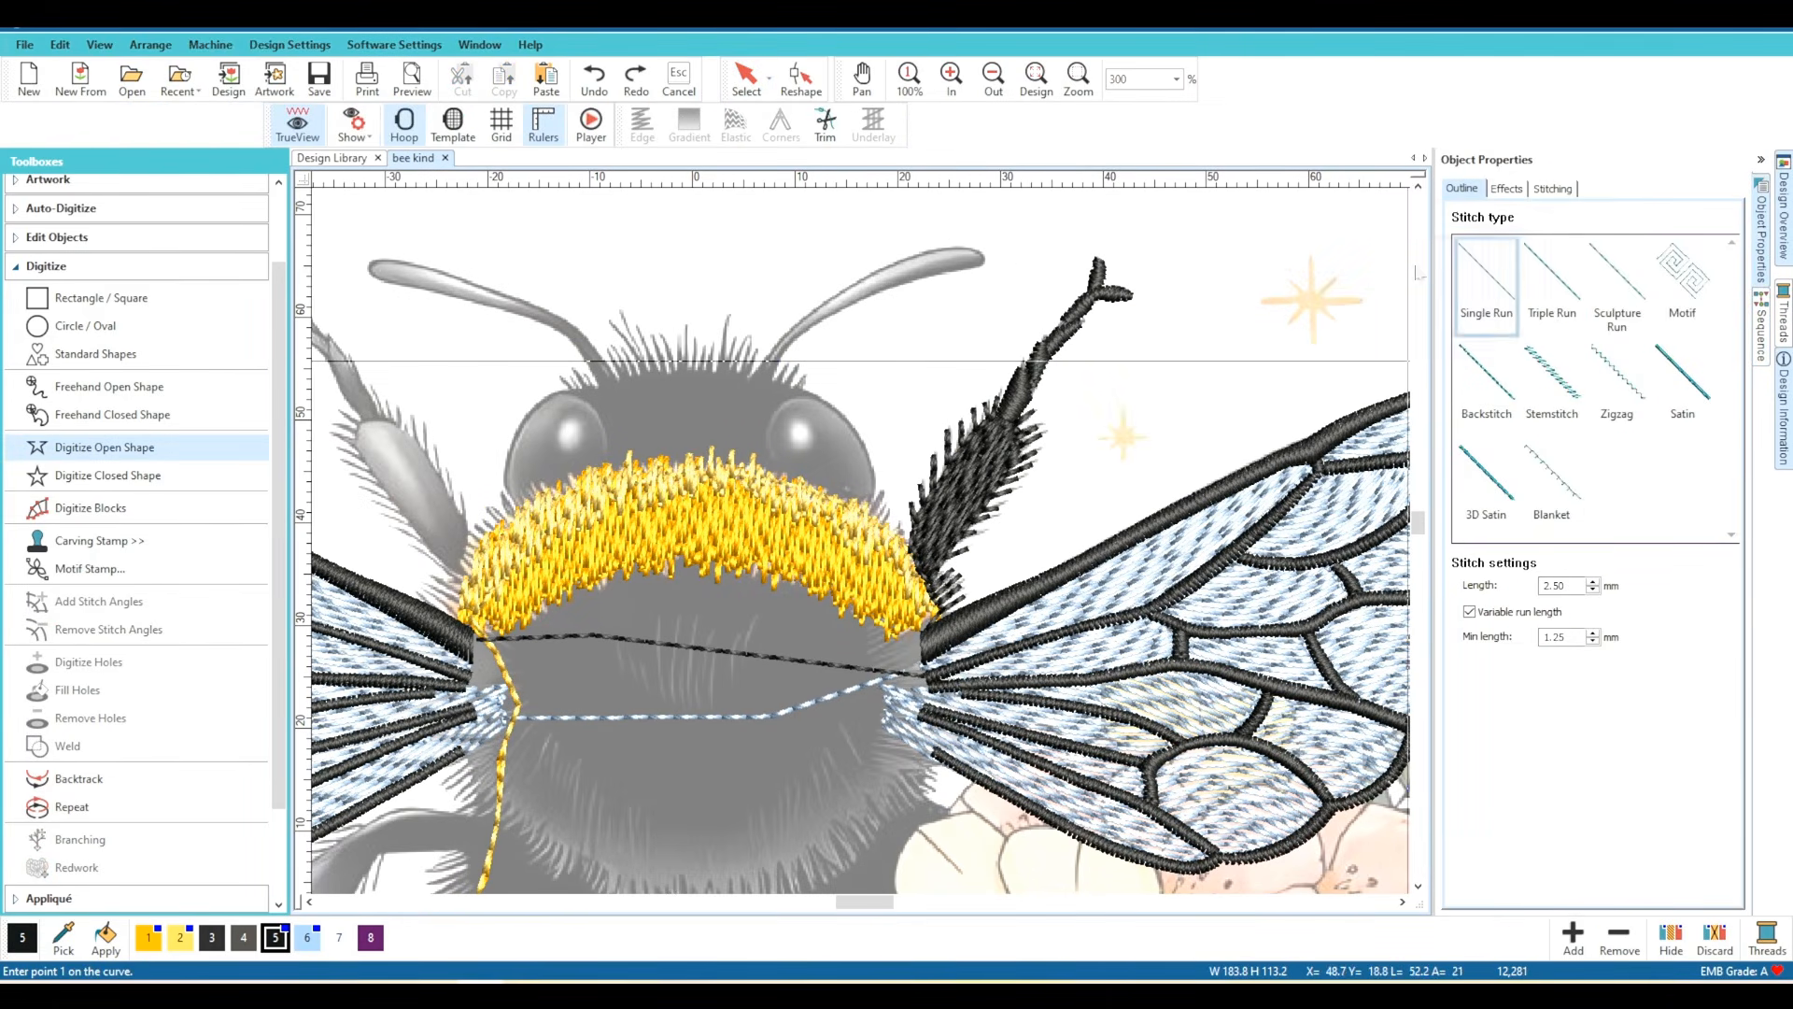
Digitize a Single Run zigzag of short black hairs over the yellow band's upper edge, from the raised leg's base toward the eye
key("t")
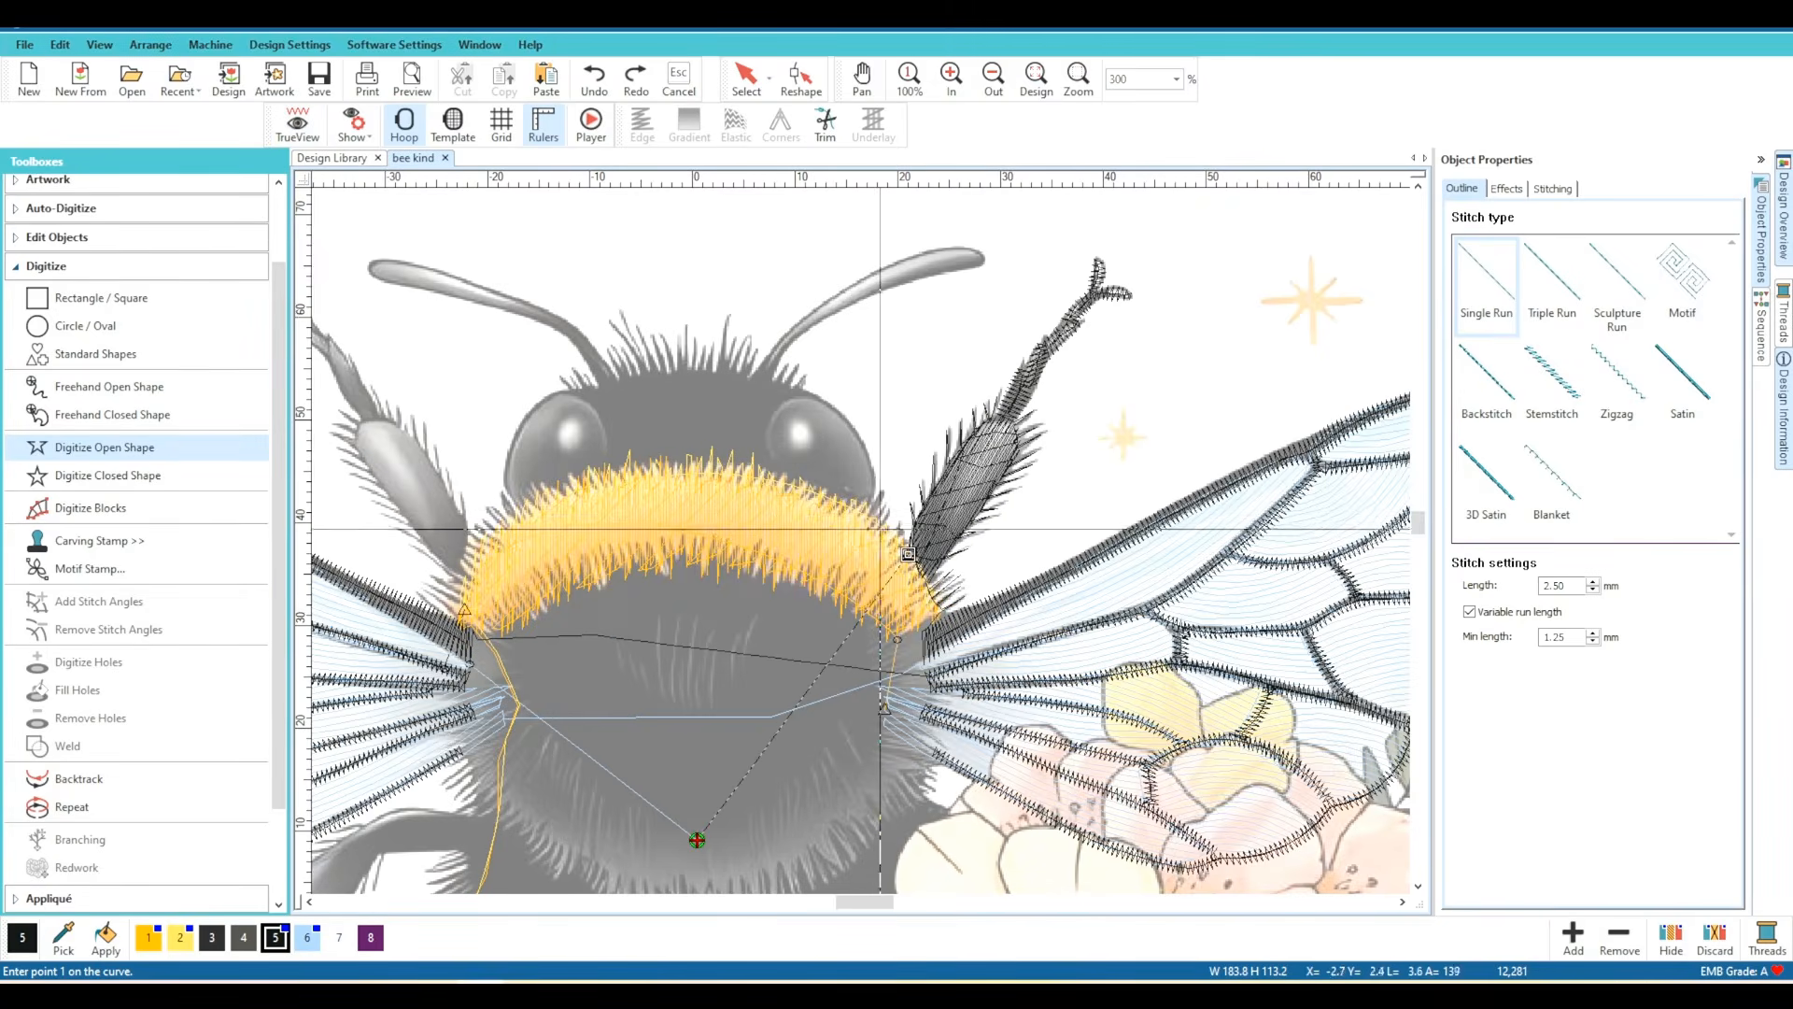
key("t")
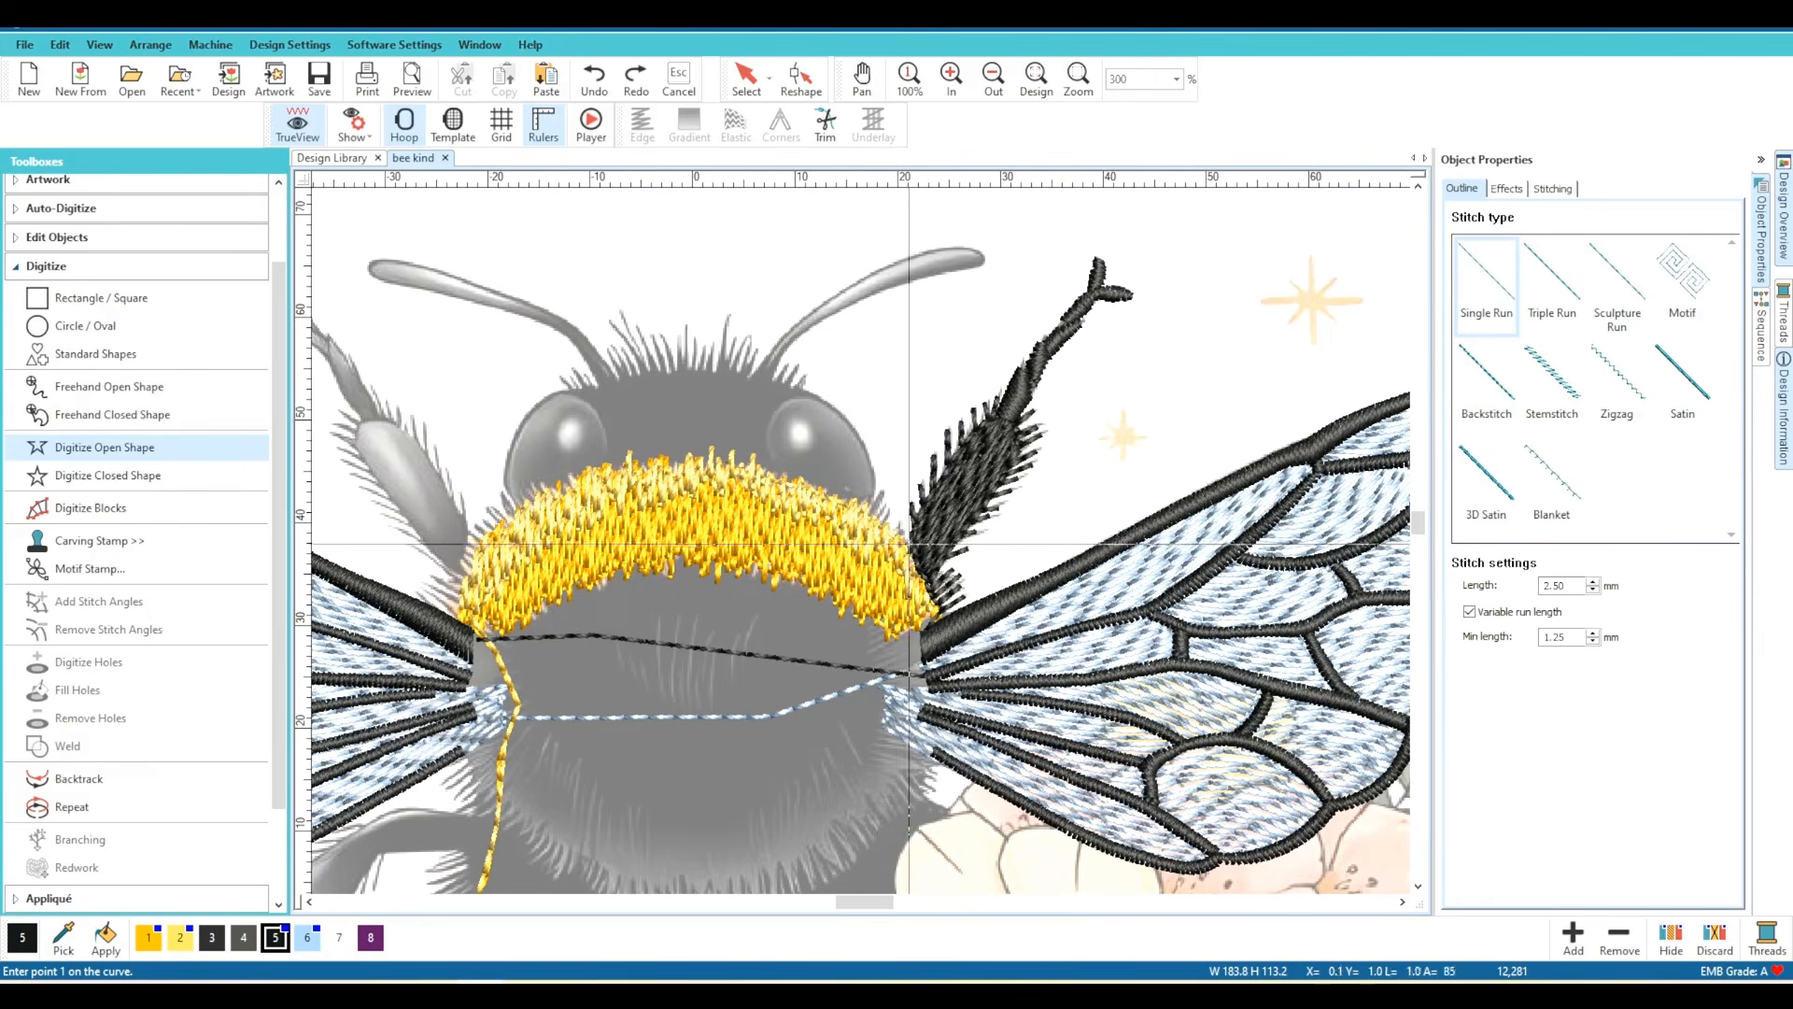
left_click(906, 544)
left_click(904, 531)
key("t")
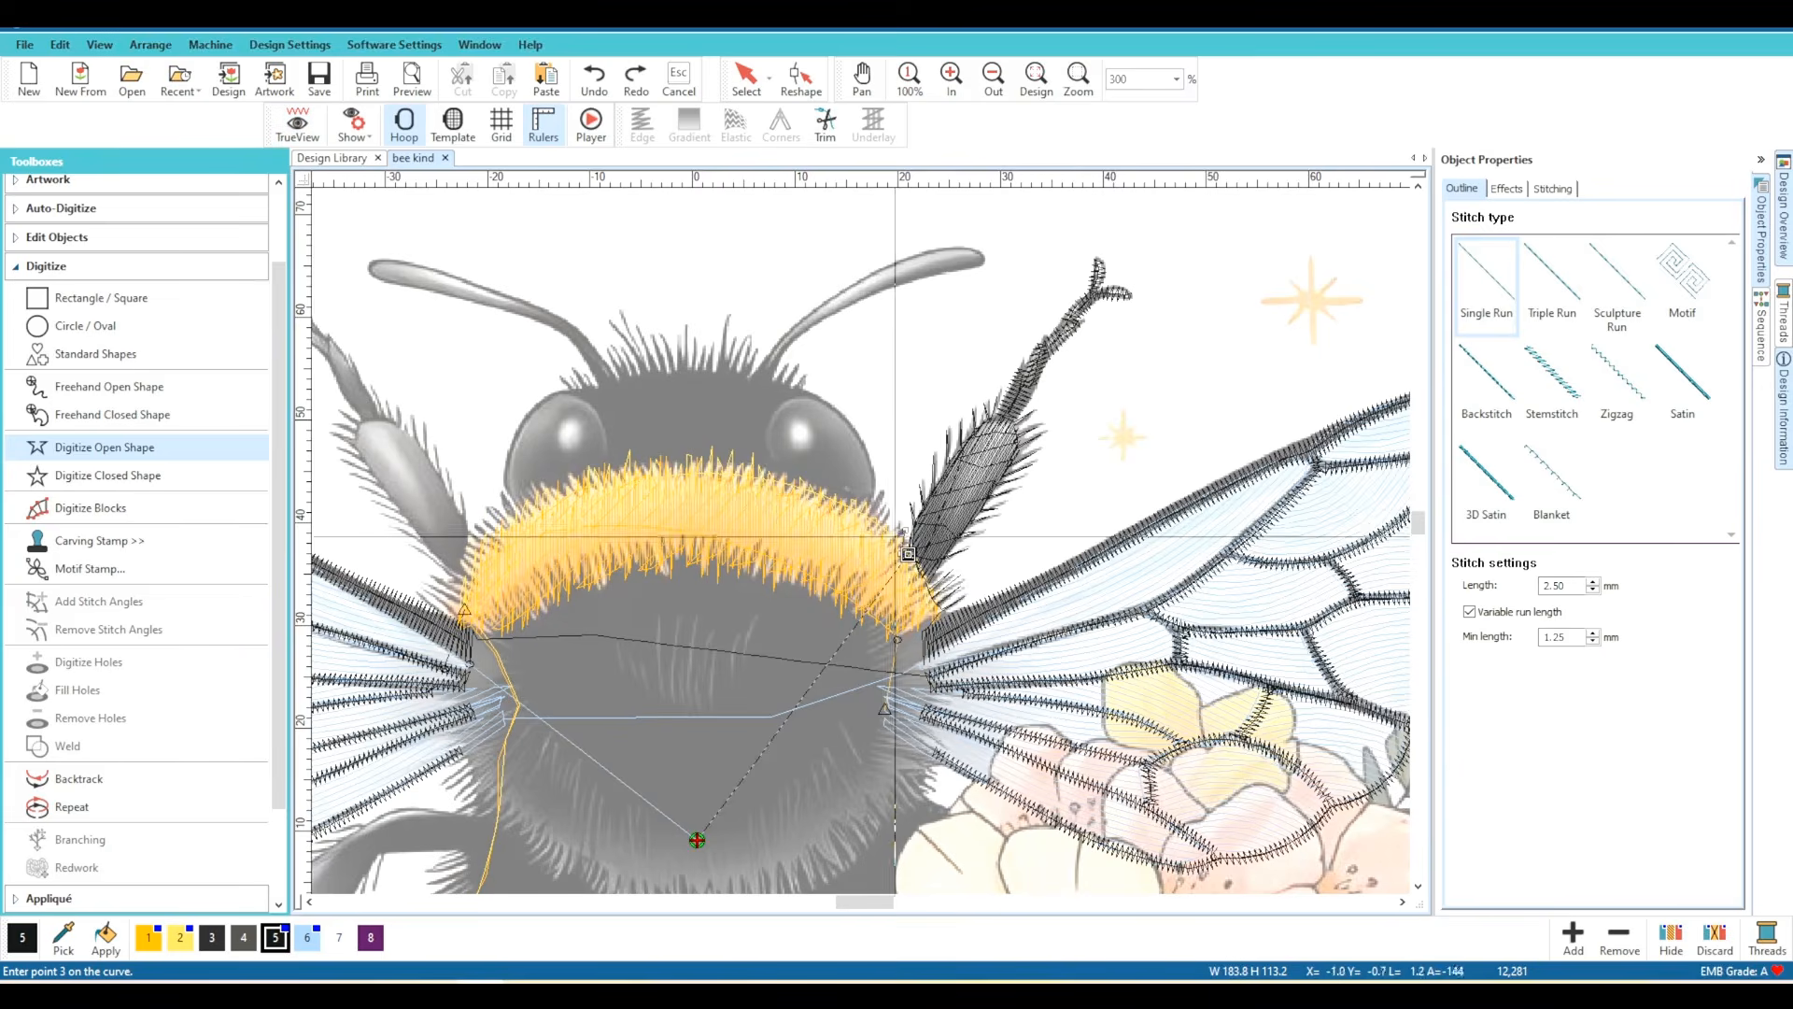
left_click(899, 529)
left_click(887, 543)
left_click(890, 526)
left_click(885, 532)
left_click(887, 508)
left_click(876, 520)
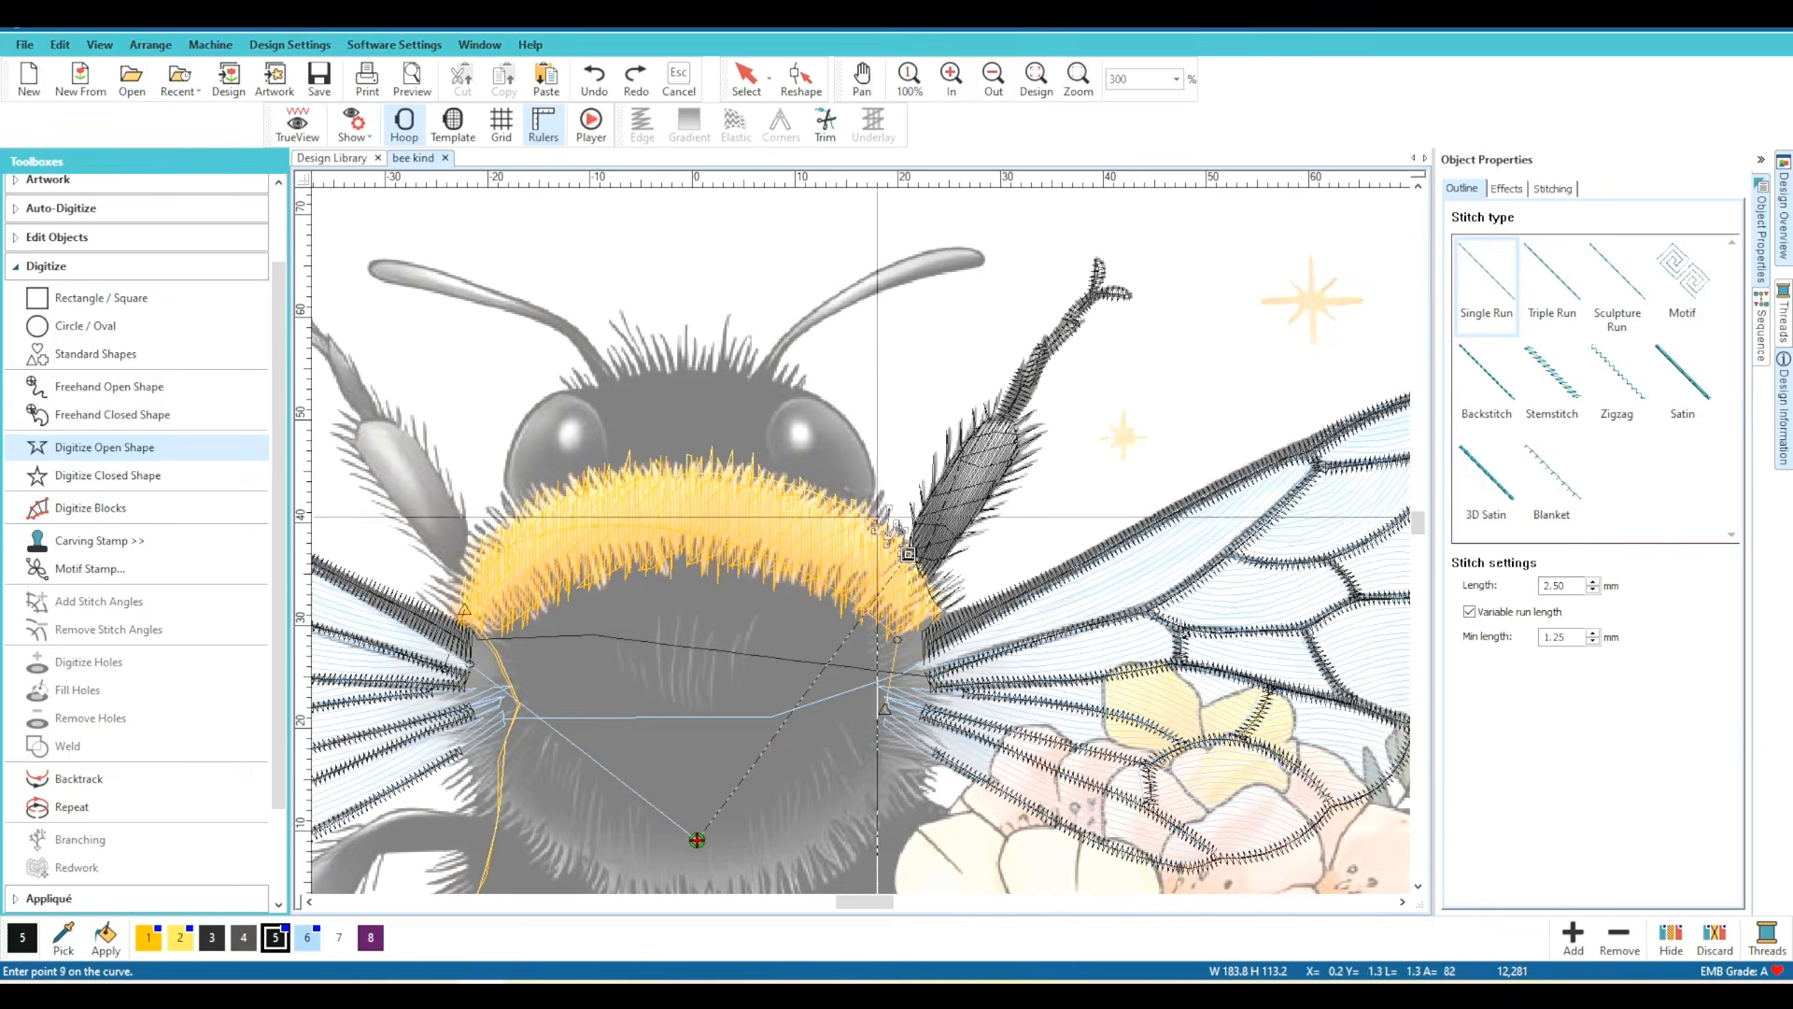
left_click(868, 526)
left_click(881, 492)
left_click(874, 528)
left_click(858, 508)
left_click(865, 516)
left_click(869, 497)
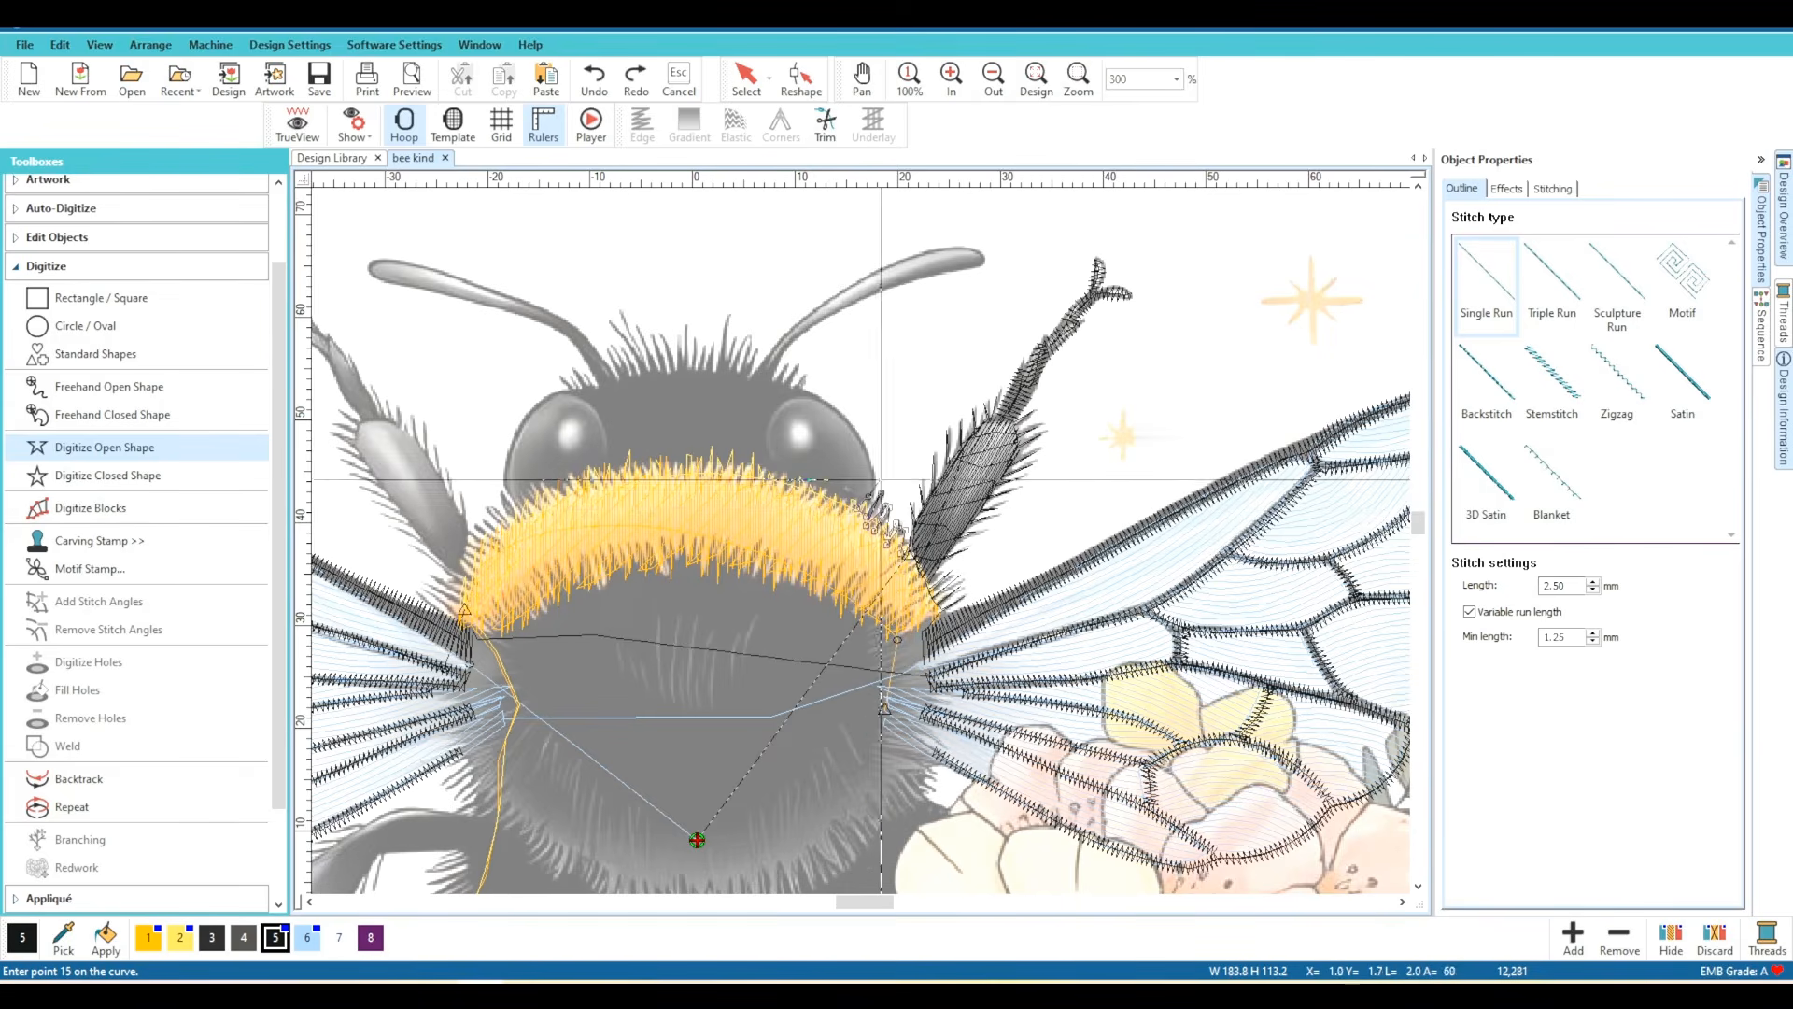
key("Return")
Digitize a Single Run travel line from the black hairs beneath the right eye and up its inner side to the right antenna's base
key("t")
left_click(865, 499)
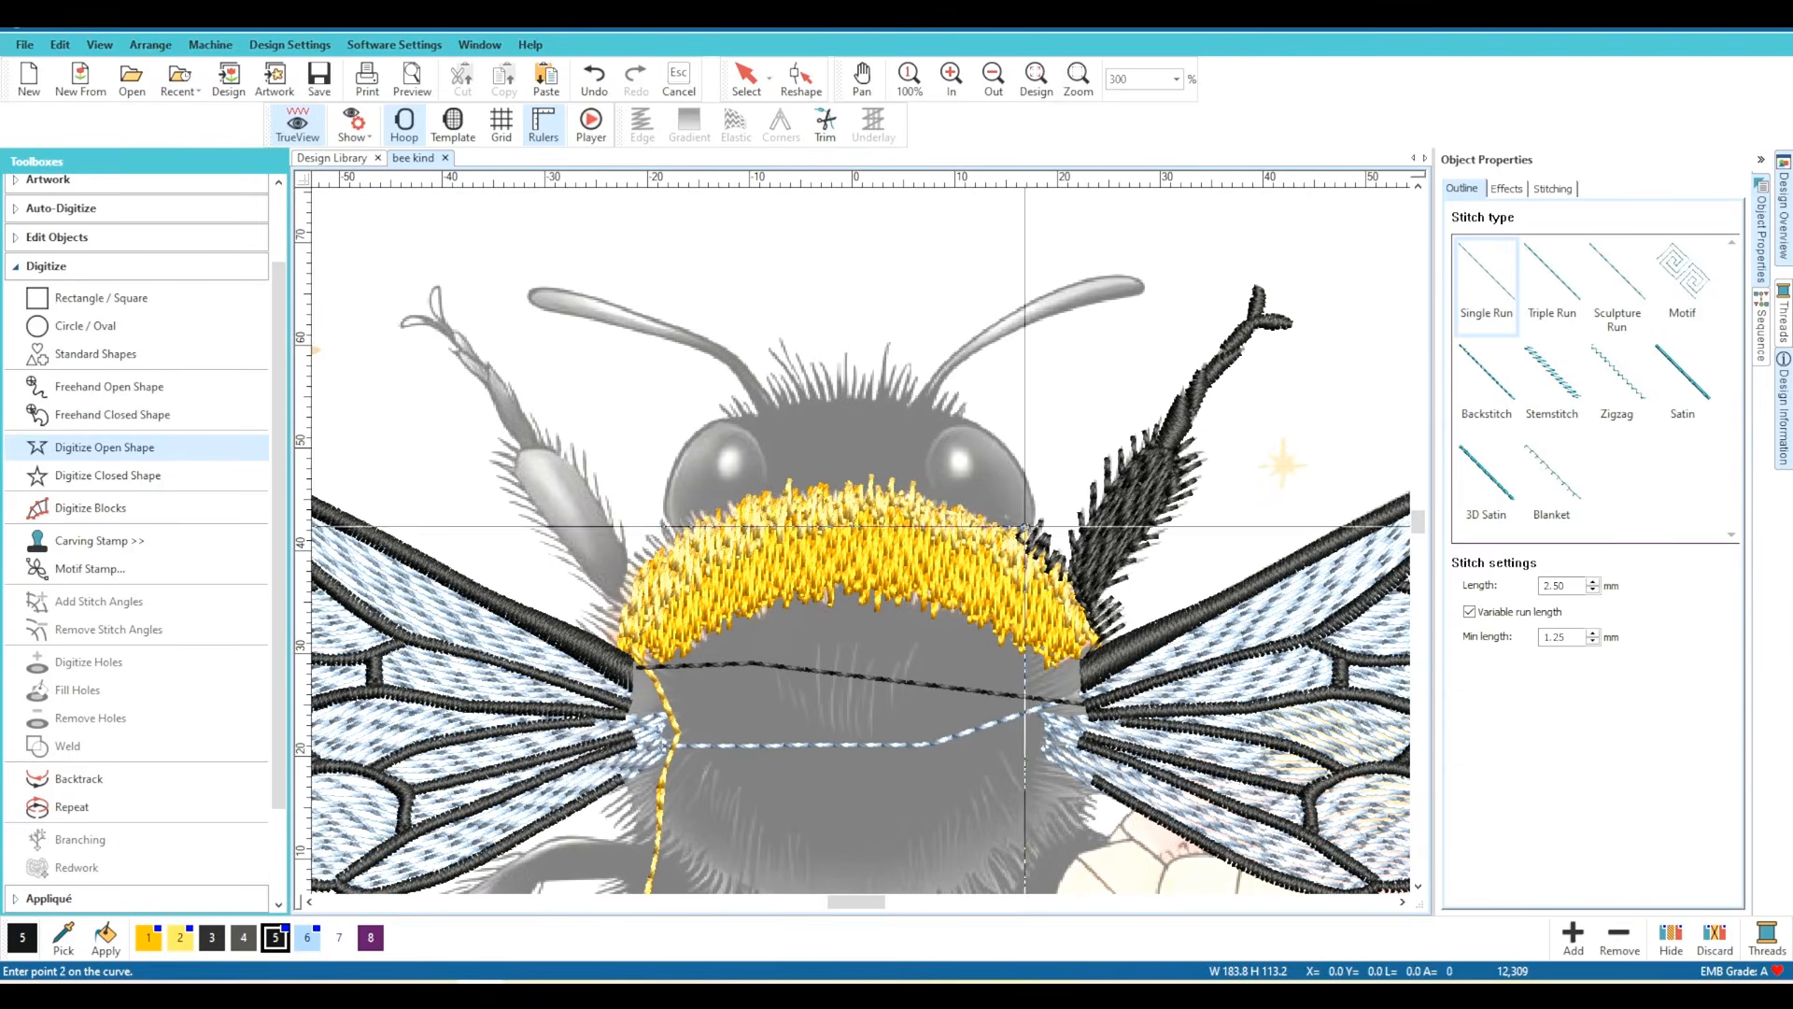
left_click(995, 505)
left_click(947, 491)
left_click(902, 465)
left_click(915, 417)
left_click(931, 385)
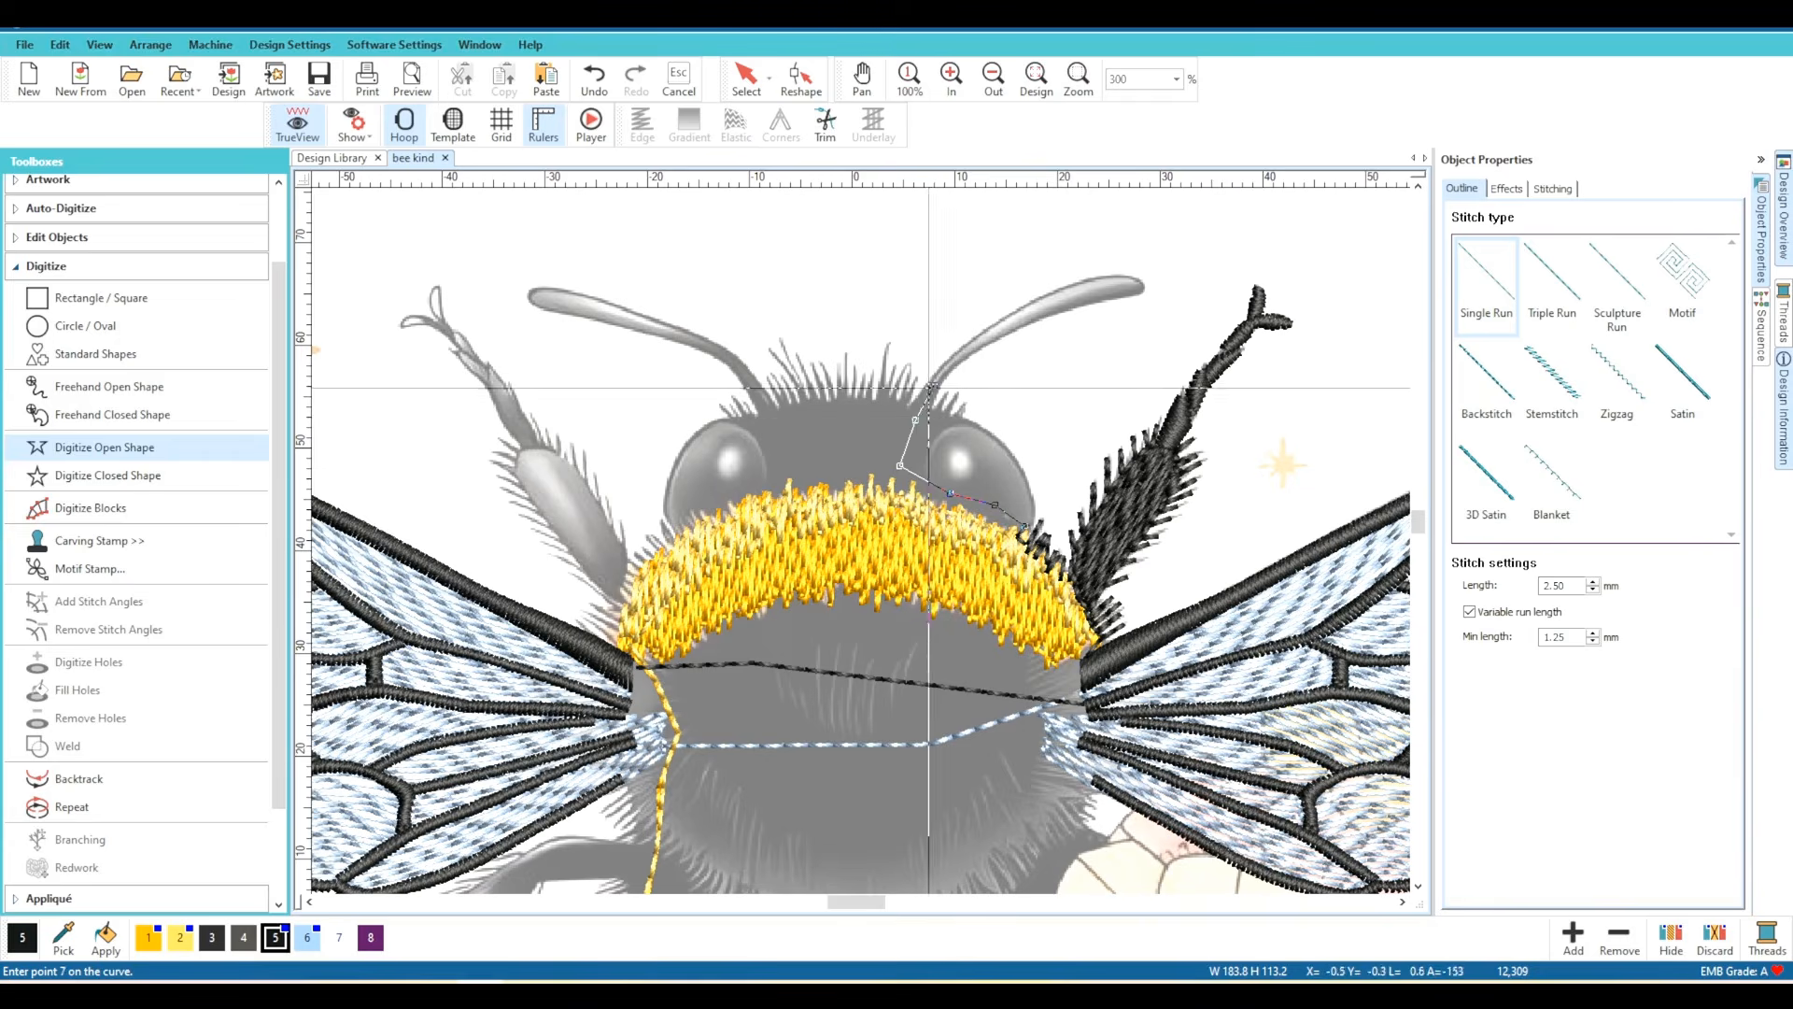
key("Return")
Digitize a Satin block along the right antenna from its base to its tip, about 1.2 mm wide partway along
left_click(92, 507)
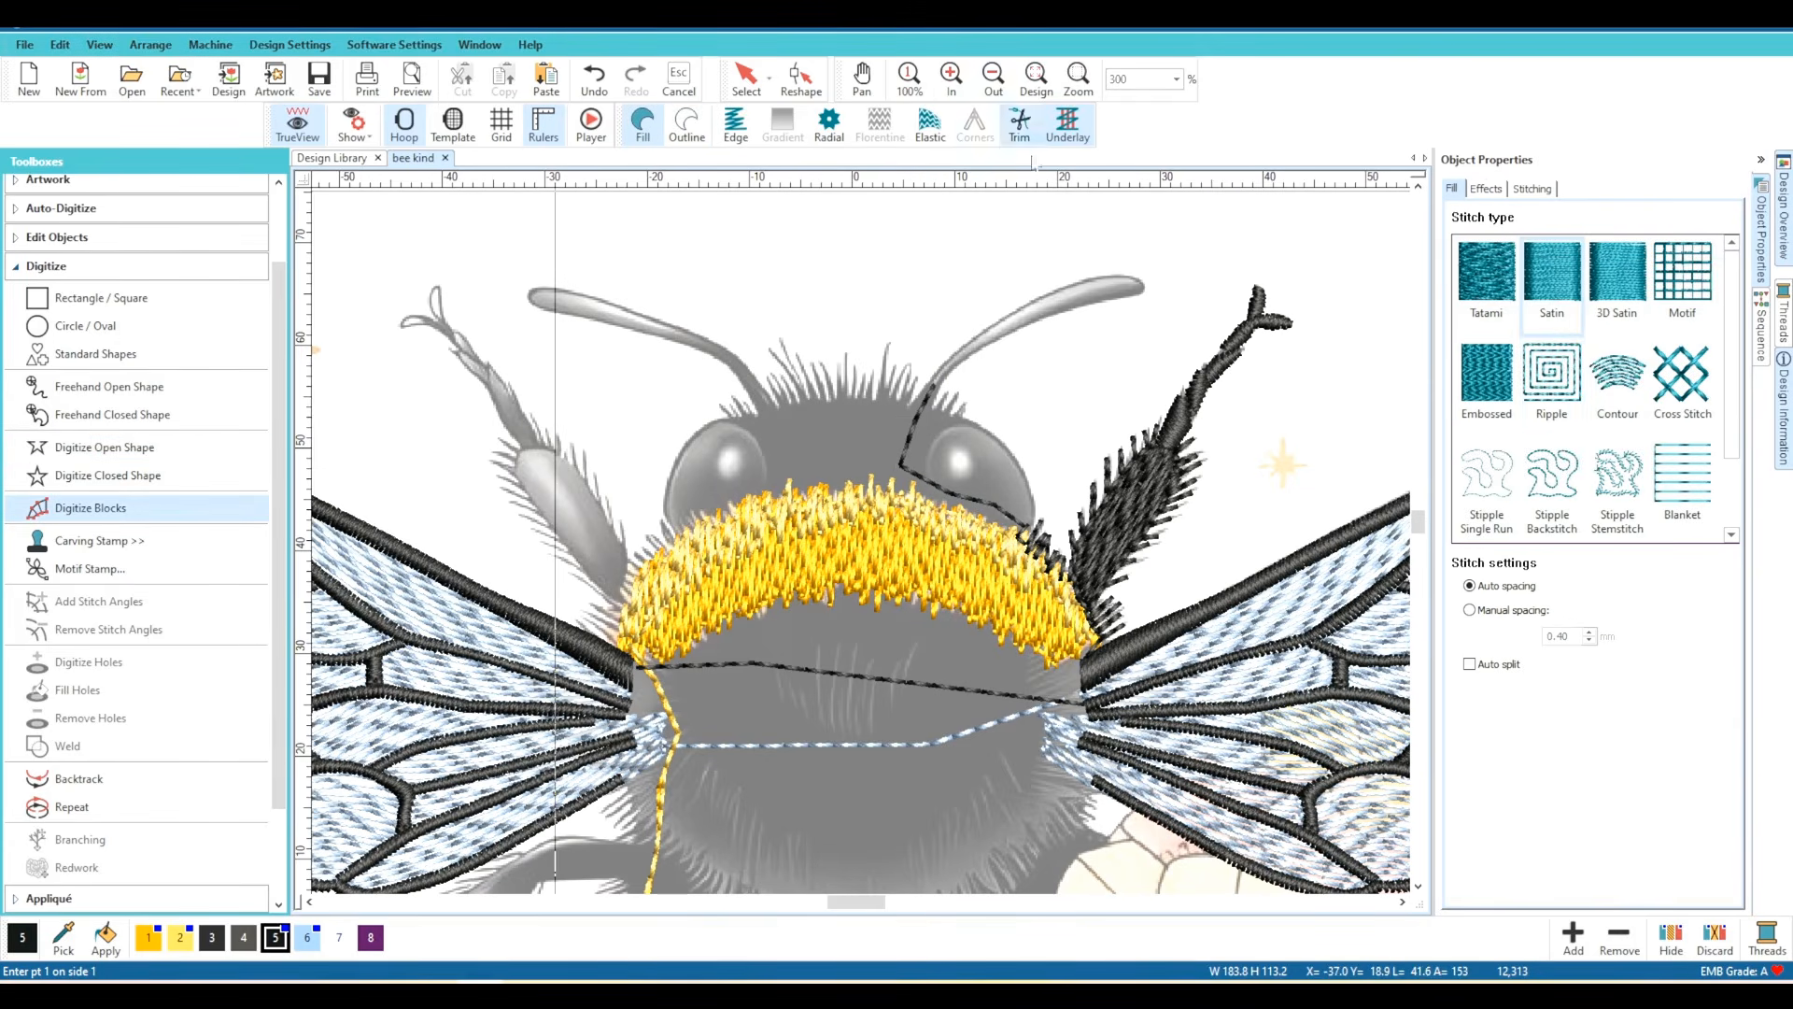
left_click(925, 396)
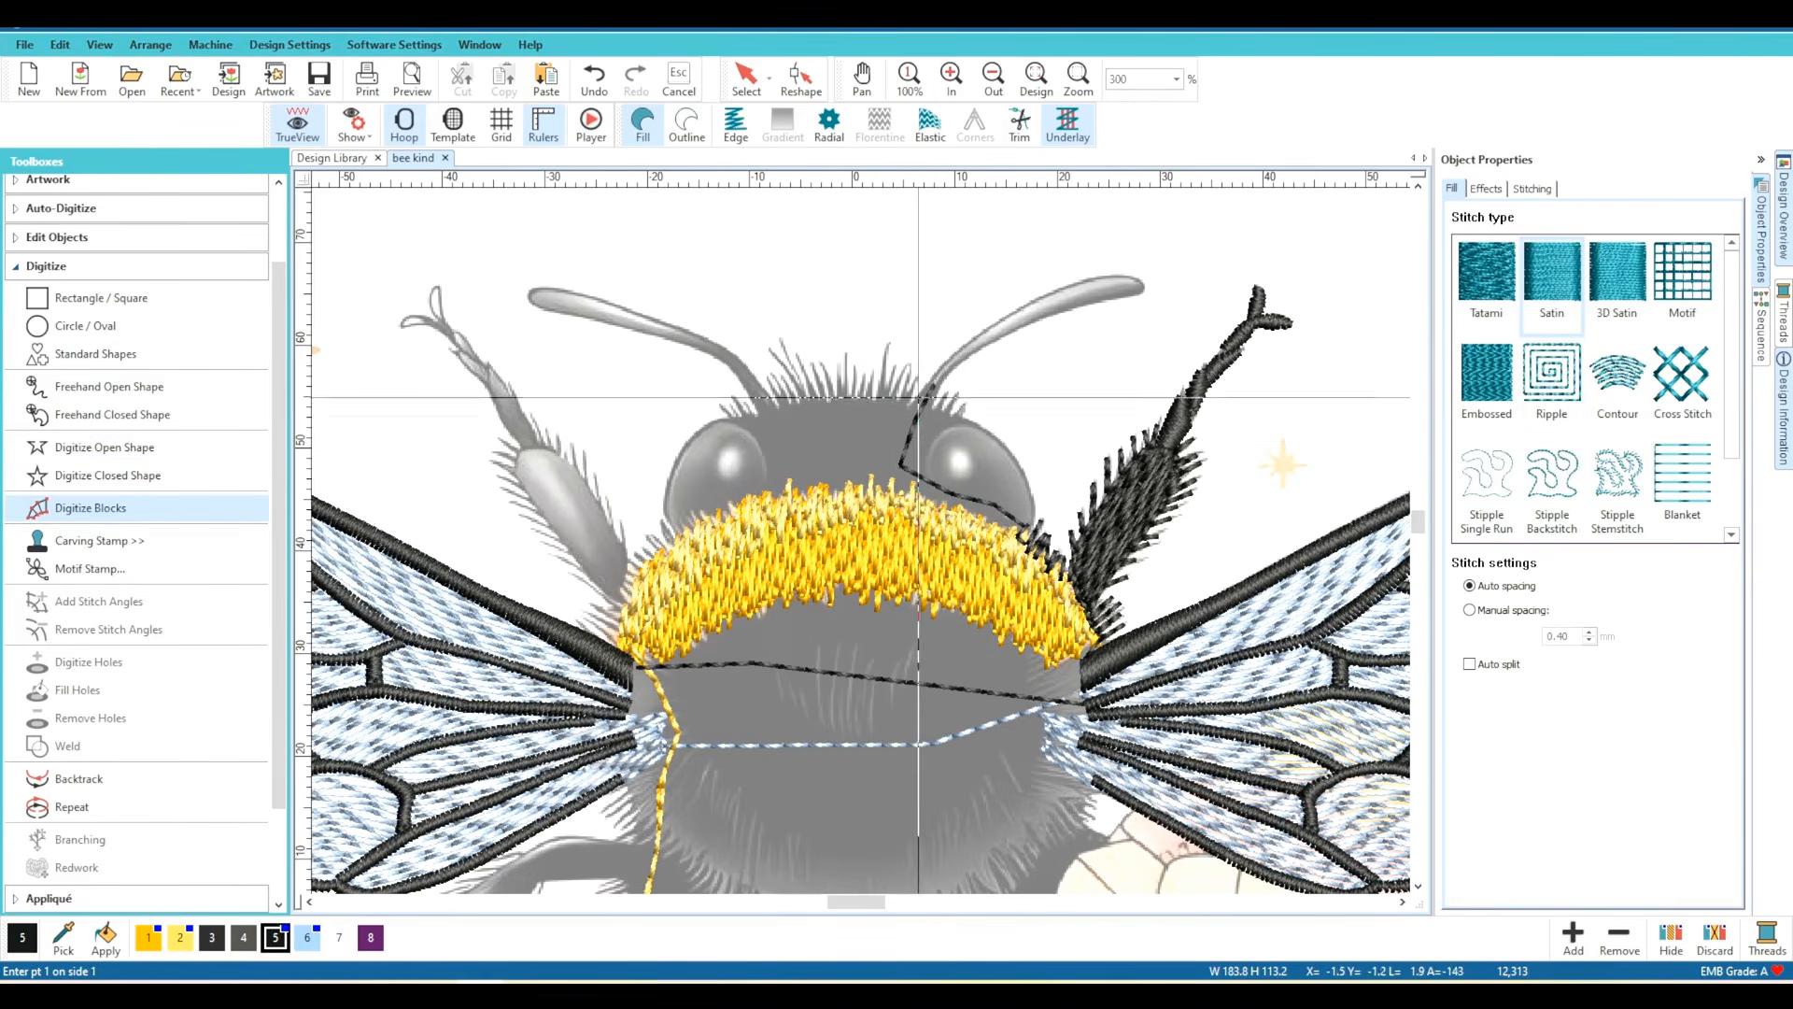
left_click(955, 360)
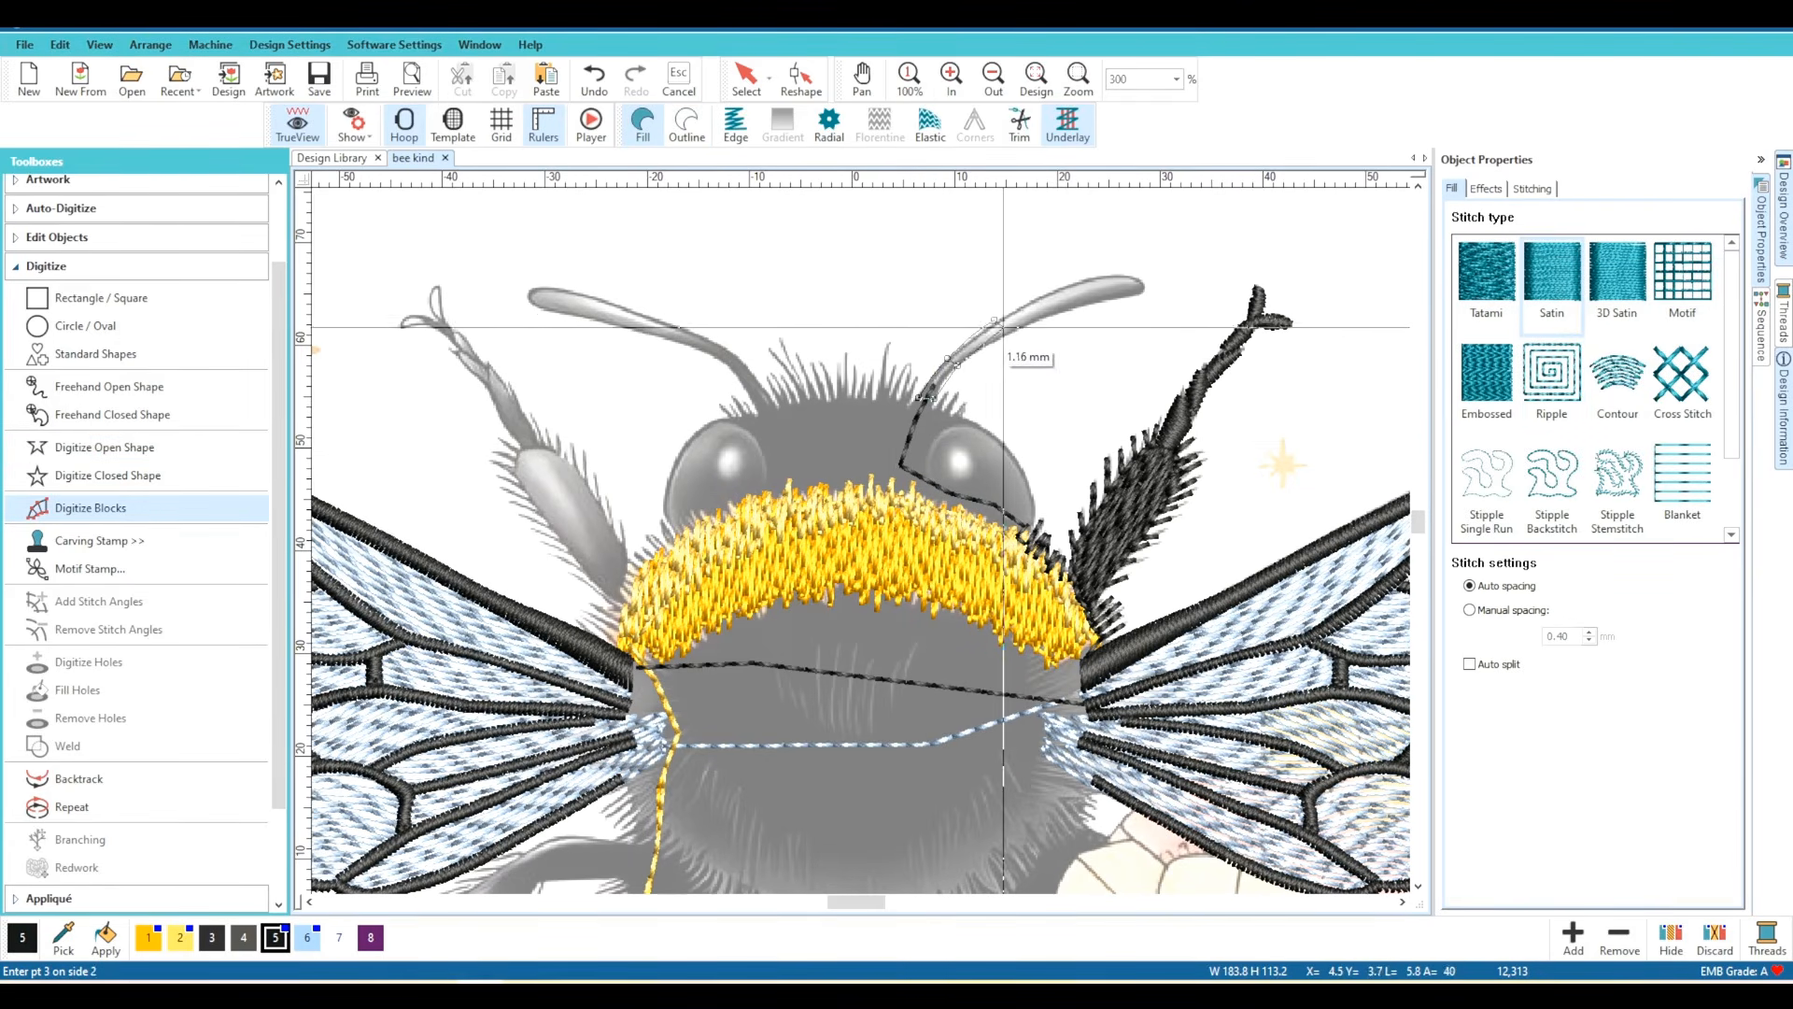
left_click(1000, 324)
left_click(1079, 281)
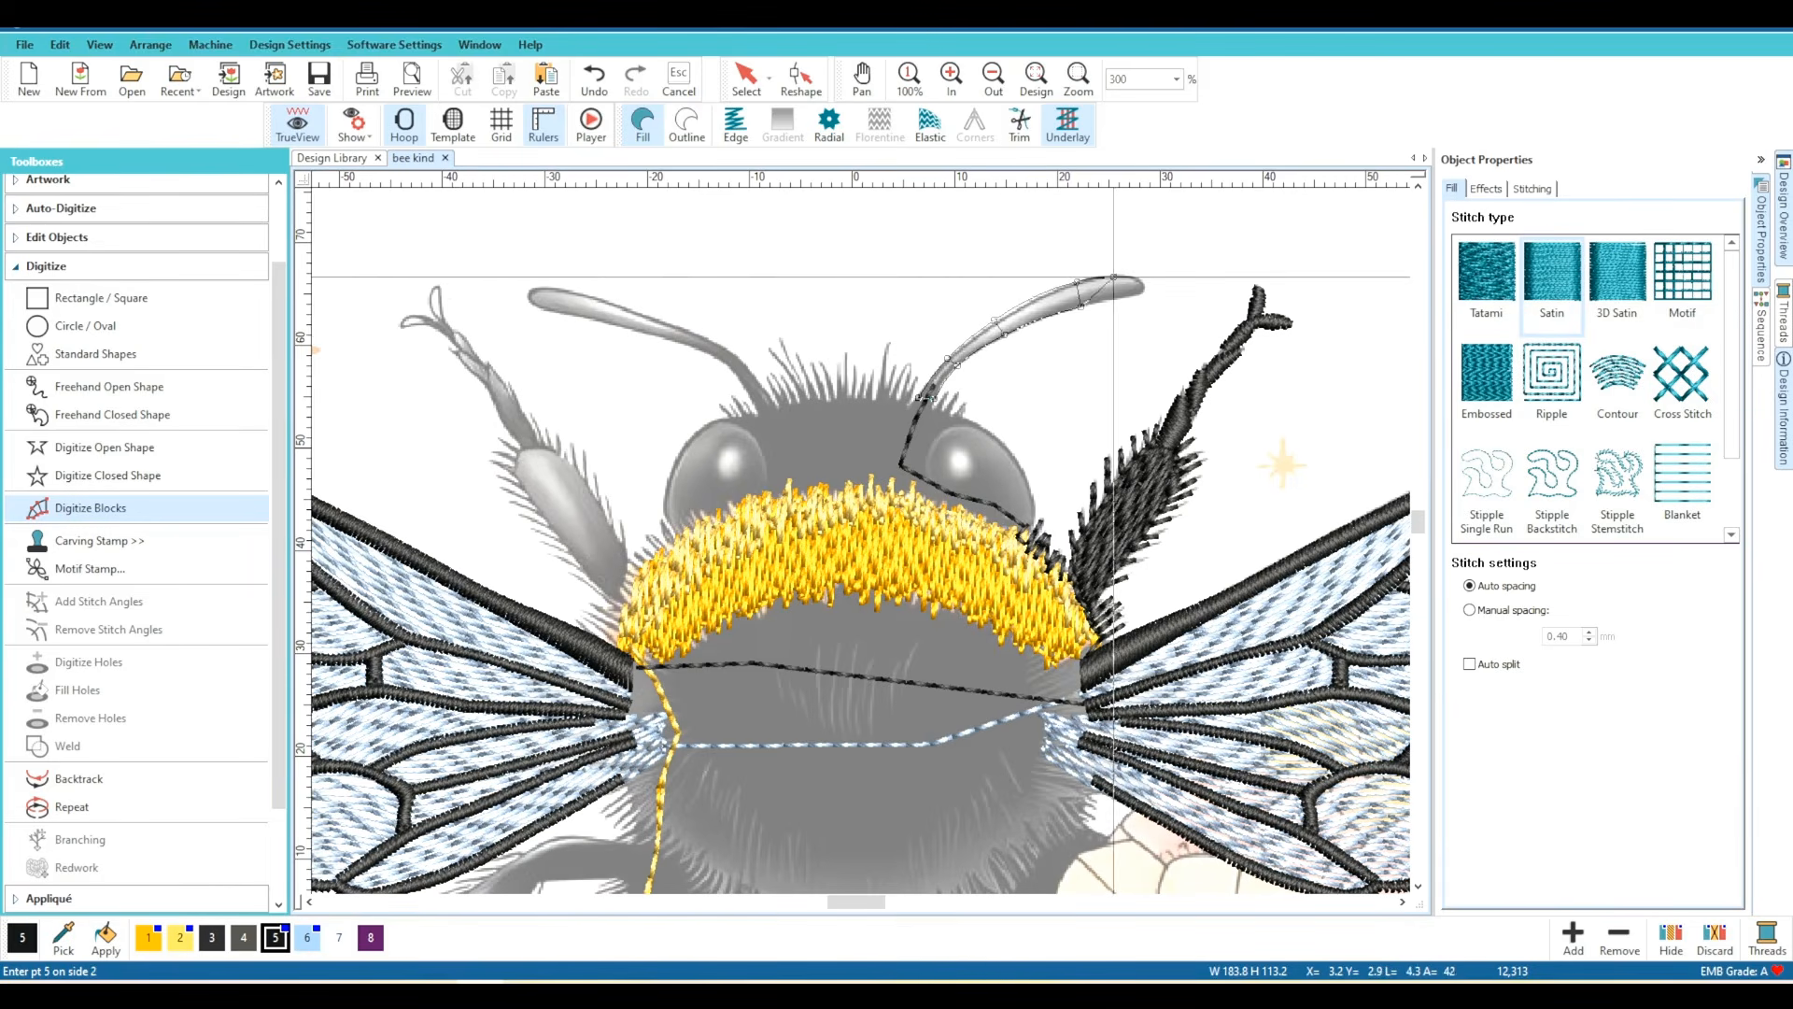
left_click(1114, 279)
left_click(1140, 284)
key("Return")
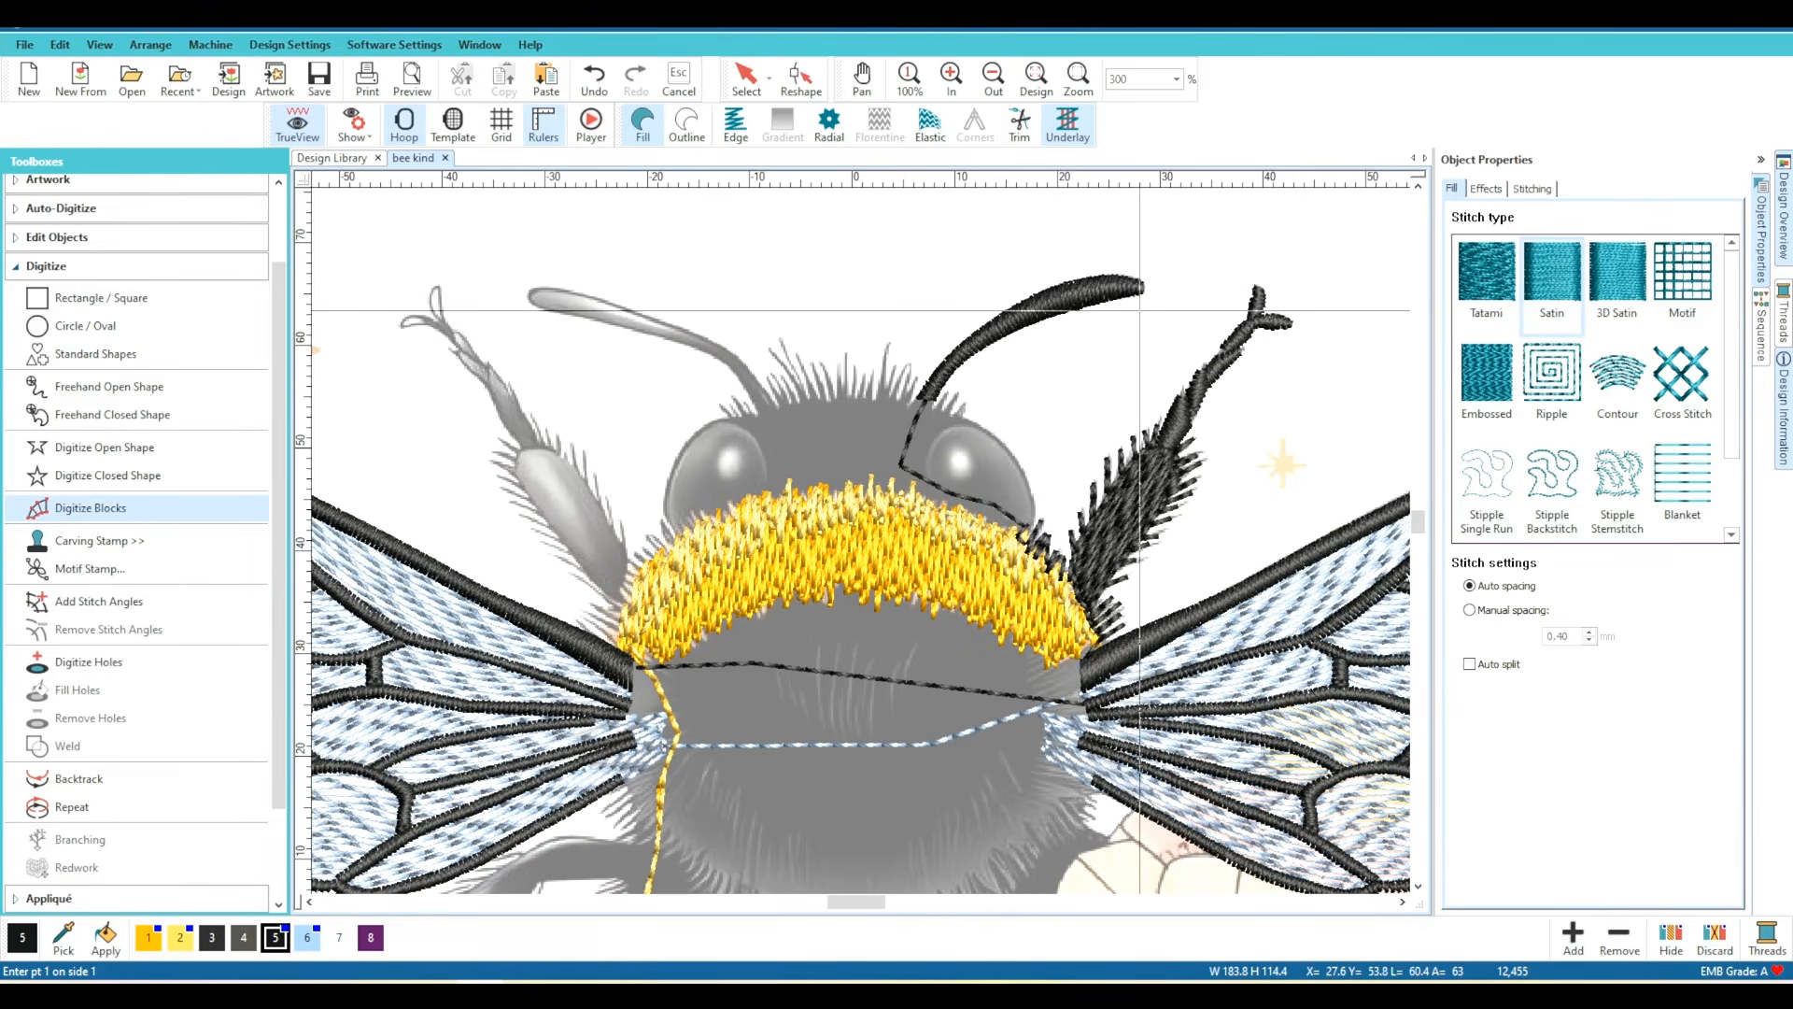
Digitize a Single Run travel line across the head's top and a Satin block along the left antenna, about 1.5 mm wide partway along
left_click(103, 447)
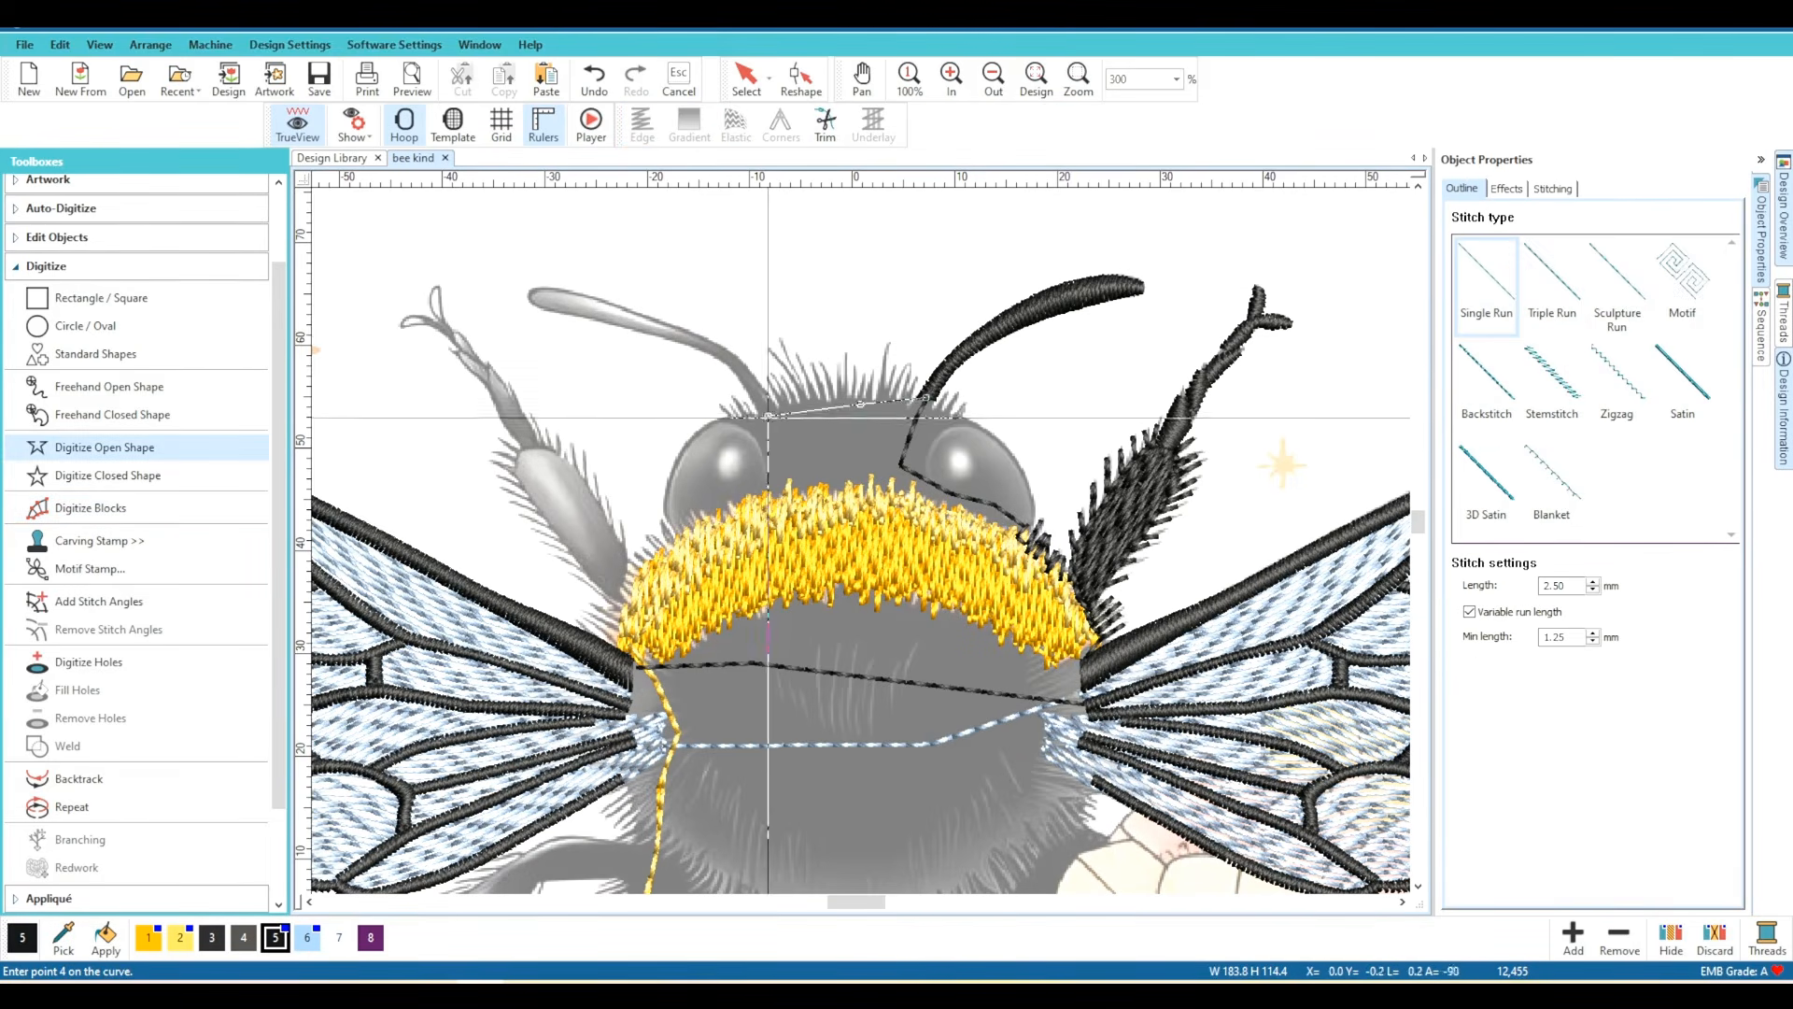
left_click(201, 508)
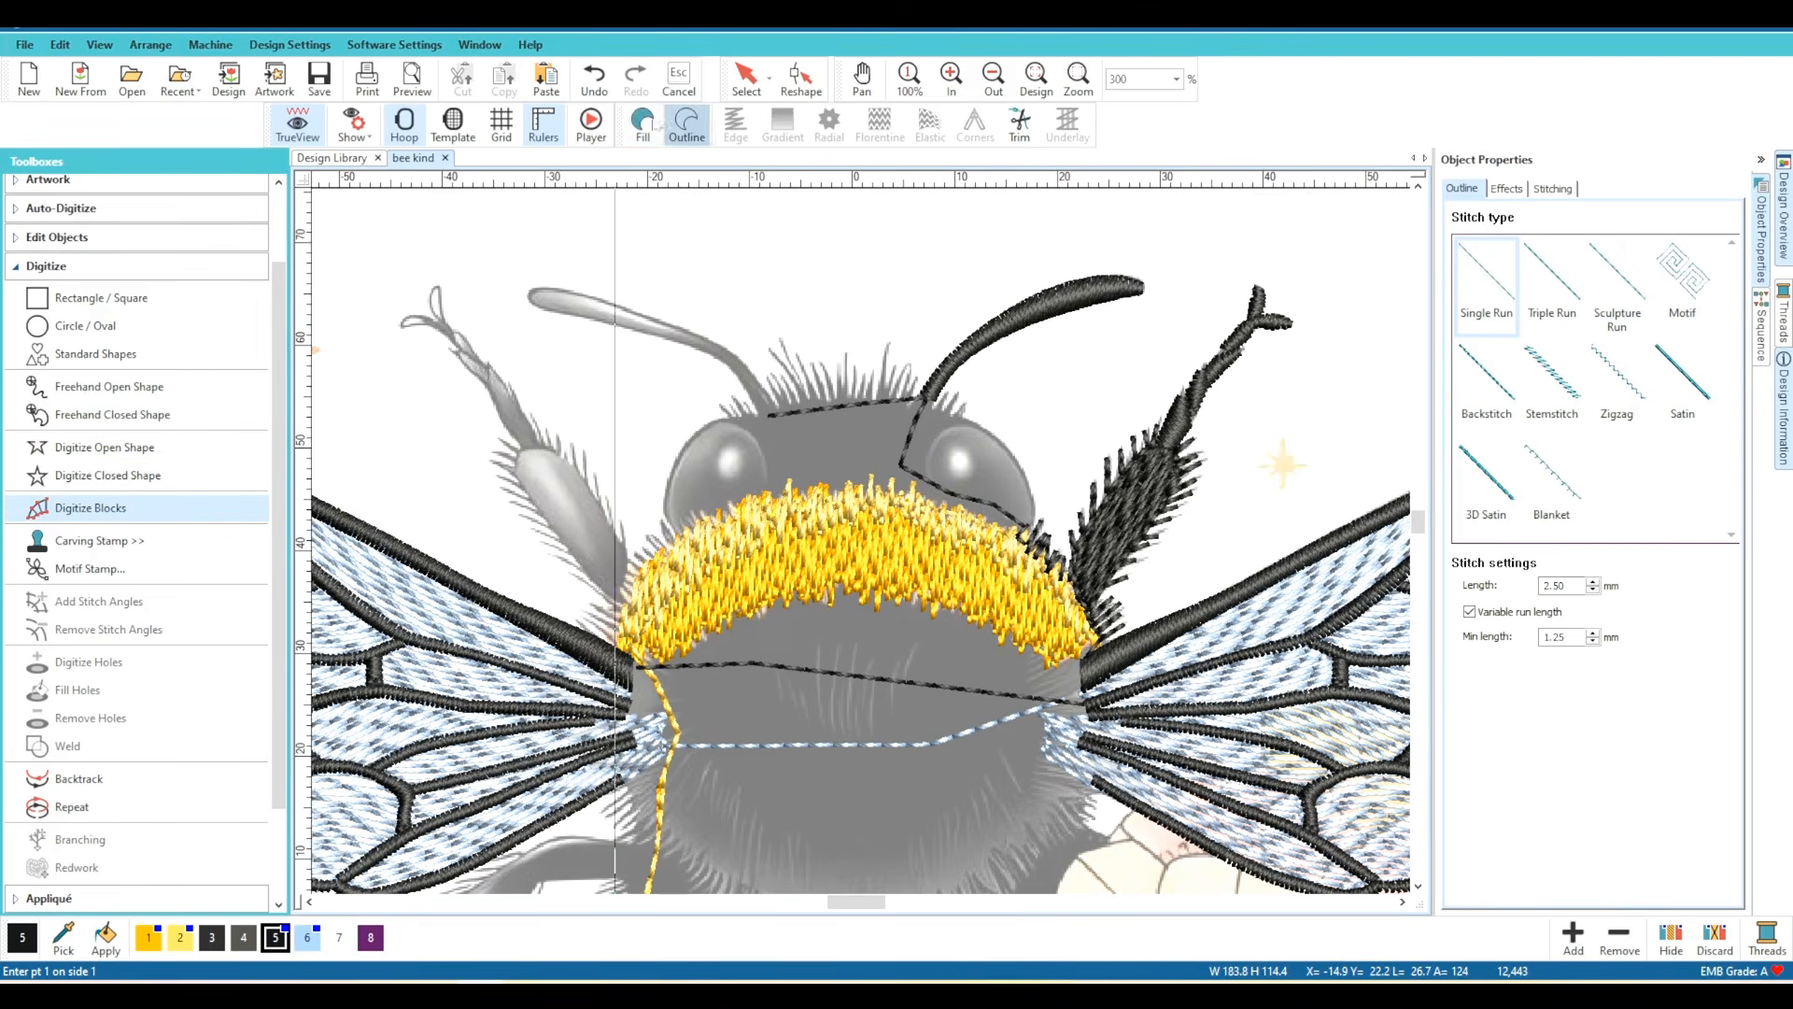
left_click(653, 126)
left_click(756, 411)
left_click(779, 407)
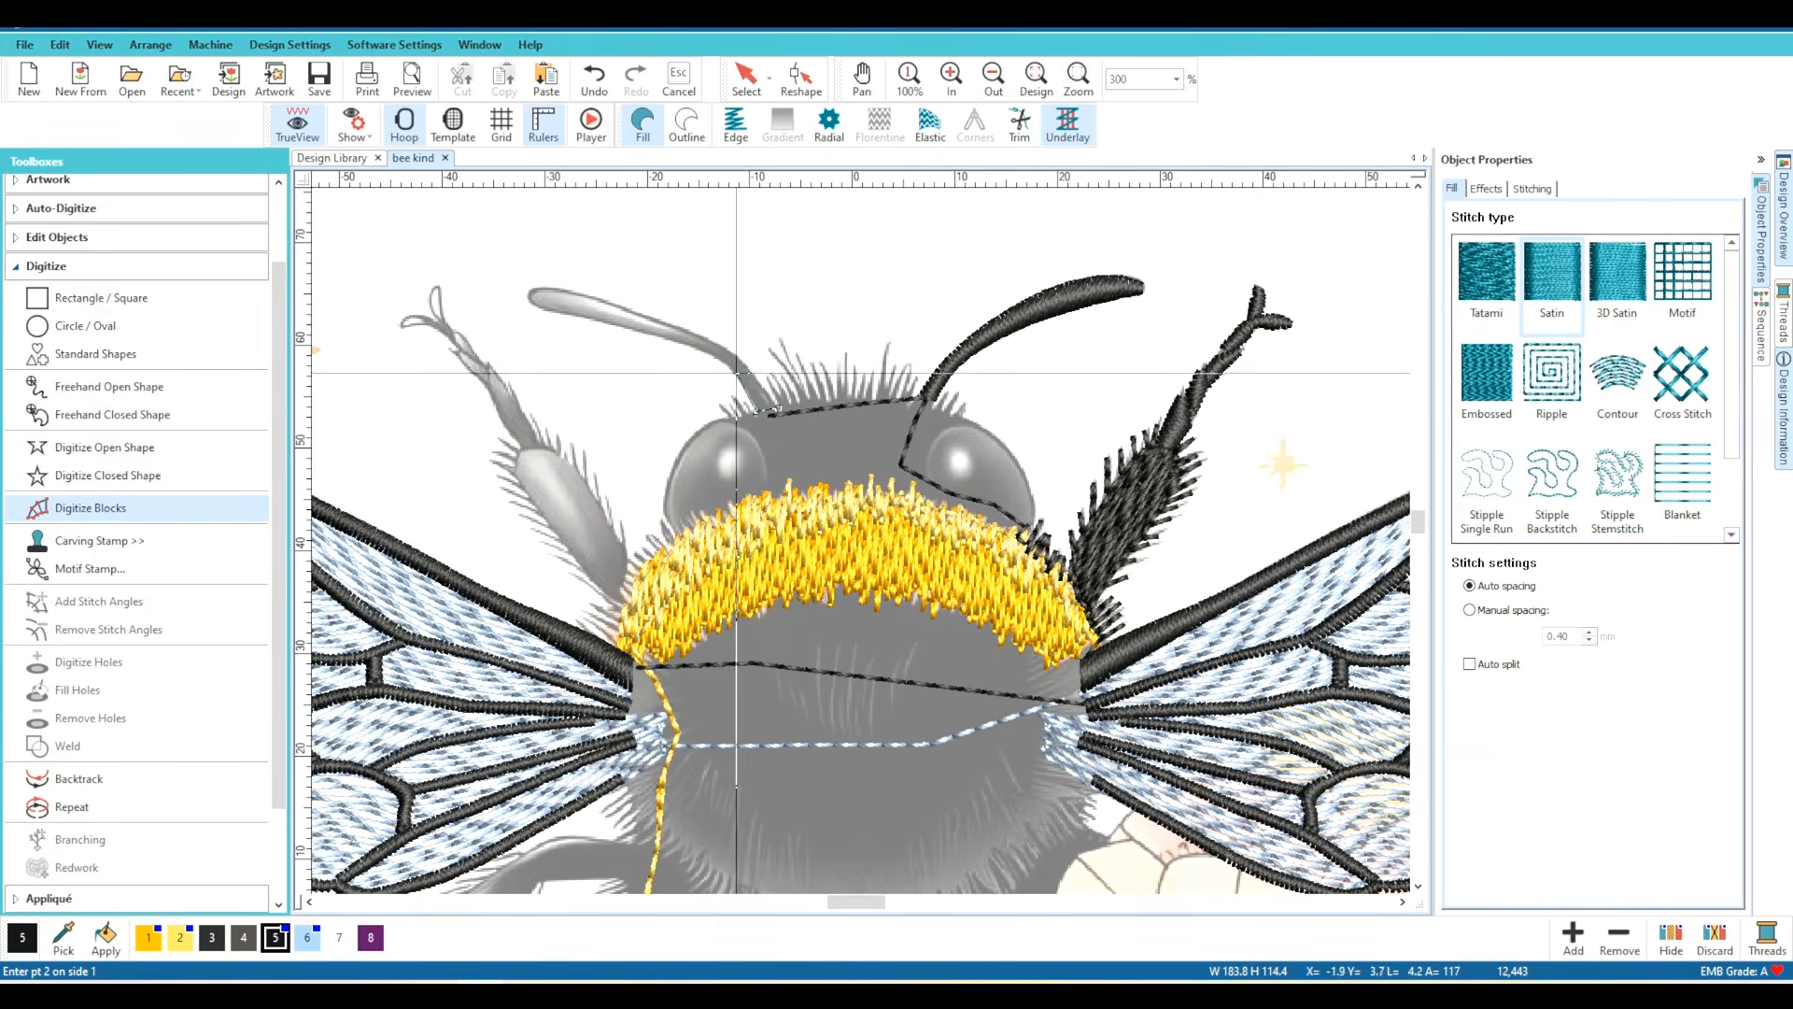
left_click(729, 351)
left_click(698, 347)
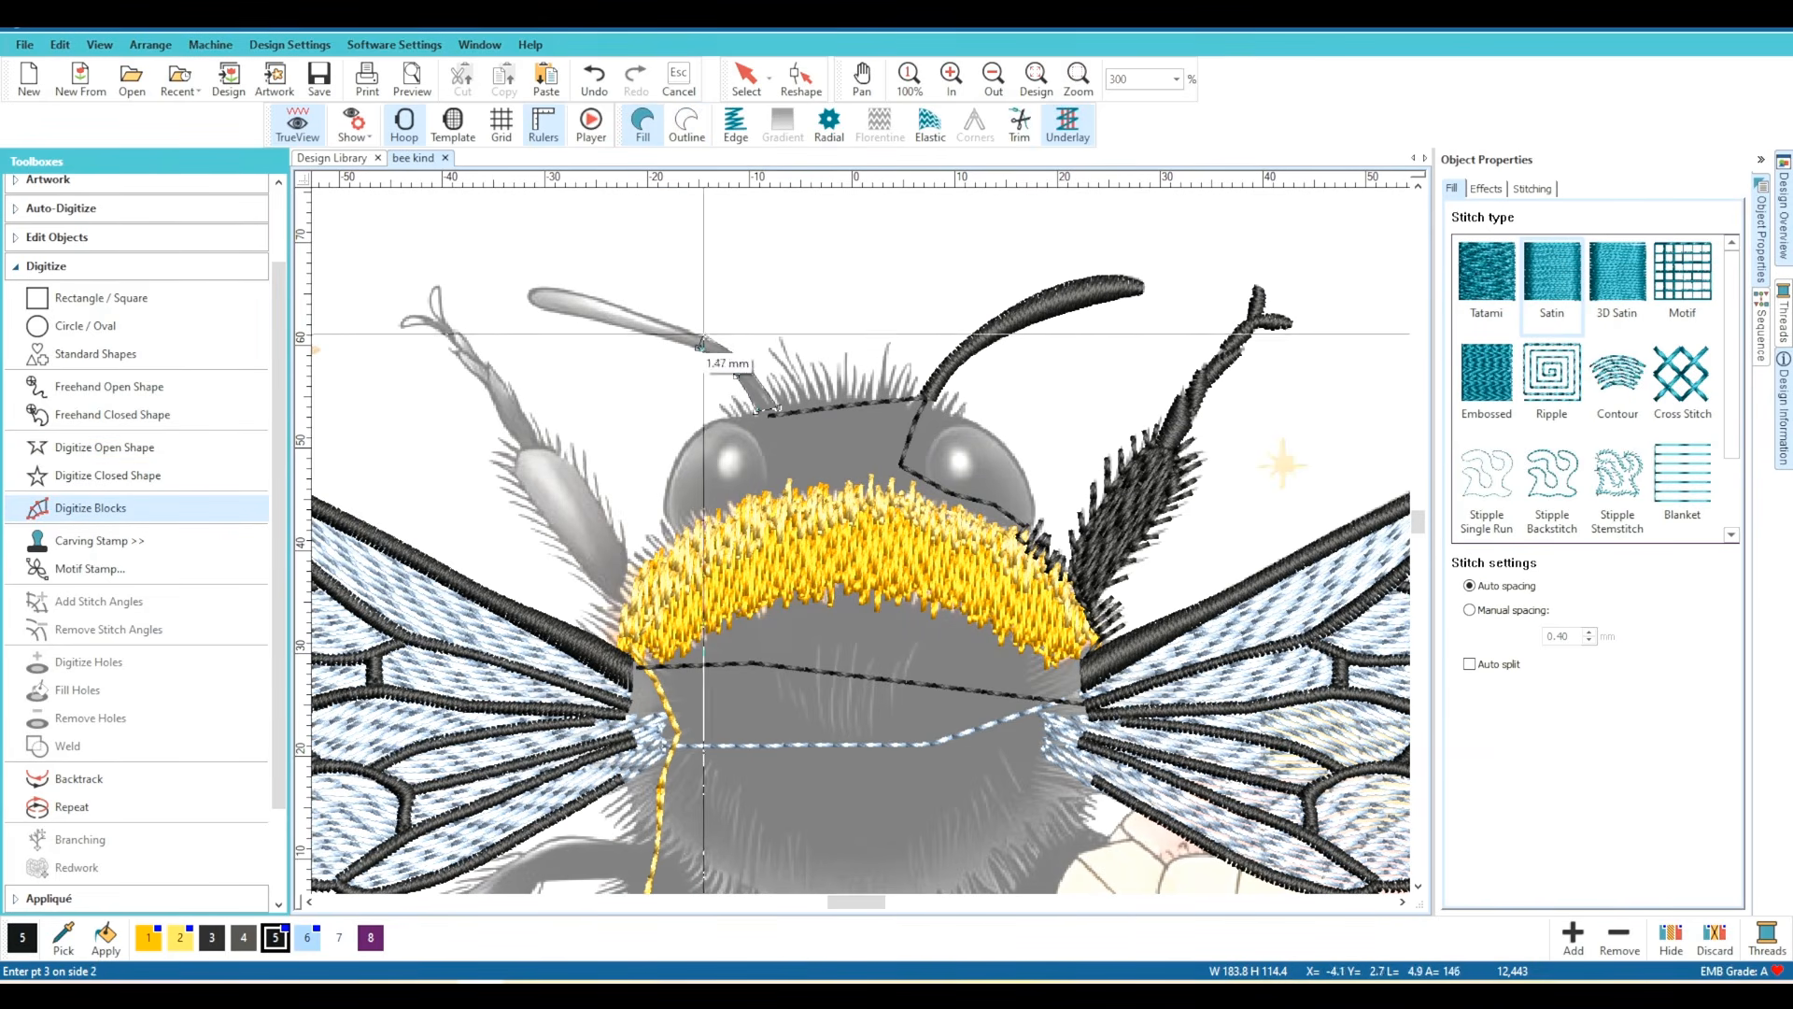
left_click(621, 324)
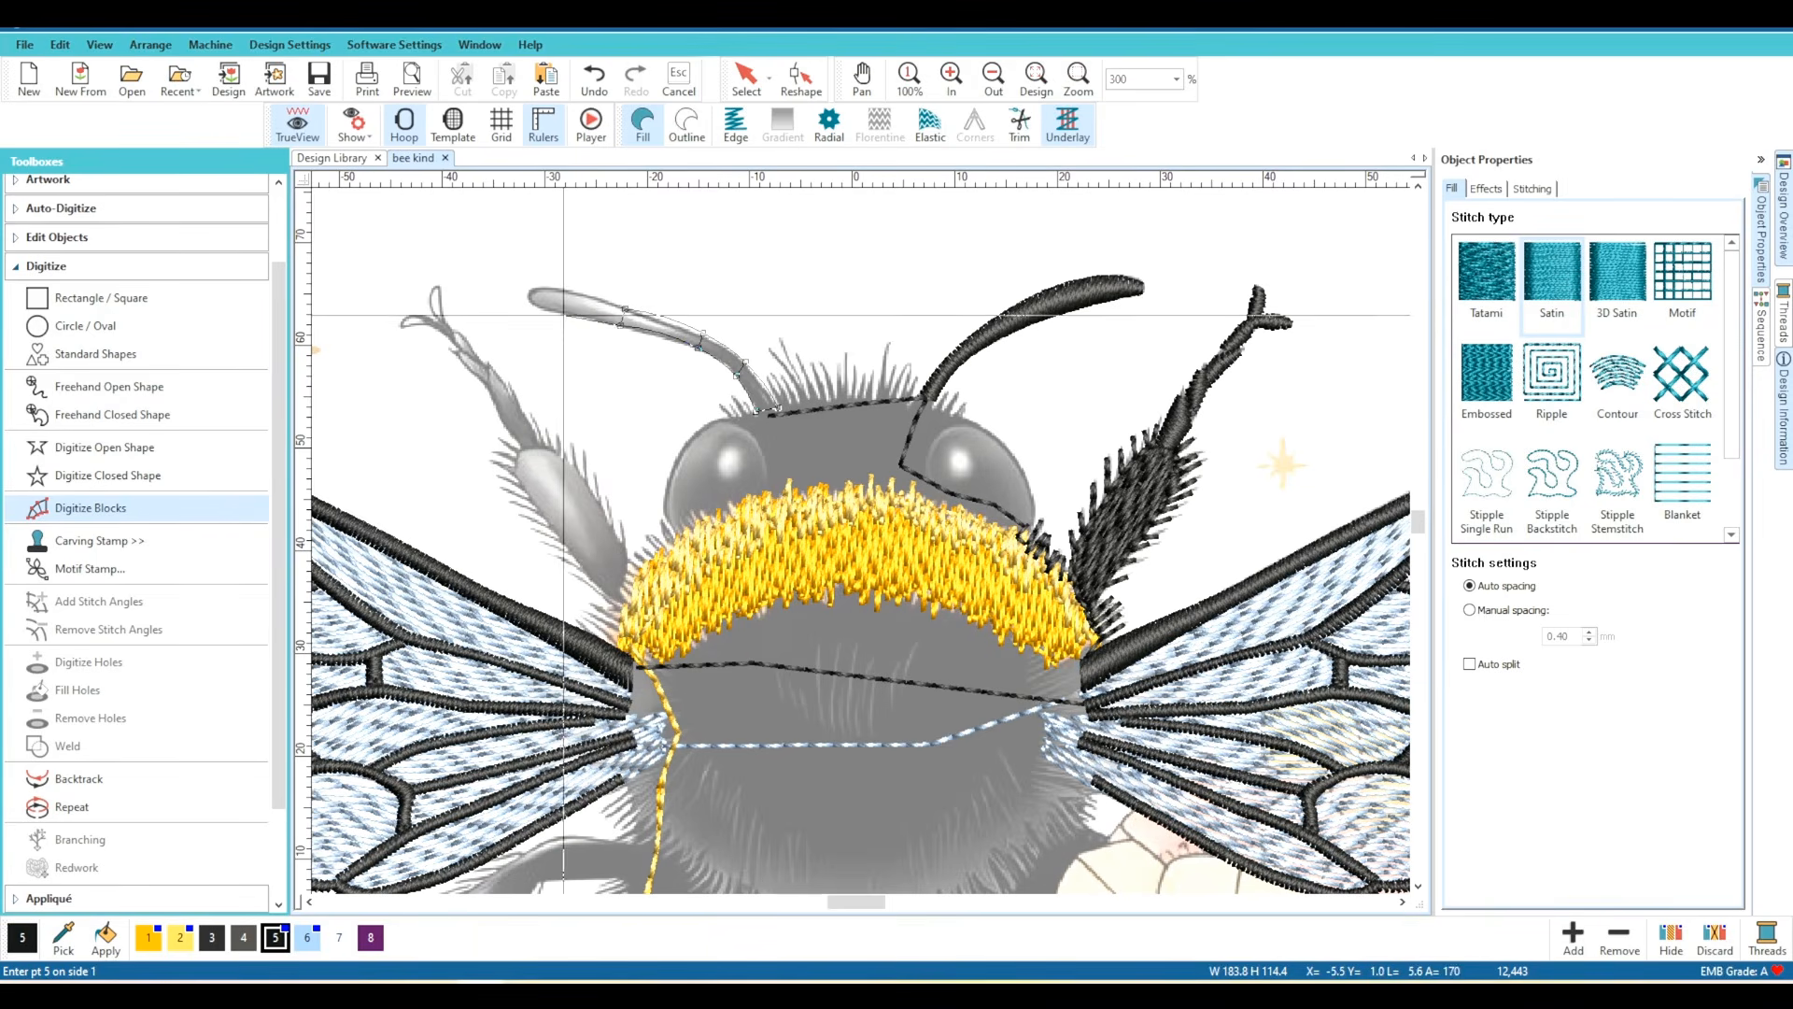
left_click(567, 295)
left_click(532, 297)
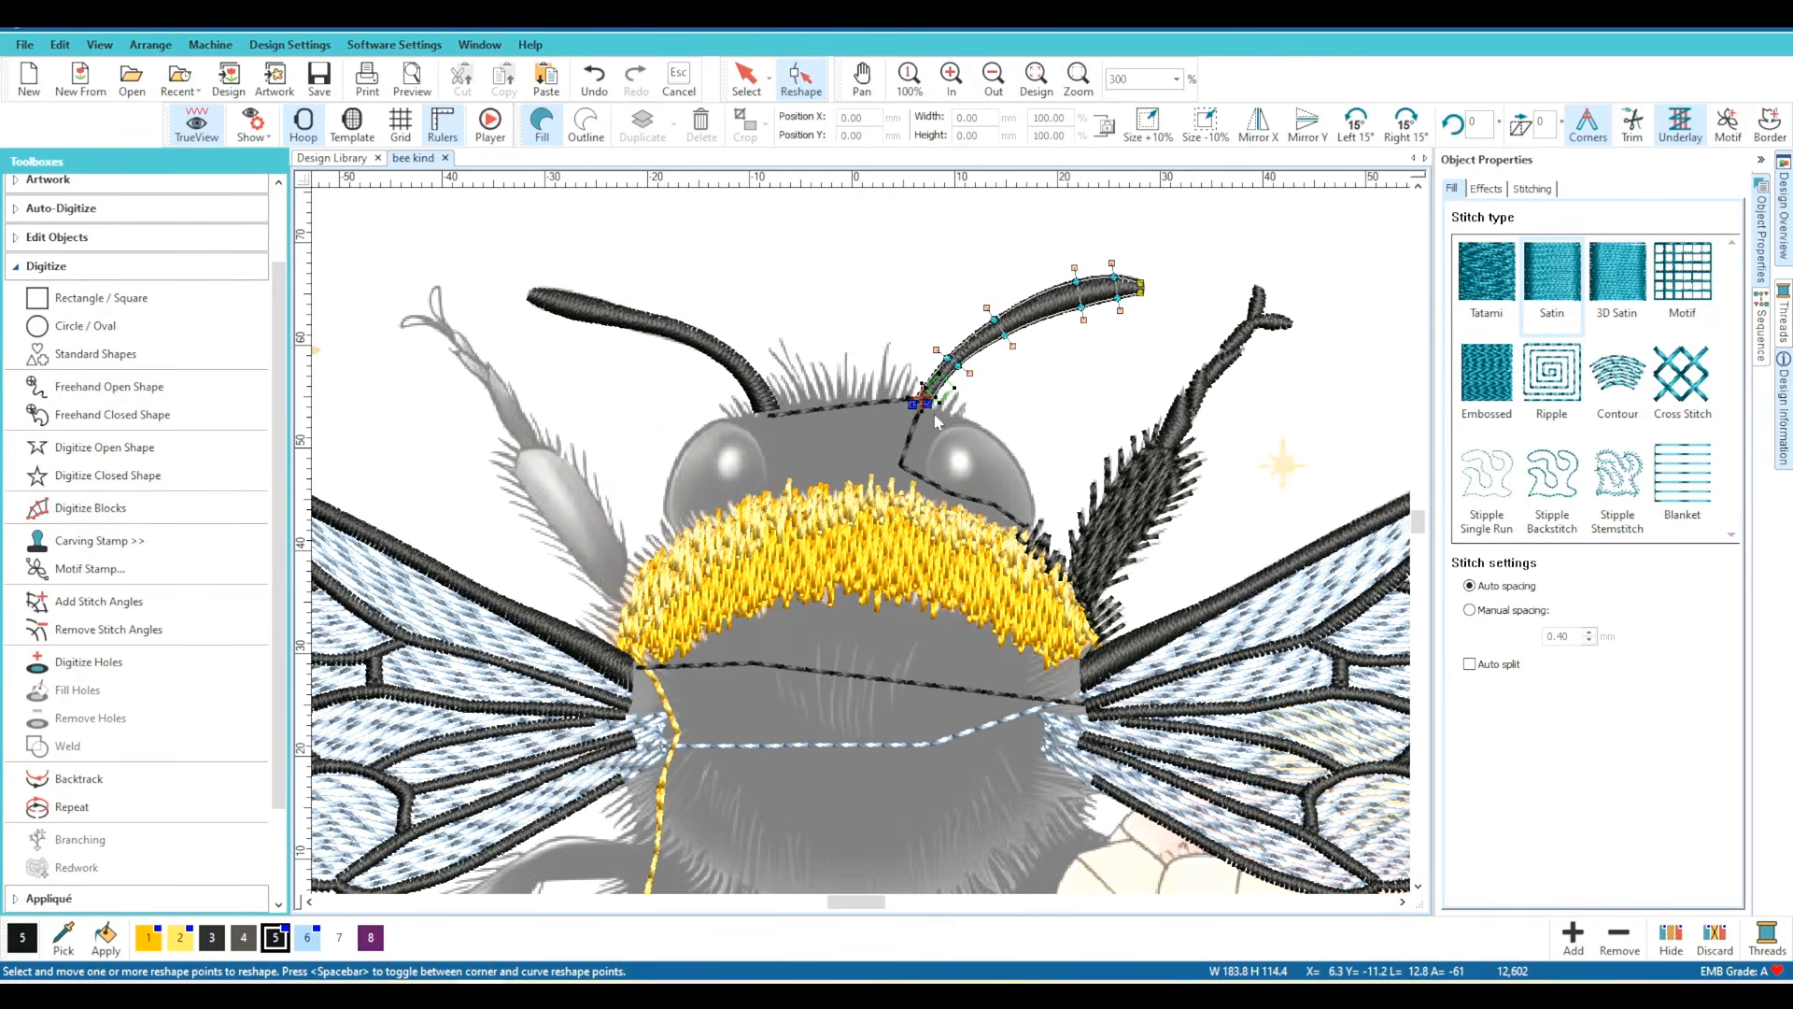
Digitize a Single Run zigzag of black hairs along the head's upper edge, from above the left eye to above the right eye
left_click(150, 450)
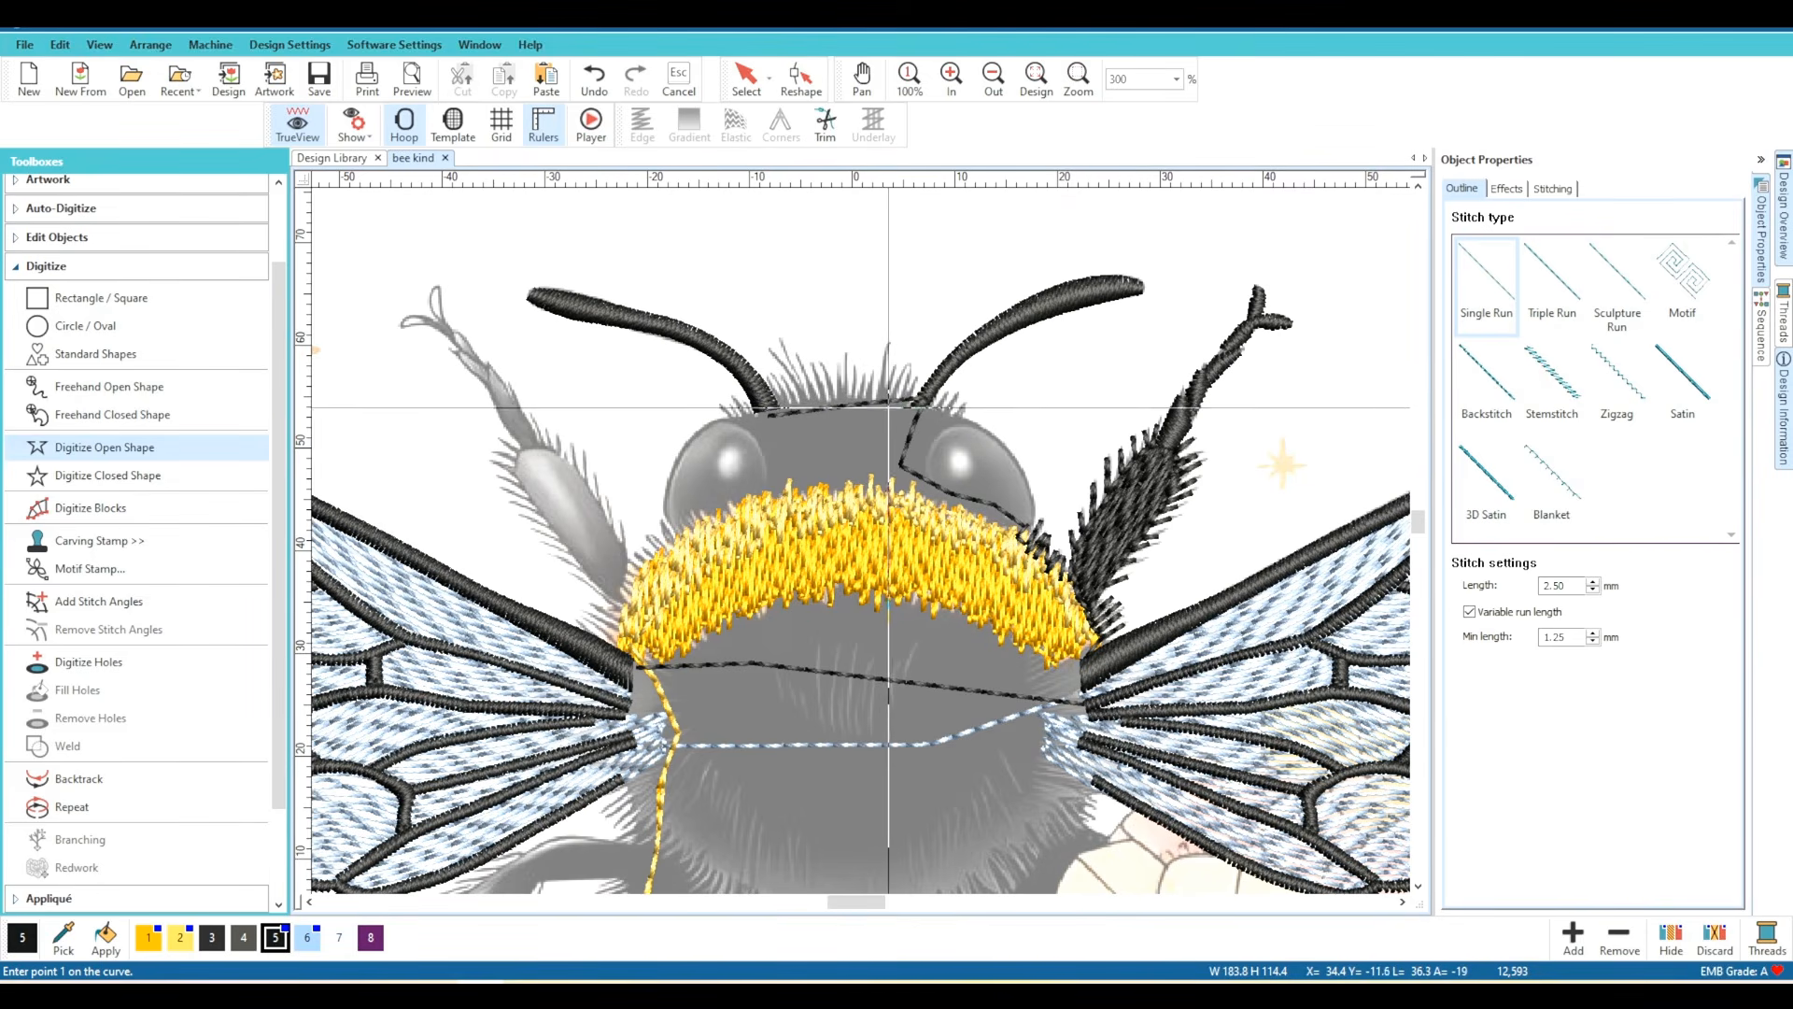
left_click(727, 408)
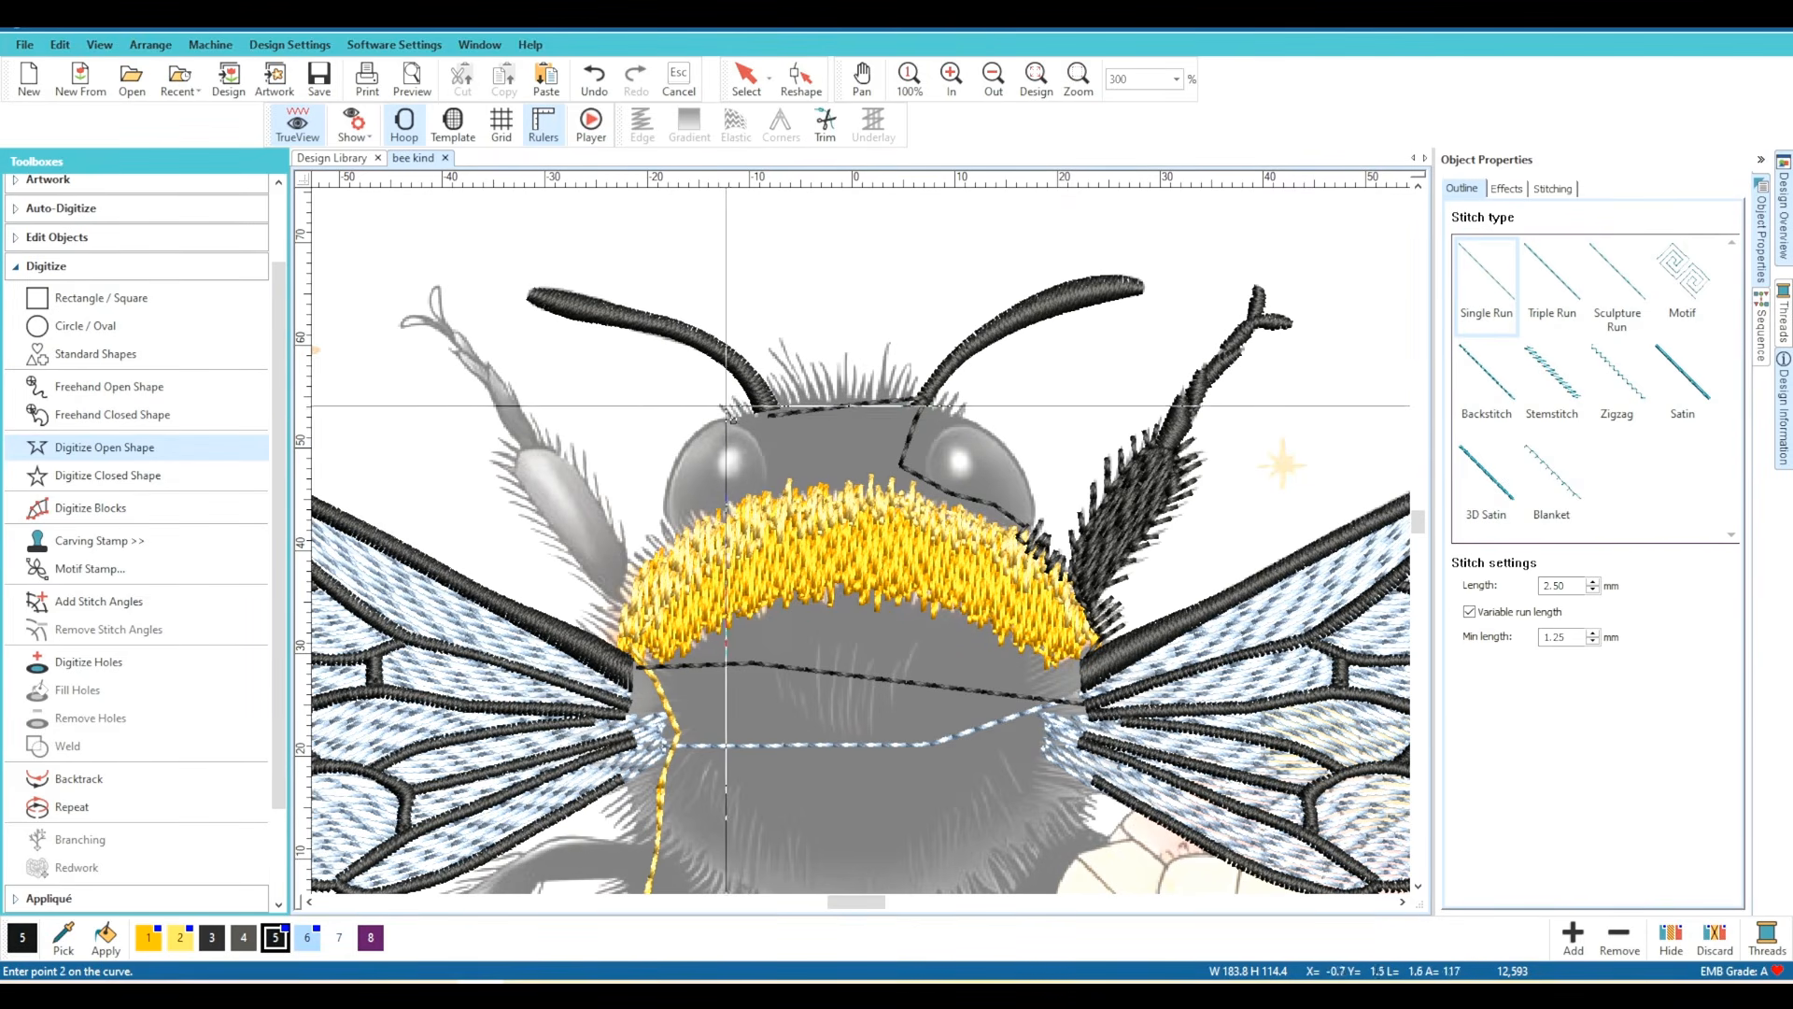
left_click(725, 407)
left_click(734, 422)
left_click(736, 400)
left_click(740, 421)
left_click(739, 408)
left_click(745, 421)
left_click(747, 410)
left_click(752, 425)
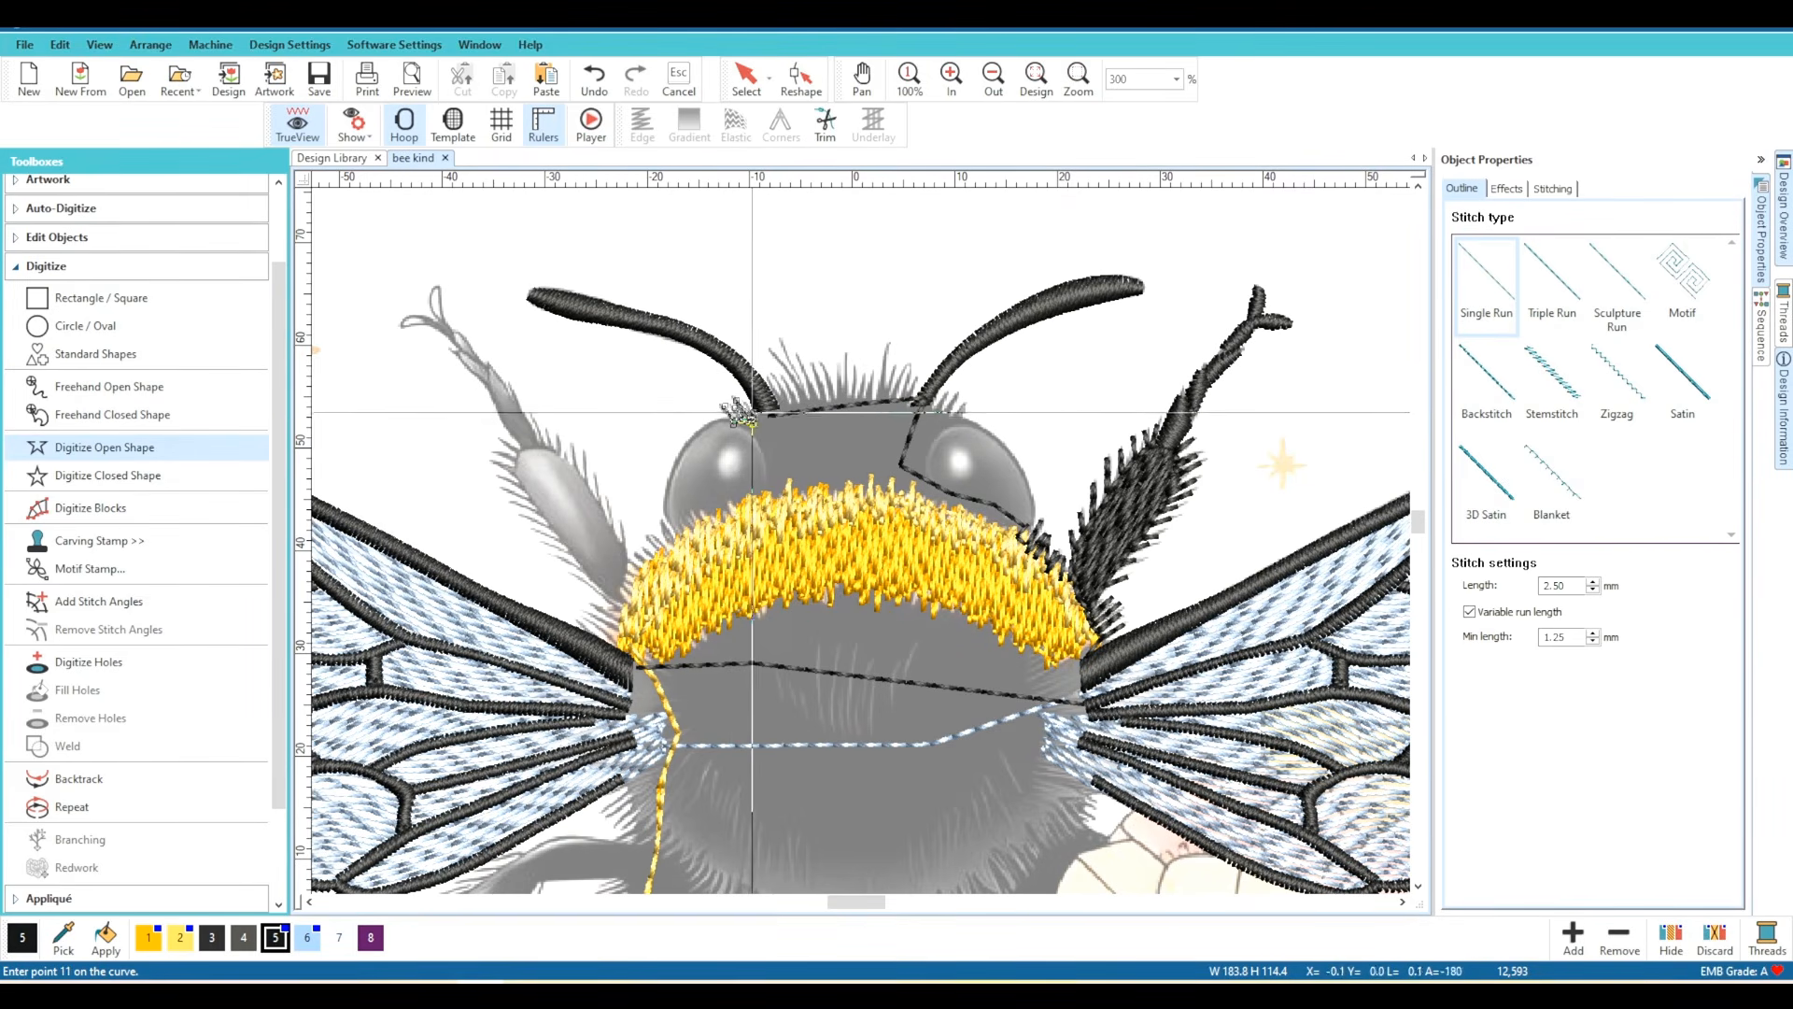
left_click(761, 419)
left_click(783, 409)
left_click(769, 384)
left_click(788, 410)
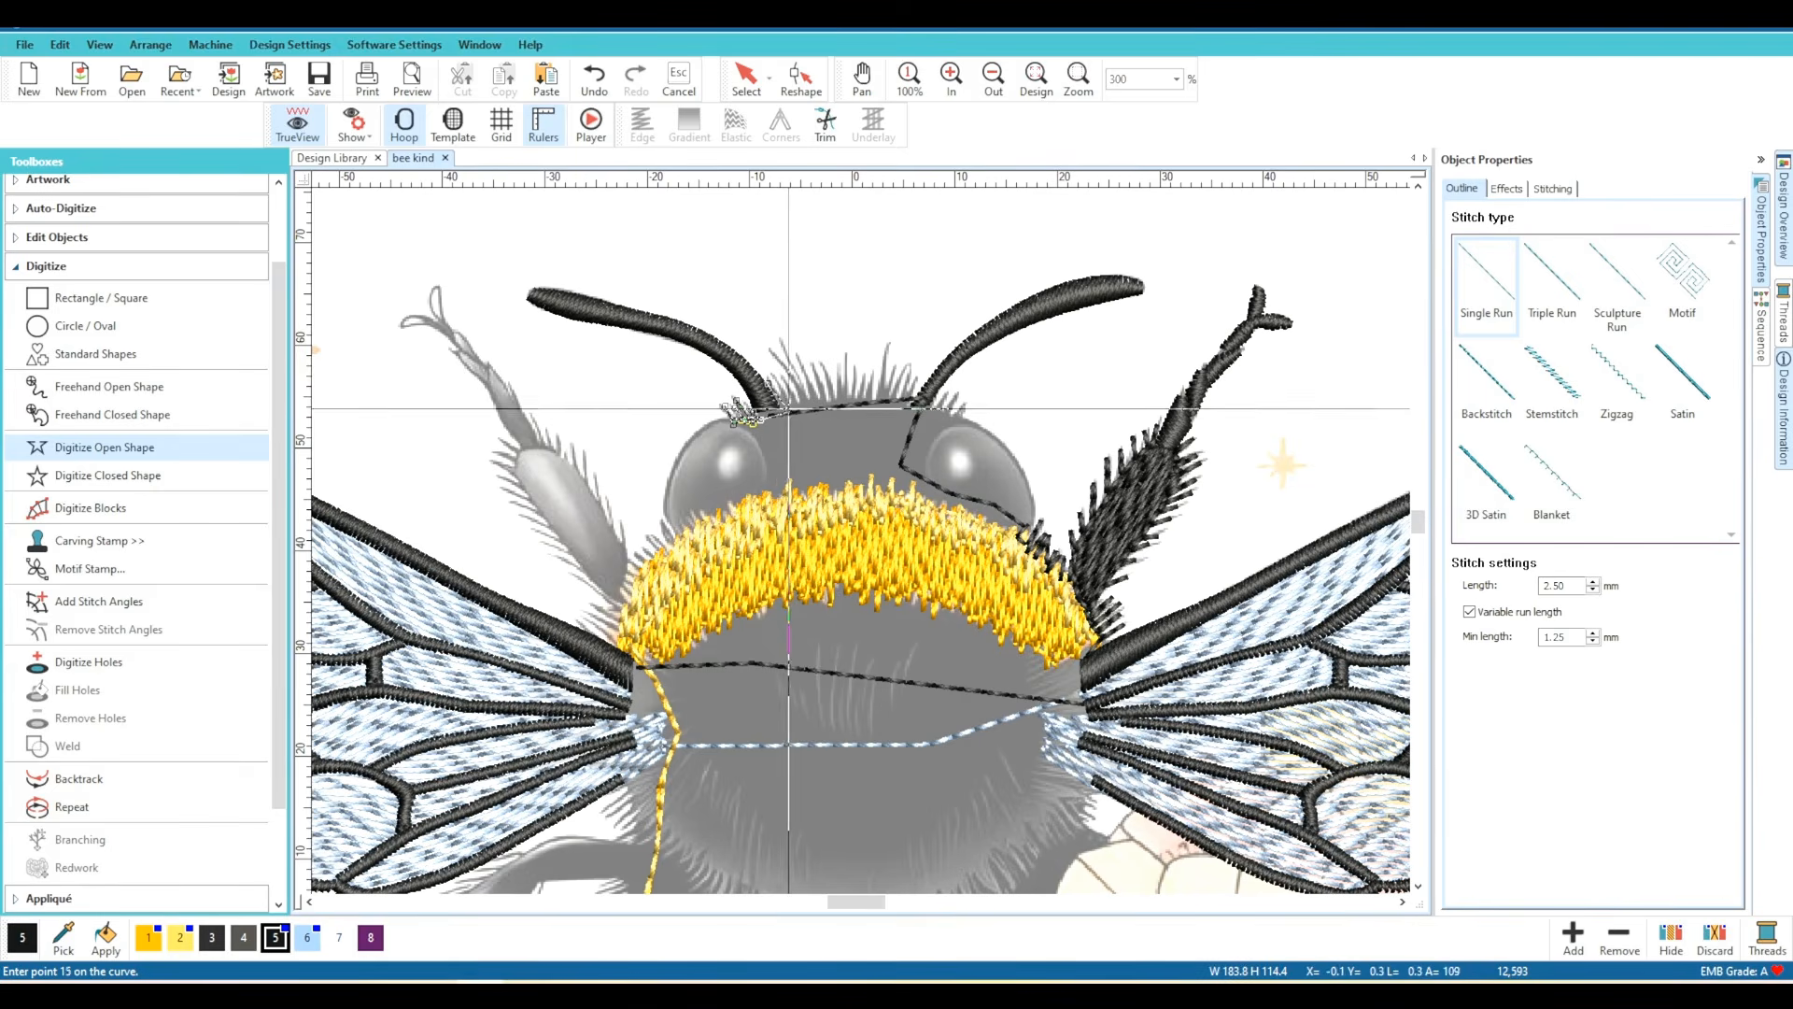
left_click(779, 383)
left_click(798, 417)
left_click(789, 389)
left_click(804, 407)
left_click(772, 356)
left_click(807, 412)
left_click(807, 405)
left_click(789, 355)
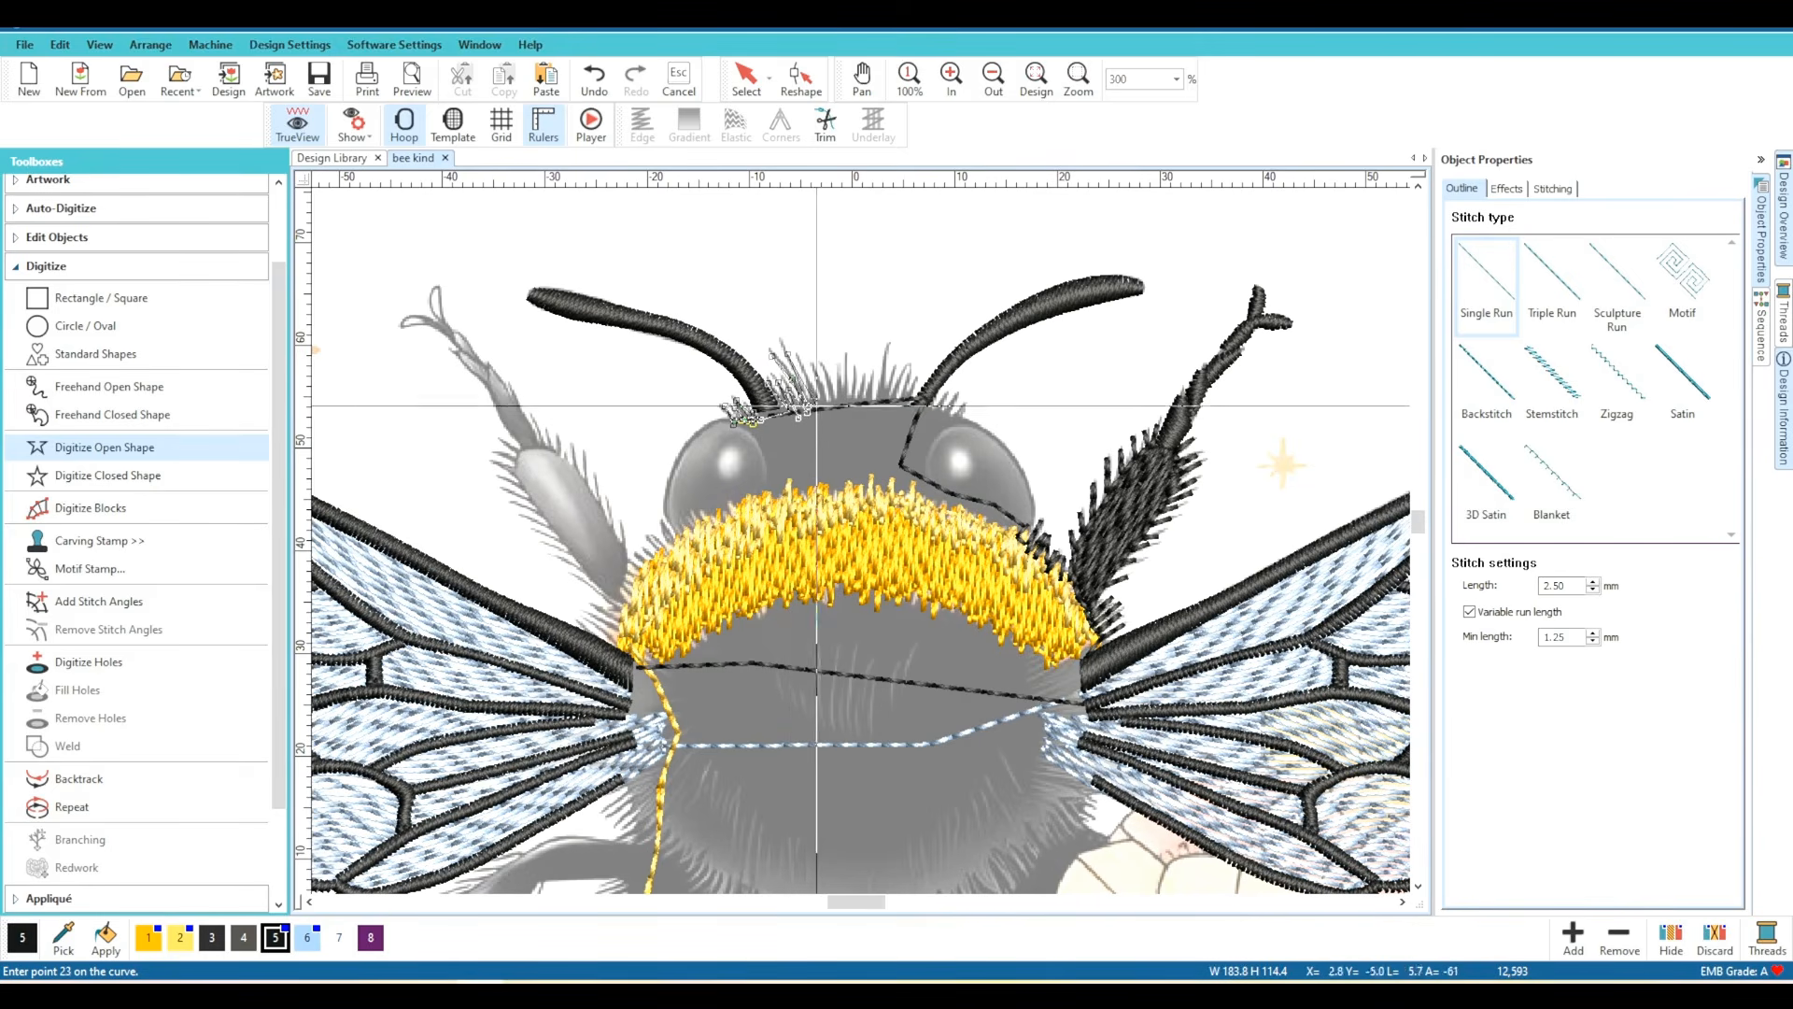
left_click(812, 408)
left_click(818, 402)
left_click(823, 412)
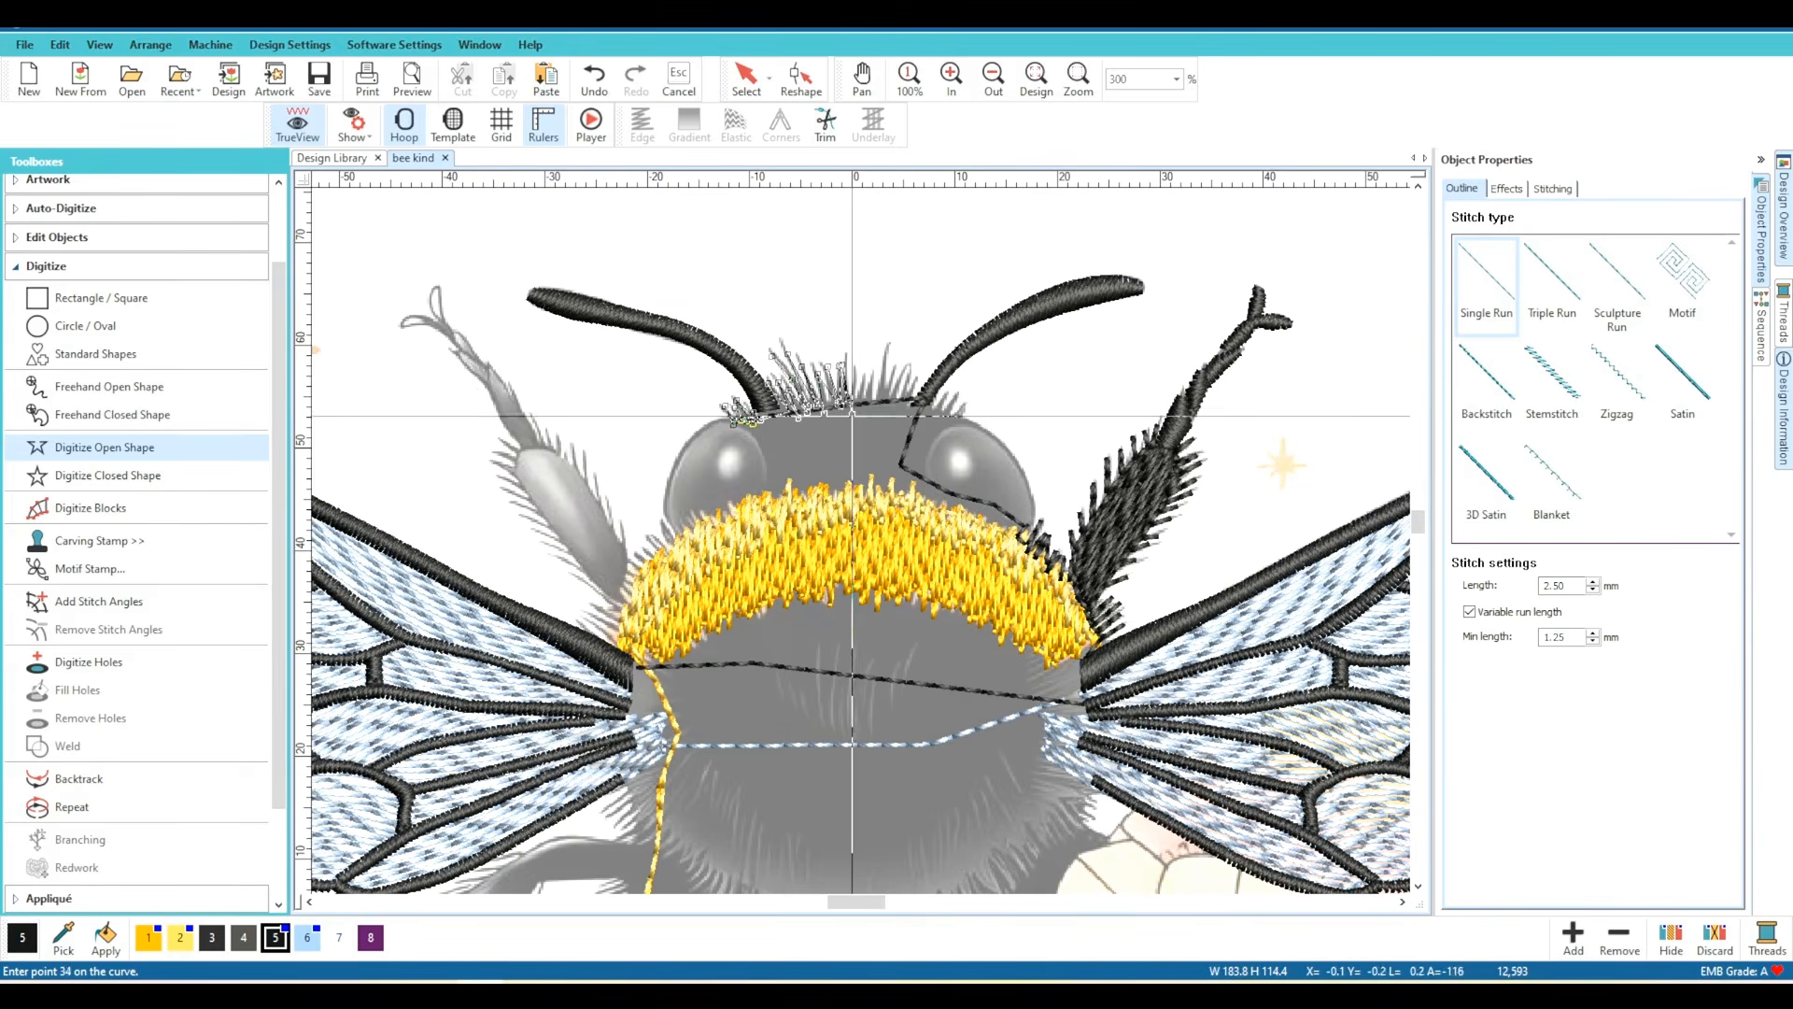
left_click(884, 402)
left_click(890, 402)
left_click(896, 375)
left_click(891, 404)
left_click(896, 402)
left_click(910, 367)
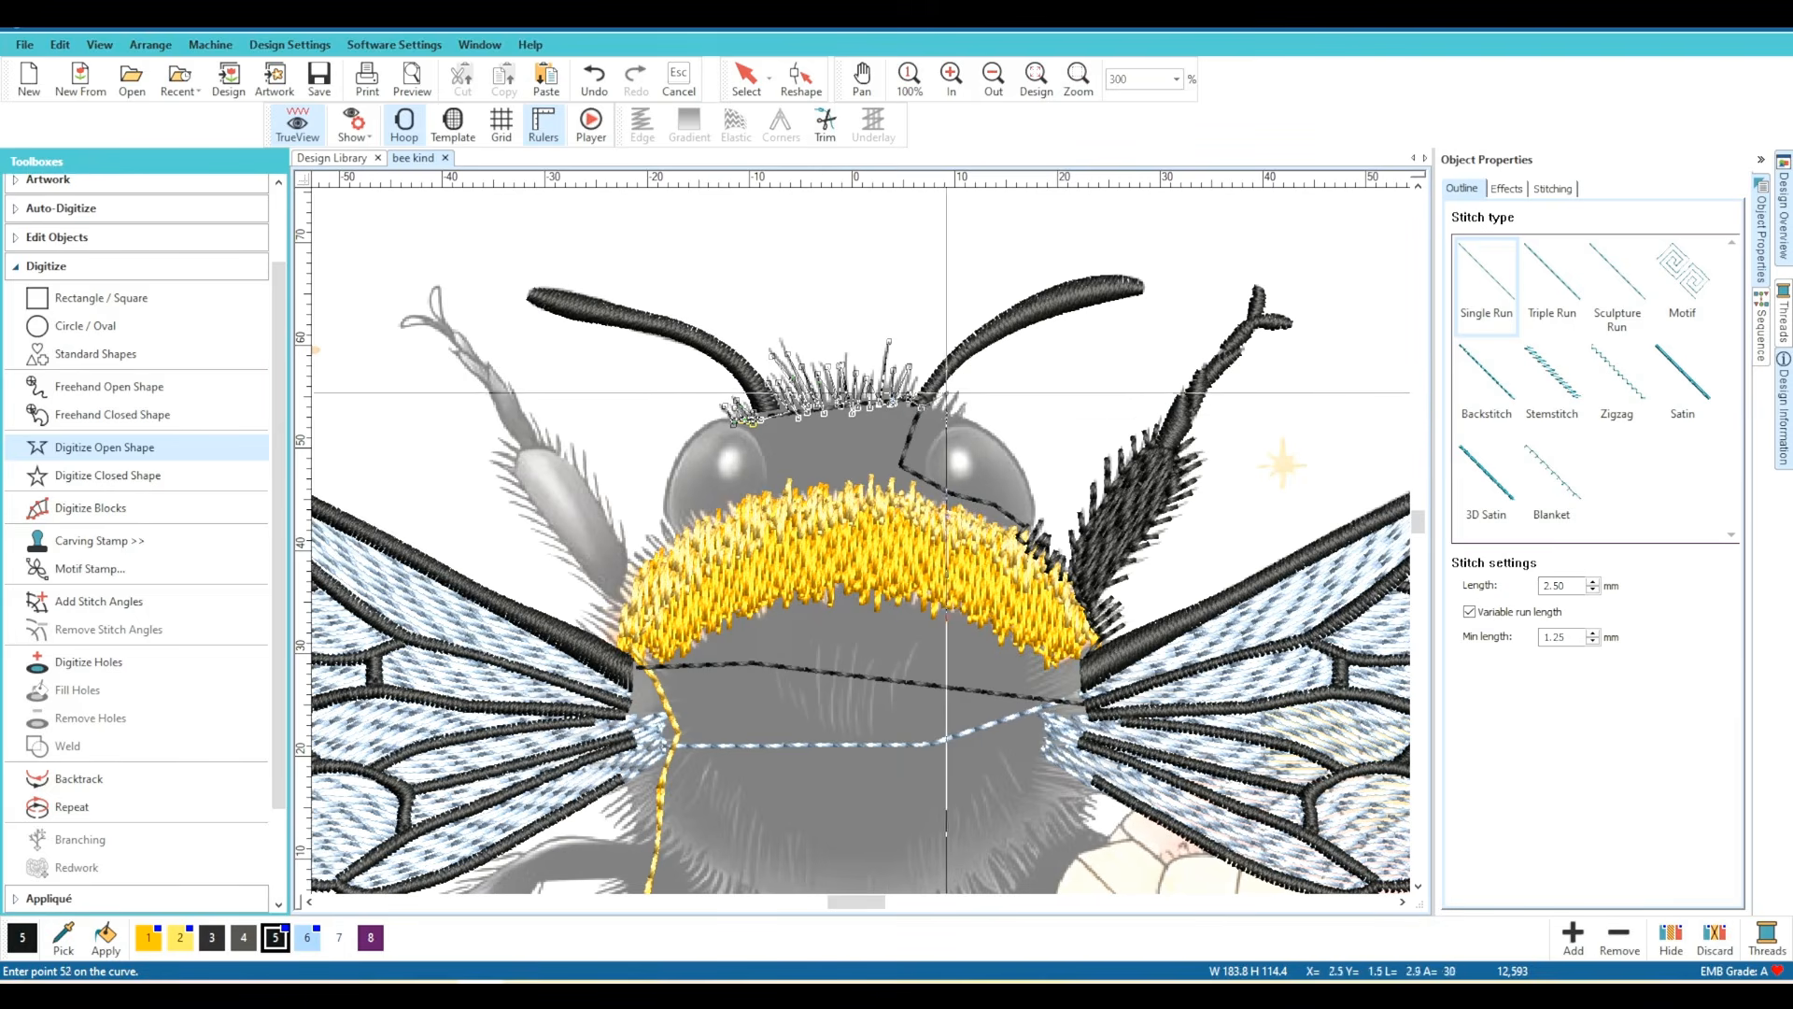
left_click(966, 406)
left_click(959, 419)
key("Return")
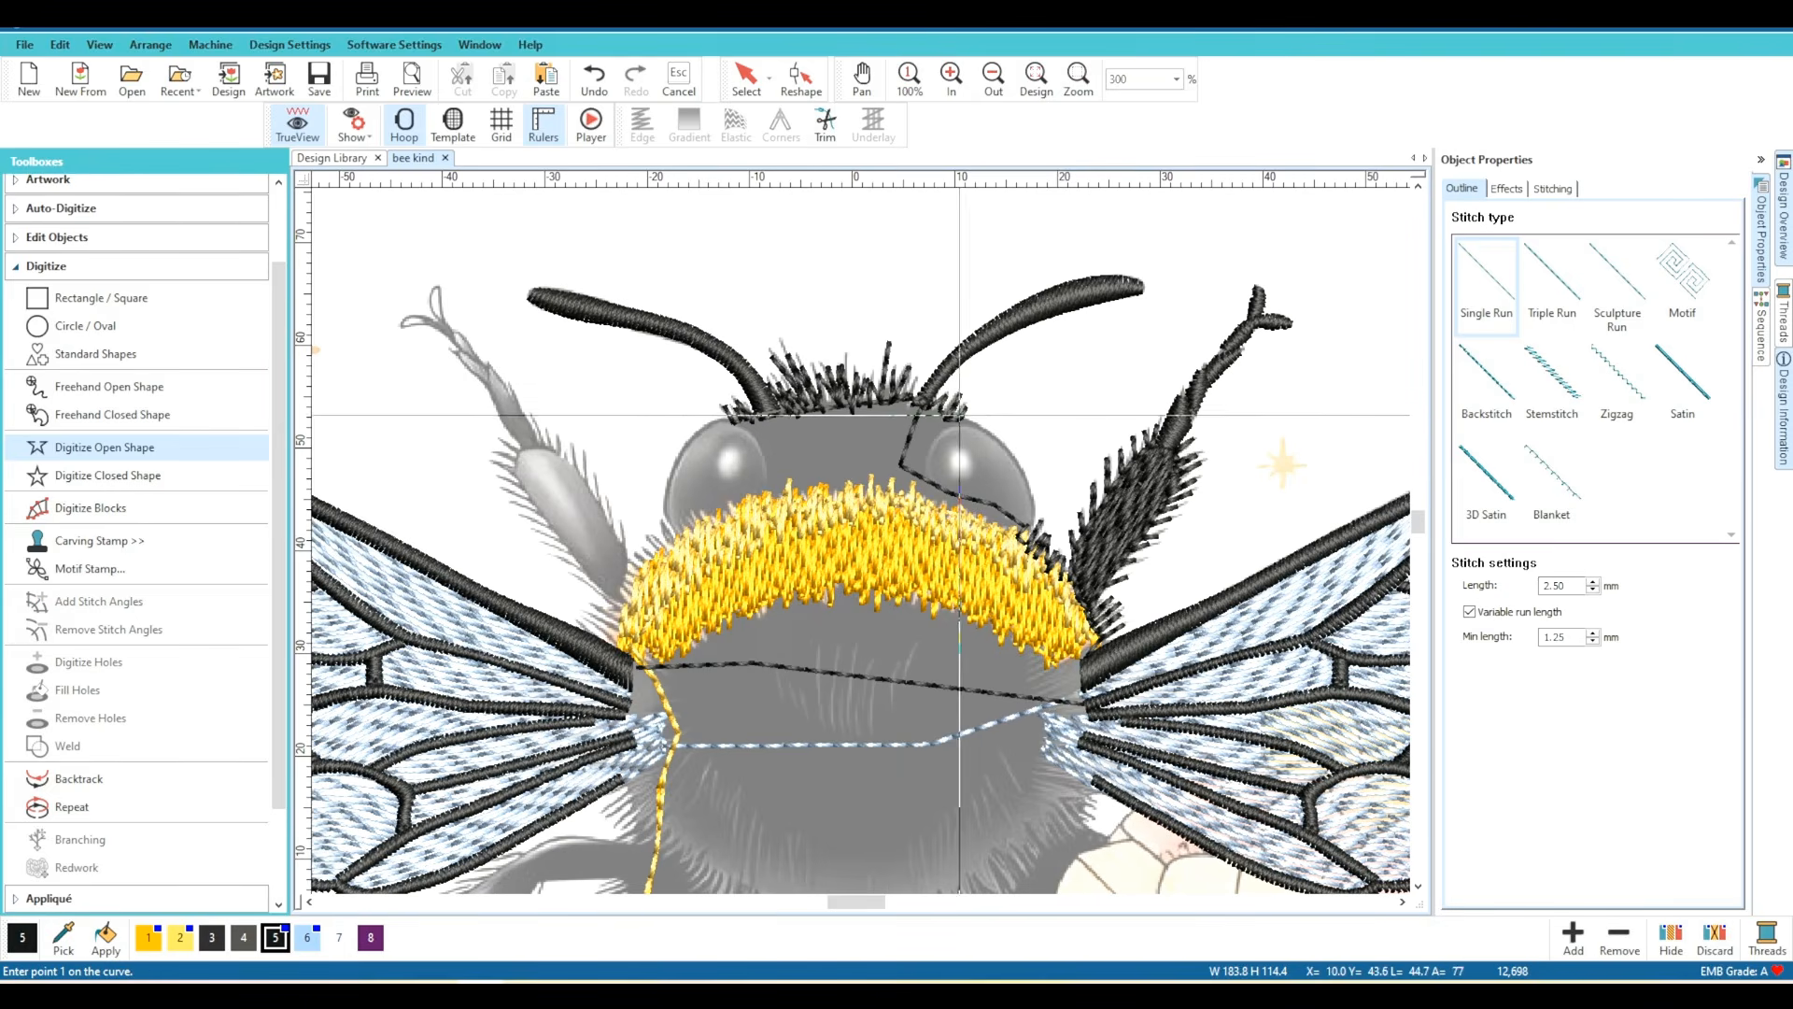
Digitize a closed shape with Tatami fill over the right eye, ending along the yellow band's edge
left_click(114, 476)
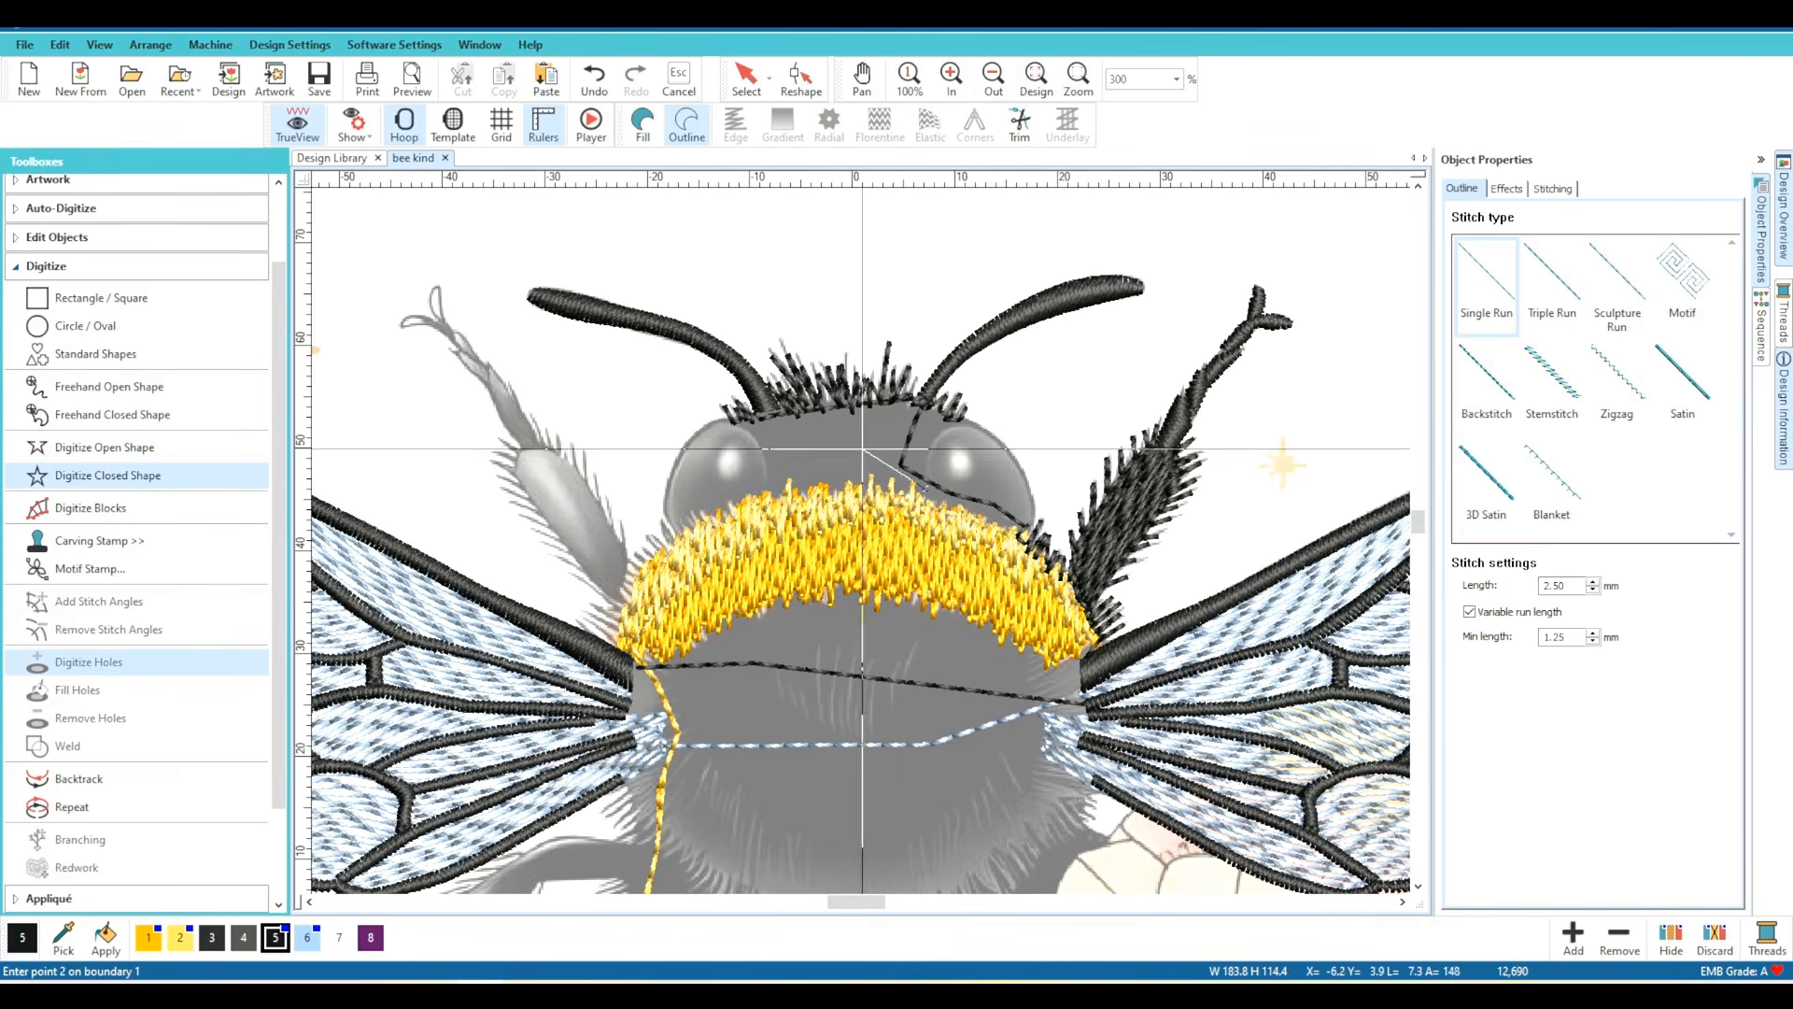
left_click(642, 125)
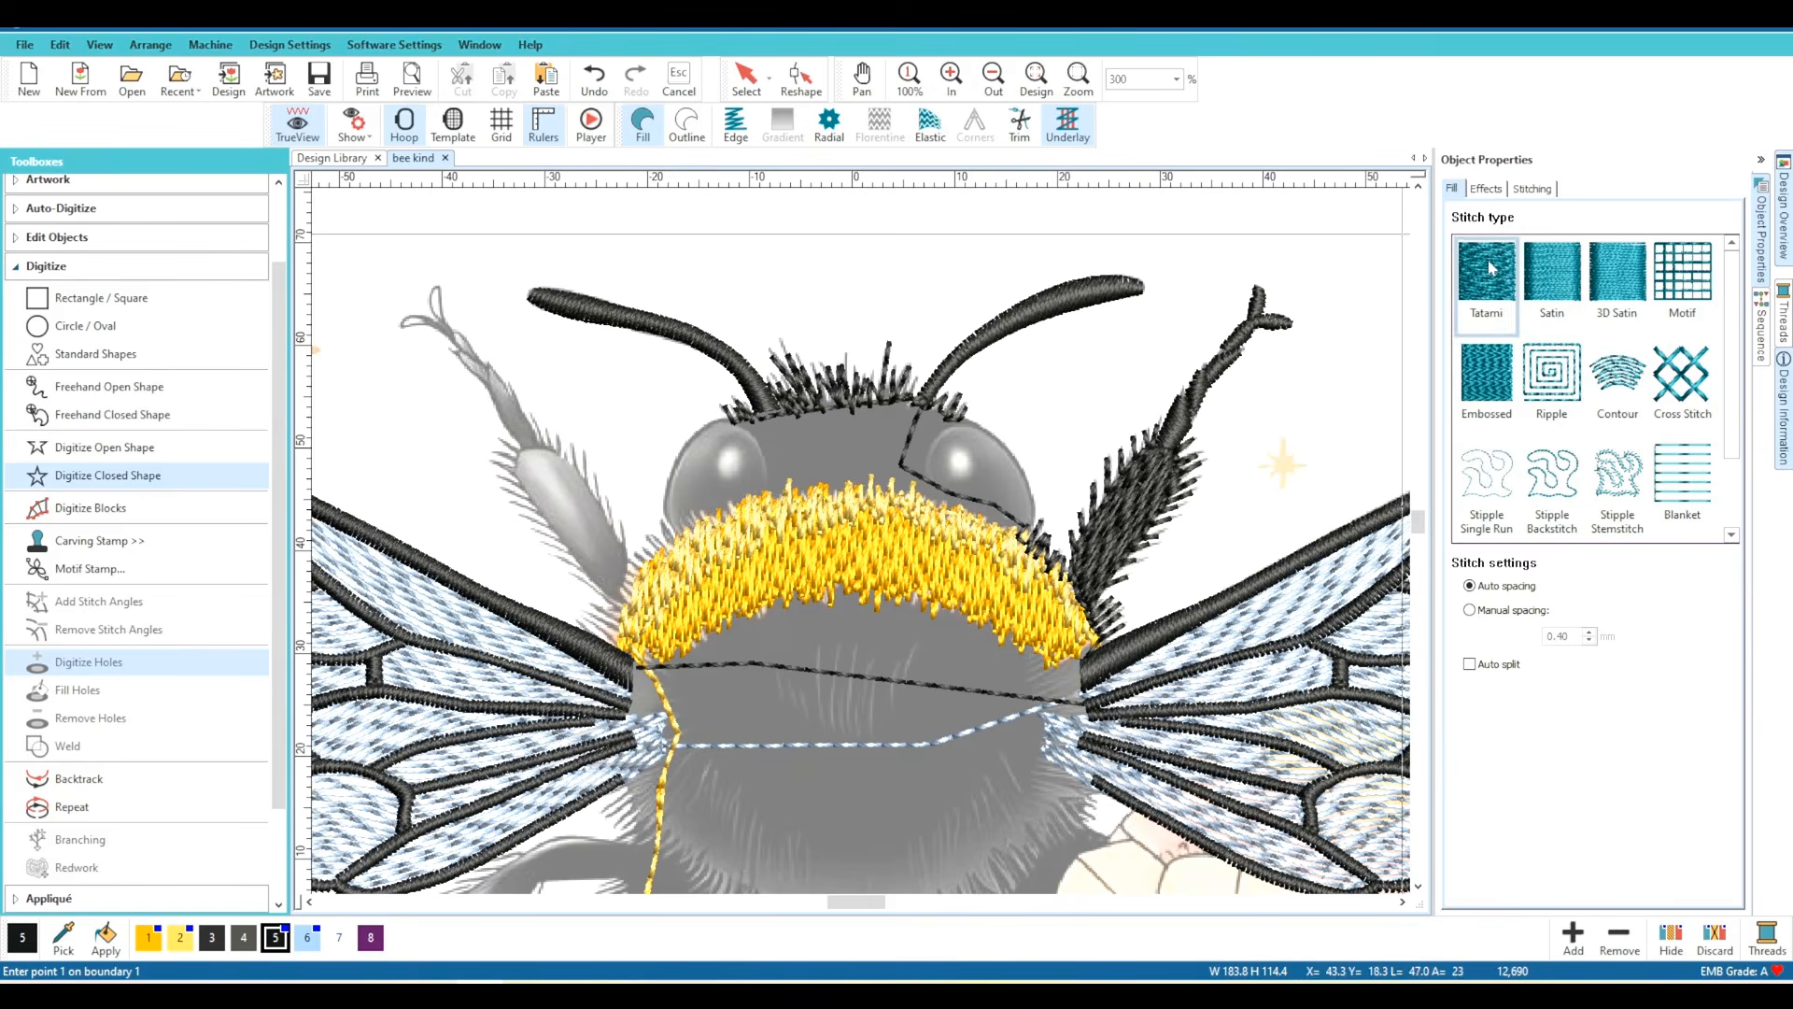
left_click(924, 455)
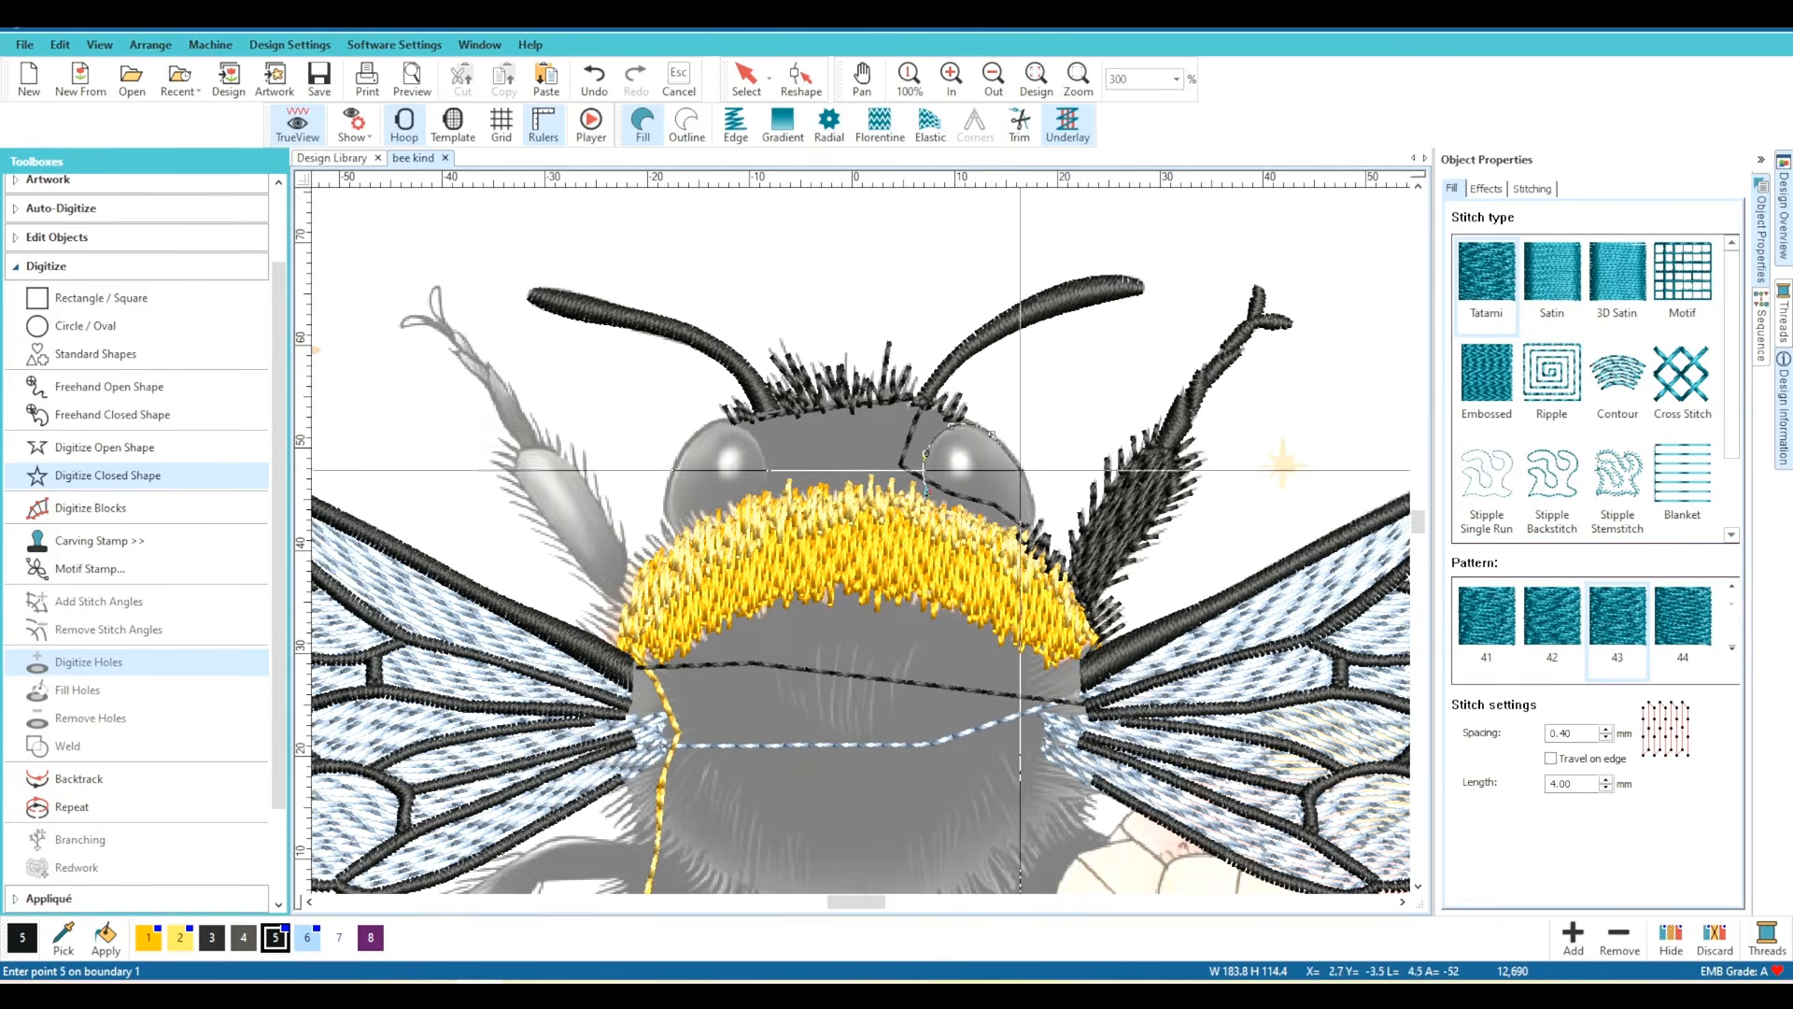
right_click(1031, 504)
left_click(1033, 529)
right_click(964, 505)
key("Return")
Digitize a Single Run travel line across the head from the right eye's inner edge to the left eye
left_click(103, 448)
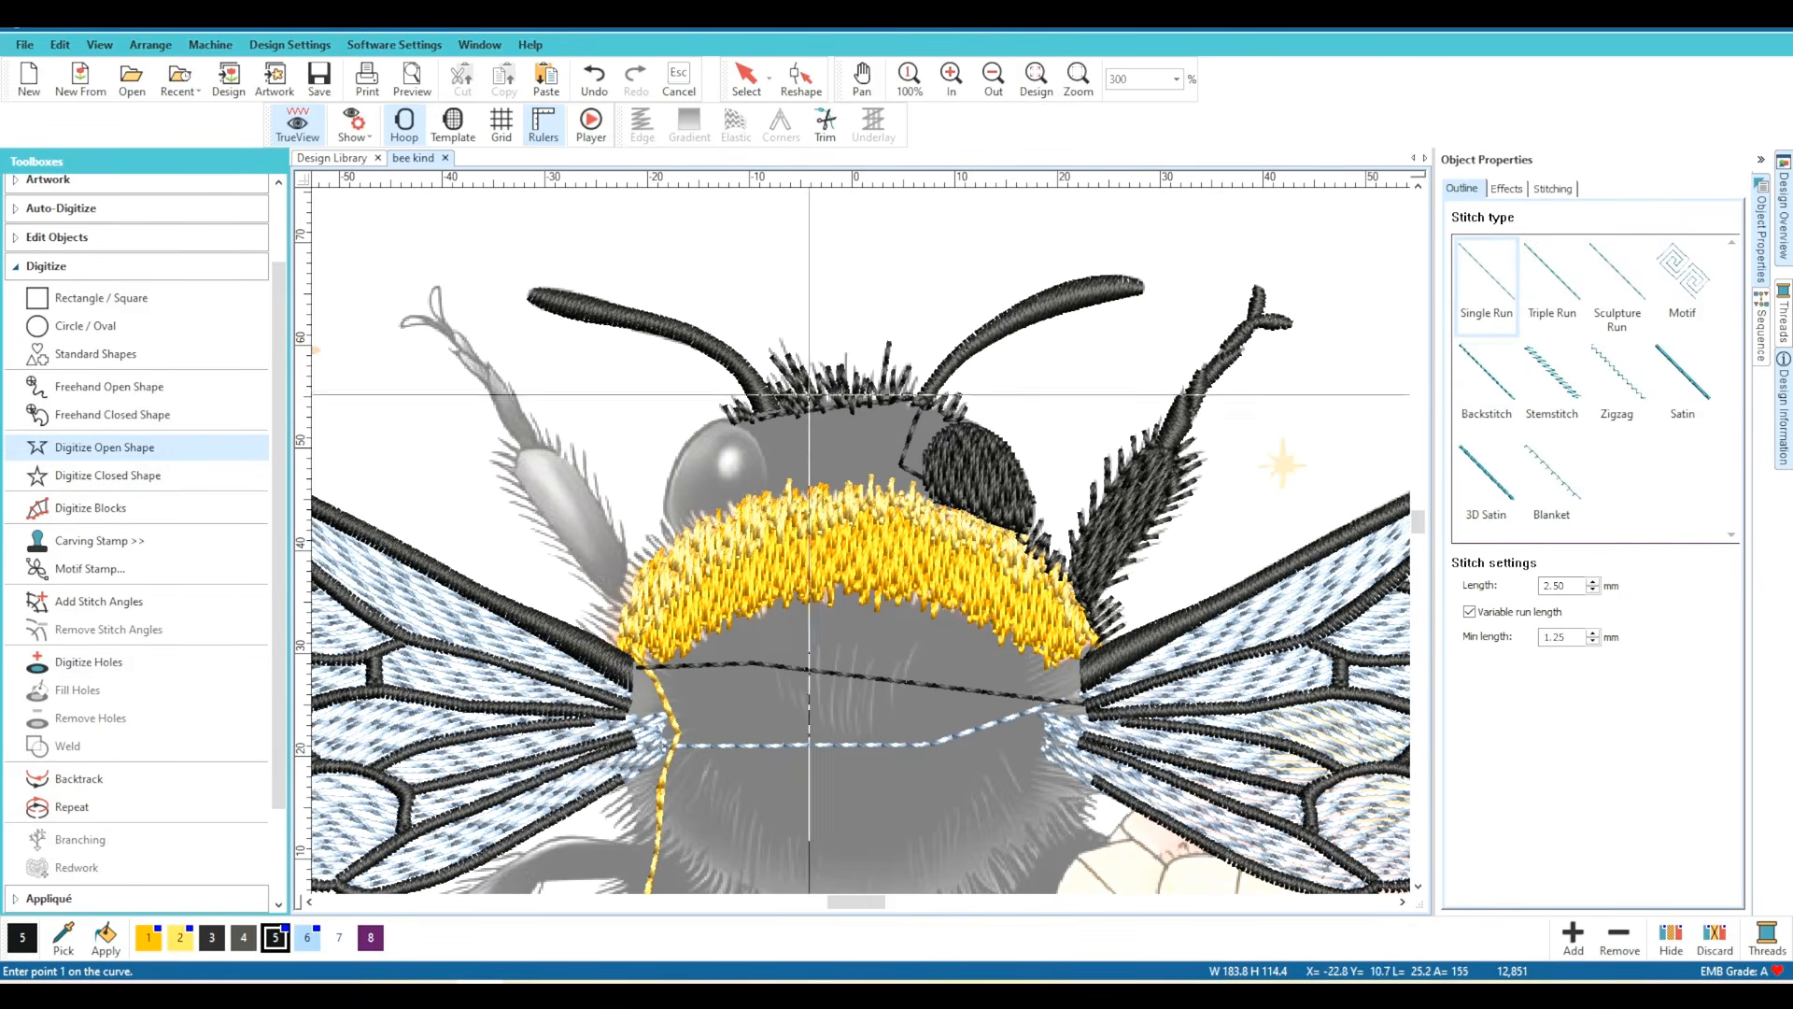
left_click(923, 462)
left_click(765, 468)
key("Return")
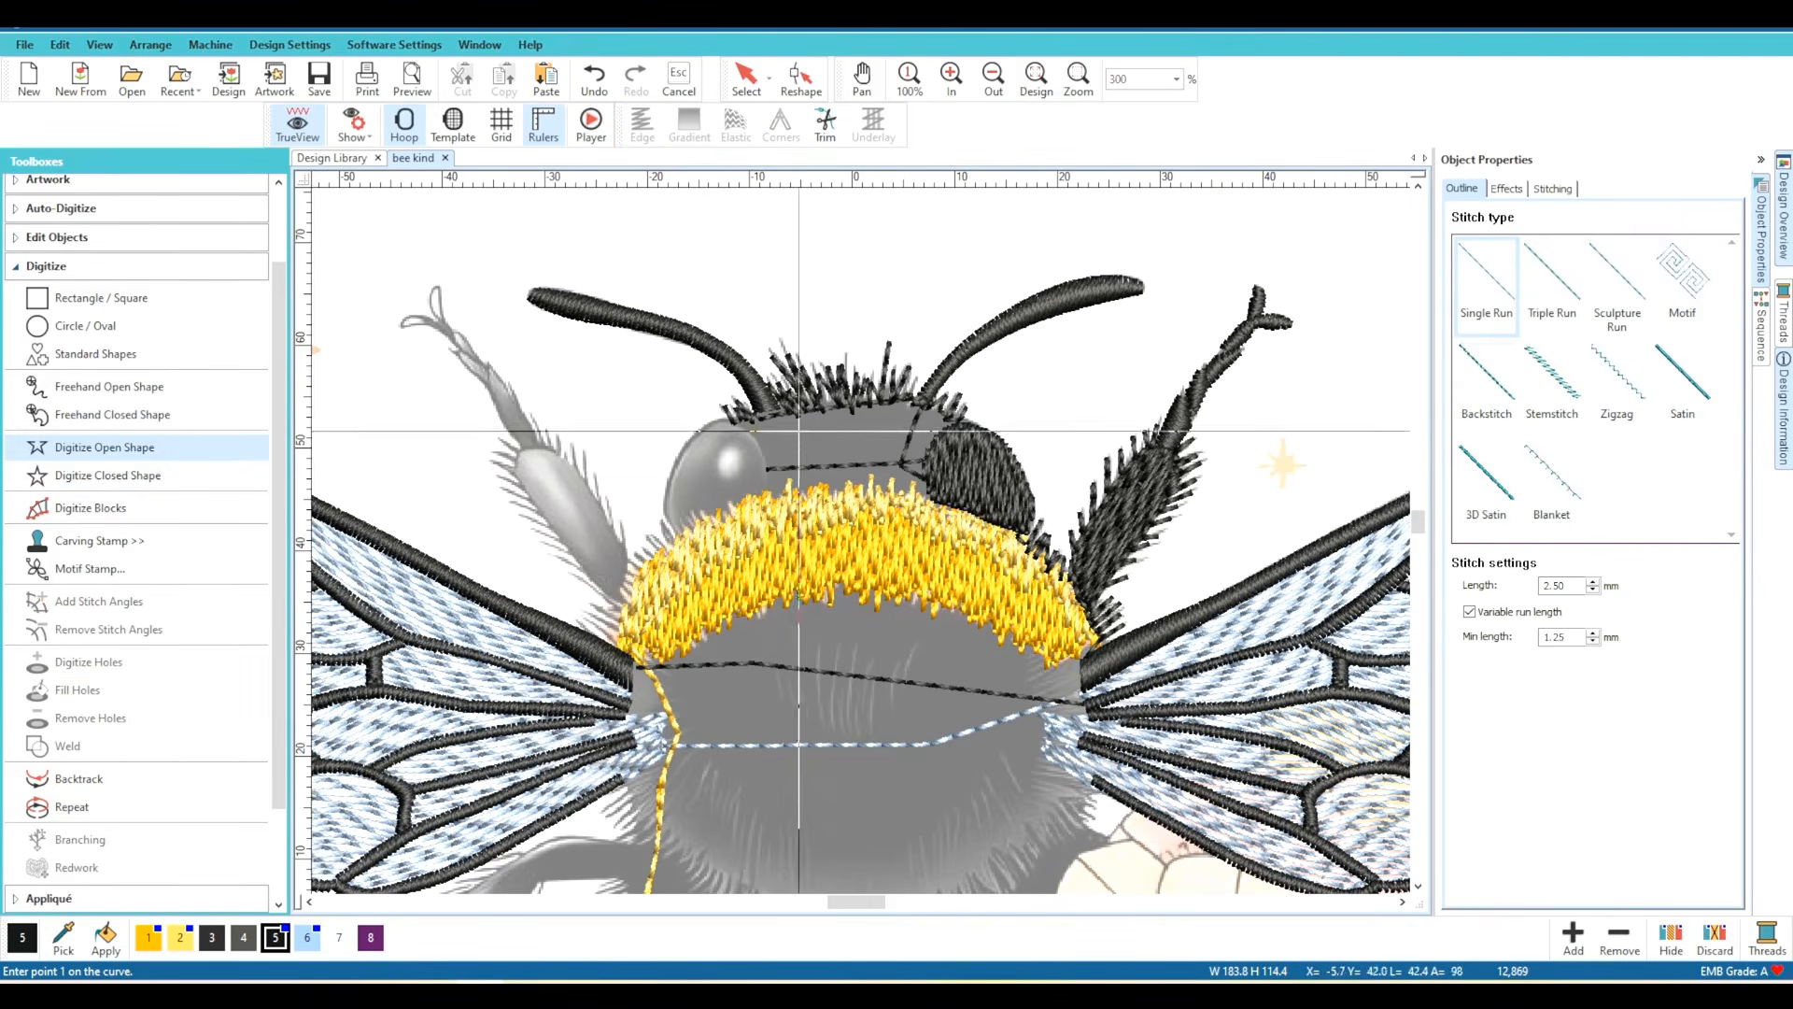
Digitize a closed shape with Tatami fill over the left eye, down to the yellow band
left_click(185, 484)
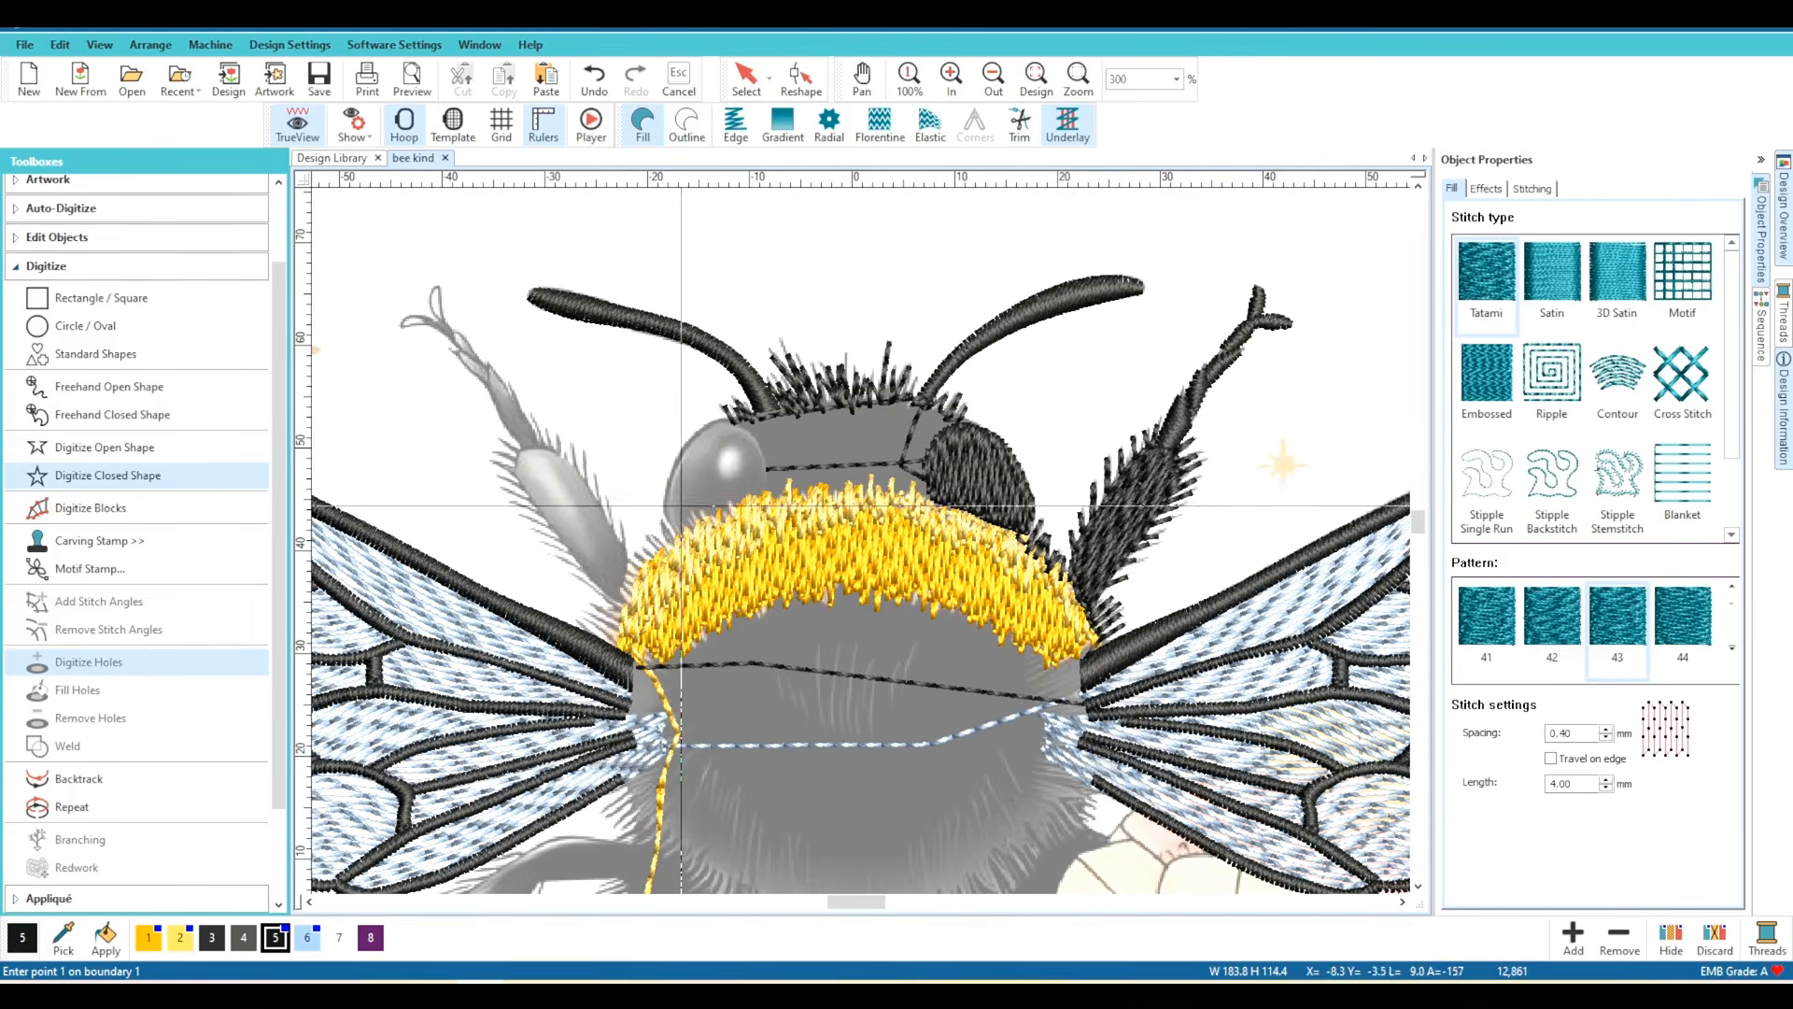
left_click(670, 531)
right_click(668, 488)
right_click(688, 443)
right_click(725, 421)
left_click(758, 448)
left_click(769, 497)
right_click(706, 522)
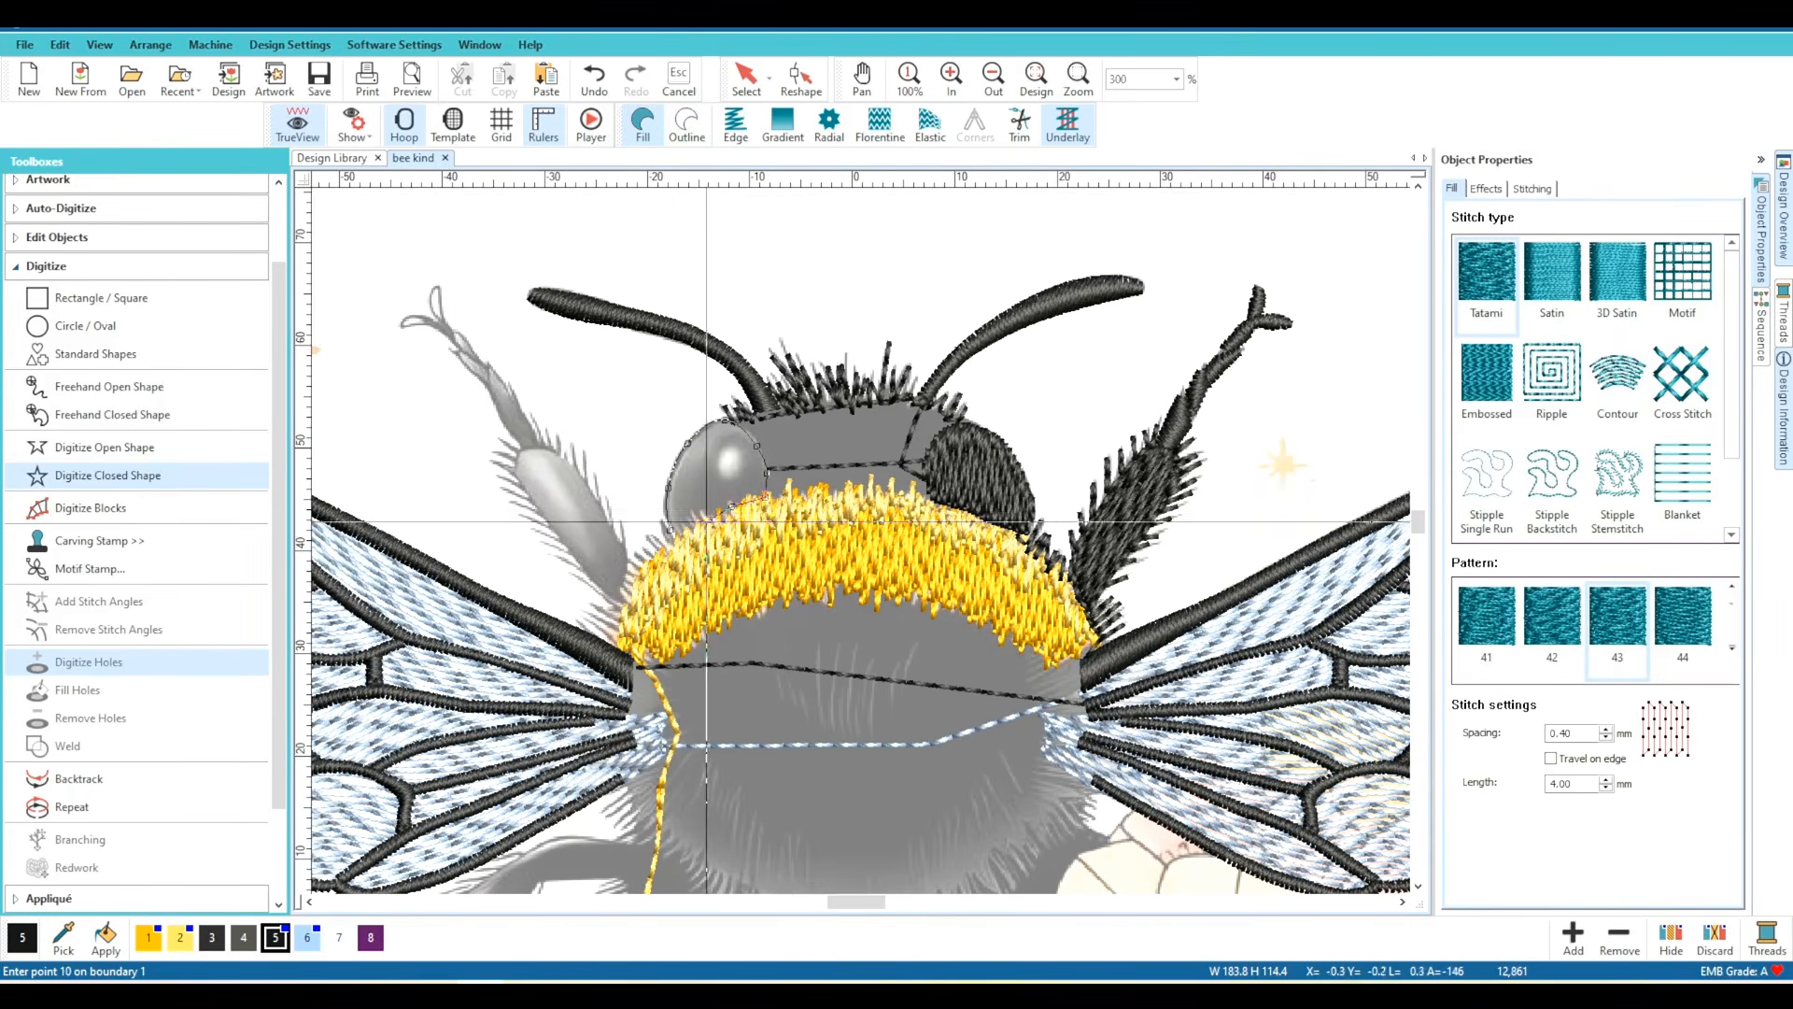
key("Return")
Digitize a closed Tatami fill over the head's middle, between the two eyes and from the yellow band up to the top hairs
key("t")
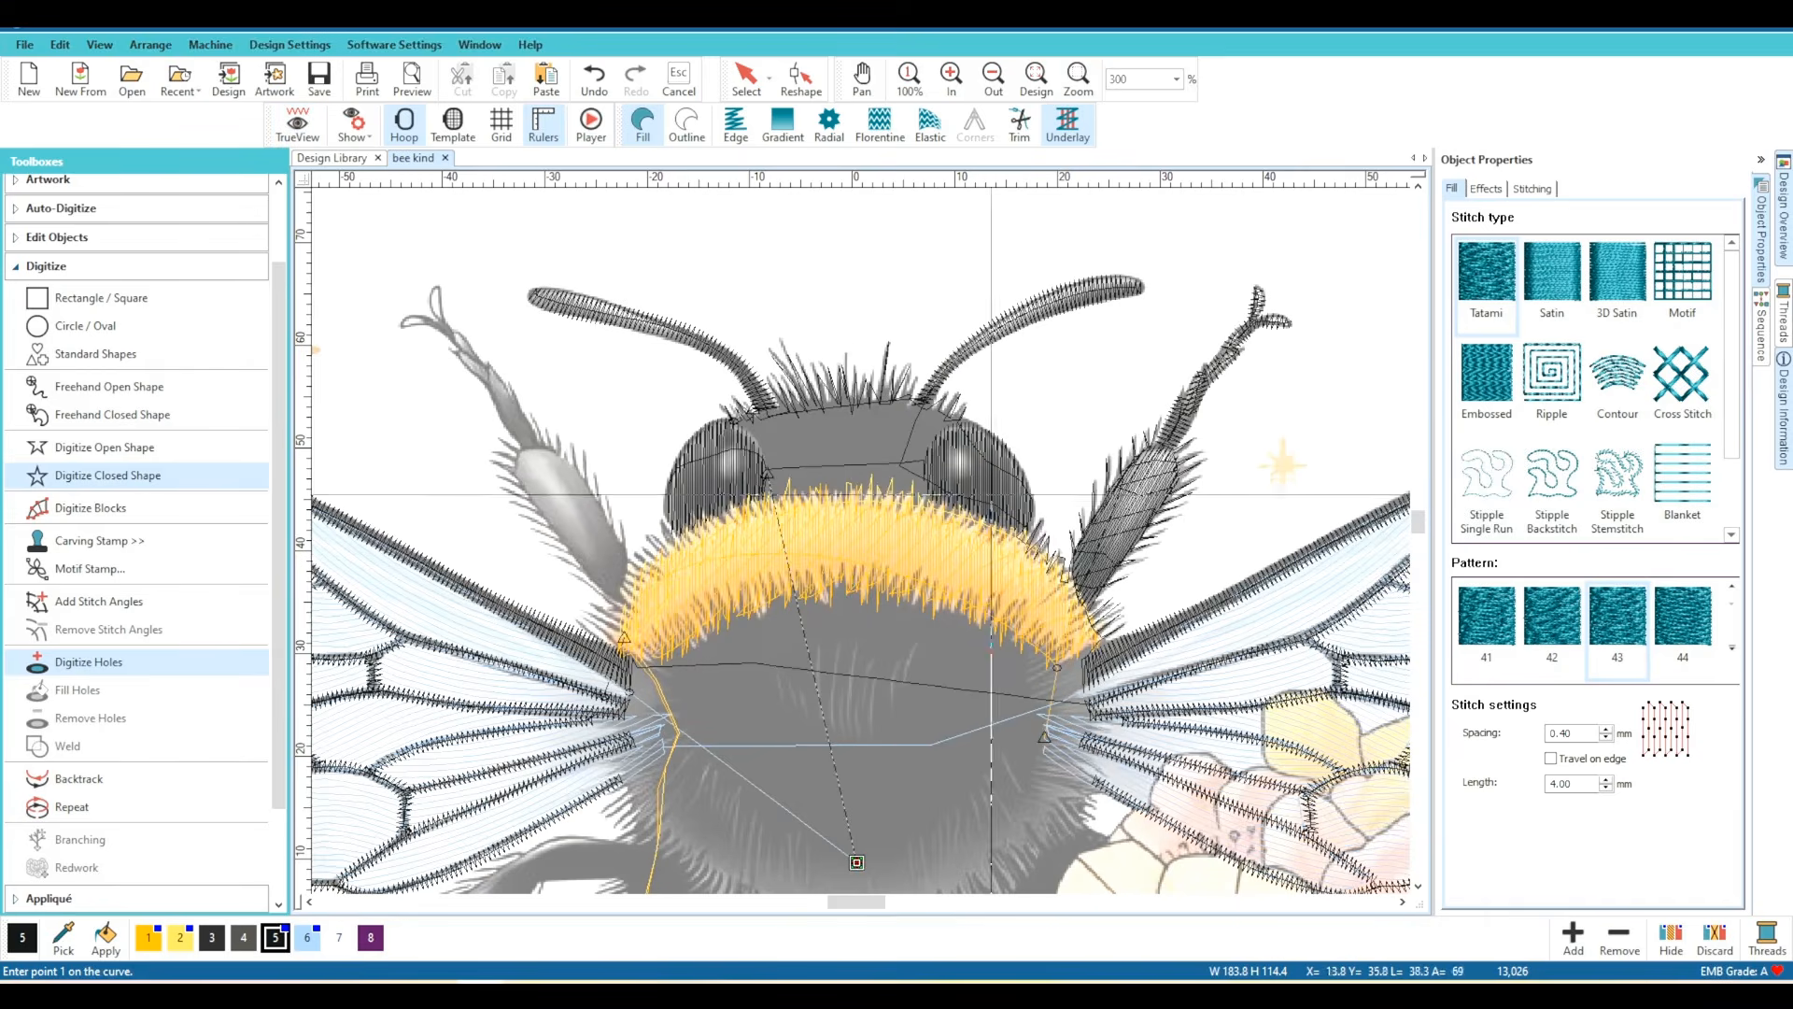
left_click(731, 422)
right_click(760, 449)
right_click(770, 478)
left_click(767, 500)
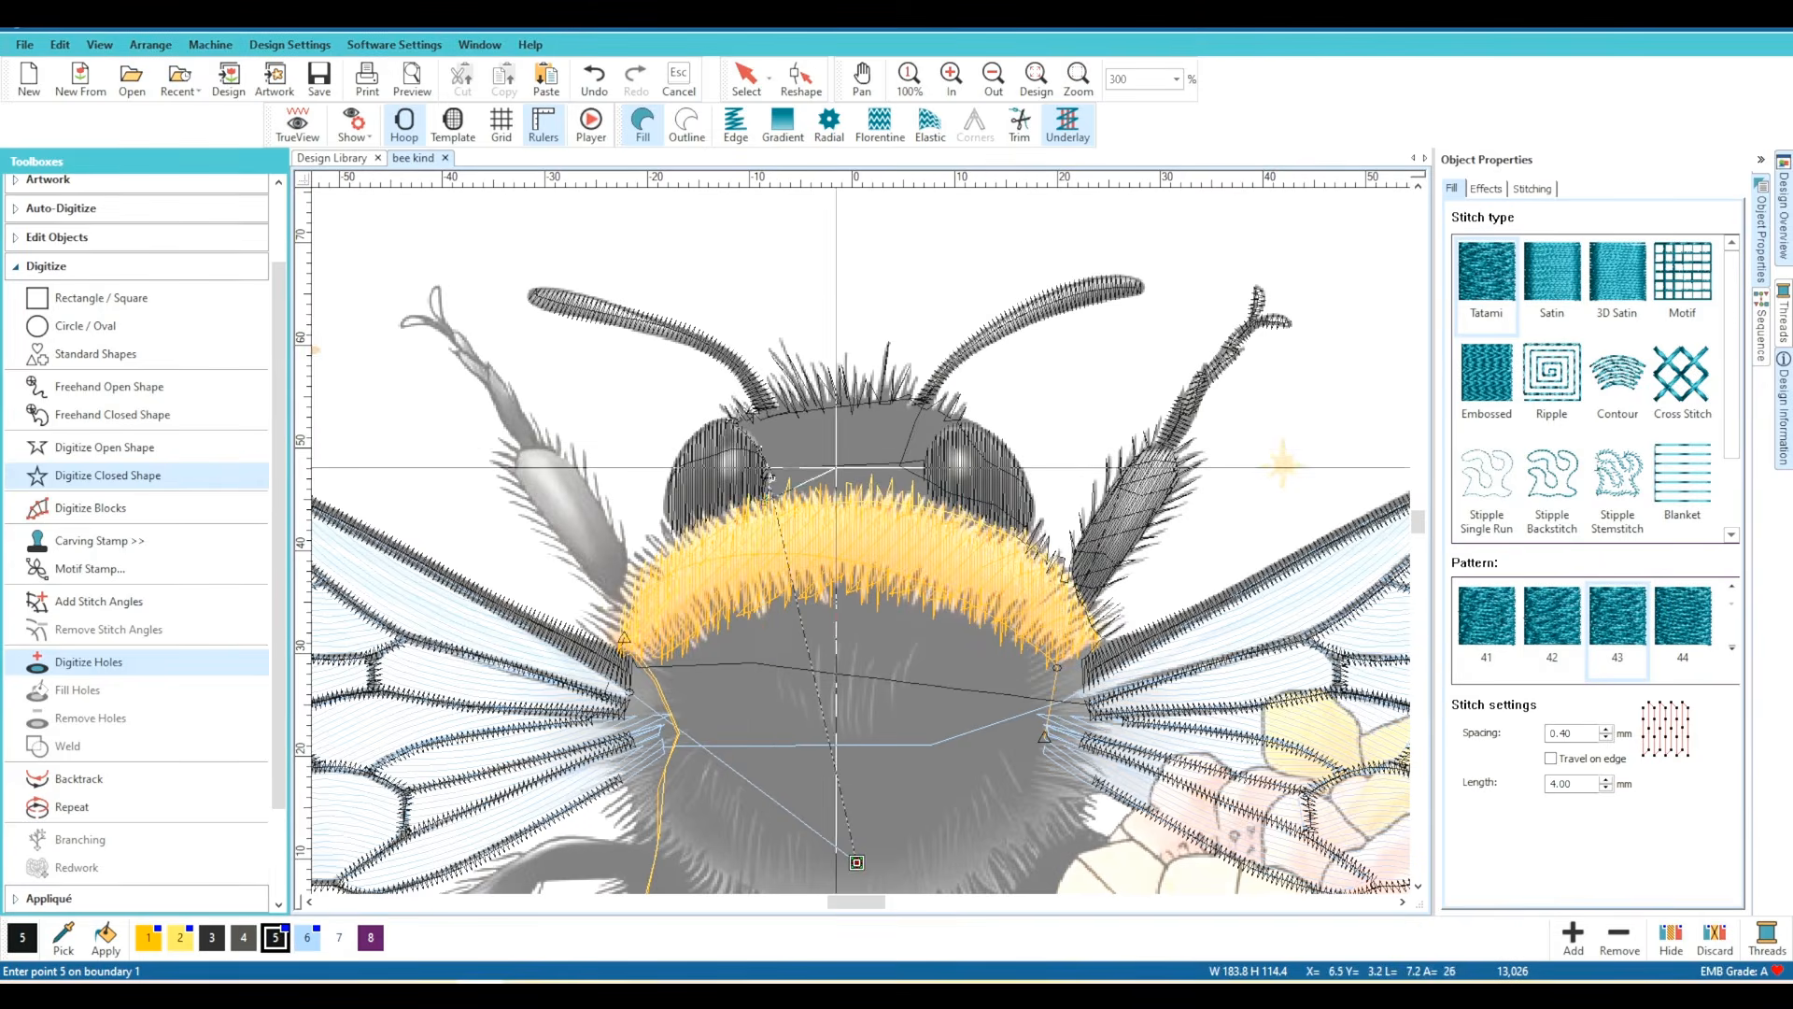
key("t")
right_click(848, 489)
left_click(926, 495)
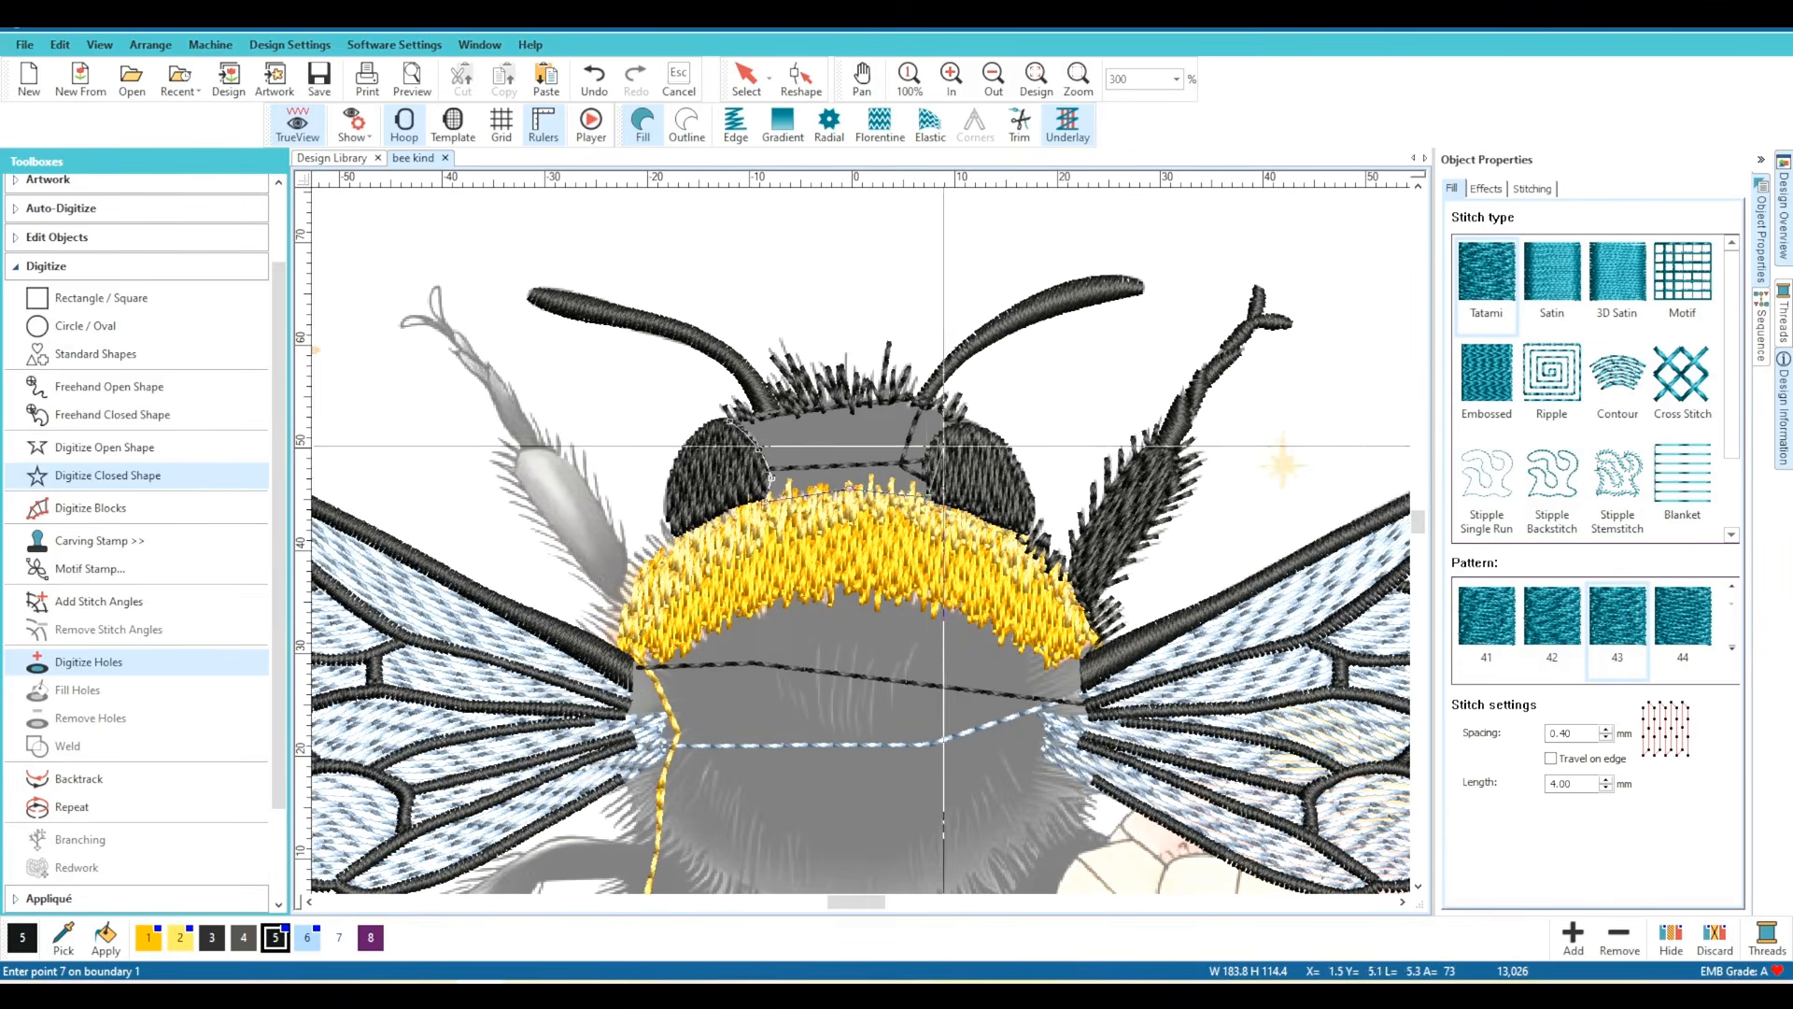
left_click(925, 452)
left_click(942, 430)
left_click(978, 424)
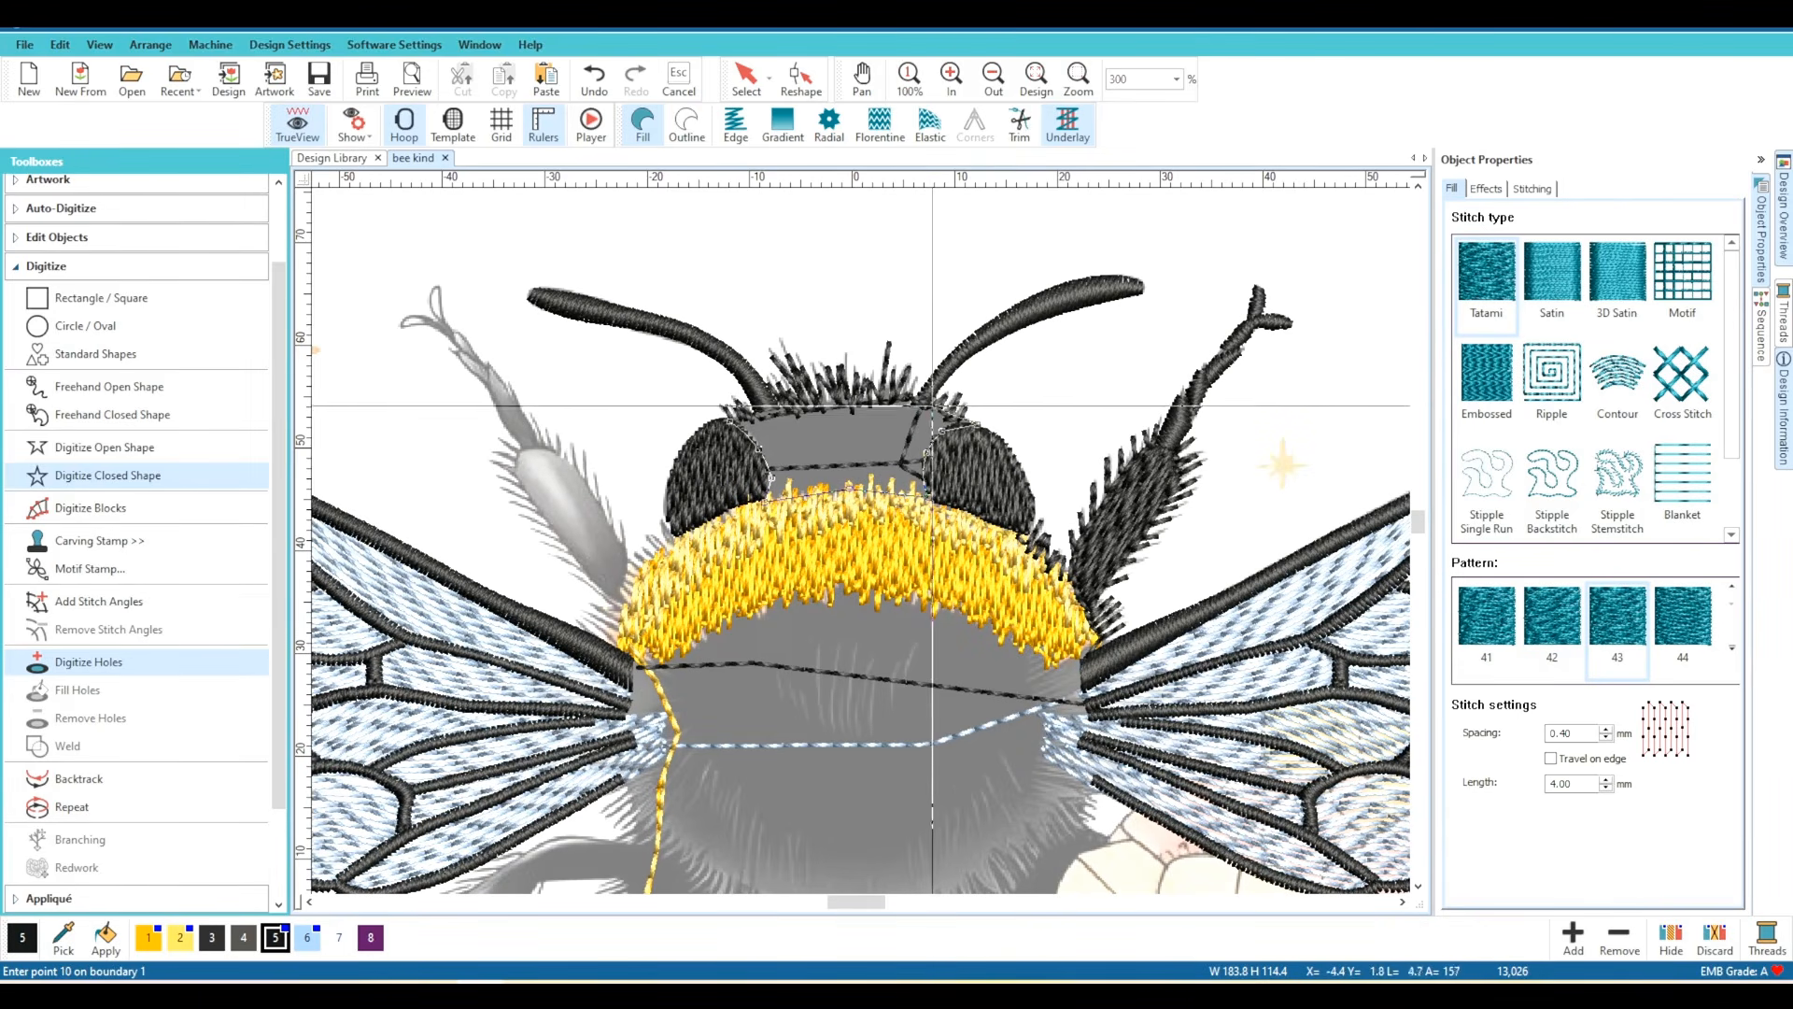
right_click(931, 402)
right_click(857, 397)
right_click(784, 407)
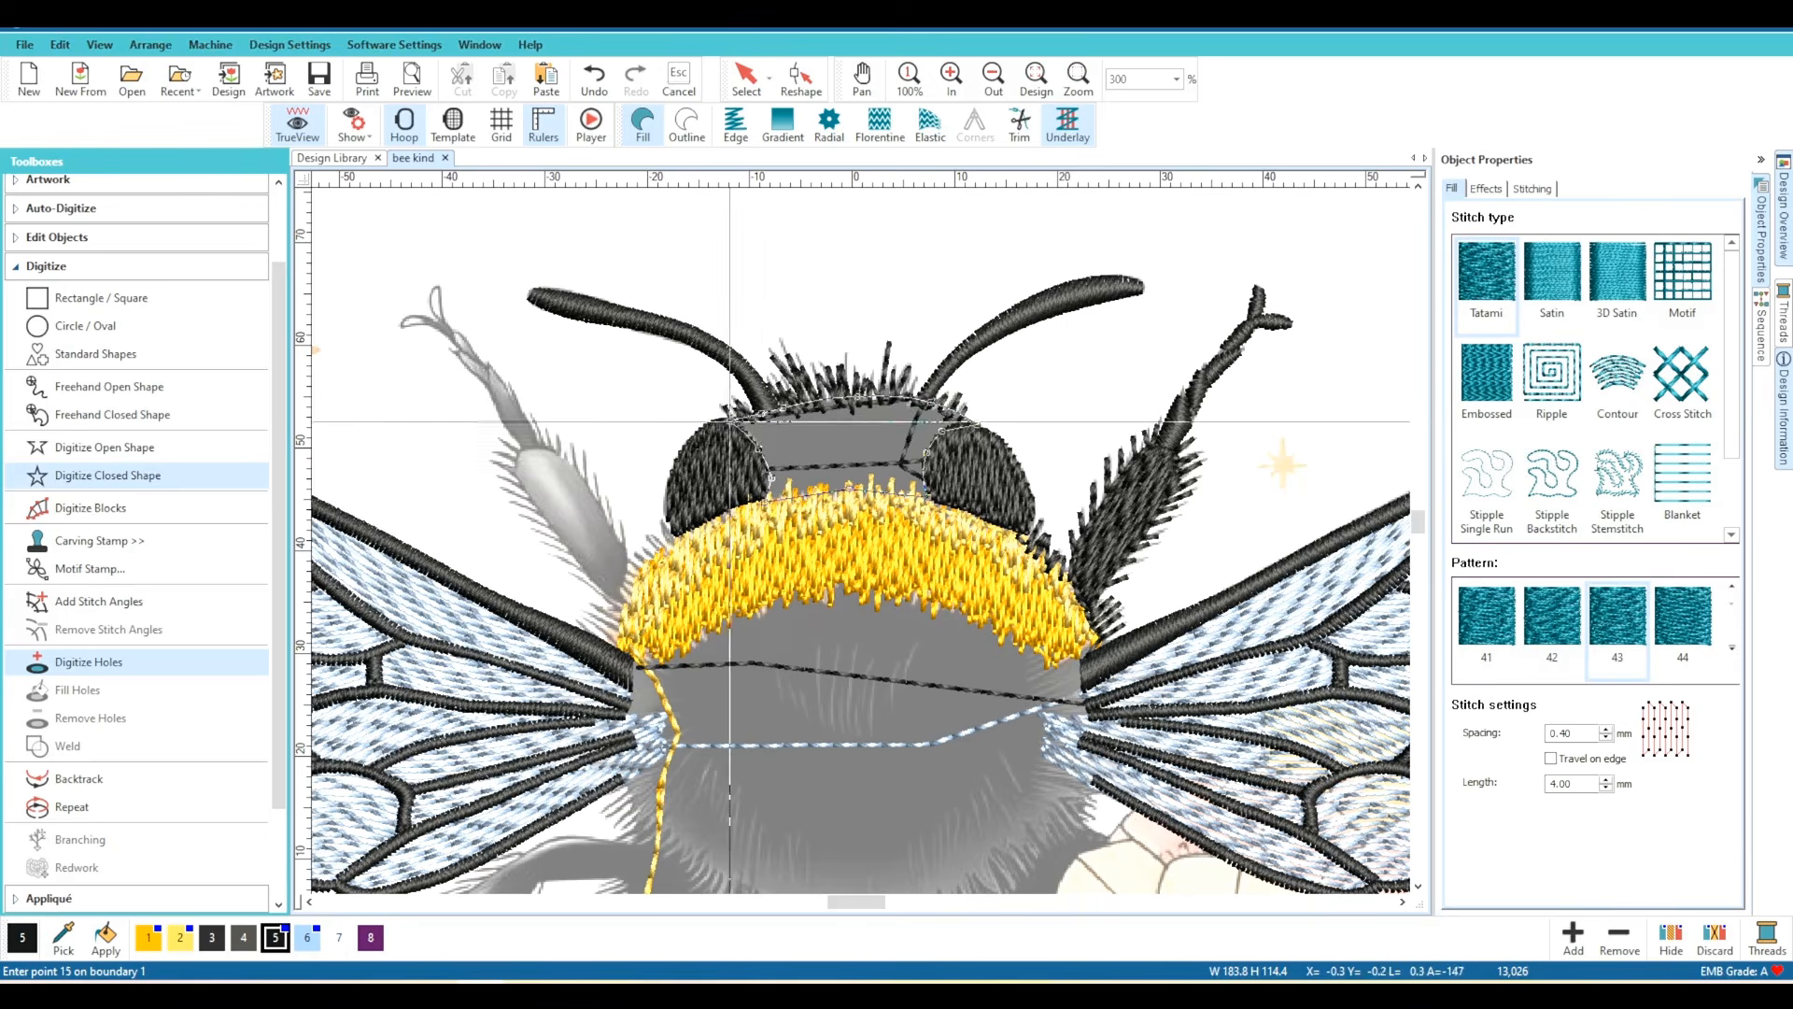
key("Return")
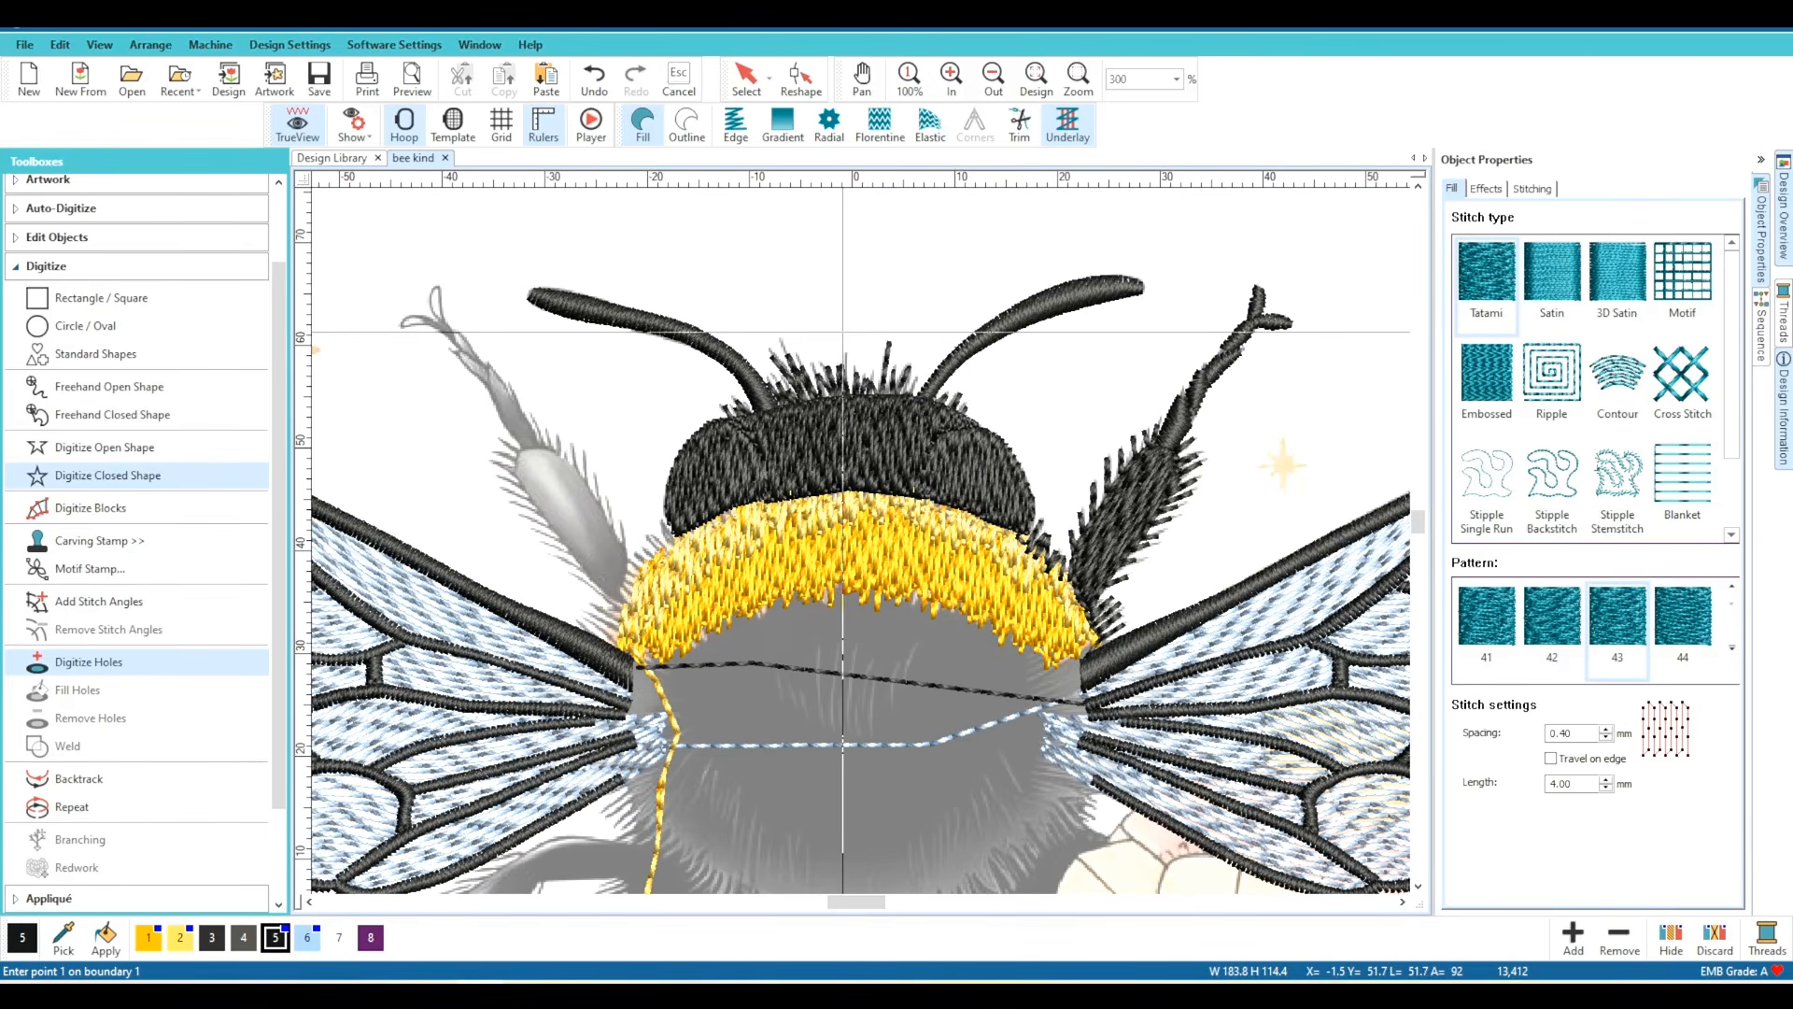
Apply the Florentine effect to the Tatami fills of both eyes
key("t")
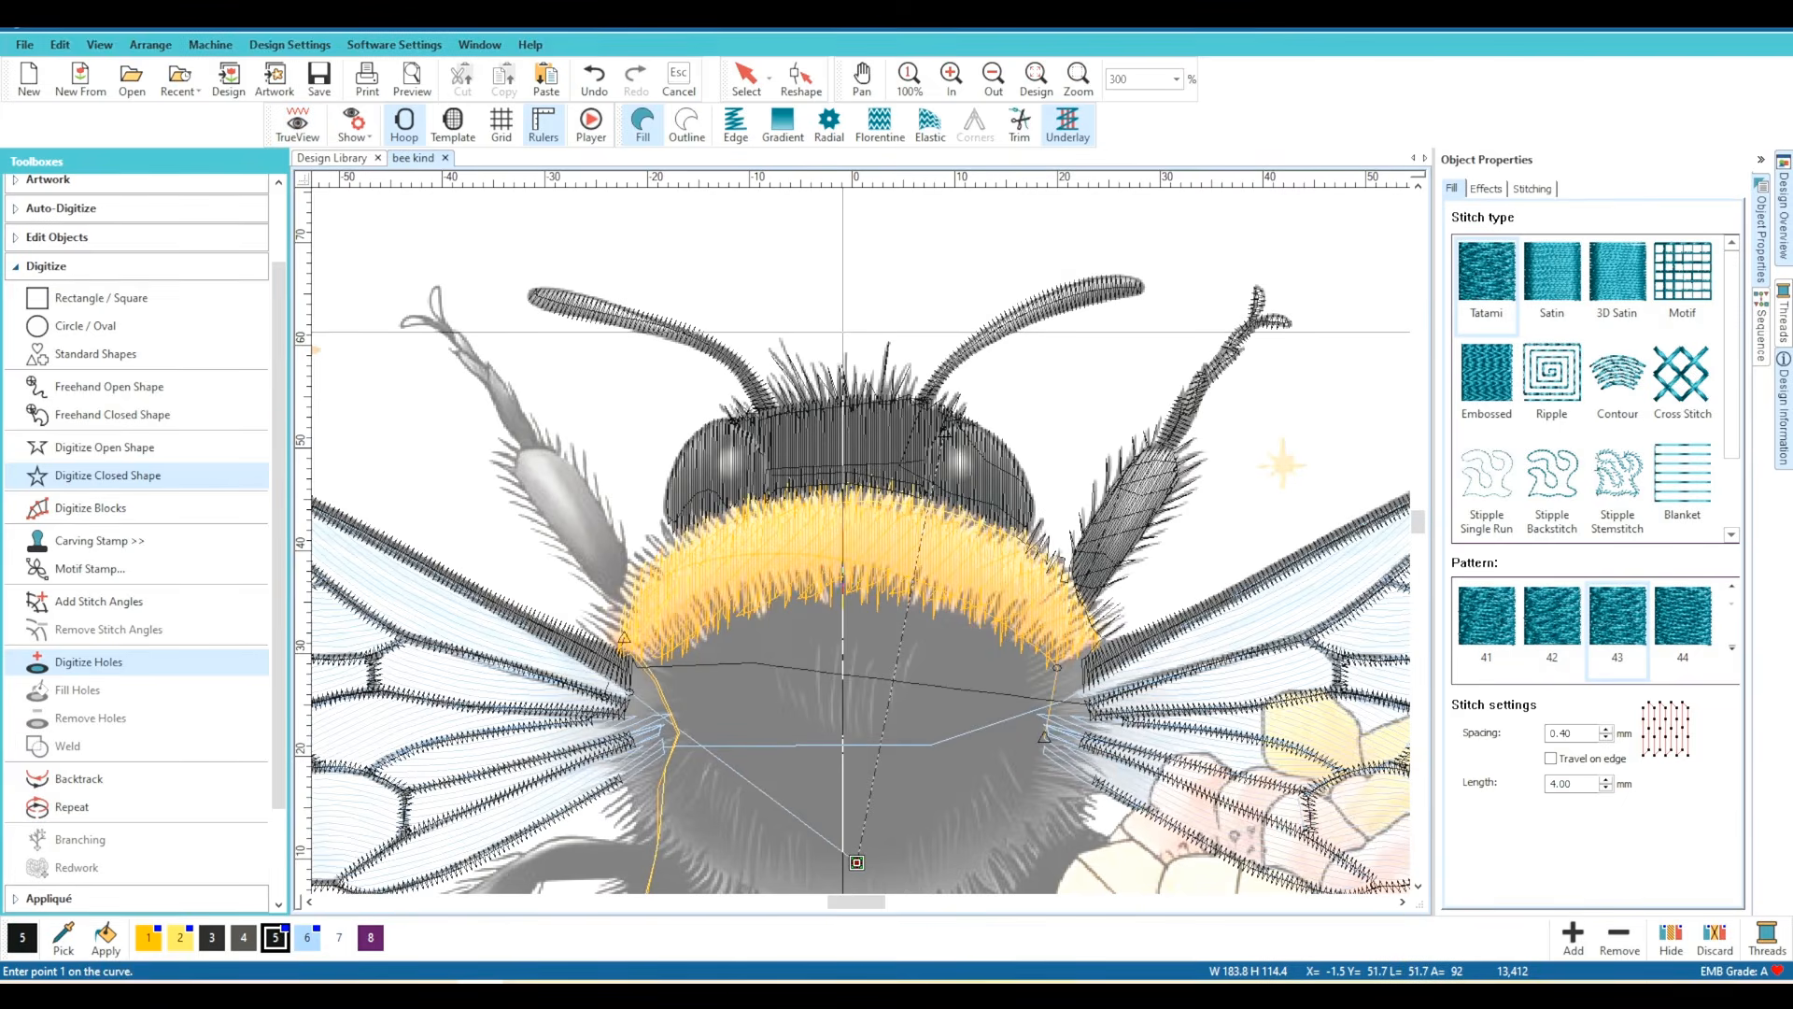
key("Escape")
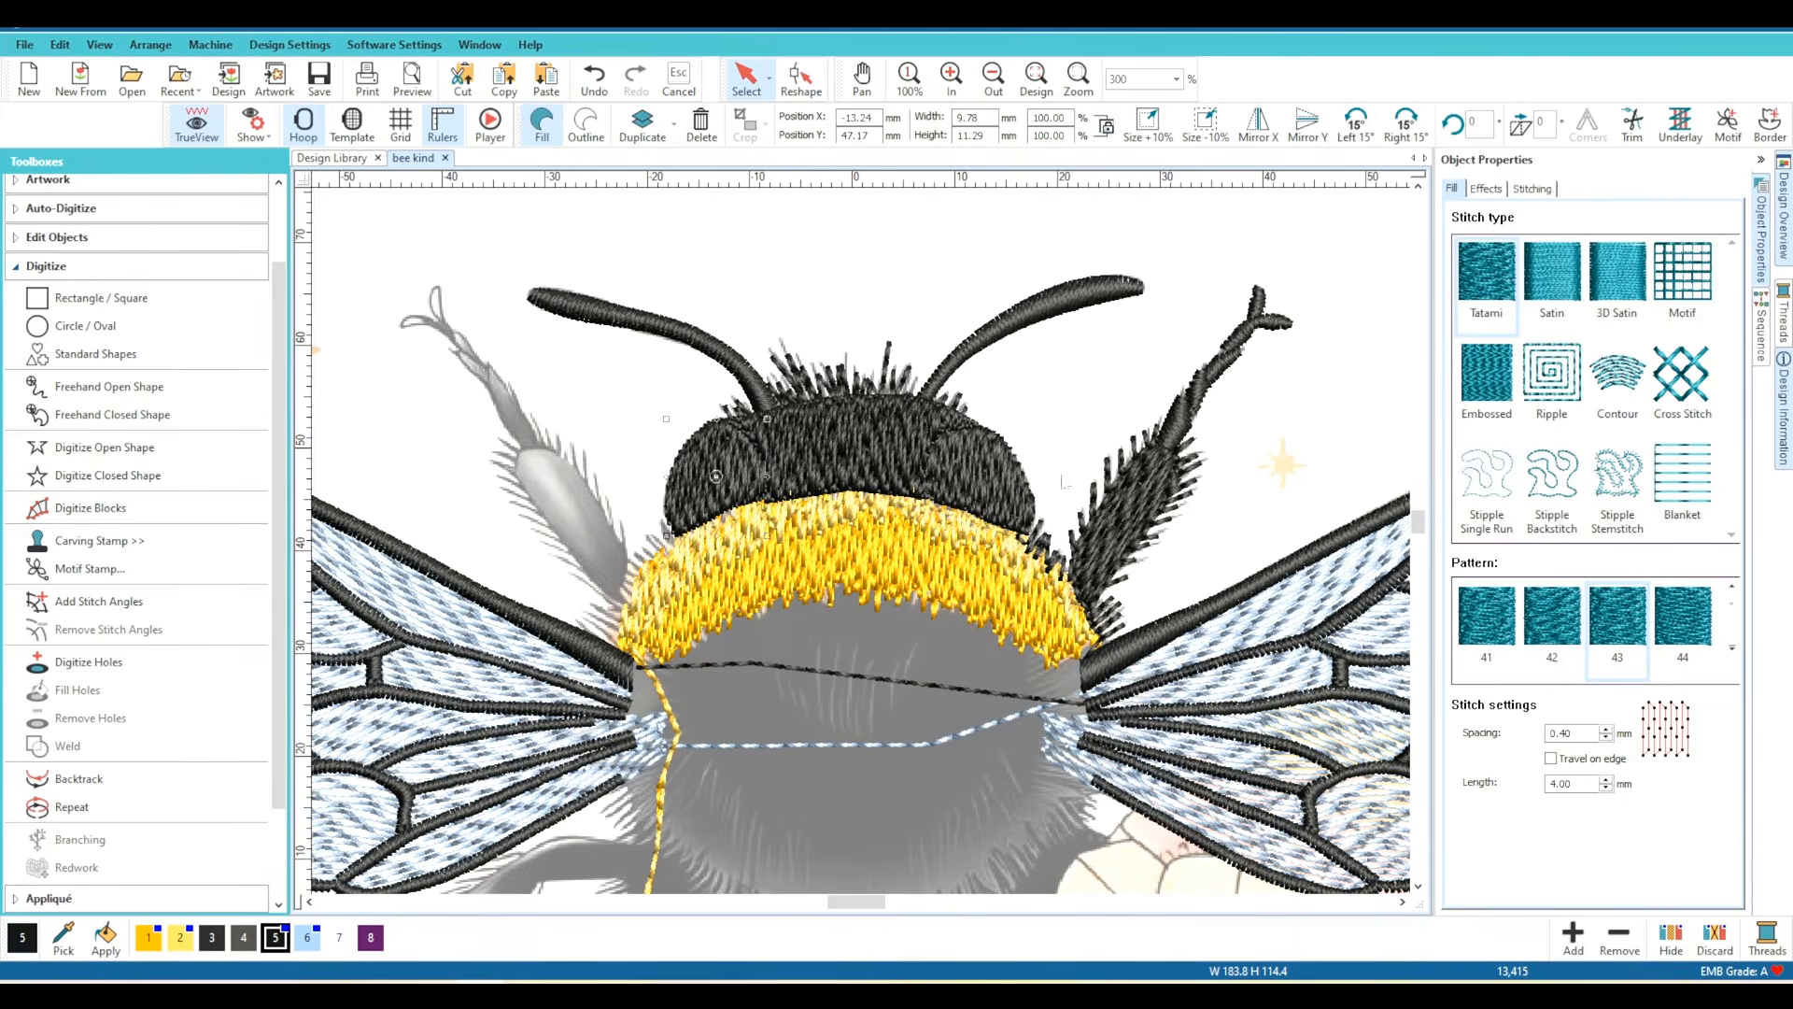
left_click(1484, 187)
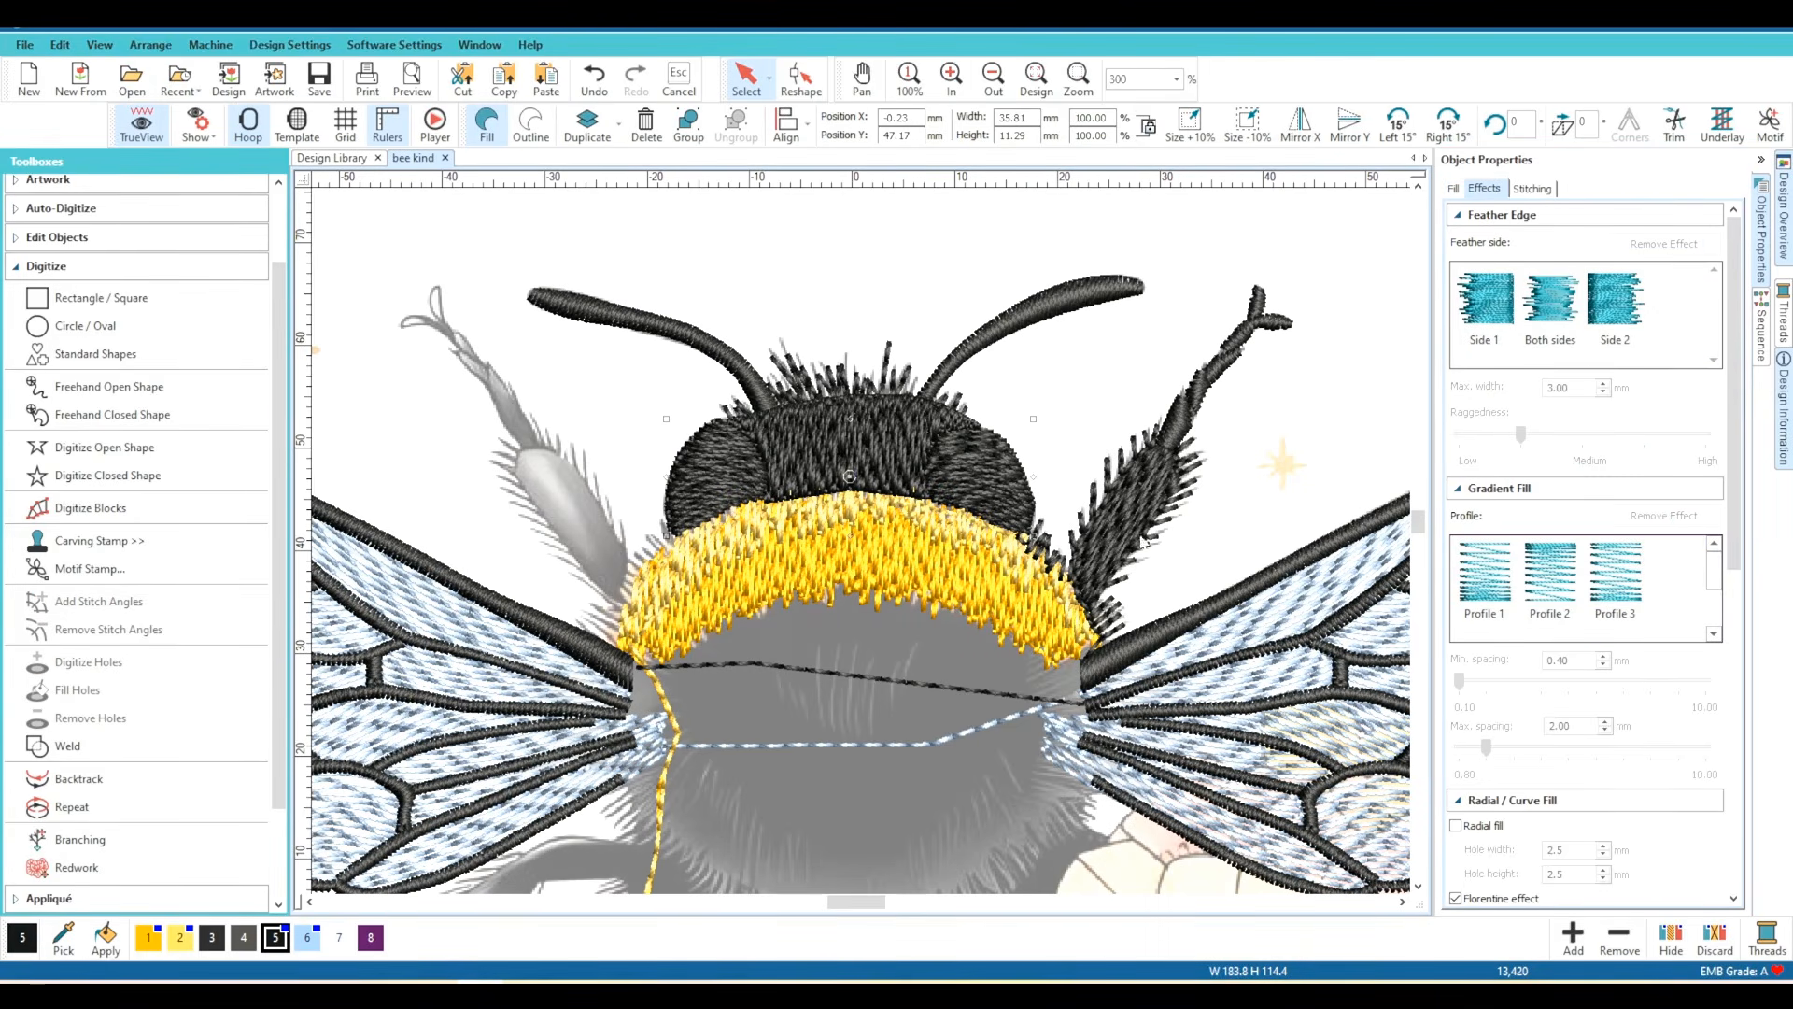
Reshape the left and right eye fills by adjusting their curved stitch-flow guides
left_click(1079, 387)
left_click(753, 451)
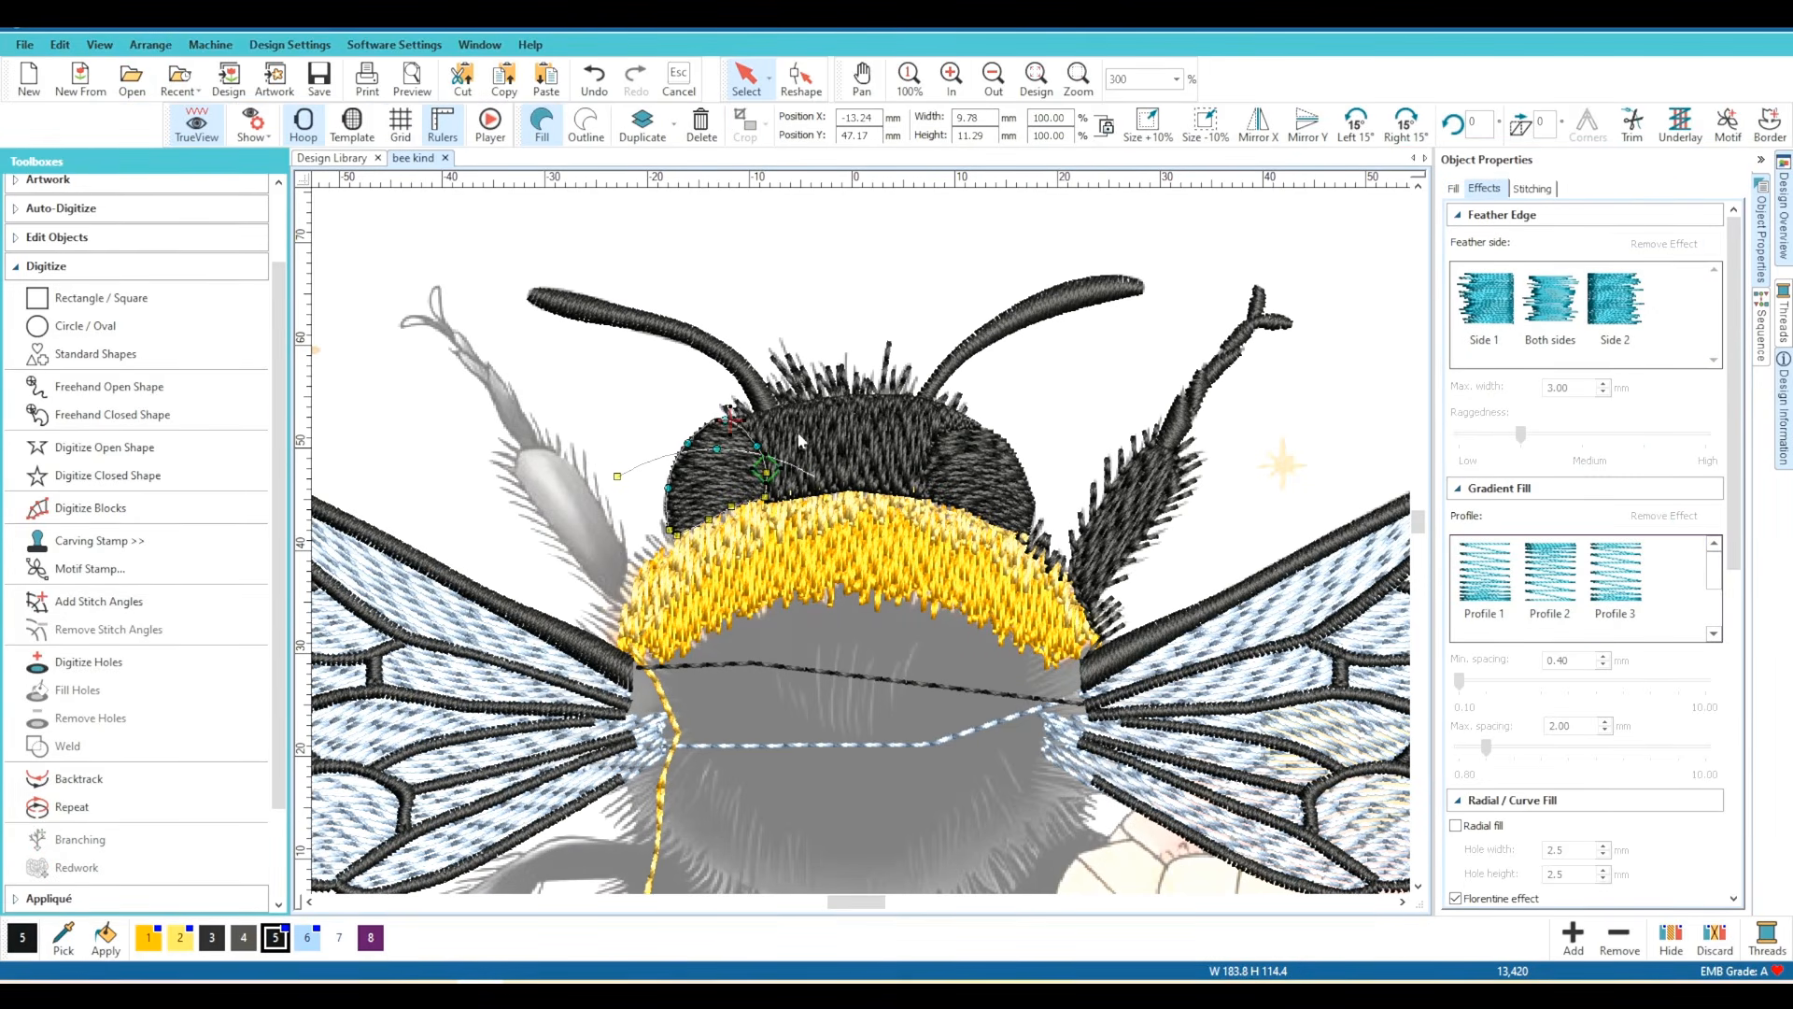
key("h")
left_click_drag(818, 474, 729, 407)
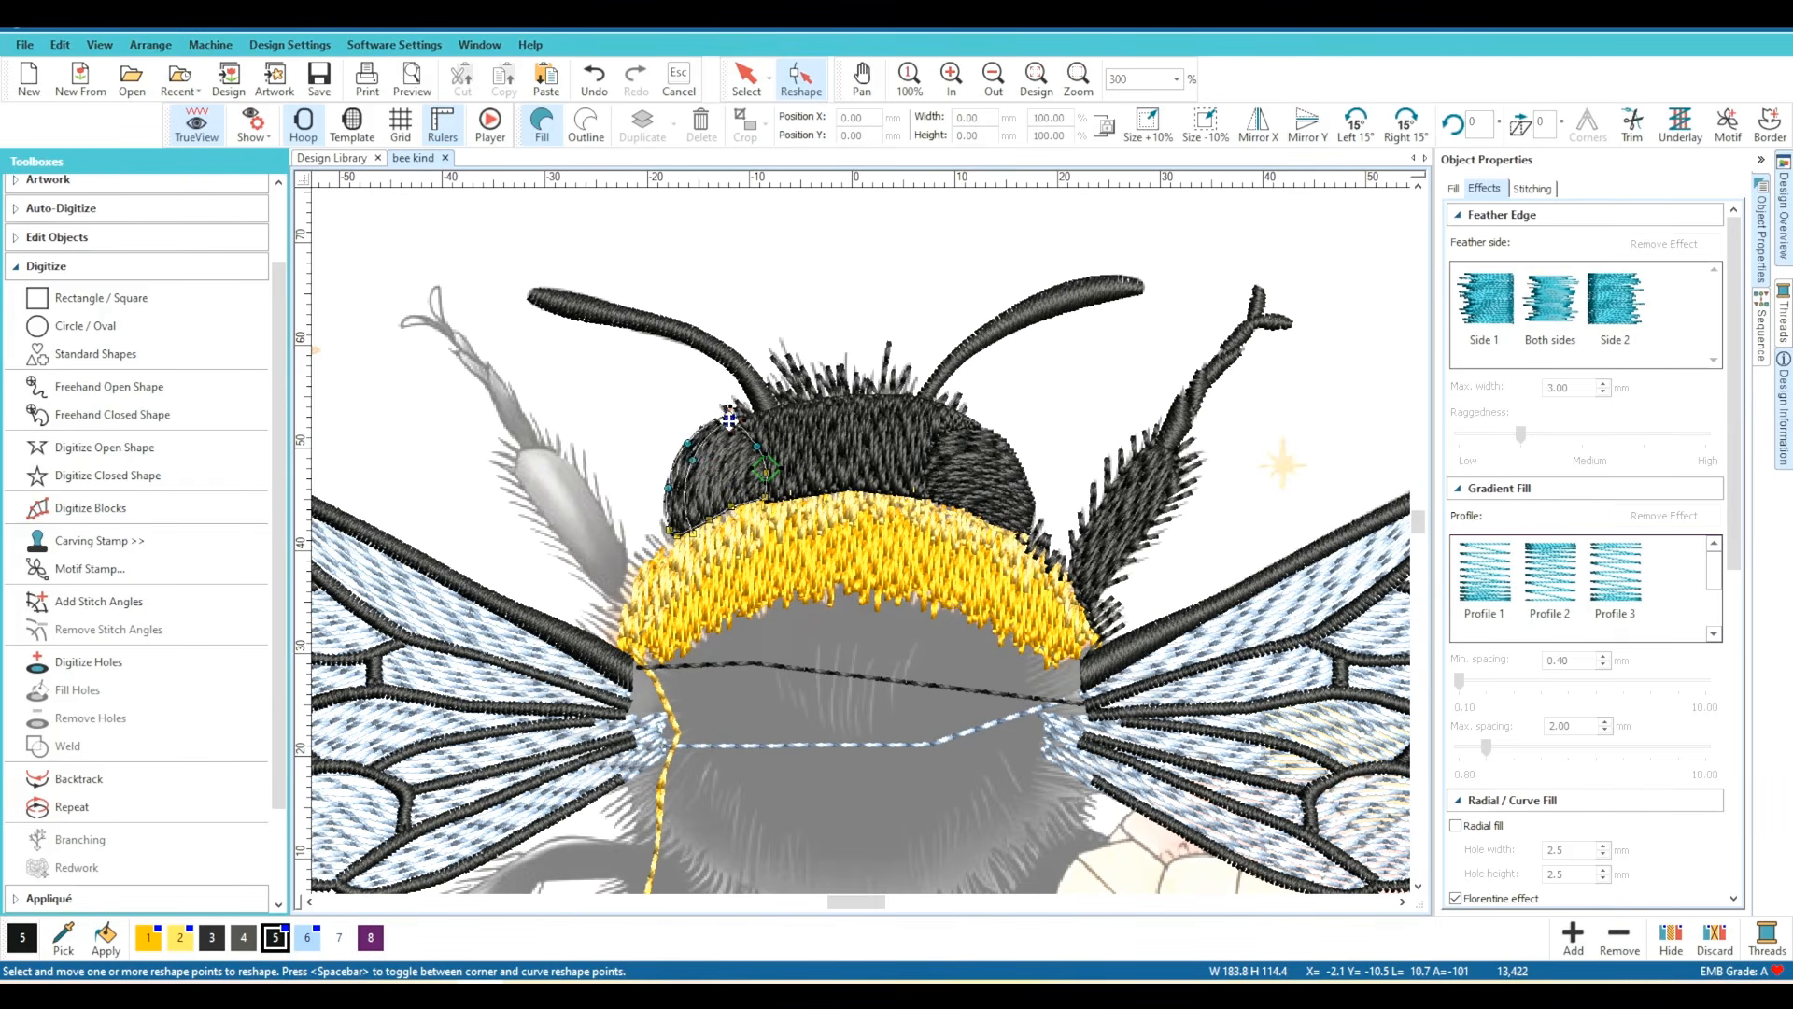
left_click_drag(729, 421, 726, 422)
left_click(1081, 477)
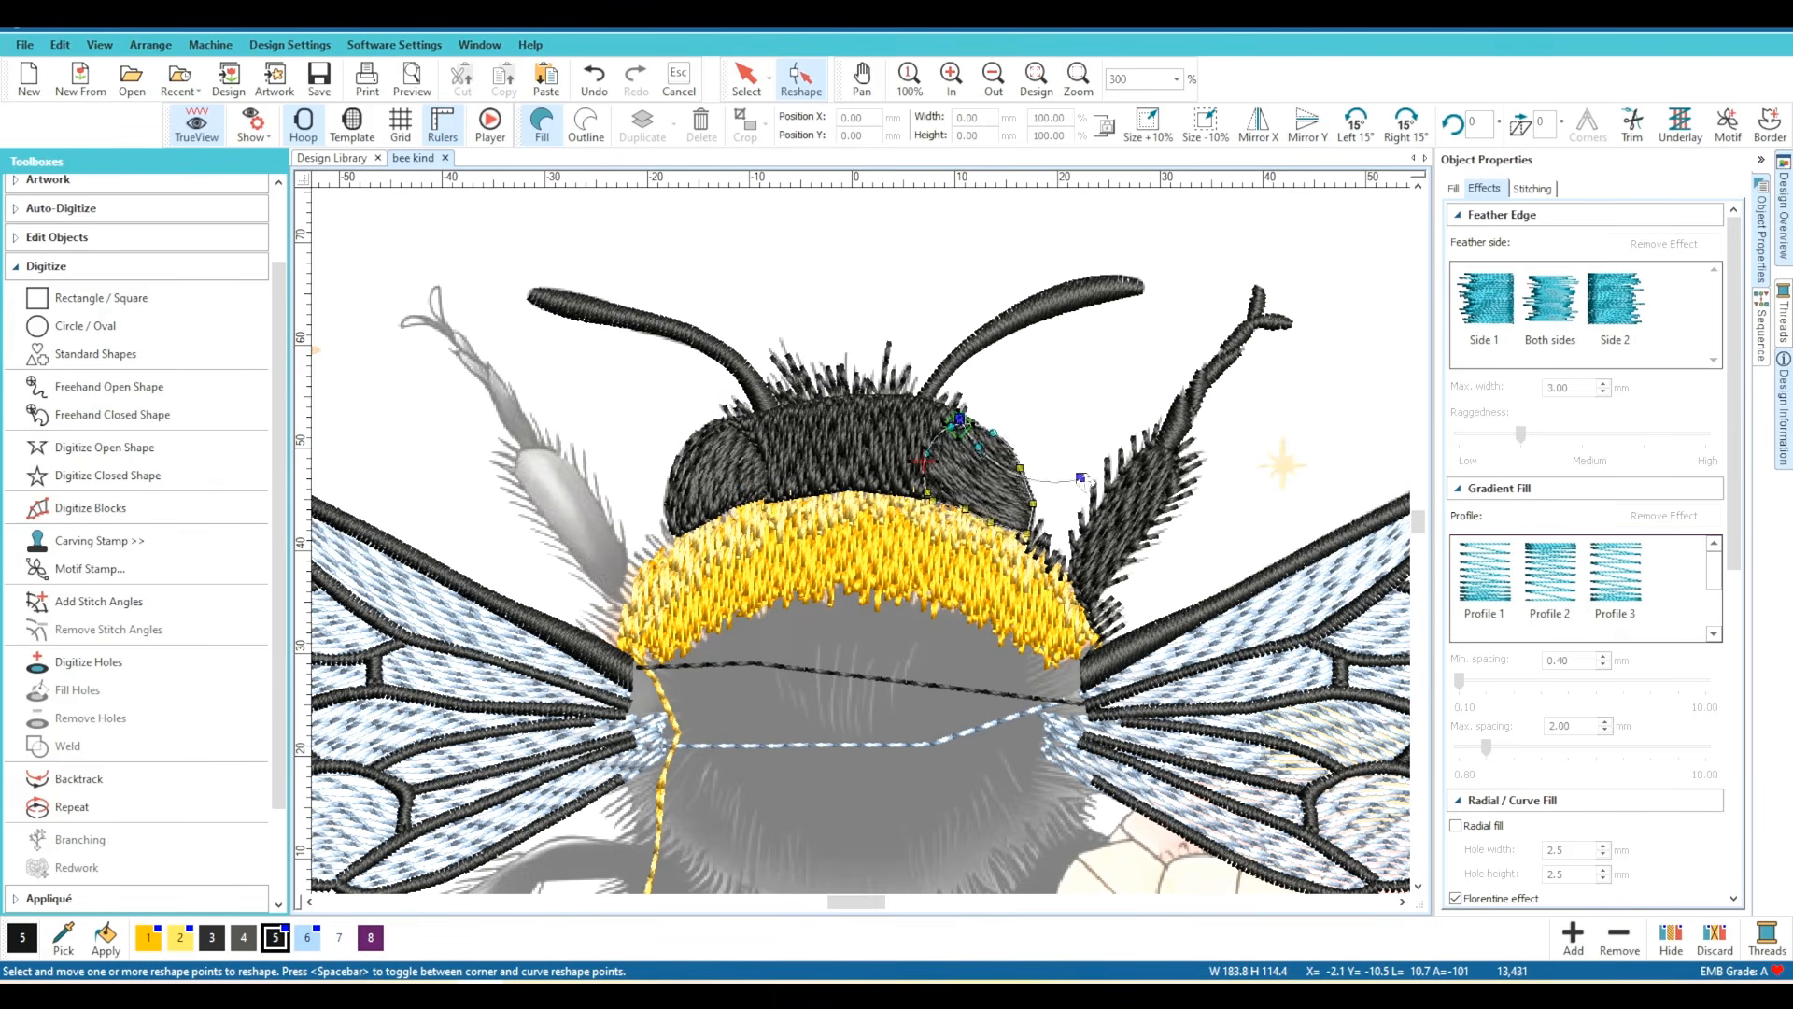
key("Escape")
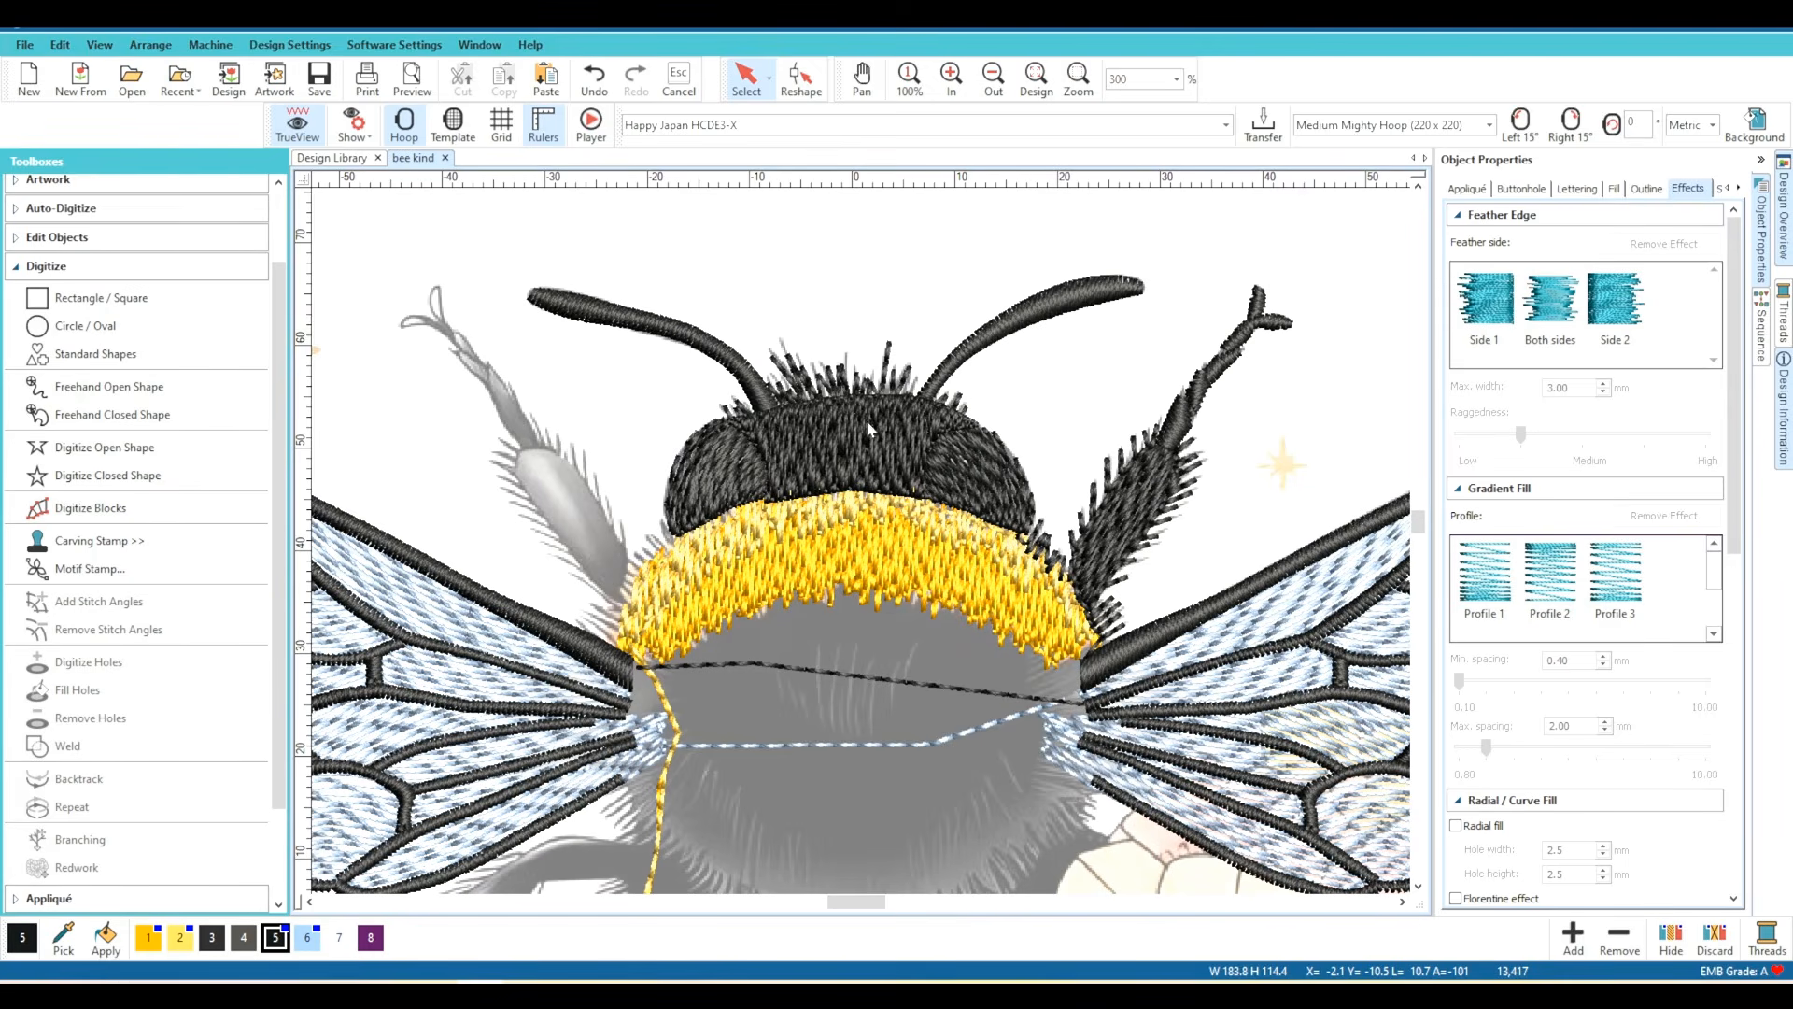
Apply Feather Edge on both sides to the fill in the head's middle and turn on its first underlay as Tatami
left_click(841, 446)
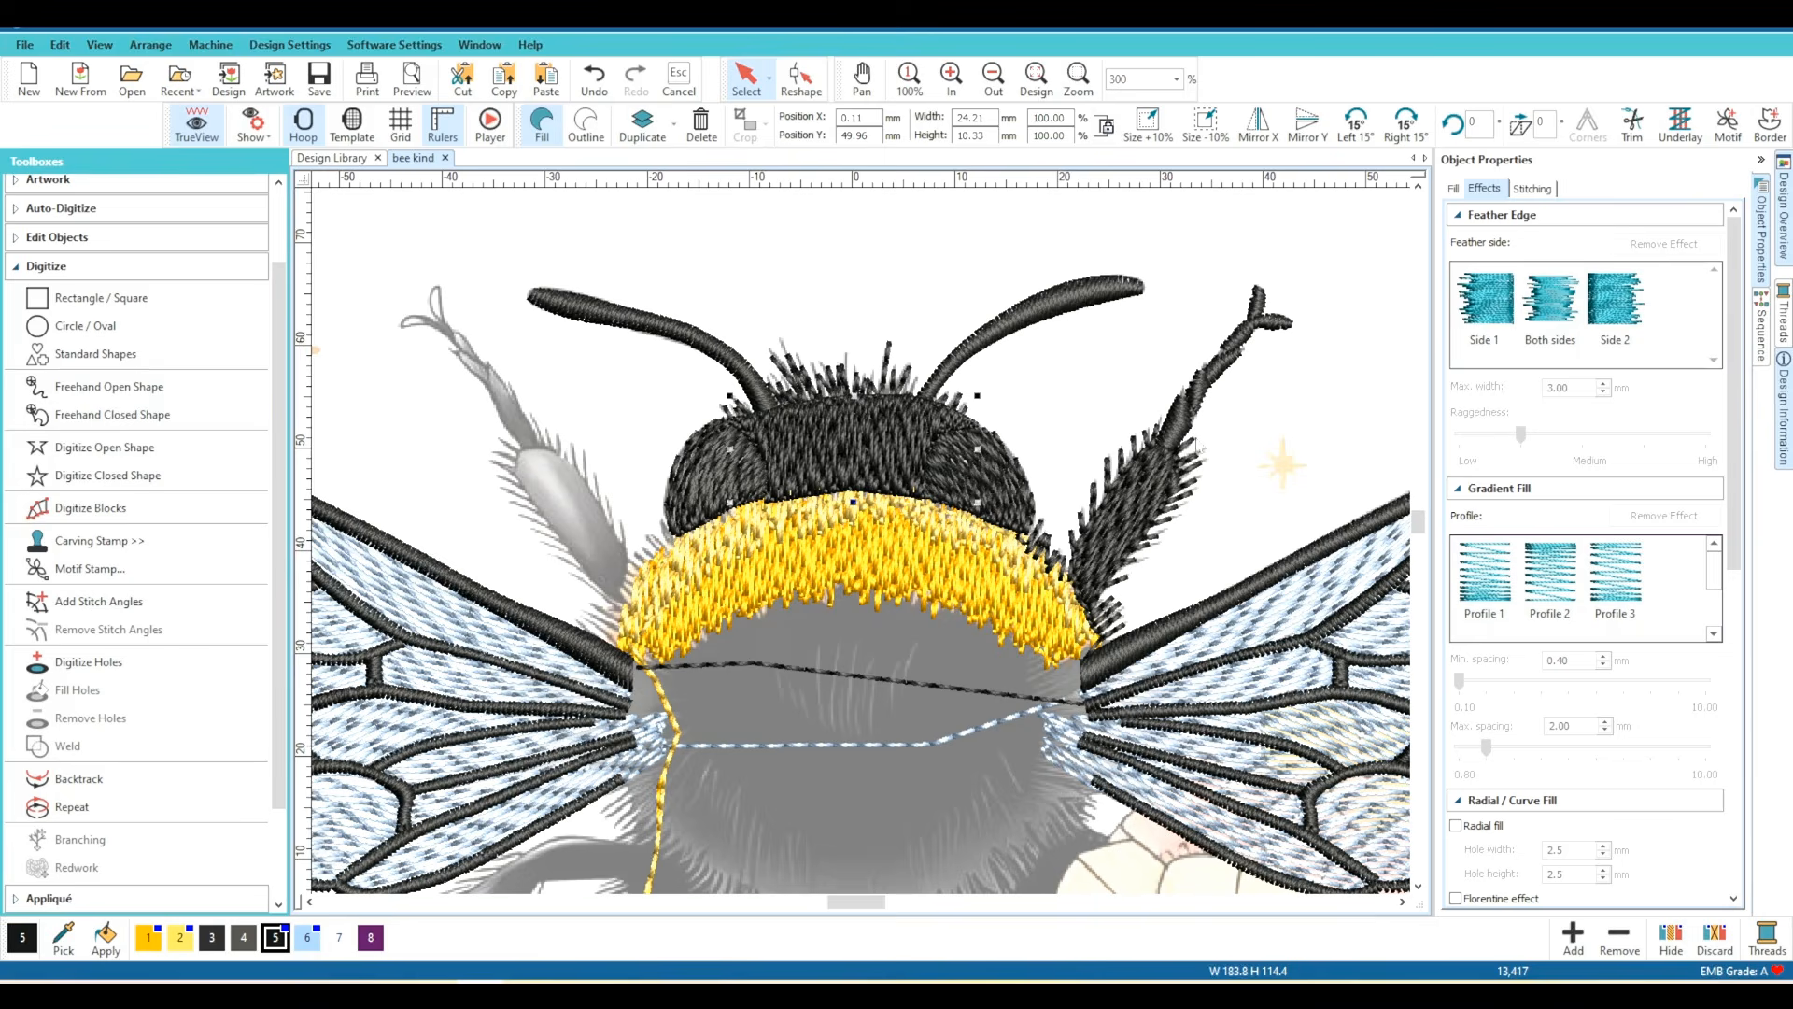
left_click(1558, 323)
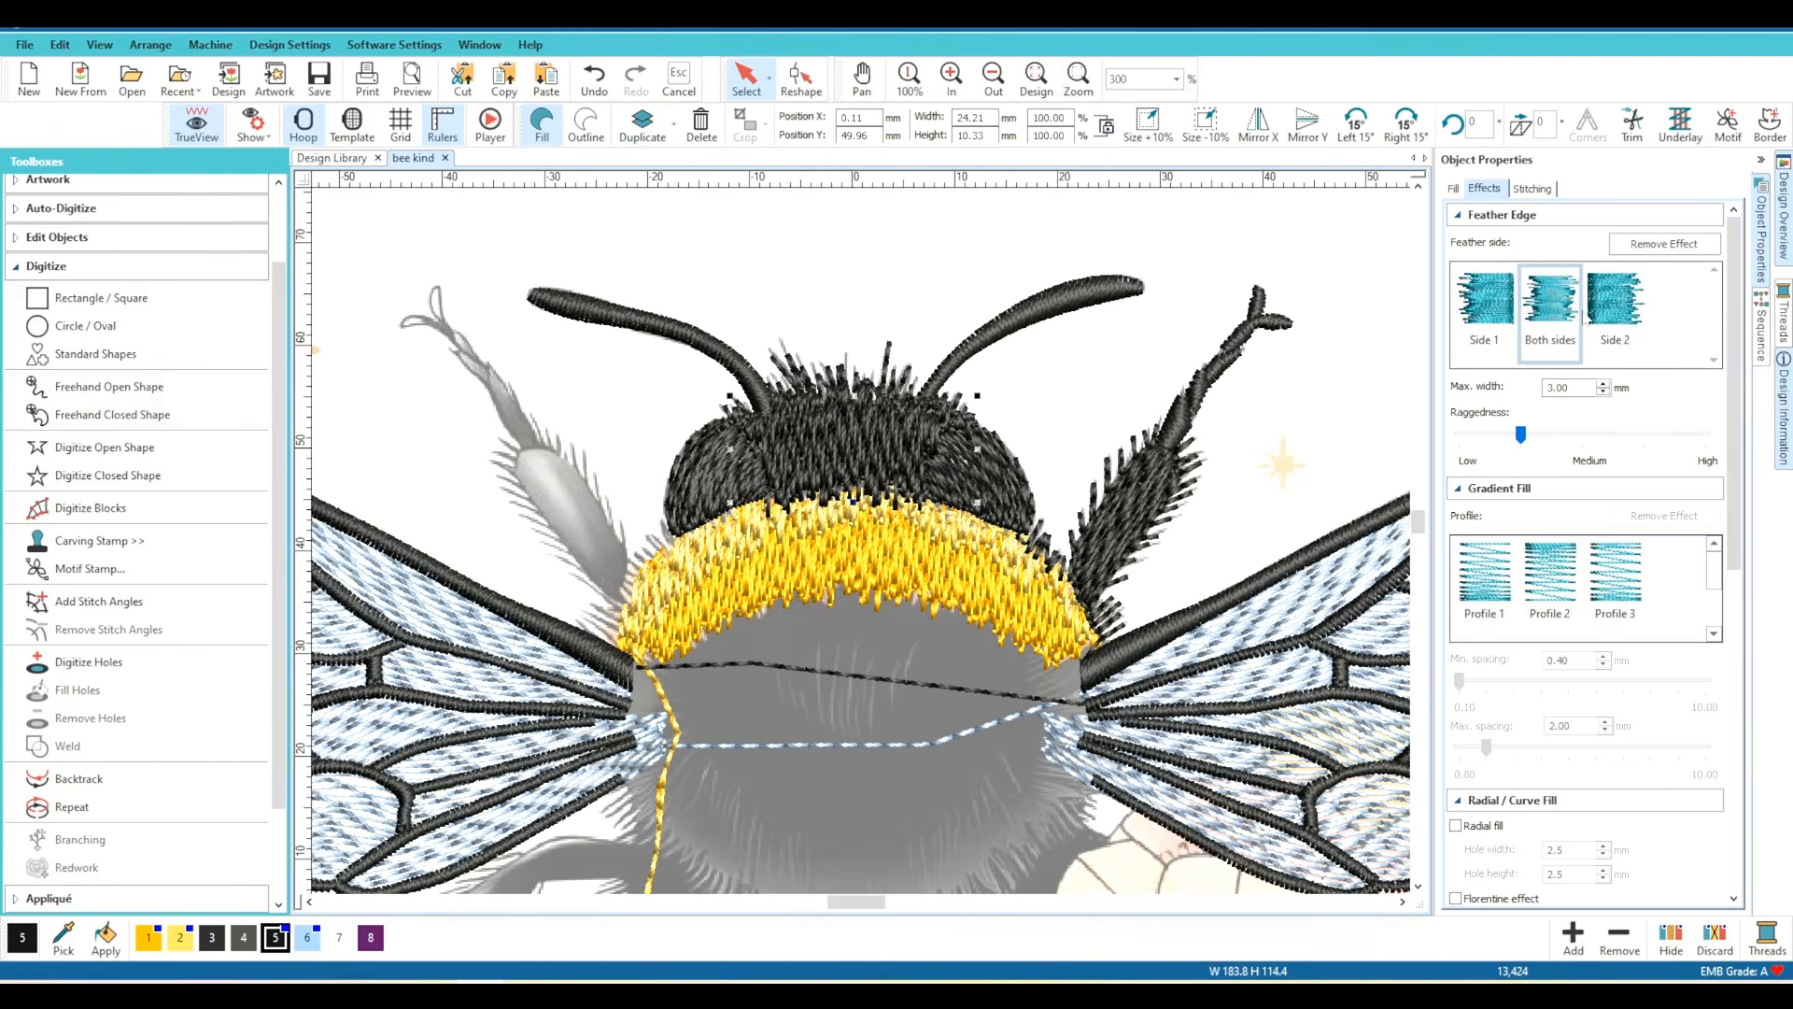
left_click(1530, 188)
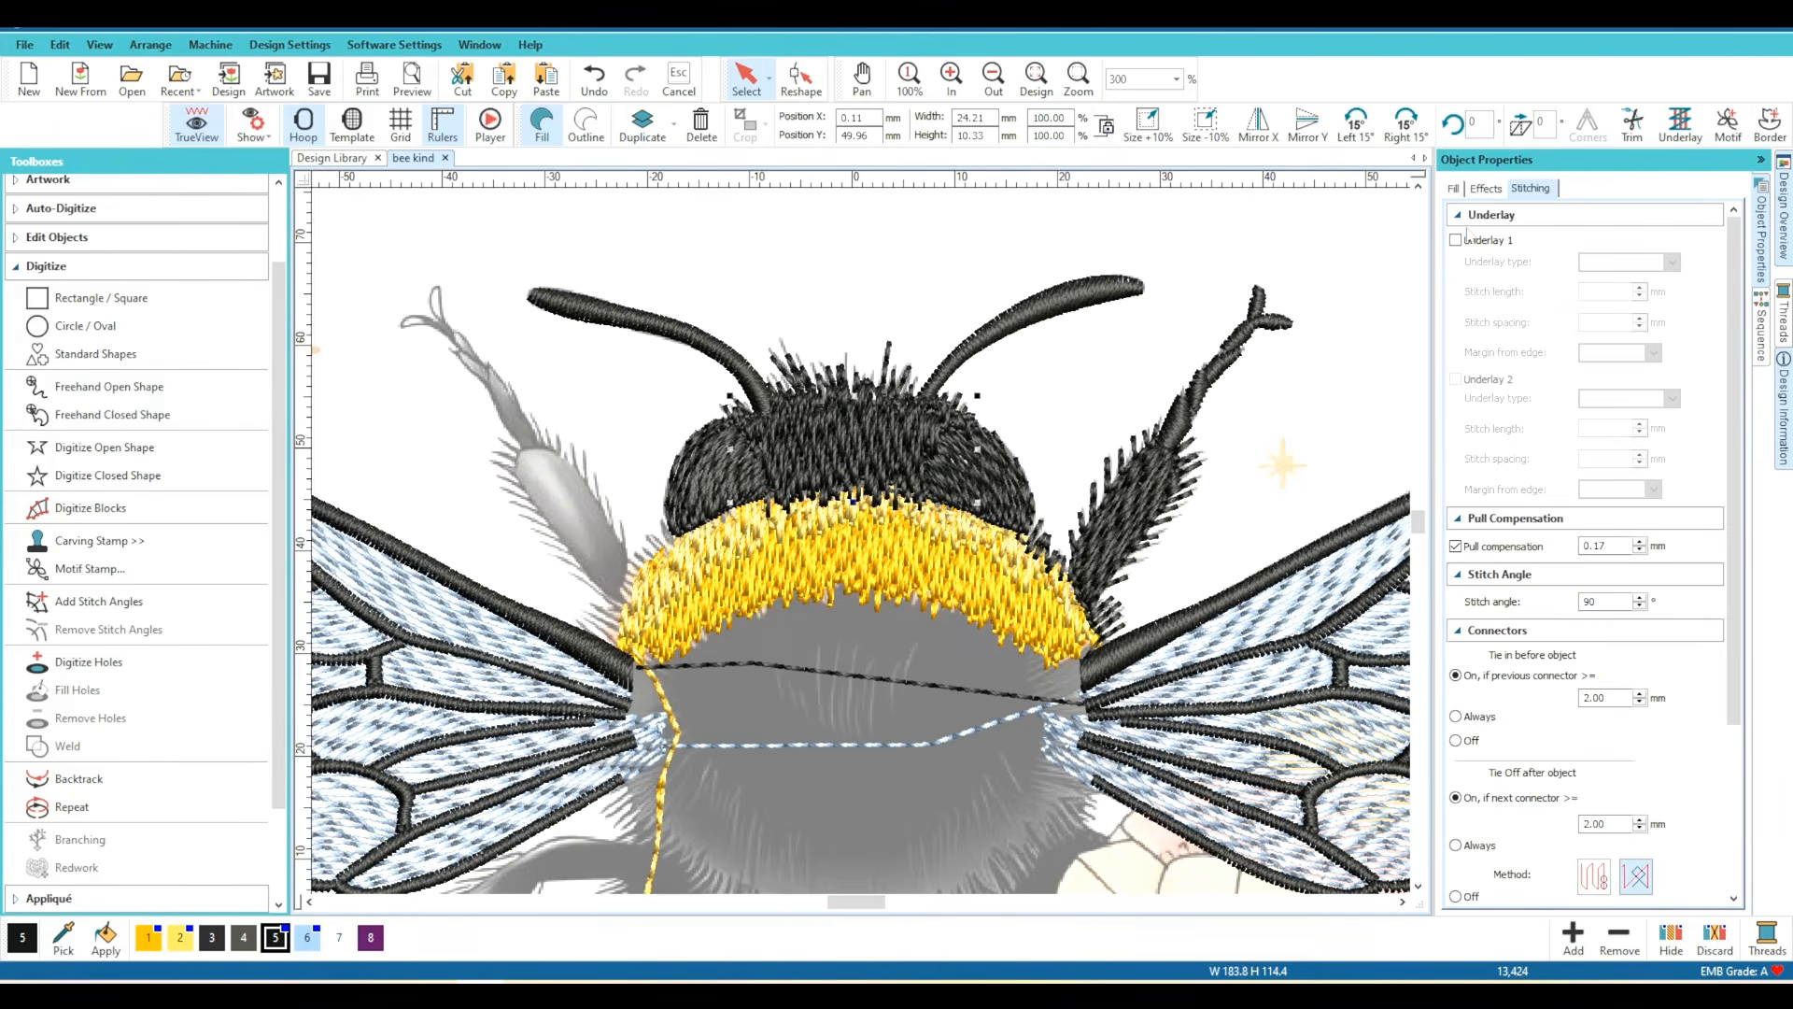
left_click(1456, 240)
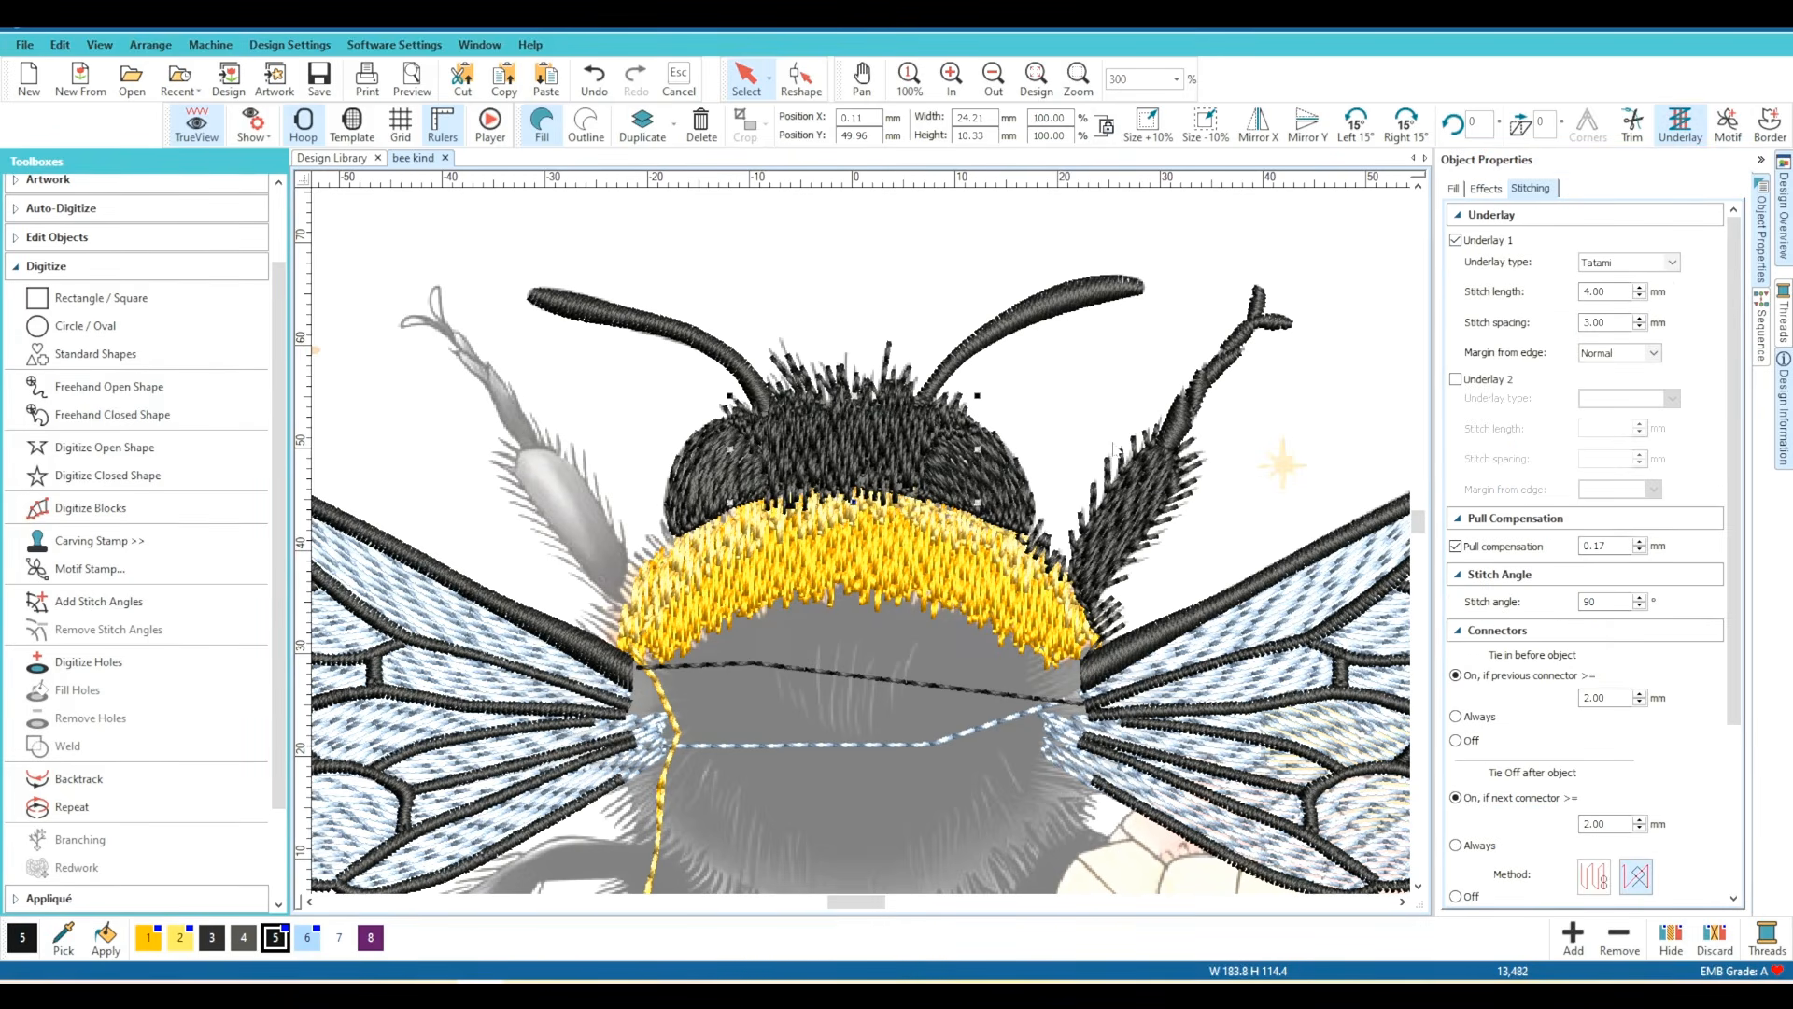
left_click(1453, 190)
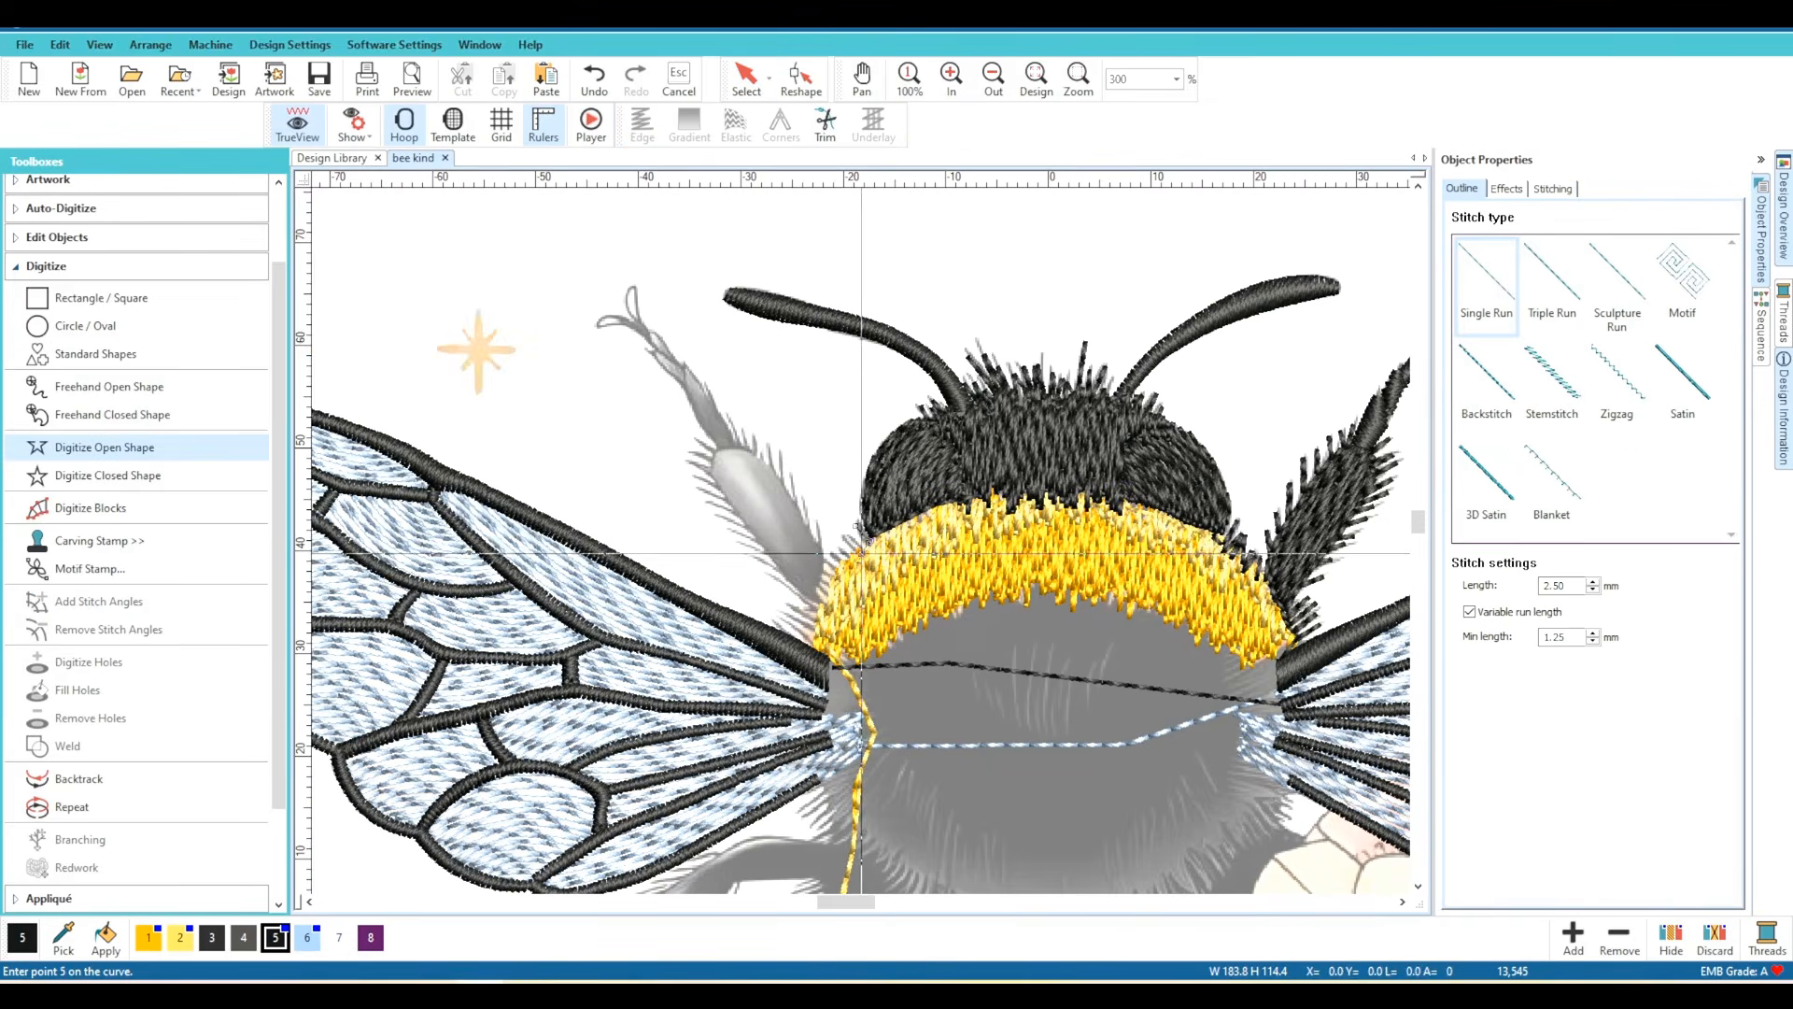
Digitize a Single Run zigzag of short black hairs over the yellow band's upper edge, from below the left eye to the unstitched raised leg's base
left_click(845, 538)
left_click(858, 553)
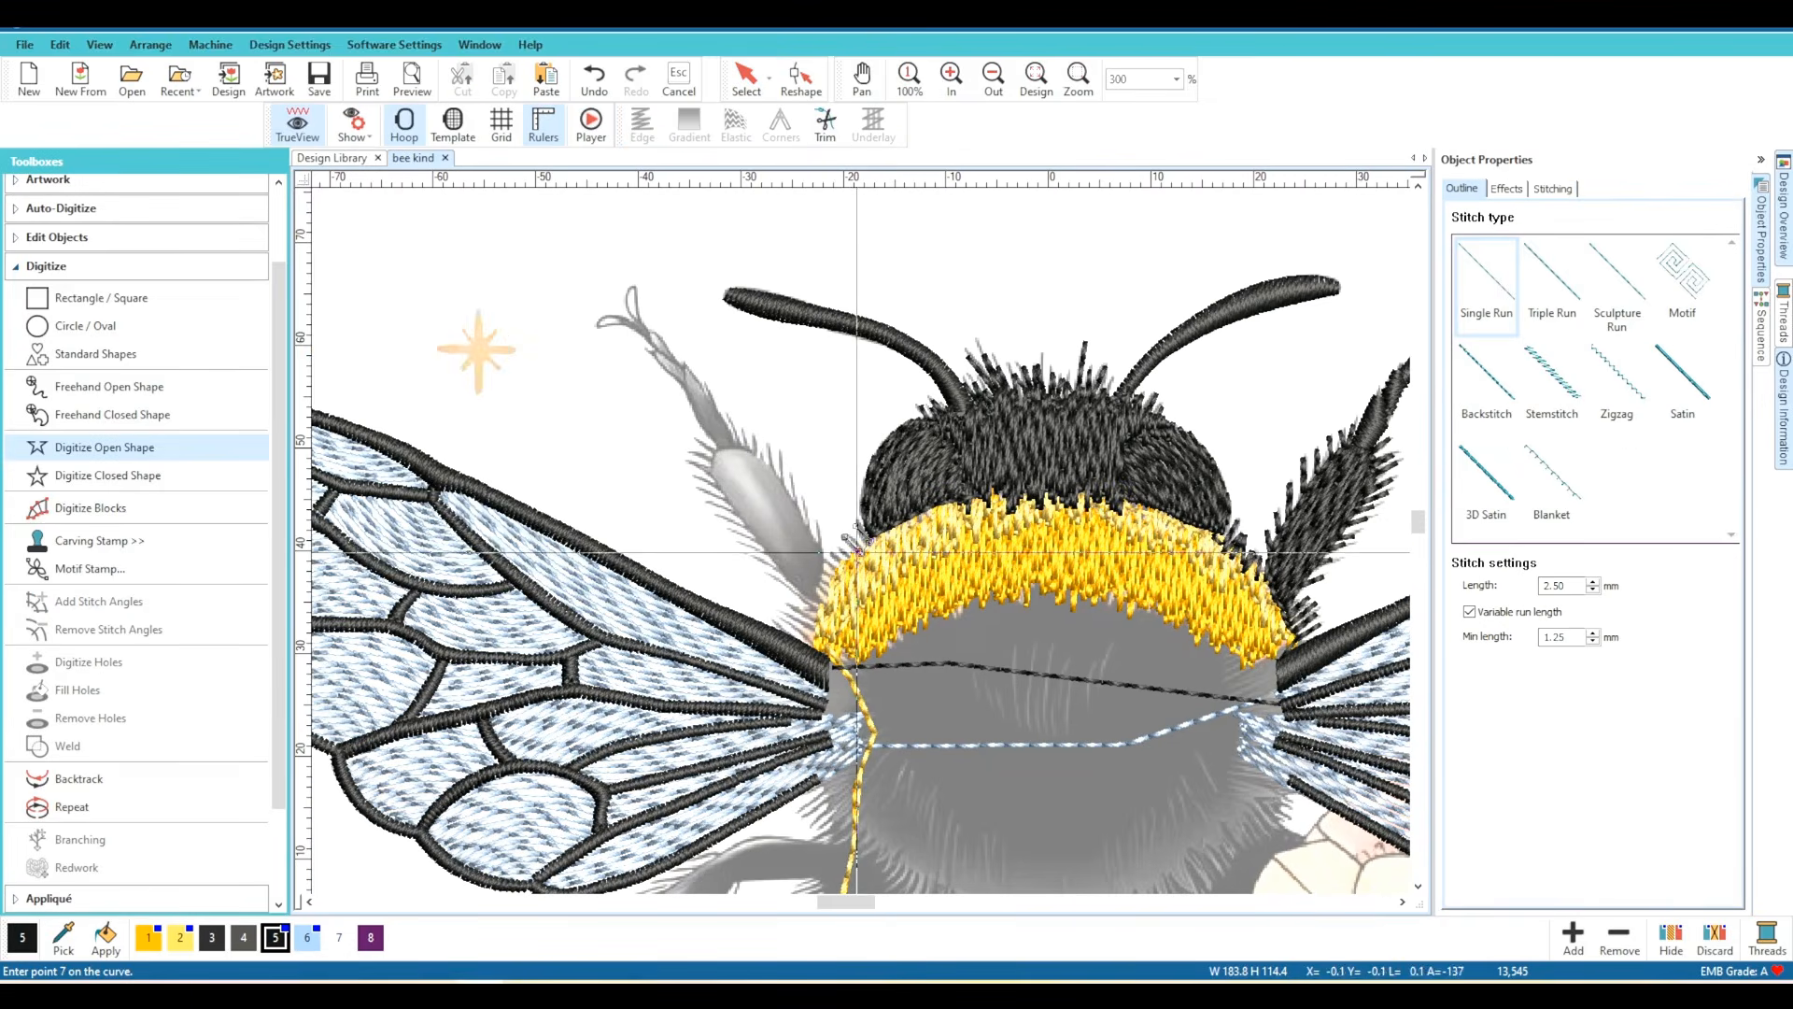
left_click(839, 550)
left_click(850, 560)
left_click(832, 556)
left_click(844, 565)
left_click(827, 559)
left_click(840, 577)
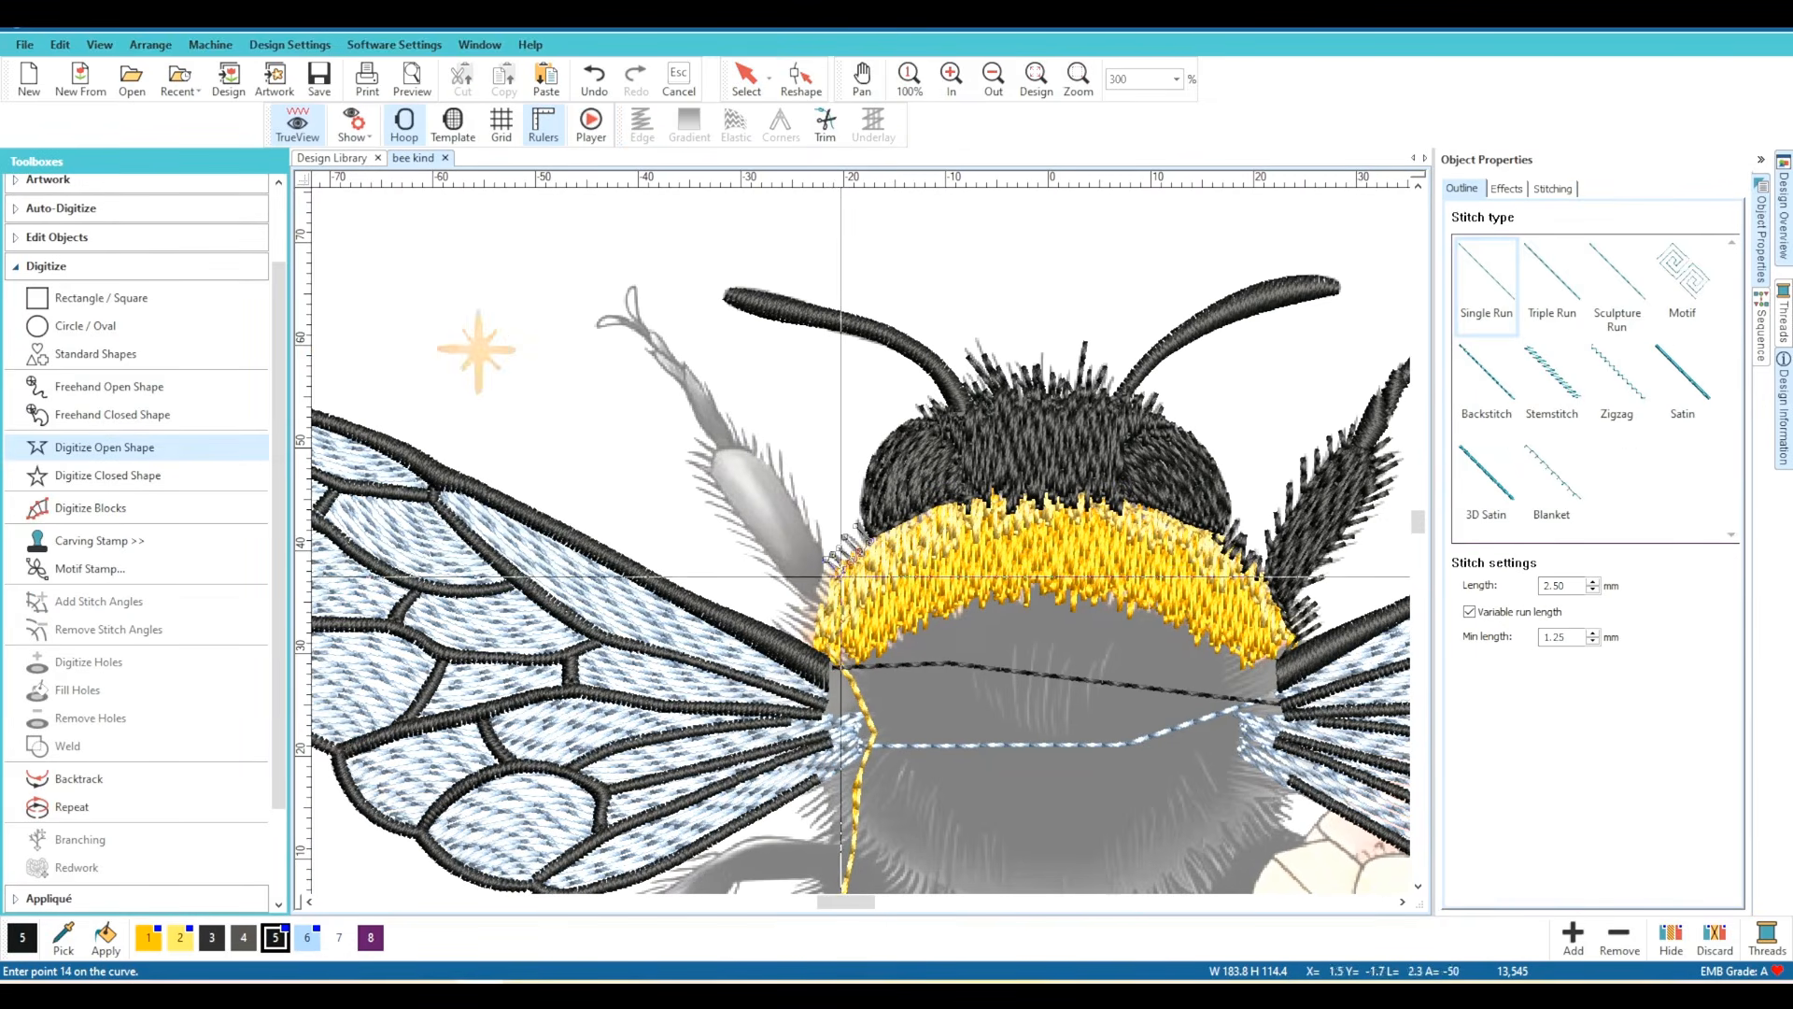
left_click(824, 571)
left_click(834, 587)
key("Return")
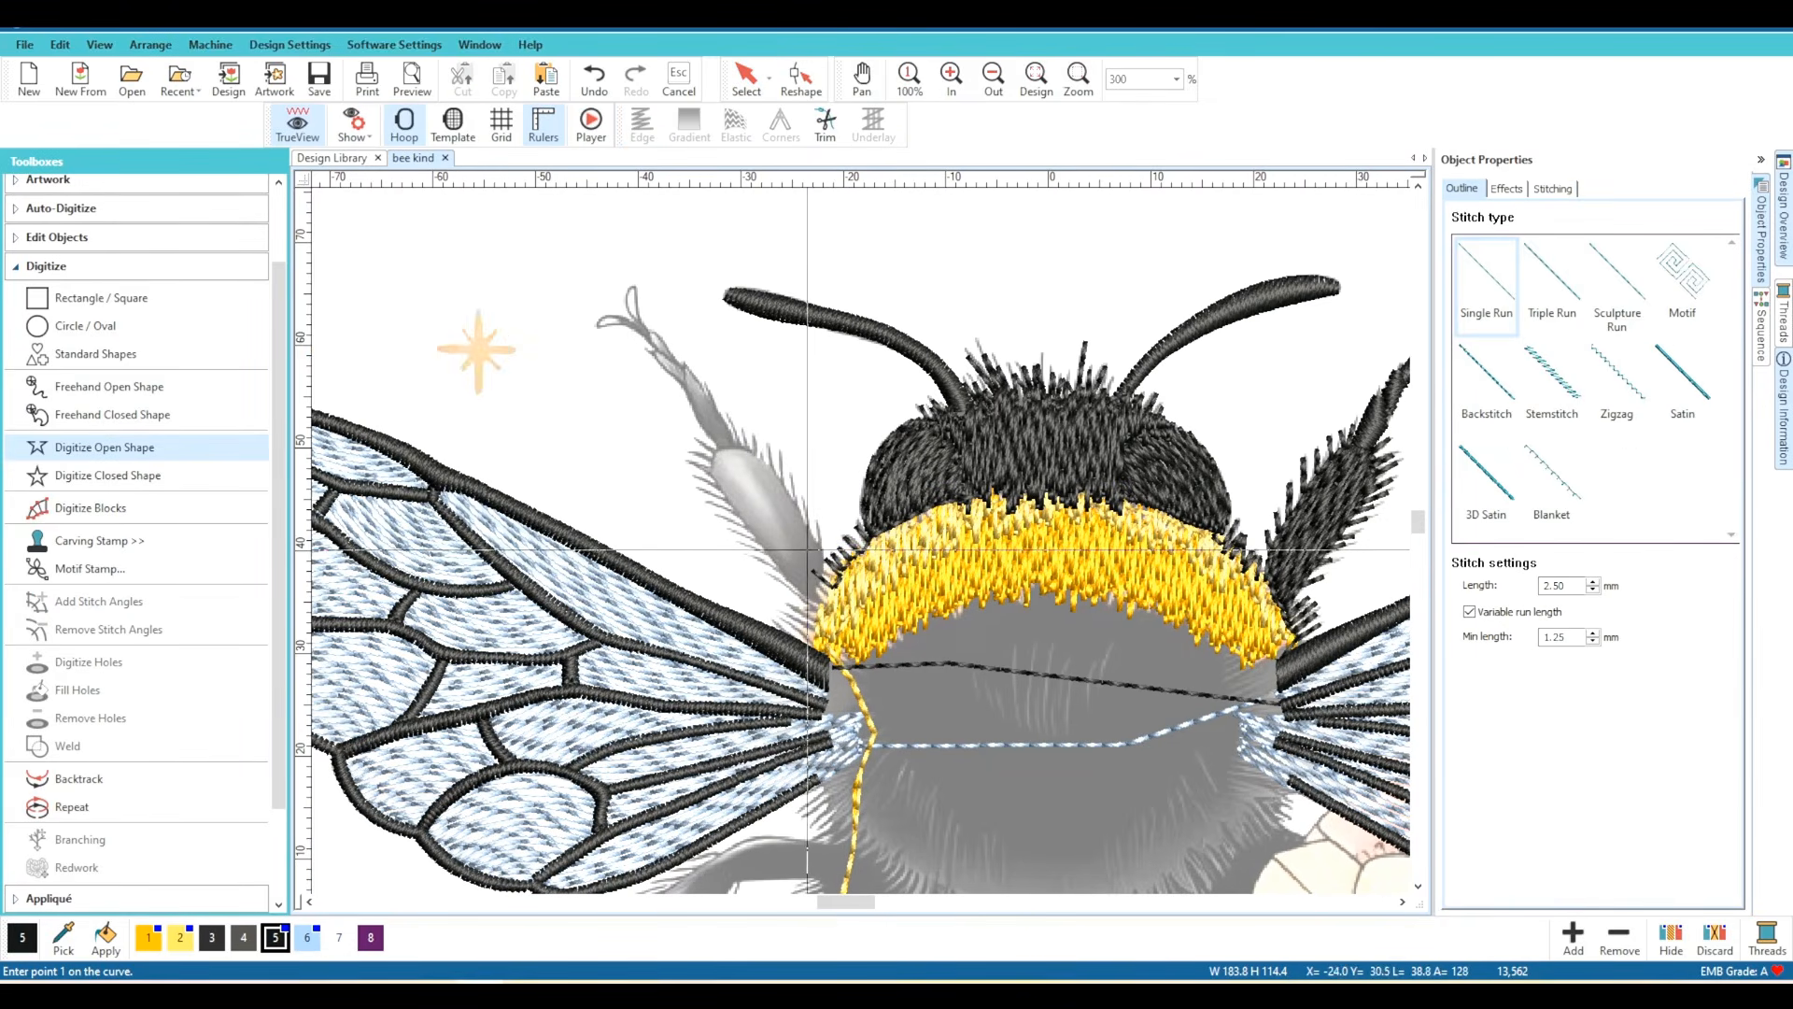
Mirror-copy the finished right raised front leg horizontally onto the unstitched left raised leg
left_click_drag(850, 902, 857, 902)
left_click(749, 79)
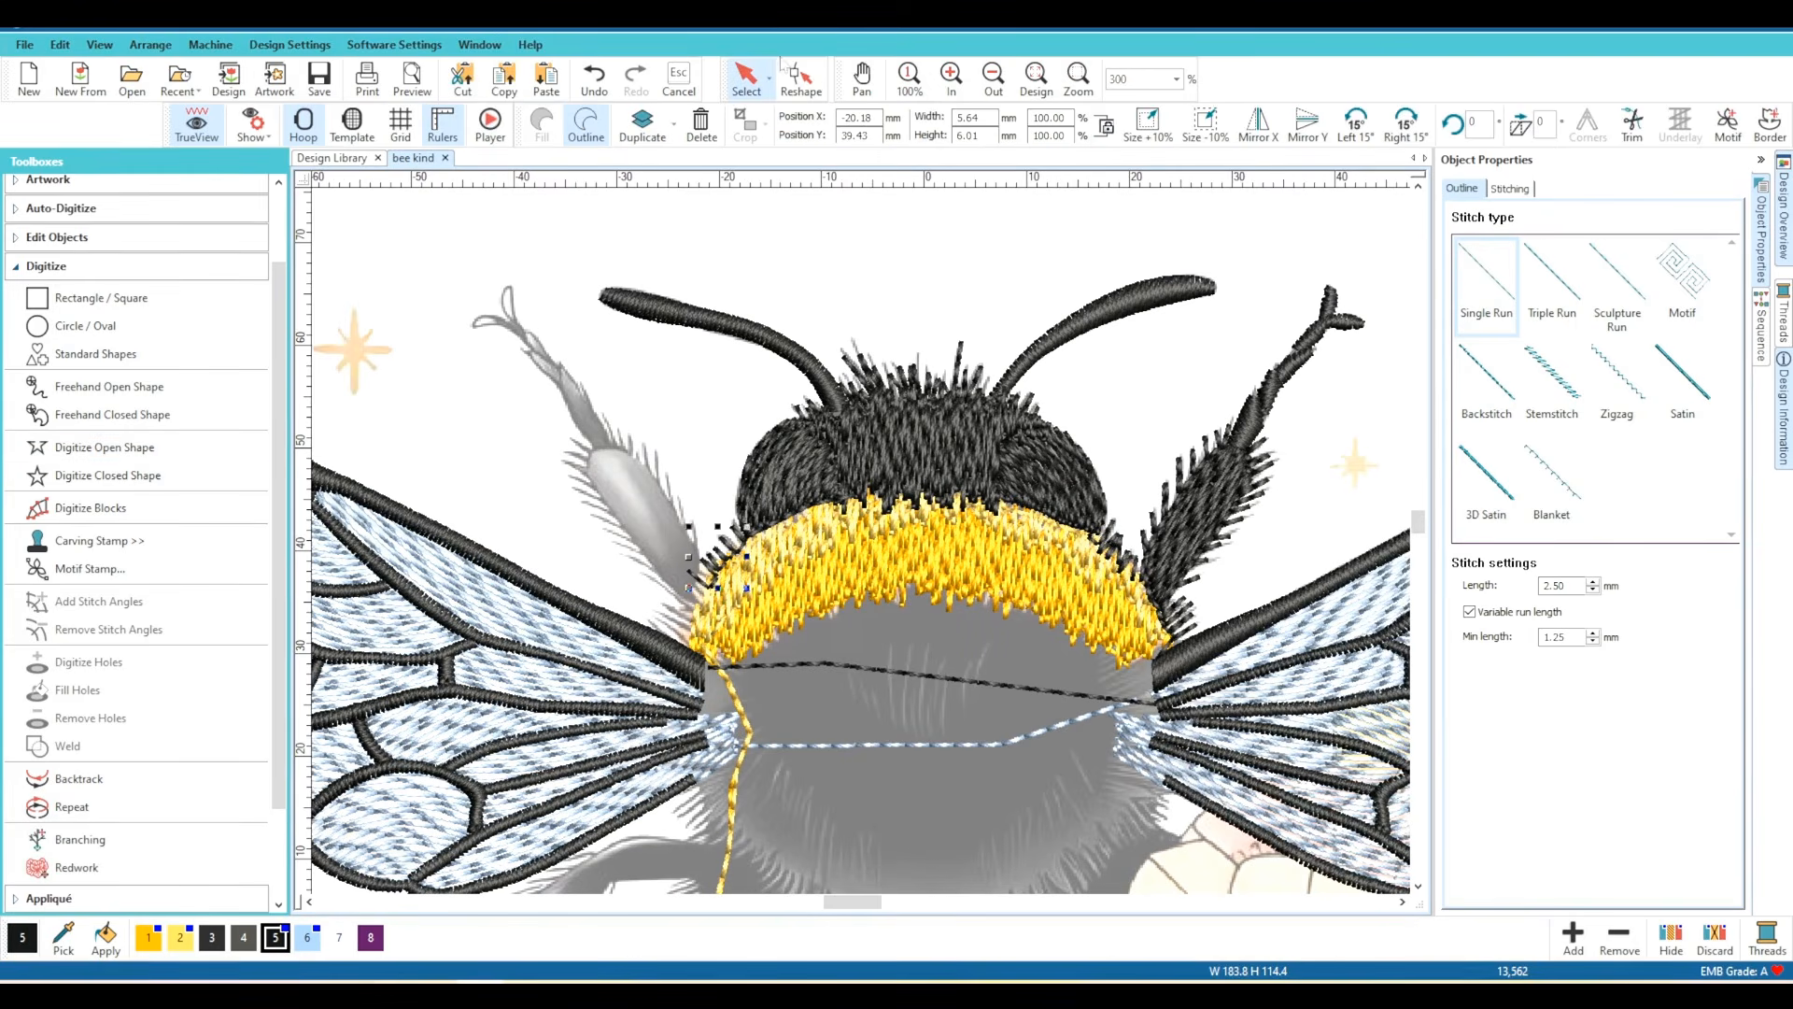
left_click(1228, 506)
left_click_drag(280, 628, 276, 705)
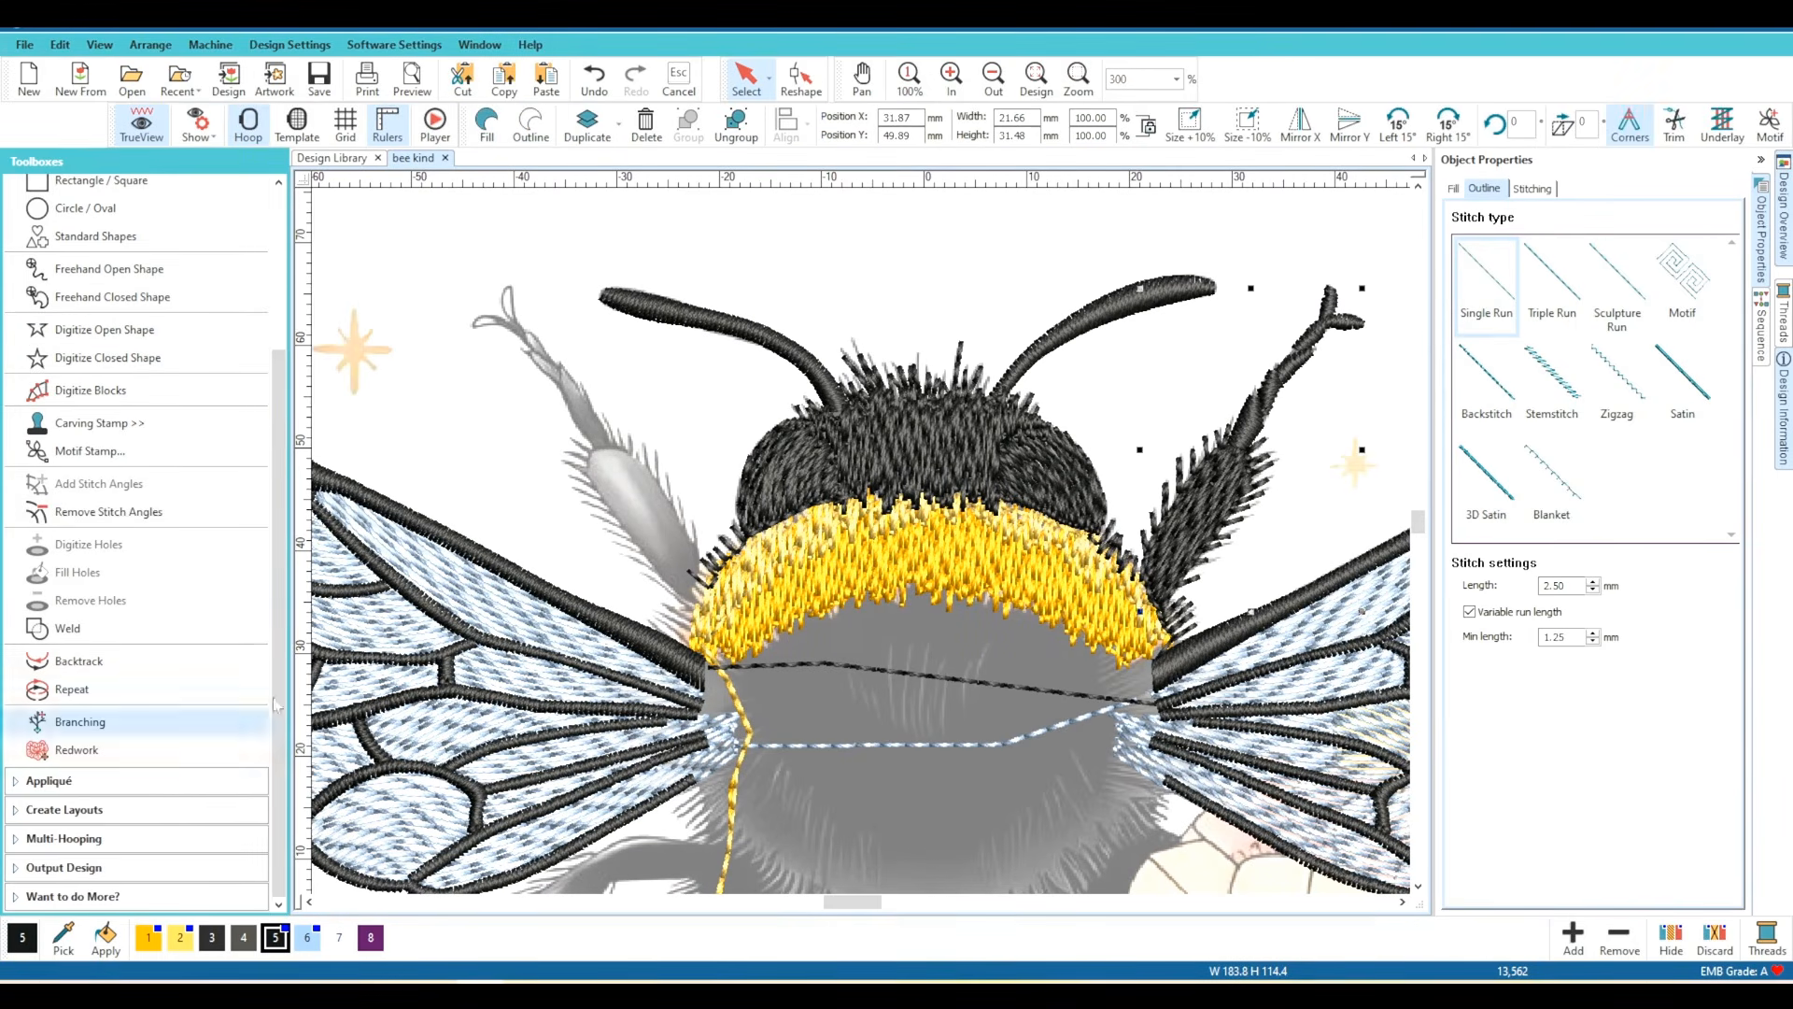
left_click(134, 819)
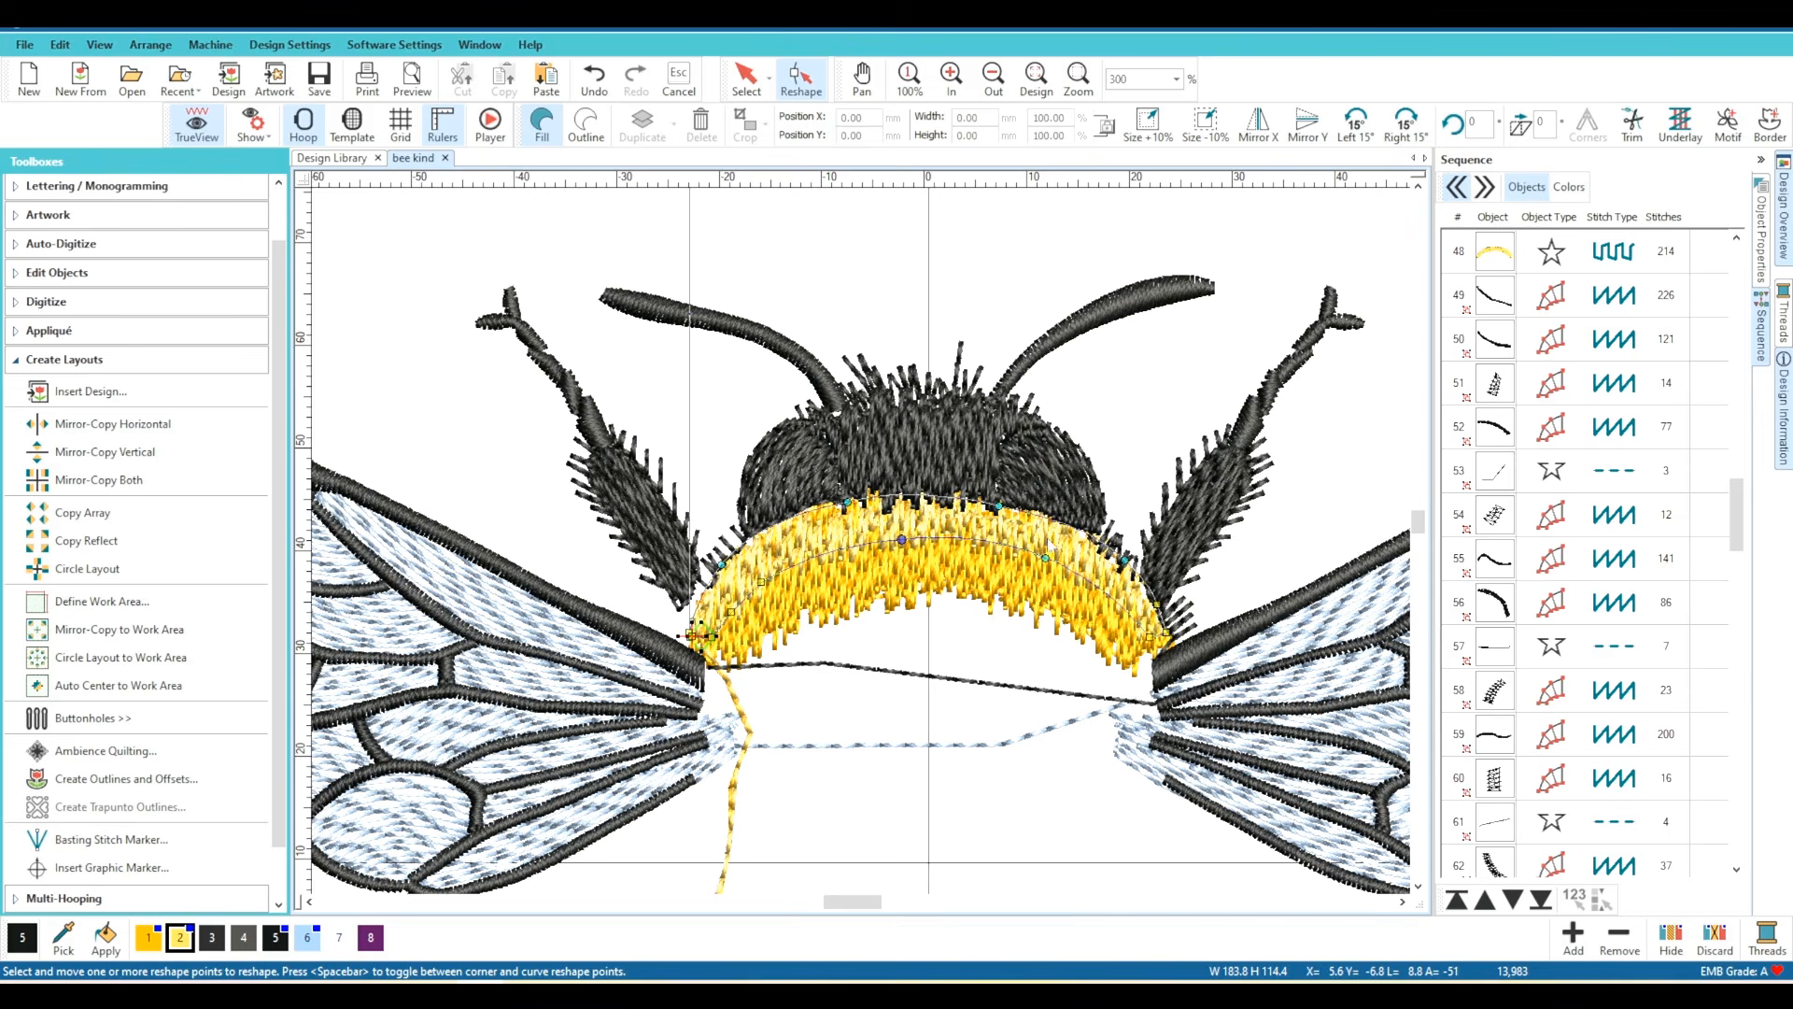
Compare Side 1 and Side 2 Feather Edge on the light yellow fill of the upper band to keep feathering on one side only
left_click(1761, 233)
left_click(1486, 190)
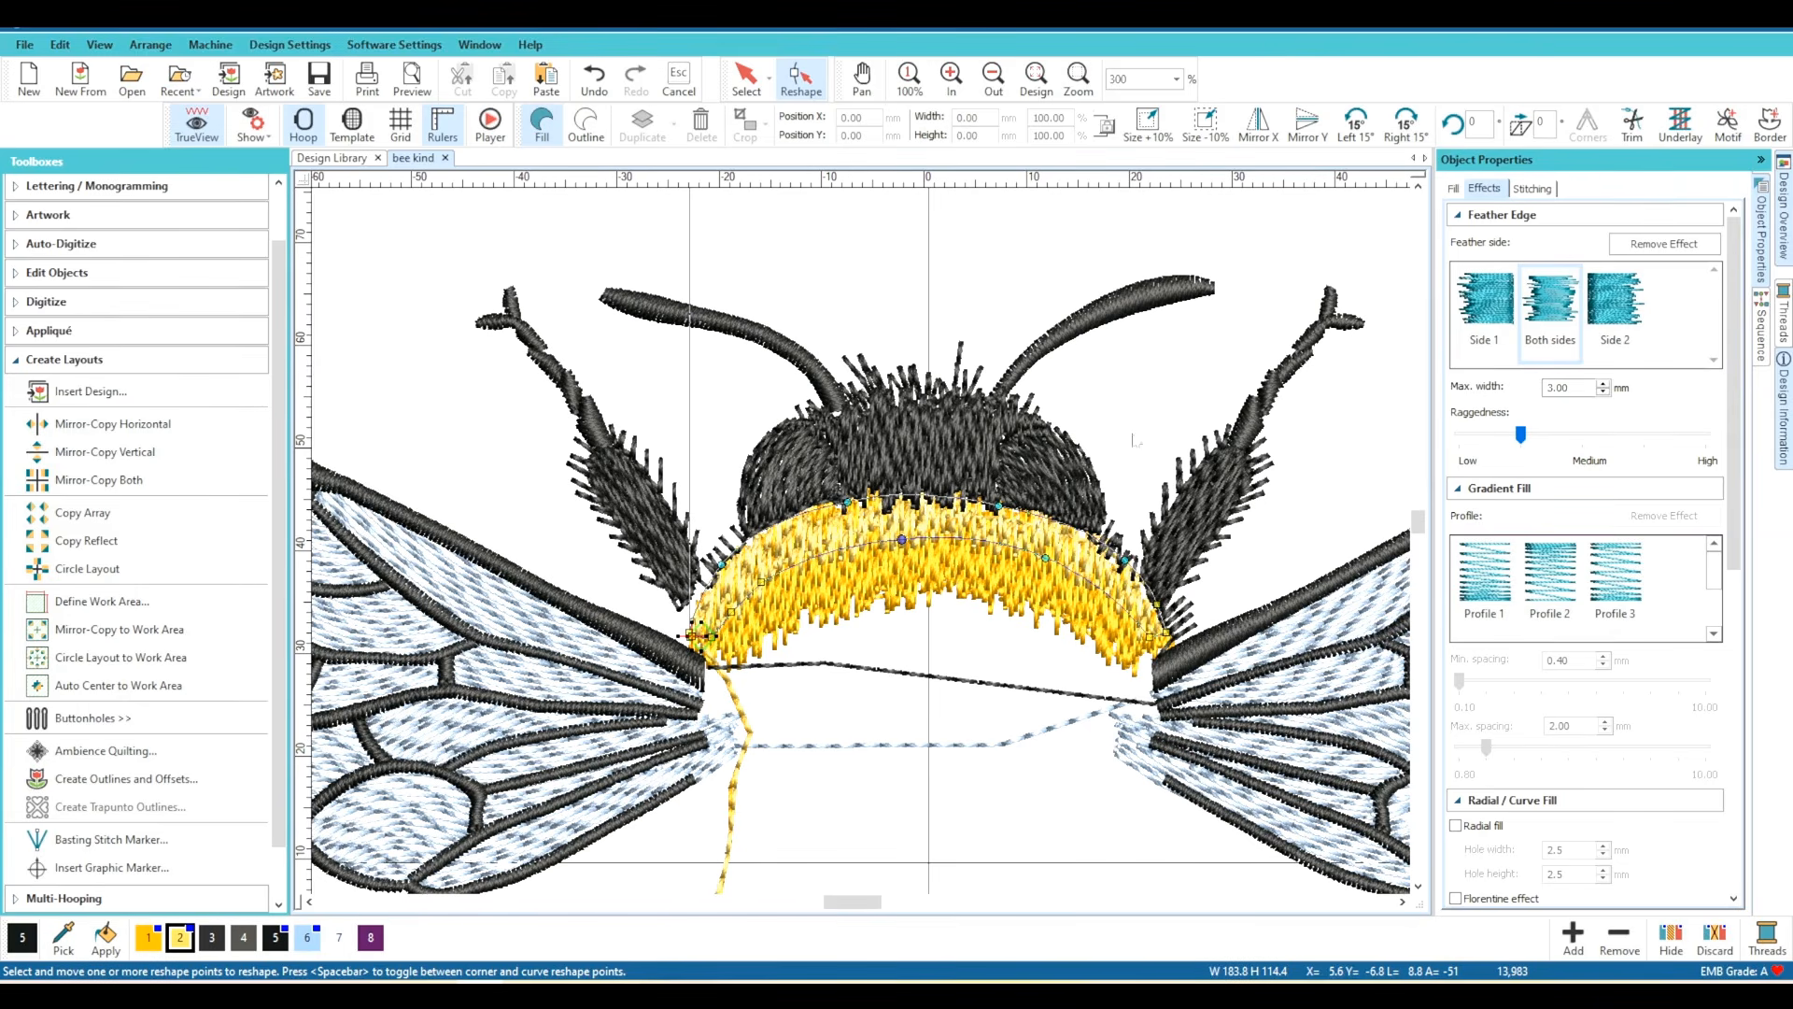
left_click(1498, 316)
left_click(1594, 314)
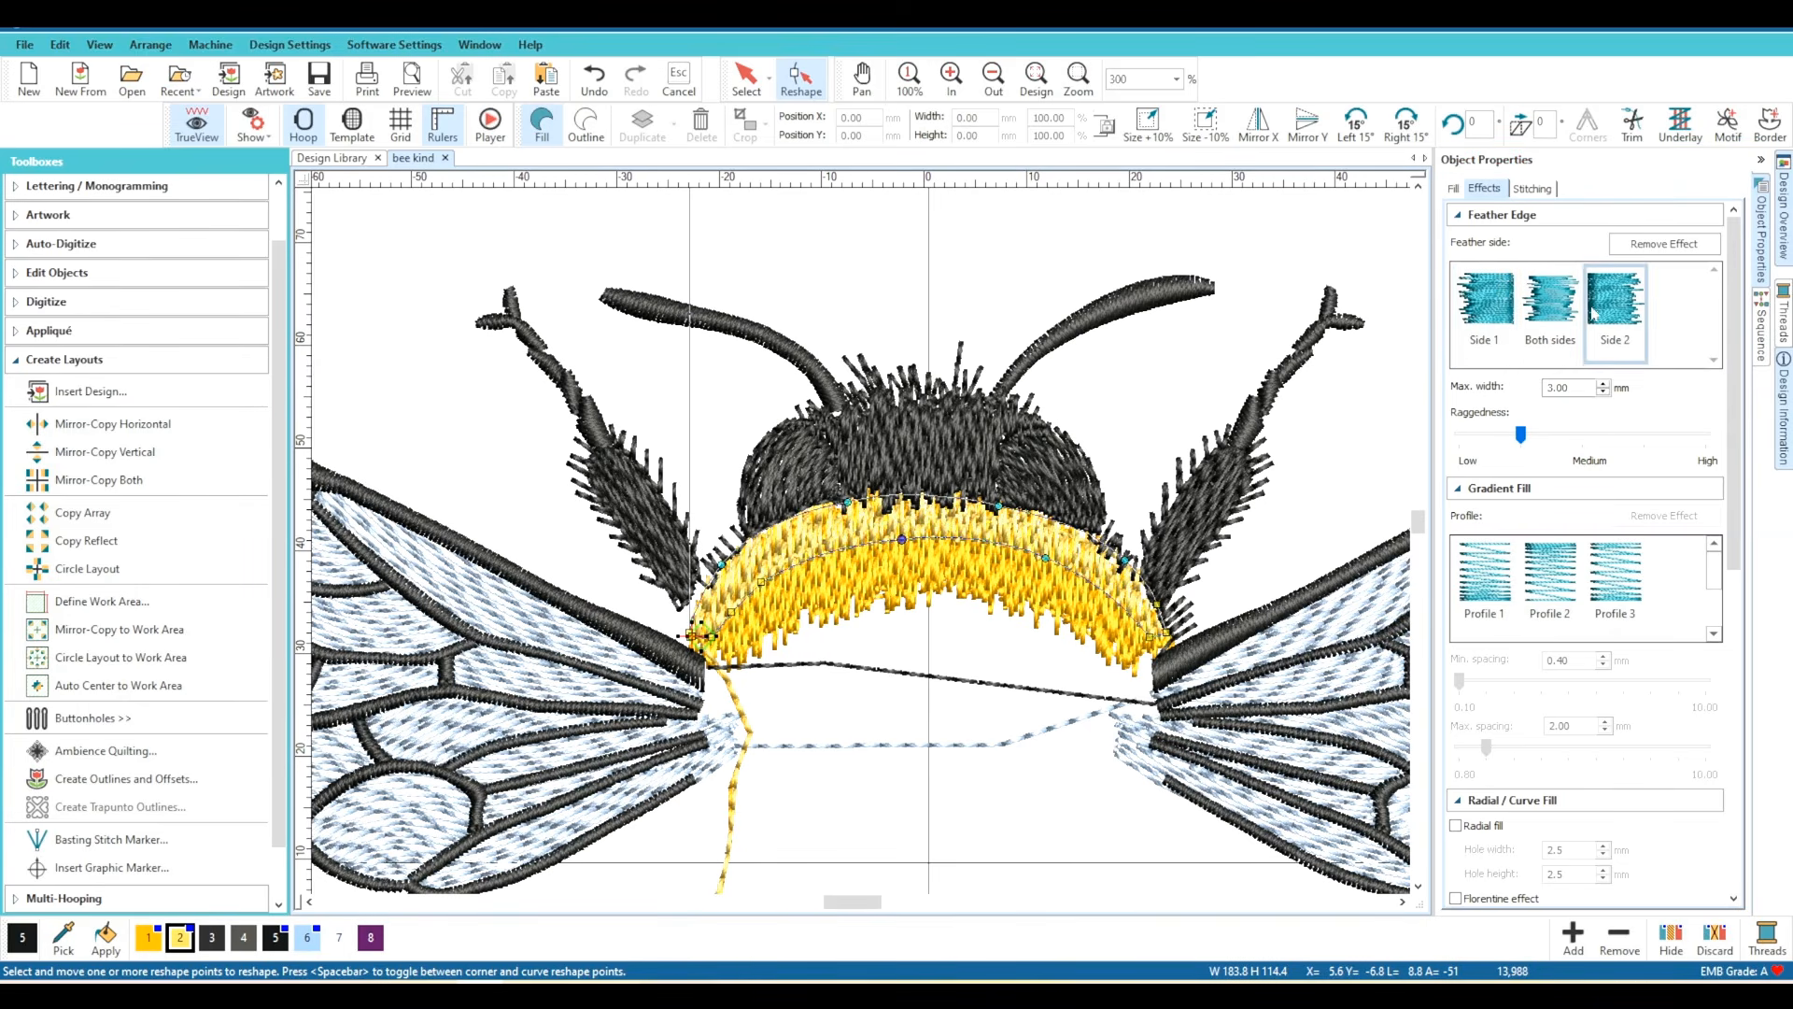
left_click(1485, 319)
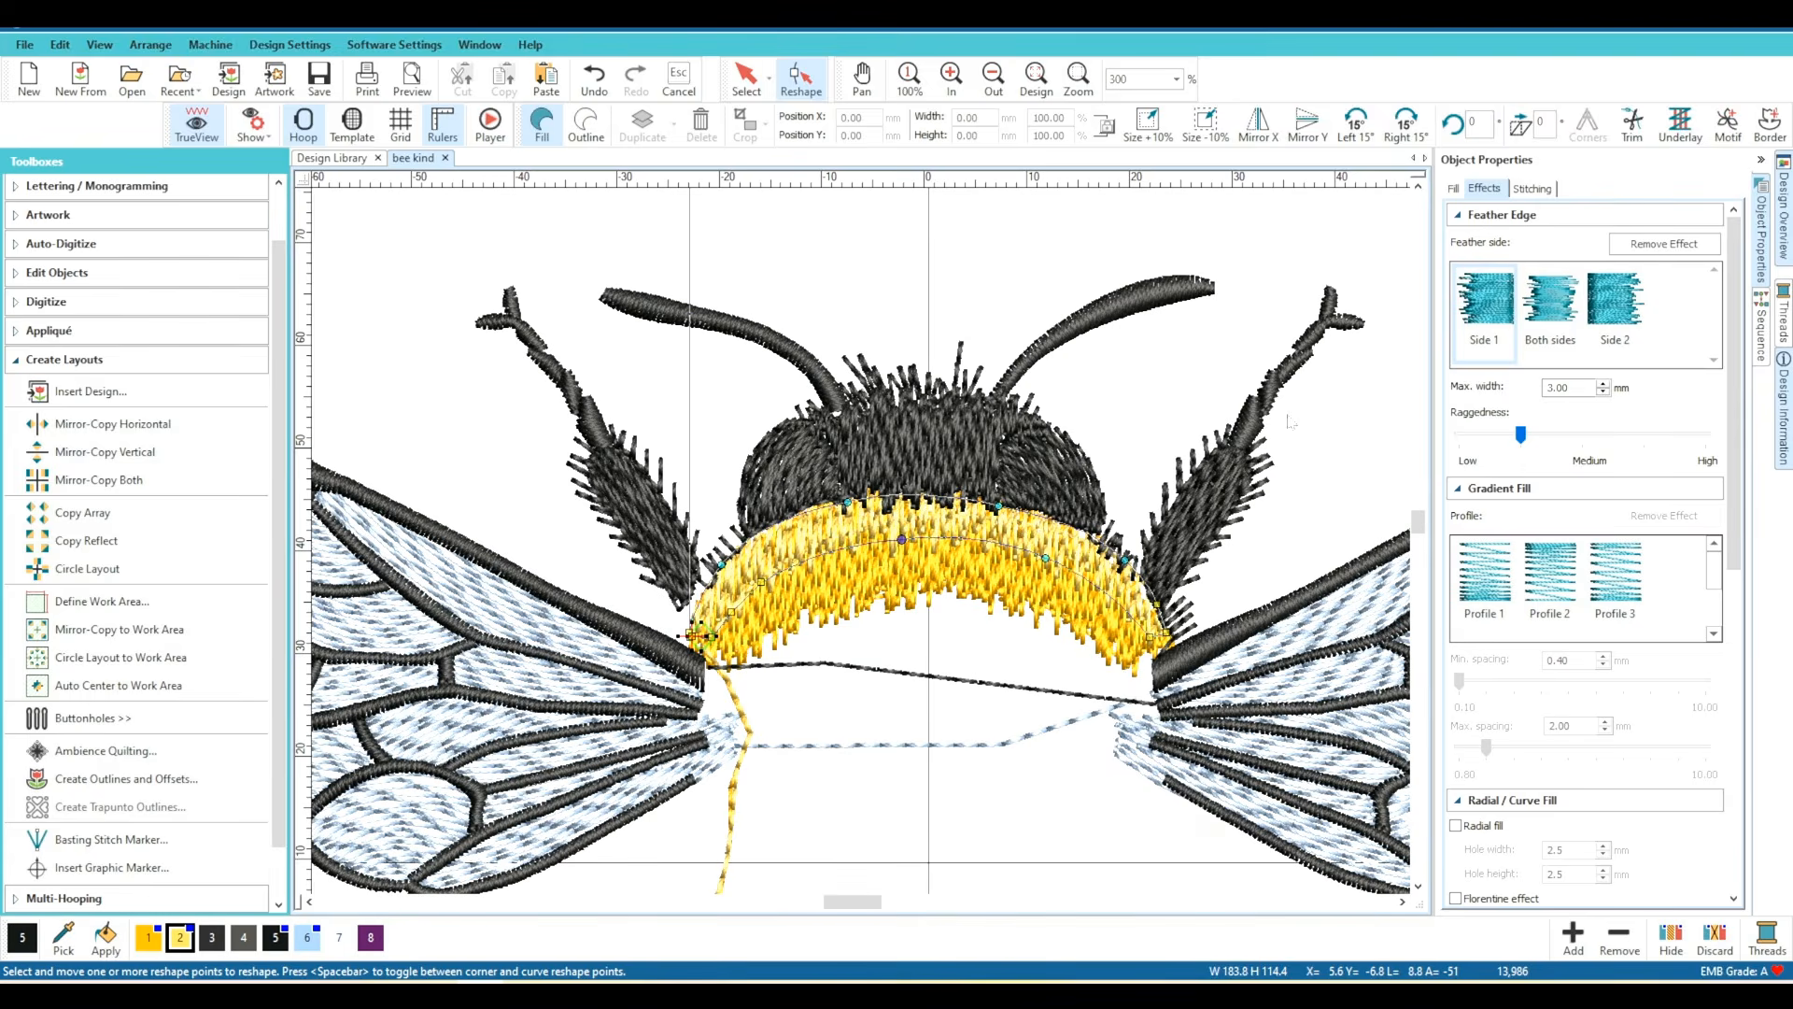
key("Escape")
Digitize a Single Run zigzag of short black hairs down the upper yellow band's left end, finishing inside the dark thorax
scroll(1420, 537, "down", 2)
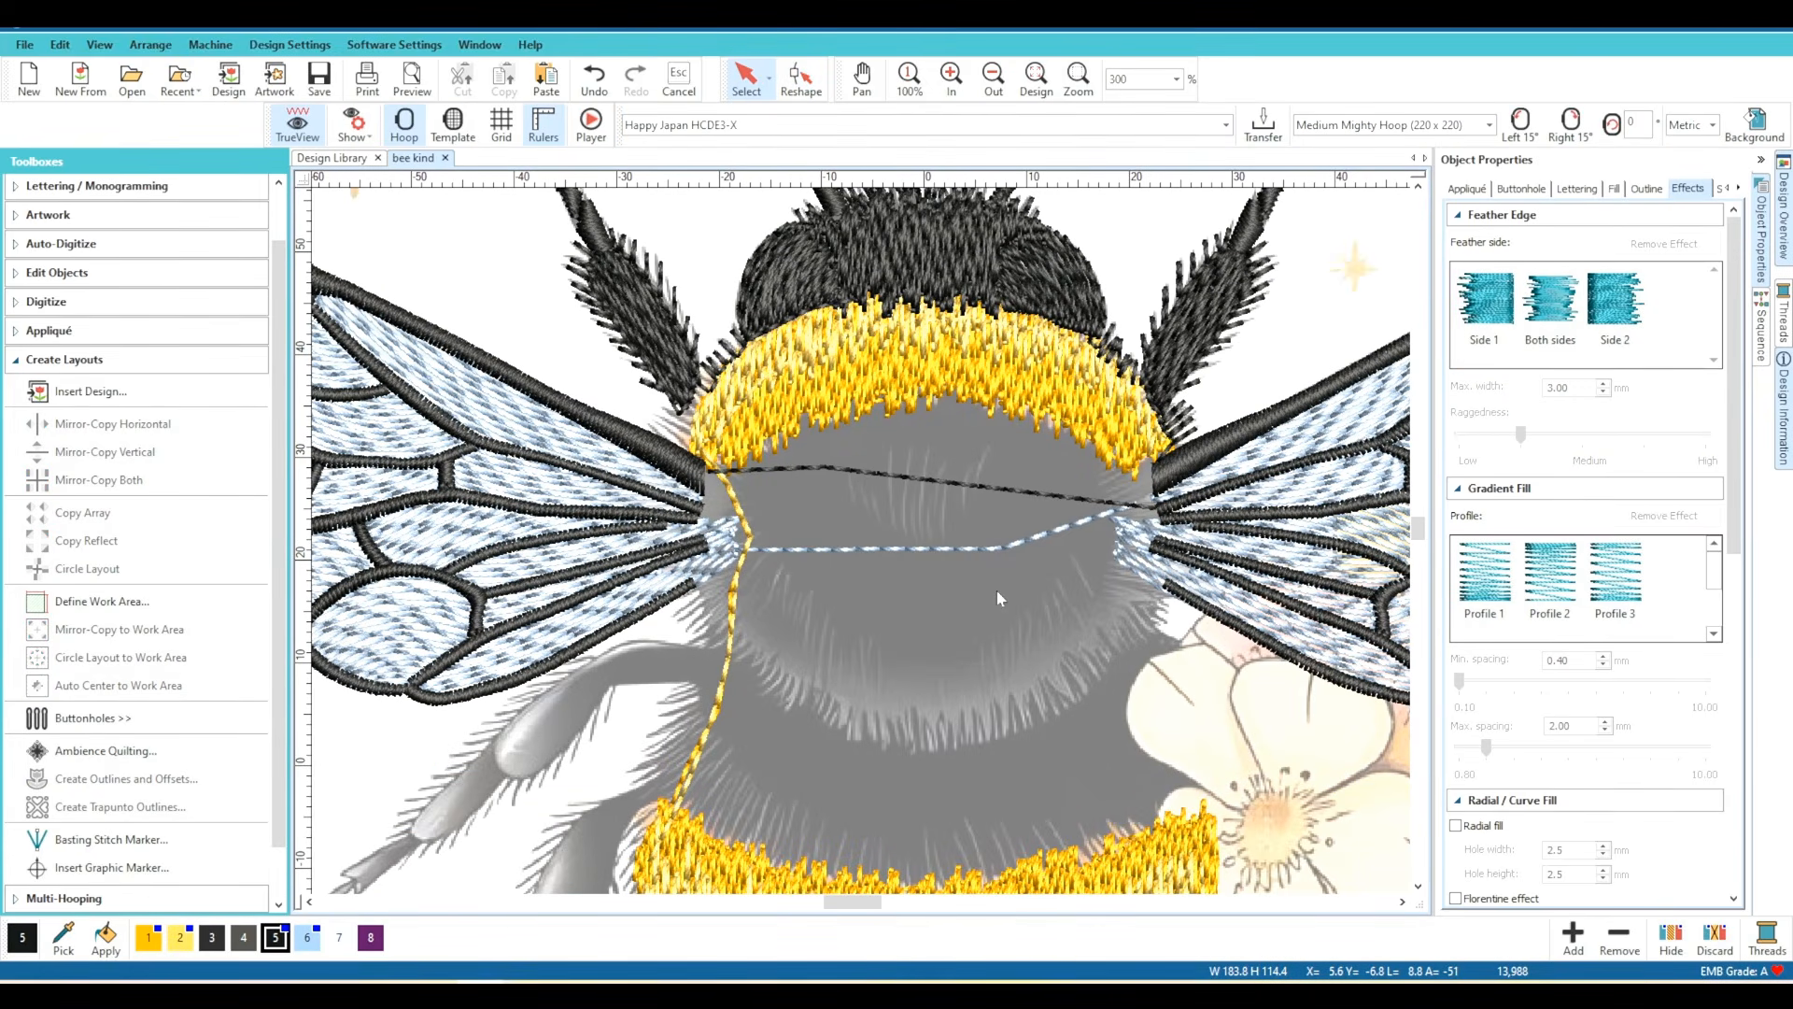
left_click(45, 301)
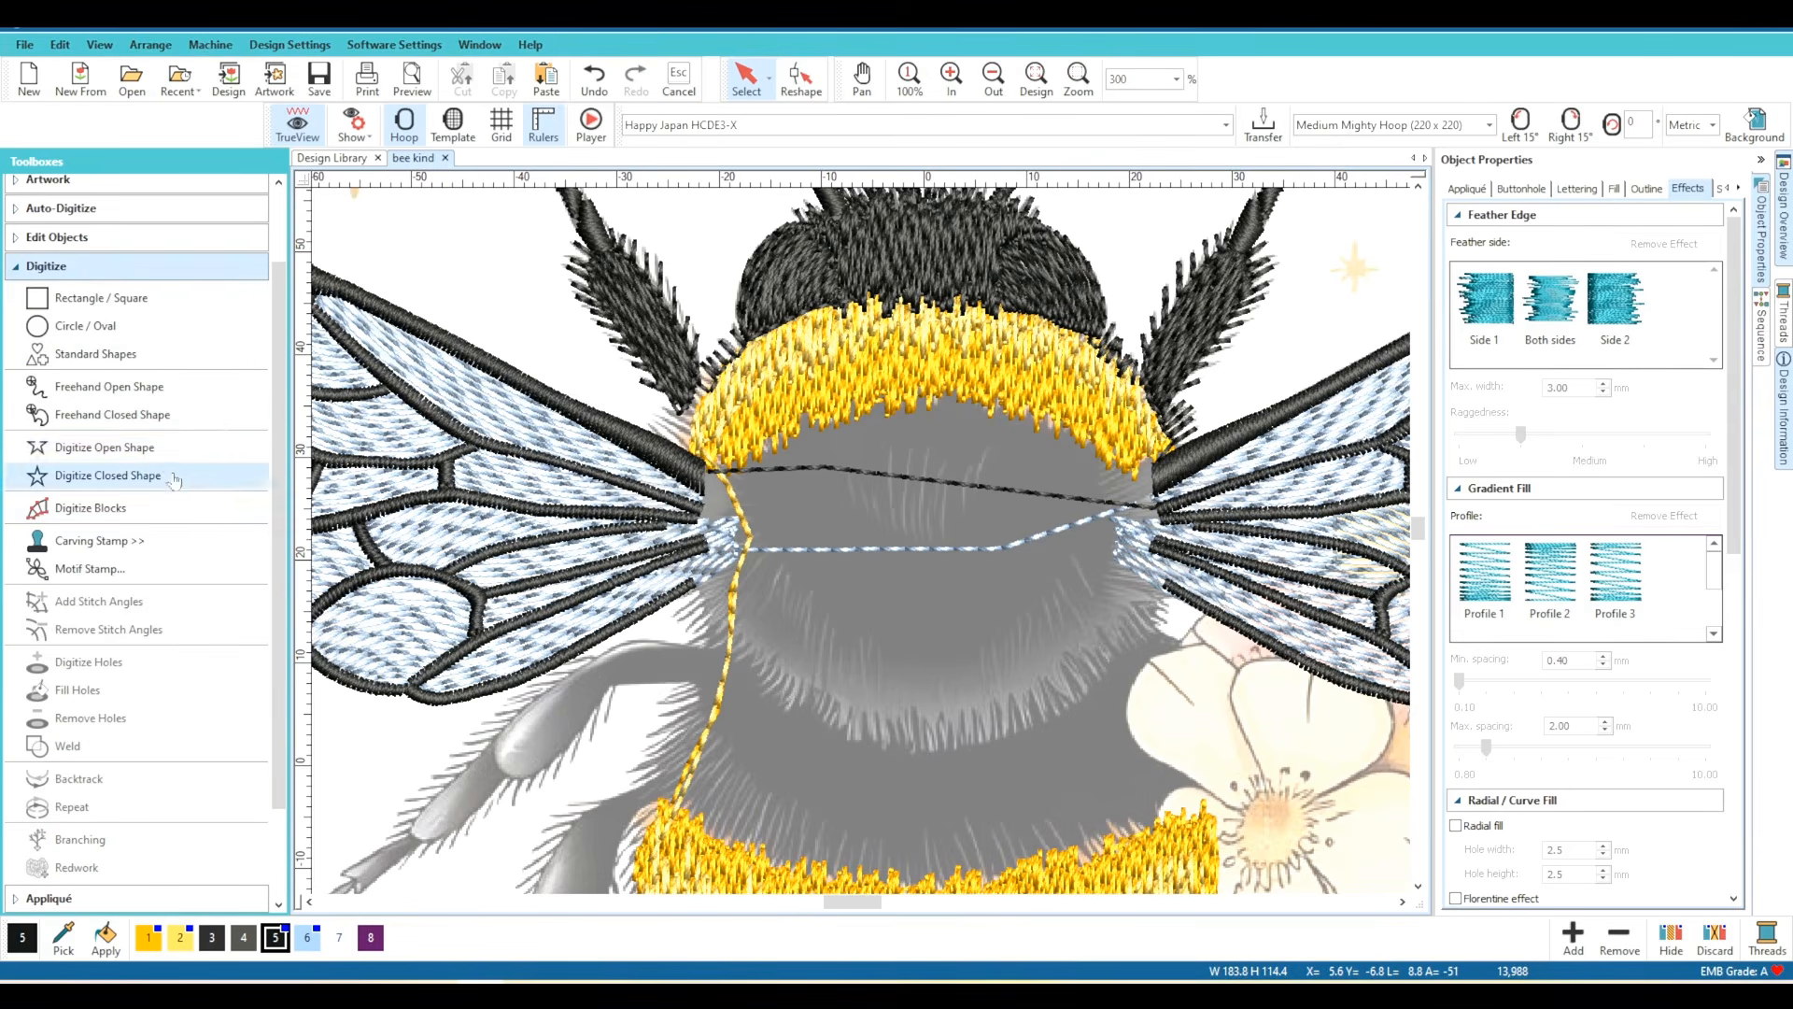
left_click(102, 446)
left_click(709, 408)
left_click(707, 408)
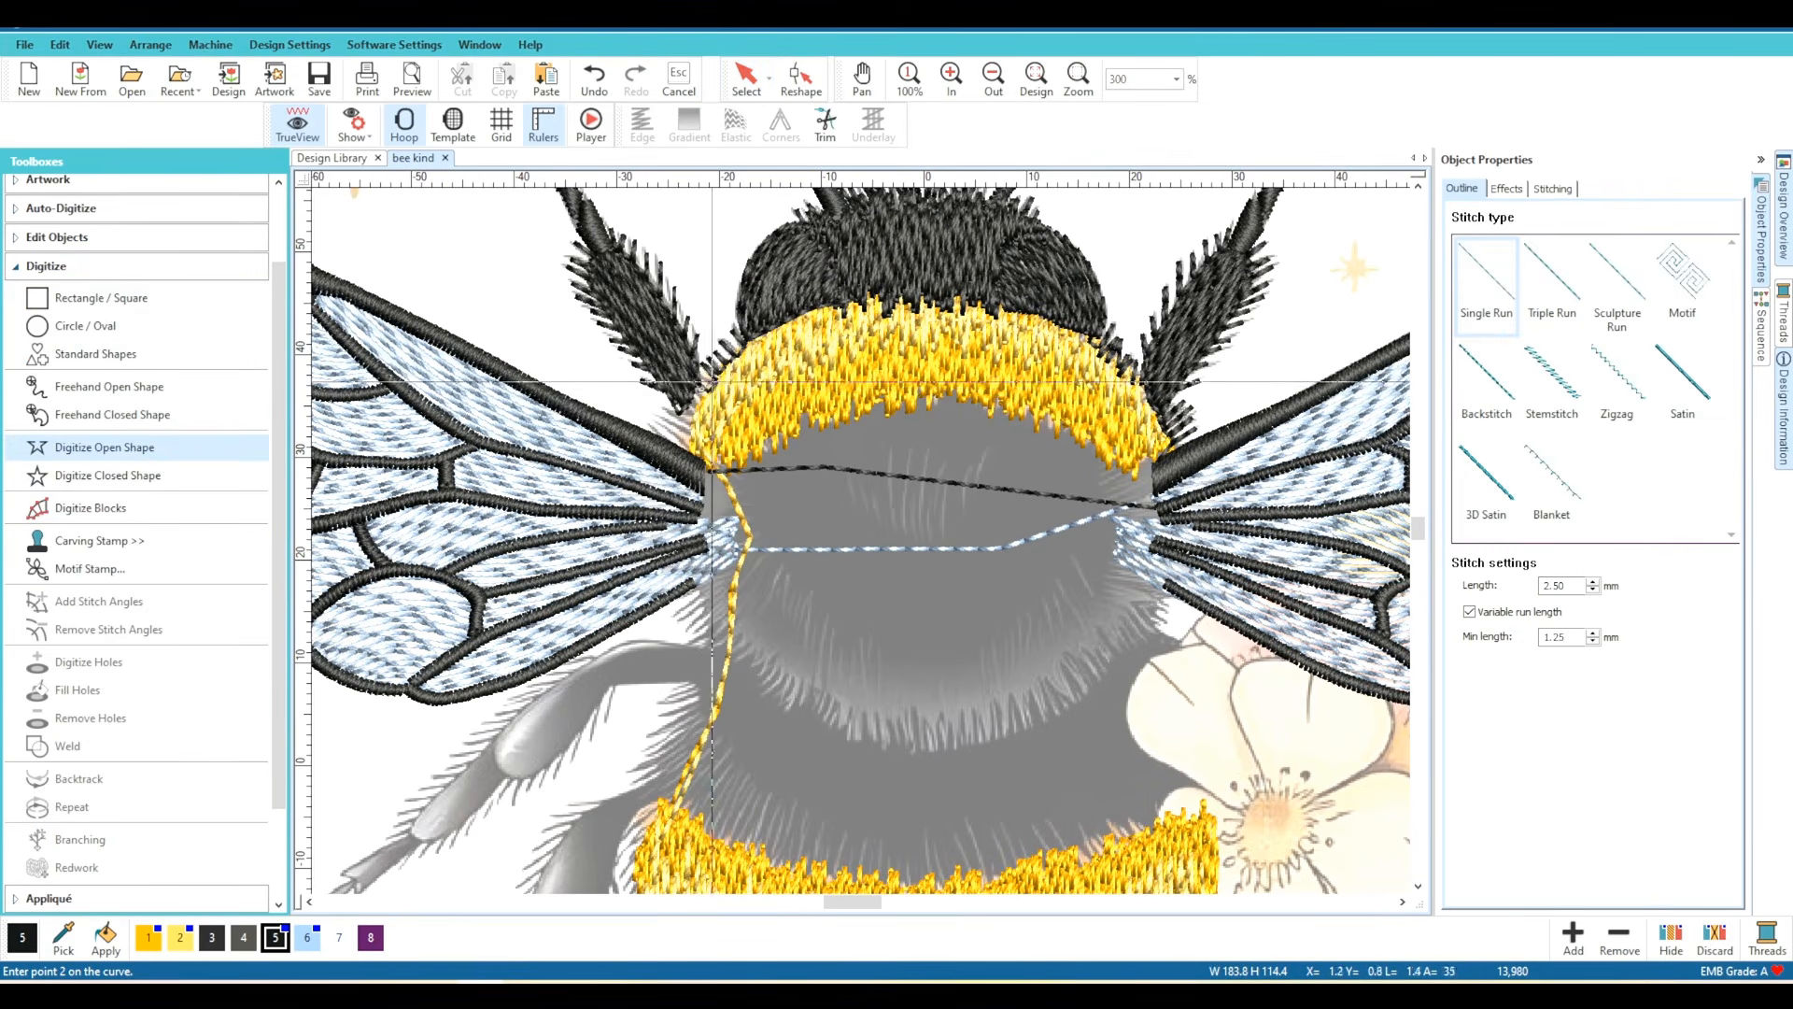
left_click(695, 386)
left_click(687, 395)
left_click(696, 405)
left_click(679, 405)
left_click(707, 424)
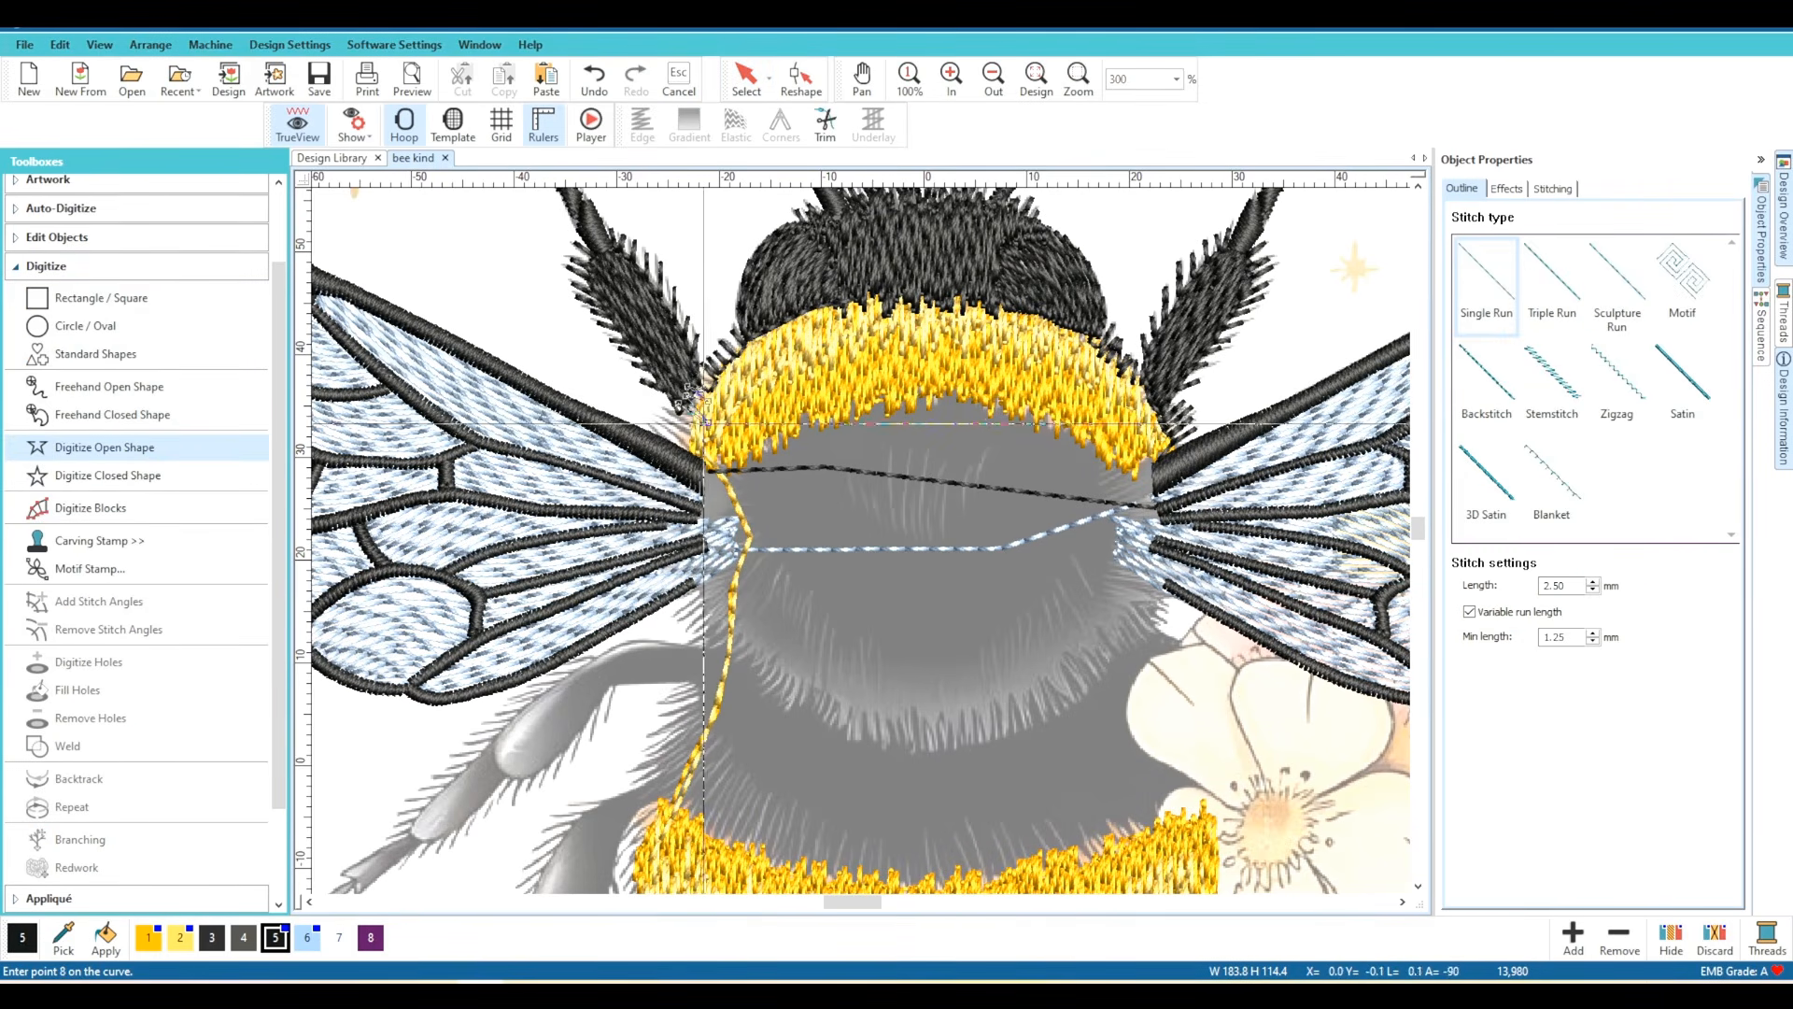
left_click(668, 411)
left_click(702, 430)
left_click(701, 429)
left_click(657, 429)
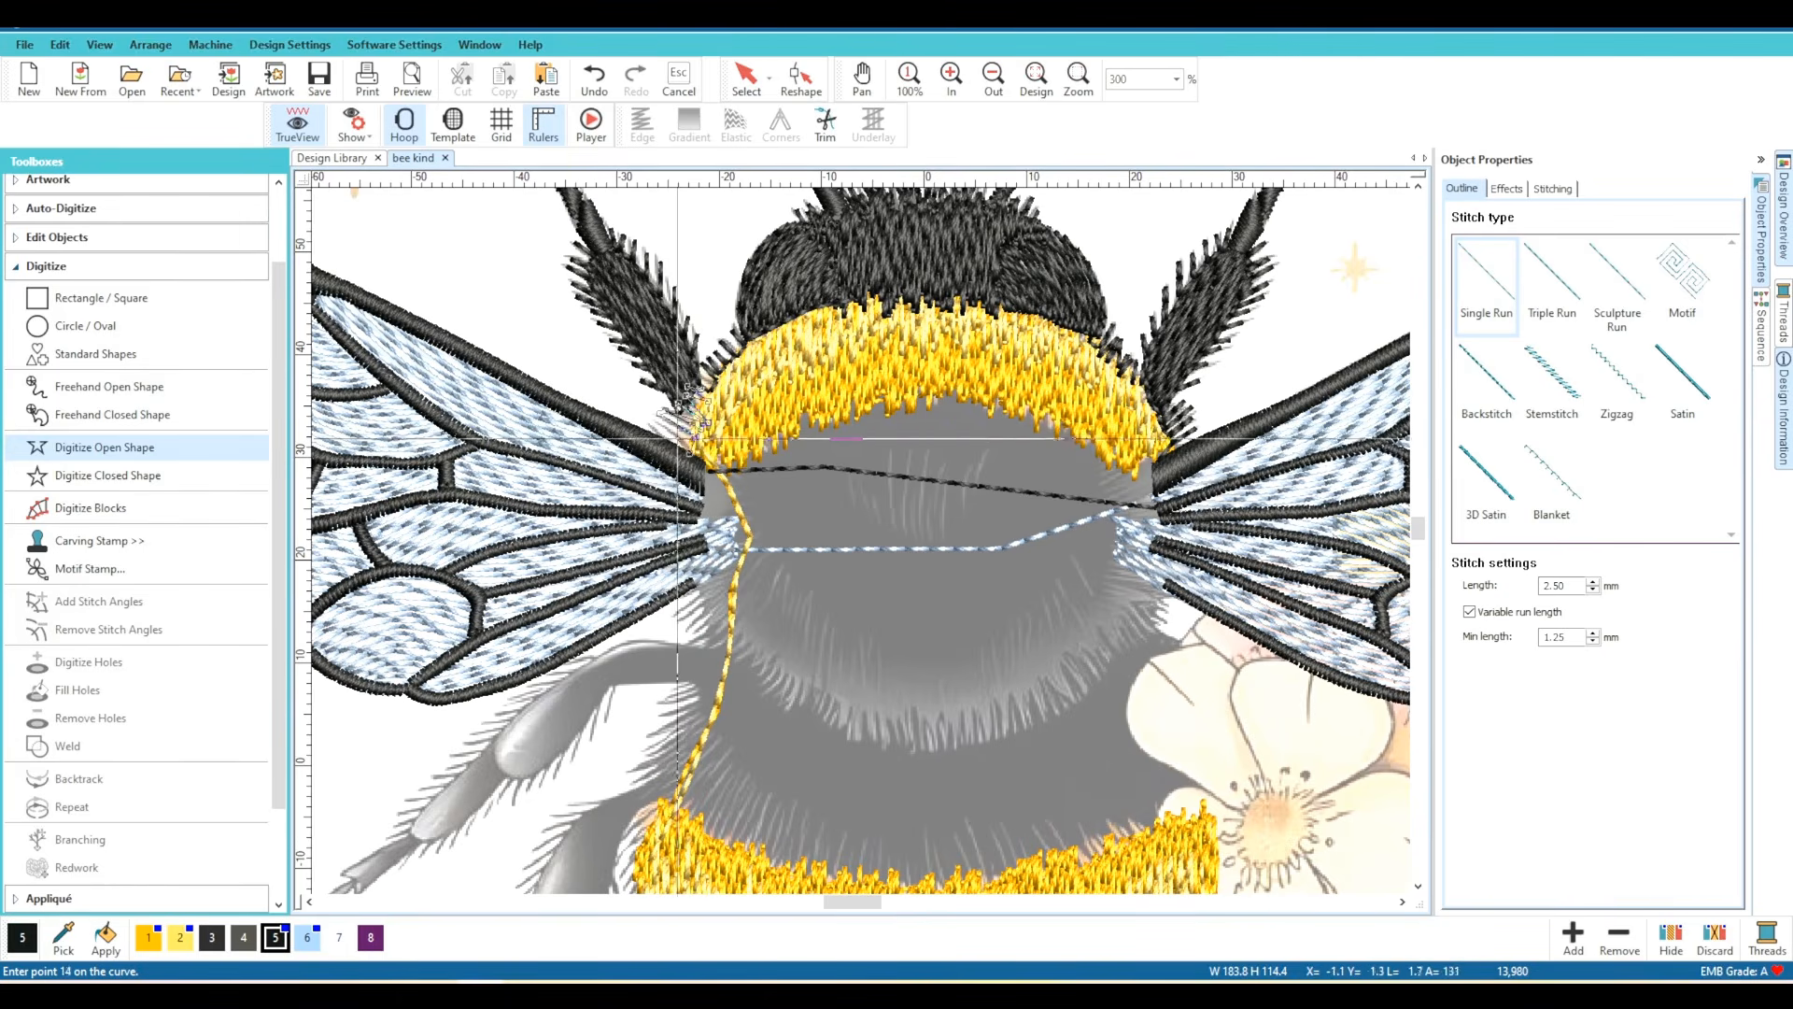
left_click(697, 436)
left_click(658, 432)
left_click(699, 445)
left_click(688, 453)
left_click(694, 433)
left_click(706, 456)
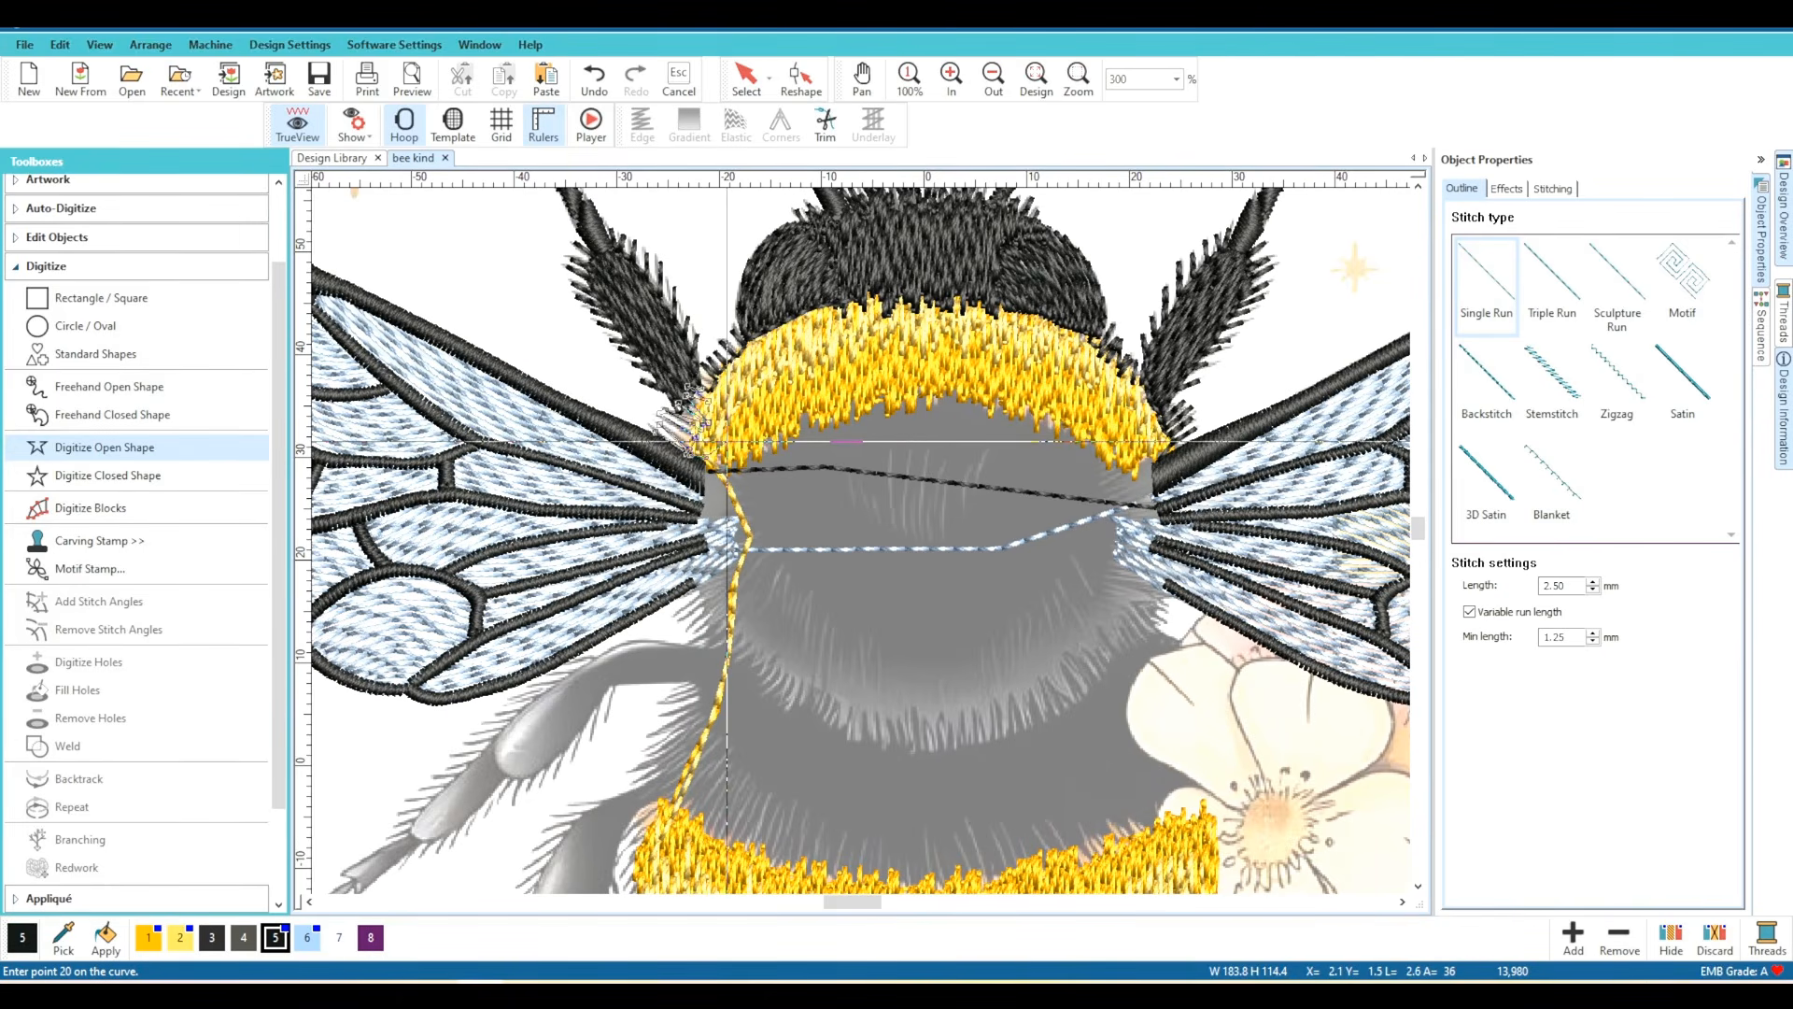
left_click(710, 482)
key("Return")
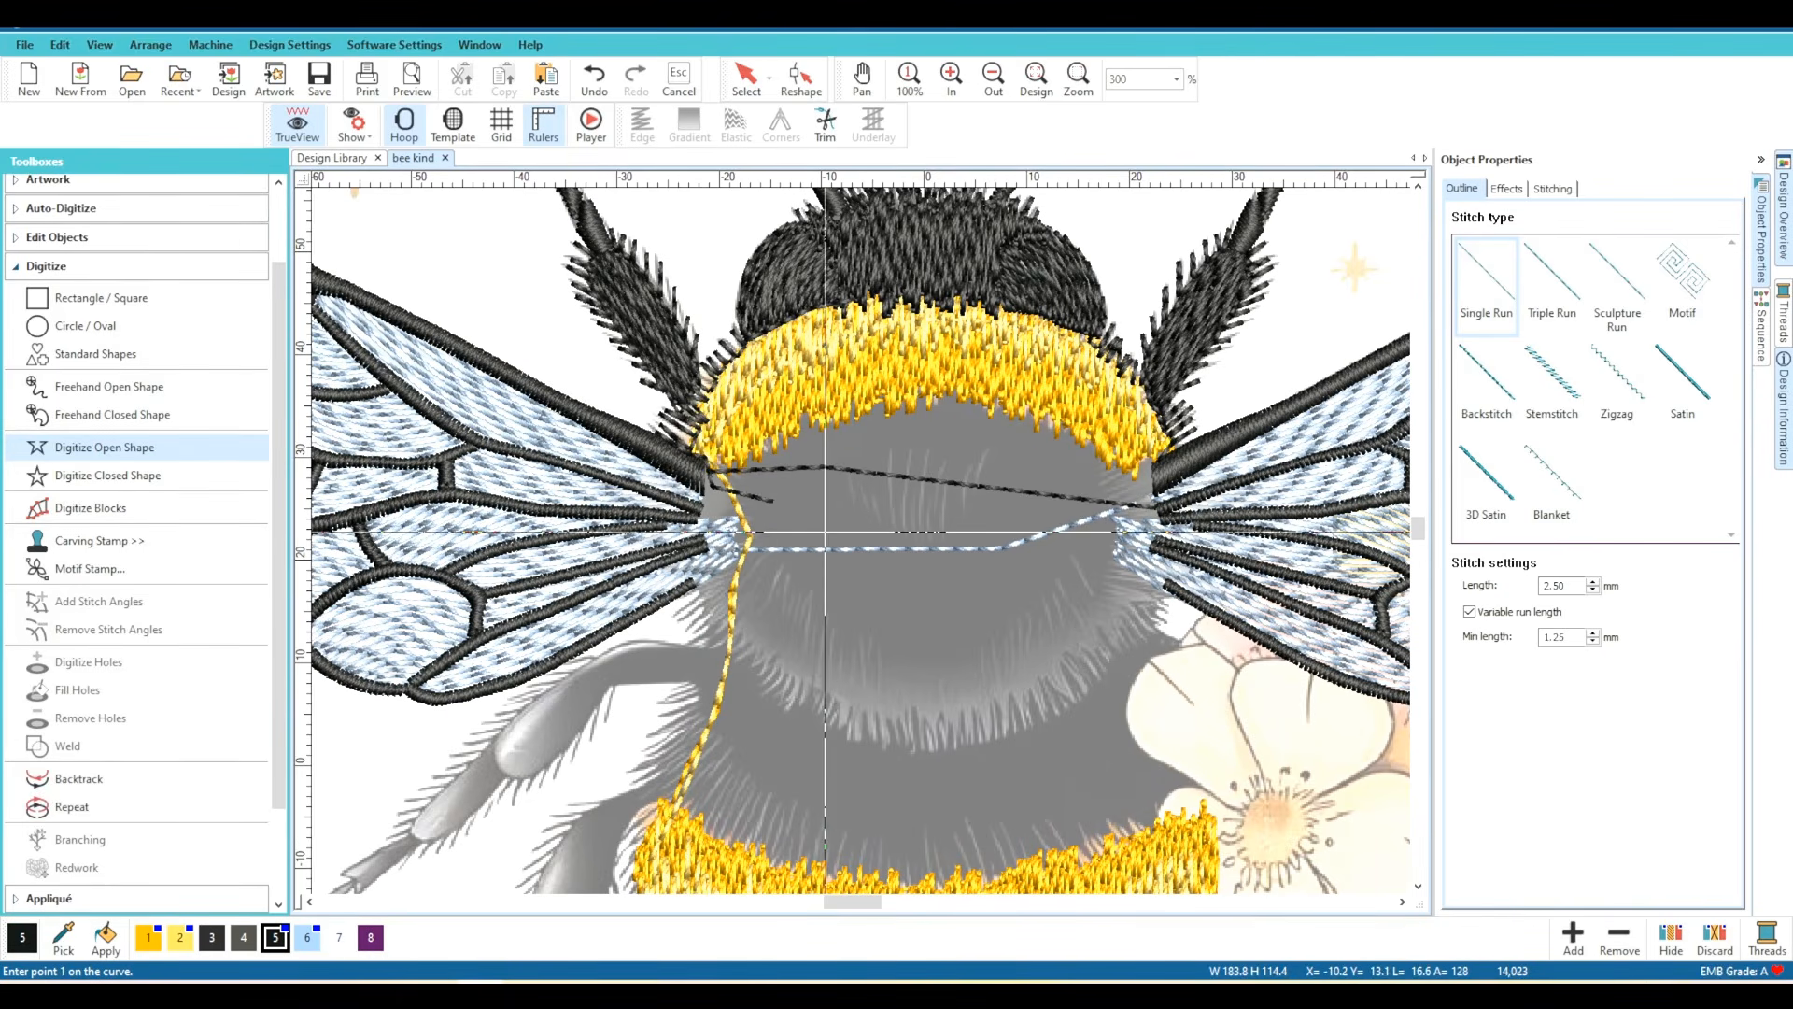
Outline the dark thorax below the upper yellow band as a closed black Tatami fill, with its lower edge curved from wing to wing
left_click(146, 484)
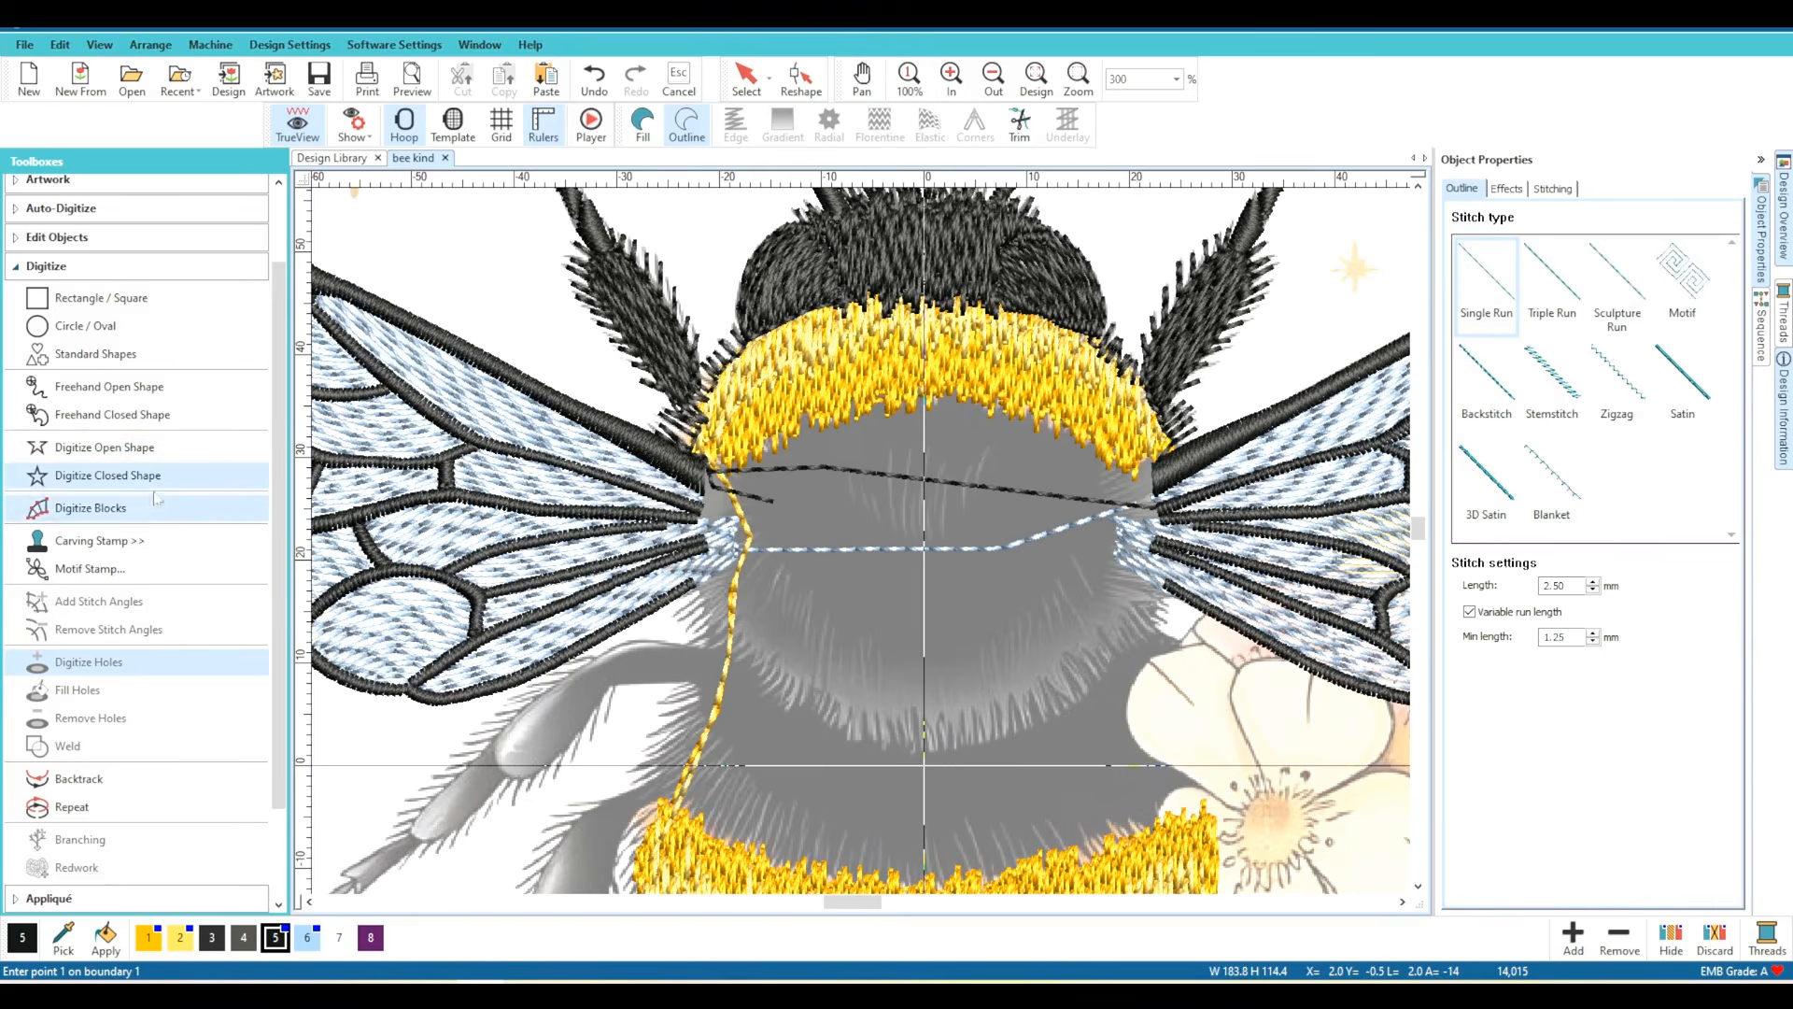
left_click(643, 121)
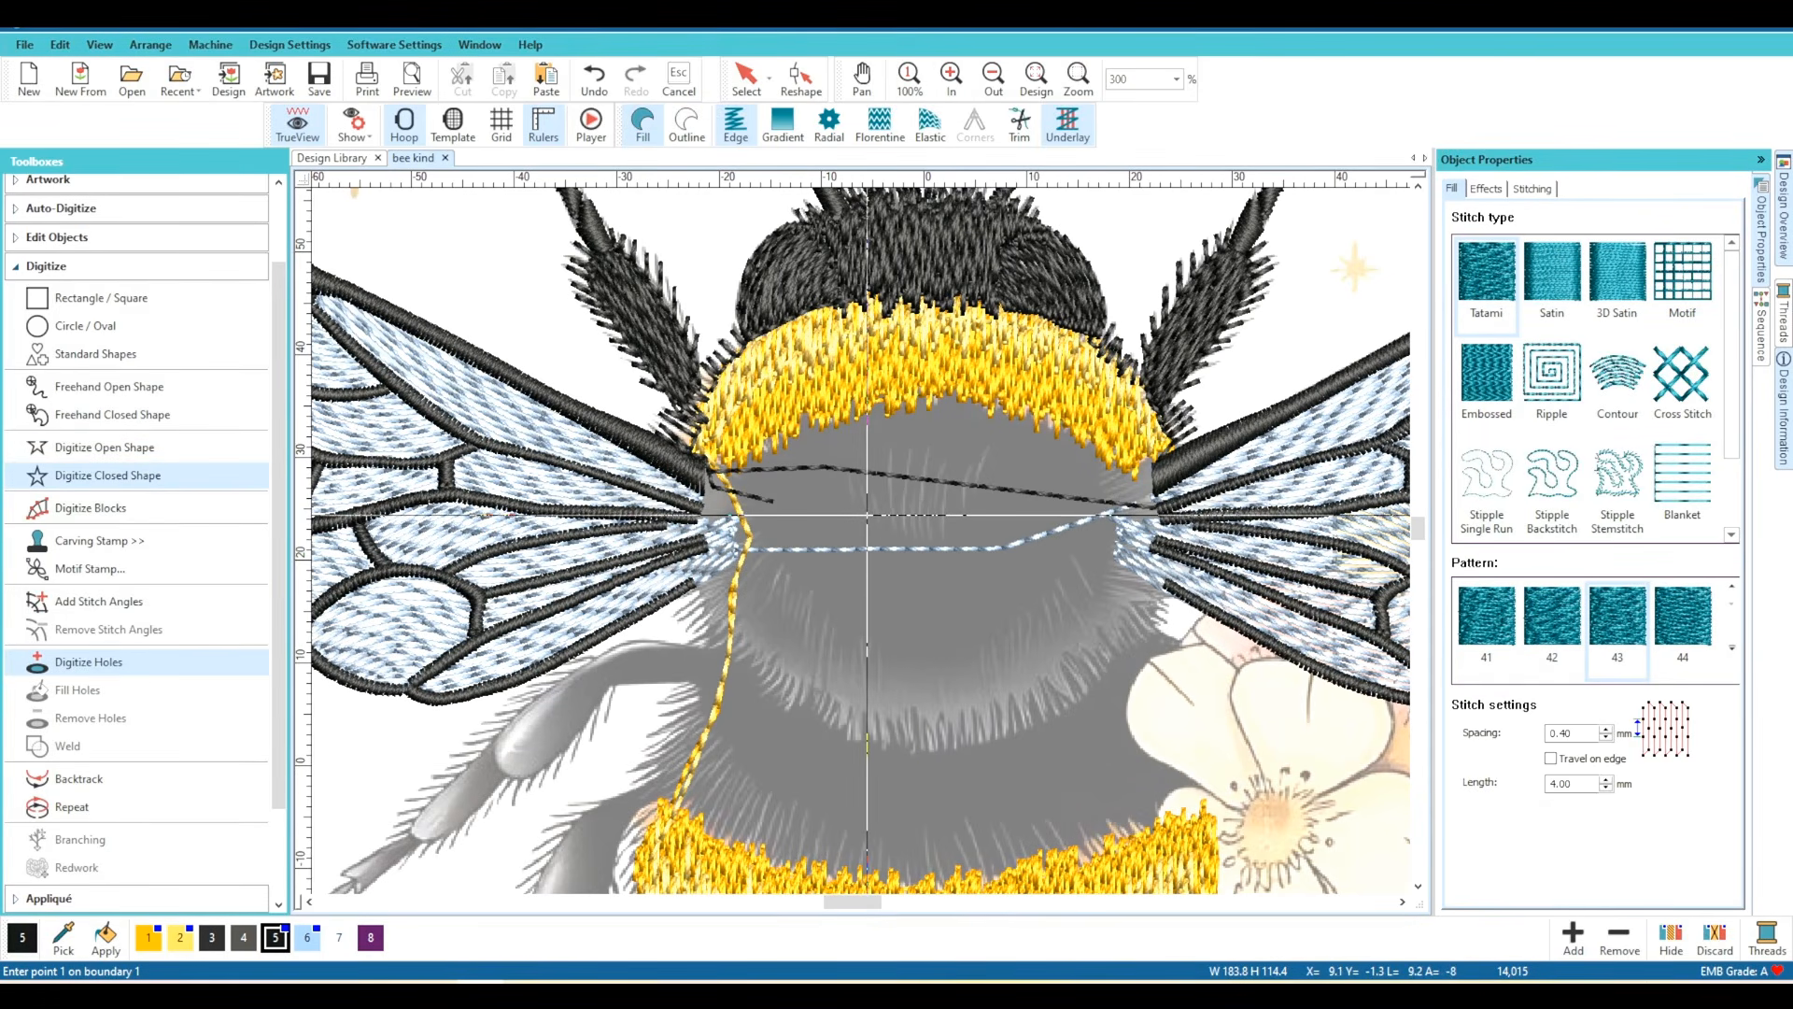
key("t")
left_click(701, 495)
right_click(697, 590)
left_click(736, 651)
right_click(794, 699)
left_click(858, 734)
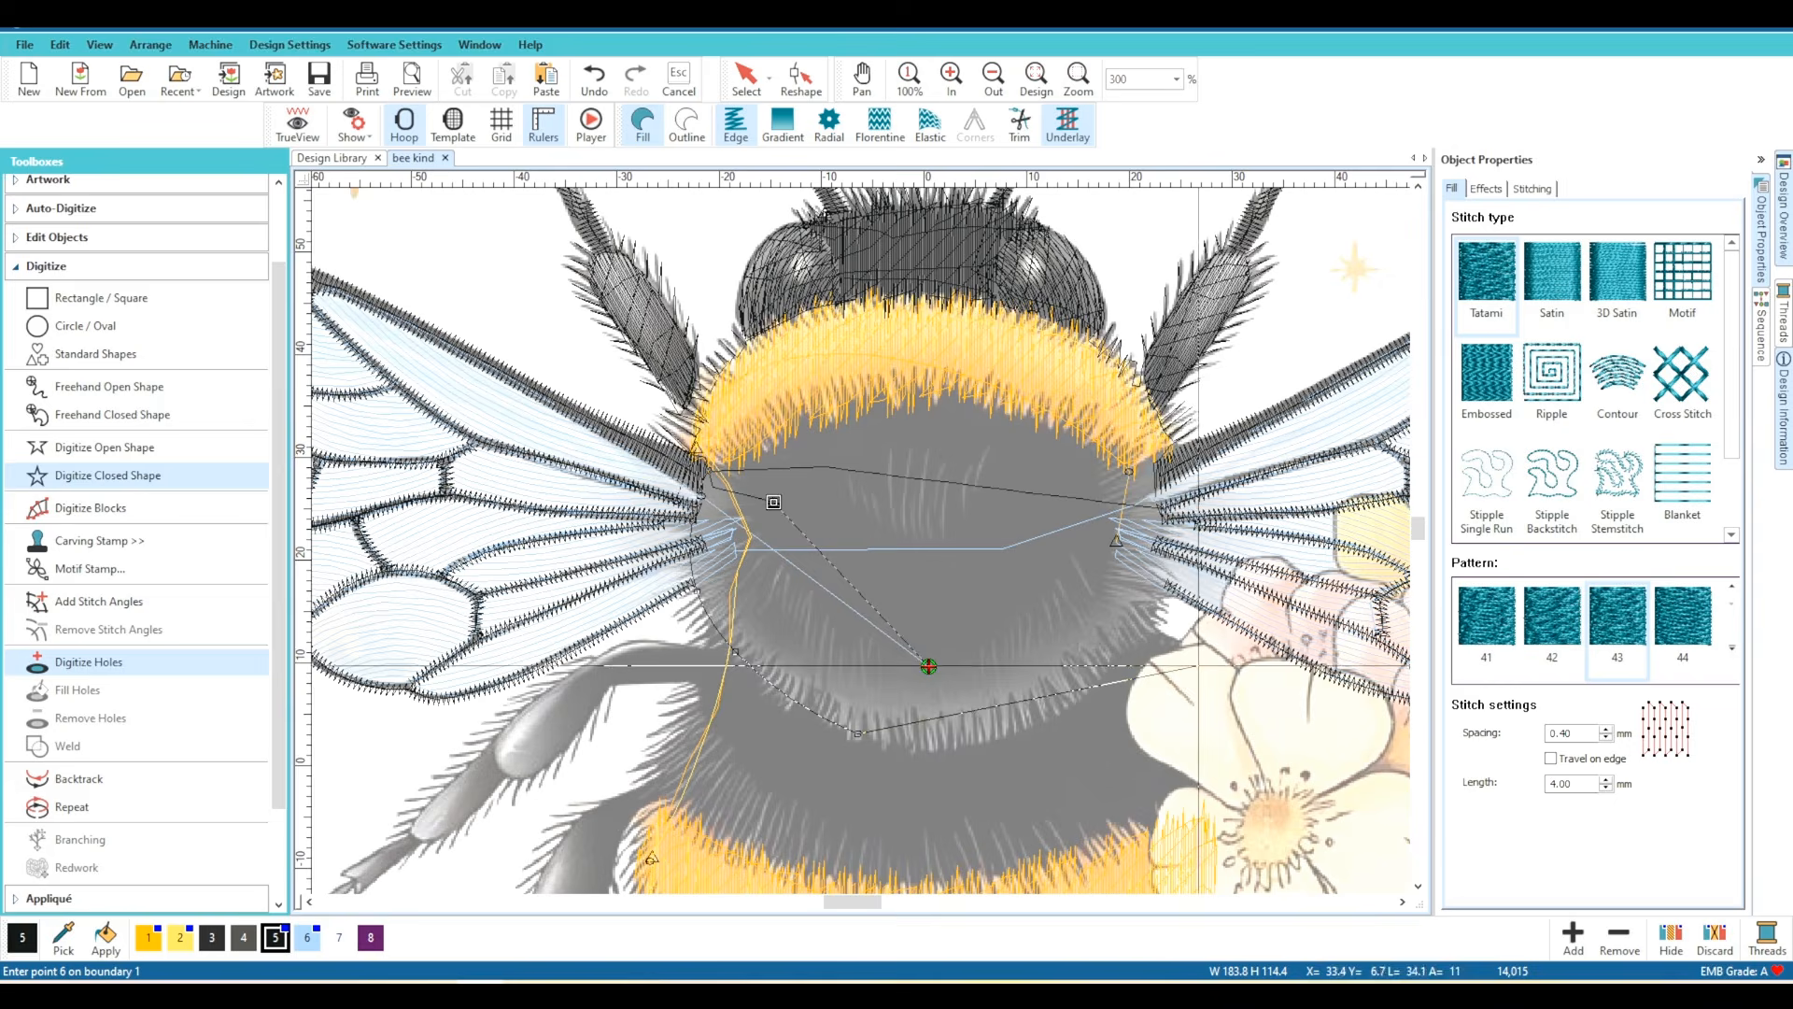
left_click(1039, 721)
right_click(1150, 631)
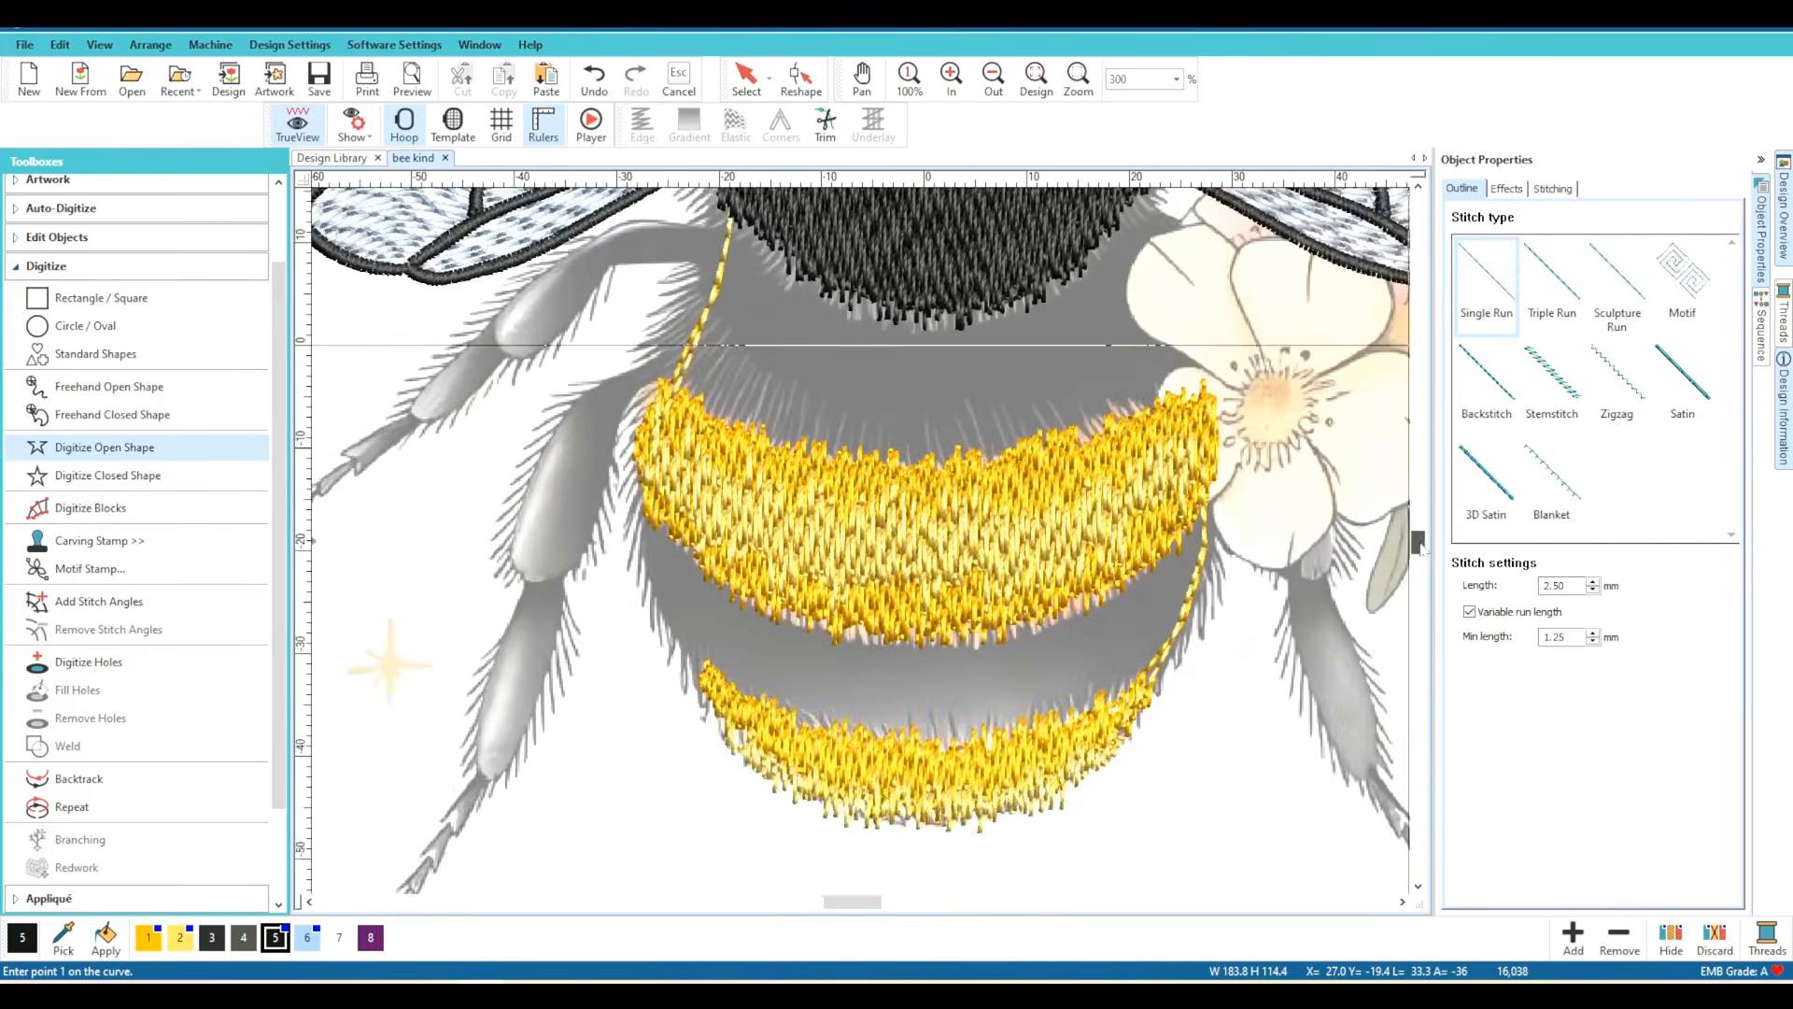
Digitize satin blocks for the narrow foot segments of the left middle leg, from the hooked tip up to the thicker segment
left_click_drag(1418, 556, 1422, 545)
mouse_move(864, 906)
left_mouse_down()
mouse_move(885, 909)
mouse_move(861, 911)
left_mouse_up()
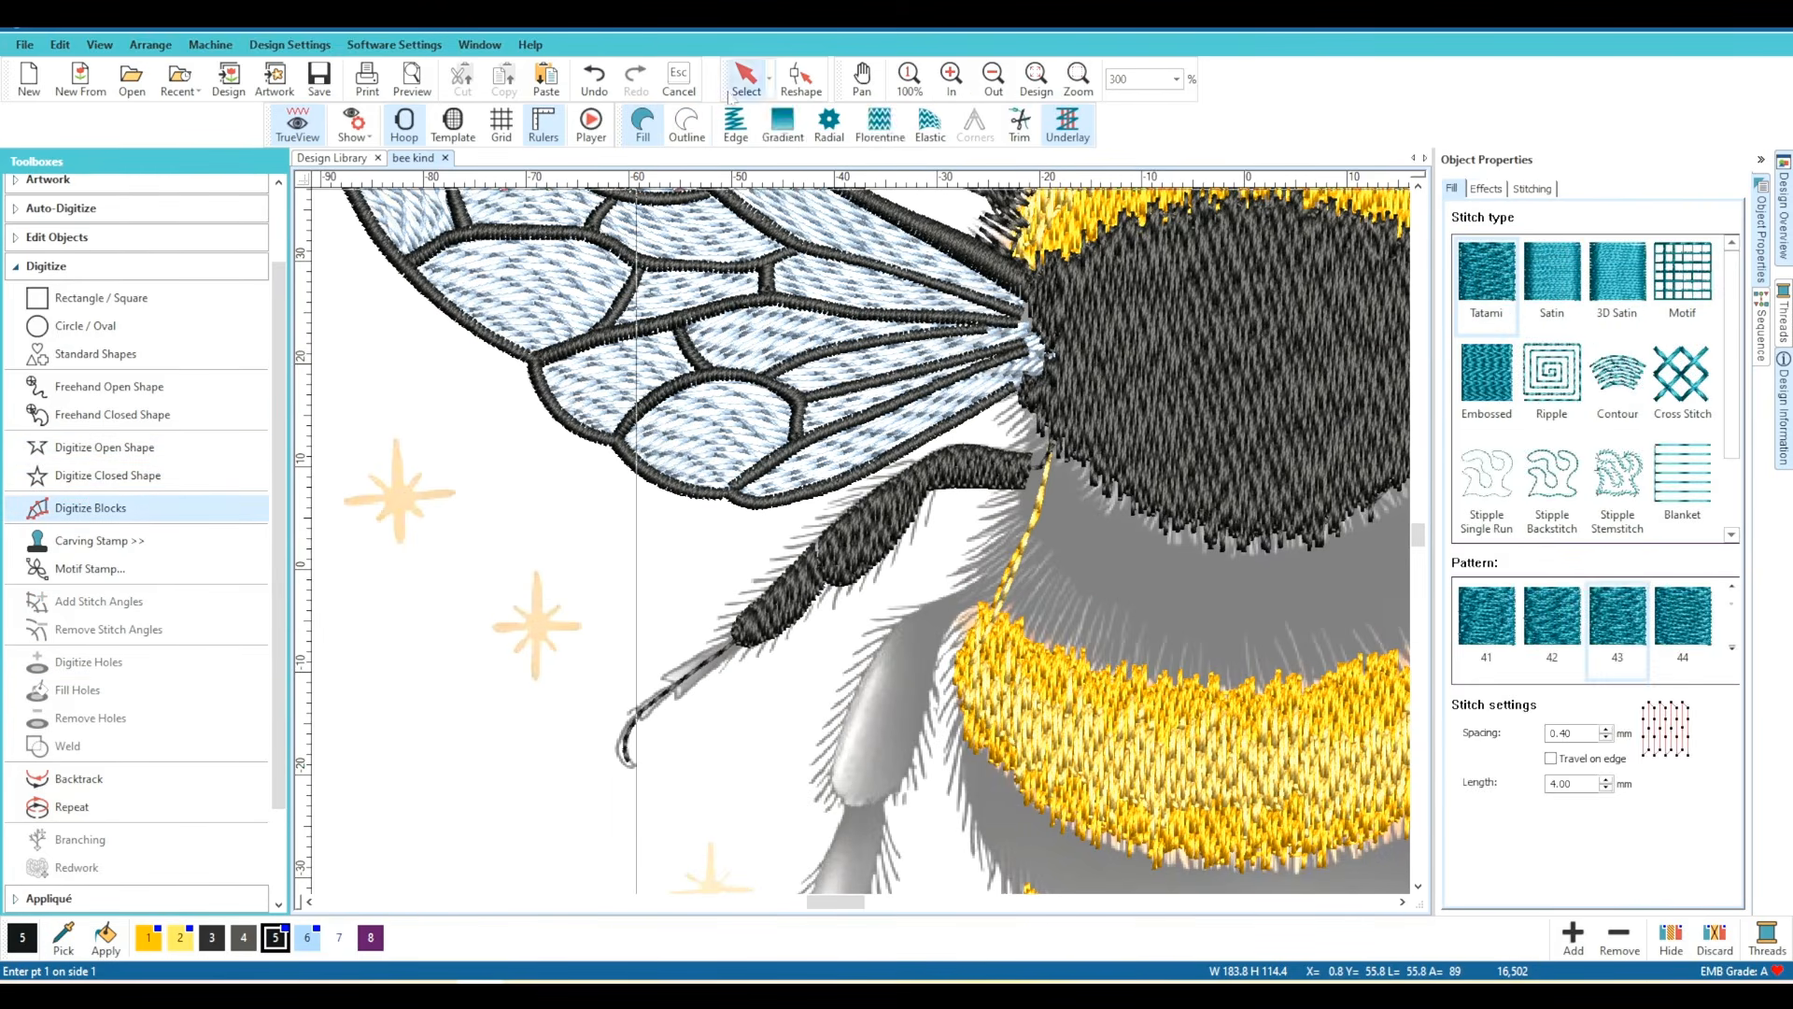
left_click(636, 761)
left_click(647, 712)
left_click(669, 687)
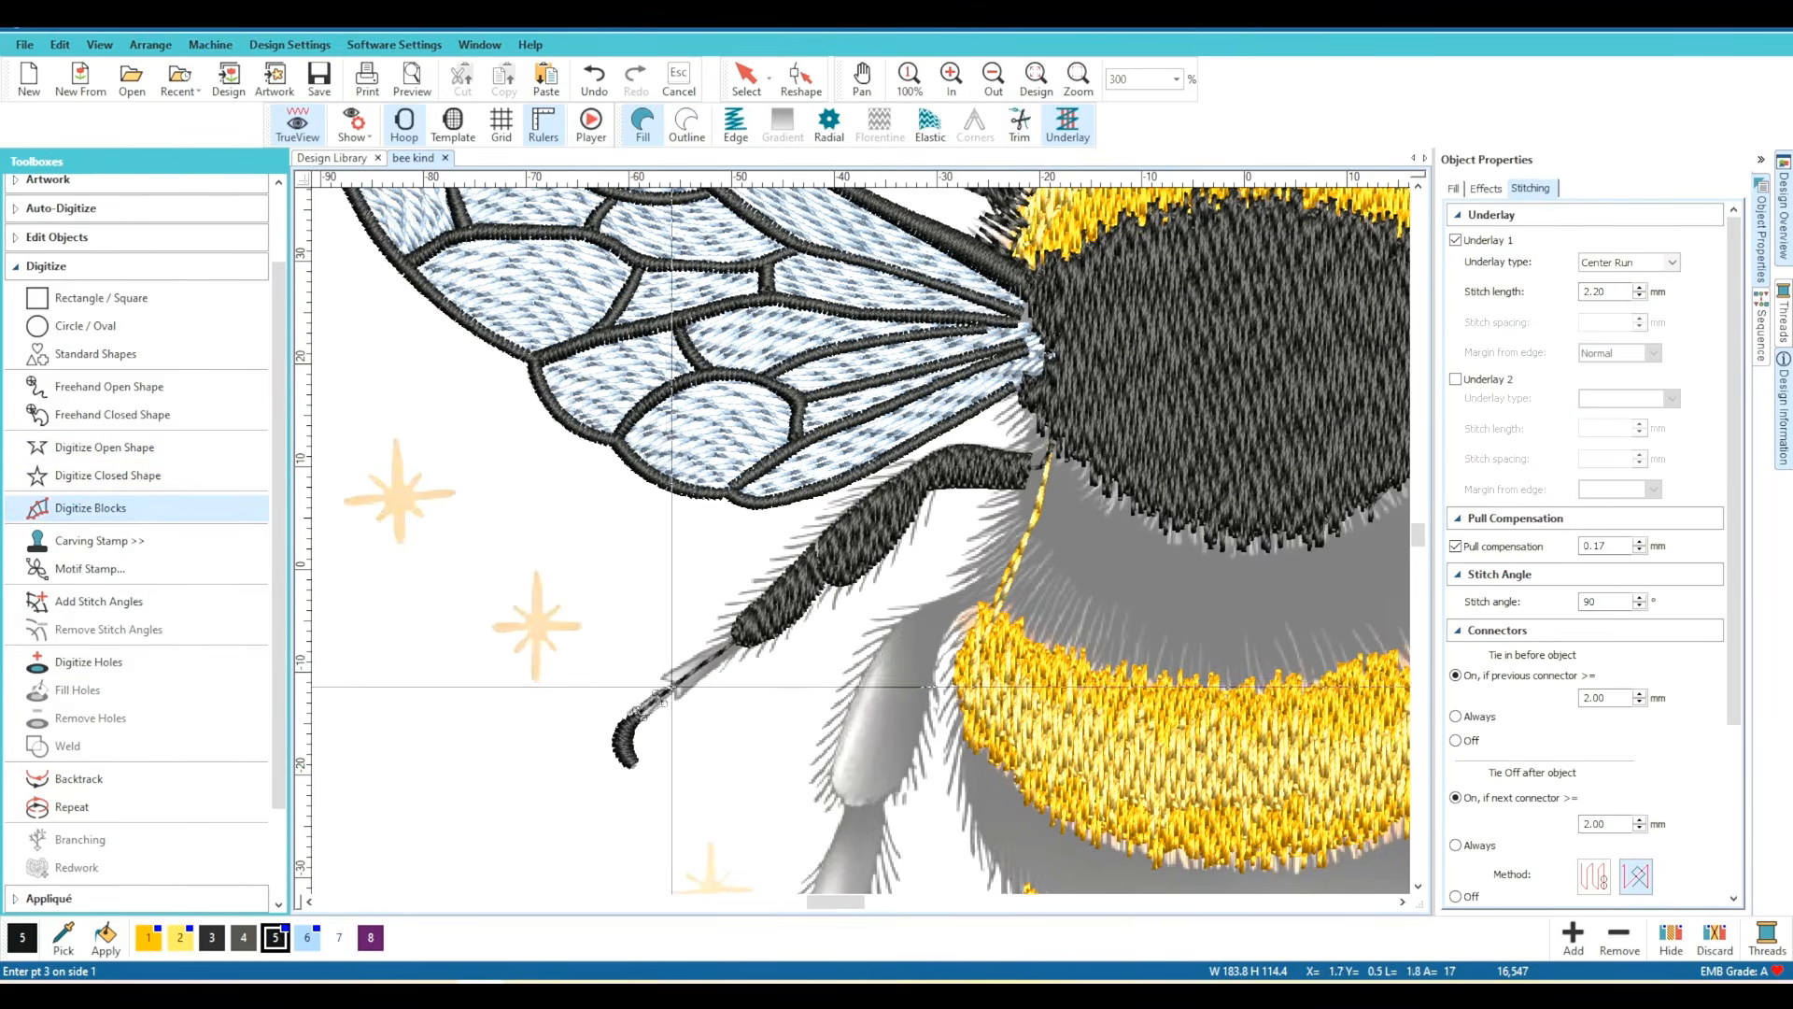
left_click(697, 665)
left_click(750, 645)
key("Return")
Digitize a Single Run zigzag of black hairs along the left middle leg's upper edge, from the foot joint up to the knee
left_click(105, 448)
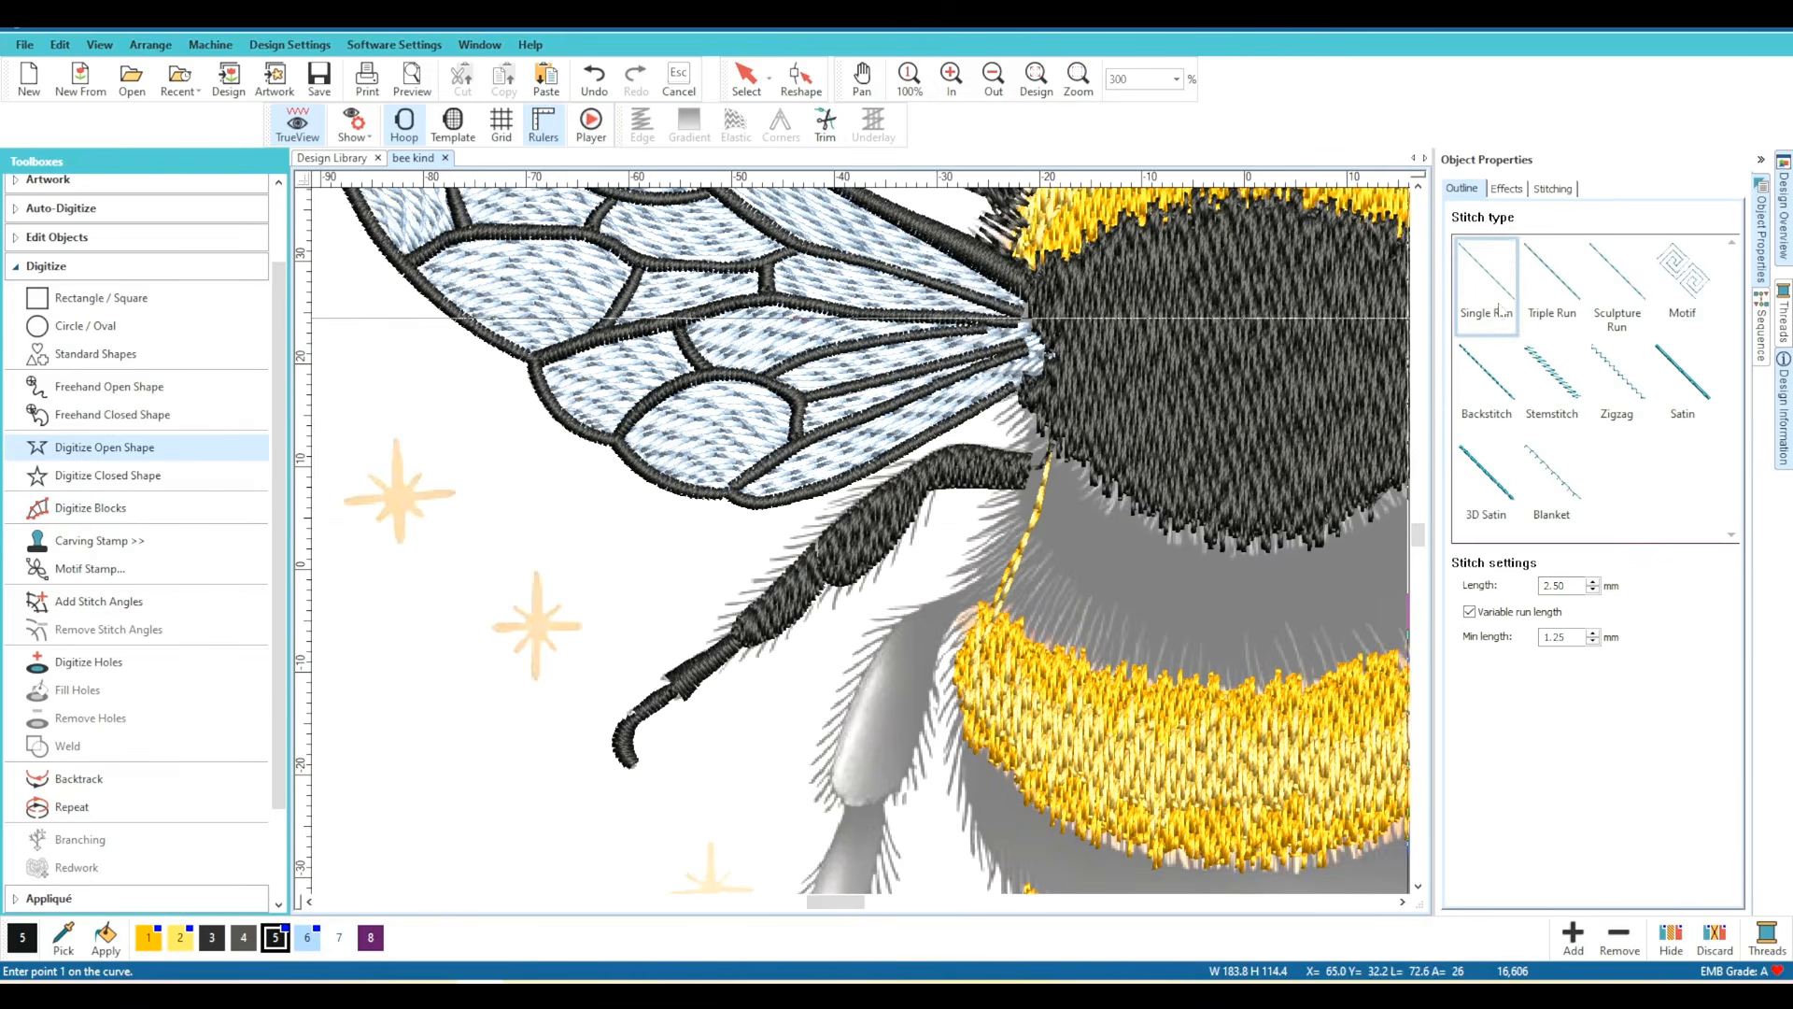
left_click(708, 640)
left_click(718, 616)
left_click(741, 593)
left_click(752, 581)
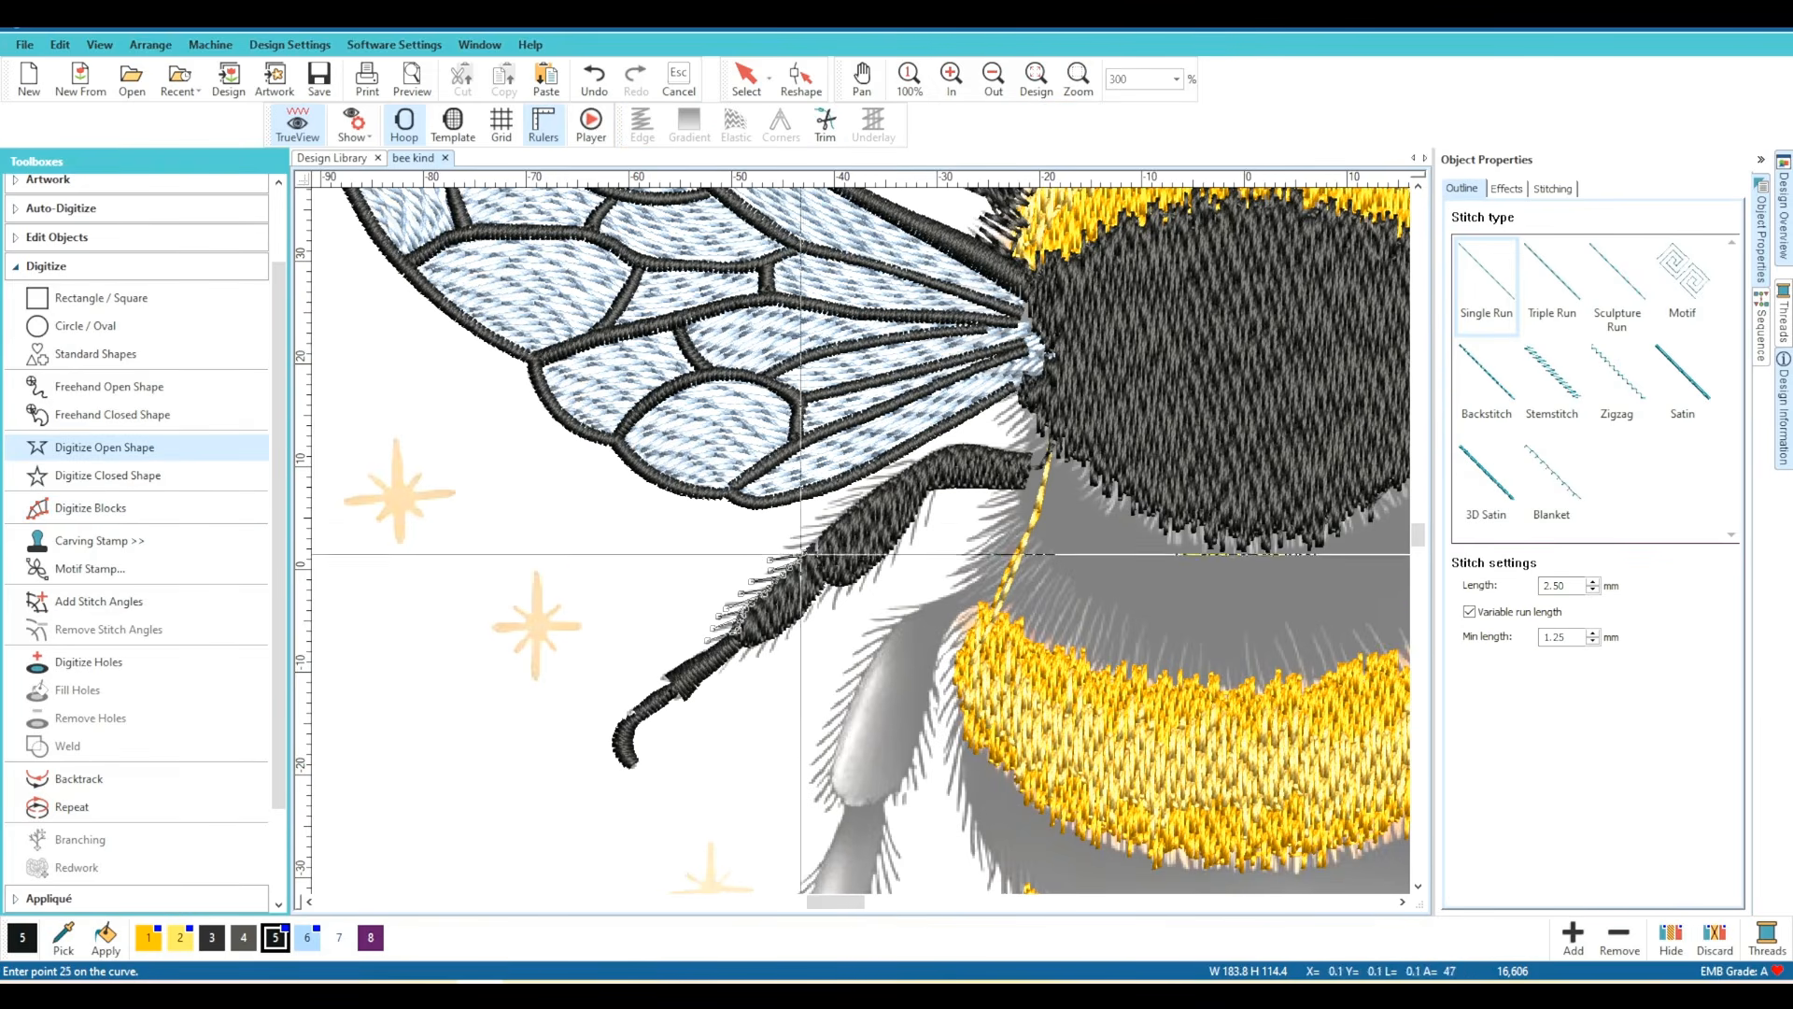
left_click(770, 560)
left_click(786, 539)
left_click(830, 504)
left_click(847, 490)
left_click(882, 467)
left_click(920, 461)
left_click(924, 476)
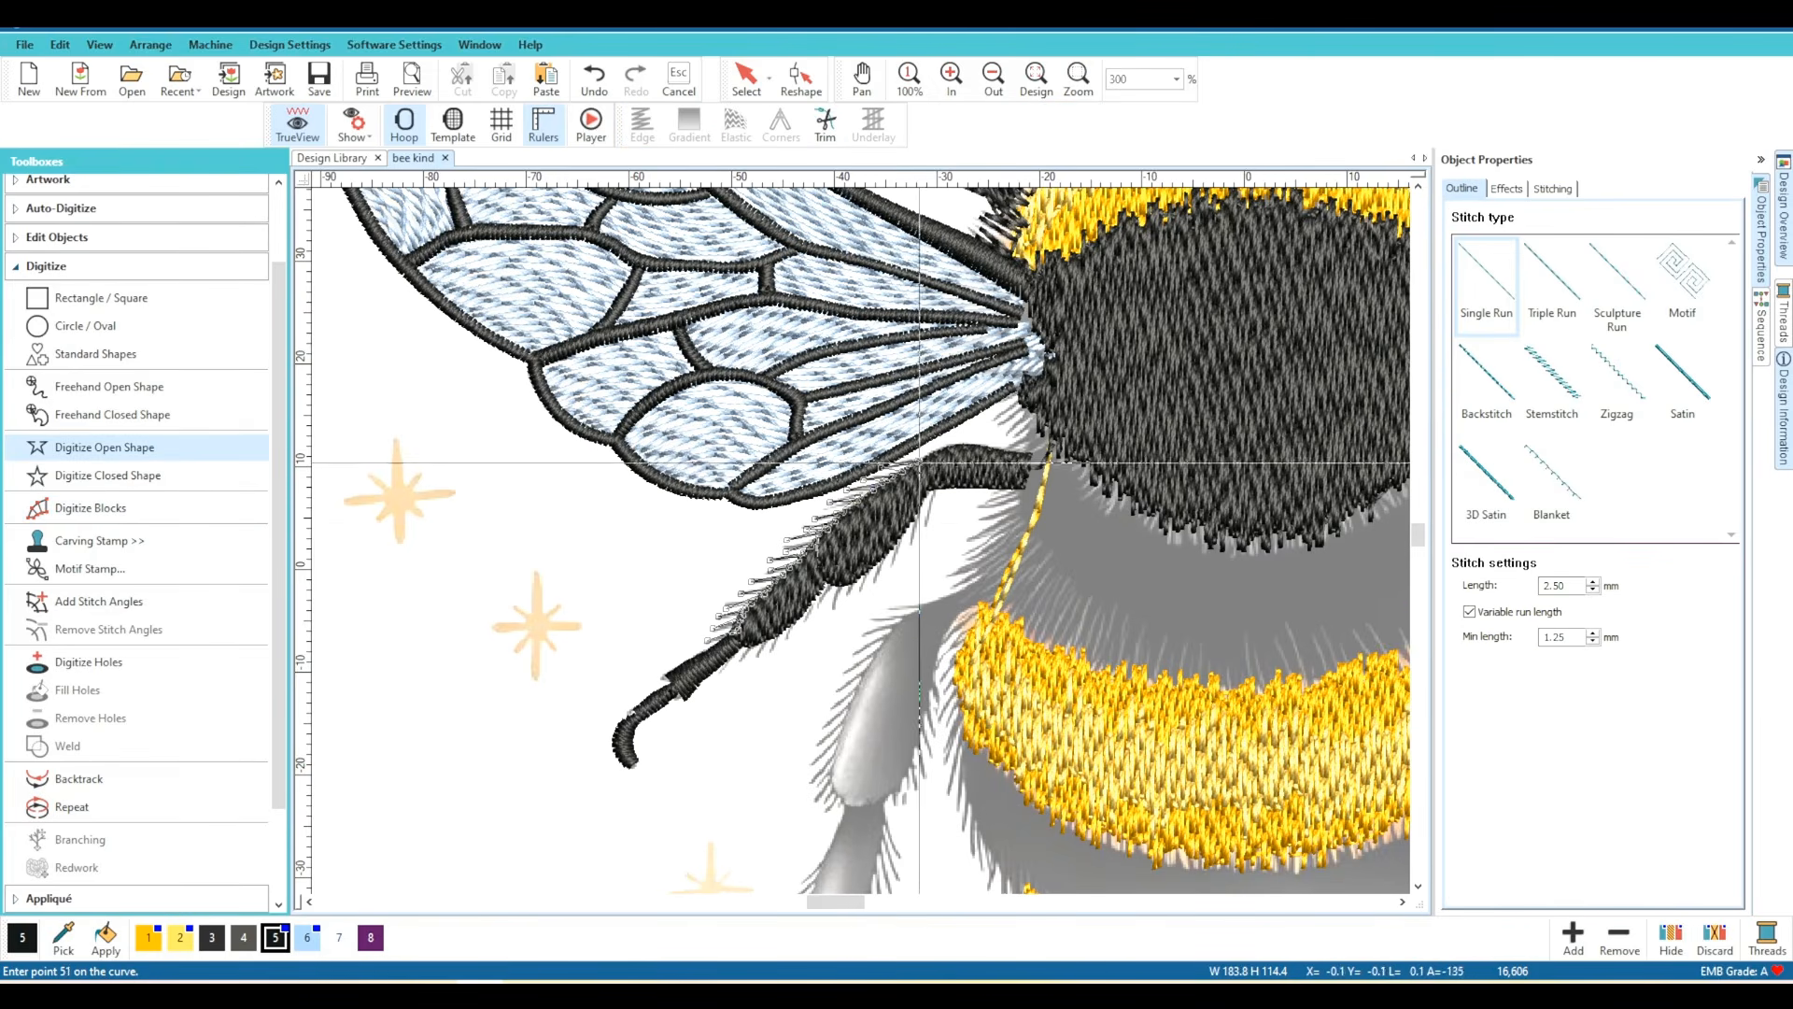
Continue the hair run back down through the left middle leg and zigzag it along the lower edge up to the knee
left_click(896, 495)
left_click(845, 519)
left_click(822, 561)
left_click(794, 598)
left_click(778, 631)
left_click(778, 630)
left_click(764, 639)
left_click(749, 645)
left_click(738, 666)
left_click(751, 647)
left_click(754, 664)
left_click(764, 641)
left_click(772, 652)
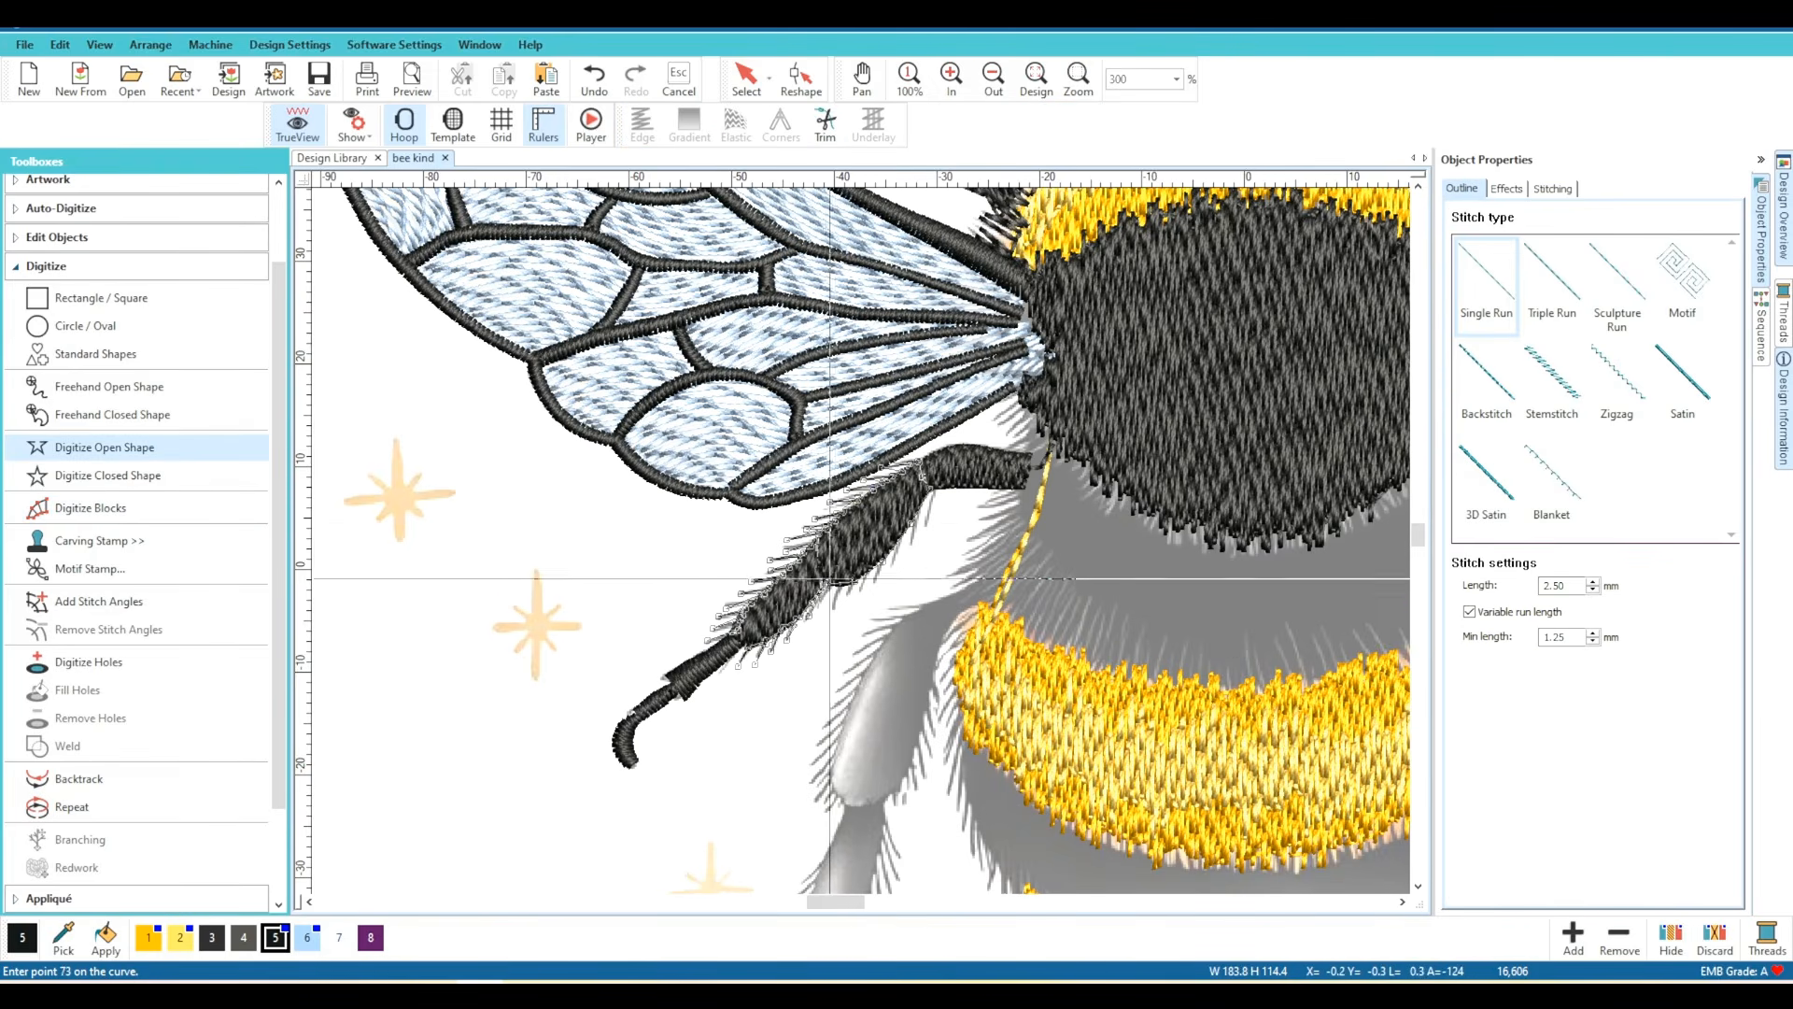
left_click(834, 606)
left_click(843, 580)
left_click(851, 600)
left_click(865, 596)
left_click(878, 565)
left_click(891, 573)
left_click(902, 541)
left_click(930, 523)
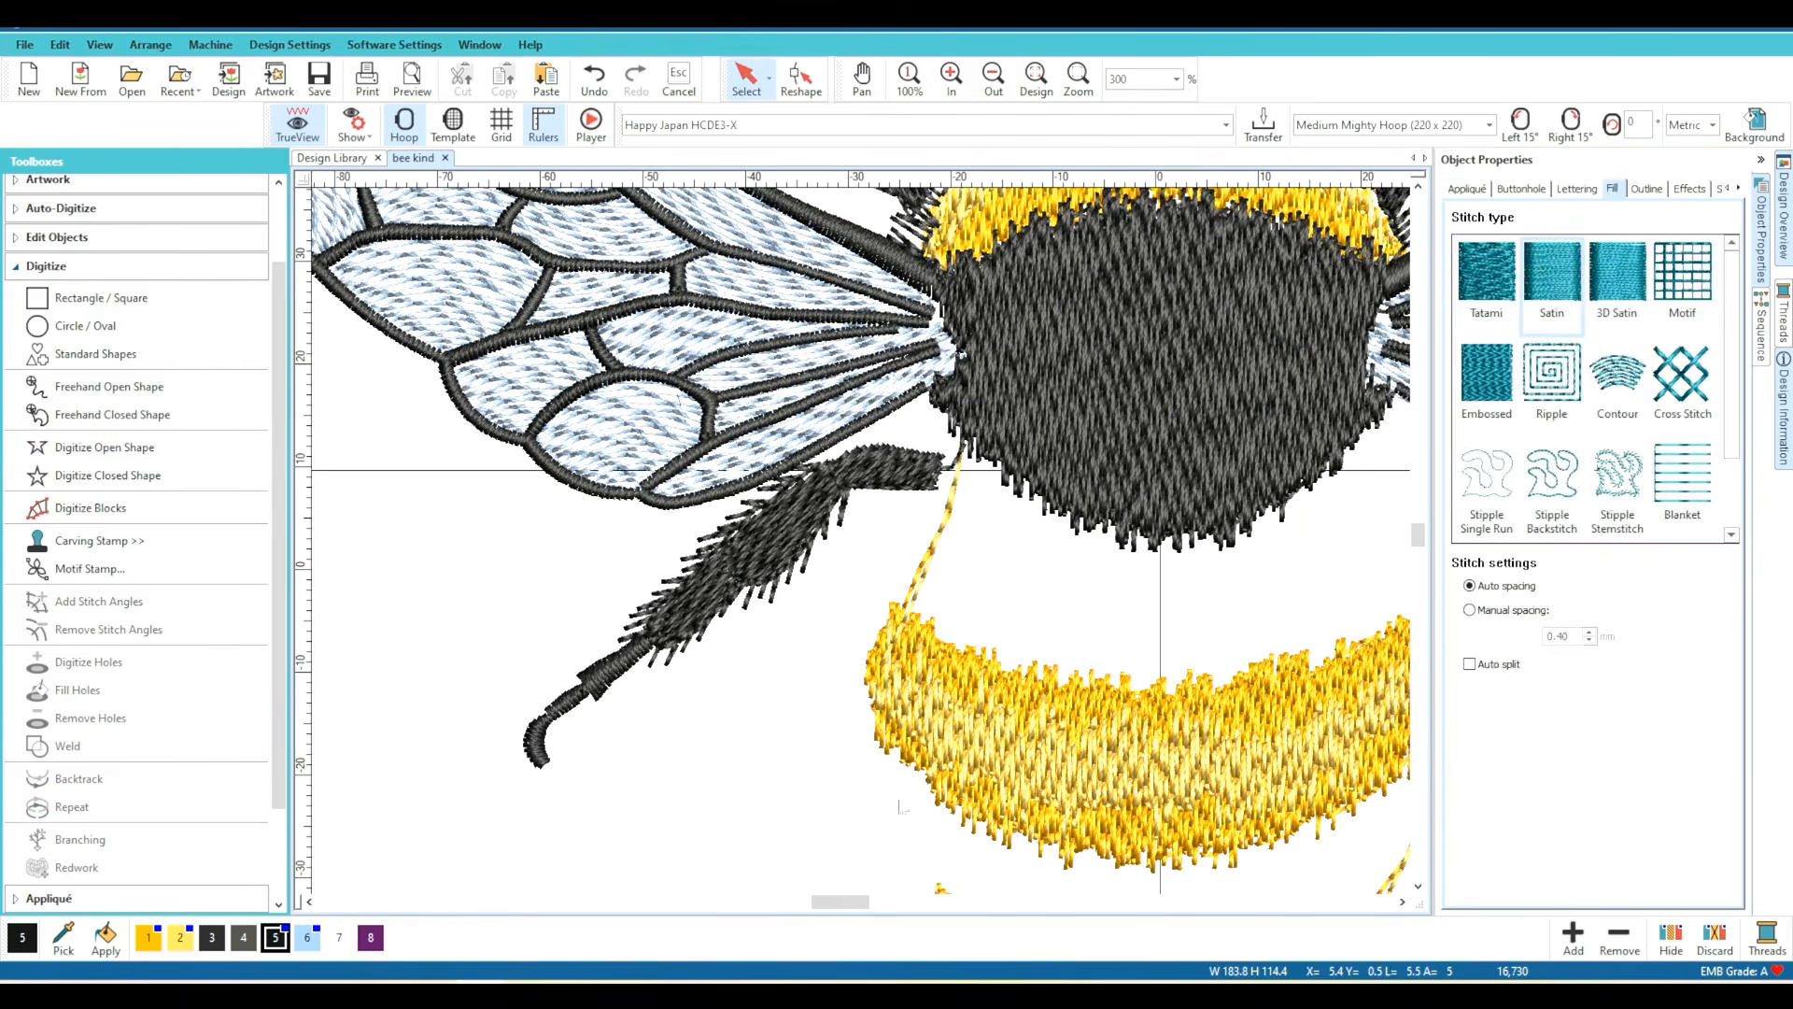
Digitize a short Single Run connector from the left middle leg's base down to the base of the left hind leg
left_click(1762, 327)
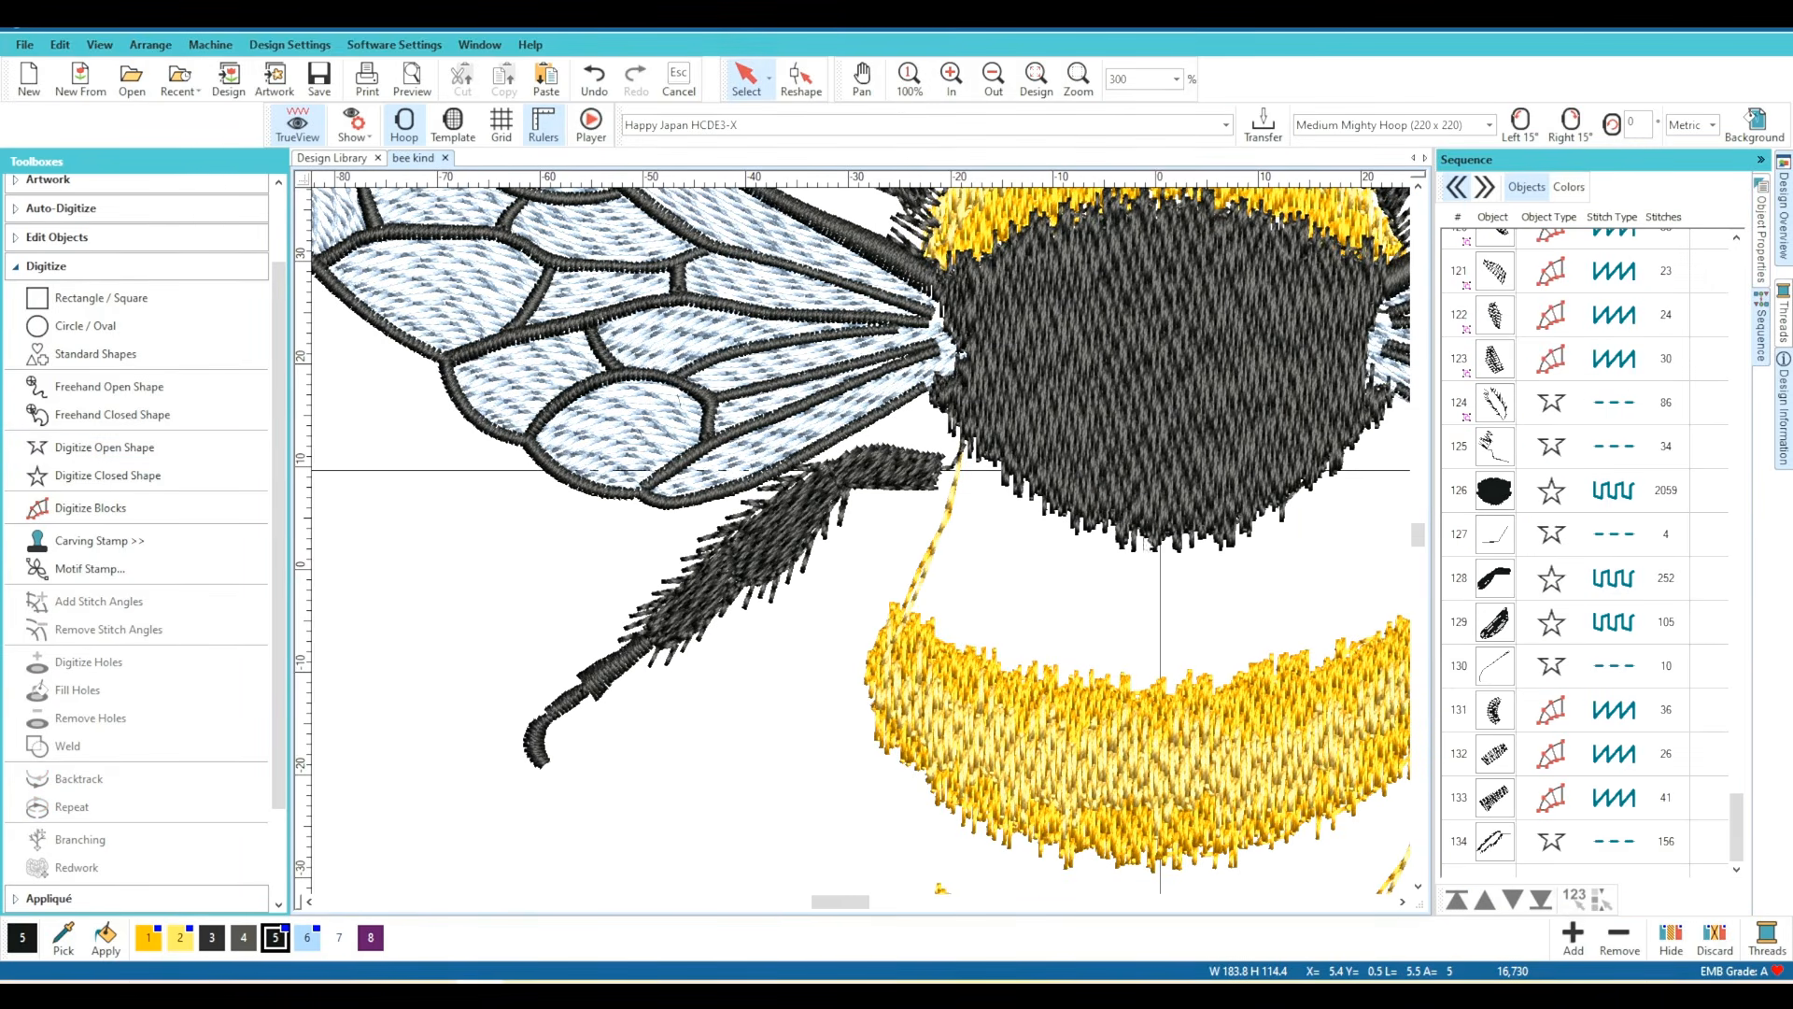
left_click(912, 465)
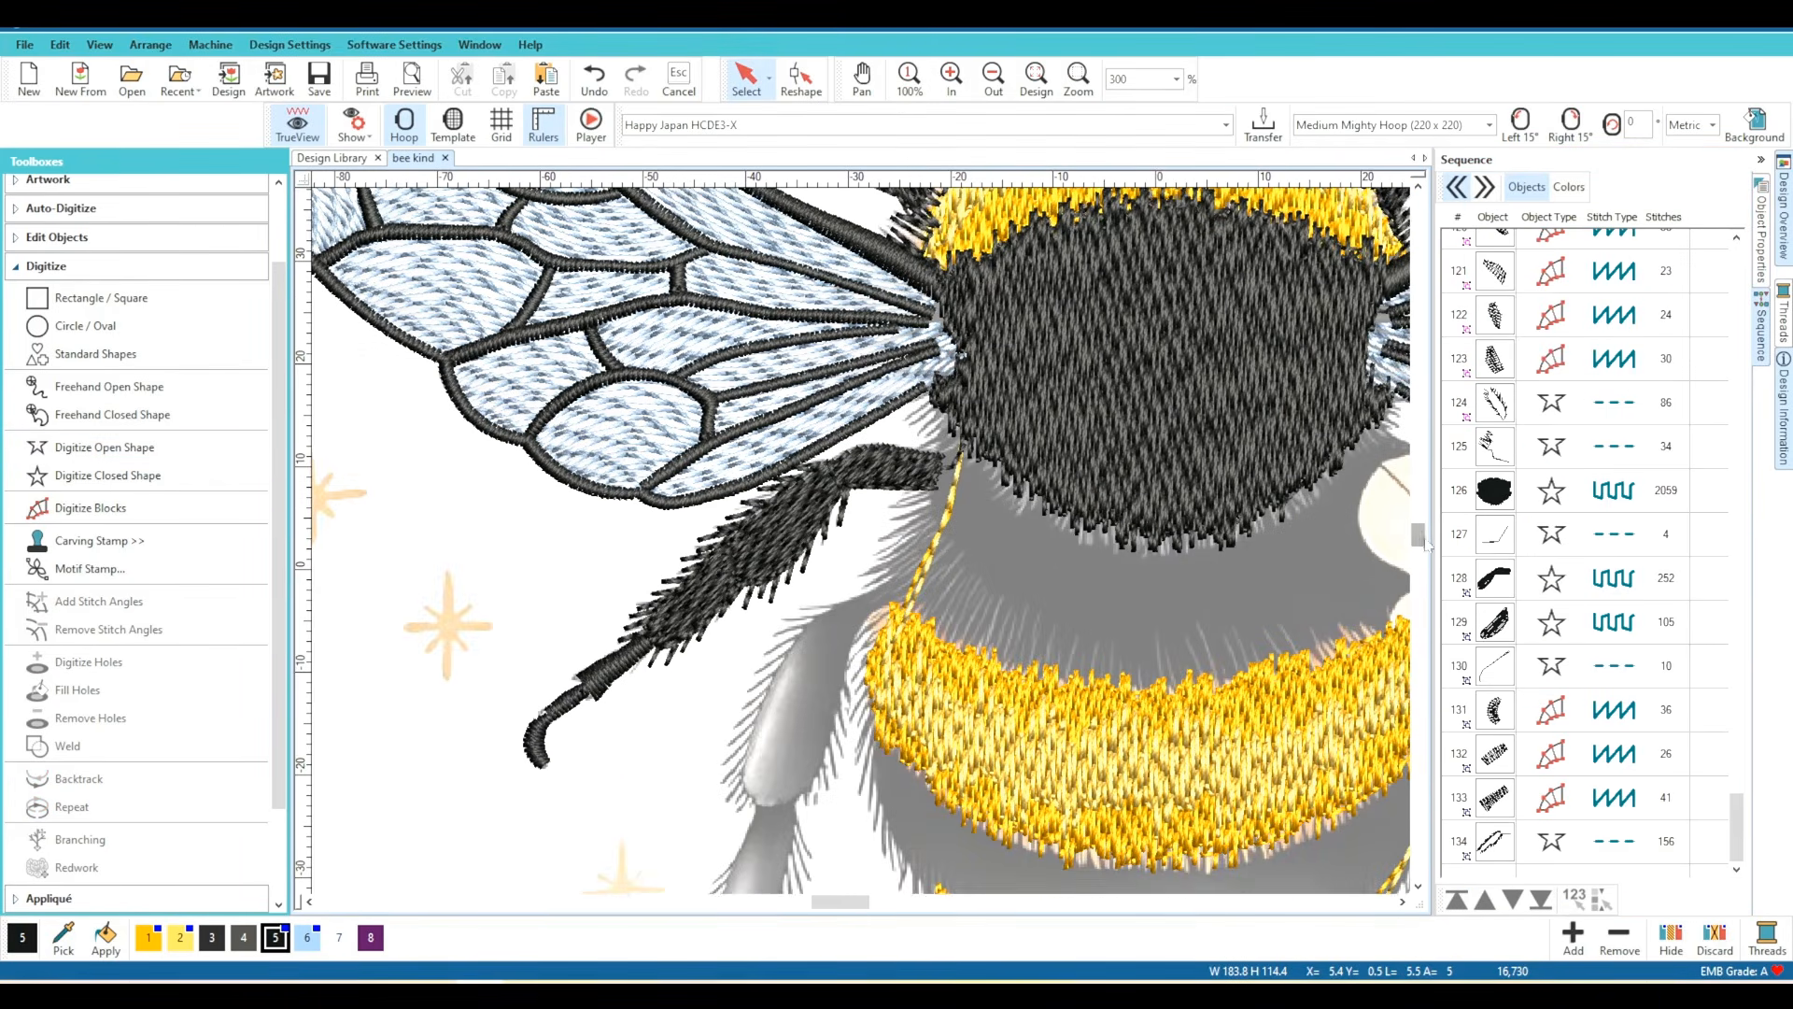
left_click_drag(1421, 538, 1353, 539)
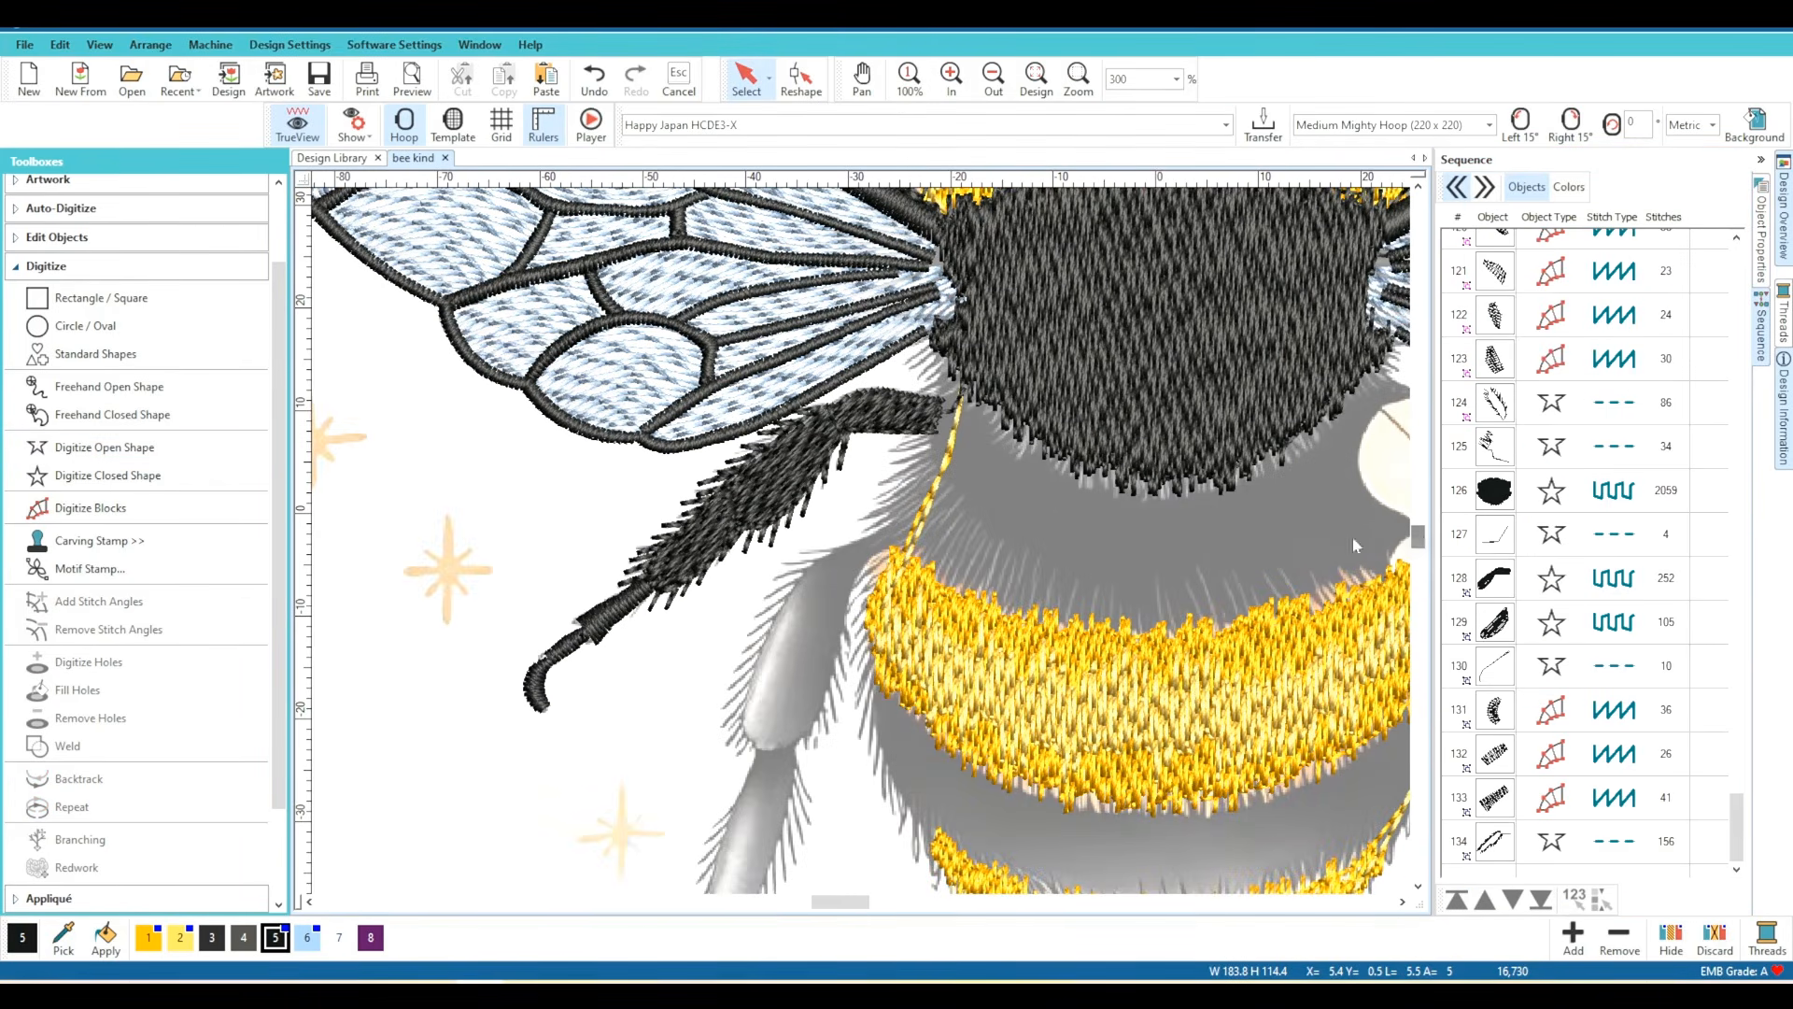
left_click(189, 450)
left_click(935, 429)
right_click(923, 470)
left_click(895, 529)
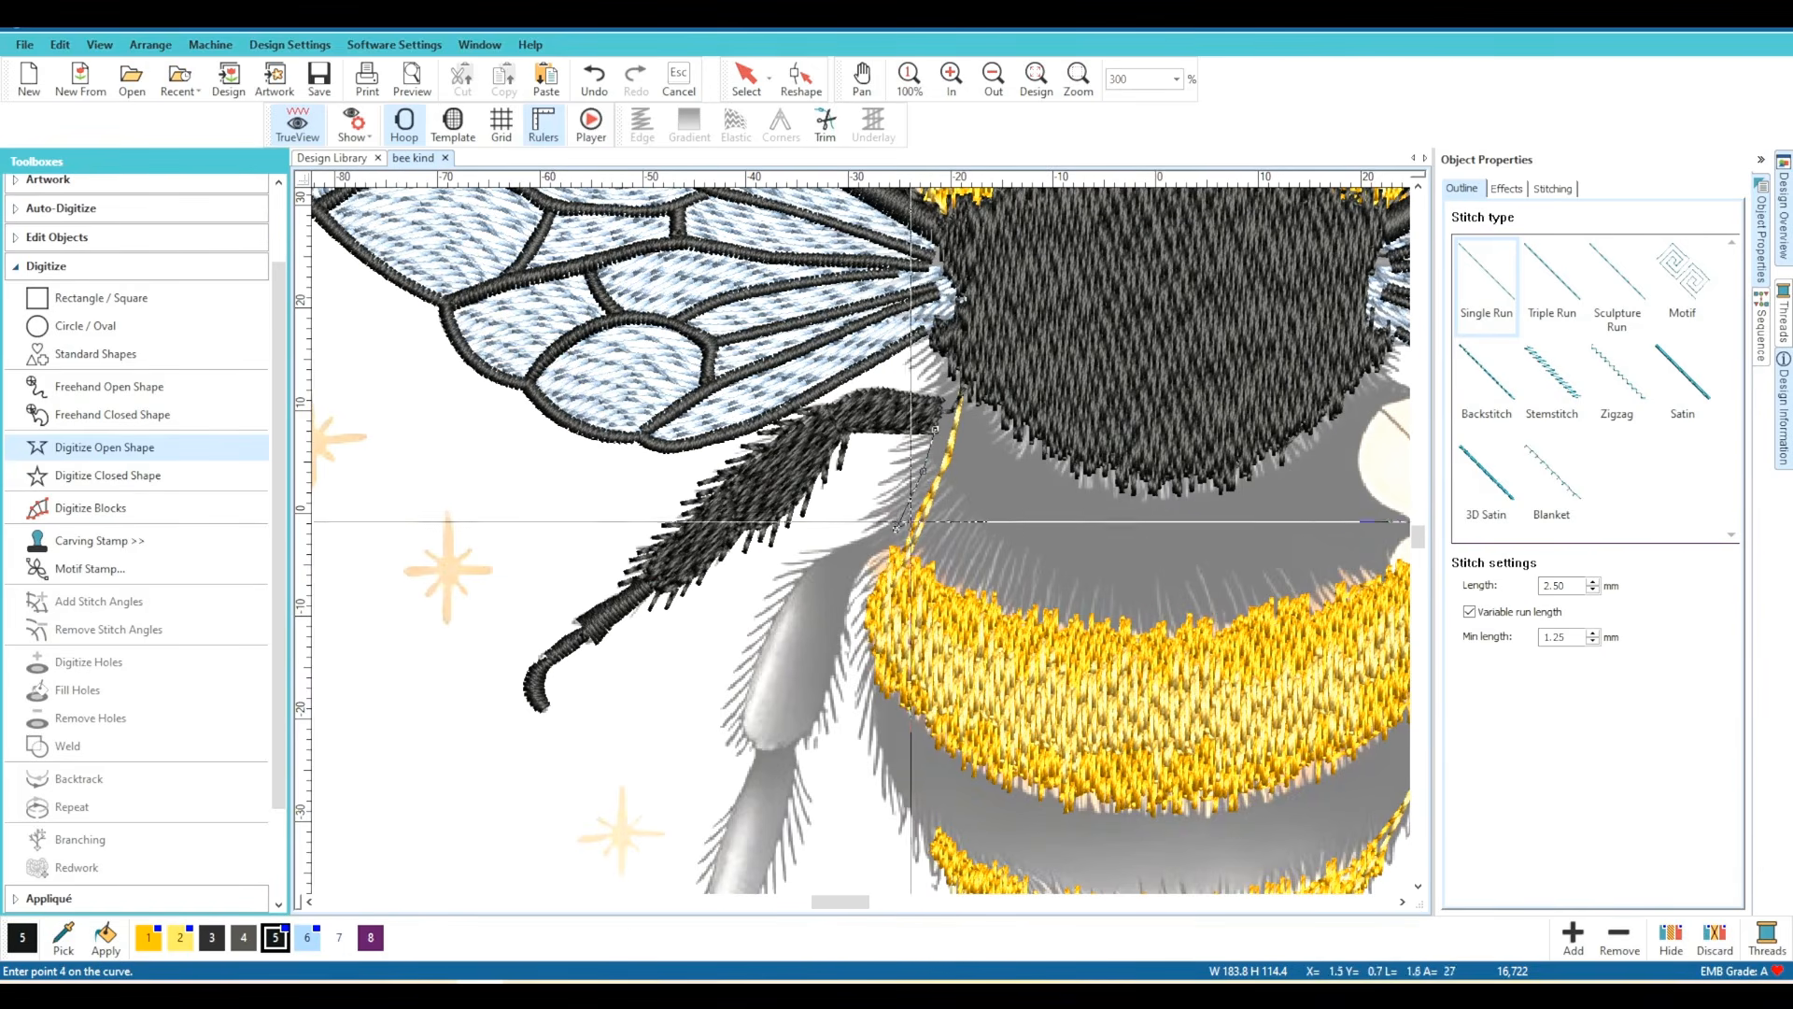
key("Return")
Select every object of the left hind leg in the stitch sequence, from its upper fill through its hair run, and redisplay the artwork and hoop
scroll(914, 579, "down", 3)
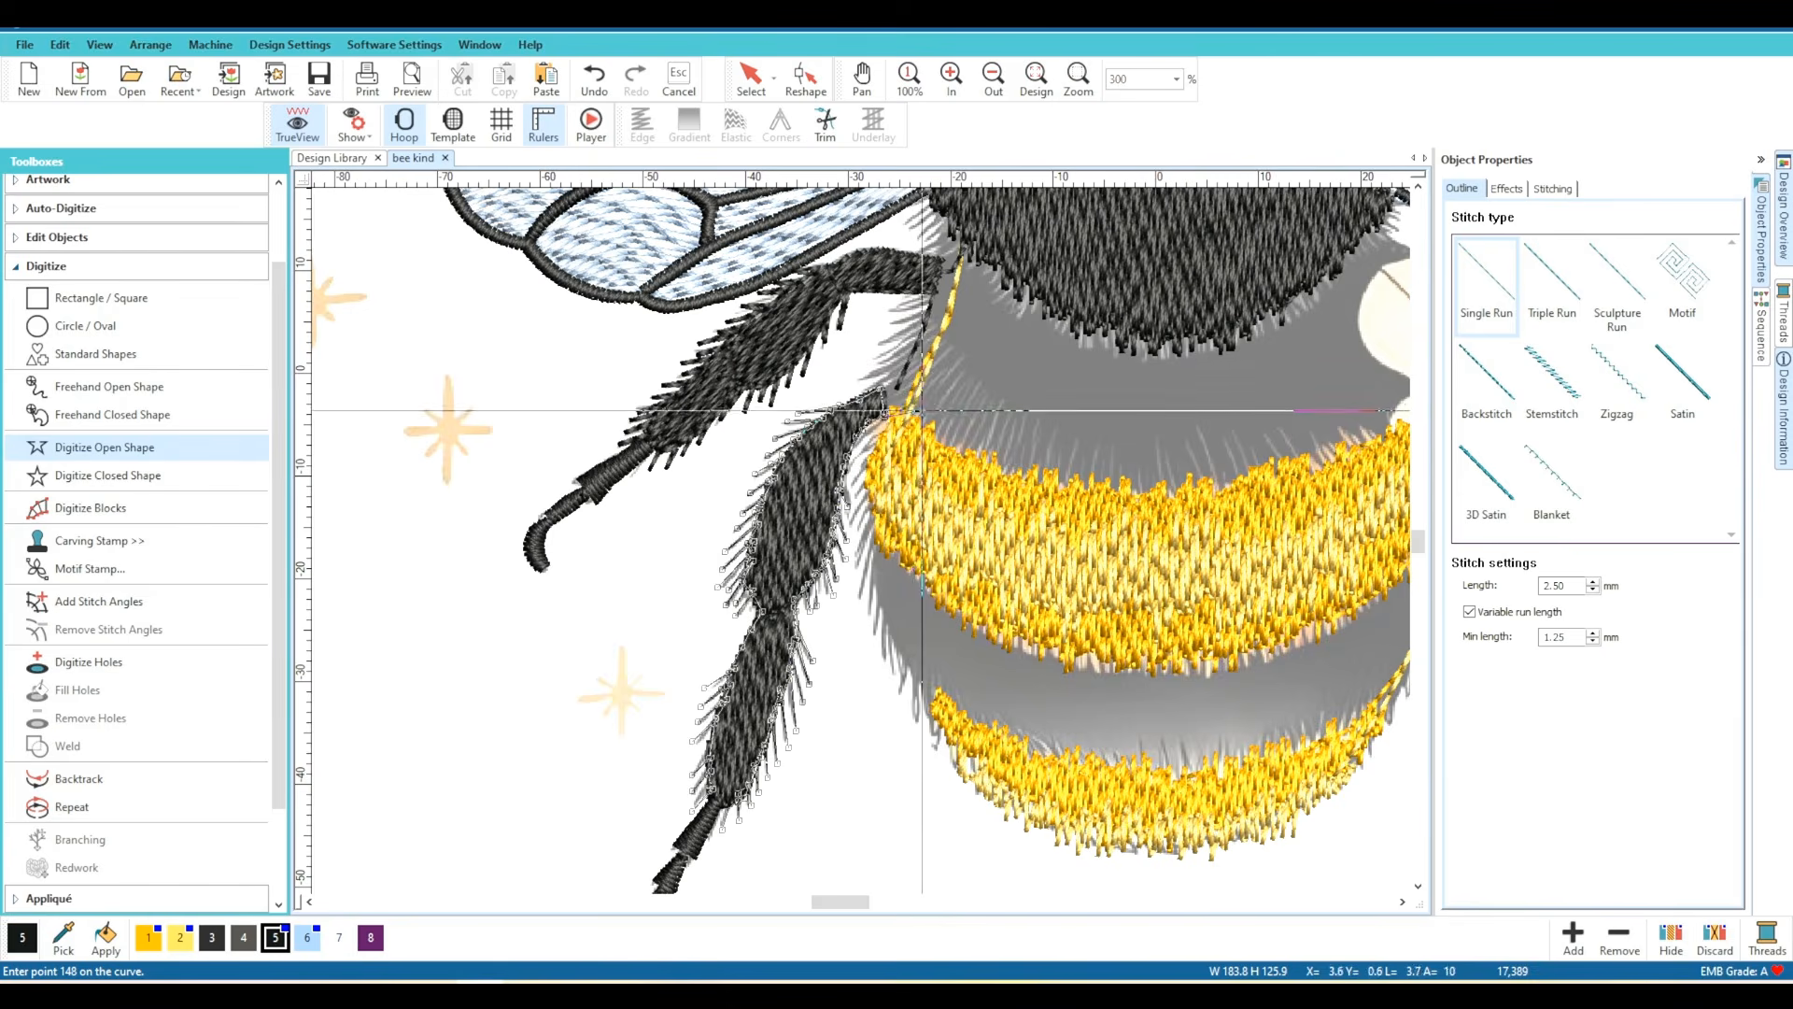
key("Return")
left_click(920, 418)
key("d")
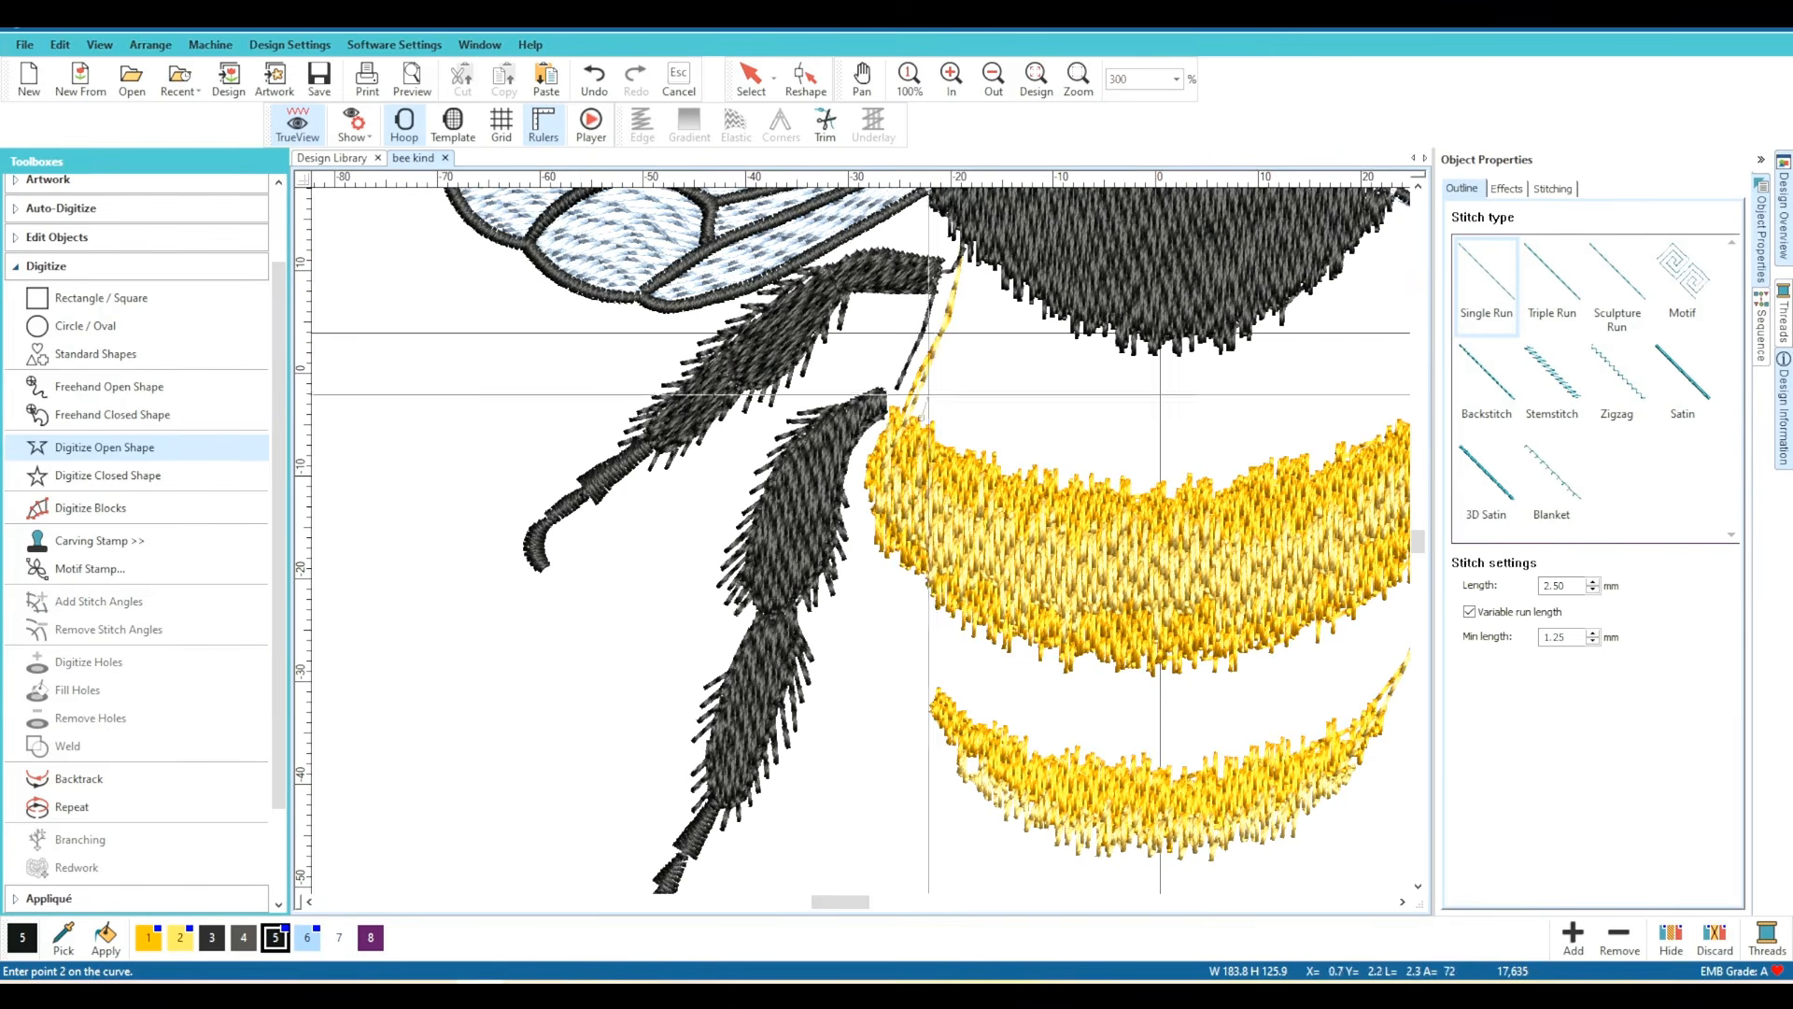
left_click(1761, 327)
left_click_drag(1737, 820, 1738, 834)
key("Escape")
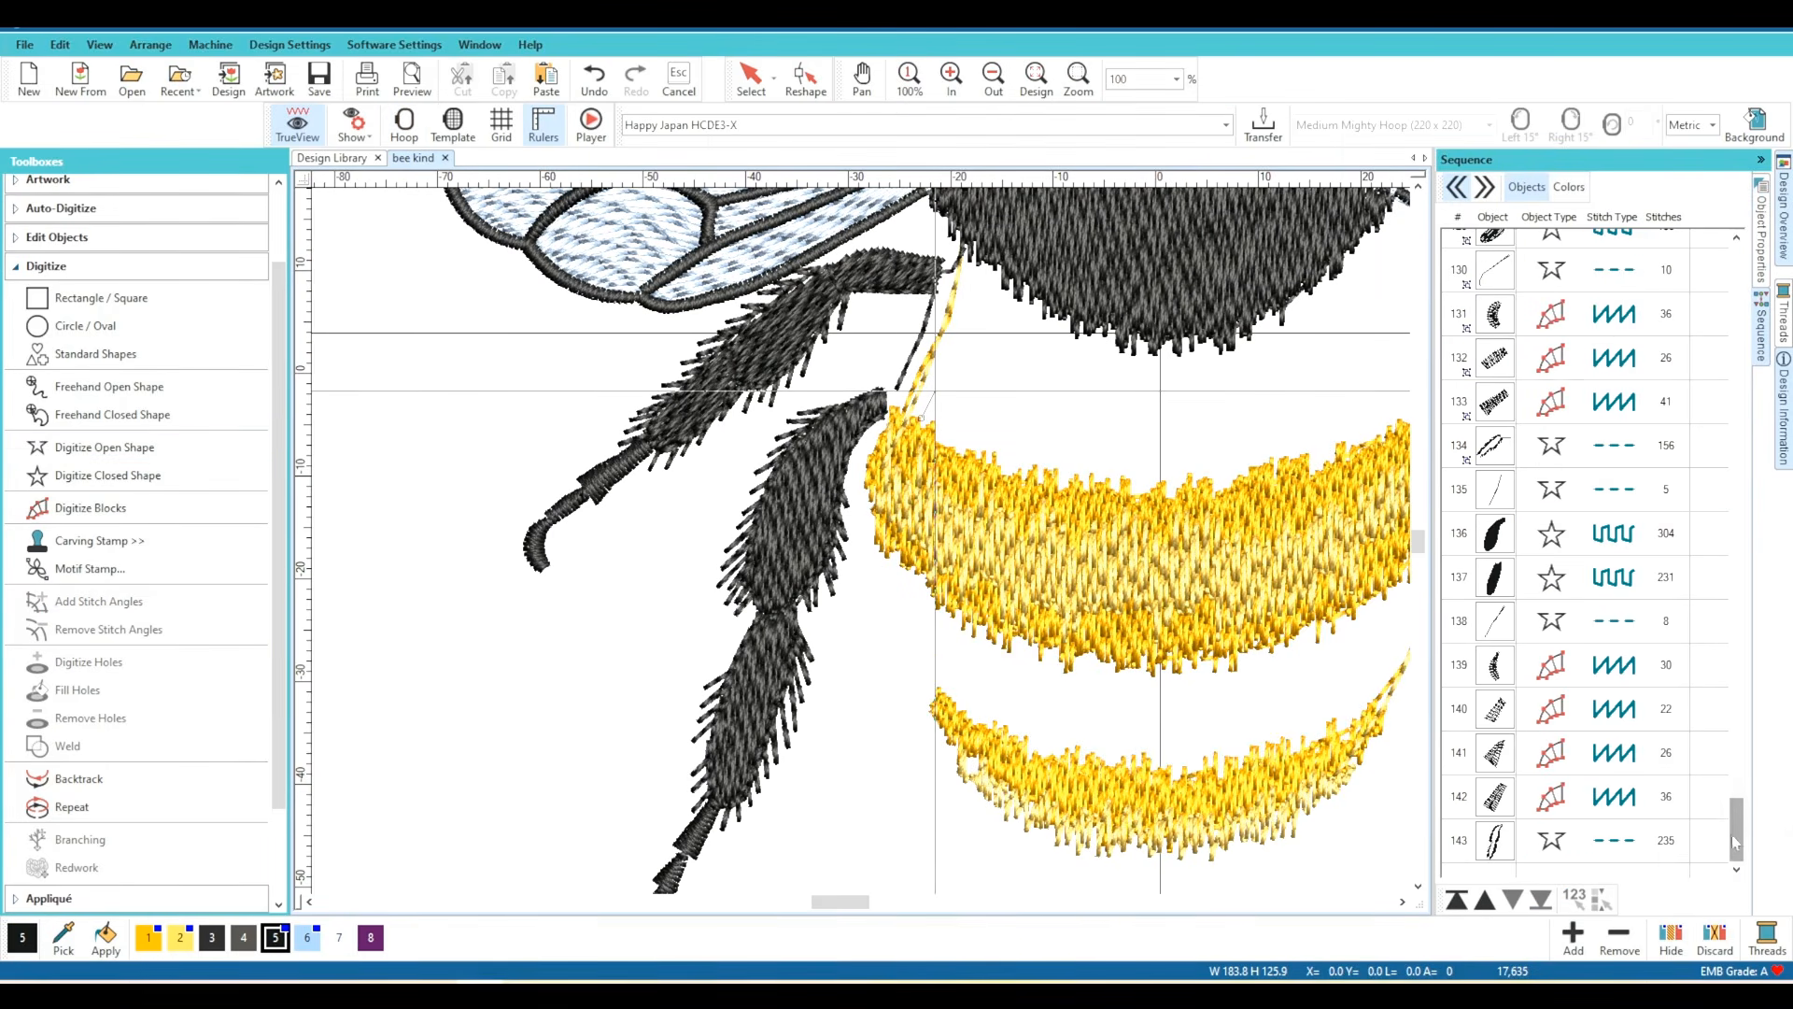
left_click(1495, 534)
left_click(1496, 840, "shift")
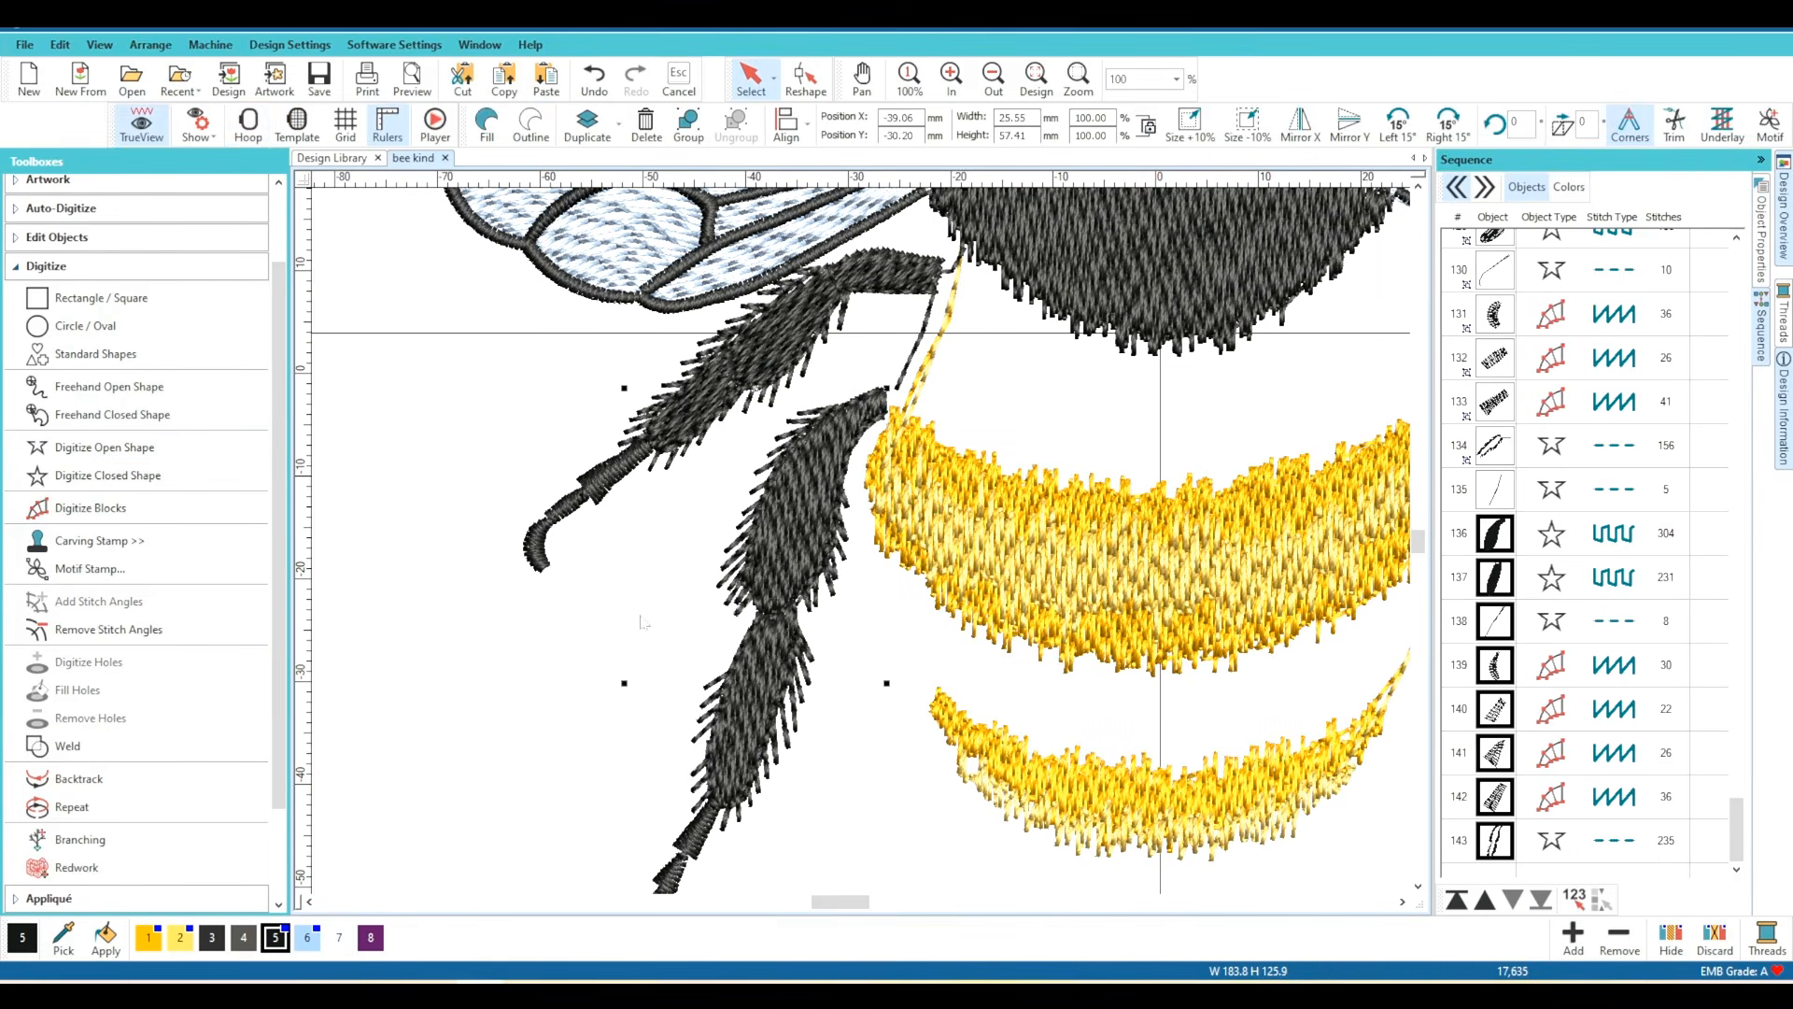
key("shift+h")
key("d")
Digitize a Single Run connector from the left hind leg's base across the upper dark band and up to the right middle leg's base
left_click_drag(850, 908, 857, 904)
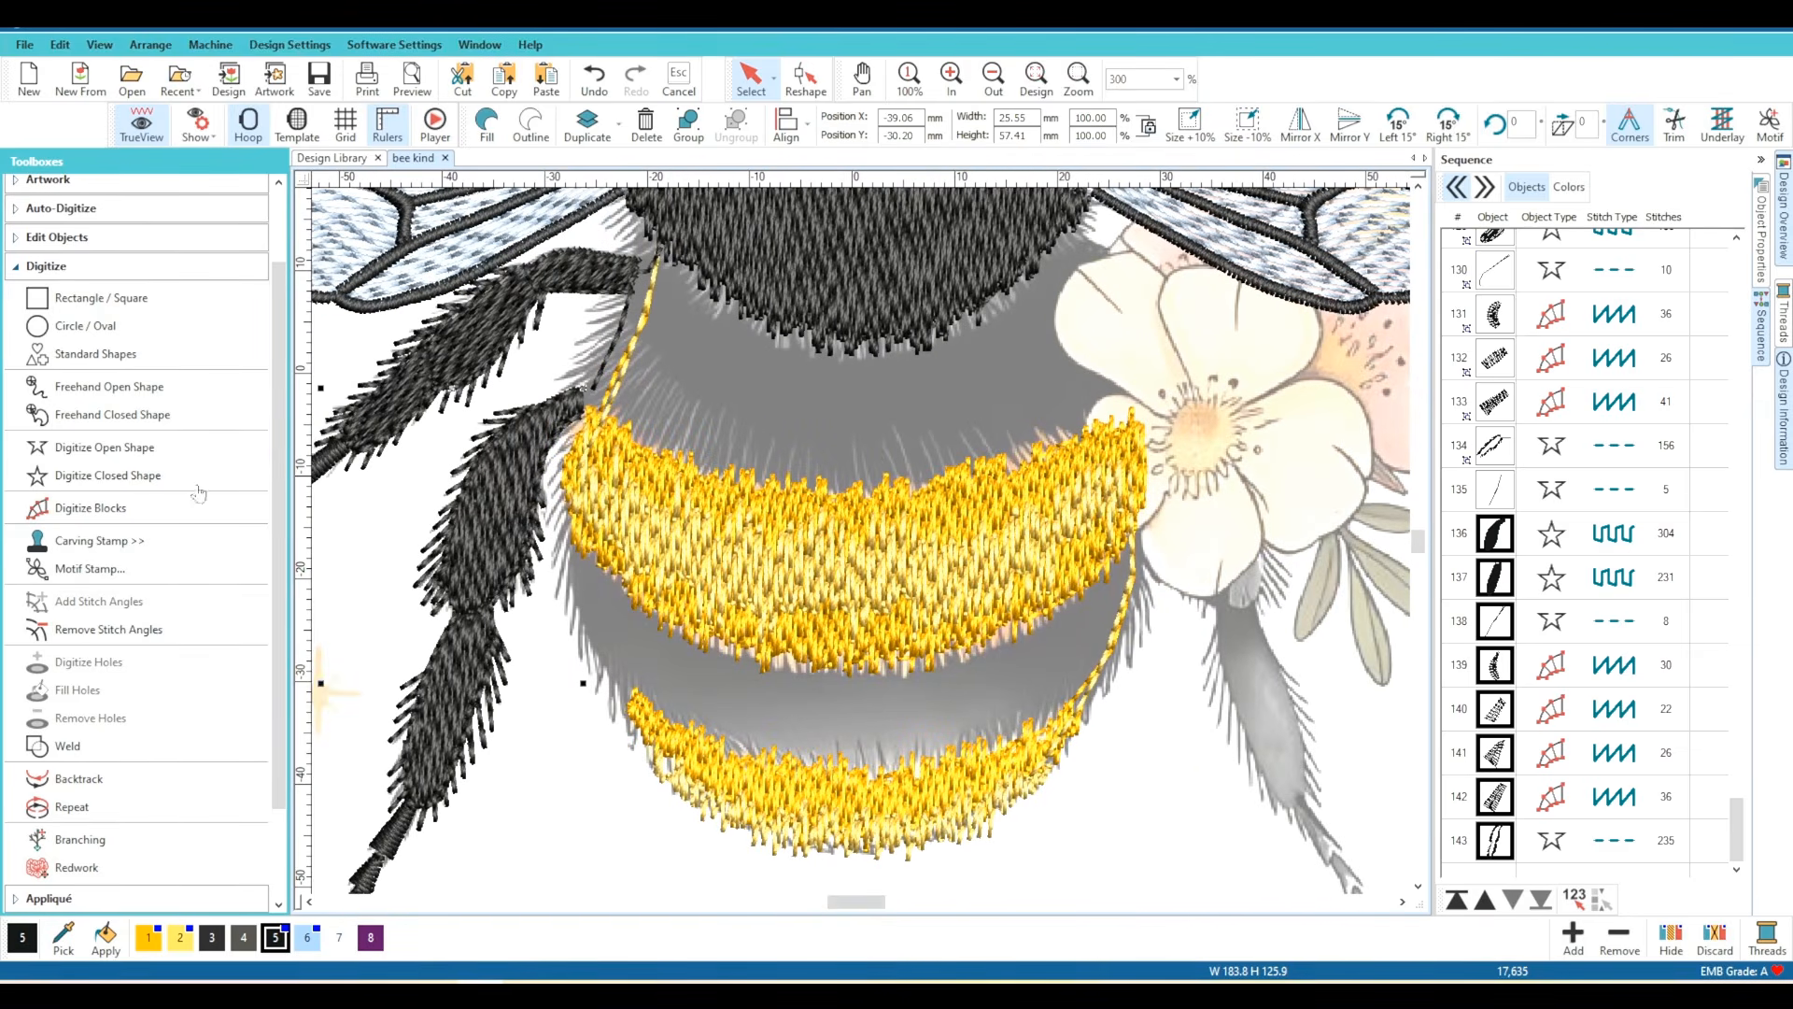
left_click(156, 450)
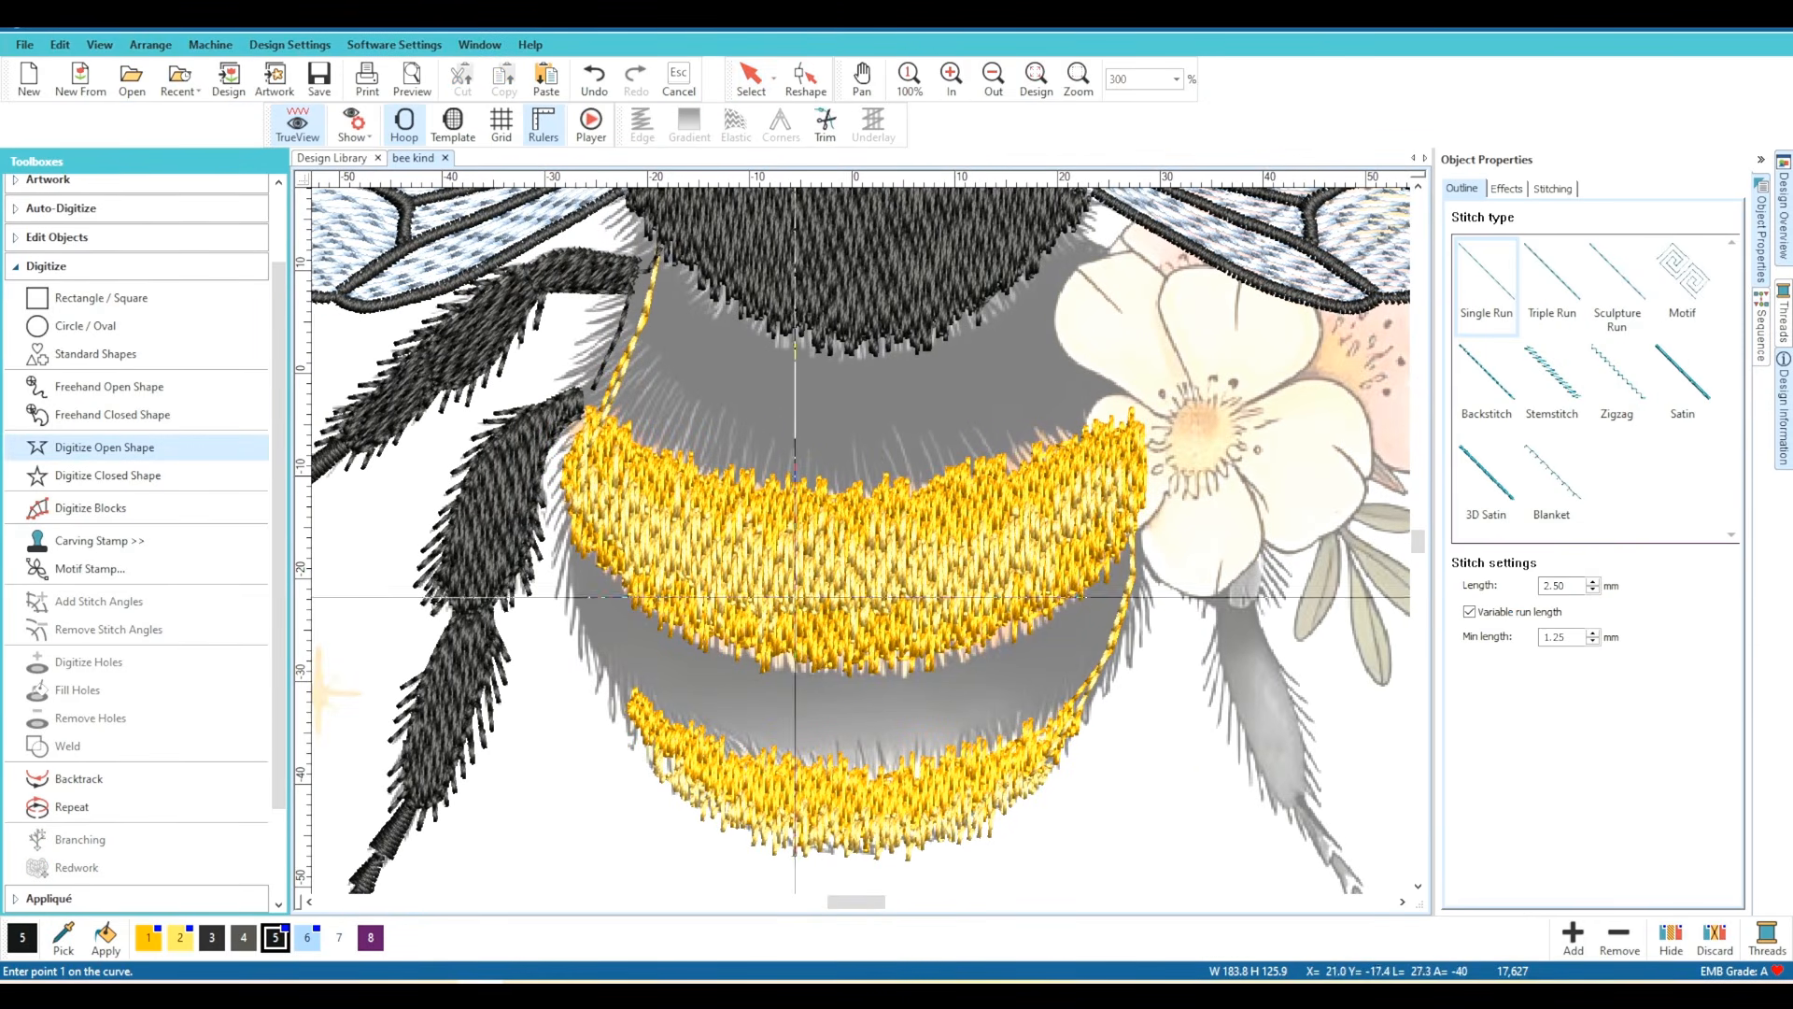
left_click(592, 385)
left_click(710, 406)
left_click(846, 410)
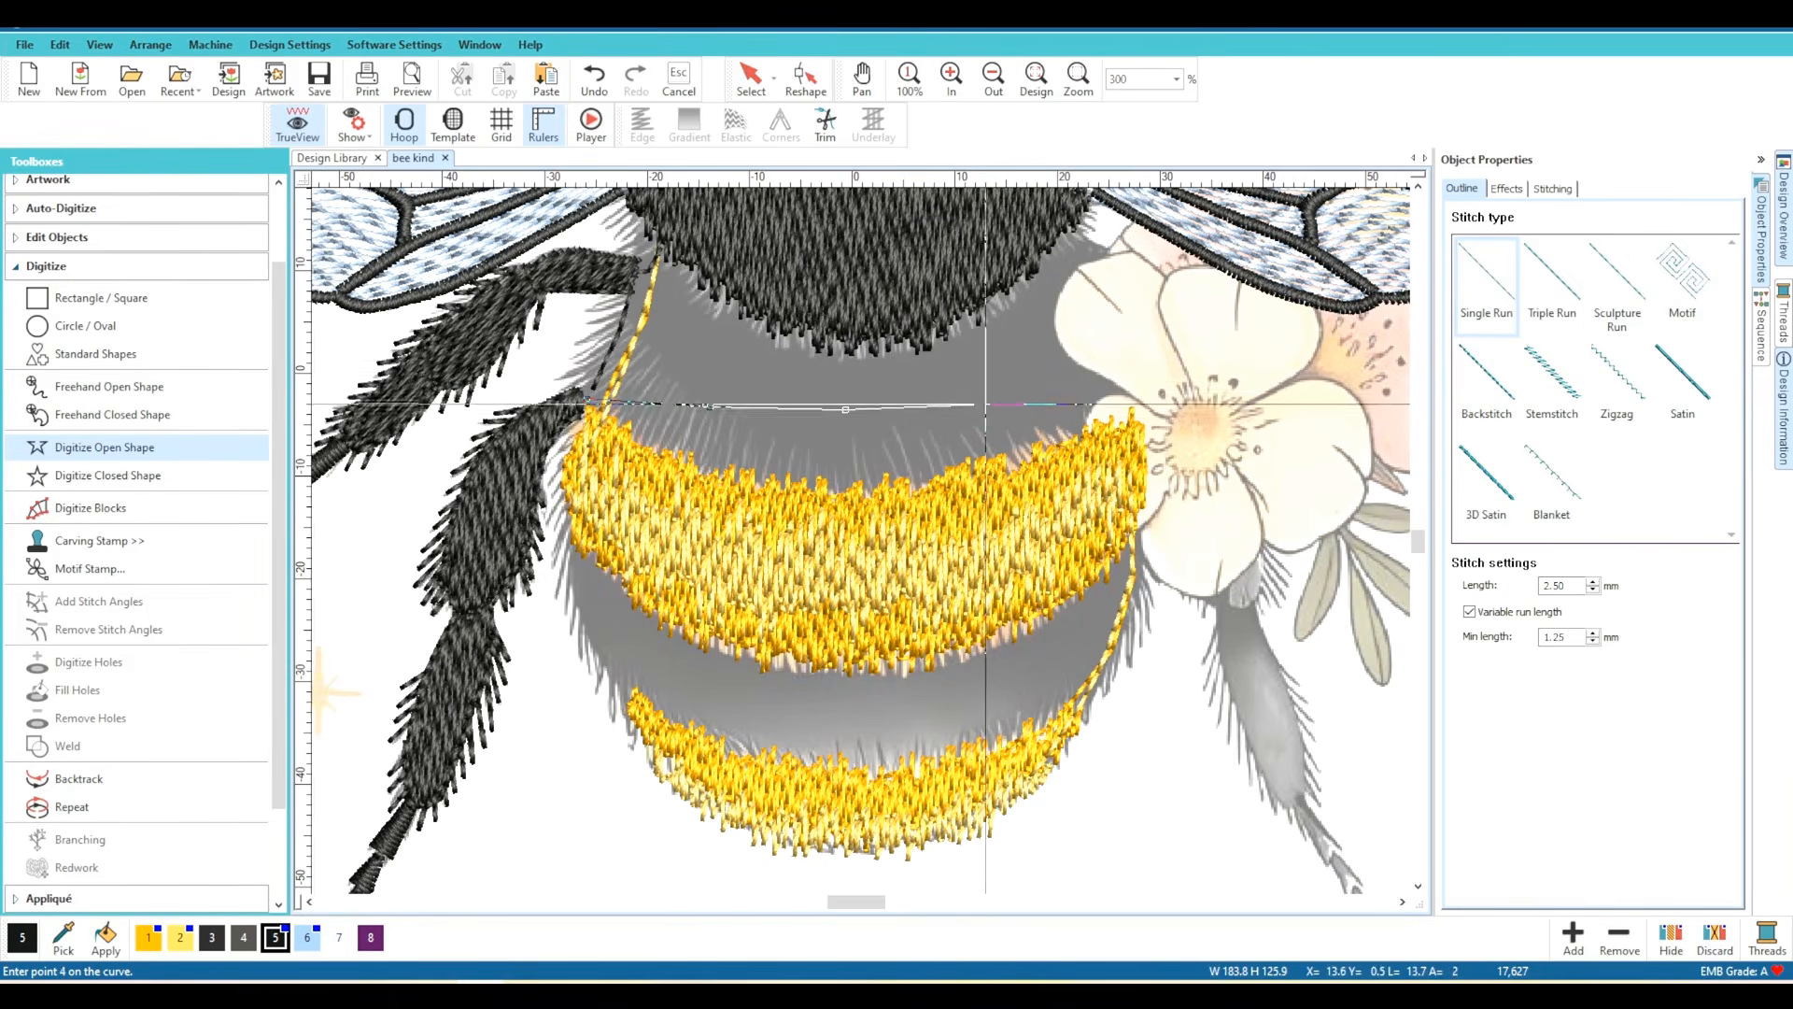
left_click(980, 411)
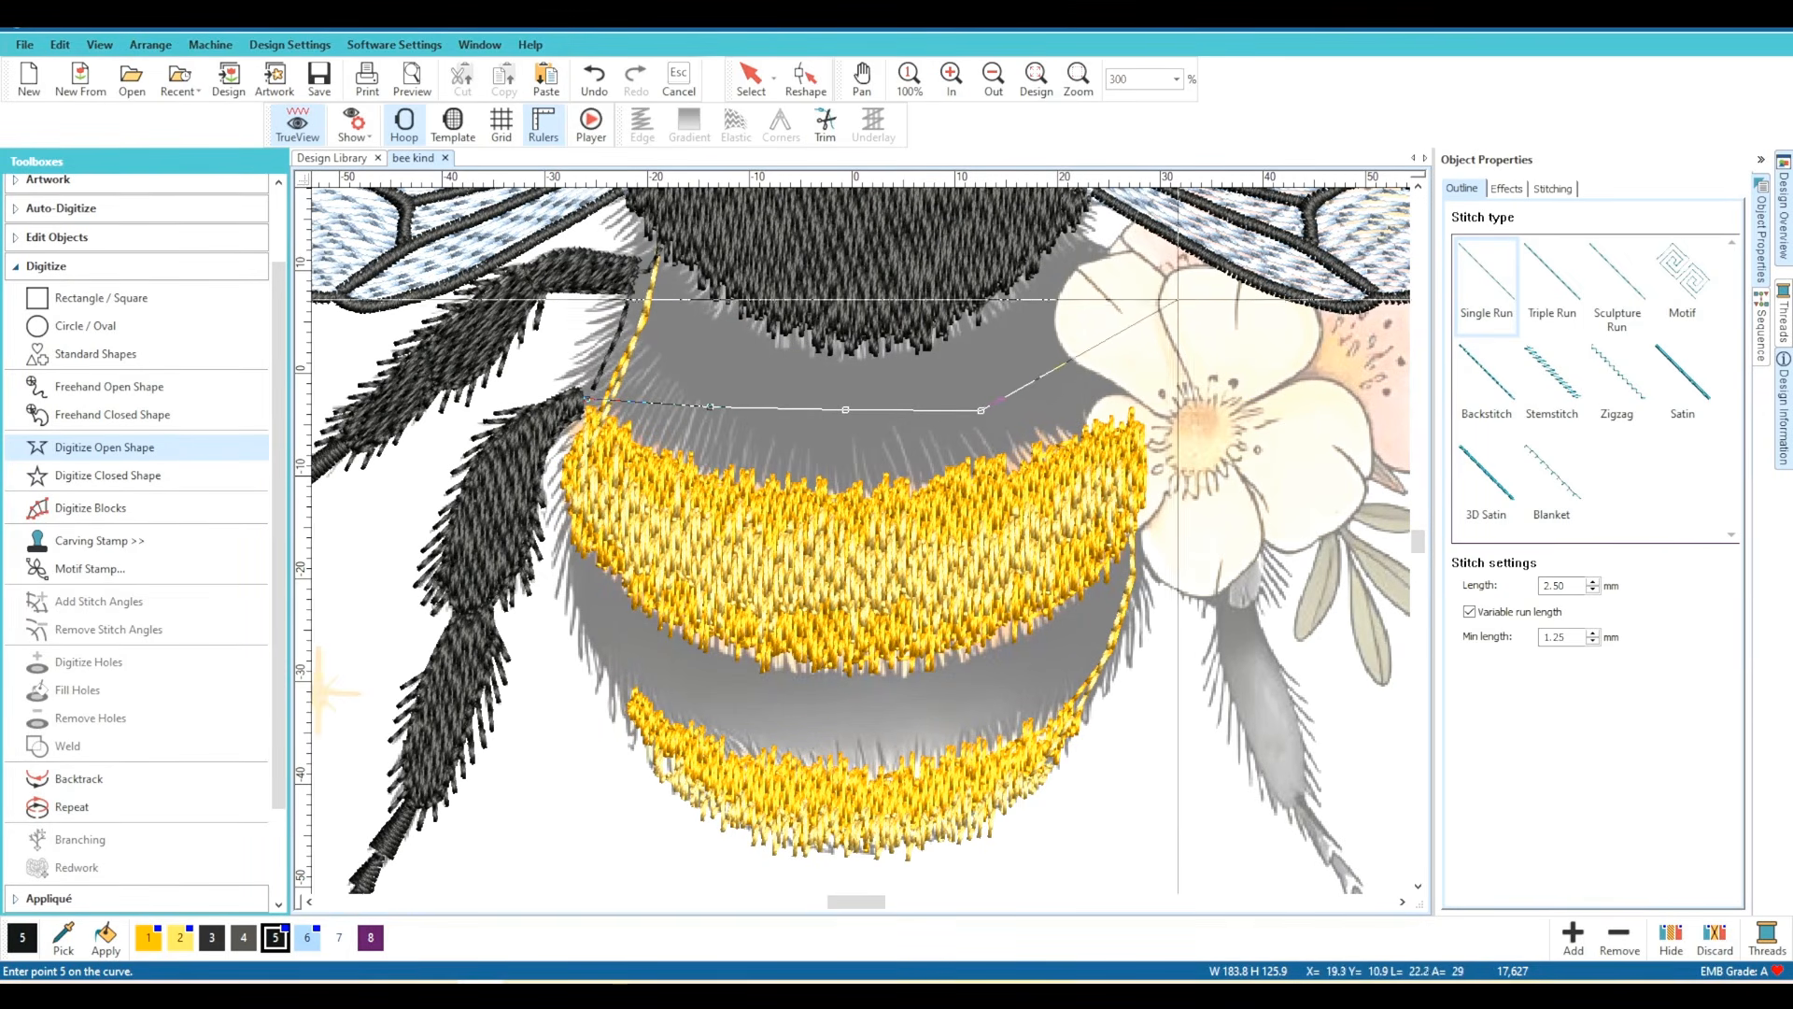
left_click(1130, 292)
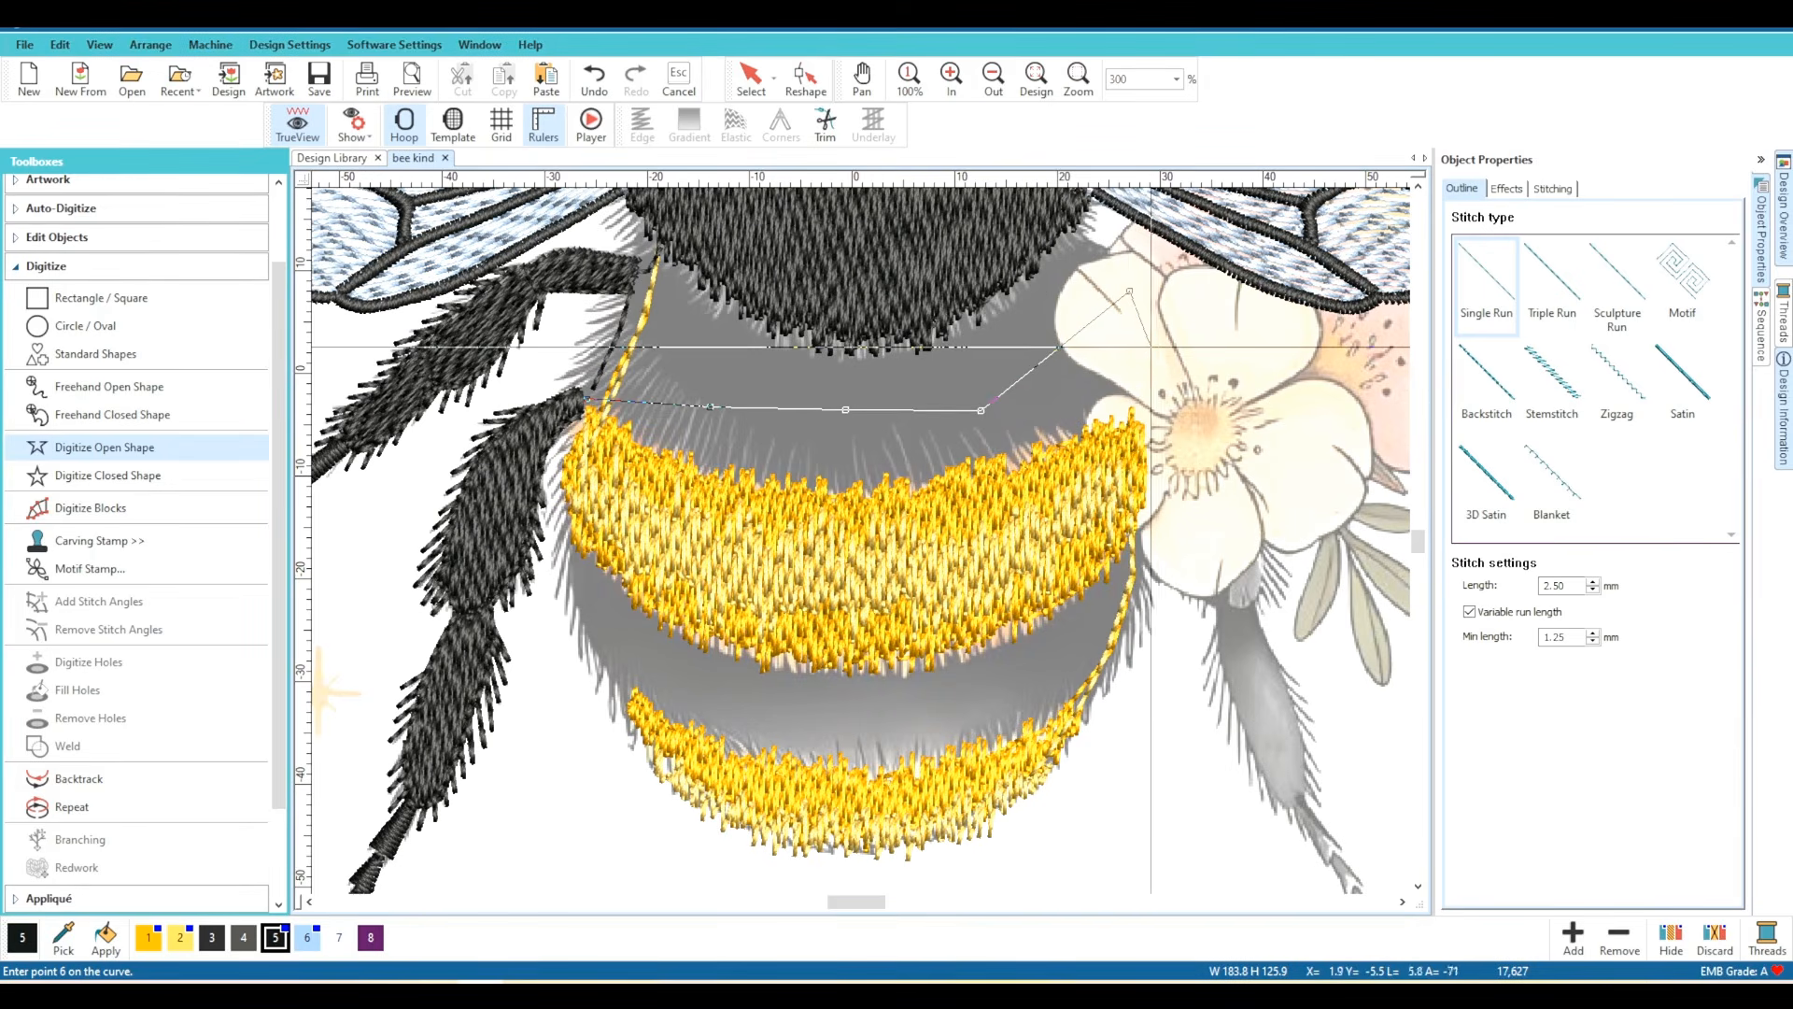
key("Return")
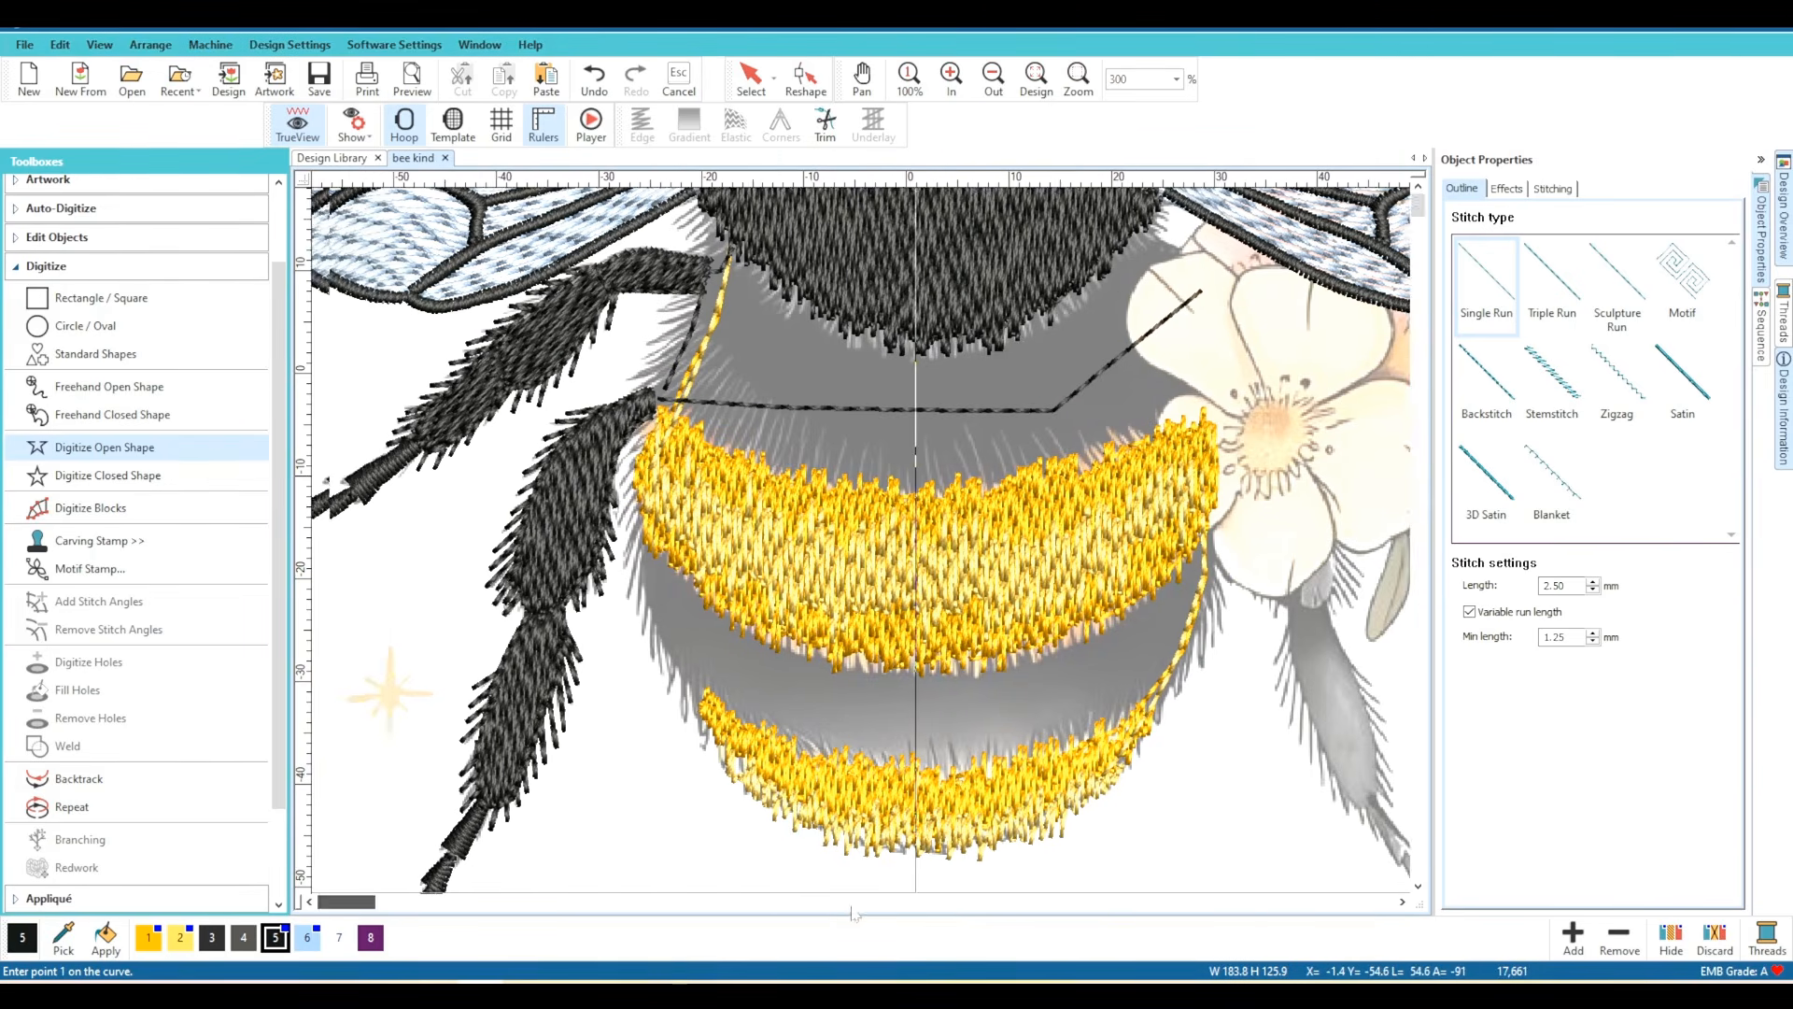
Mirror-copy the left middle and hind legs horizontally onto the bee's right side, then leave reshaping with the realistic stitch view on
left_click(1177, 79)
left_click(1141, 184)
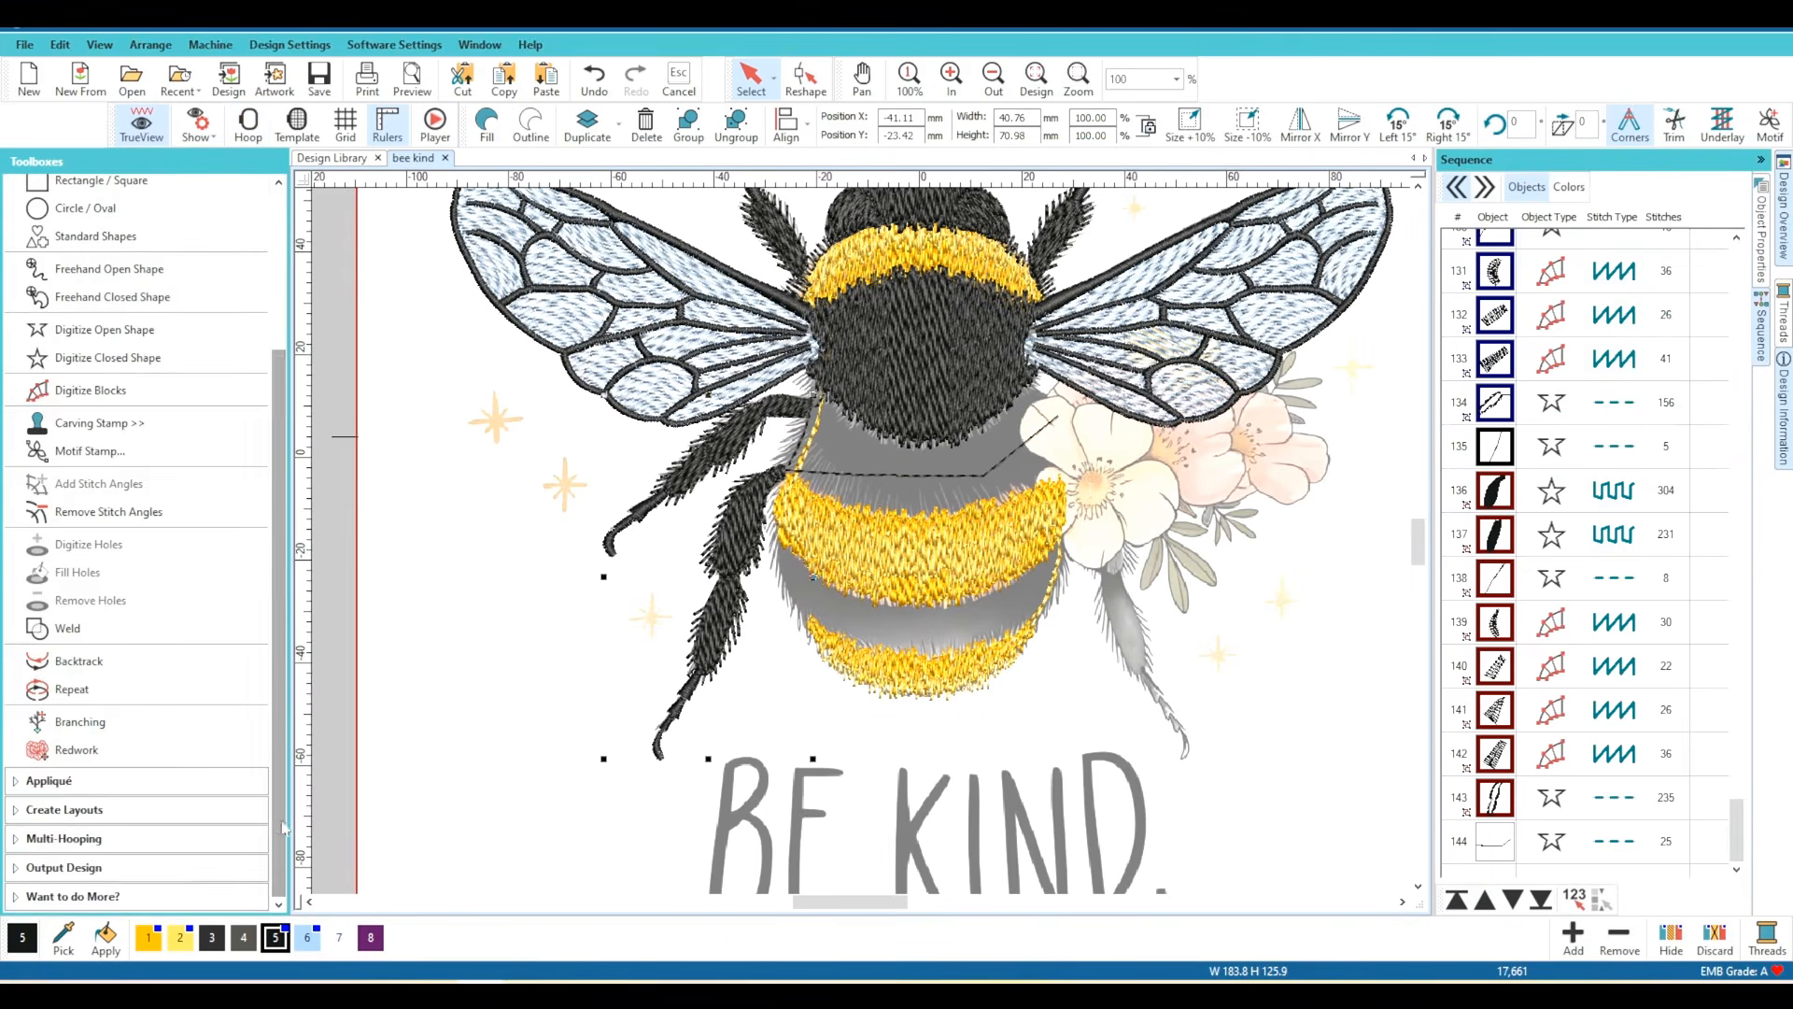
left_click(121, 818)
left_click(112, 423)
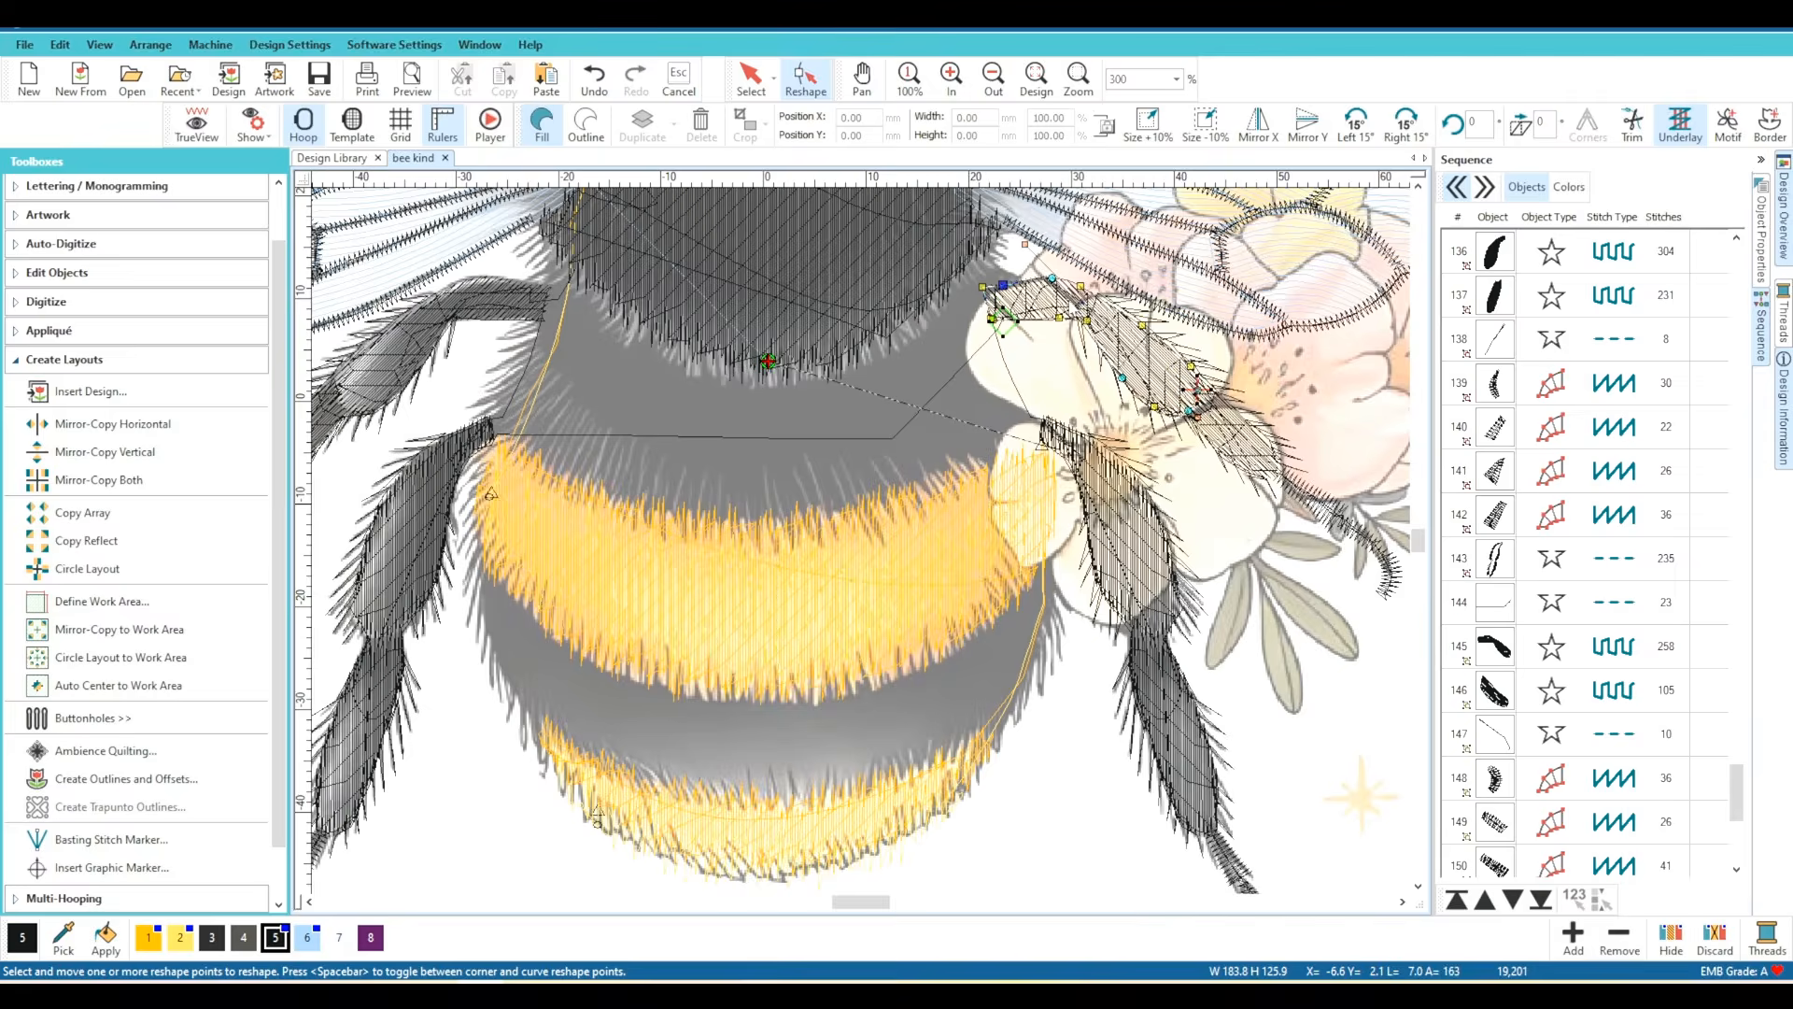
key("t")
key("Escape")
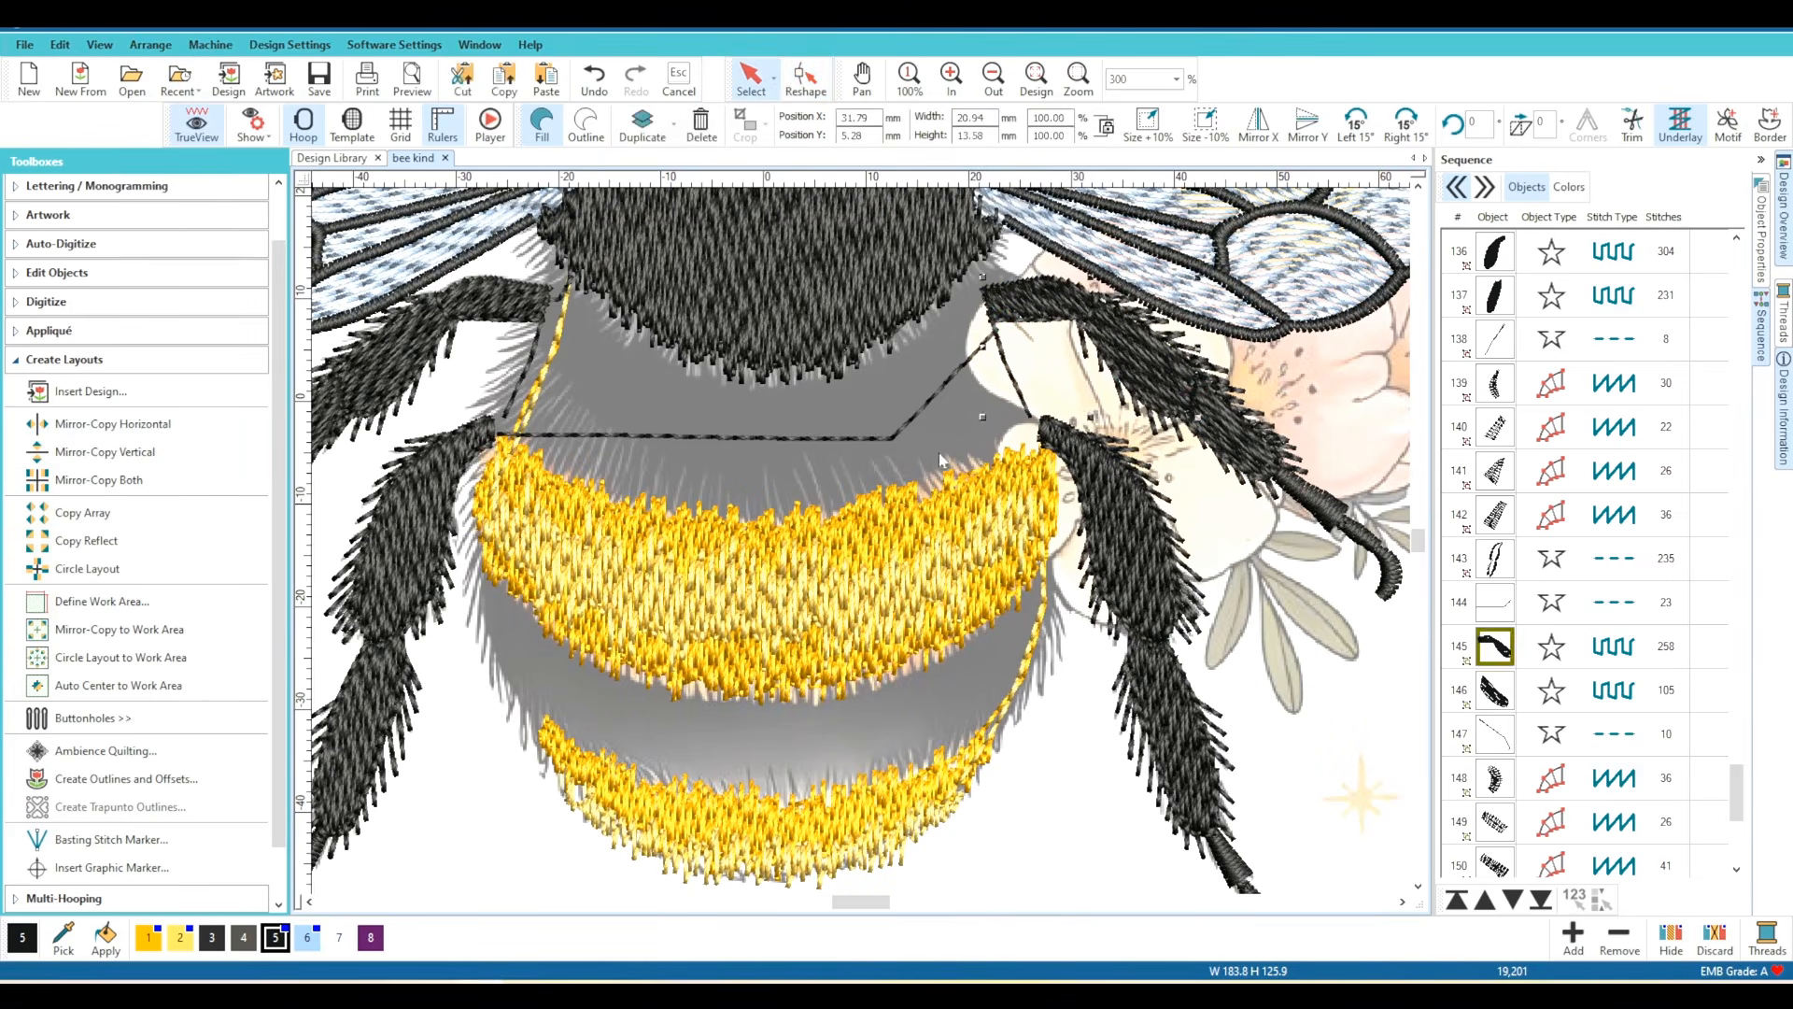
key("Escape")
Copy the object properties of the black thorax fill and review its fill and effect settings
left_click(1177, 80)
left_click(1146, 158)
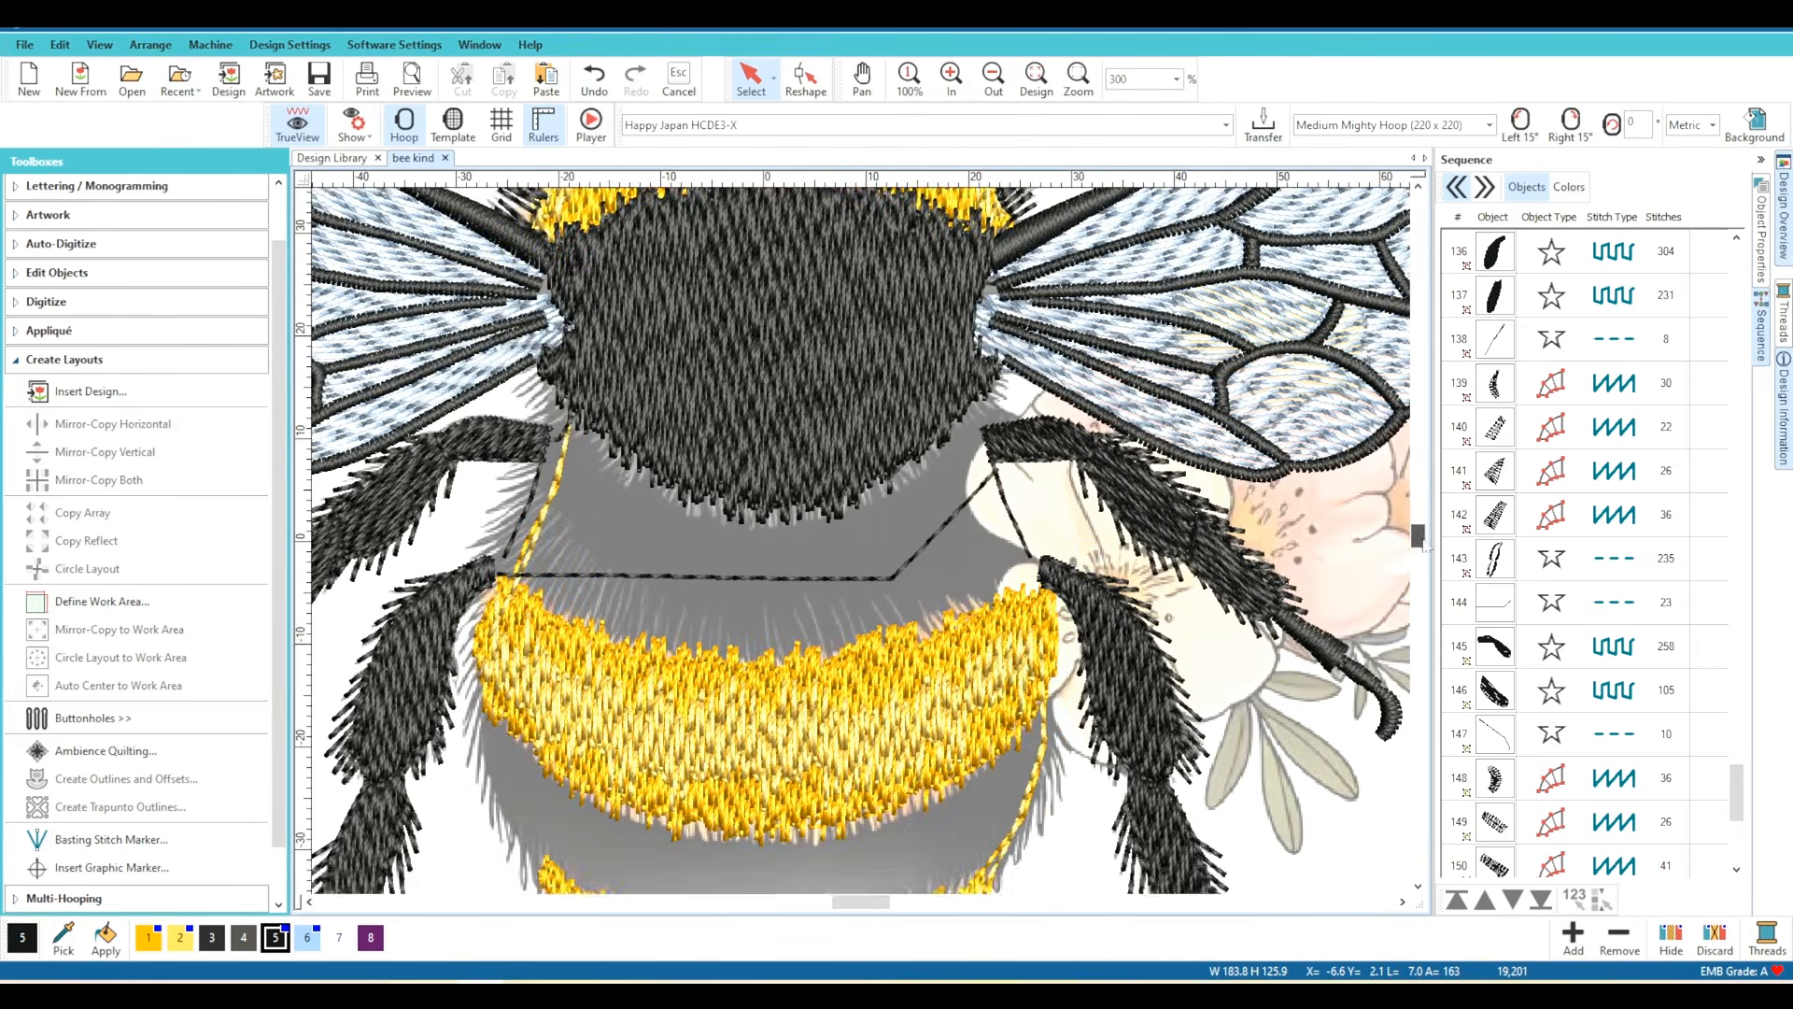
left_click_drag(1426, 541, 1428, 540)
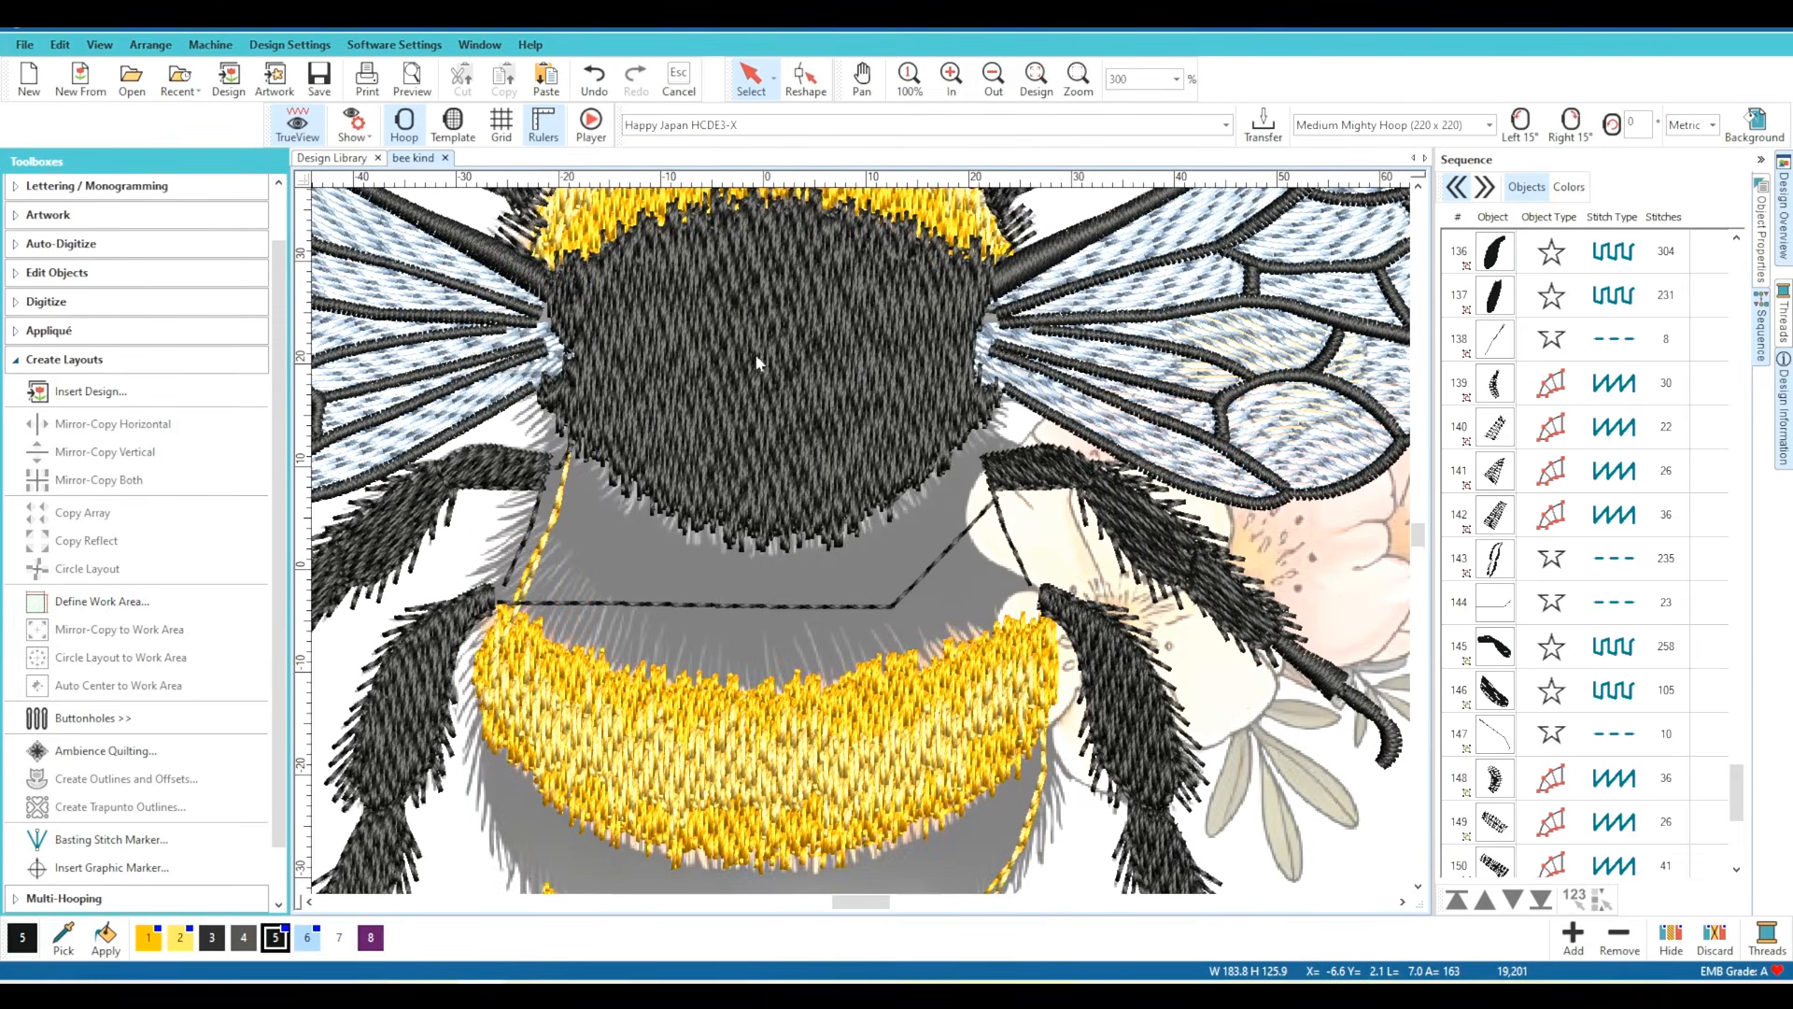
left_click(790, 337)
right_click(788, 337)
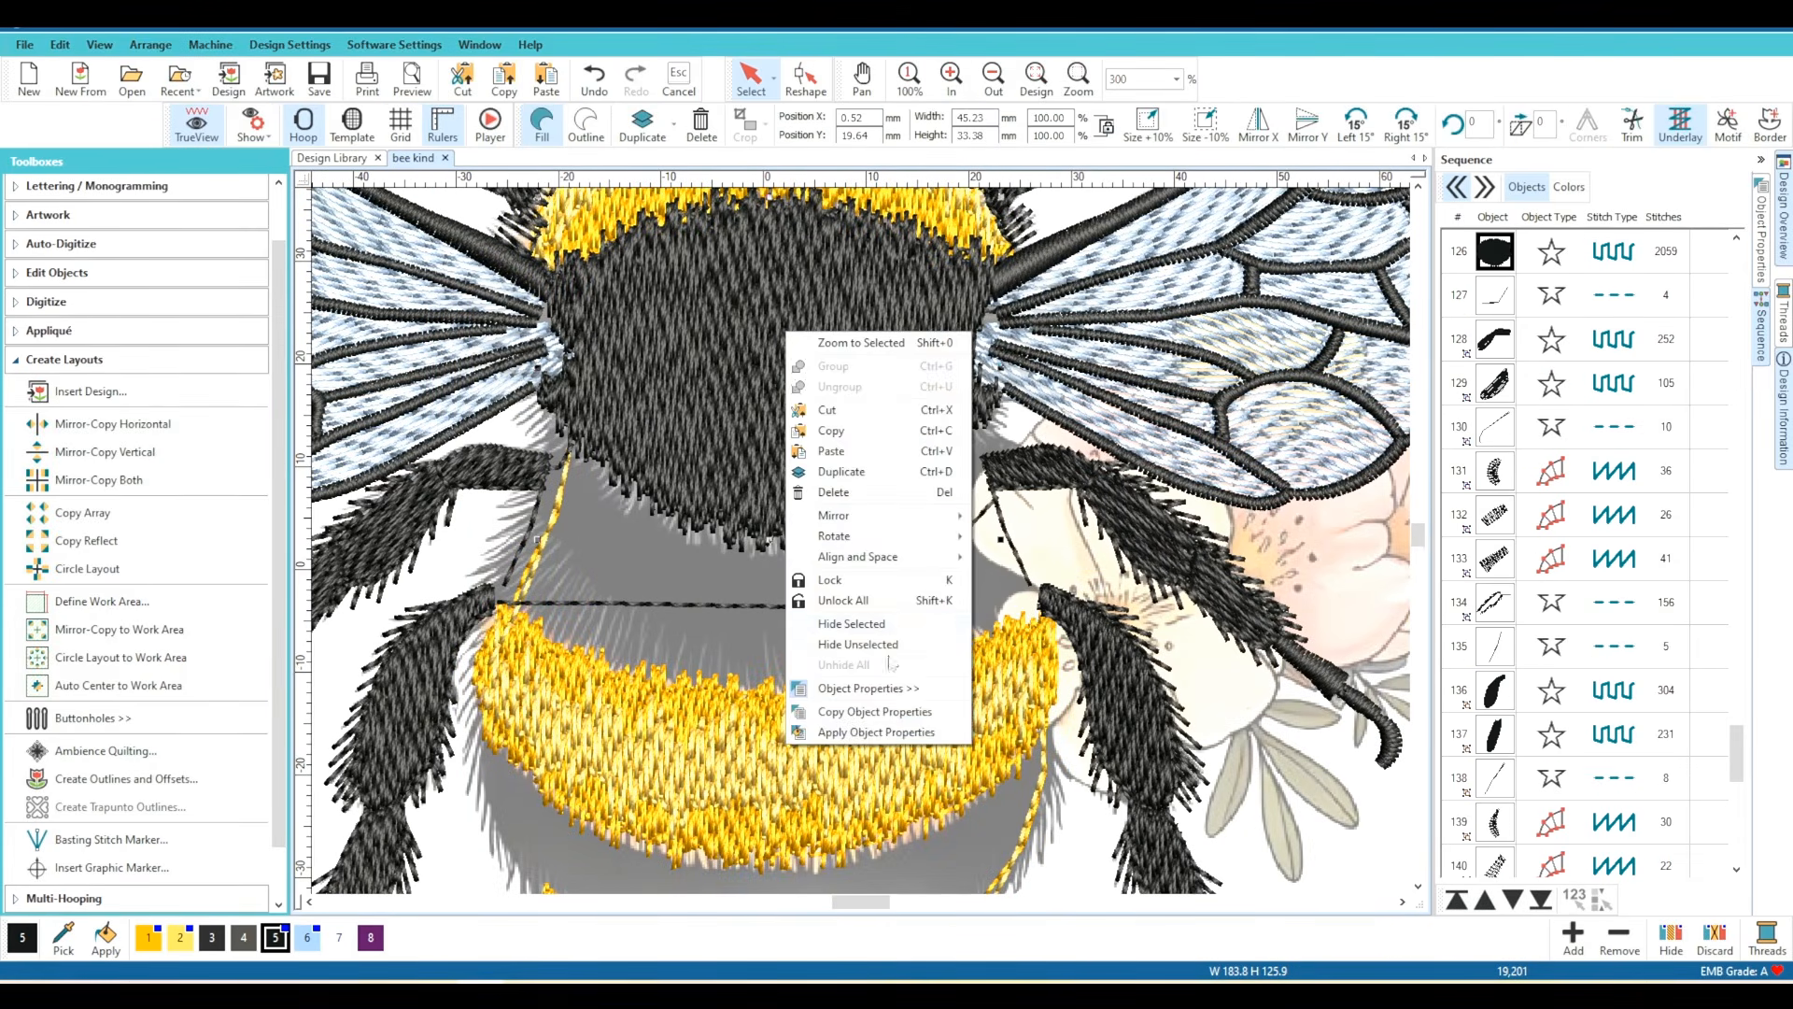
left_click(881, 713)
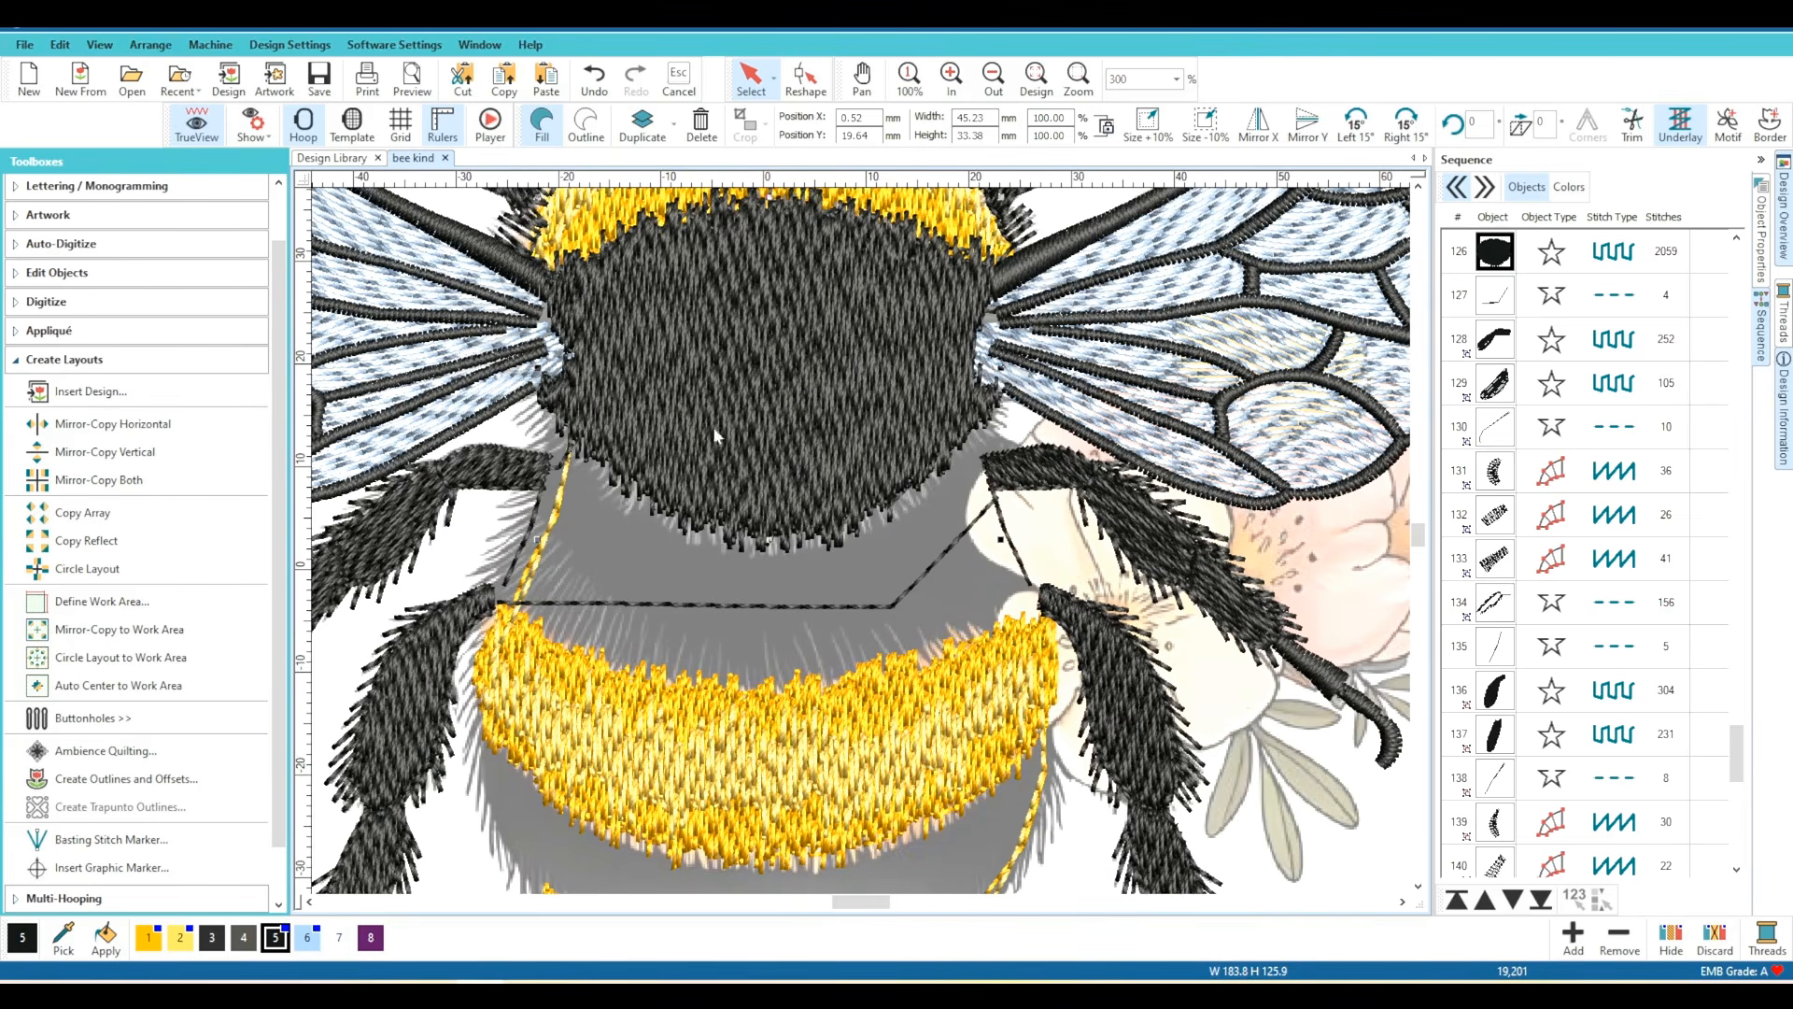
left_click(1762, 236)
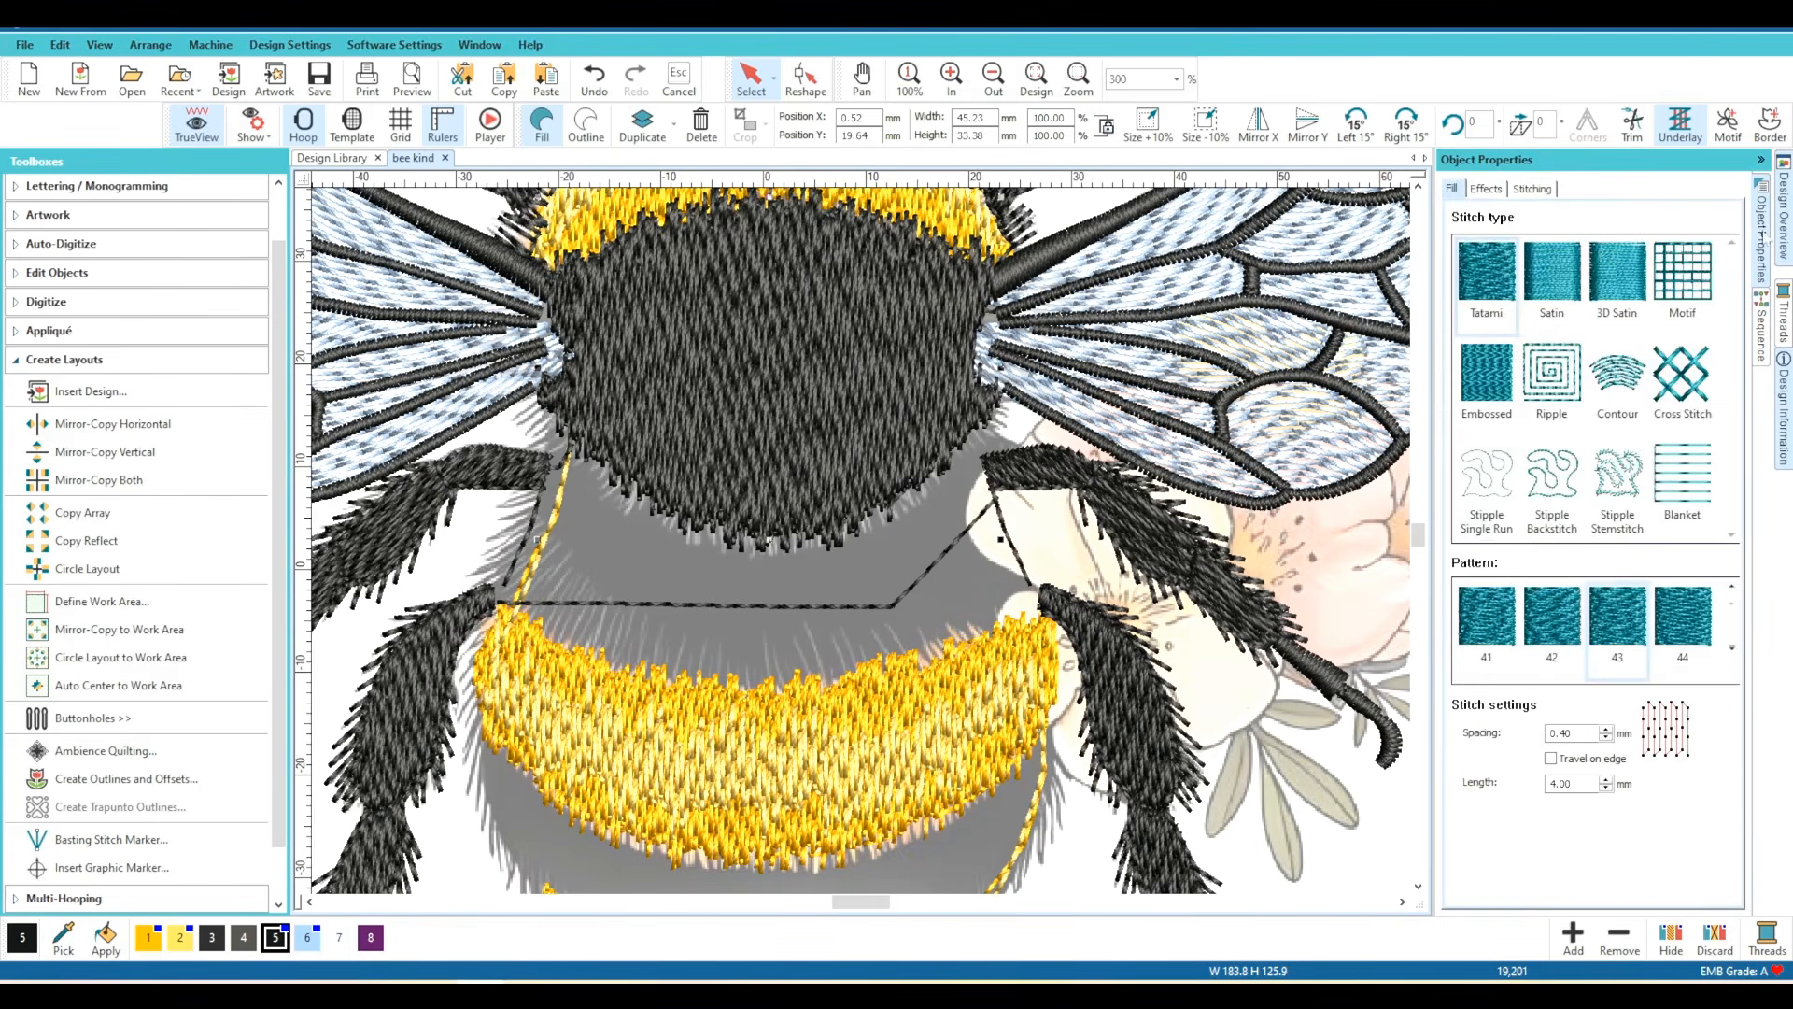
left_click(1540, 187)
left_click(1487, 193)
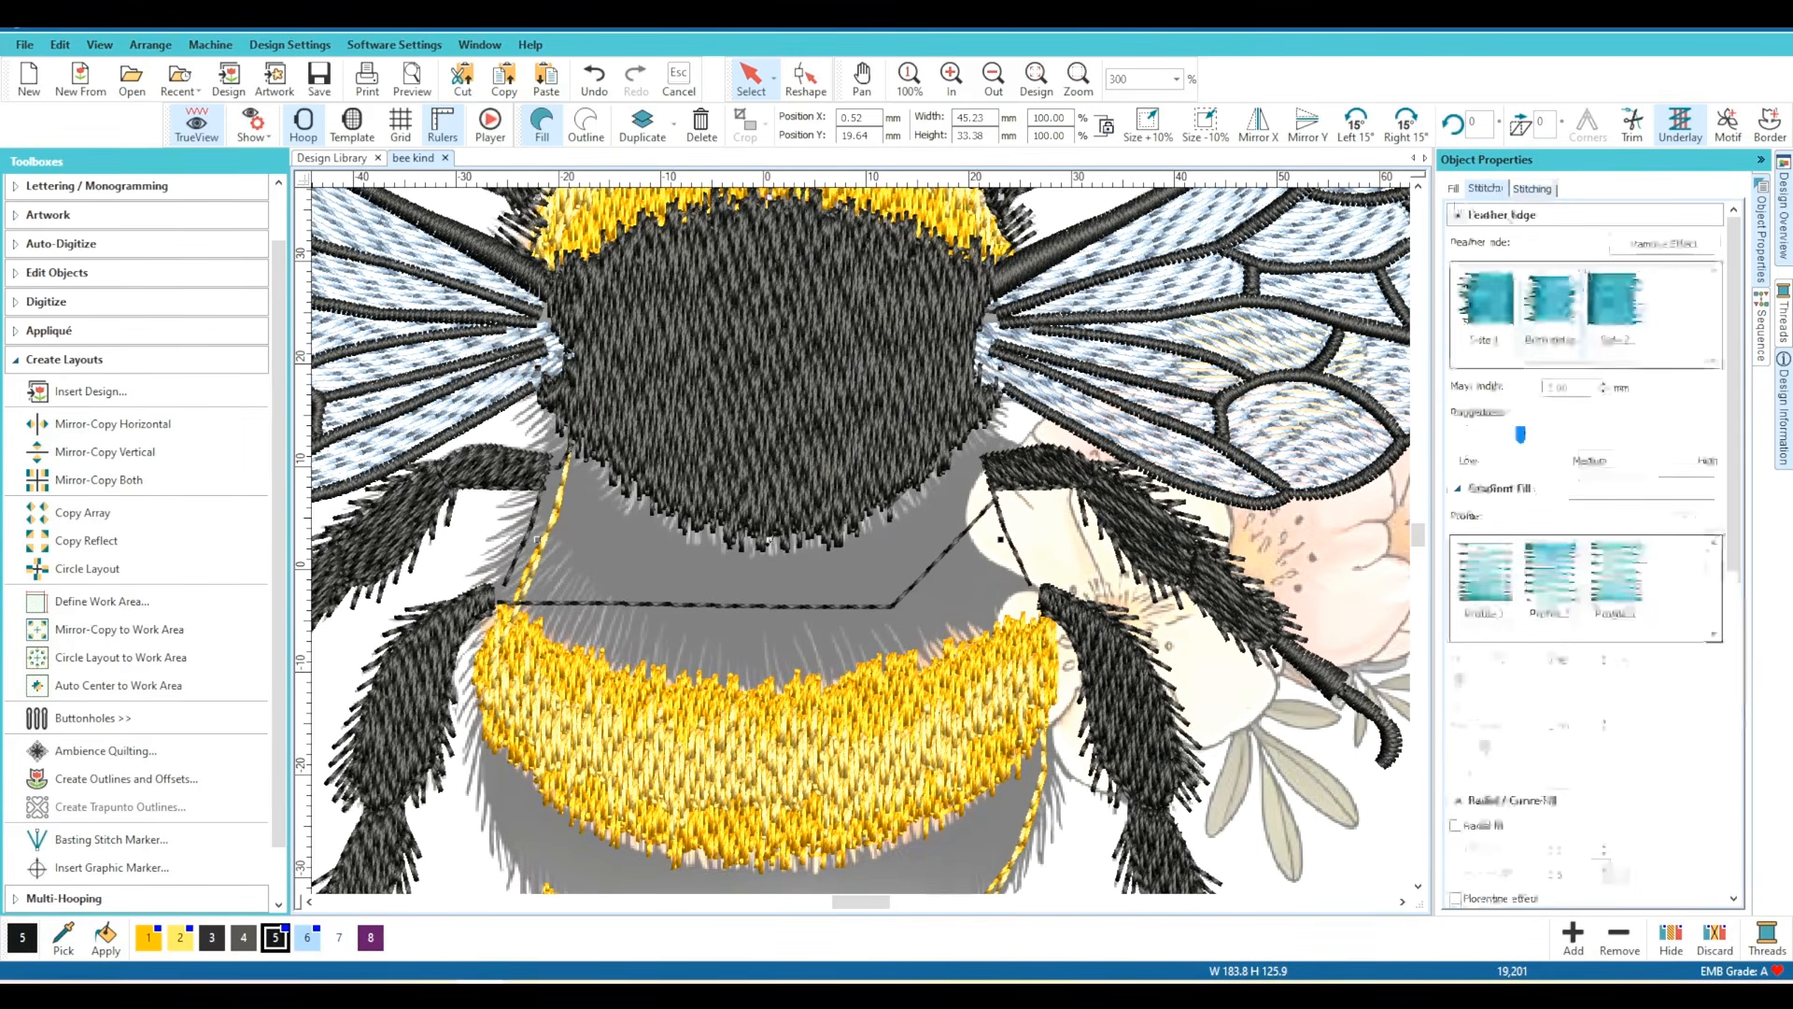
left_click(1452, 190)
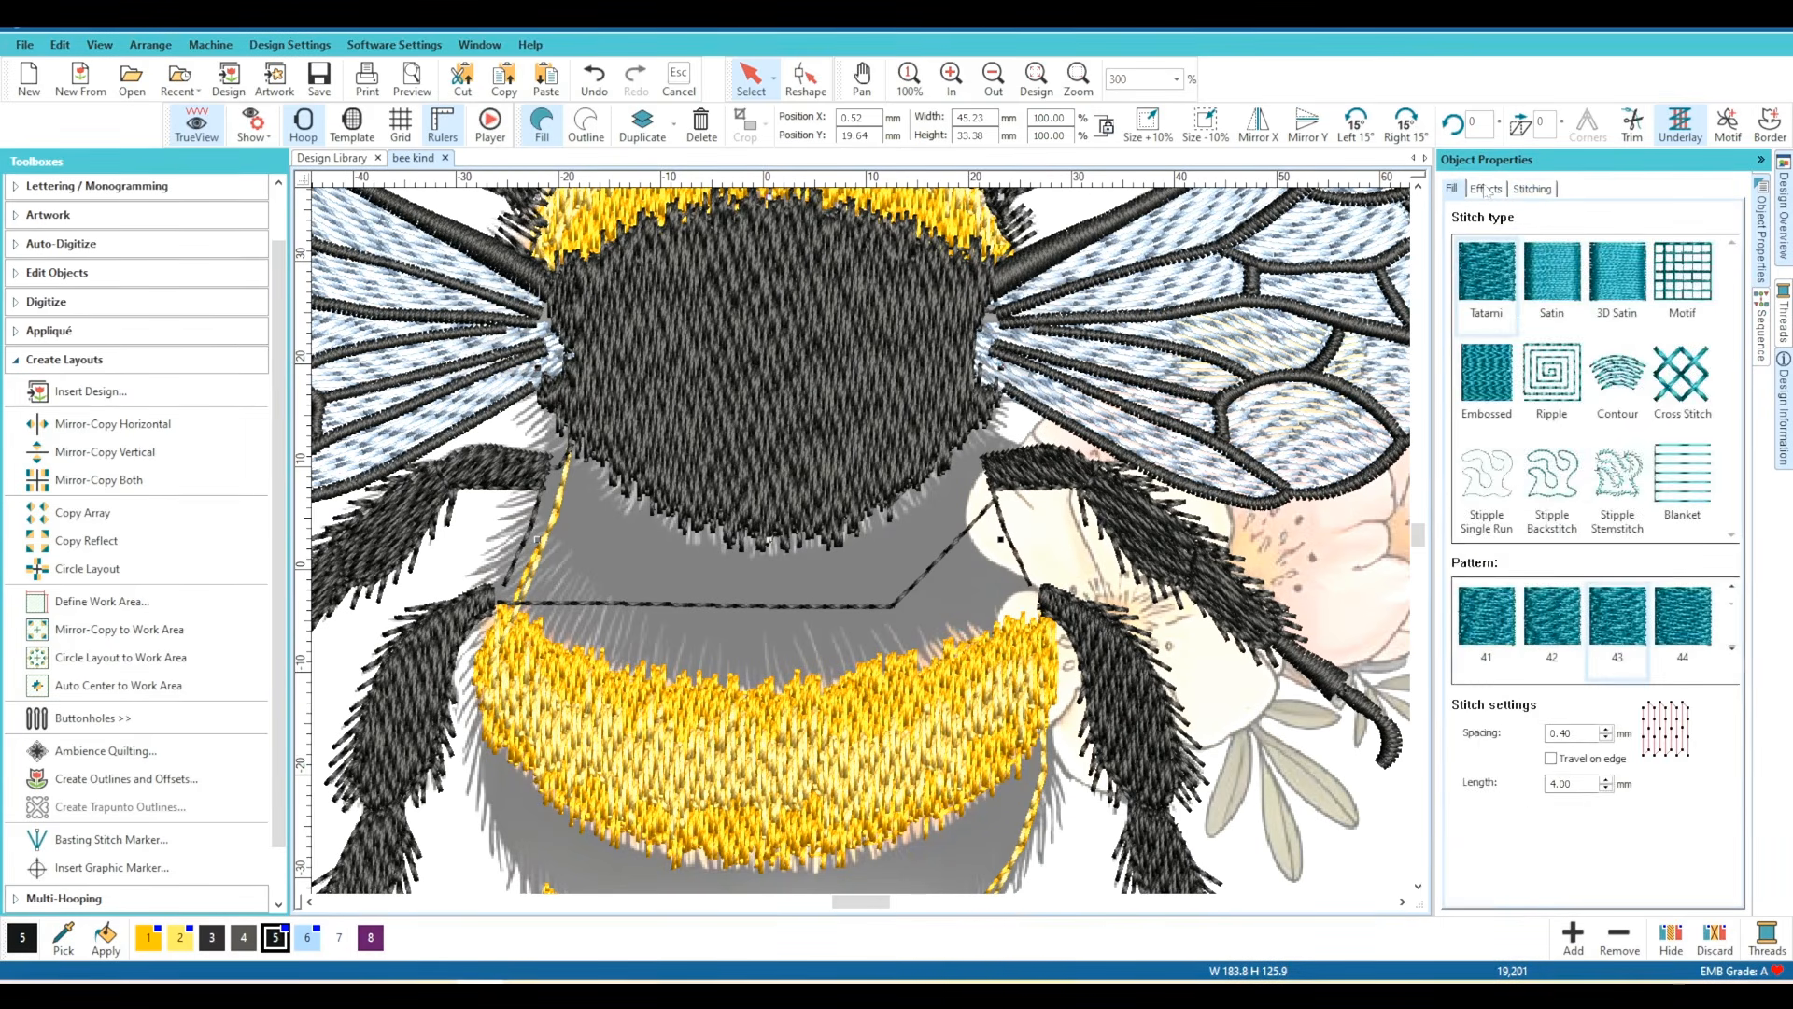
Digitize a closed black Tatami fill with pattern 43 over the dark band between the thorax and the wide yellow band
left_click(130, 302)
left_click(107, 476)
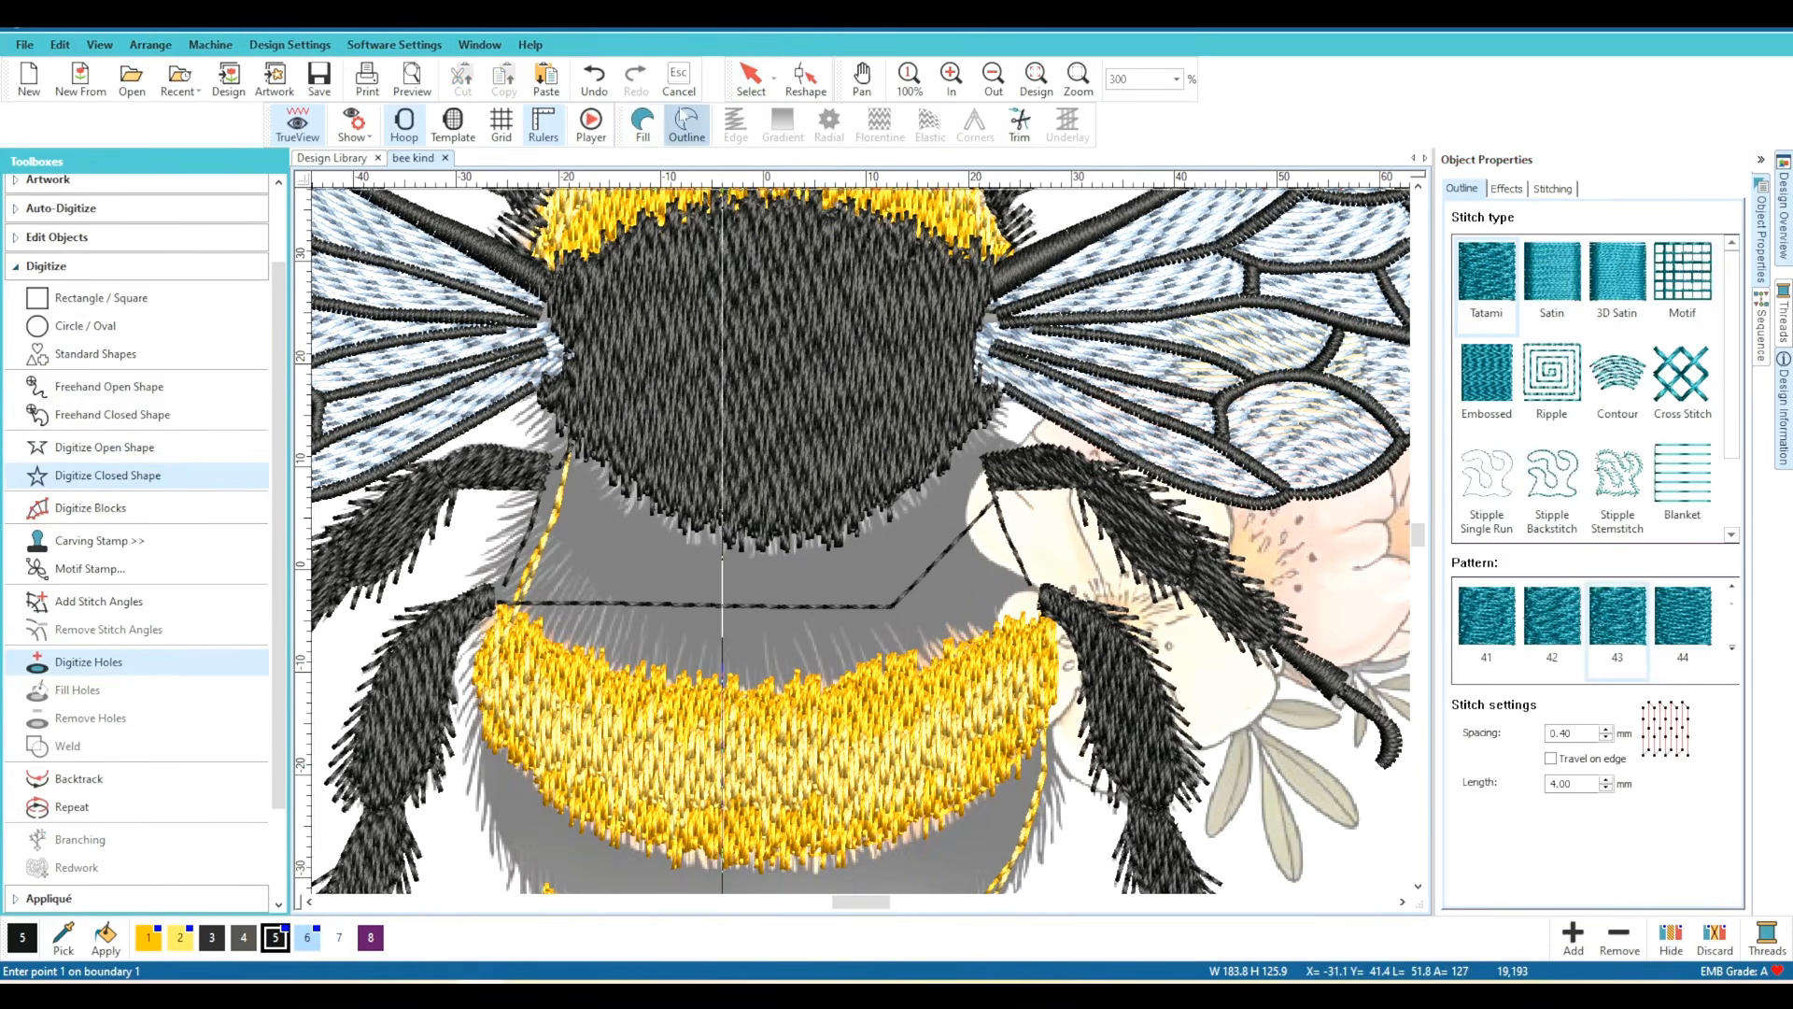
left_click_drag(882, 903, 875, 903)
key("t")
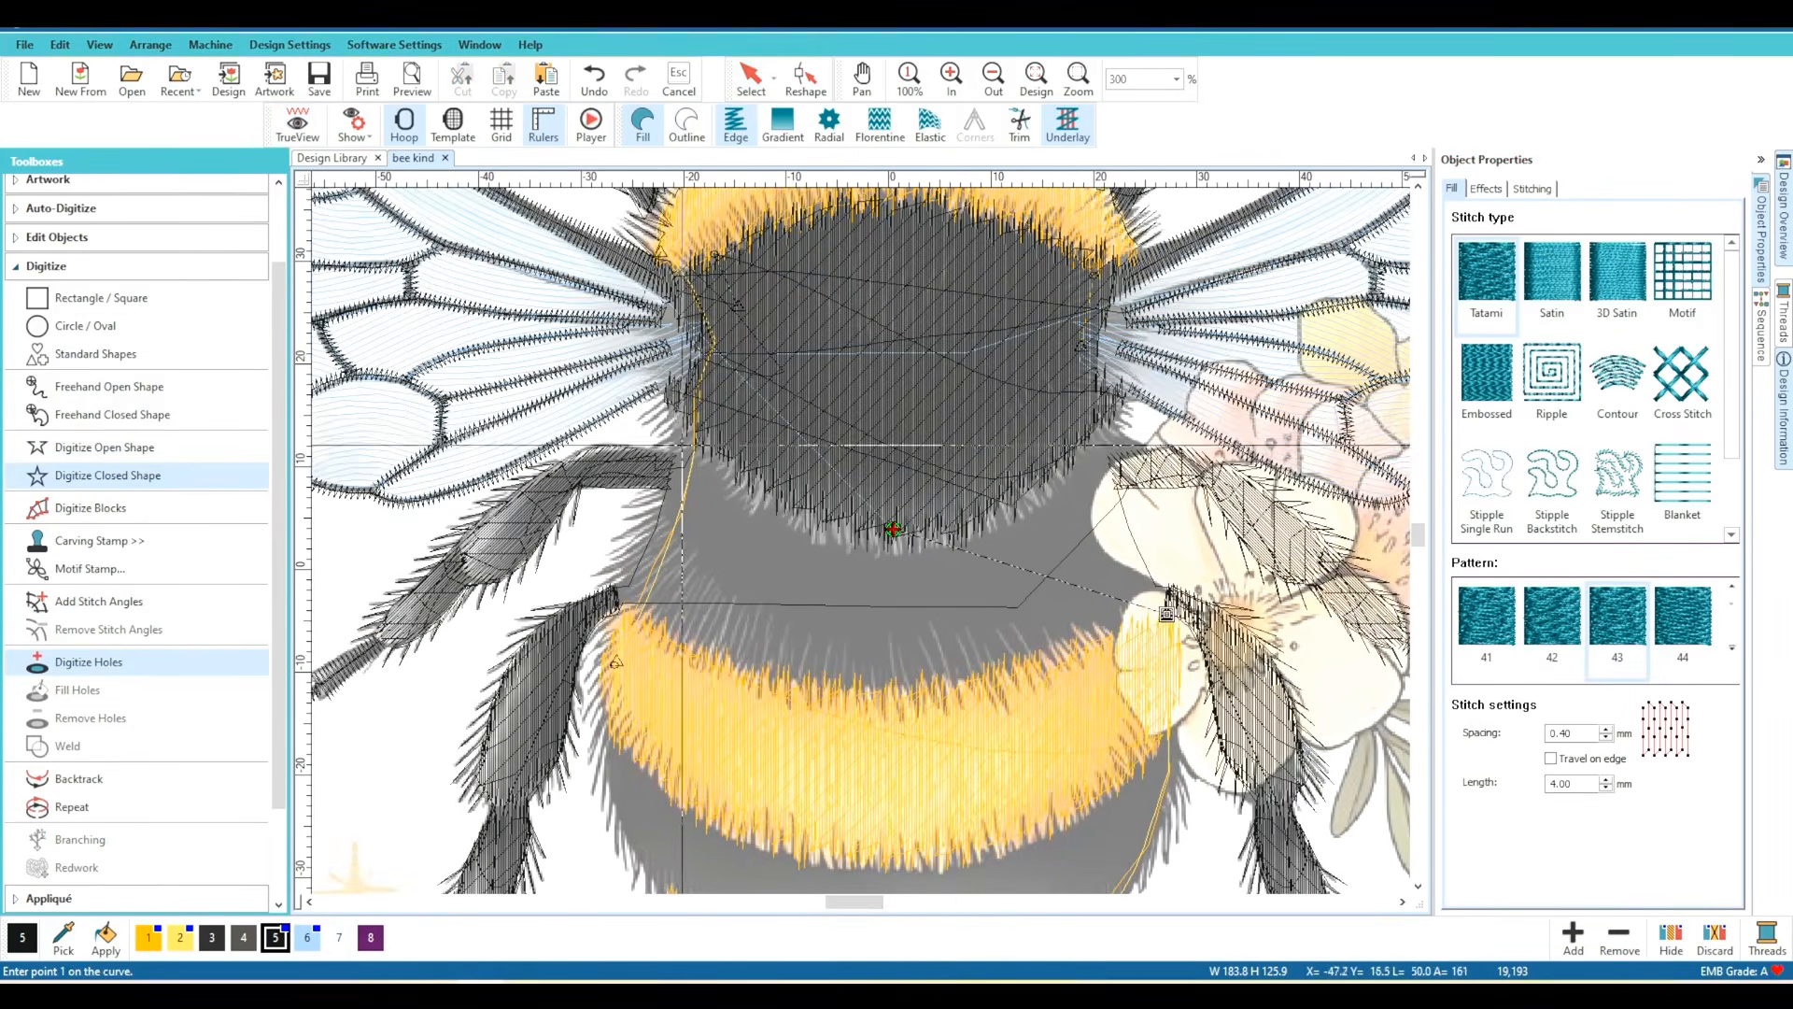
left_click(982, 516)
left_click(1102, 435)
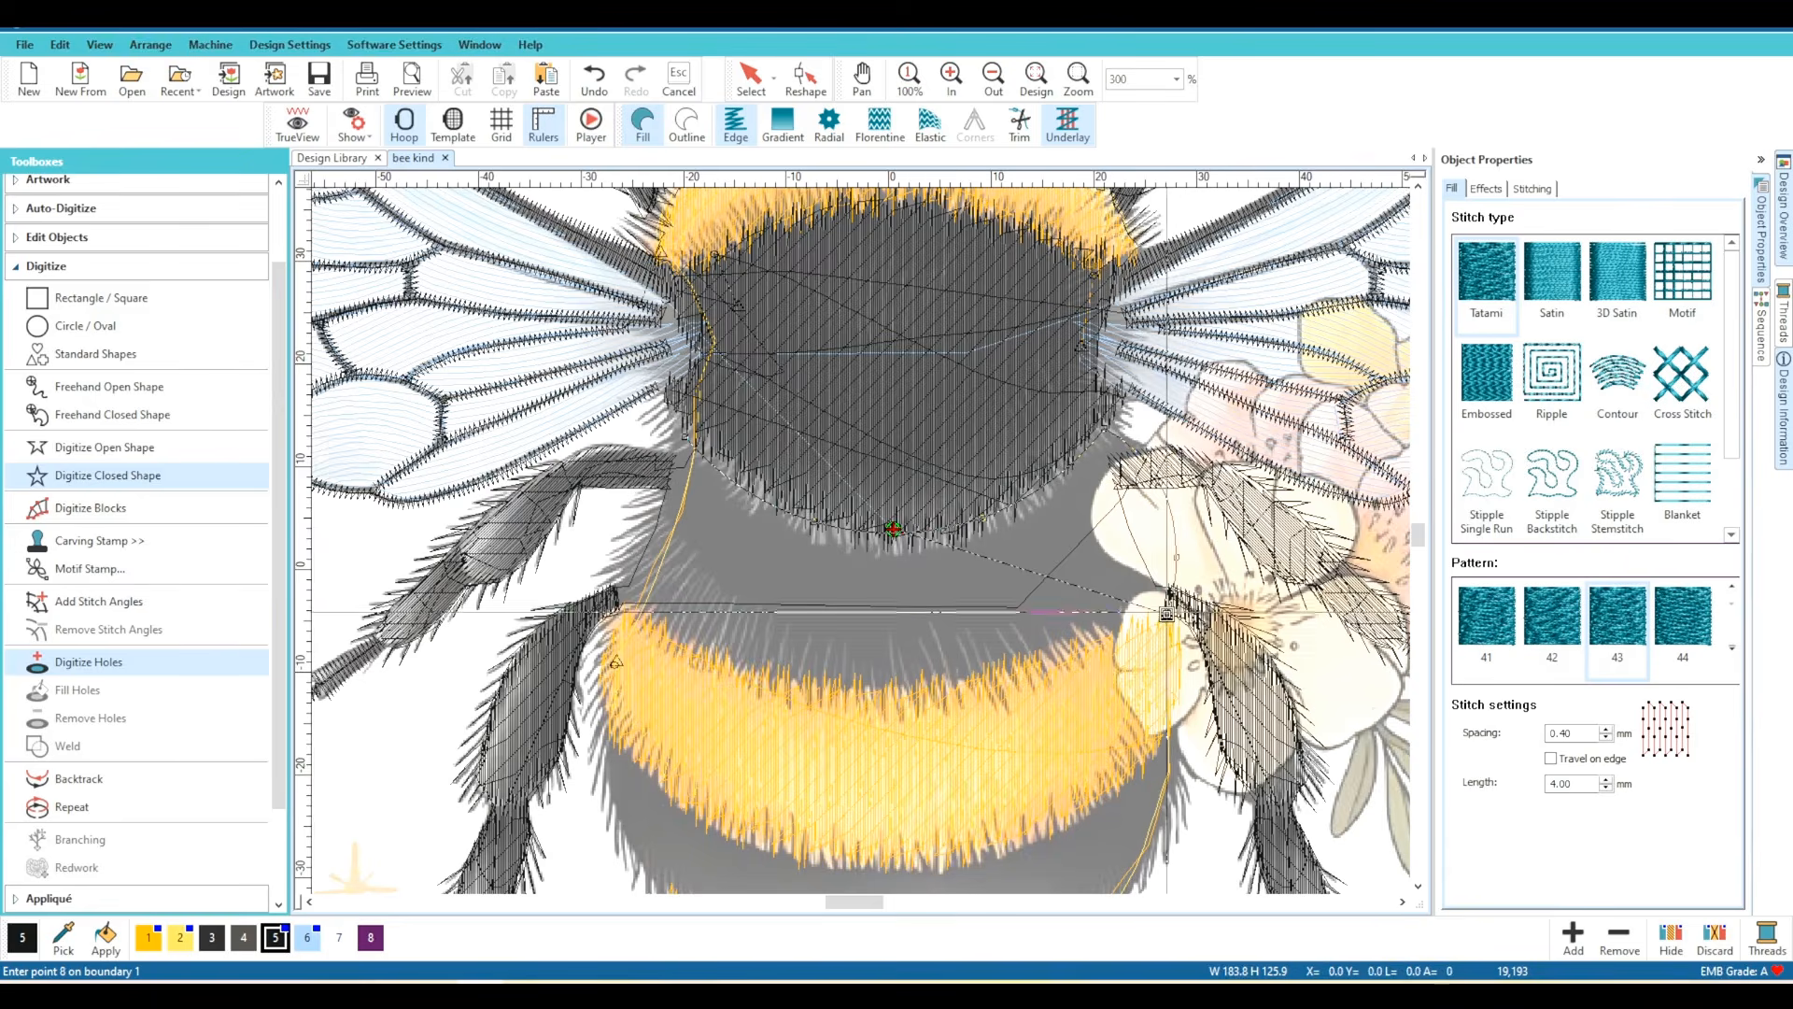
key("t")
key("Return")
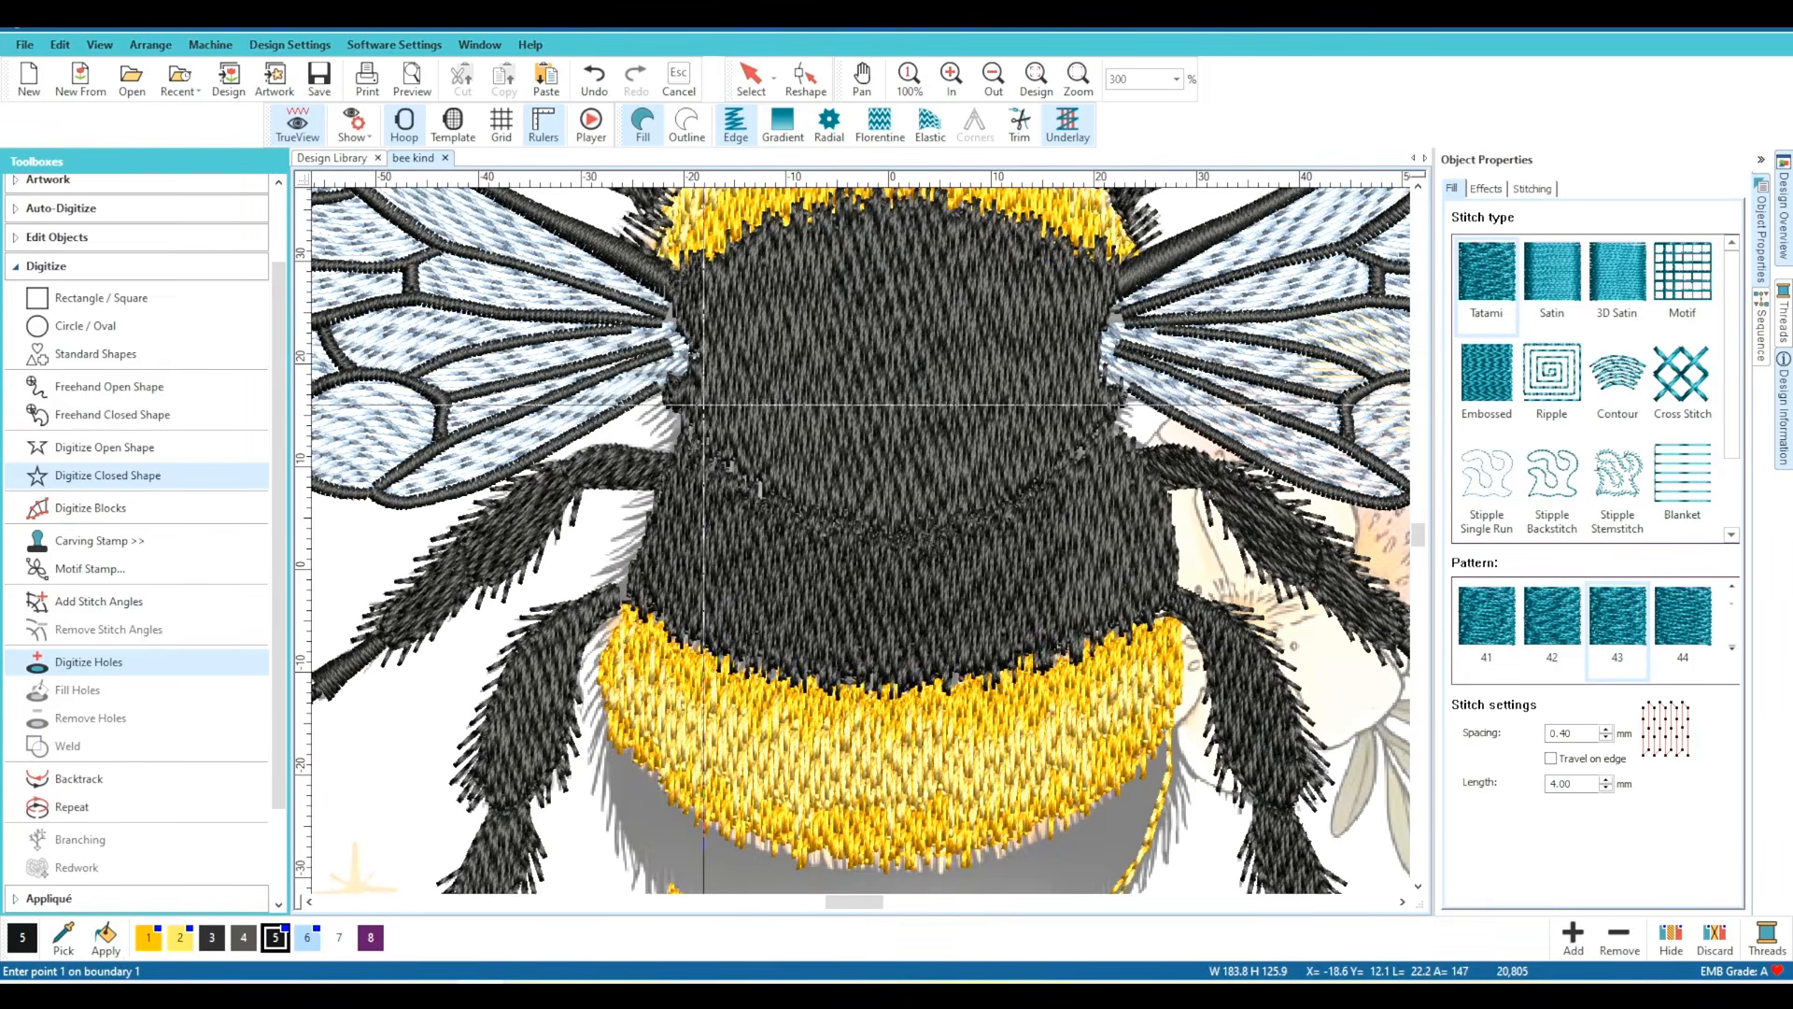
Reshape the new dark band fill by moving the upper point of its right edge slightly inward
key("Escape")
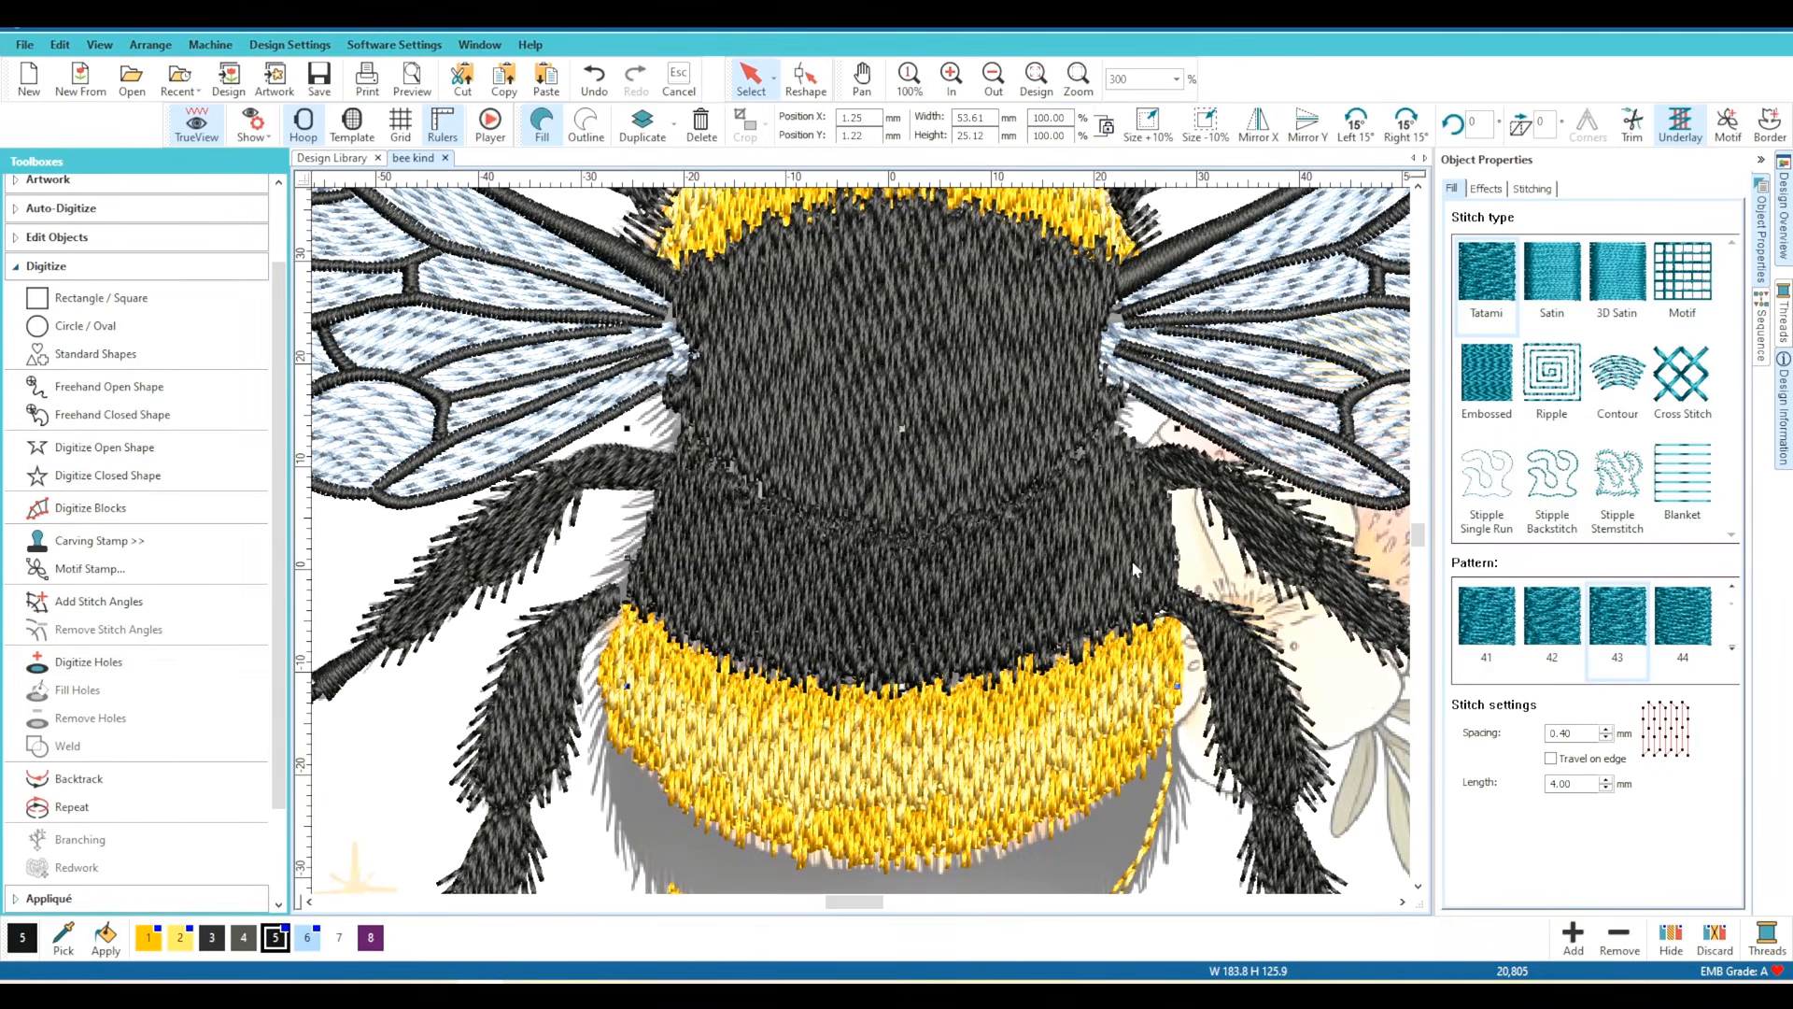
key("h")
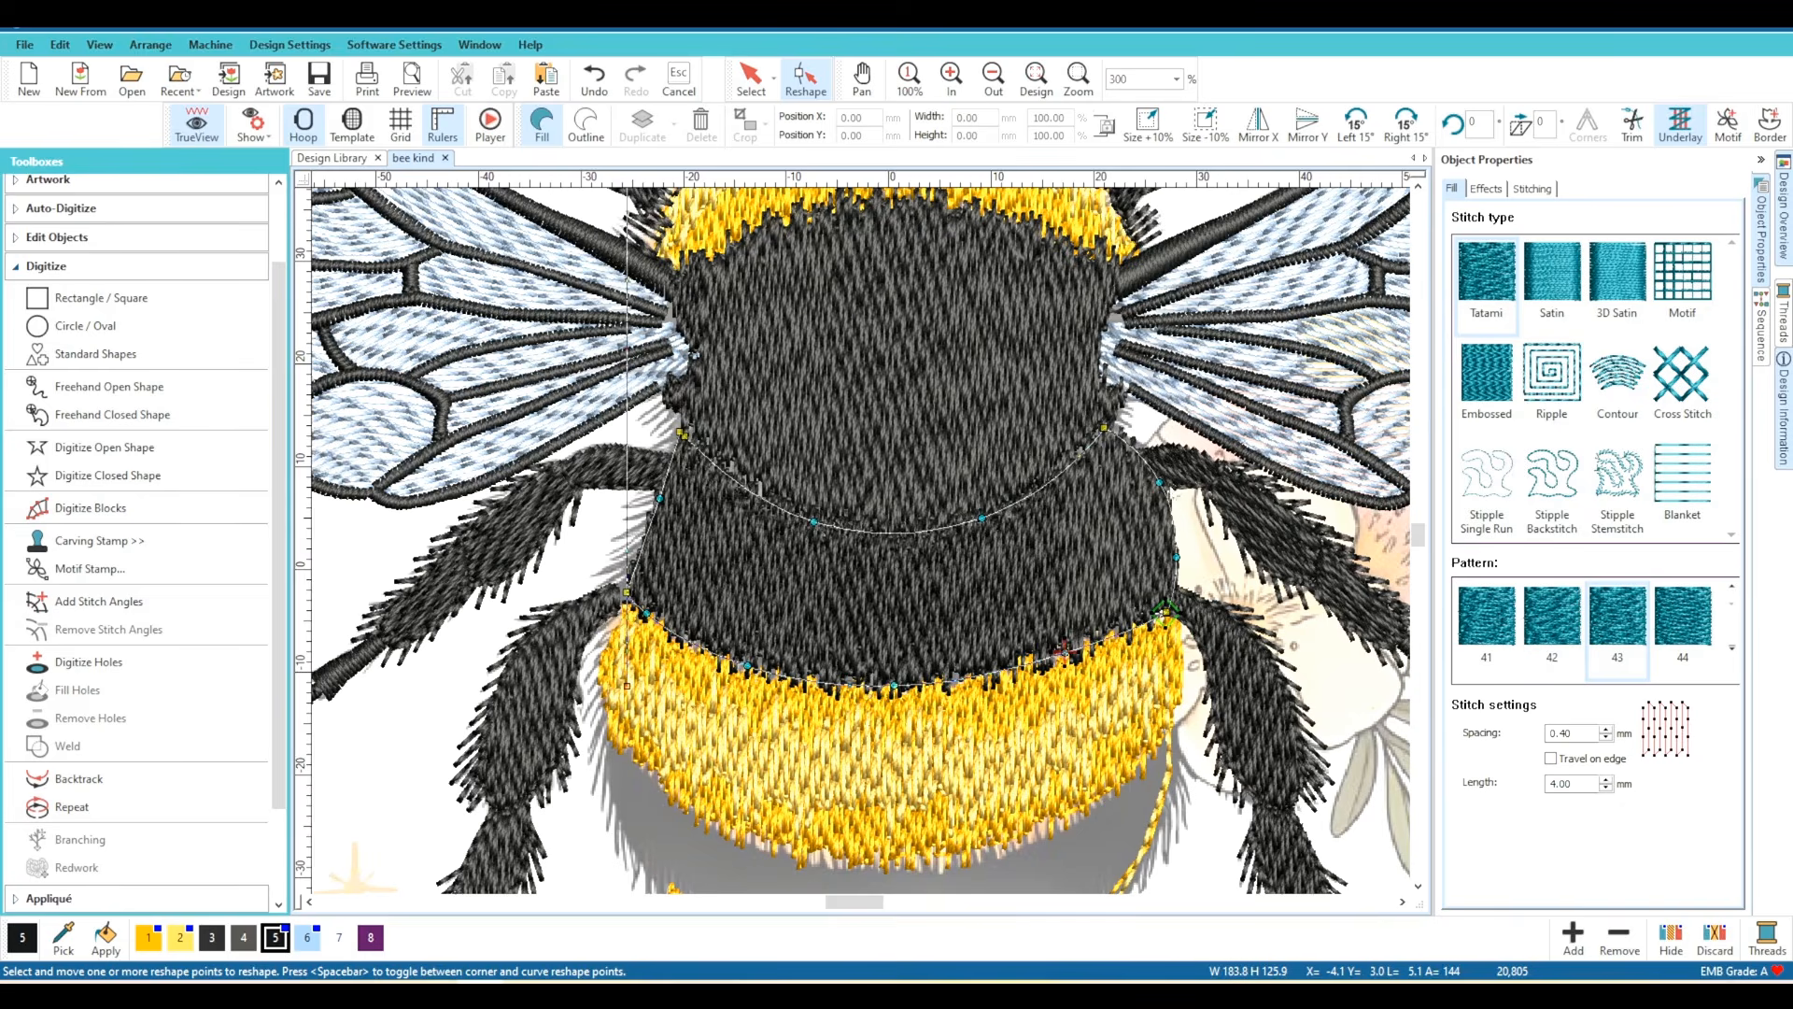
left_click(1159, 485)
left_click_drag(1139, 495, 1141, 496)
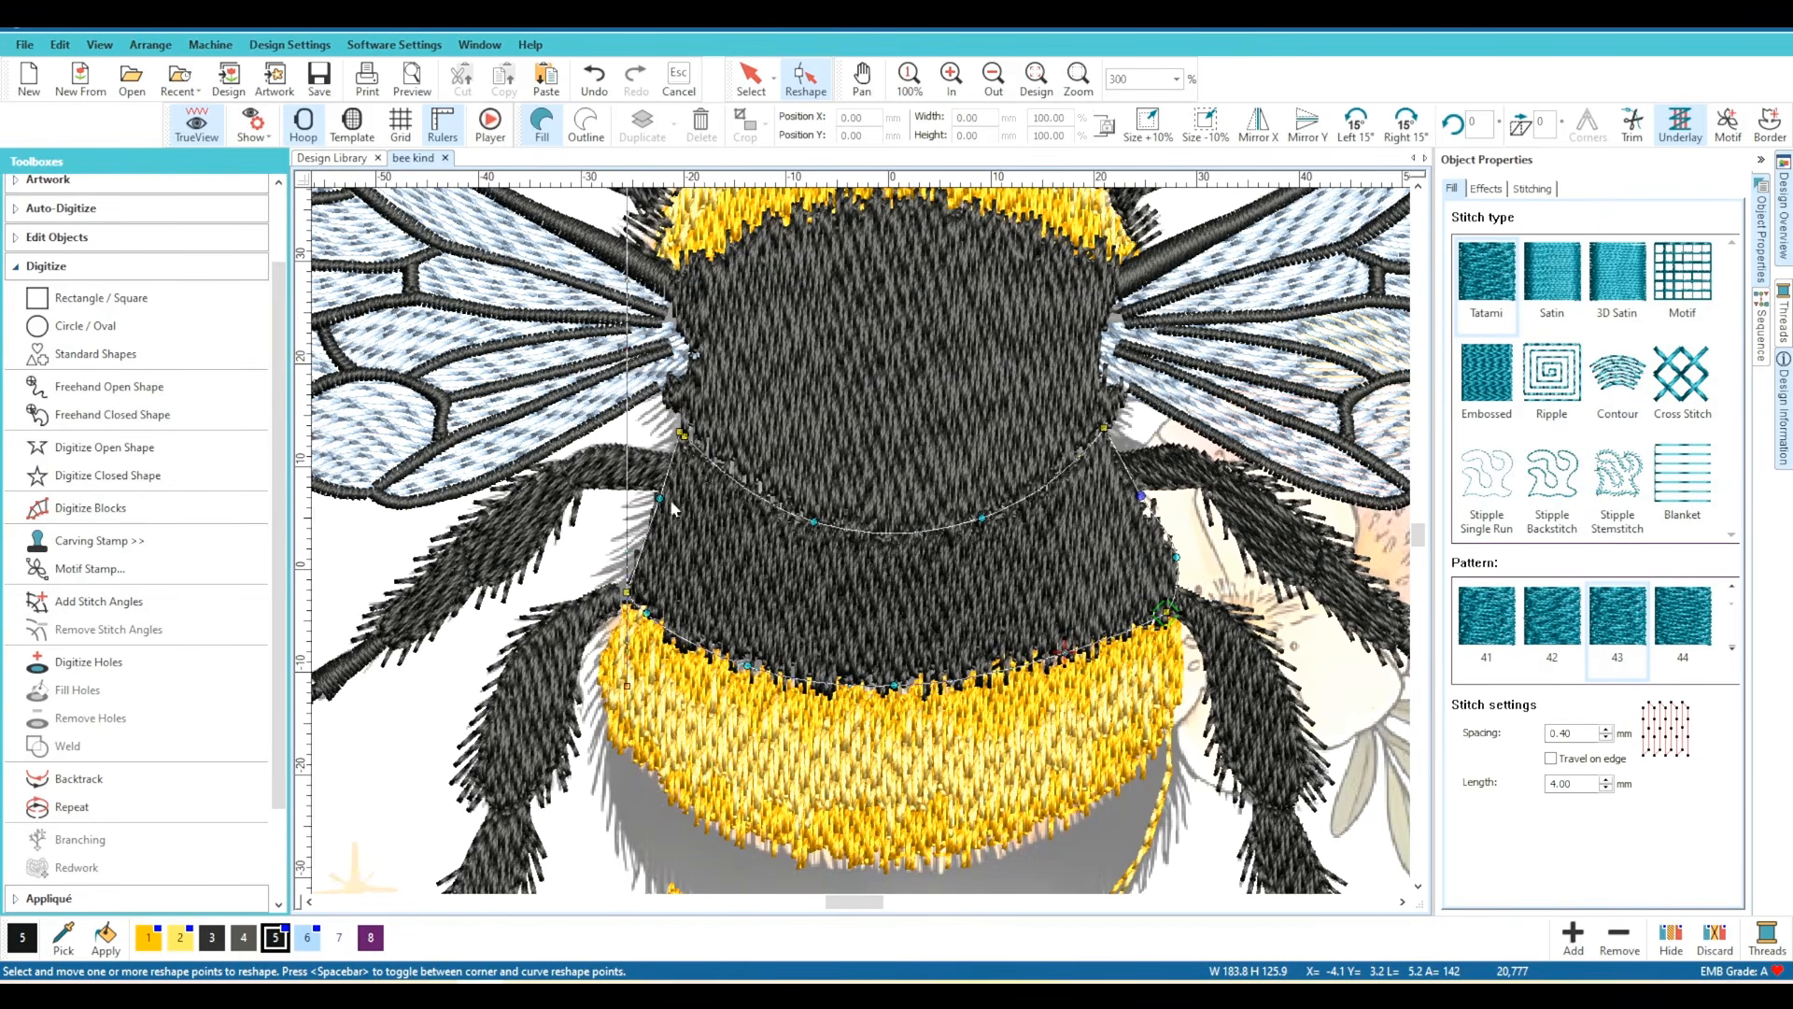
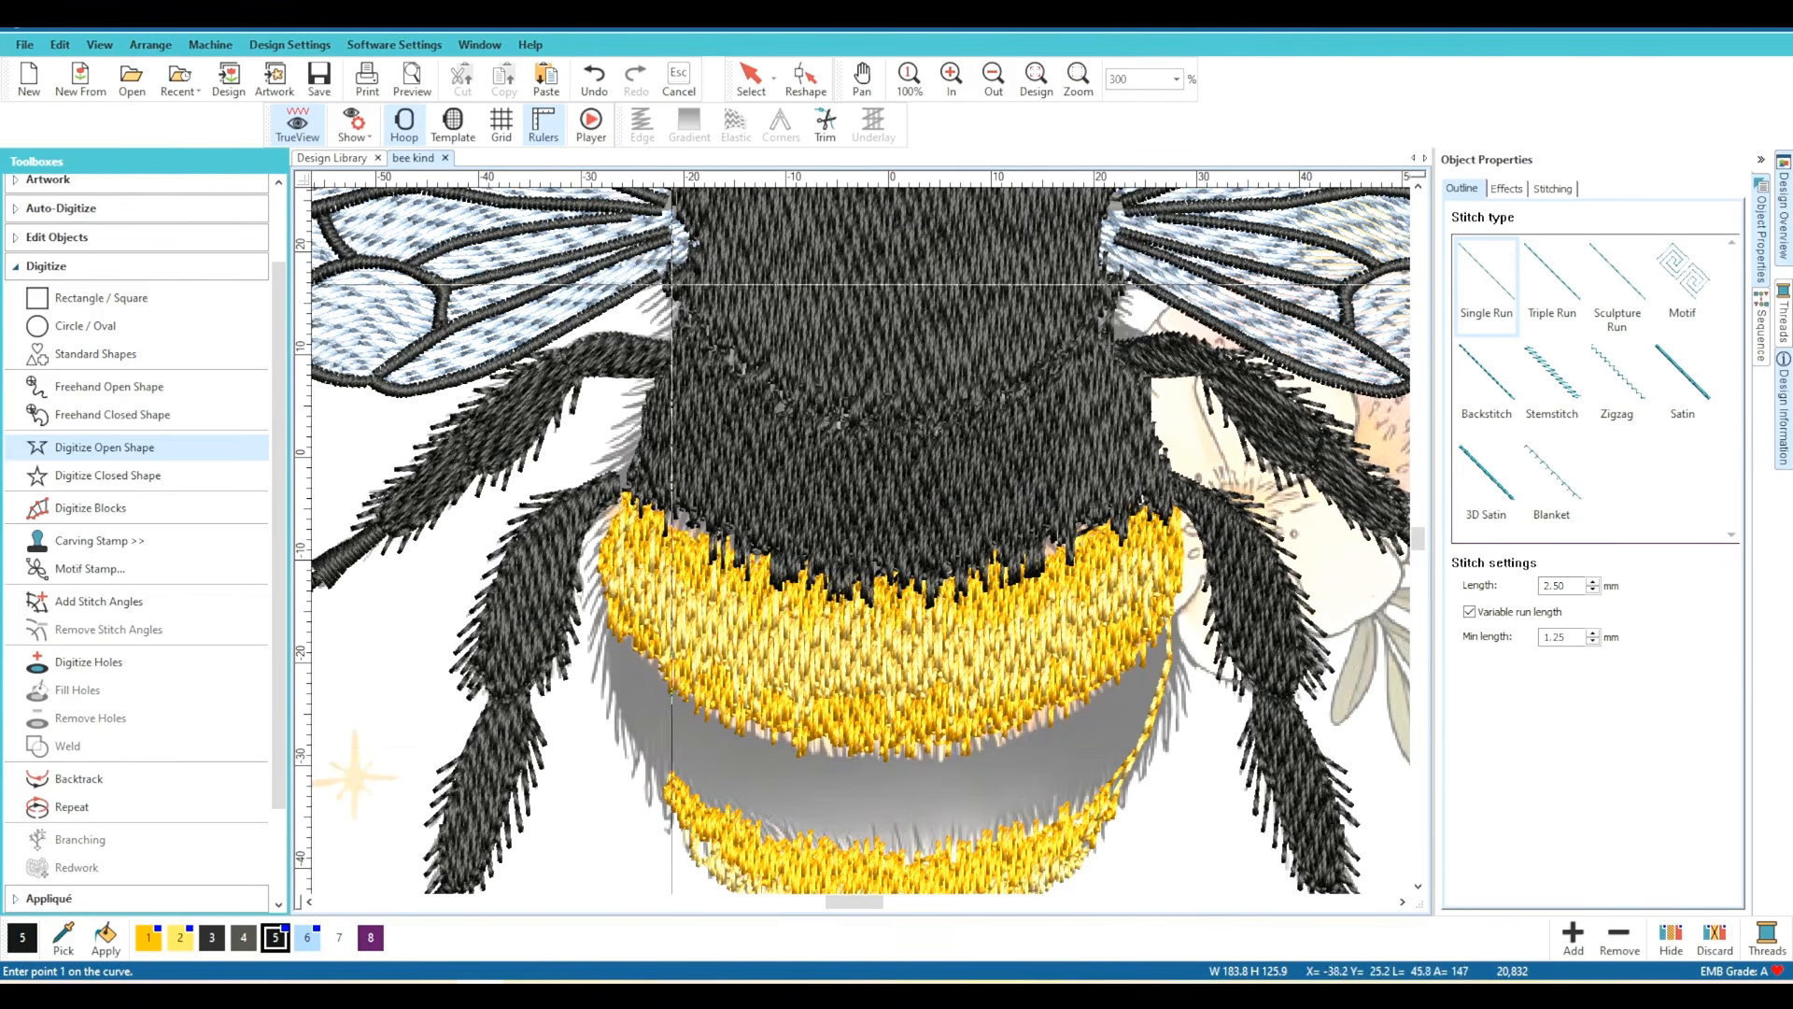
Digitize an open single-run line of zigzag black hairs up the thorax's right edge, past the base of the right wing
scroll(1172, 514, "up", 3)
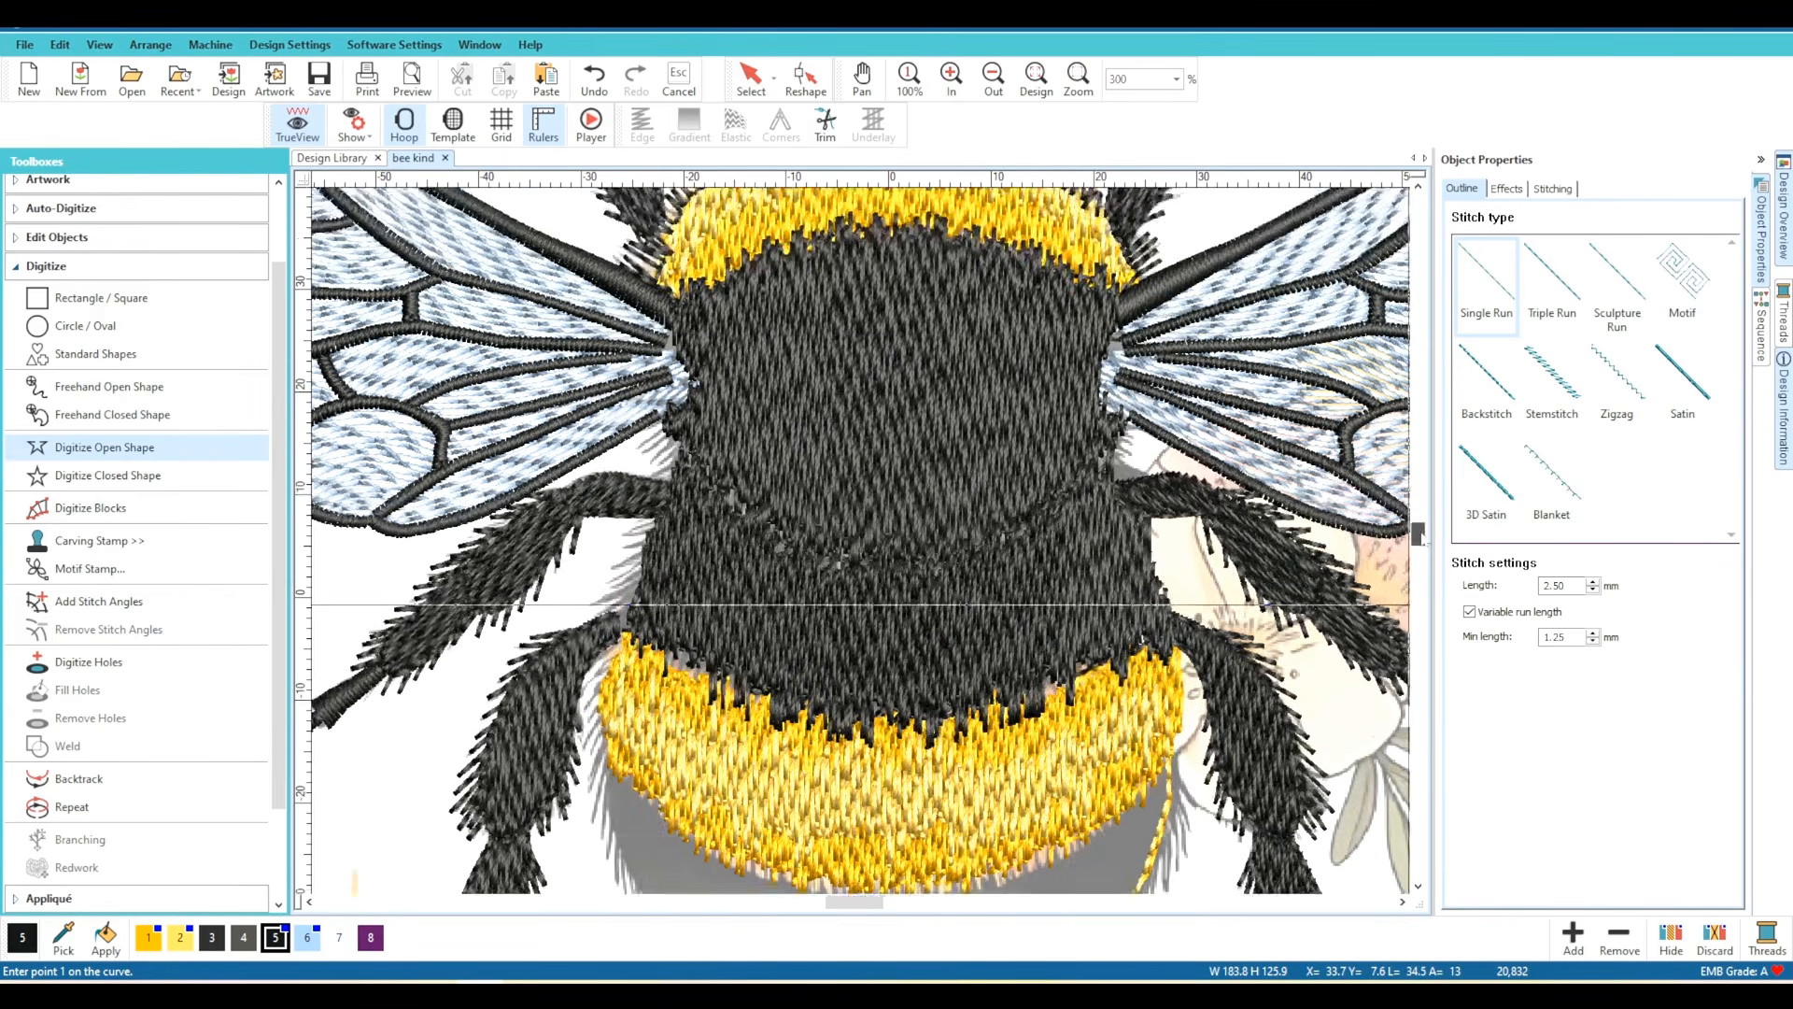
left_click(1108, 528)
left_click(1123, 489)
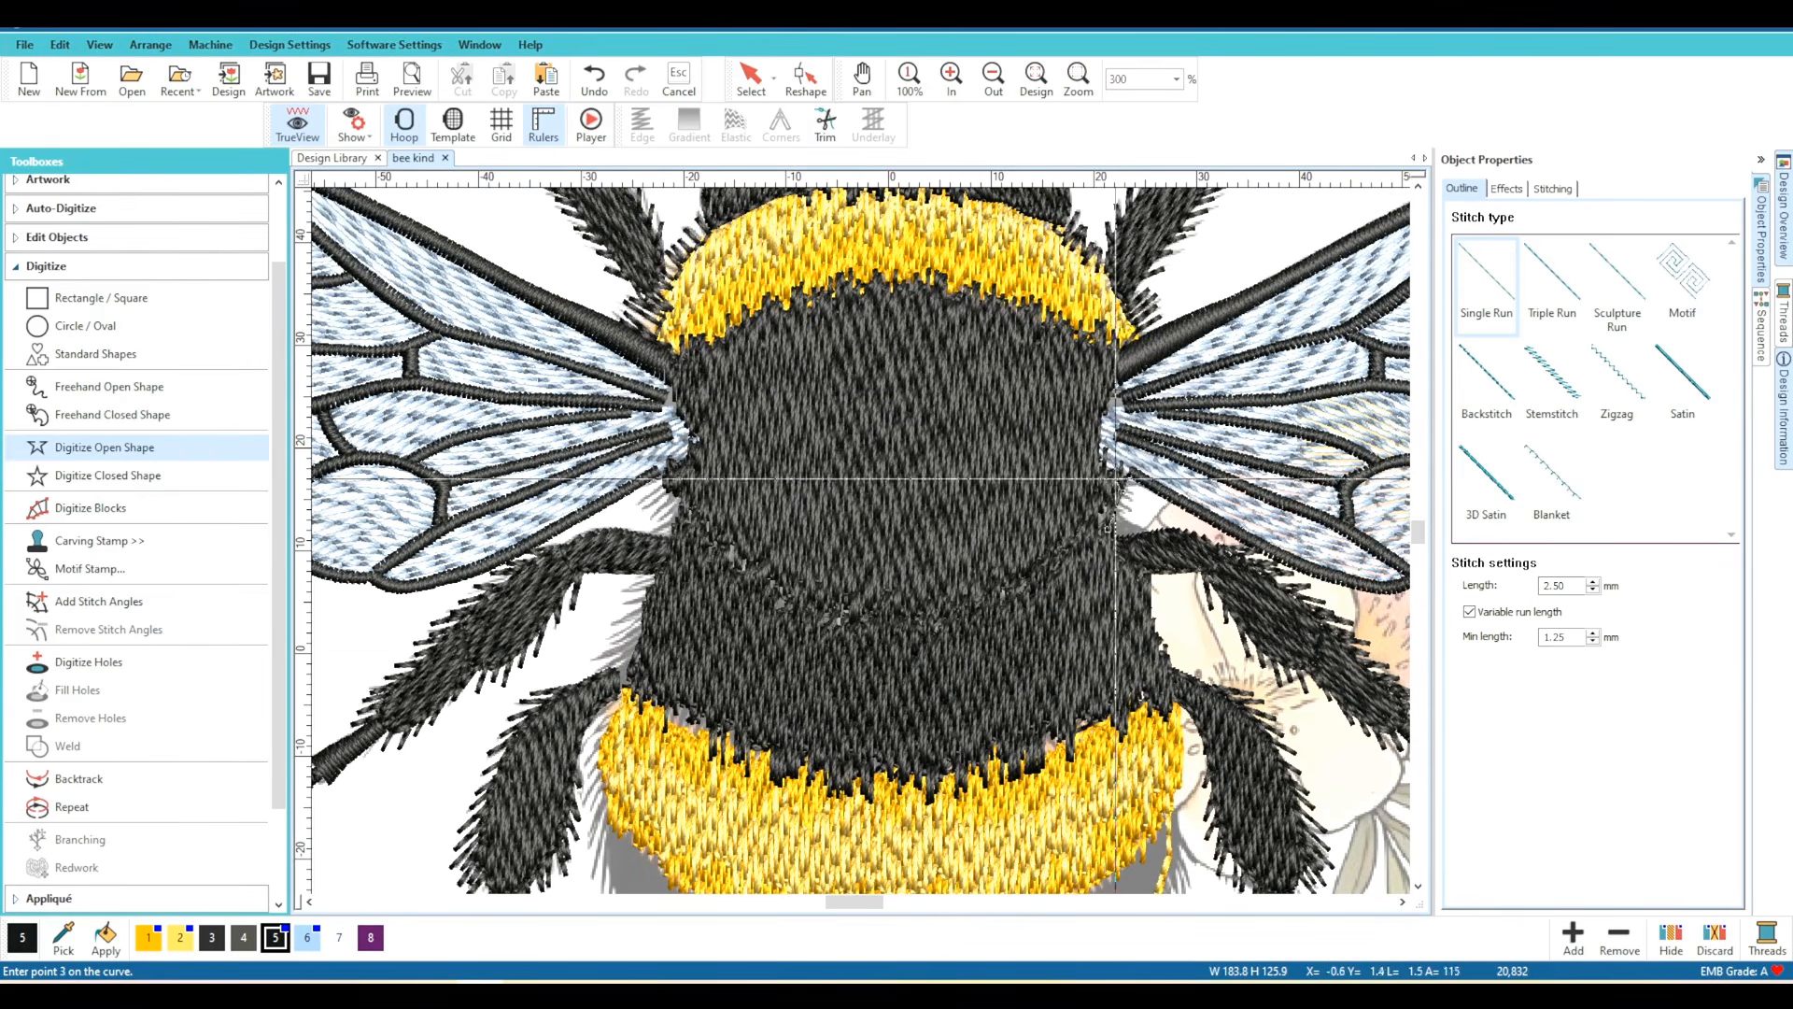
left_click(1114, 477)
key("s")
key("s")
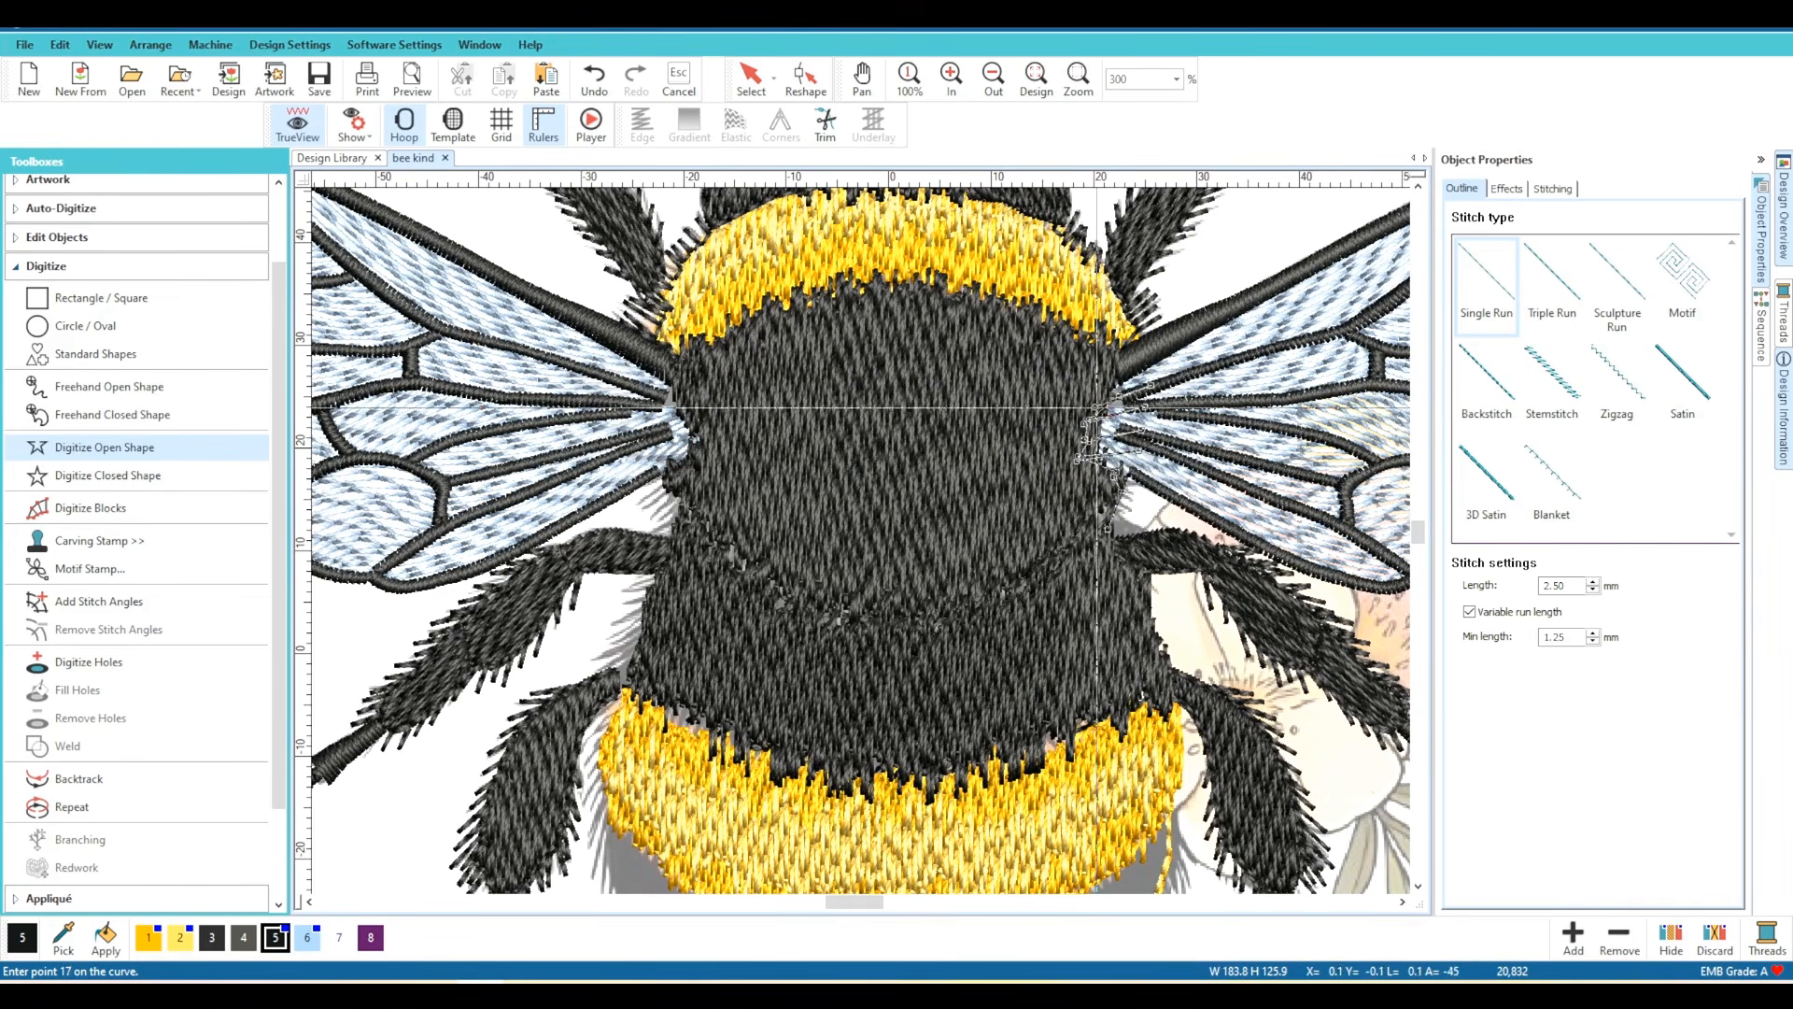
left_click(1083, 411)
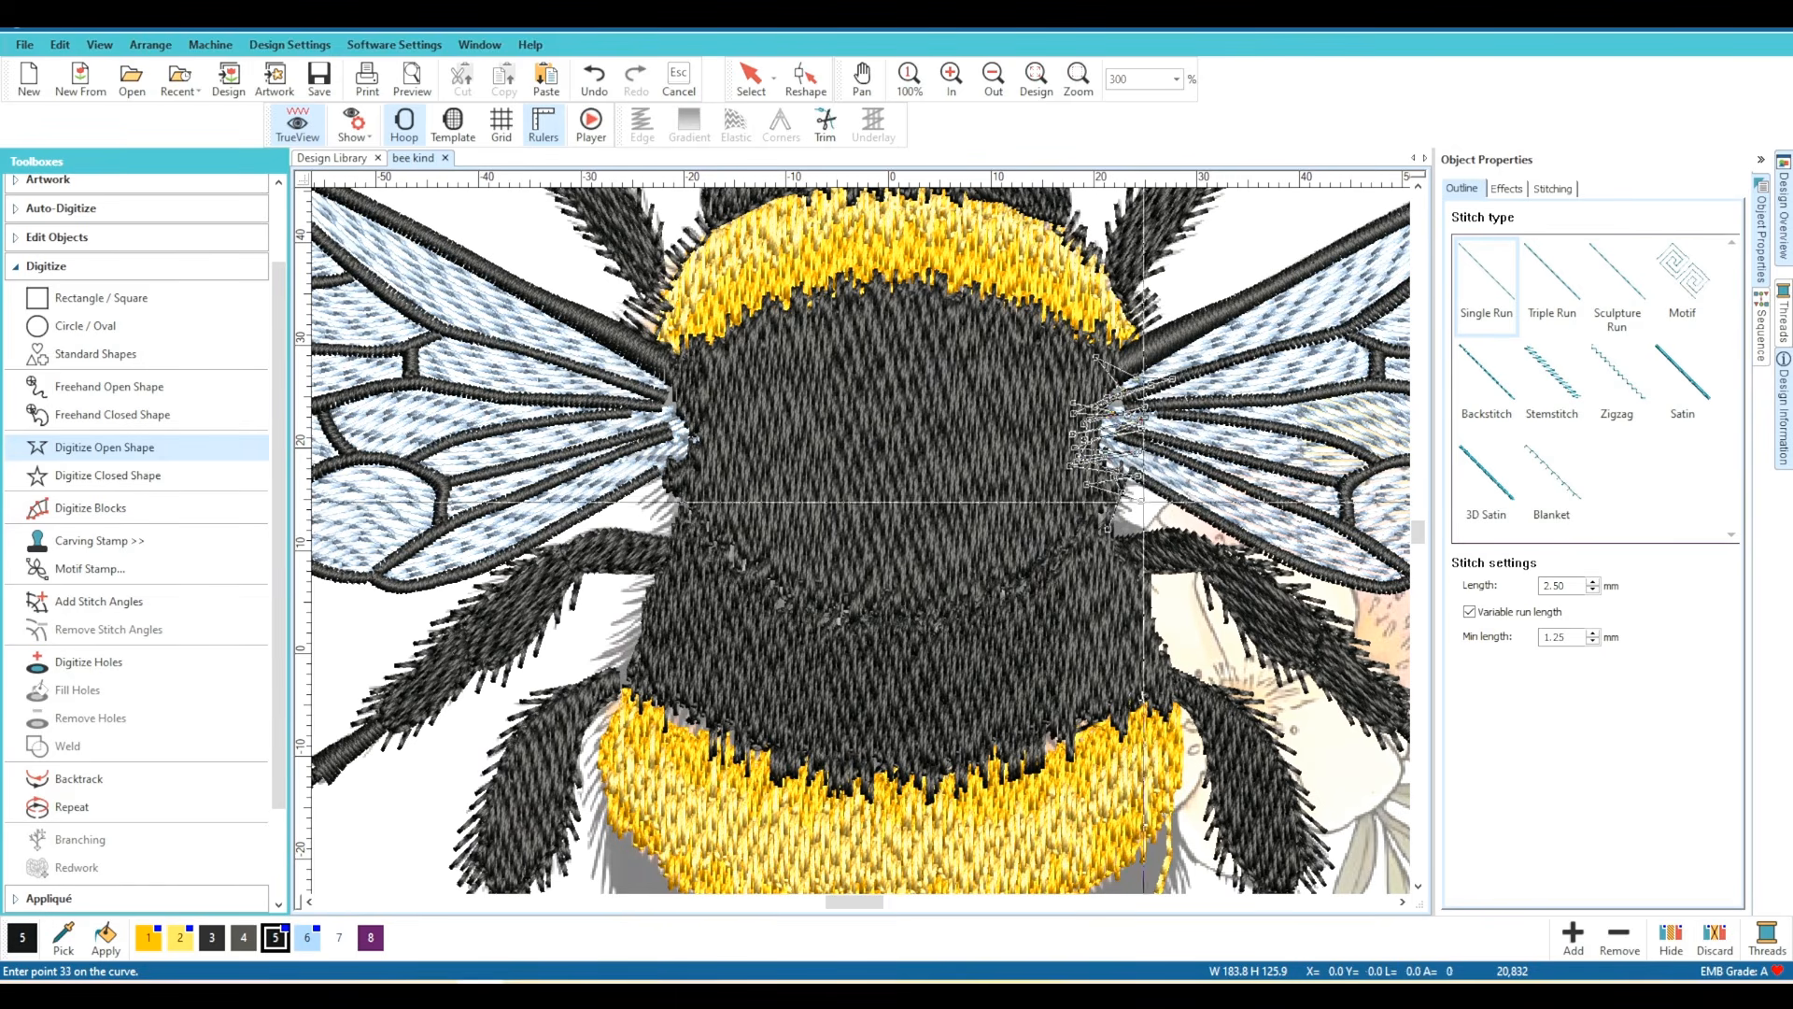
key("Return")
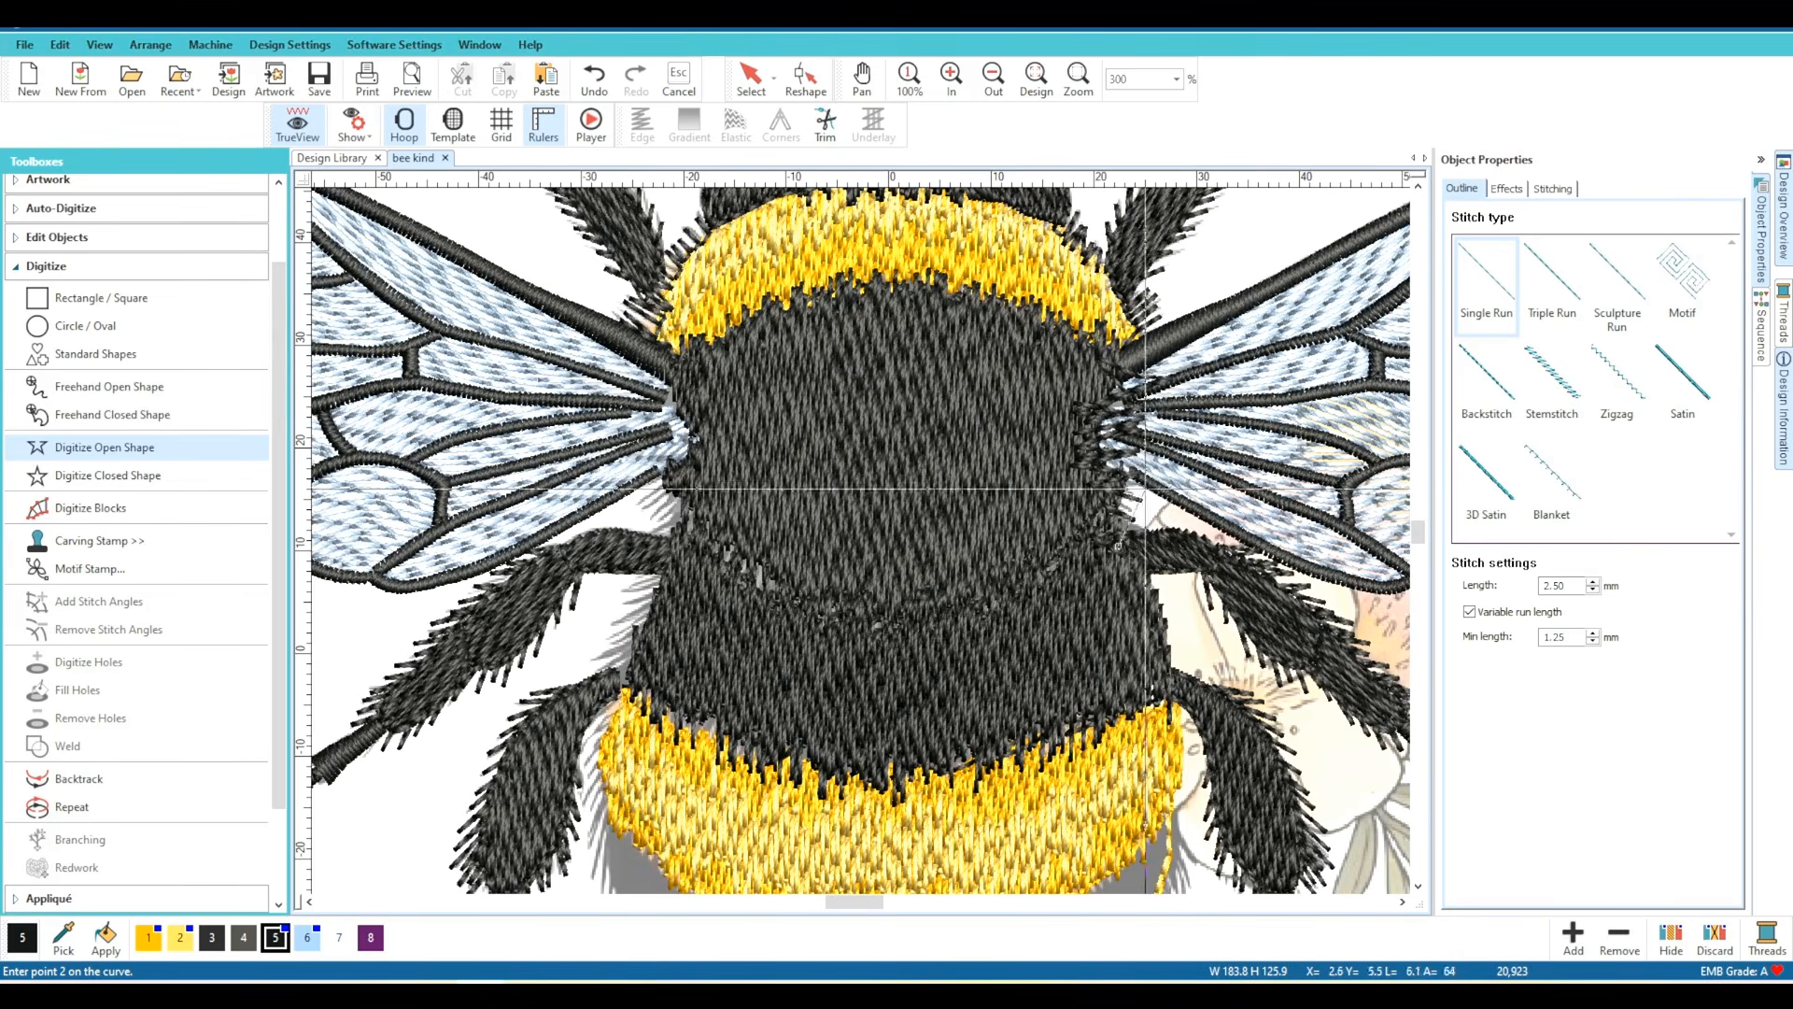
Digitize an open single-run line of black hairs down the upper dark band's right edge onto the side of the wide yellow band
left_click(1118, 547)
left_click(1131, 567)
left_click(1169, 588)
left_click(1139, 585)
left_click(1183, 616)
left_click(1158, 657)
scroll(1205, 366, "down", 3)
left_click(1167, 452)
left_click(1169, 478)
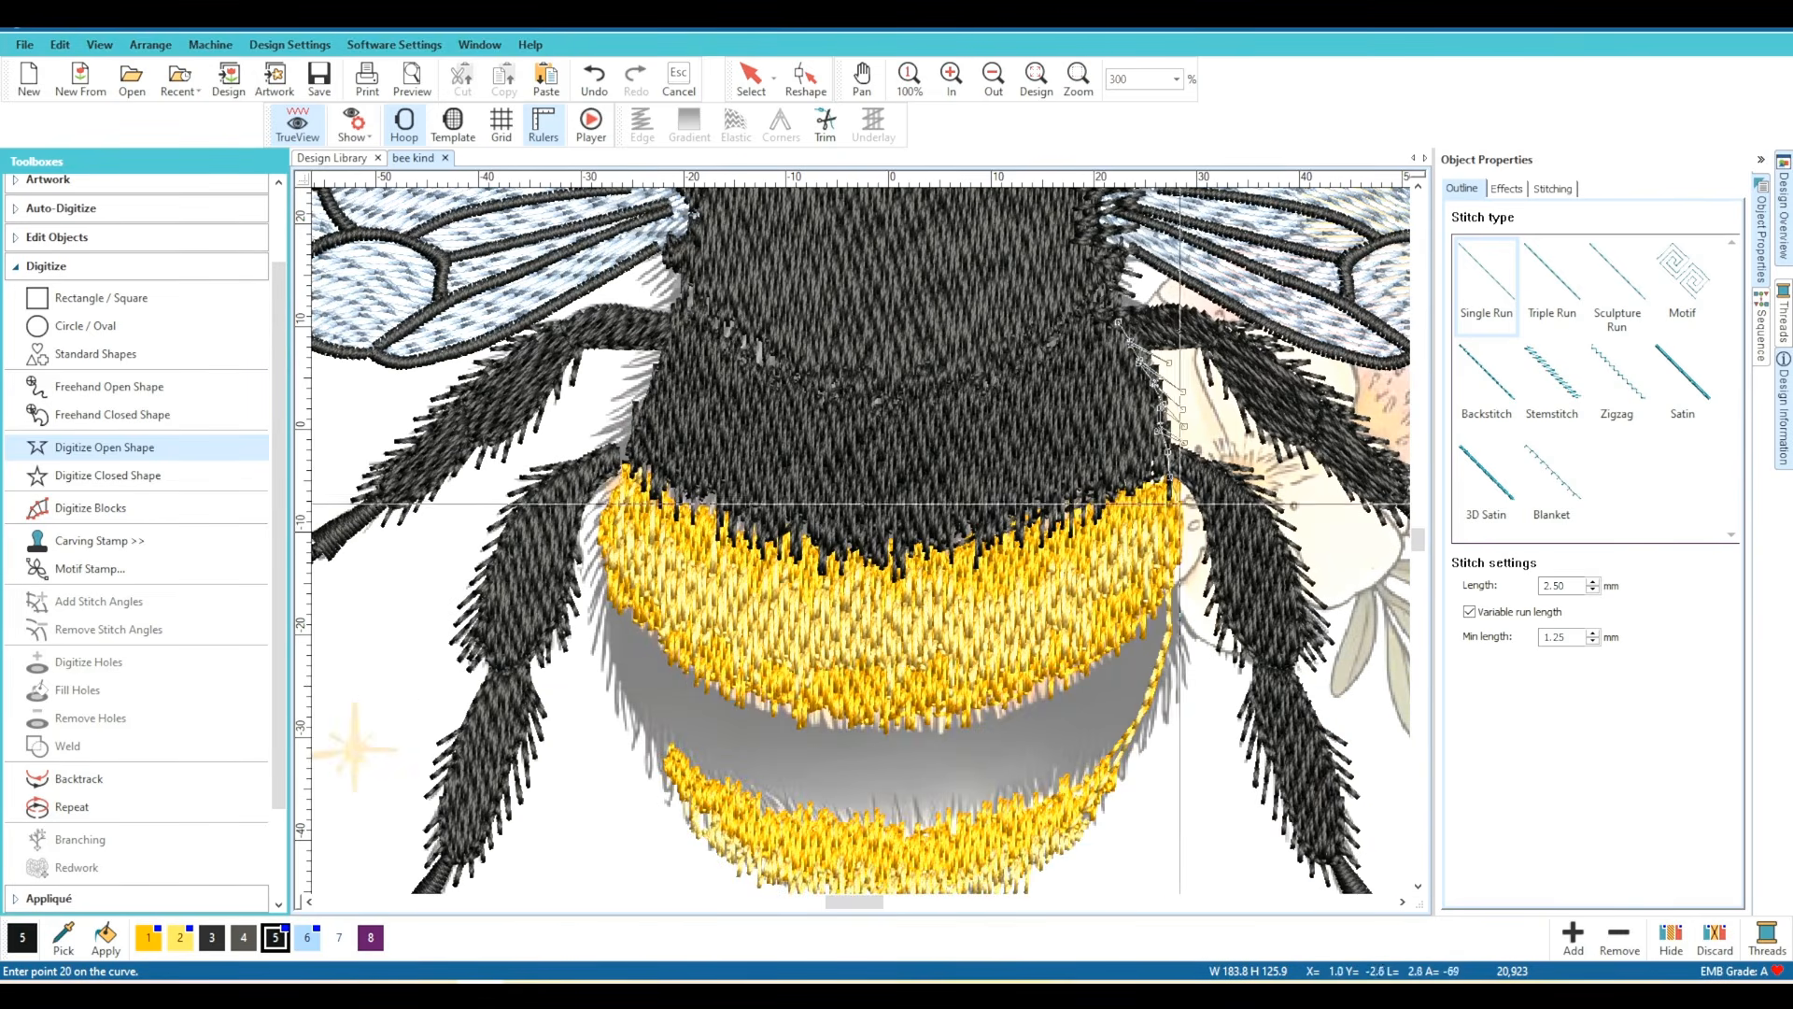
key("Return")
Digitize a closed black Tatami fill with pattern 43 over the lower dark band and review its effect and stitching settings
scroll(1028, 632, "down", 1)
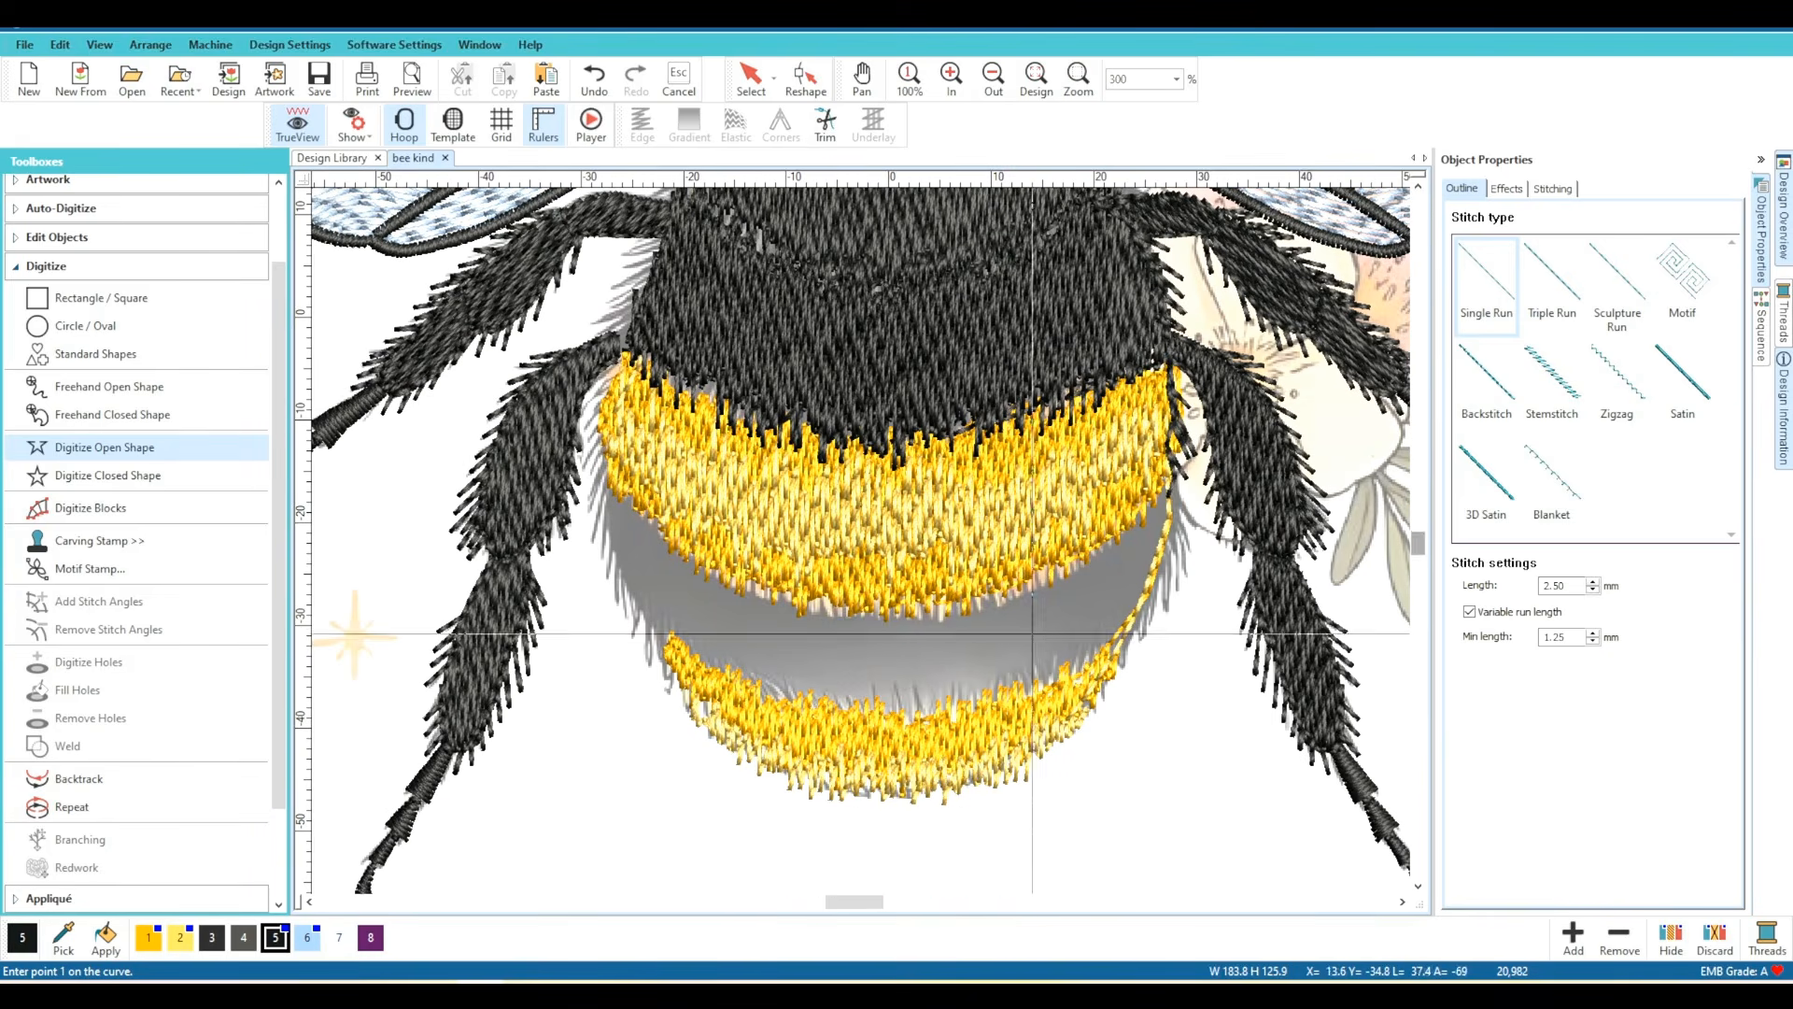
left_click(108, 476)
left_click(642, 125)
left_click(1166, 481)
left_click(935, 604)
left_click(745, 582)
left_click(659, 521)
left_click(620, 569)
left_click(693, 668)
left_click(892, 712)
left_click(1112, 647)
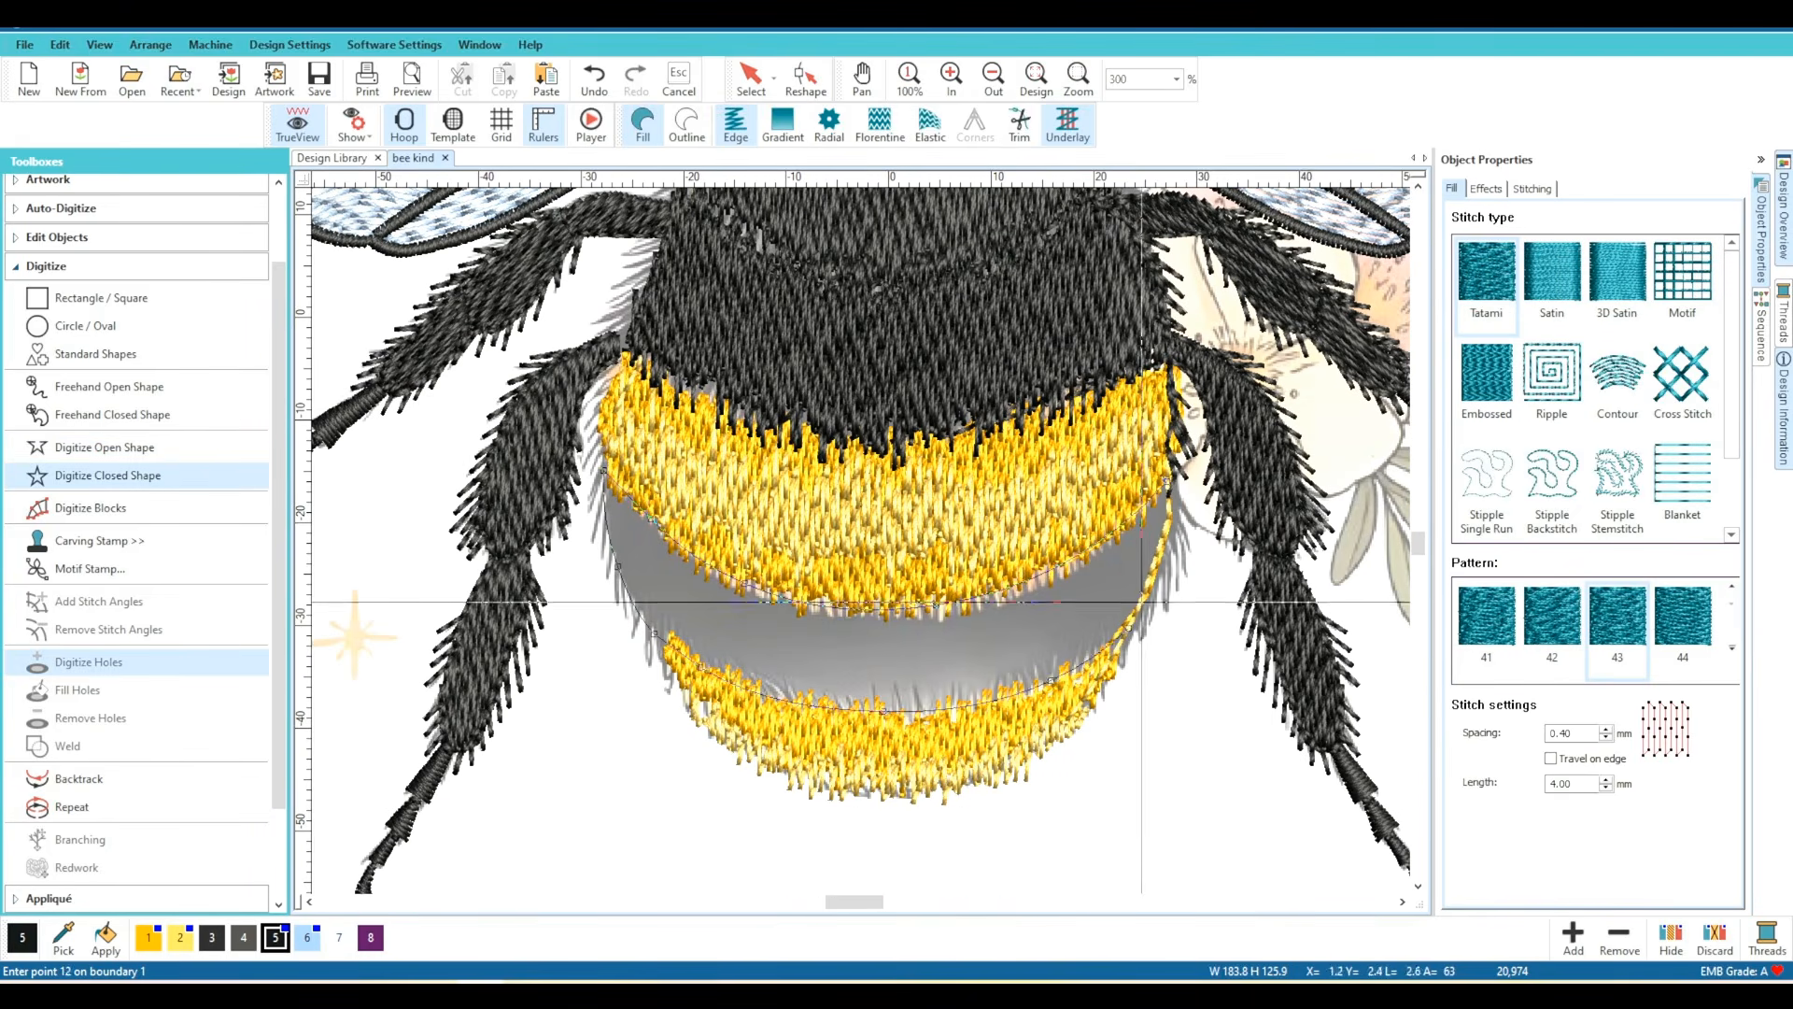
key("Return")
key("Escape")
left_click(1486, 189)
left_click(1541, 188)
left_click(1454, 189)
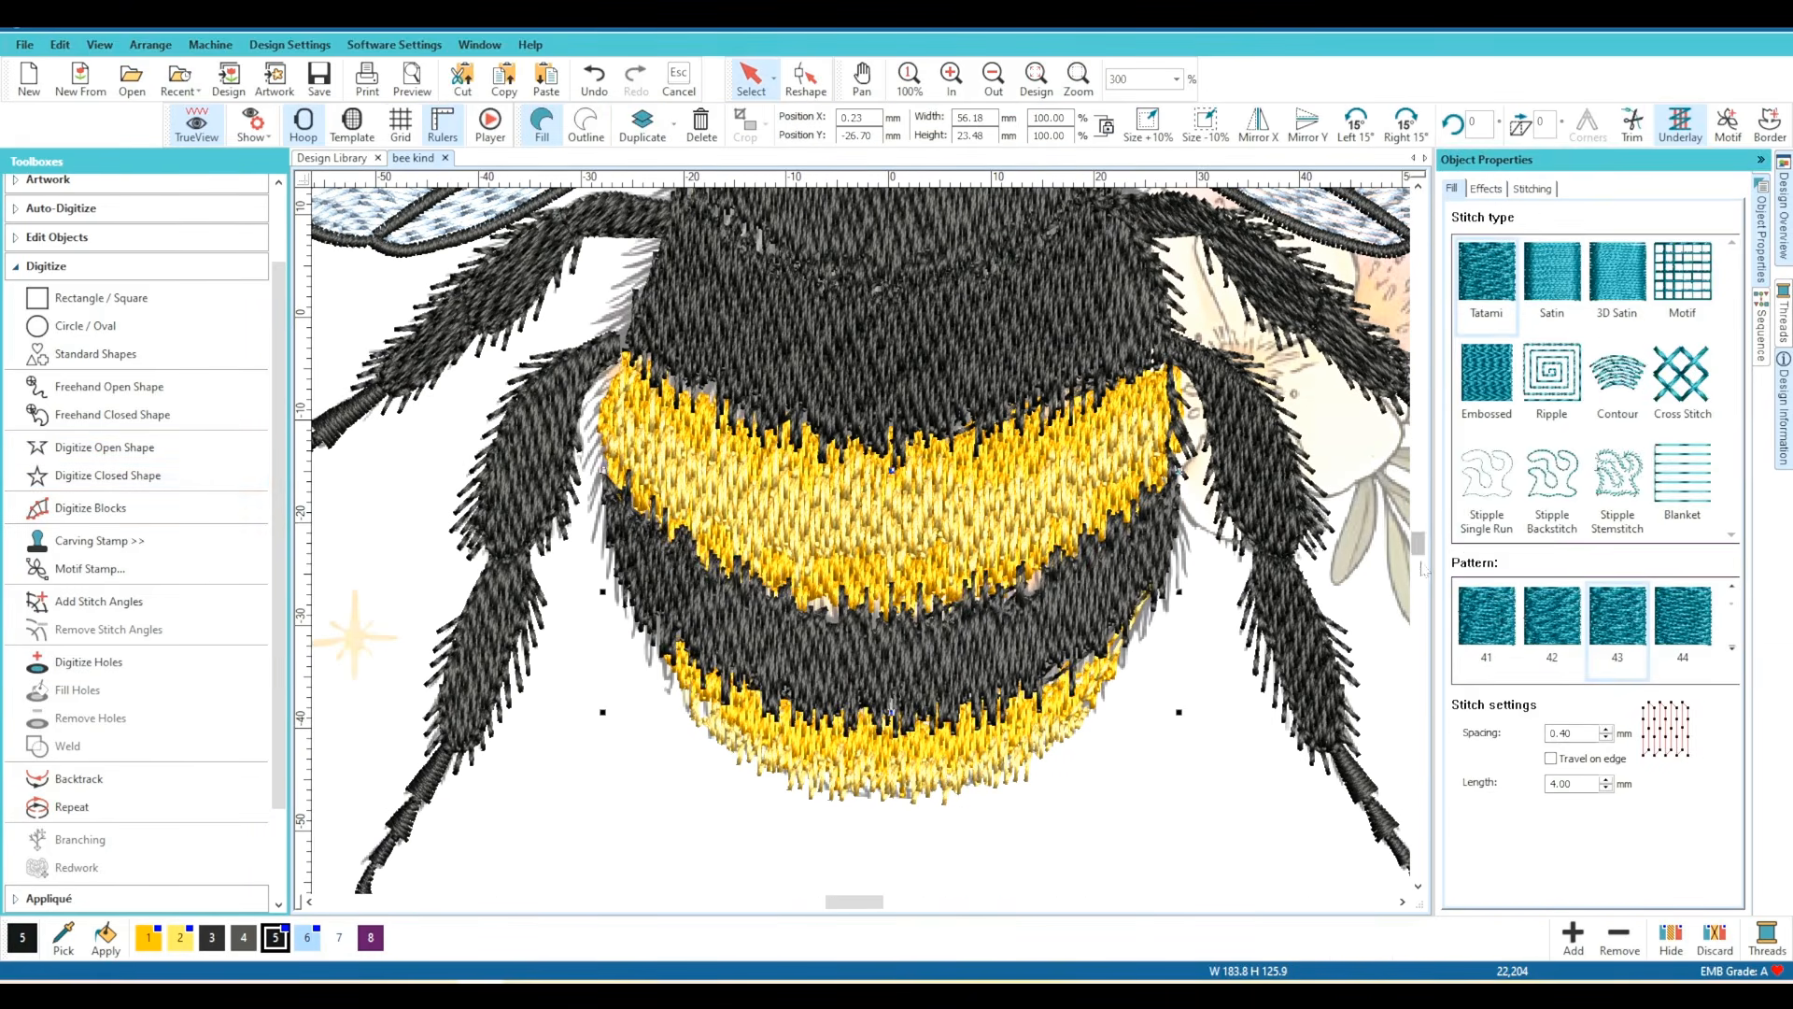
scroll(859, 542, "down", 1)
scroll(654, 523, "up", 1)
left_click(131, 454)
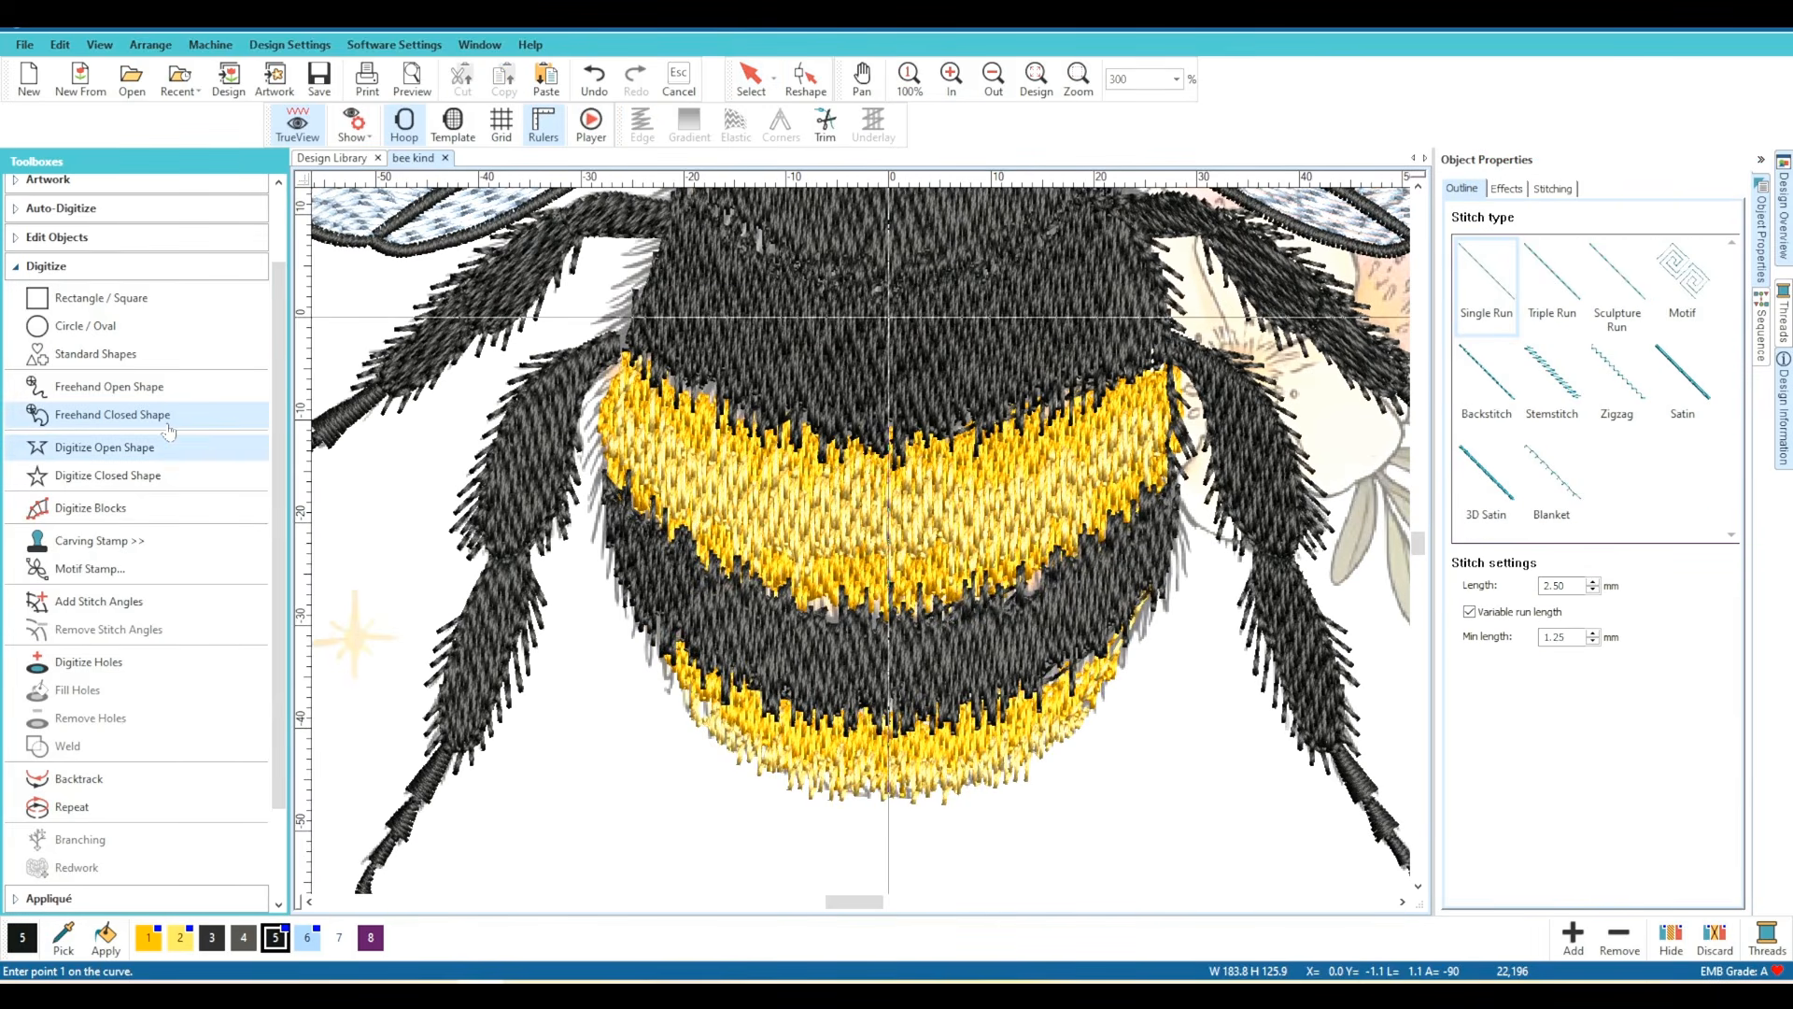
left_click(1074, 588)
key("Escape")
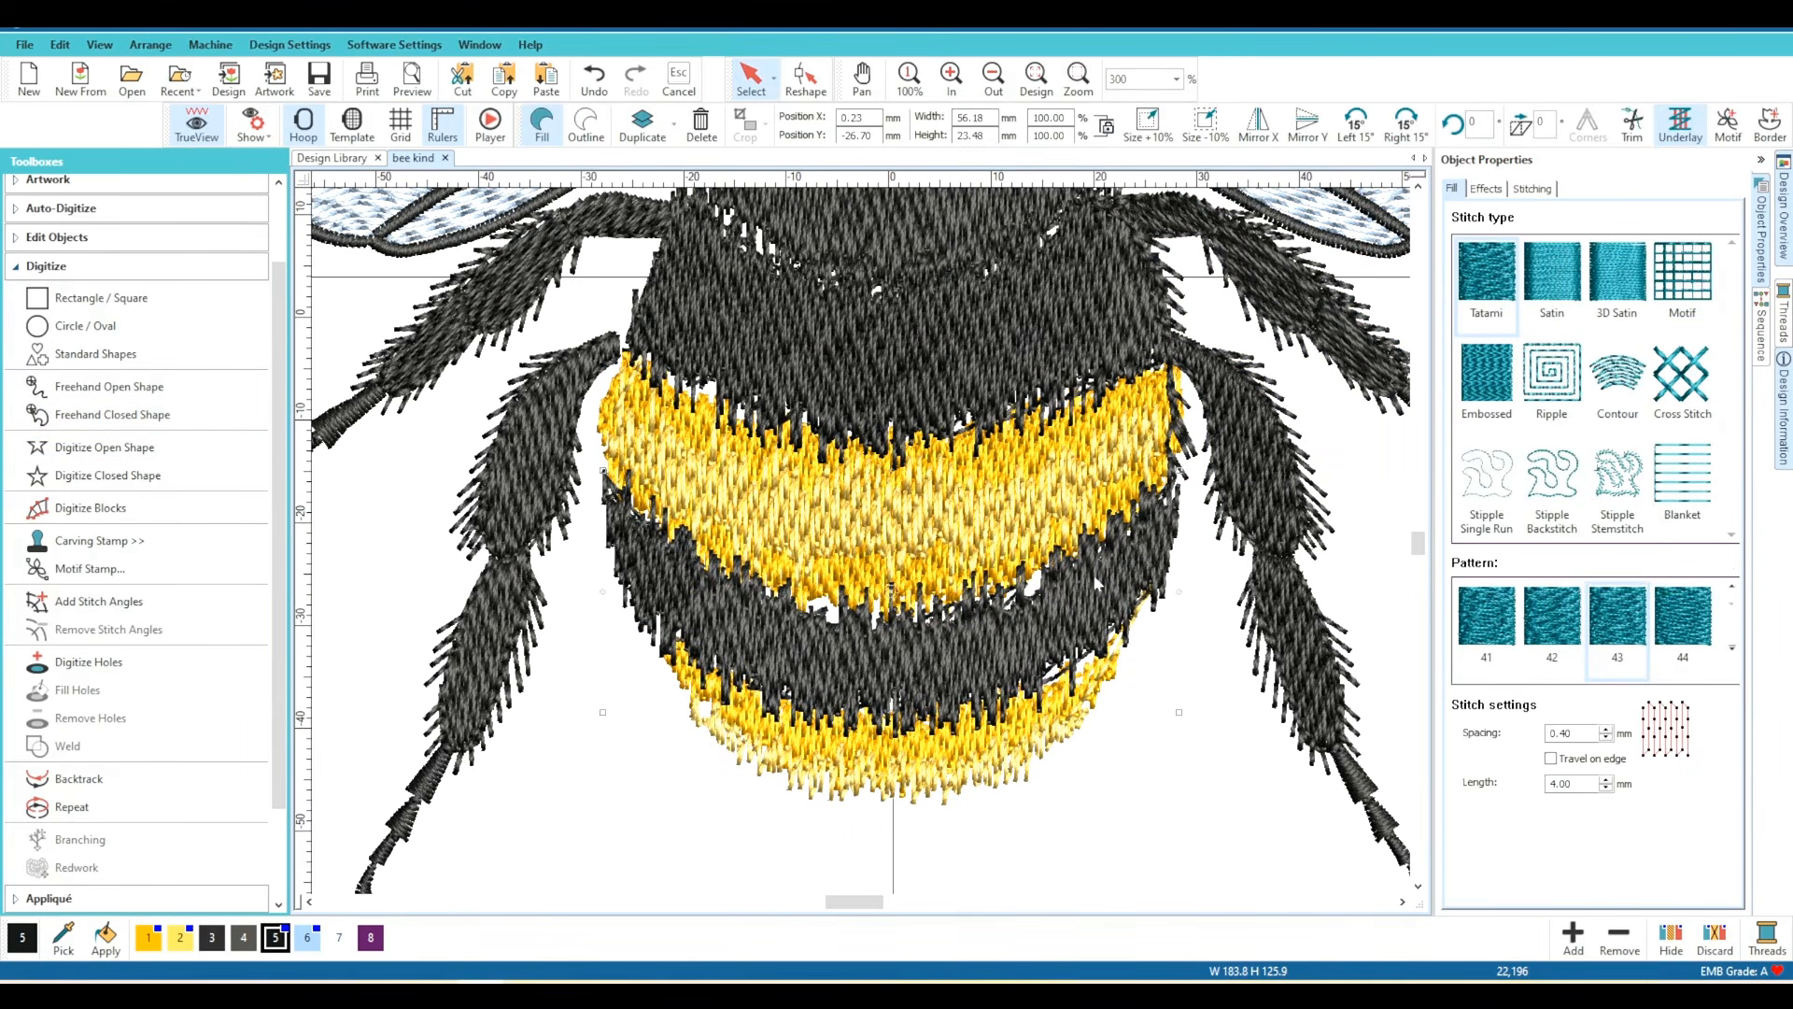
Reshape the lower dark band fill by adjusting the middle points of its upper and lower edges
key("h")
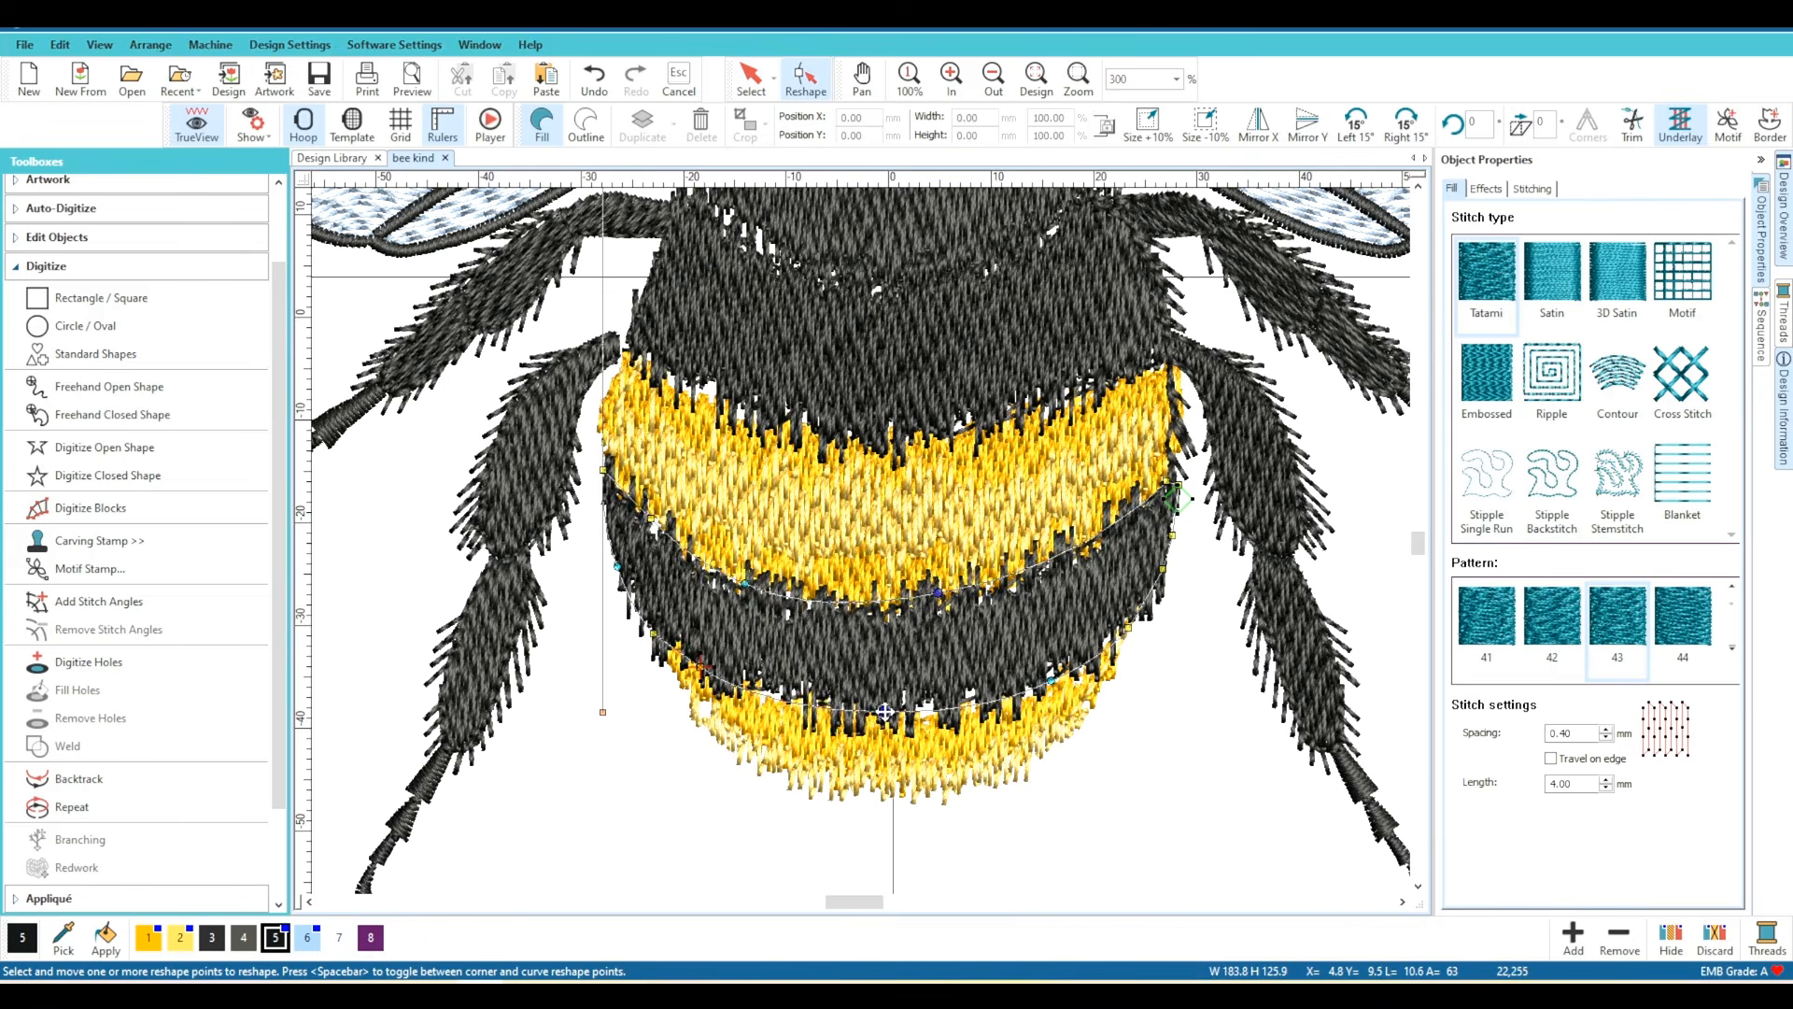
left_click(885, 714)
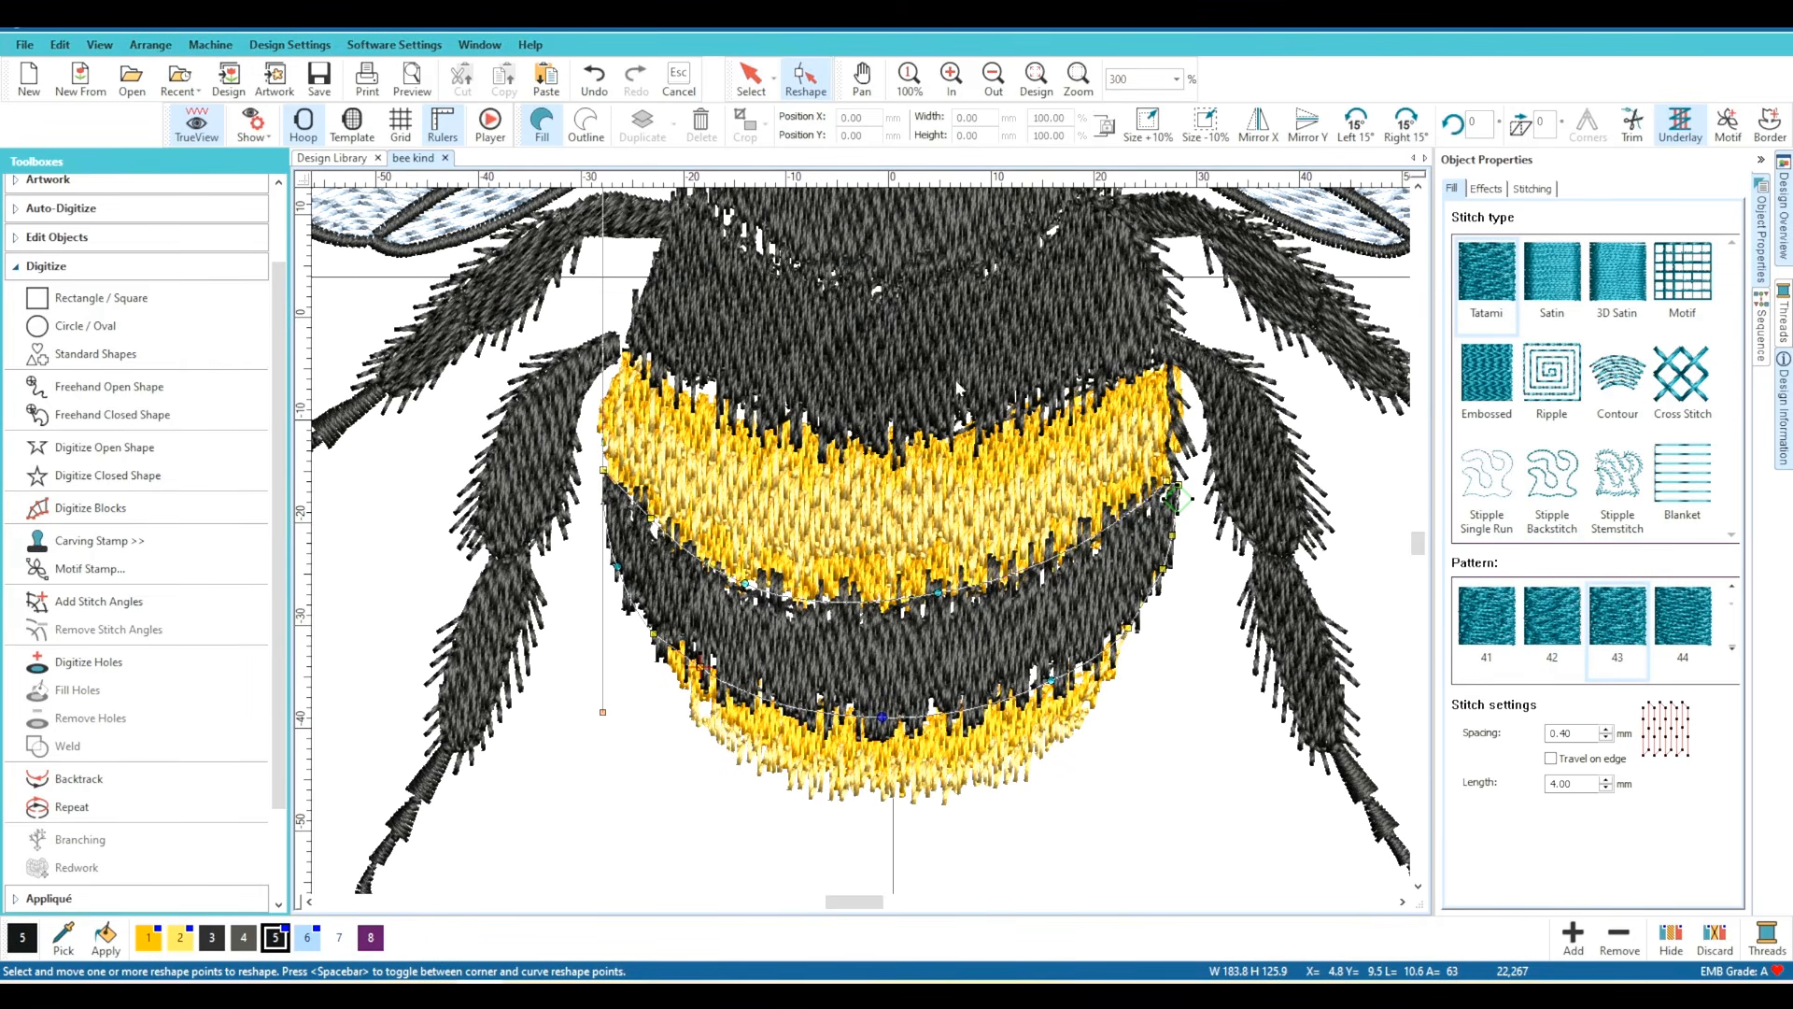
Digitize an open single-run line of short black hairs down the lower dark band's right edge
left_click(148, 447)
key("t")
key("t")
key("t")
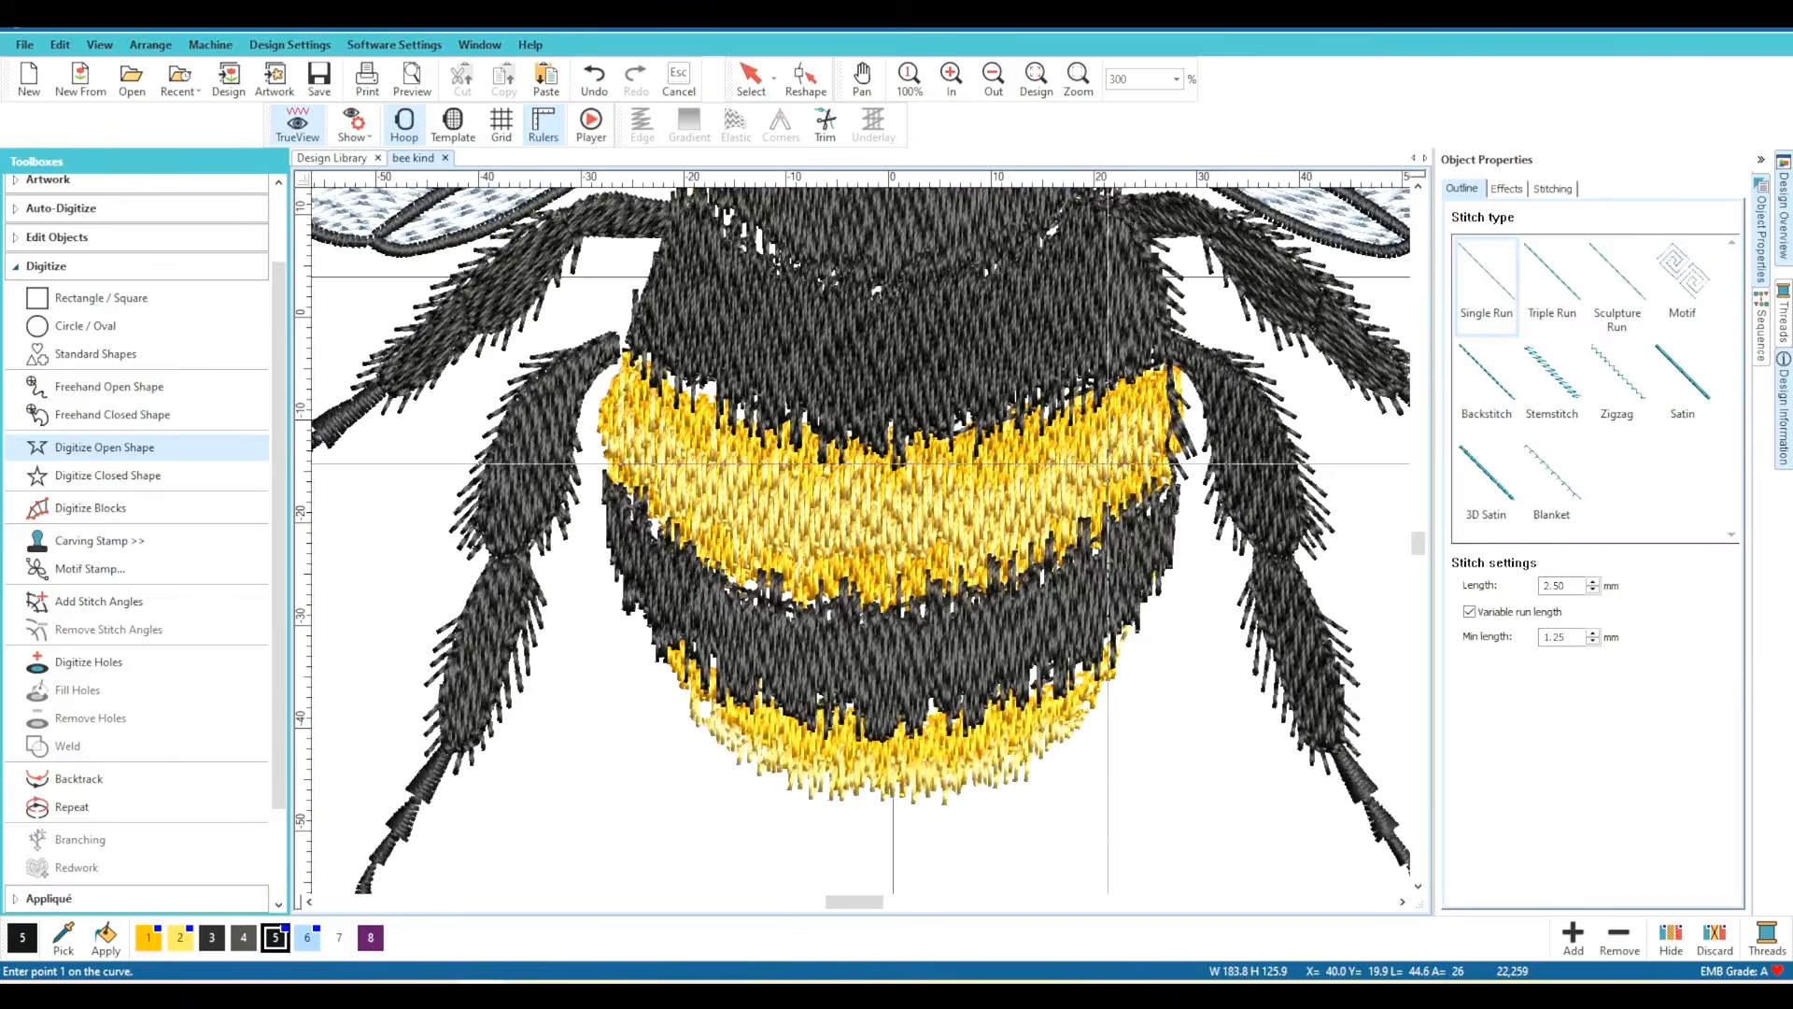
key("t")
key("t")
key("t")
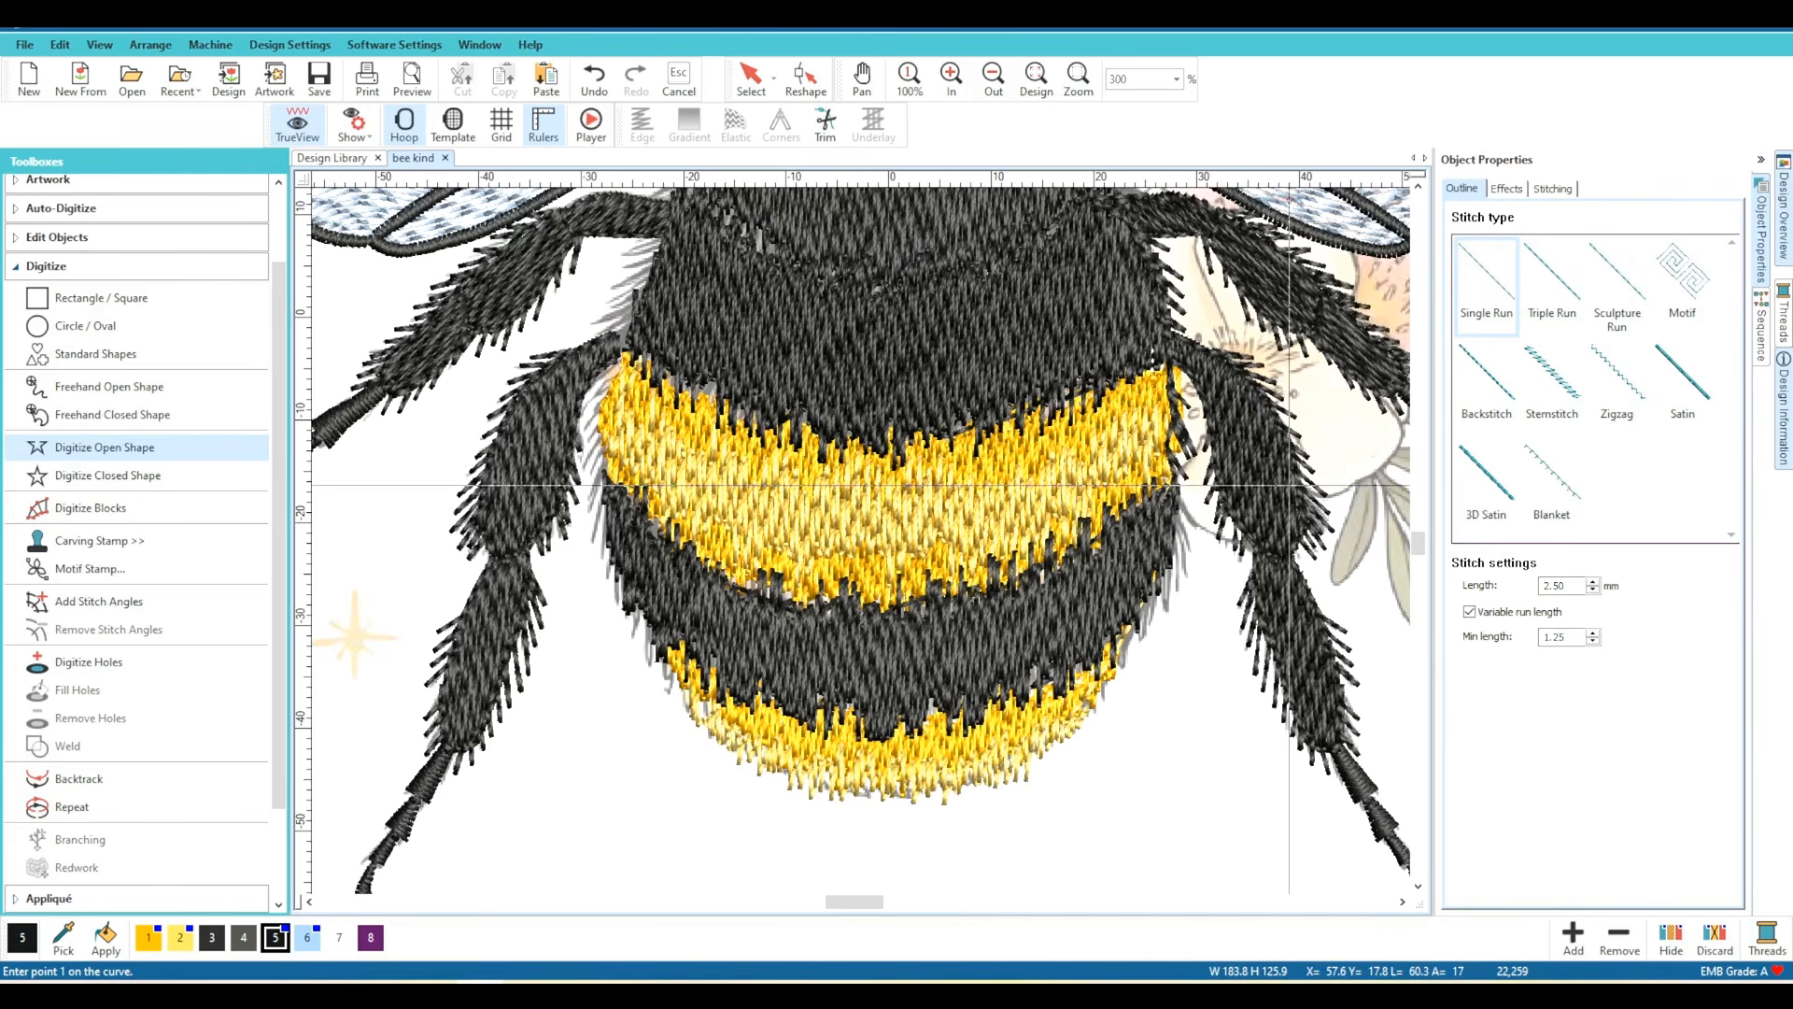
left_click(1191, 532)
left_click(1178, 518)
left_click(1192, 541)
left_click(1173, 538)
left_click(1189, 565)
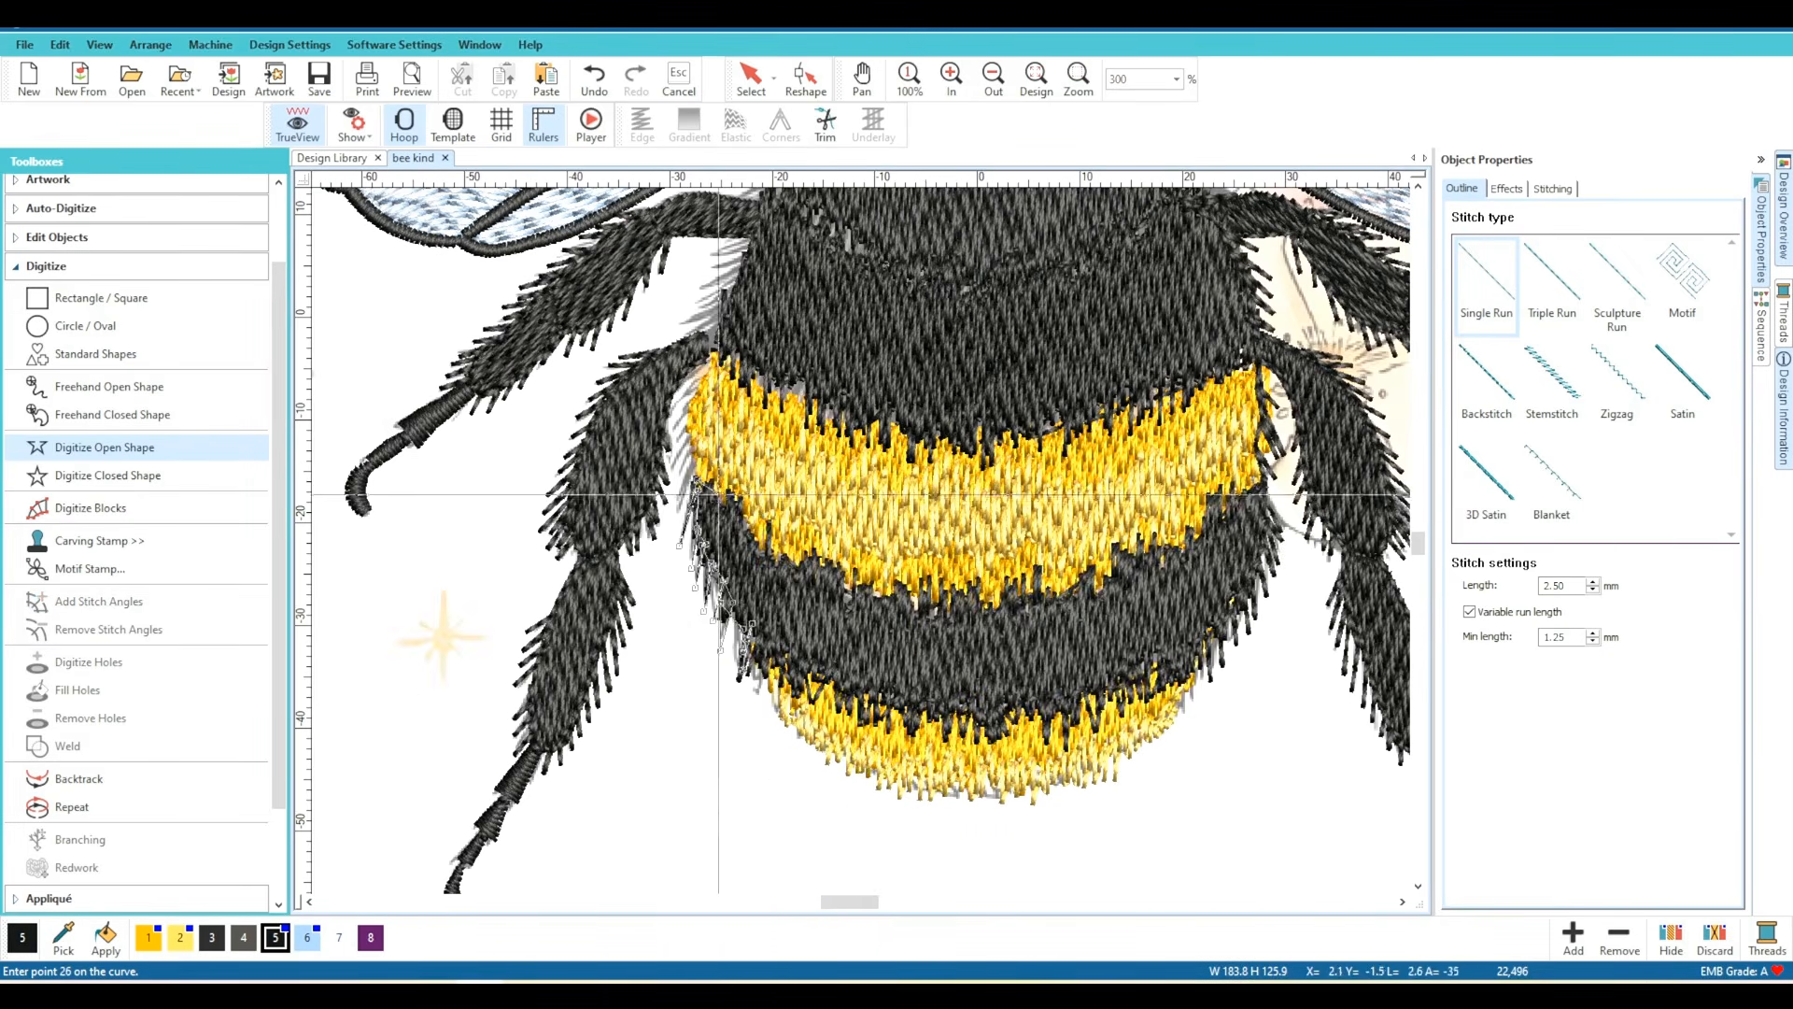
Digitize a zigzag single-run of hairs up the lower dark band's left edge and across its seam with the wide yellow band
left_click(718, 490)
left_click(719, 481)
left_click(724, 502)
left_click(734, 519)
left_click(744, 537)
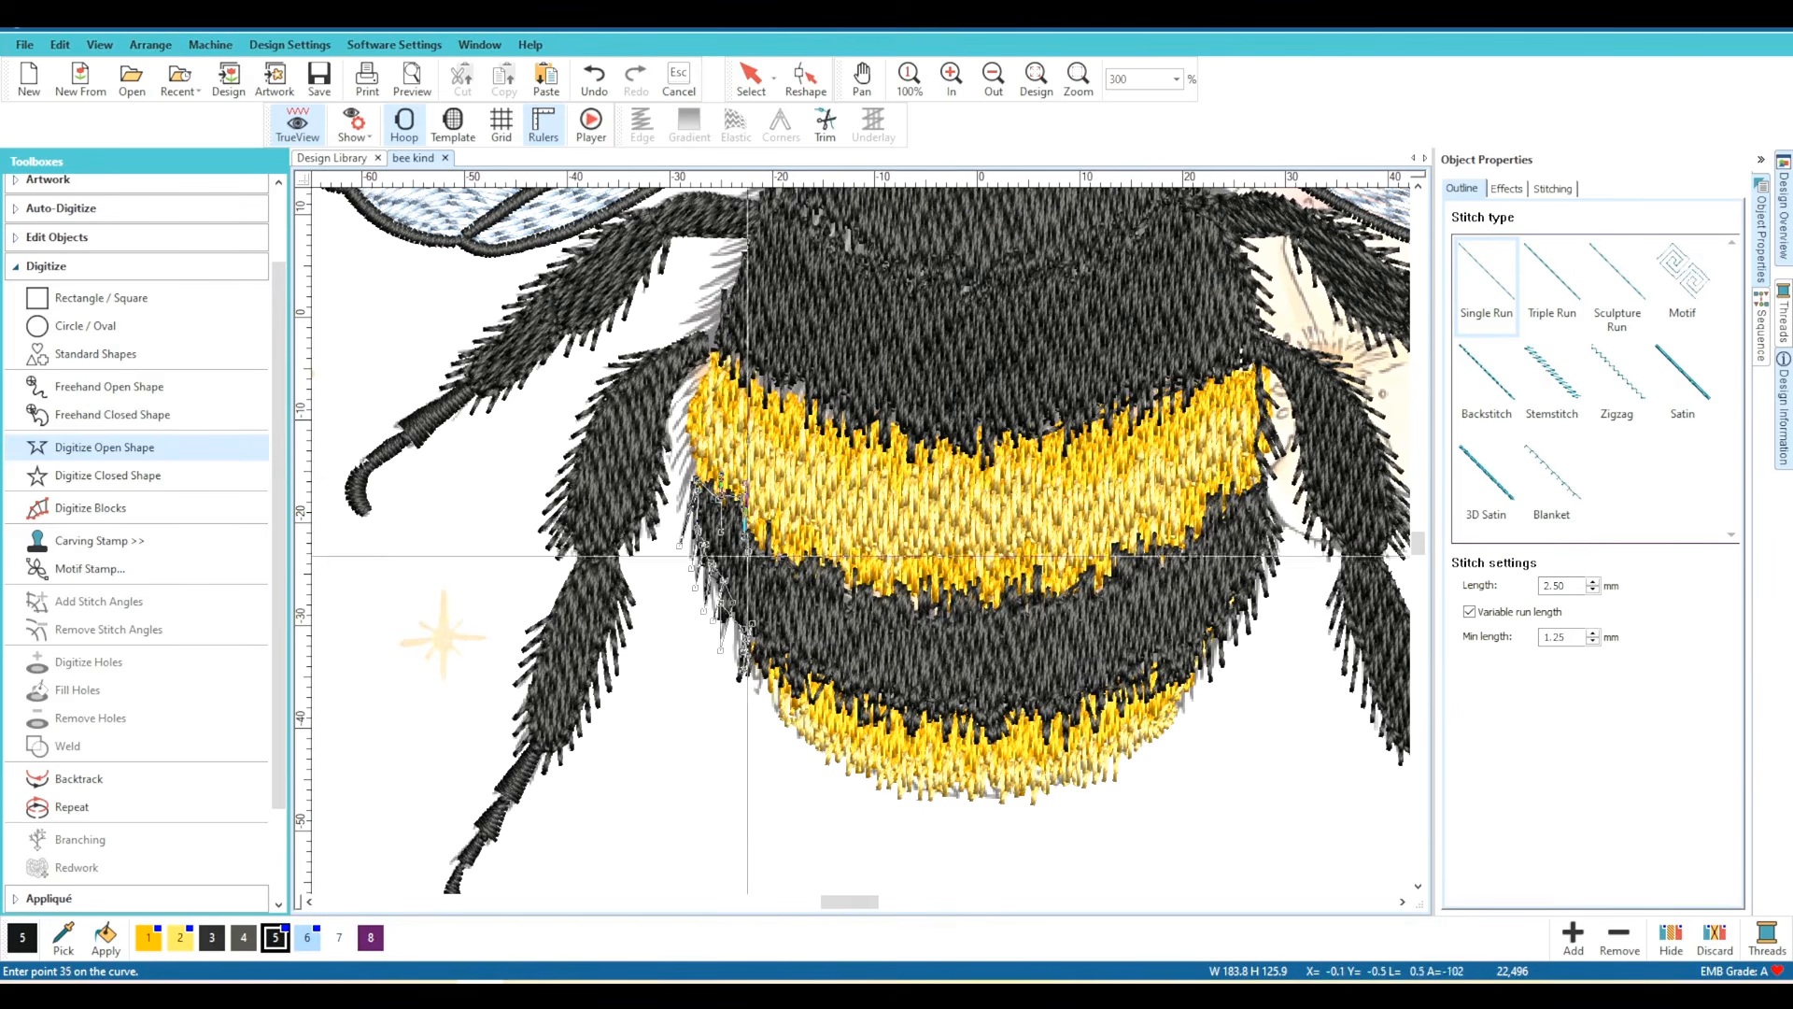
left_click(758, 548)
left_click(763, 516)
left_click(767, 546)
left_click(769, 589)
left_click(774, 559)
left_click(789, 558)
left_click(790, 525)
left_click(795, 595)
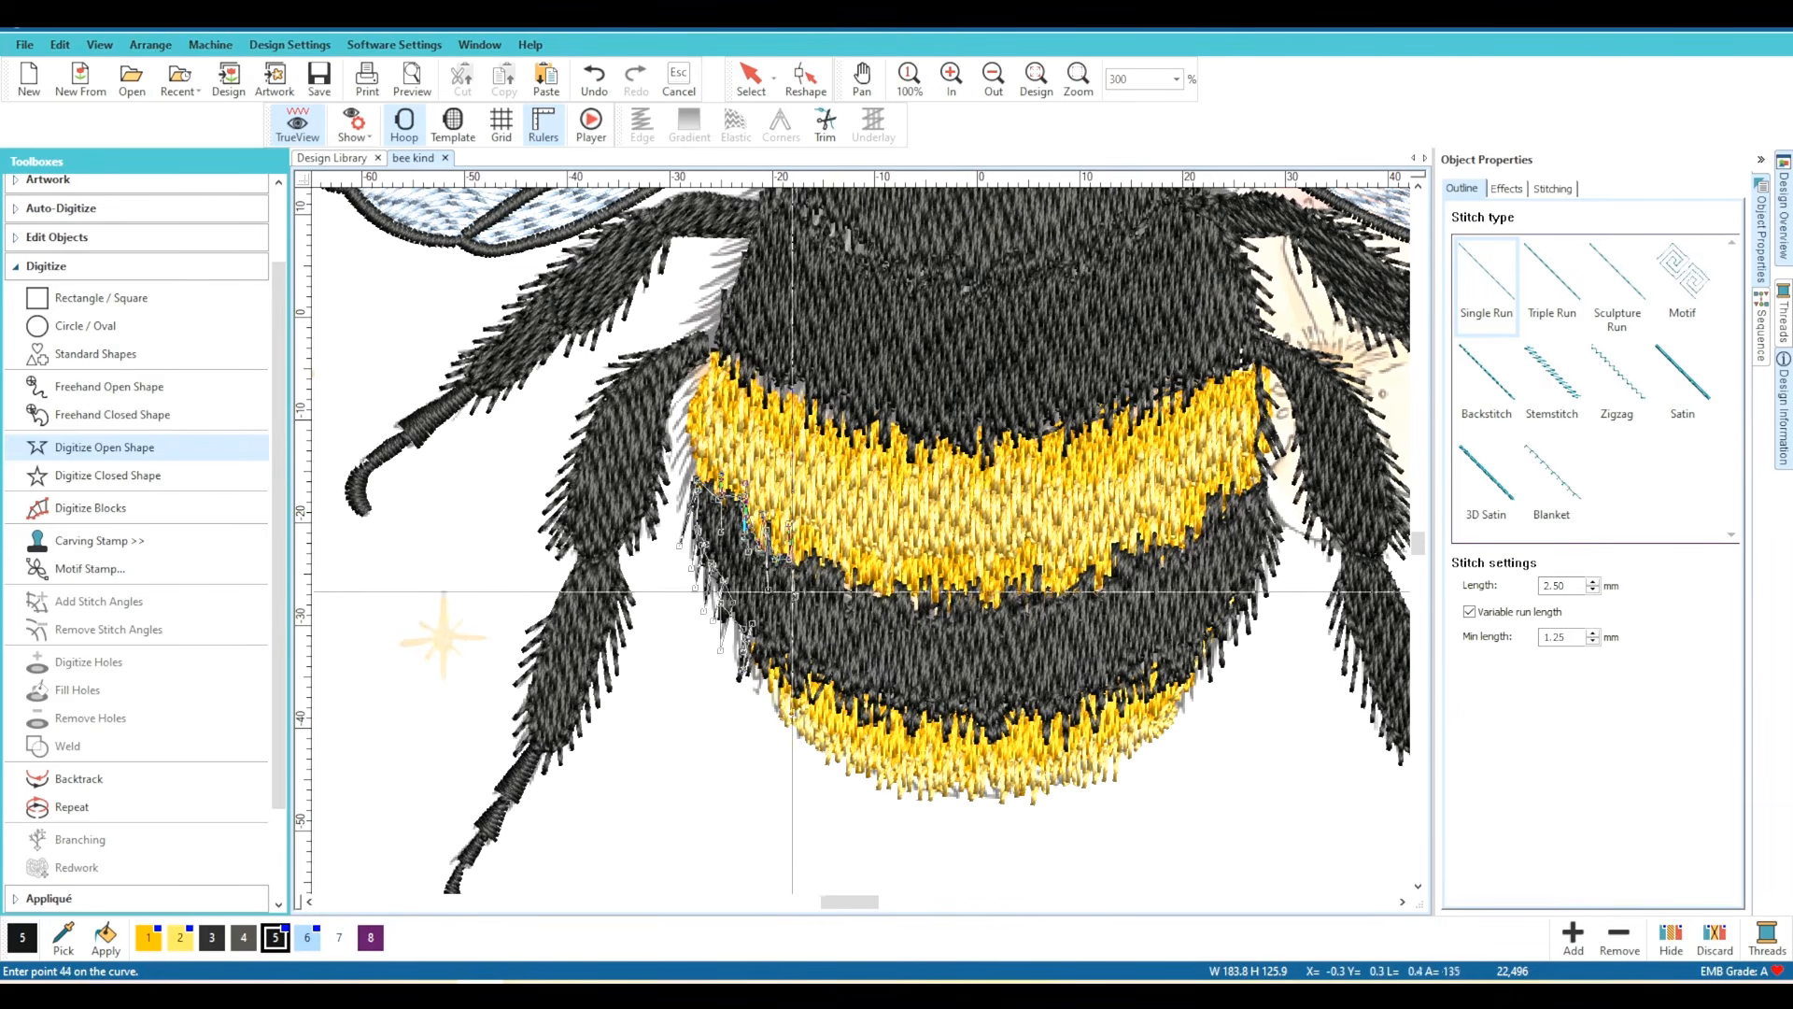
left_click(796, 566)
left_click(810, 585)
left_click(815, 537)
left_click(817, 610)
left_click(817, 571)
left_click(829, 561)
left_click(834, 538)
left_click(833, 604)
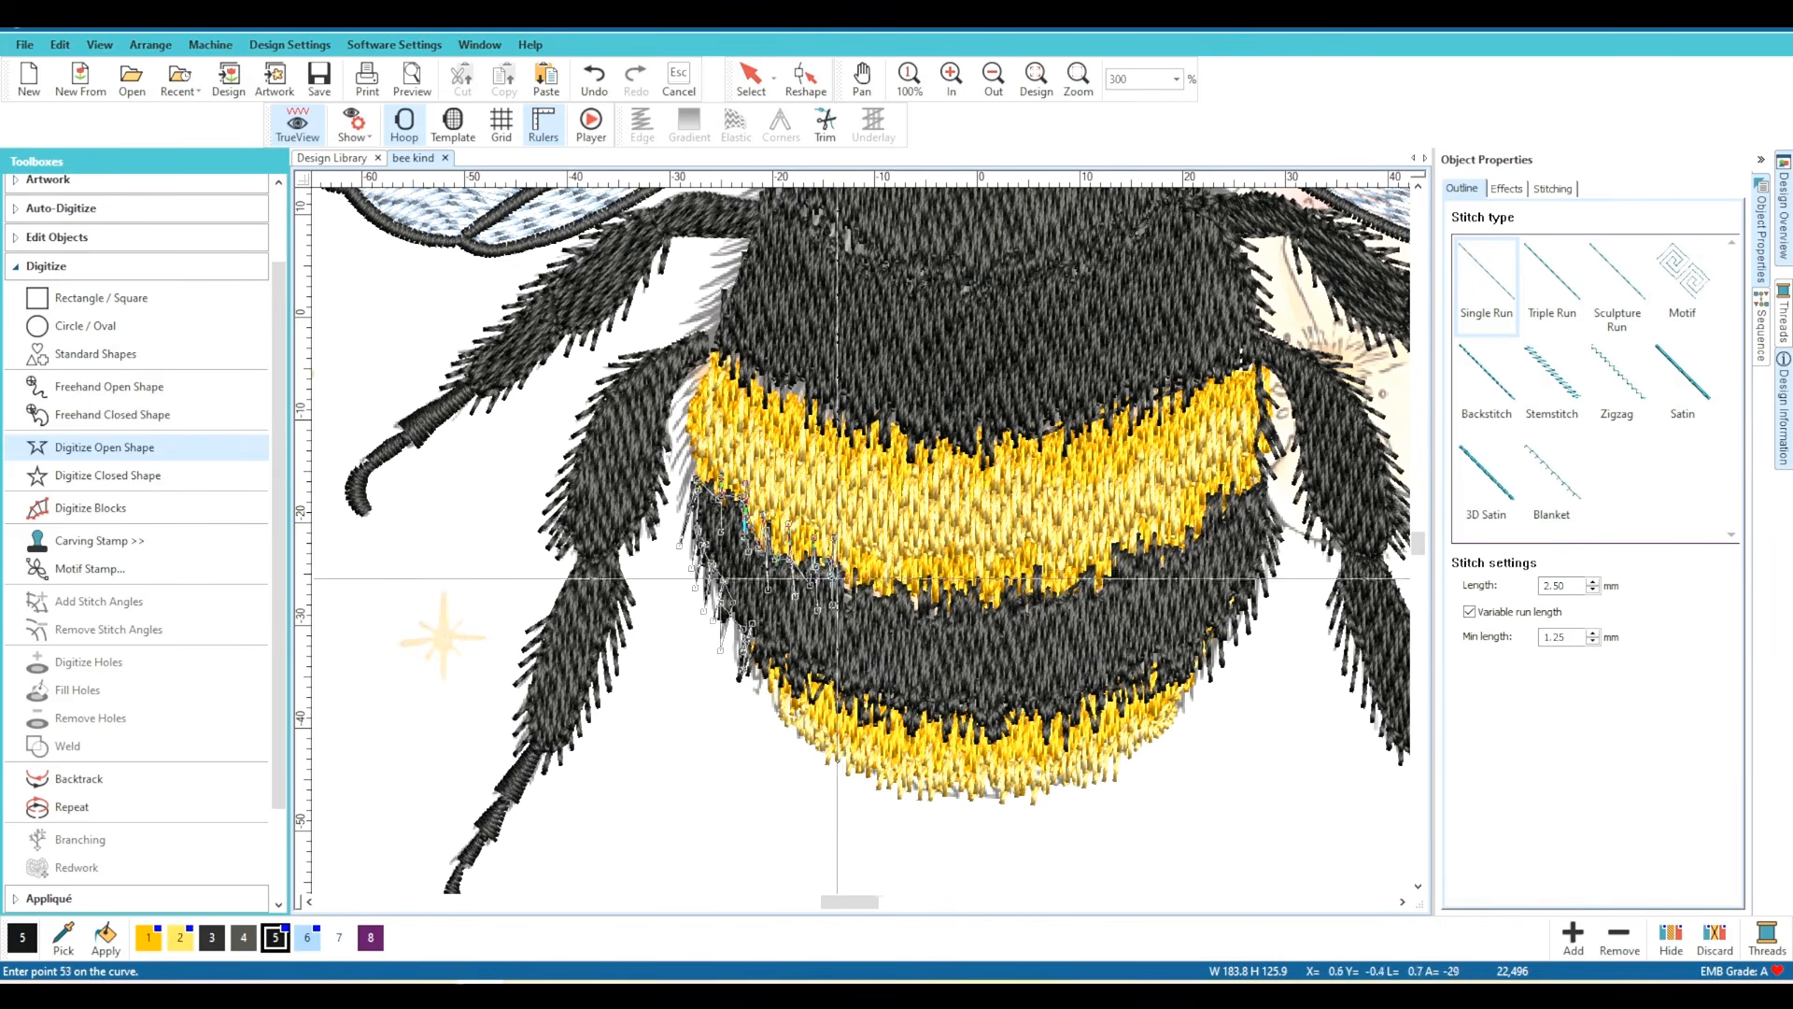
left_click(859, 597)
left_click(897, 588)
left_click(934, 616)
left_click(958, 584)
left_click(985, 608)
left_click(1014, 575)
left_click(1051, 616)
left_click(1086, 596)
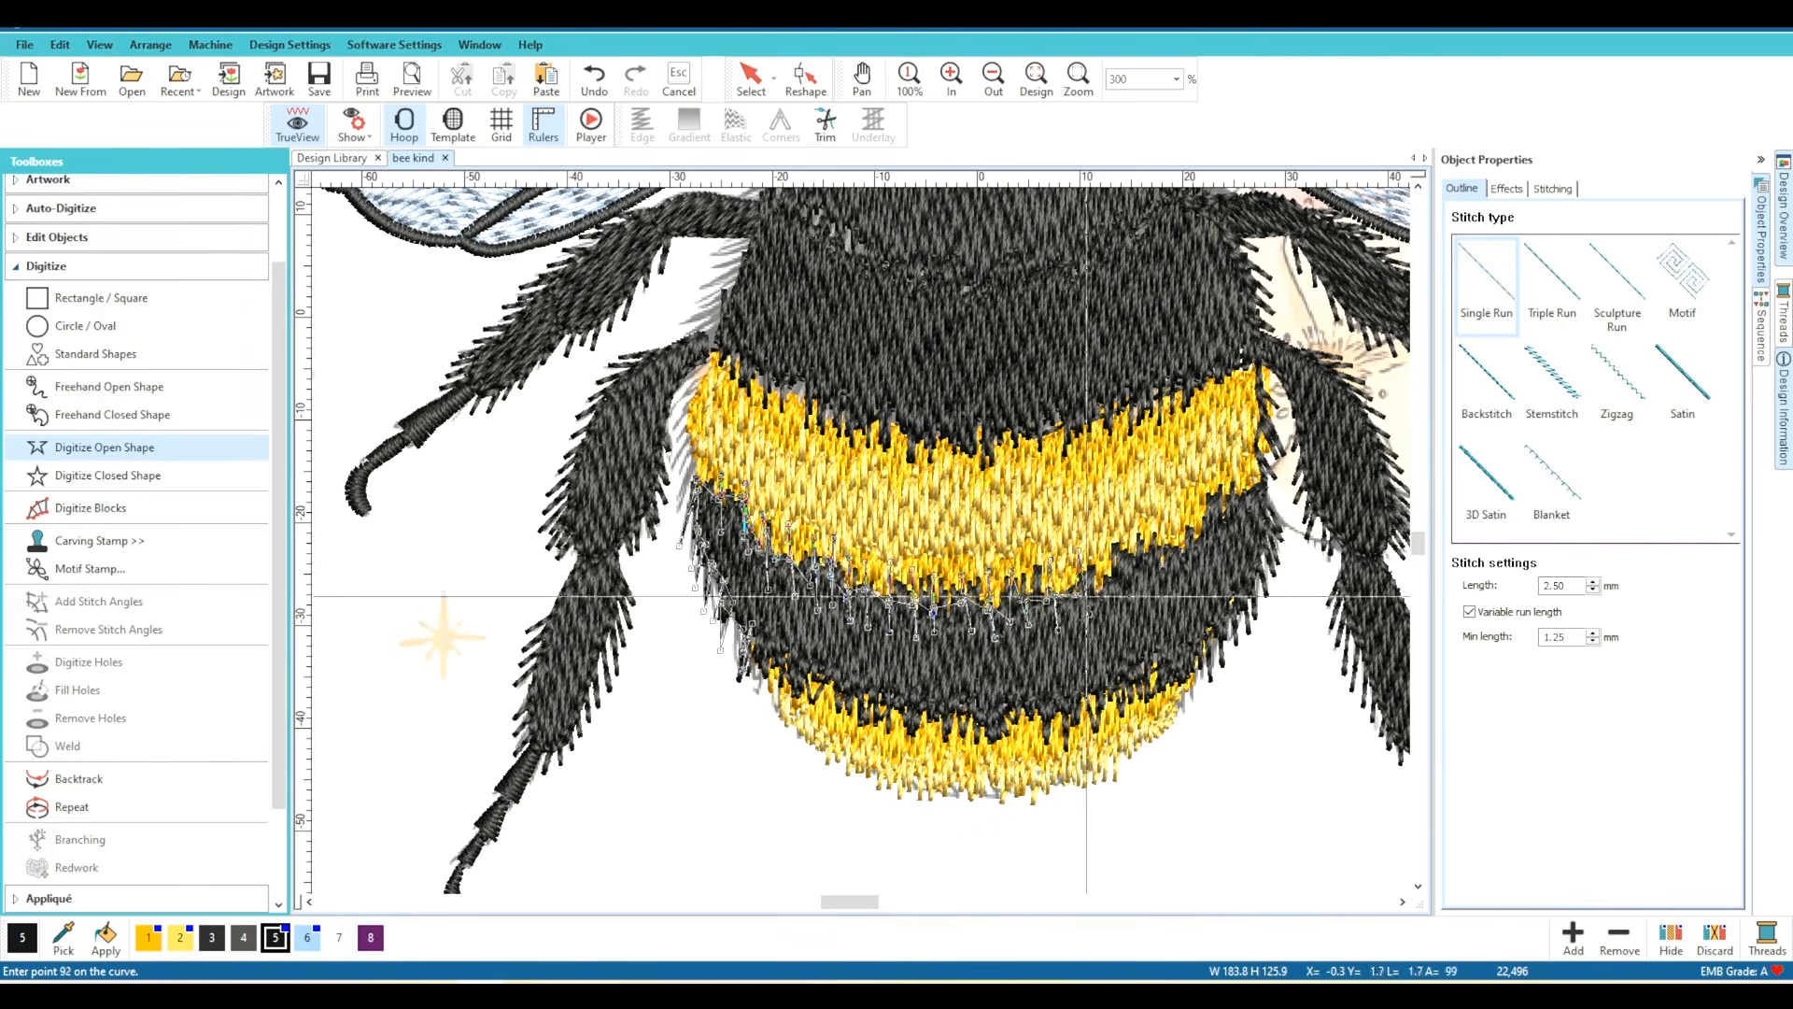
left_click(1121, 574)
left_click(1160, 585)
left_click(1184, 551)
left_click(1209, 505)
left_click(1252, 485)
left_click(1265, 383)
key("Return")
Digitize a black single-run of hairs from right to left along the upper dark band's lower edge, ending beside the wide yellow band
left_click(1258, 367)
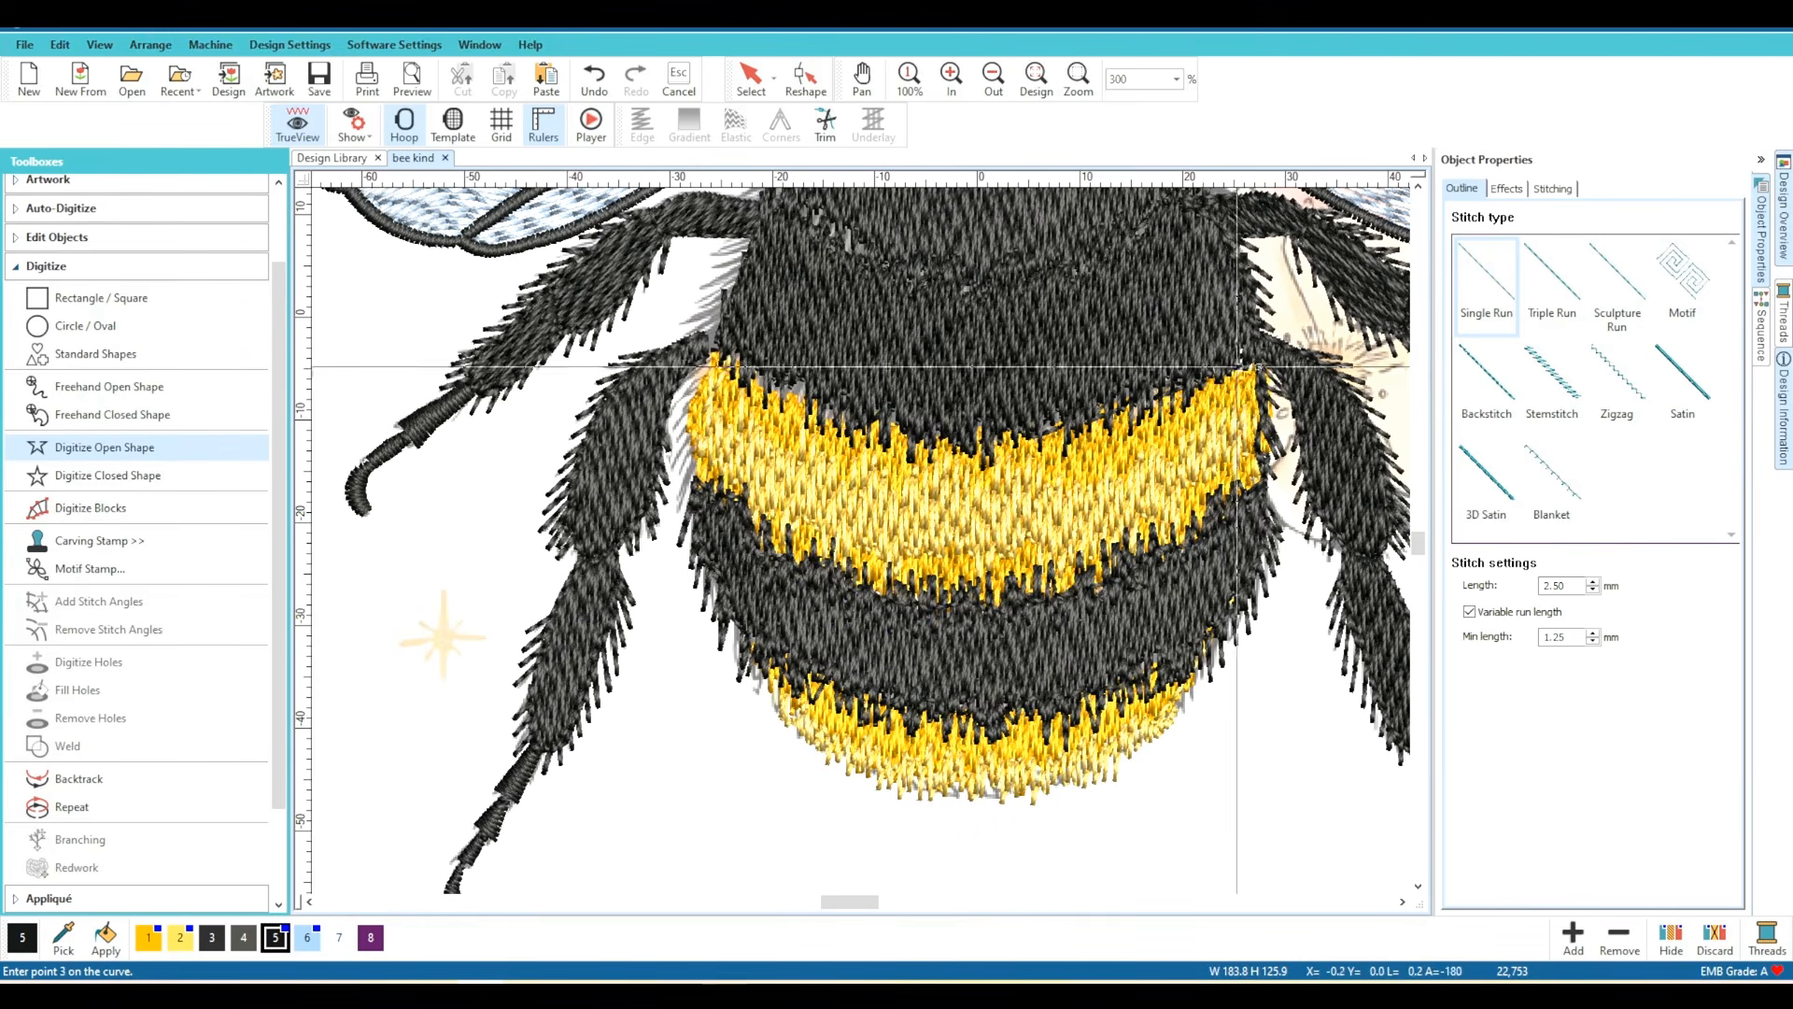
left_click(1236, 367)
key("d")
left_click(1216, 409)
left_click(1167, 430)
left_click(1118, 400)
left_click(1086, 462)
left_click(982, 476)
left_click(899, 420)
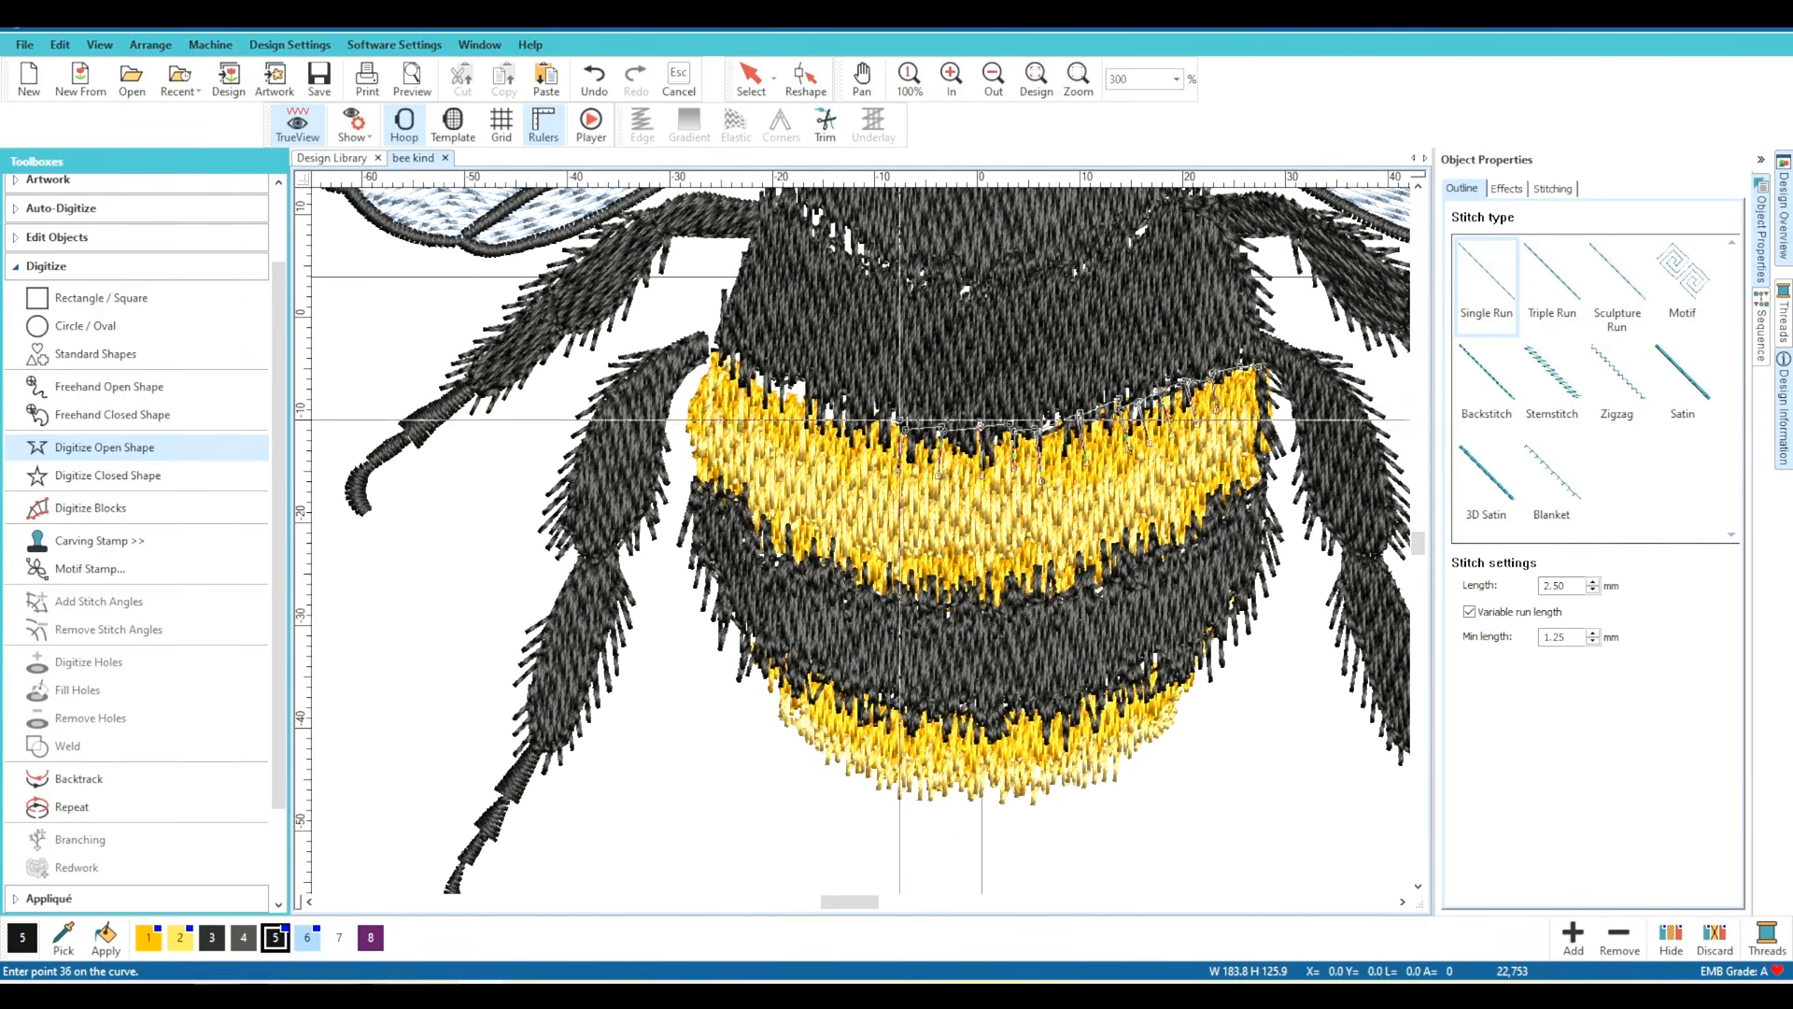
left_click(874, 414)
left_click(827, 394)
left_click(809, 384)
left_click(780, 367)
key("d")
left_click(719, 351)
left_click(679, 400)
left_click(682, 484)
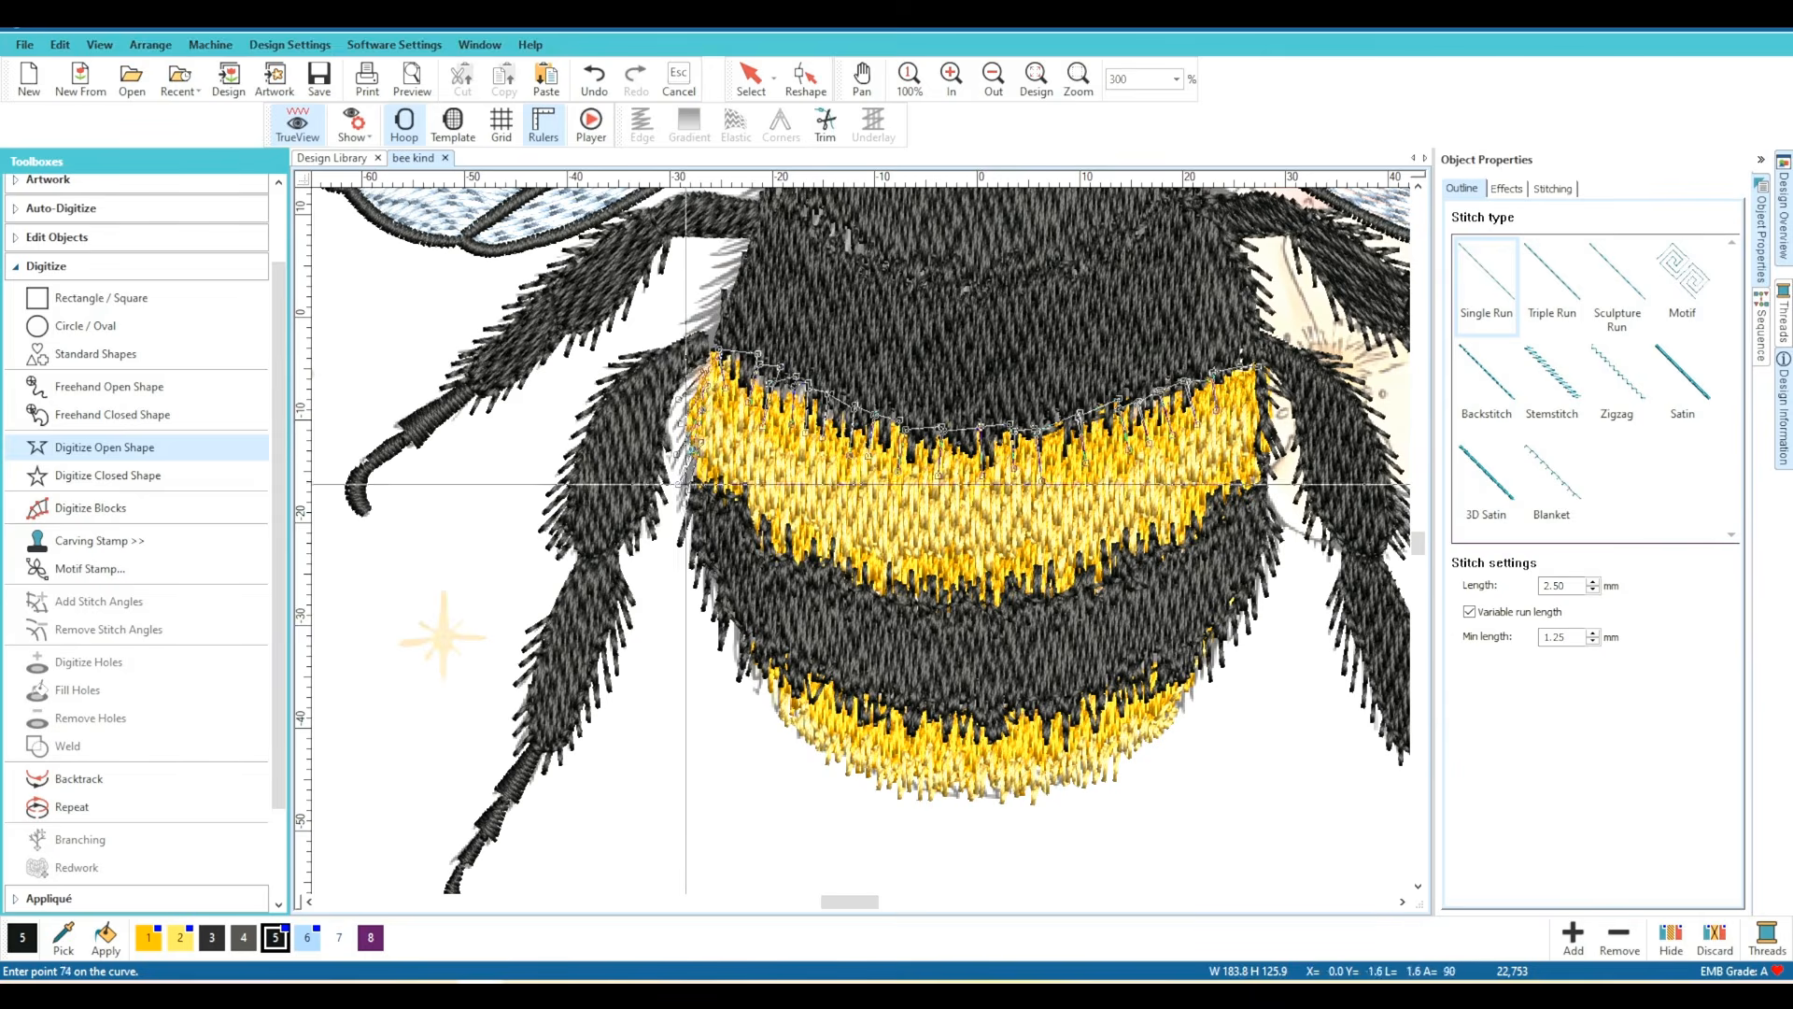
key("Return")
Digitize a black single-run of hairs up the left edge of the upper dark band and thorax to the left wing's base
scroll(709, 264, "up", 3)
left_click(715, 579)
left_click(737, 526)
left_click(746, 507)
left_click(748, 484)
left_click(767, 422)
key("d")
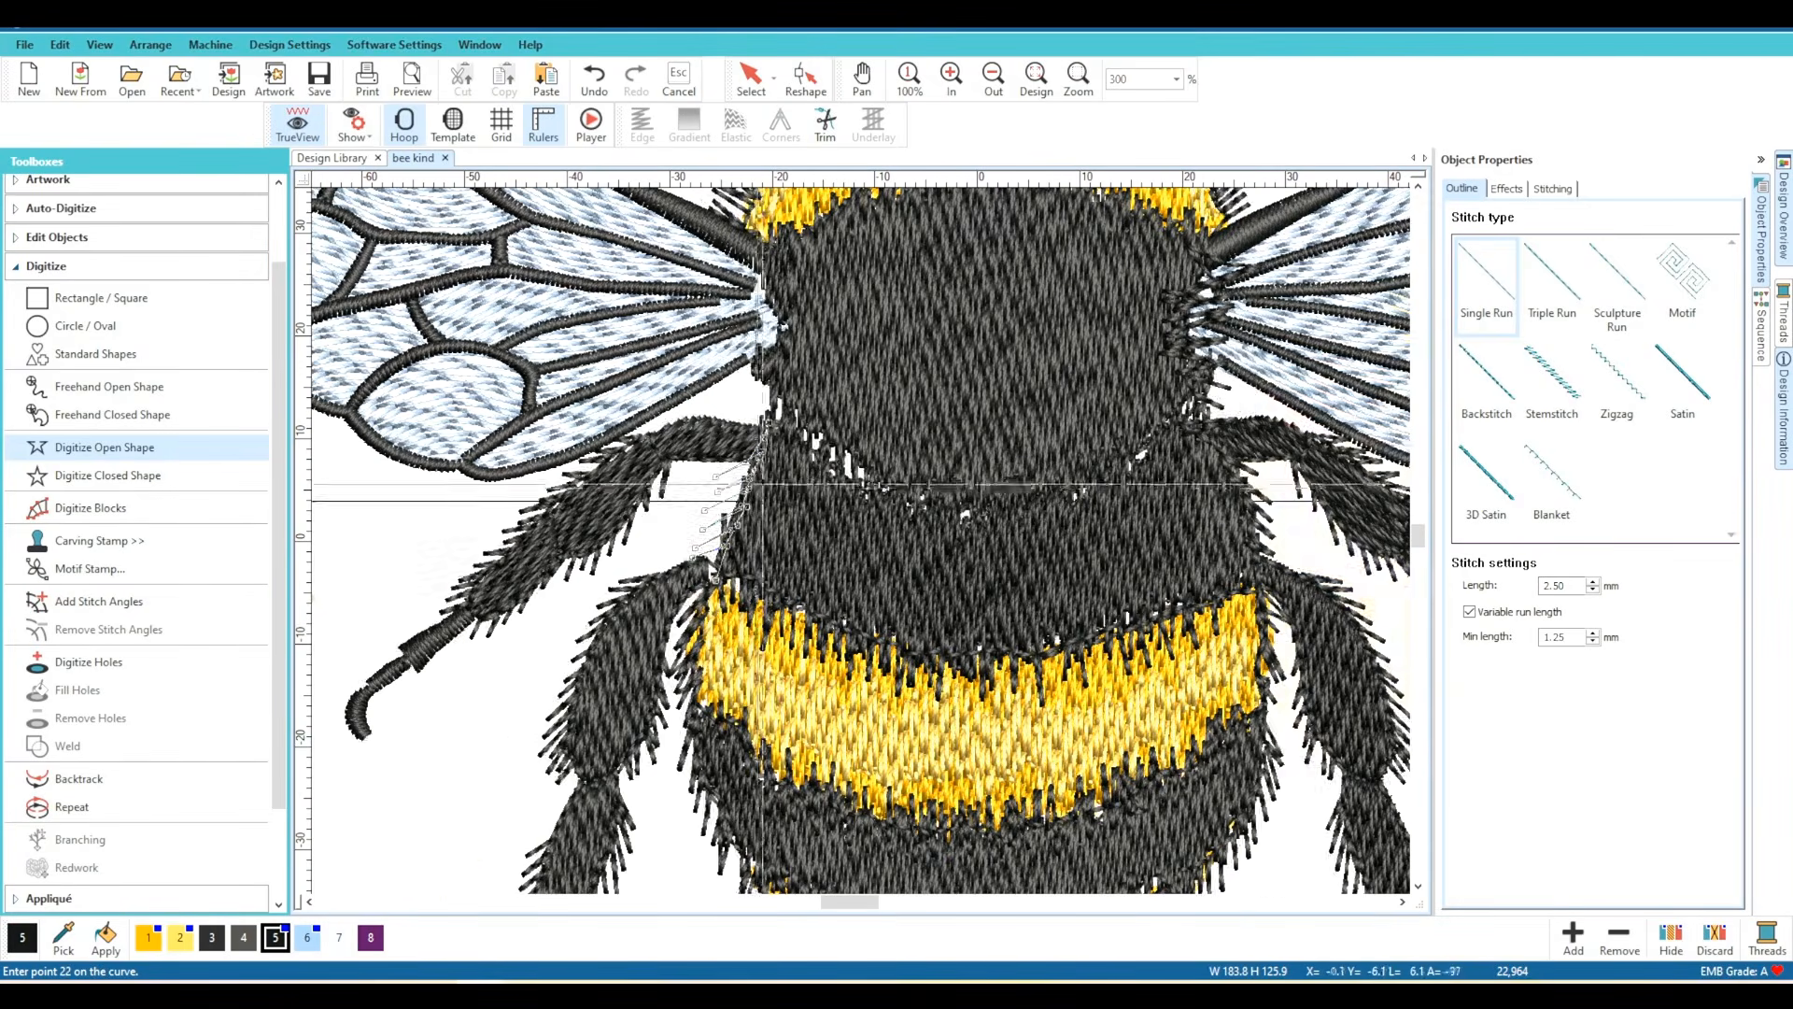
key("d")
scroll(762, 477, "up", 3)
left_click(779, 624)
left_click(781, 607)
left_click(787, 565)
key("d")
left_click(795, 543)
left_click(787, 504)
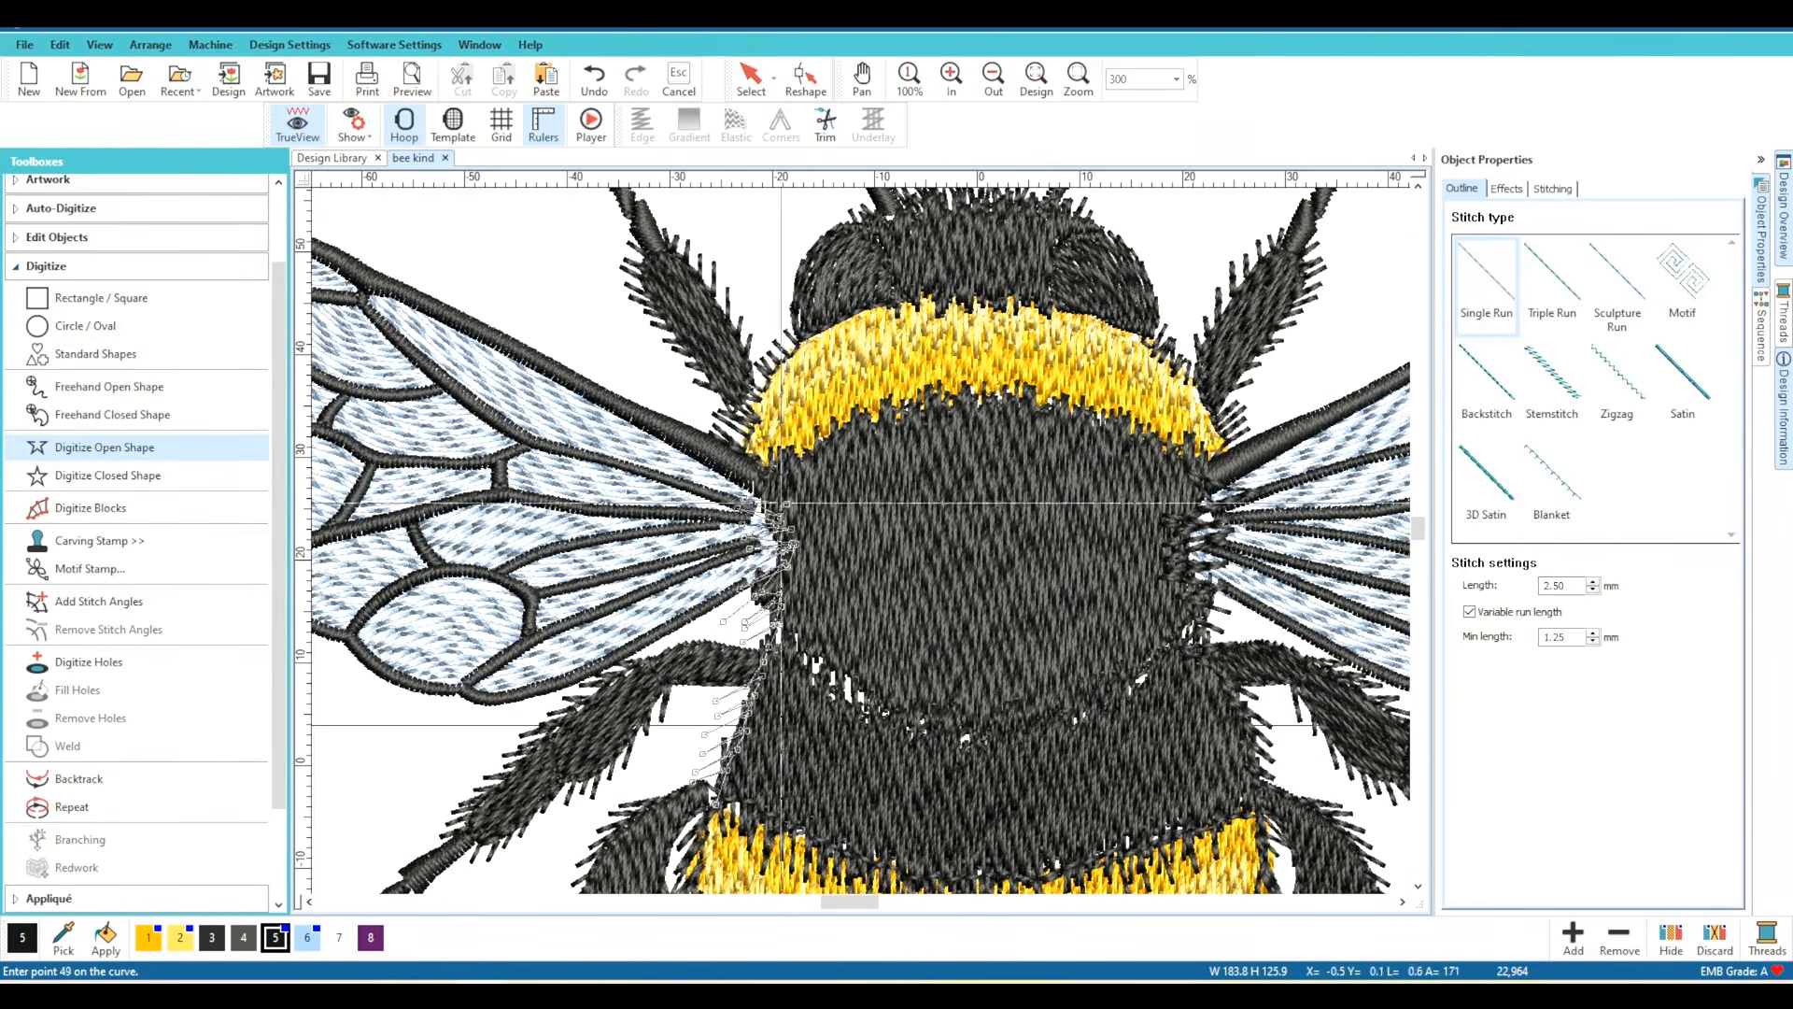
key("Return")
Reshape the upper dark band fill by slightly moving points on its upper edge where it meets the thorax
scroll(780, 504, "down", 1)
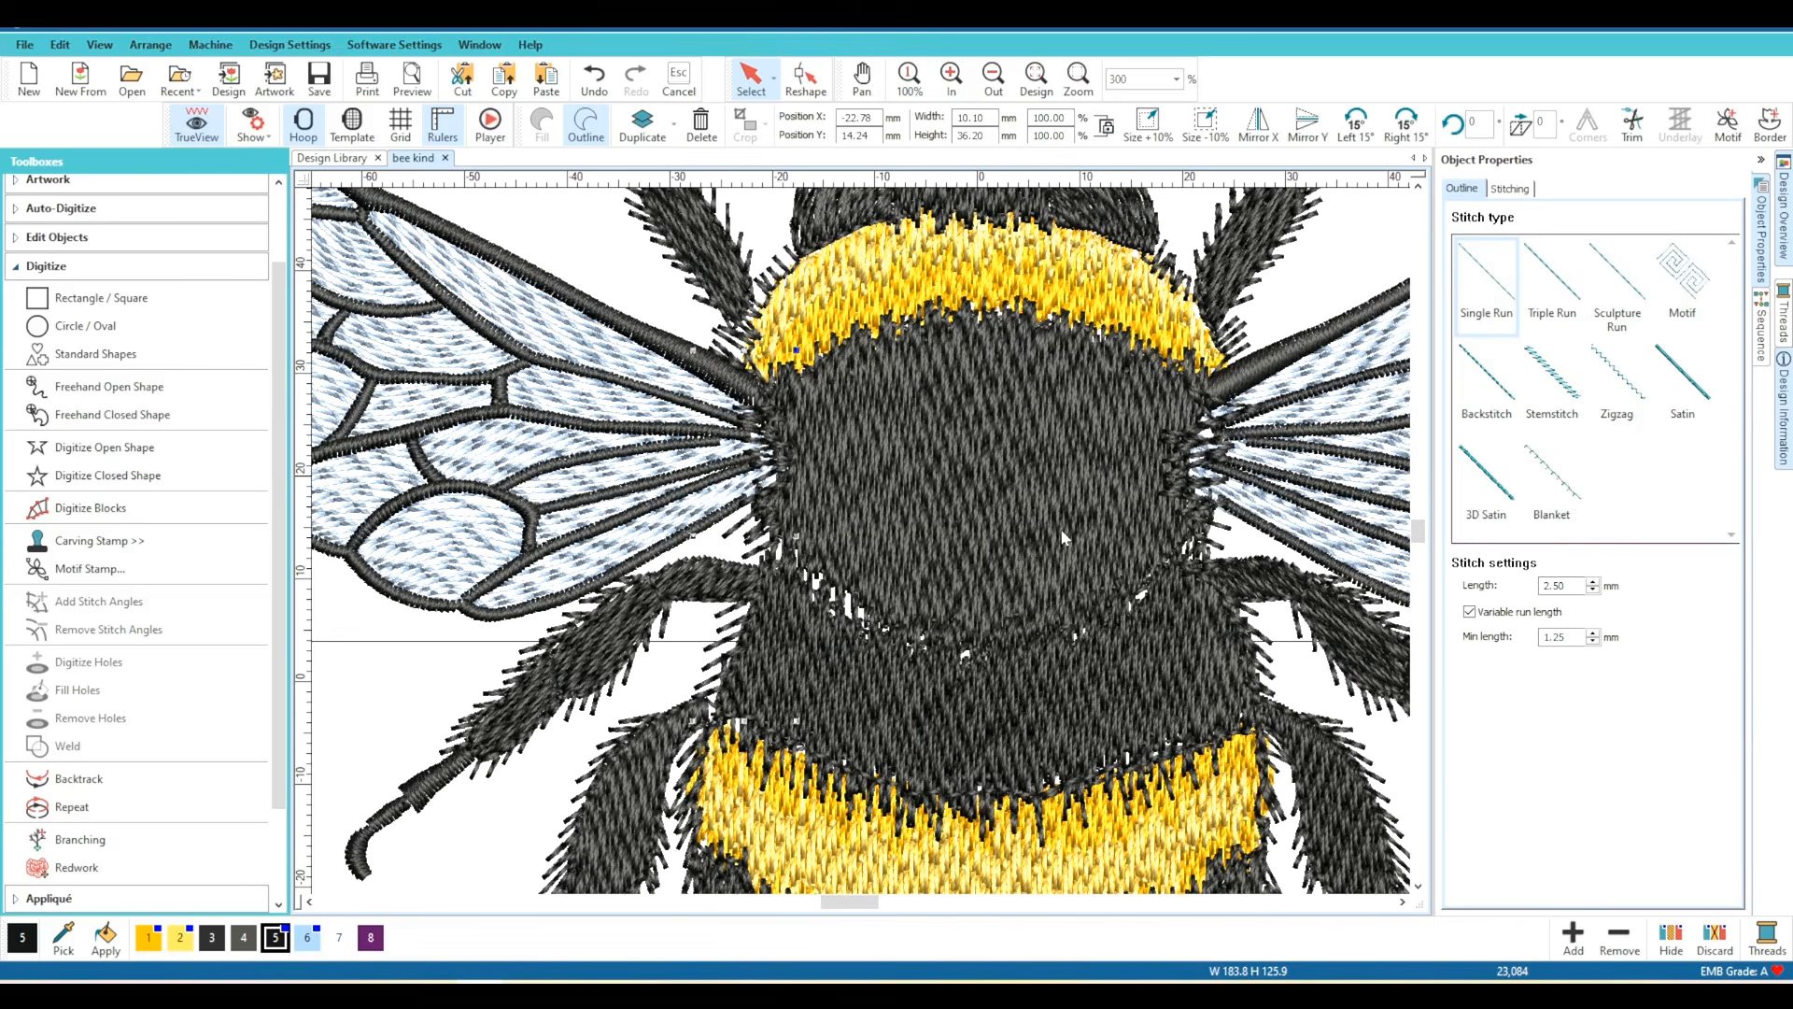
key("ctrl+z")
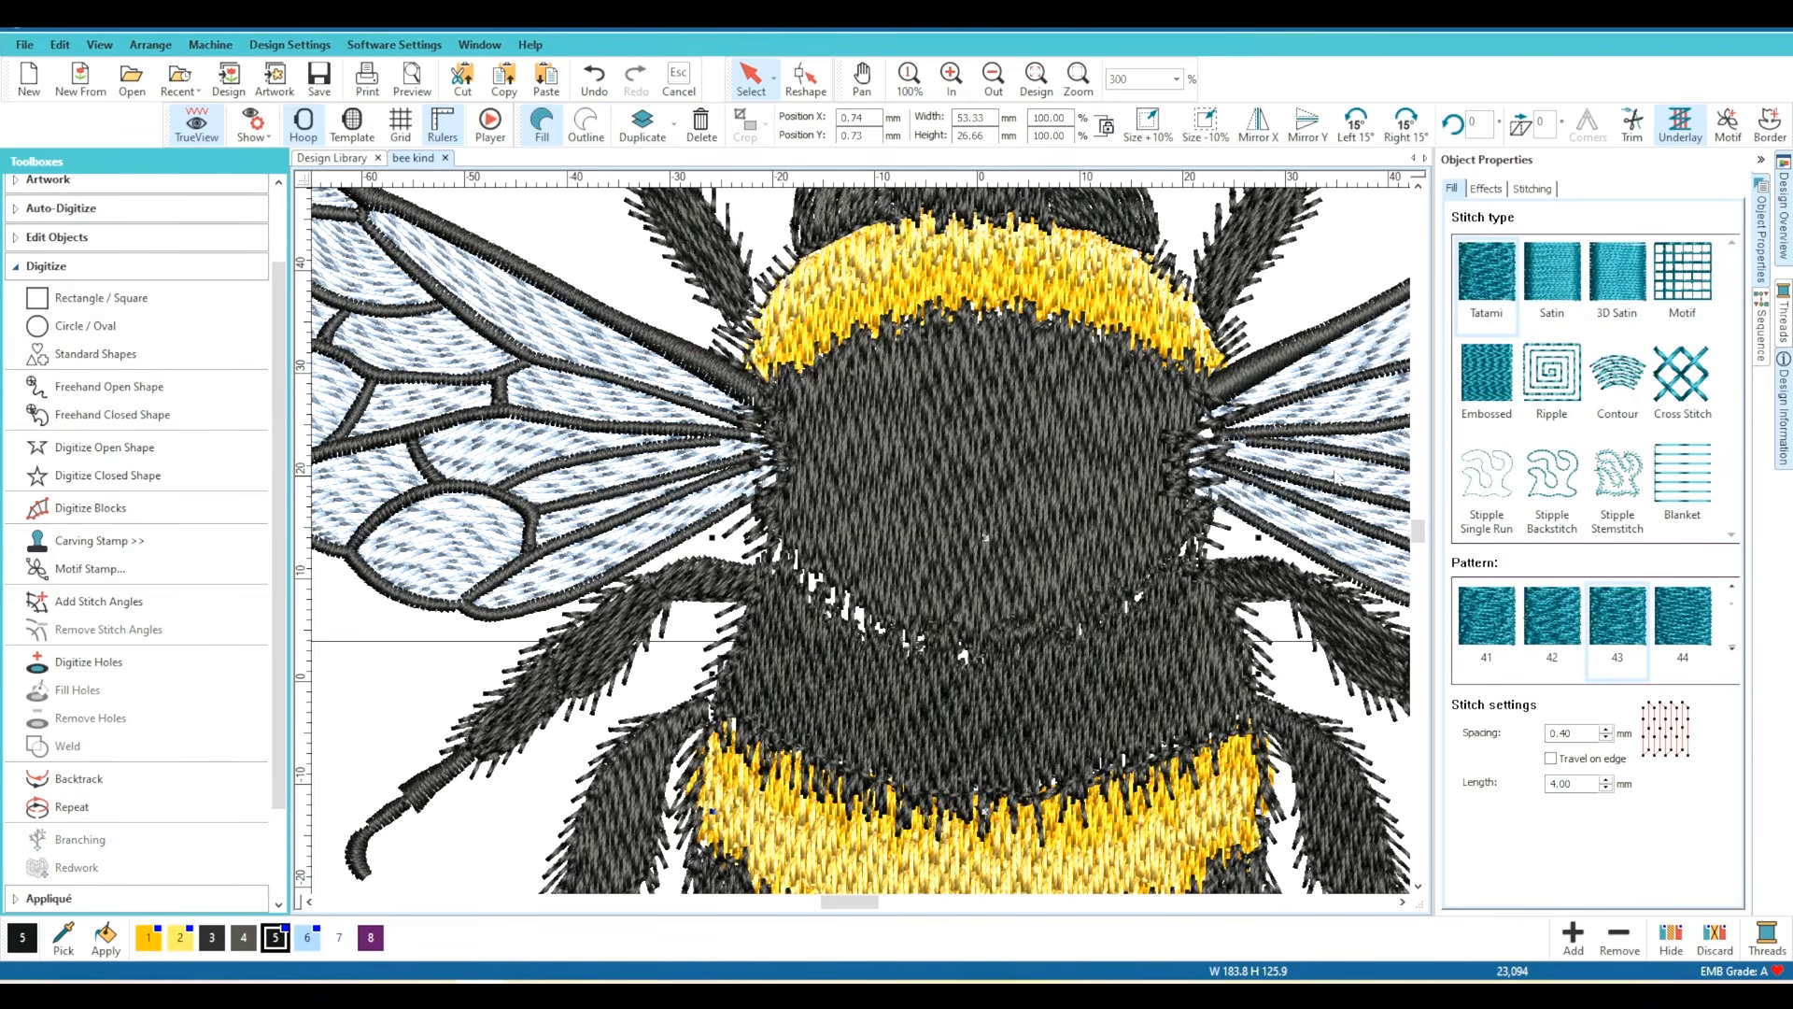
left_click(1497, 190)
key("h")
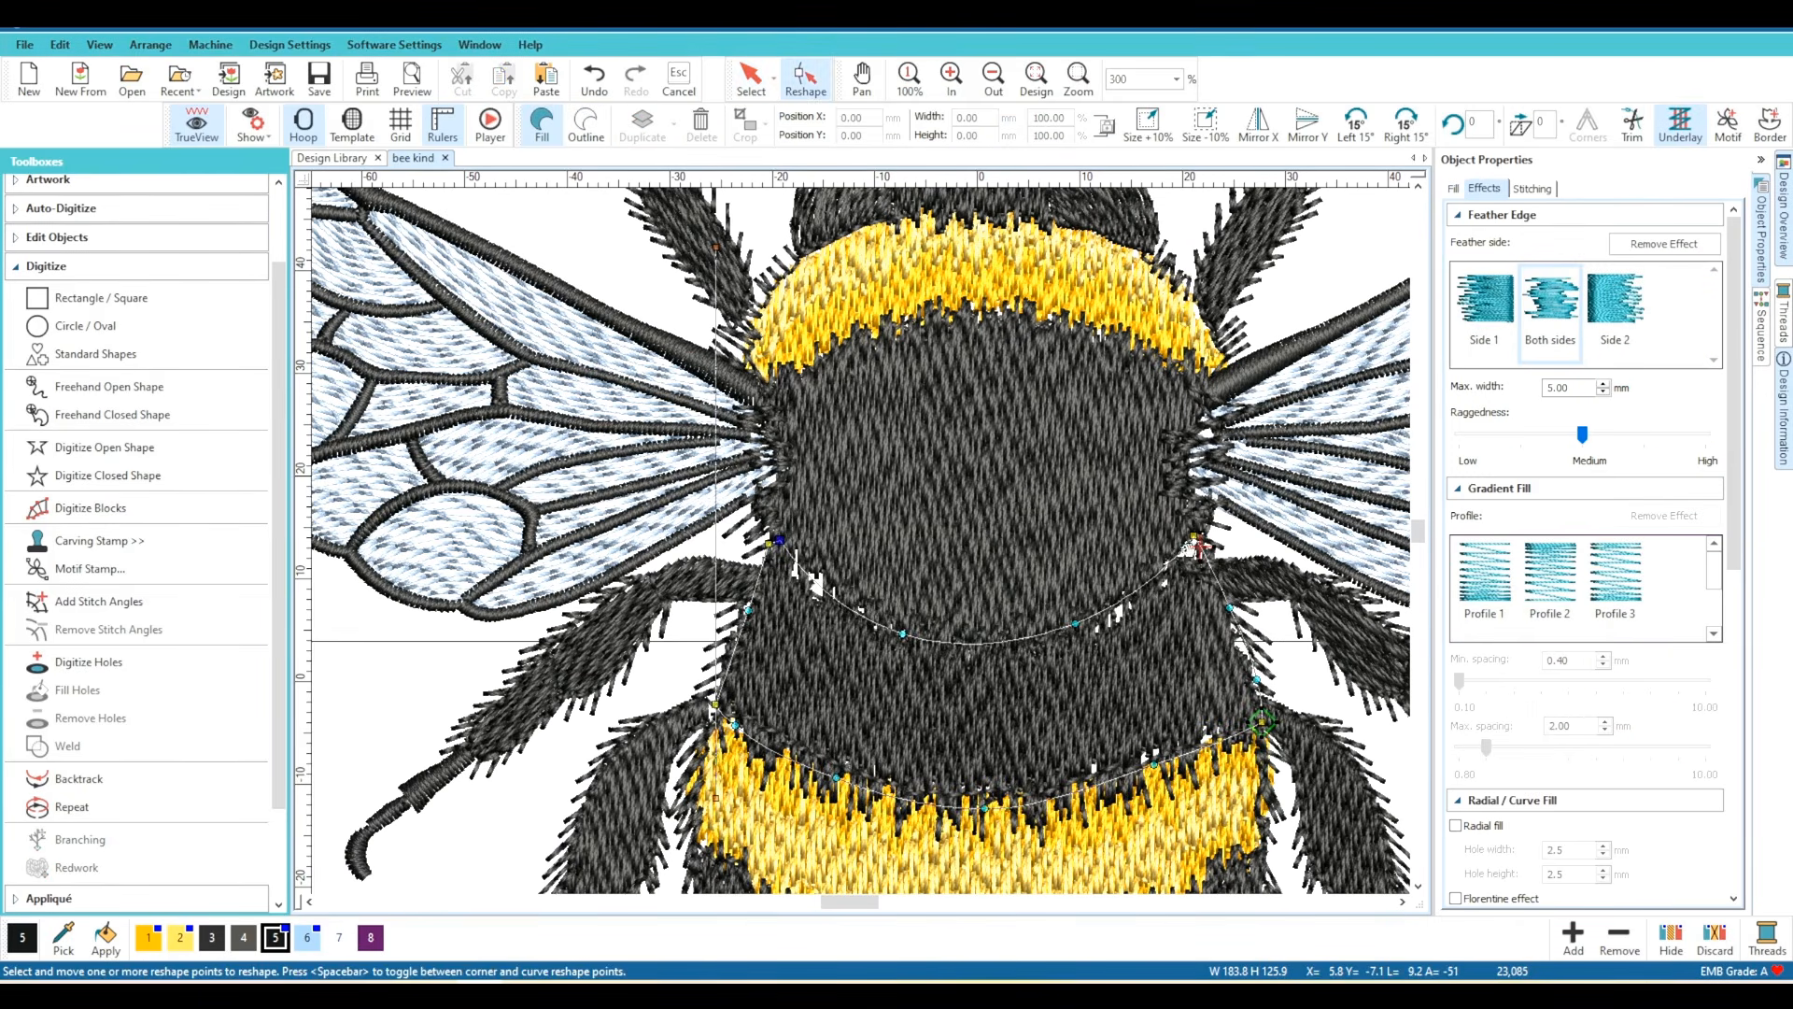
left_click_drag(902, 626, 902, 634)
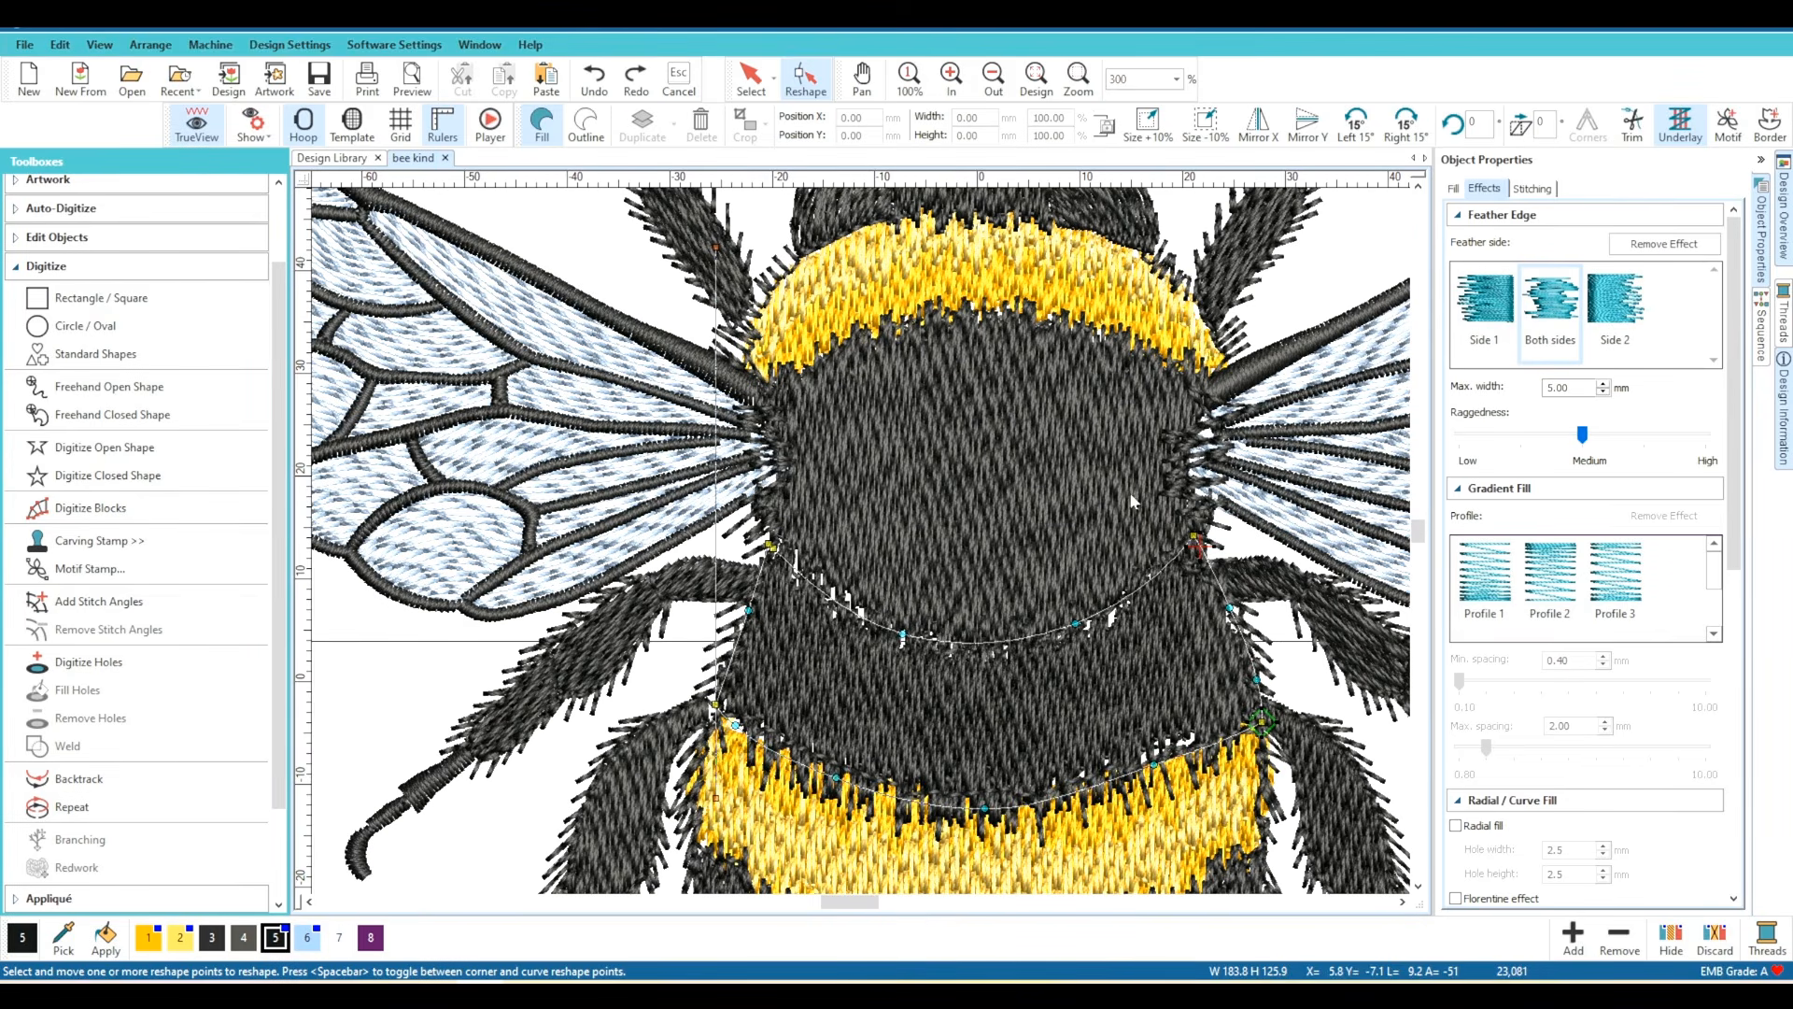
Apply the Side 1 feather edge to the black thorax fill and open the upper dark band fill for reshaping
key("Escape")
left_click(1078, 470)
left_click(1486, 308)
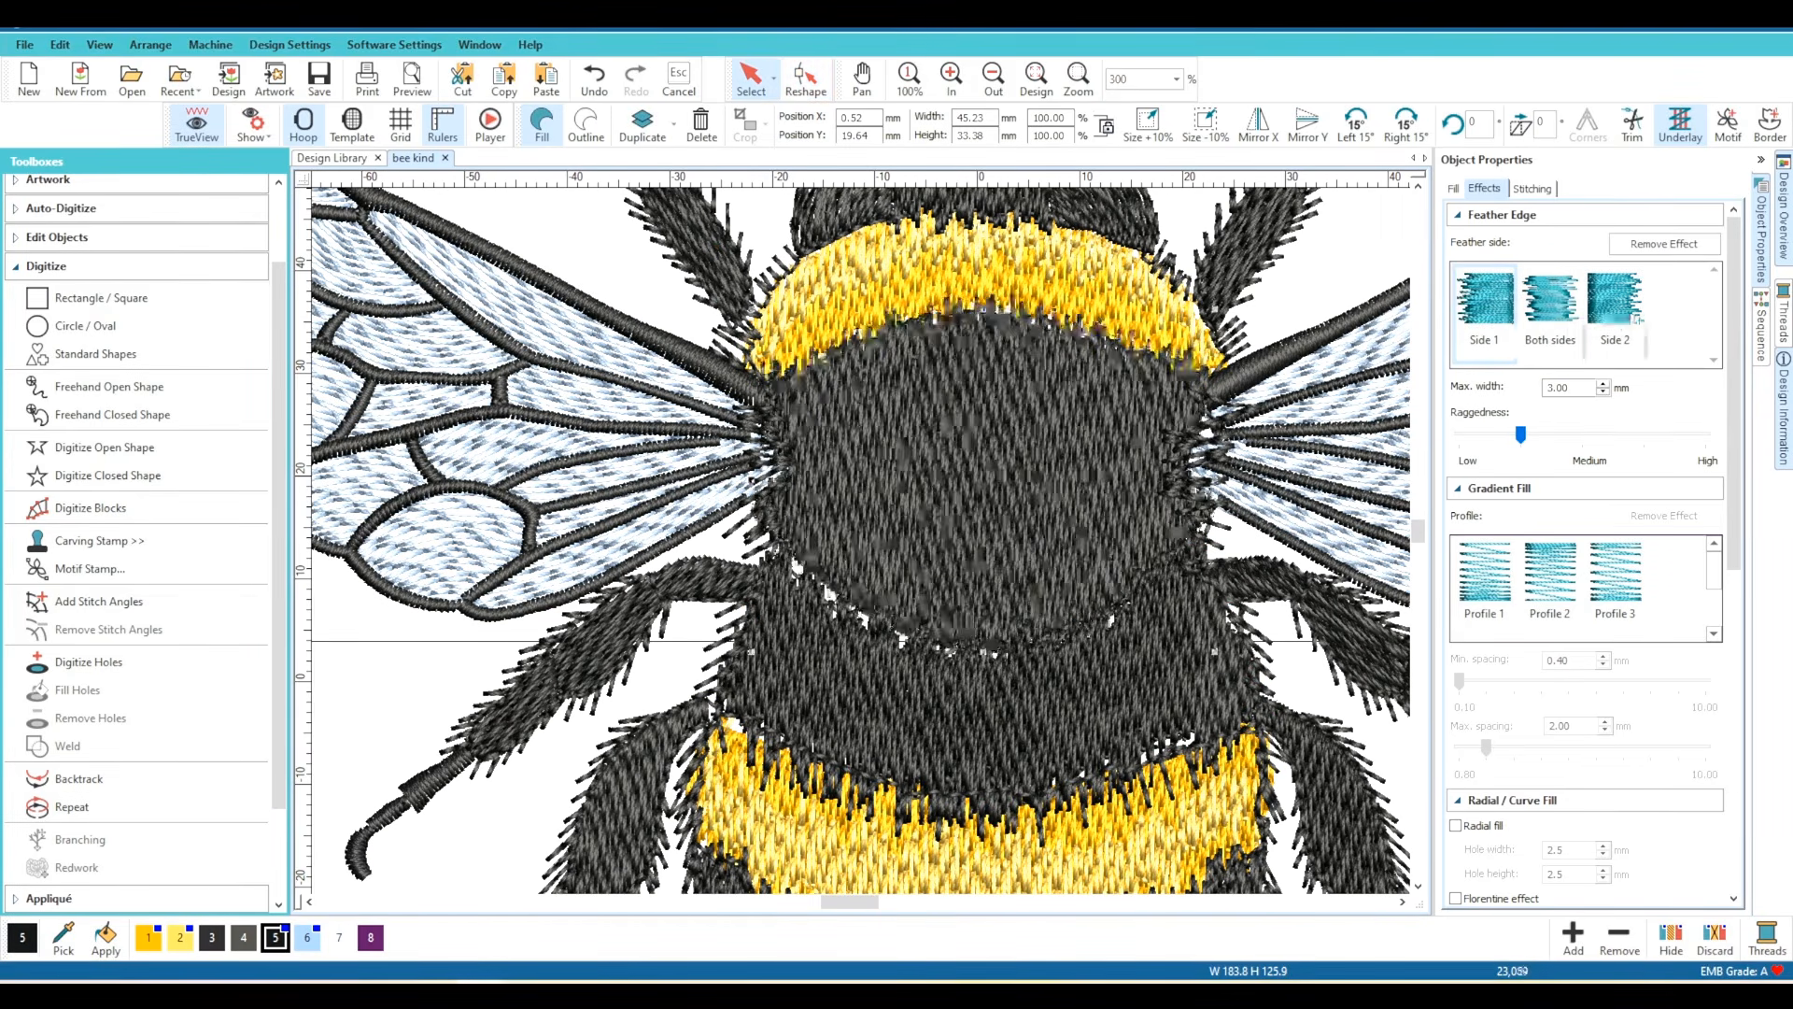
left_click(922, 676)
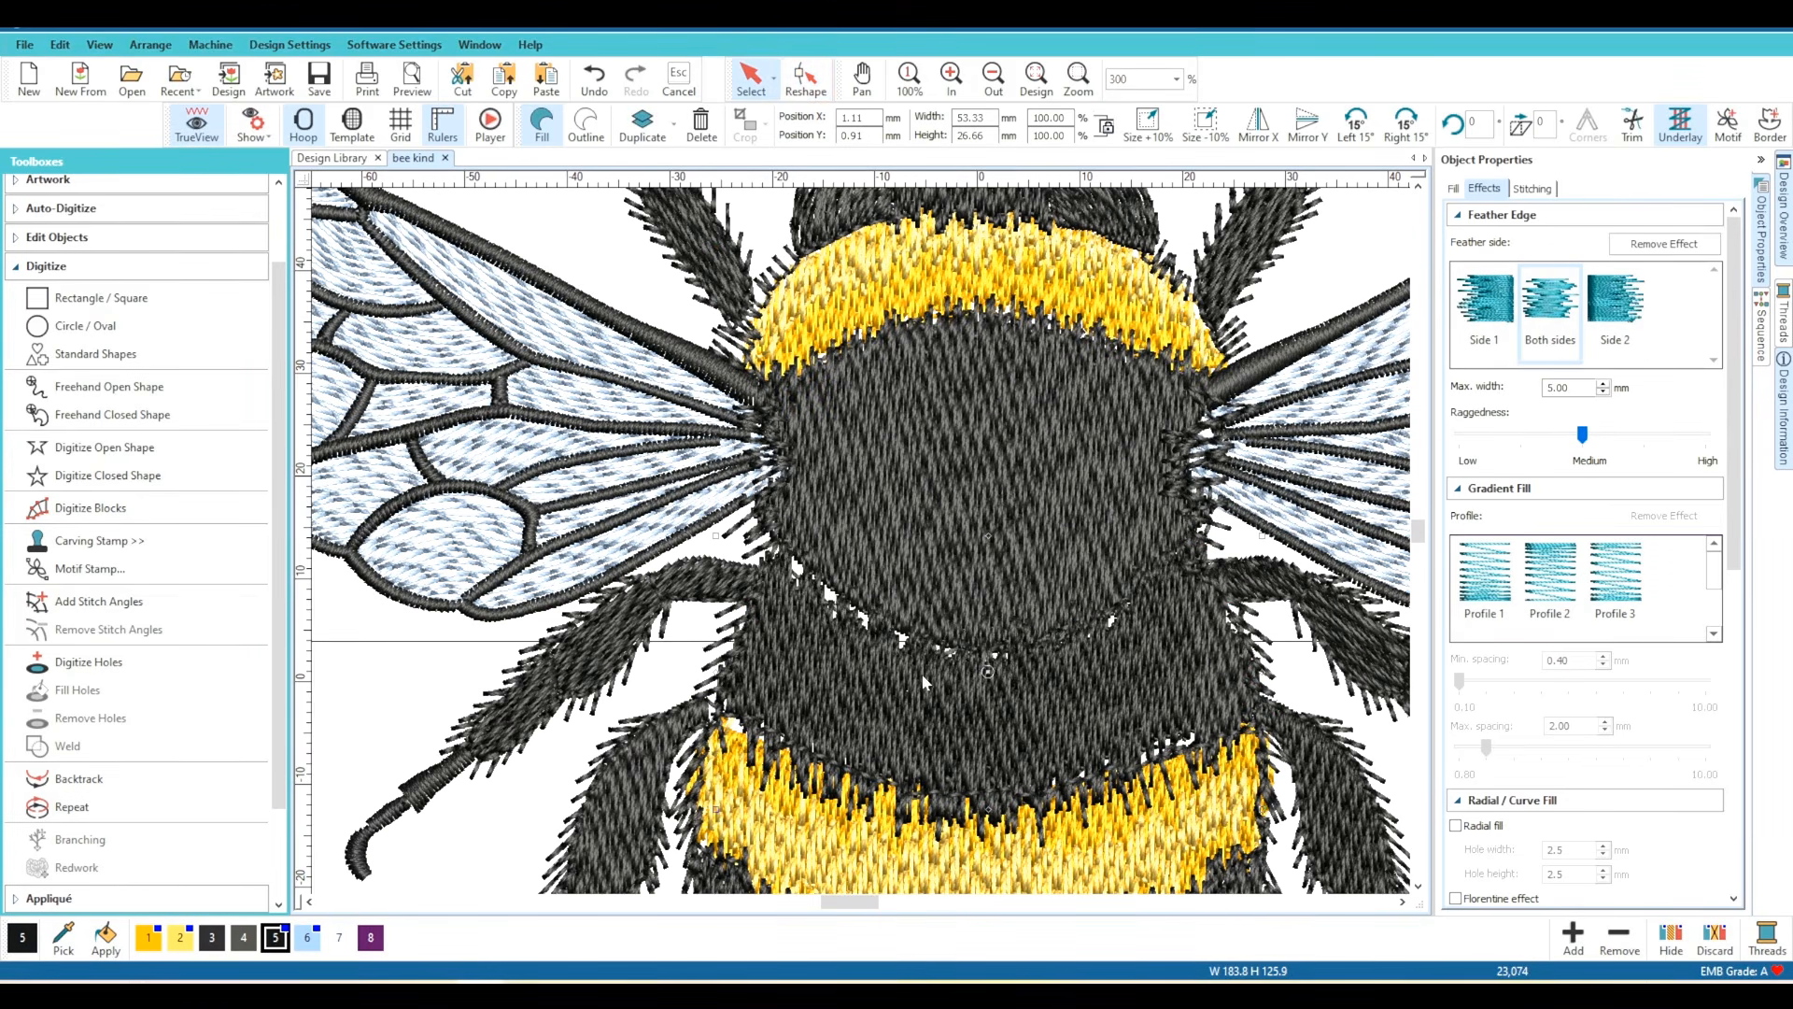
key("h")
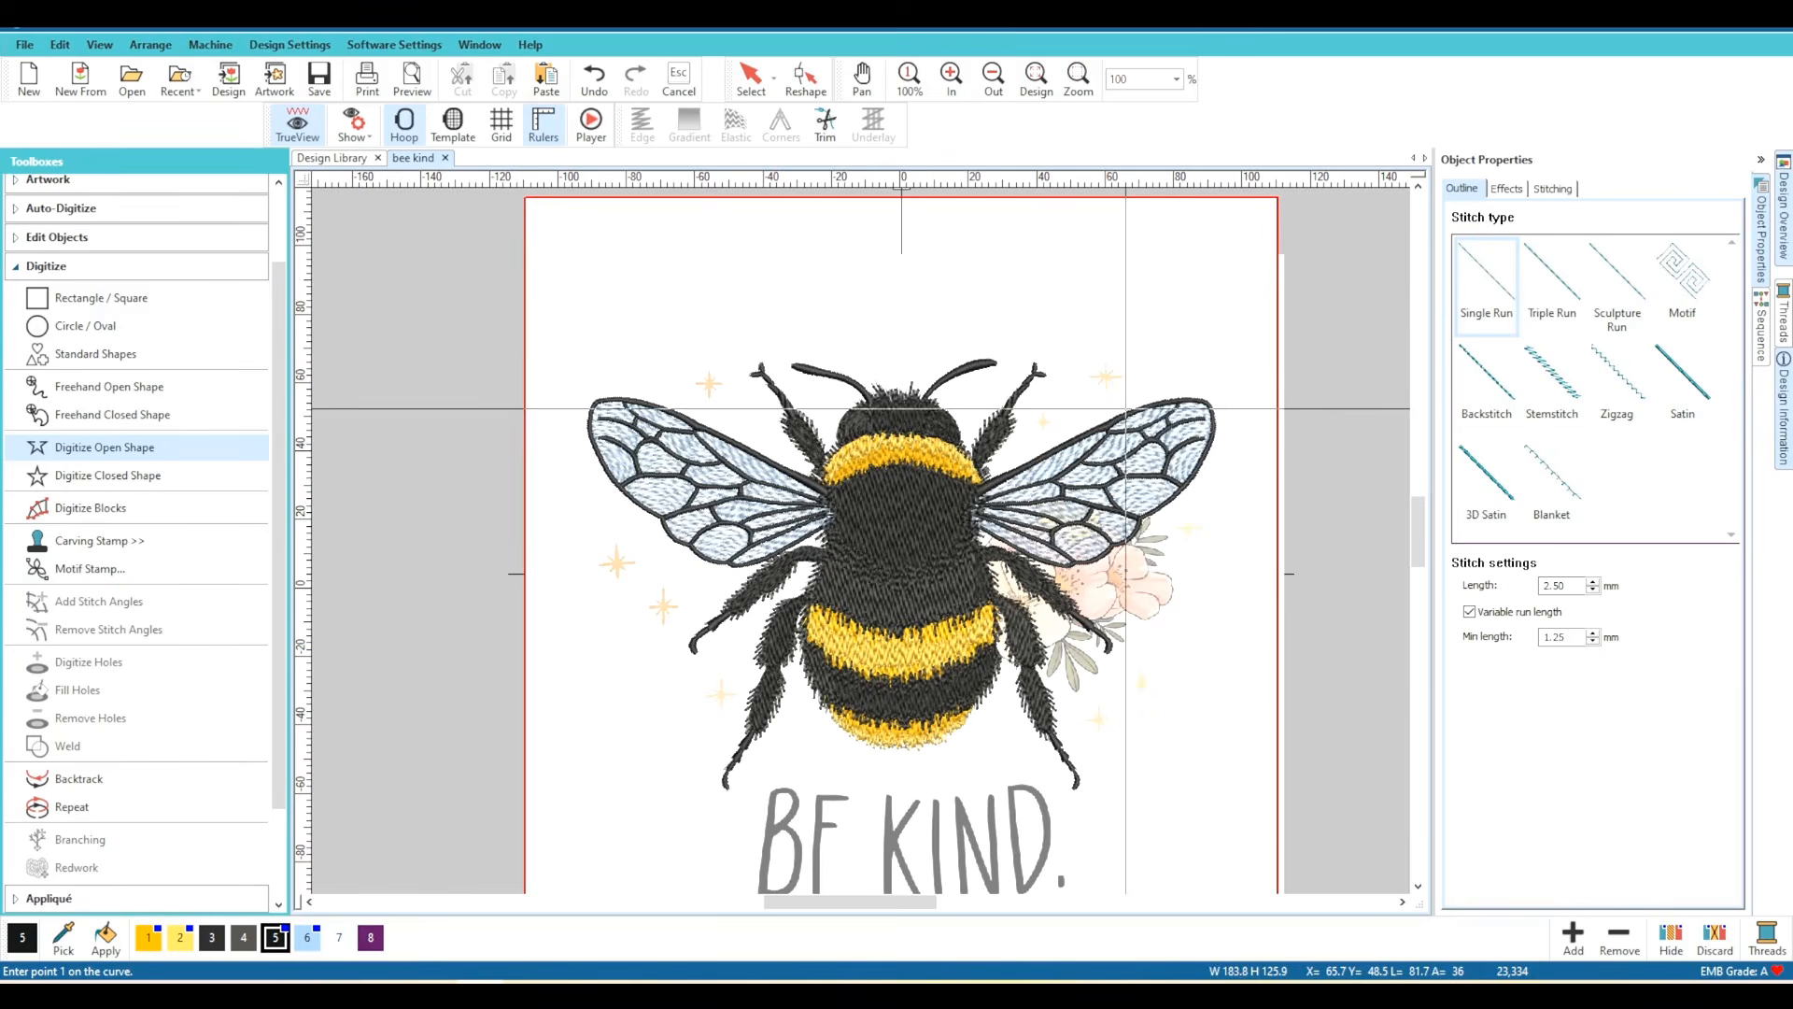
Hide the background artwork, leave open-shape digitizing and deselect everything to view the stitched bee alone
key("d")
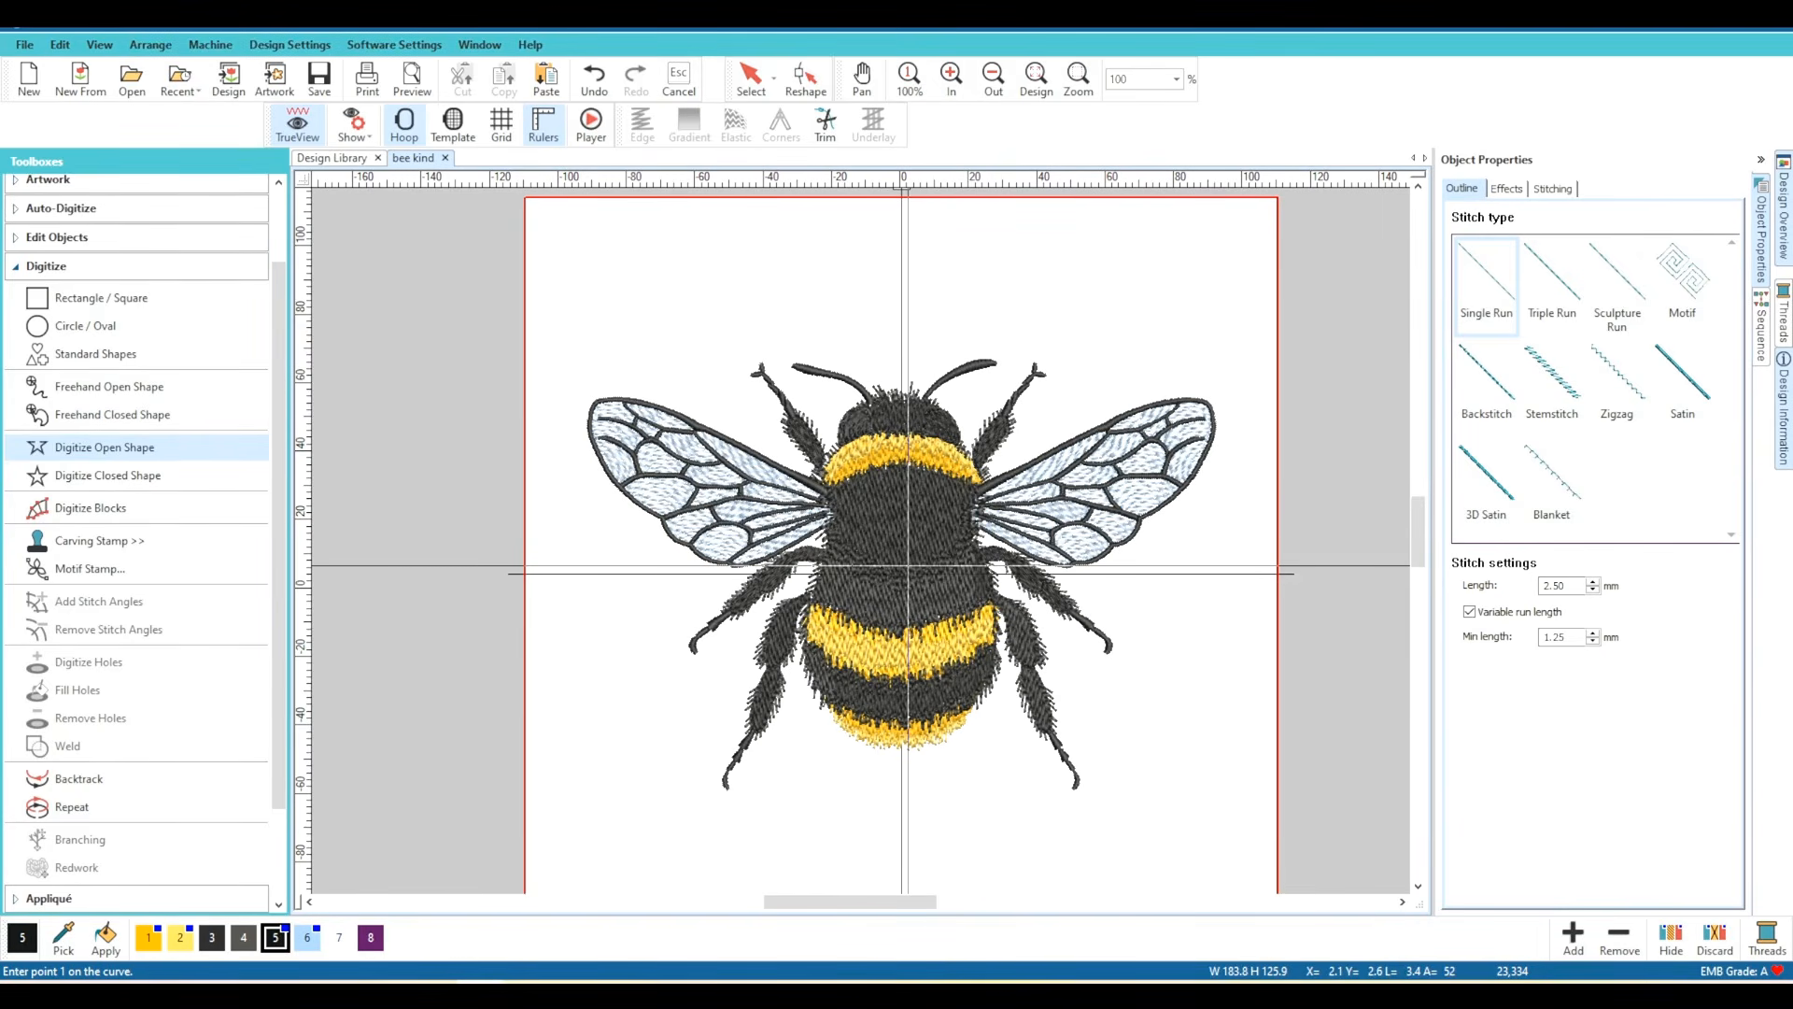
left_click(756, 78)
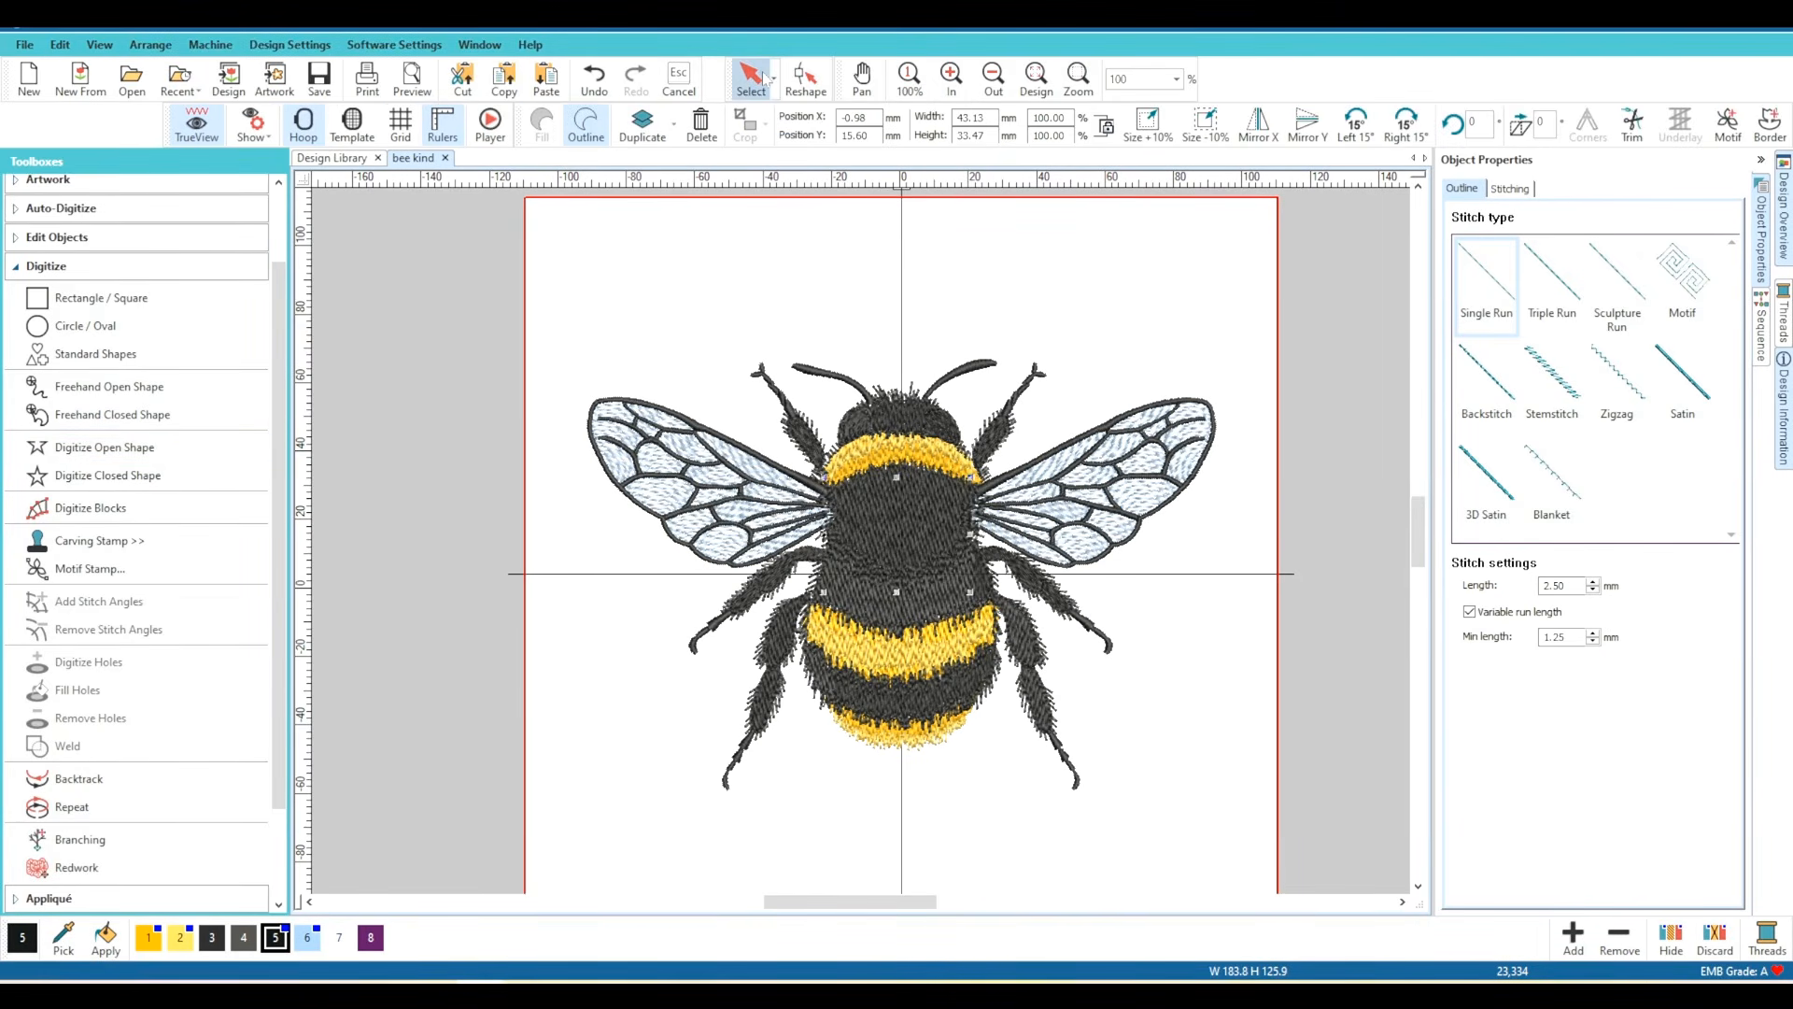
left_click(995, 280)
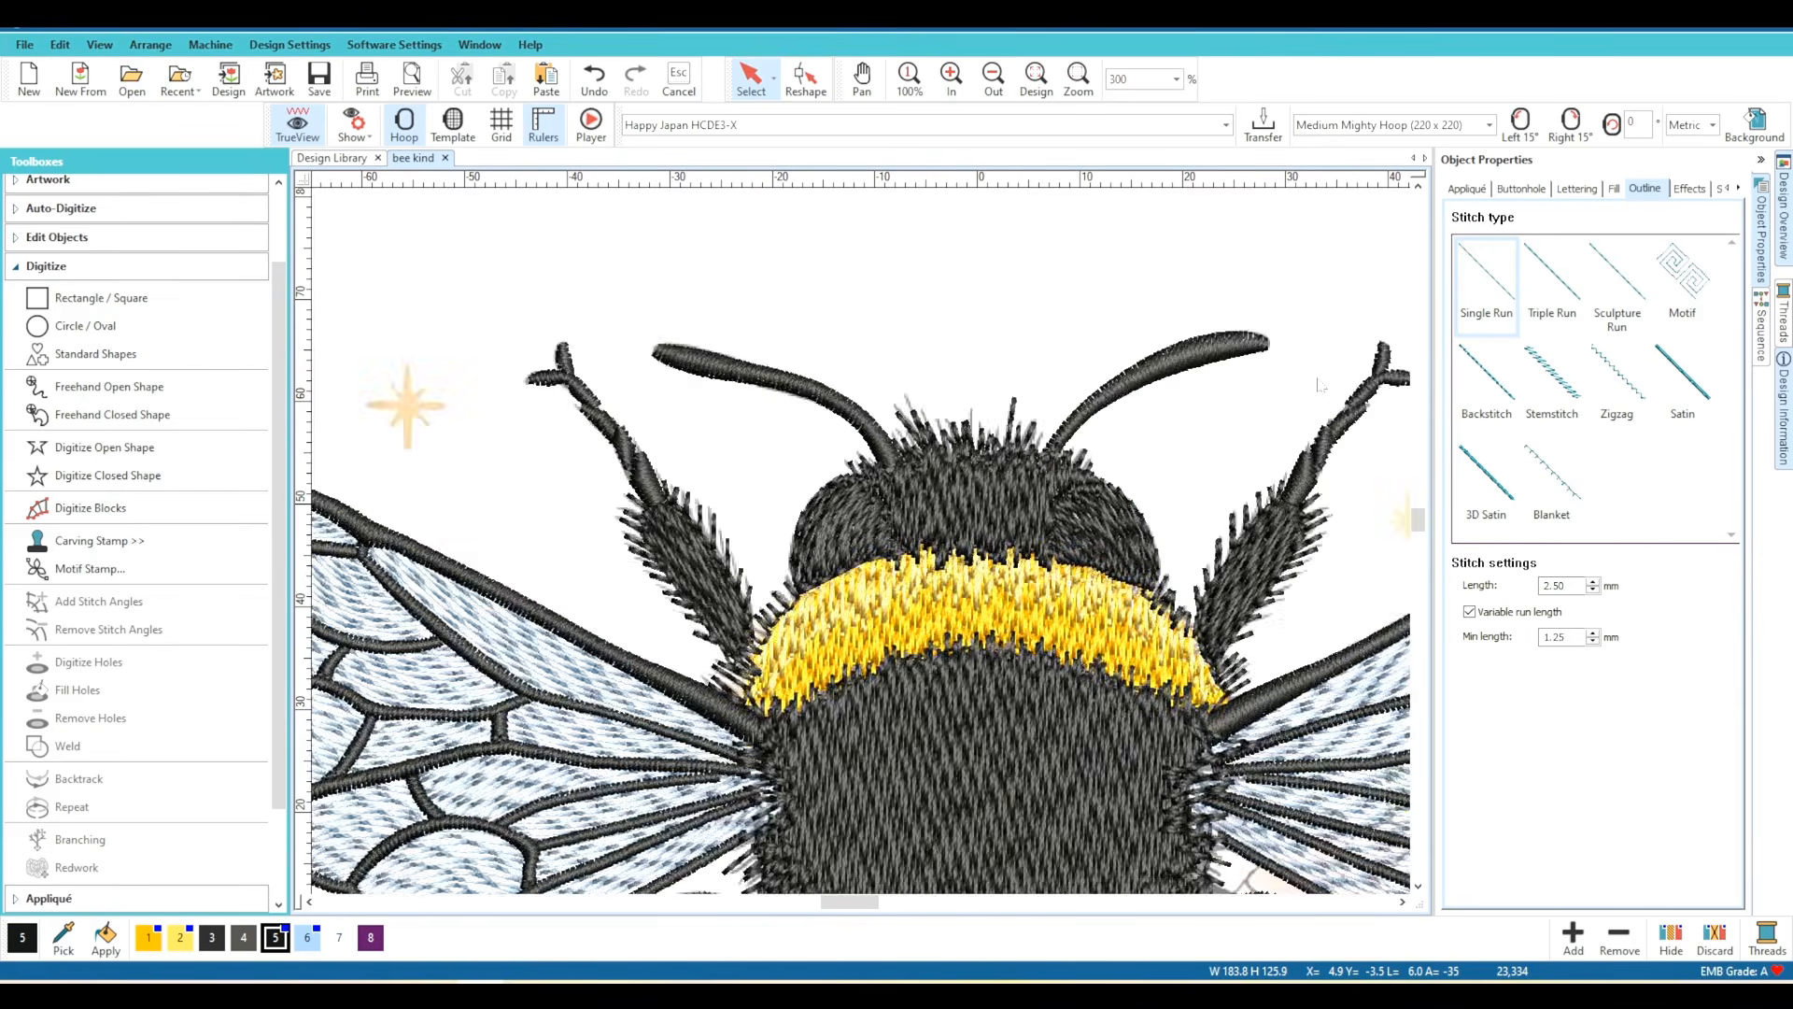
Compare the stitched head and eyes of the bee with the background artwork at 300% zoom
key("d")
key("s")
key("s")
key("d")
key("s")
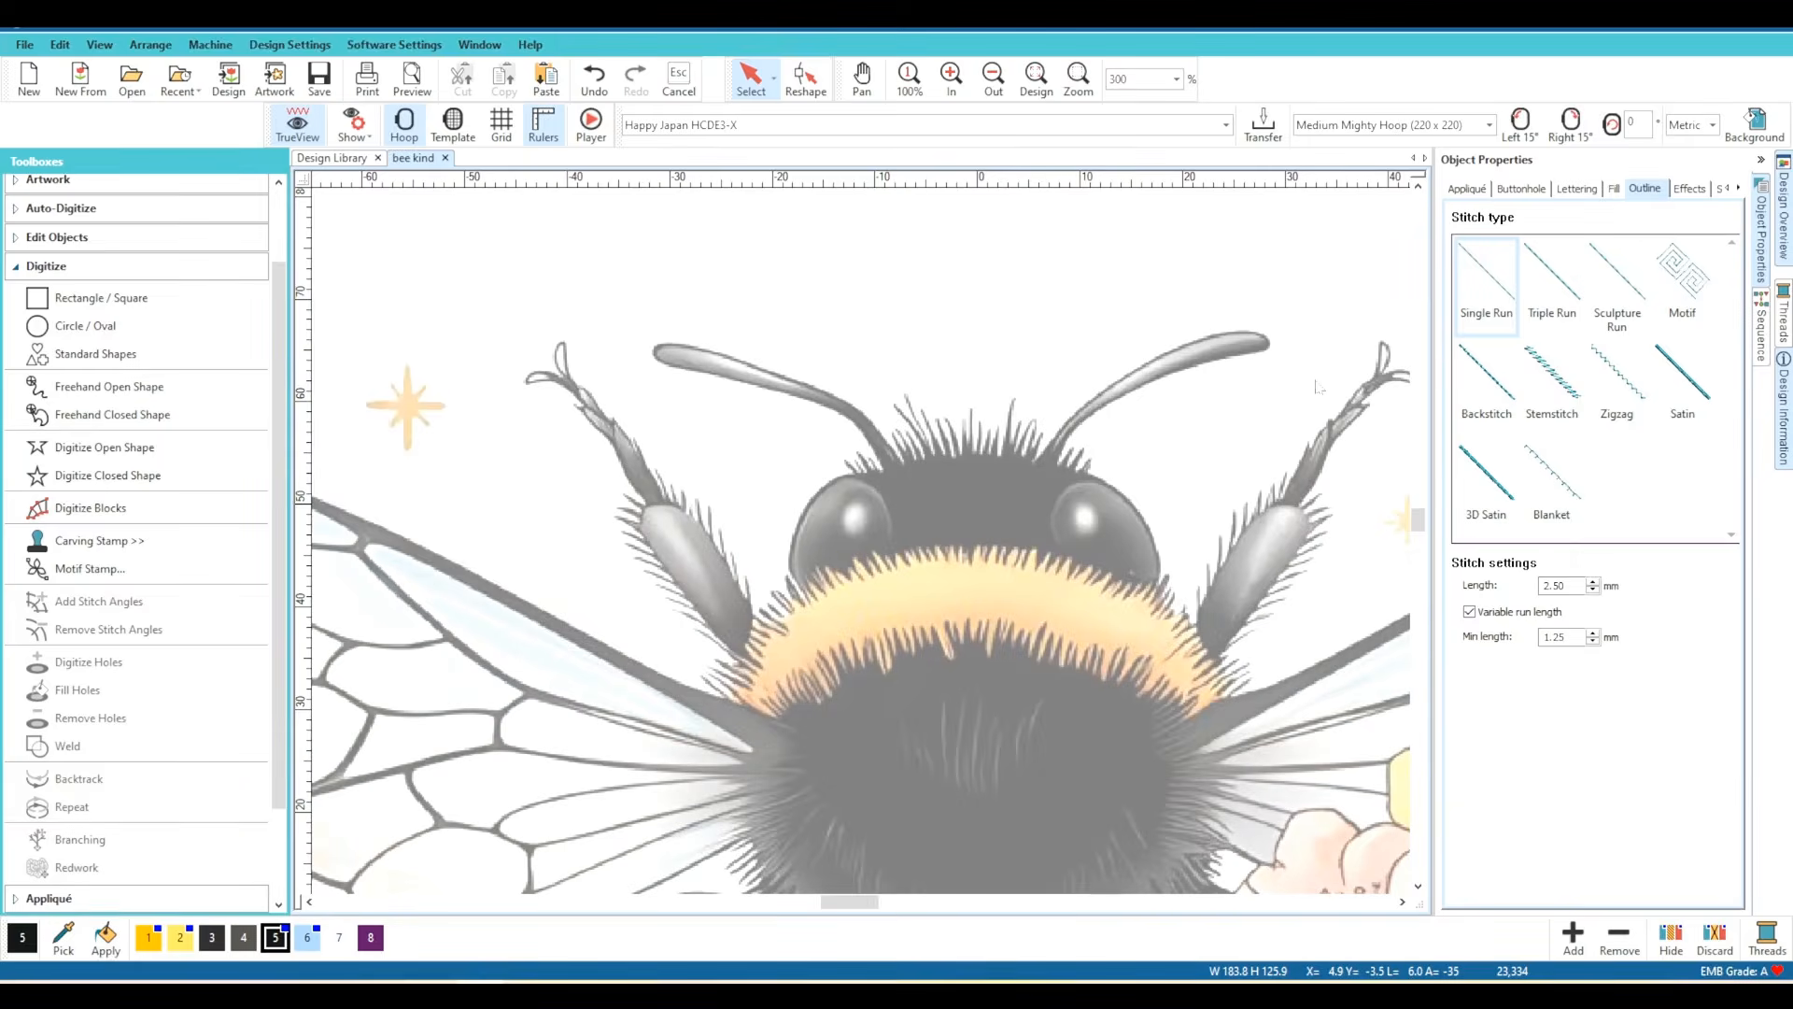
key("s")
scroll(861, 540, "down", 1)
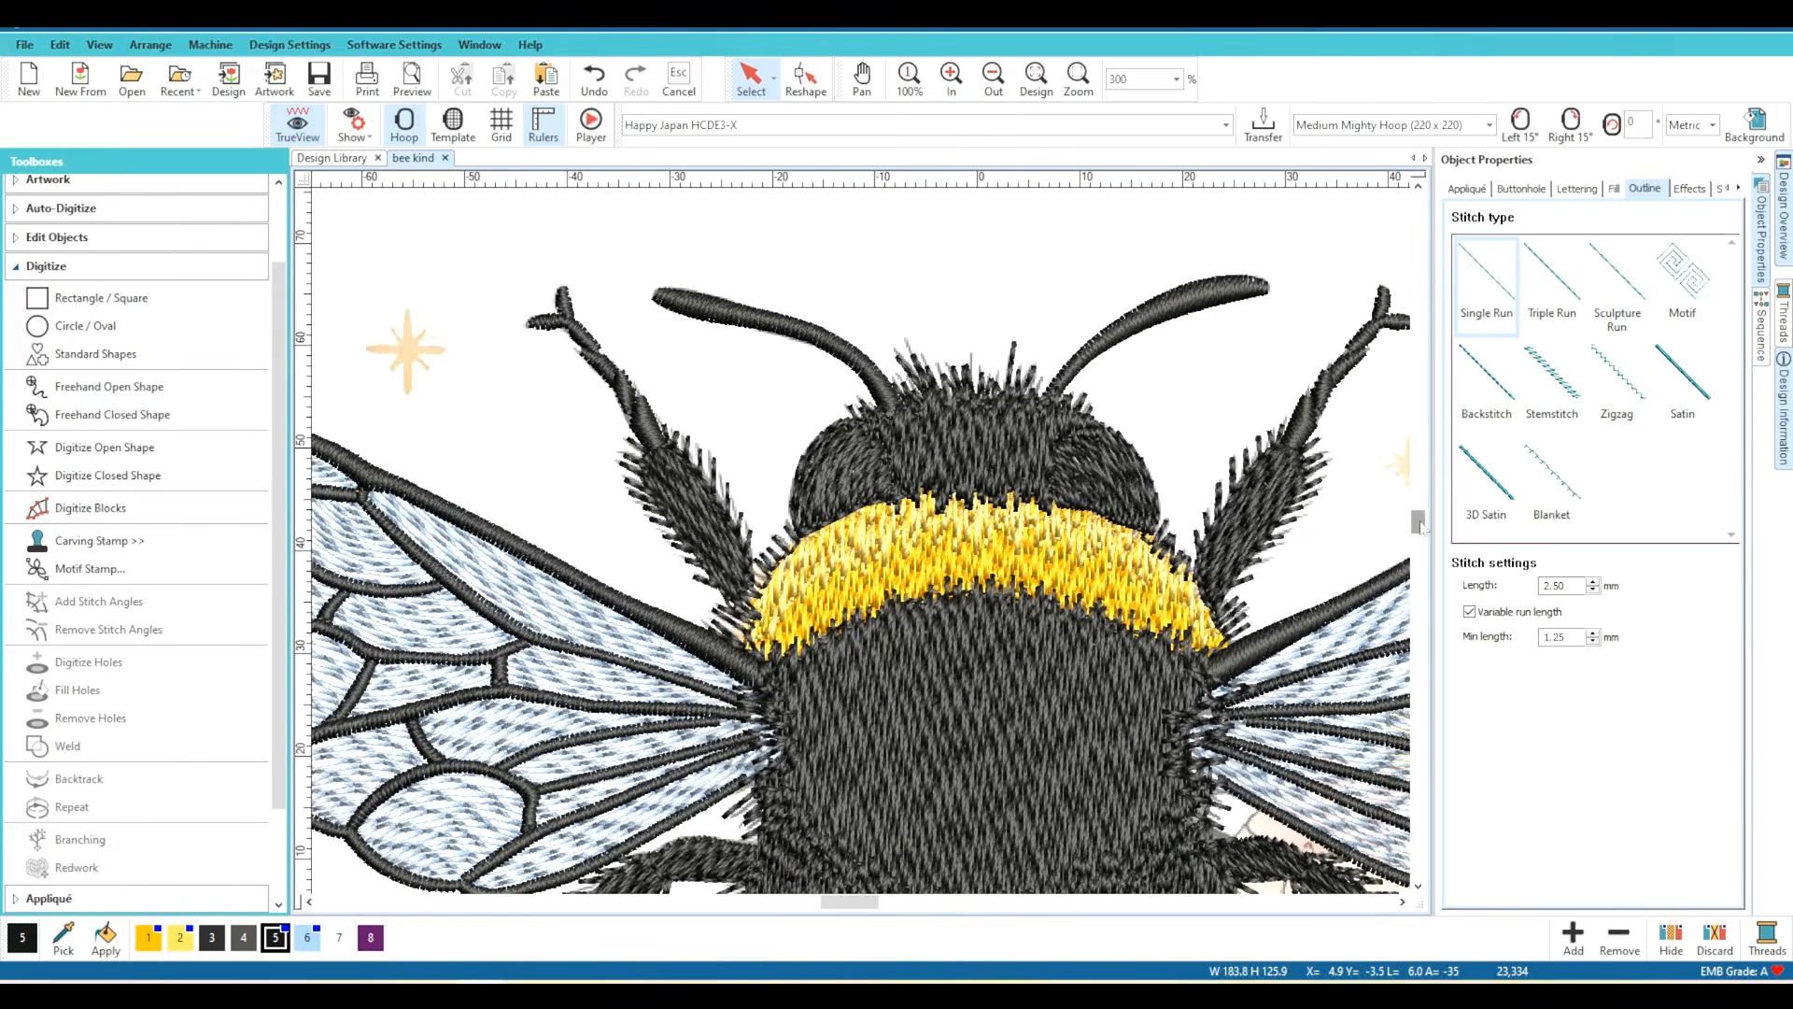
key("s")
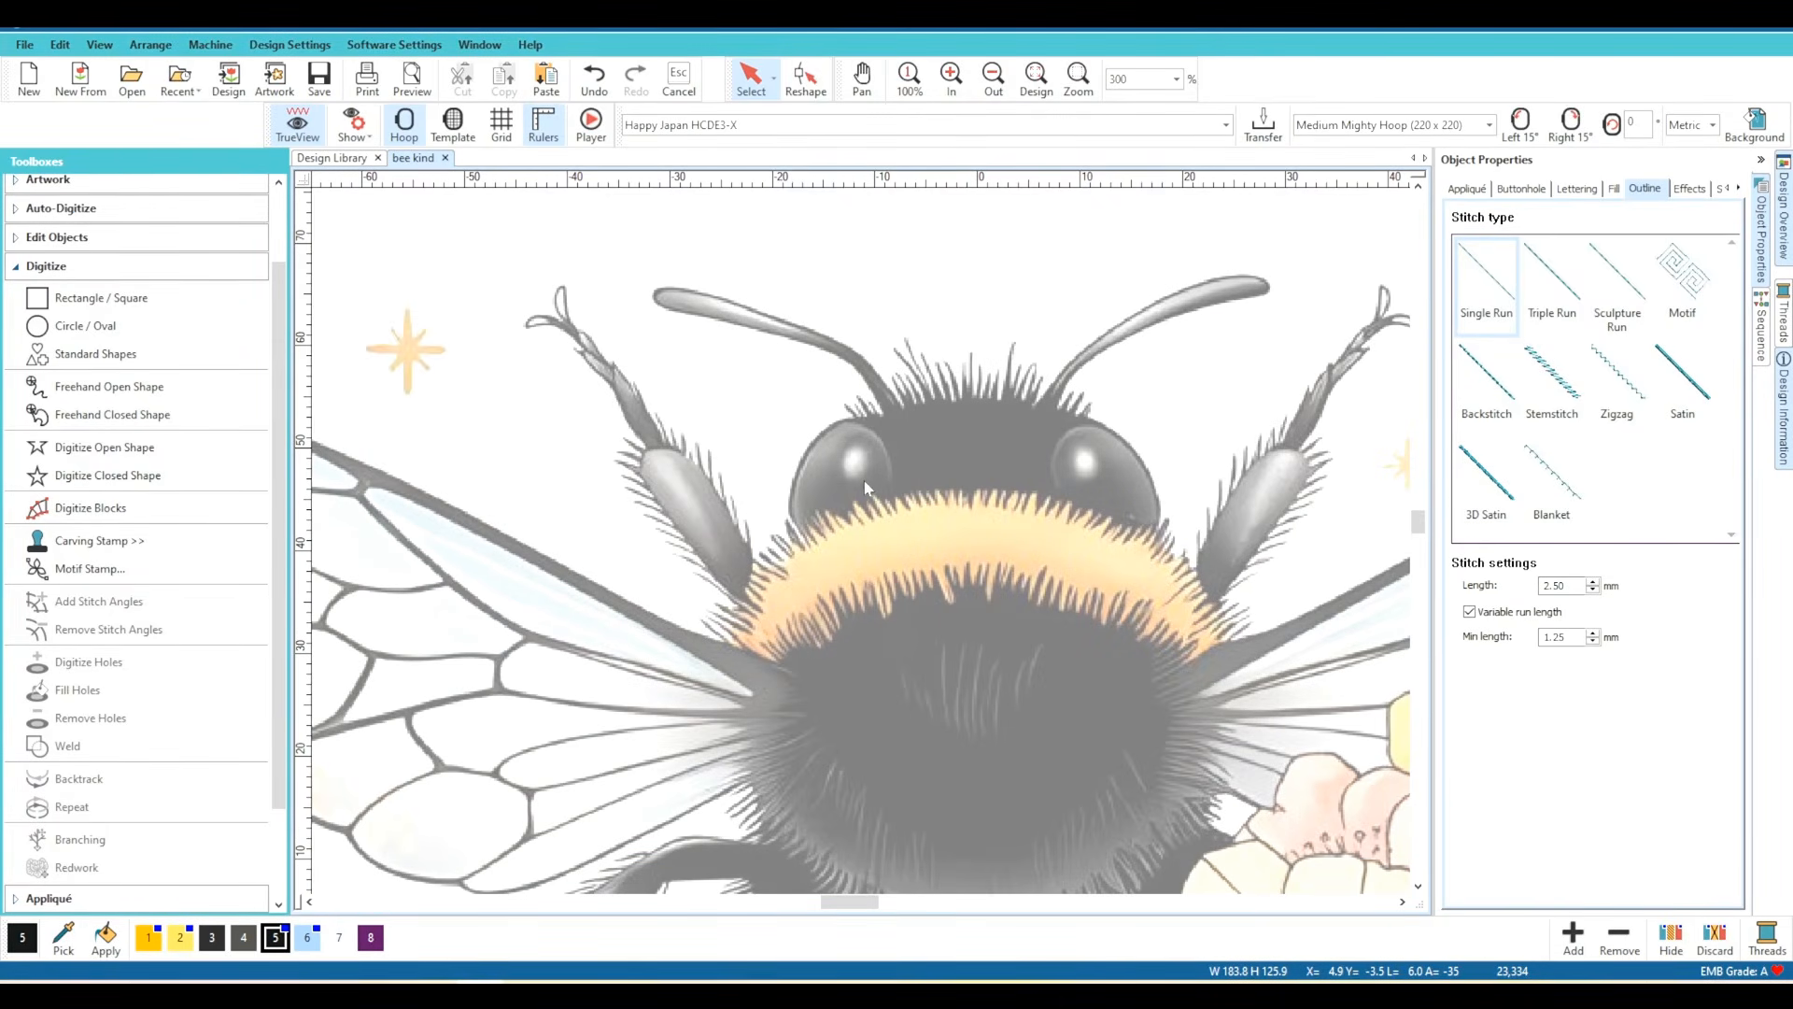
key("s")
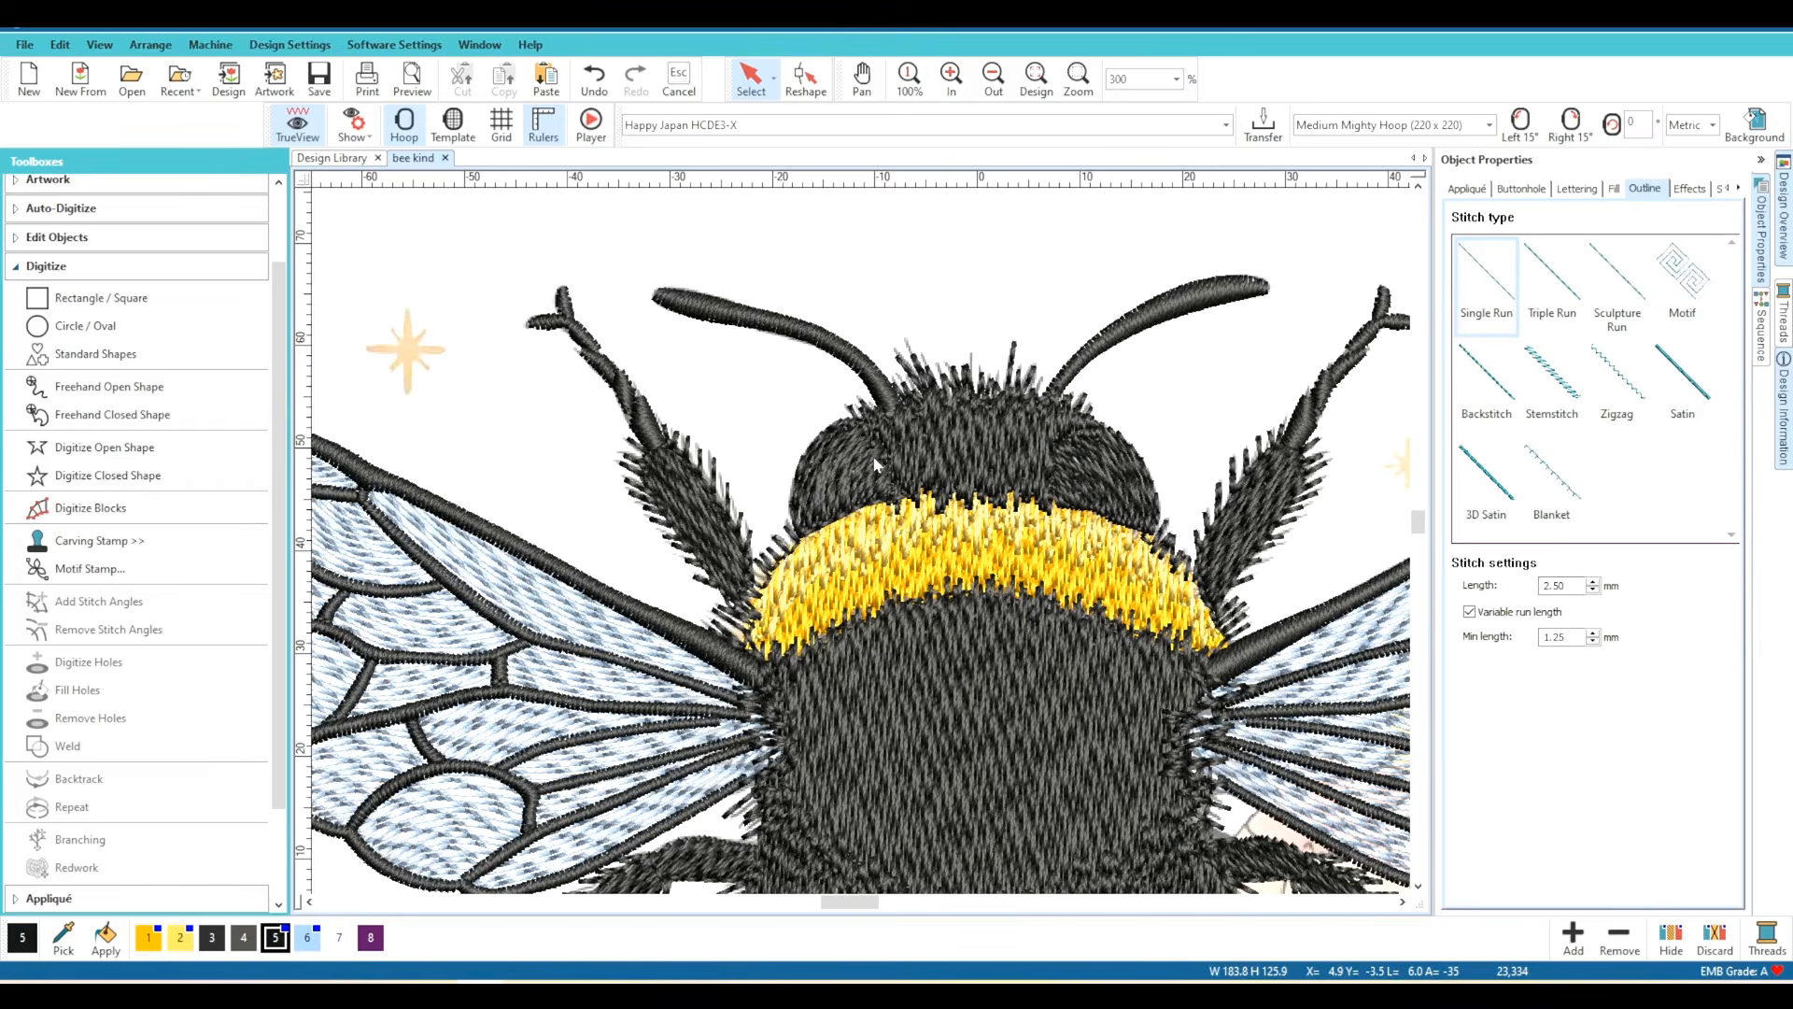
key("s")
key("s")
Give the bee's eye fills the grey thread color 4, a stitch spacing of 1.20 mm and no Underlay 1
left_click(871, 422)
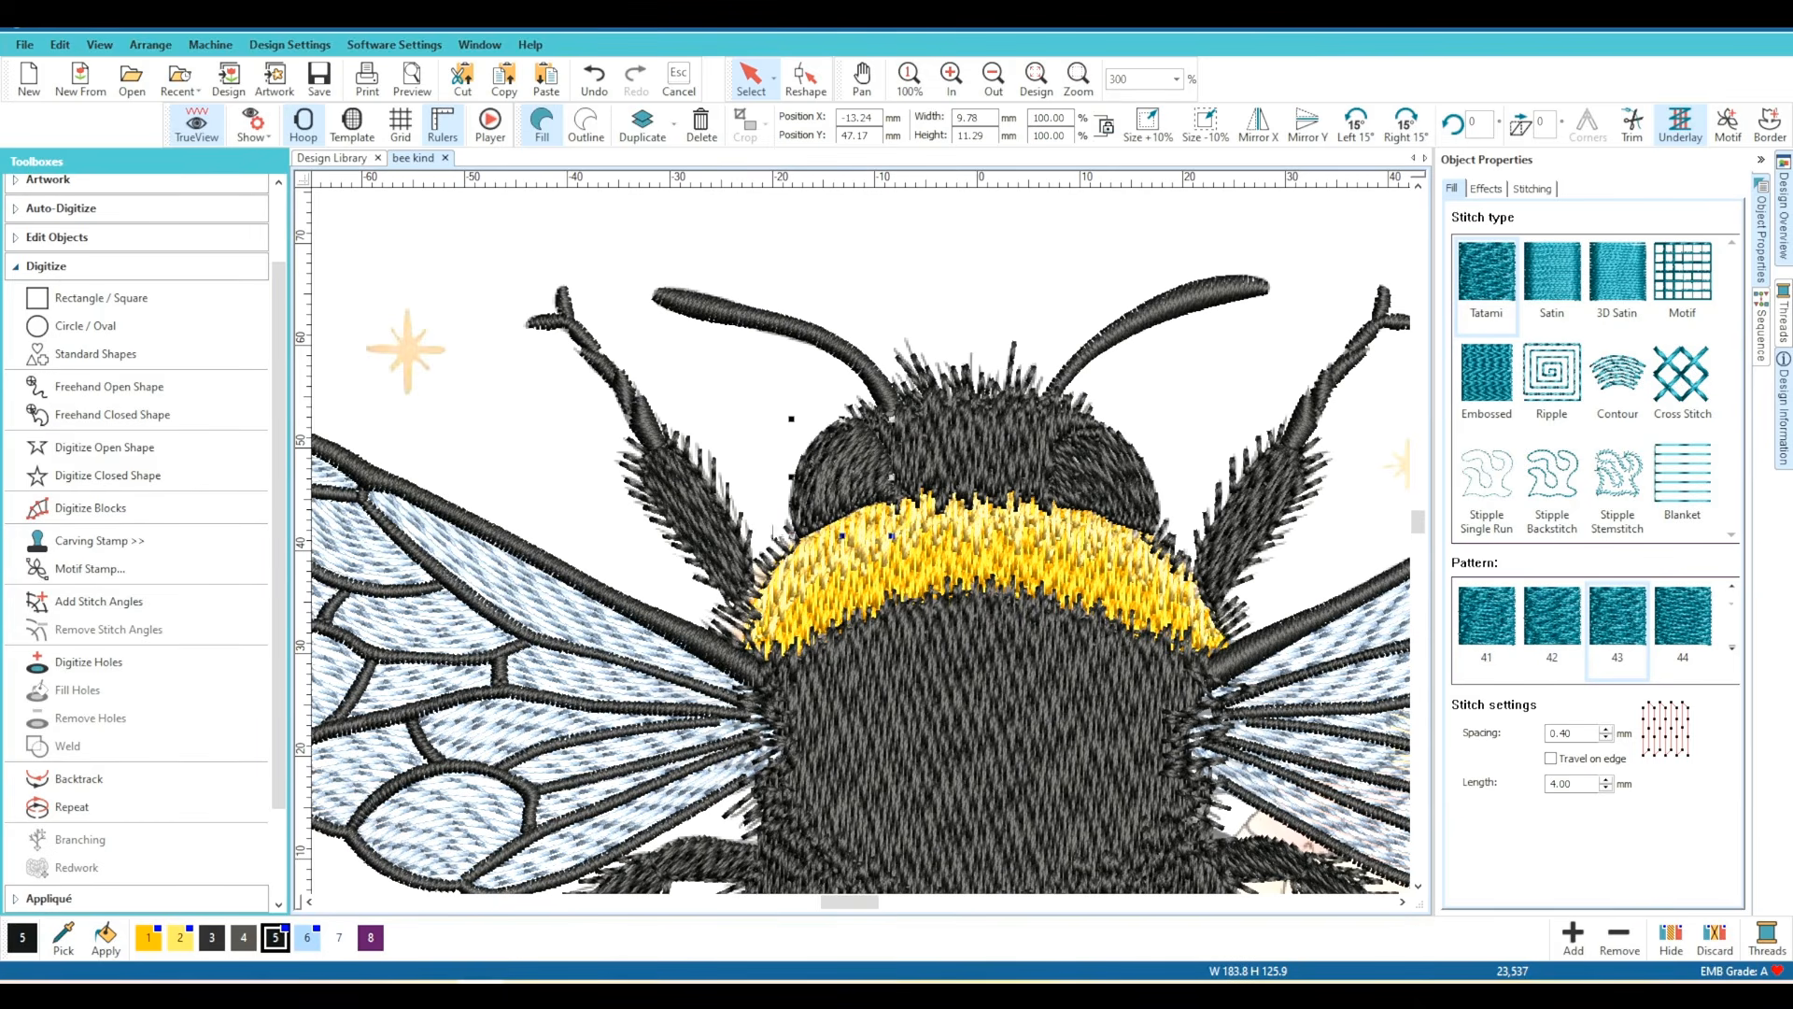
left_click(243, 937)
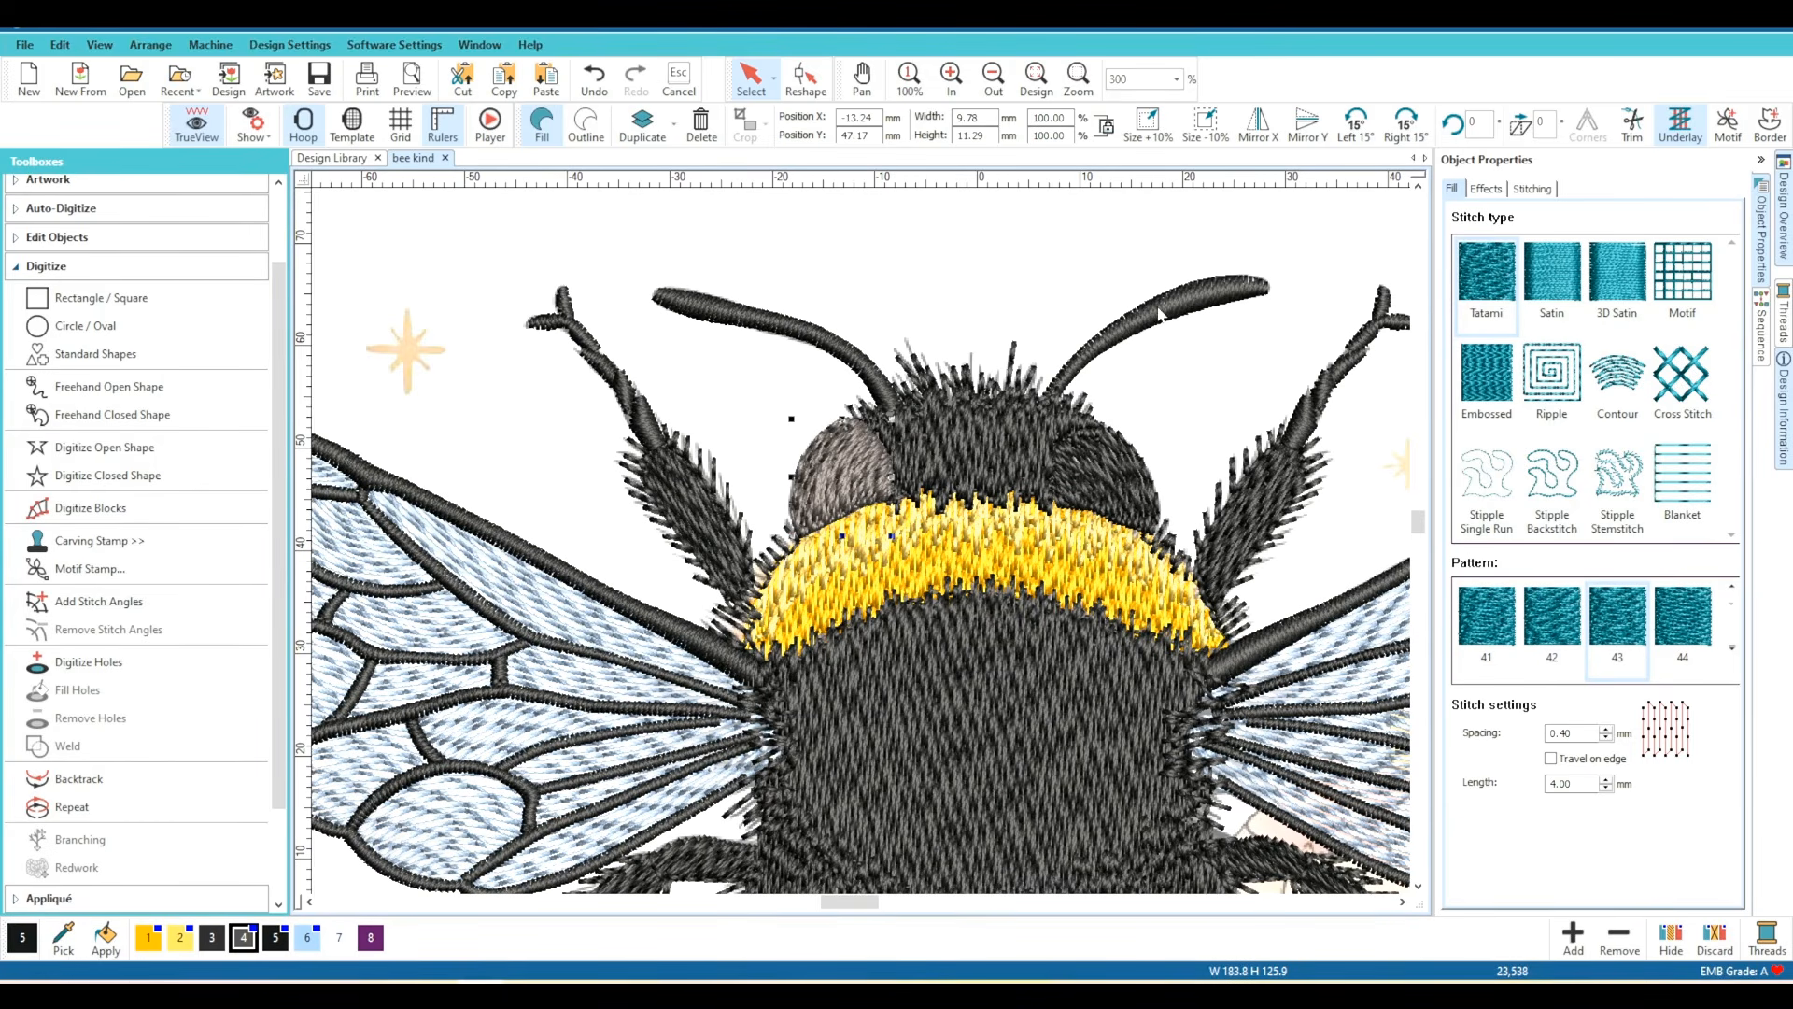
left_click(1561, 732)
type("1.20")
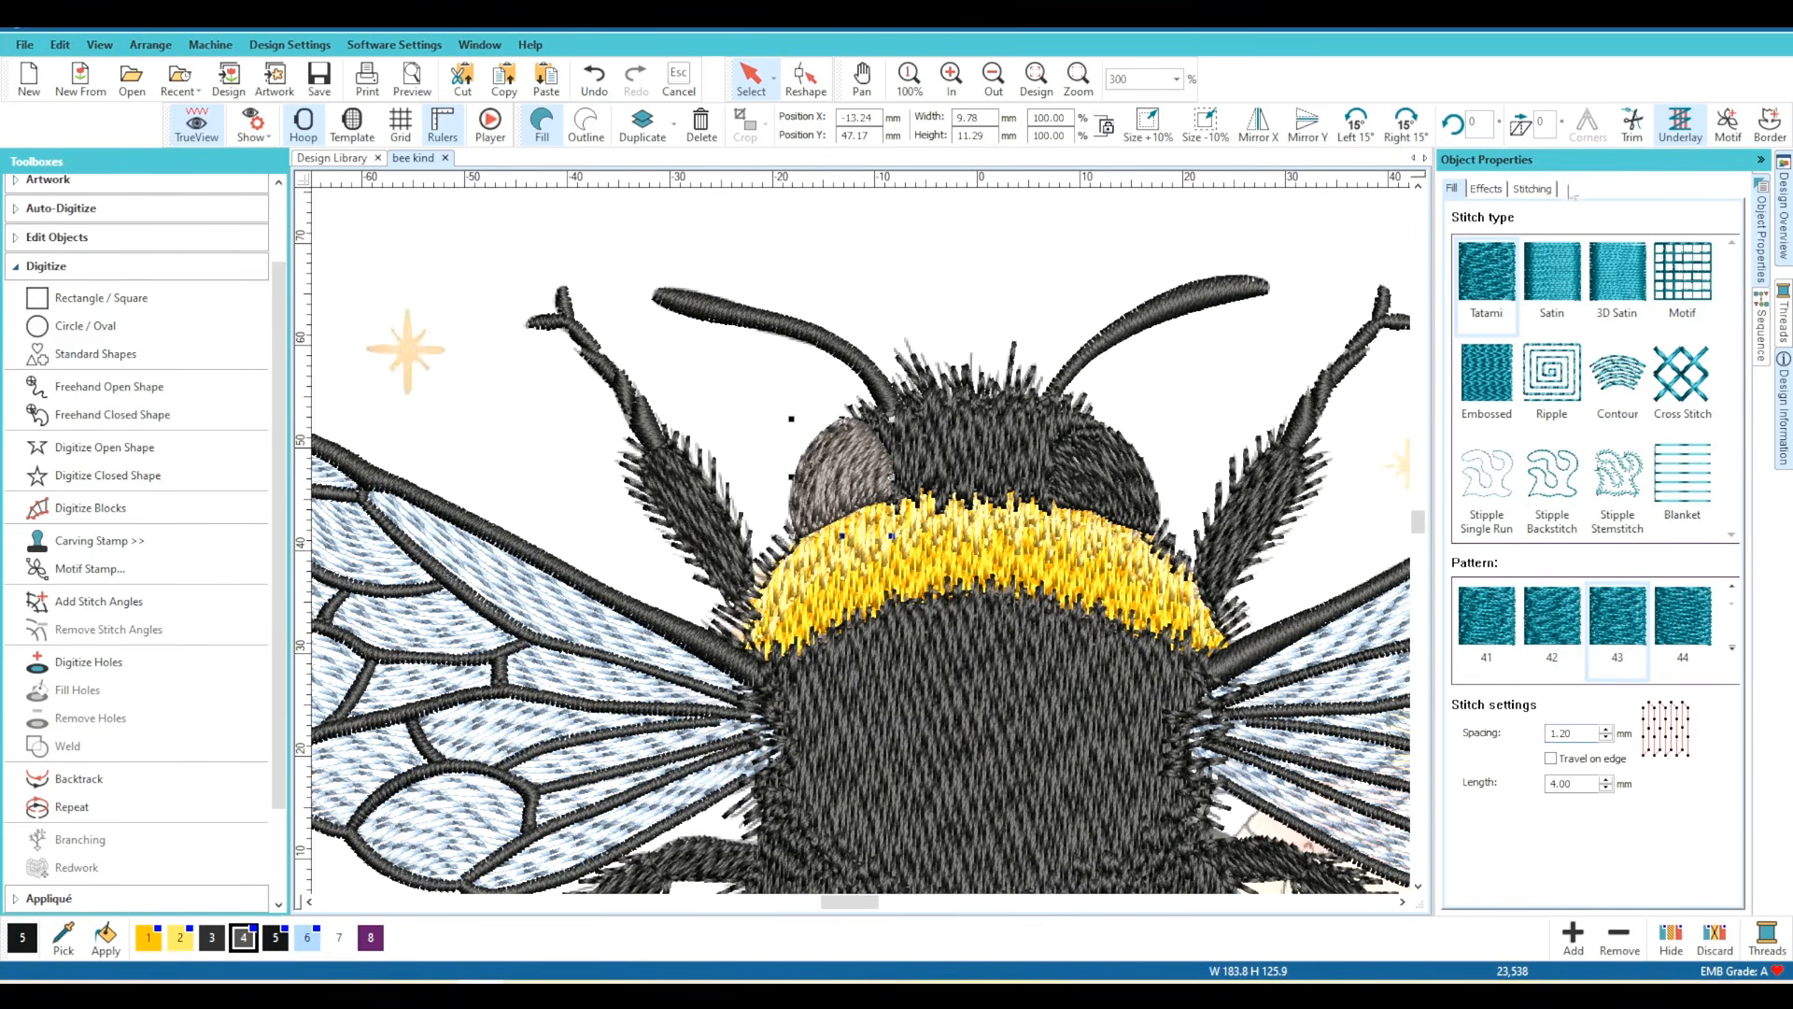
left_click(1532, 187)
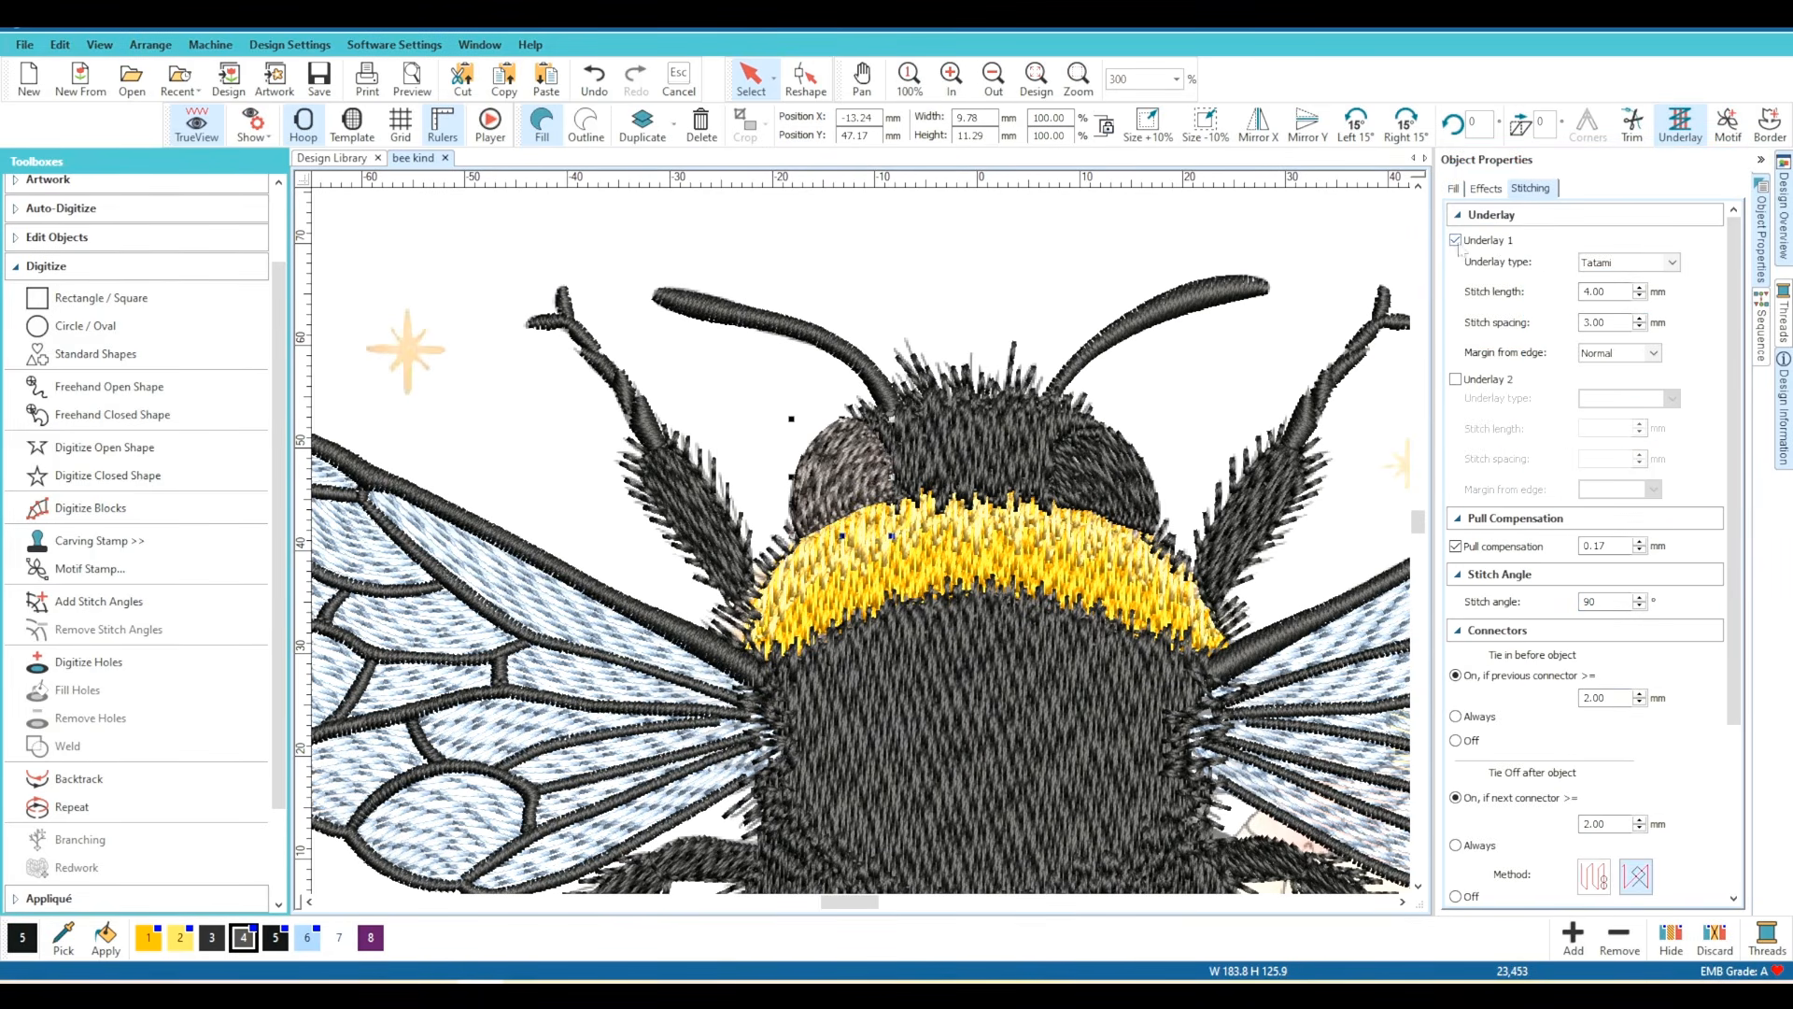
left_click(1452, 187)
left_click(1559, 761)
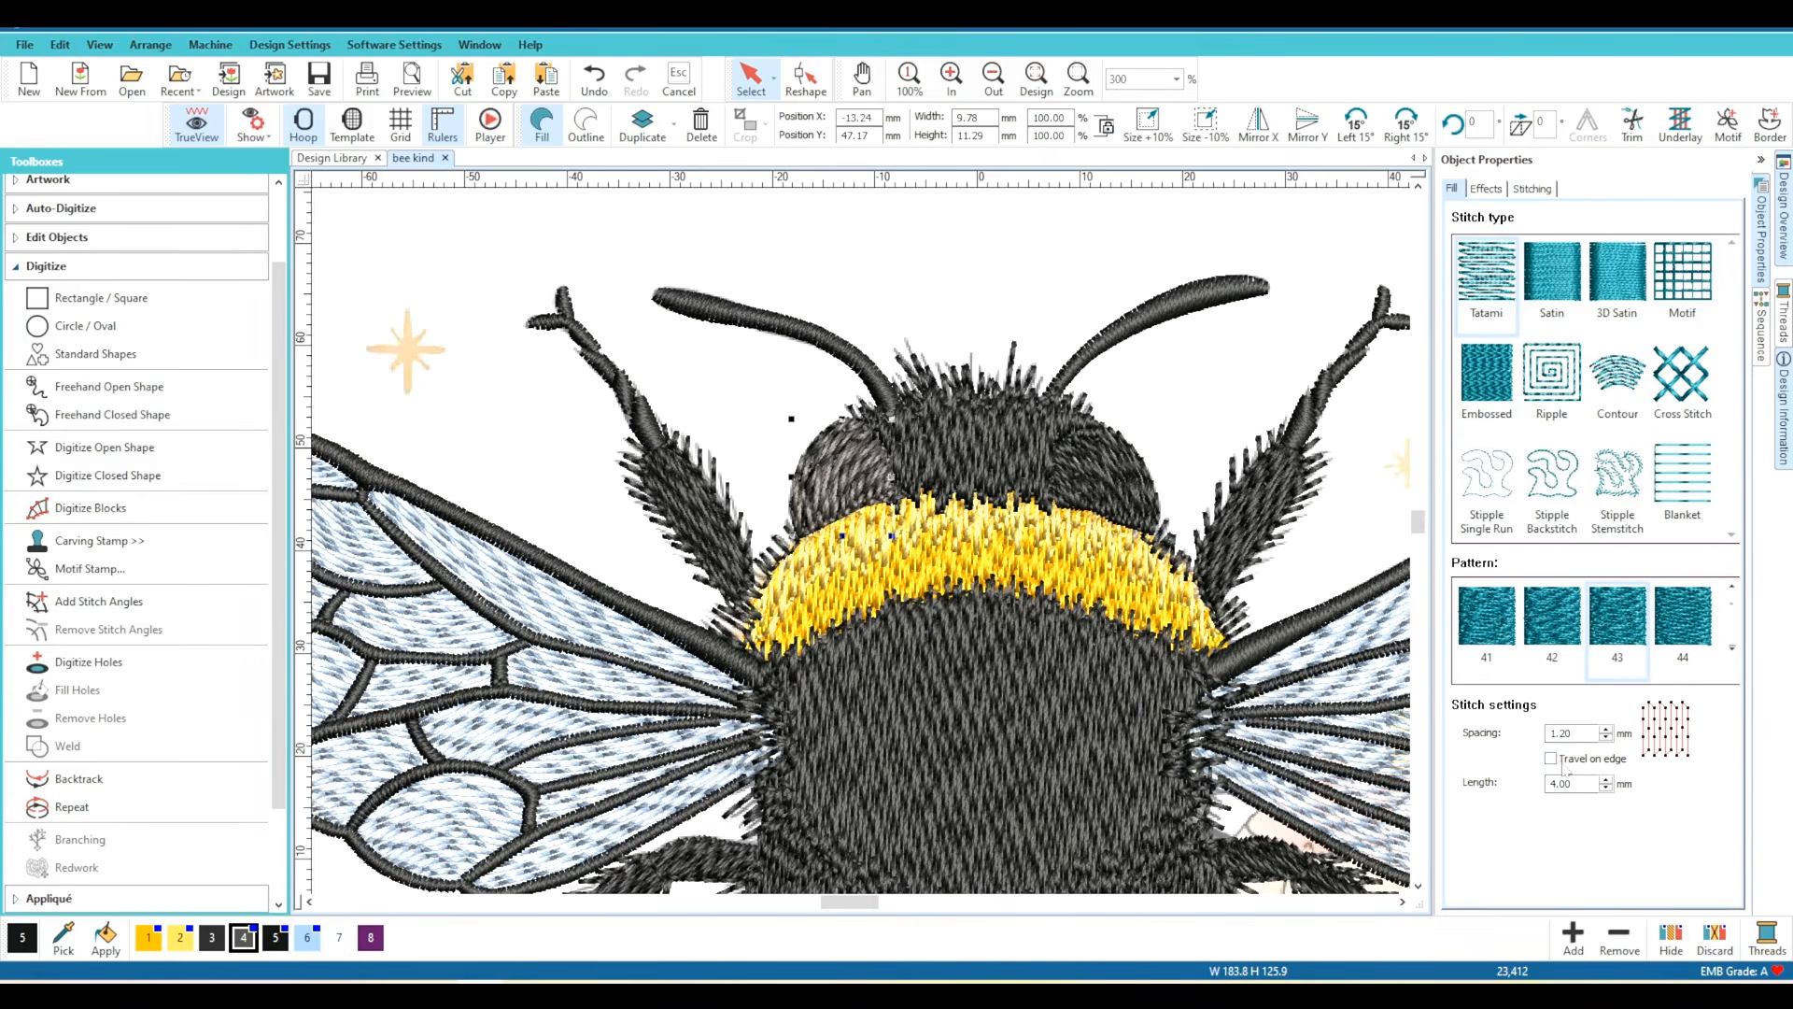
left_click(1262, 521)
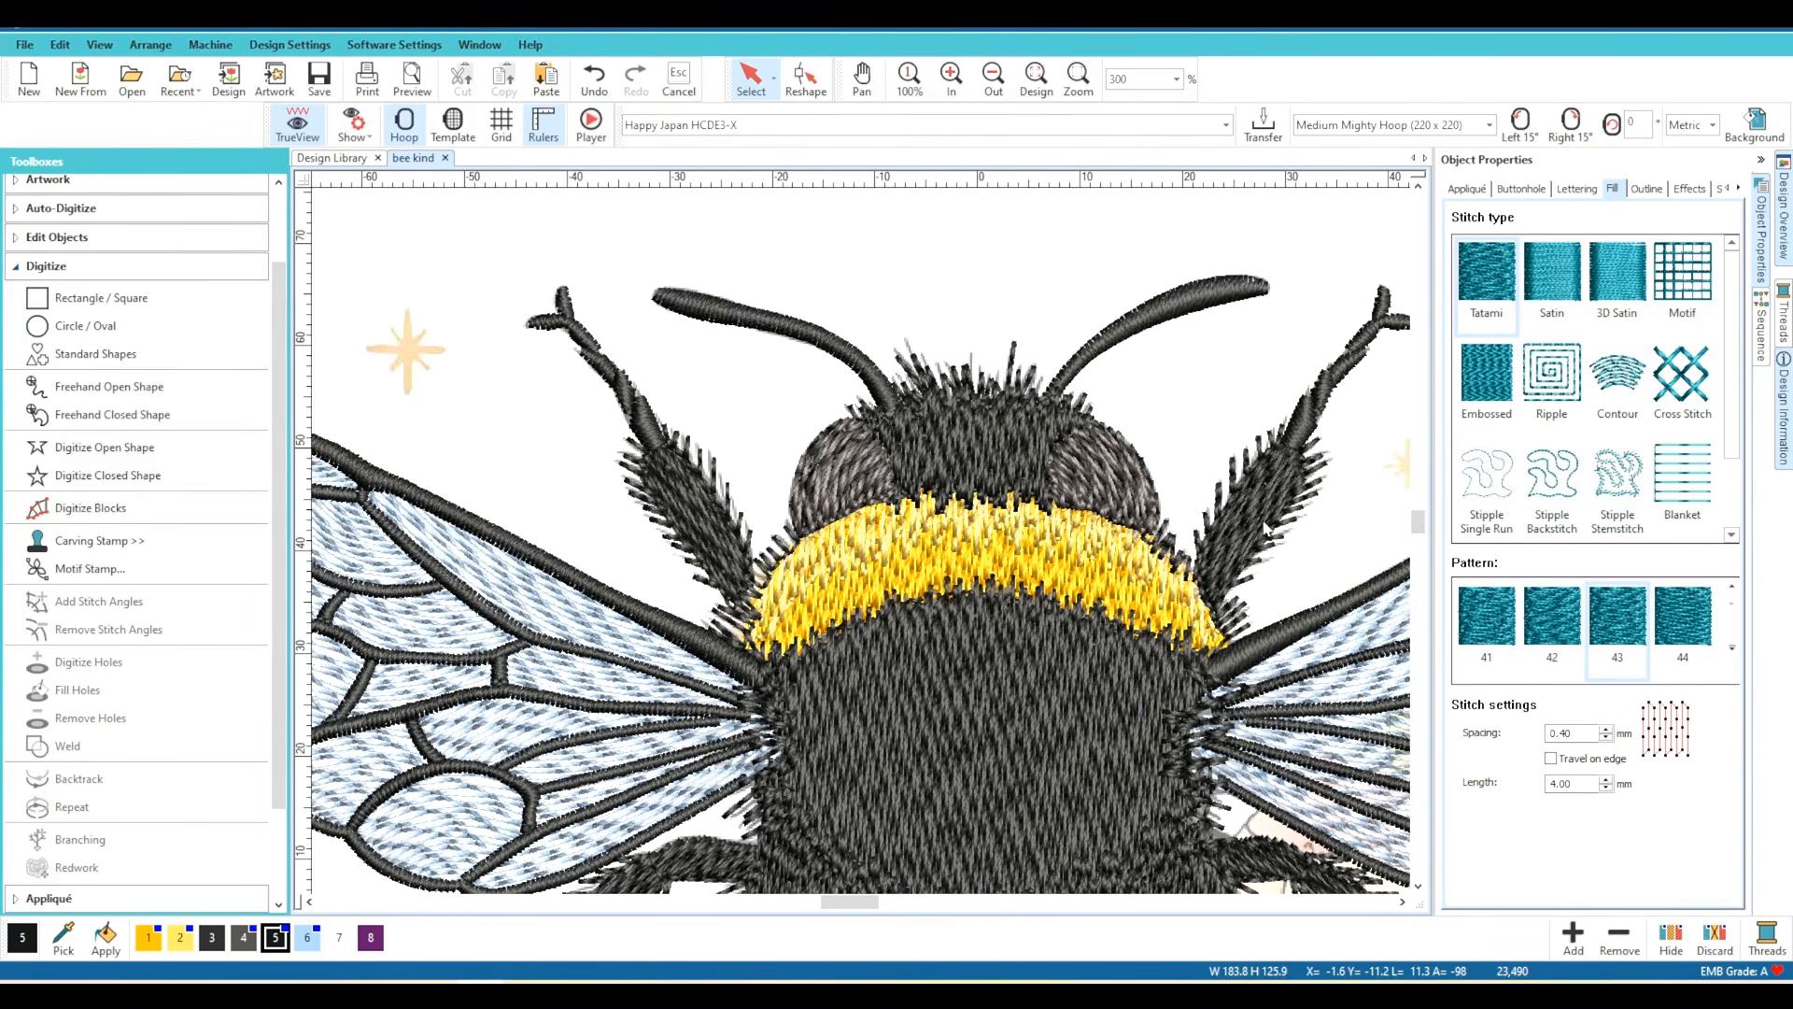
Digitize a white satin-fill block in thread color 7 over the highlight of each eye, following the artwork
key("d")
key("d")
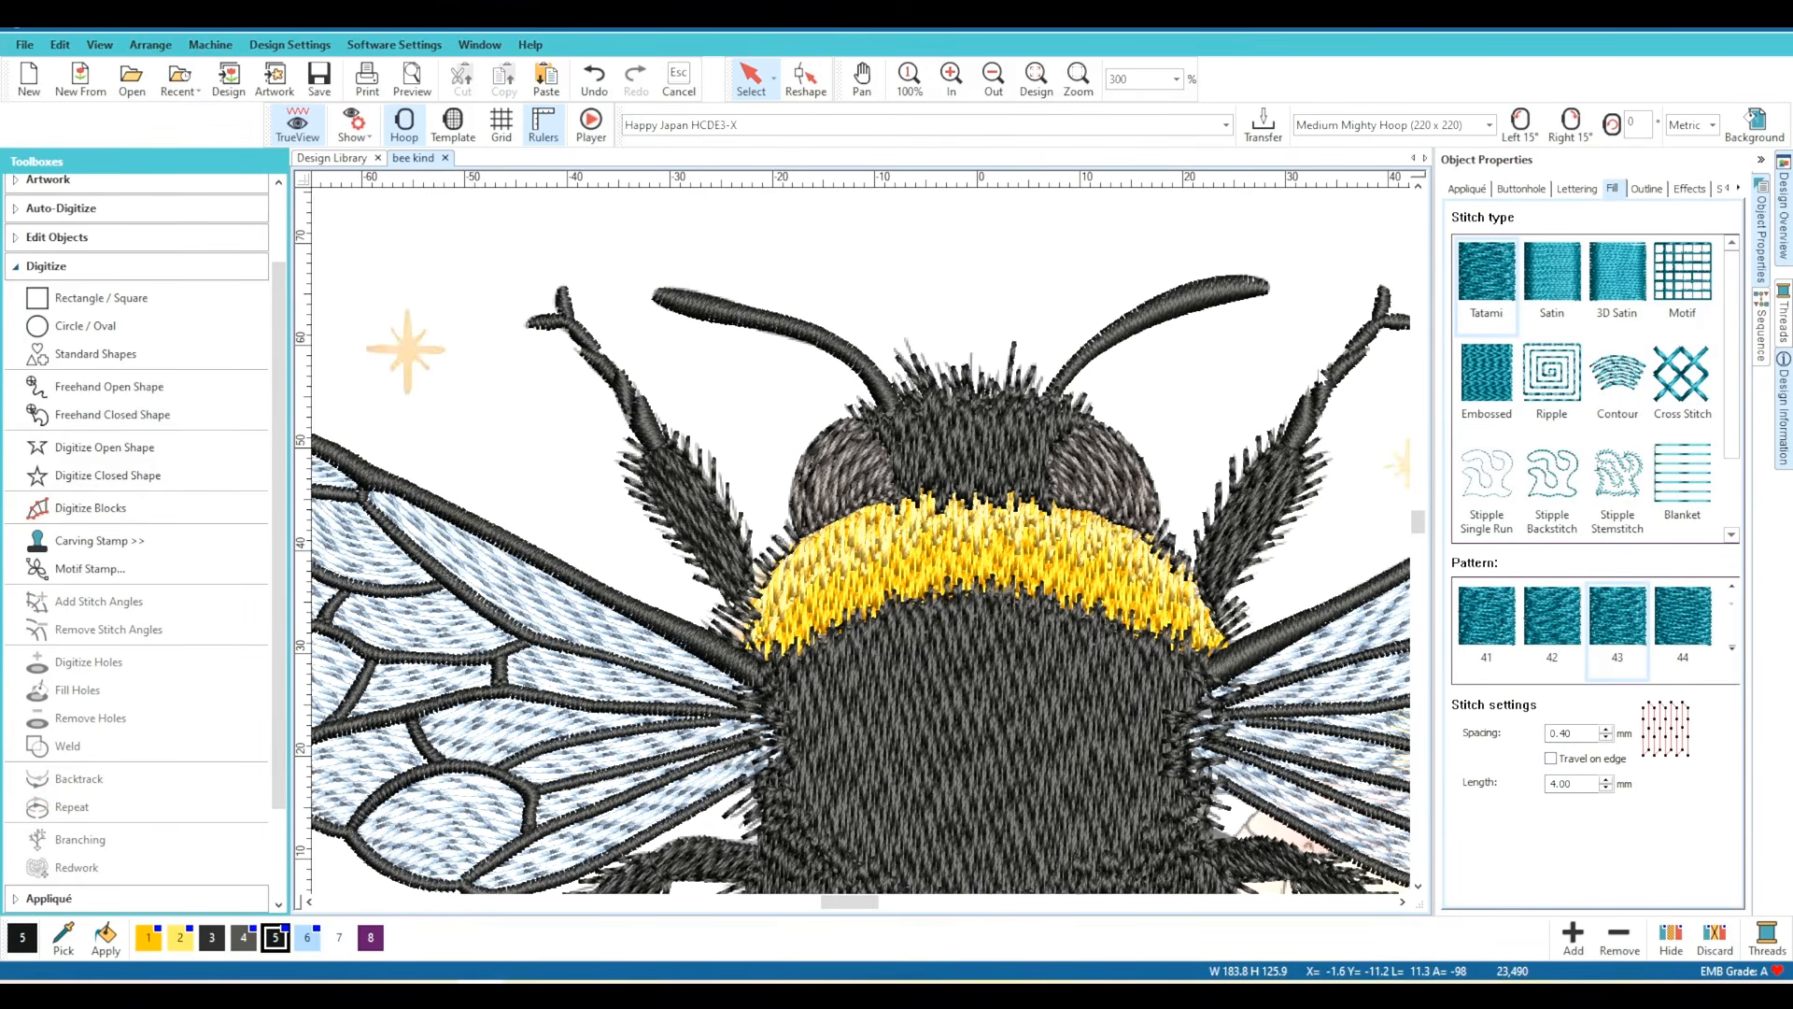
left_click(163, 512)
left_click(340, 943)
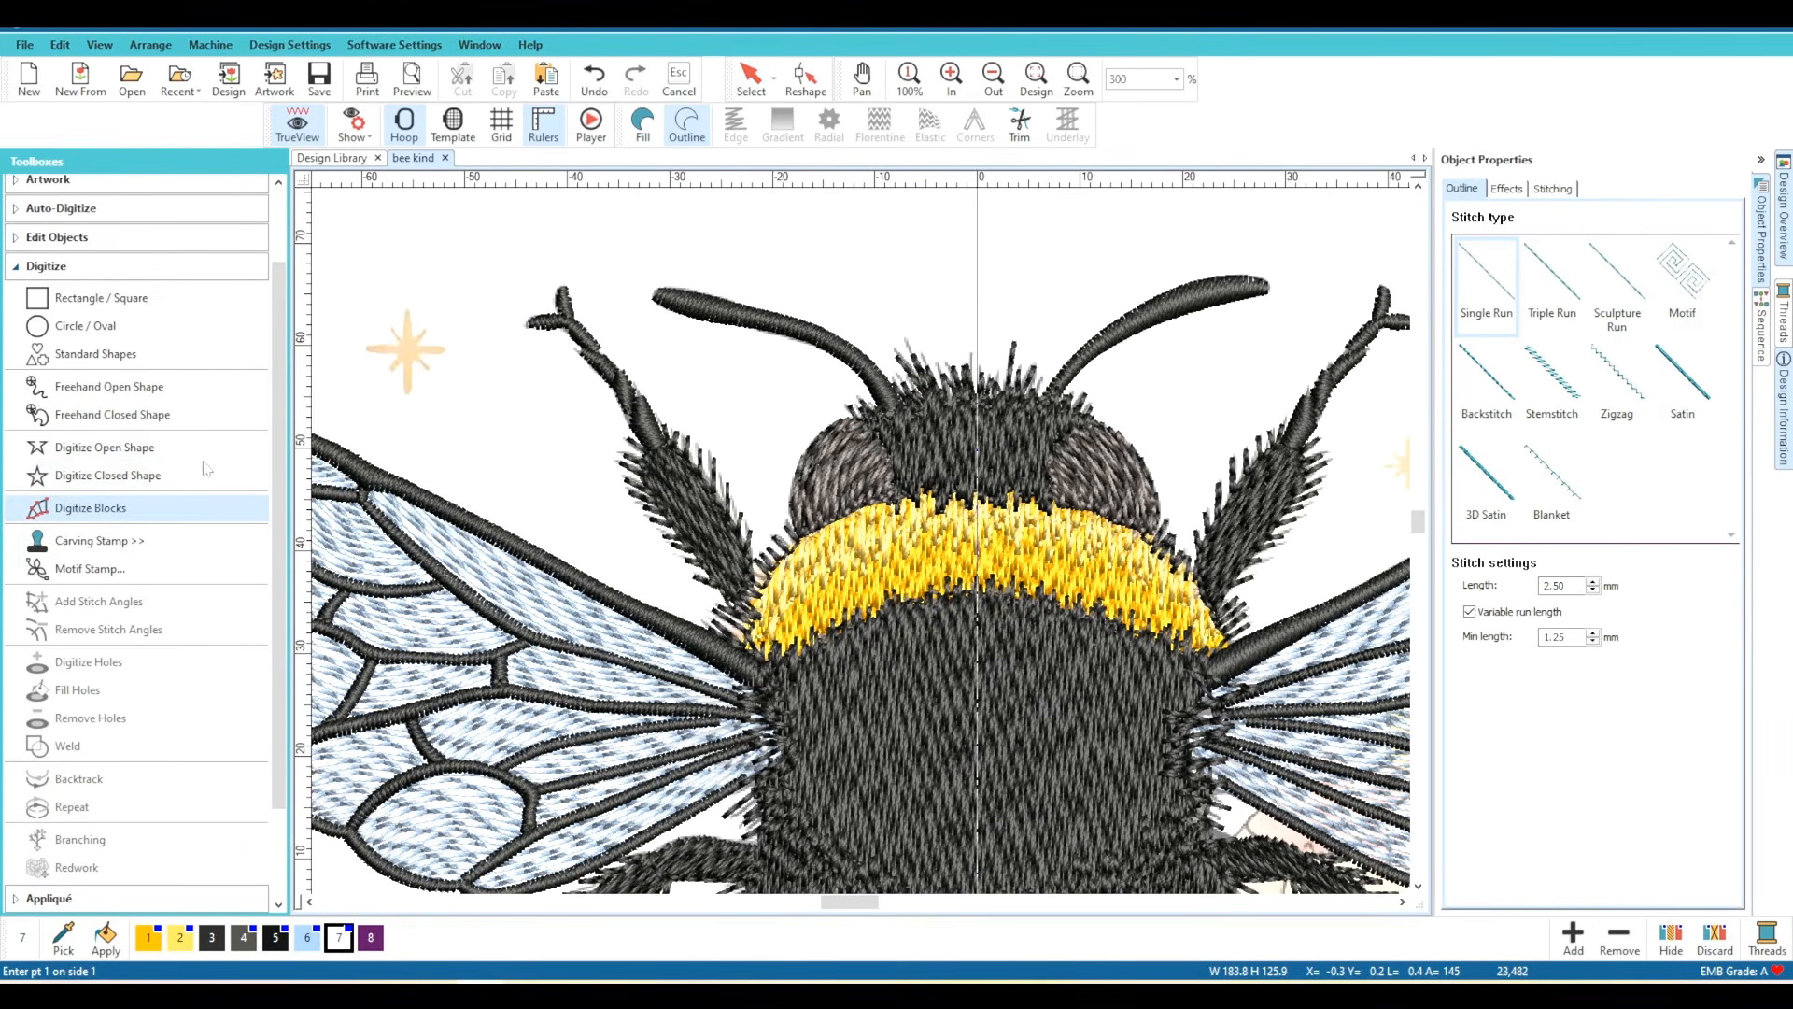
left_click(641, 124)
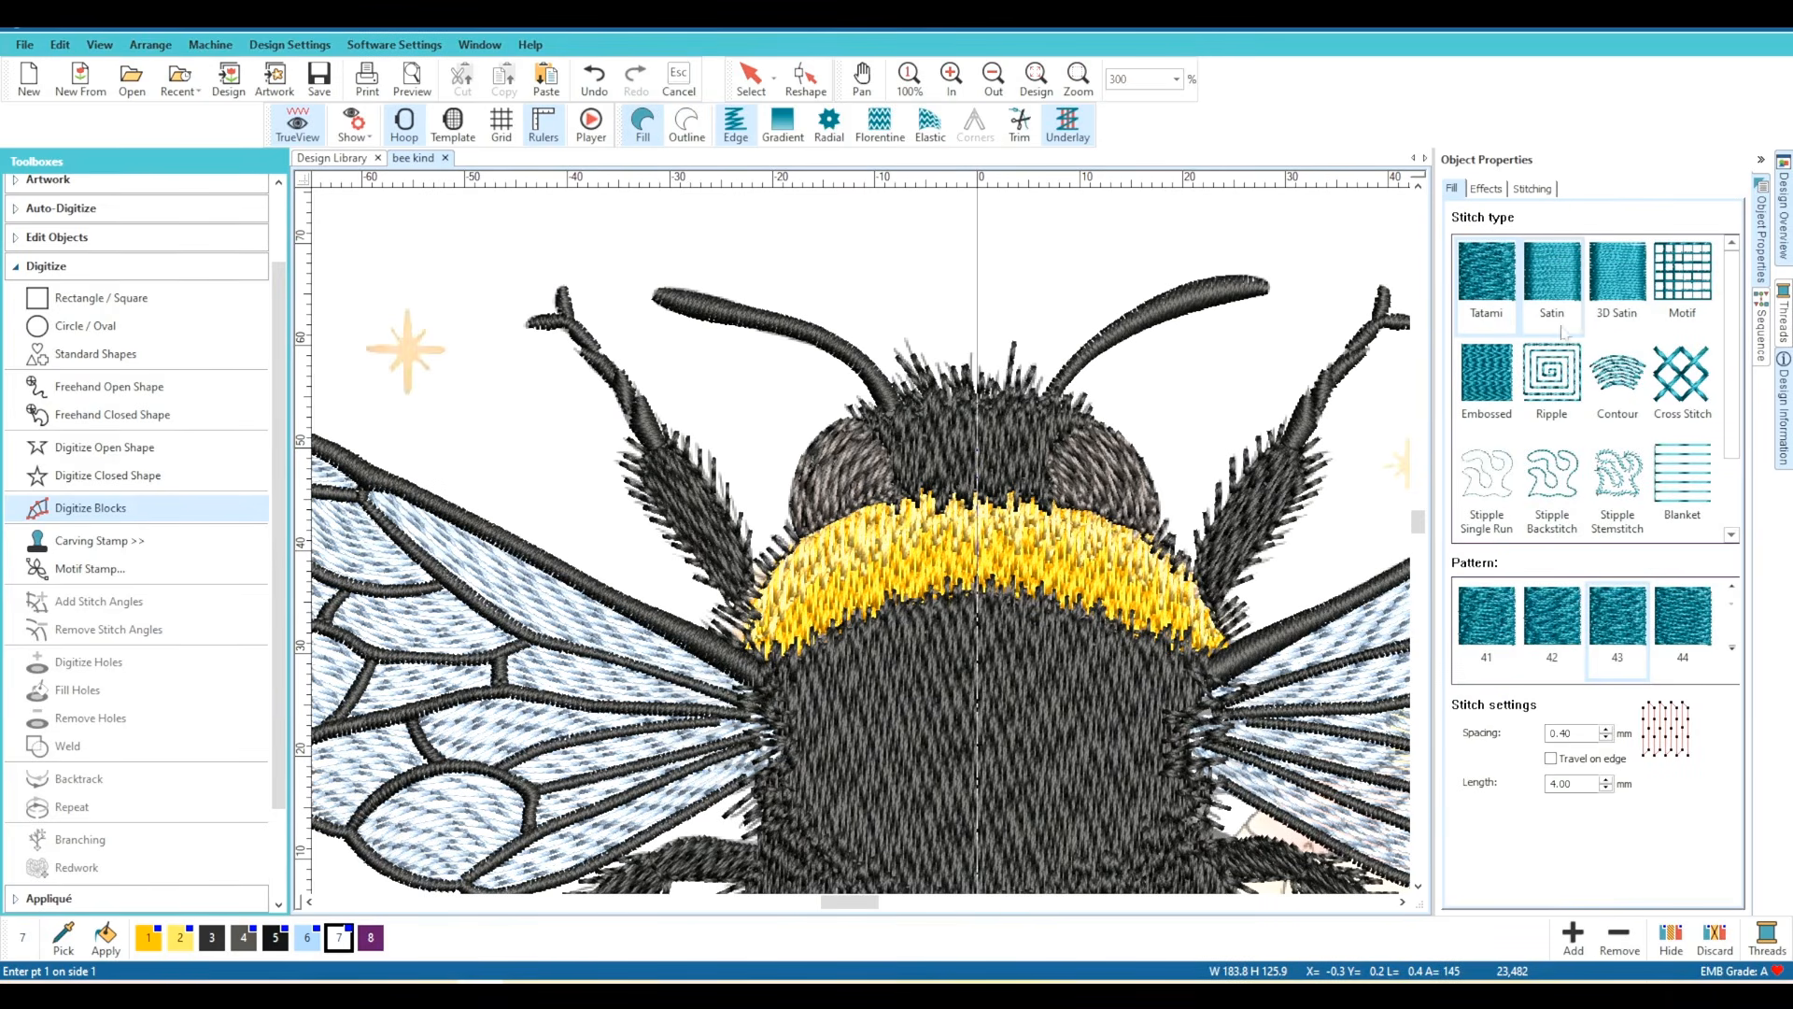
left_click(1550, 288)
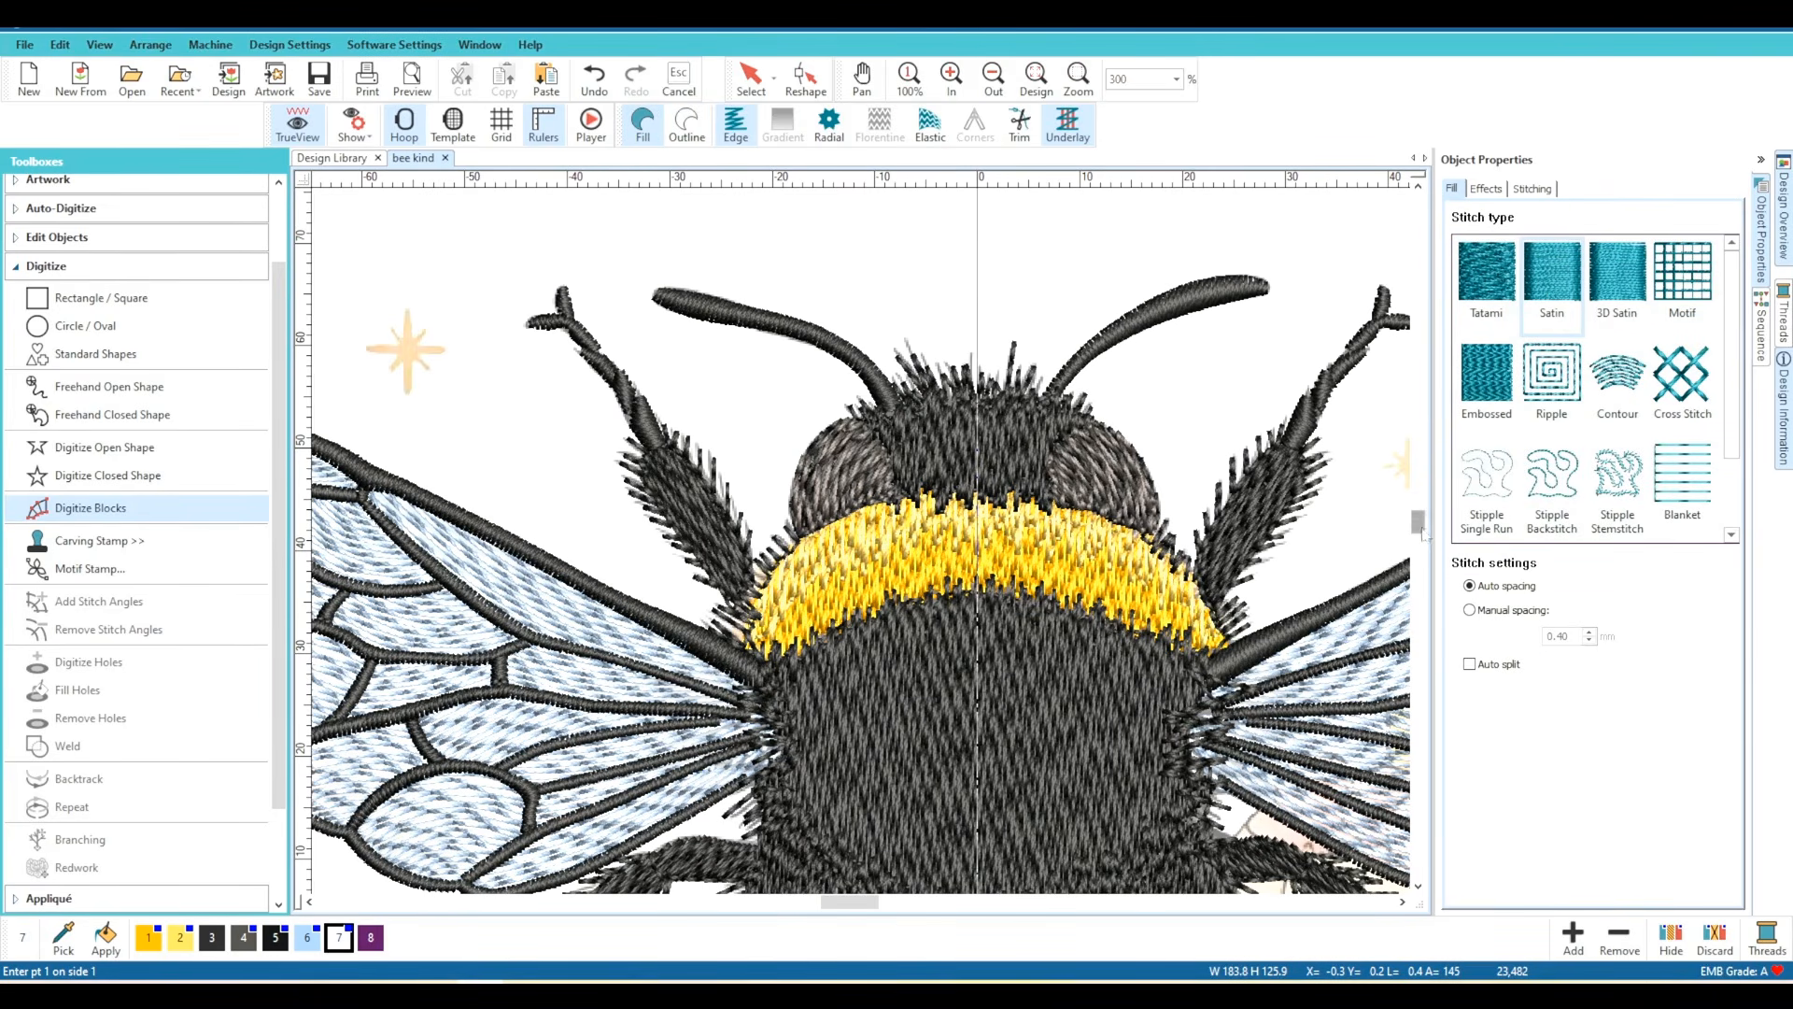
left_click_drag(1418, 529, 1418, 531)
key("s")
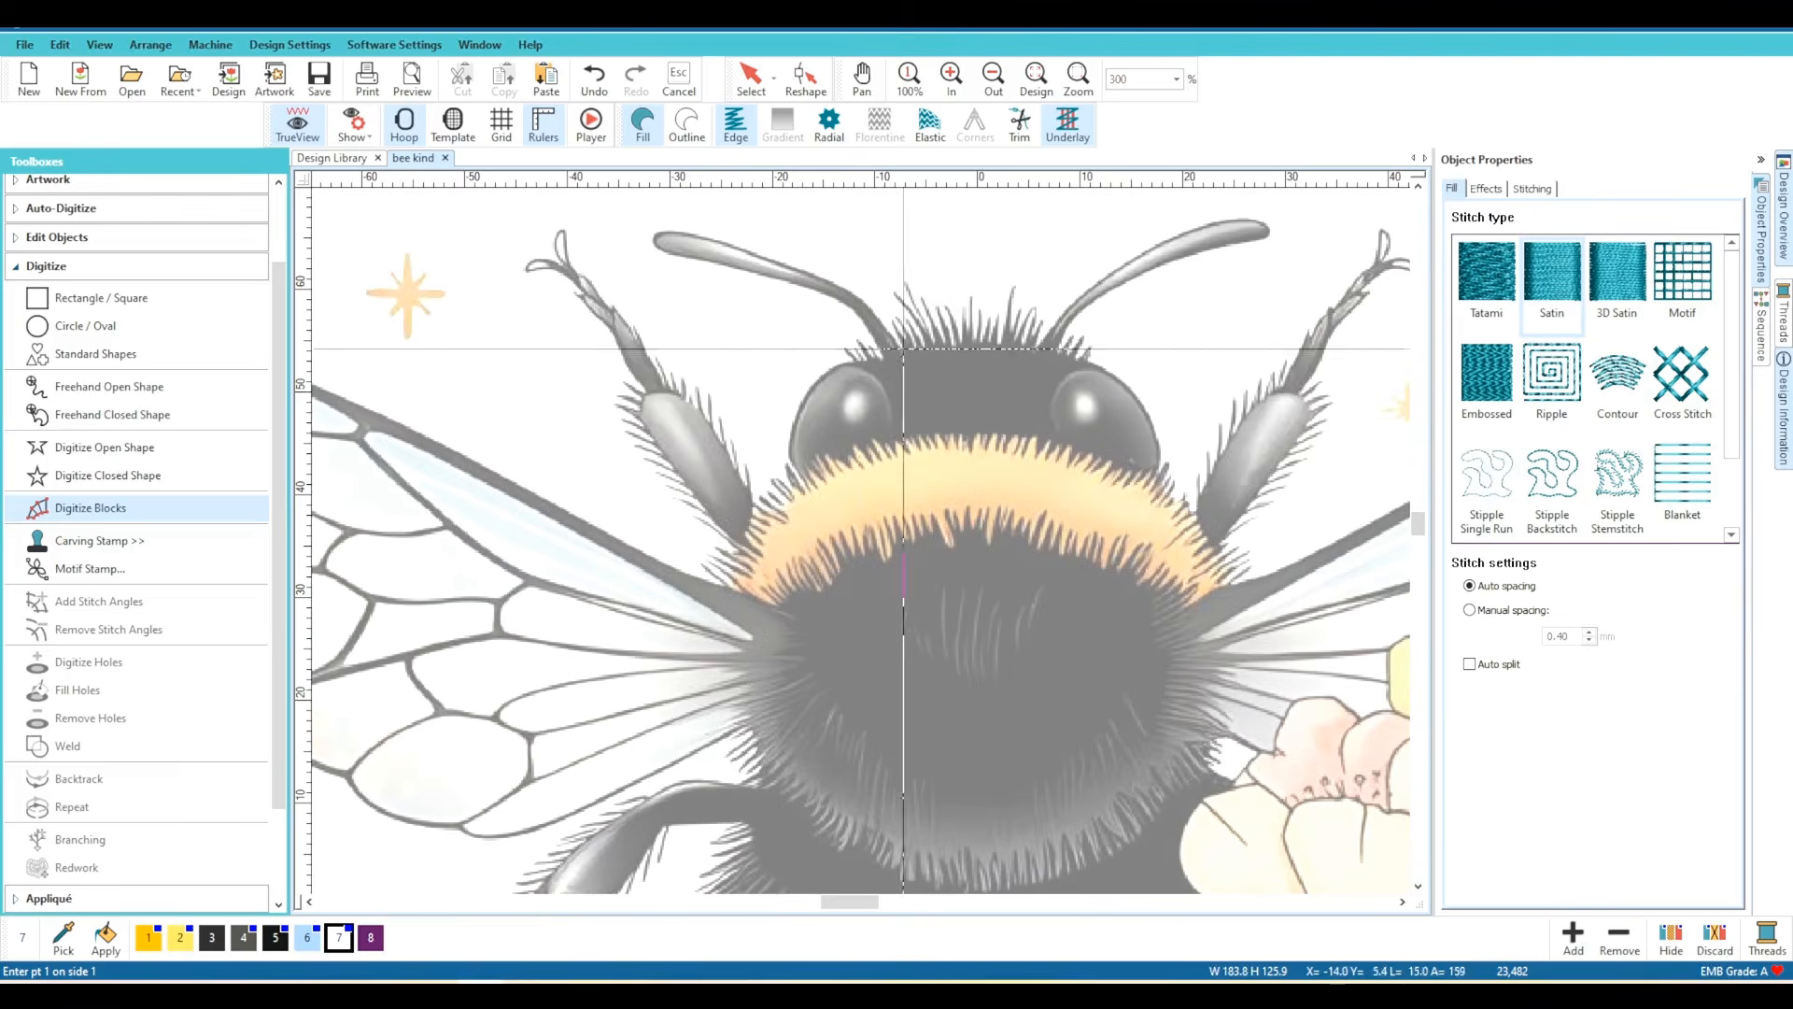
key("s")
key("s")
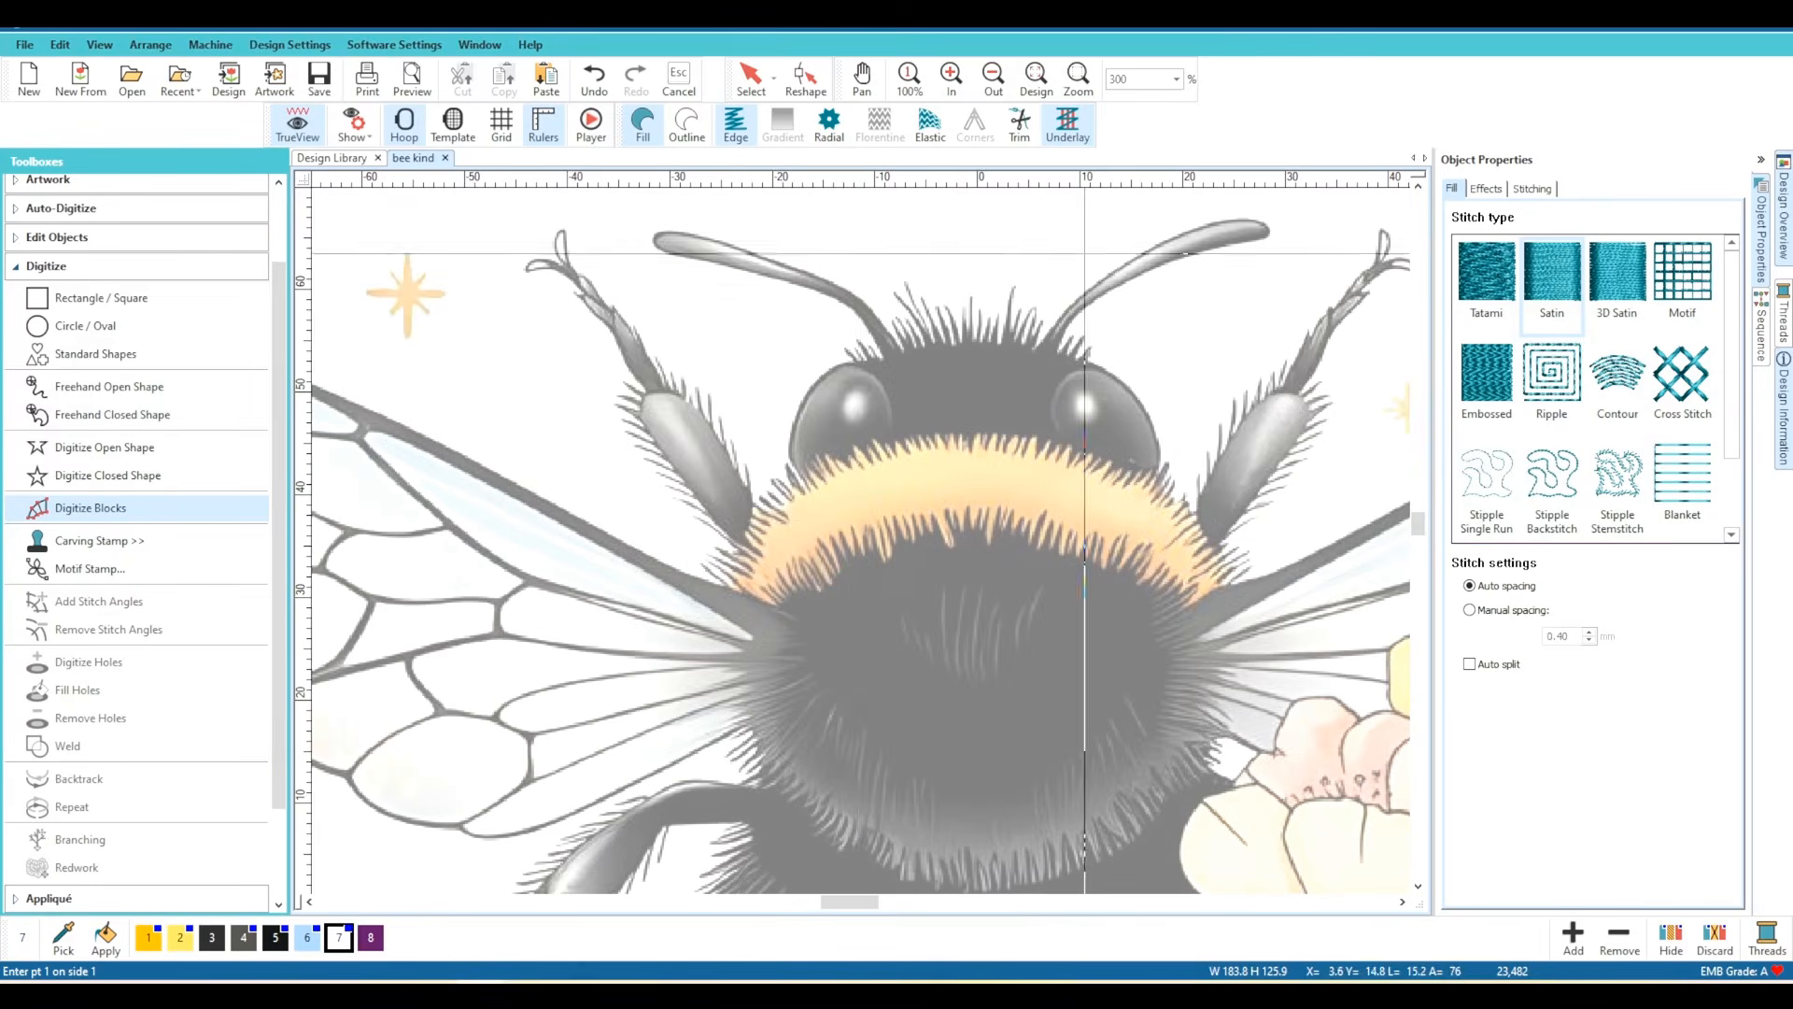
left_click(859, 389)
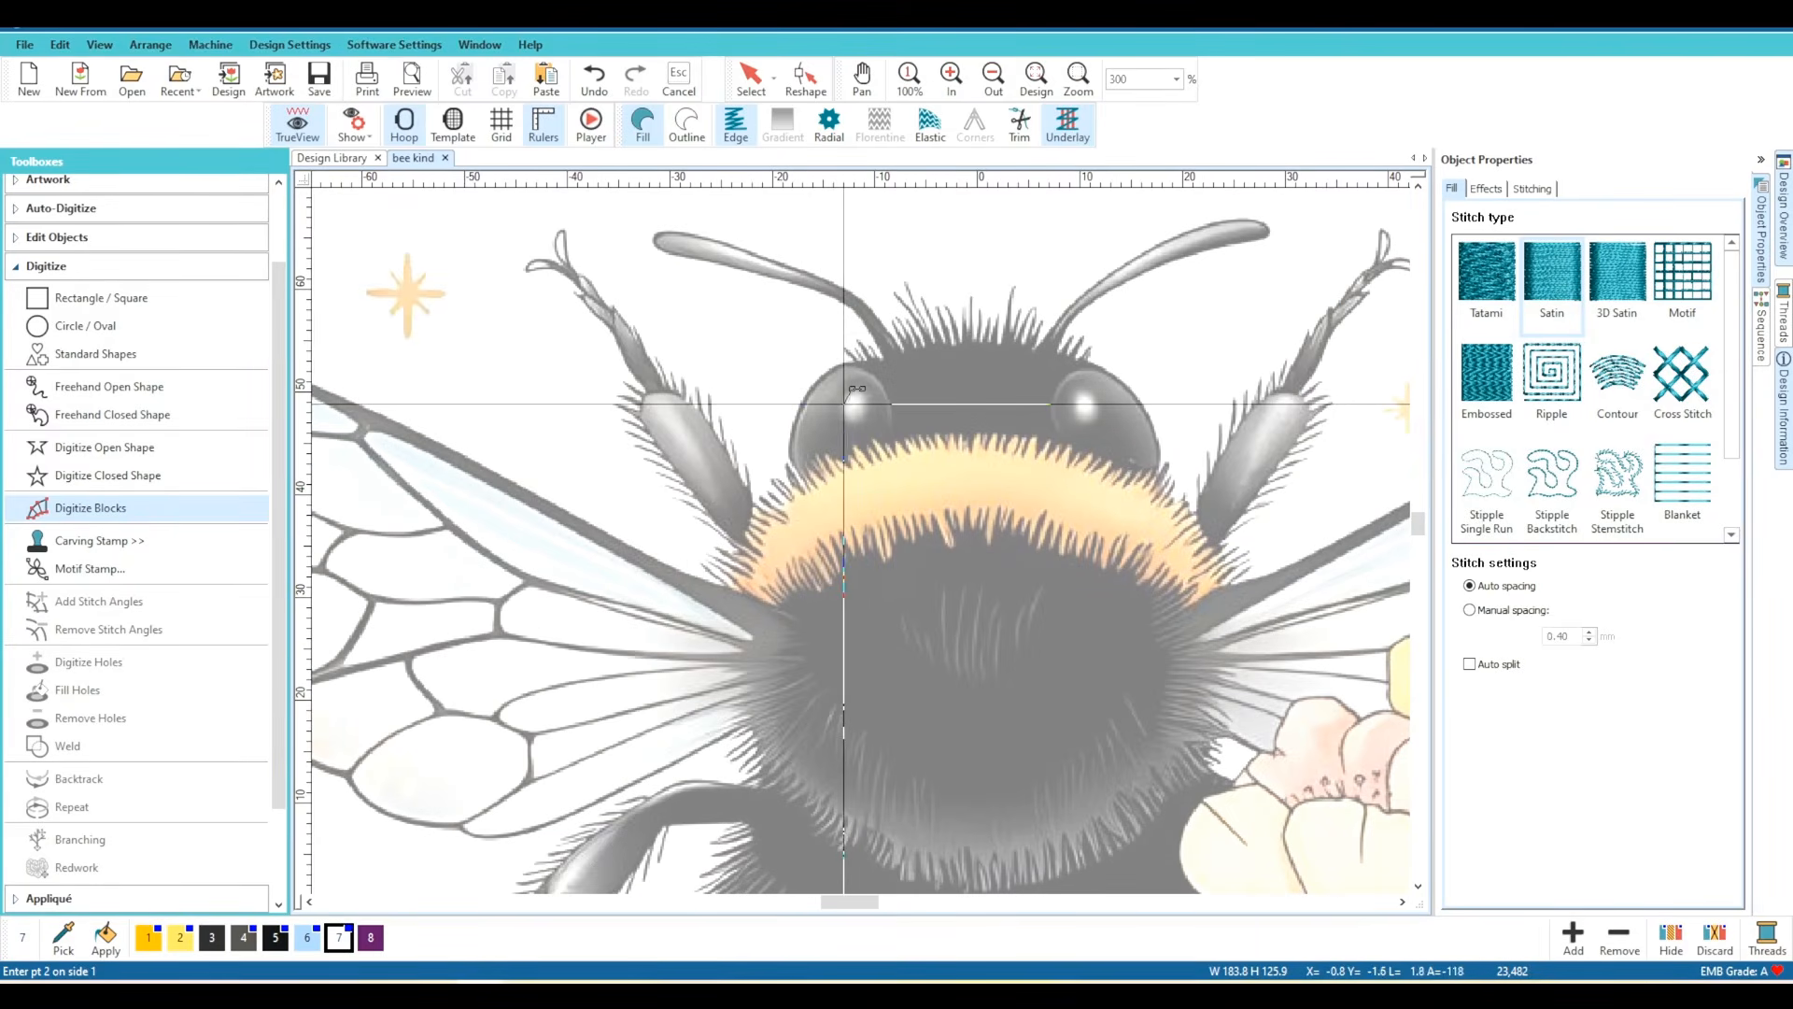
left_click(852, 410)
left_click(858, 423)
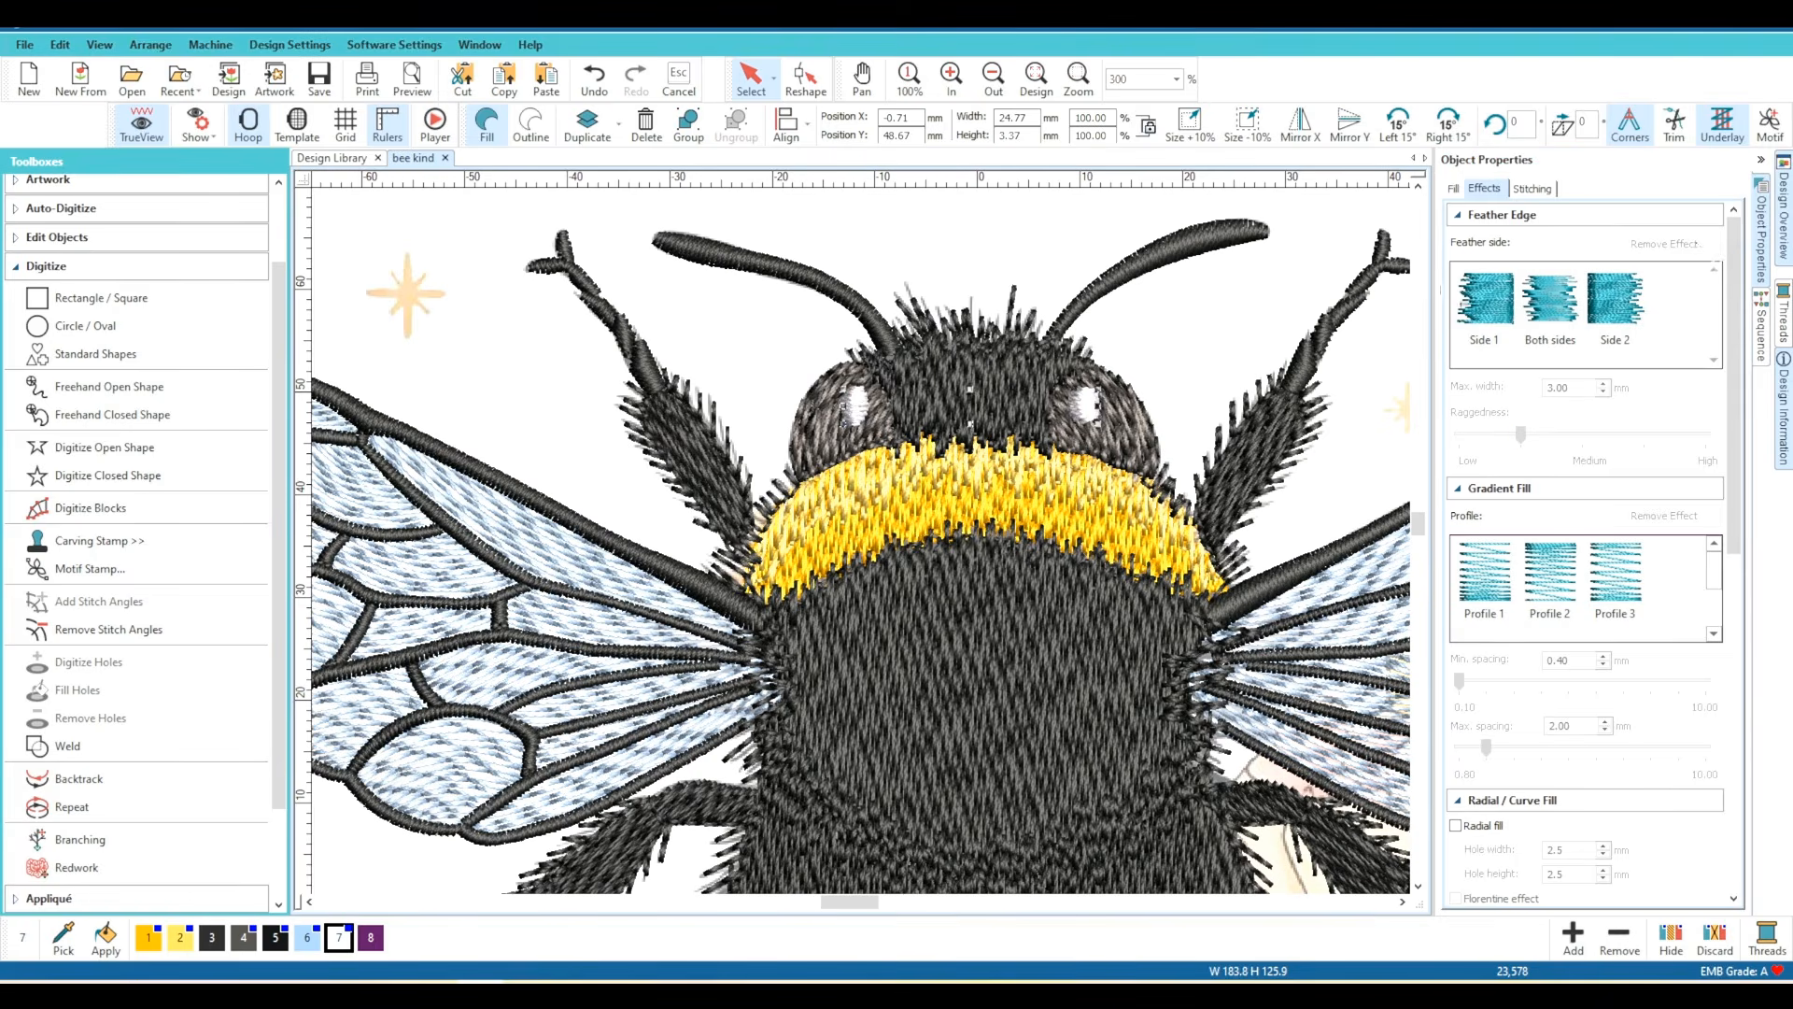
Turn off Underlay 1 for both eye highlights and set their manual satin spacing to 0.60 mm
left_click(1532, 188)
left_click(1456, 240)
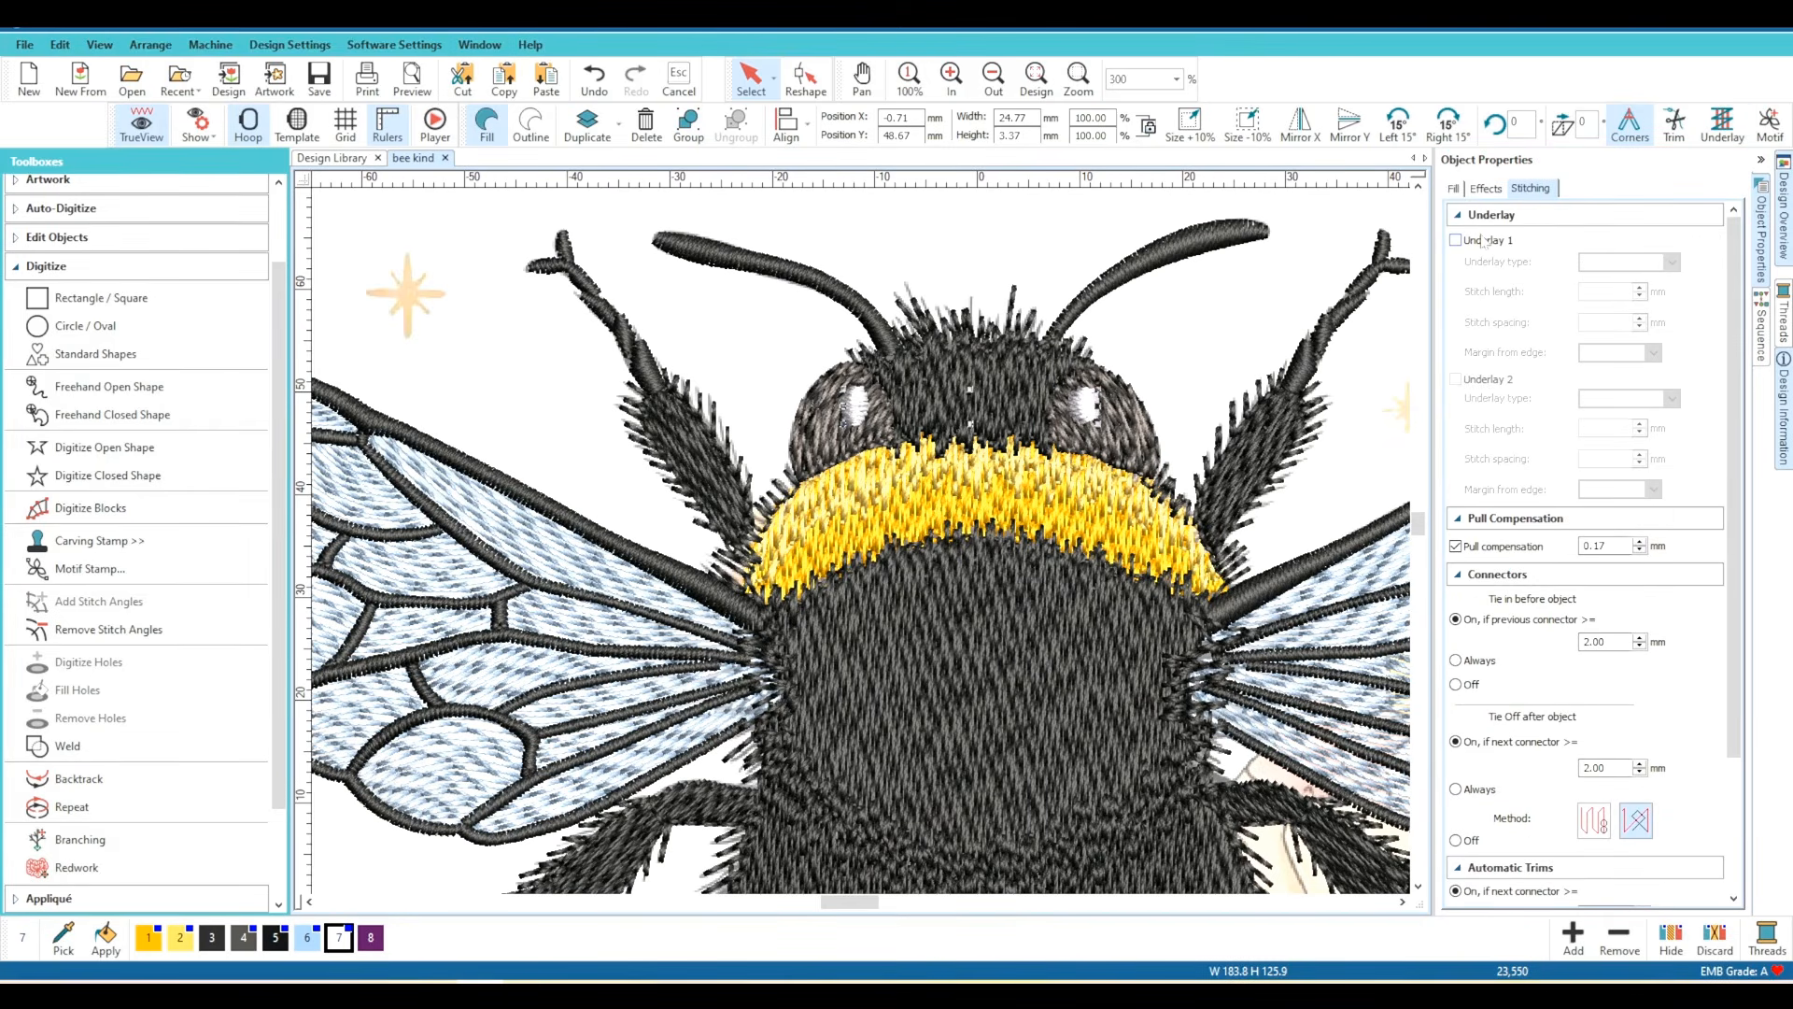
left_click(1452, 190)
left_click(1476, 614)
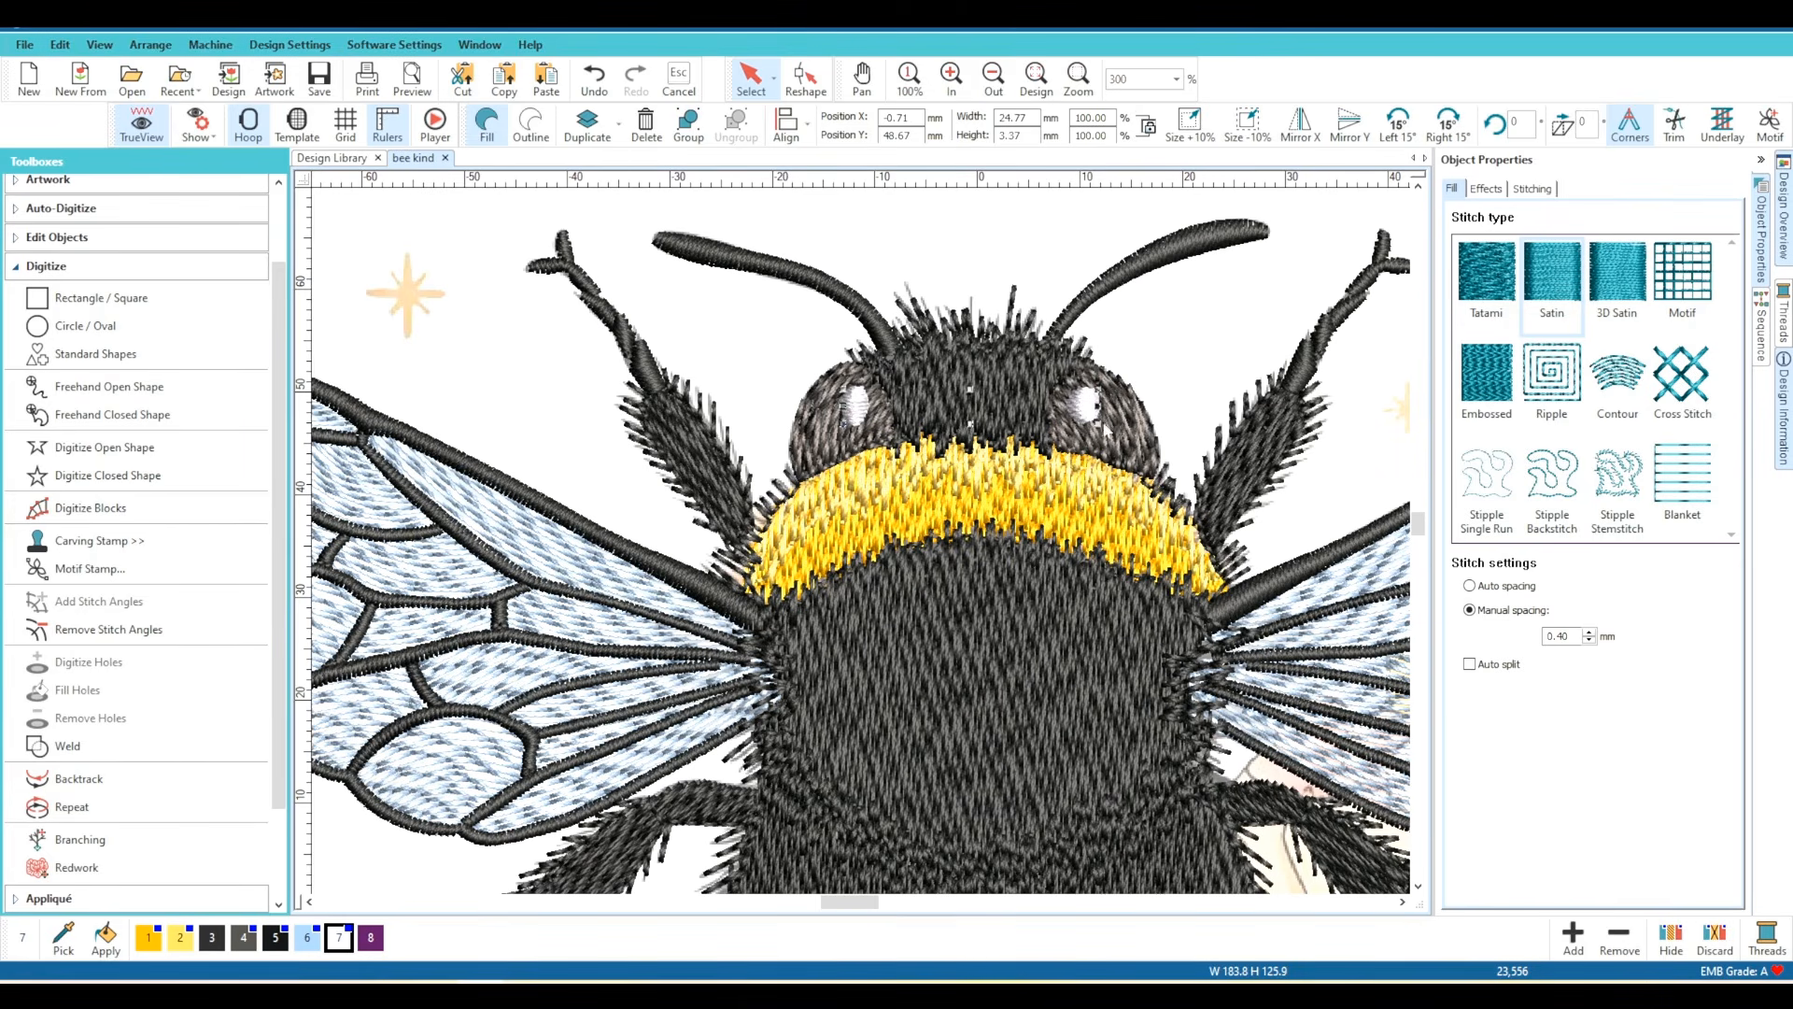
left_click_drag(1573, 637, 1541, 624)
type(".6")
key("Return")
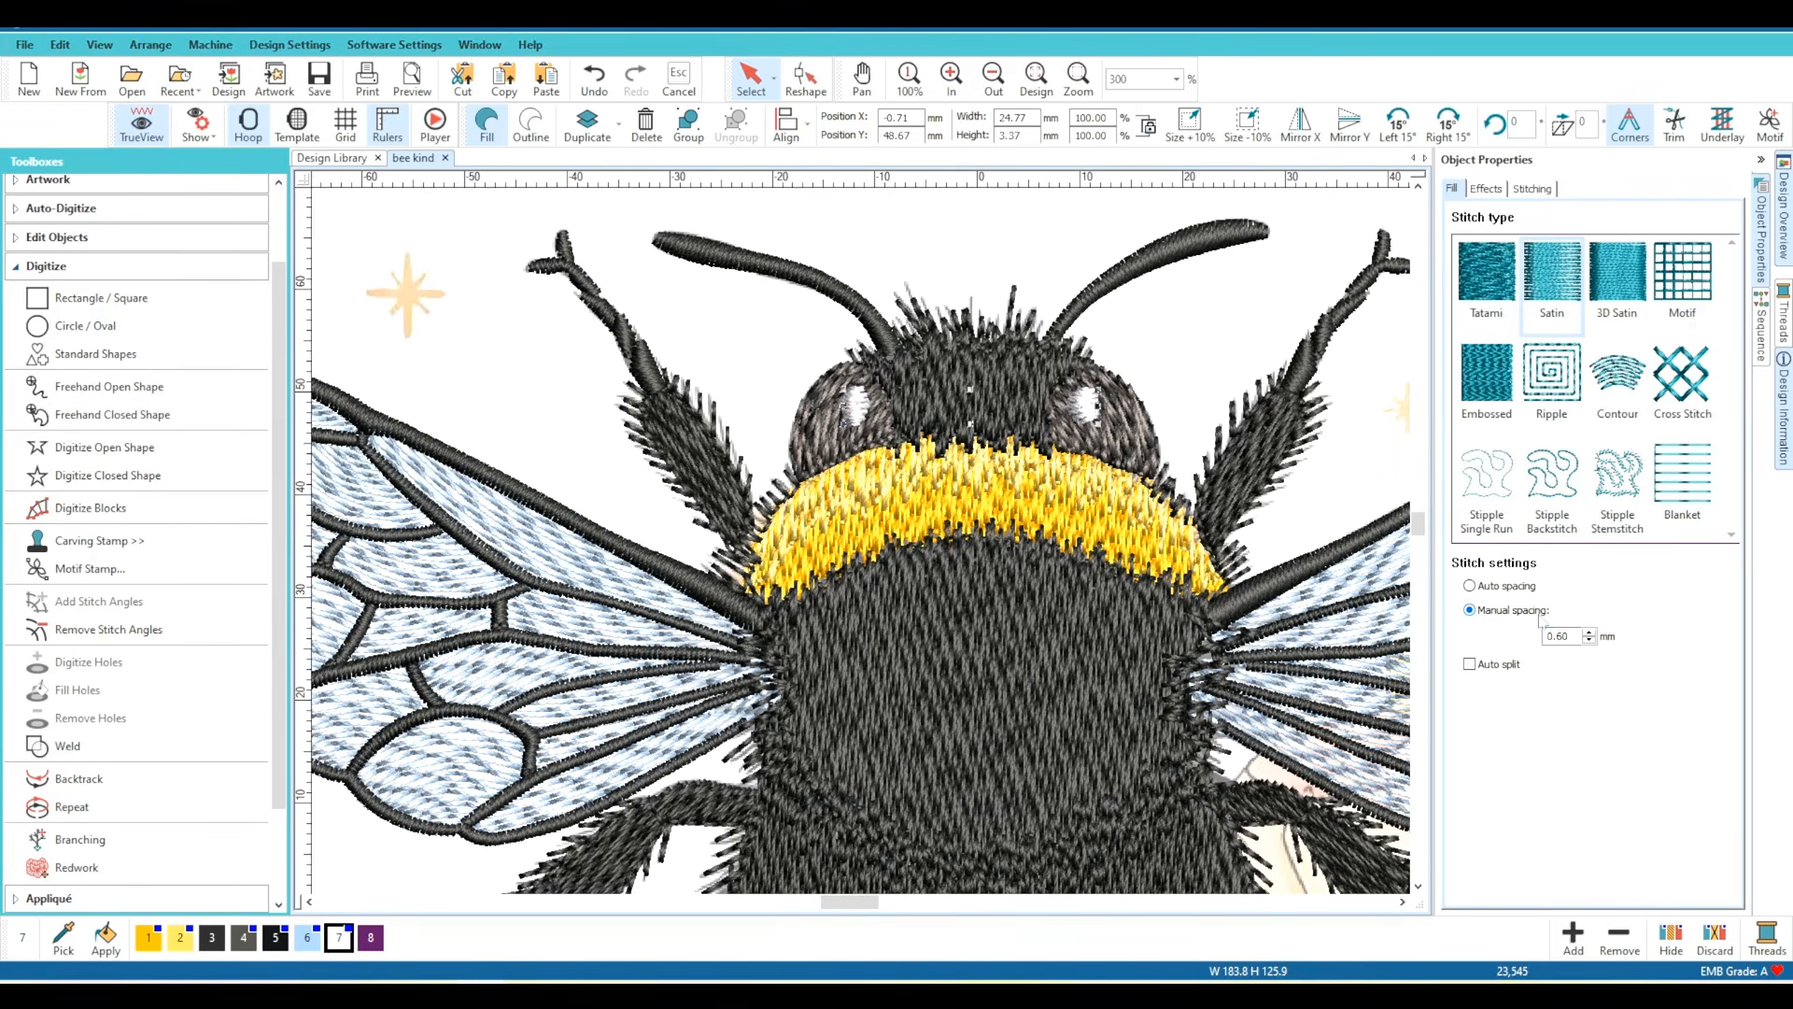
left_click(1213, 327)
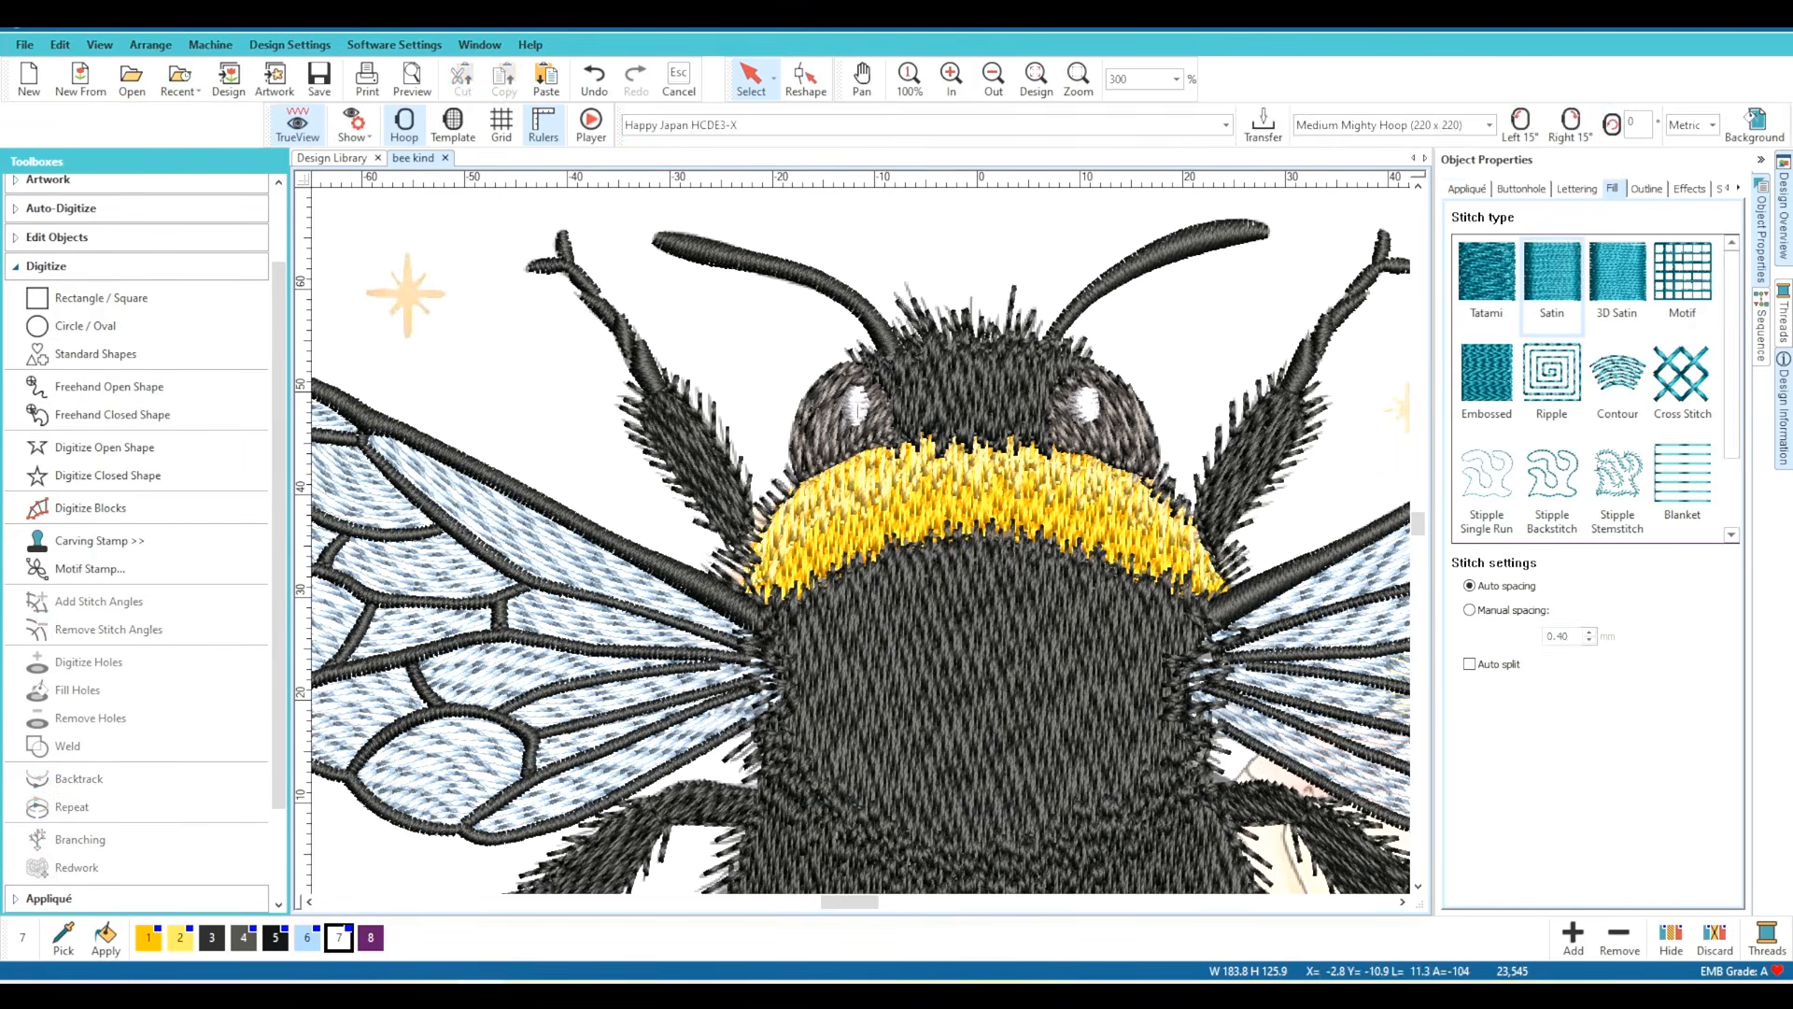
Examine the whole bee at 100% zoom, with and without the artwork, to compare the stitching with the remaining elements
left_click(856, 408)
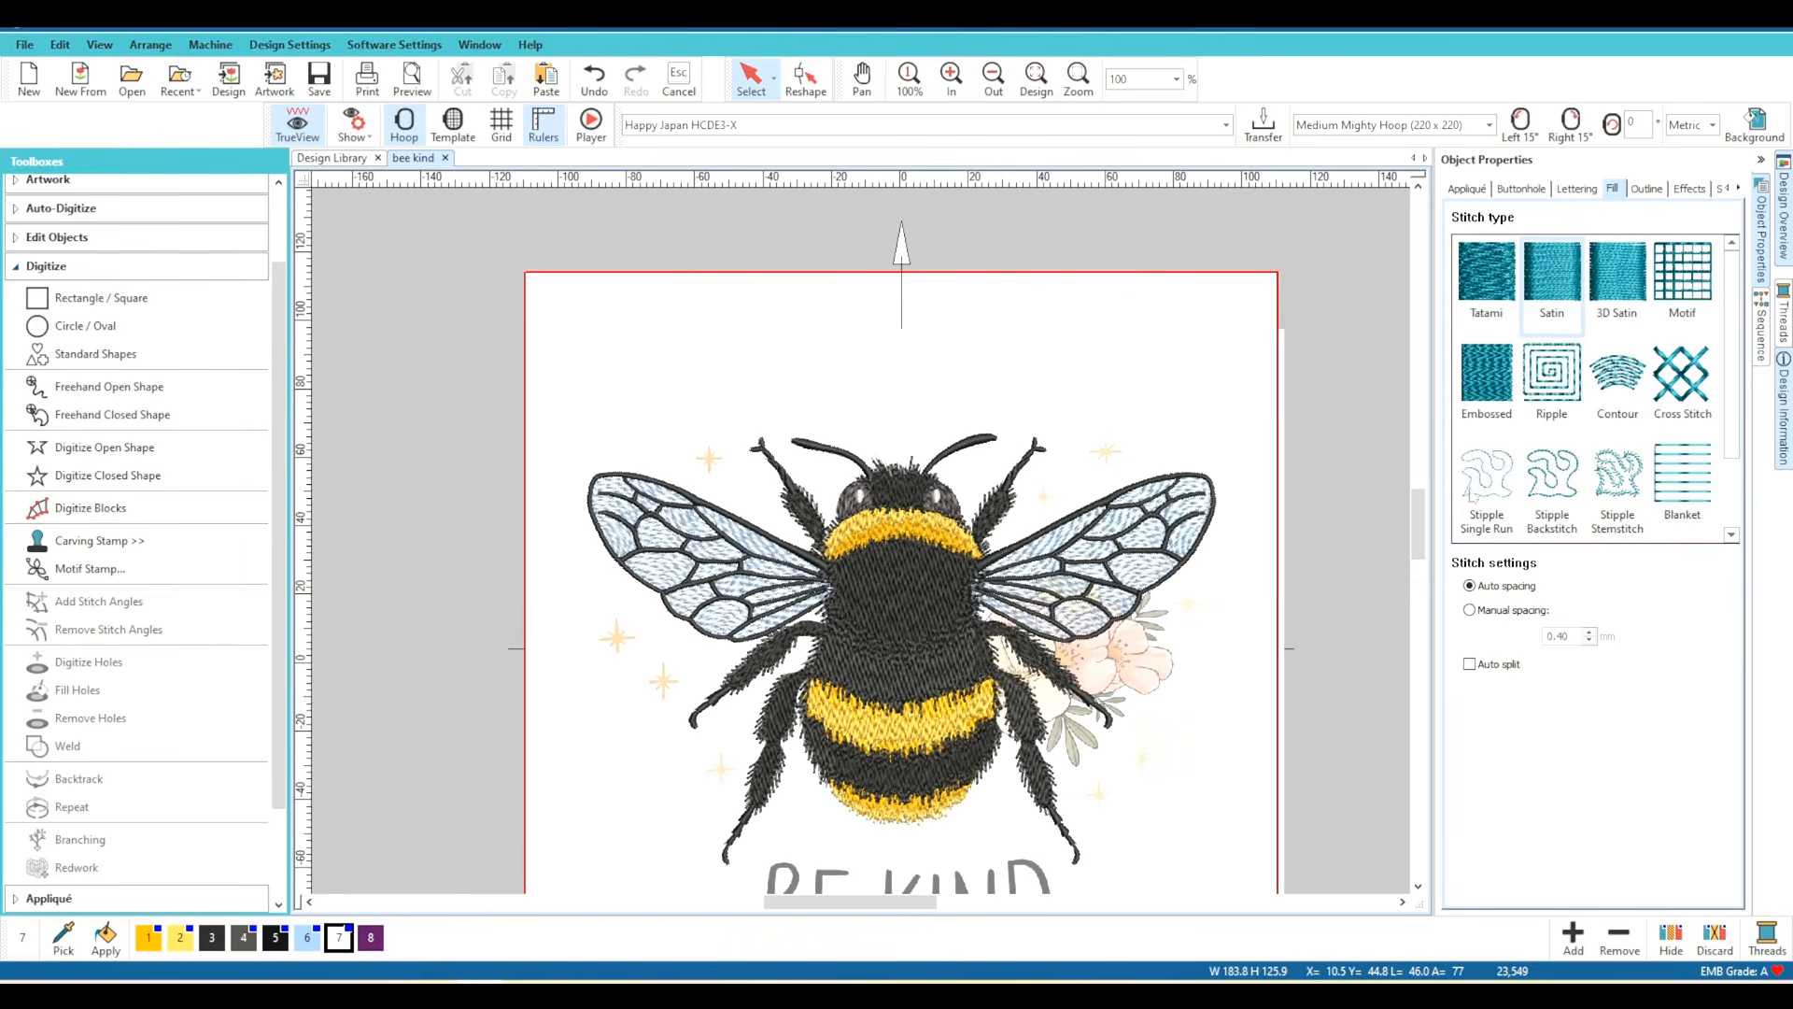
left_click_drag(1417, 514, 1418, 532)
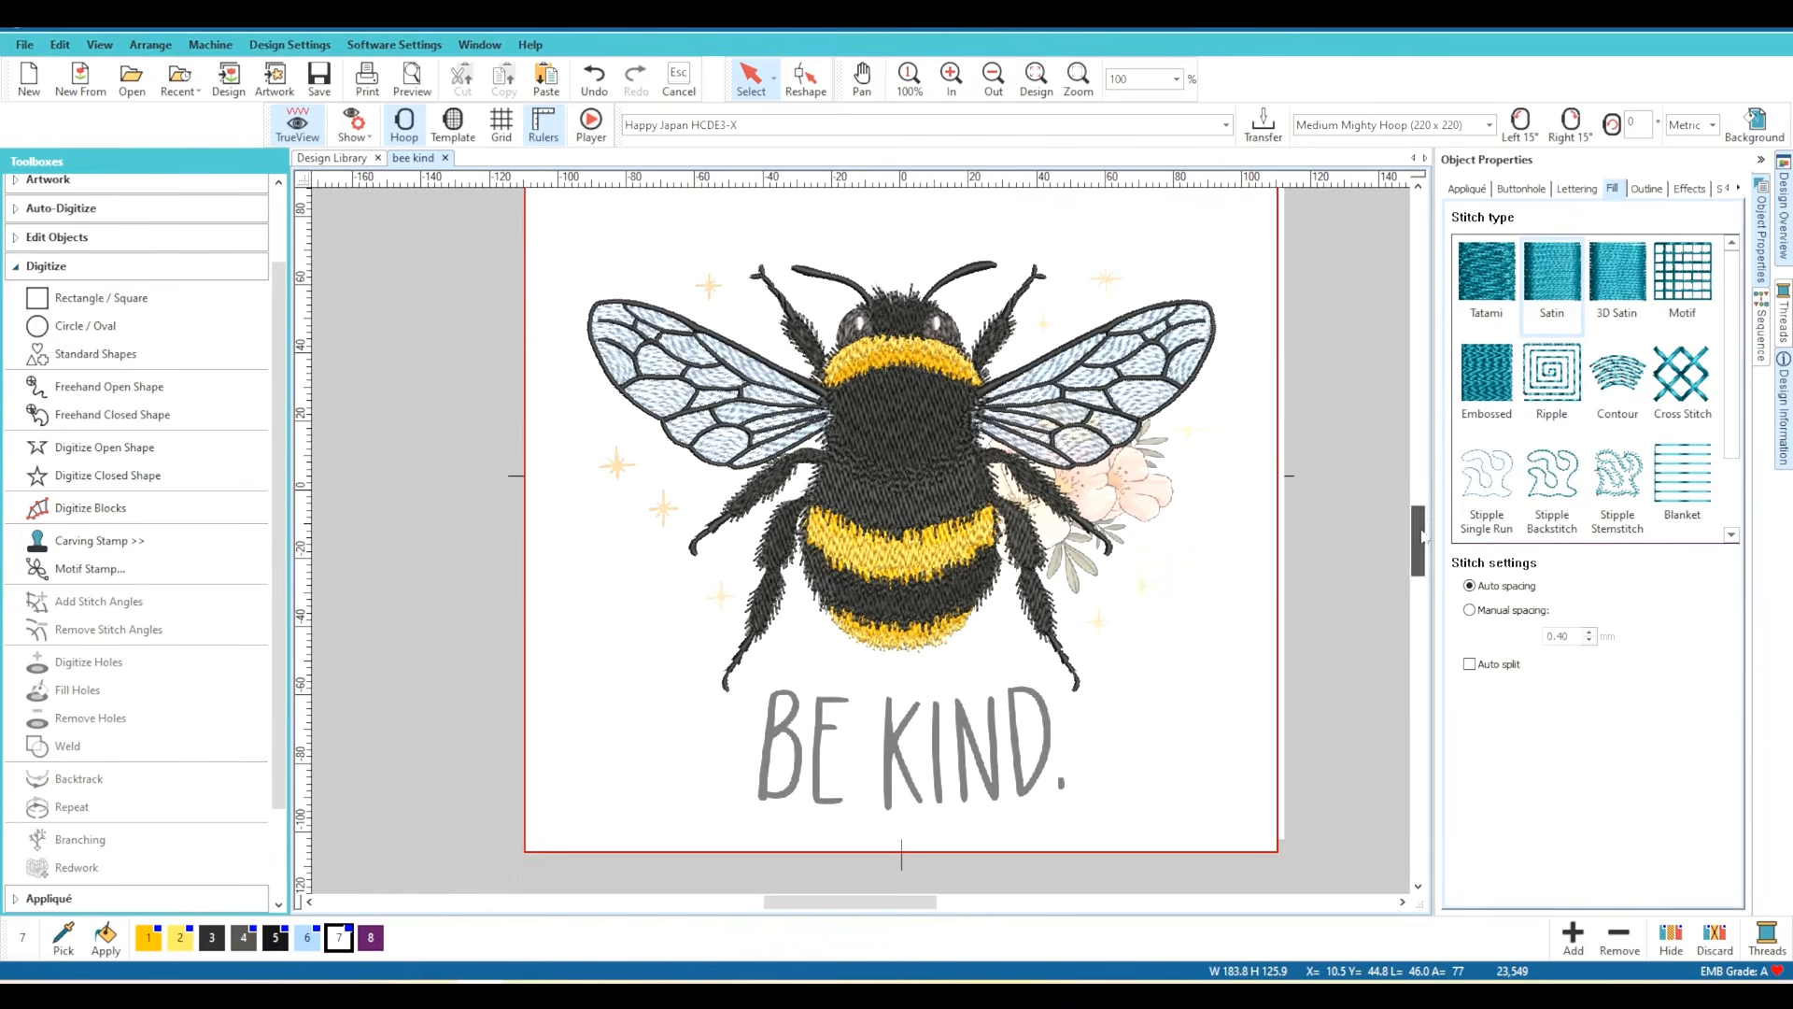
key("d")
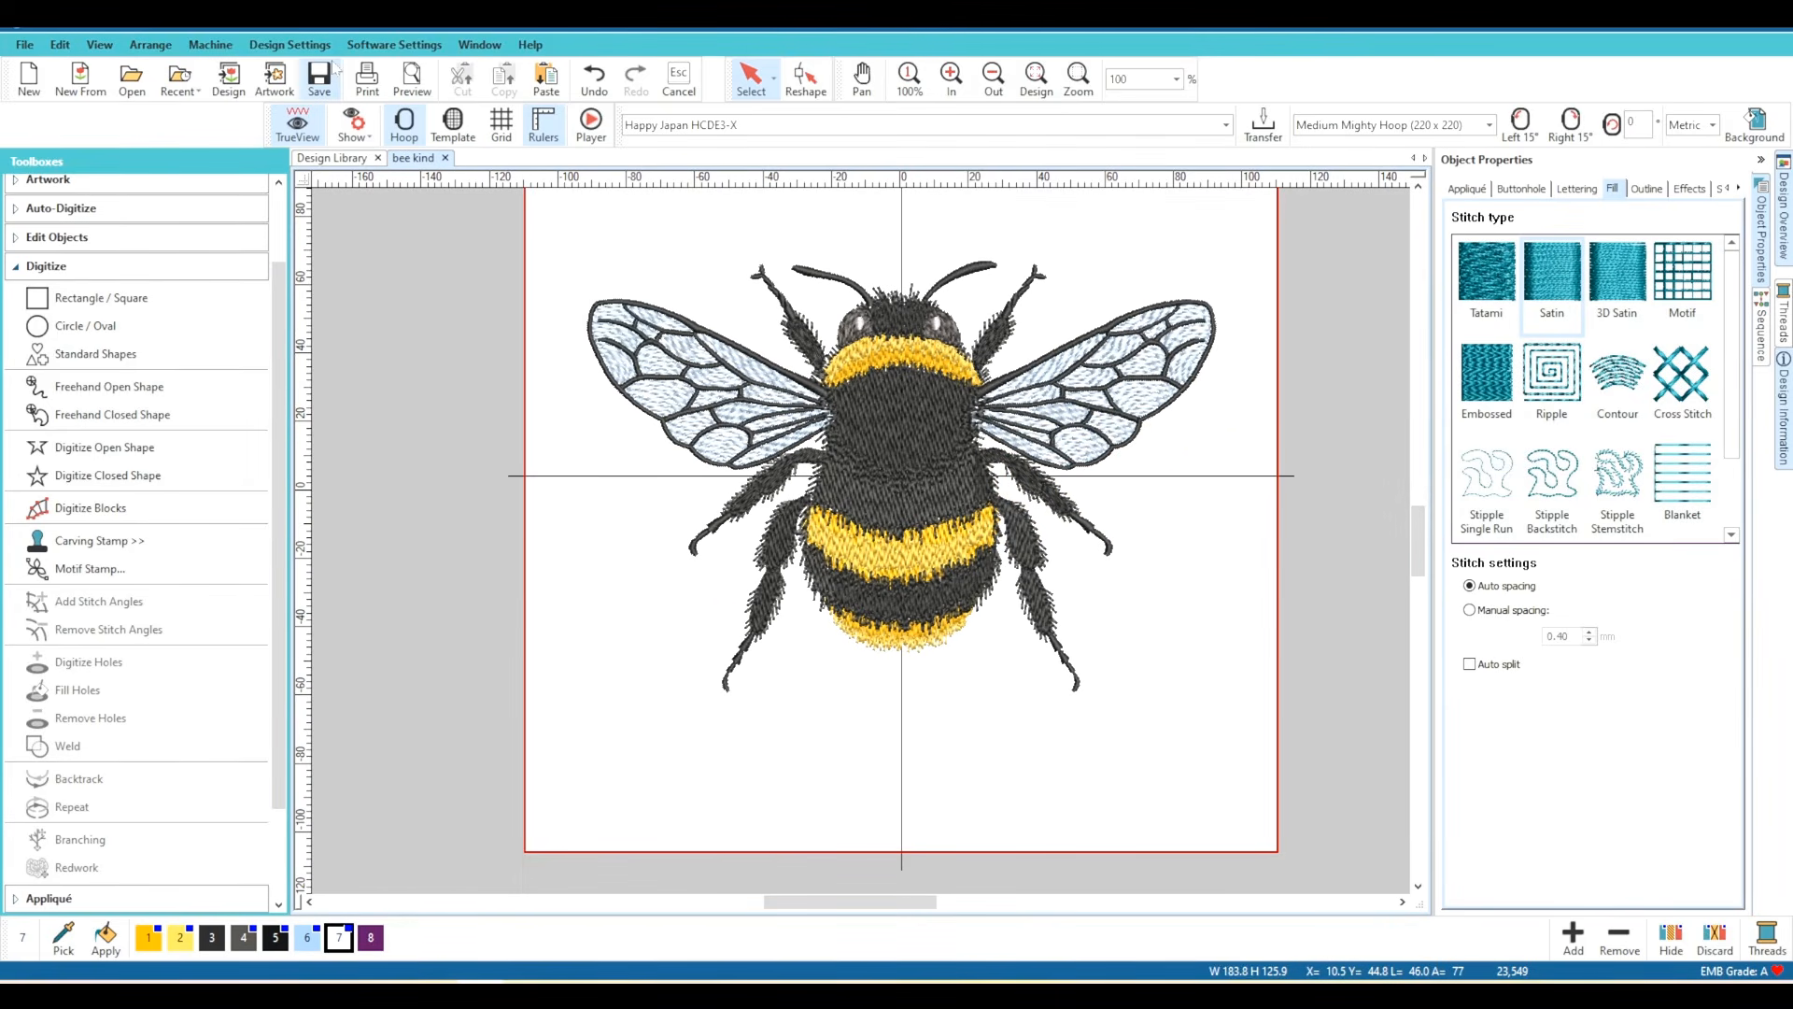
left_click_drag(1420, 530, 1429, 523)
key("d")
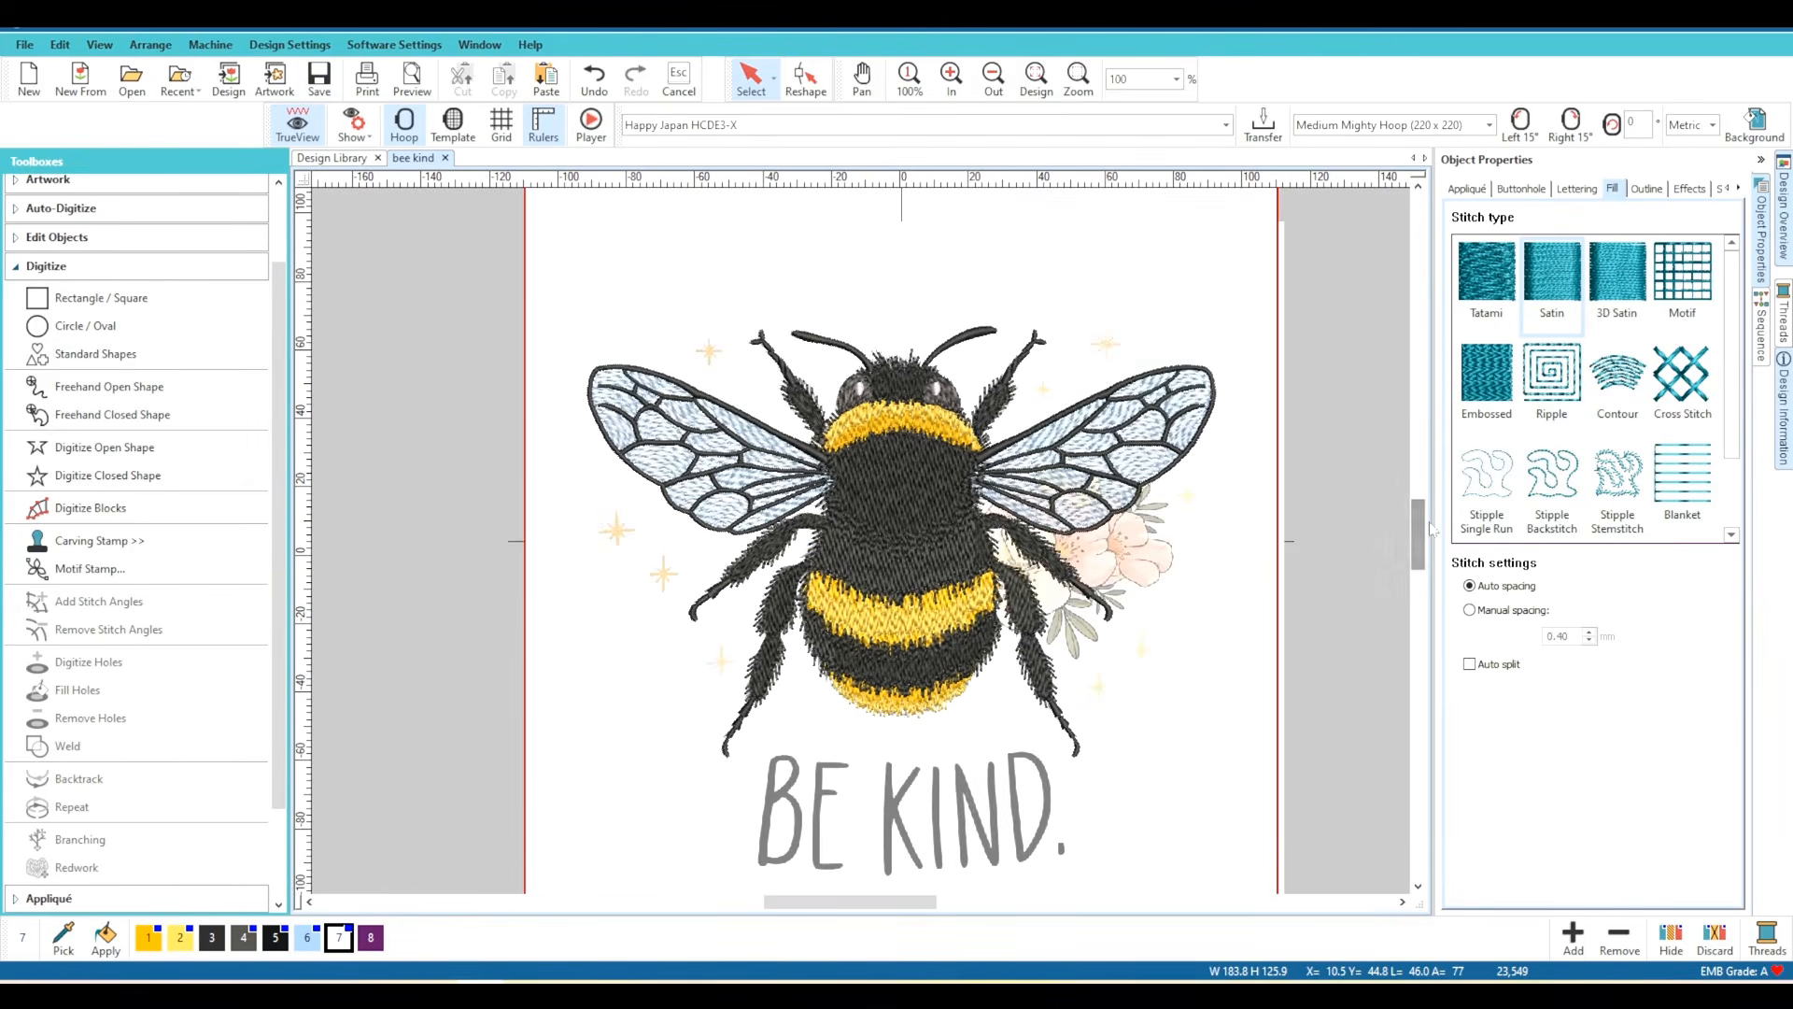
key("s")
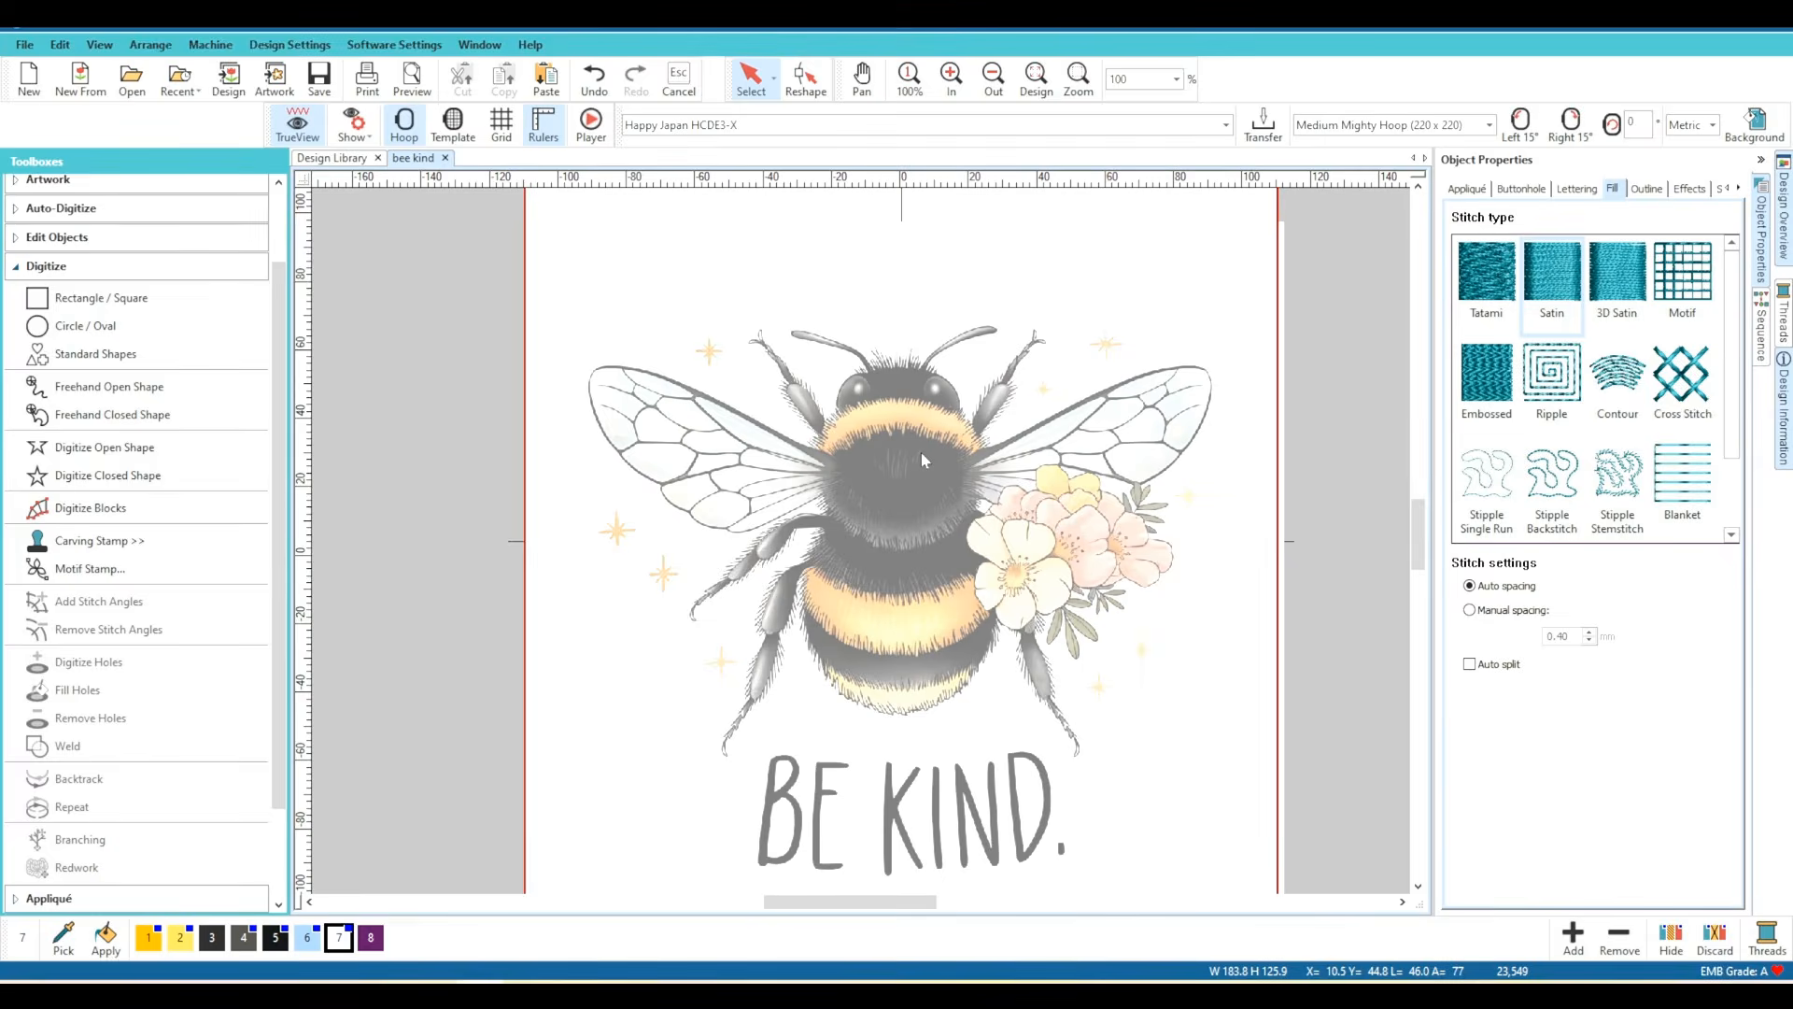
key("s")
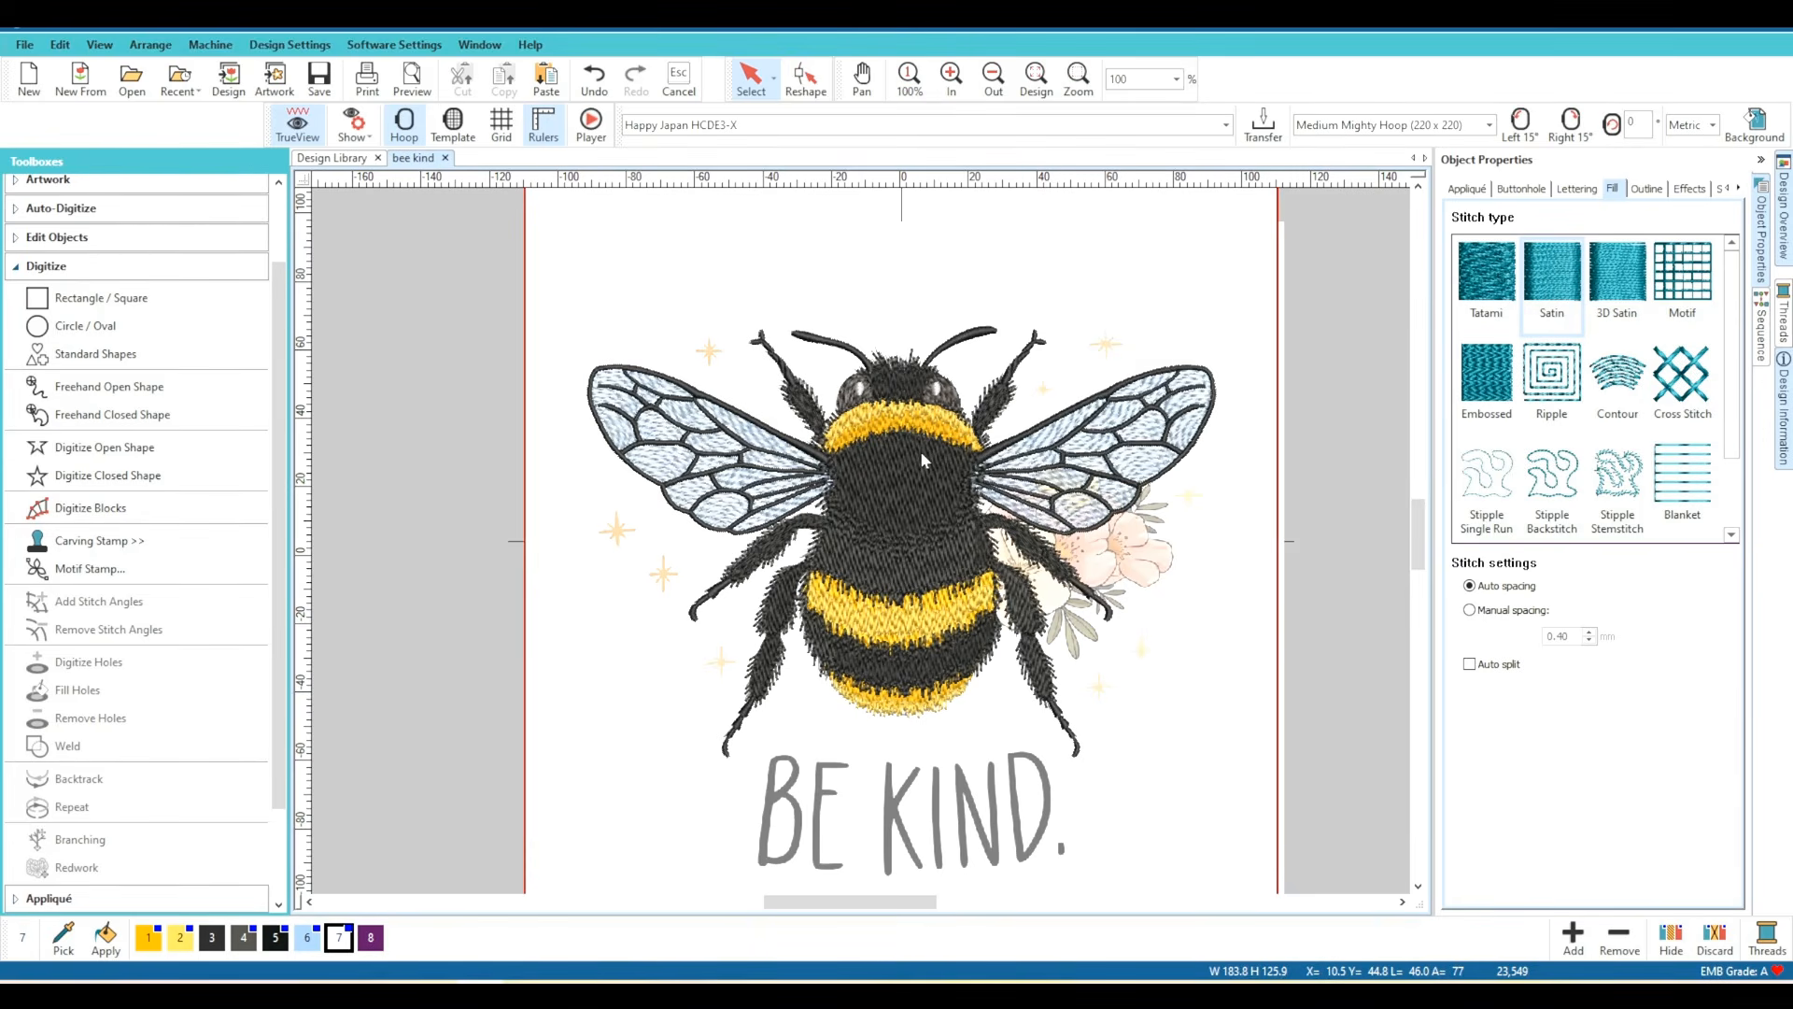
key("d")
key("d")
scroll(923, 460, "down", 1)
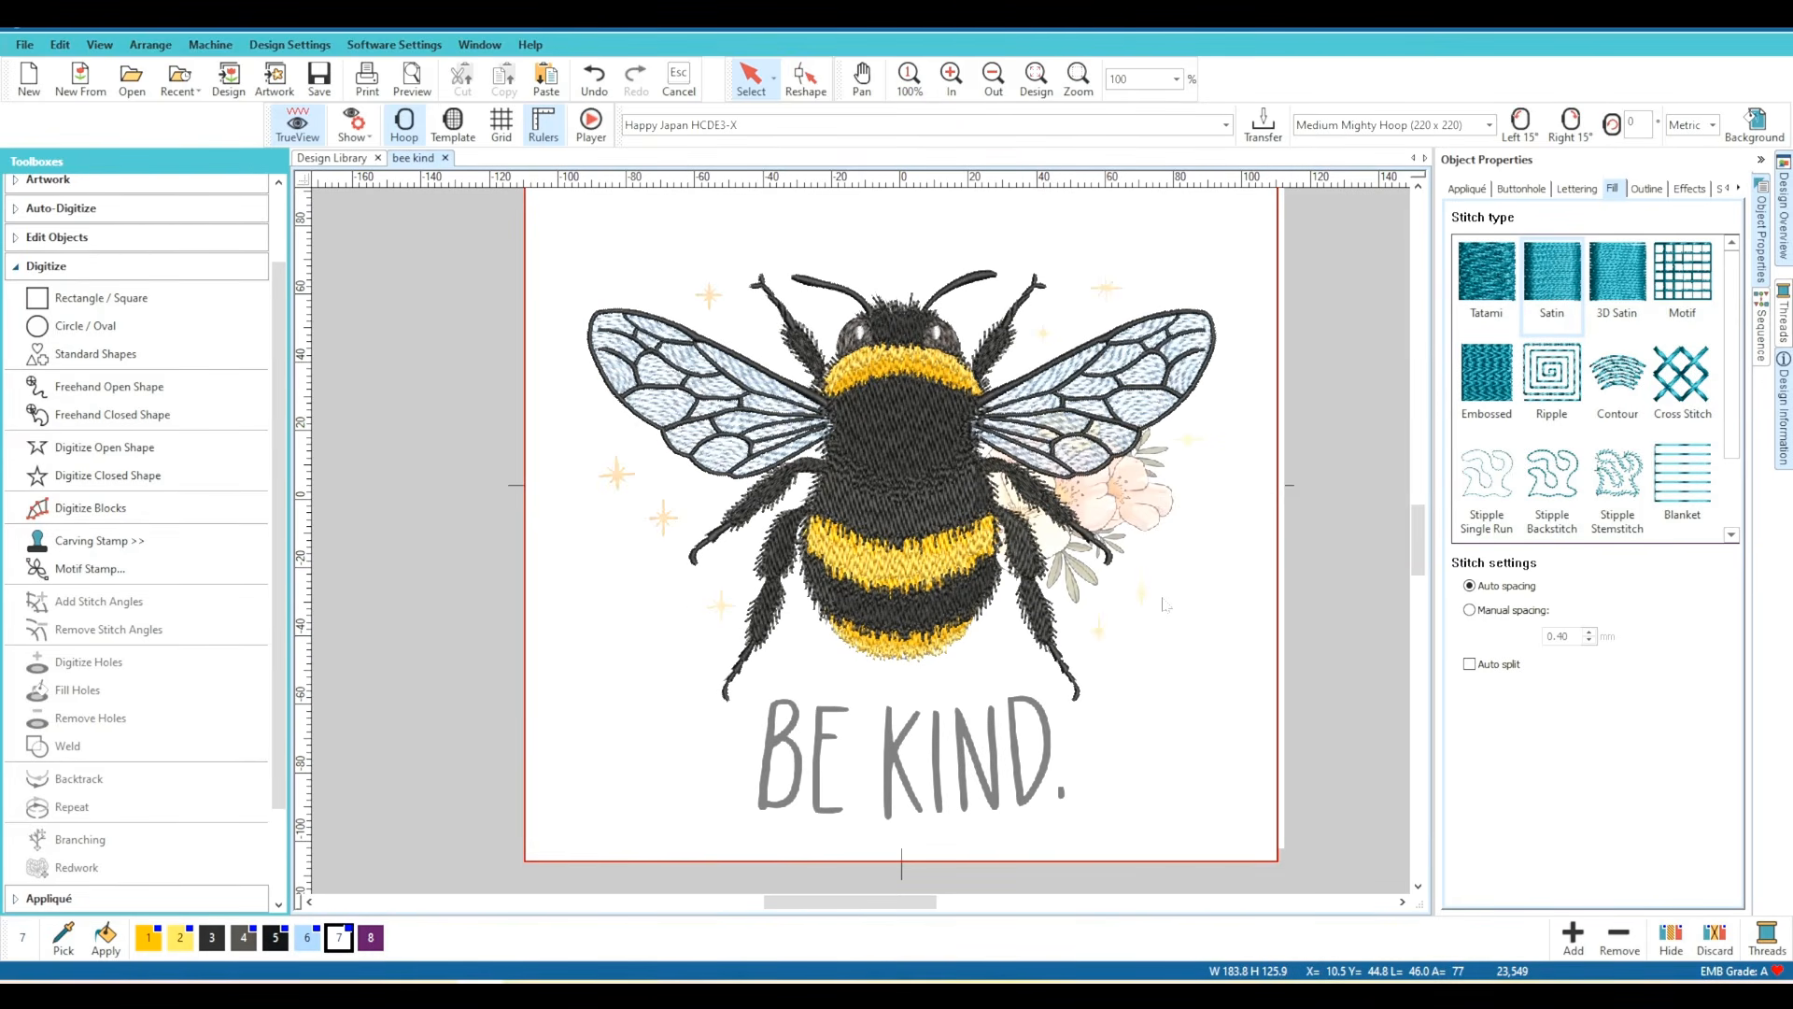
left_click_drag(1419, 545, 1419, 554)
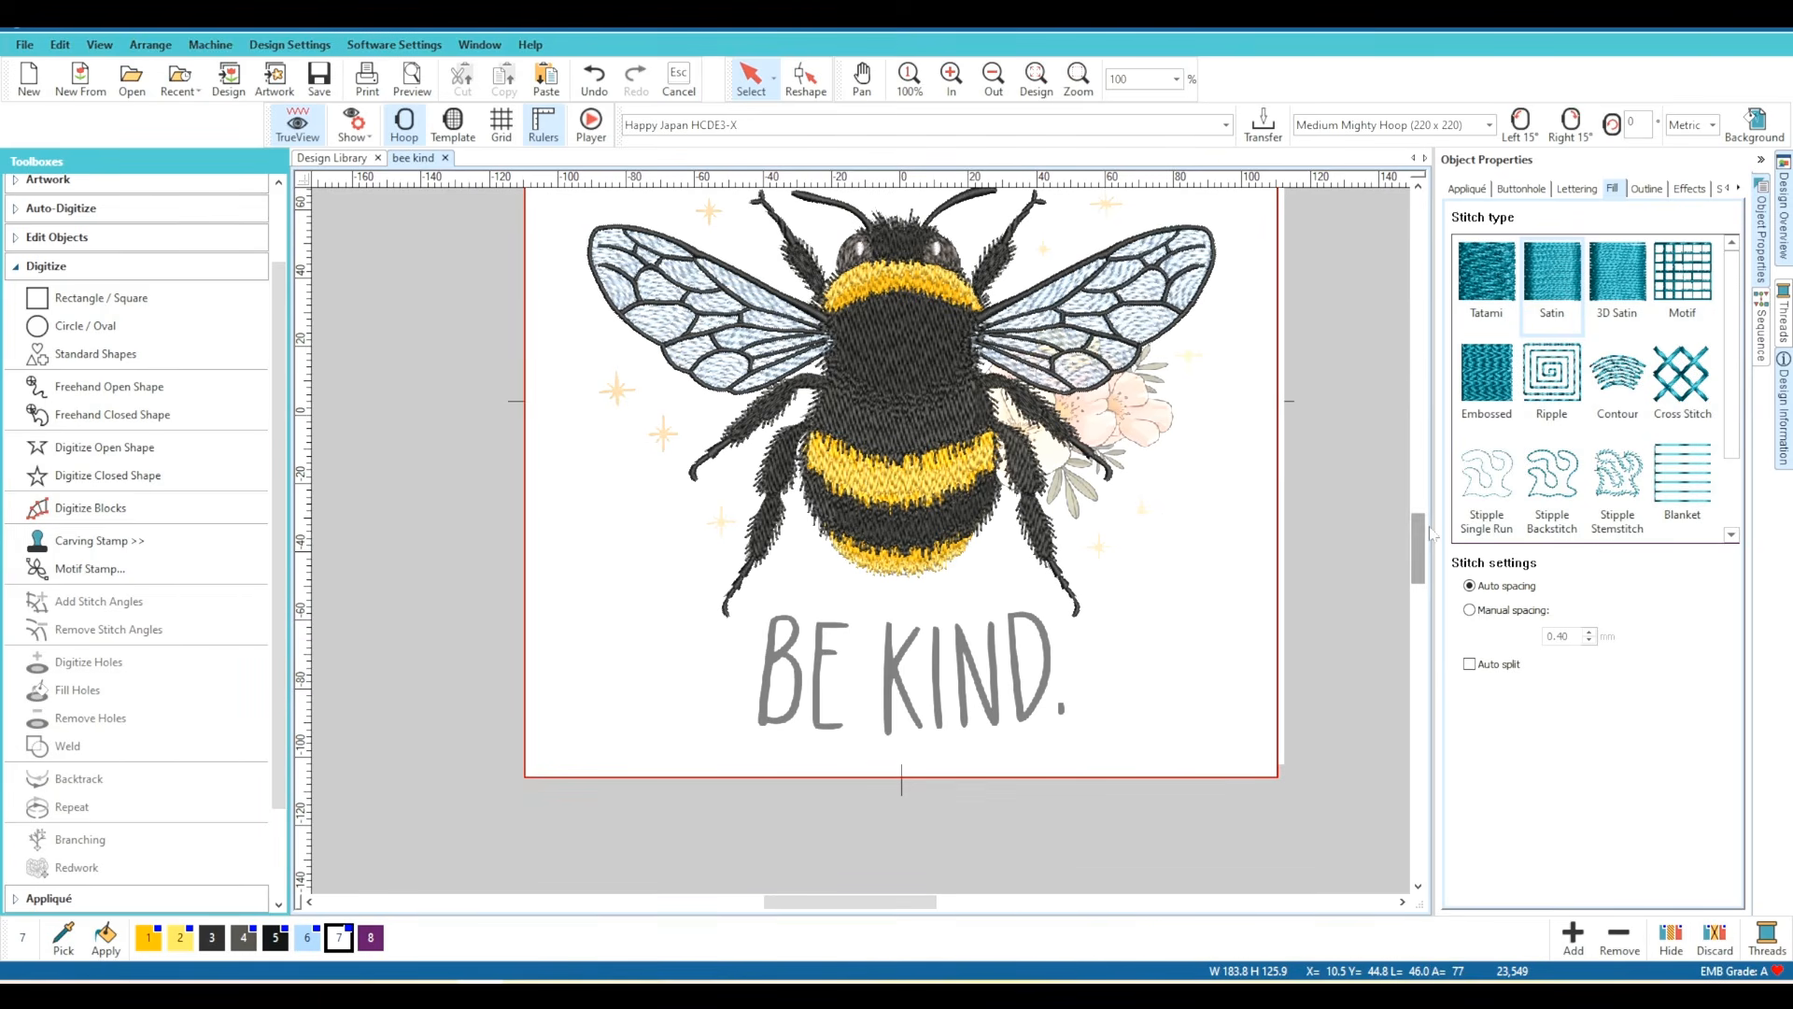
Digitize the two crossing diagonal rays of the star above the bee's left wing as single-run lines in gold thread color 8
left_click(1176, 79)
left_click(1164, 201)
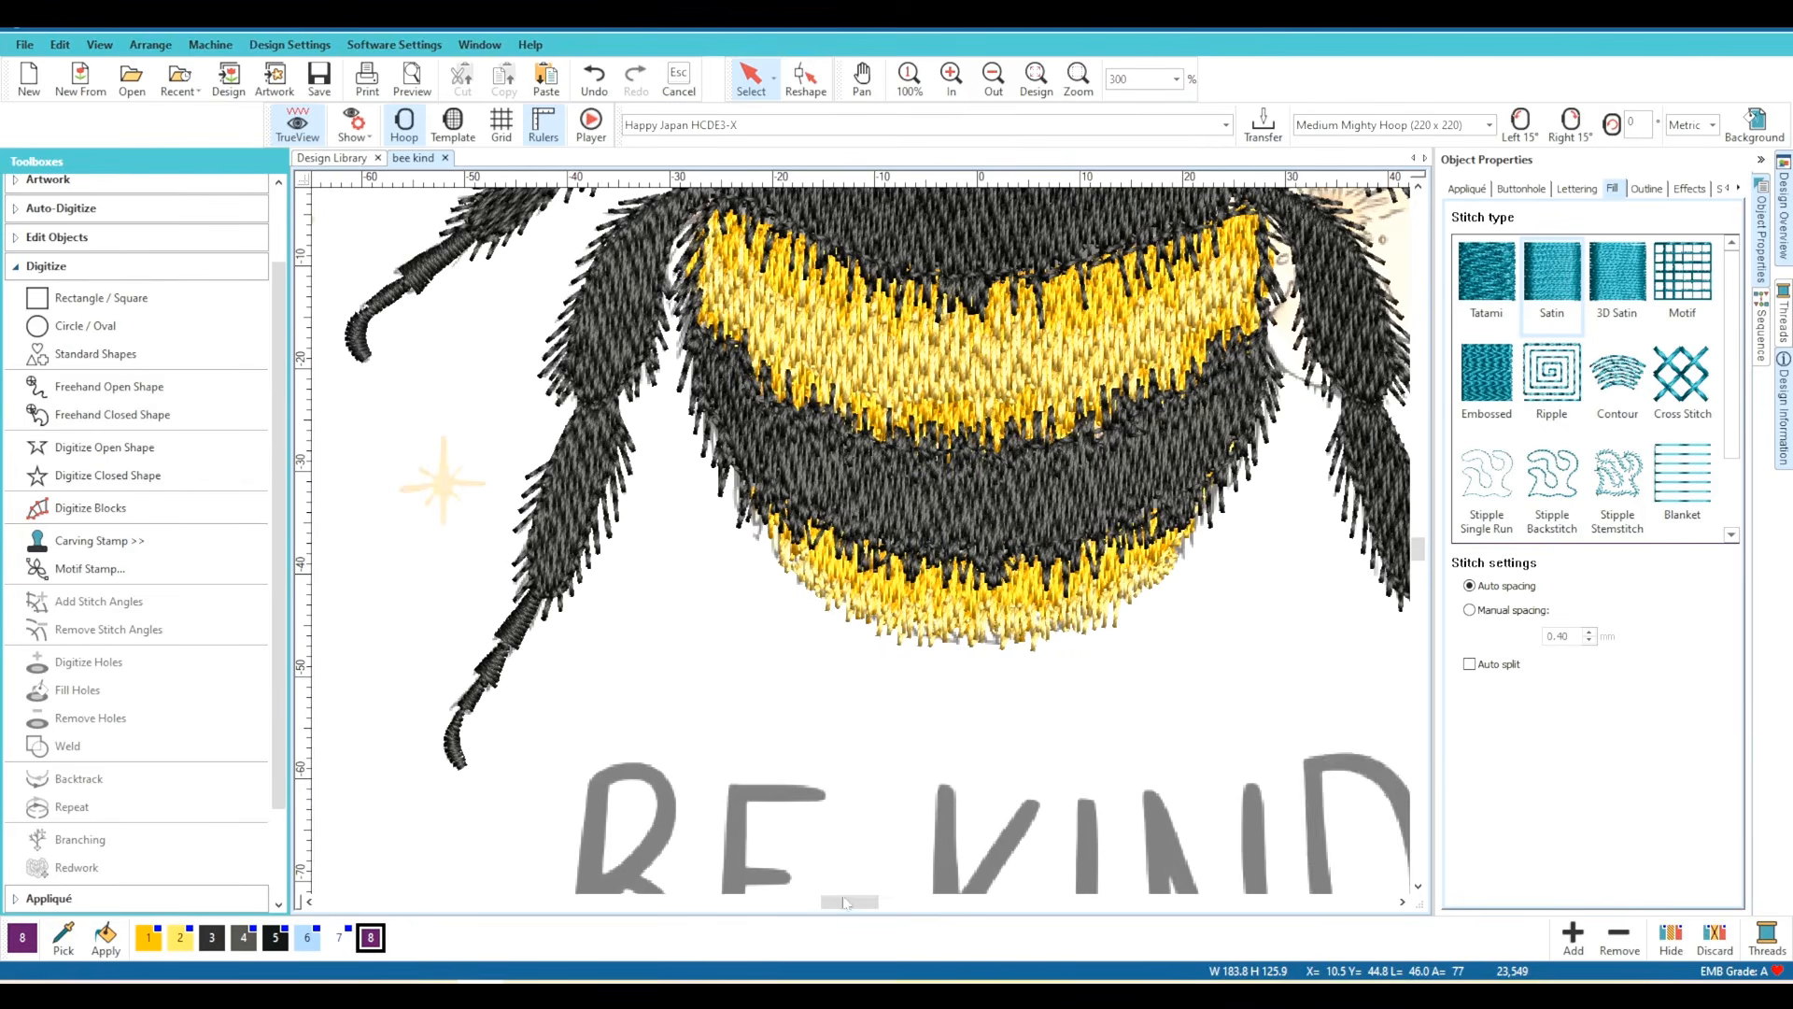
left_click_drag(844, 900, 834, 900)
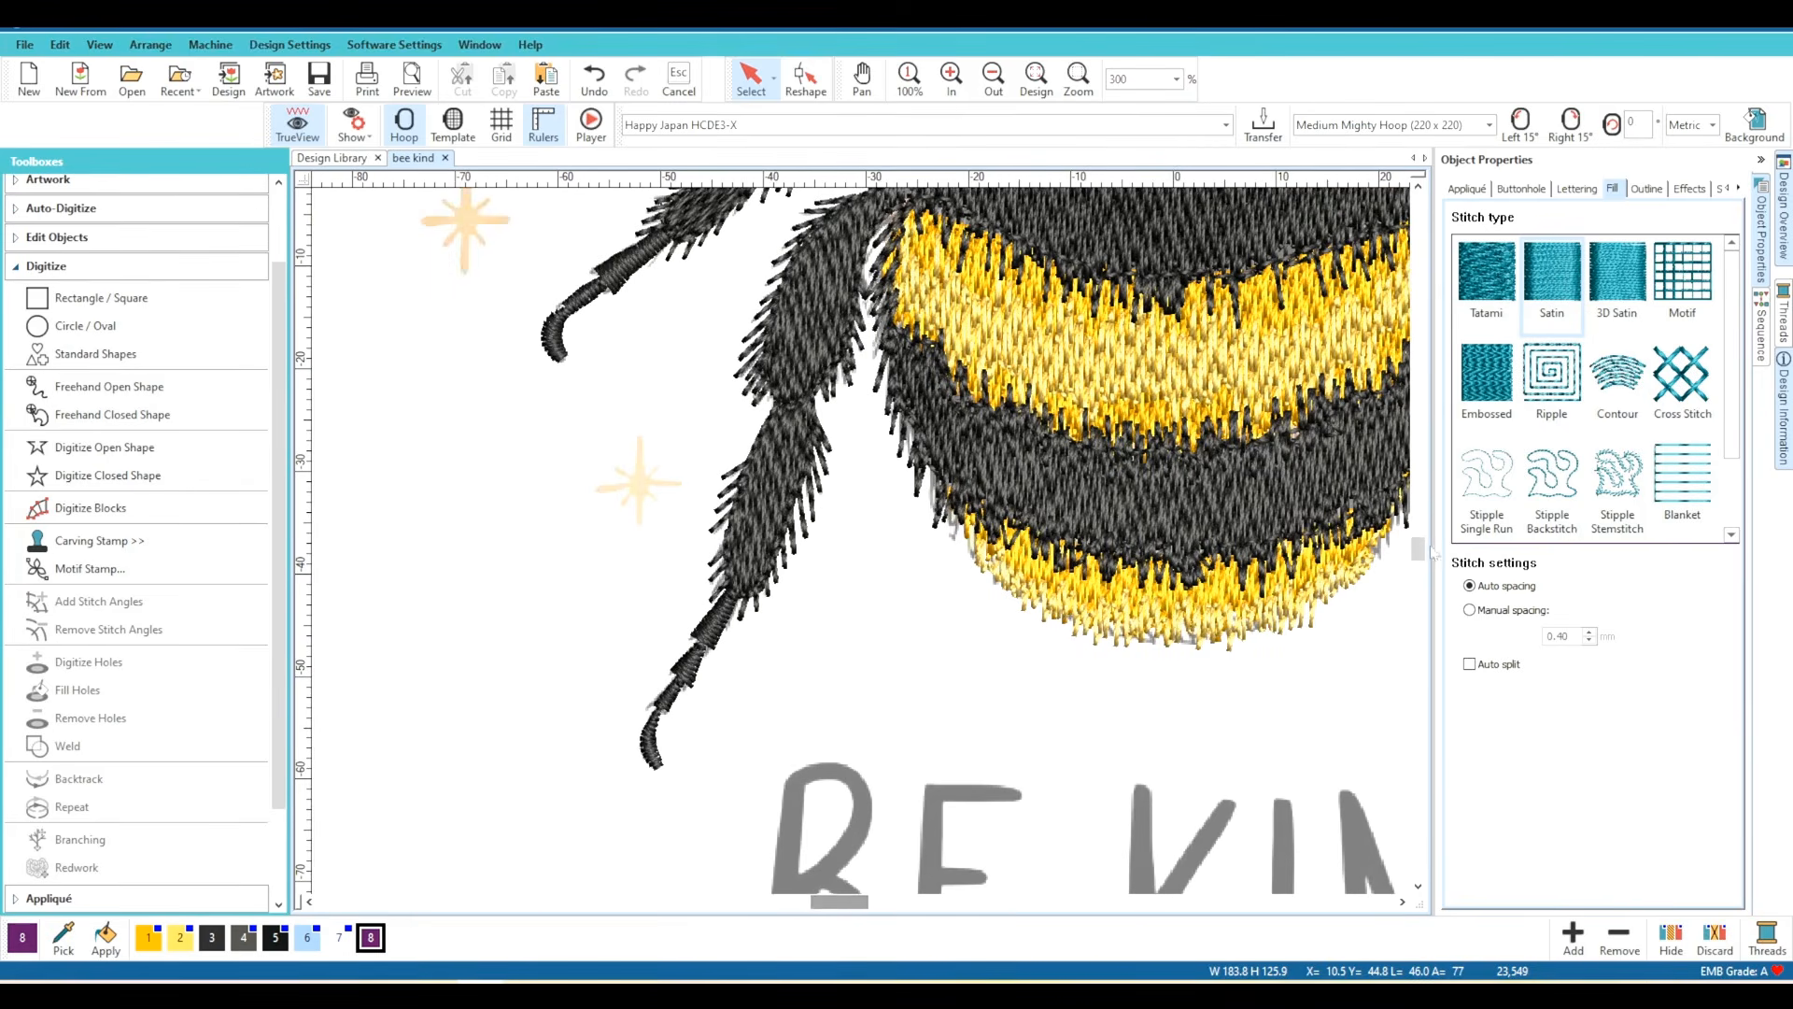
mouse_move(1421, 551)
left_mouse_down()
mouse_move(1427, 524)
mouse_move(1430, 542)
left_mouse_up()
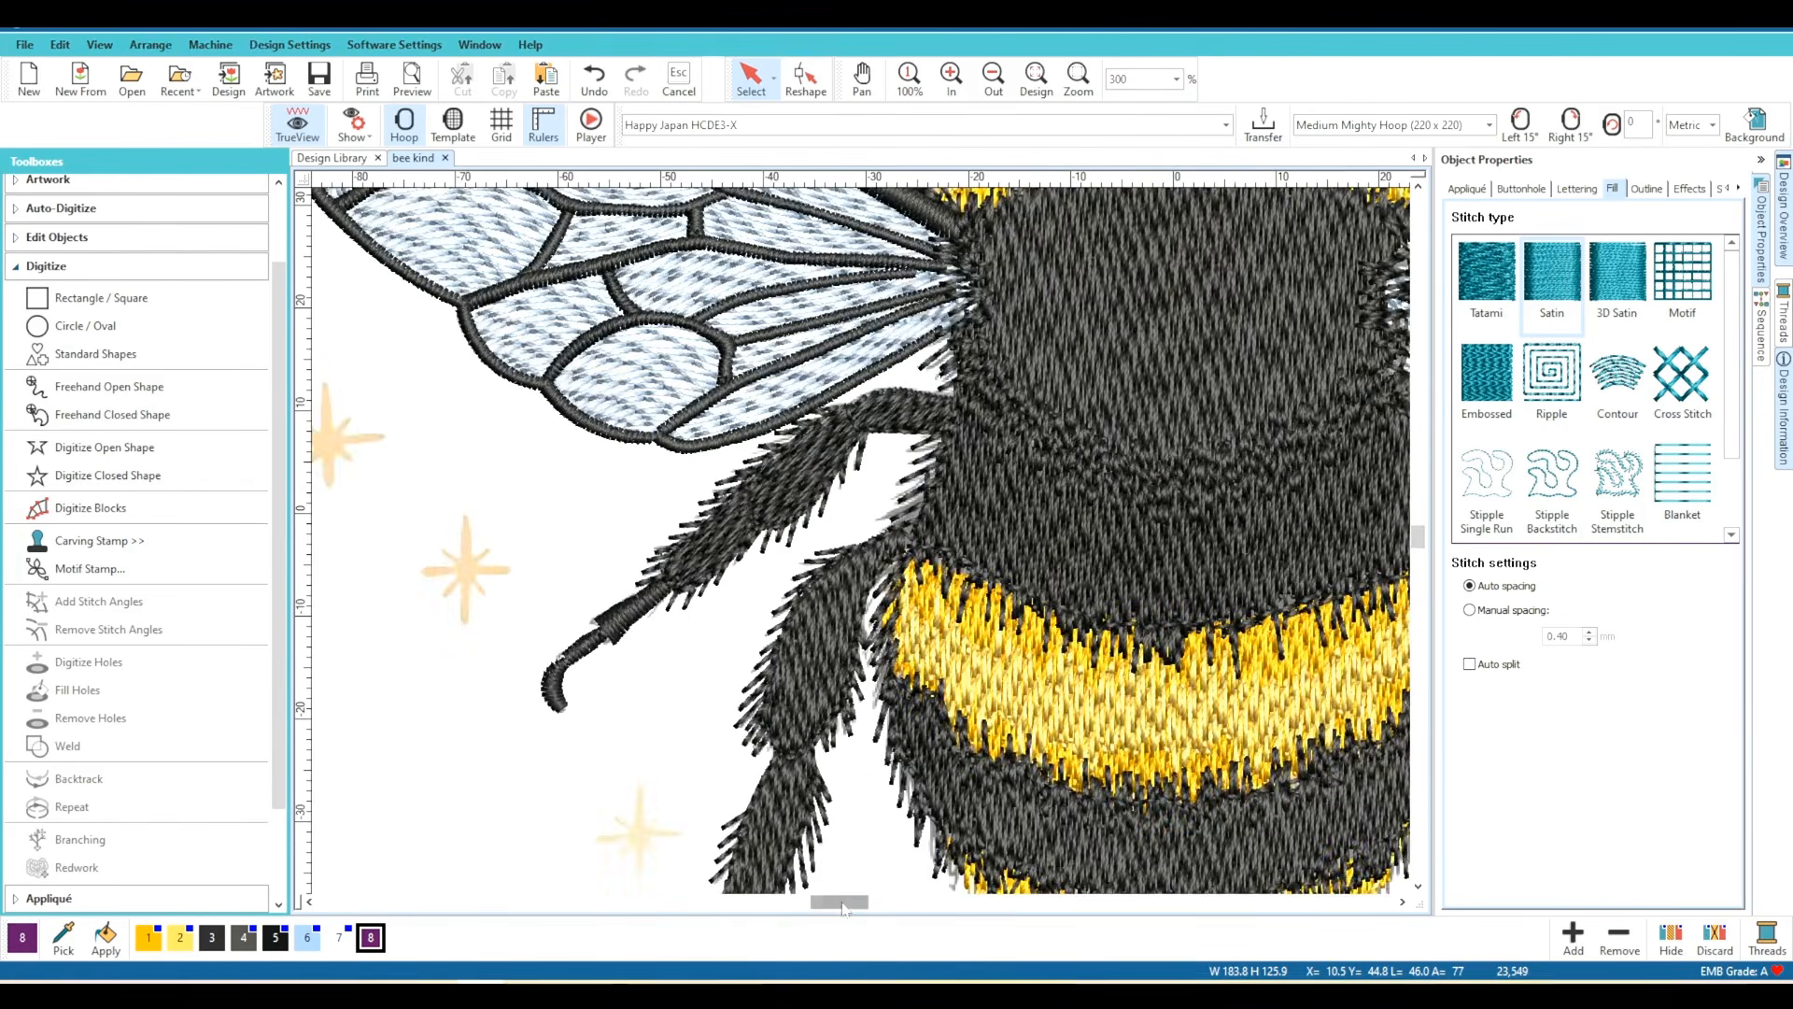
left_click_drag(839, 903, 829, 904)
mouse_move(1420, 539)
left_mouse_down()
mouse_move(1420, 515)
mouse_move(1420, 536)
left_mouse_up()
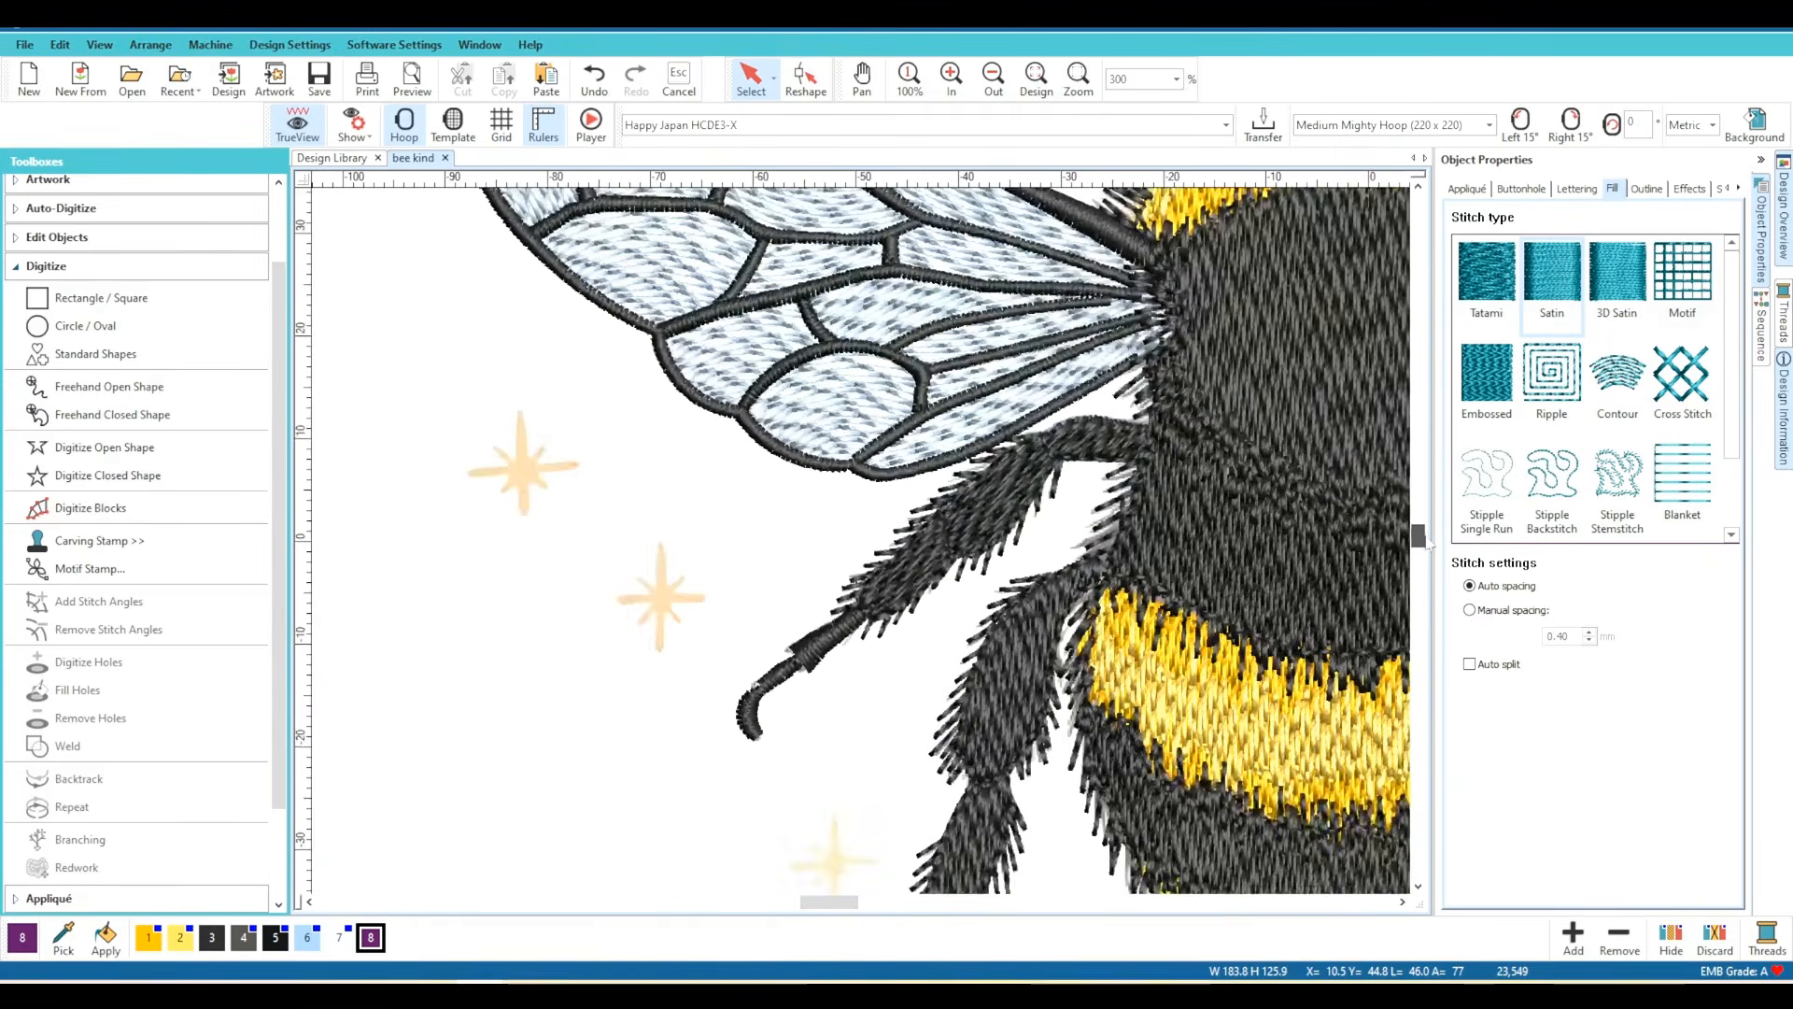
left_click(90, 507)
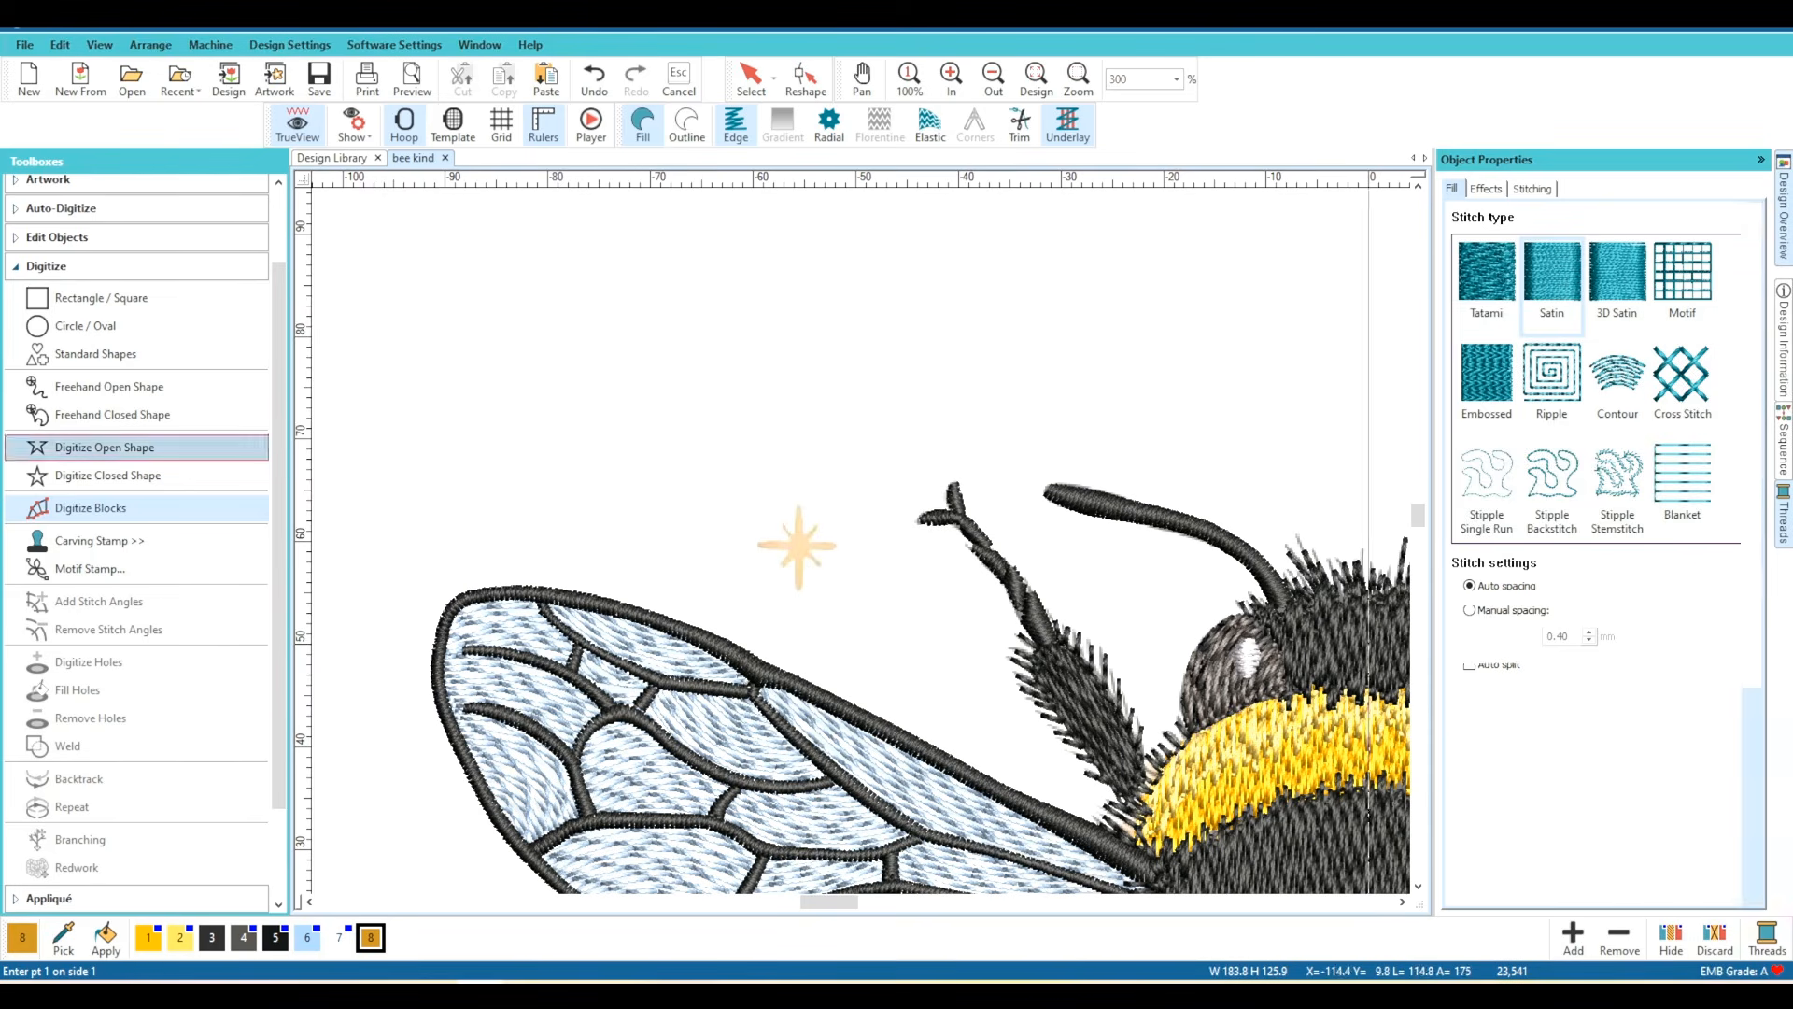
left_click(94, 448)
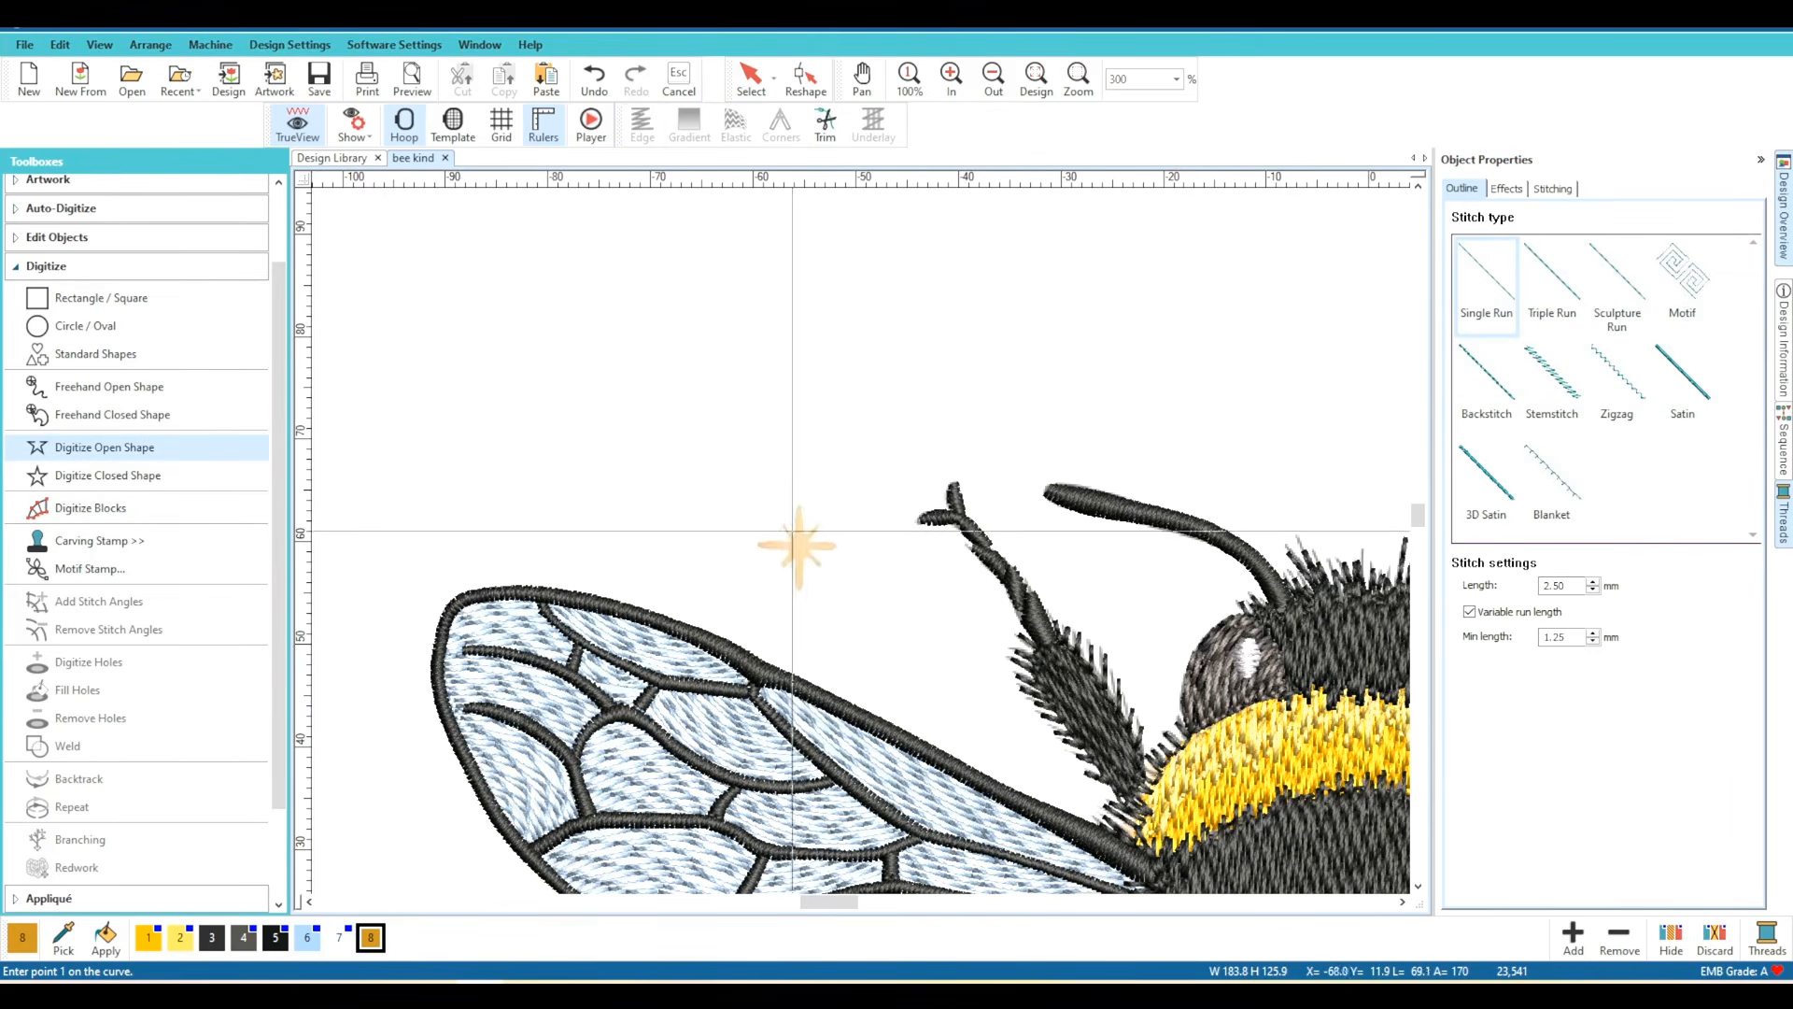
left_click(786, 525)
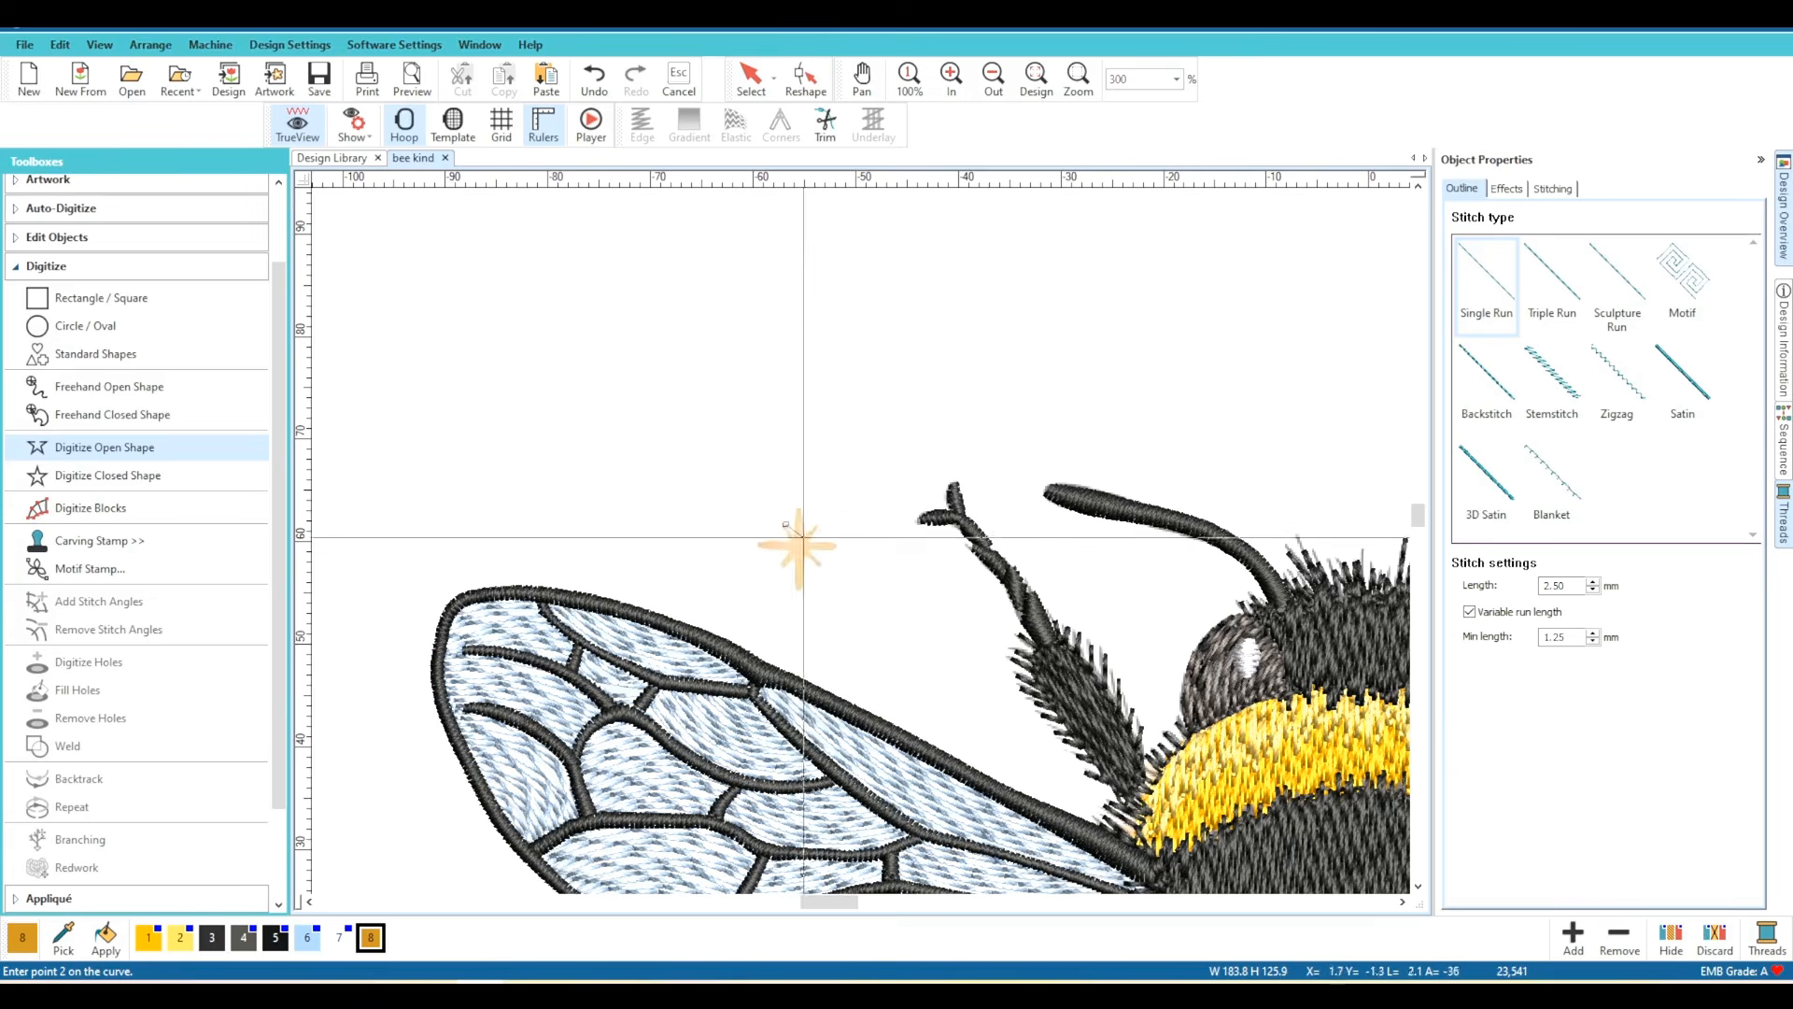
left_click(822, 570)
left_click(805, 548)
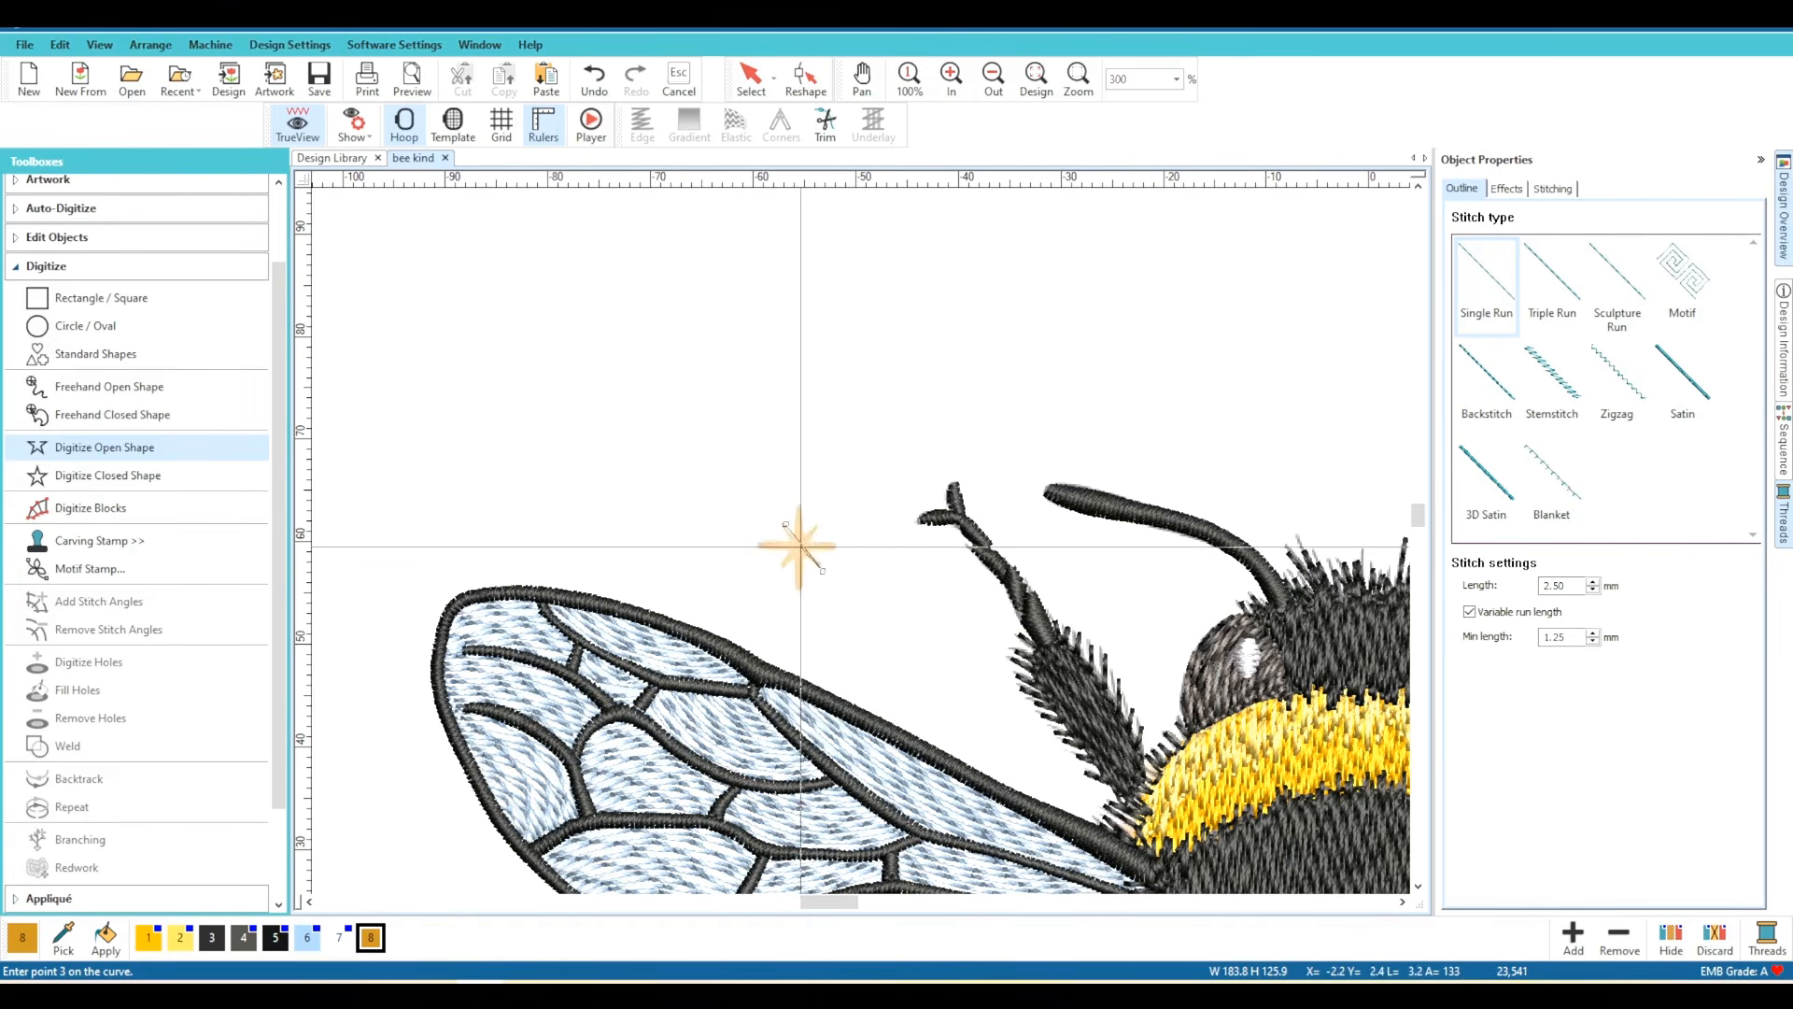
left_click(779, 570)
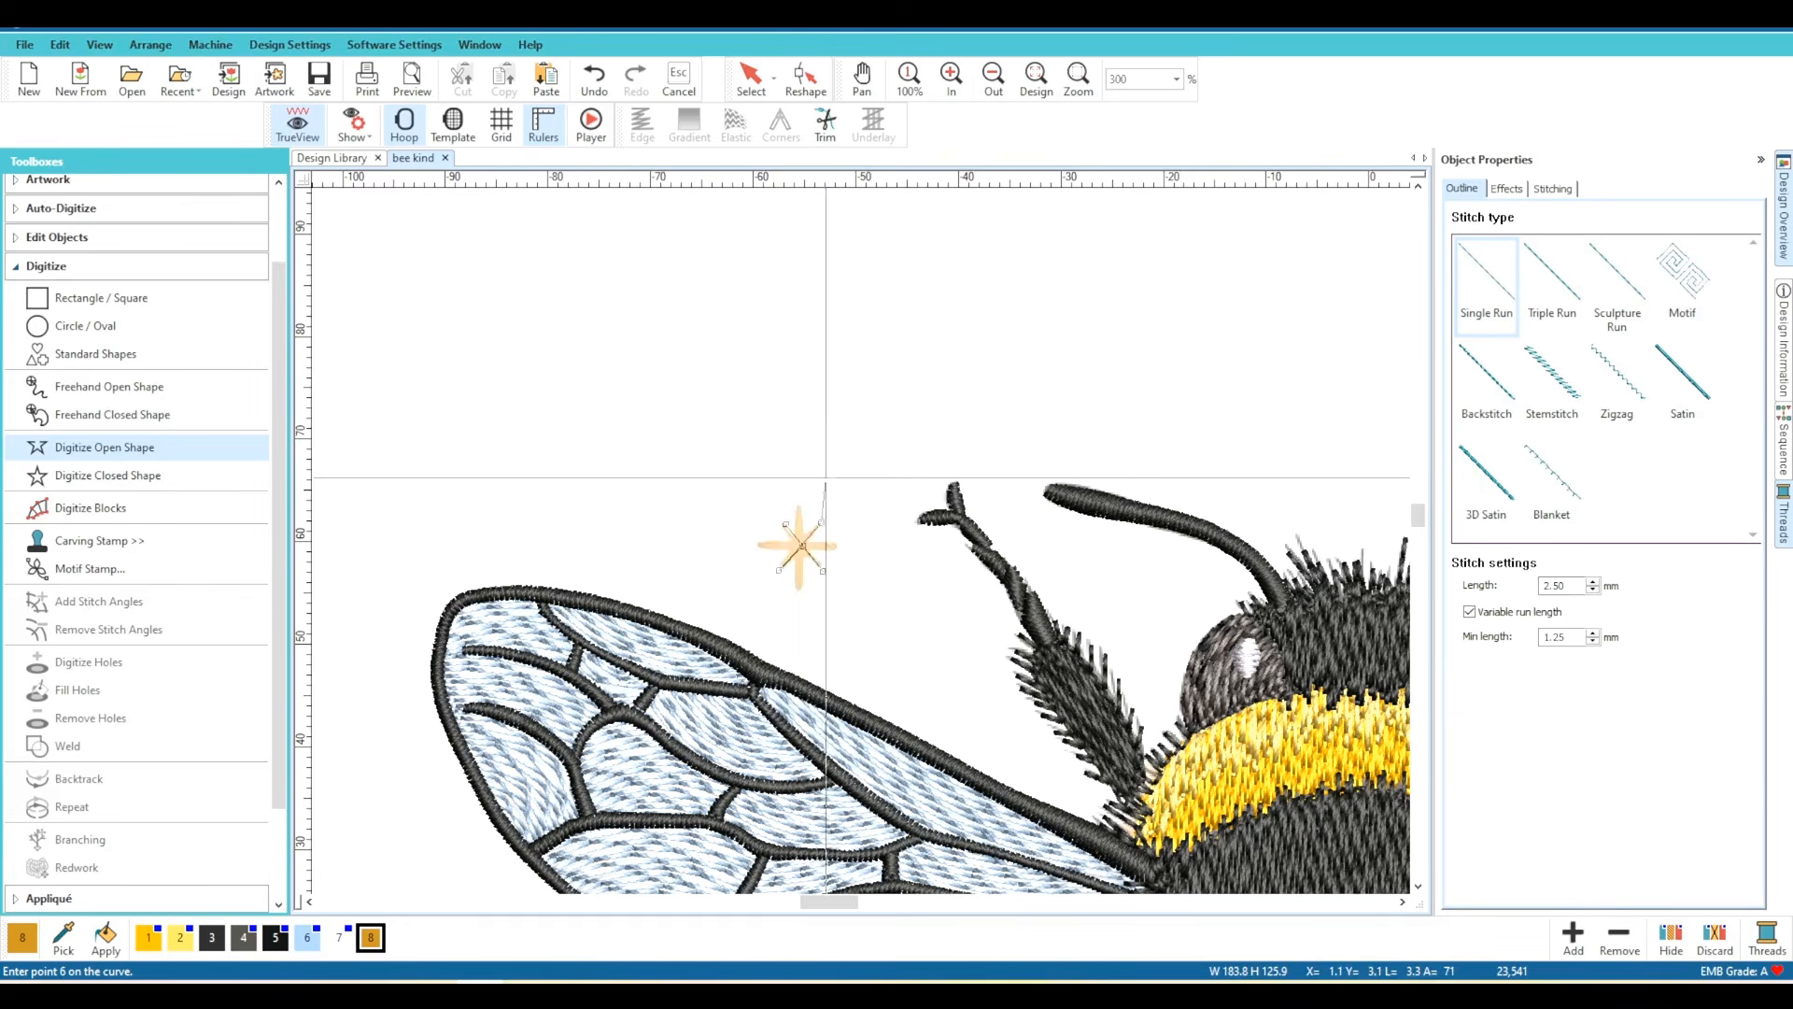
key("Return")
Digitize the star's upper ray as a satin-fill block tapering to the tip, following the artwork
left_click(90, 508)
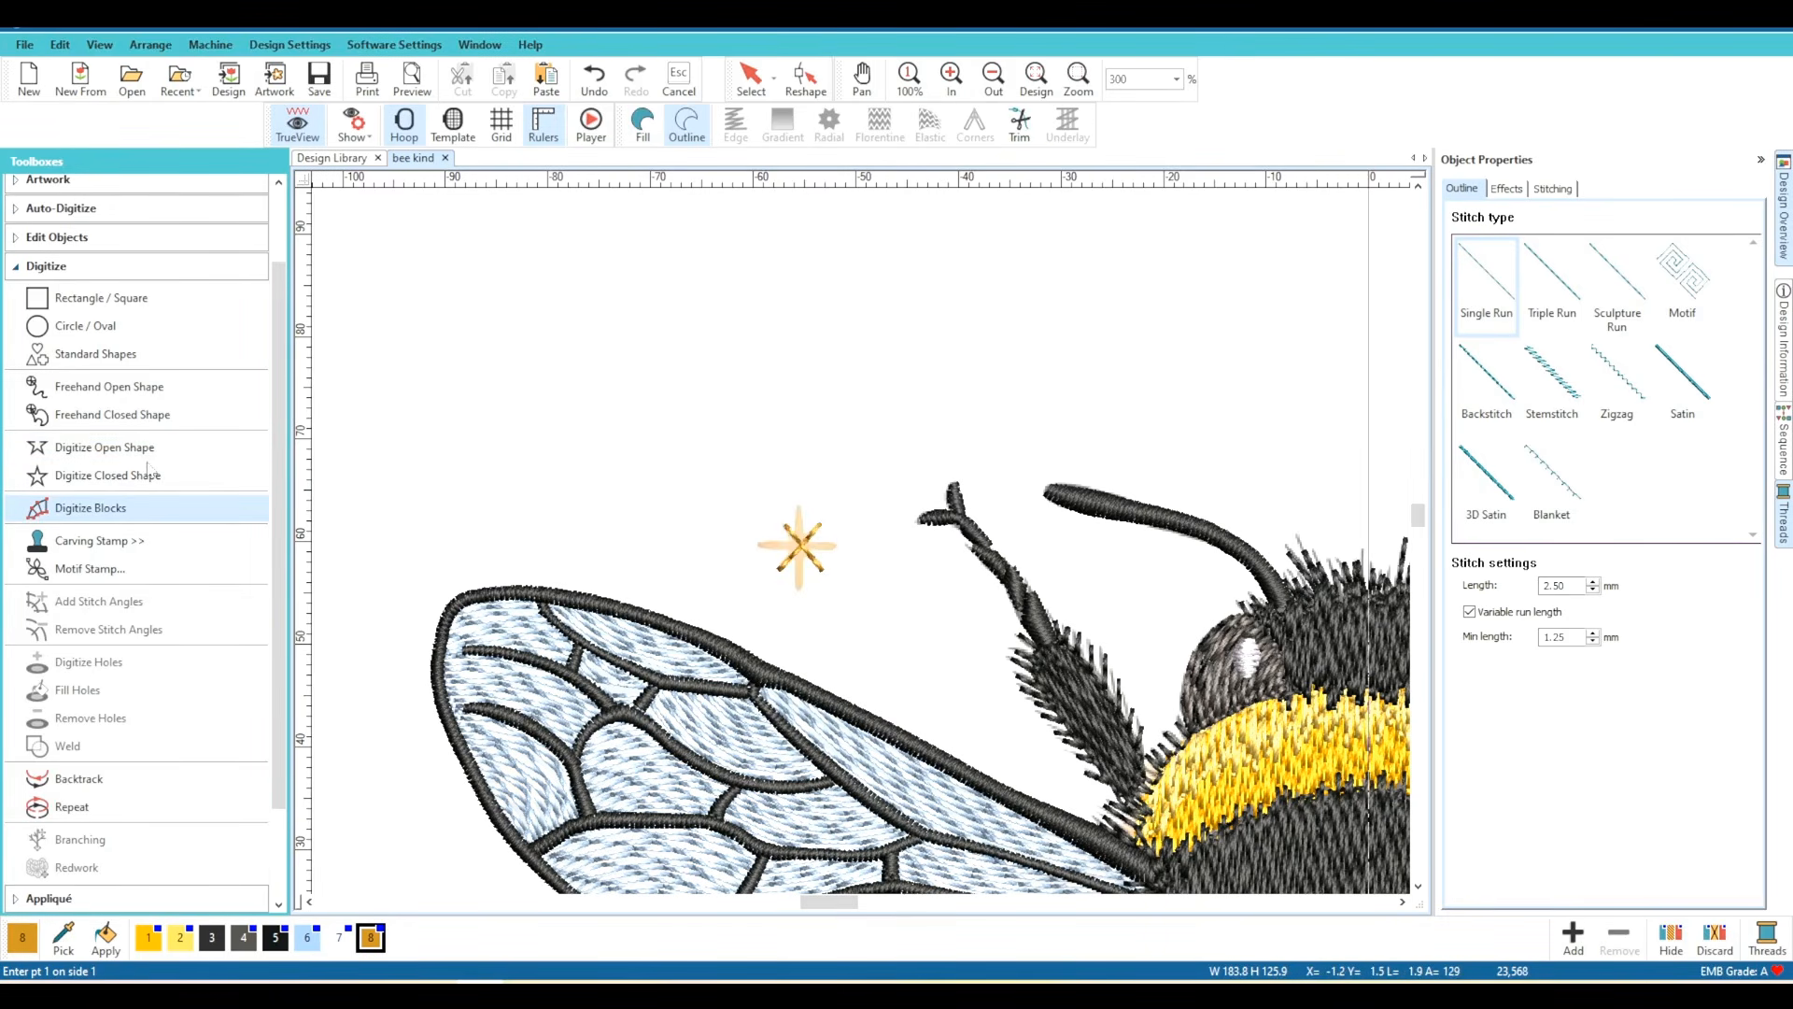
left_click(647, 125)
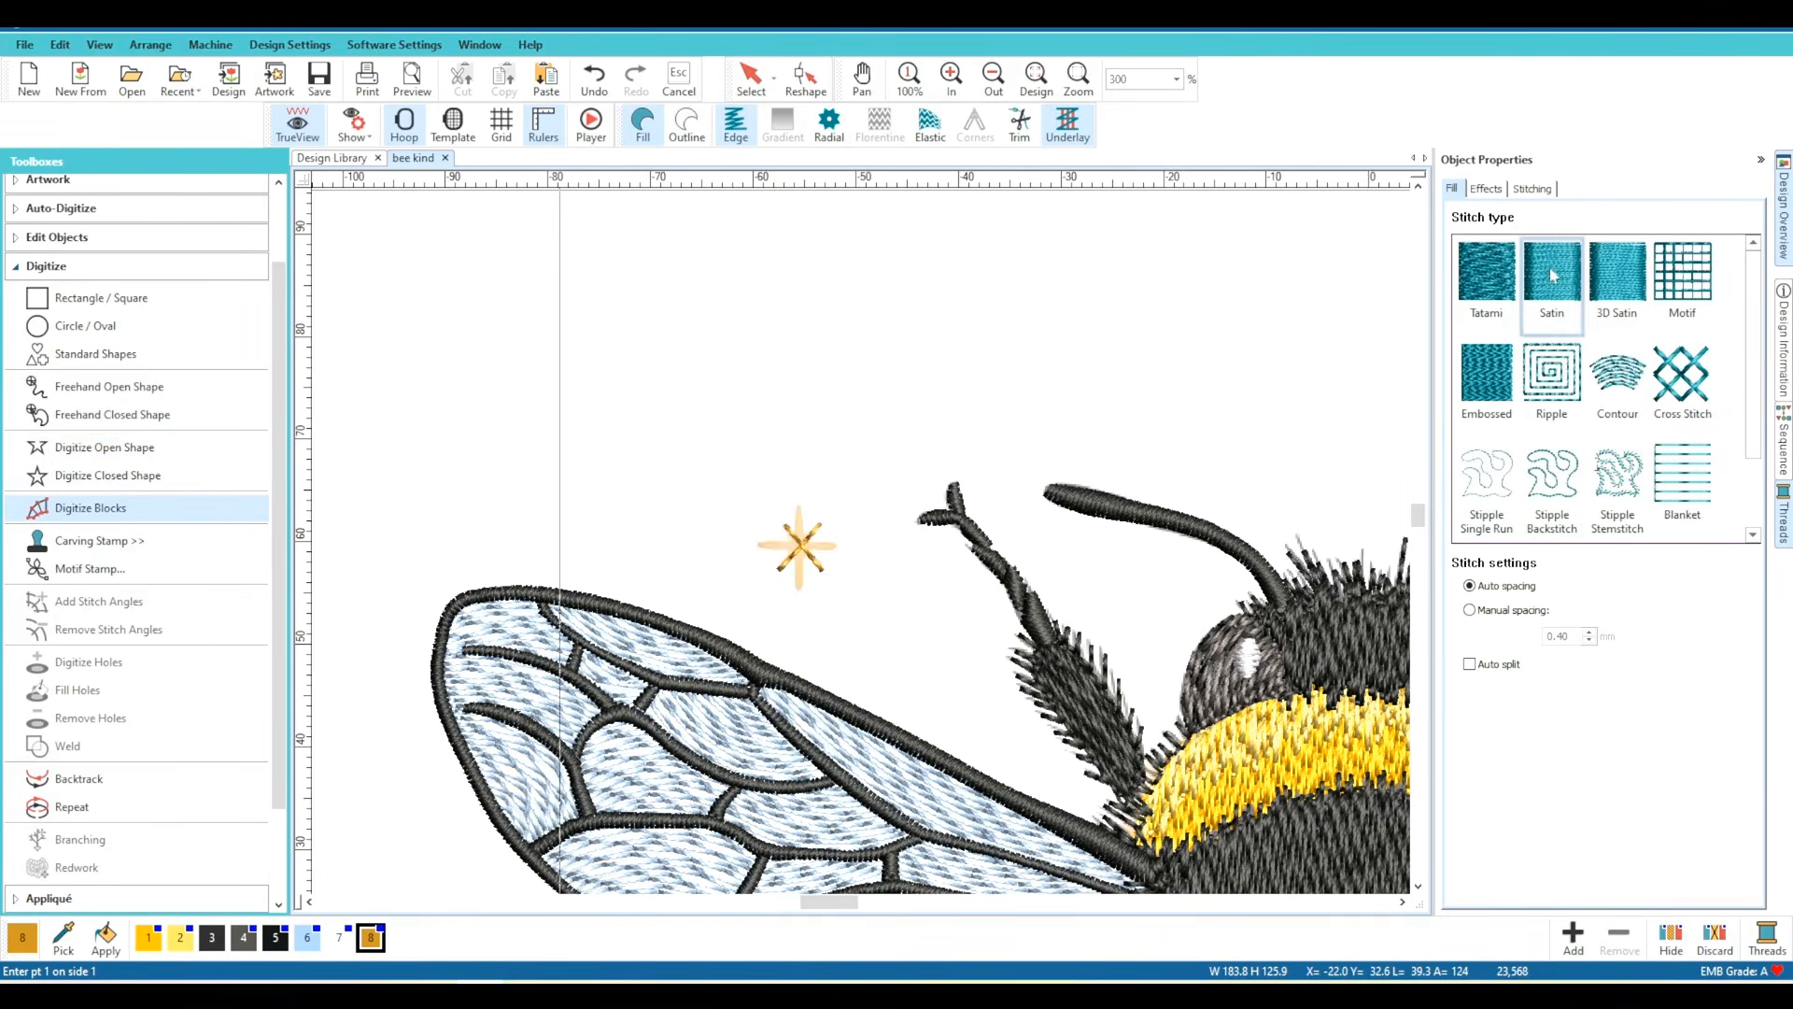
left_click(796, 507)
left_click(802, 507)
left_click(793, 531)
left_click(808, 529)
left_click(794, 543)
left_click(806, 540)
key("Return")
key("Escape")
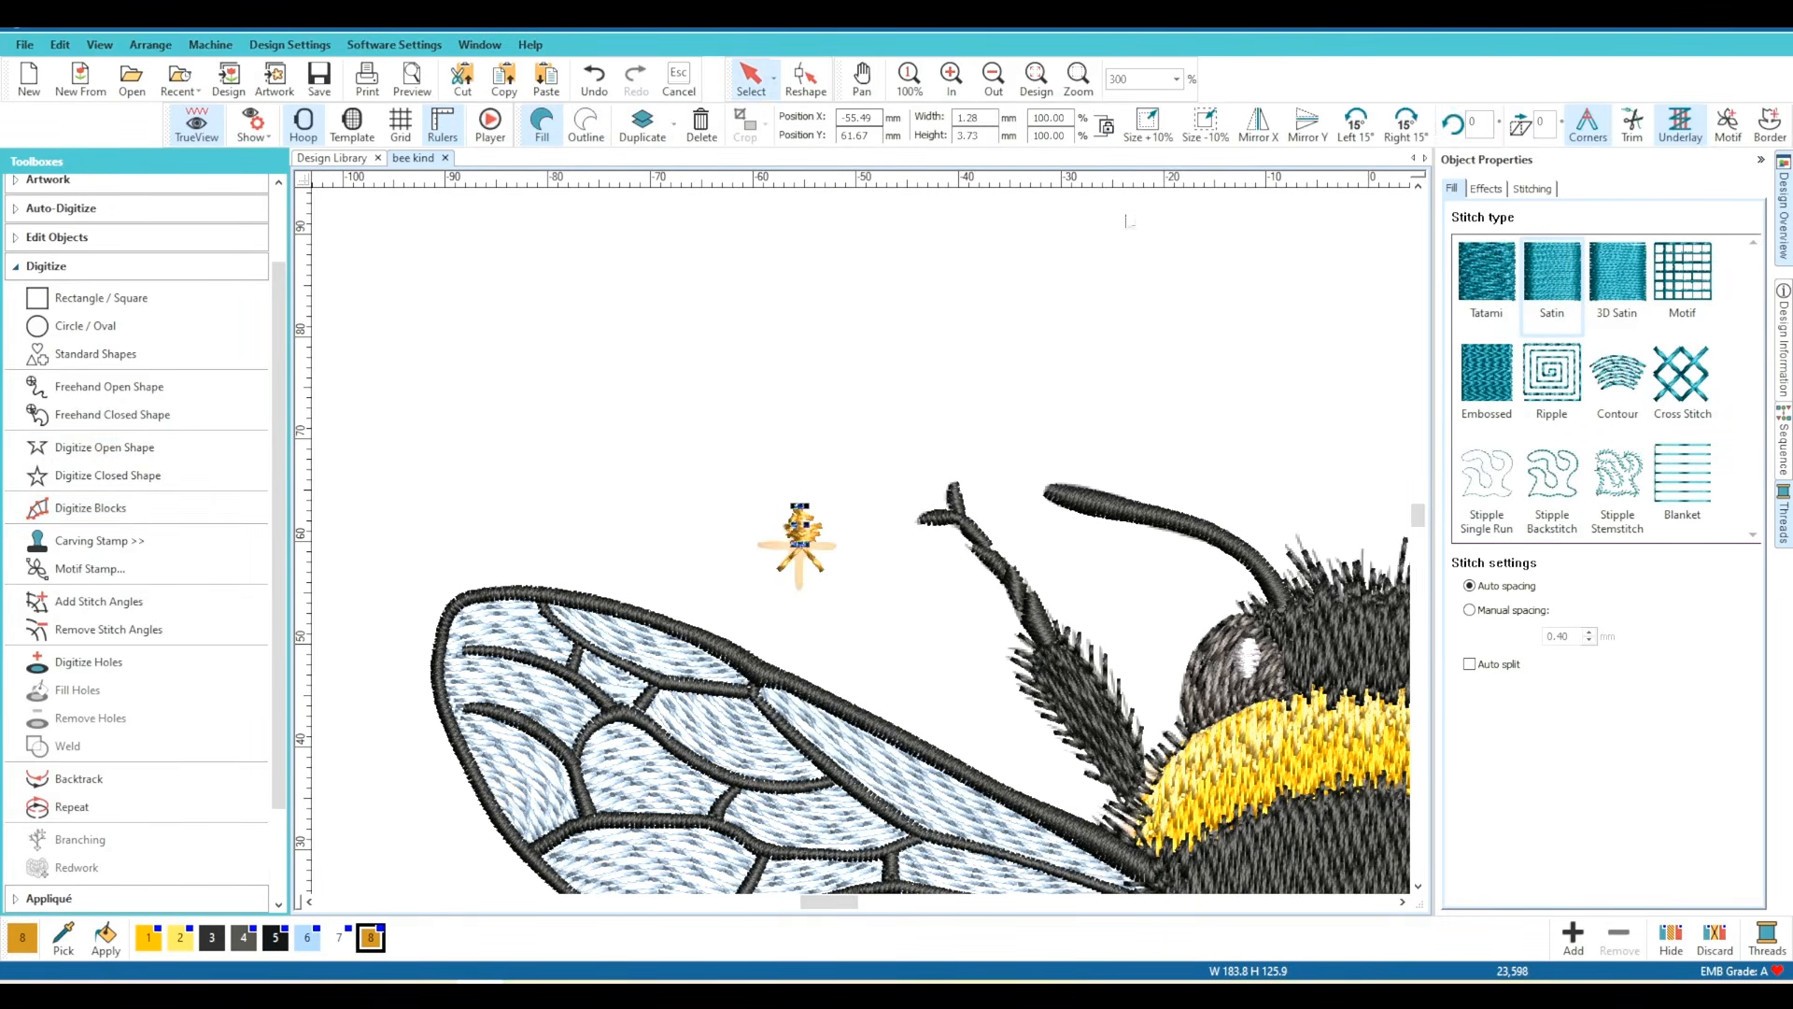
Remove the Feather Edge effect from the upper ray and digitize the star's left ray as a satin block
left_click(1485, 189)
left_click(1705, 246)
left_click(90, 508)
left_click(758, 543)
left_click(757, 549)
left_click(800, 540)
left_click(798, 552)
key("Return")
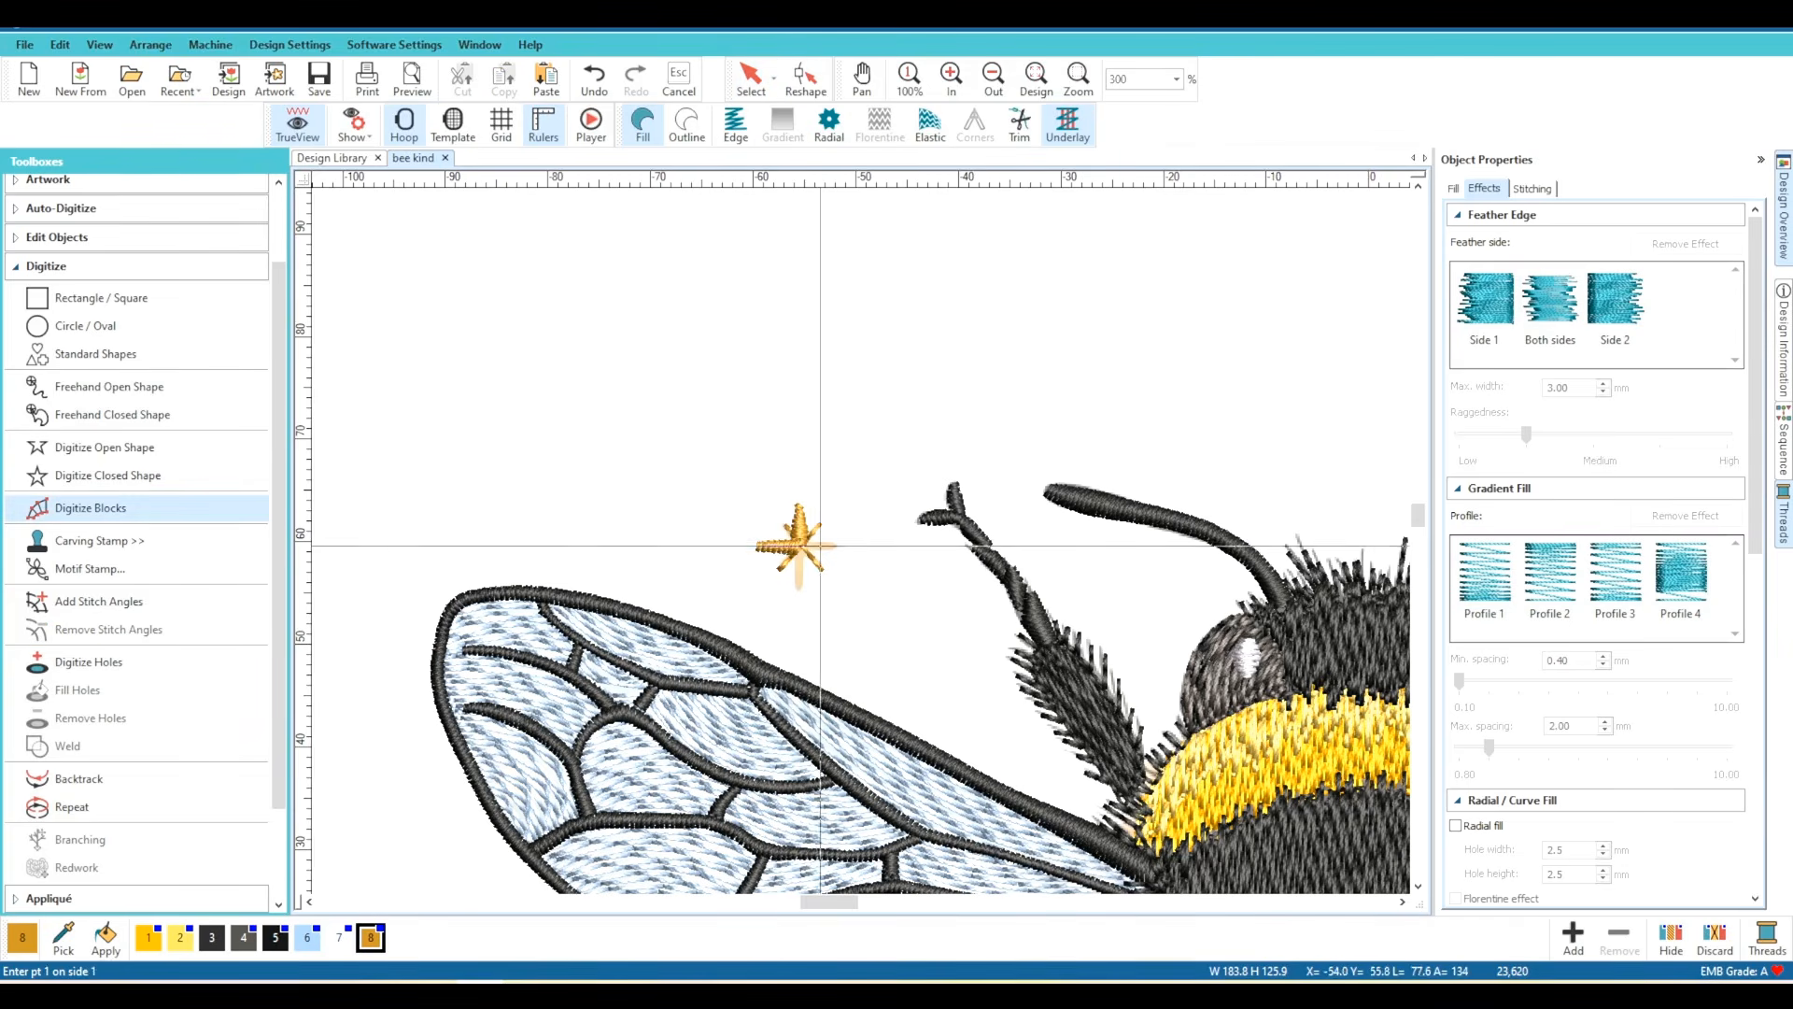
Digitize the star's right and lower rays as satin blocks that meet at its center
left_click(811, 544)
left_click(810, 553)
left_click(840, 542)
left_click(841, 549)
key("Return")
left_click(793, 552)
left_click(808, 552)
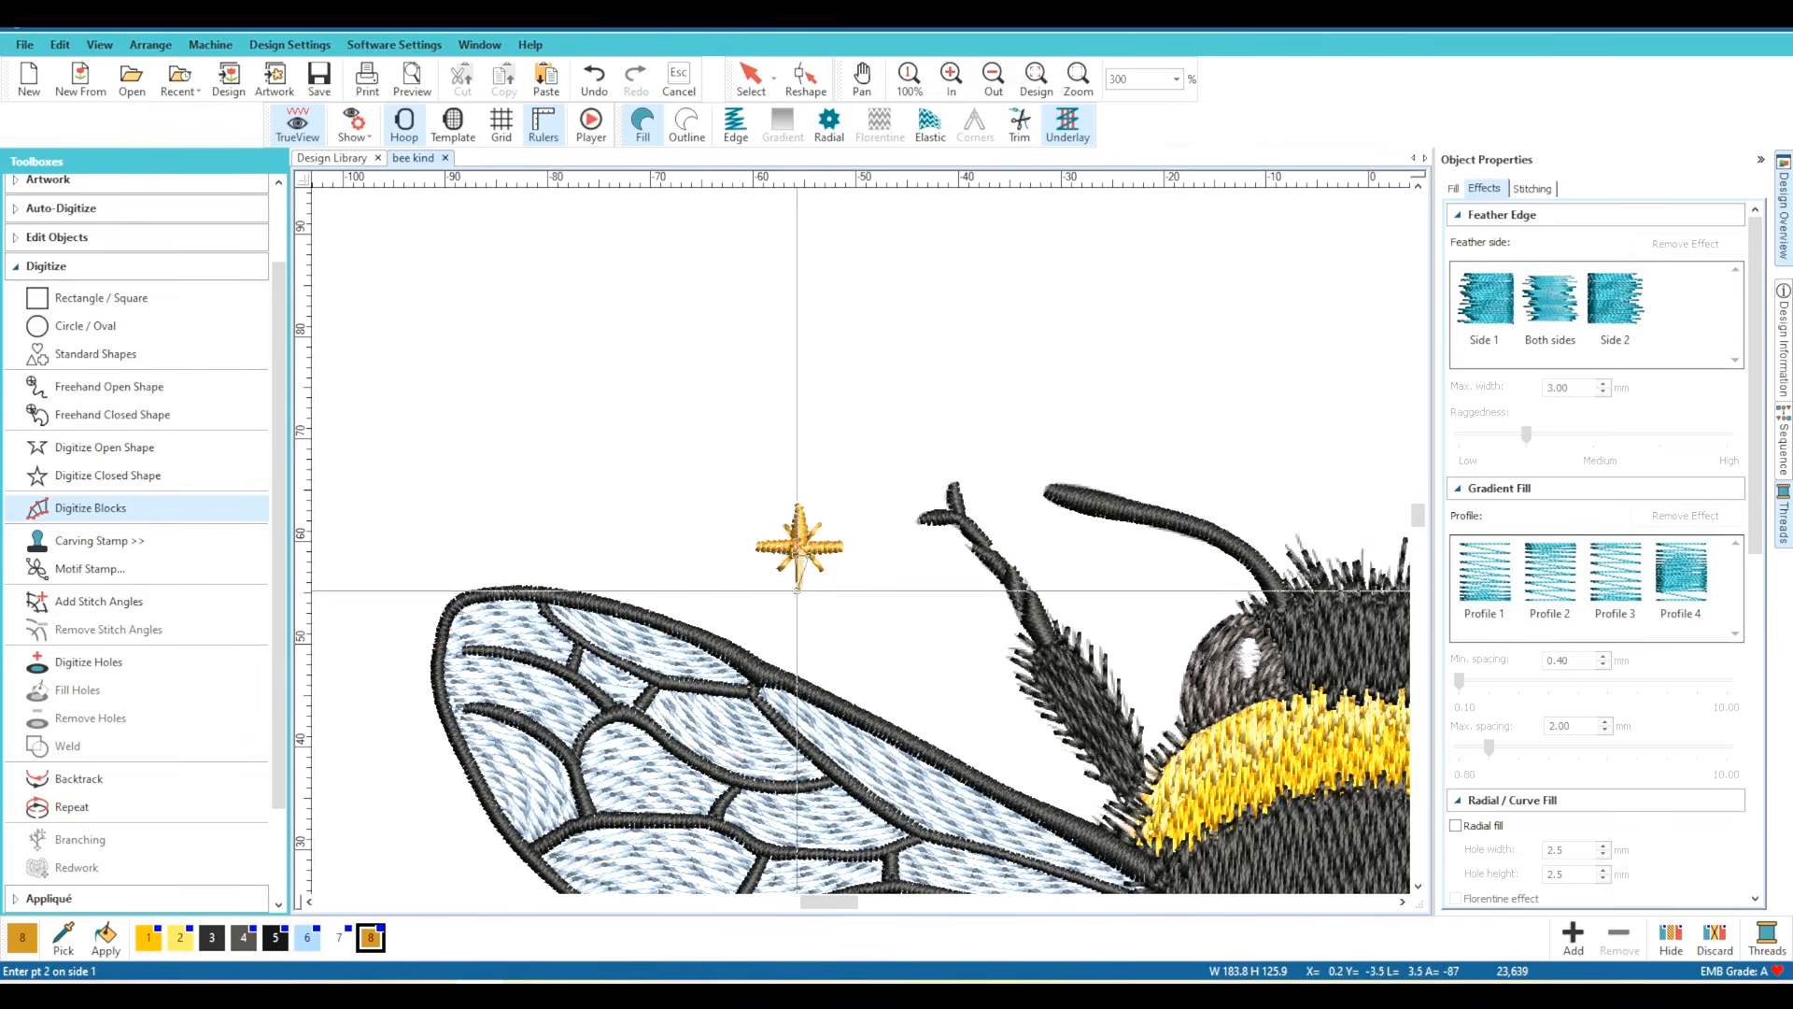
left_click(797, 590)
left_click(803, 589)
key("Return")
key("Escape")
Group all parts of the star and enlarge it proportionally to about 8.7 × 9.0 mm
left_click_drag(715, 380, 908, 539)
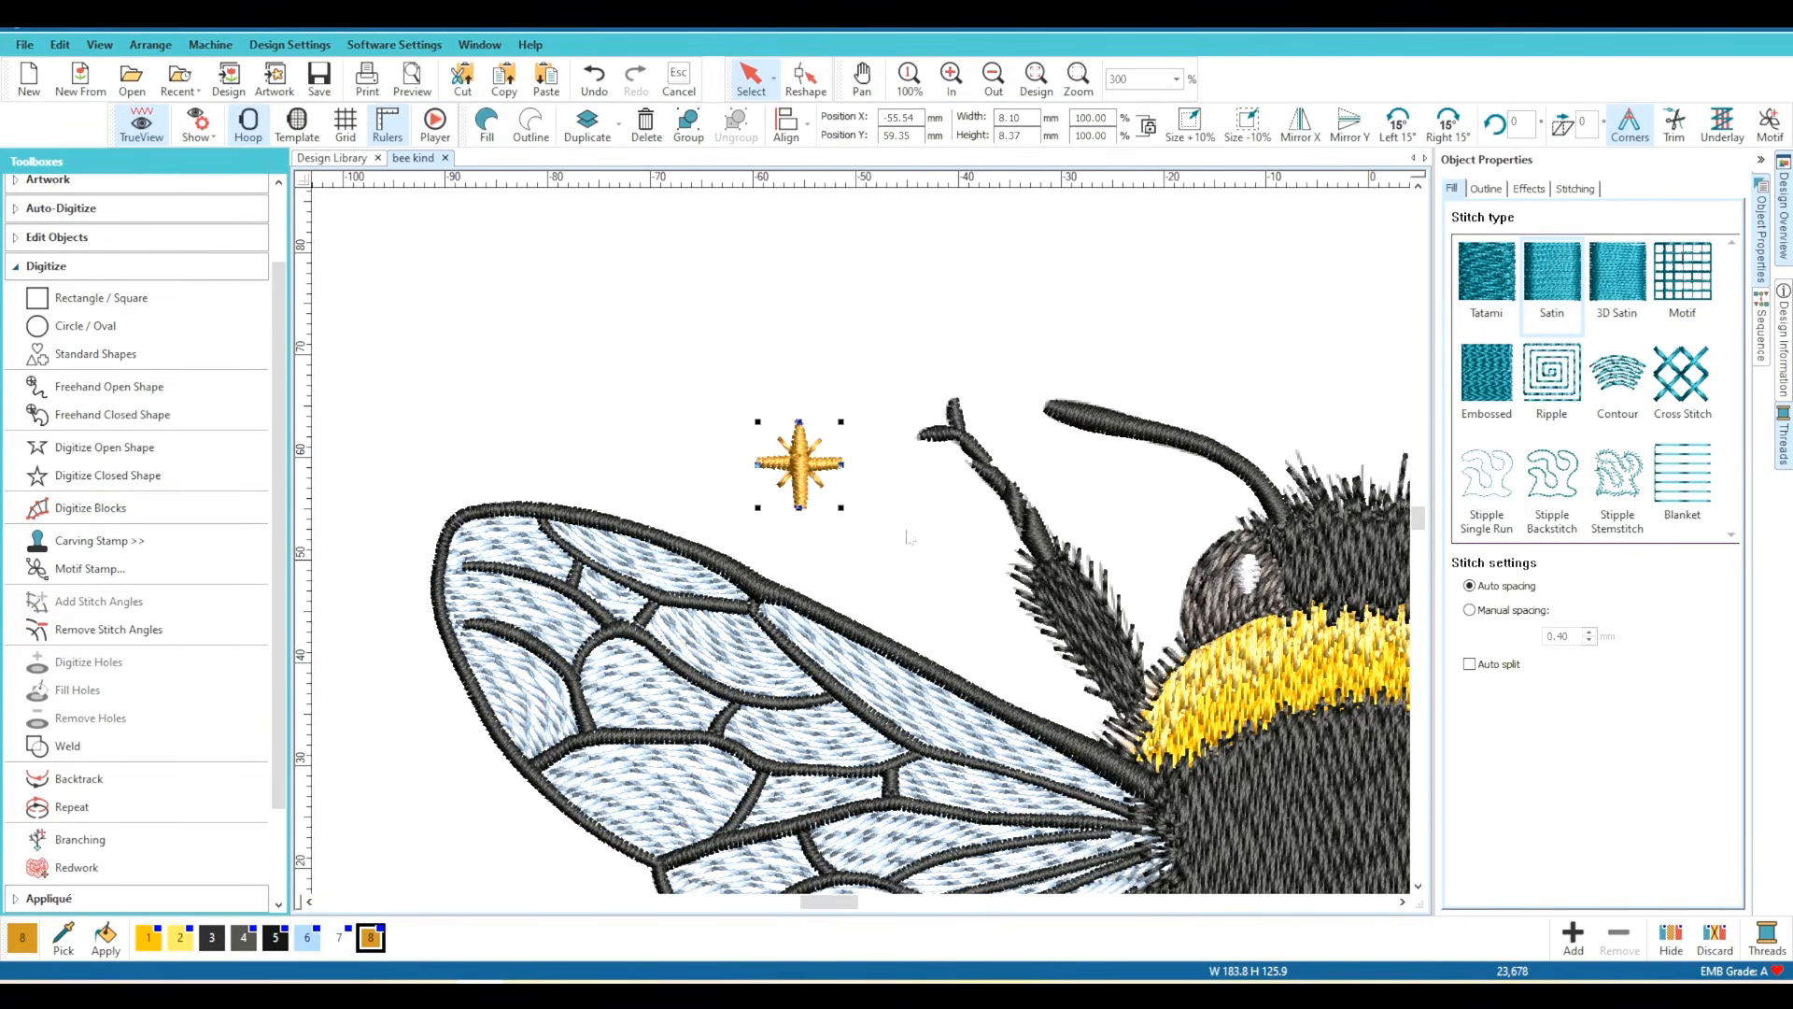
right_click(813, 467)
left_click(871, 501)
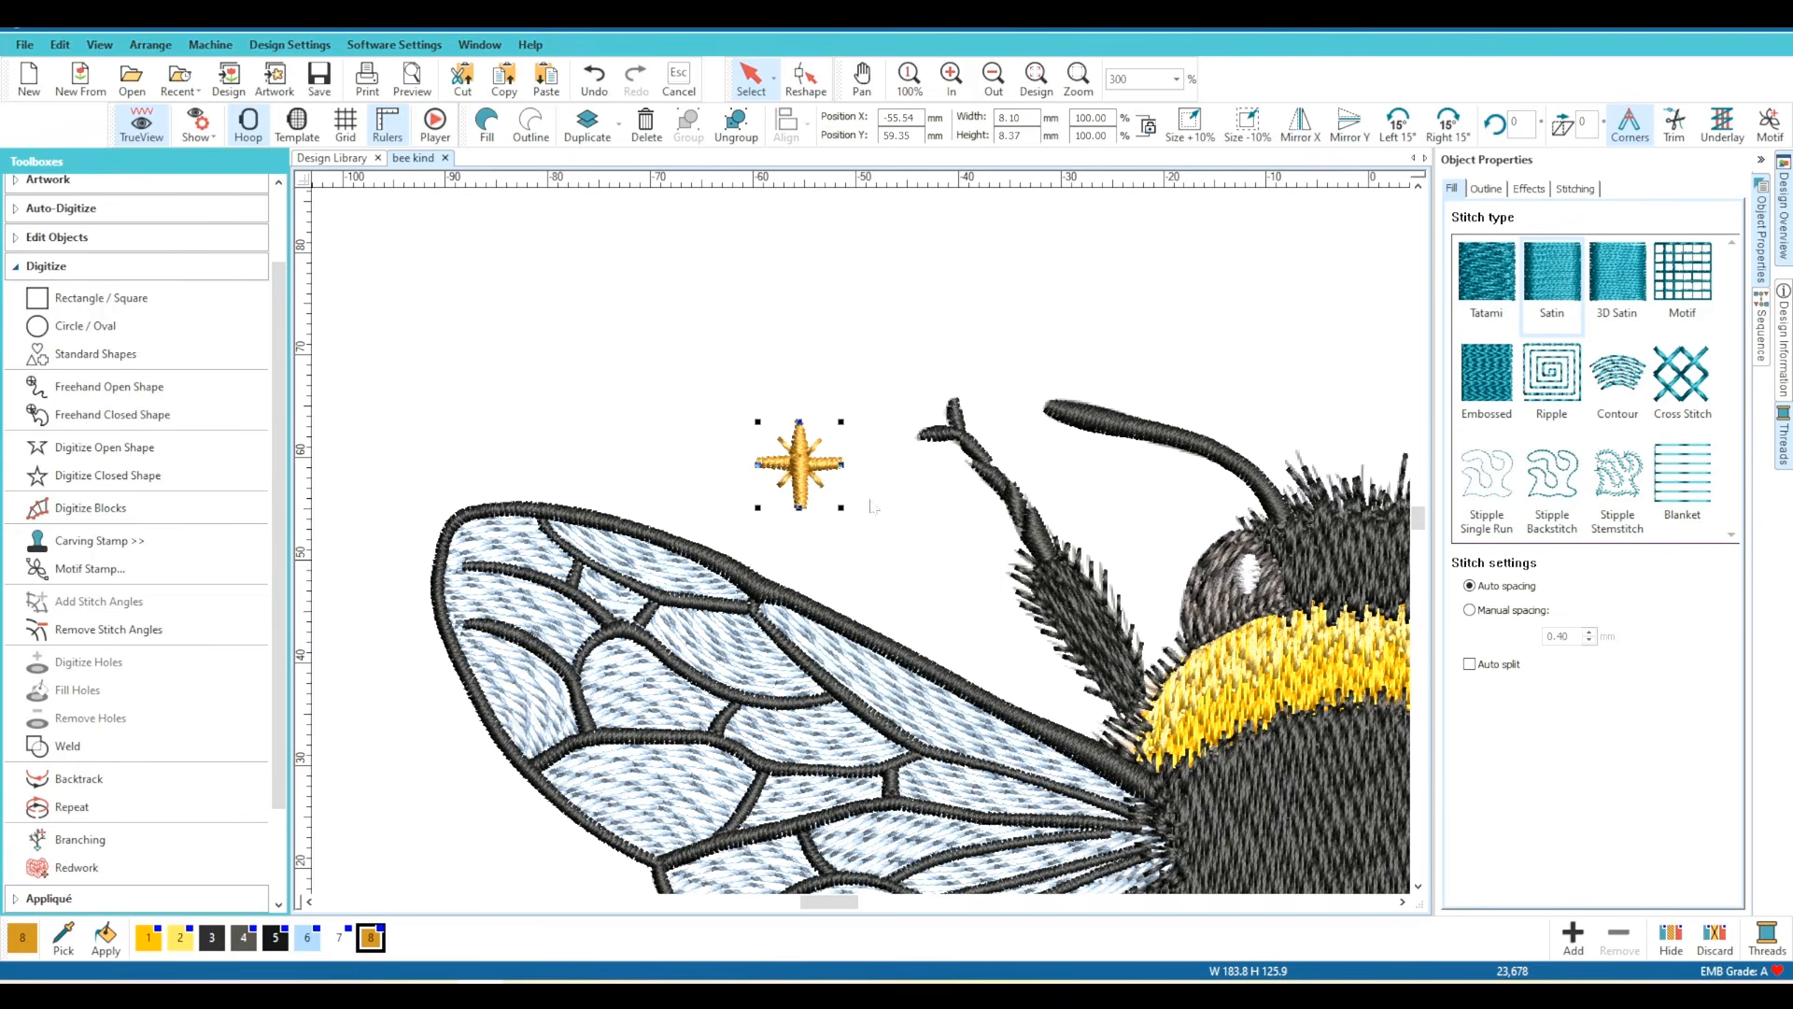
left_click_drag(757, 422, 752, 417)
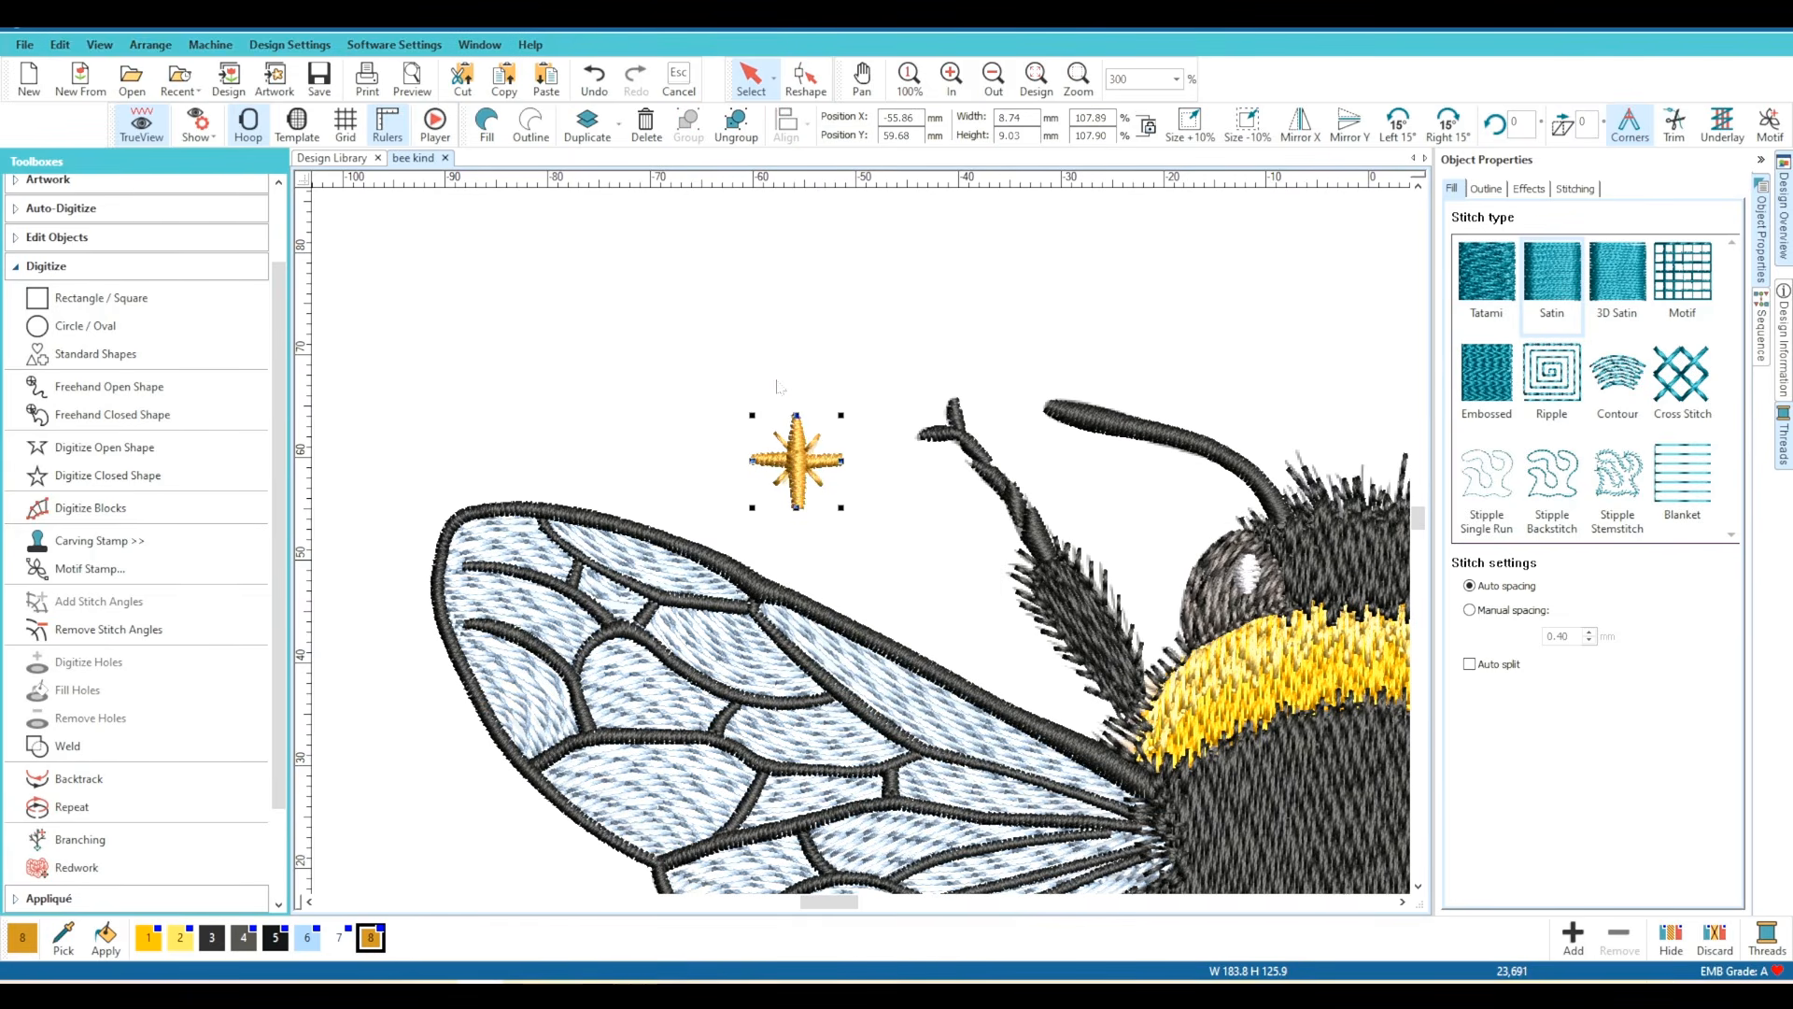
Spread copies of the grouped star around the bee, nine stars in all, and compare the layout with and without the artwork
left_click(1176, 80)
left_click(1128, 149)
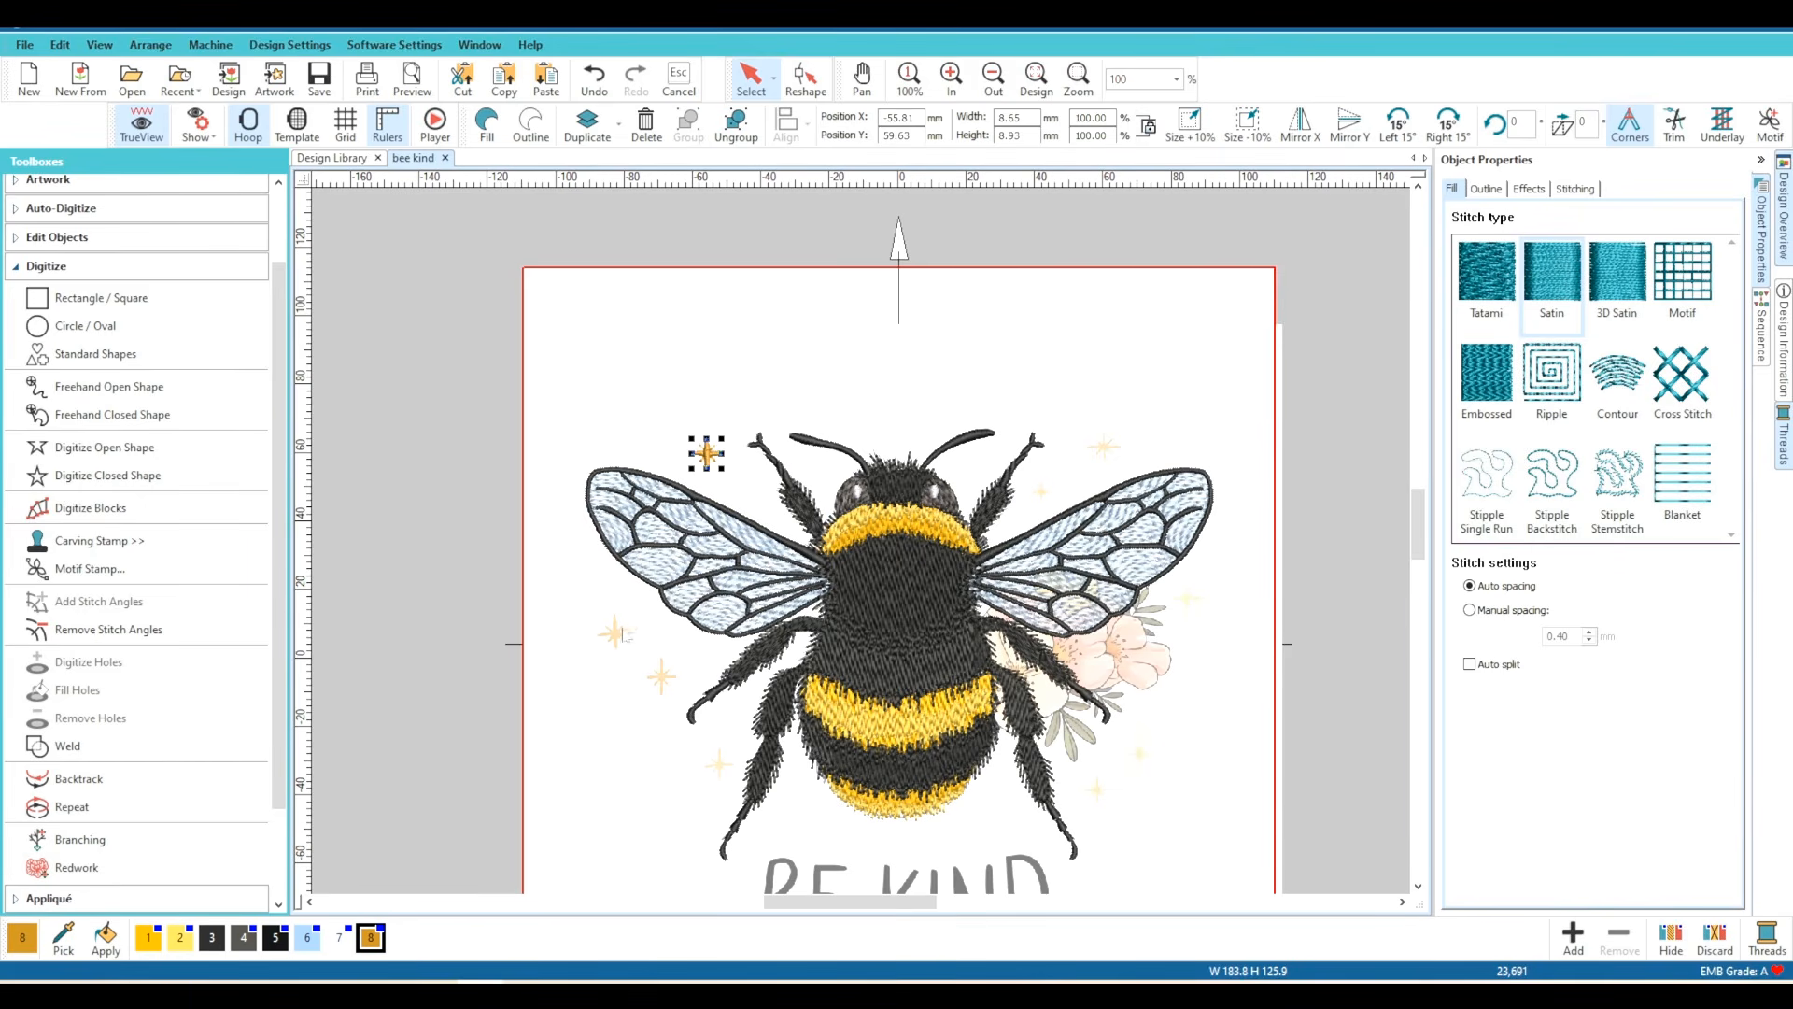
mouse_move(707, 455)
left_mouse_down()
mouse_move(610, 630)
mouse_move(692, 531)
mouse_move(934, 682)
mouse_move(1000, 768)
left_mouse_up()
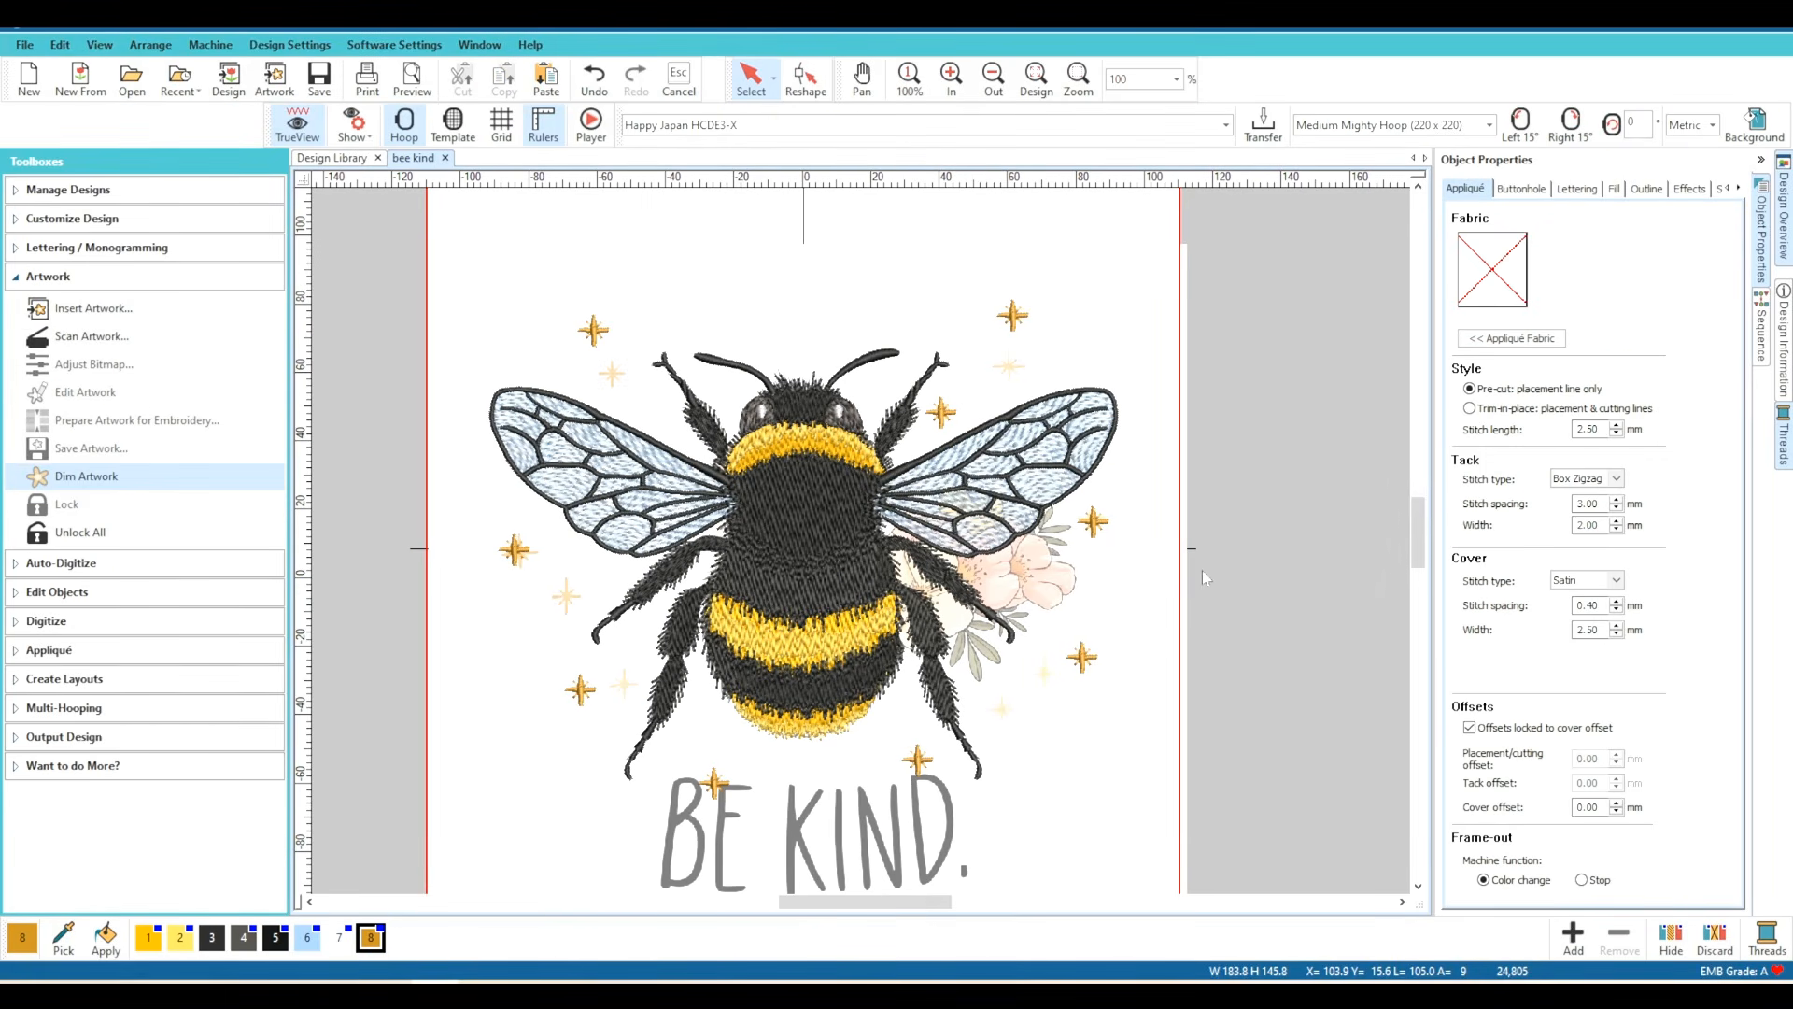
key("d")
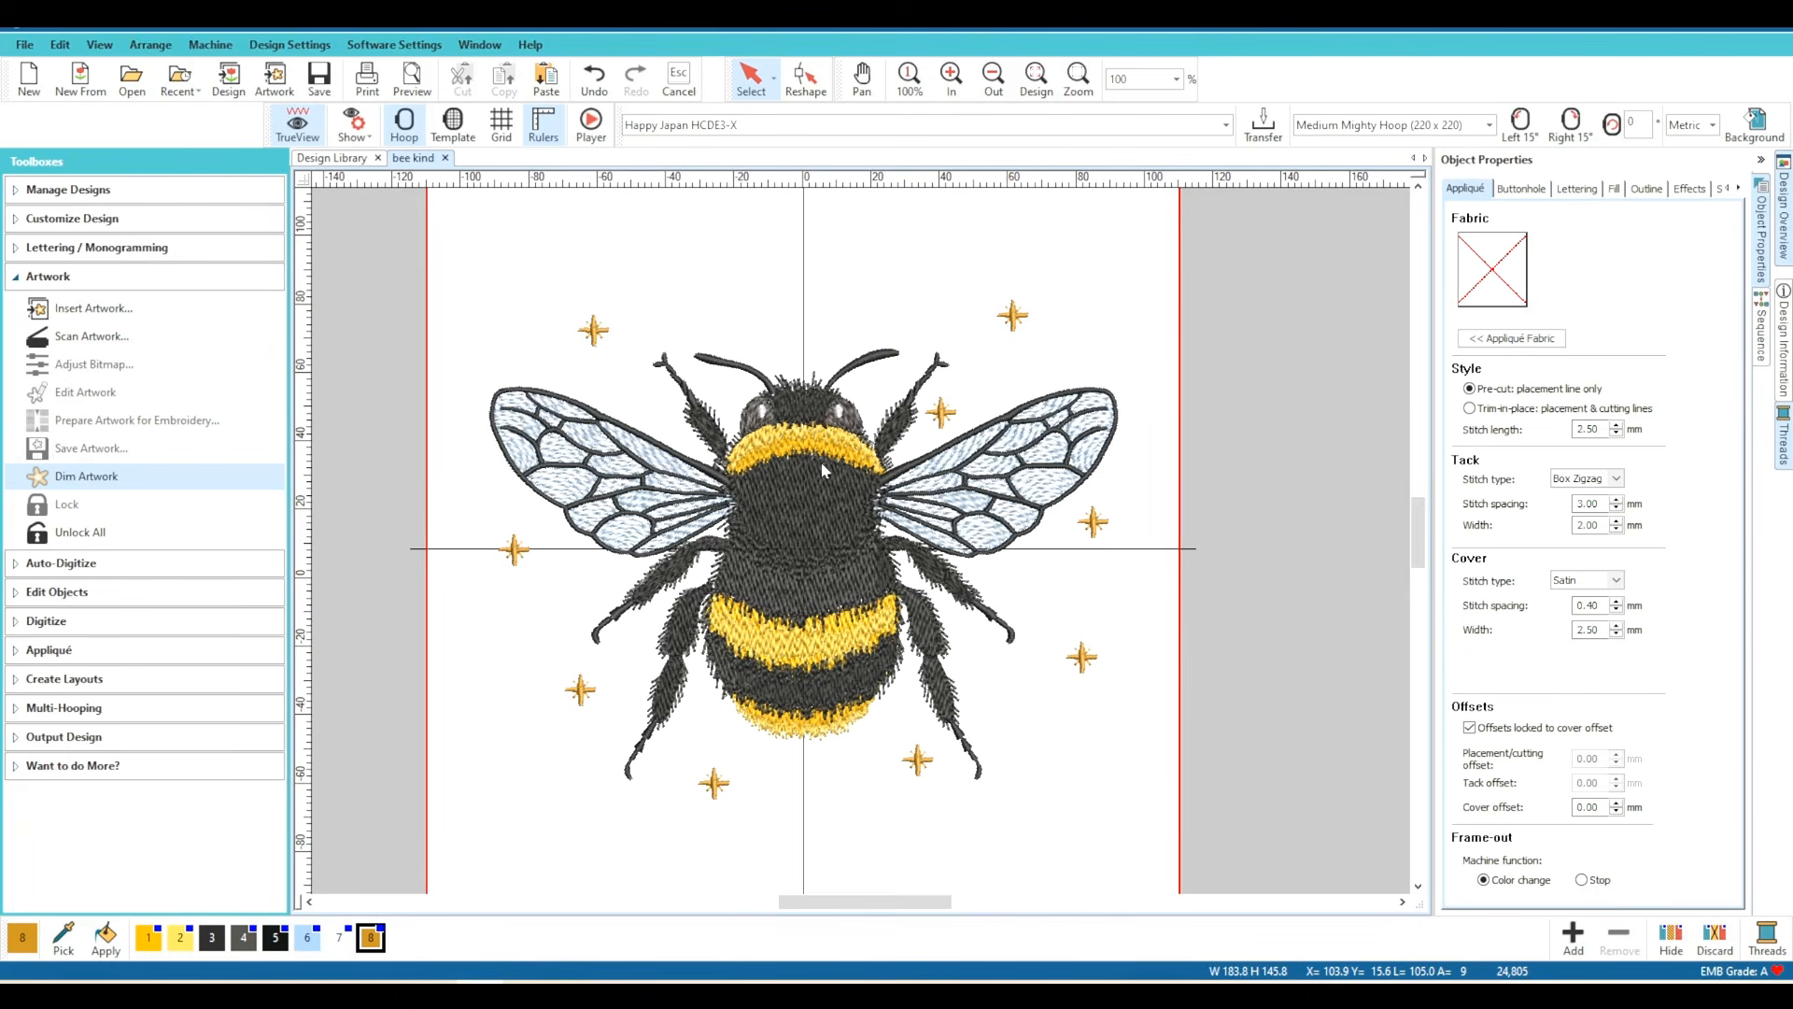
scroll(821, 462, "up", 1)
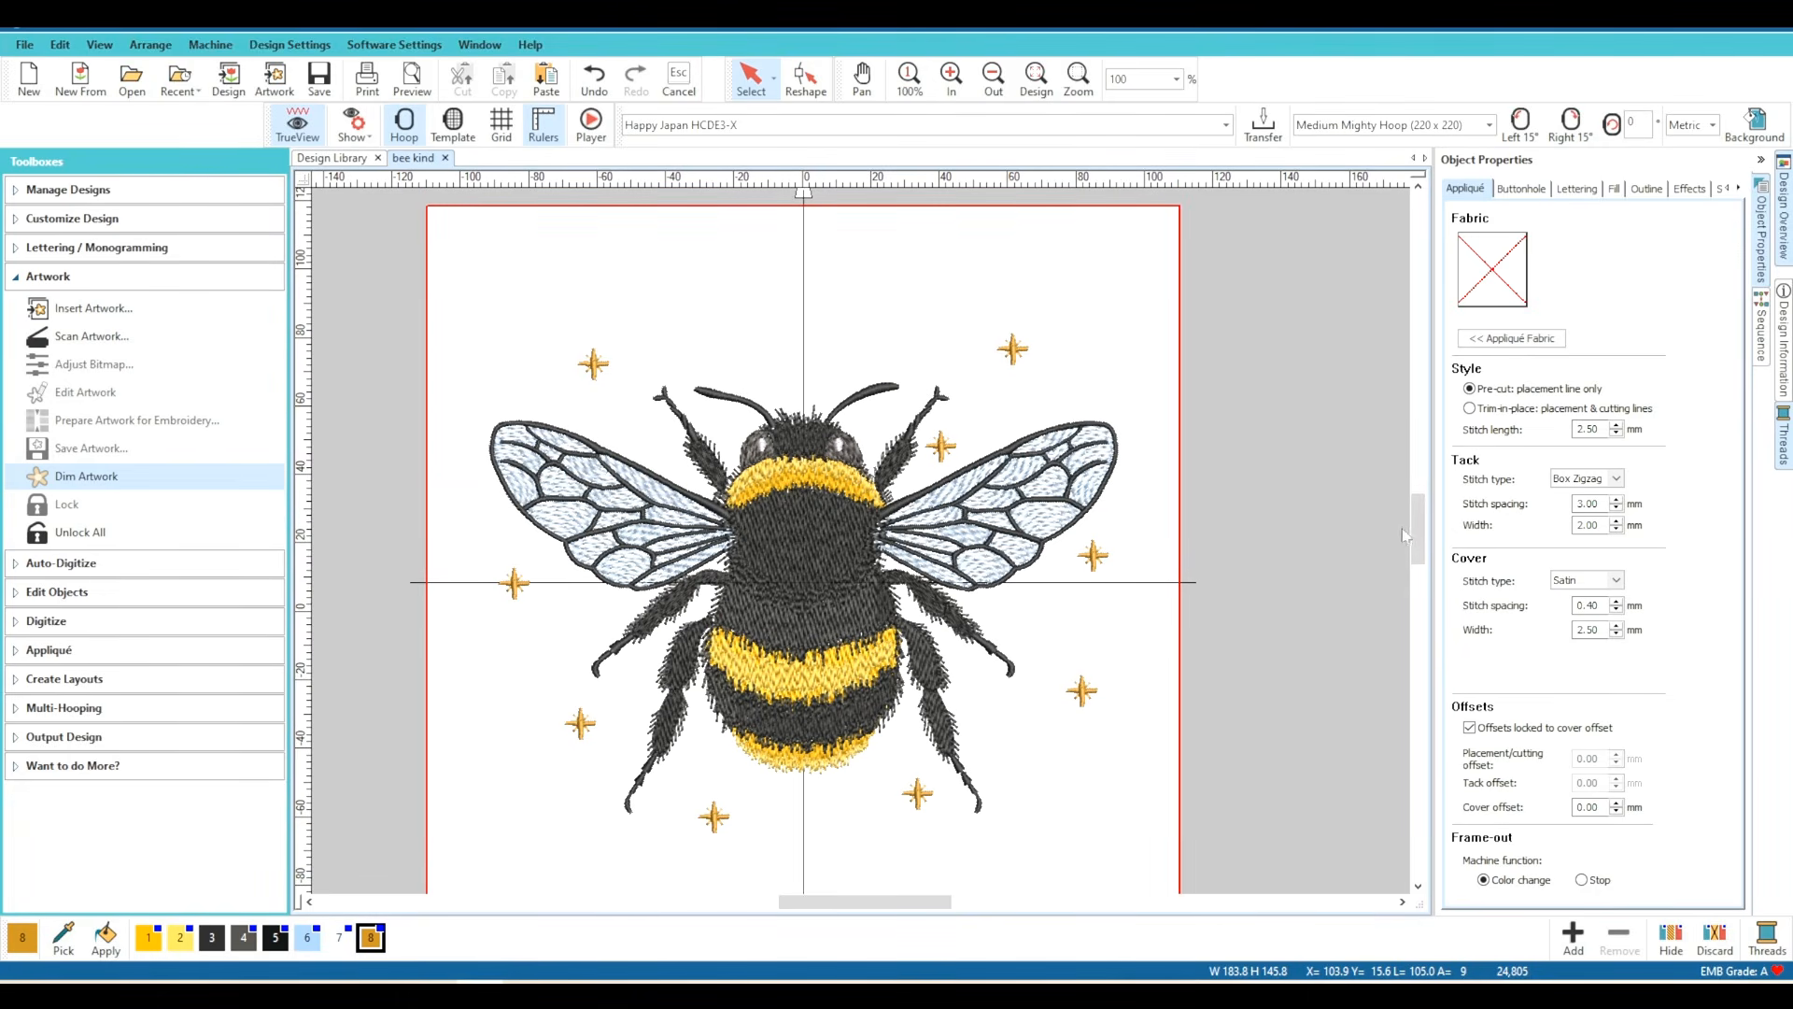
scroll(1410, 532, "down", 1)
Unlock the Be Kind background artwork and delete it from the design
left_click(1763, 336)
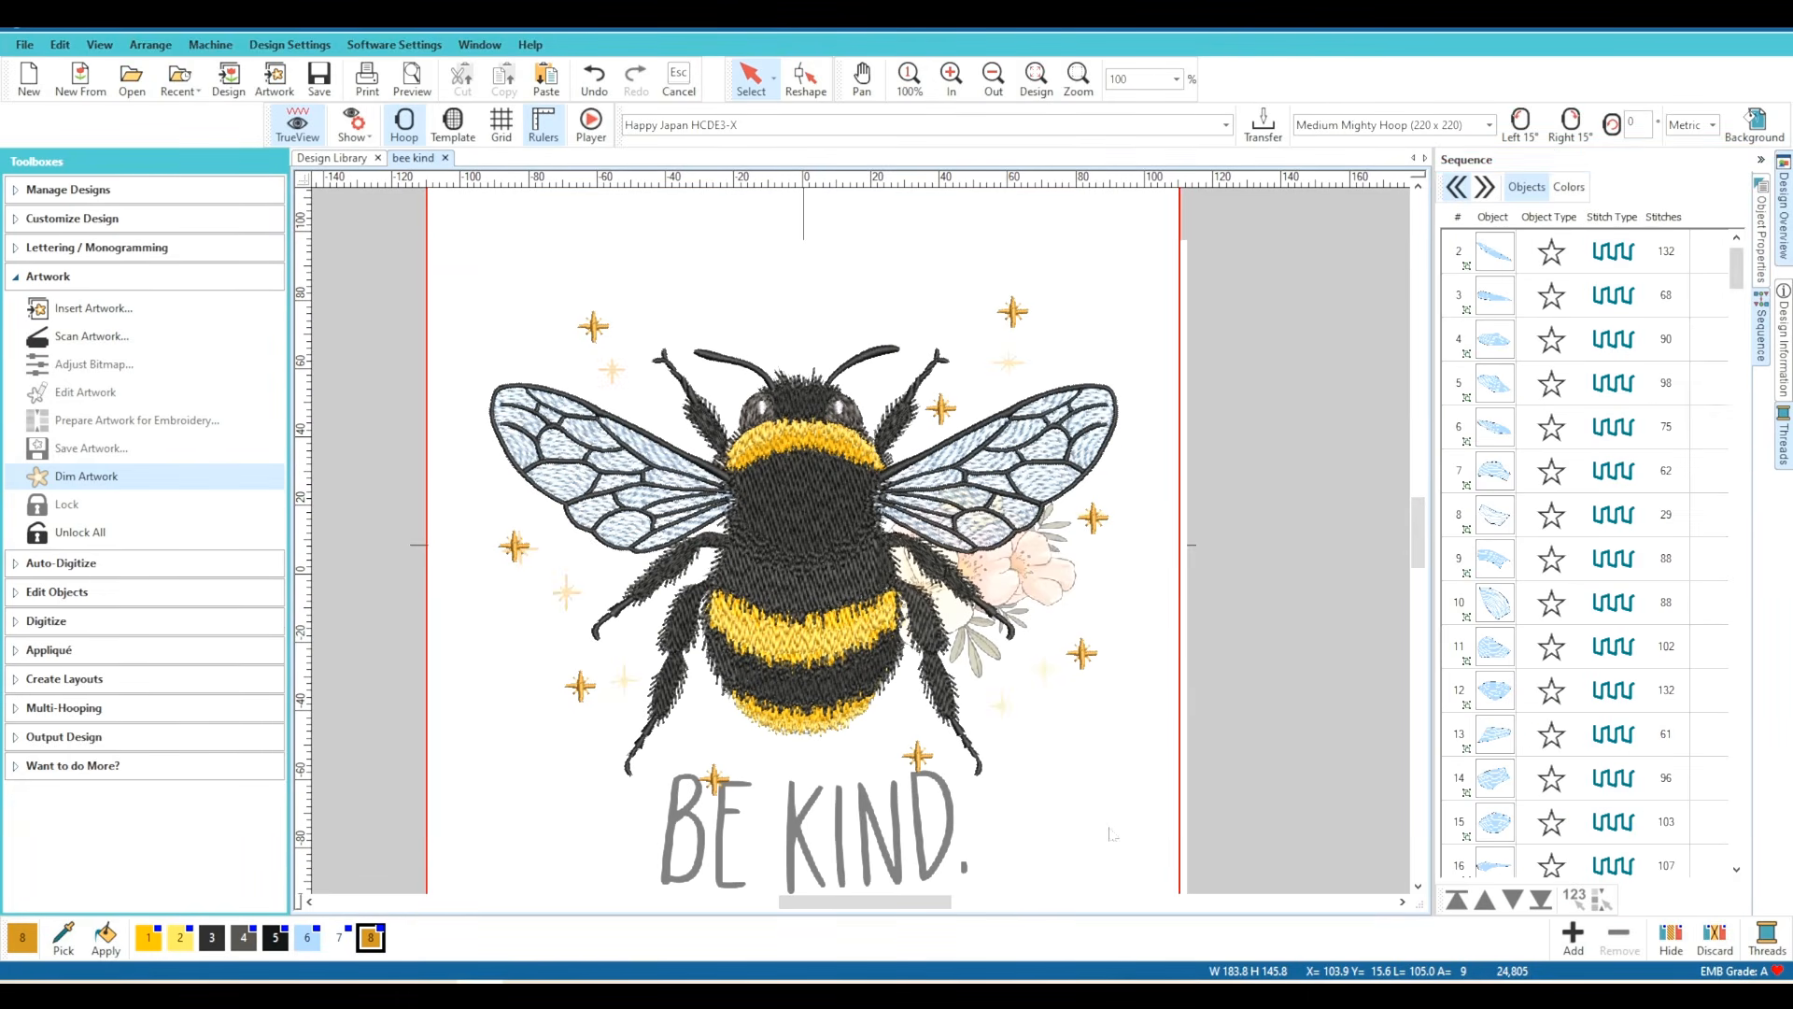
right_click(1110, 492)
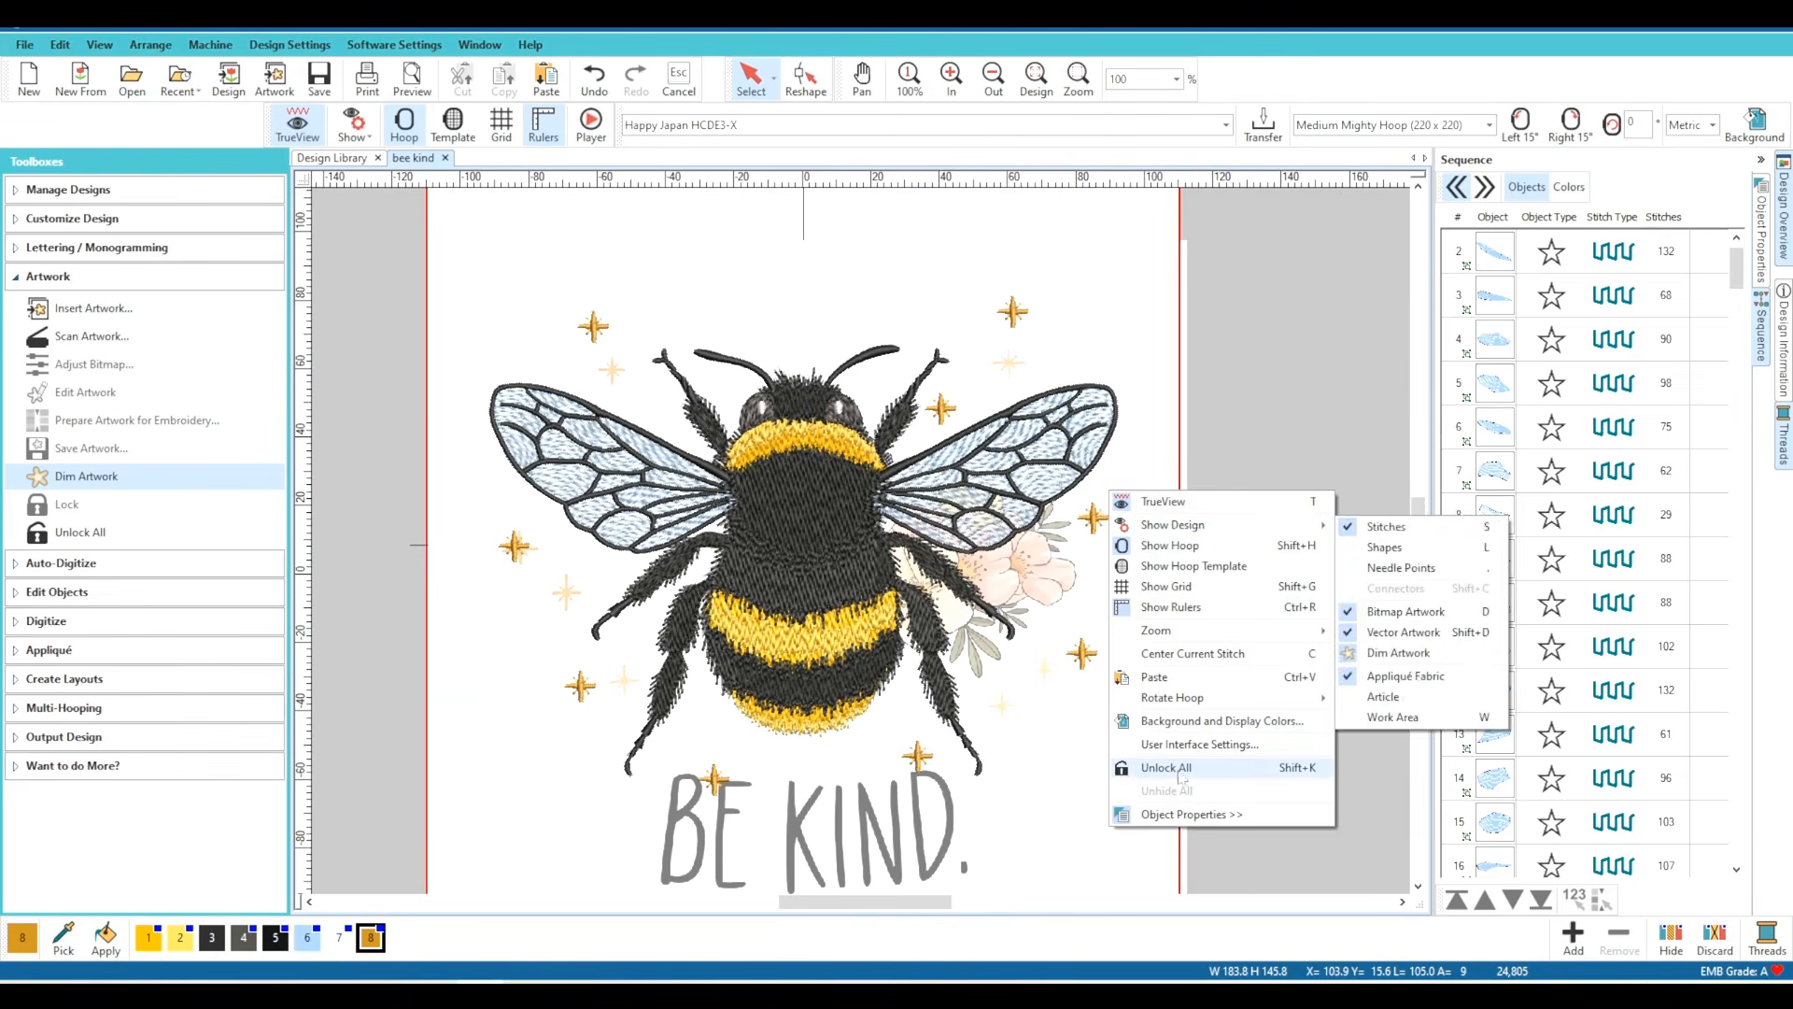
left_click(1158, 767)
key("Delete")
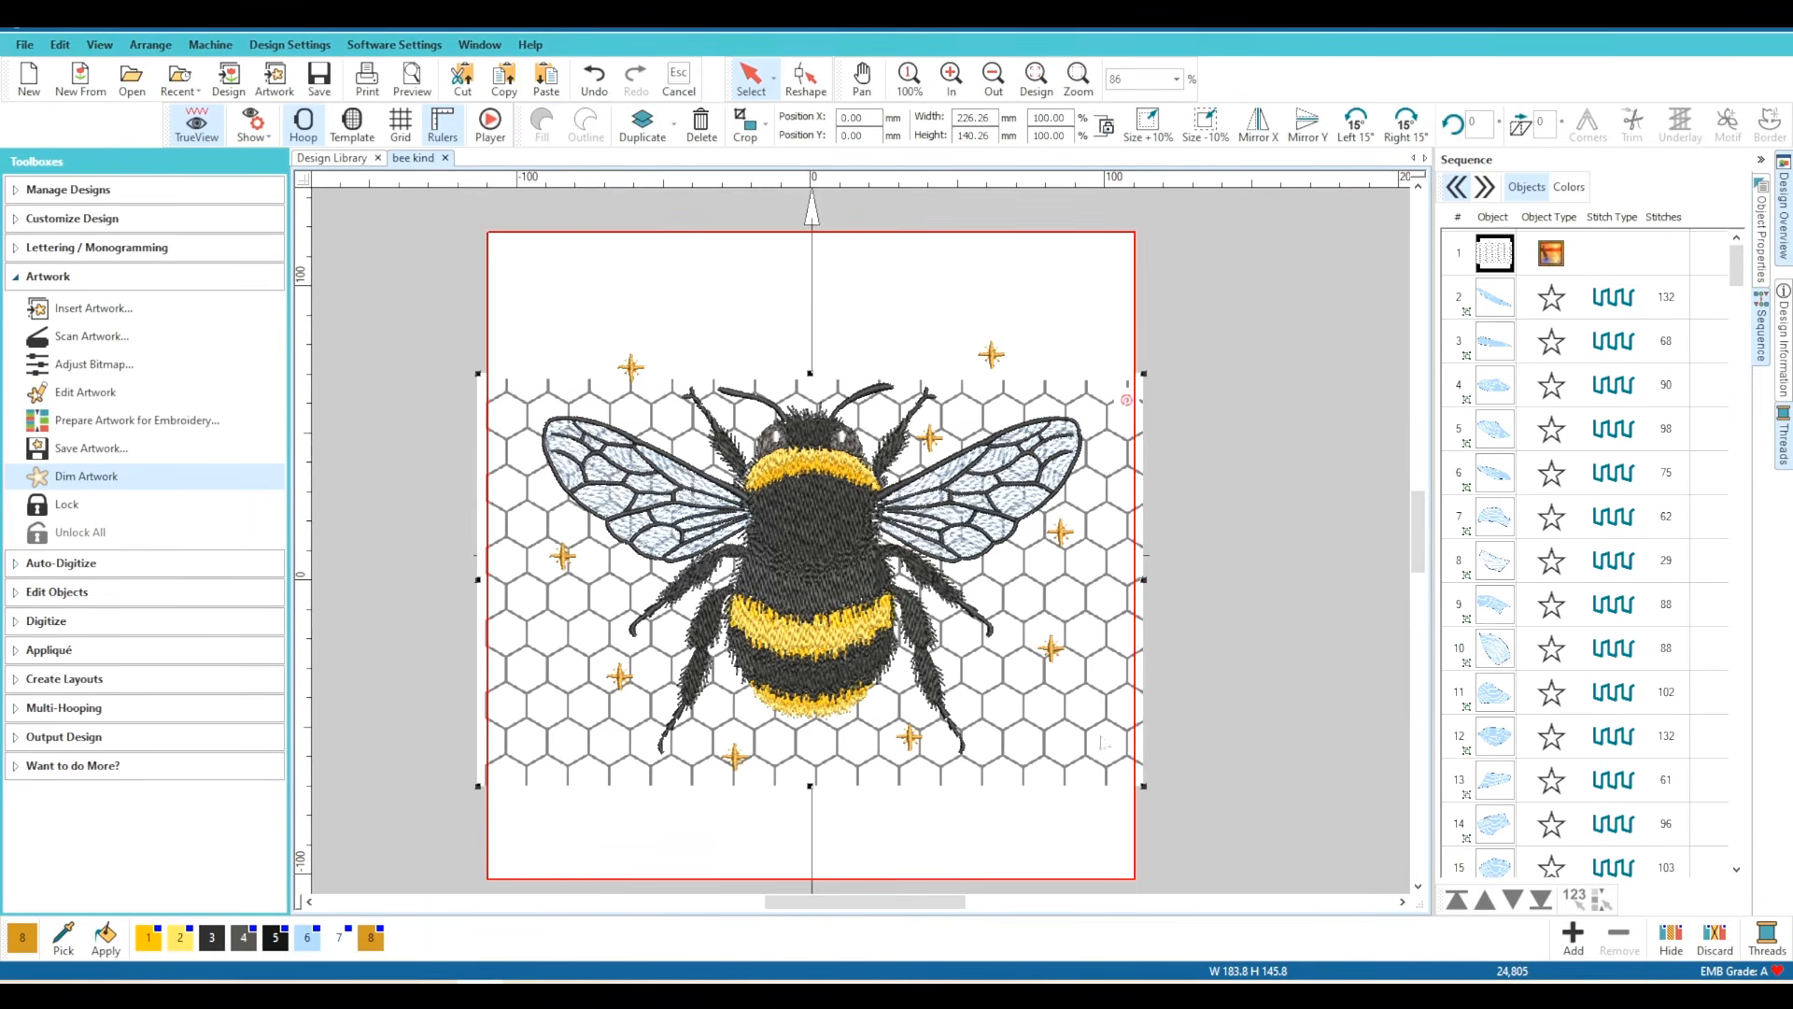
Enlarge the honeycomb artwork proportionally and position it so that its hexagons cover the whole hoop
left_click_drag(1102, 743, 1350, 775)
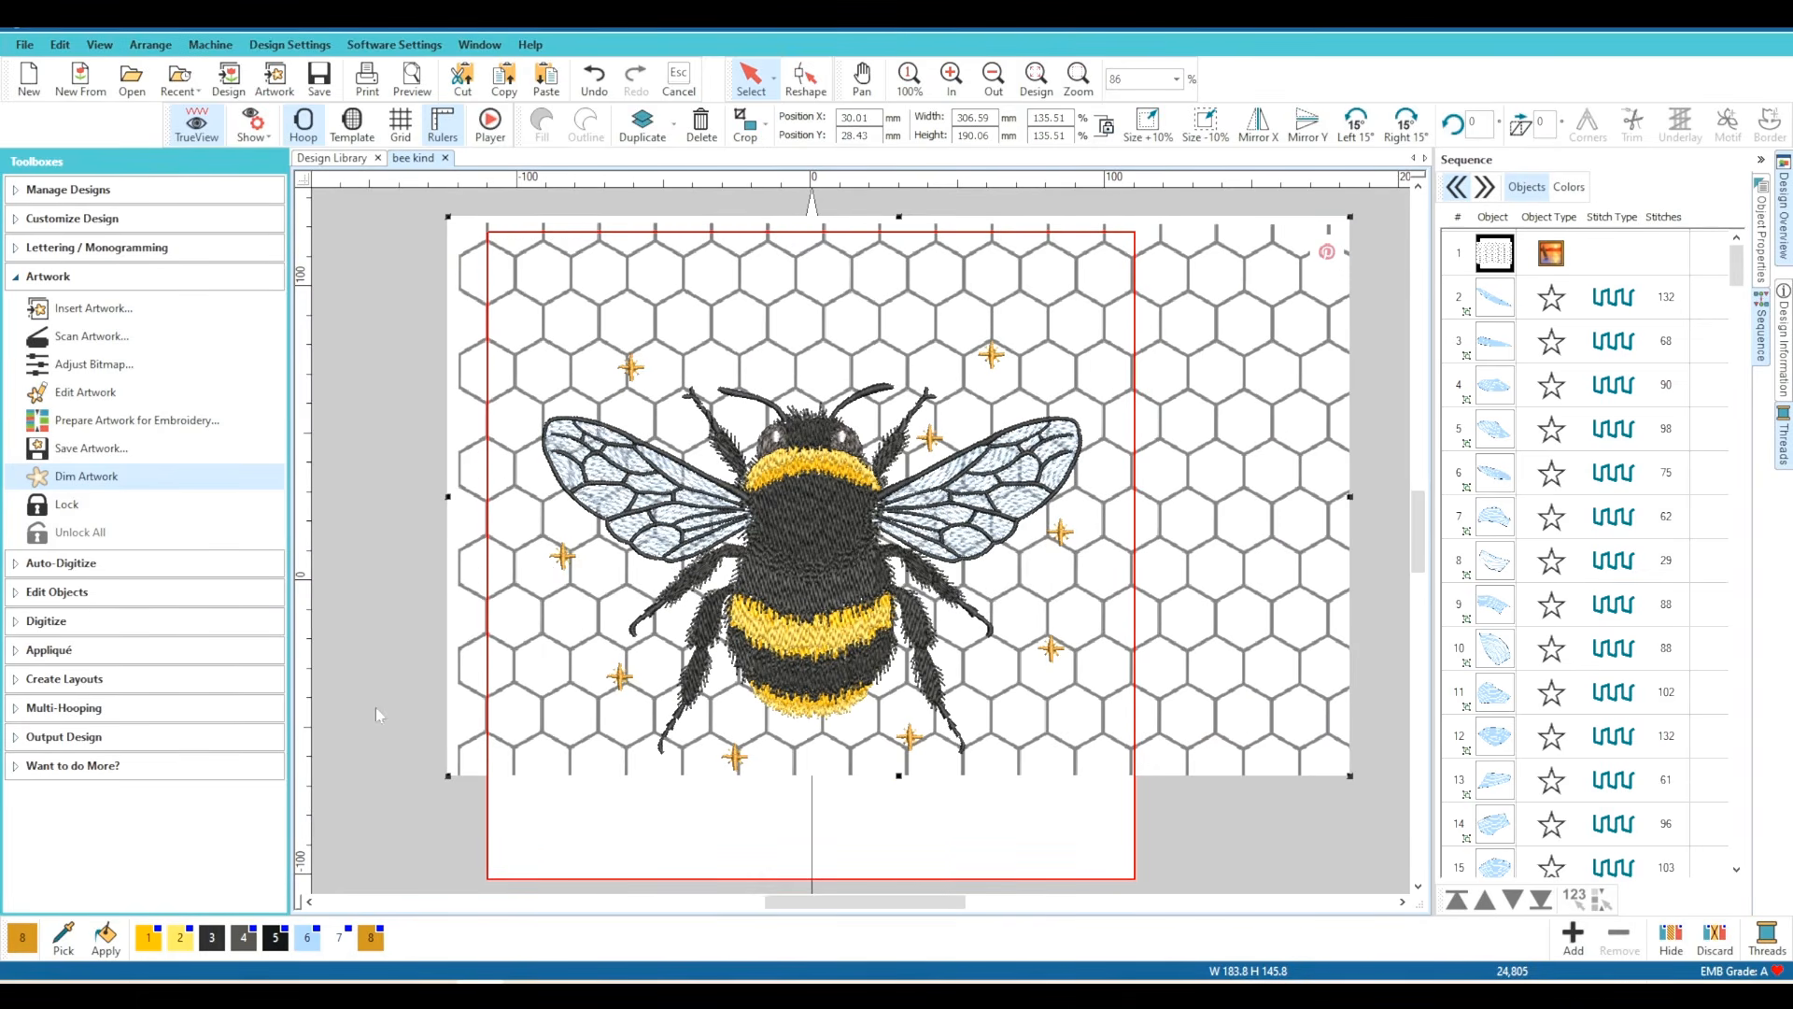
left_click_drag(455, 785, 253, 896)
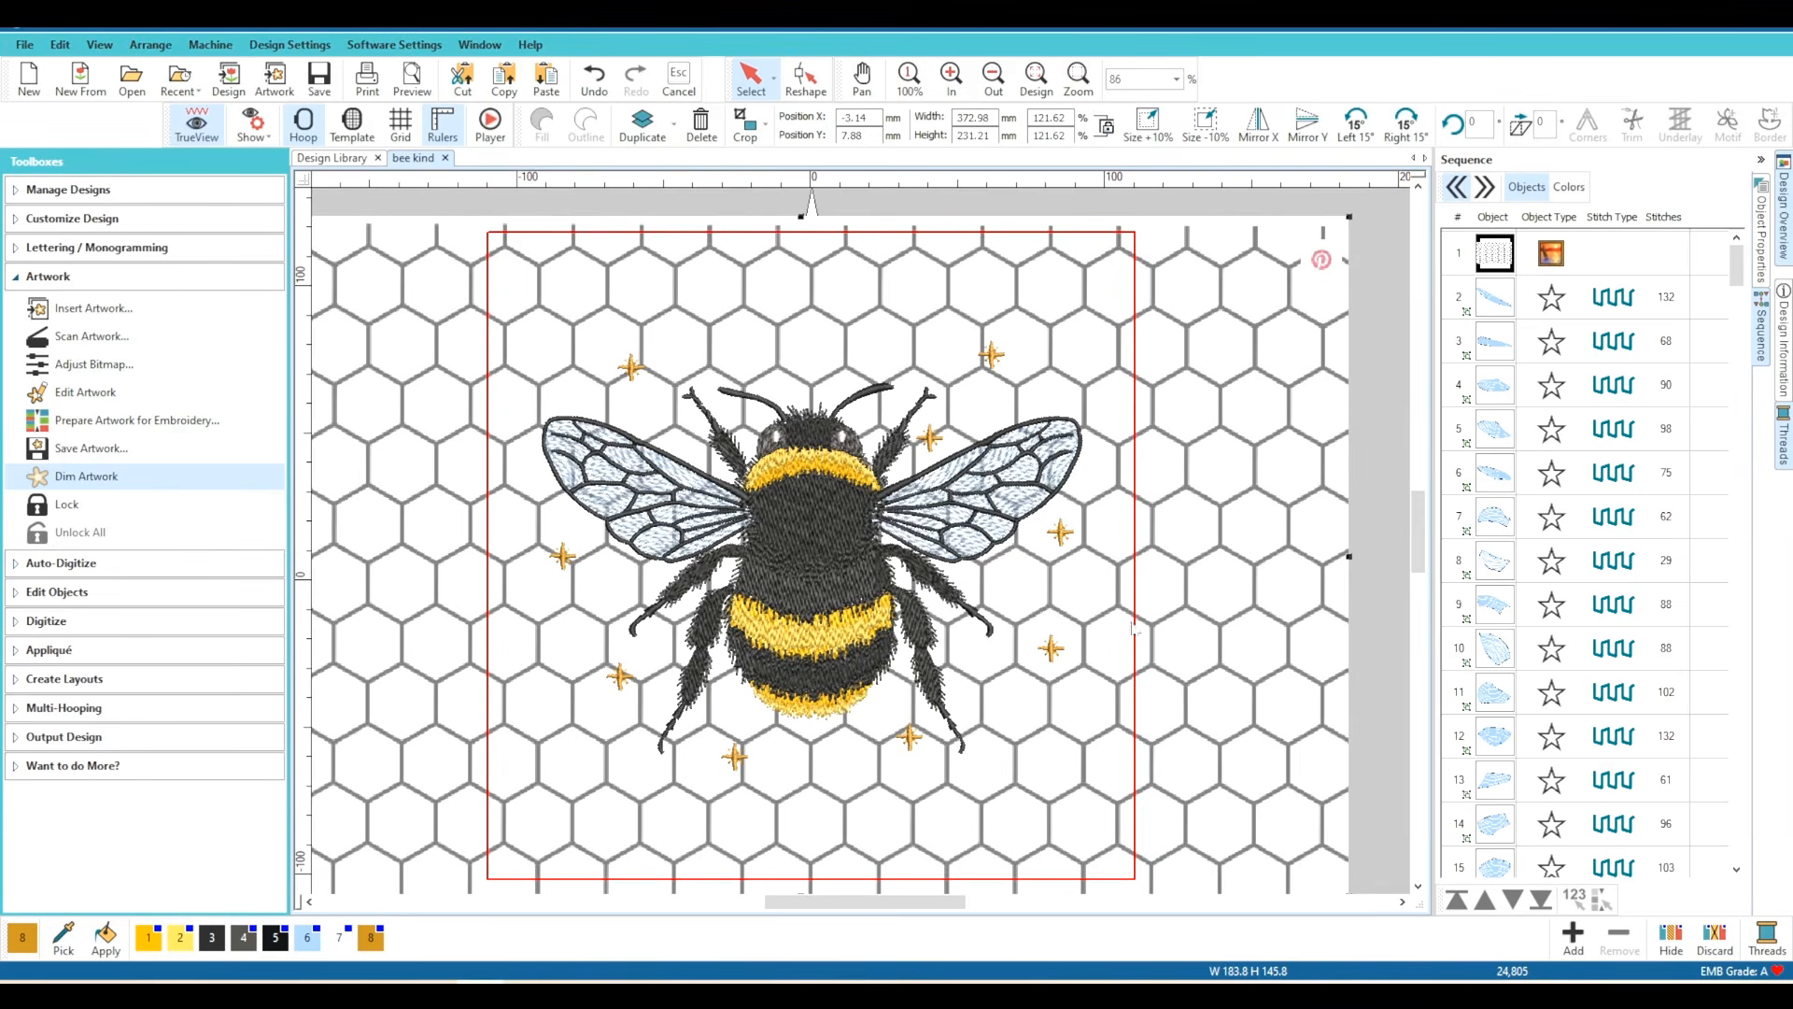
left_click_drag(1181, 679, 1170, 664)
left_click_drag(1340, 203, 1288, 249)
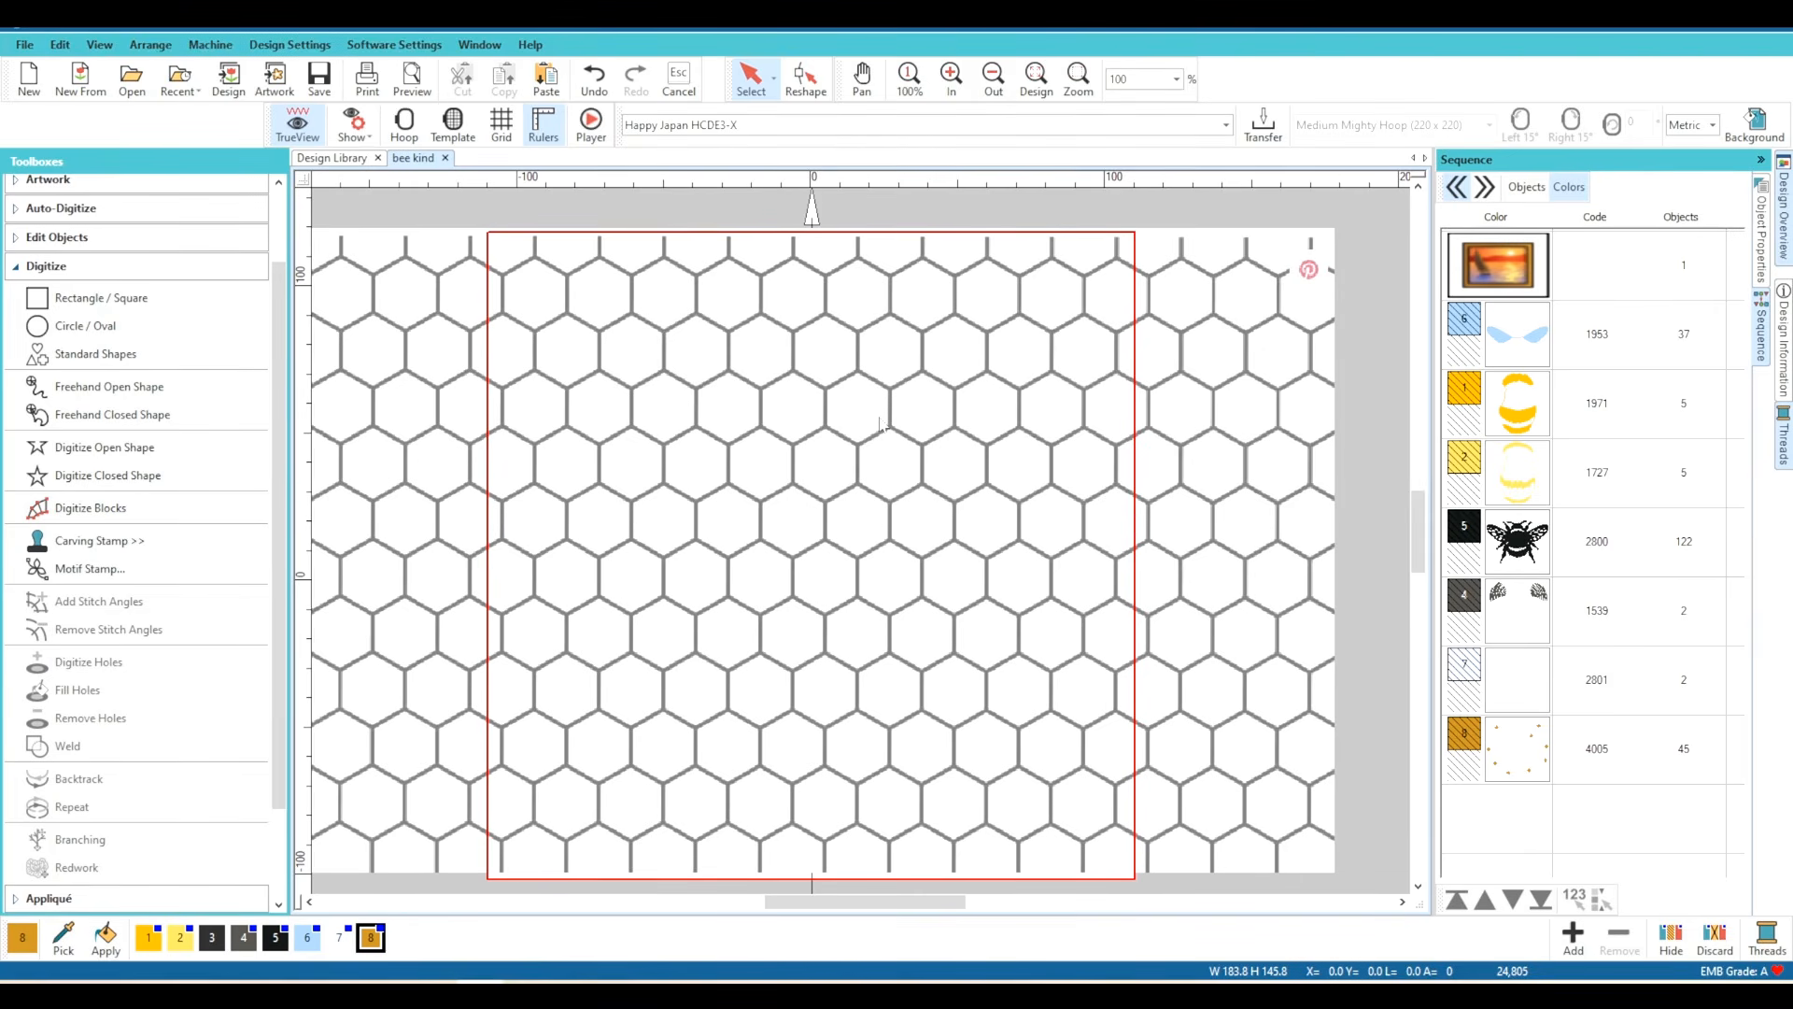
Digitize the top row of honeycomb hexagons with their connecting lines below as single-run outlines in gold
left_click(1761, 238)
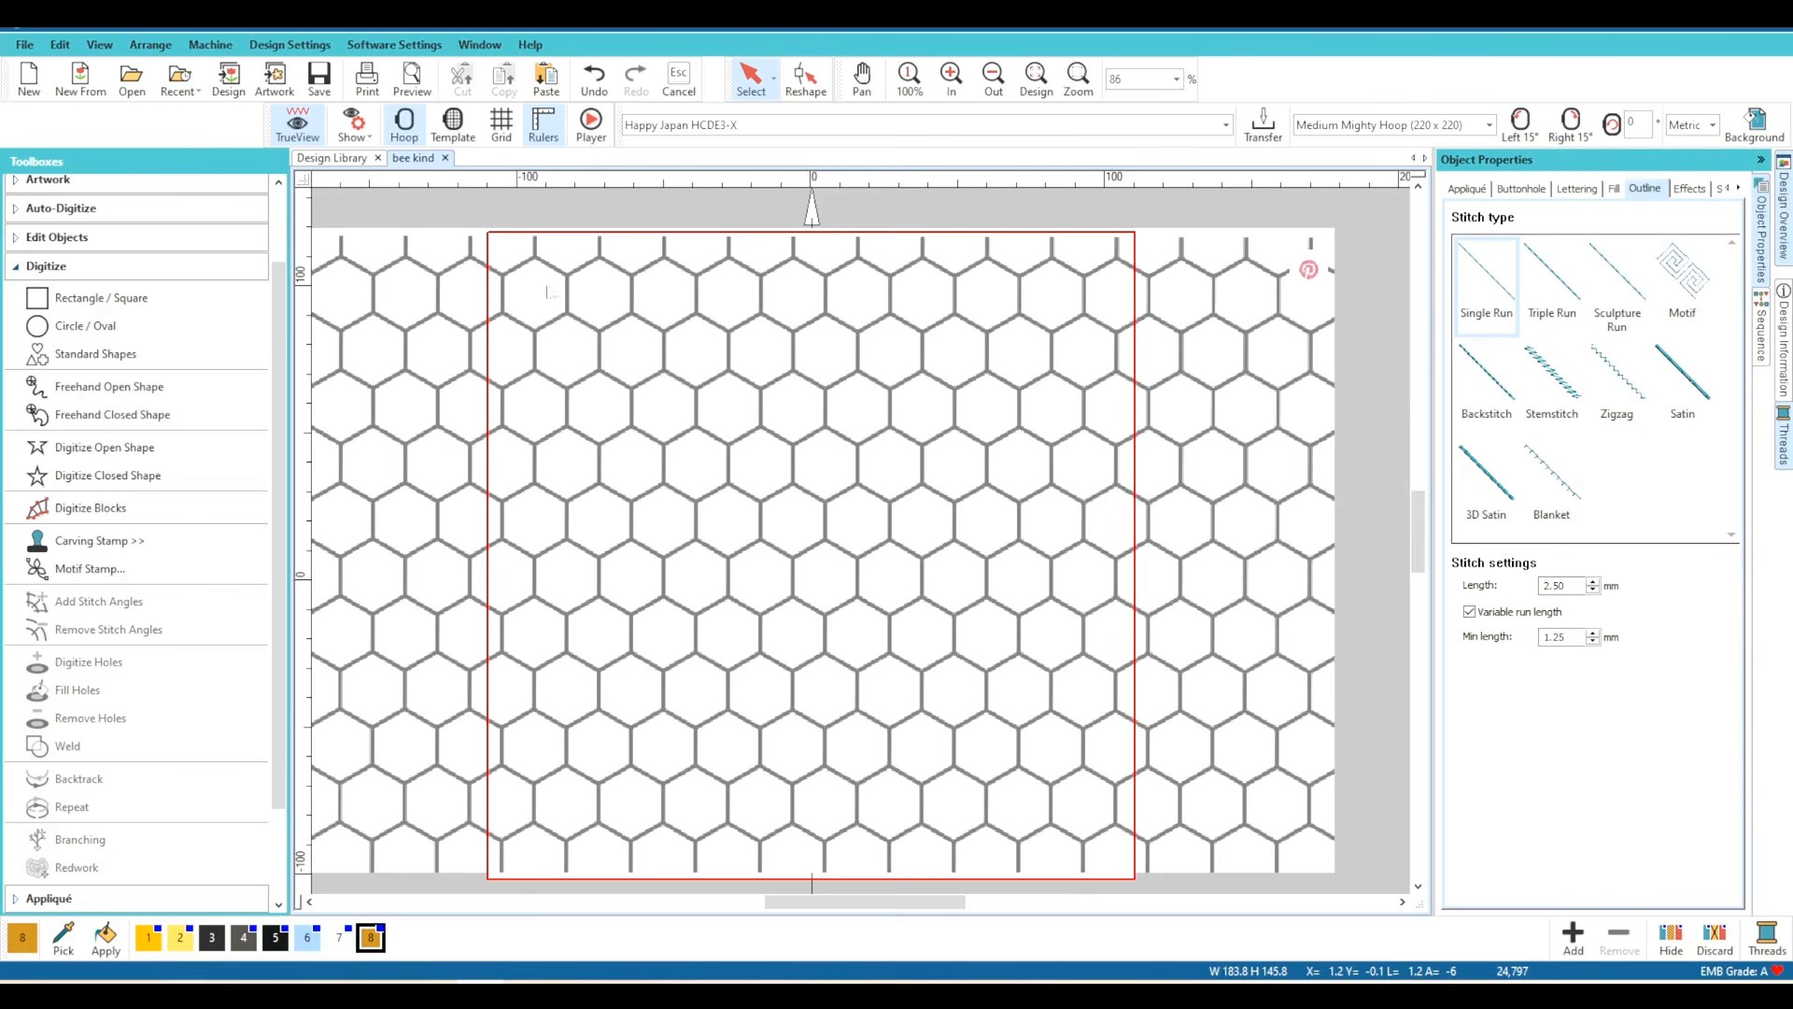
left_click(1176, 80)
left_click(1128, 233)
left_click(1150, 84)
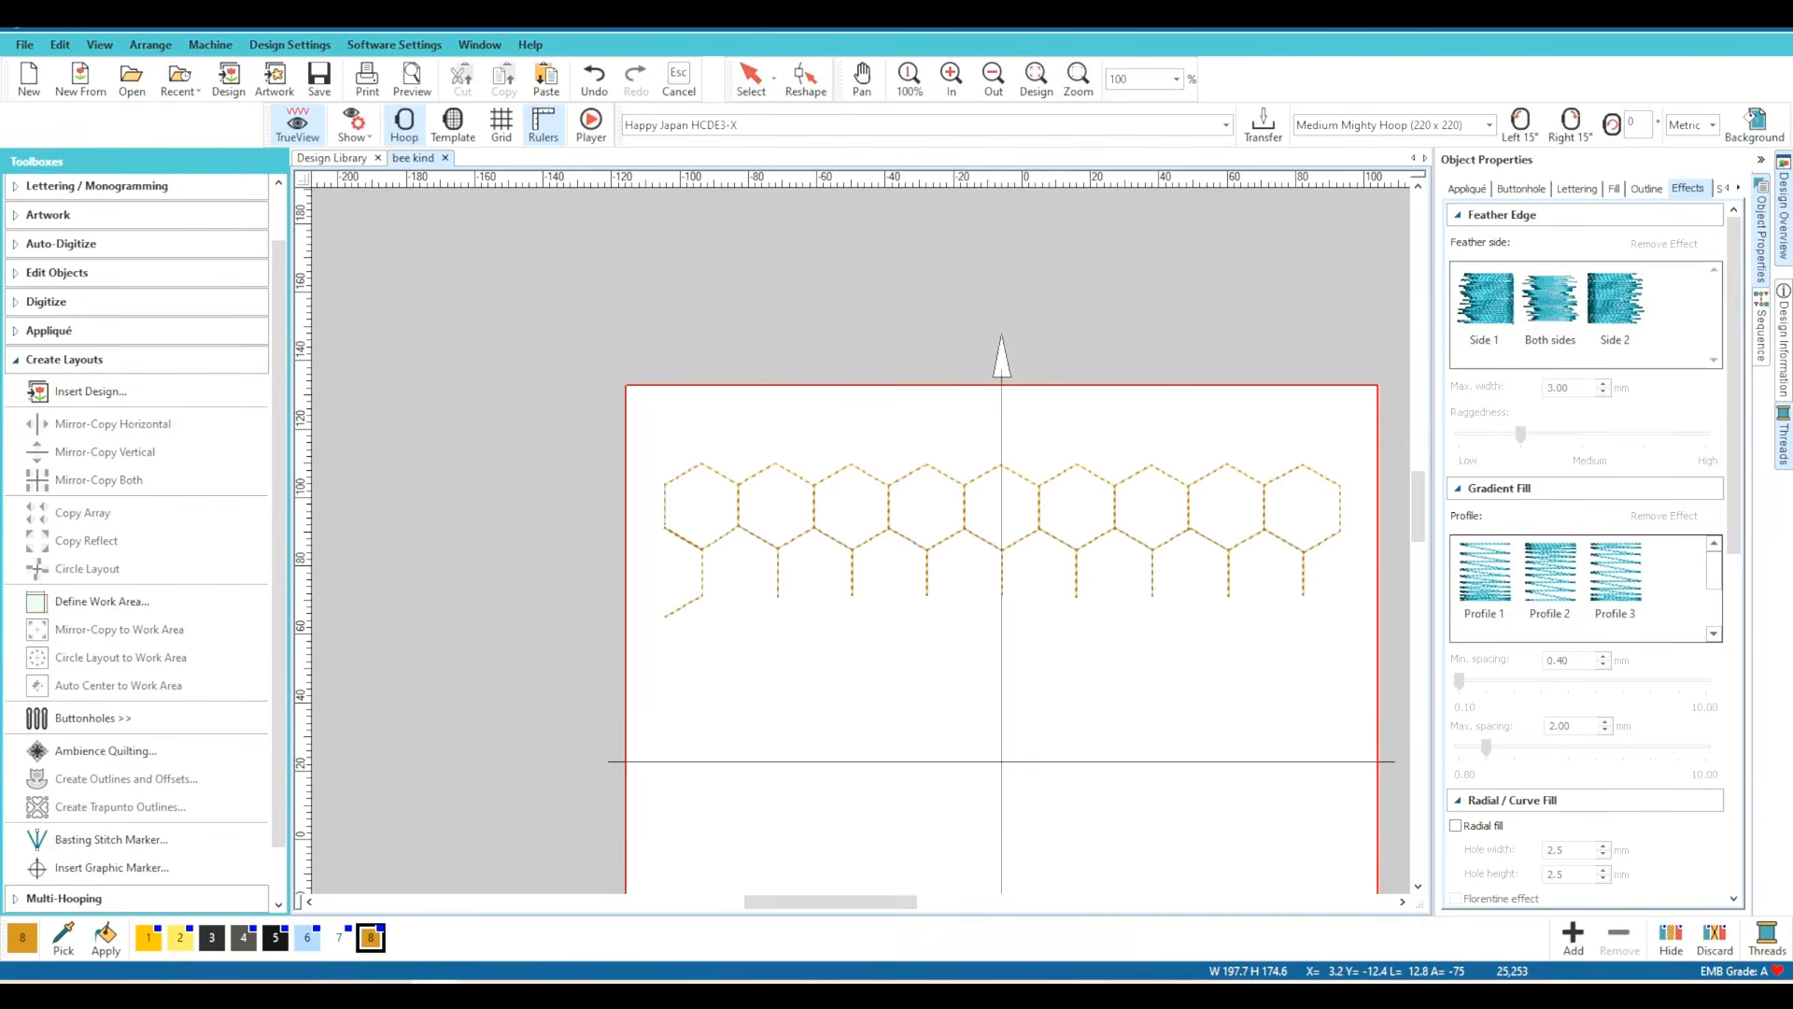
Select all outlines of the digitized top honeycomb row and group them
left_click_drag(861, 903, 870, 903)
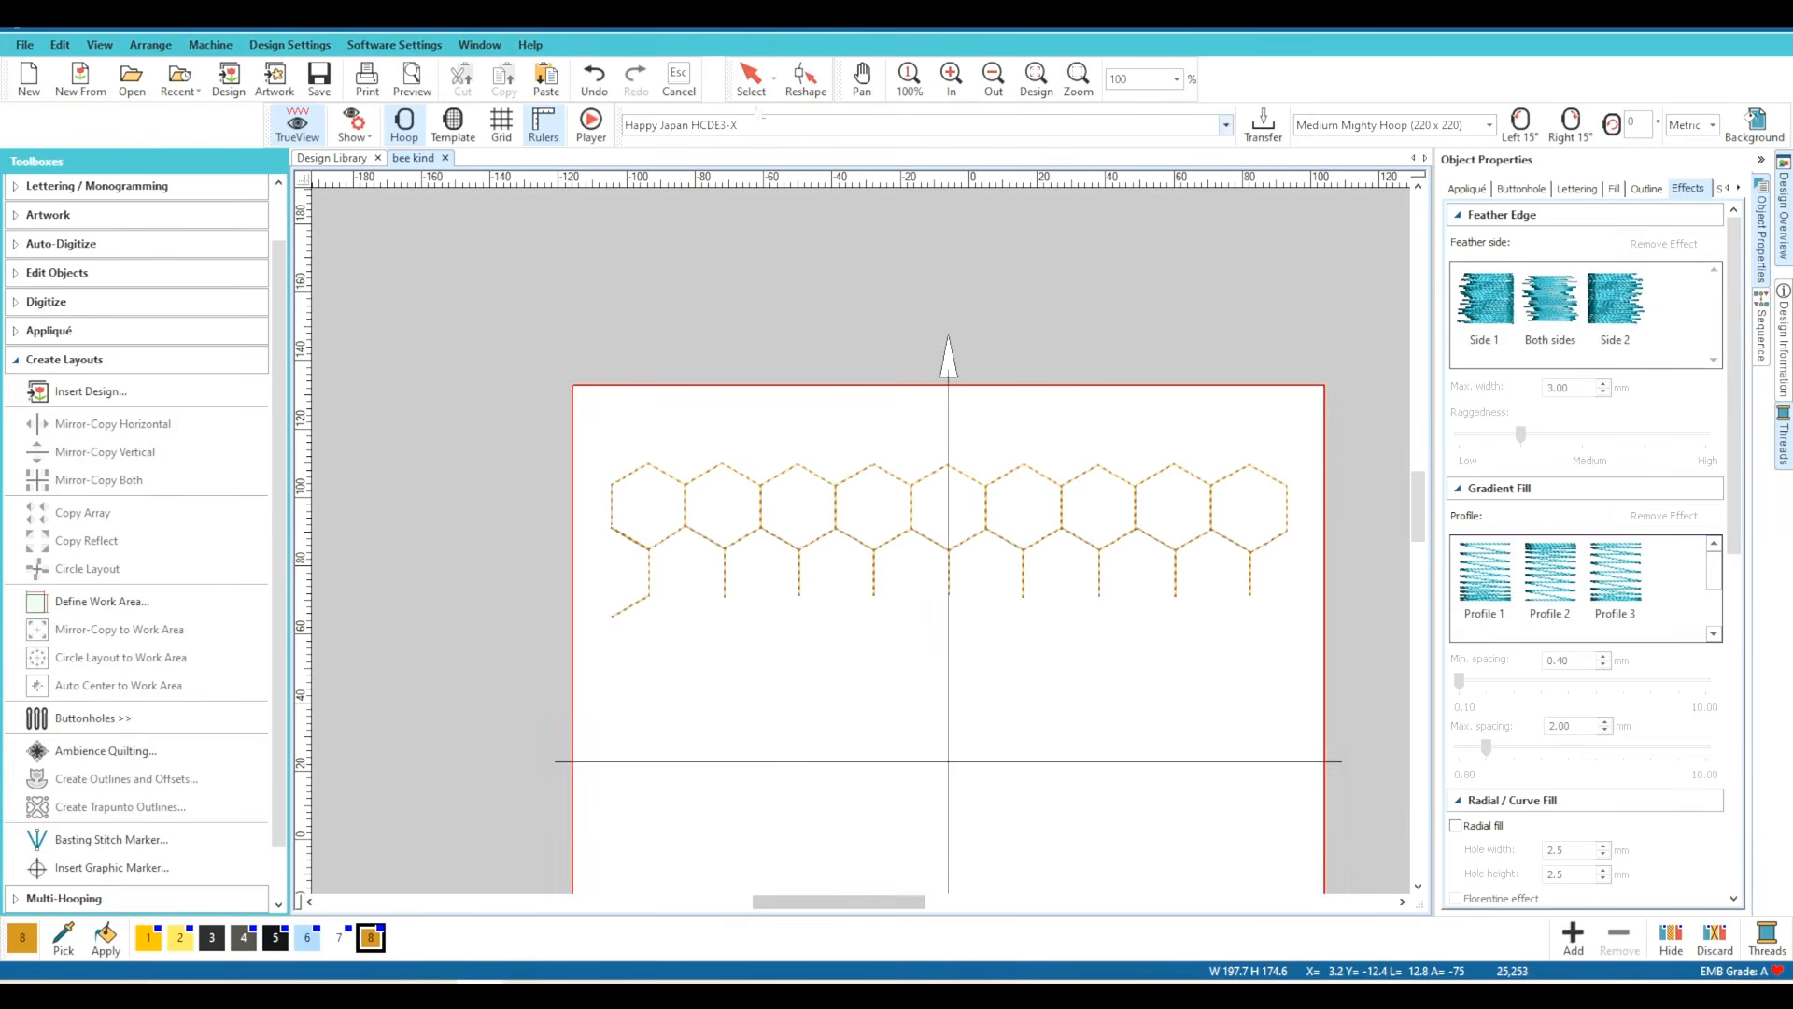
left_click(751, 80)
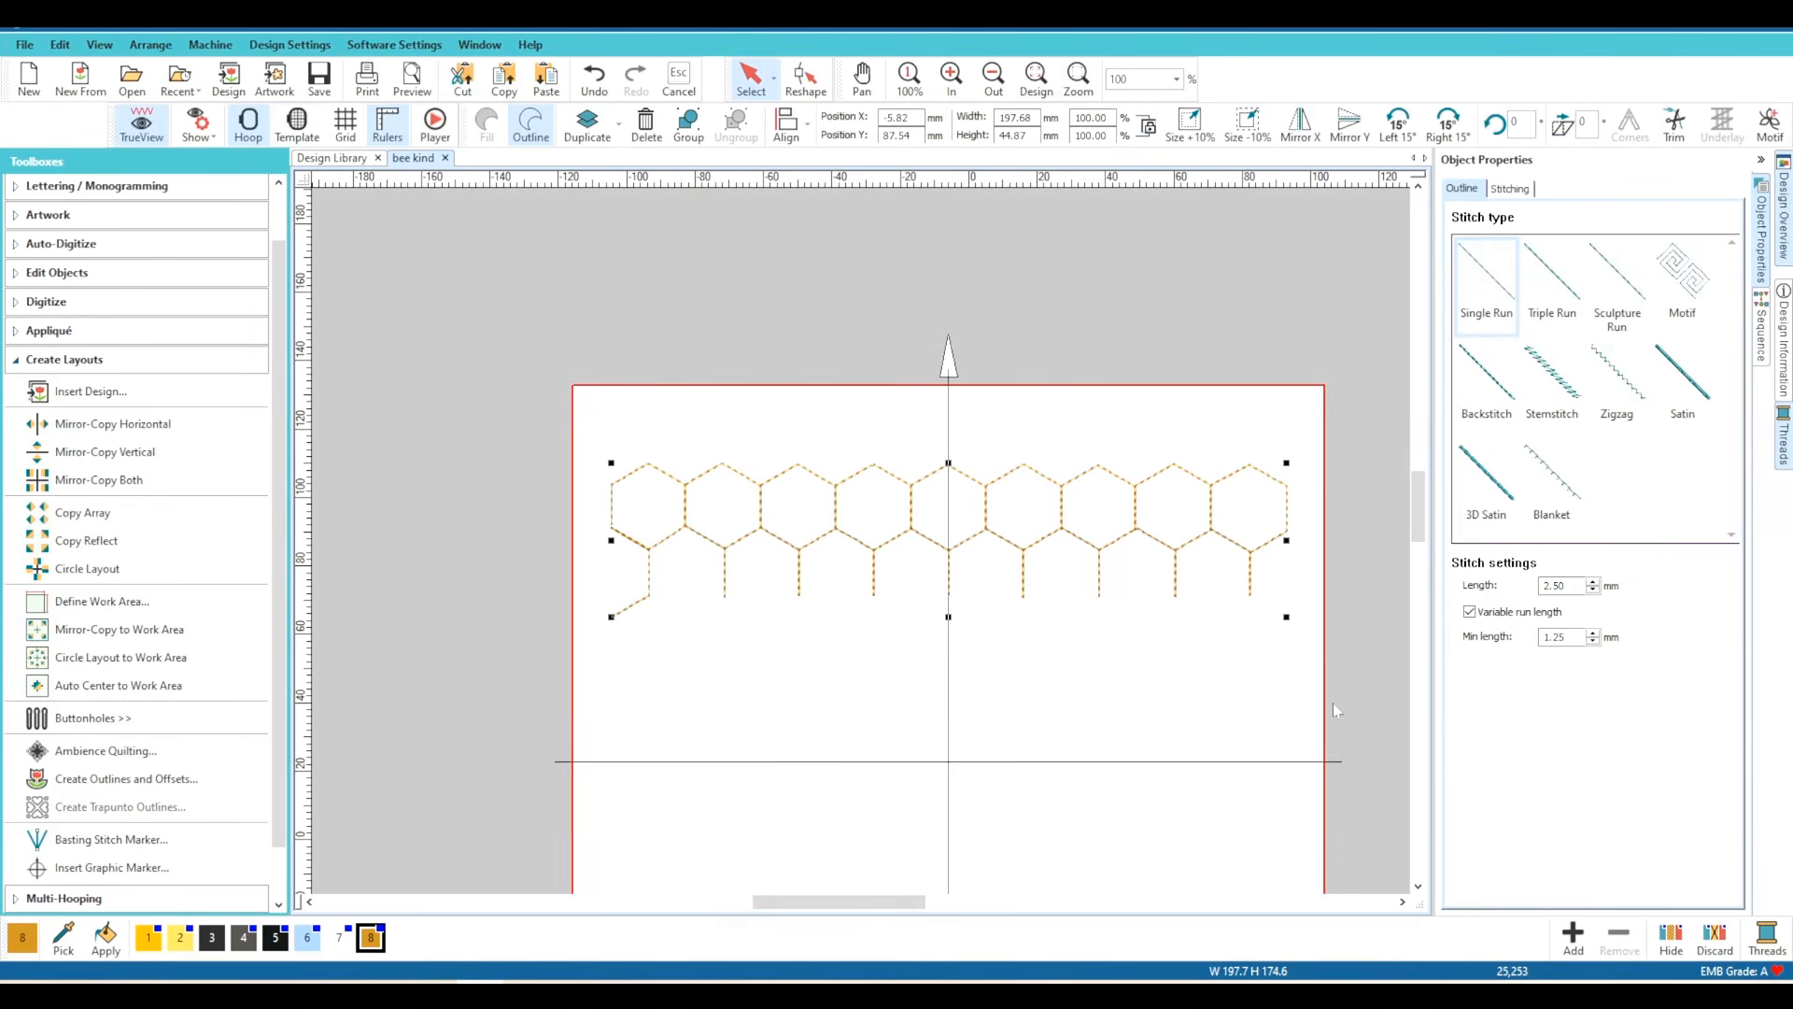
right_click(1266, 551)
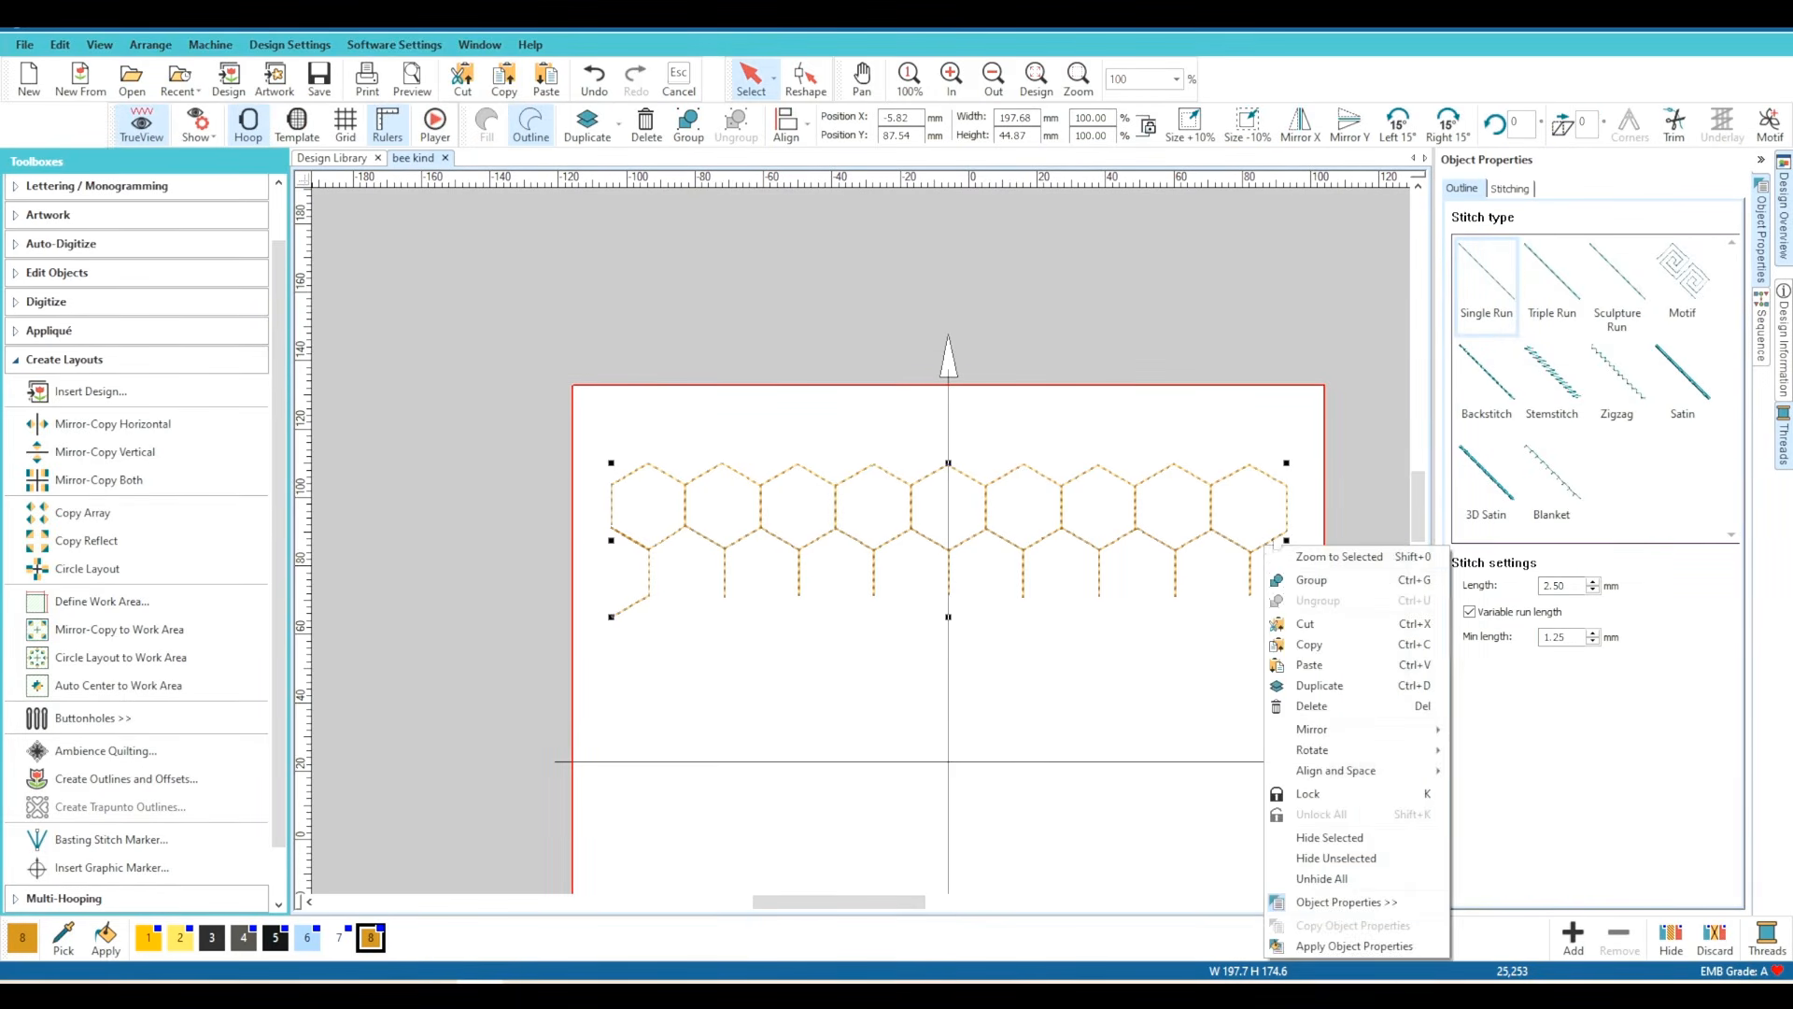
left_click(1309, 586)
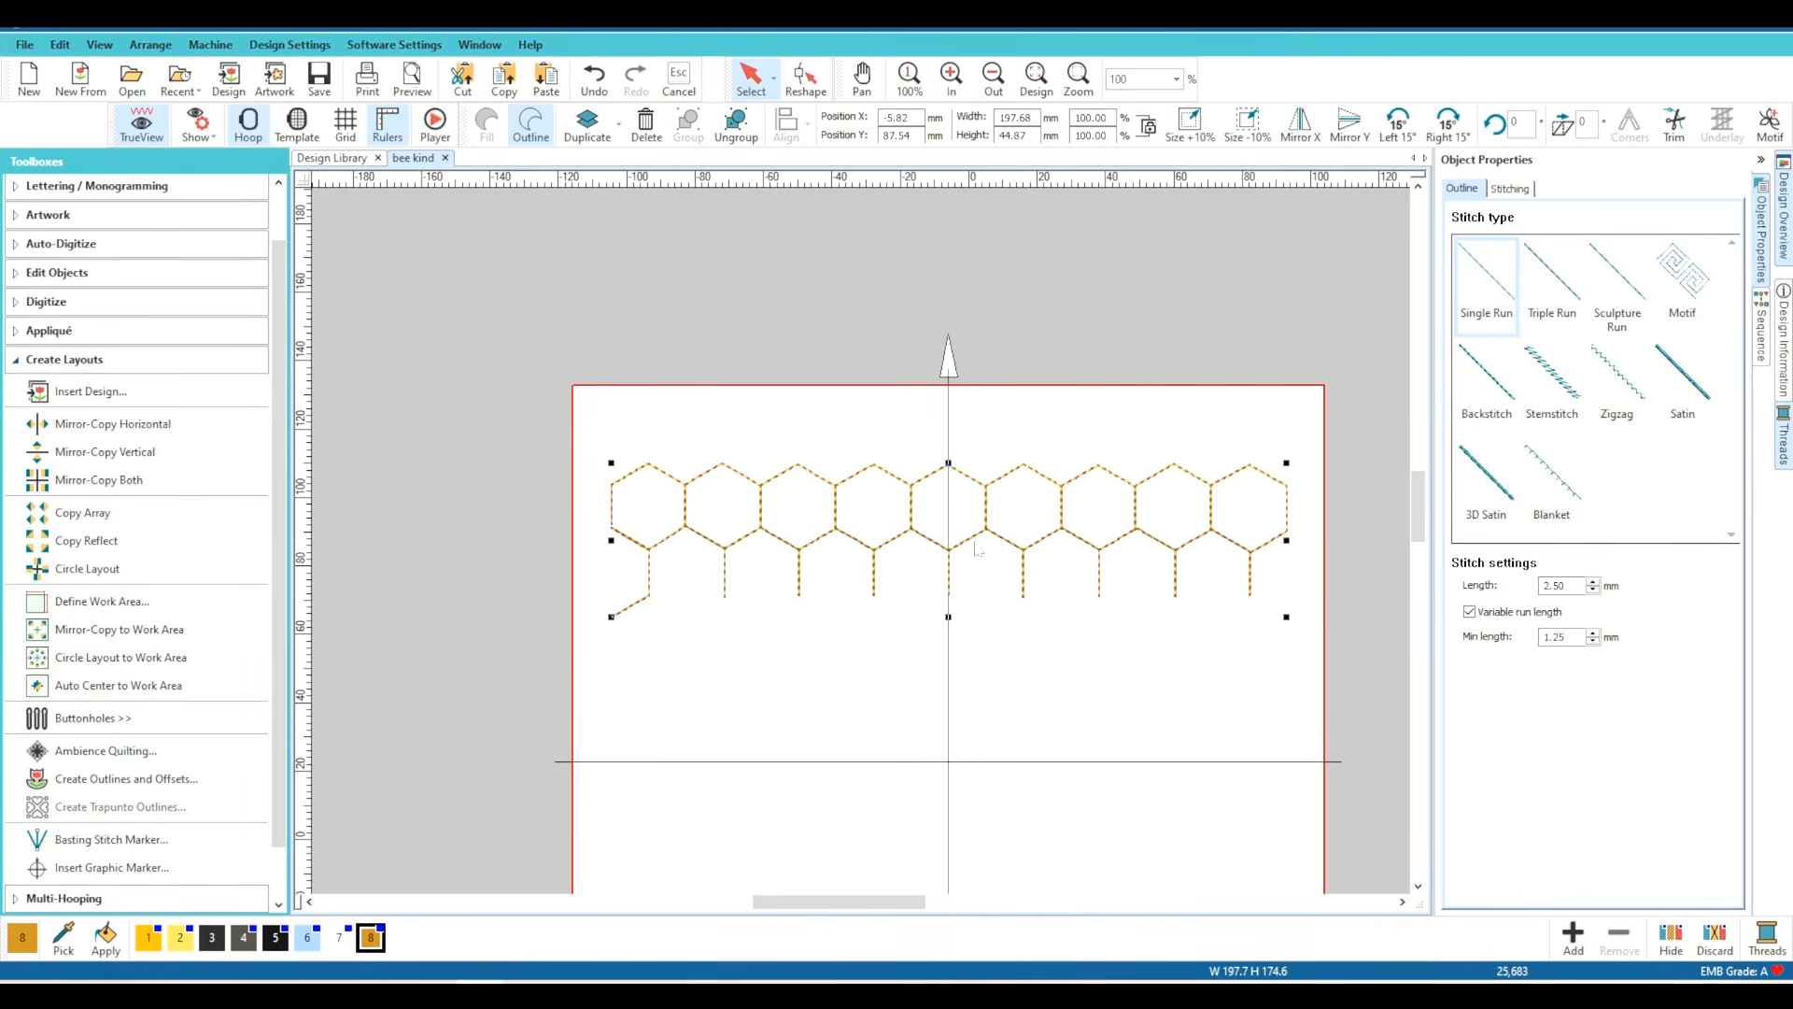
Place copies of the grouped honeycomb row one below the other, aligned with the row above, to continue the pattern down the hoop
left_click_drag(976, 549, 994, 671)
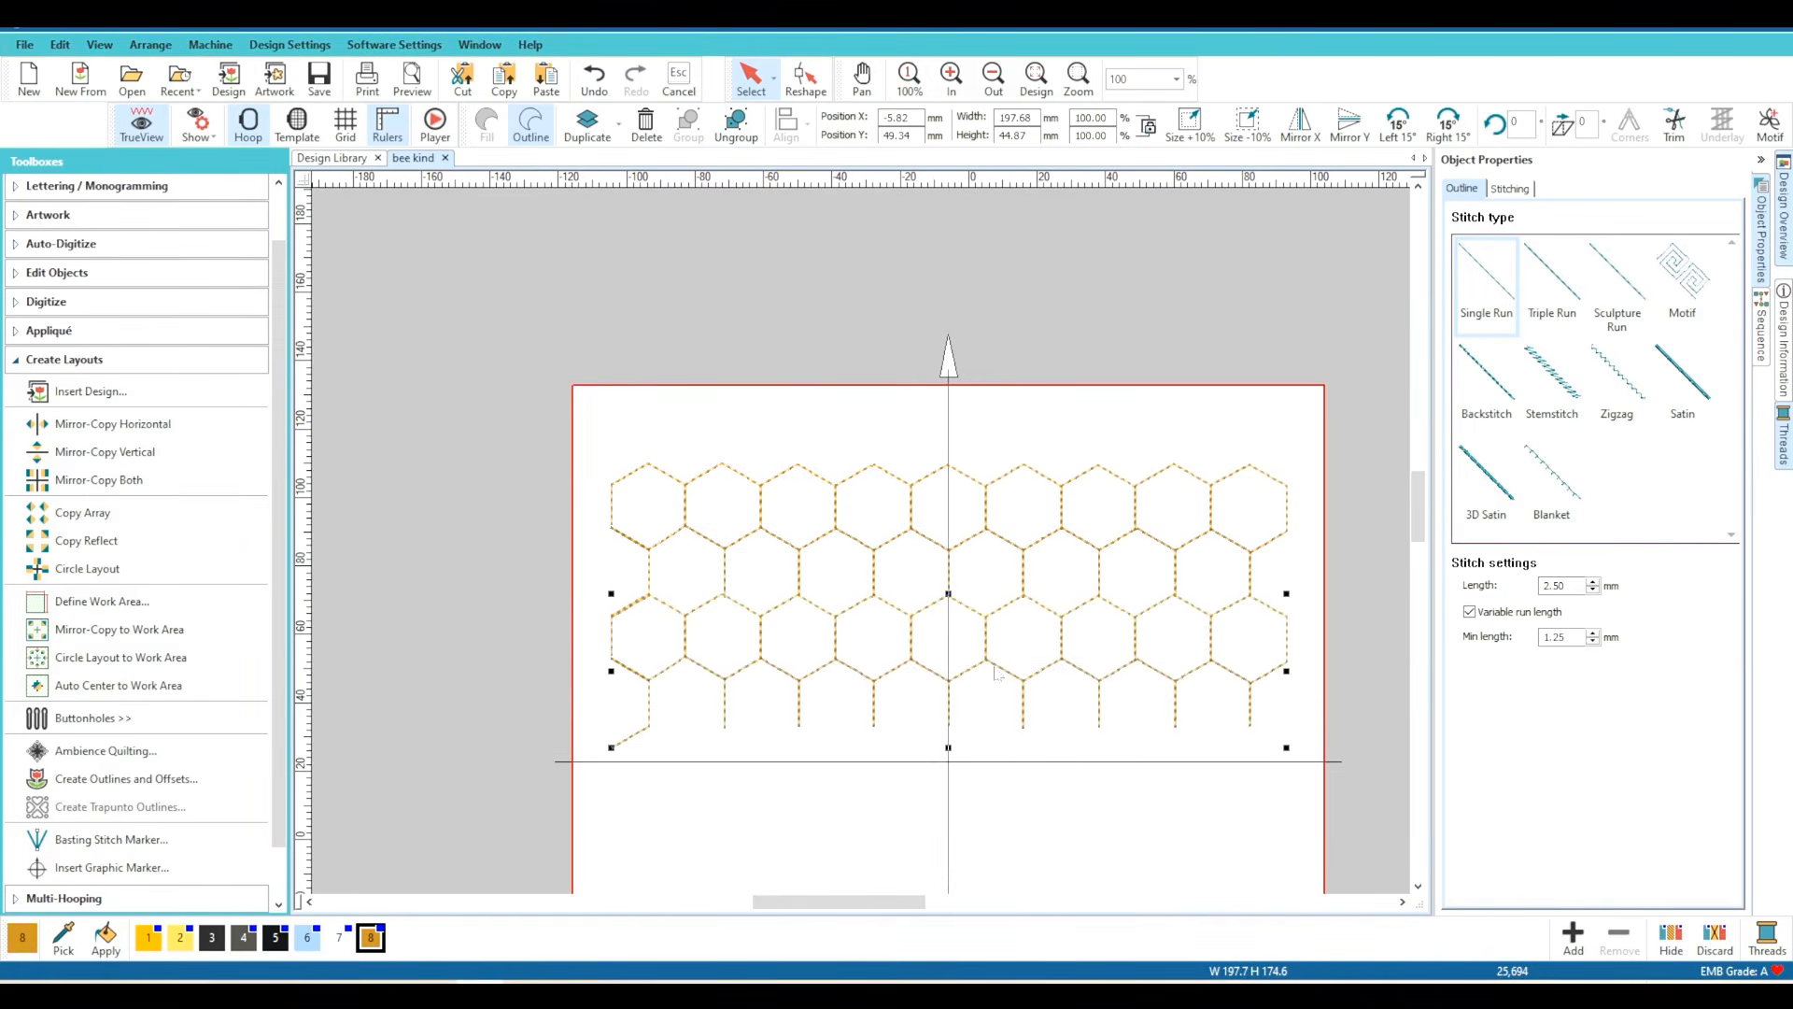
left_click_drag(1416, 526, 1421, 547)
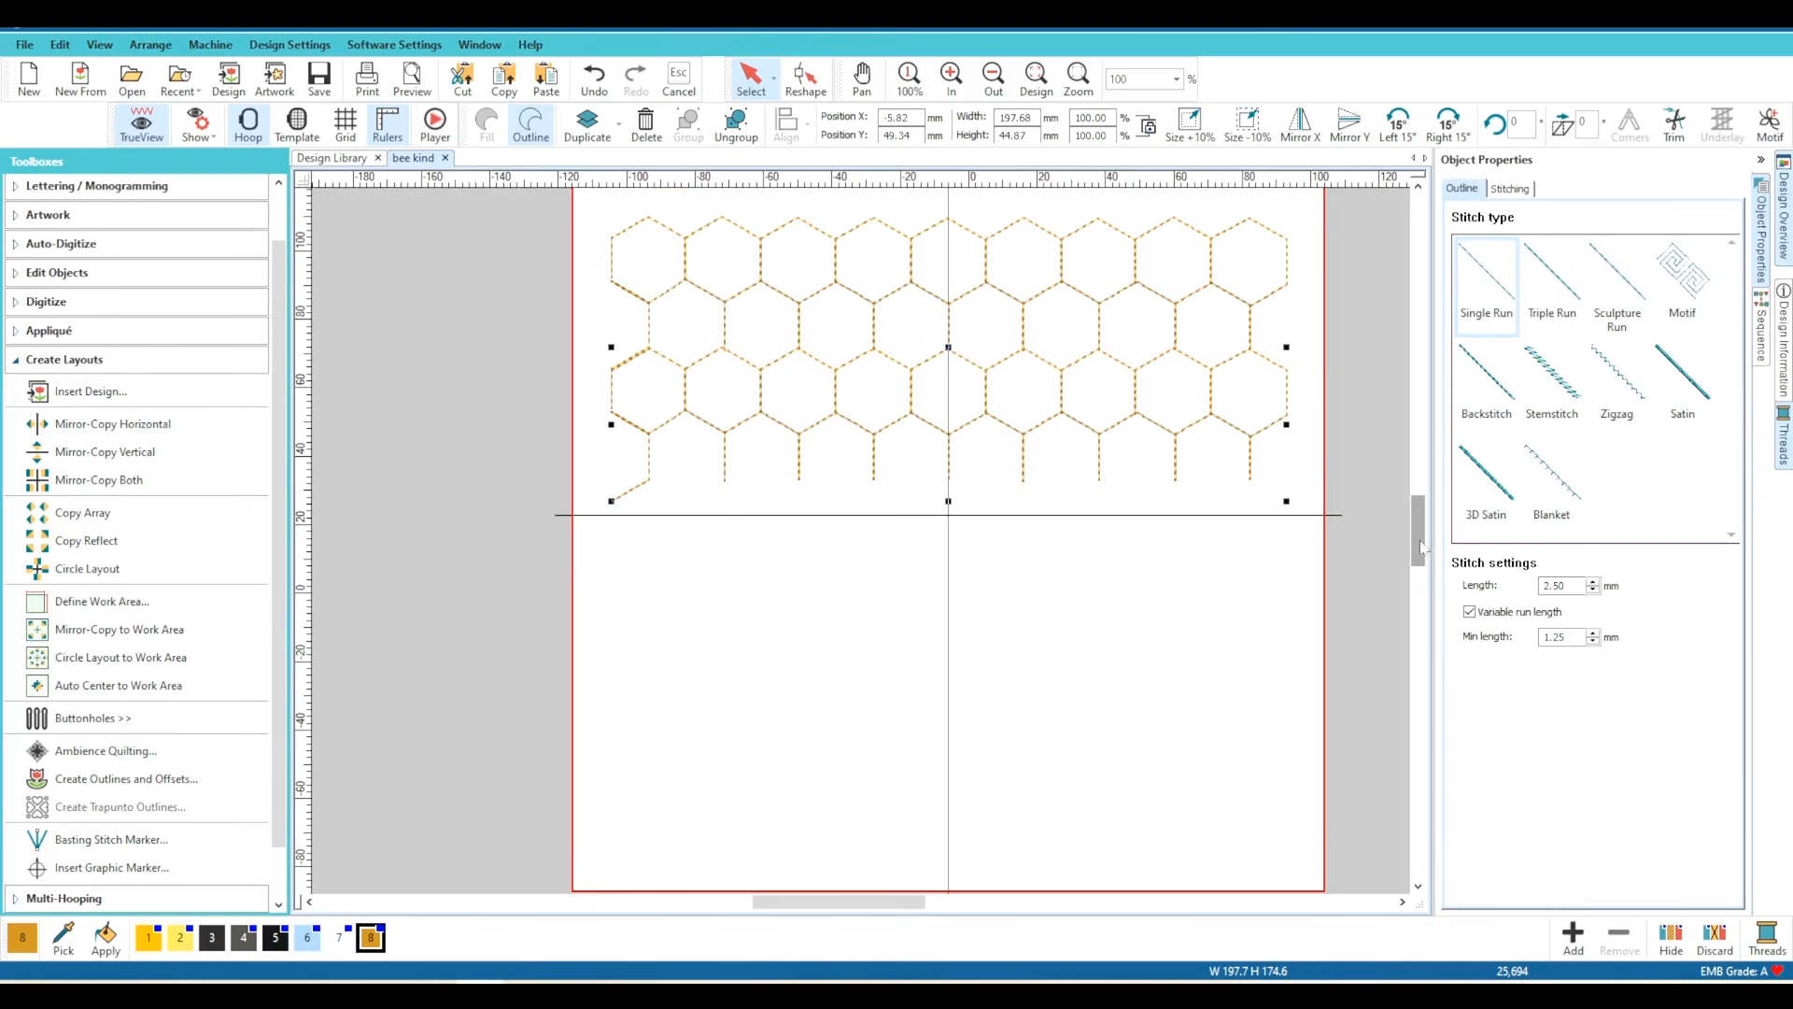
key("ctrl+v")
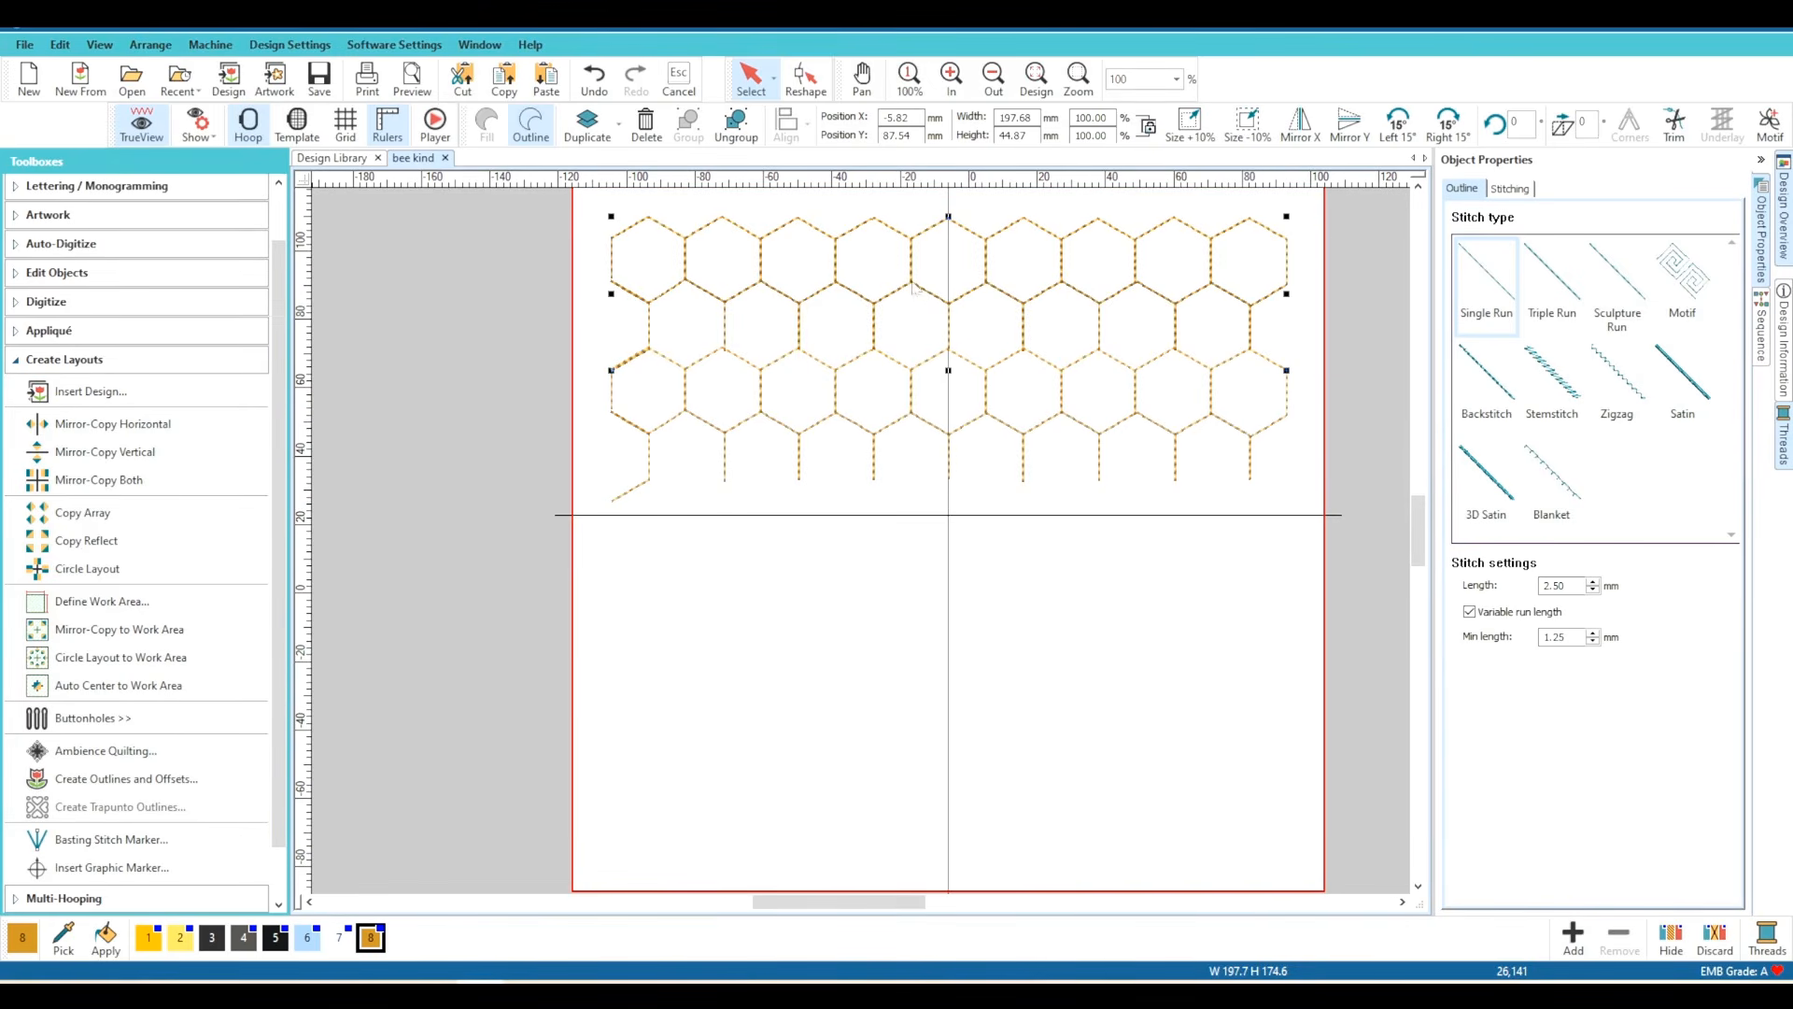
left_click_drag(914, 285, 909, 688)
left_click_drag(914, 283, 915, 560)
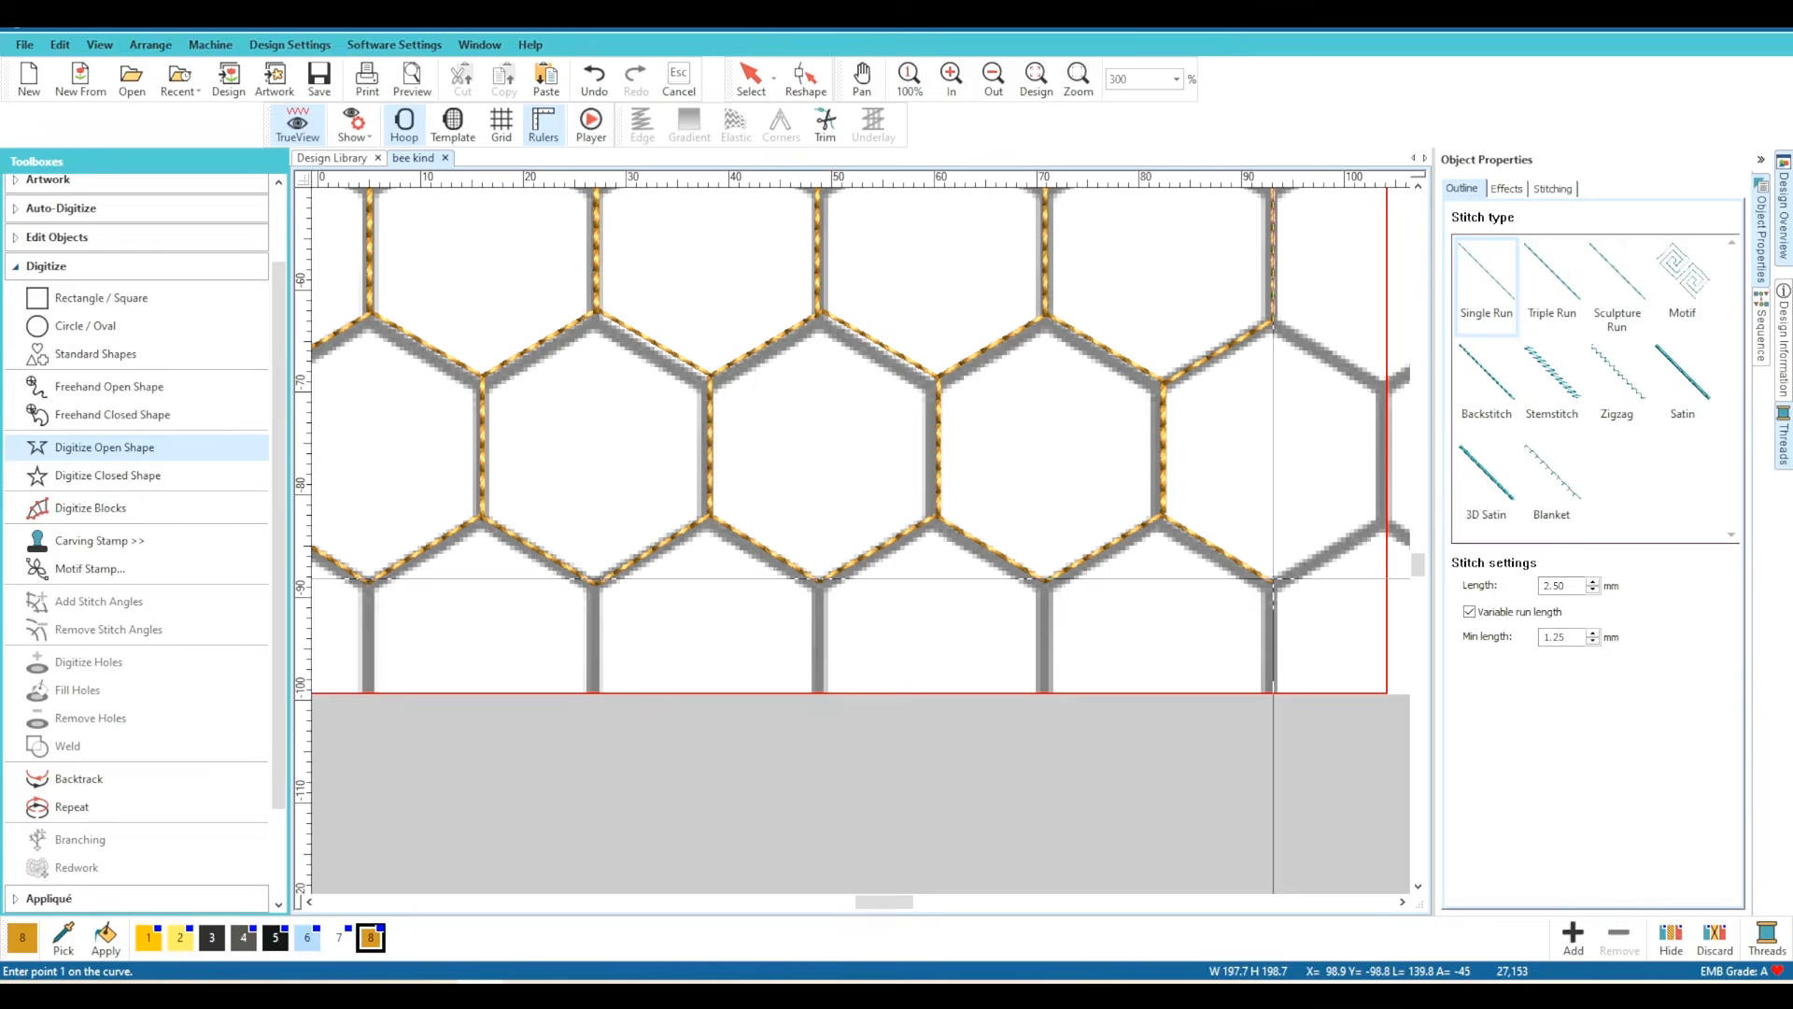
Show the design at 100% and hide the background artwork, leaving only the digitized honeycomb stitches on view
left_click(1176, 78)
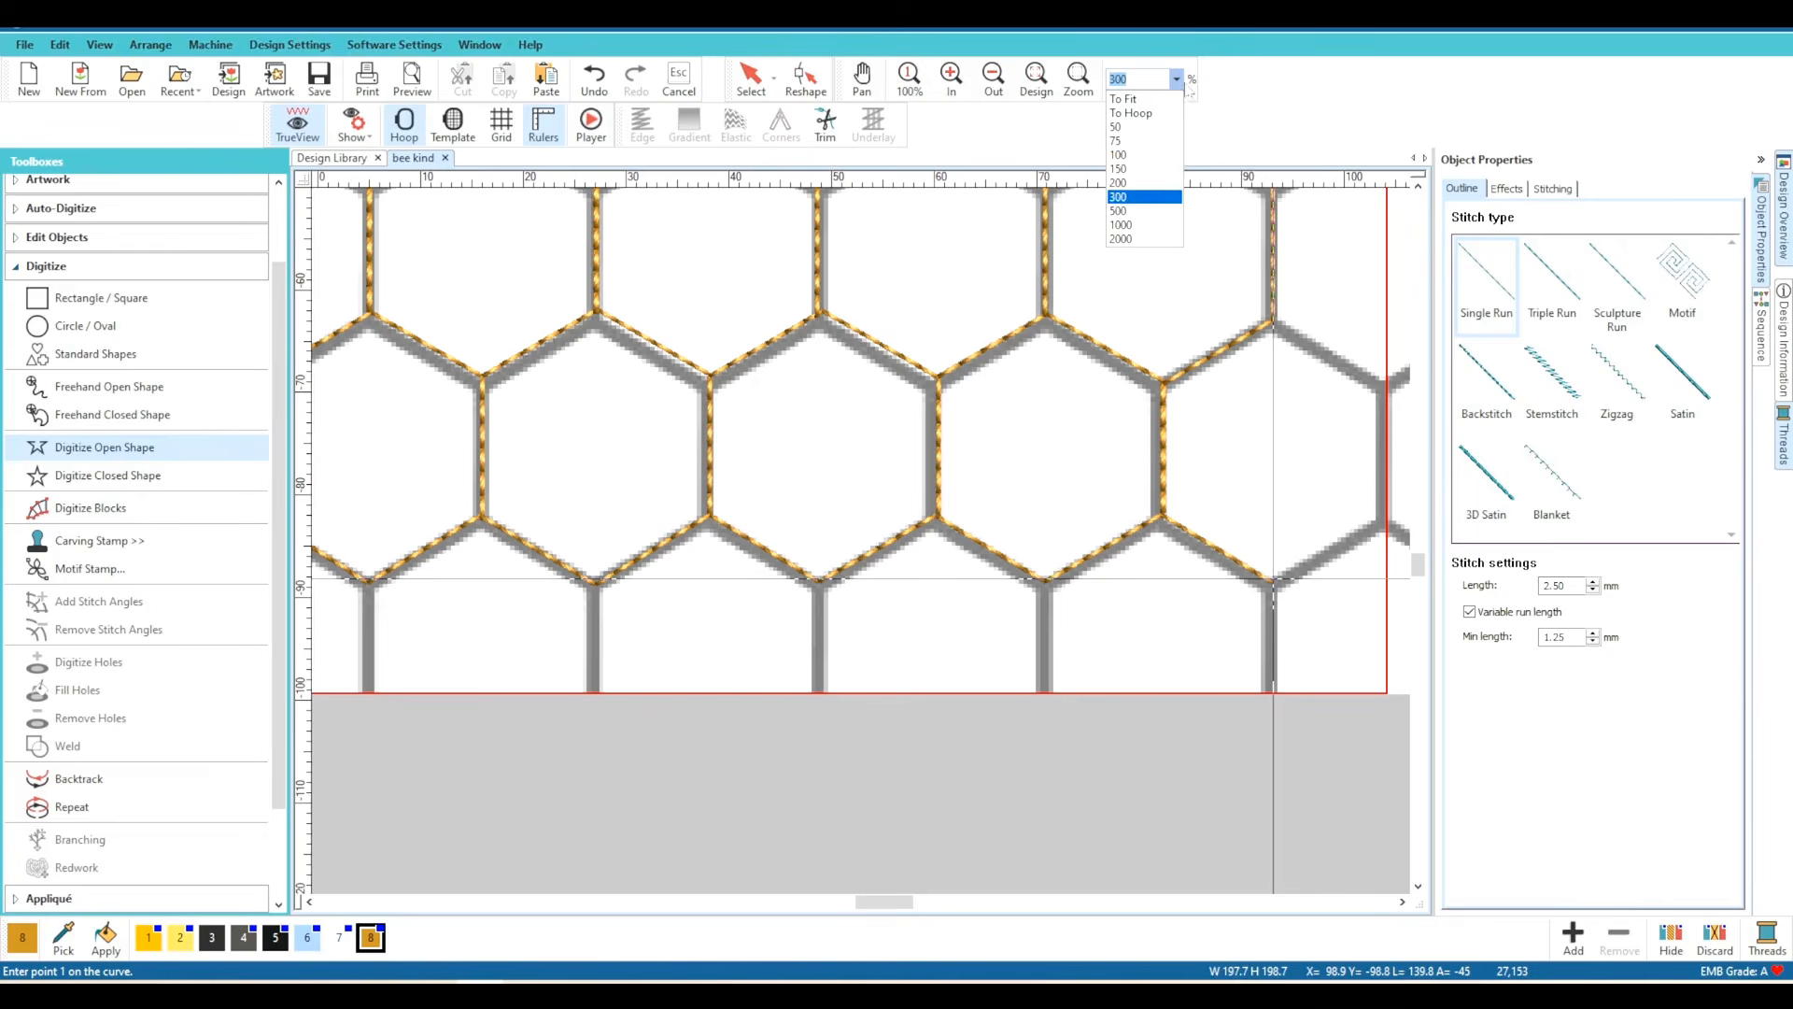
left_click(1121, 154)
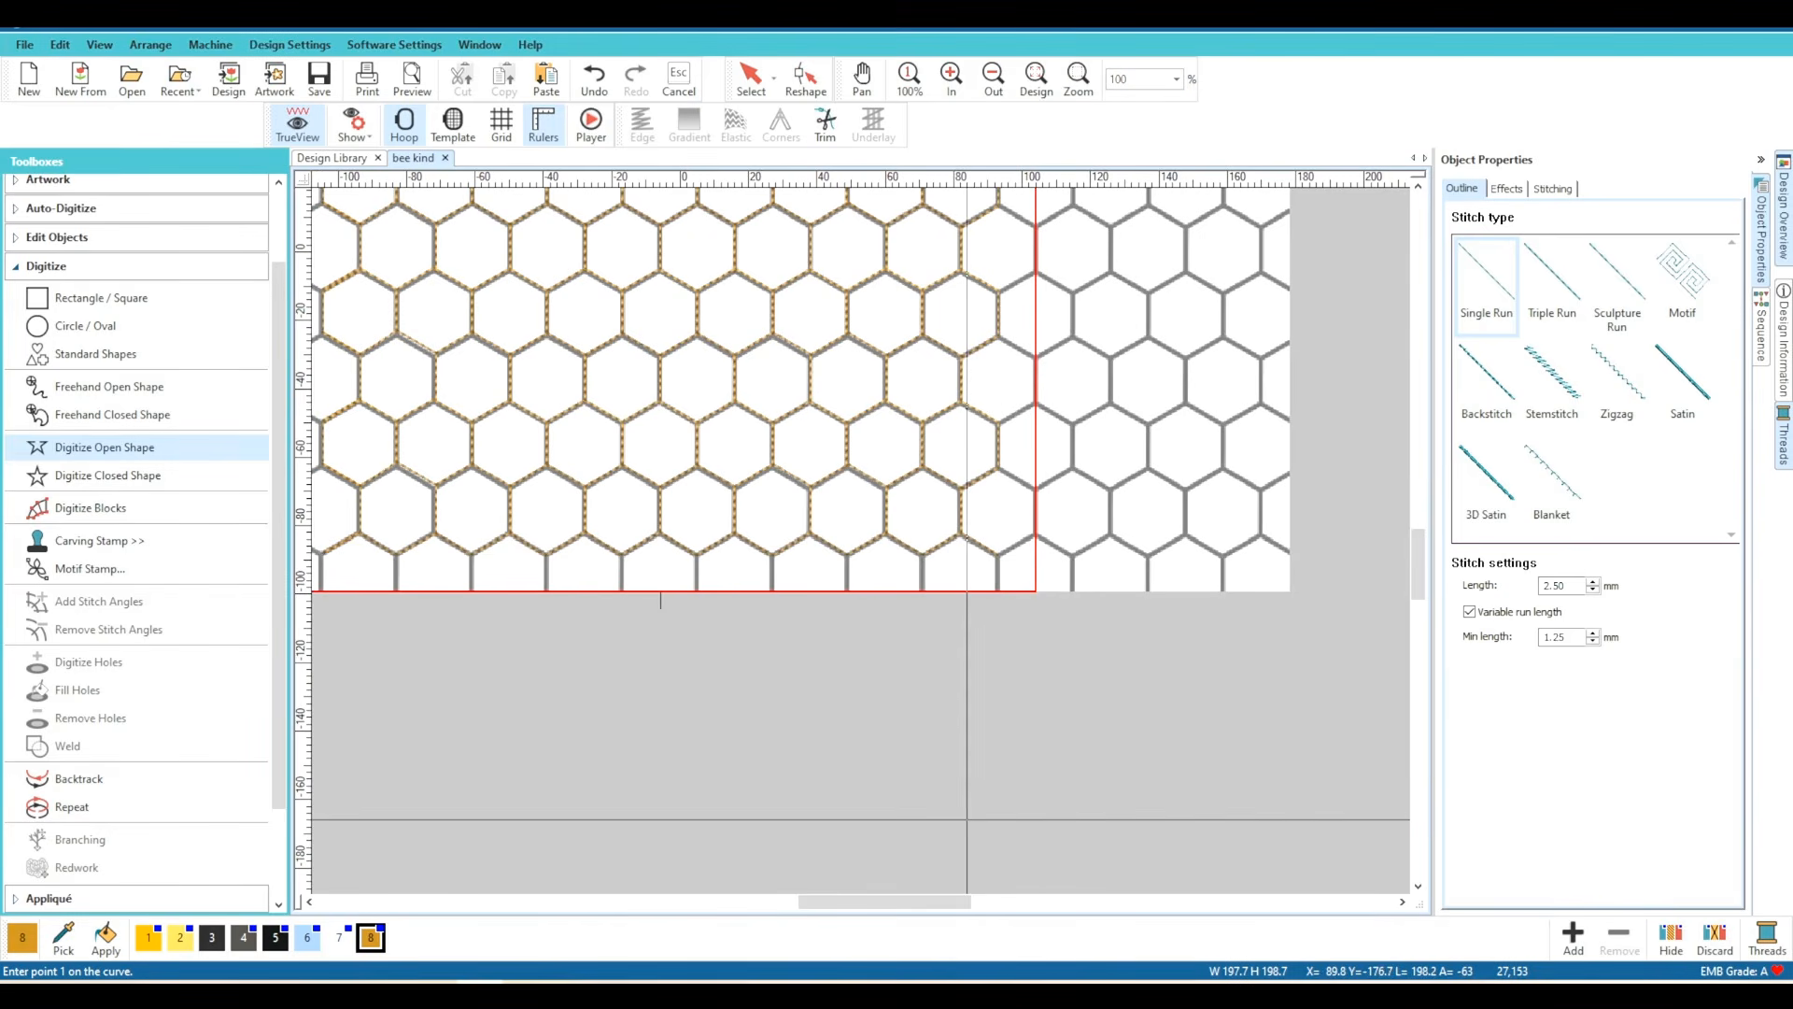
key("d")
left_click_drag(905, 903, 866, 903)
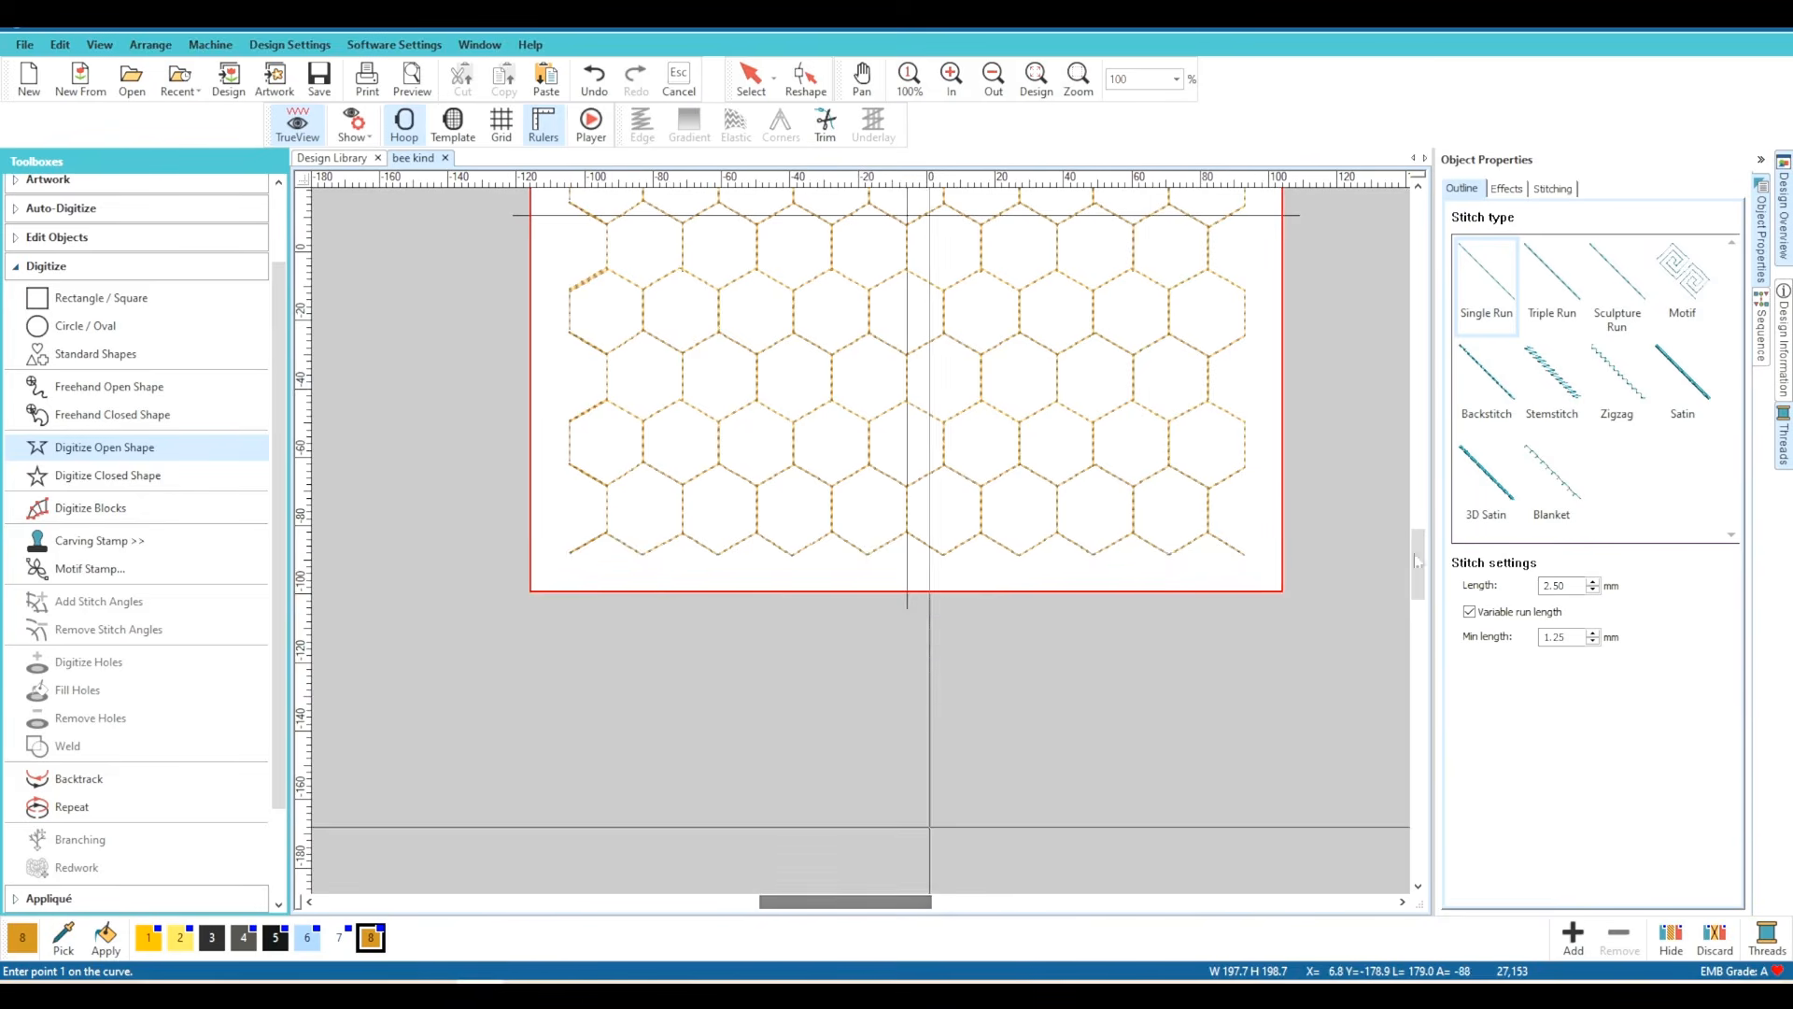
left_click_drag(1417, 561, 1419, 526)
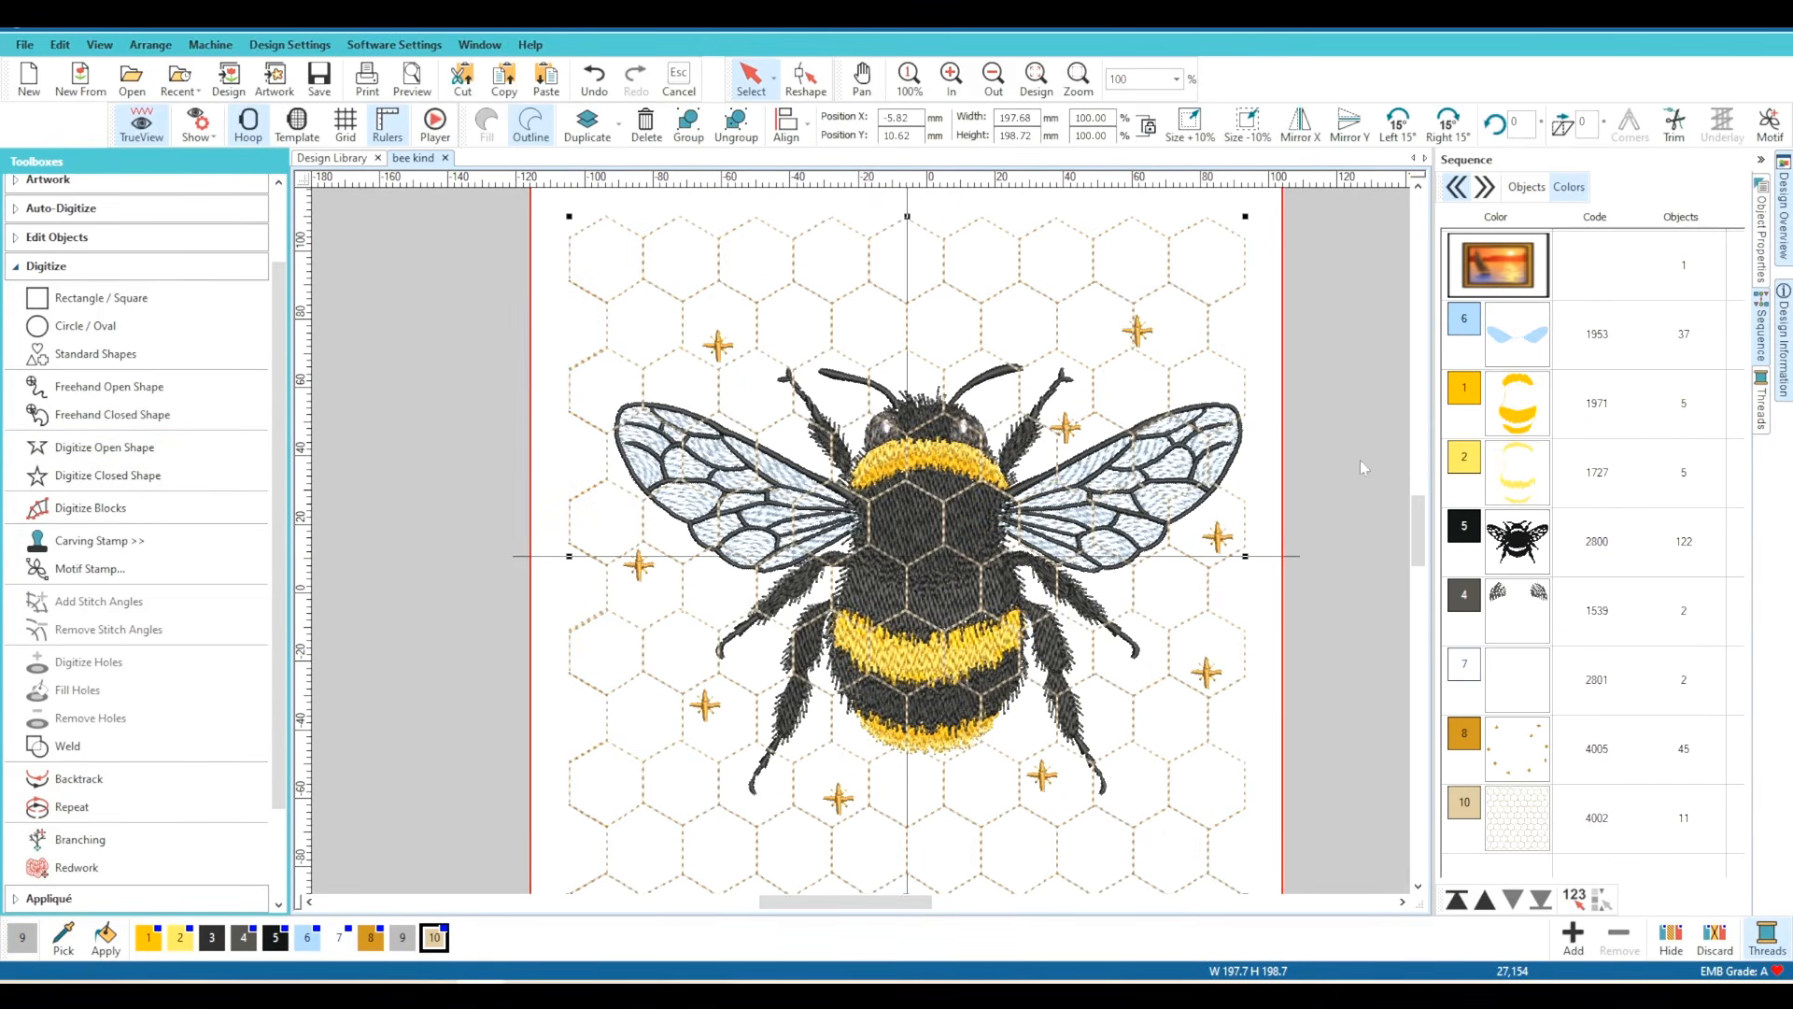
Move the tan honeycomb color block to the start of the stitching sequence so it sews before the bee and stars
left_click(1543, 814)
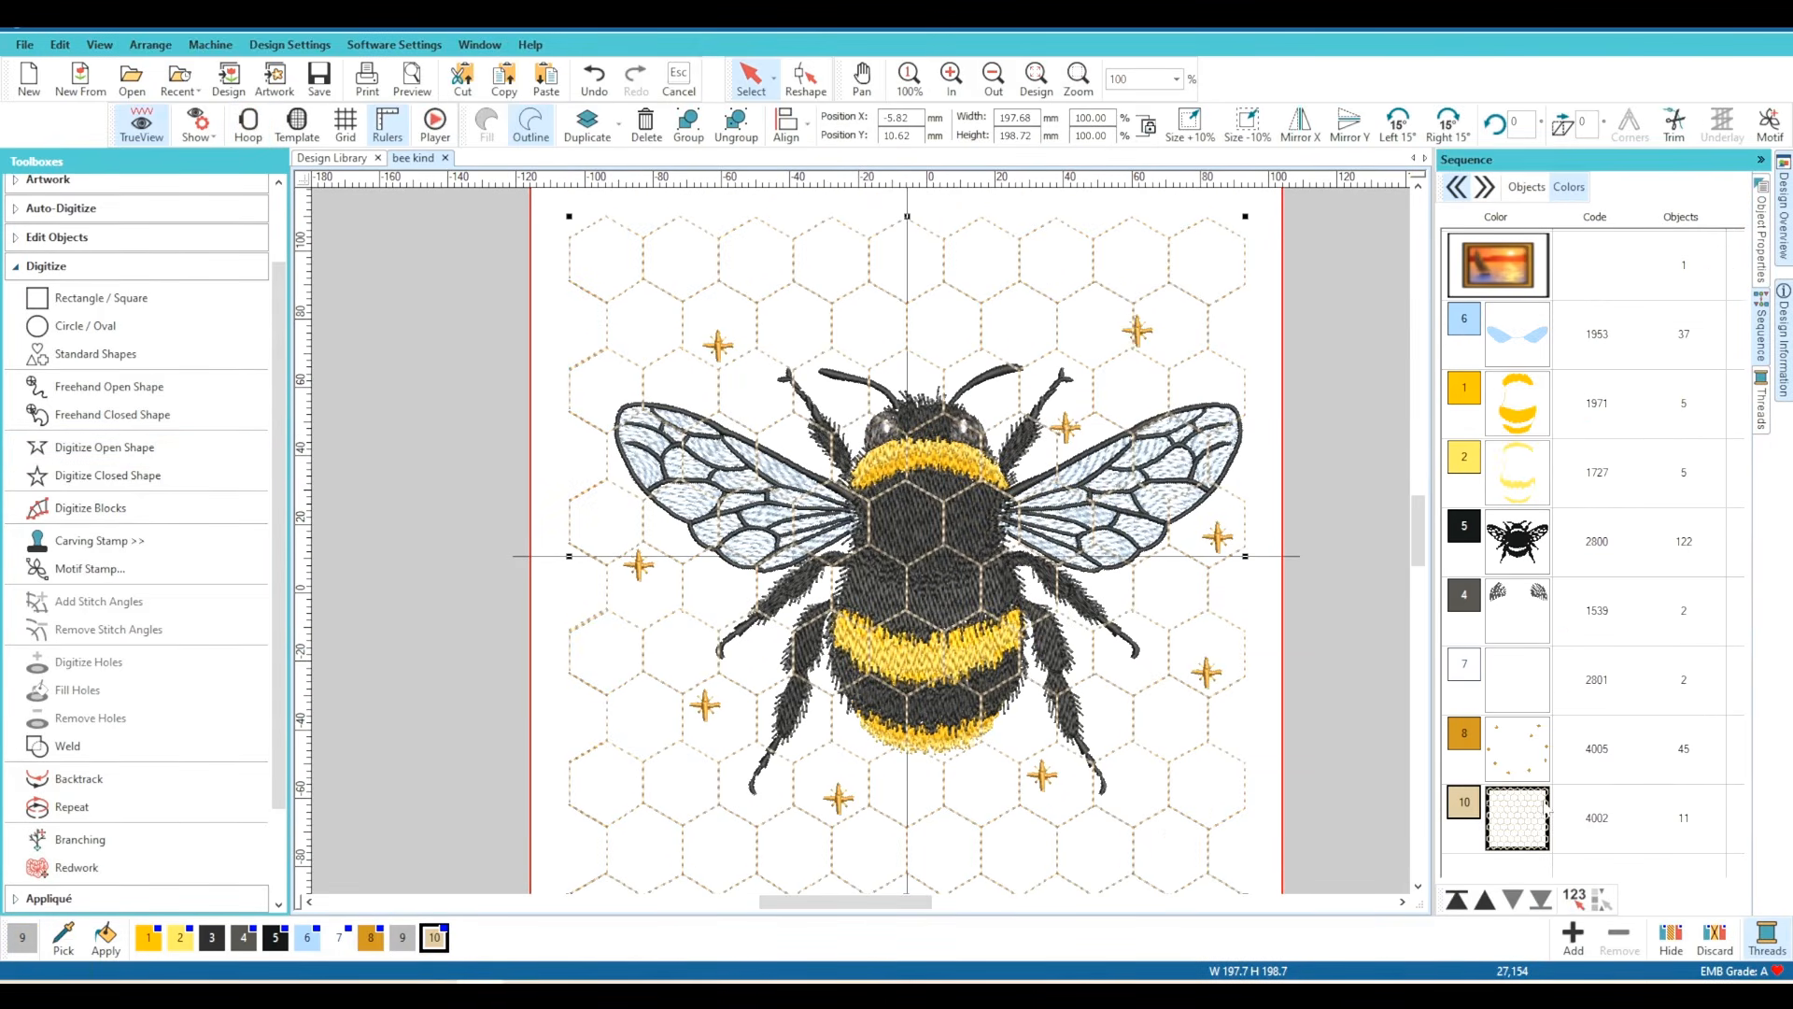
left_click(1456, 899)
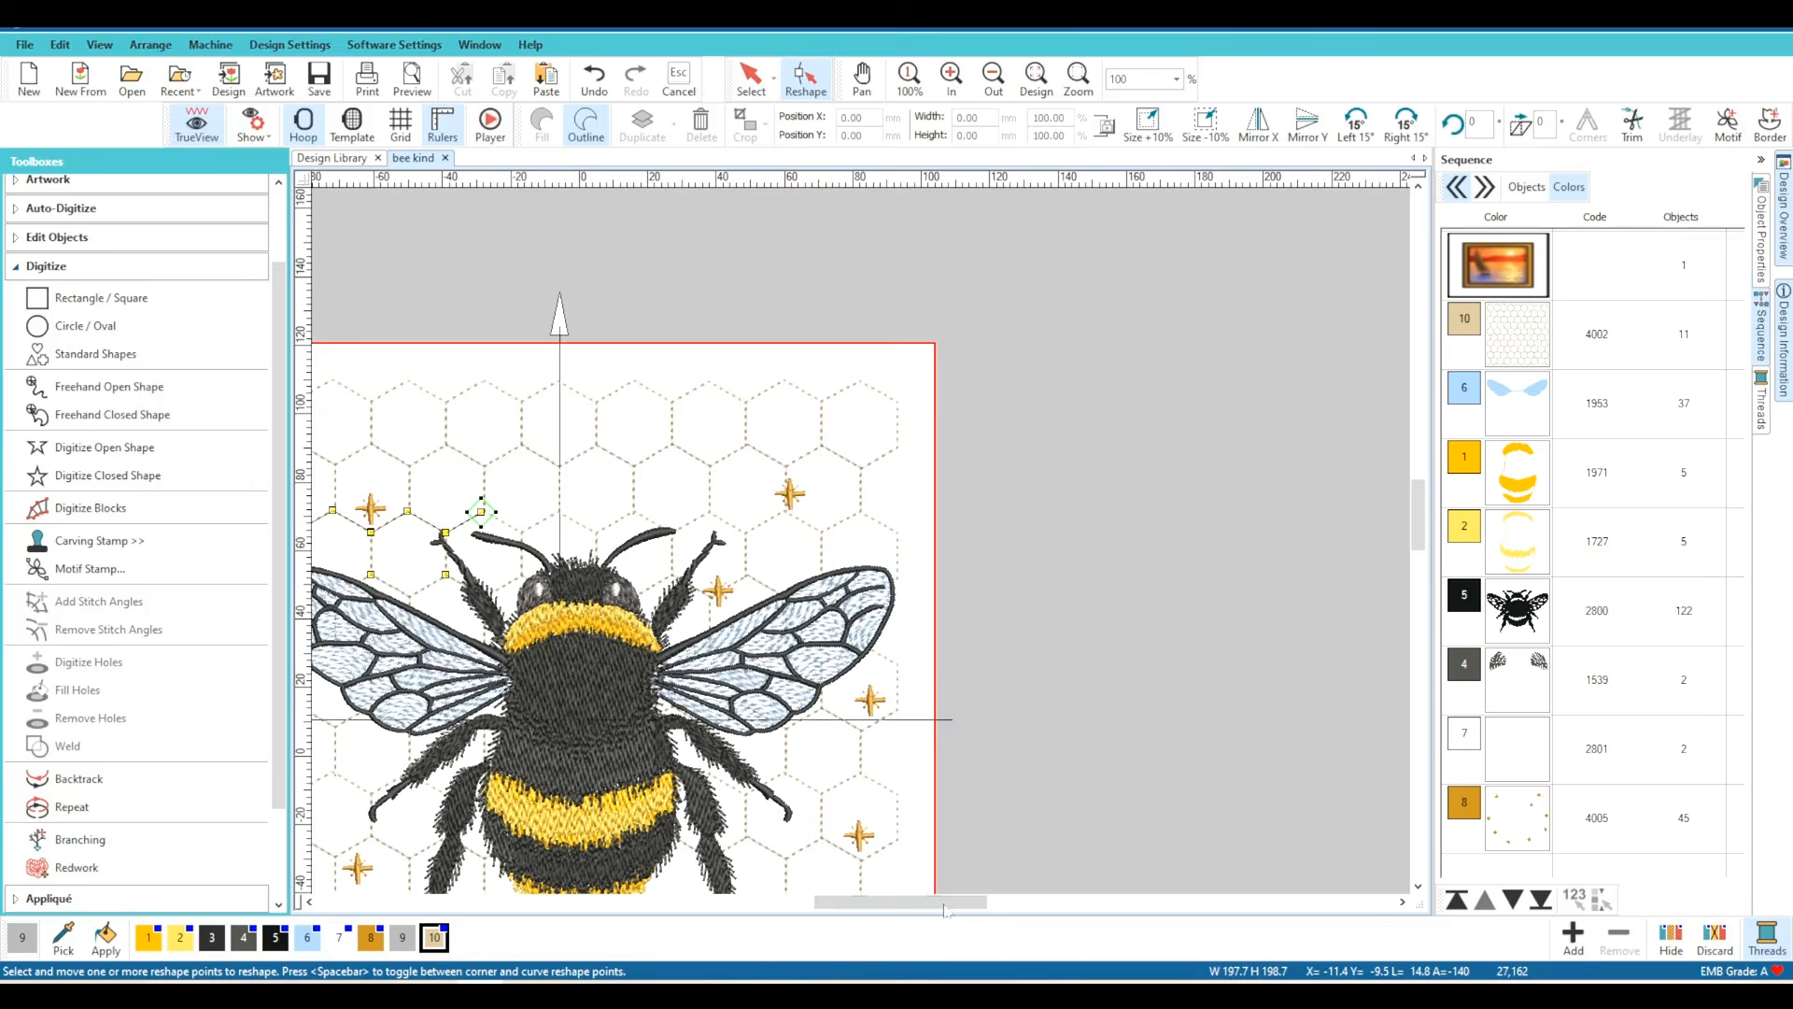
left_click_drag(900, 901, 861, 901)
left_click_drag(1420, 542, 1421, 563)
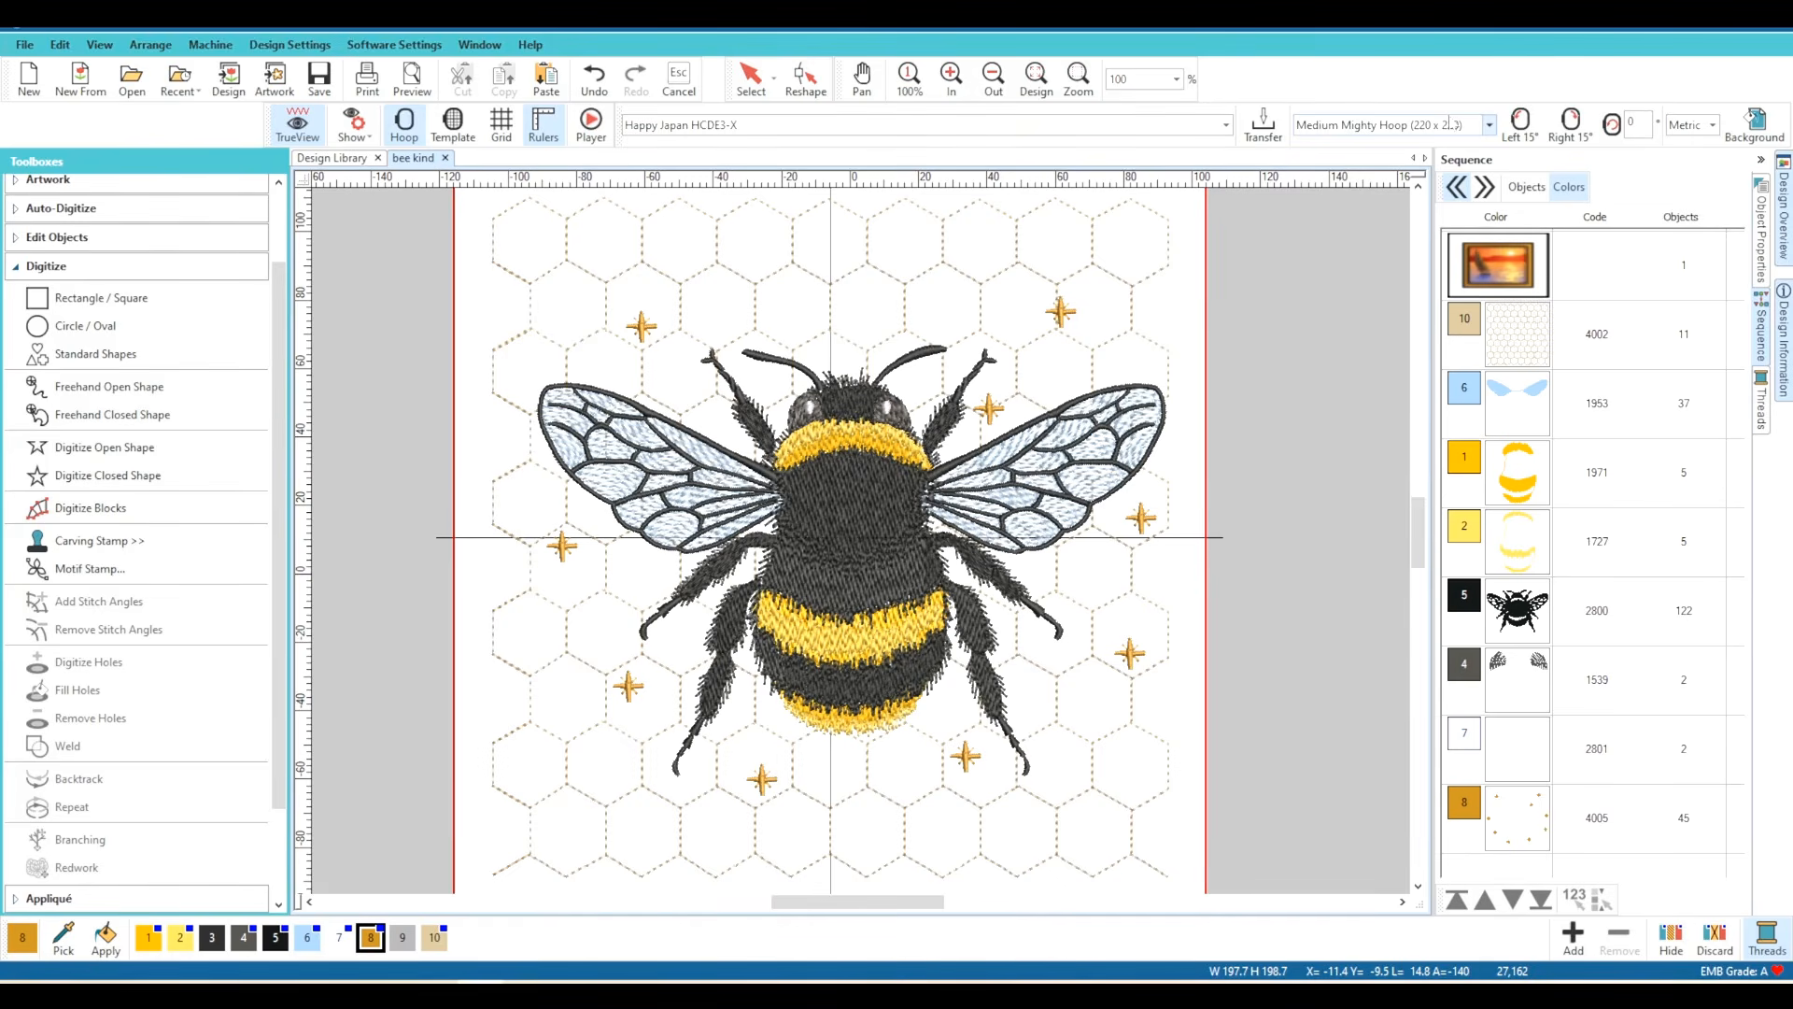